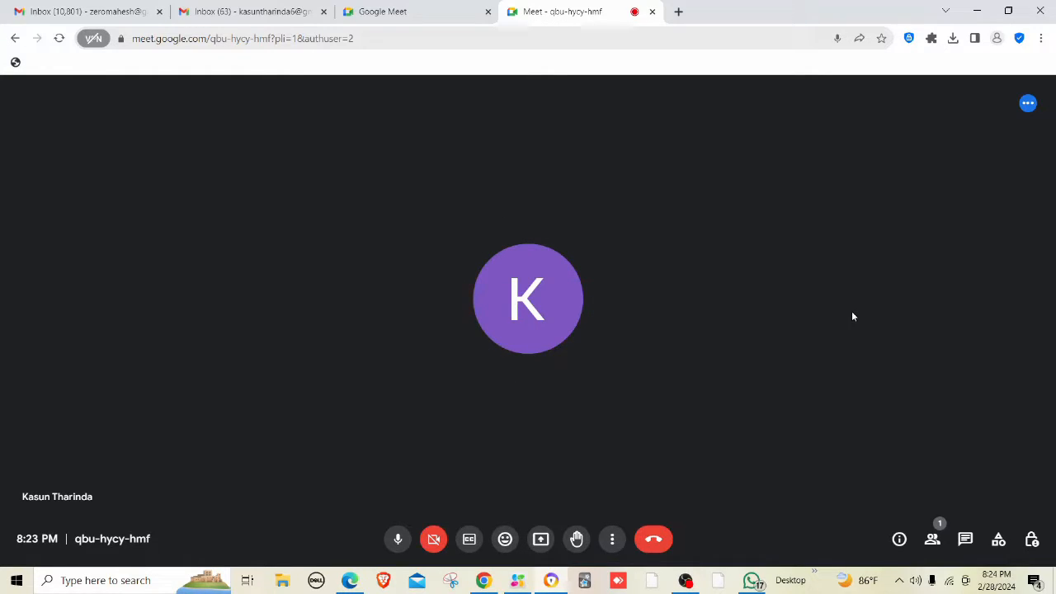
Switch from the meeting window to the Azure portal in Edge.
mouse_move(2, 5)
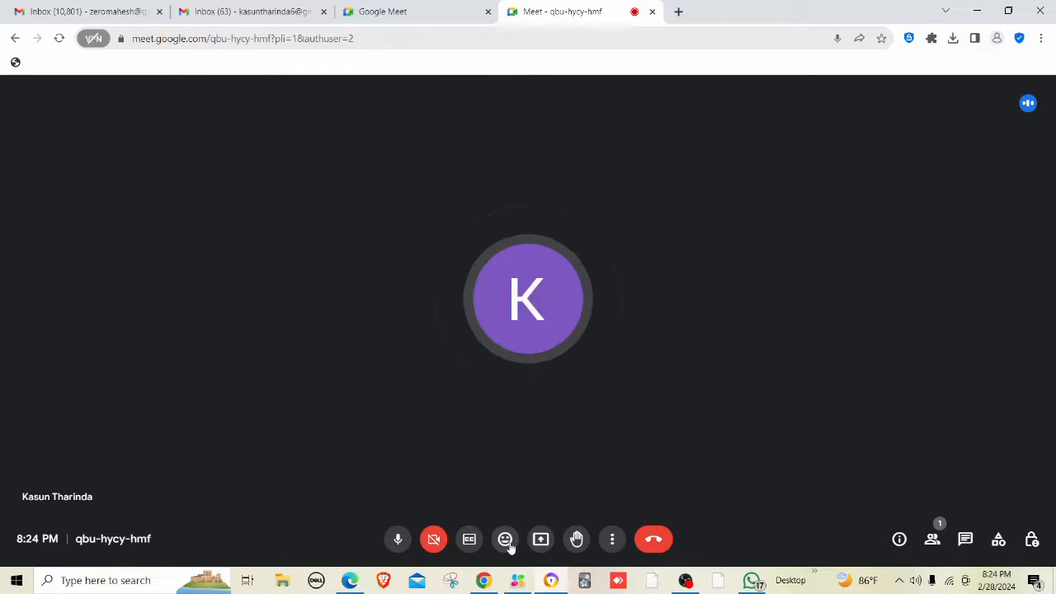
left_click(488, 582)
left_click(488, 583)
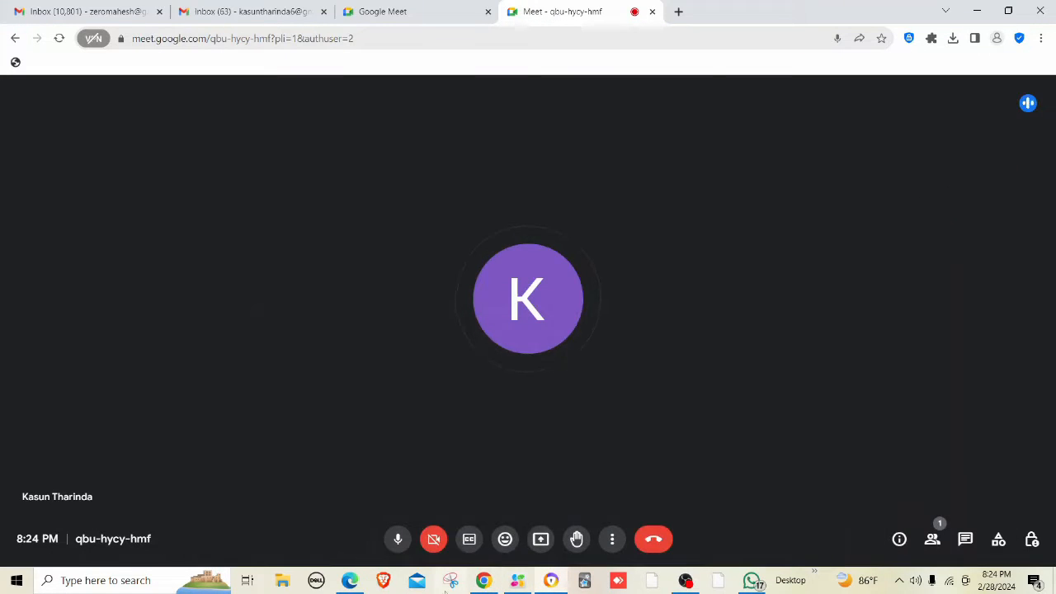
left_click(346, 580)
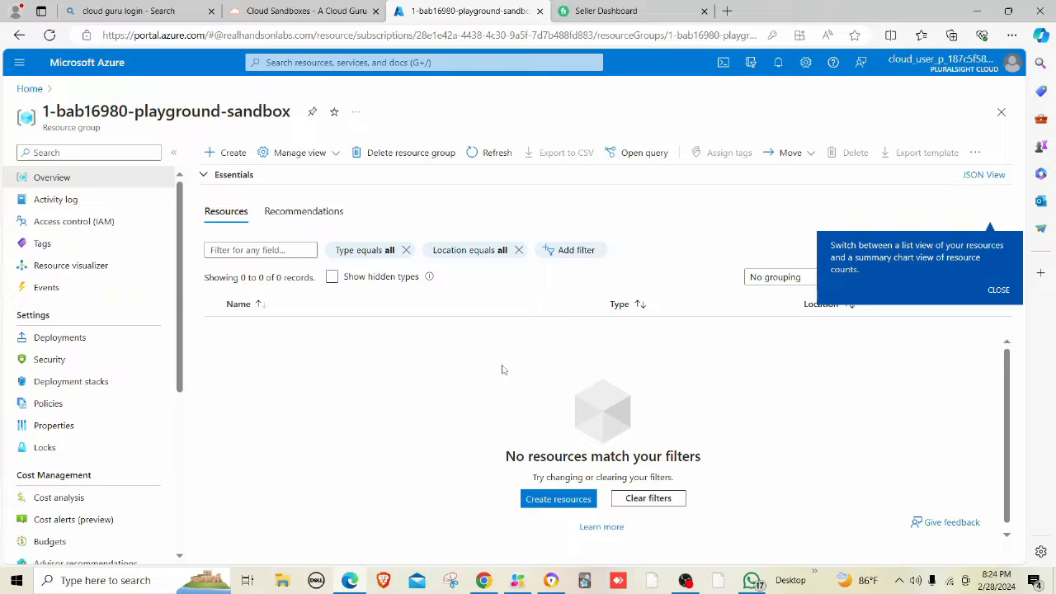
Search 'vir', open Virtual networks, dismiss the tip, and start Create virtual network.
left_click(557, 502)
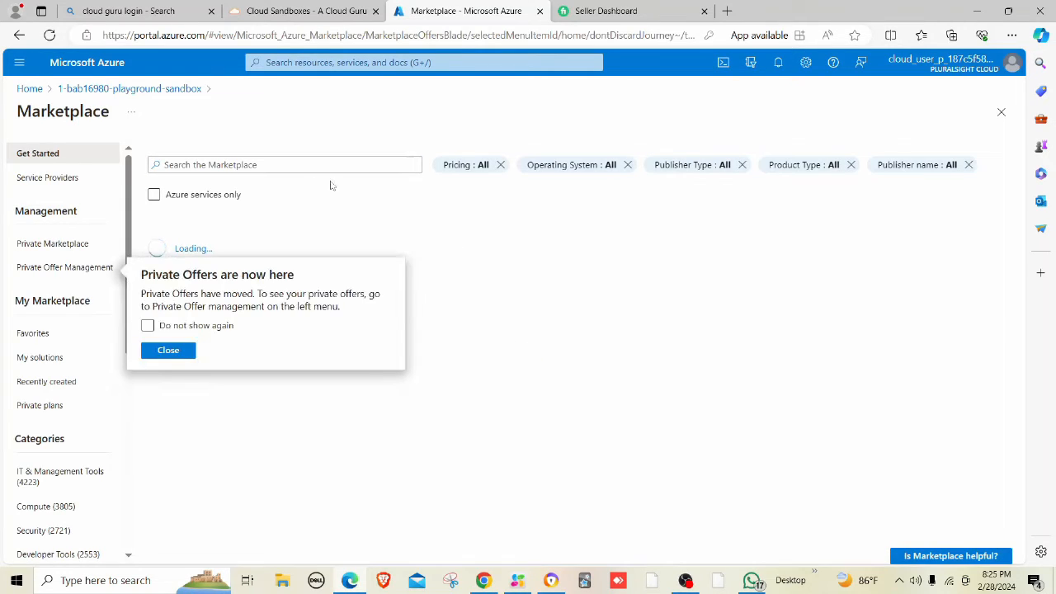
left_click(283, 62)
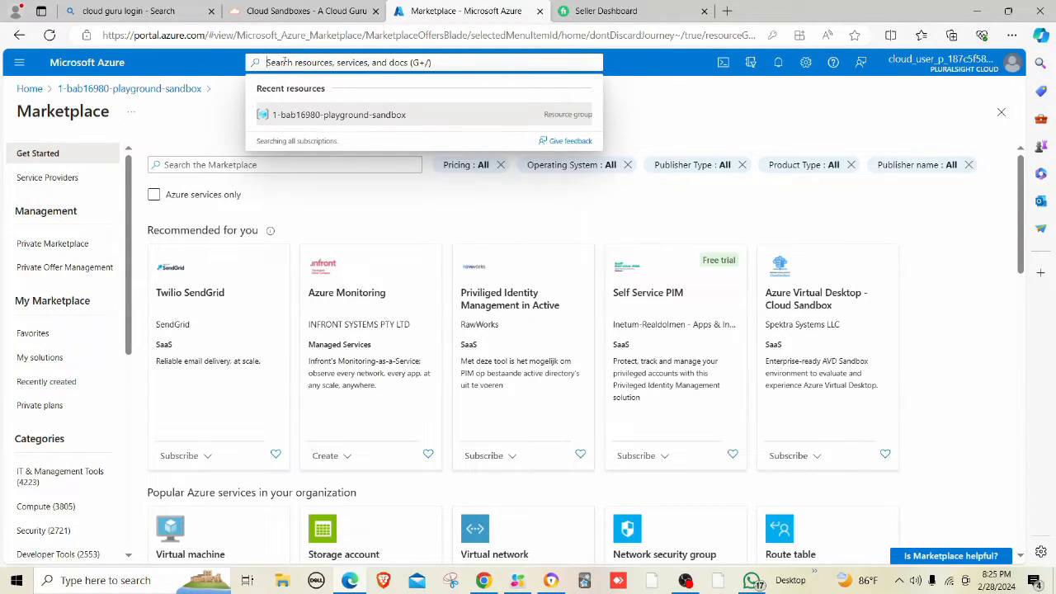
type("vir")
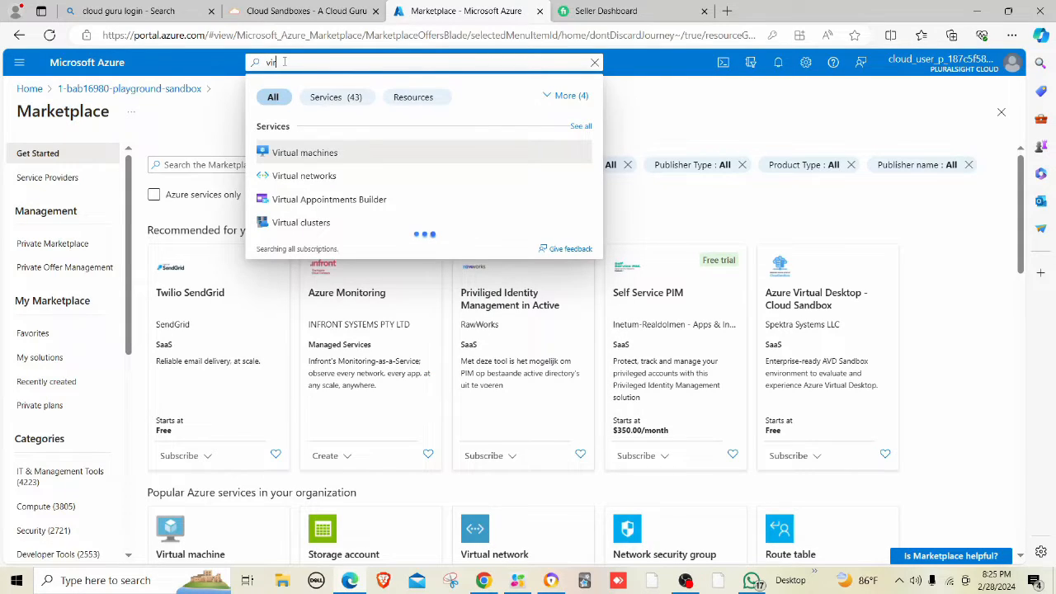
left_click(297, 176)
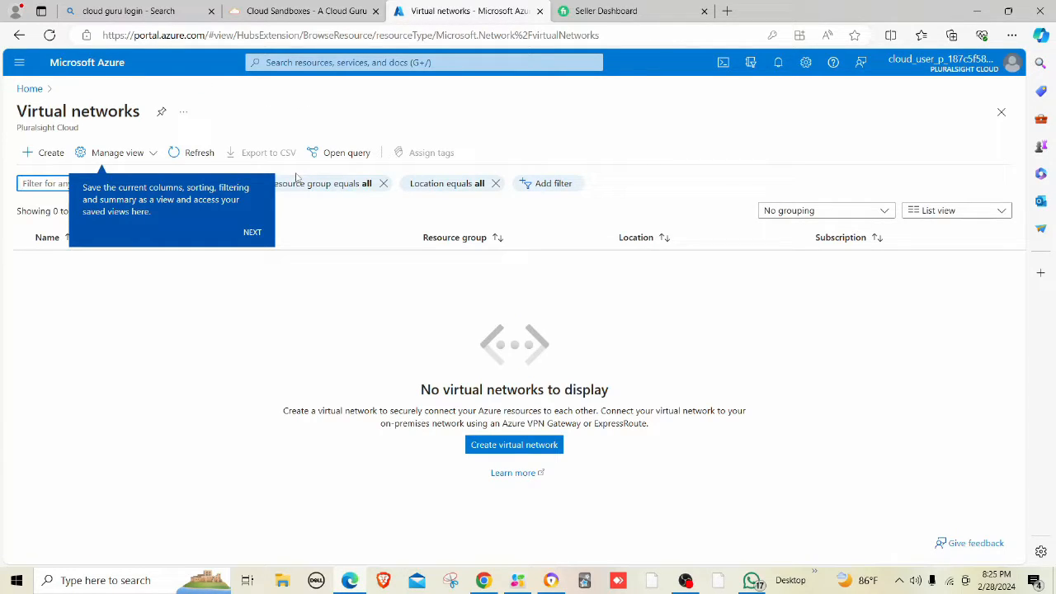
left_click(252, 233)
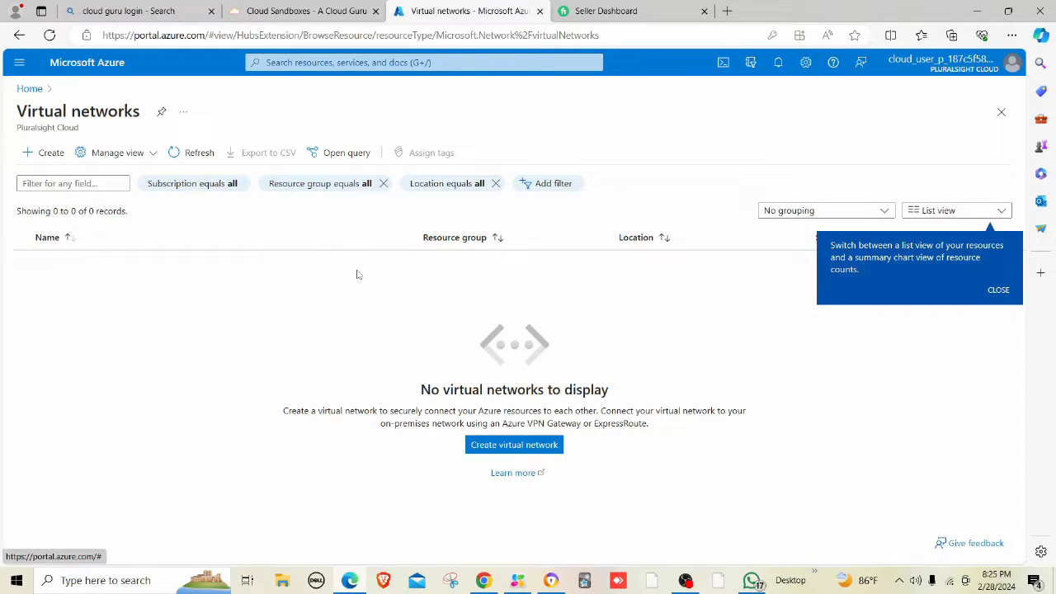
left_click(505, 450)
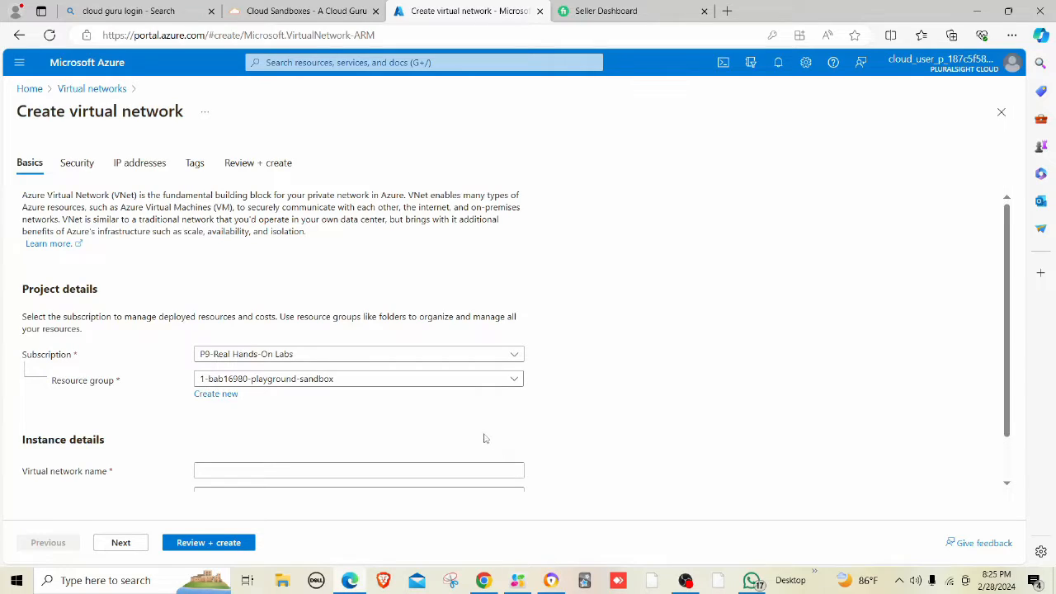
Enter PA-VNET as the virtual network name, correcting the typo.
scroll(317, 392, "down", 1)
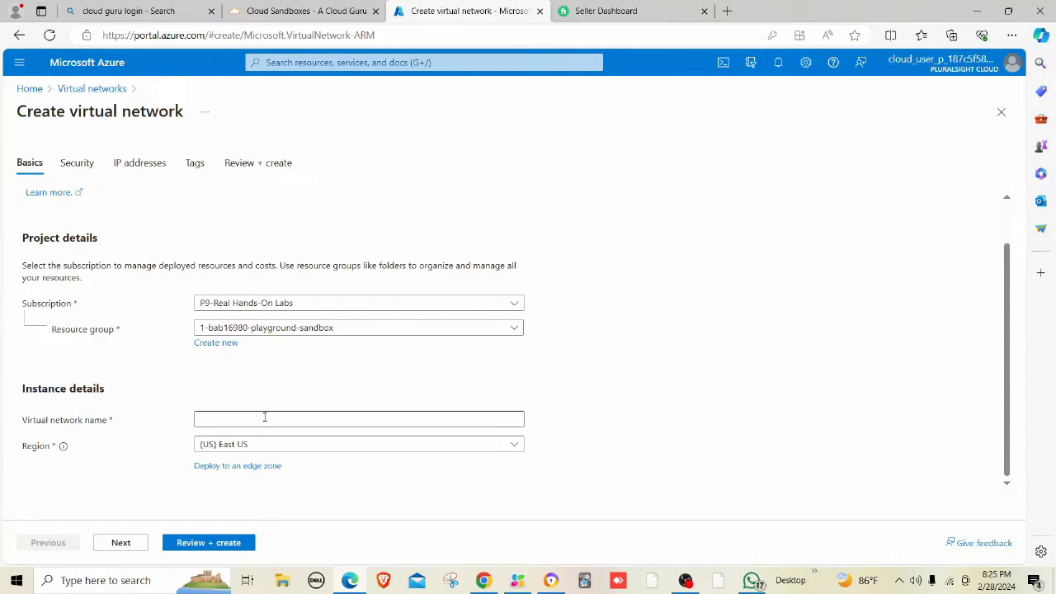
left_click(265, 419)
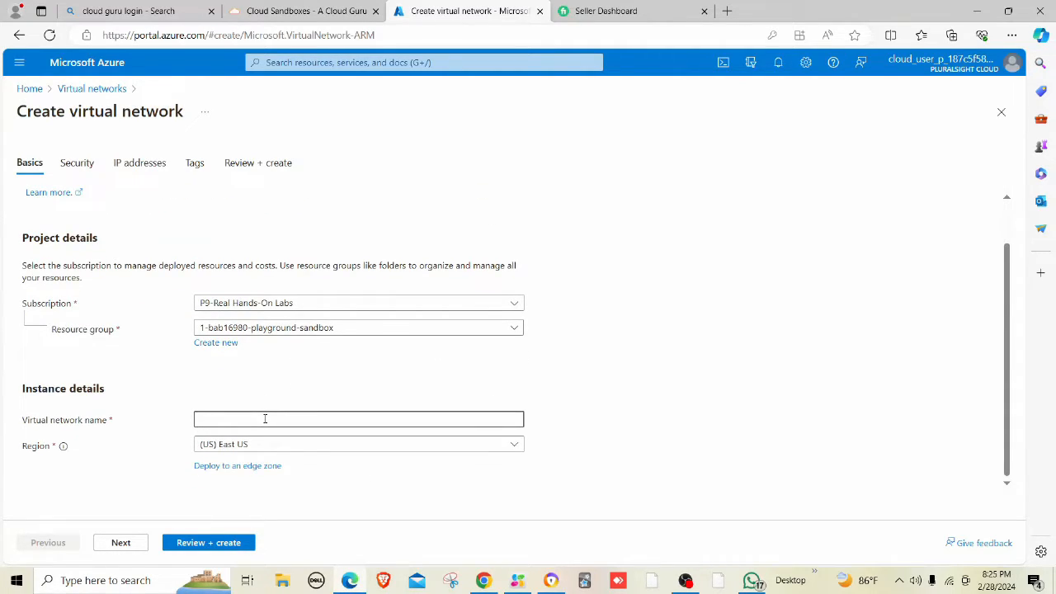
type("PA-")
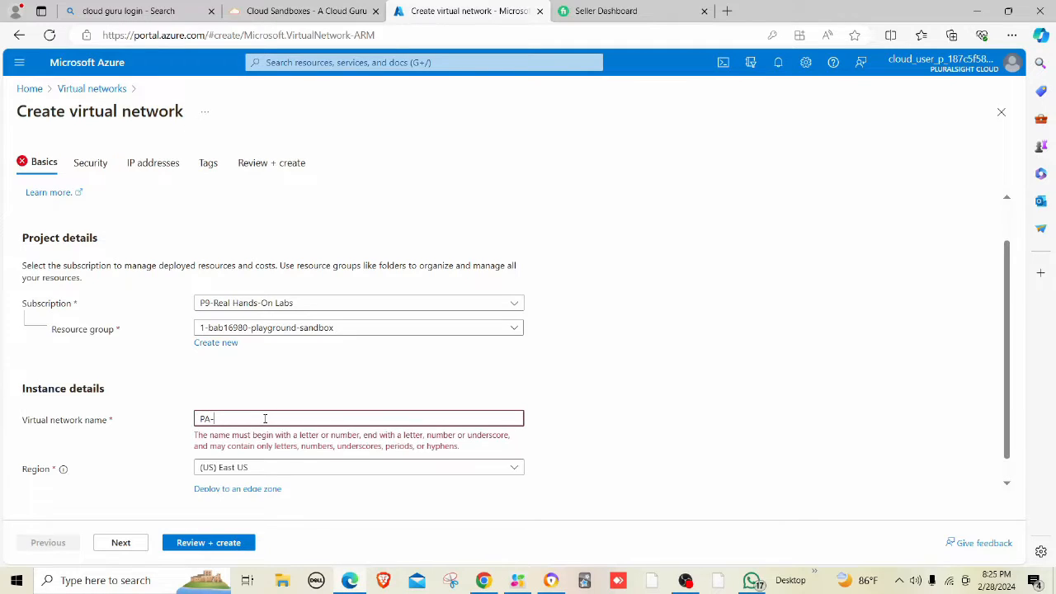
type("PR")
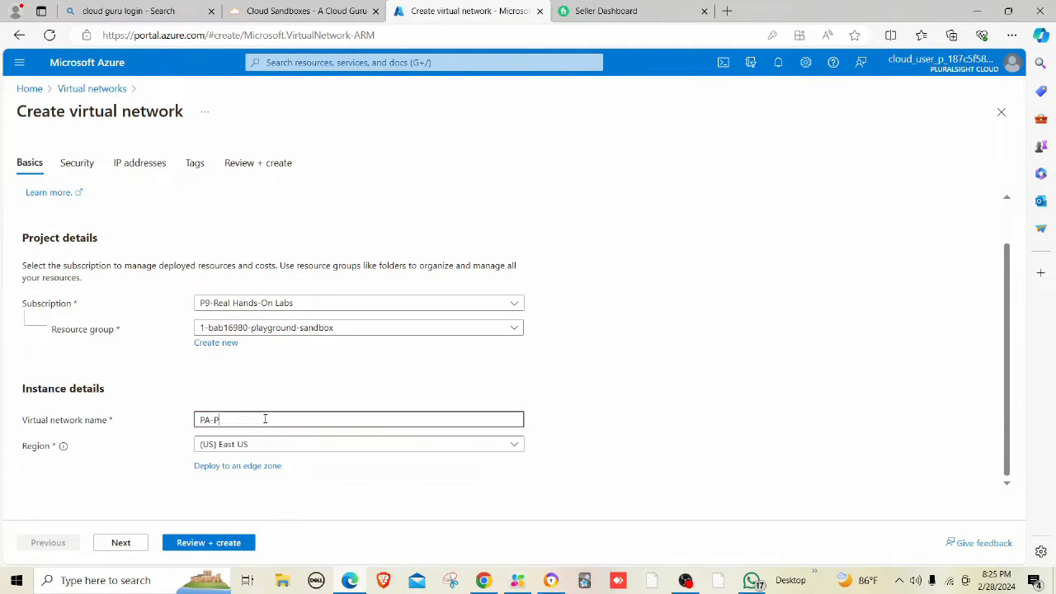
key("BackSpace")
key("BackSpace")
type("P")
key("BackSpace")
type("VNET")
Advance through Security, IP addresses and Tags to the validated Review + create summary.
left_click(122, 544)
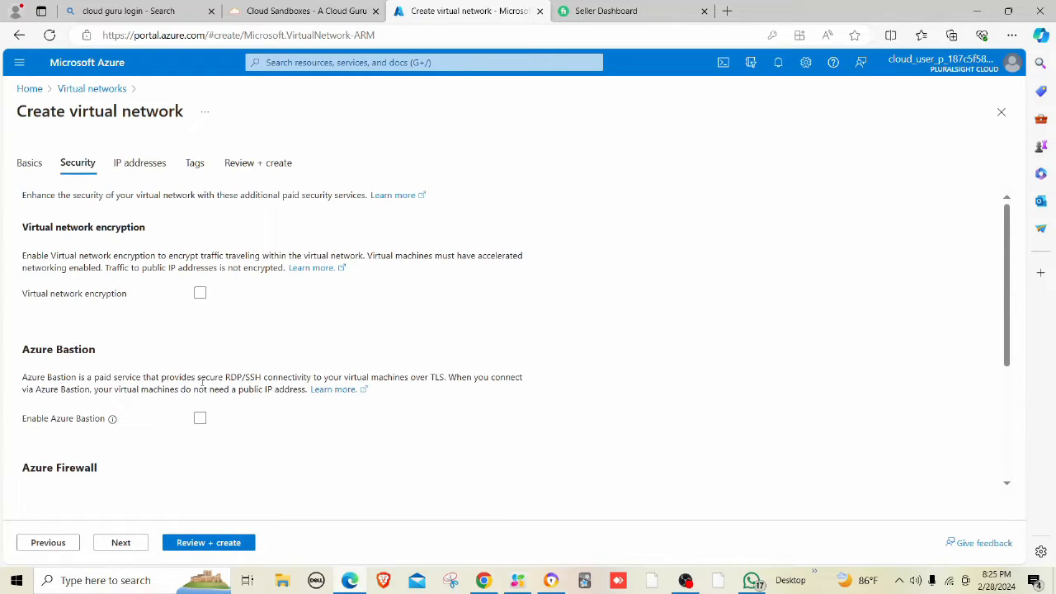
left_click(122, 543)
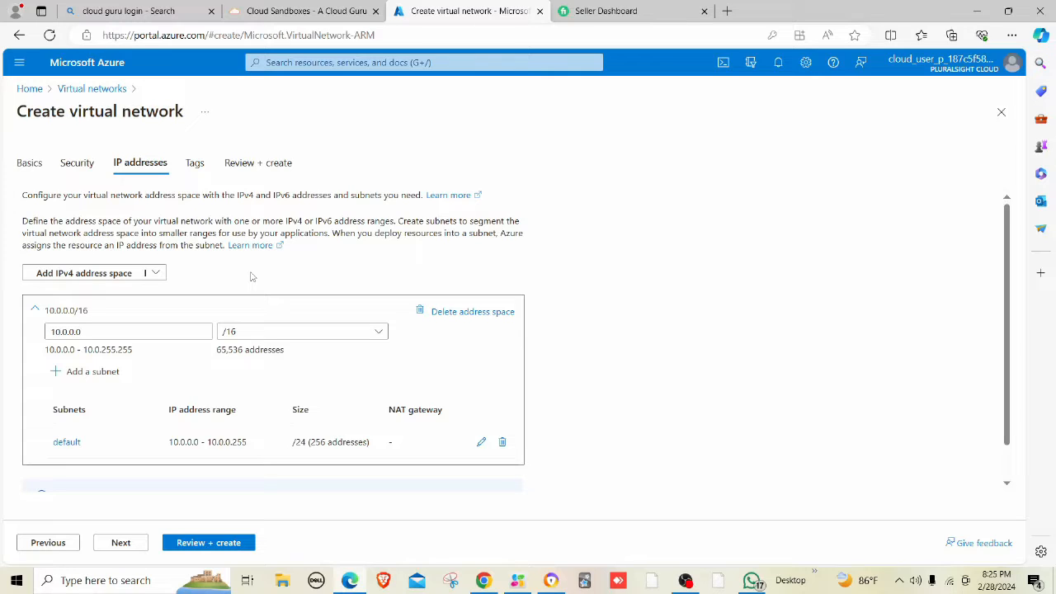
scroll(247, 313, "down", 2)
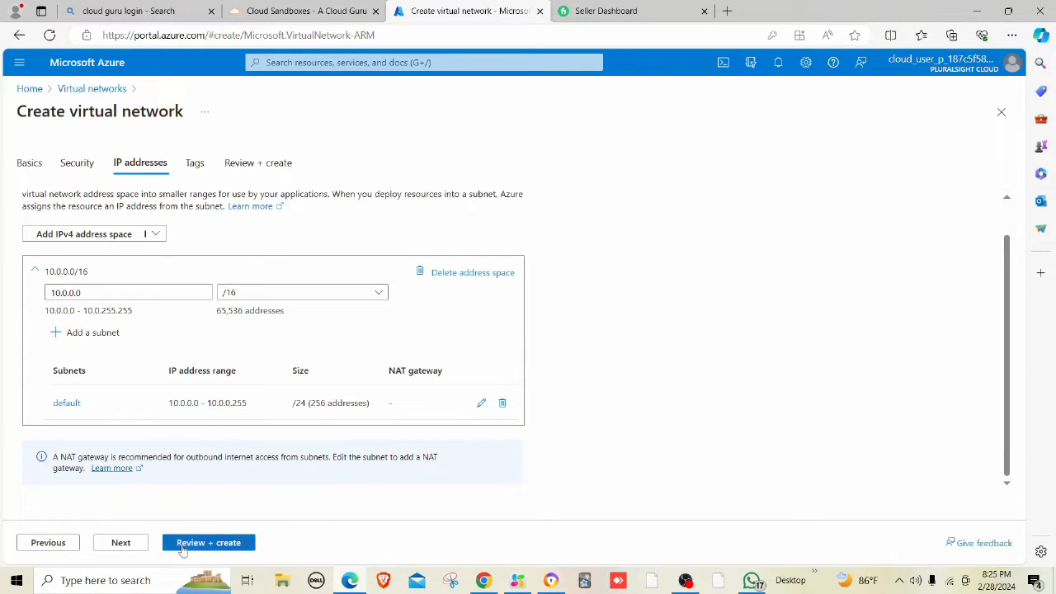
left_click(128, 549)
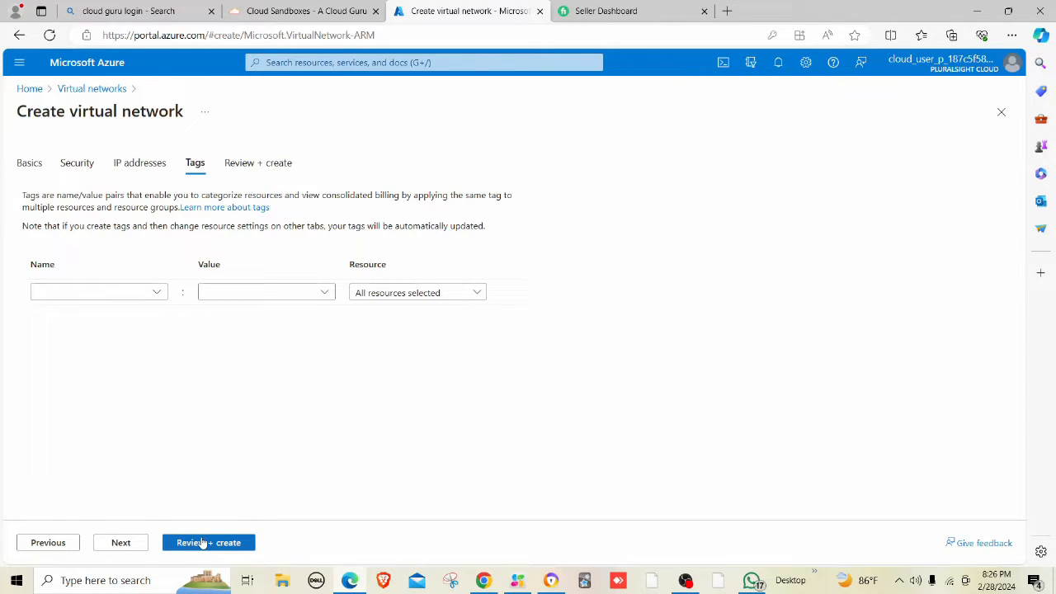
left_click(202, 544)
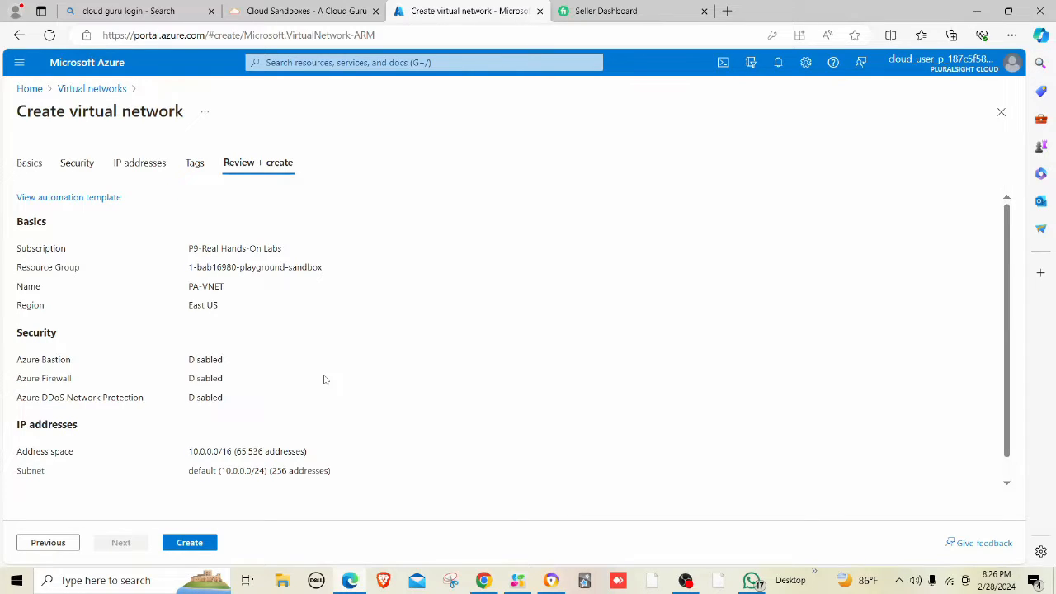
Deploy PA-VNET, then reopen Virtual networks from recent services.
left_click(193, 546)
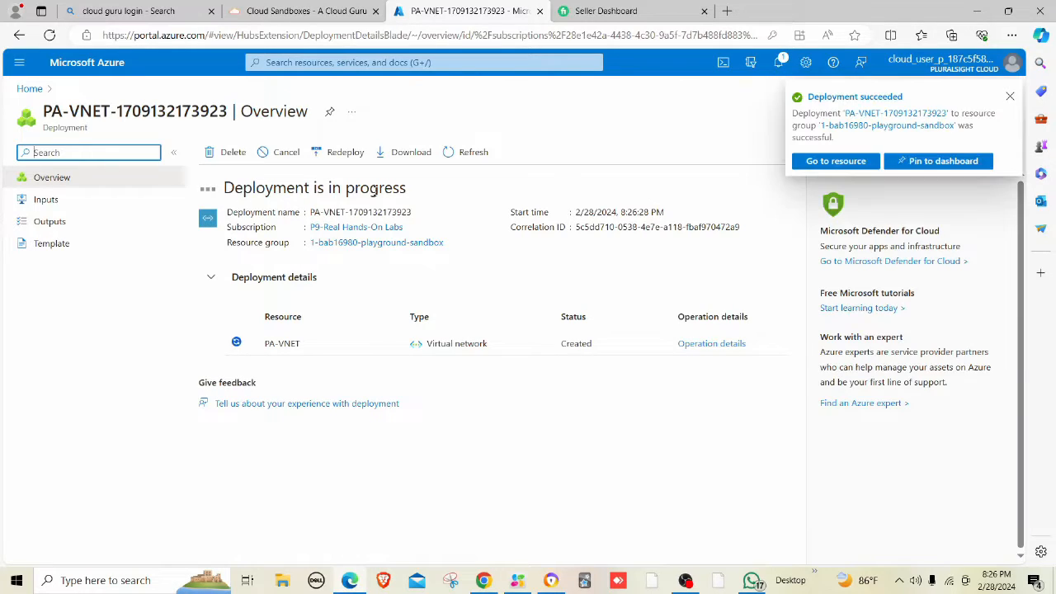
left_click(364, 59)
left_click(290, 186)
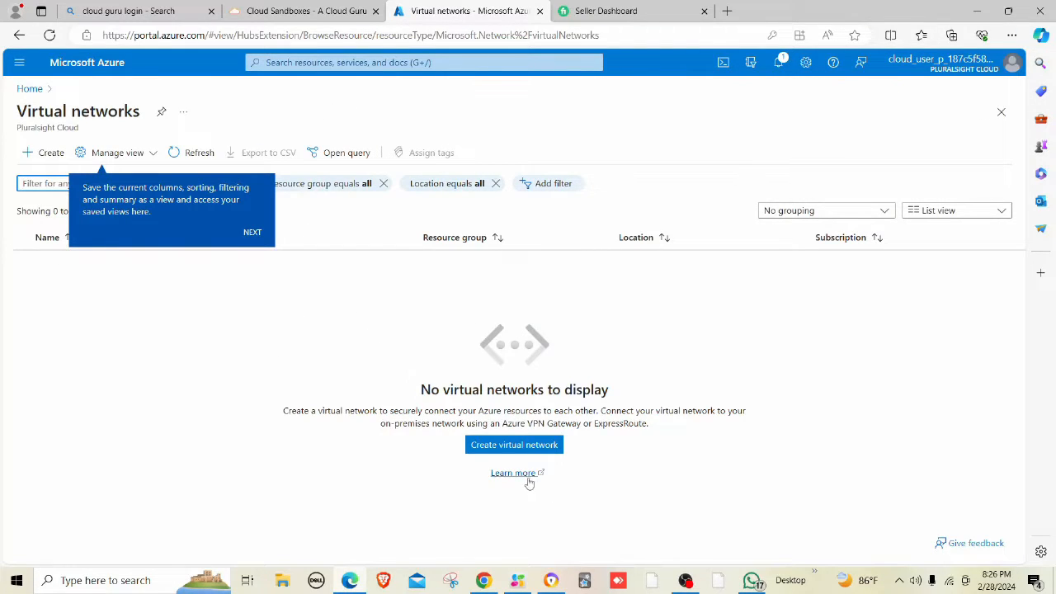
Start a new virtual network named PROD-VNET in (US) Central US and advance to Security.
left_click(541, 450)
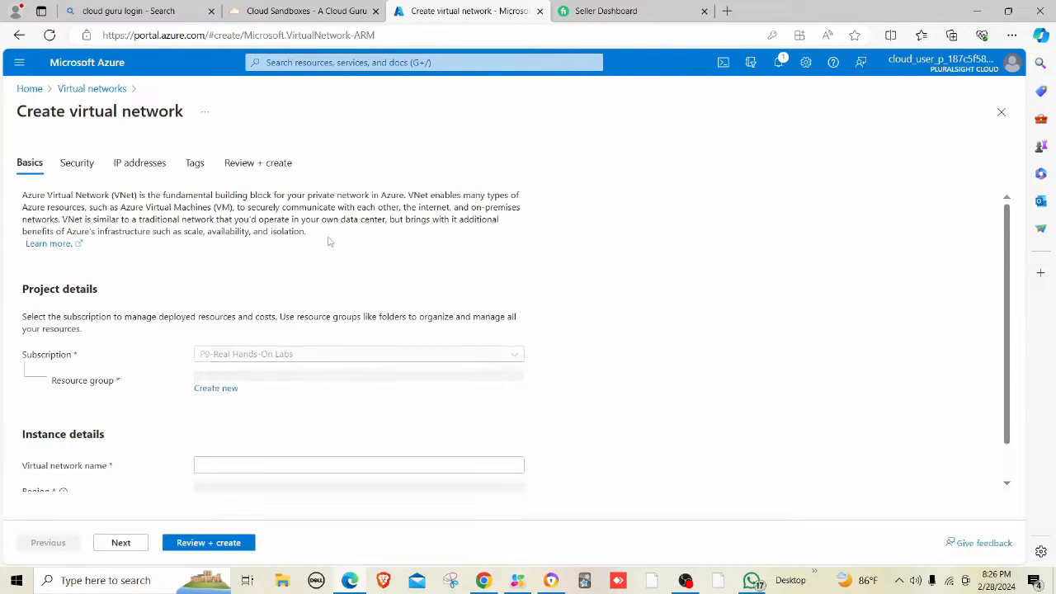
scroll(311, 457, "down", 1)
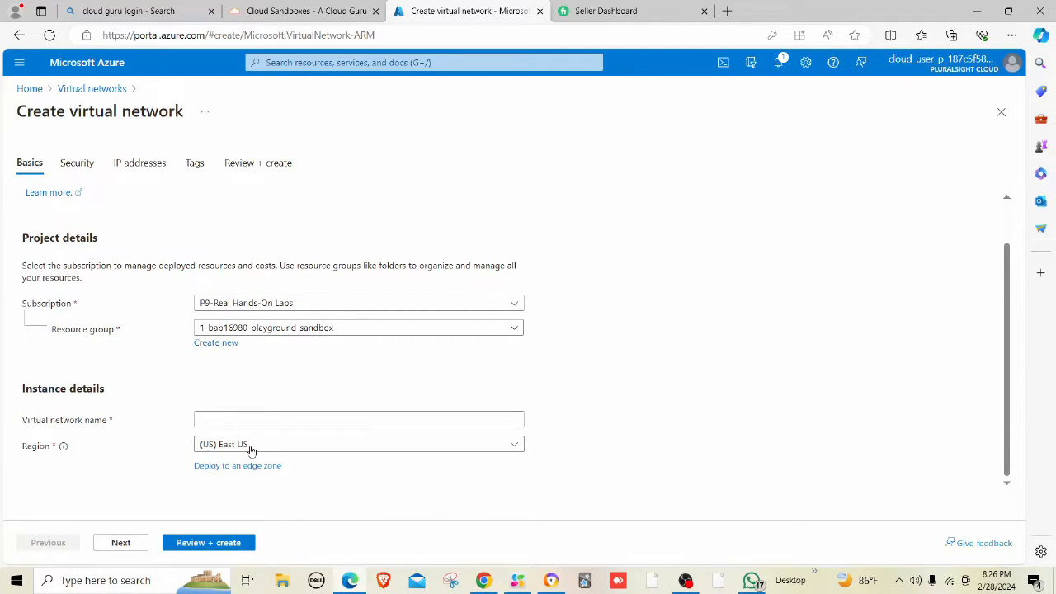
left_click(250, 448)
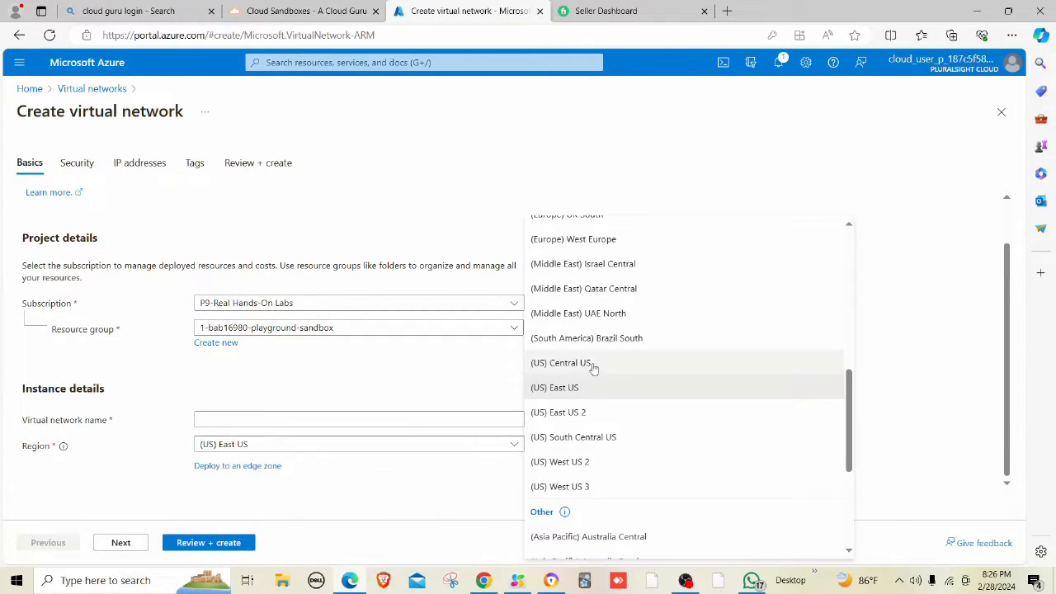
left_click(584, 364)
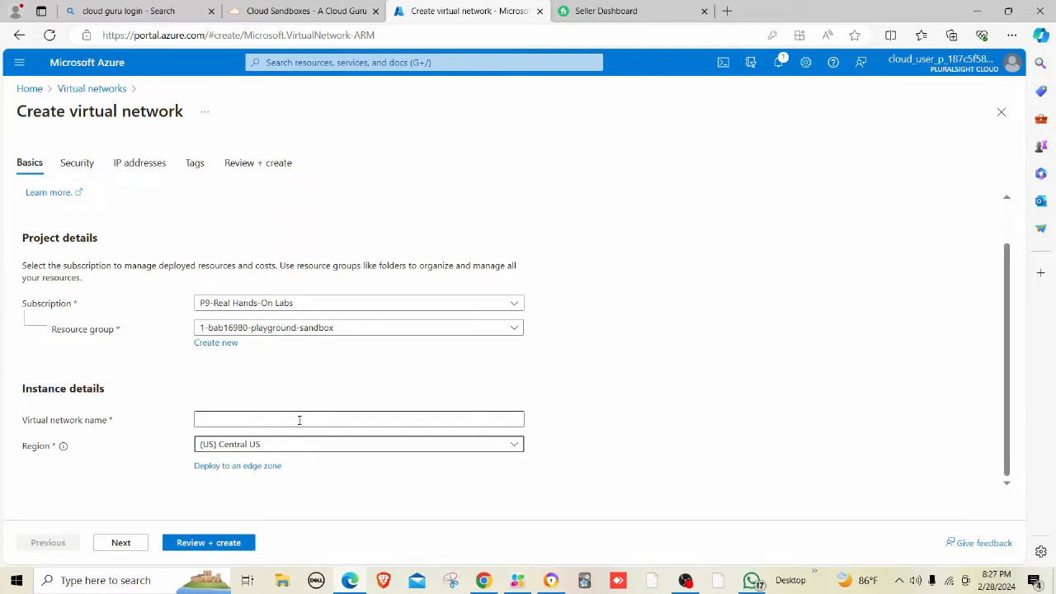
left_click(302, 419)
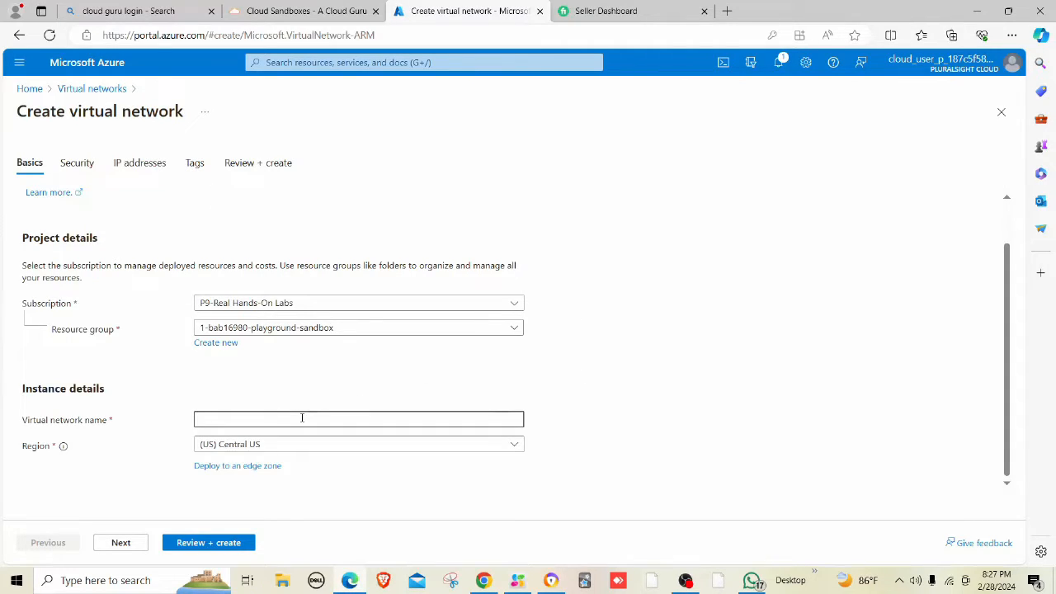
type("PROD-")
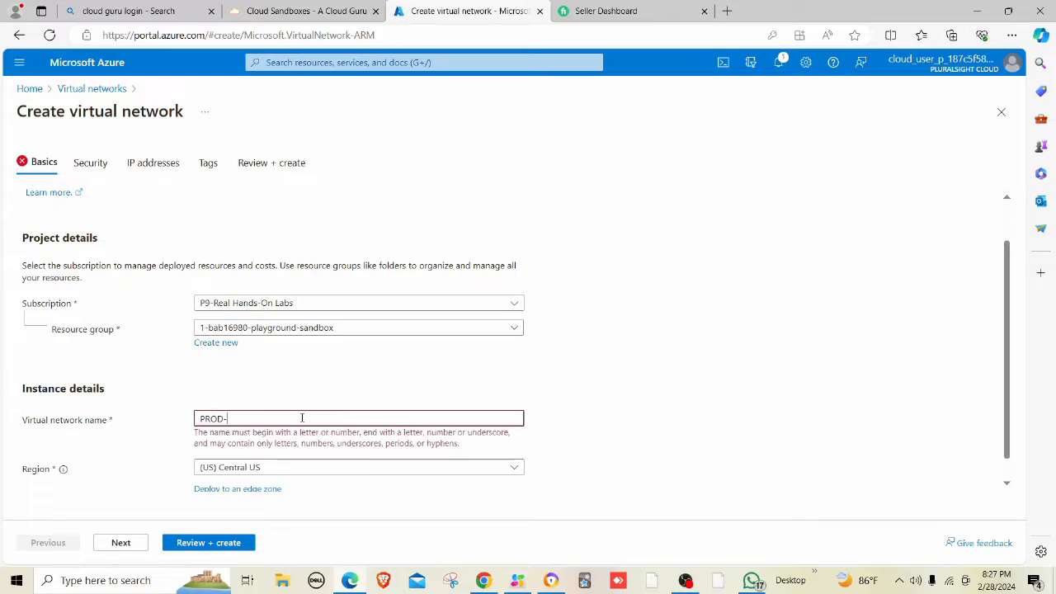
type("VNET")
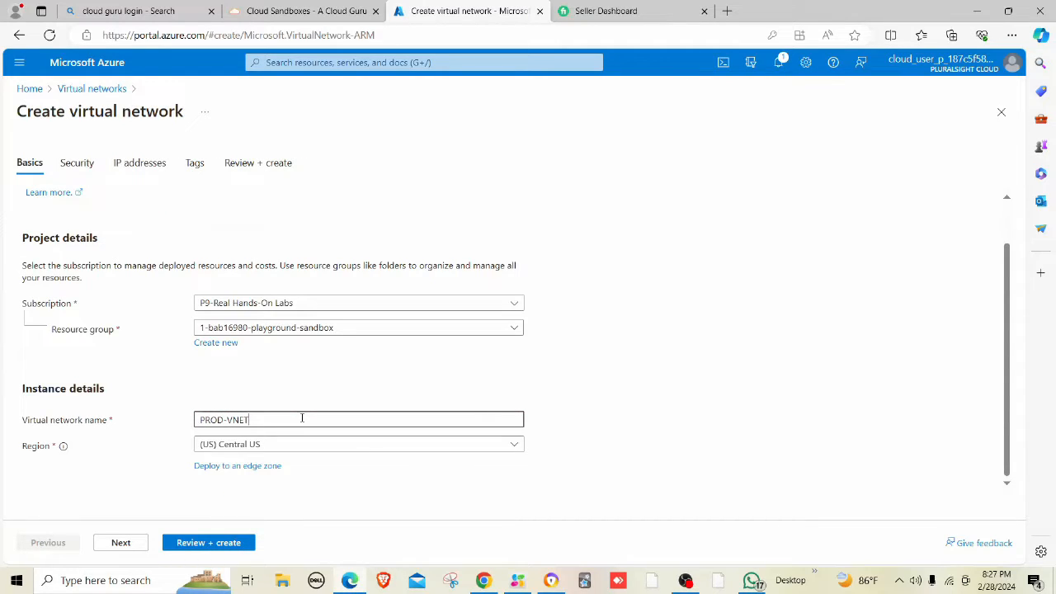
left_click(121, 542)
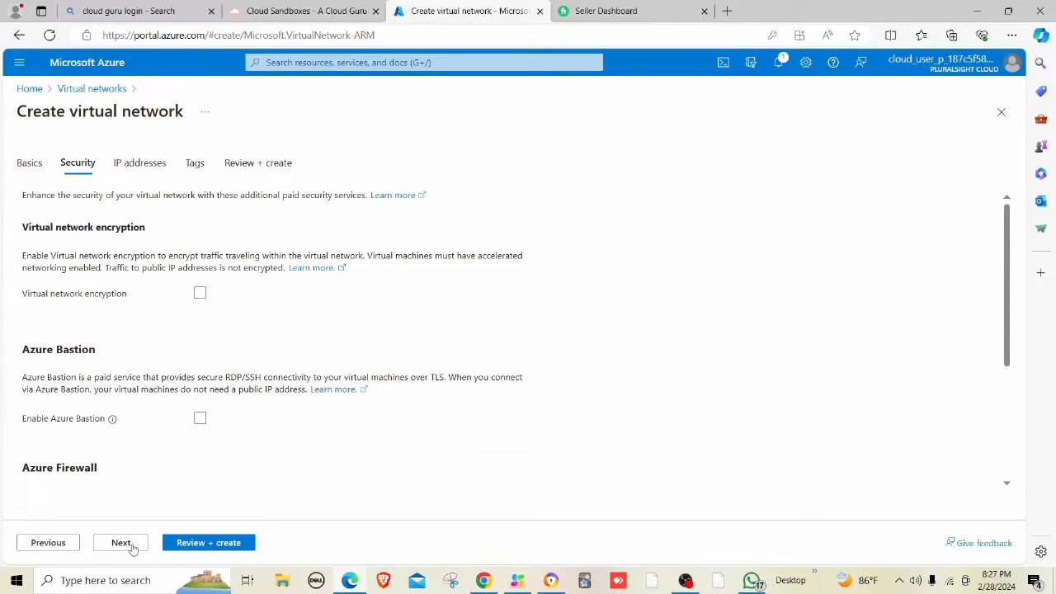
Replace the default 10.0.0.0/16 address space with a new 192.168.1.0 IPv4 space.
left_click(123, 545)
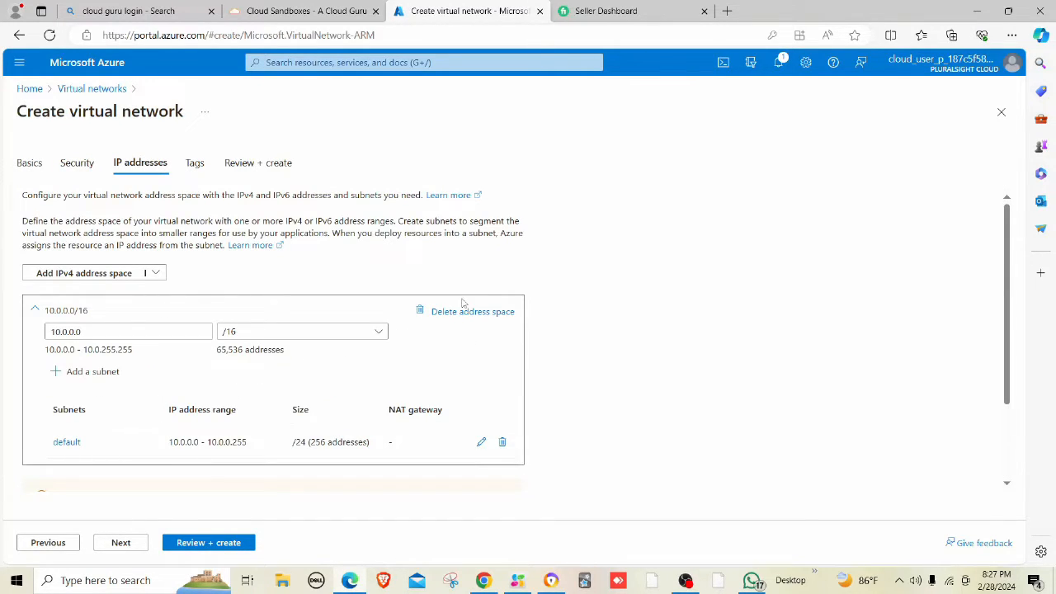
left_click(466, 311)
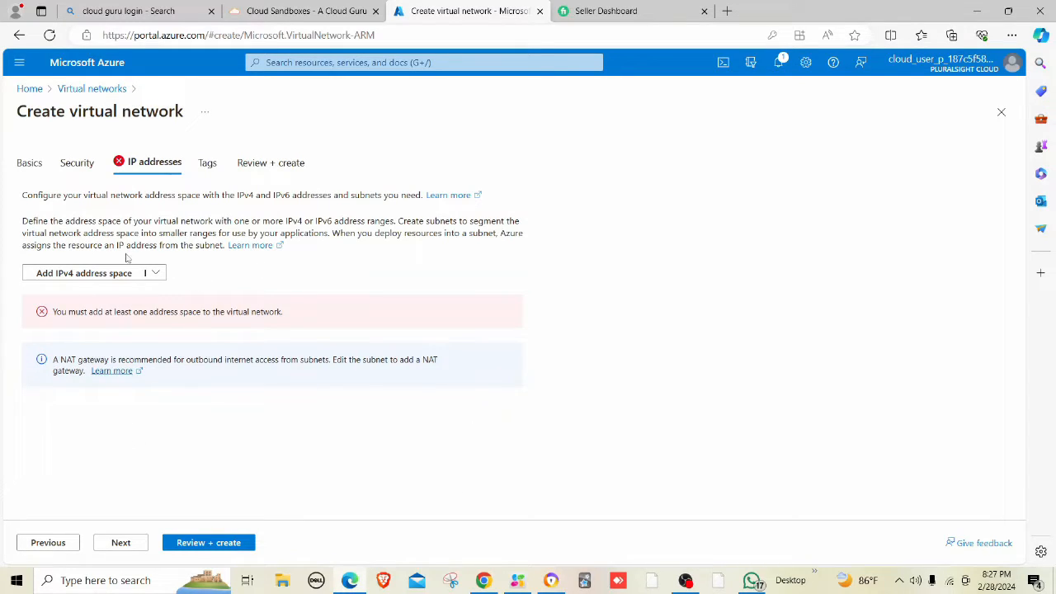
left_click(129, 280)
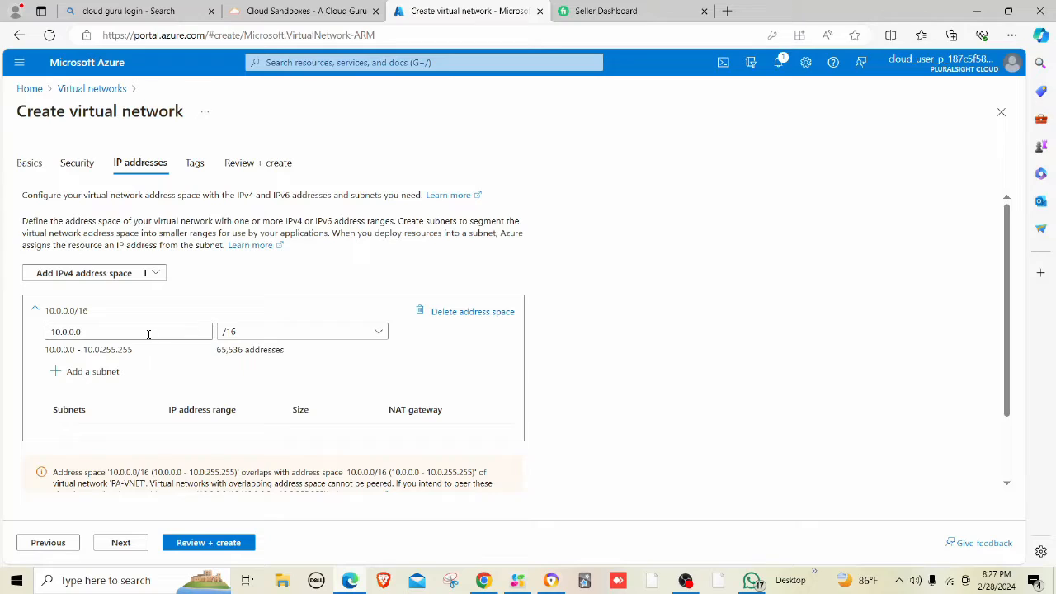
left_click_drag(146, 333, 3, 338)
type("192")
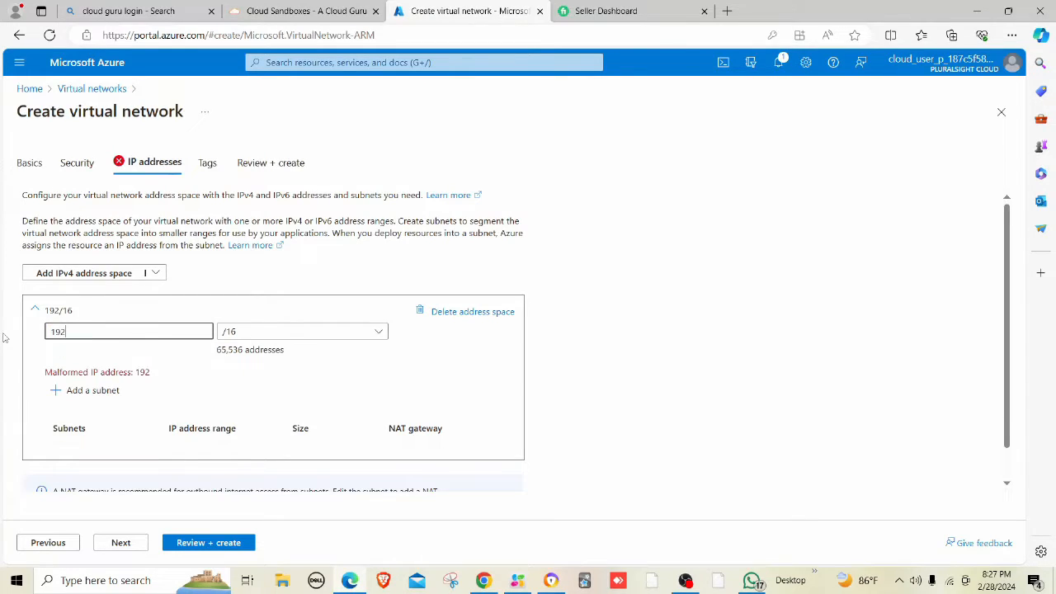
type(".168.")
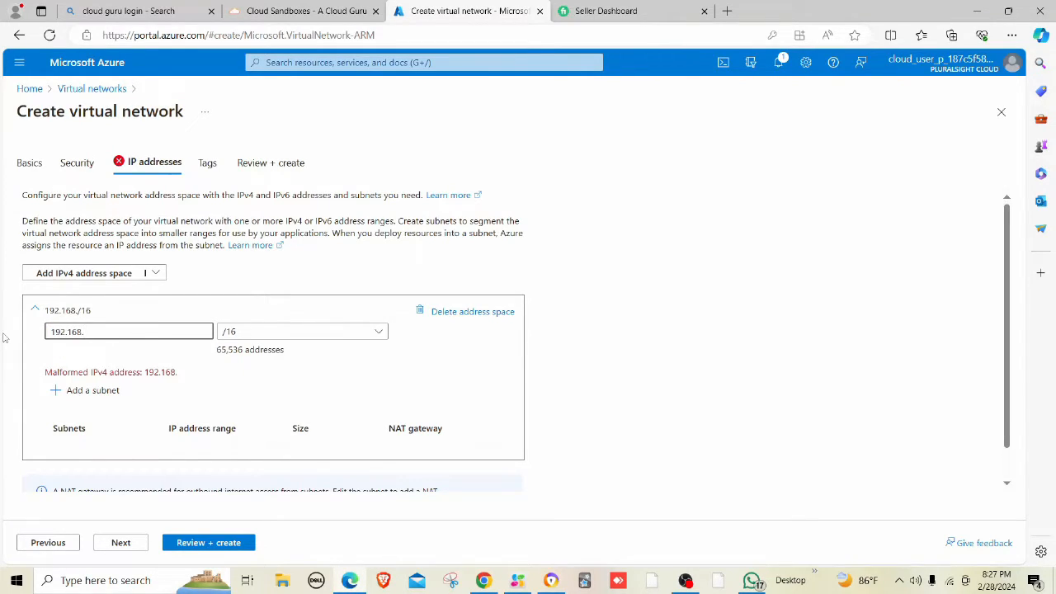
type("1.0/24")
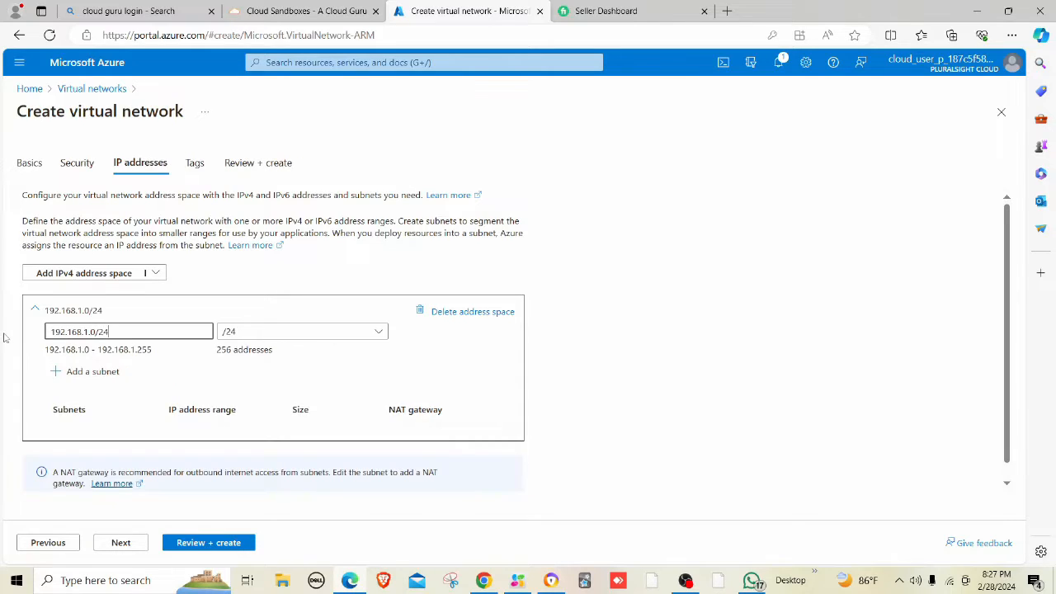
key("BackSpace")
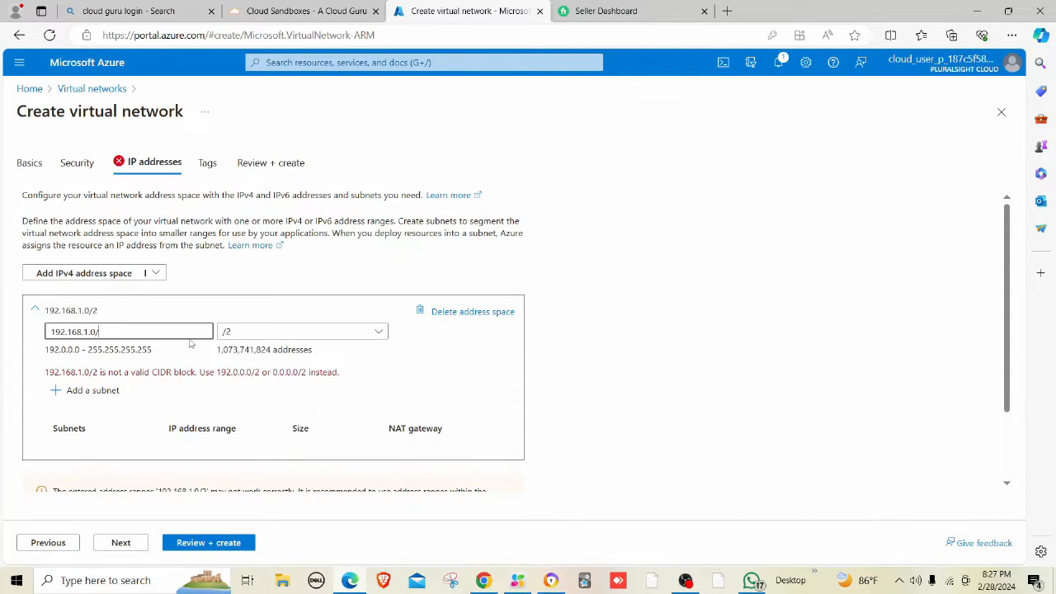
Set the address space prefix to /24 and proceed to Review + create.
left_click(241, 334)
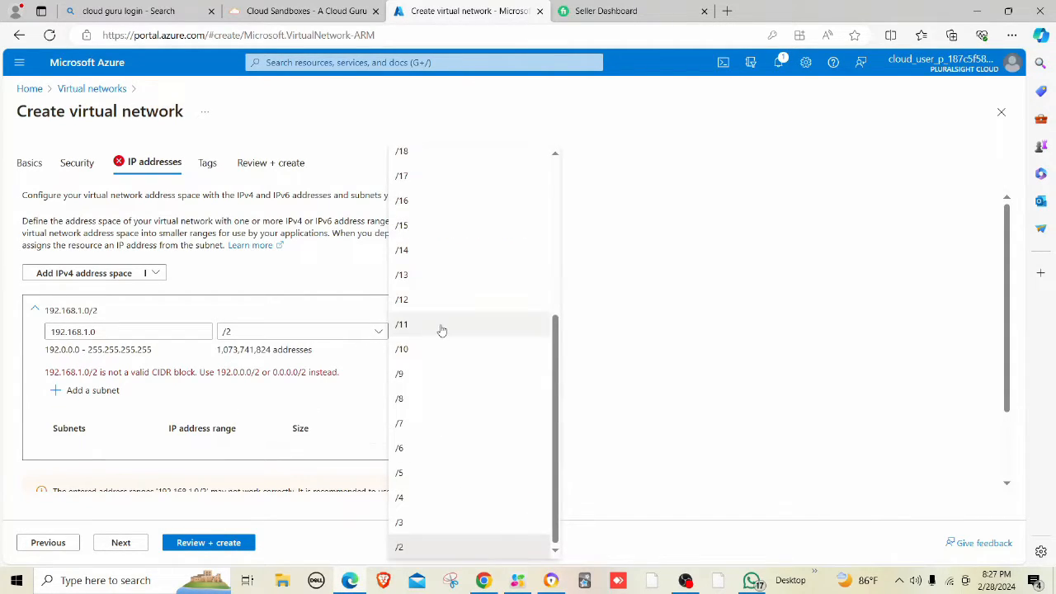
scroll(432, 350, "up", 2)
scroll(431, 350, "up", 2)
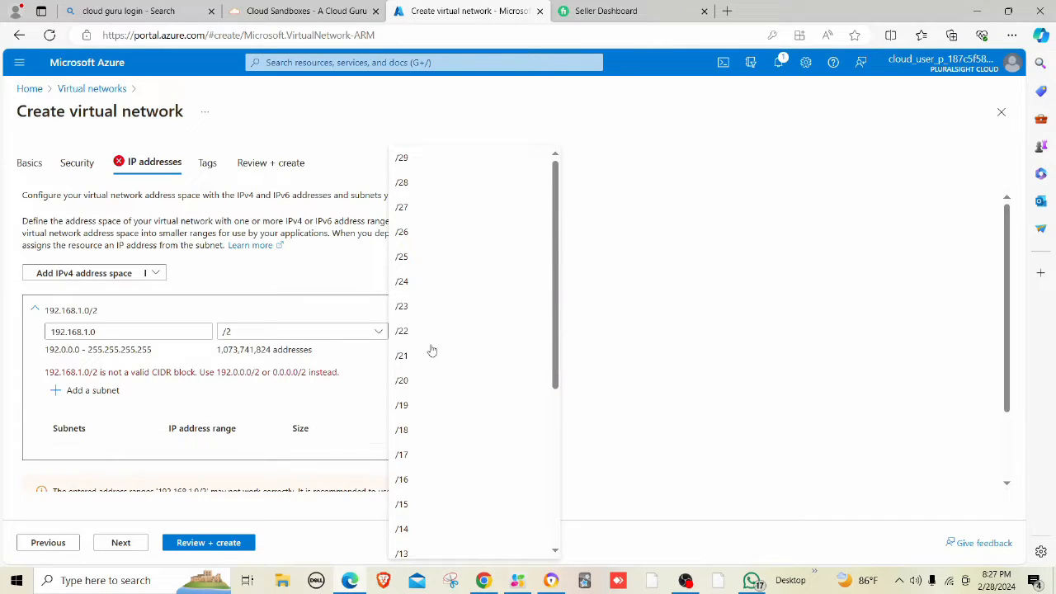
left_click(414, 281)
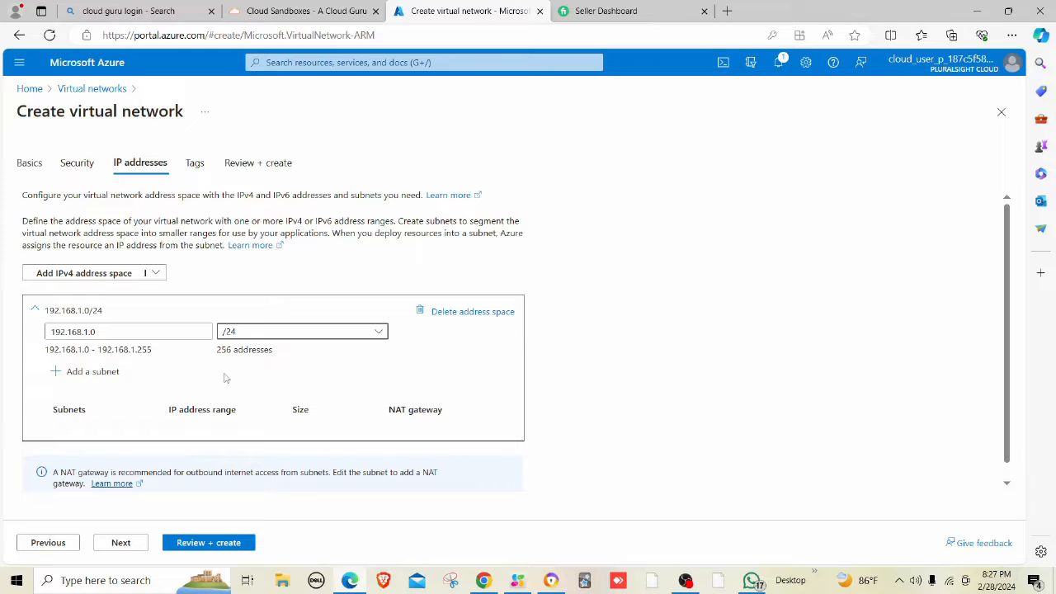
scroll(223, 387, "down", 1)
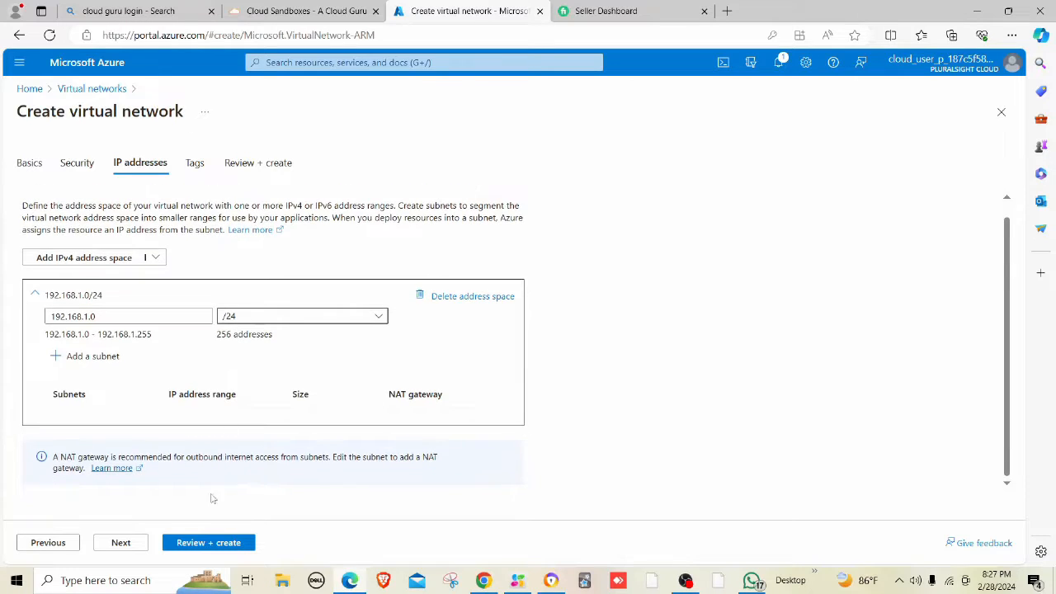
left_click(208, 545)
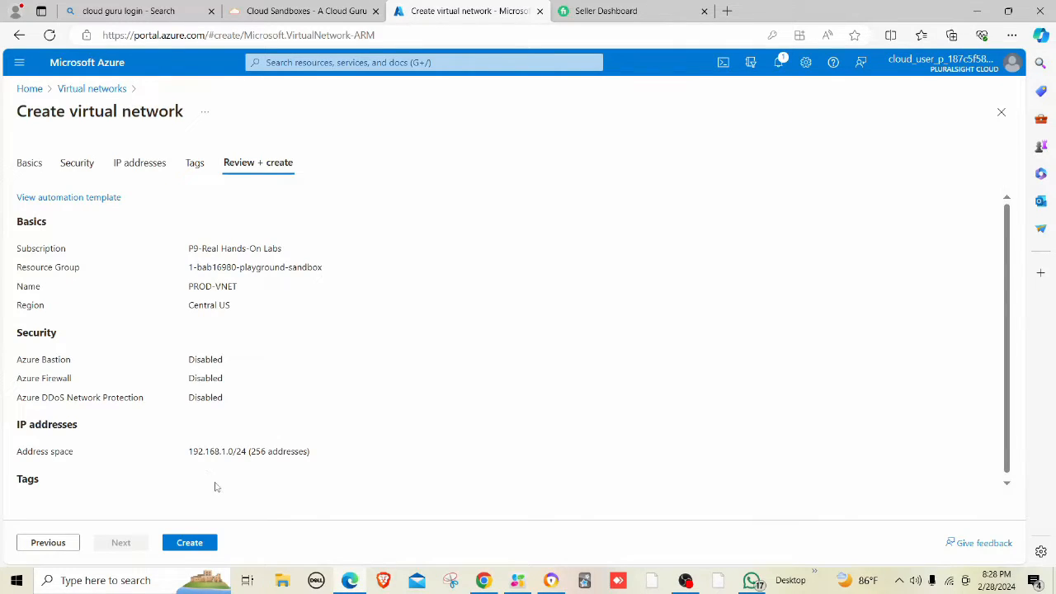
Create PROD-VNET and go to the resource once deployment completes.
left_click(190, 542)
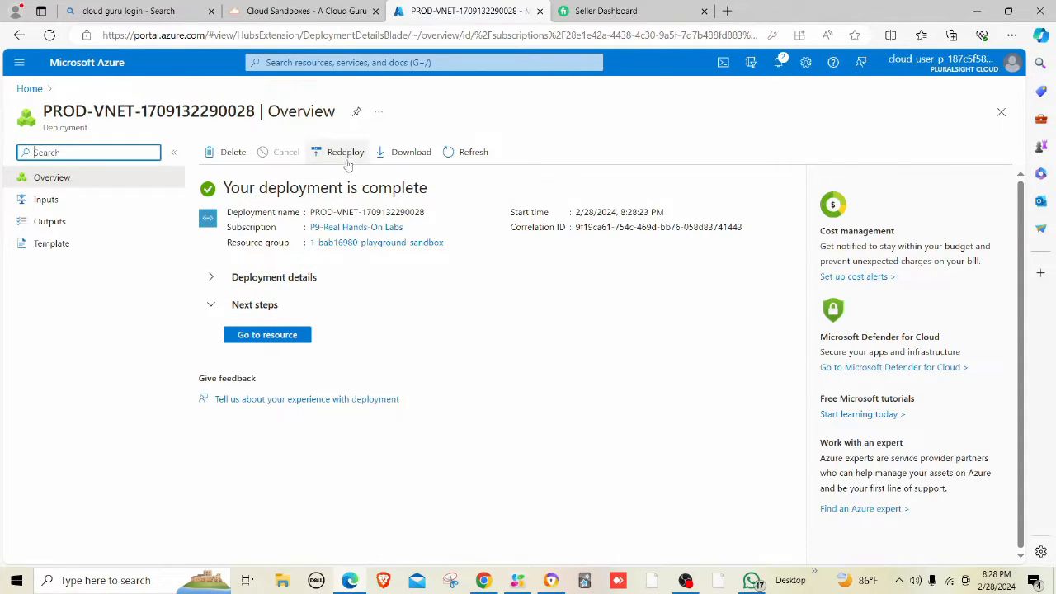
left_click(267, 336)
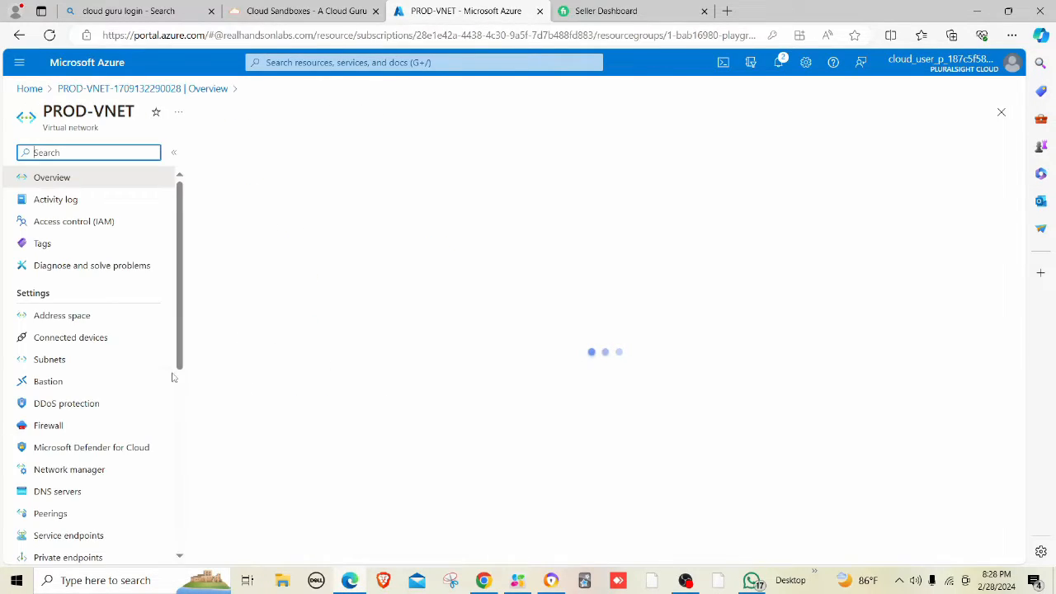
Add a PROD-VNET peering with local link name prod-to-pa and adjust its forwarding checkboxes.
left_click(64, 511)
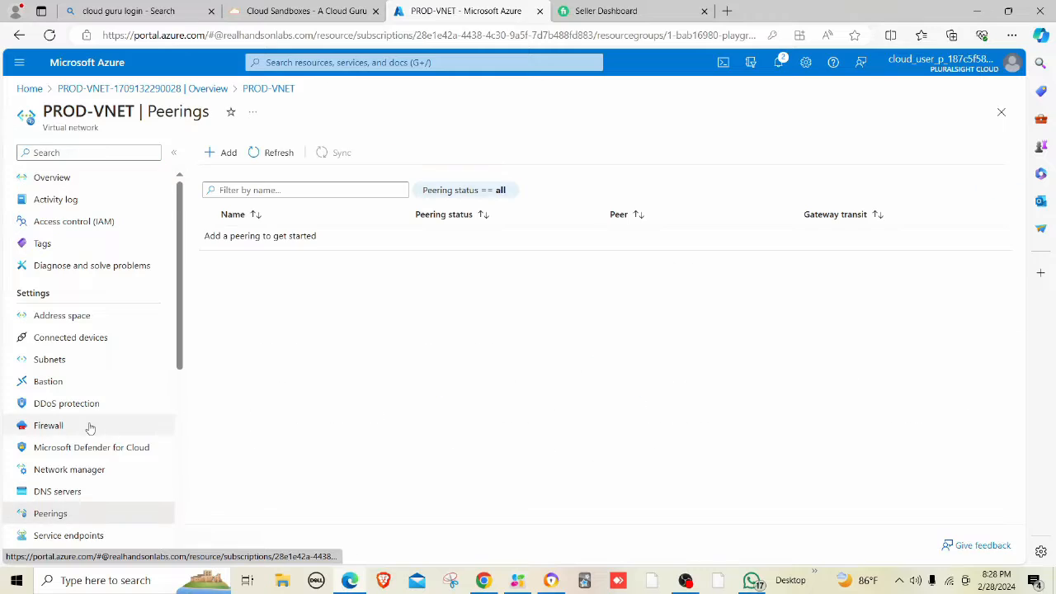
left_click(223, 152)
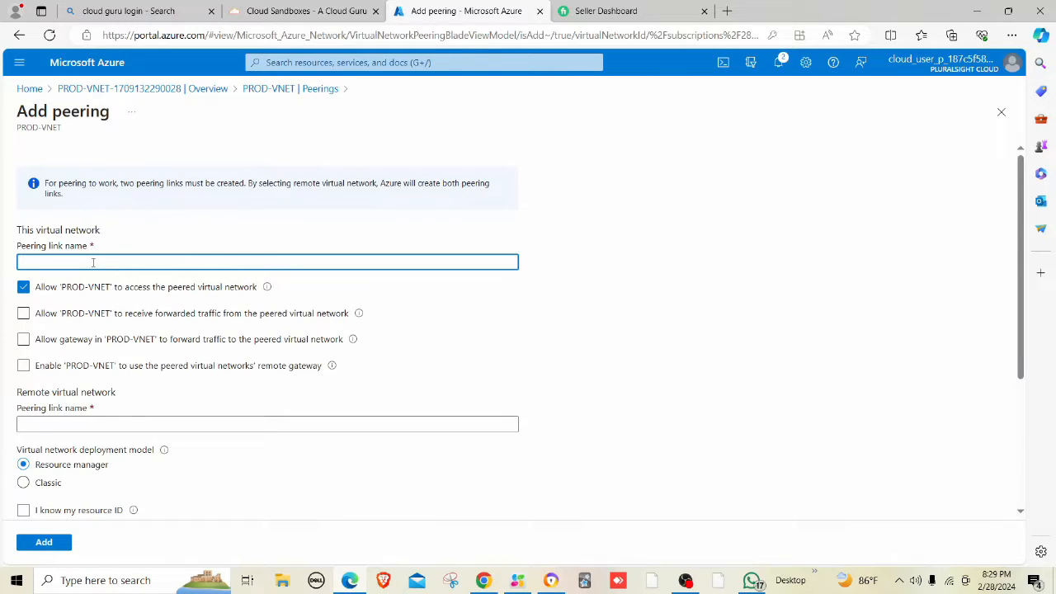
type("prod-to-pa")
left_click(170, 339)
left_click(171, 339)
left_click(252, 320)
left_click(257, 318)
left_click(310, 340)
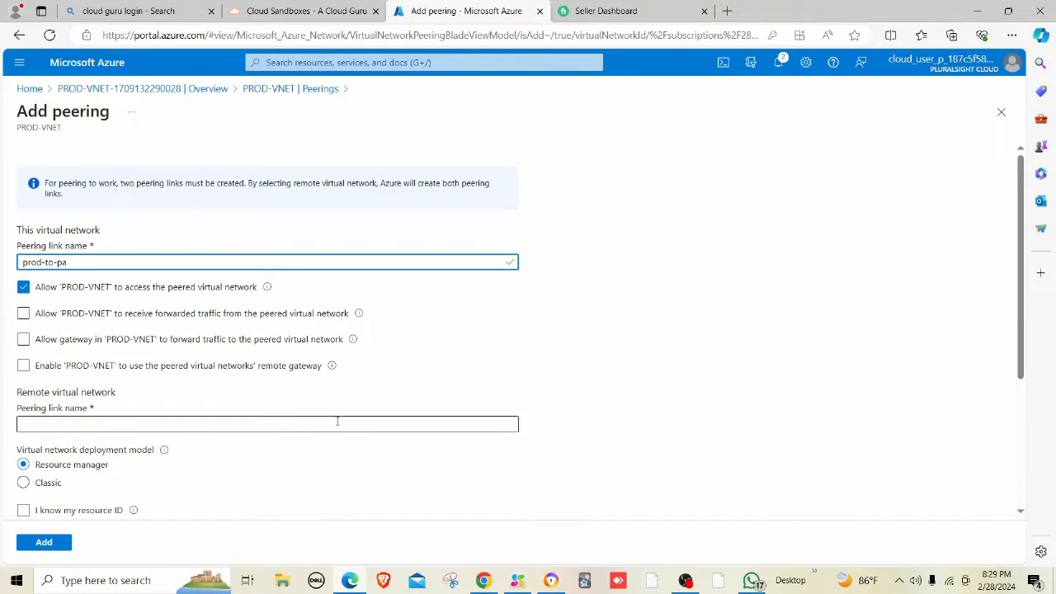
Name the remote link pa-to-prod and choose PA-VNET as the peered network.
left_click(286, 426)
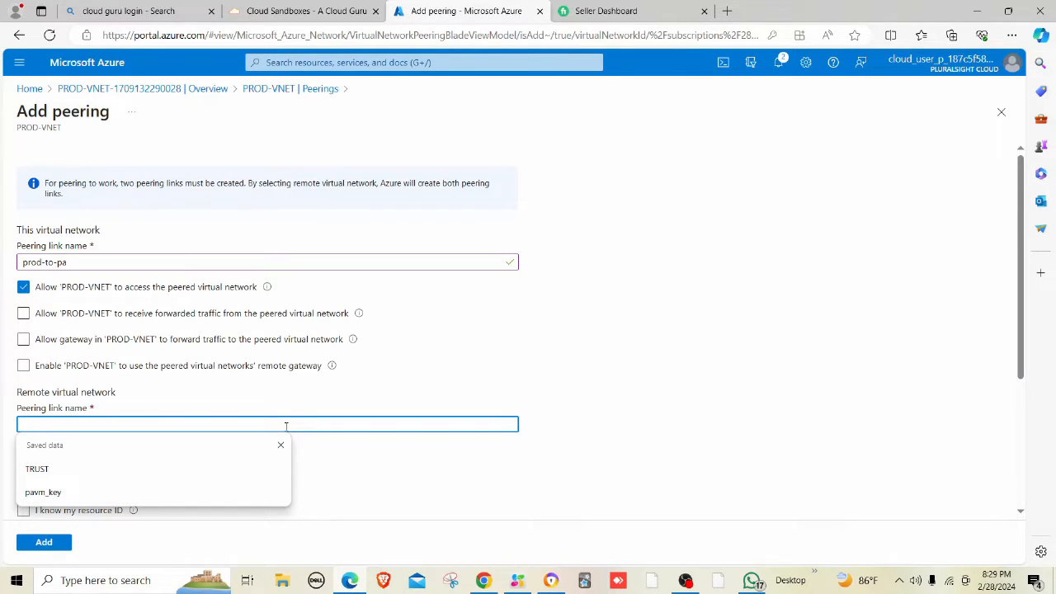
type("pa-to")
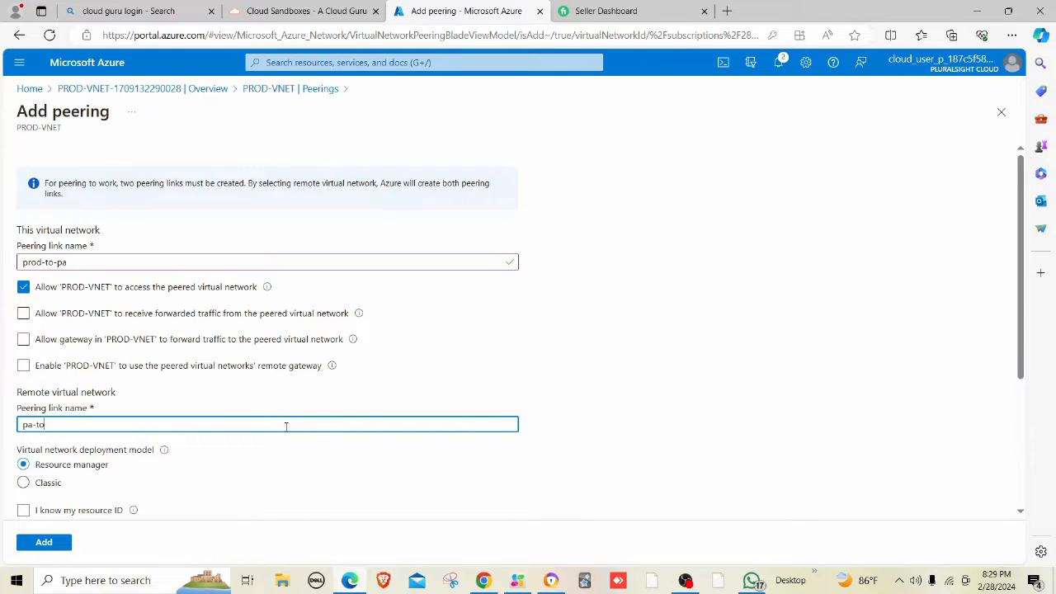
type("-prod")
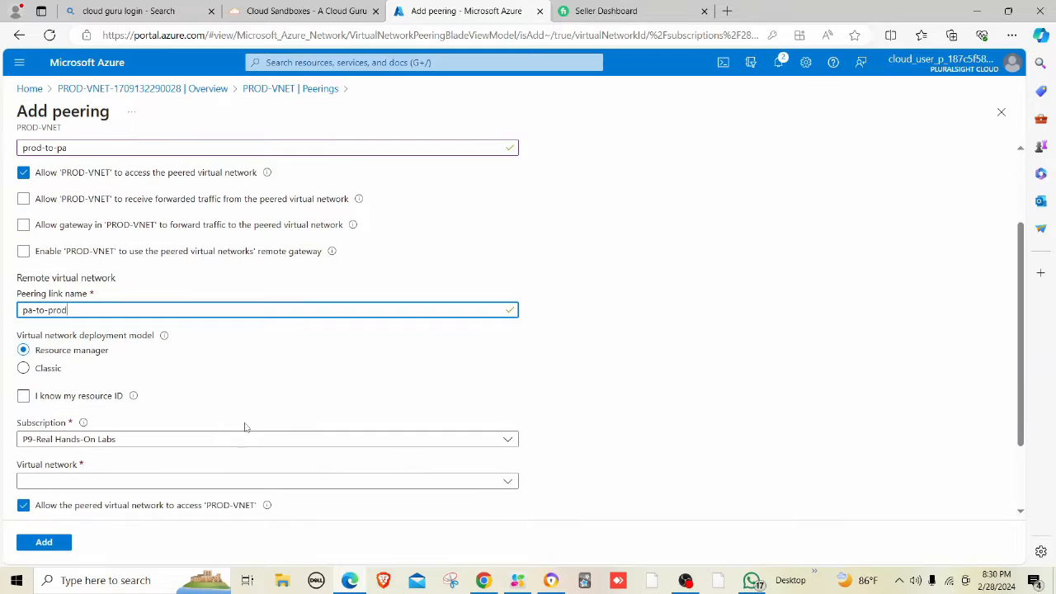
scroll(107, 425, "down", 2)
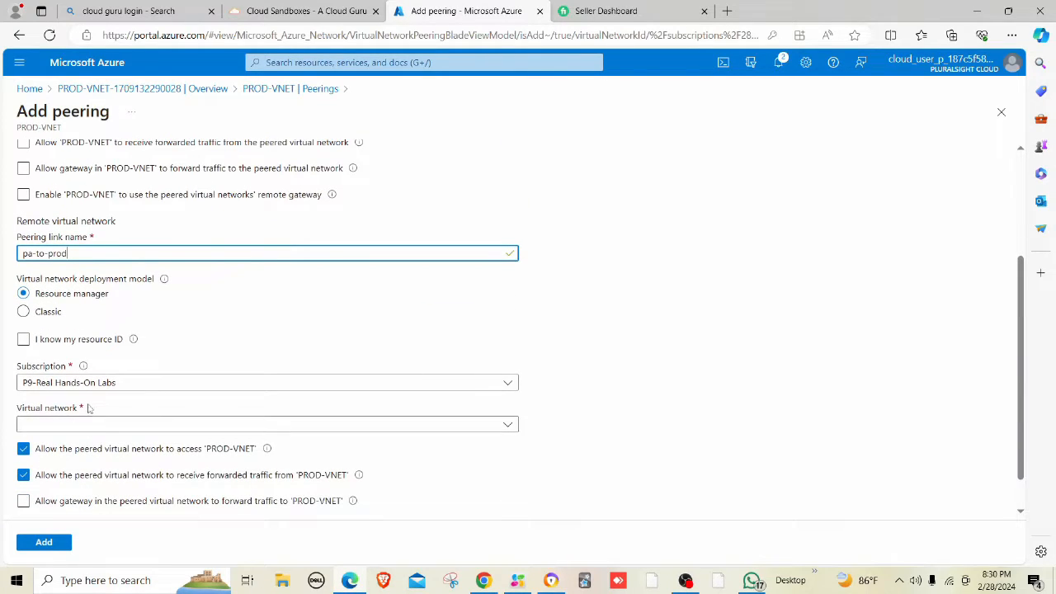
left_click(91, 424)
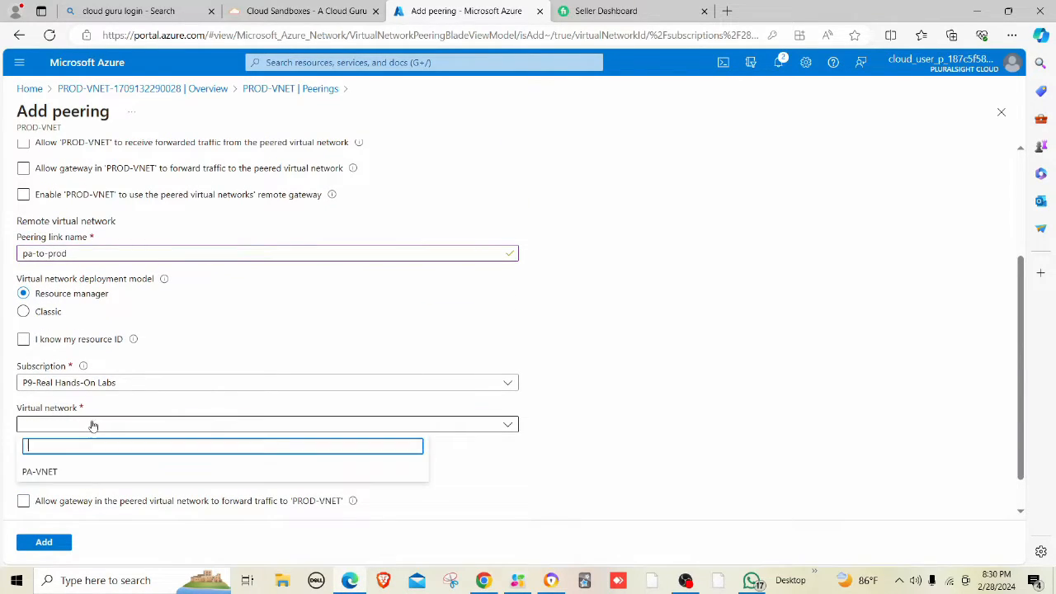
left_click(56, 470)
scroll(218, 330, "down", 1)
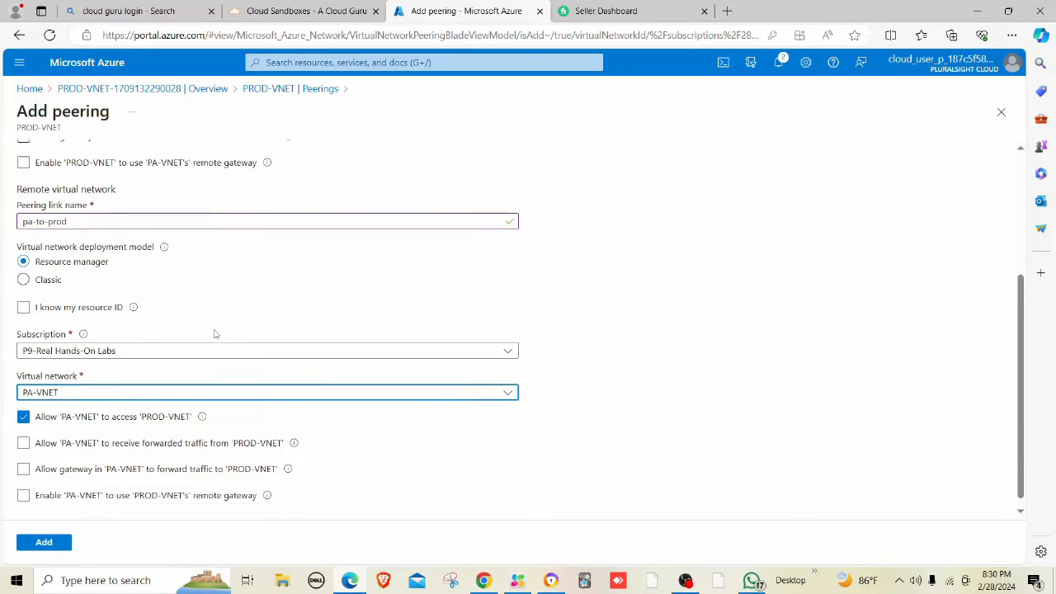
Add the prod-to-pa peering, refresh until Connected, then open the Virtual networks list.
left_click(47, 545)
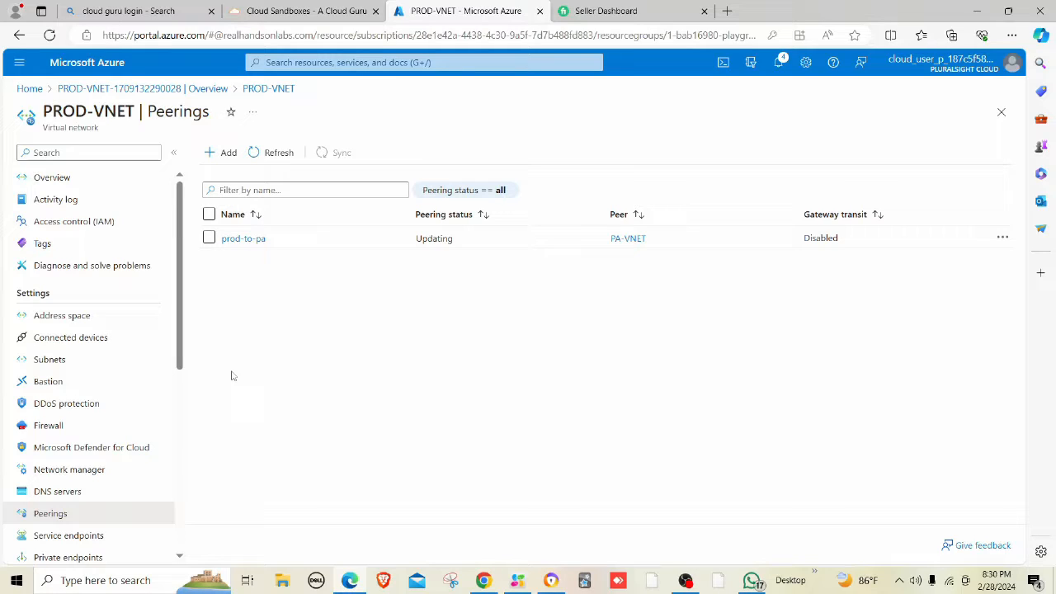
left_click(277, 160)
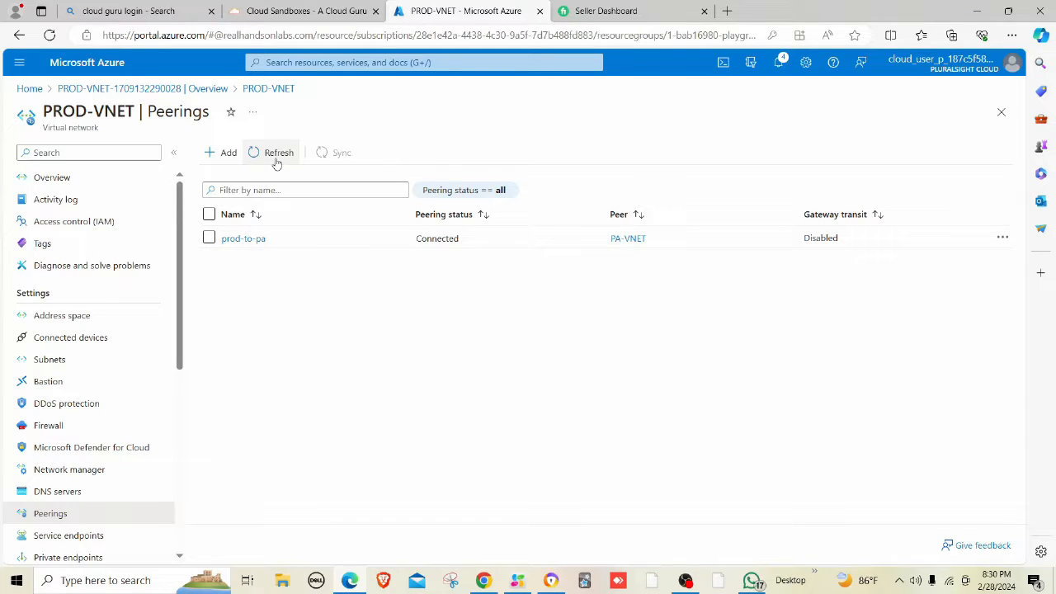
left_click(276, 156)
left_click(486, 62)
left_click(289, 188)
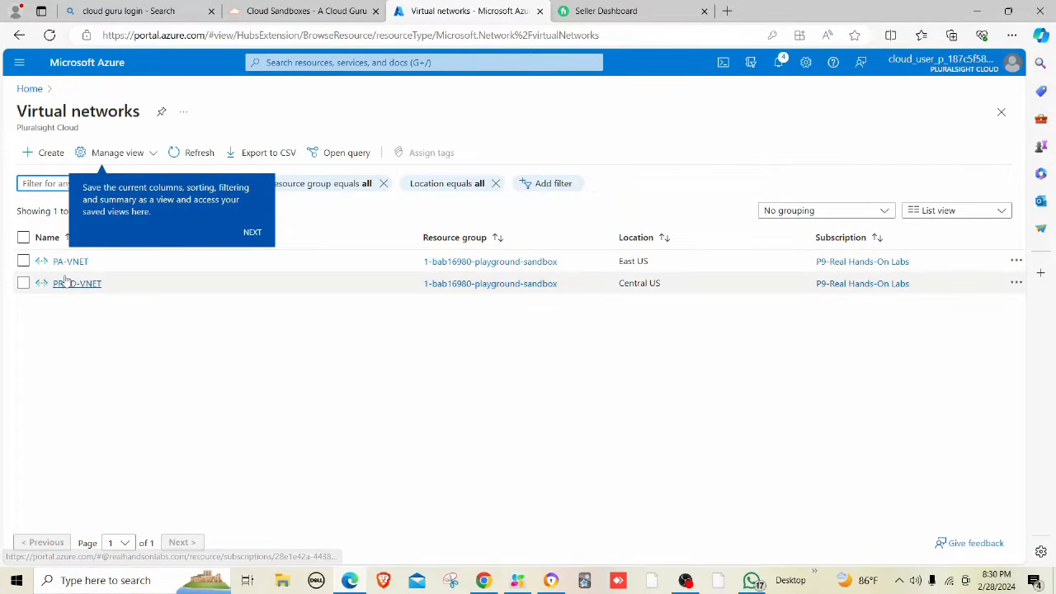
Open PA-VNET's subnets and delete the 'default' subnet, confirming with Yes.
left_click(71, 261)
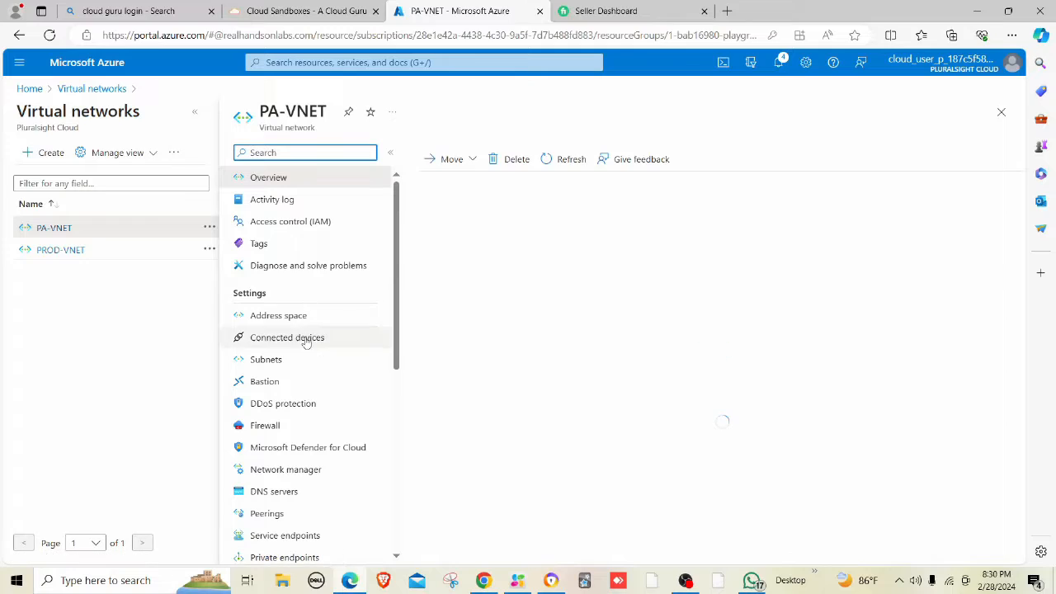
left_click(289, 361)
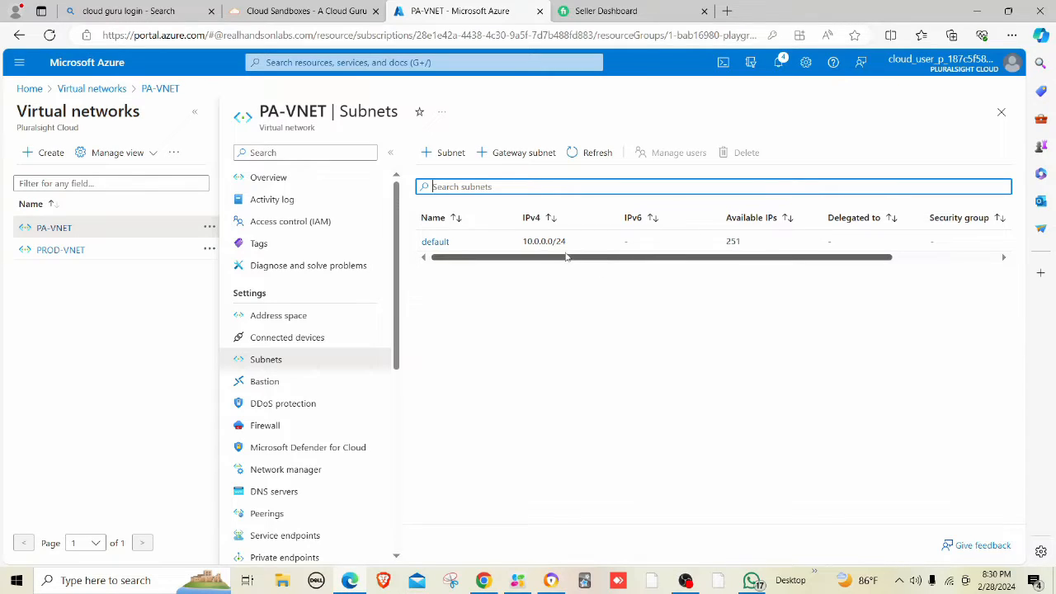
left_click(423, 243)
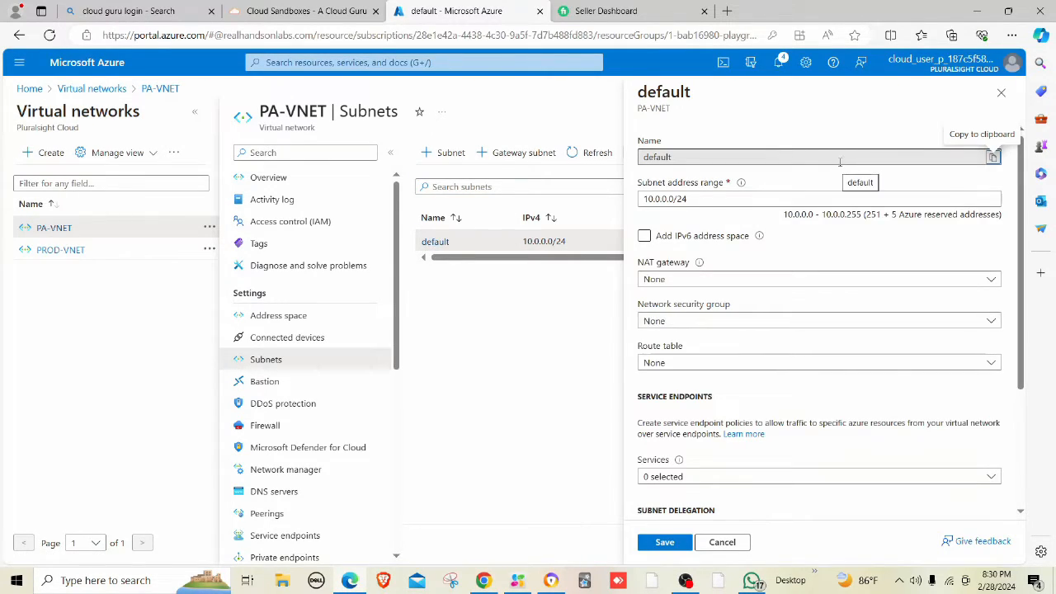
left_click(723, 542)
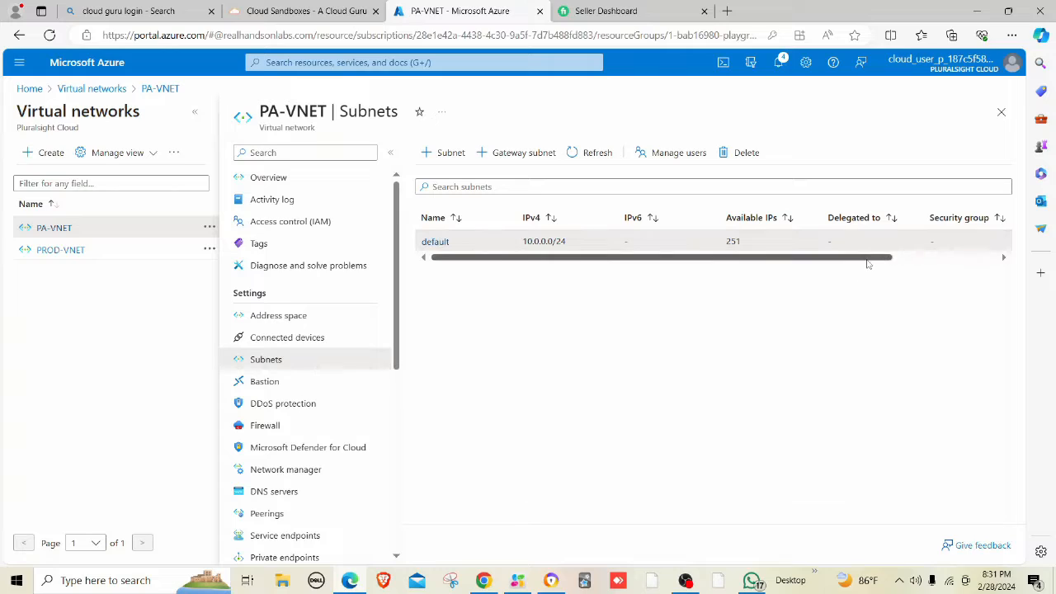
left_click_drag(867, 258, 1016, 251)
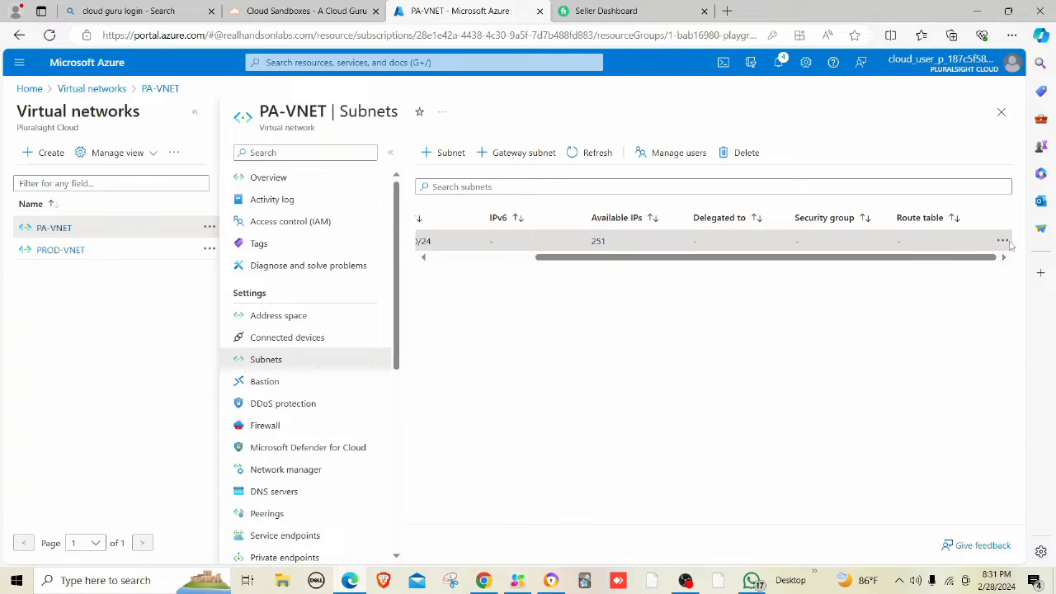
left_click(1003, 241)
left_click(893, 301)
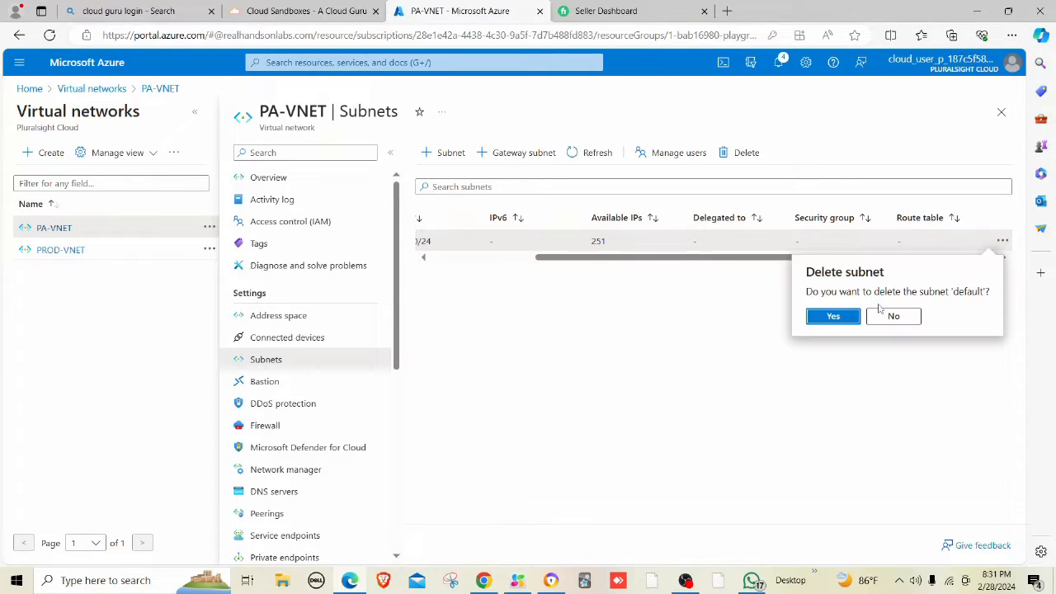
left_click(813, 321)
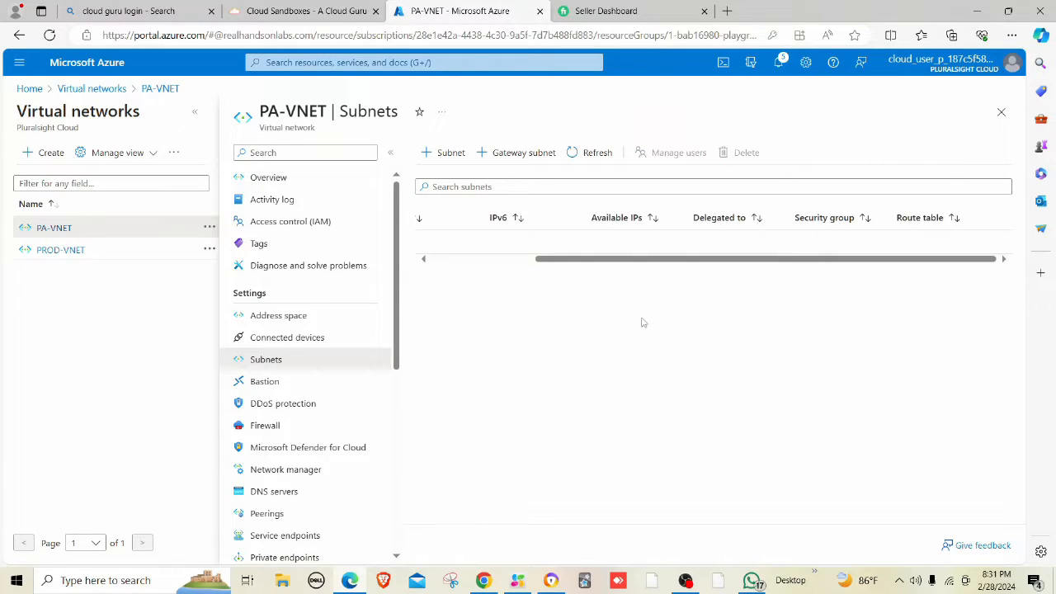
Add the MGMT subnet with range 10.0.0.0/24 to PA-VNET.
left_click(448, 151)
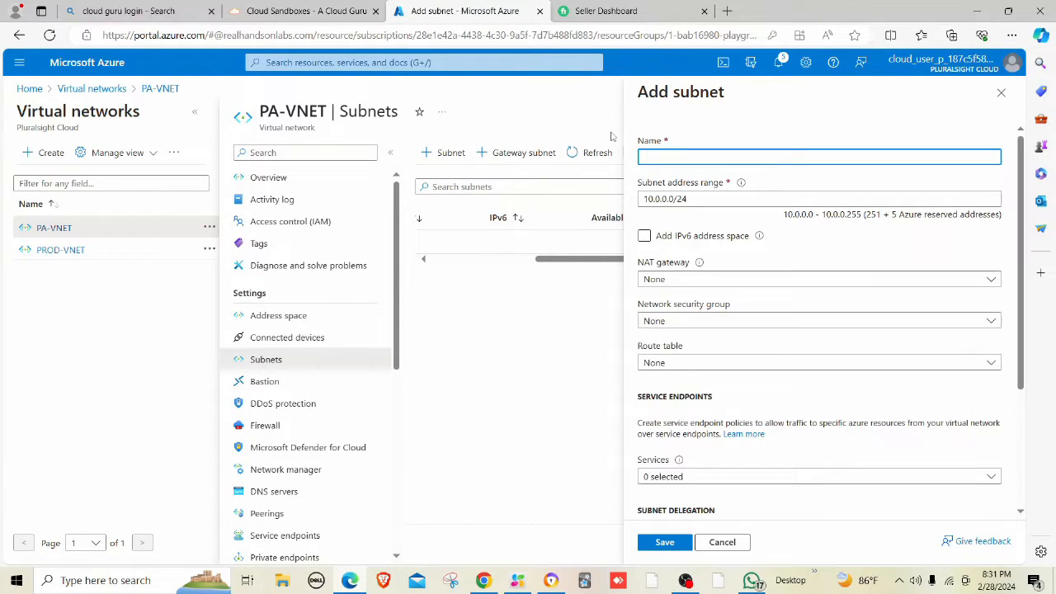
type("M")
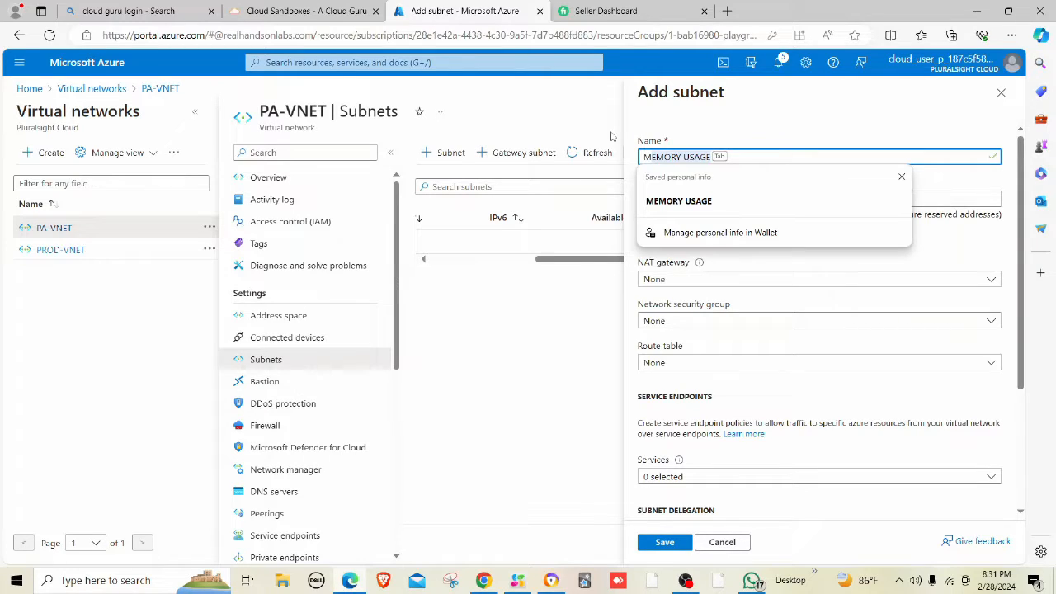
type("GMT")
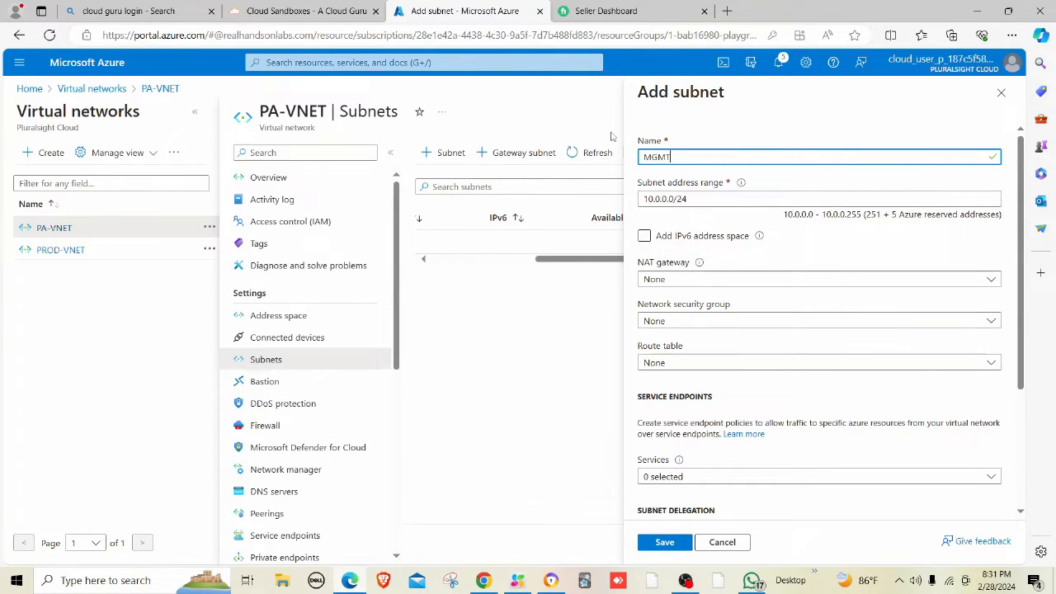
left_click(698, 199)
key("BackSpace")
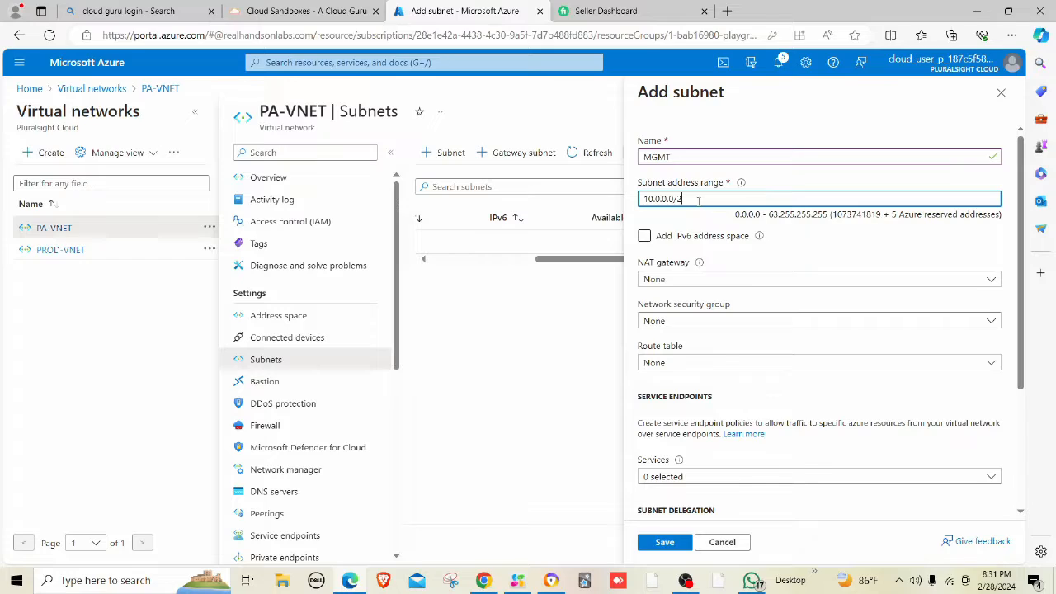
type("4")
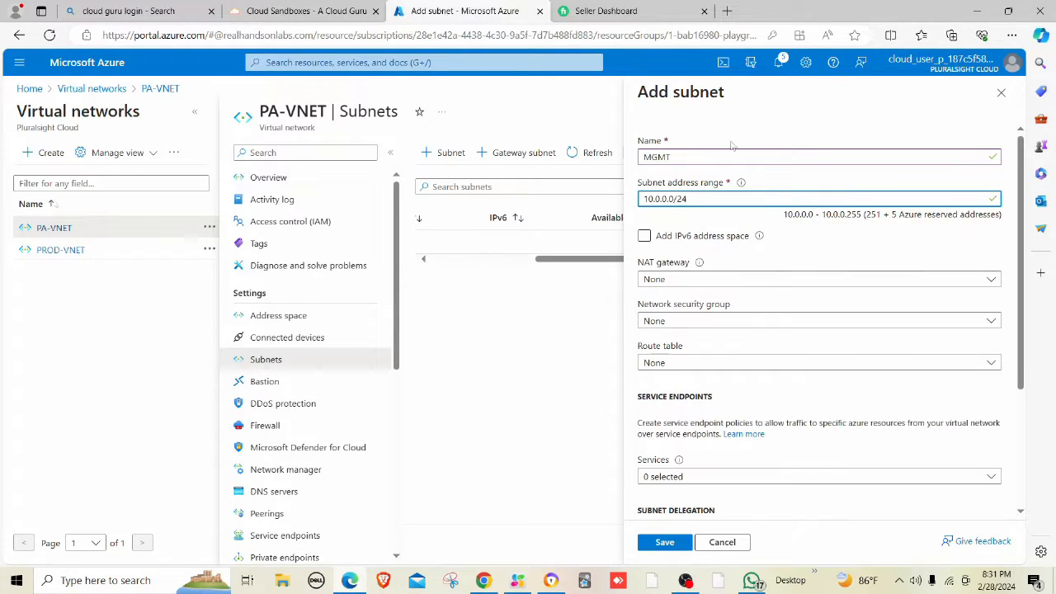
left_click(752, 107)
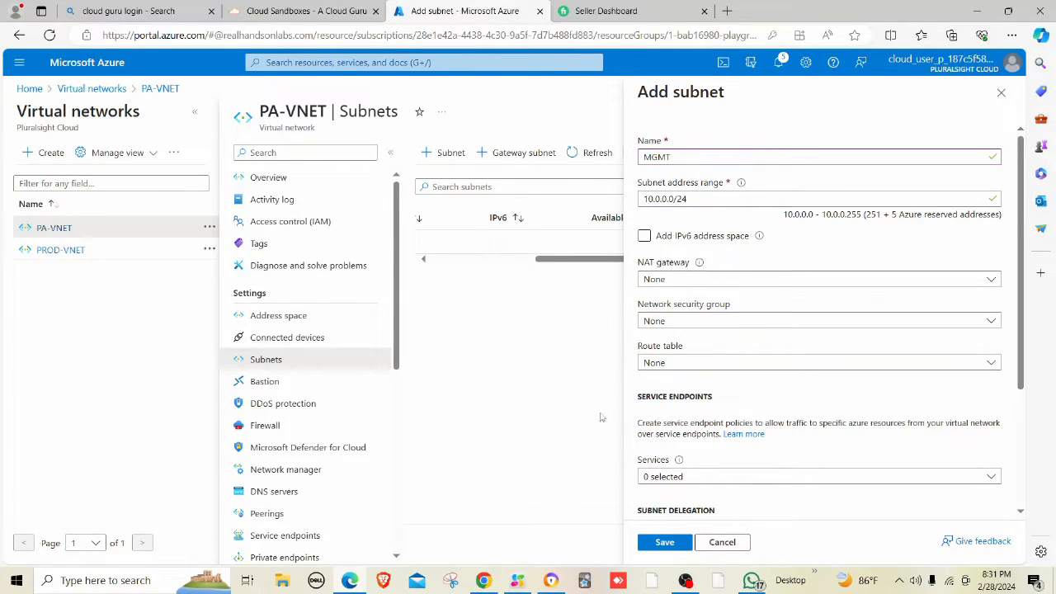
left_click(664, 542)
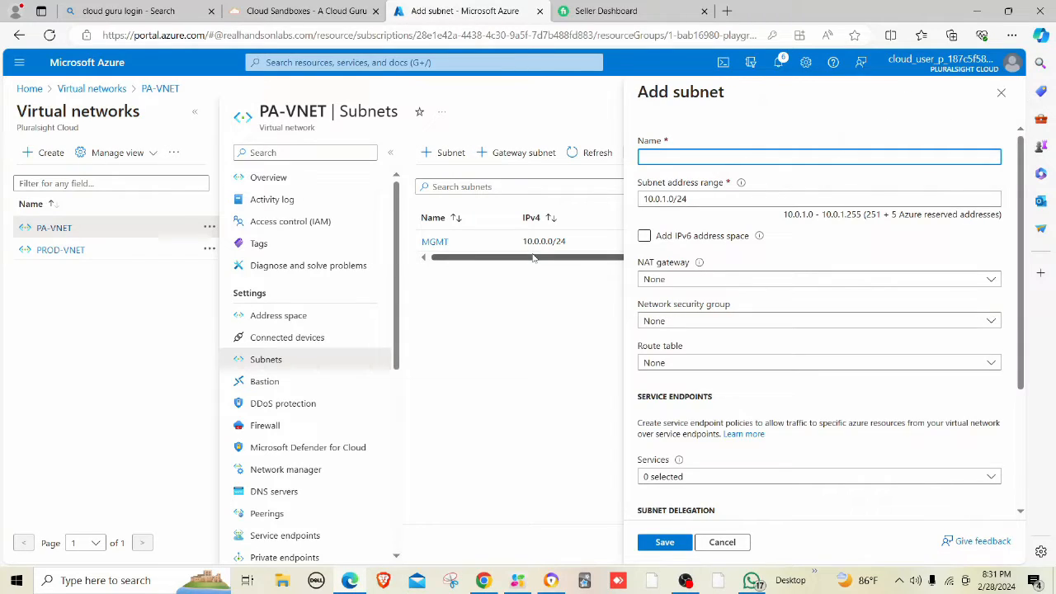
Add the UNTRUST (10.0.1.0/24) and TRUST (10.0.2.0/24) subnets.
type("UNTRUST")
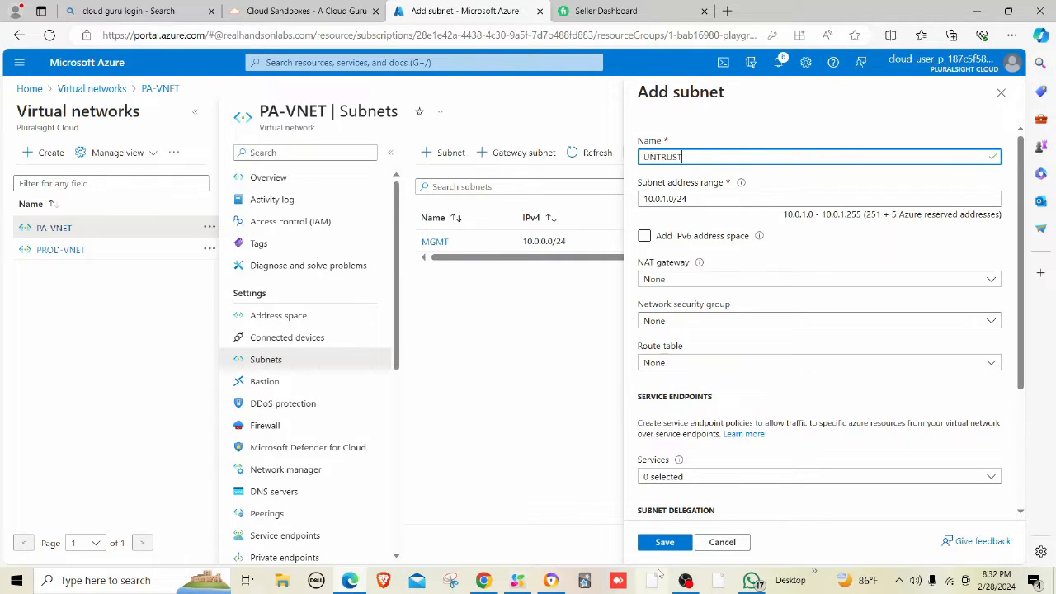
left_click(664, 542)
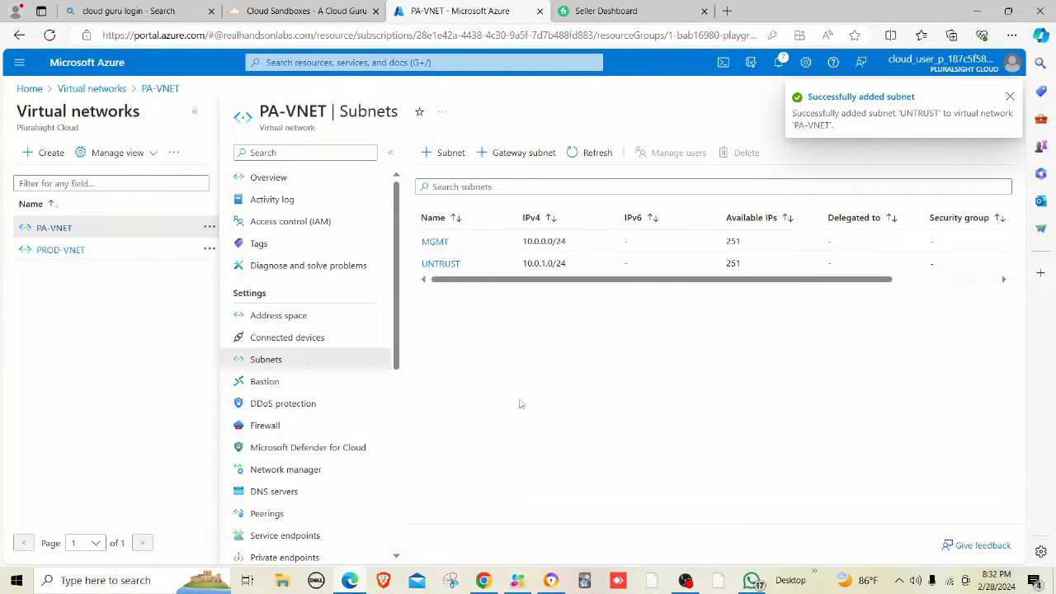
left_click(446, 154)
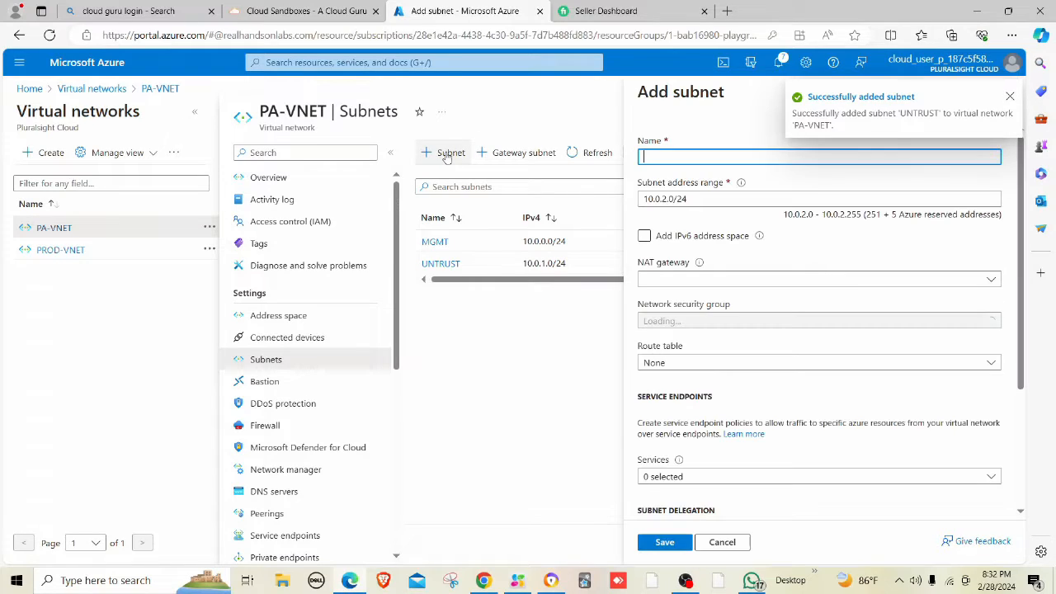
type("TRU")
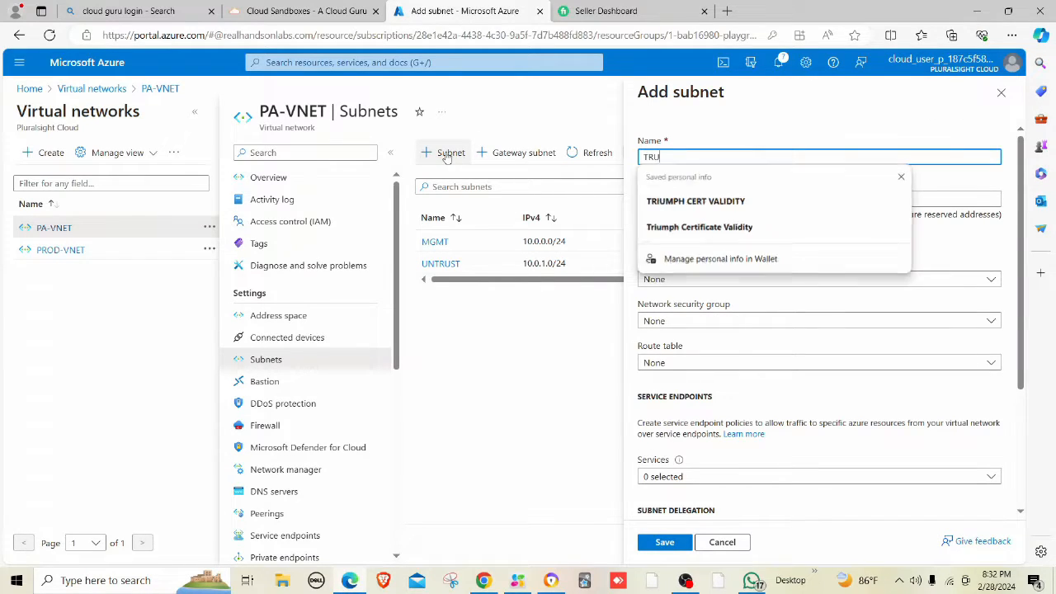
type("ST")
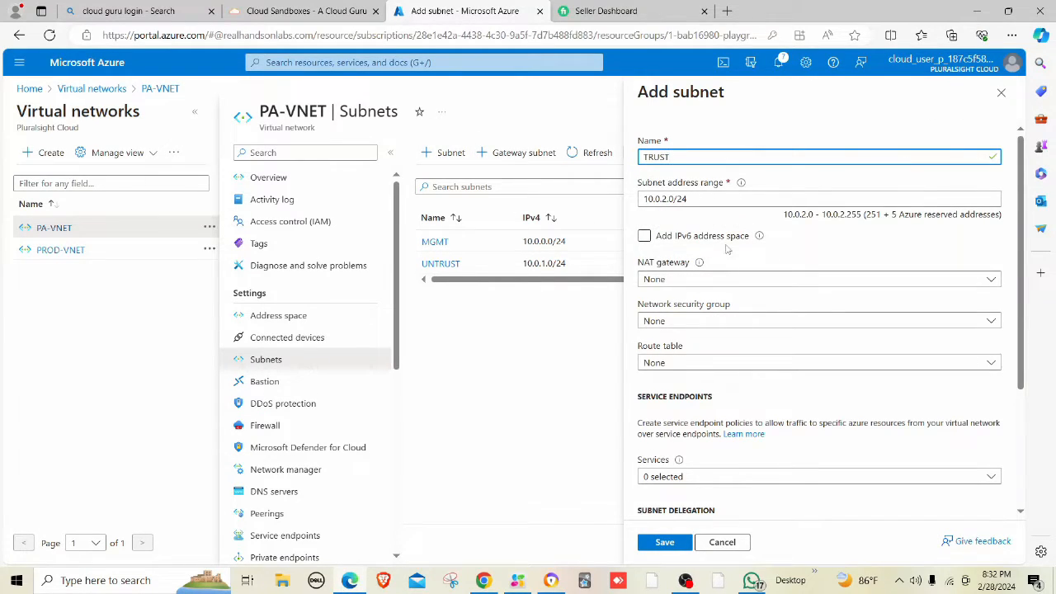
left_click(665, 542)
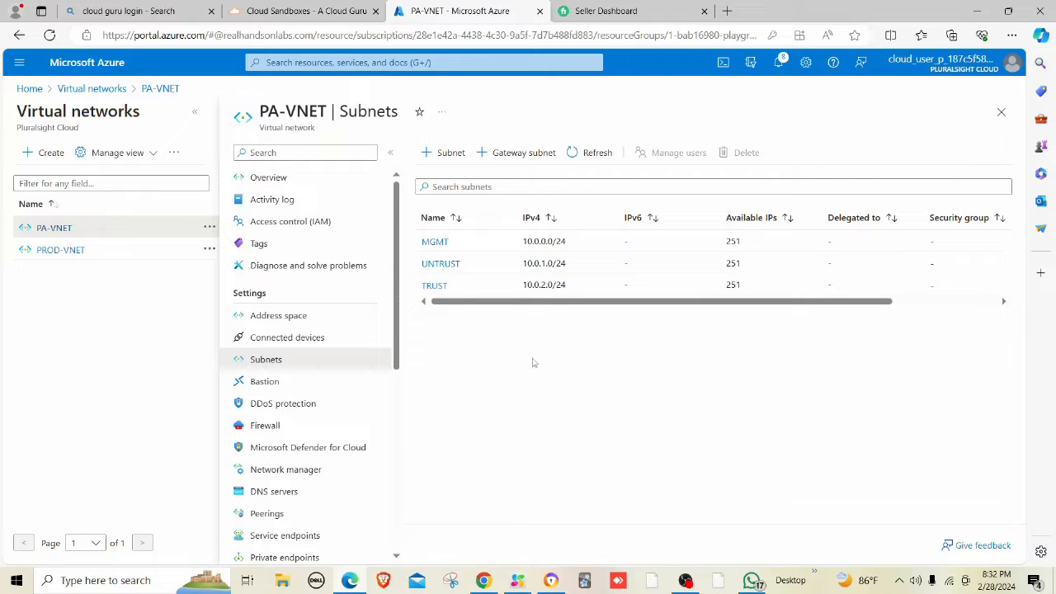
Start a WEB subnet in PROD-VNET with address range 192.168.1.0/27.
left_click(535, 62)
left_click(289, 186)
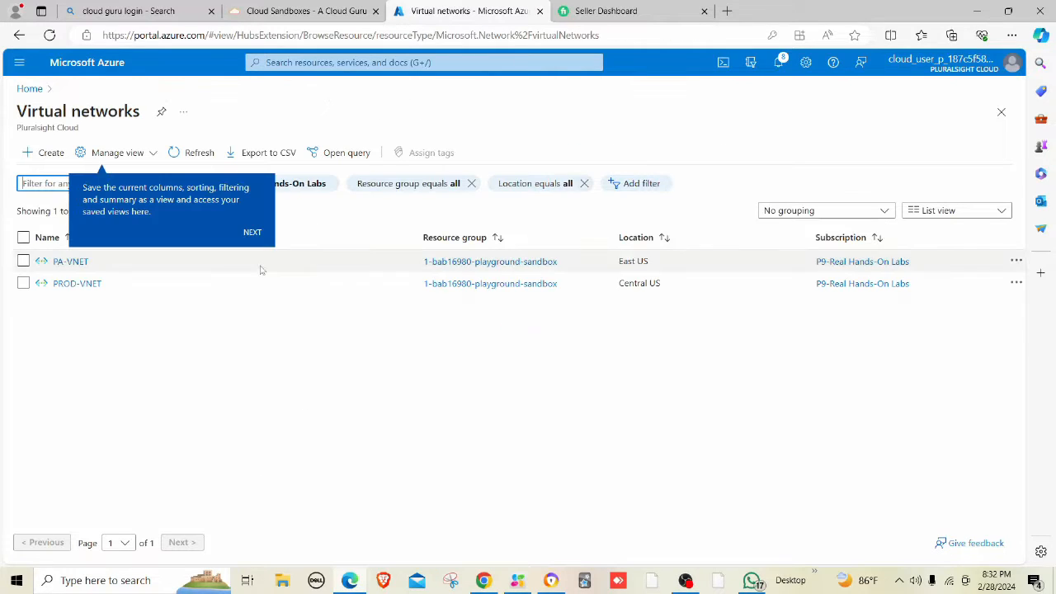
left_click(77, 284)
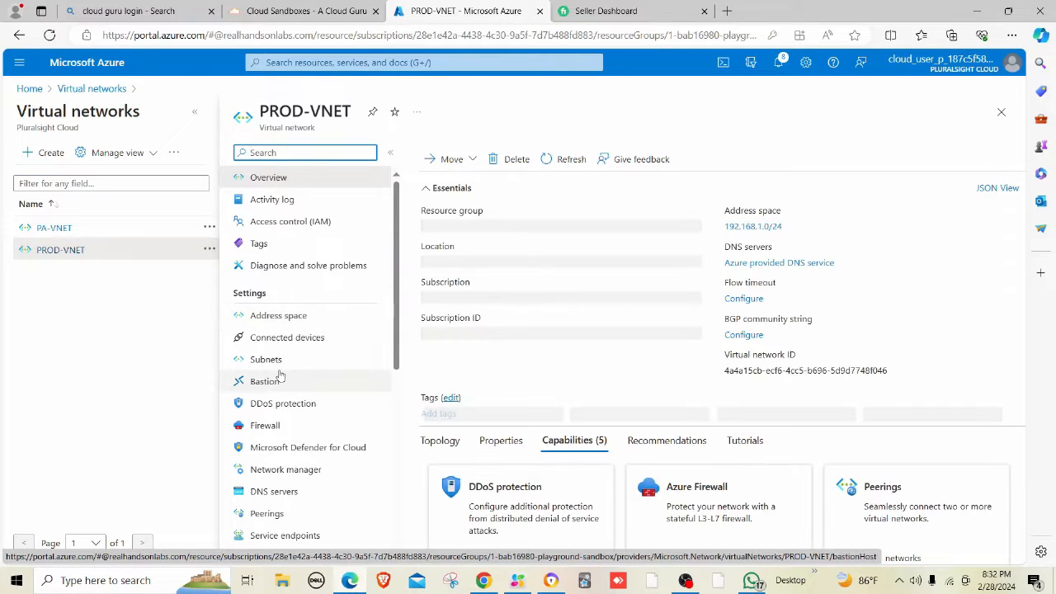
left_click(281, 366)
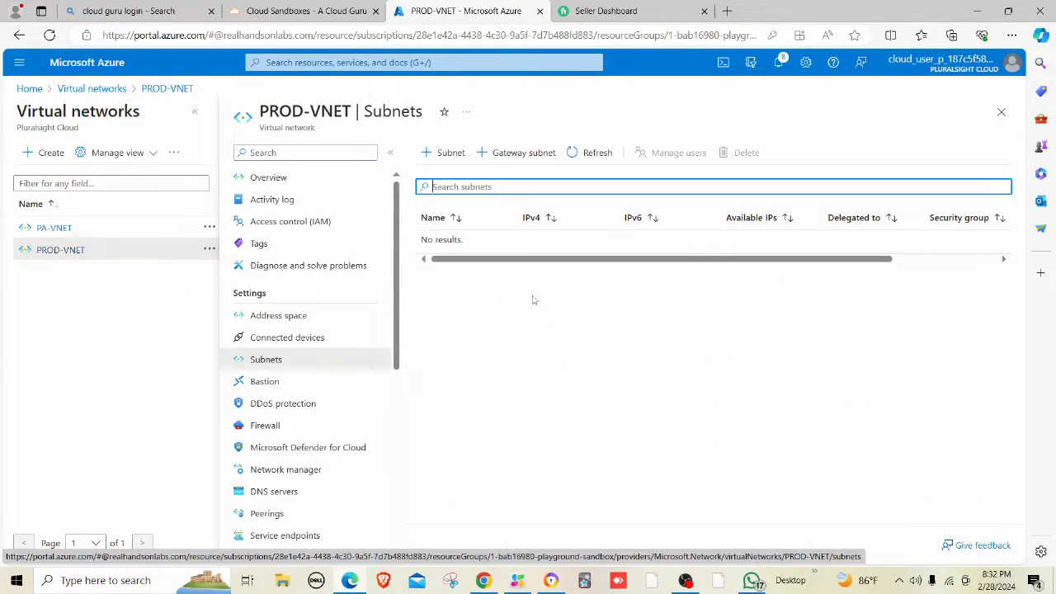
left_click(450, 156)
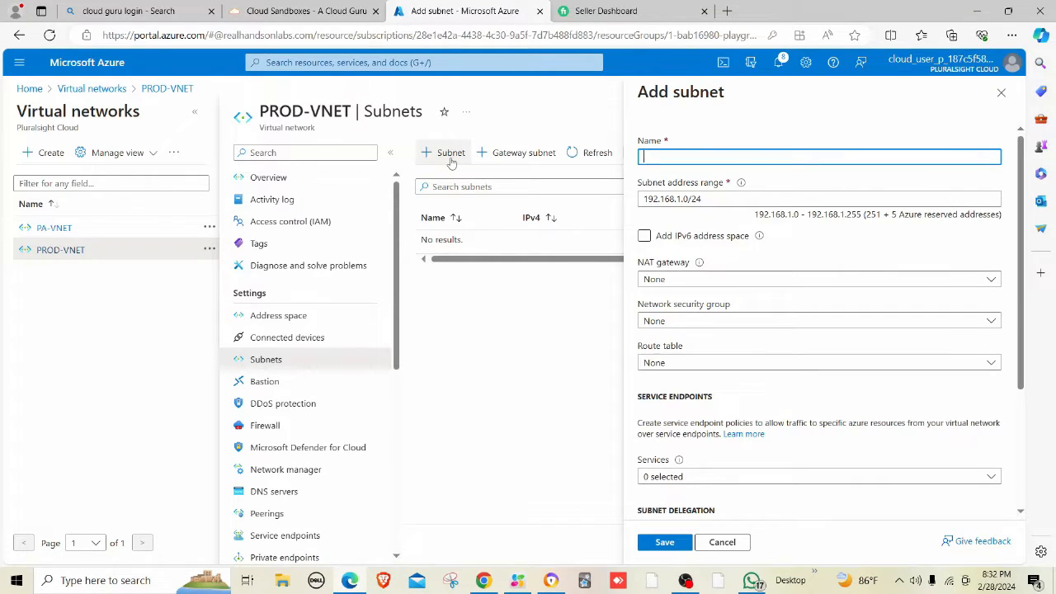
type("WEB")
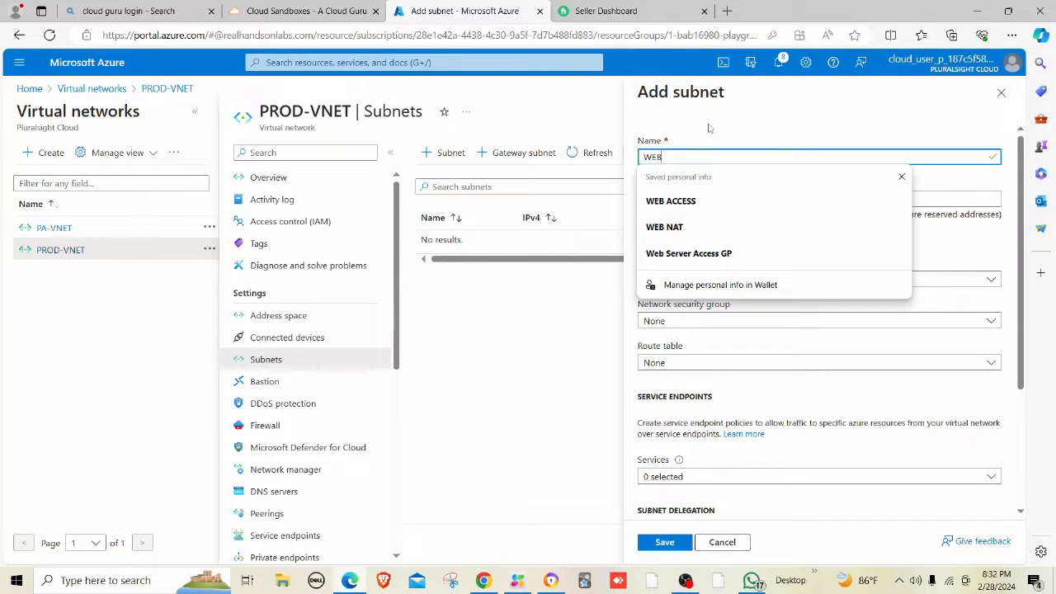
left_click(737, 117)
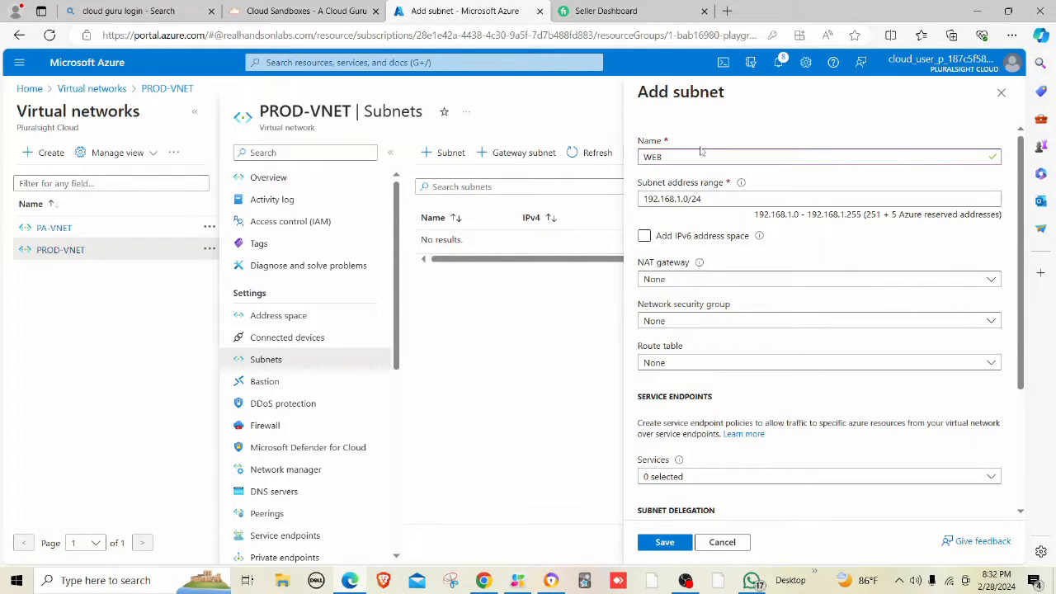
left_click(720, 200)
key("BackSpace")
type("7")
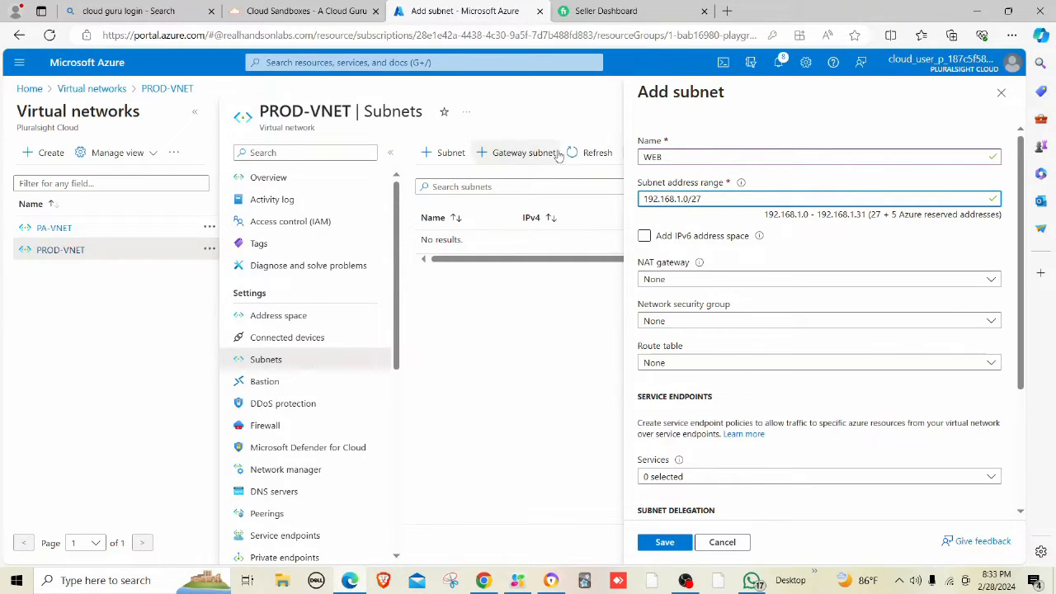
Keep the Google Meet call from ending and minimize its window.
left_click(346, 582)
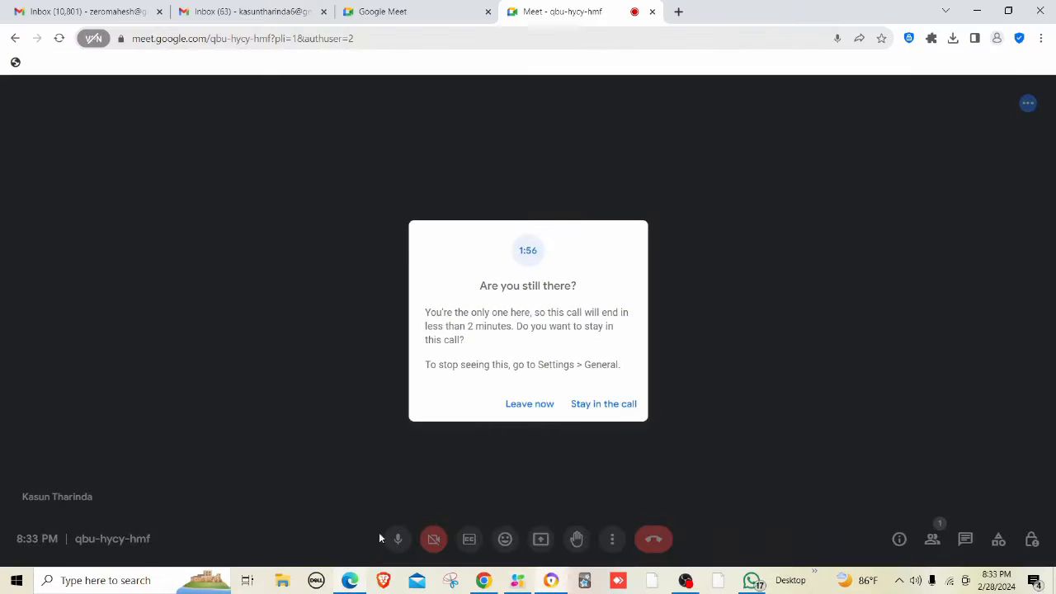
left_click(612, 412)
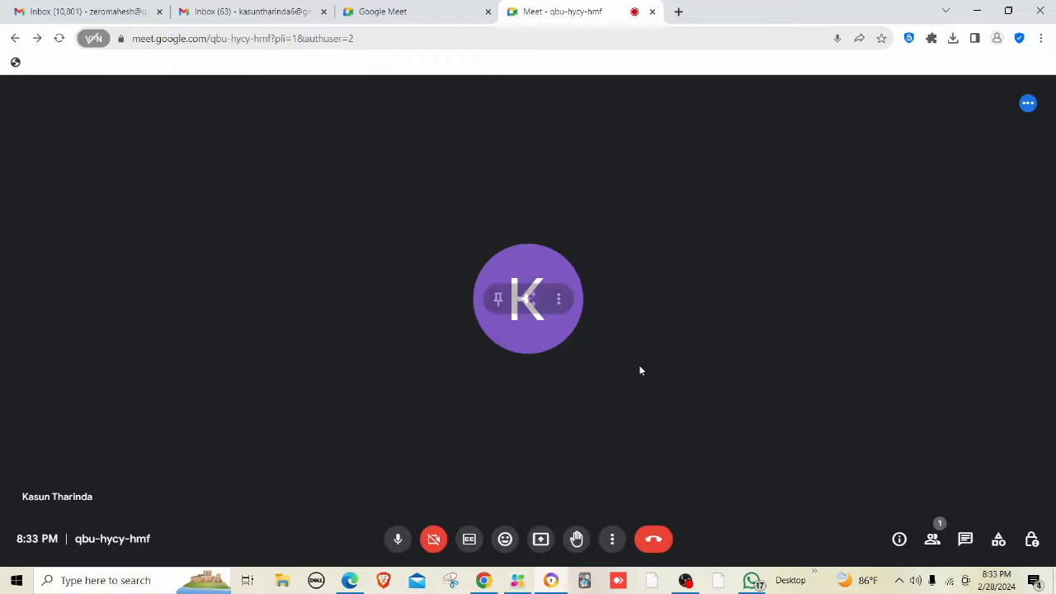
left_click(977, 11)
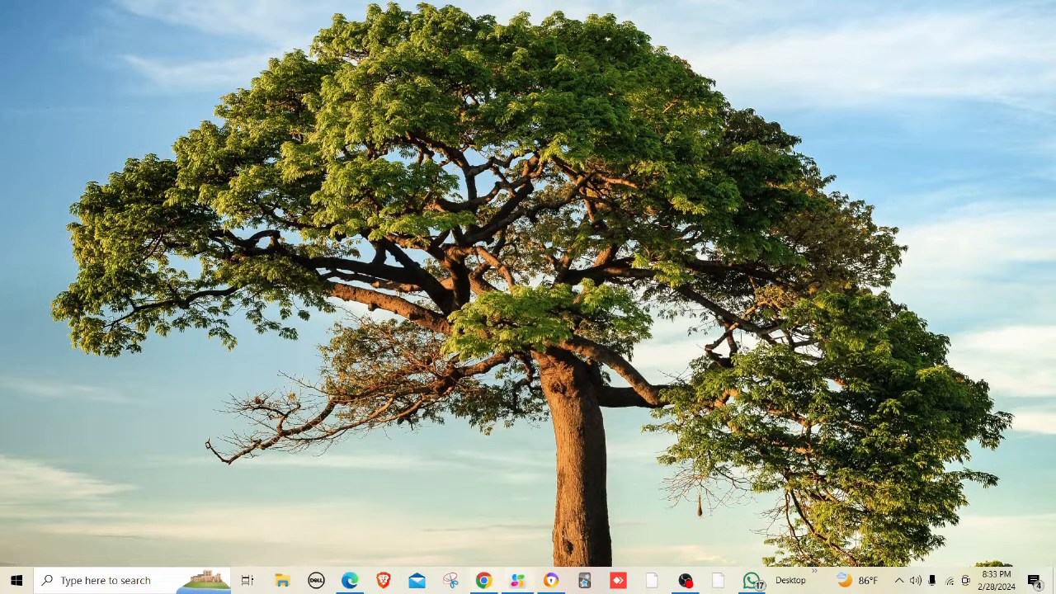
Return to the Azure portal and save the WEB subnet (192.168.1.0/27) in PROD-VNET.
left_click(350, 580)
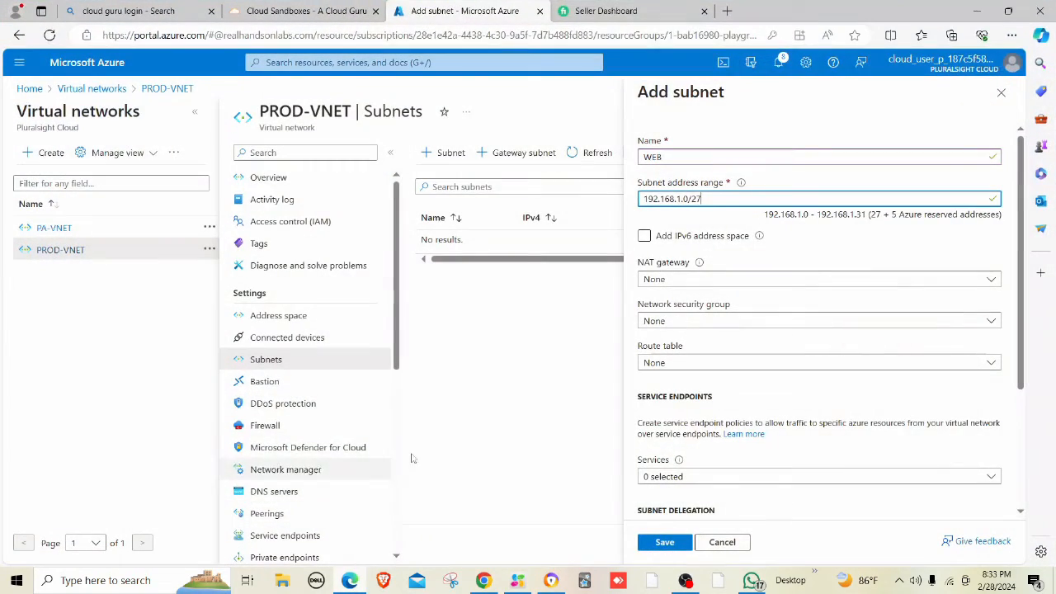
left_click(657, 547)
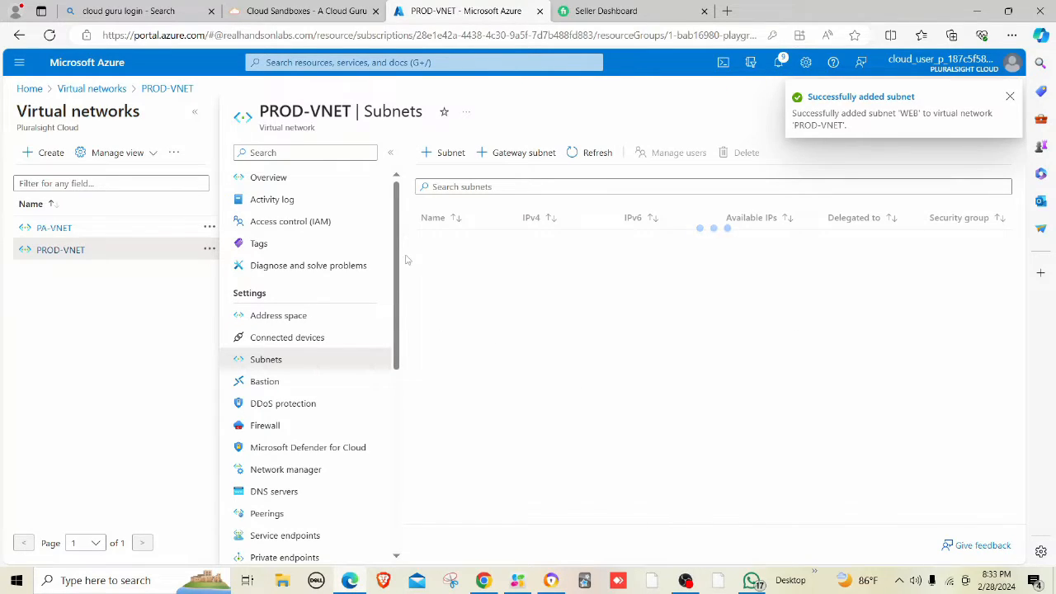
Add a DB subnet with range 192.168.1.32/27 to PROD-VNET and save it.
left_click(454, 156)
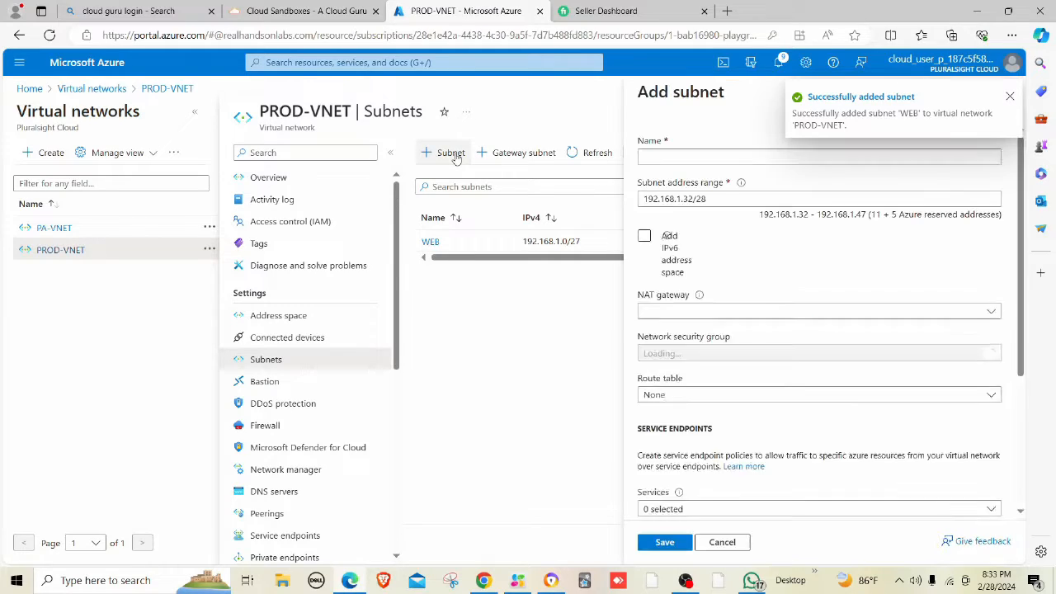
type("DB")
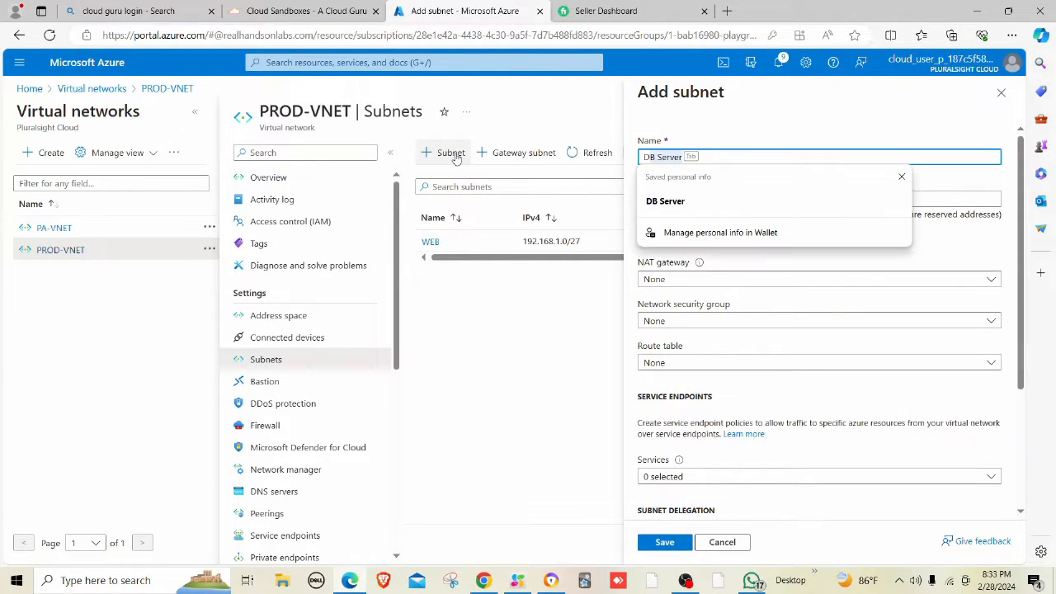
key("BackSpace")
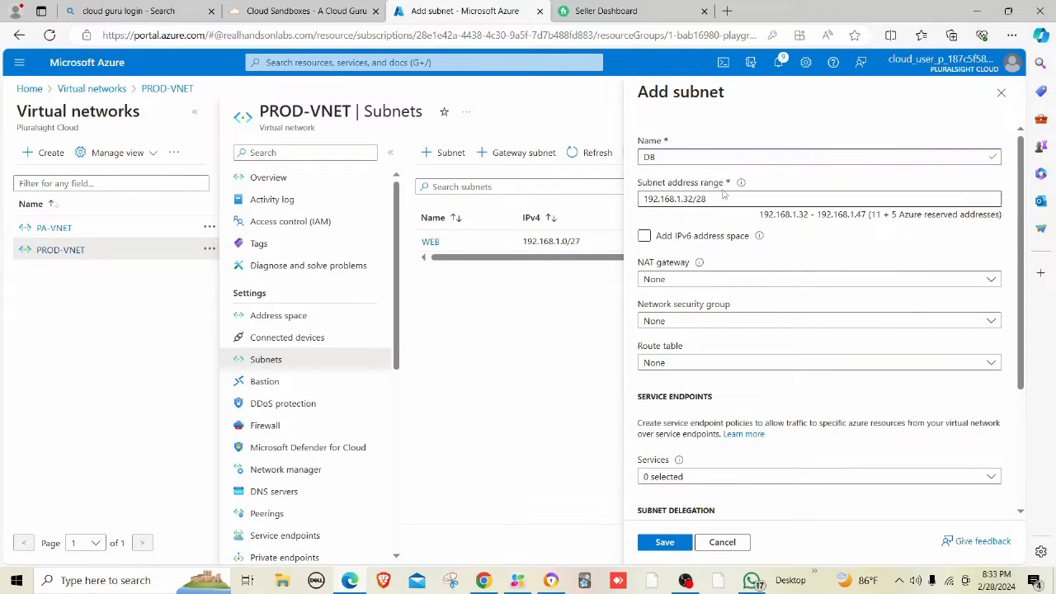
left_click(717, 200)
key("BackSpace")
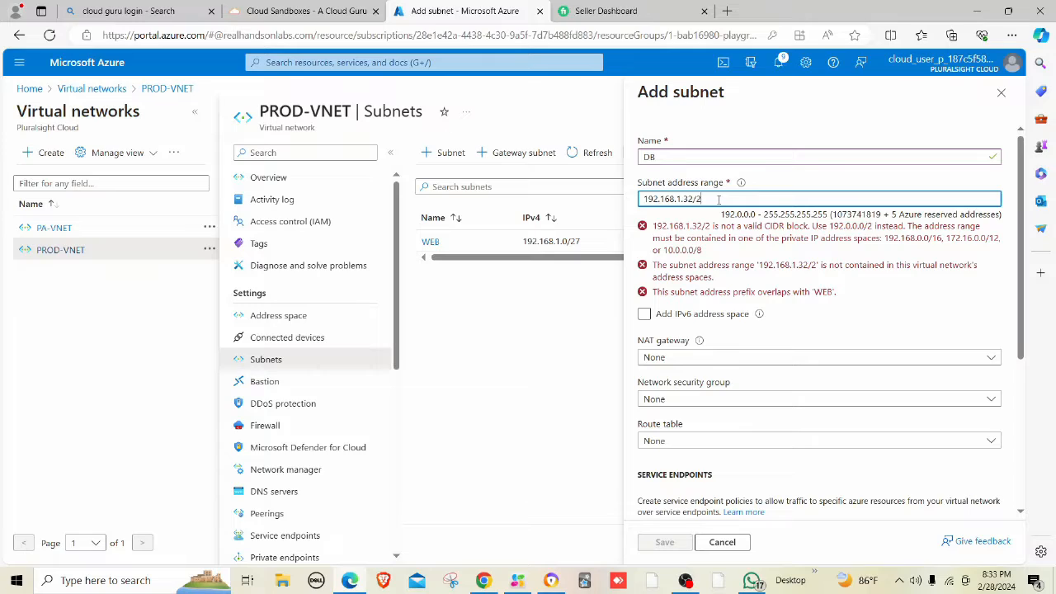
type("7")
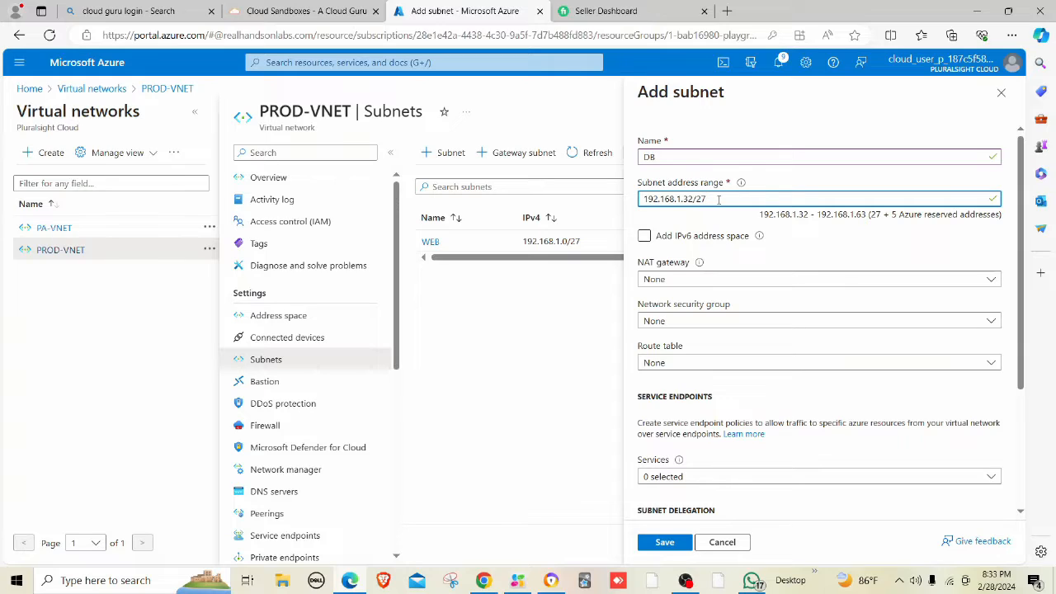
left_click(860, 215)
left_click_drag(858, 214, 875, 215)
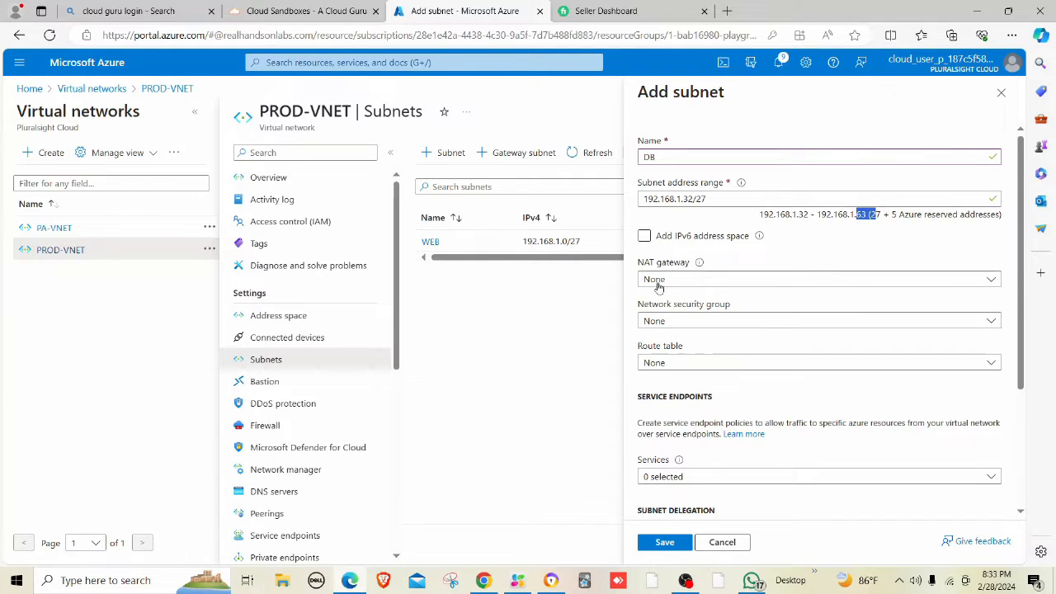
left_click(664, 542)
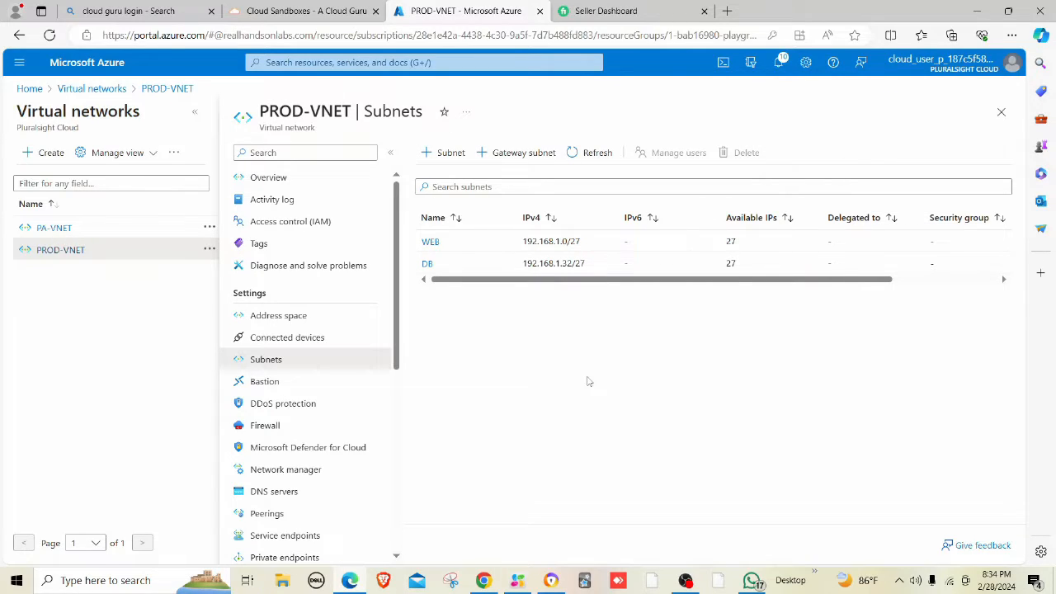
Search the portal for PALOALTO and open the VM-Series Next Generation Firewall listing.
left_click(489, 62)
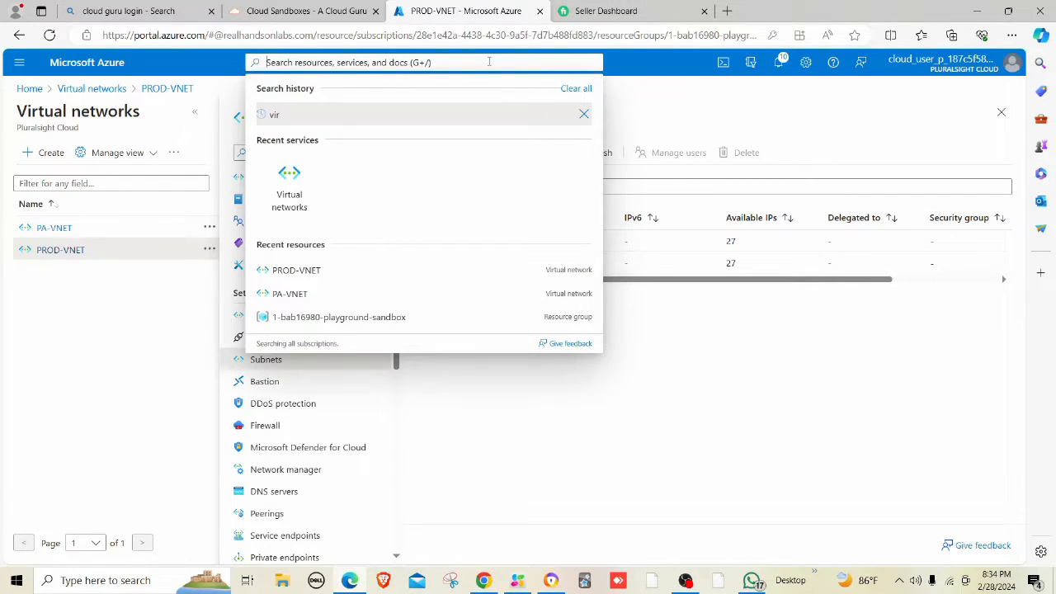
type("PA")
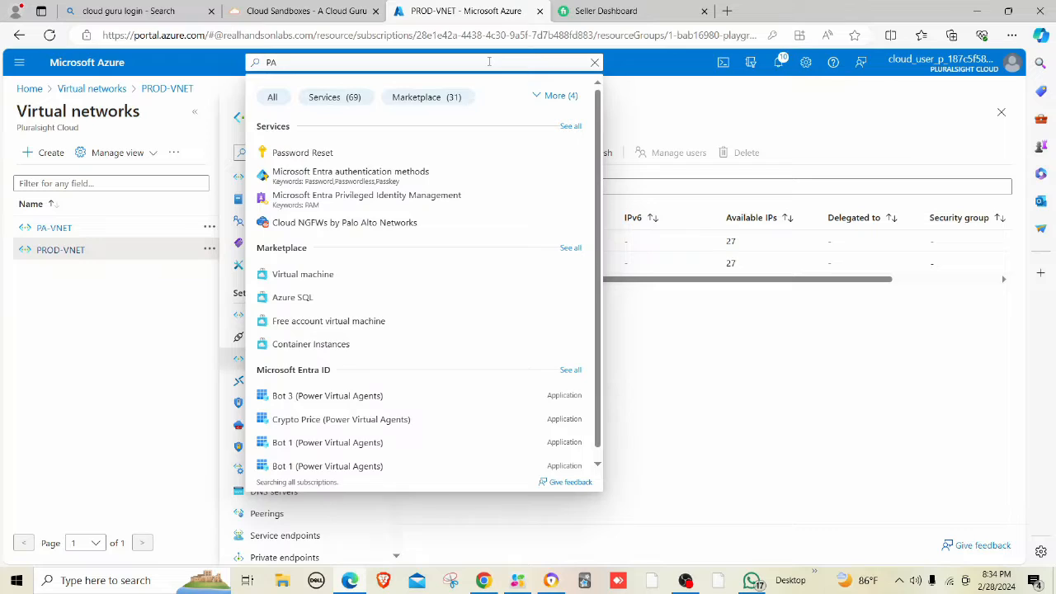
type("LOALTO")
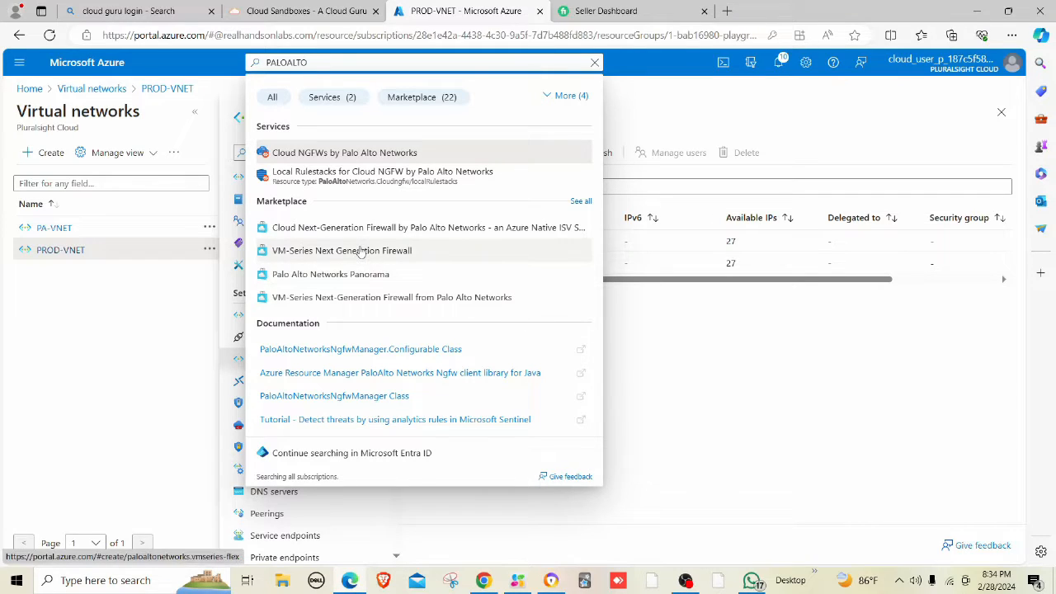
left_click(416, 251)
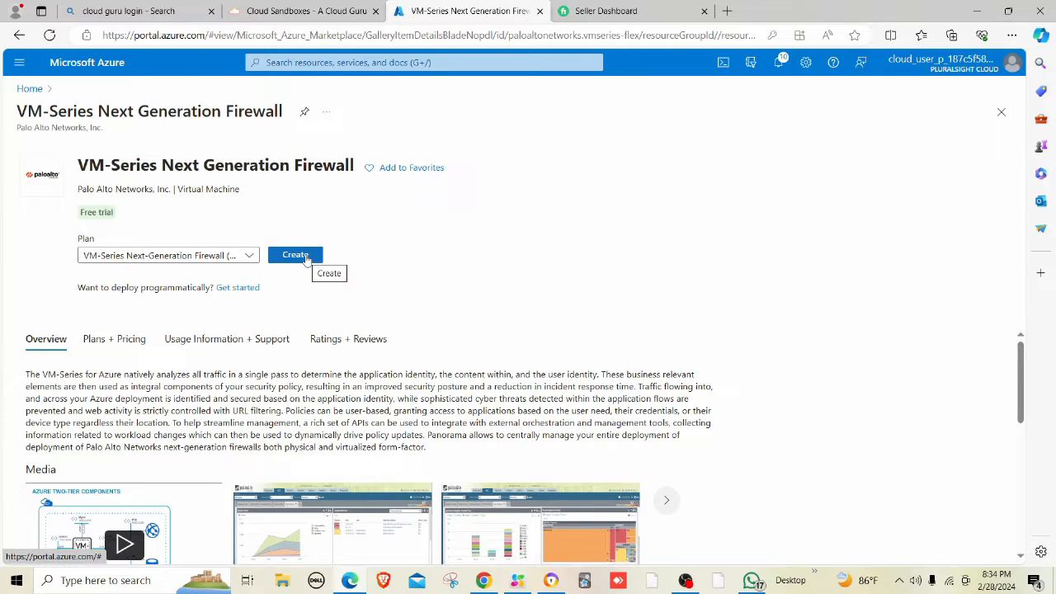
Start creating the firewall VM named pa01 in the playground sandbox resource group.
left_click(306, 257)
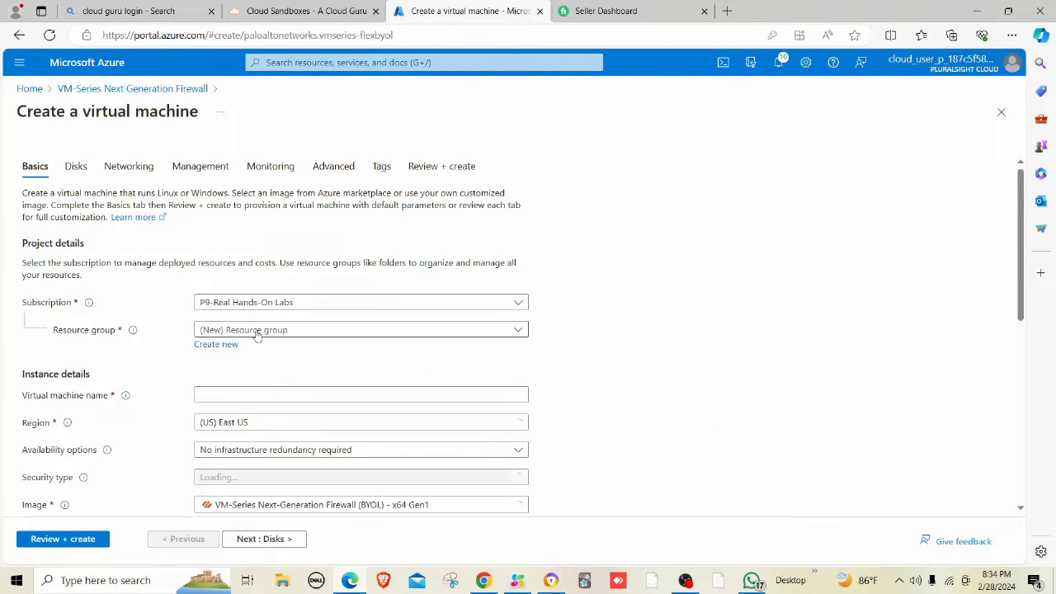
left_click(255, 332)
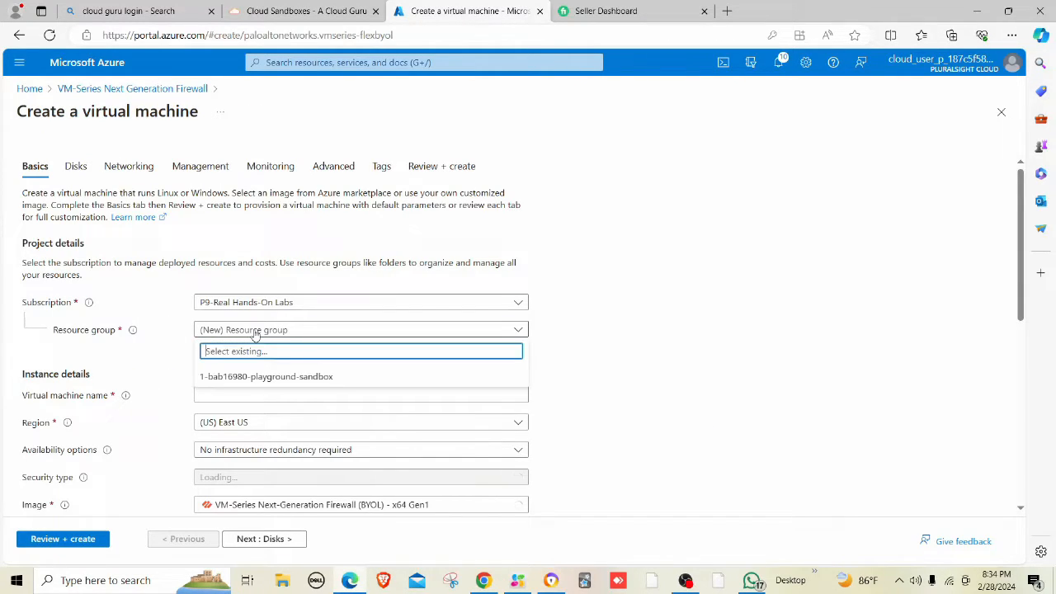
left_click(262, 377)
scroll(314, 307, "down", 2)
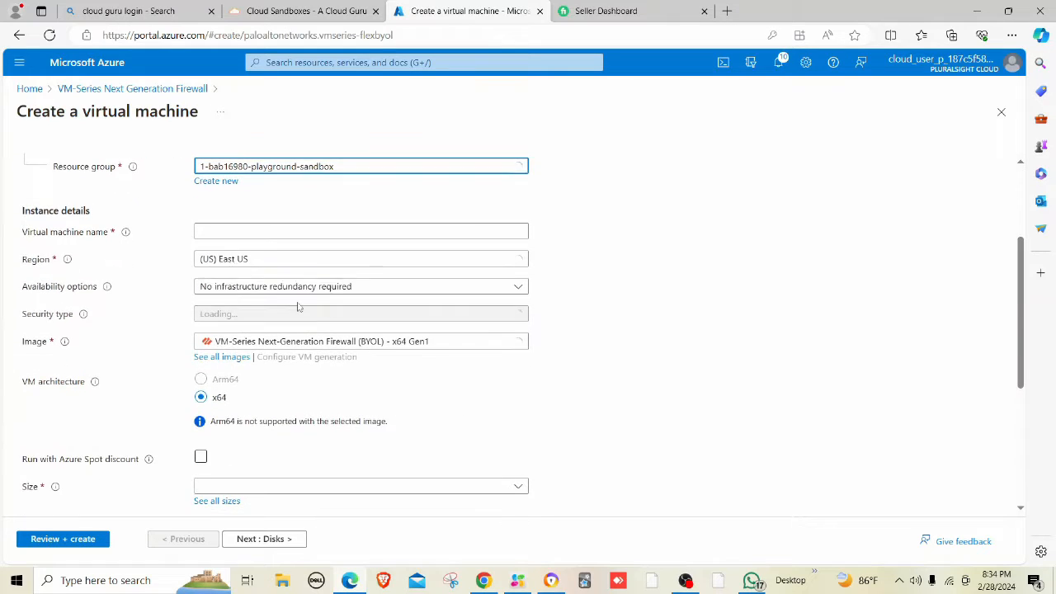
left_click(225, 233)
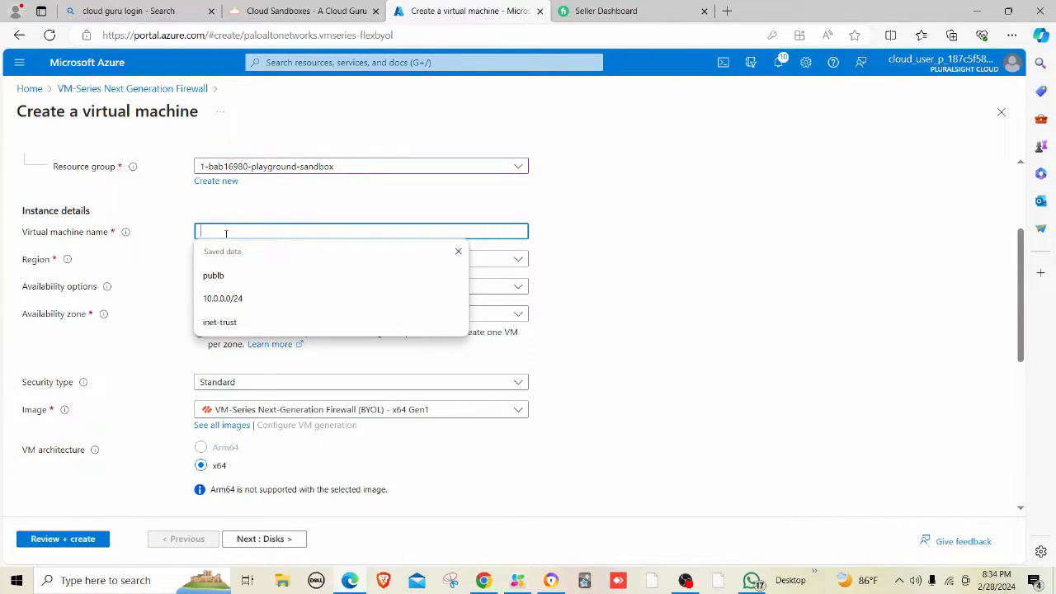
type("pa")
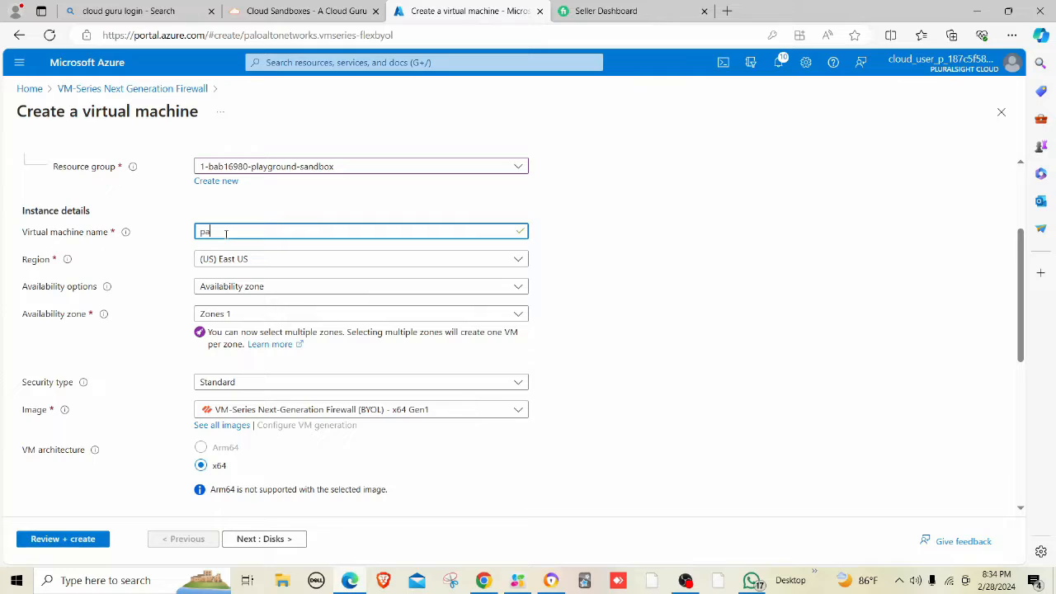
type("01")
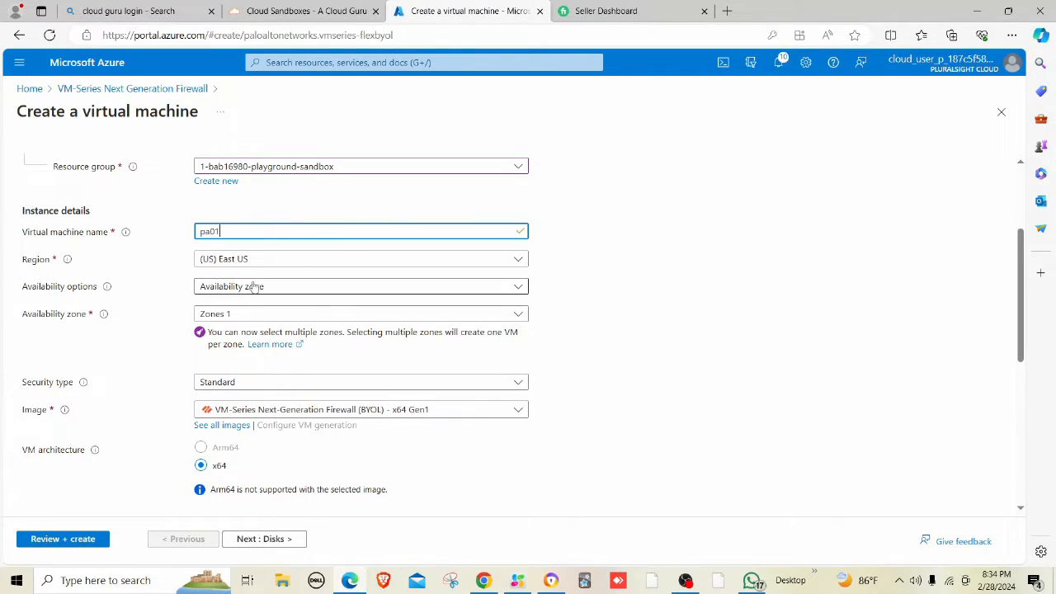
Keep Availability zone 1 for the VM and bring up the size choices.
left_click(252, 313)
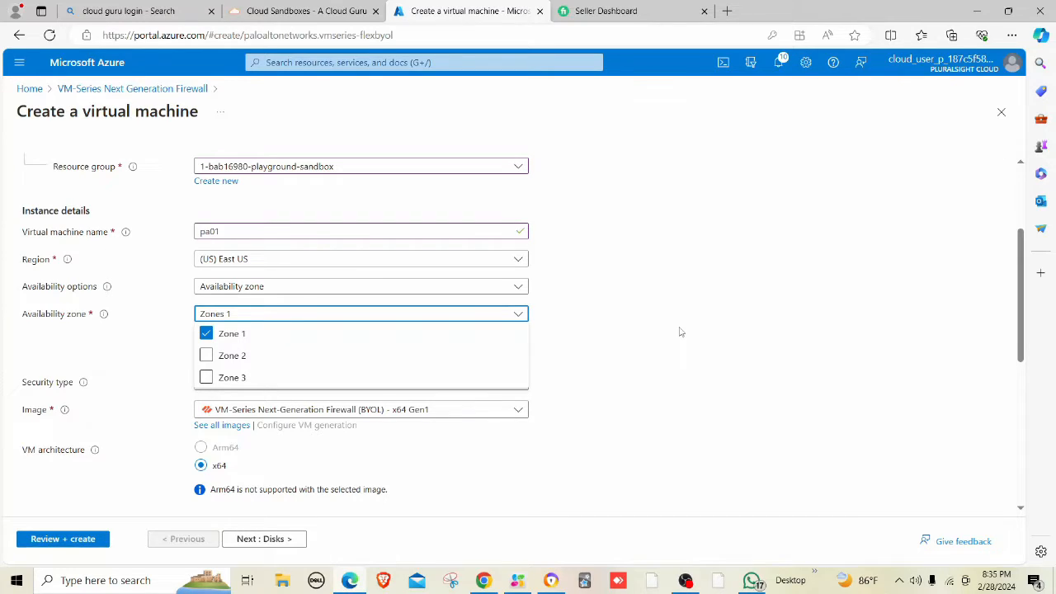
left_click(680, 331)
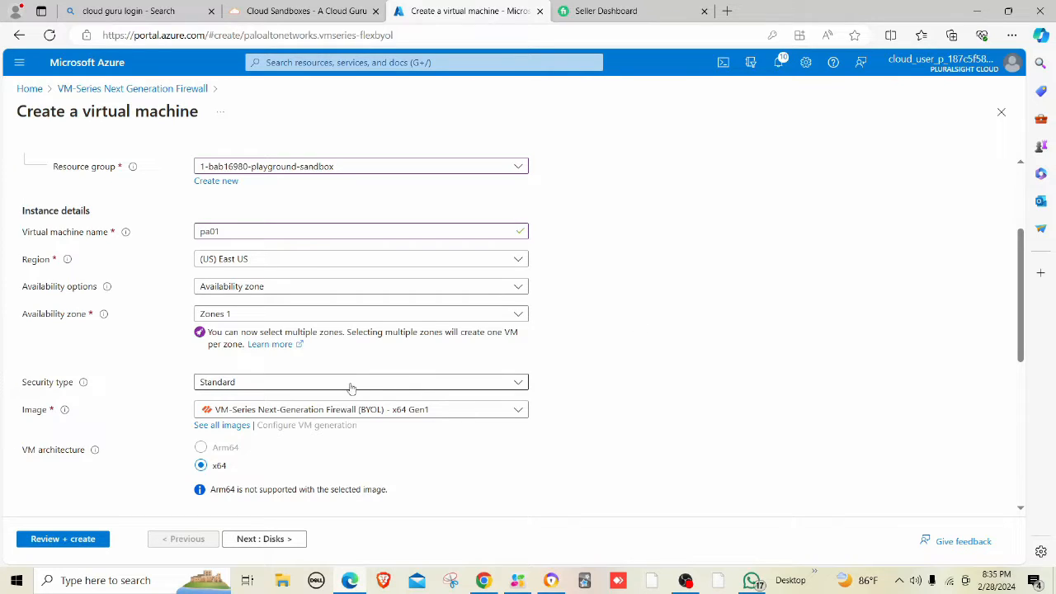
scroll(355, 347, "down", 2)
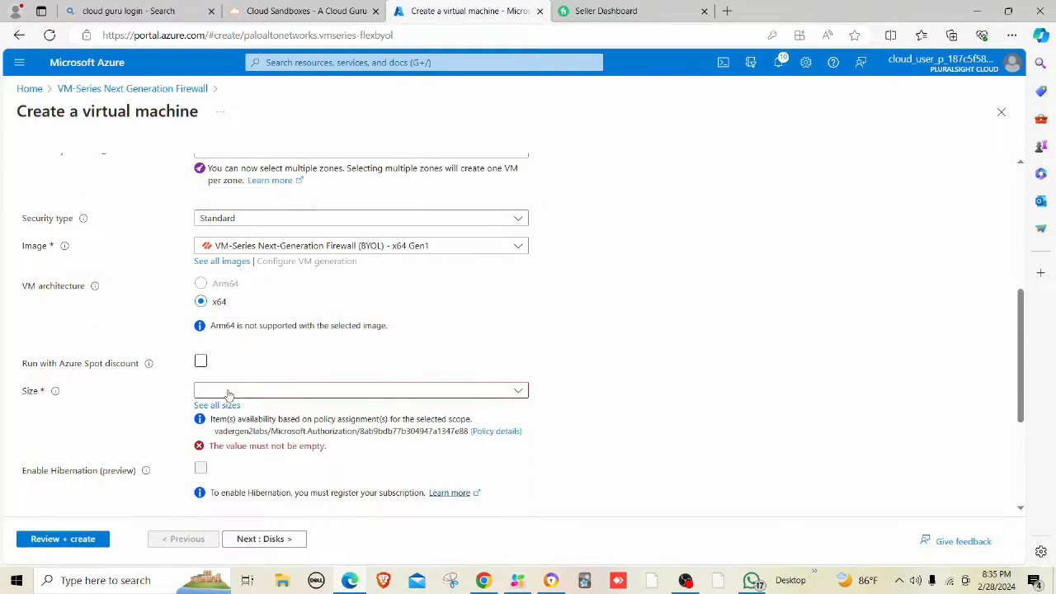
left_click(228, 394)
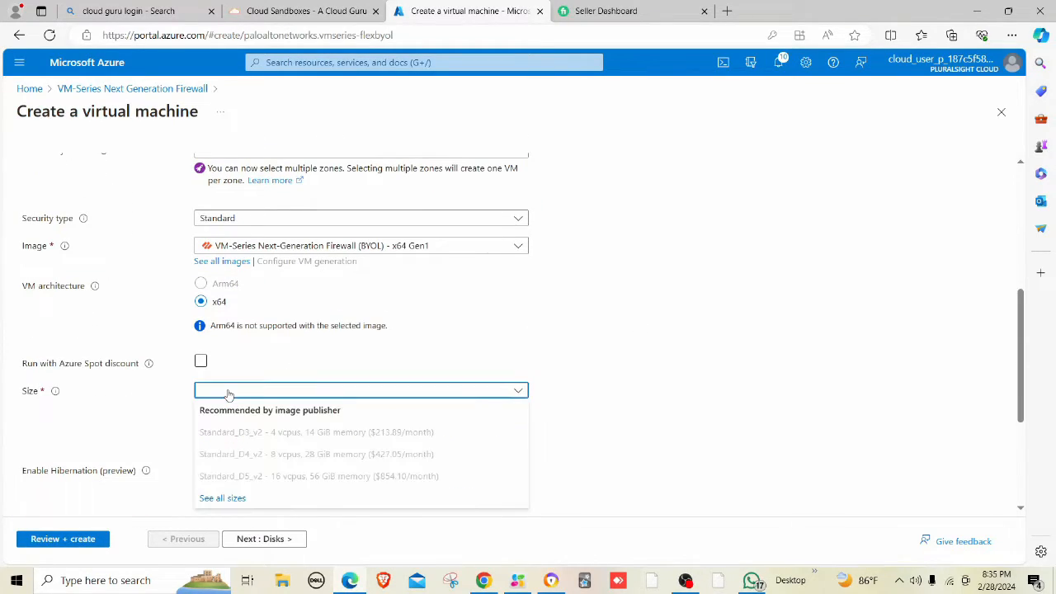
Open the full list of VM sizes via See all sizes.
left_click(236, 502)
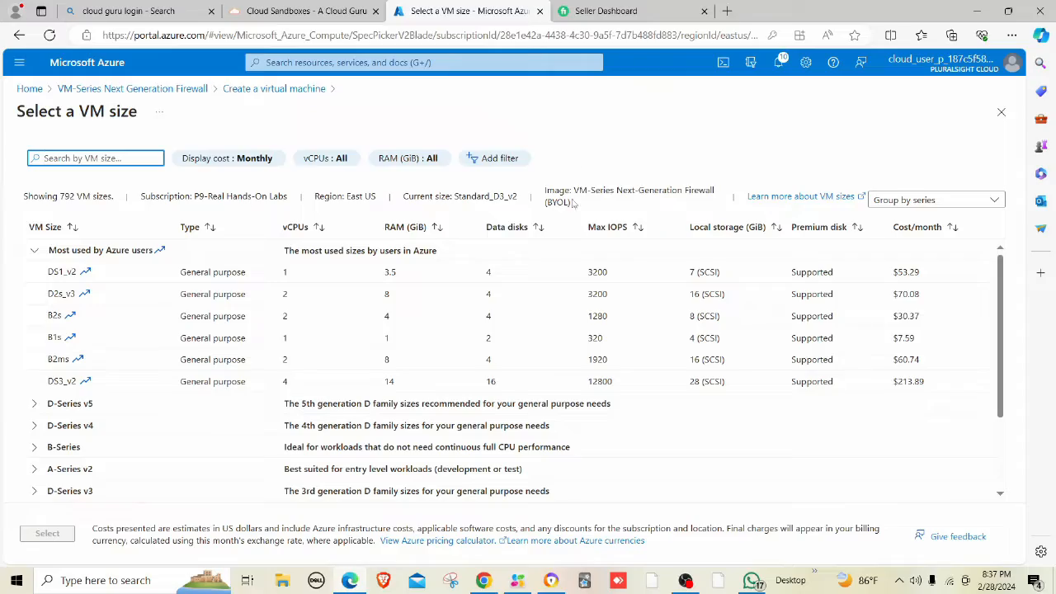
left_click(350, 580)
left_click(349, 580)
left_click(551, 581)
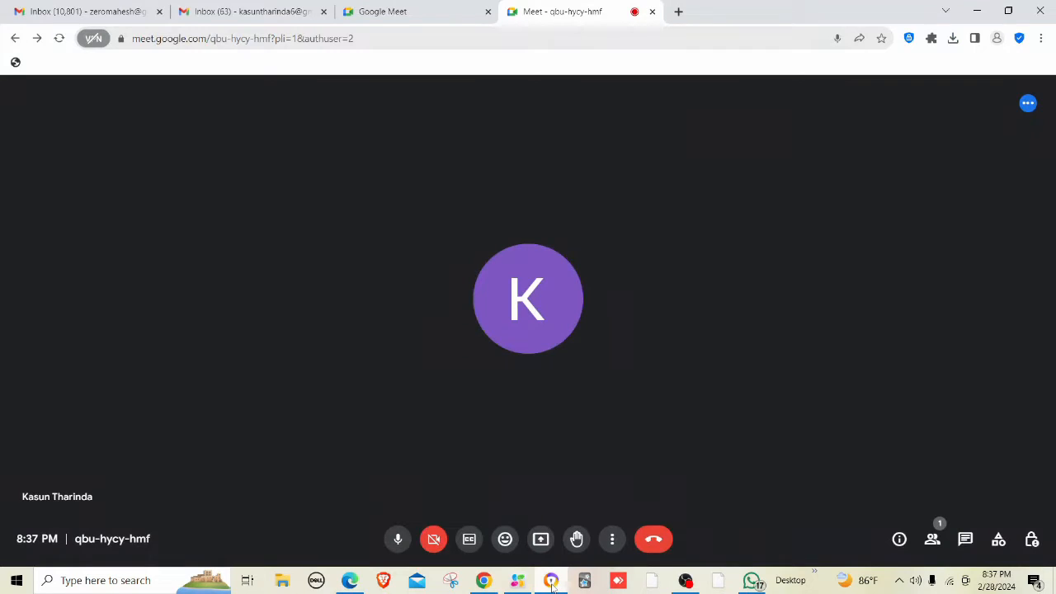
left_click(551, 580)
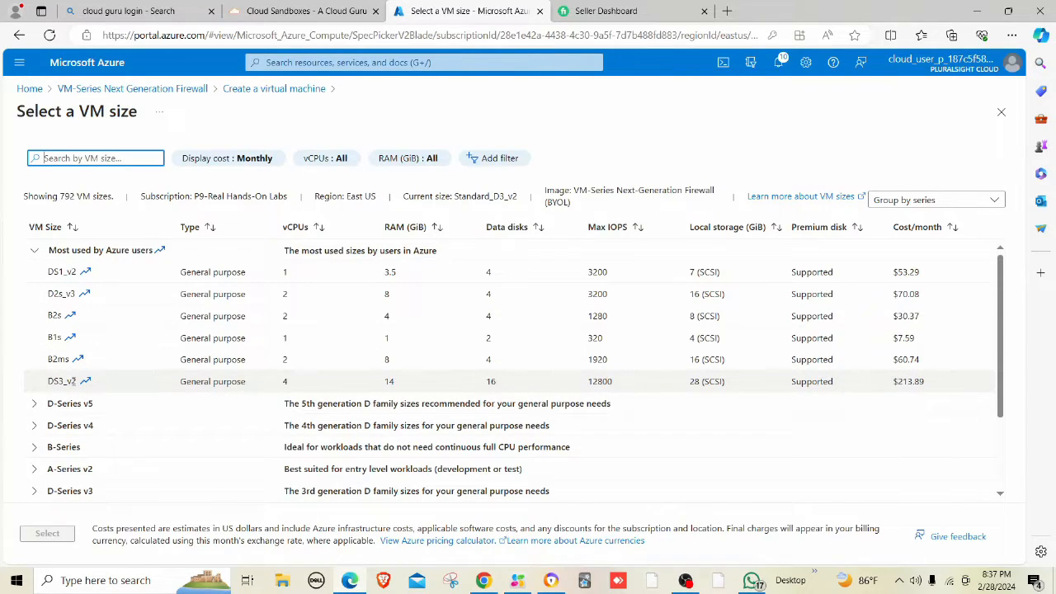
Set the VM size to Standard_DS3_v2.
left_click(72, 381)
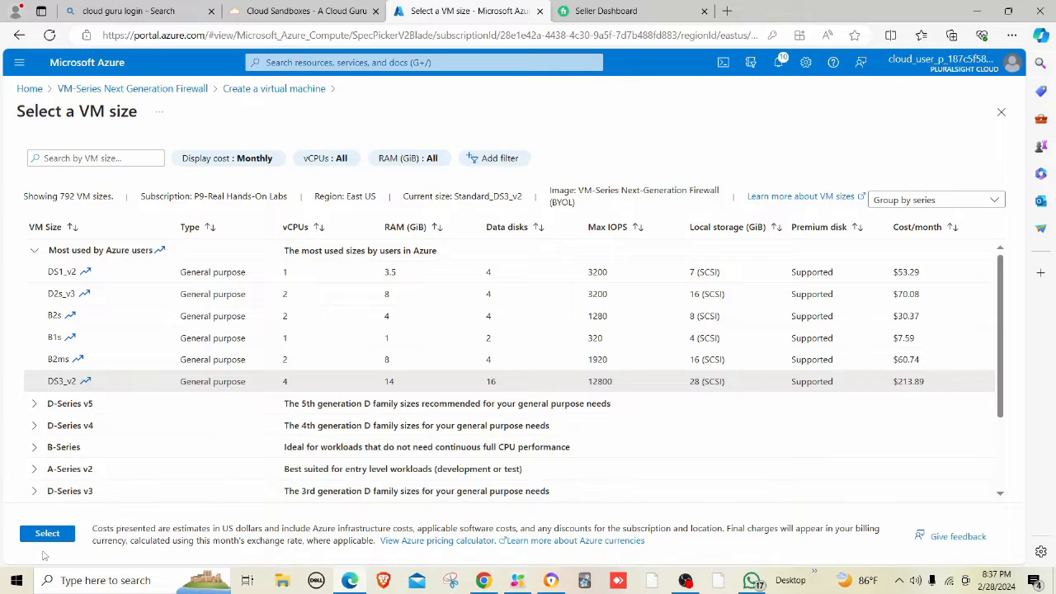
left_click(48, 534)
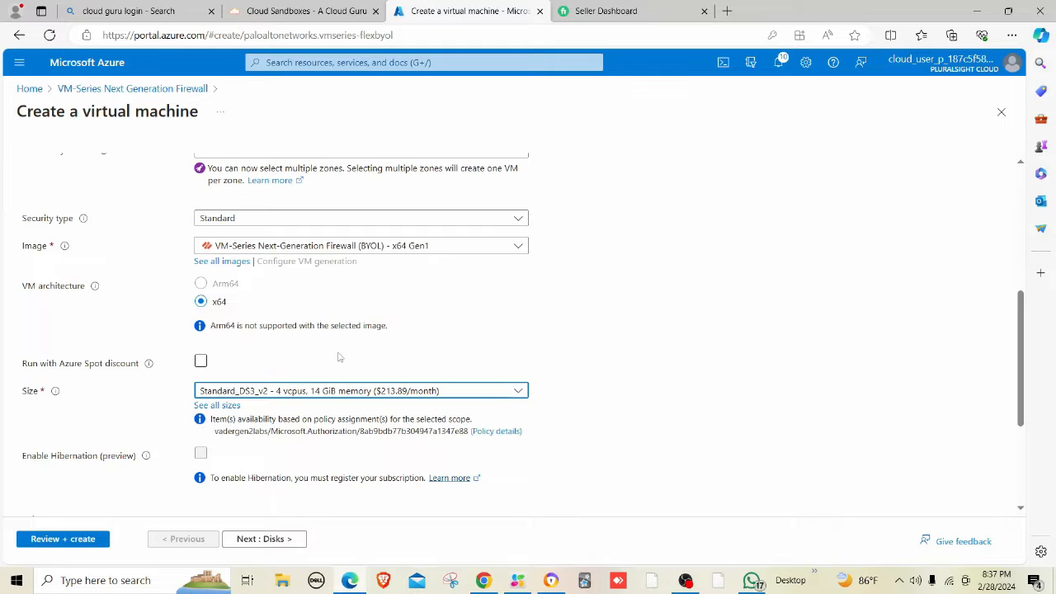
scroll(338, 357, "down", 2)
scroll(311, 352, "down", 1)
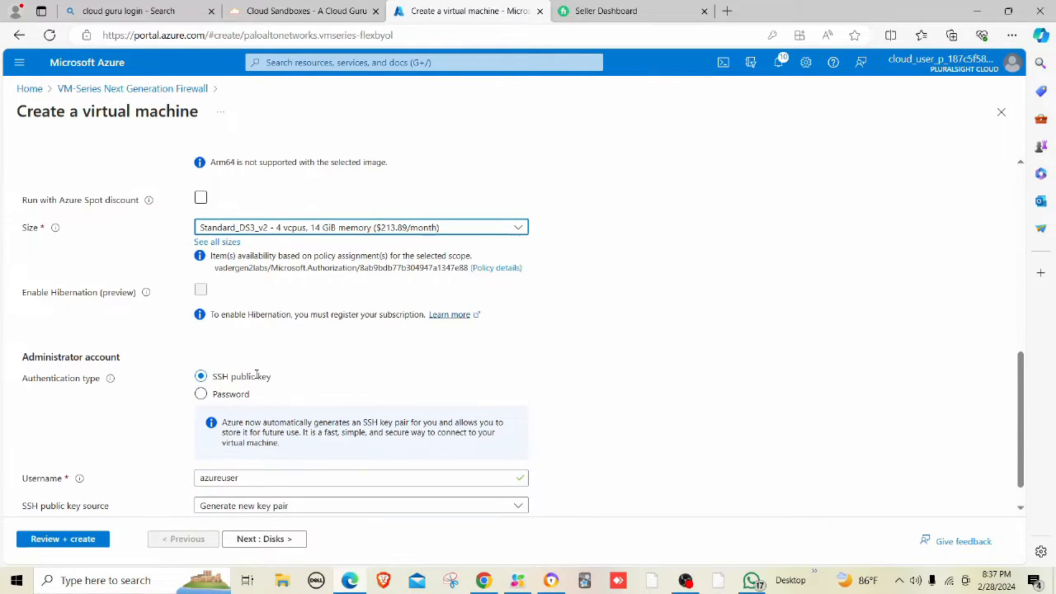
Use password authentication and enter the administrator username and password.
left_click(221, 394)
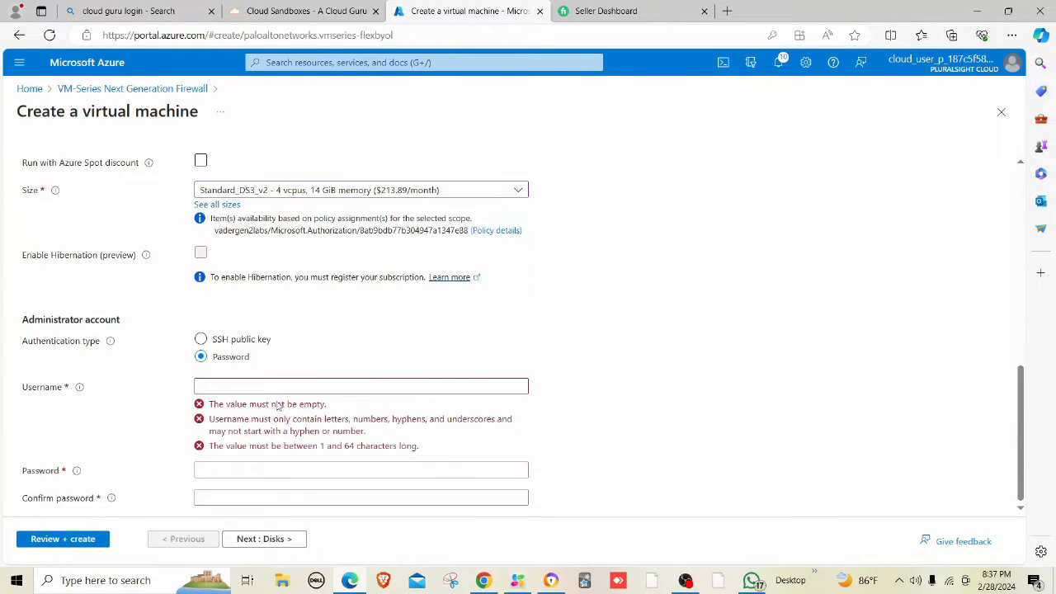
left_click(261, 387)
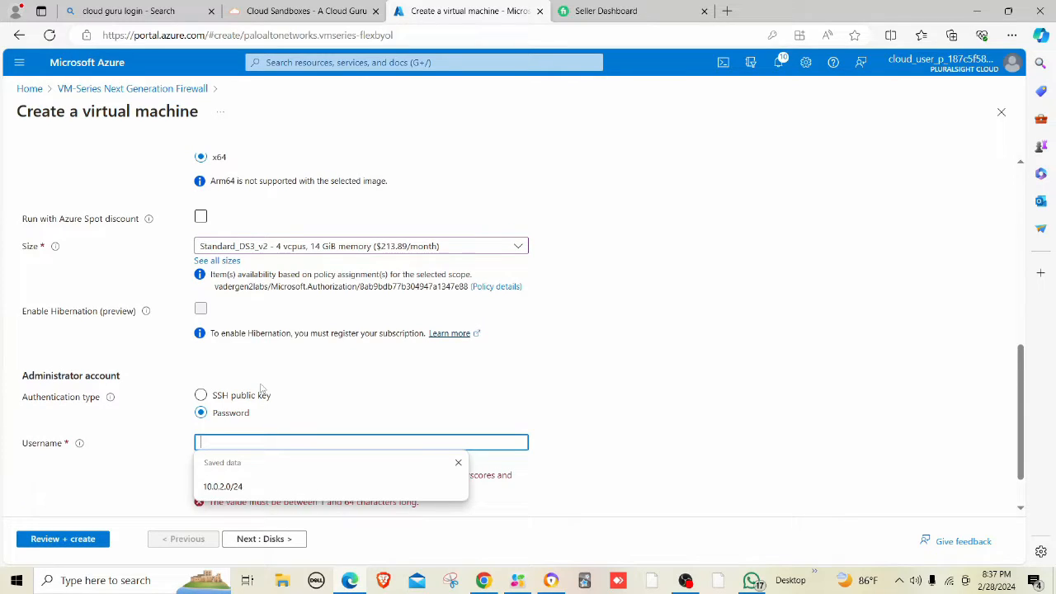
type("mahesh")
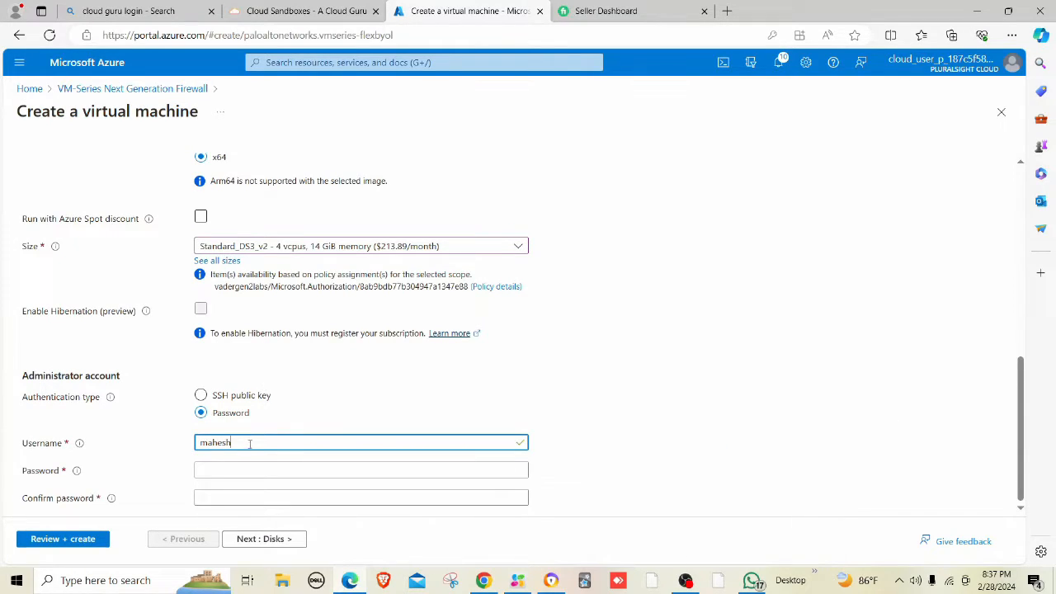
left_click(240, 471)
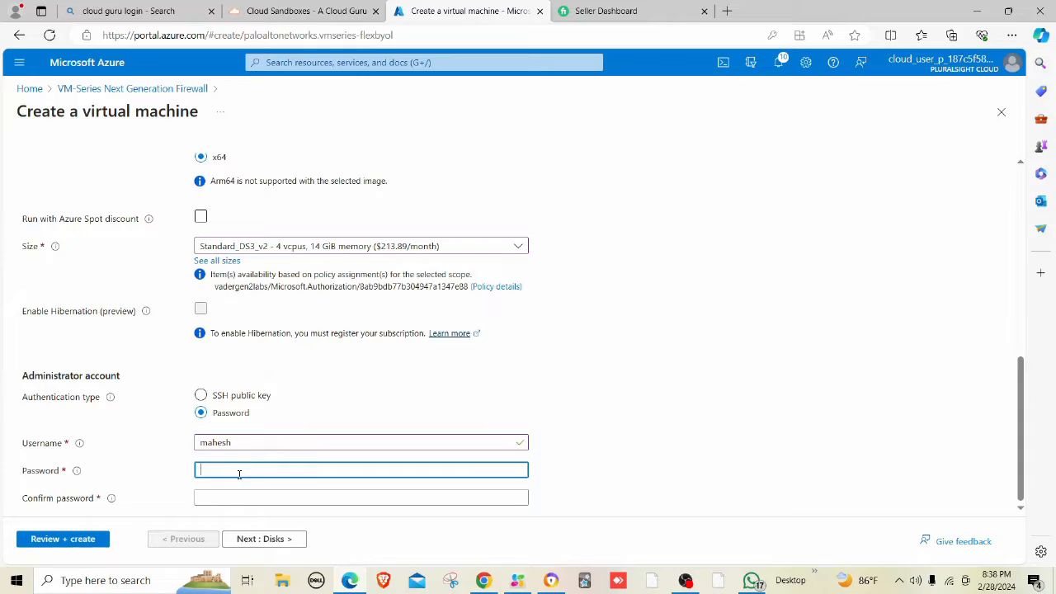
type("*************")
left_click(237, 491)
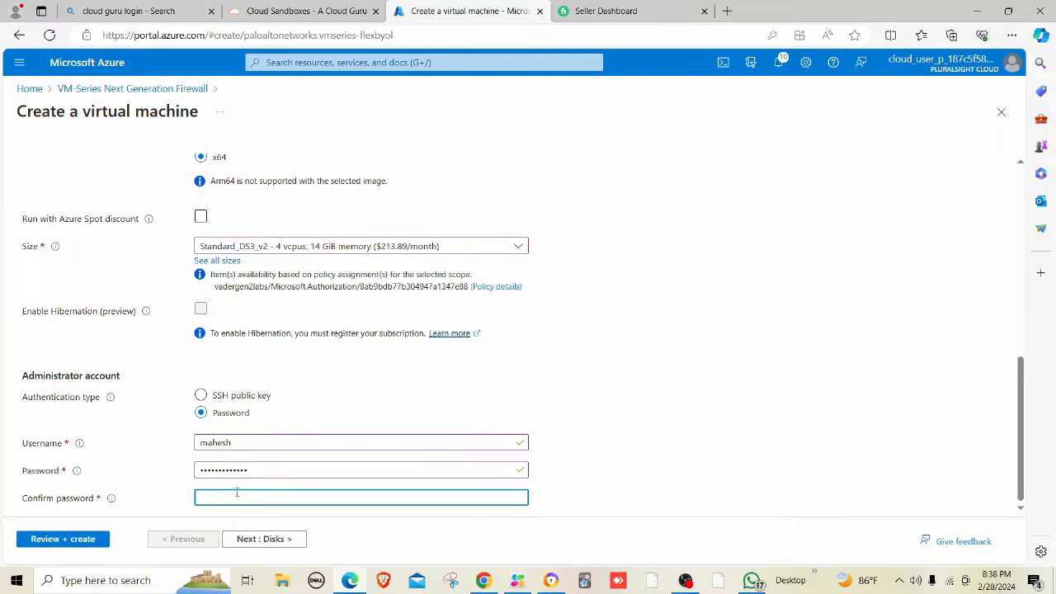
type("*************")
Advance through Disks, Networking, Management, Monitoring and Advanced to Review + create.
left_click(283, 540)
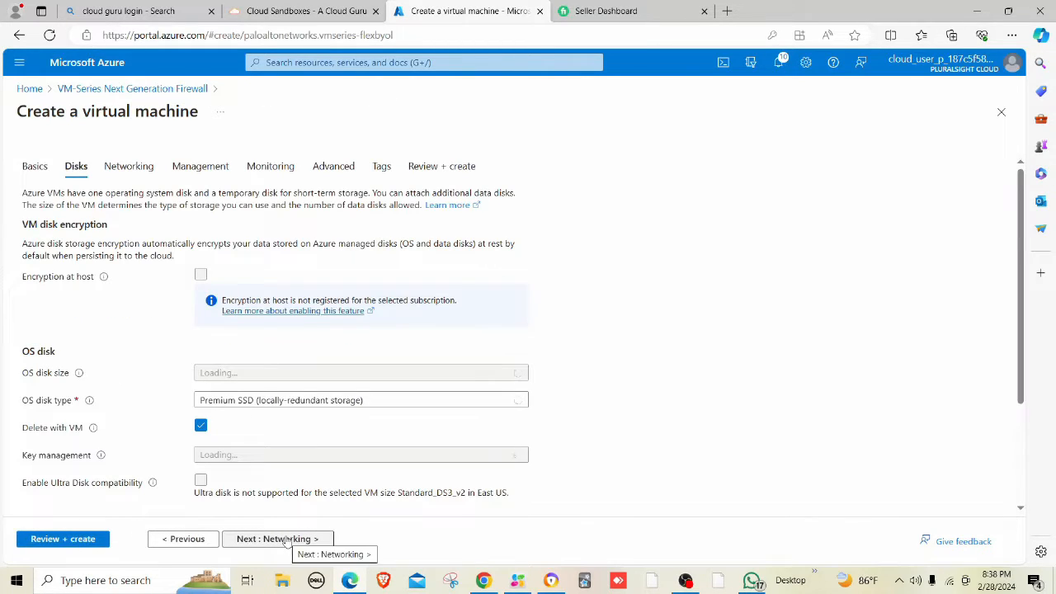
left_click(286, 539)
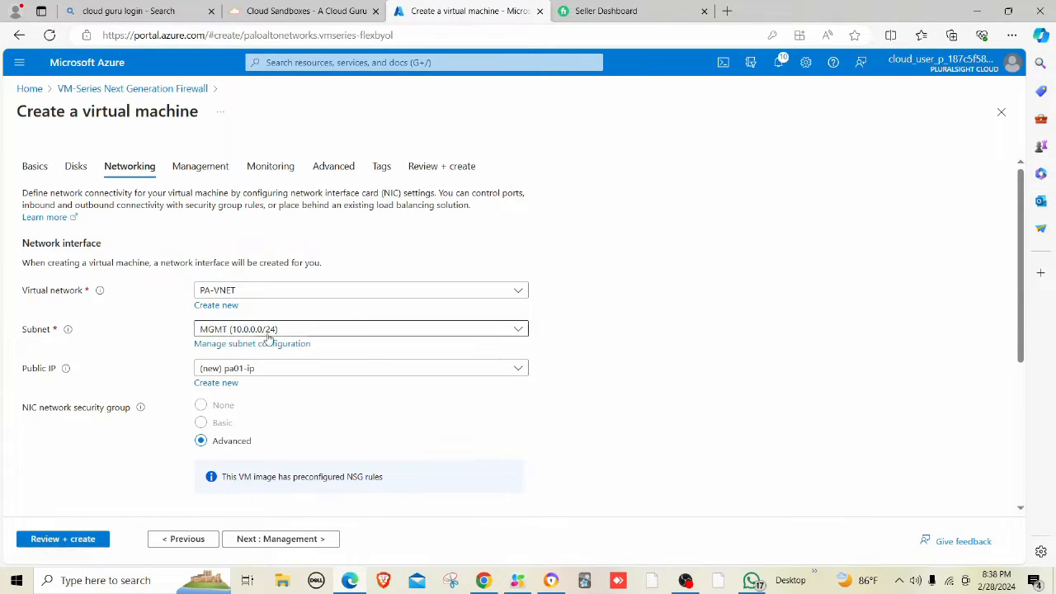
left_click(305, 543)
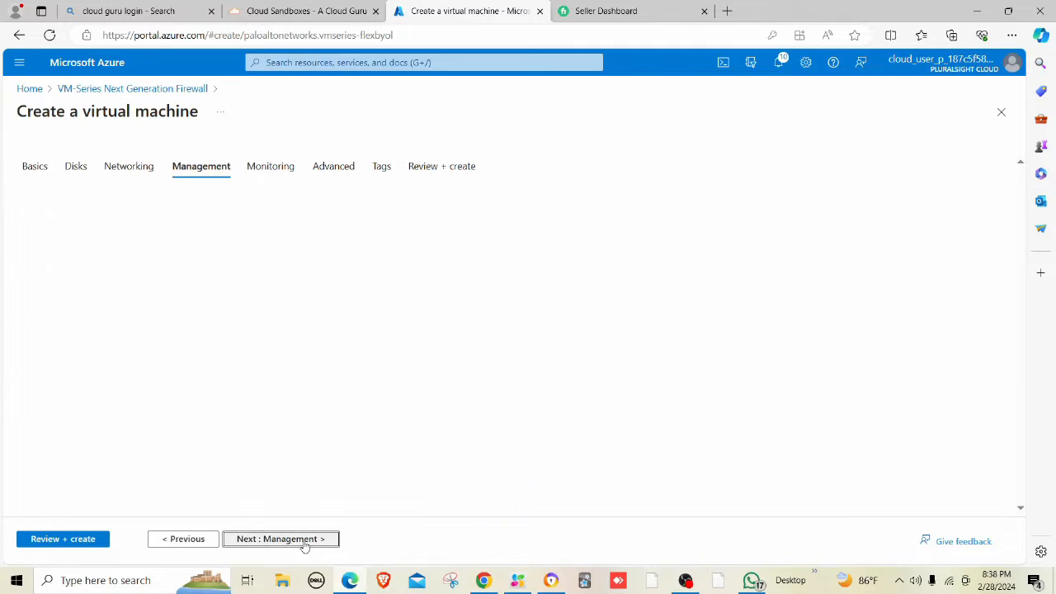
left_click(297, 543)
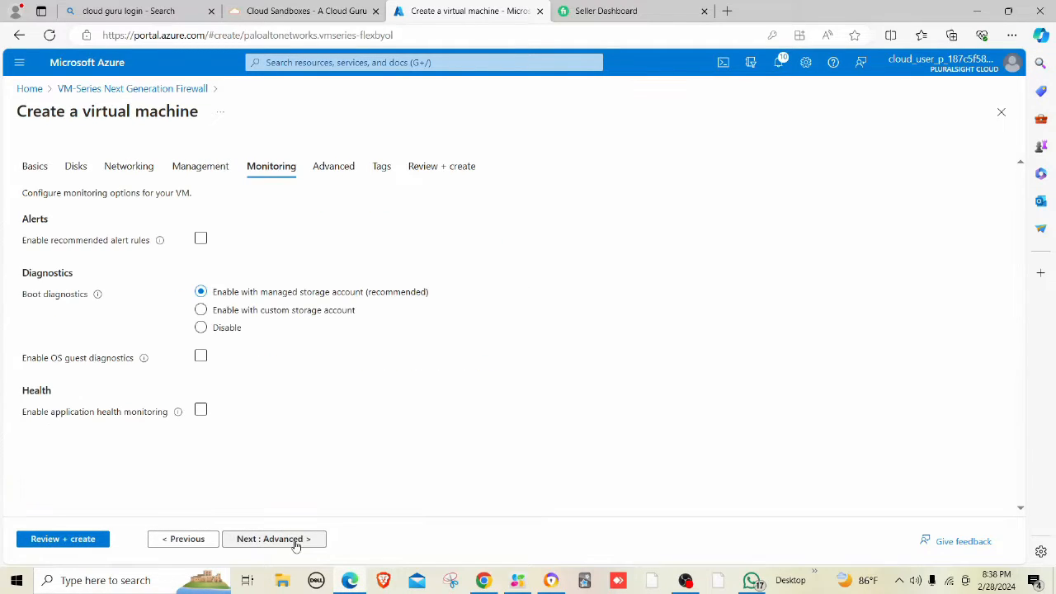
left_click(295, 542)
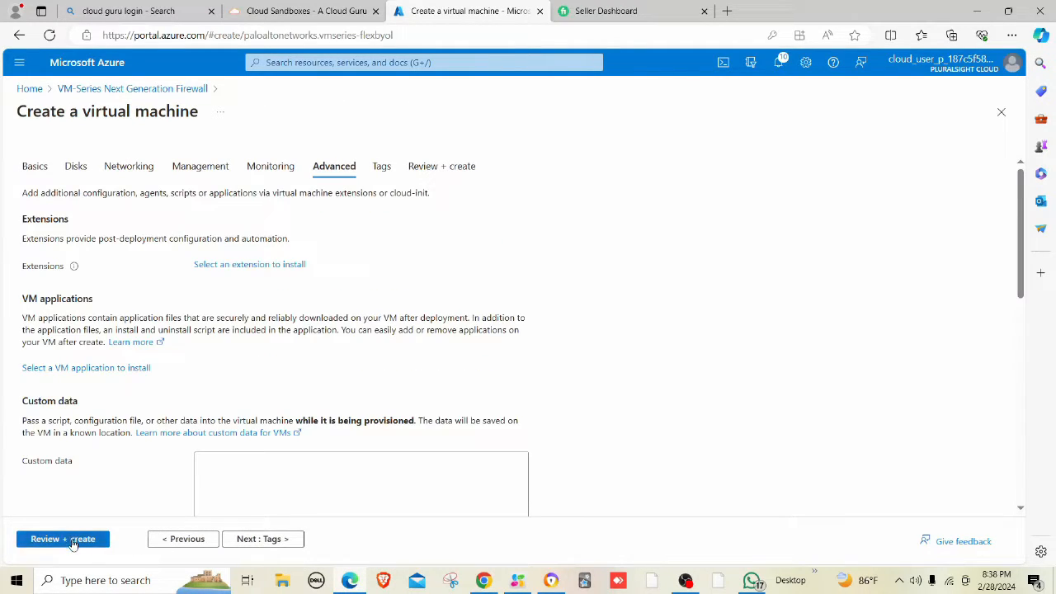
left_click(70, 540)
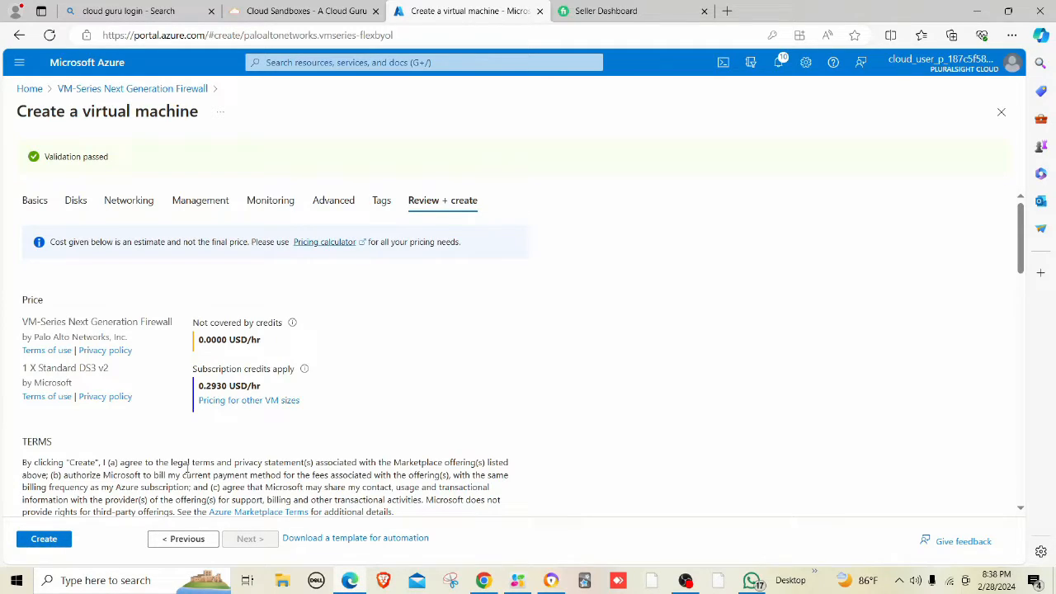
Create the pa01 firewall VM, then search the portal for 'network'.
left_click(61, 545)
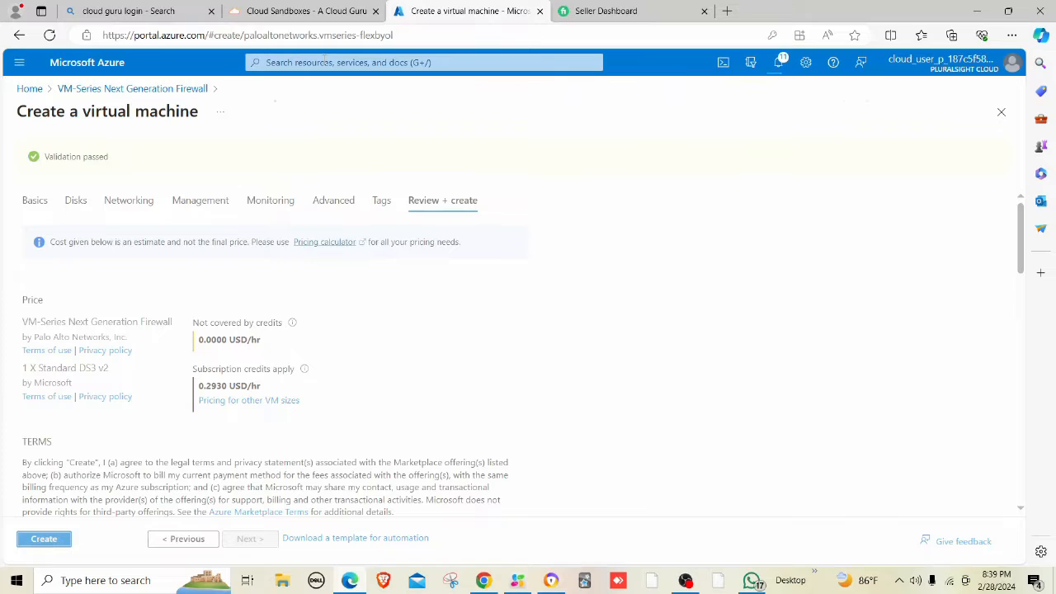
left_click(324, 59)
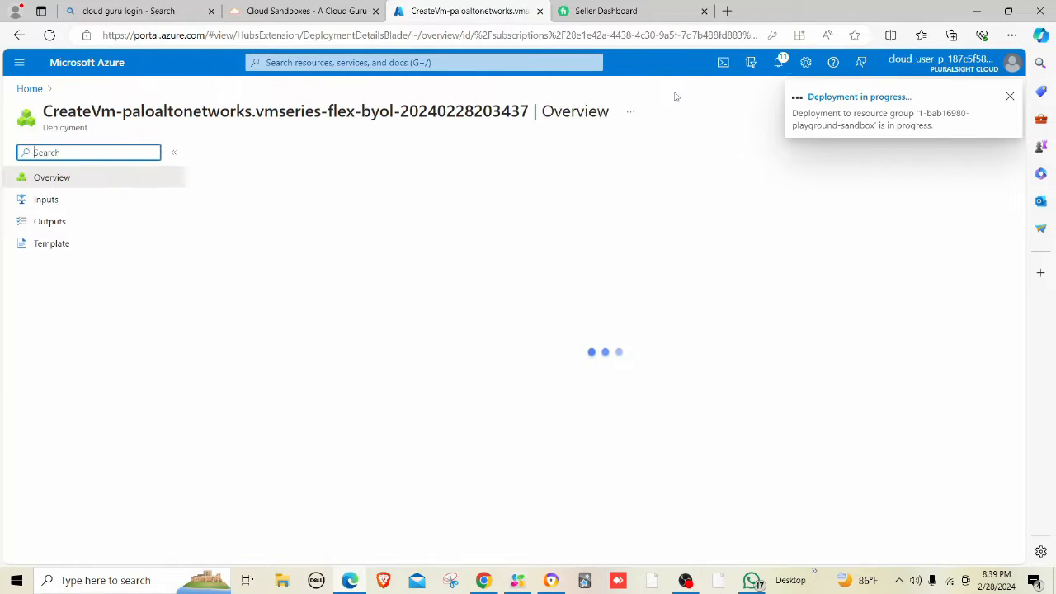
left_click(478, 62)
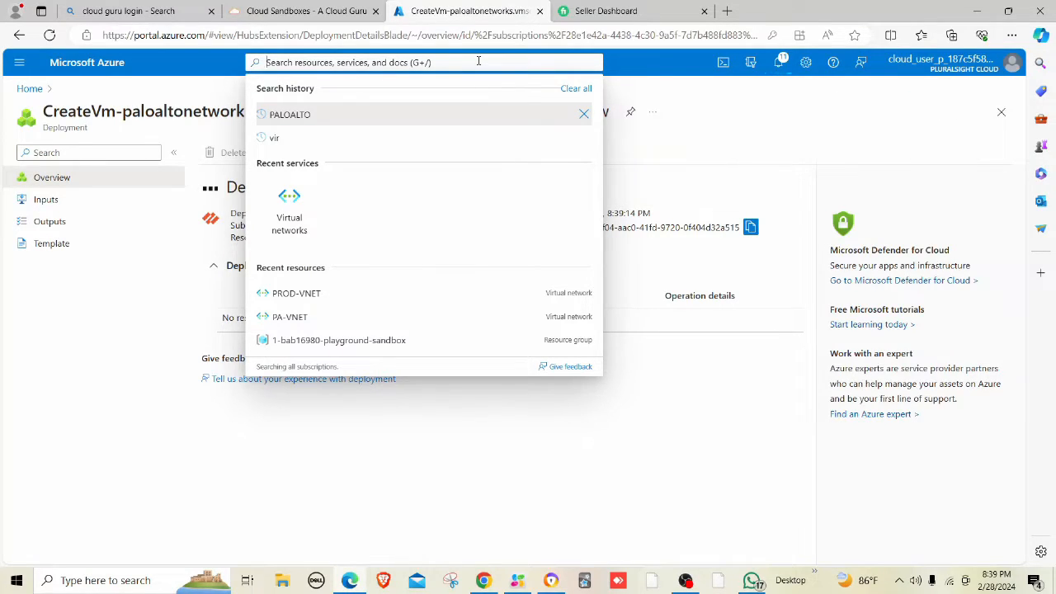
type("inter")
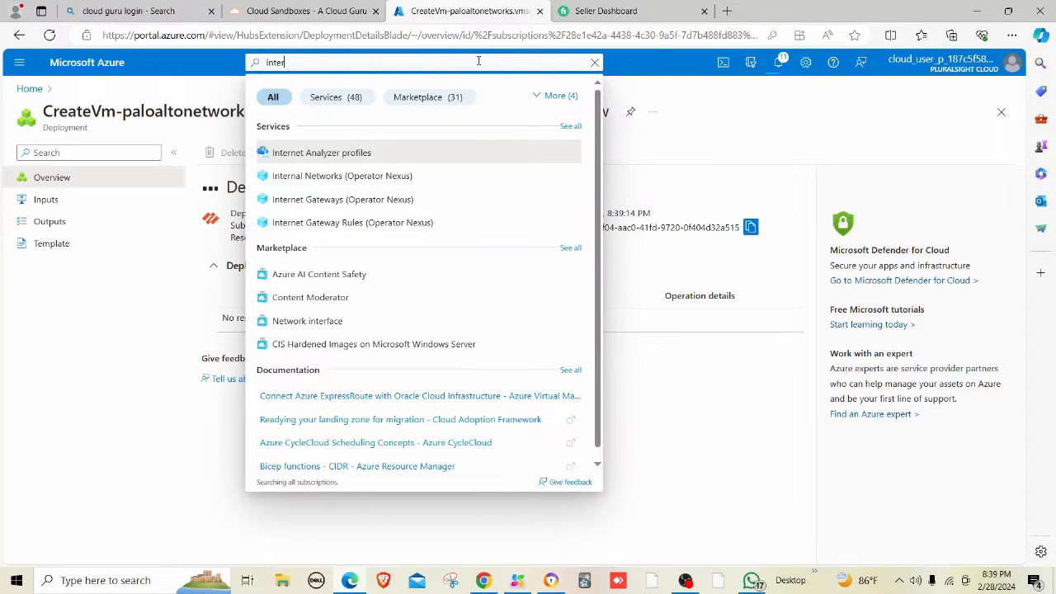
key("BackSpace")
key("BackSpace")
key("BackSpace")
key("BackSpace")
key("BackSpace")
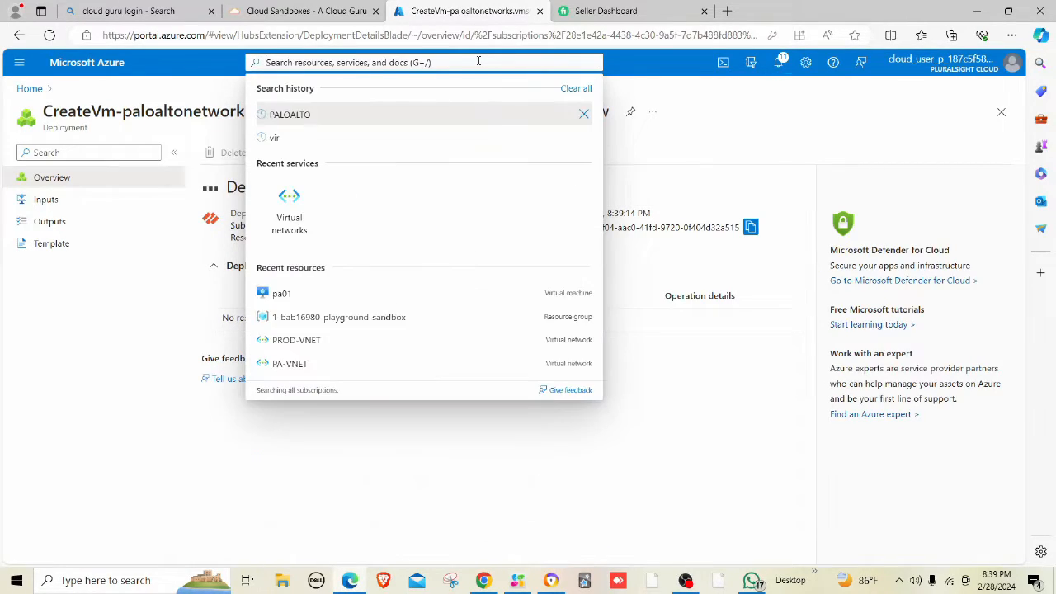
type("network")
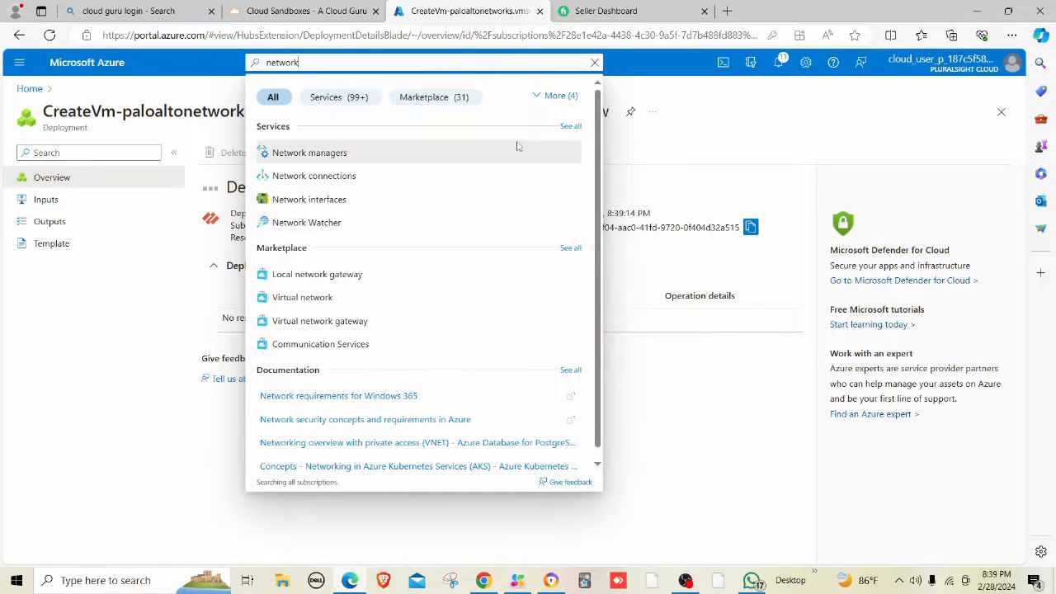
Start a network interface named inet-untrust in the sandbox resource group.
left_click(391, 202)
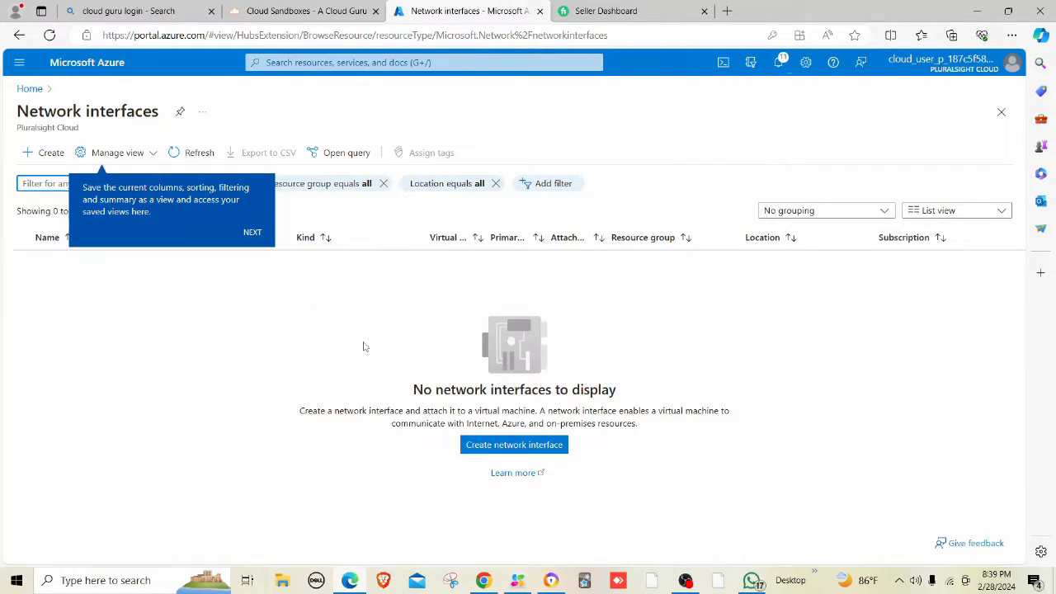
left_click(473, 451)
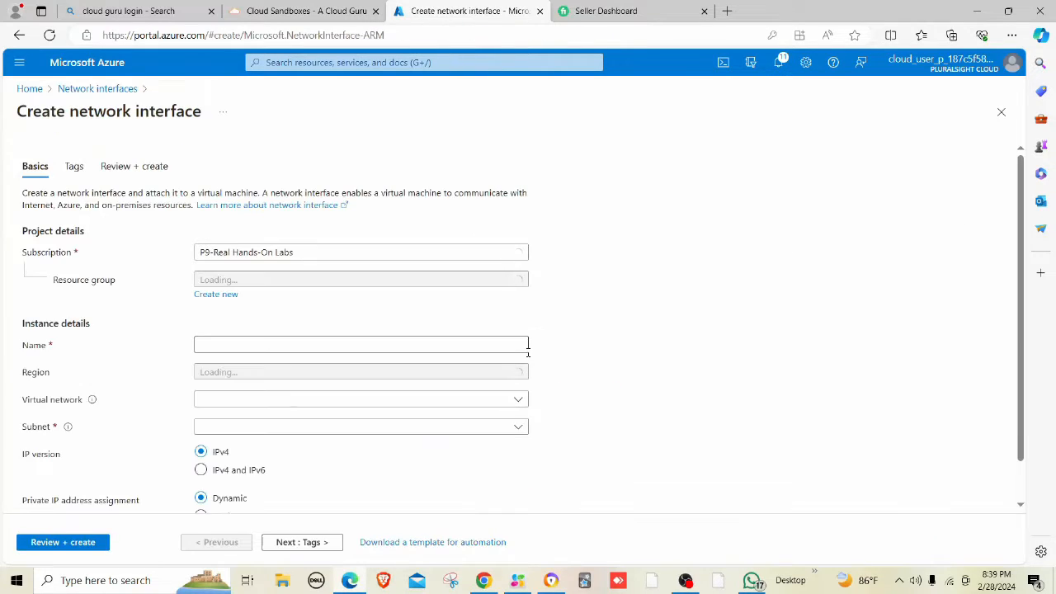
left_click(291, 280)
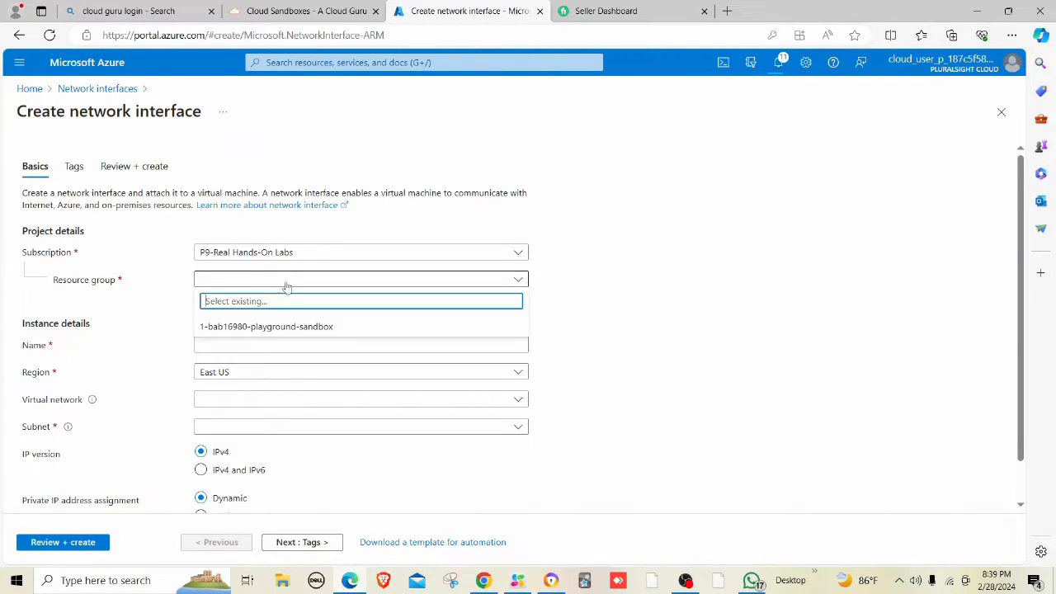
left_click(221, 331)
left_click(239, 346)
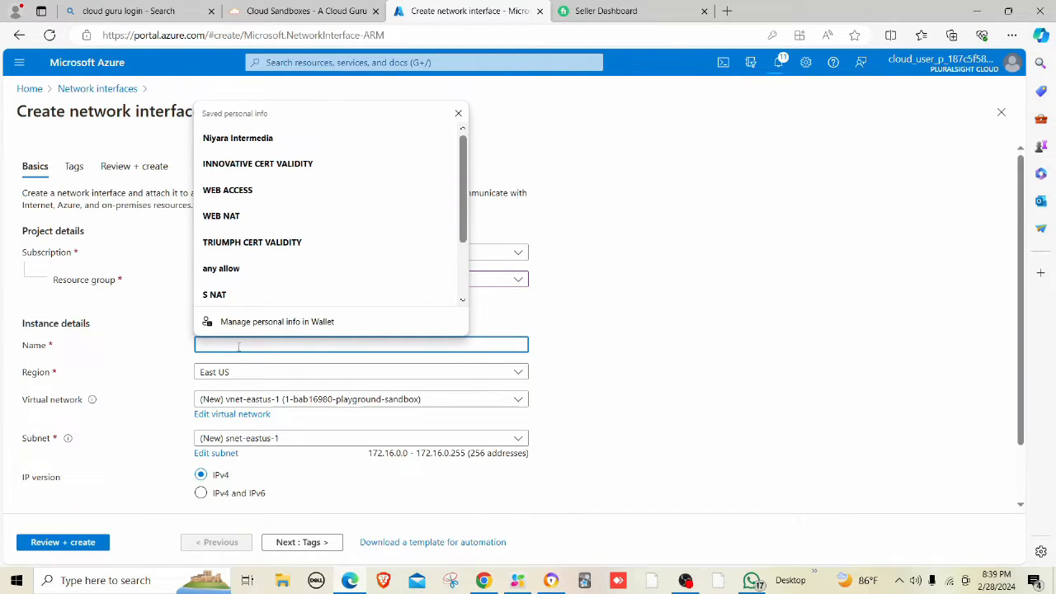
type("inet")
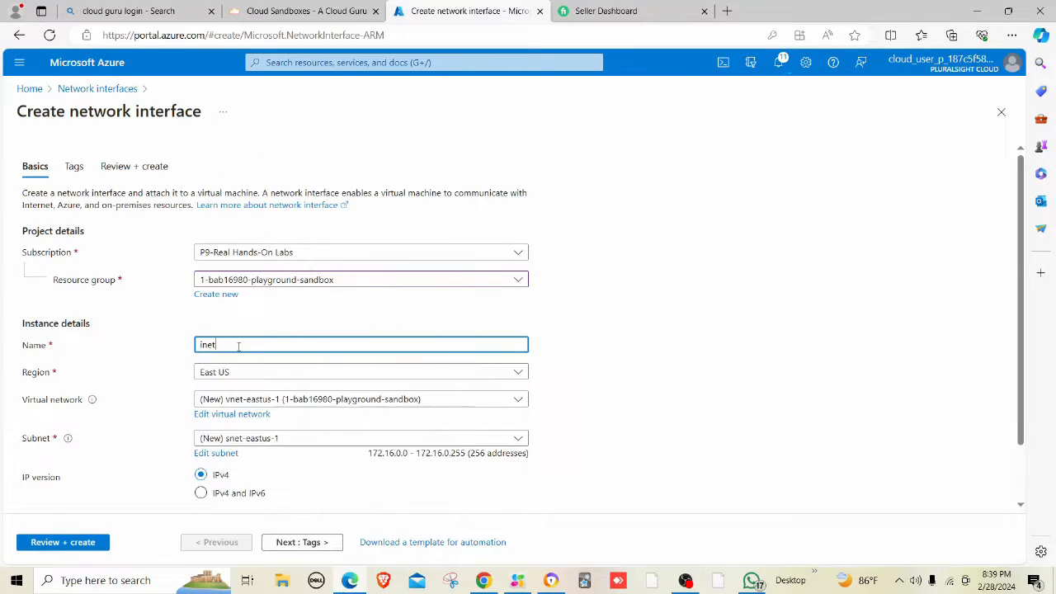
type("-untrust")
Attach inet-untrust to PA-VNET's UNTRUST subnet, then validate and create it.
scroll(259, 379, "down", 1)
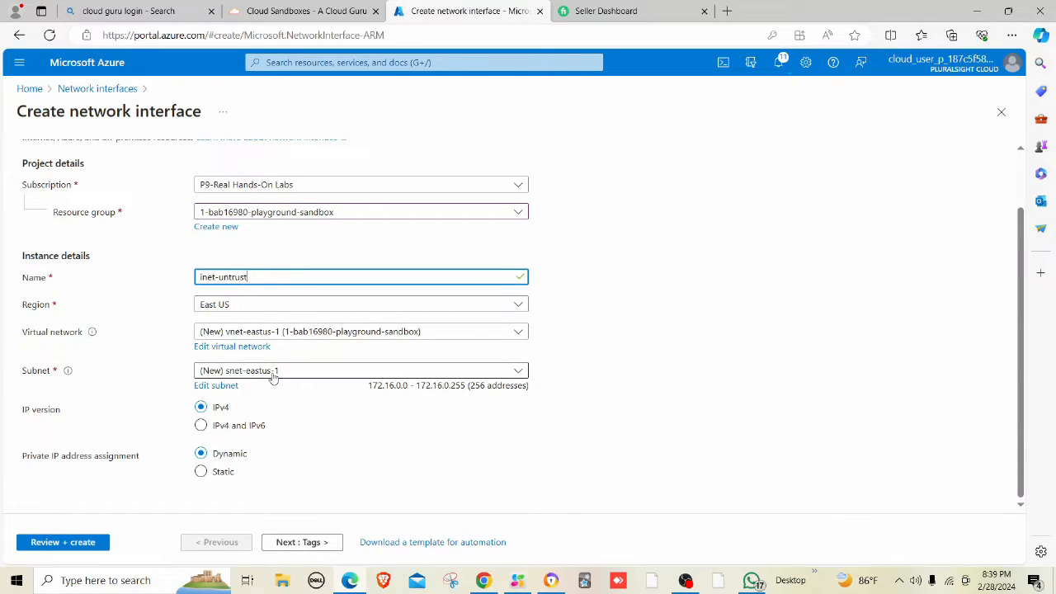
left_click(273, 373)
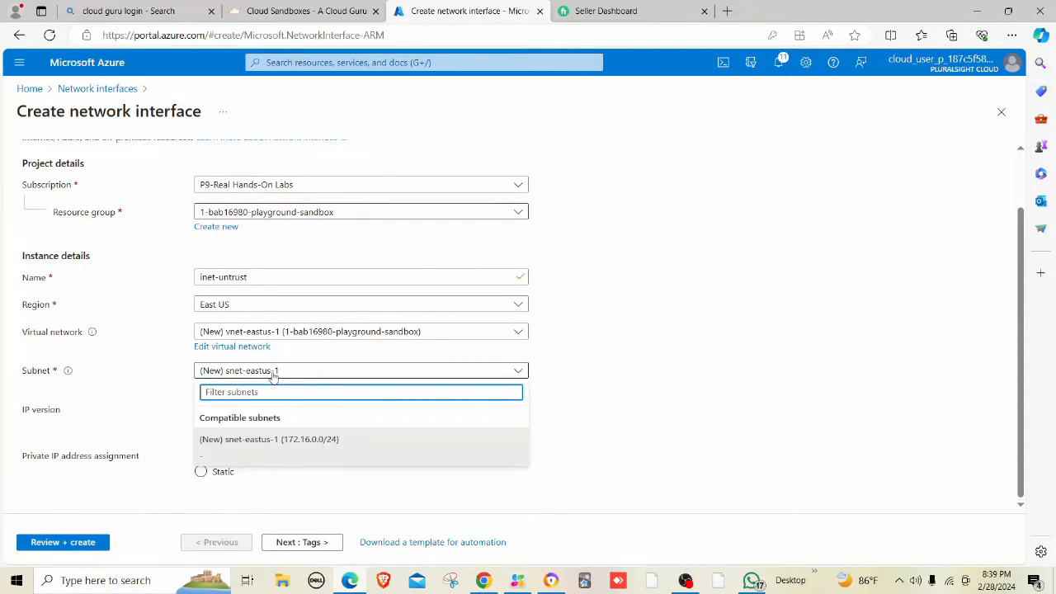
left_click(273, 373)
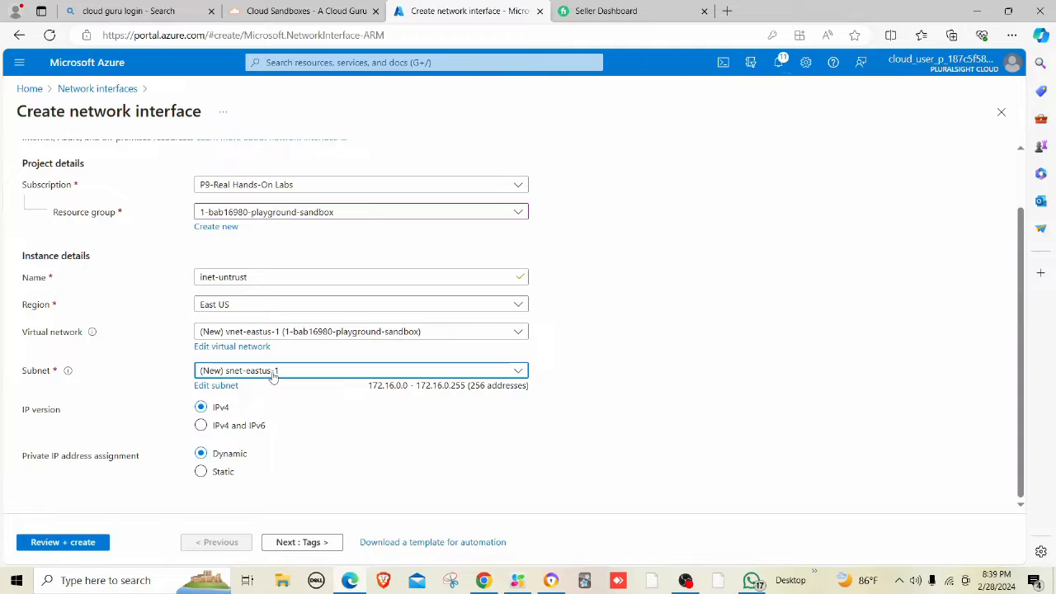
left_click(264, 332)
left_click(243, 407)
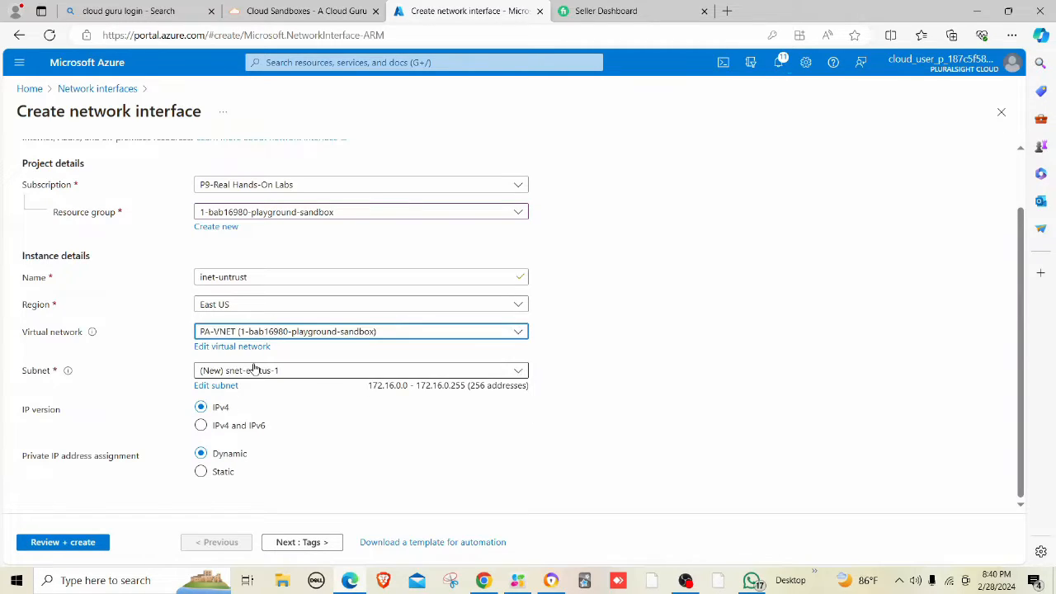
left_click(254, 370)
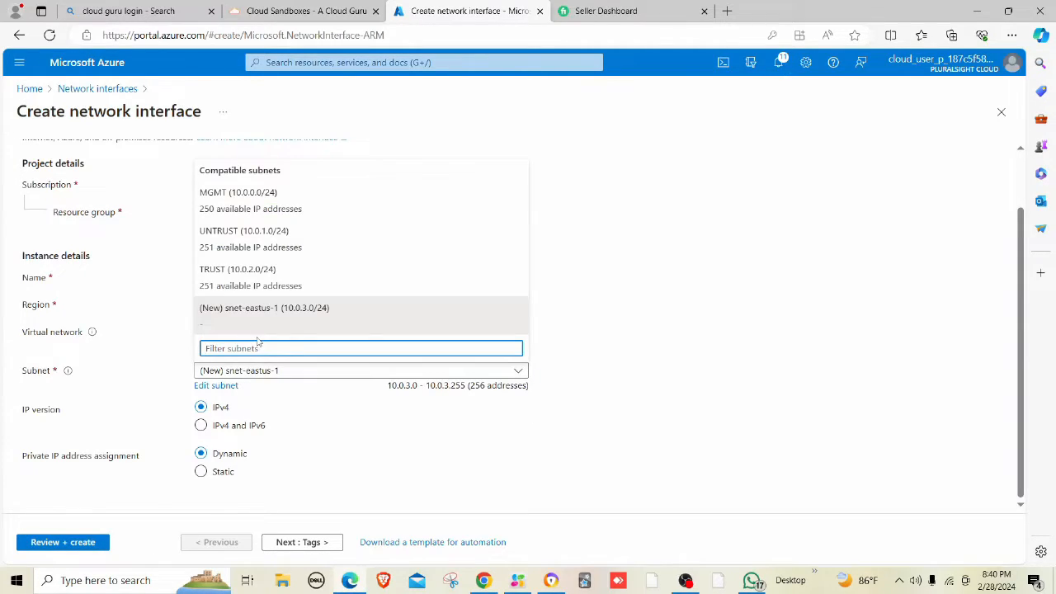
left_click(243, 231)
left_click(63, 542)
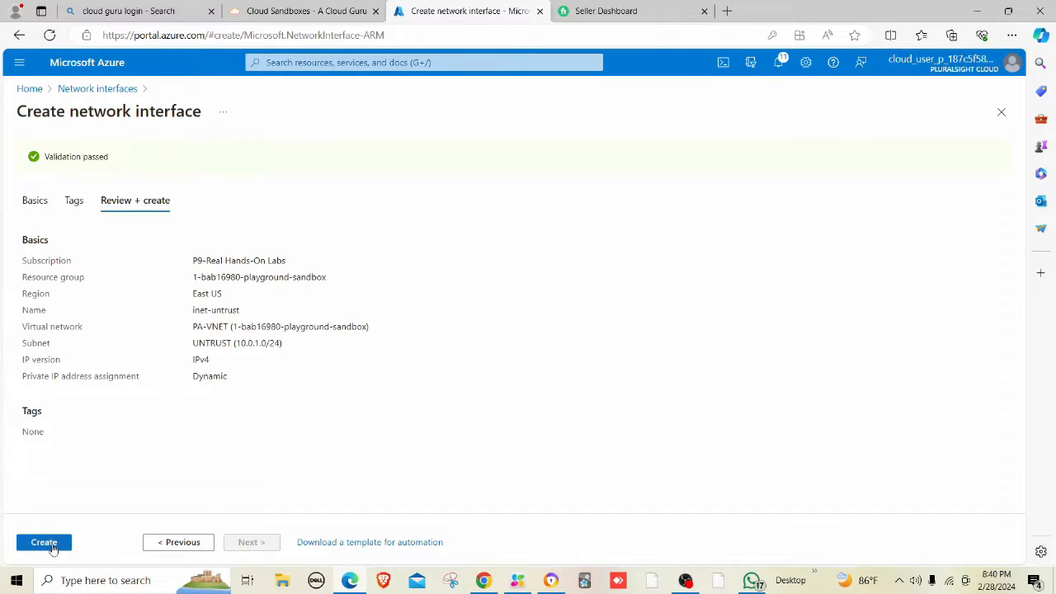
left_click(48, 545)
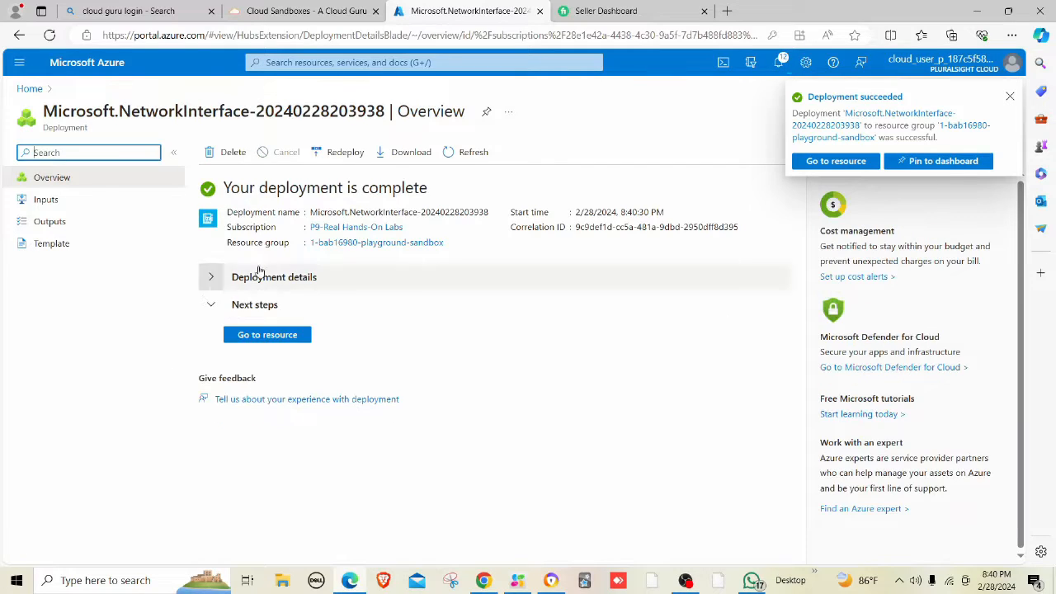
Start another network interface named inet-trust in the sandbox resource group.
left_click(361, 59)
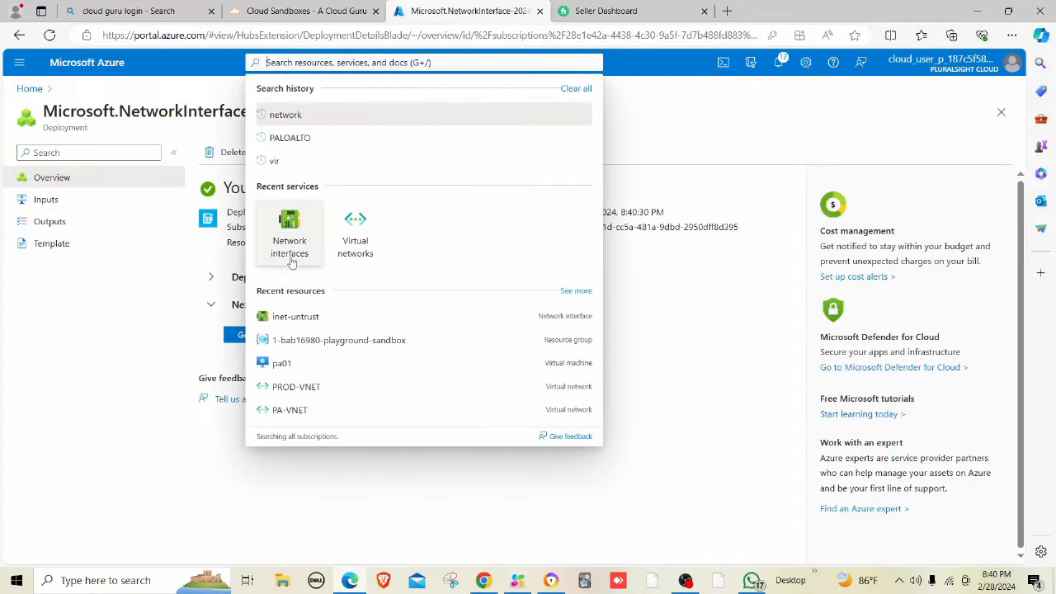
left_click(288, 262)
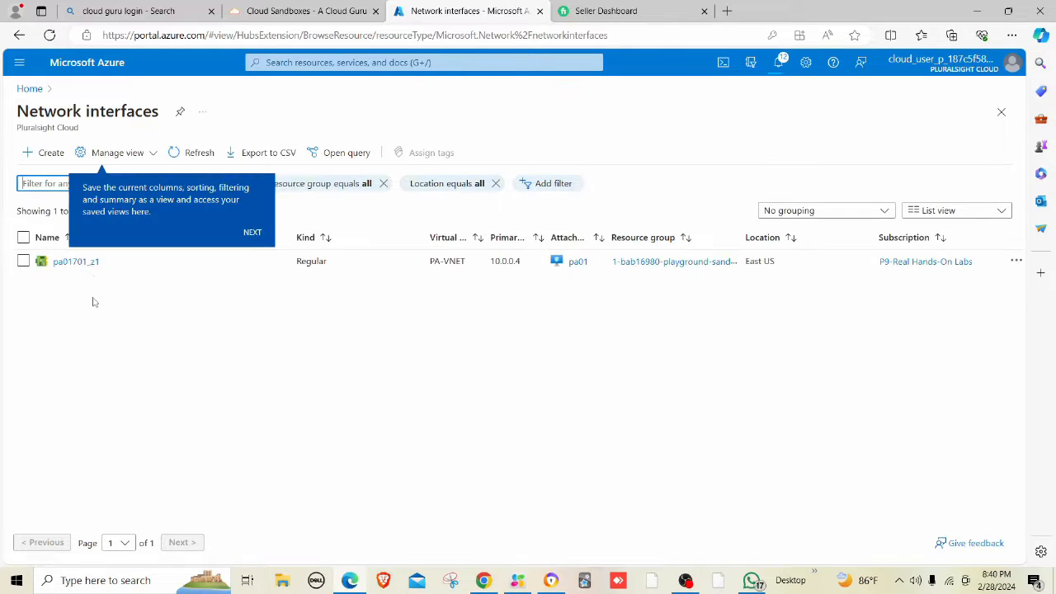
left_click(51, 156)
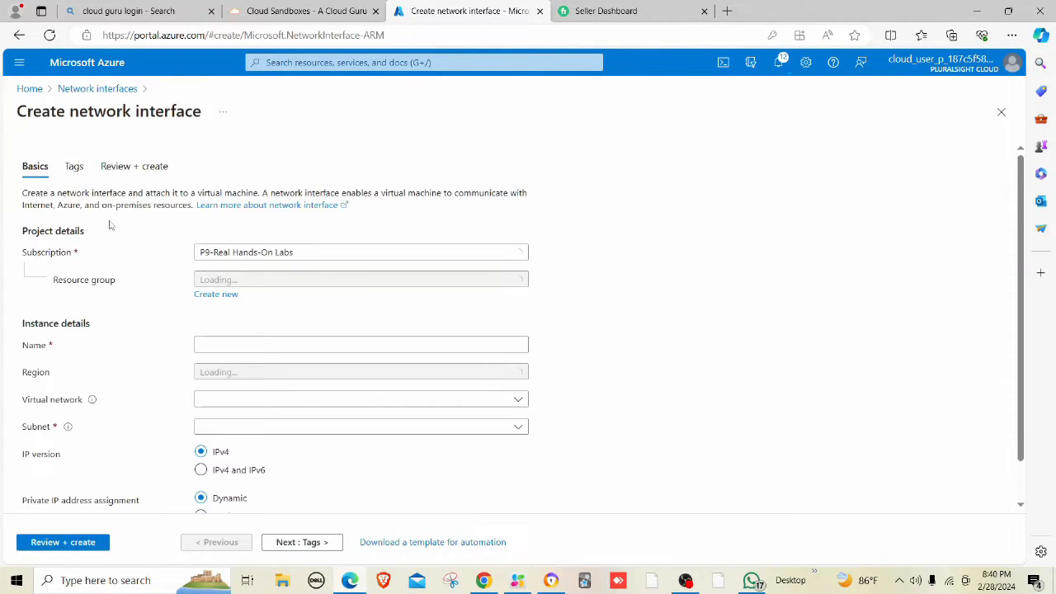
left_click(213, 282)
left_click(239, 326)
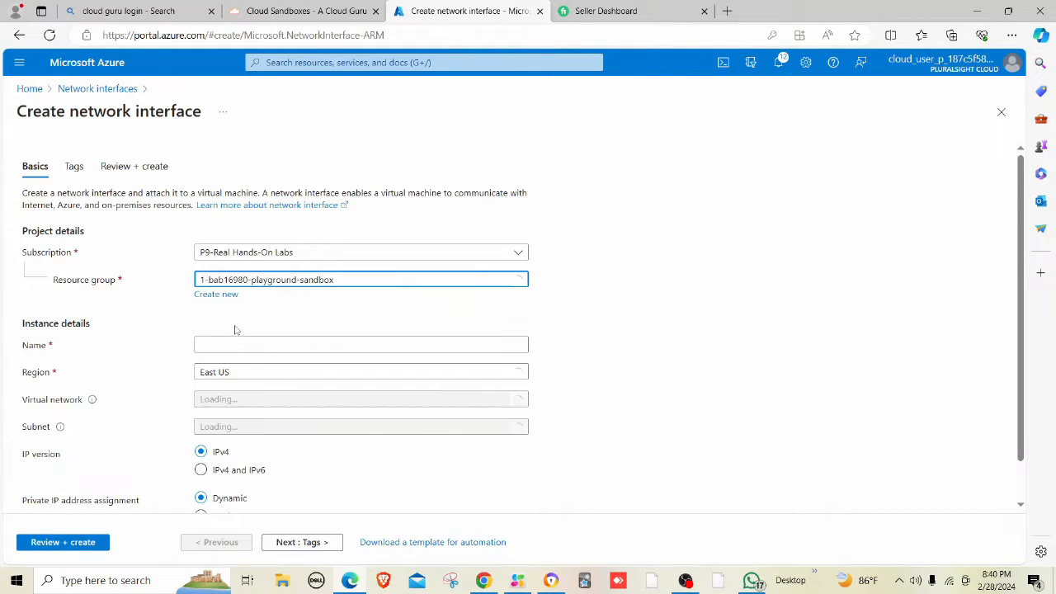
left_click(256, 344)
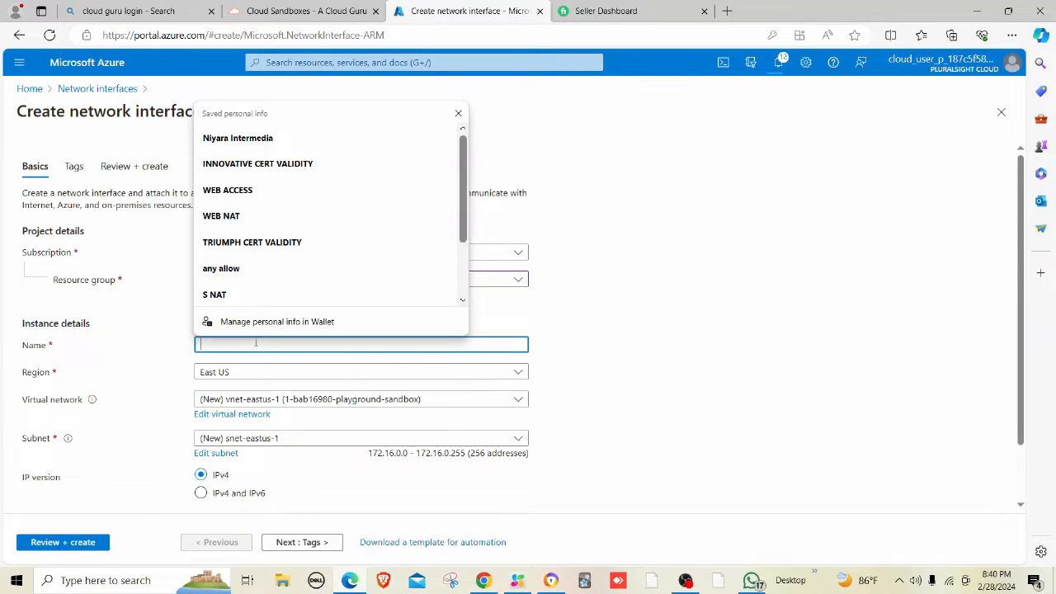
type("inet-trust")
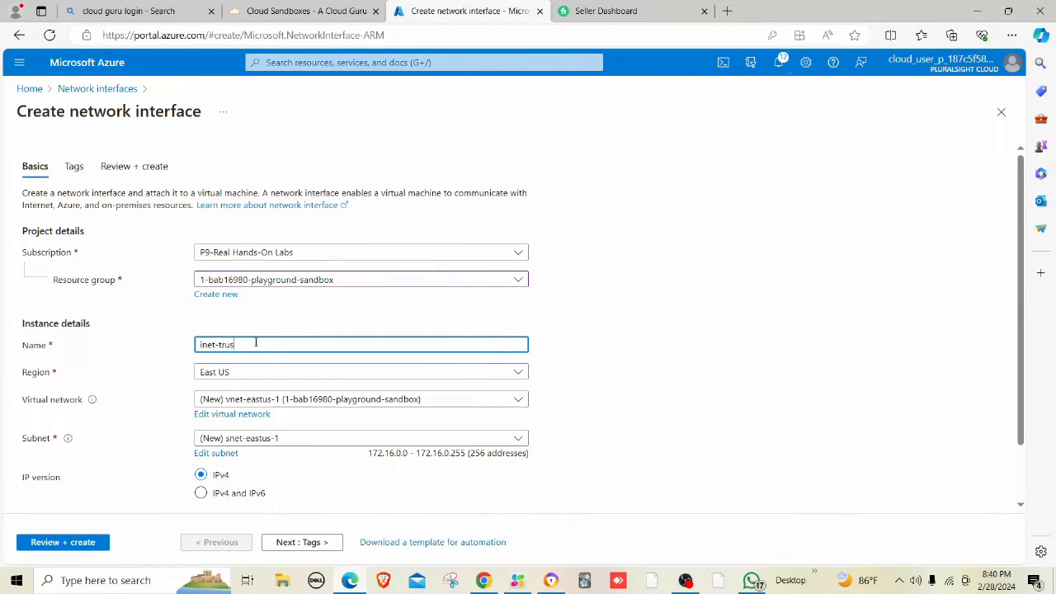
Attach inet-trust to PA-VNET's TRUST subnet, then validate and create it.
left_click(272, 399)
left_click(244, 468)
scroll(248, 453, "down", 1)
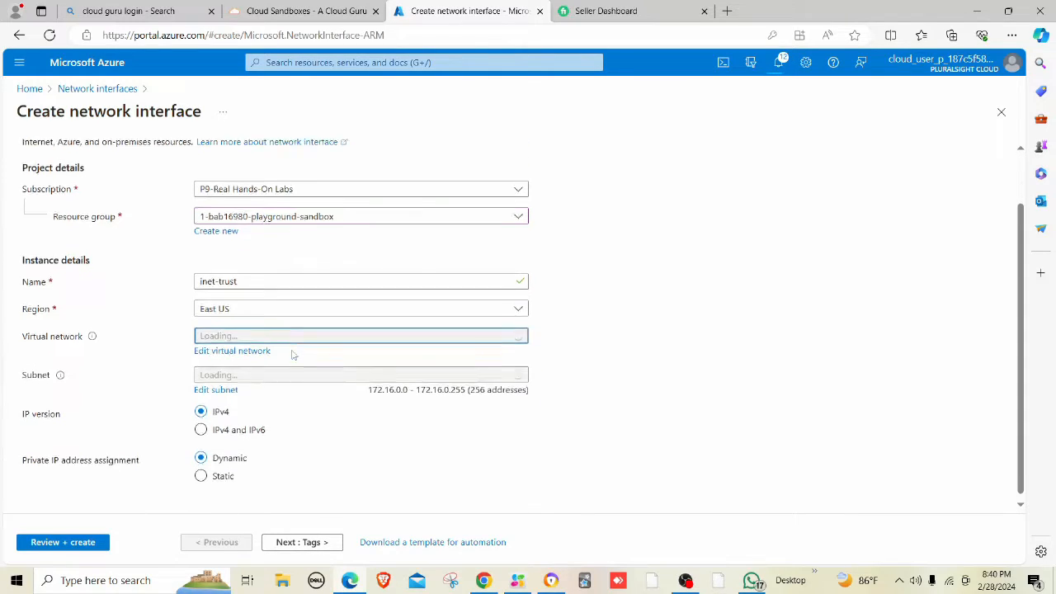
left_click(256, 372)
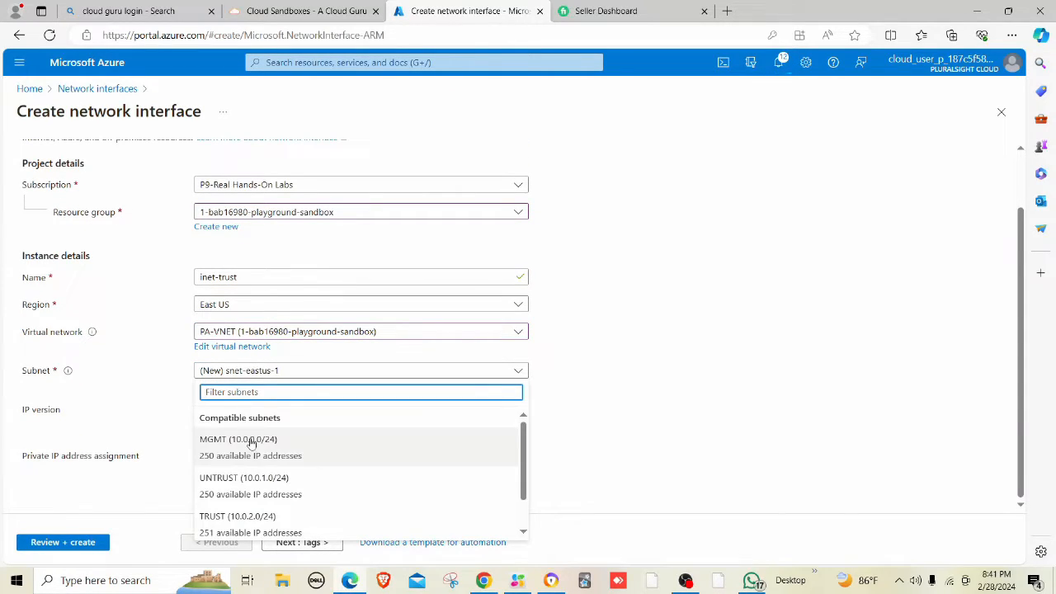
left_click(240, 524)
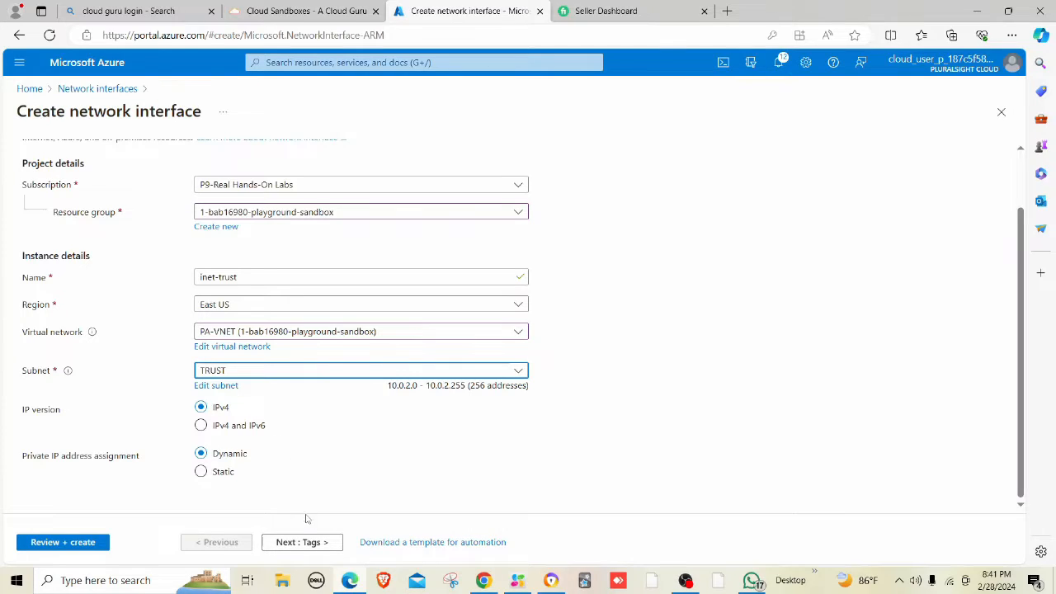
left_click(51, 542)
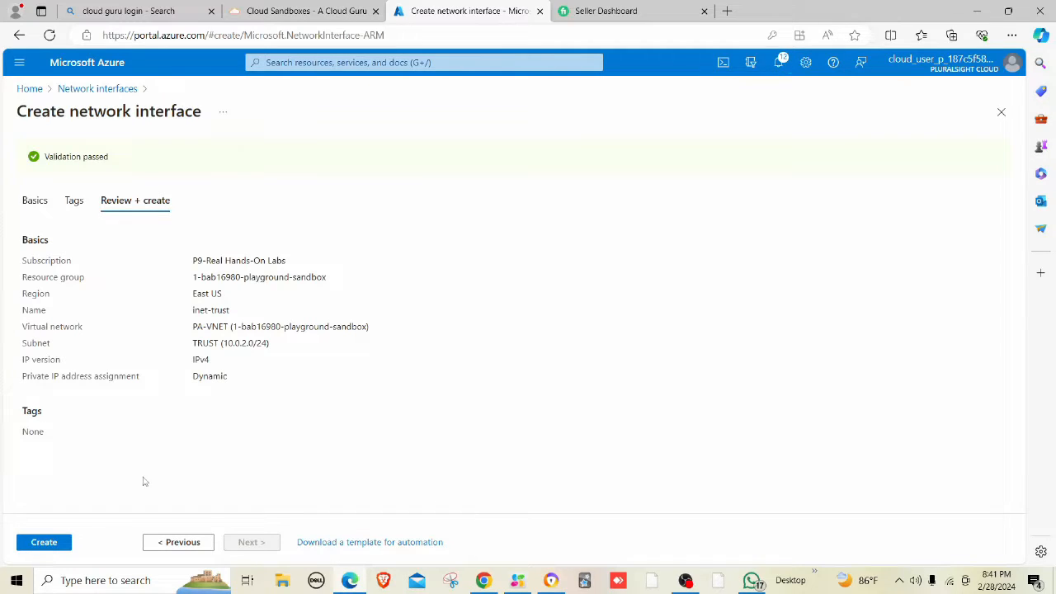
left_click(54, 544)
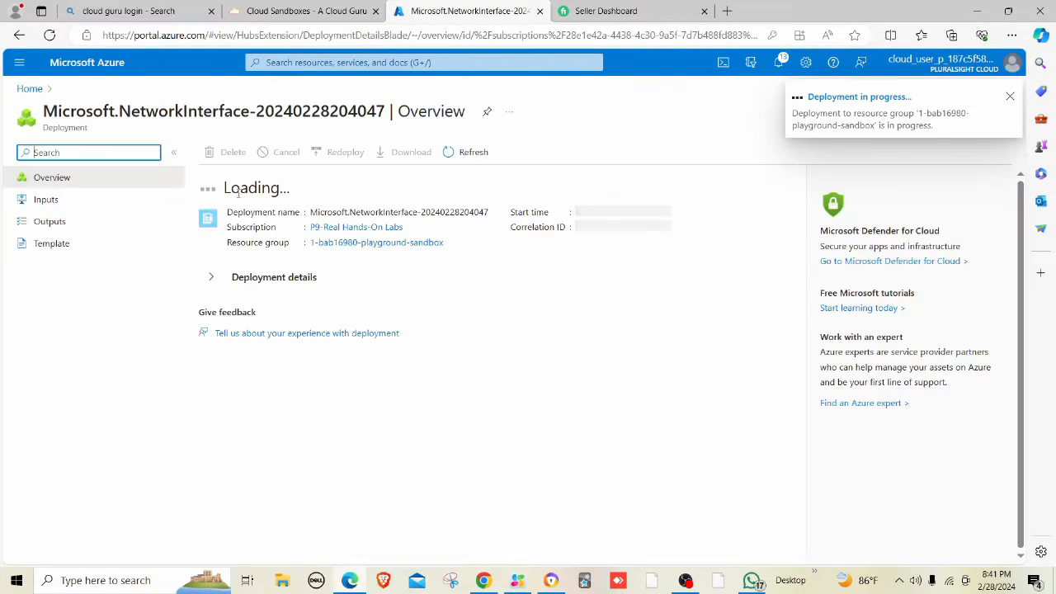
From the notifications, open the pa01 VM-Series deployment that is still in progress.
left_click(318, 60)
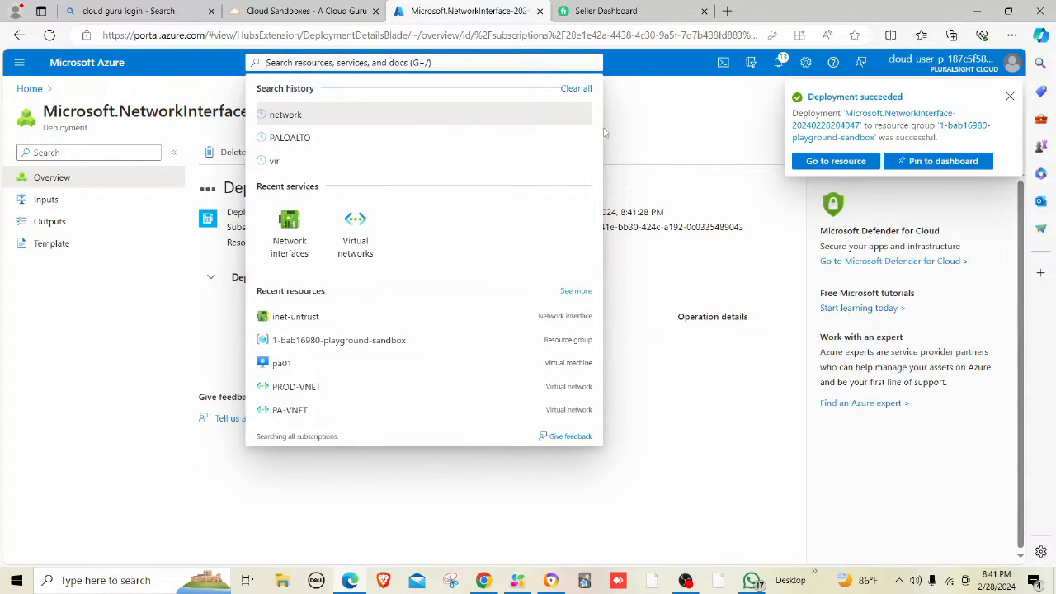
double_click(686, 128)
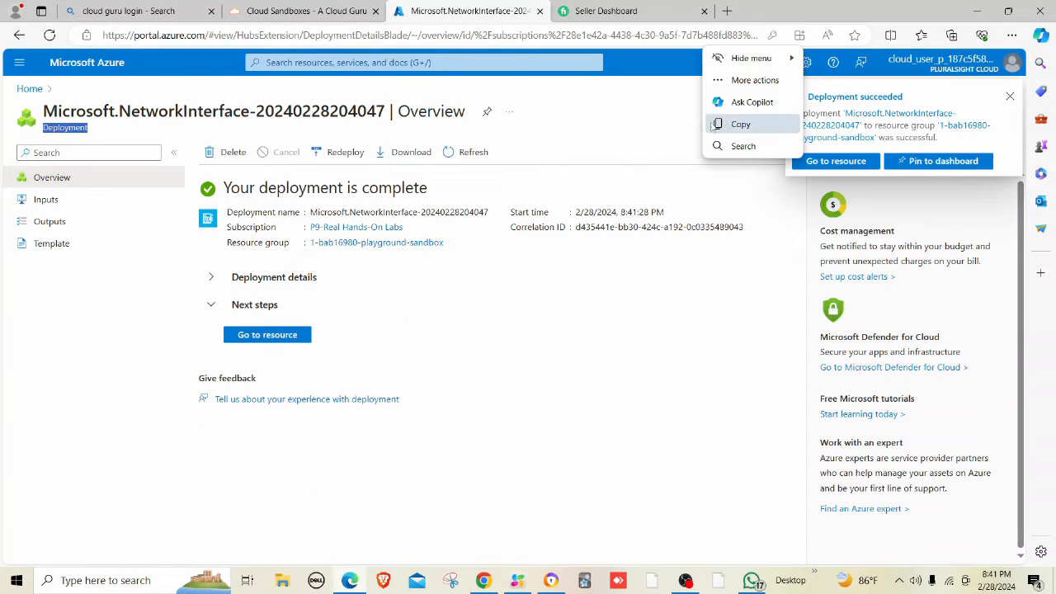
left_click(779, 64)
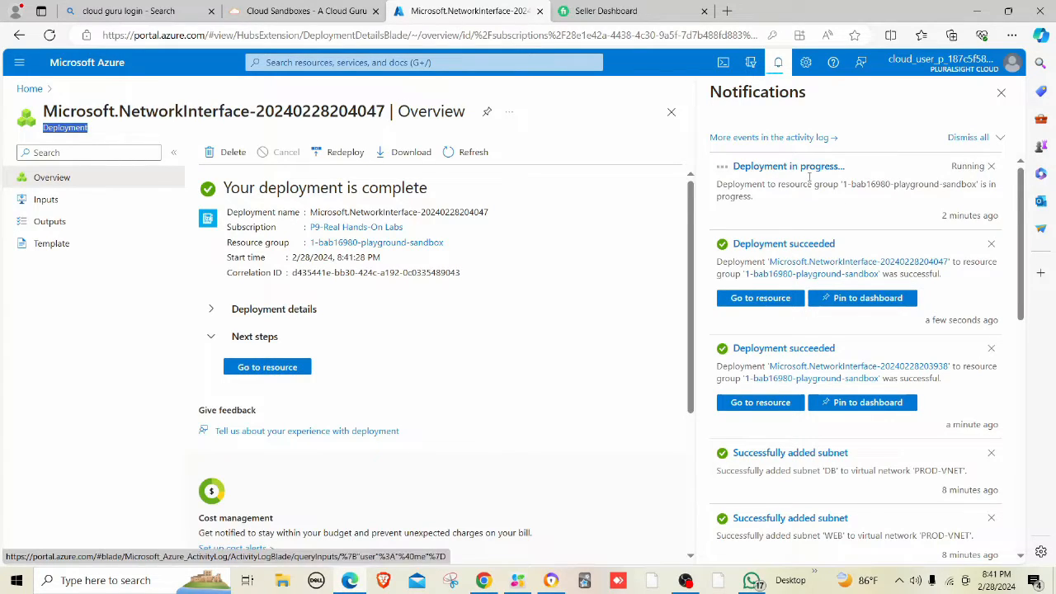
left_click(790, 168)
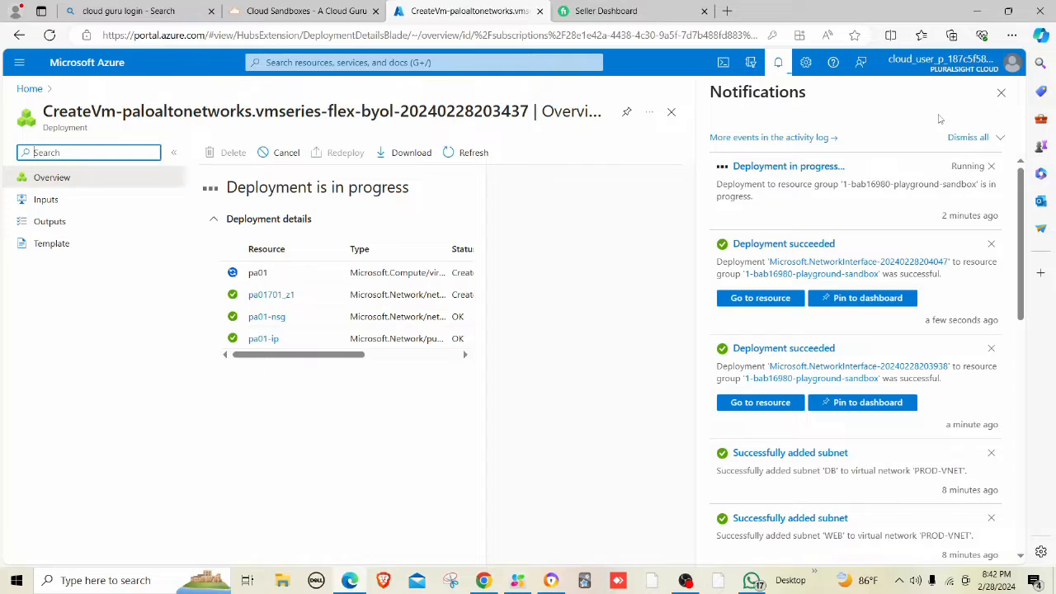
Once pa01 completes, search 'paloalto' and open VM-Series Next Generation Firewall.
left_click(1001, 91)
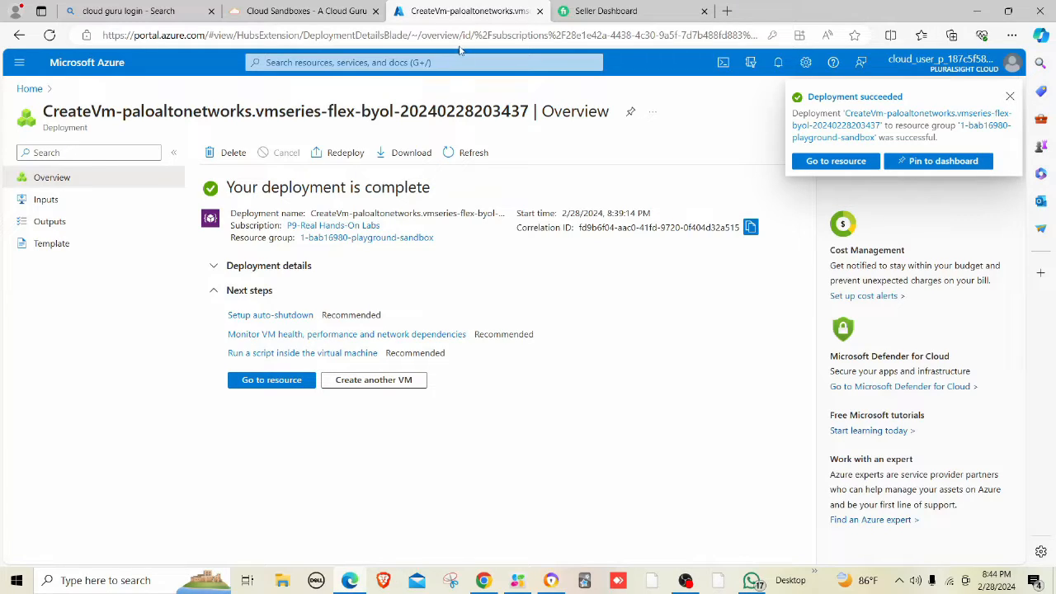
left_click(435, 63)
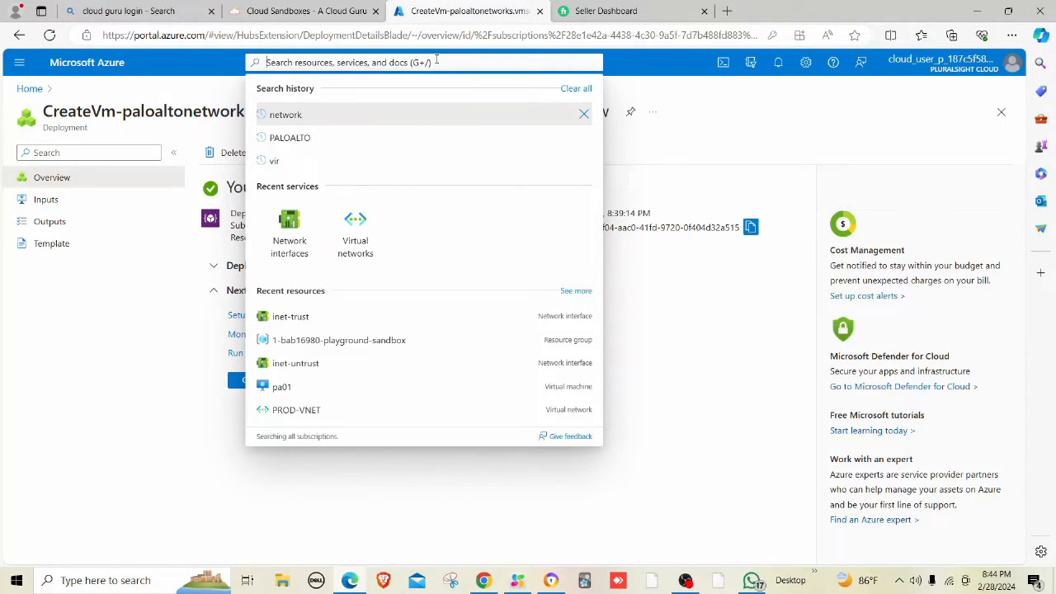
type("paloalto")
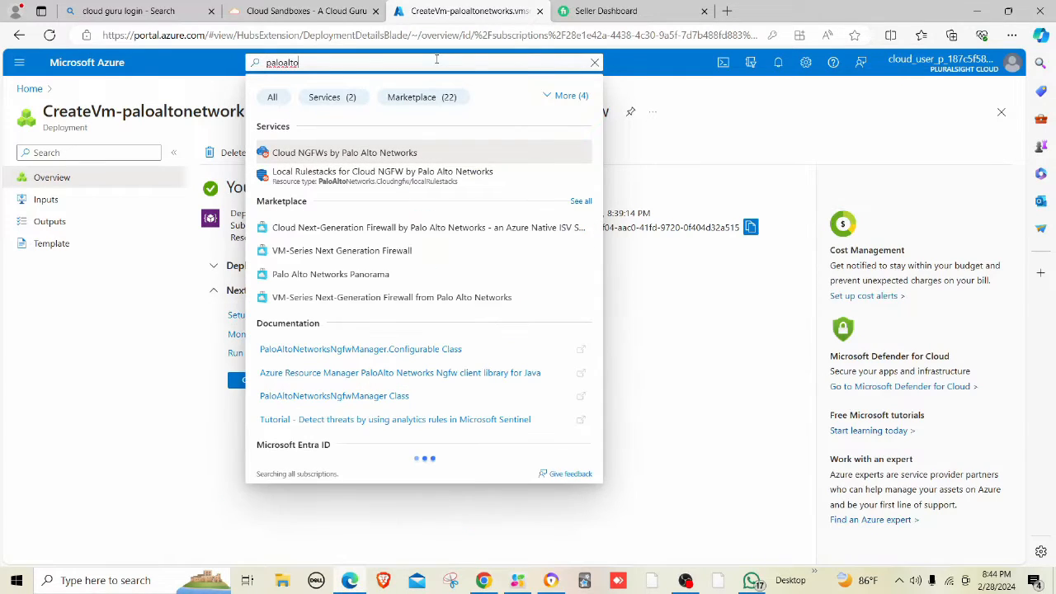
left_click(353, 252)
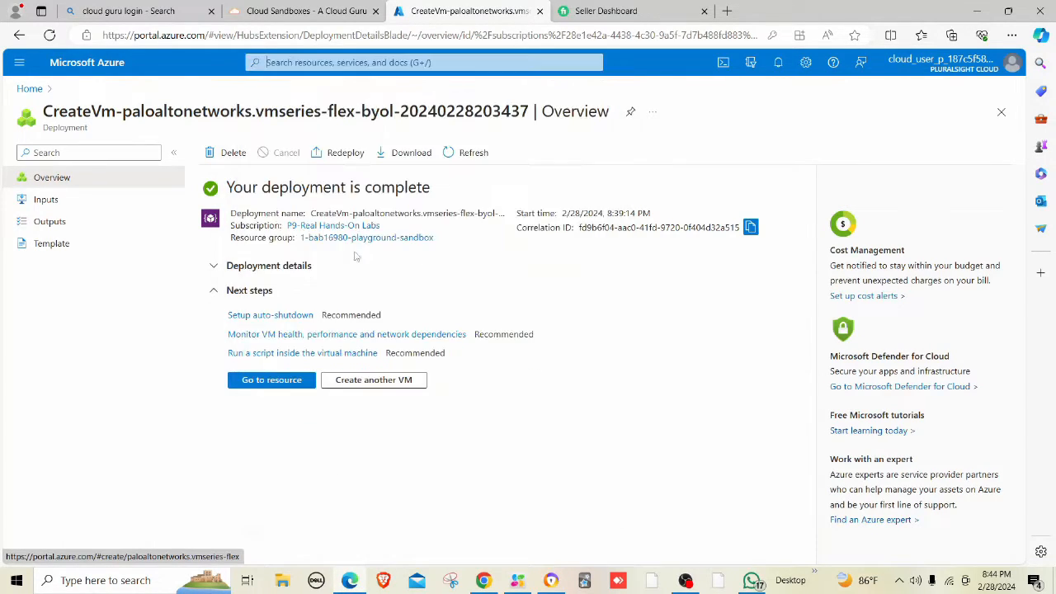
Start a VM-Series firewall VM named pa02 in the sandbox resource group.
left_click(295, 255)
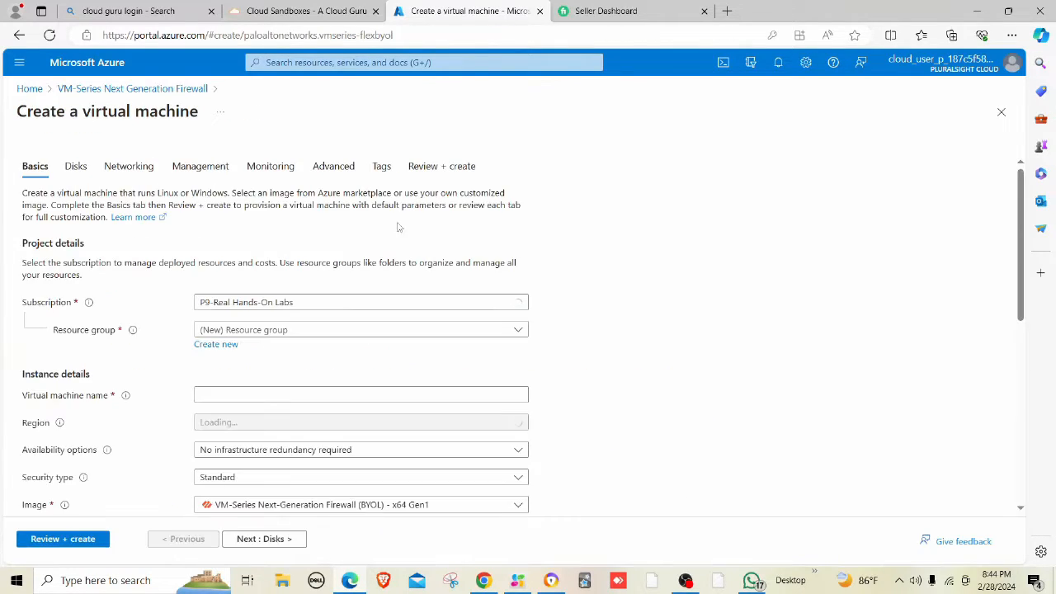
left_click(267, 335)
left_click(276, 375)
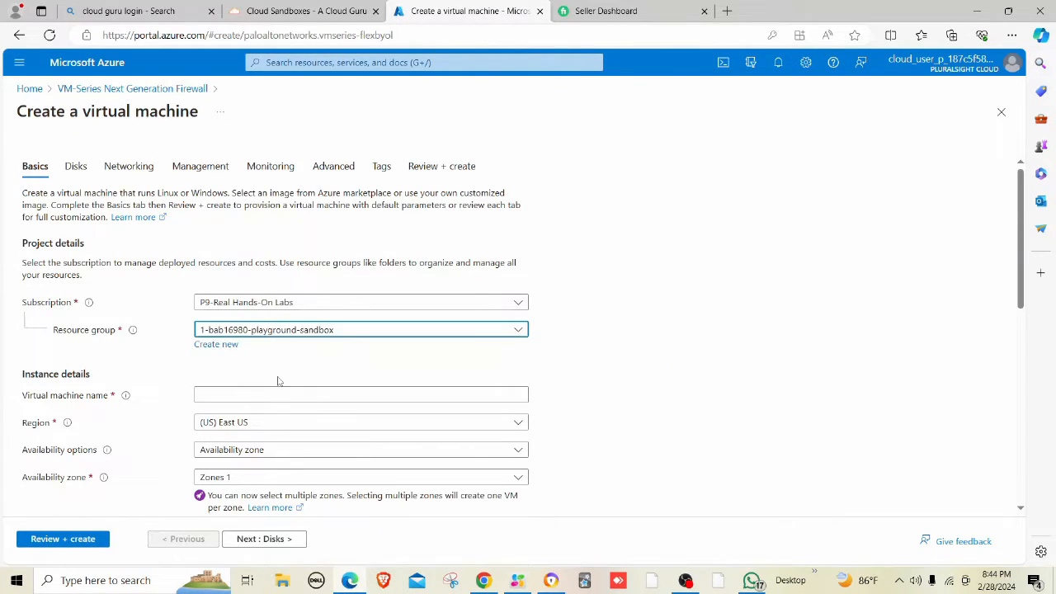
left_click(299, 396)
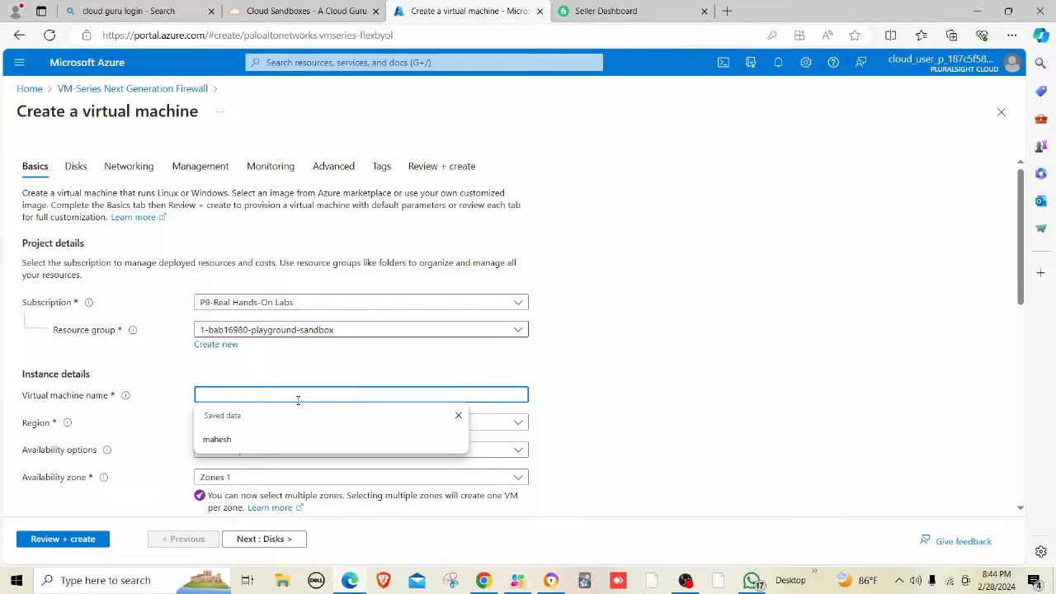
type("pa02")
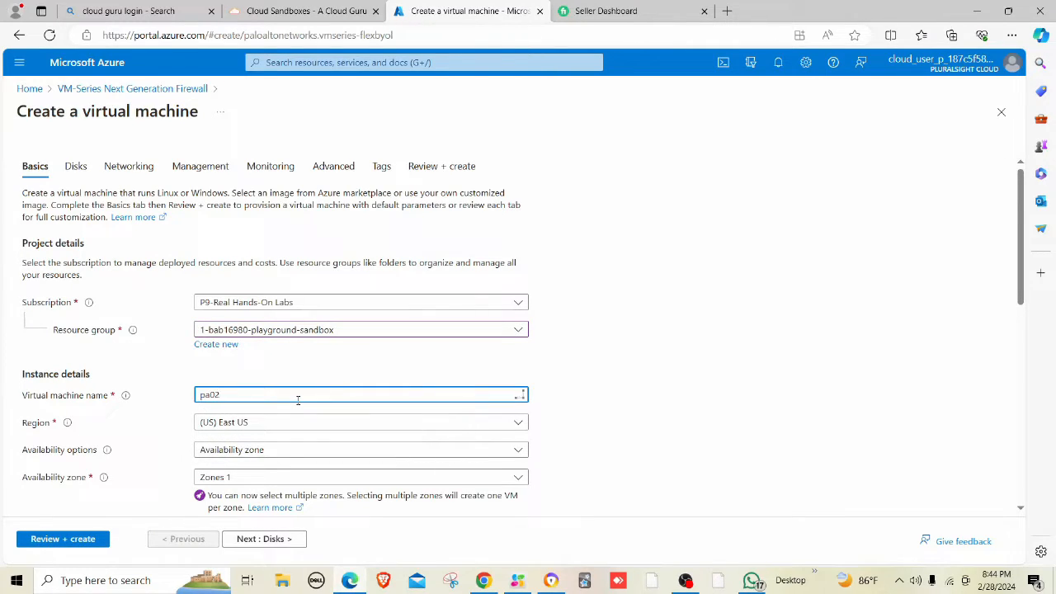
Set the VM's availability zone to Zone 2 only.
scroll(298, 401, "down", 2)
left_click(280, 341)
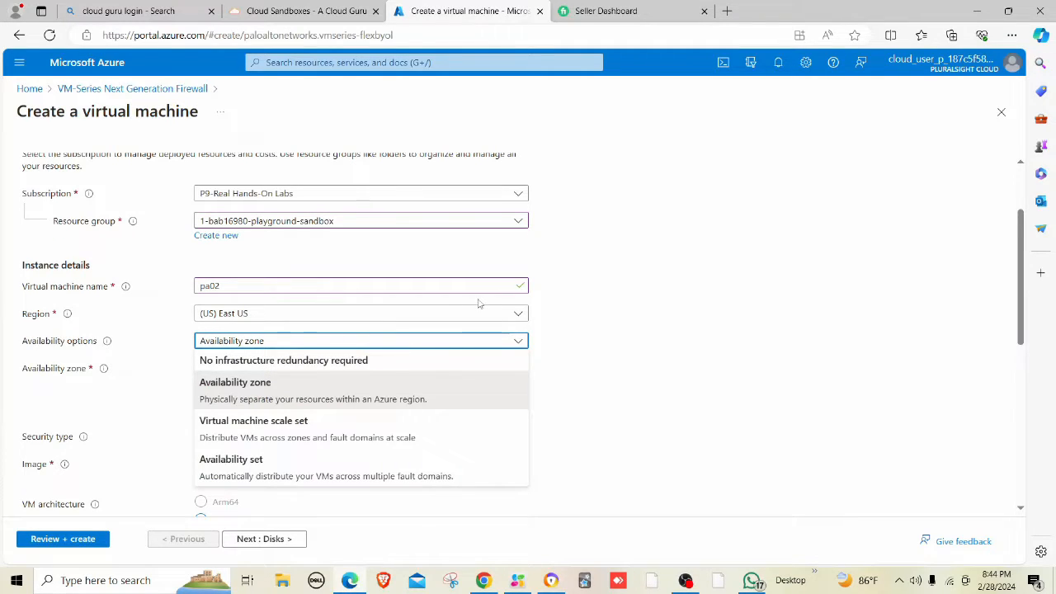
left_click(570, 308)
left_click(373, 375)
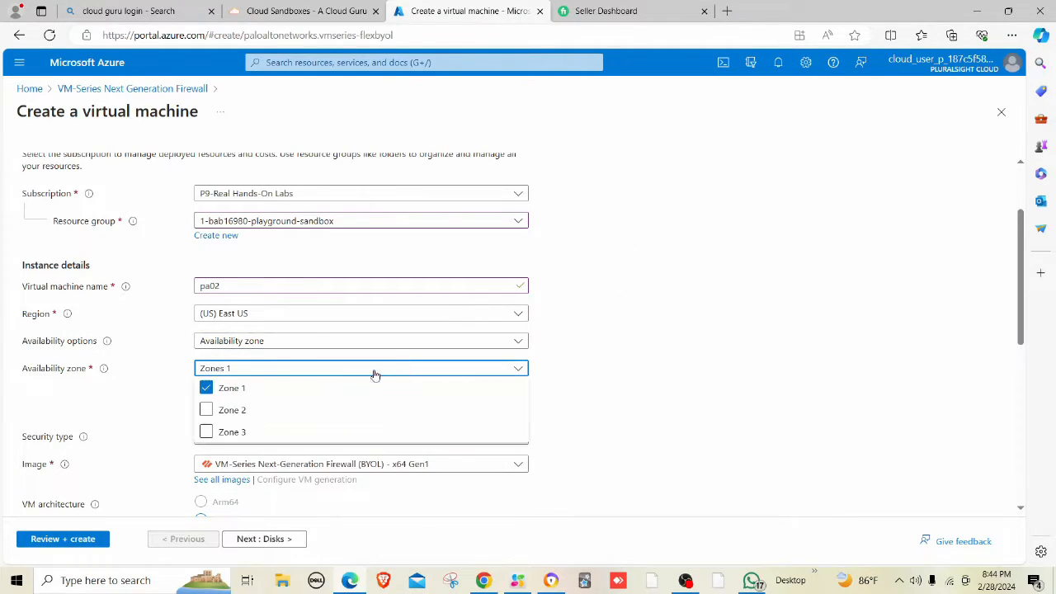
left_click(239, 416)
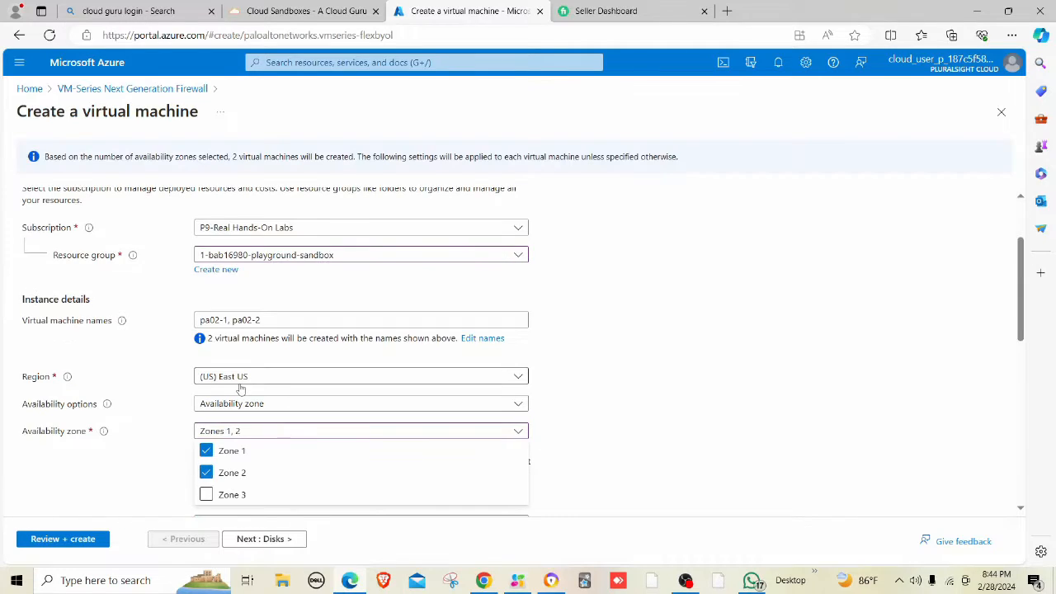
left_click(235, 452)
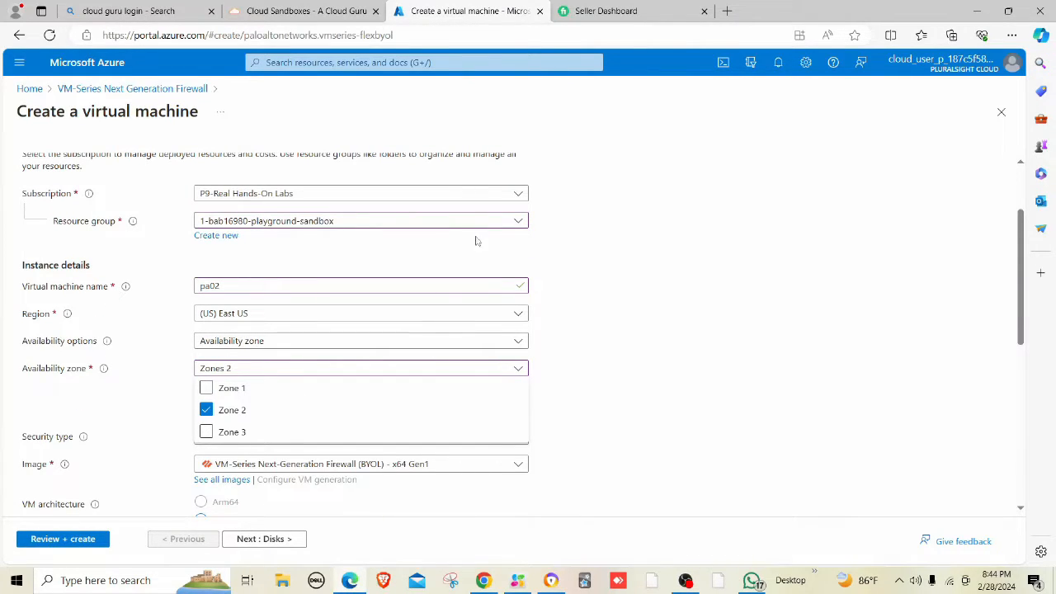
left_click(604, 372)
Use password authentication with an administrator username and password, then continue to Disks.
scroll(536, 377, "down", 2)
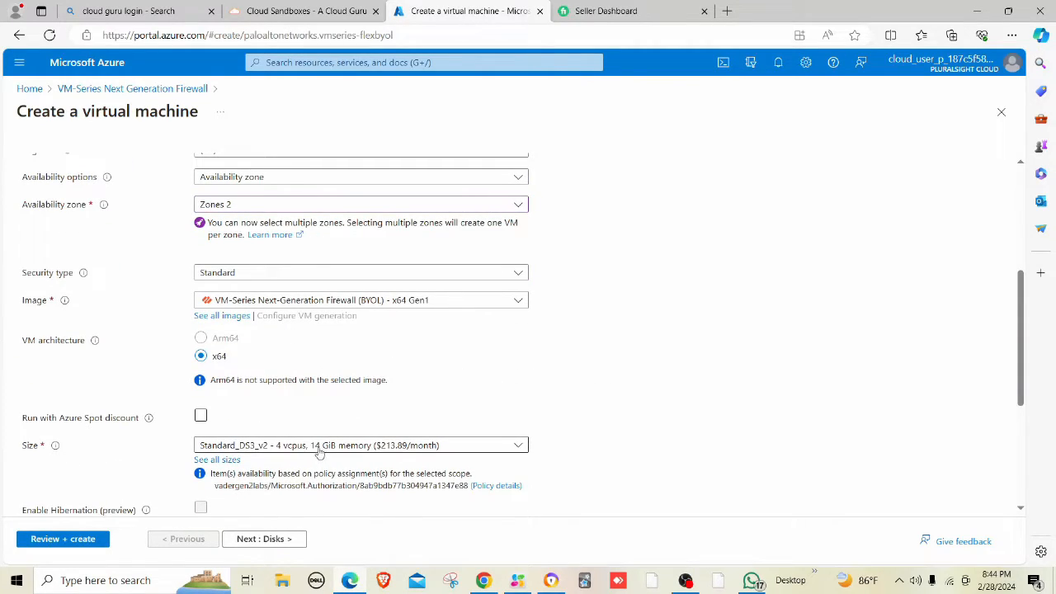
scroll(319, 452, "down", 1)
scroll(271, 481, "down", 3)
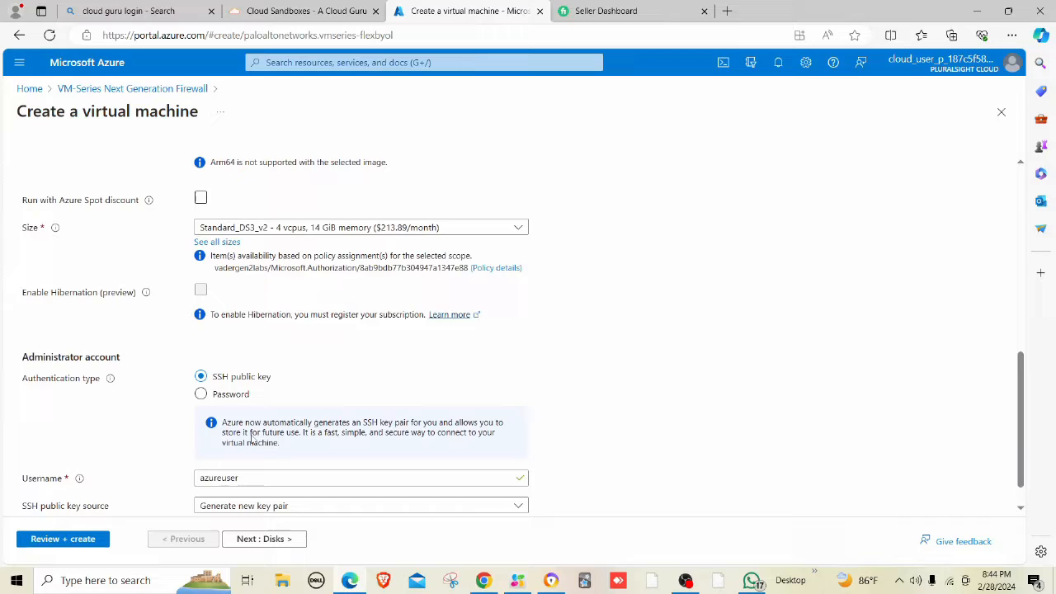
left_click(223, 396)
left_click(255, 439)
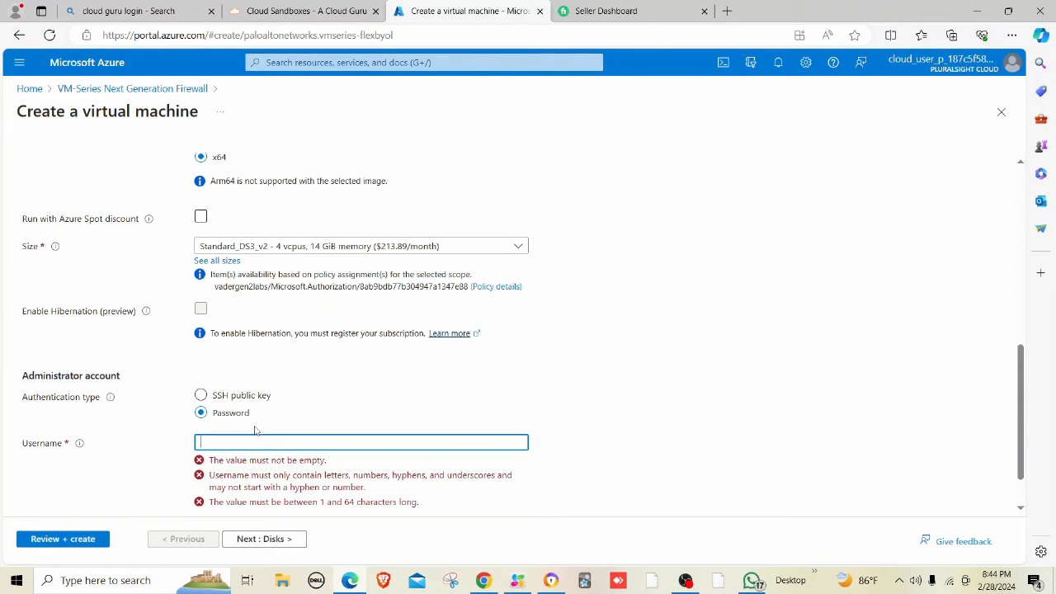
type("mahesh")
key("Tab")
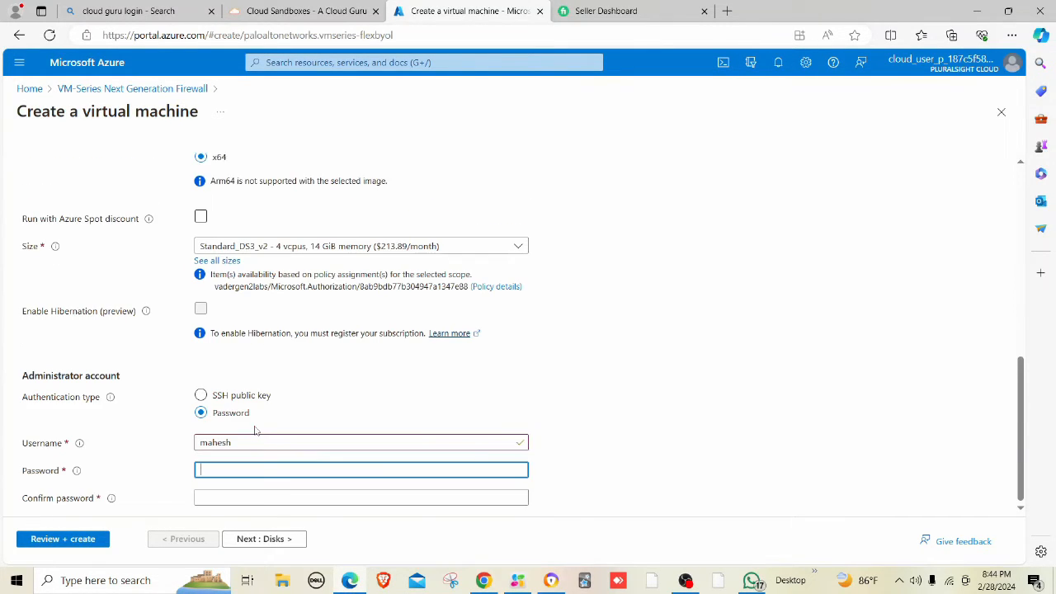
type("•••••••••••••")
left_click(218, 493)
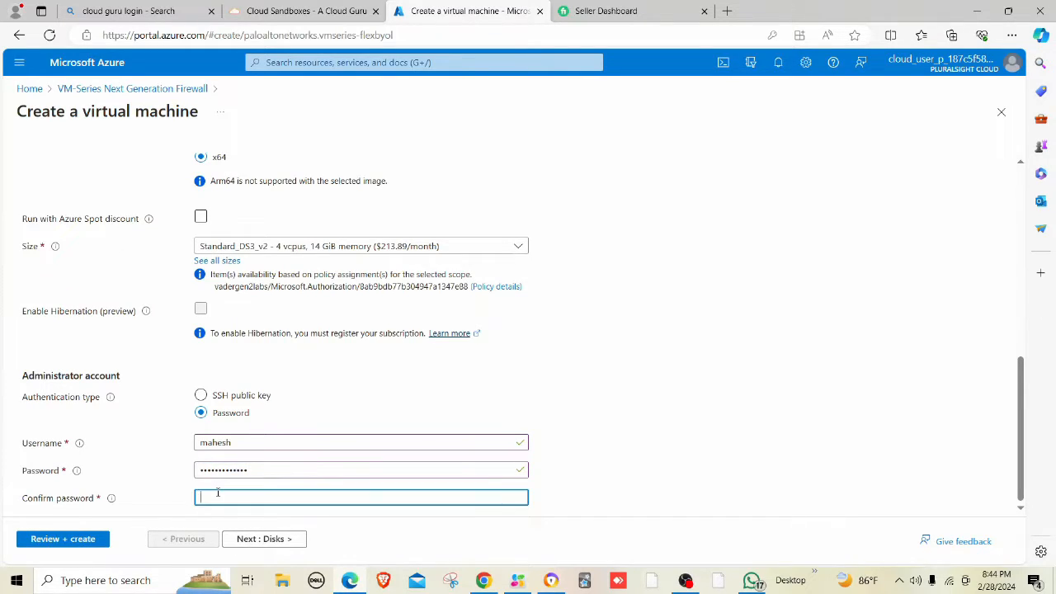
type("••••••••")
left_click(631, 330)
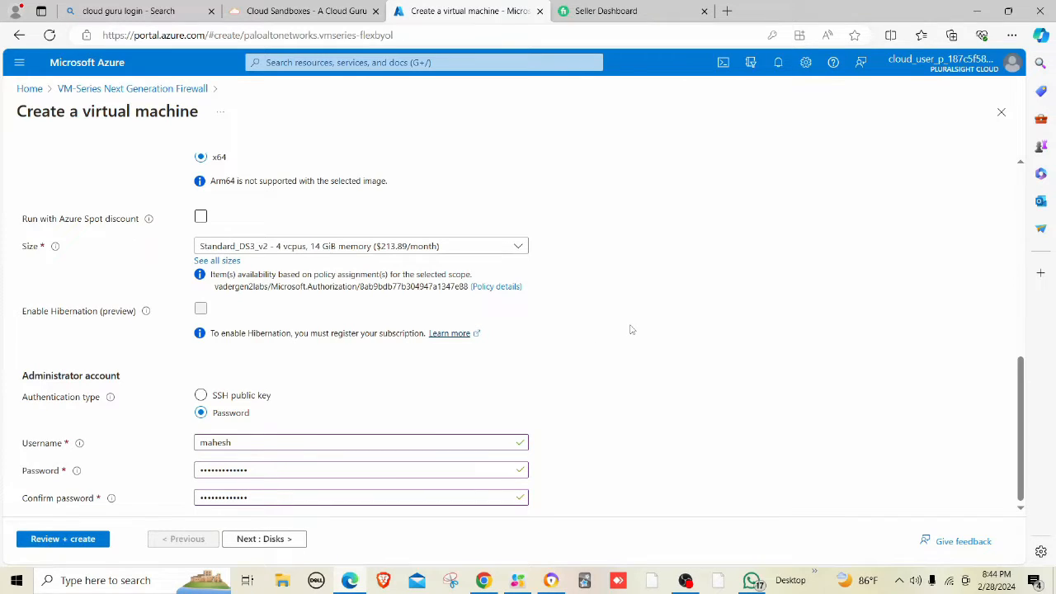
left_click(270, 546)
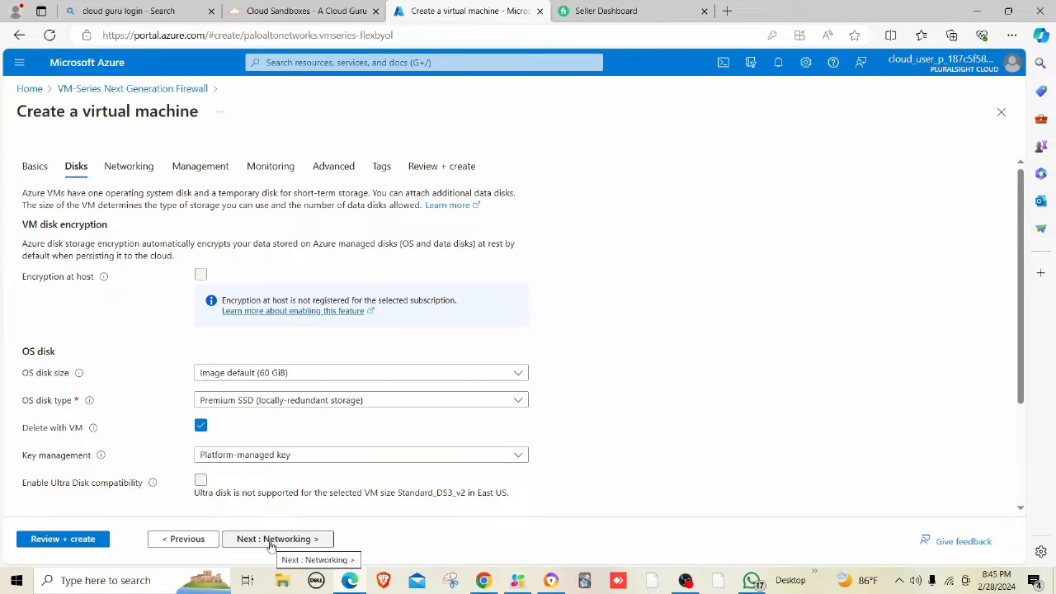
left_click(270, 546)
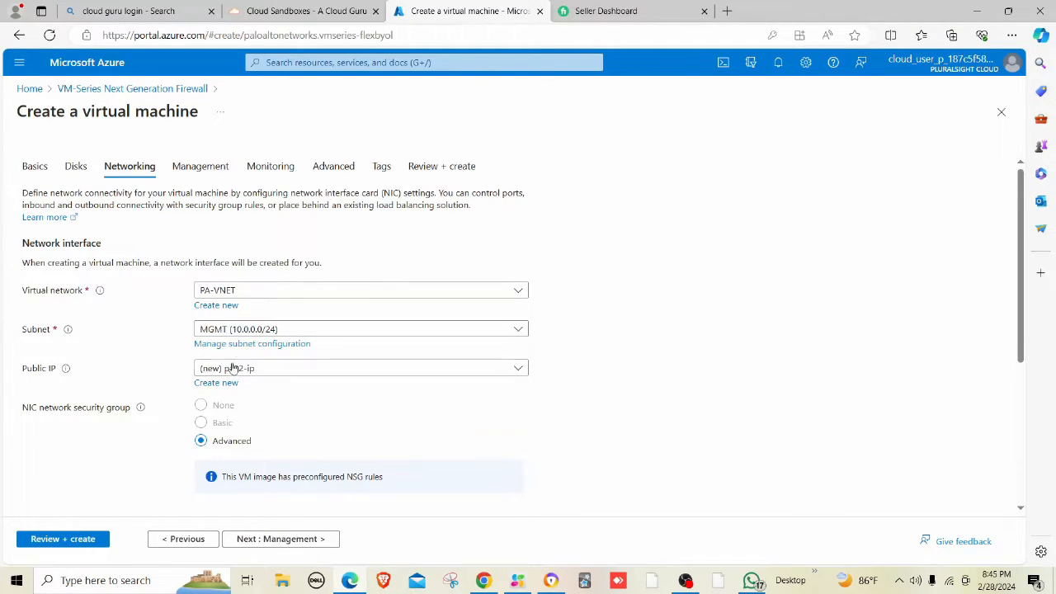
scroll(301, 495, "down", 2)
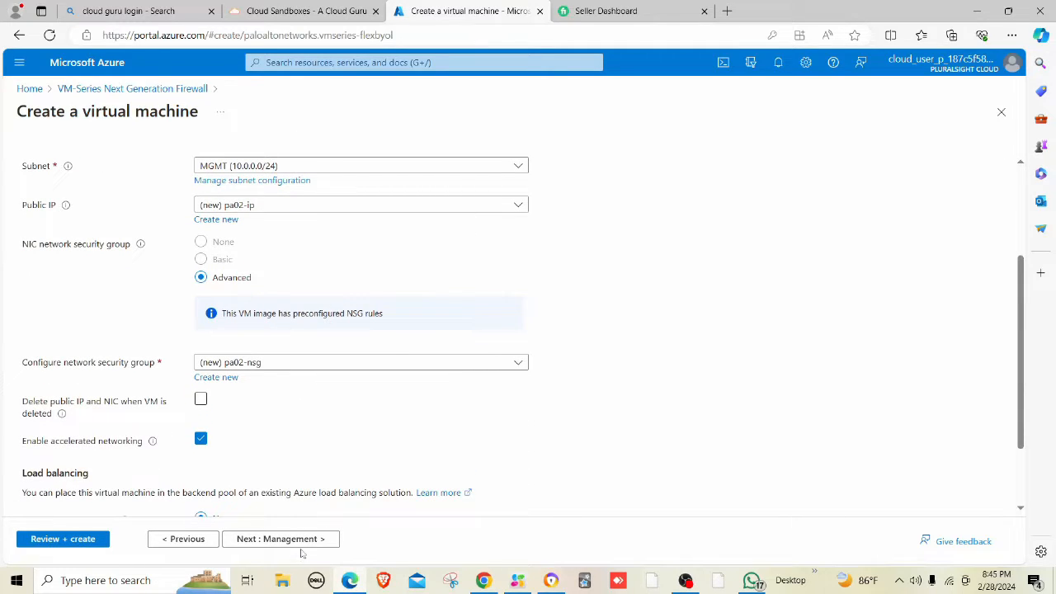
left_click(302, 542)
left_click(301, 540)
left_click(302, 540)
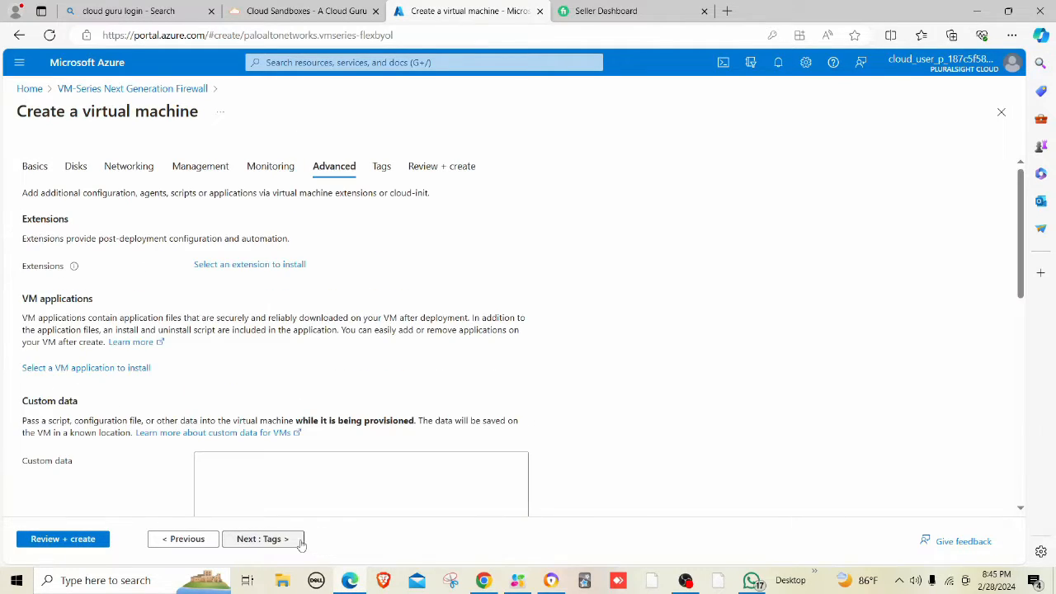
left_click(80, 540)
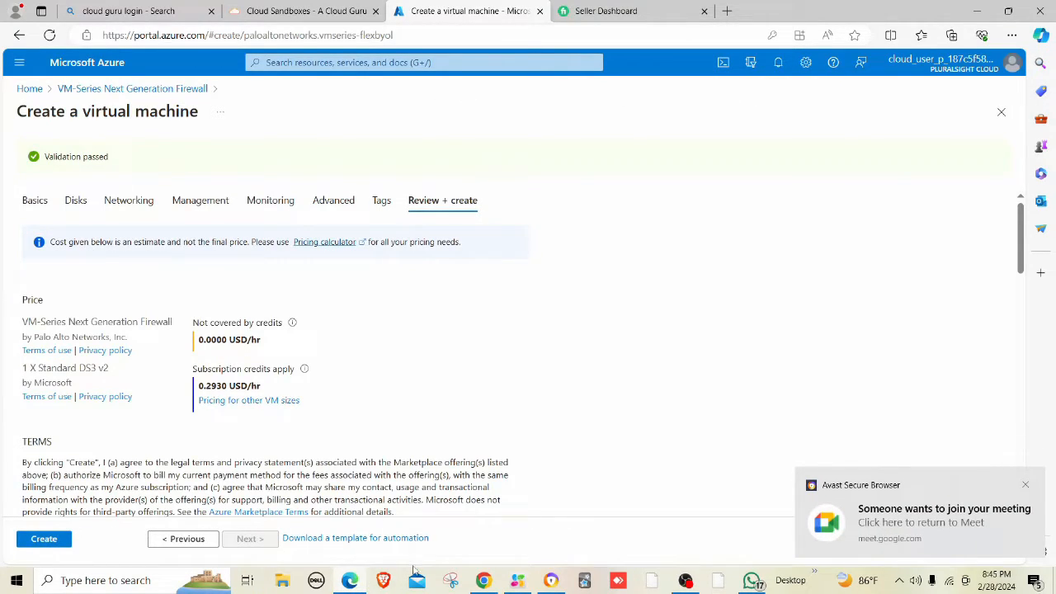
left_click(348, 583)
left_click(348, 583)
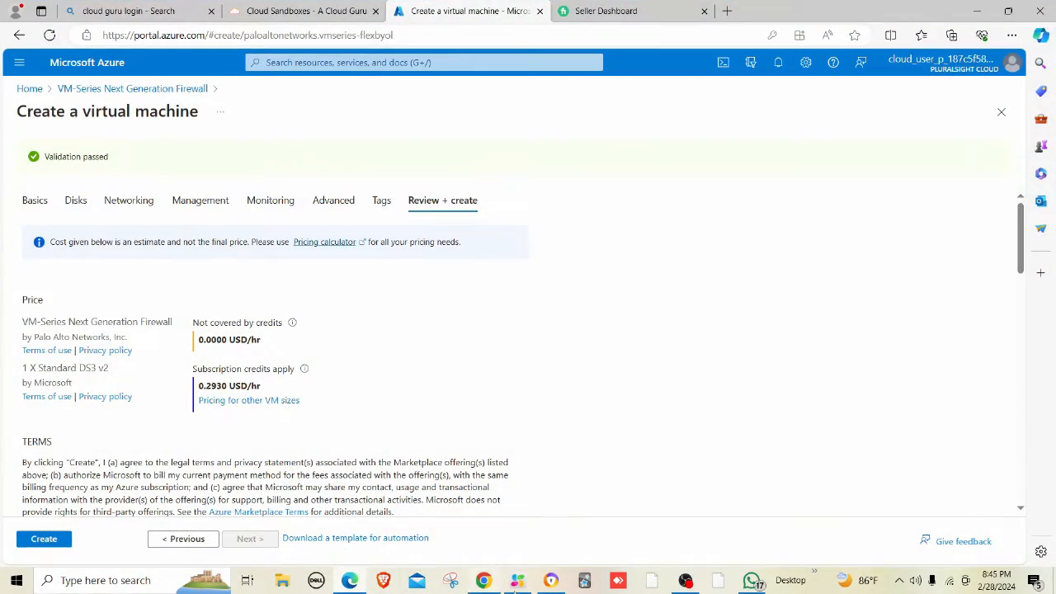
Admit the waiting participant to the Google Meet call and minimize Meet.
left_click(553, 581)
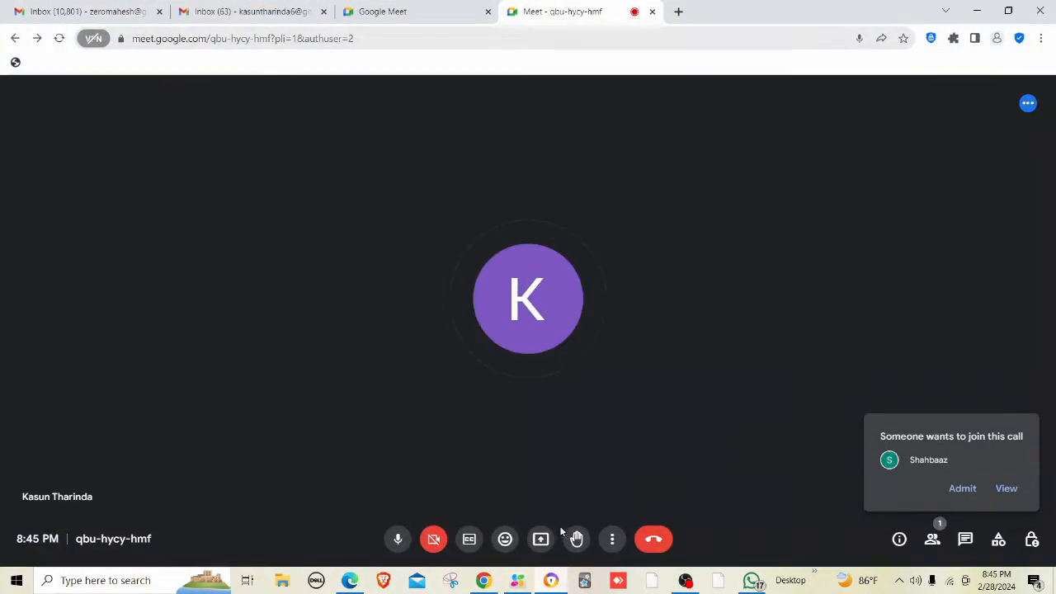
left_click(970, 493)
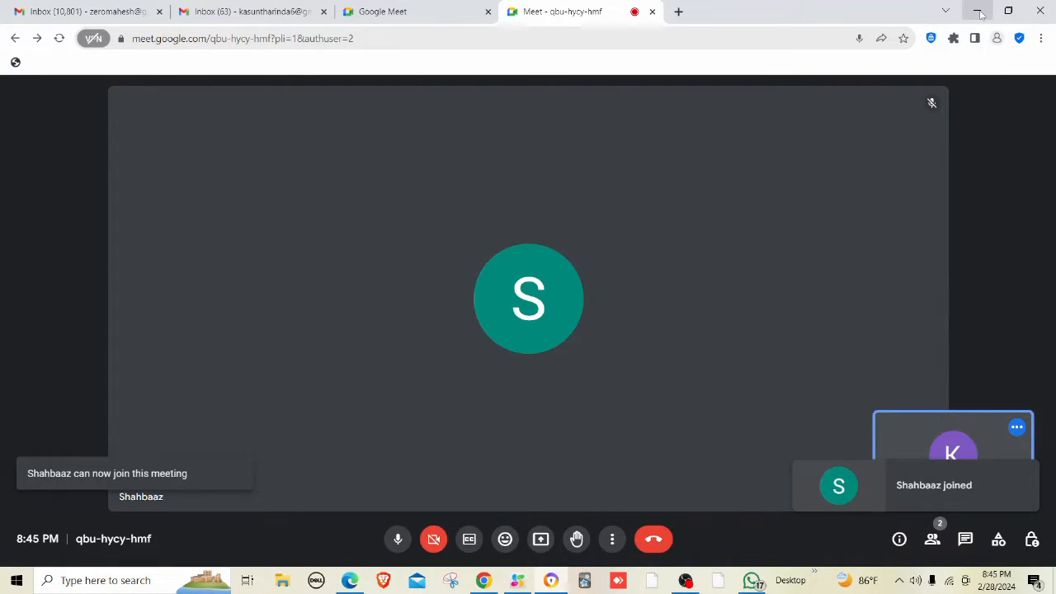
left_click(978, 12)
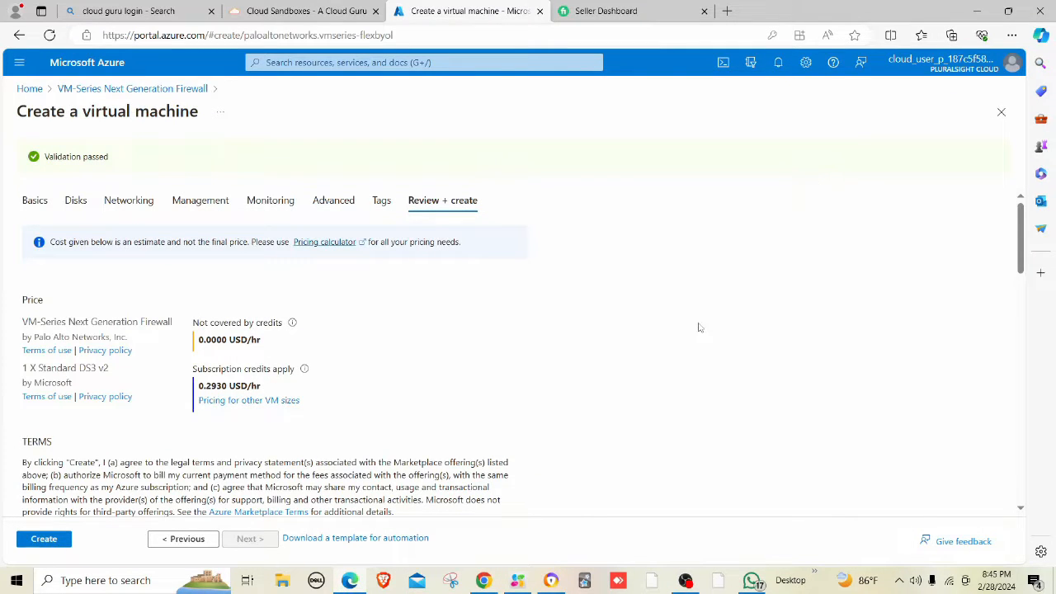
Raise the speaker volume to 100 and submit the pa02 firewall VM for creation.
left_click(914, 580)
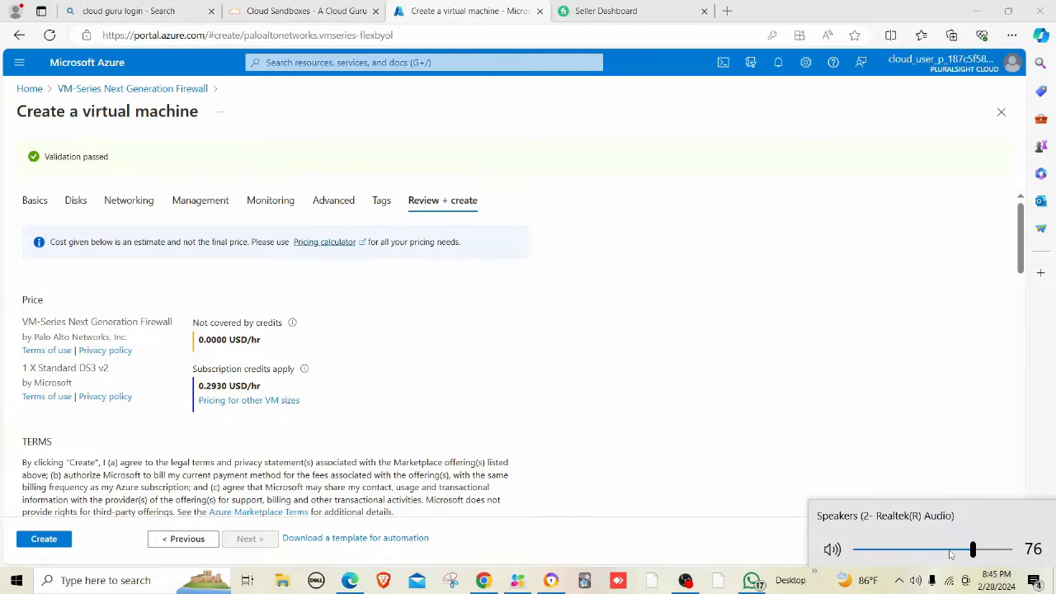
left_click_drag(973, 547, 1010, 547)
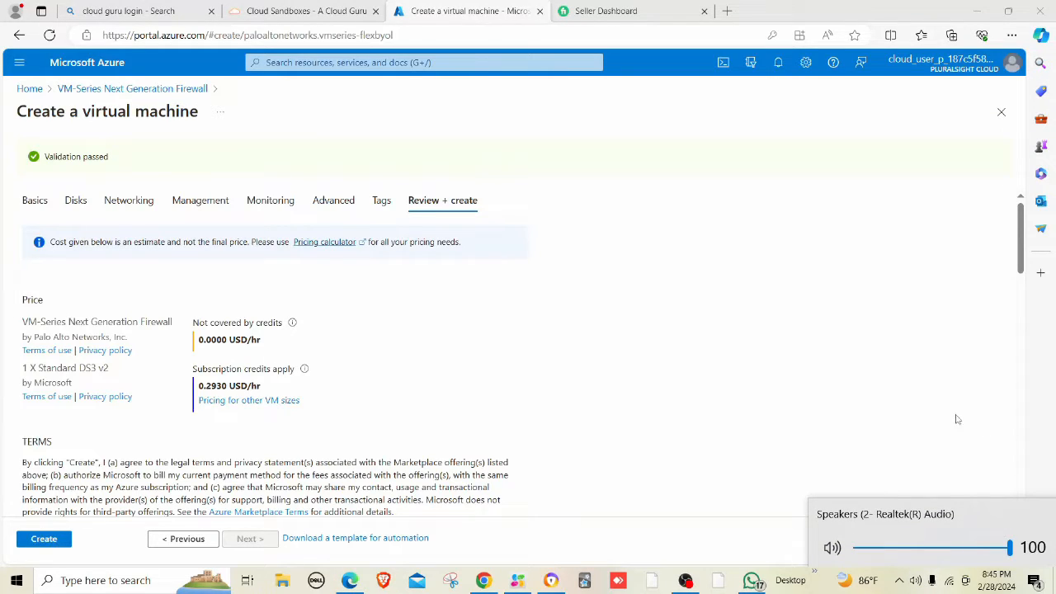
left_click(876, 387)
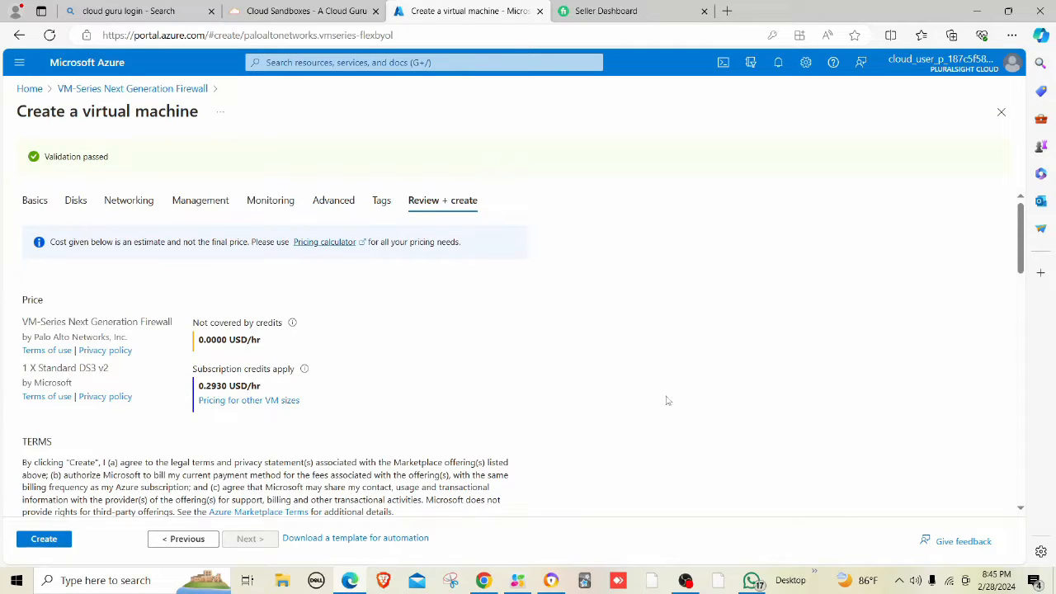
left_click(44, 538)
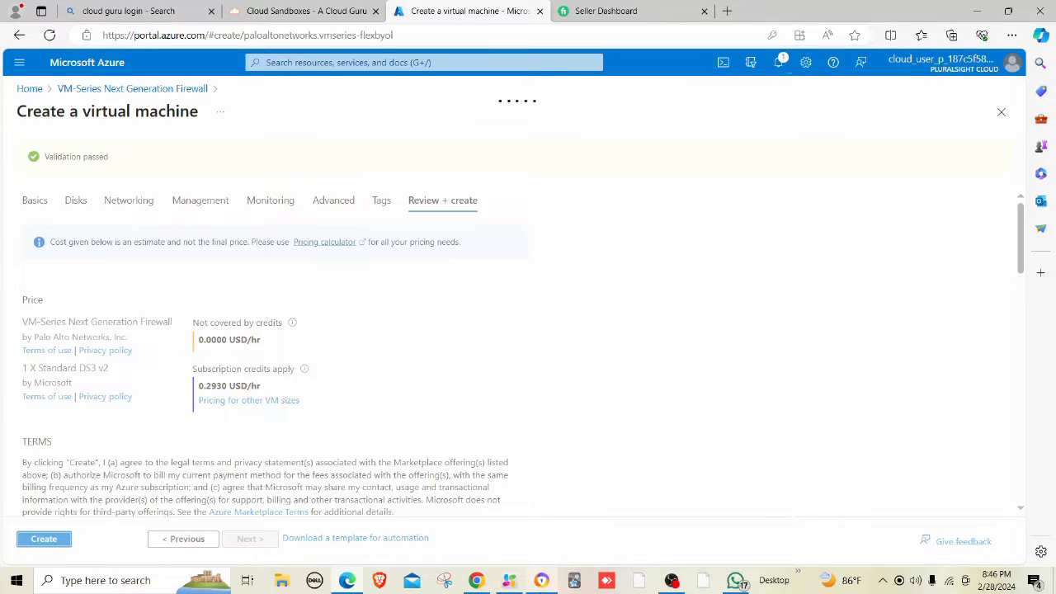
left_click(541, 580)
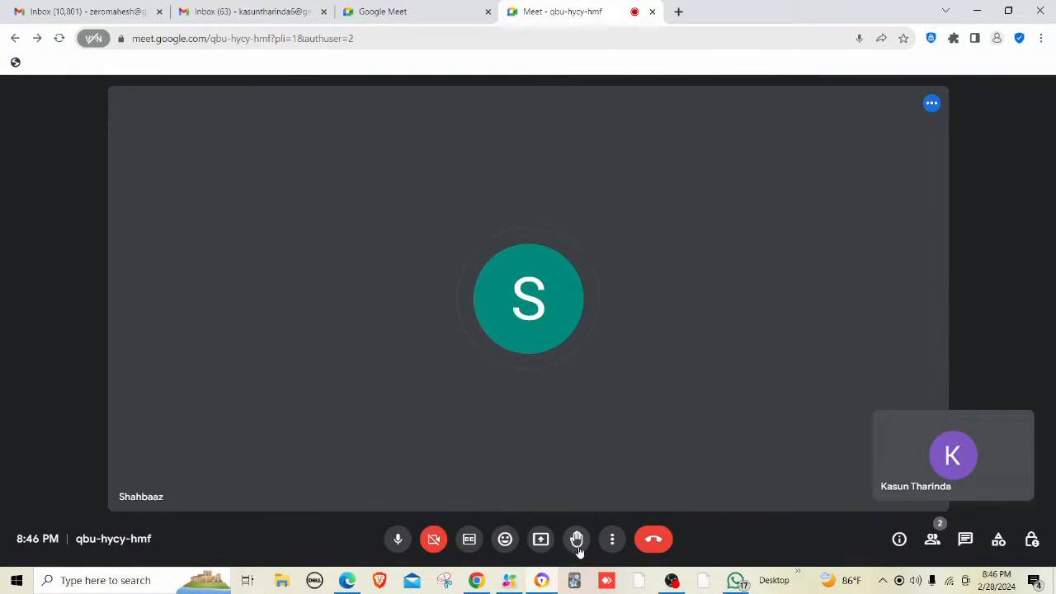
Present the entire screen in Google Meet, then return to the pa02 deployment page.
left_click(541, 542)
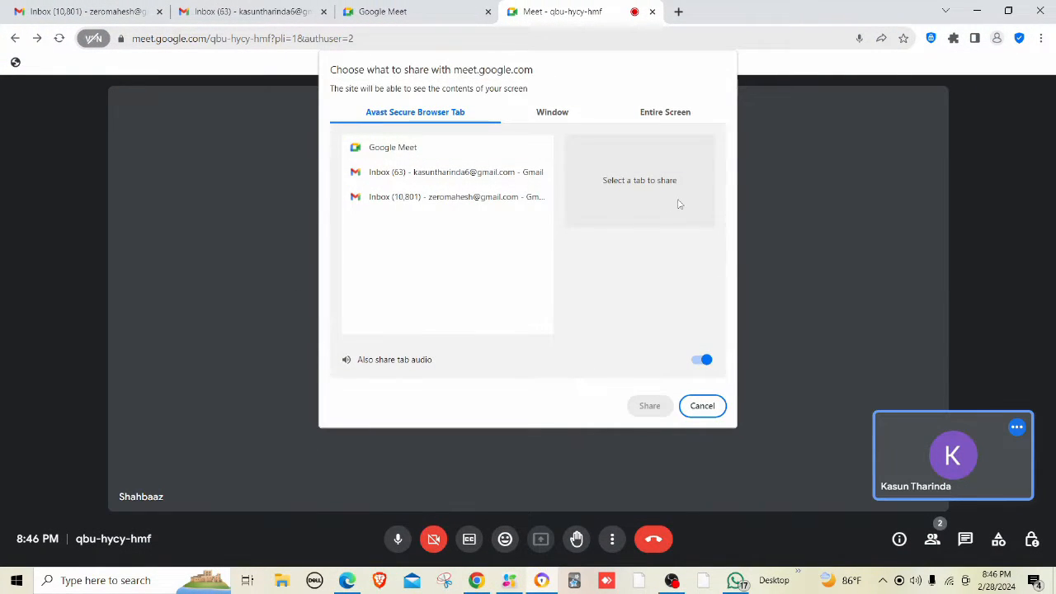
left_click(676, 113)
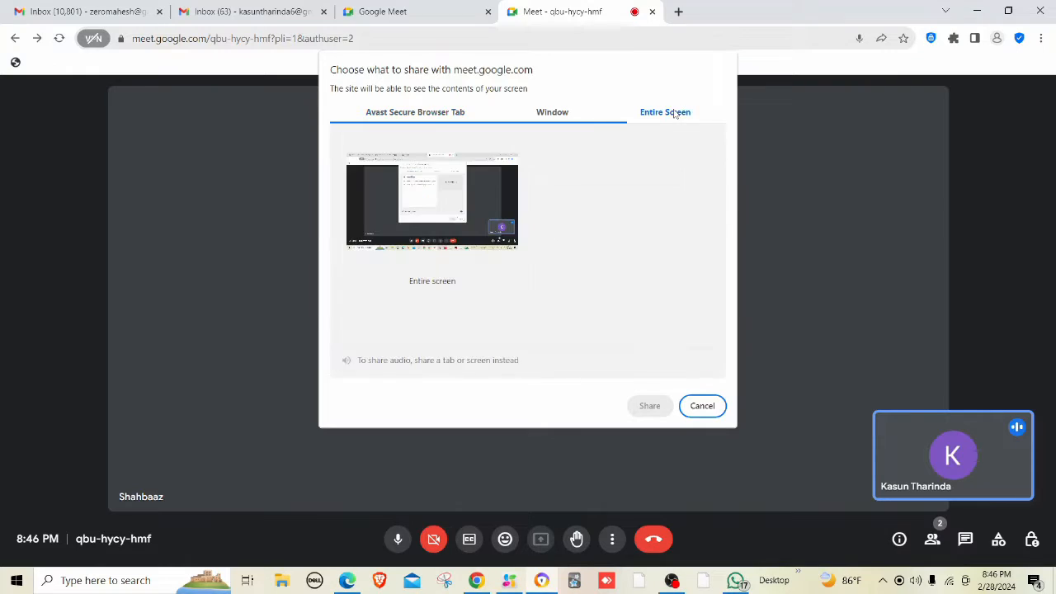
left_click(498, 196)
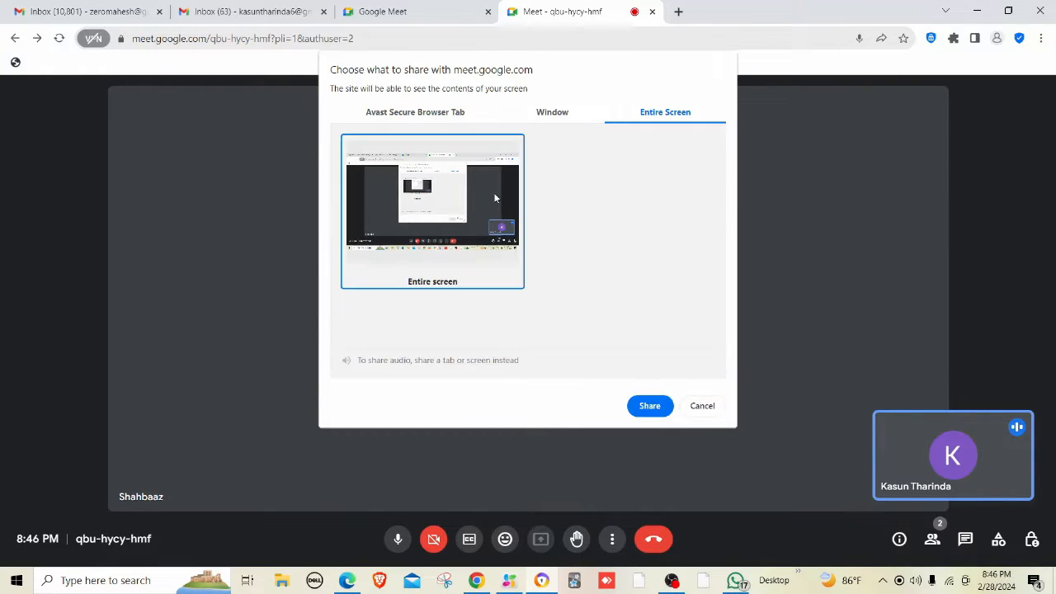
left_click(648, 406)
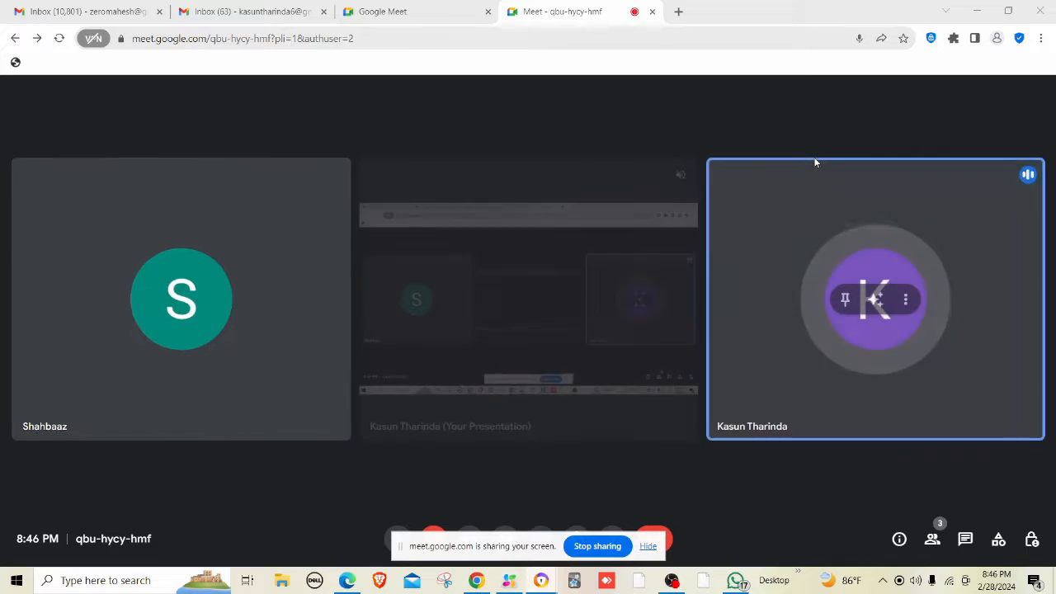
key("alt+Tab")
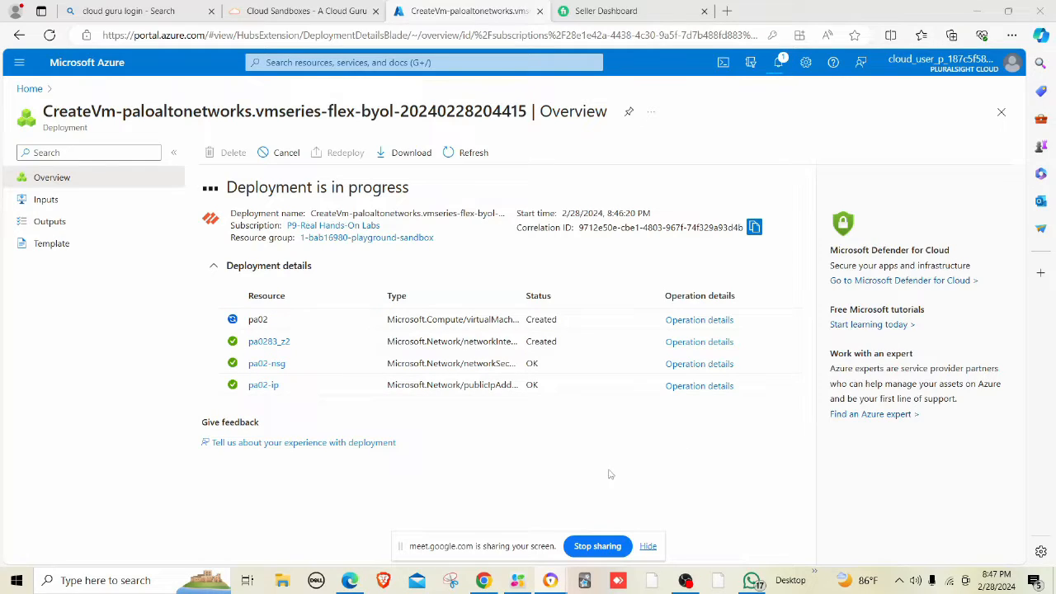
Hide the screen-sharing bar and launch OpenBoard from Windows search ('ope').
left_click(650, 549)
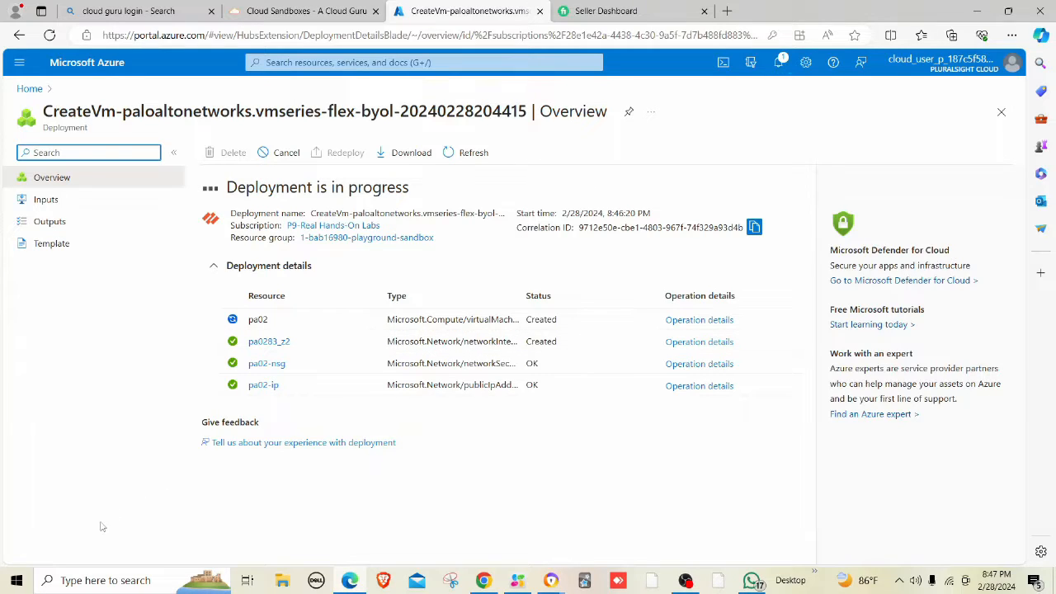
key("super")
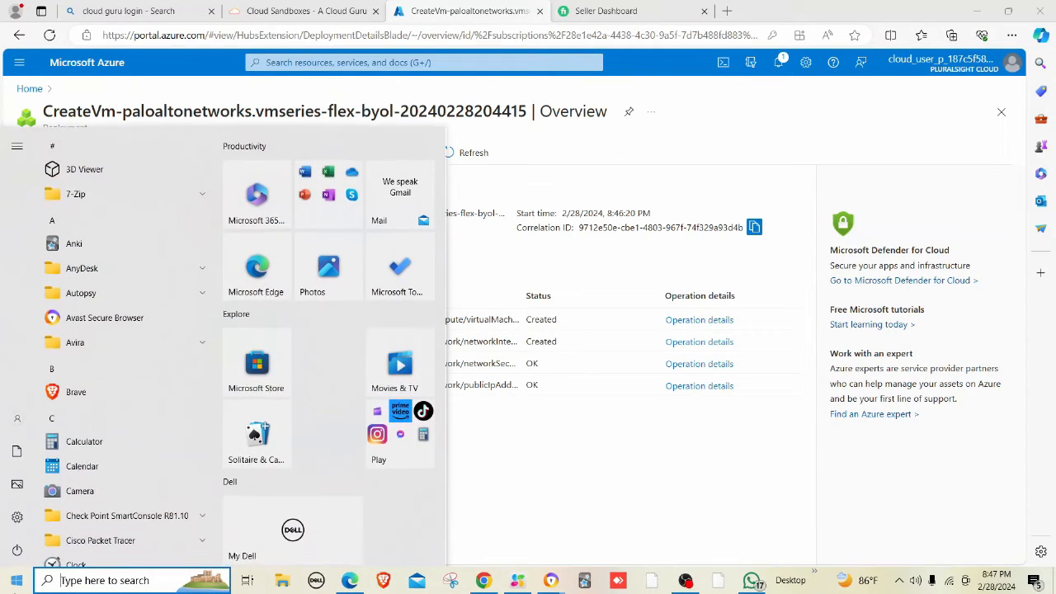
type("open")
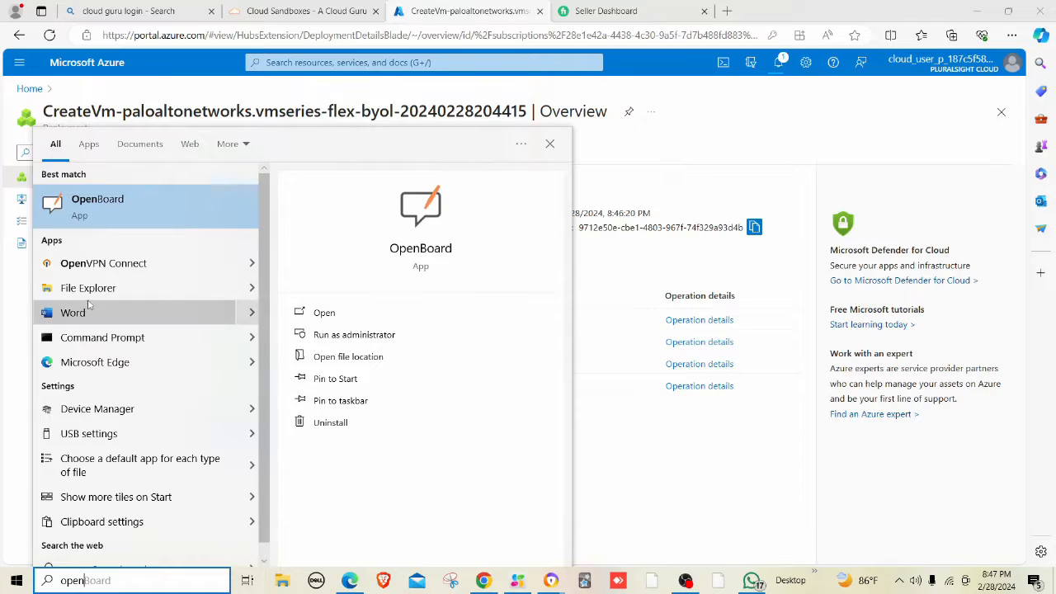
key("Escape")
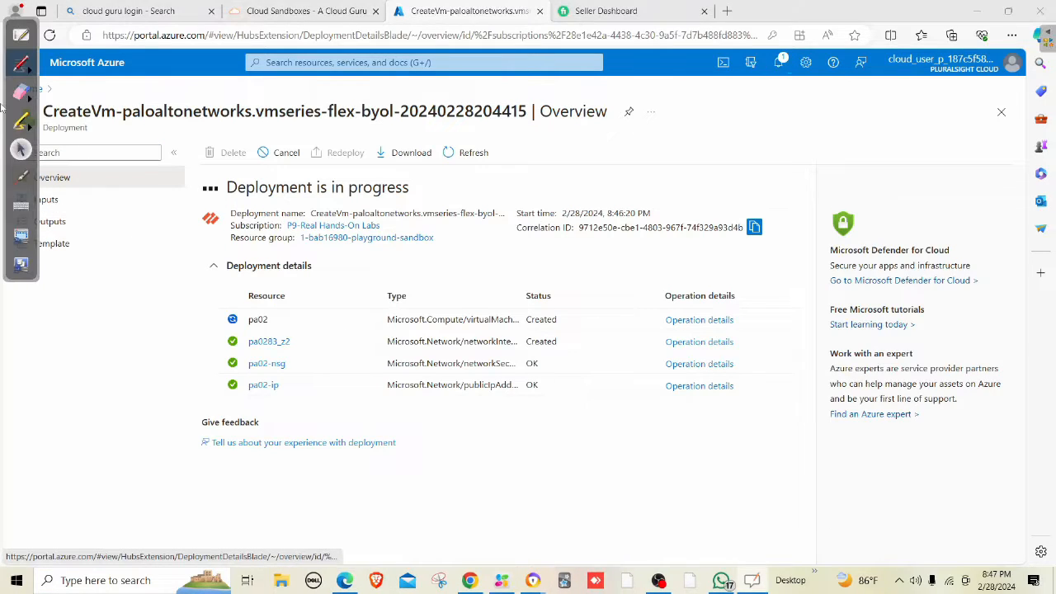
left_click(27, 71)
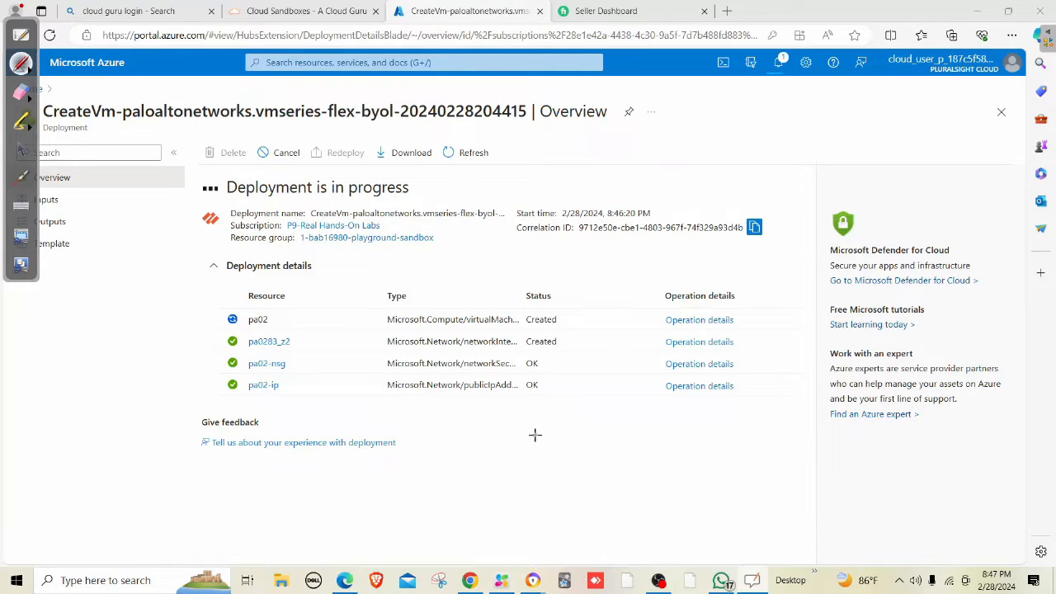
mouse_move(528, 433)
left_mouse_down()
mouse_move(579, 424)
mouse_move(536, 481)
mouse_move(594, 468)
left_mouse_up()
left_click(585, 424)
left_click_drag(585, 424, 592, 470)
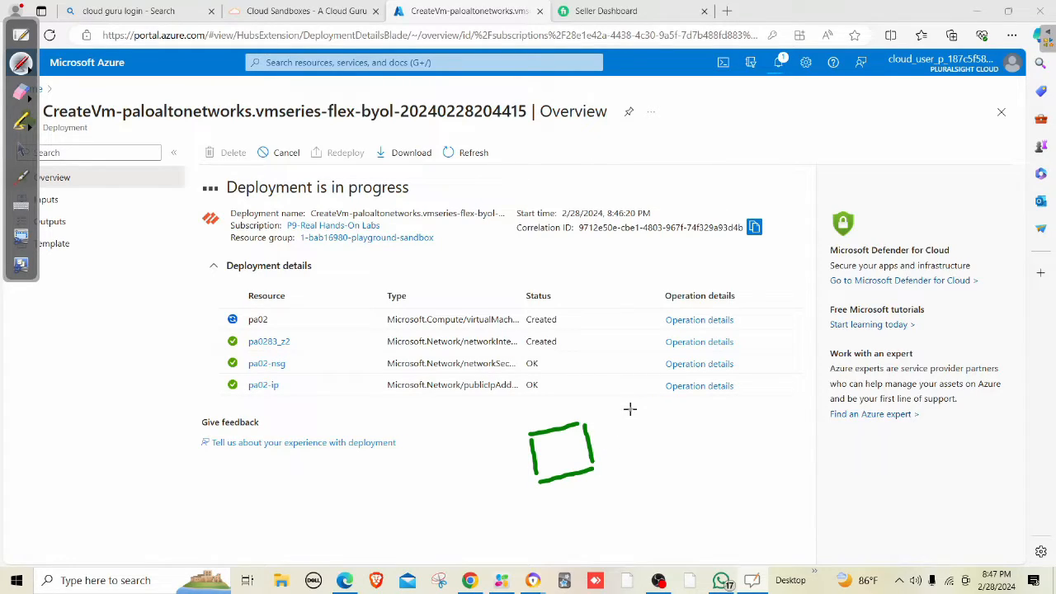
mouse_move(627, 410)
left_mouse_down()
mouse_move(676, 402)
mouse_move(637, 446)
mouse_move(666, 462)
mouse_move(702, 443)
left_mouse_up()
mouse_move(678, 399)
left_mouse_down()
mouse_move(702, 435)
mouse_move(691, 452)
left_mouse_up()
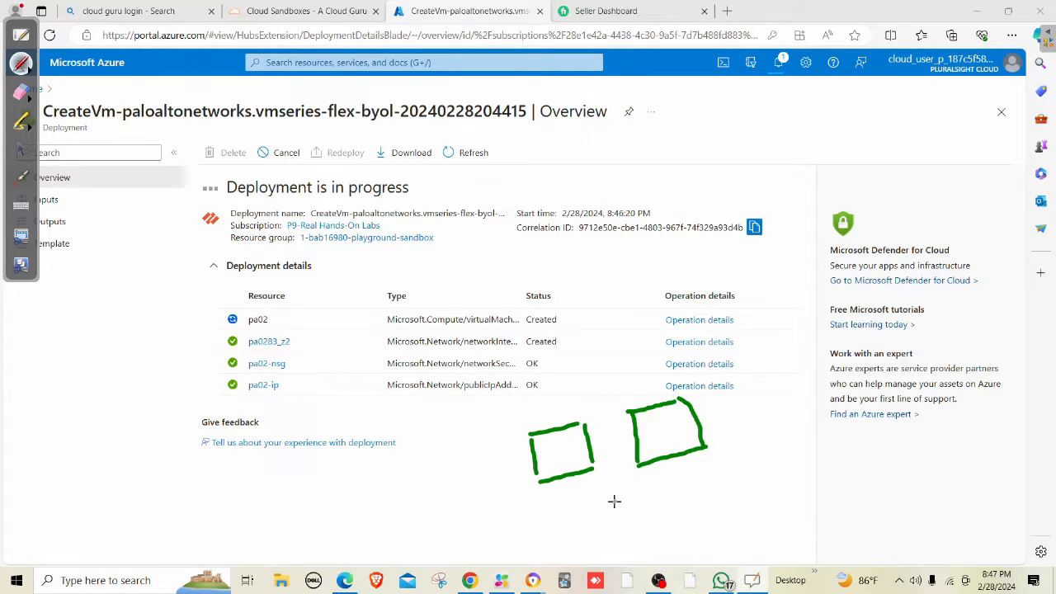
mouse_move(612, 495)
left_mouse_down()
mouse_move(632, 503)
mouse_move(603, 509)
mouse_move(620, 520)
mouse_move(632, 505)
left_mouse_up()
mouse_move(585, 541)
left_mouse_down()
mouse_move(564, 548)
mouse_move(567, 564)
mouse_move(594, 554)
mouse_move(586, 541)
left_mouse_up()
mouse_move(673, 514)
left_mouse_down()
mouse_move(688, 508)
mouse_move(673, 531)
mouse_move(706, 521)
left_mouse_up()
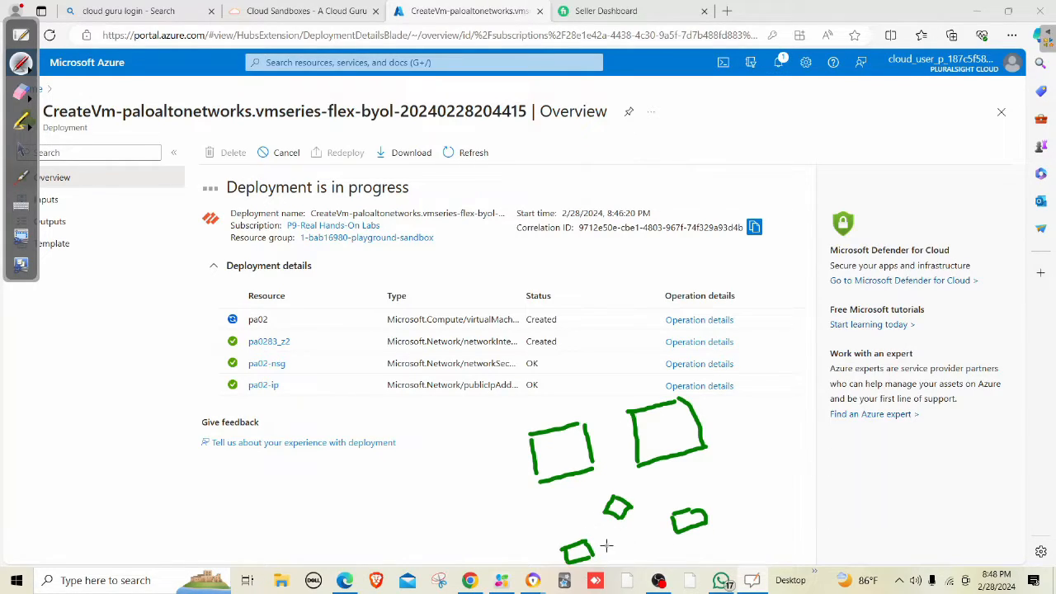
mouse_move(603, 545)
left_mouse_down()
mouse_move(665, 524)
mouse_move(611, 553)
left_mouse_up()
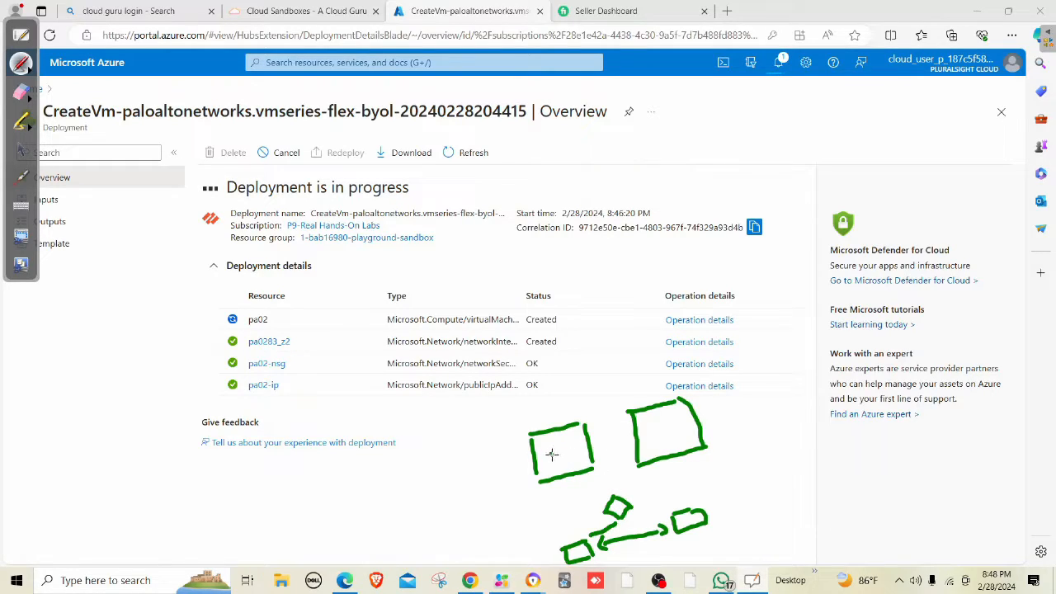
left_click_drag(551, 450, 569, 438)
left_click_drag(657, 429, 673, 422)
left_click_drag(553, 526, 572, 505)
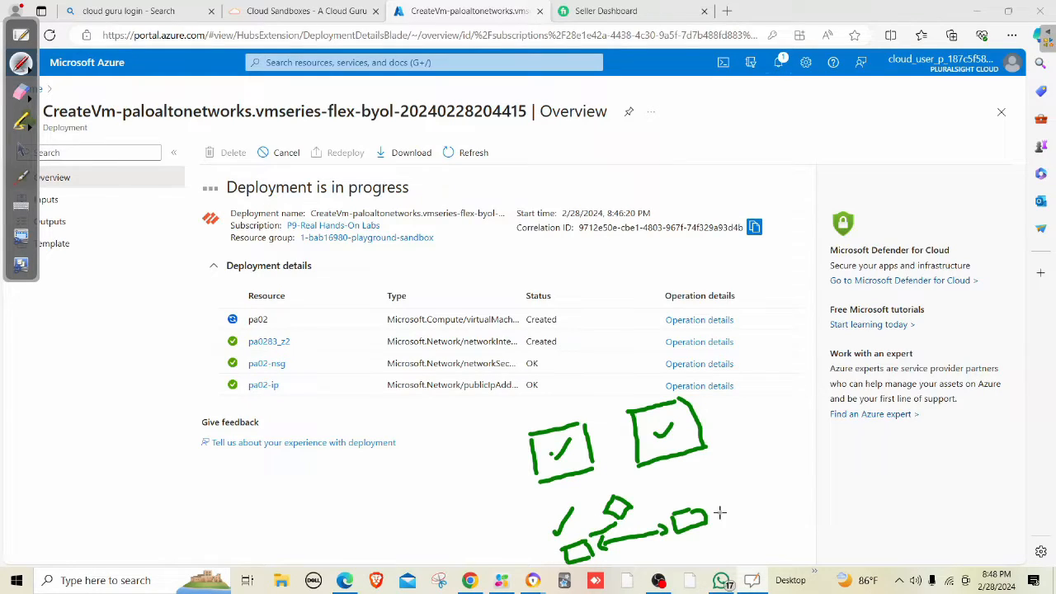
left_click_drag(688, 497, 713, 467)
left_click(24, 94)
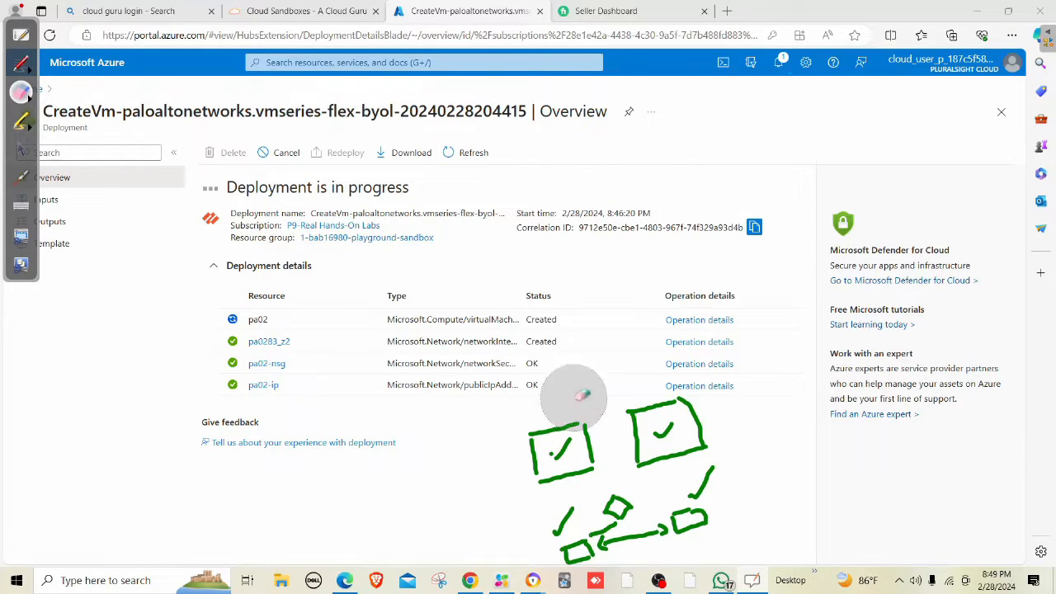
mouse_move(744, 505)
left_mouse_down()
mouse_move(559, 536)
mouse_move(742, 467)
mouse_move(610, 407)
mouse_move(521, 412)
left_mouse_up()
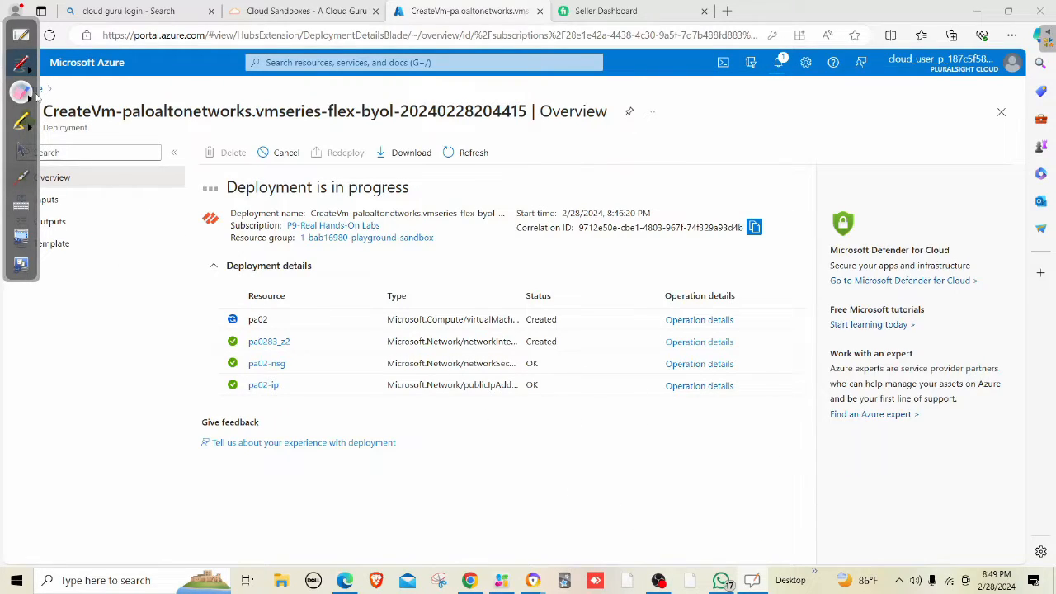
left_click(23, 150)
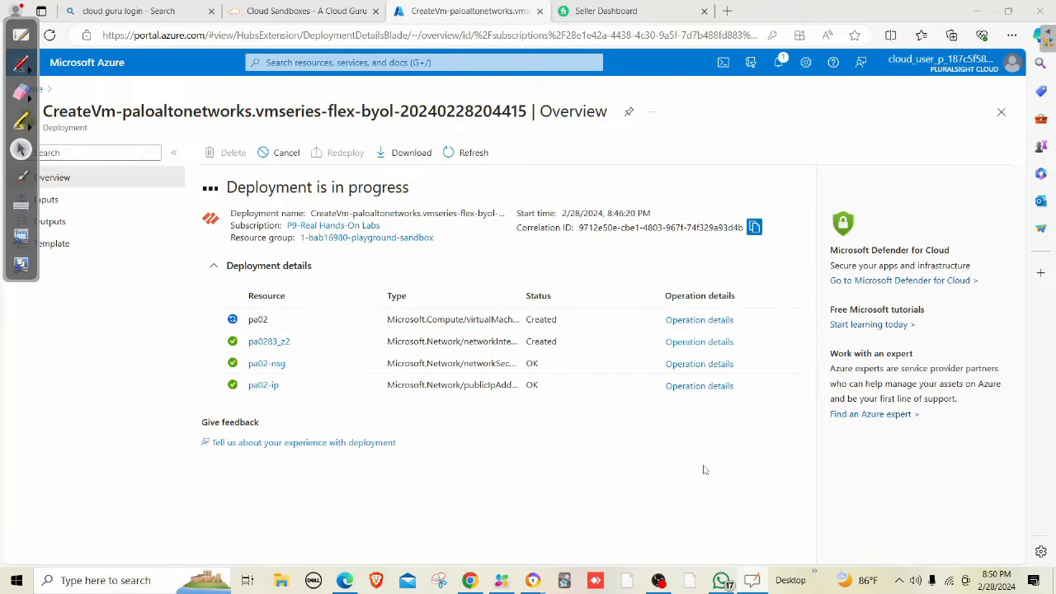
Open the pa02 virtual machine from Recent resources, then search the portal for 'virutal'.
left_click(380, 63)
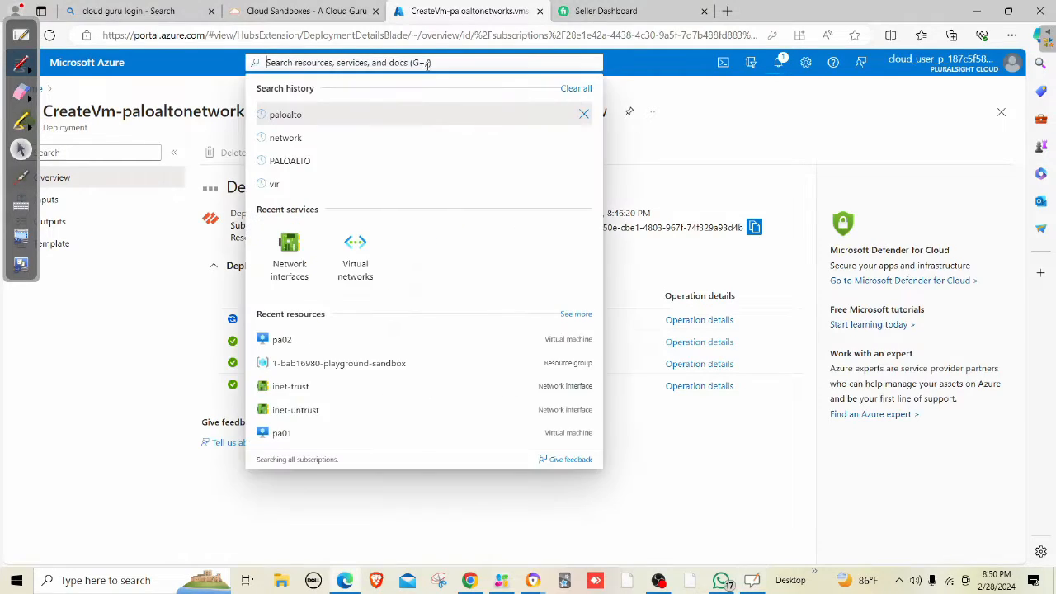
left_click(281, 339)
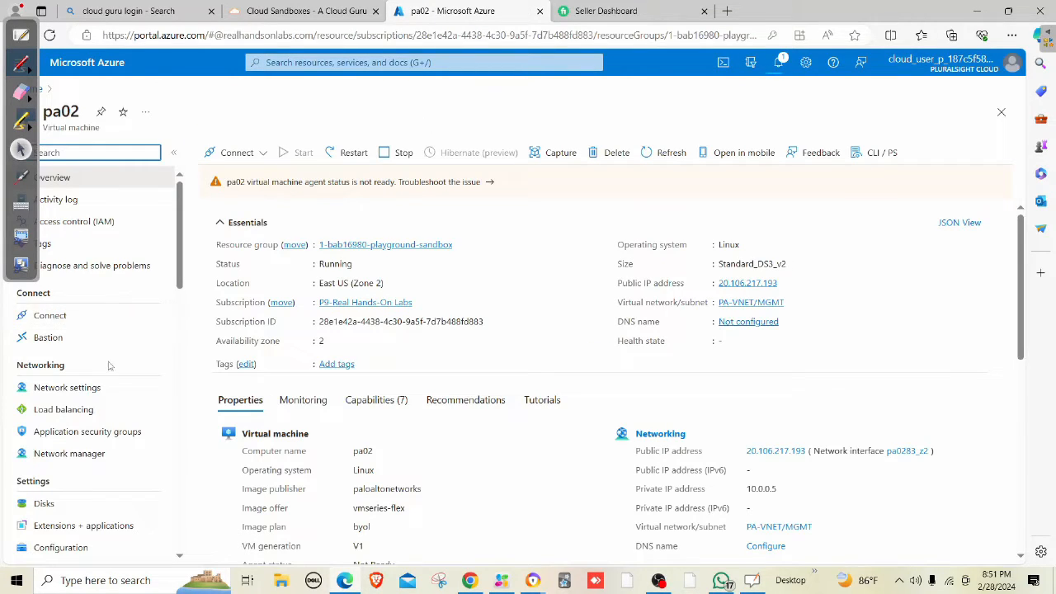
left_click(272, 63)
type("virutal")
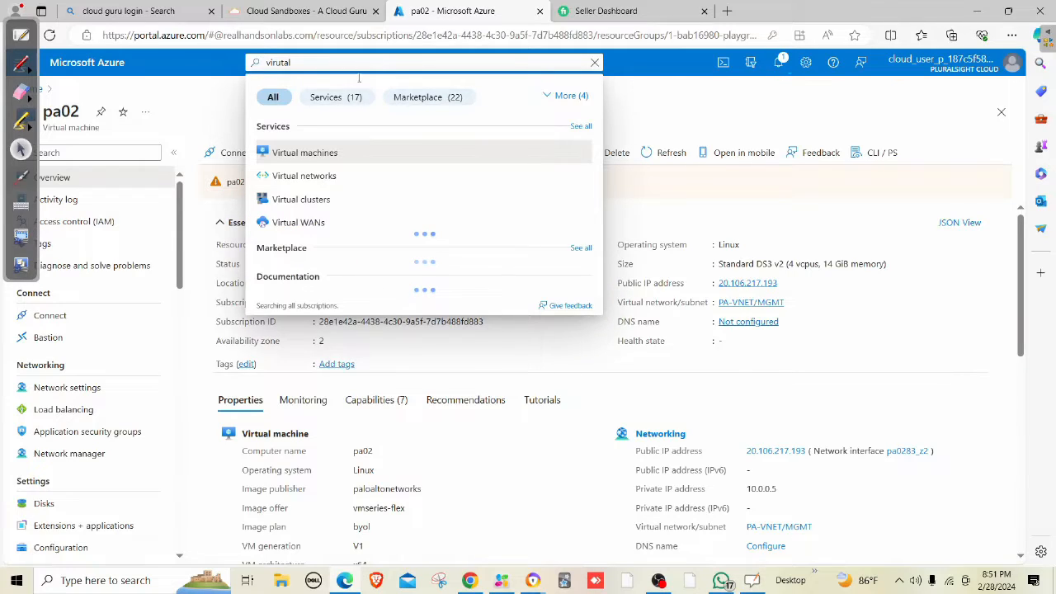
Open the Virtual machines list, close the browser profile panel and move the annotation toolbar aside.
left_click(328, 156)
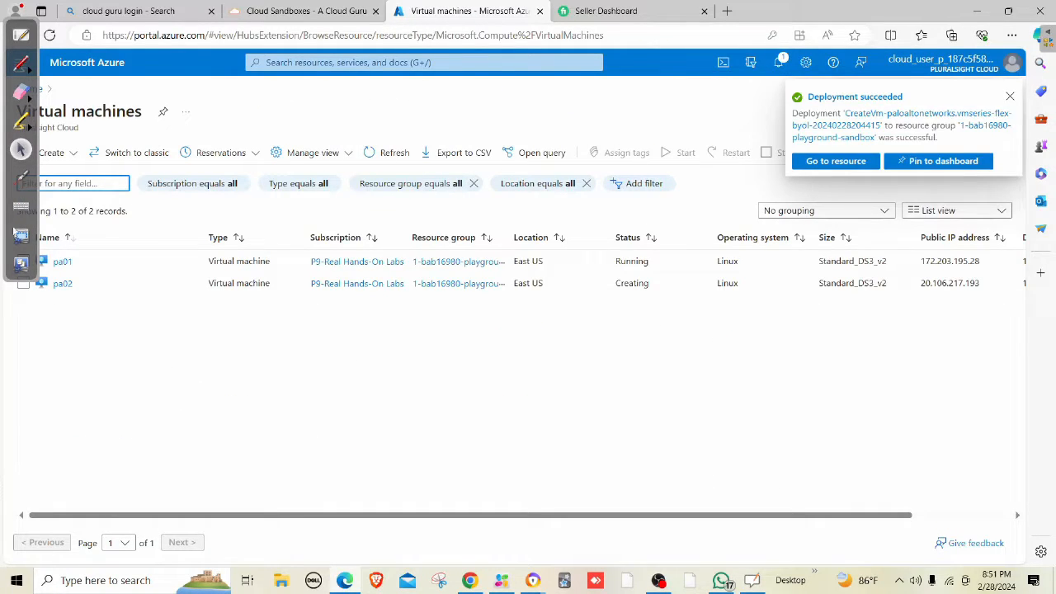
left_click(15, 12)
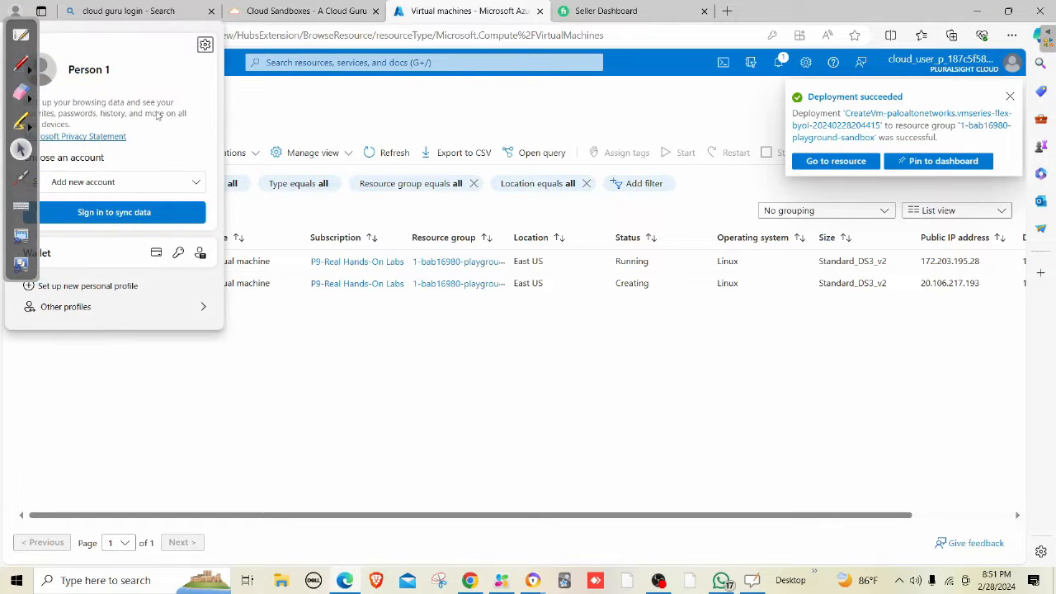
left_click(338, 439)
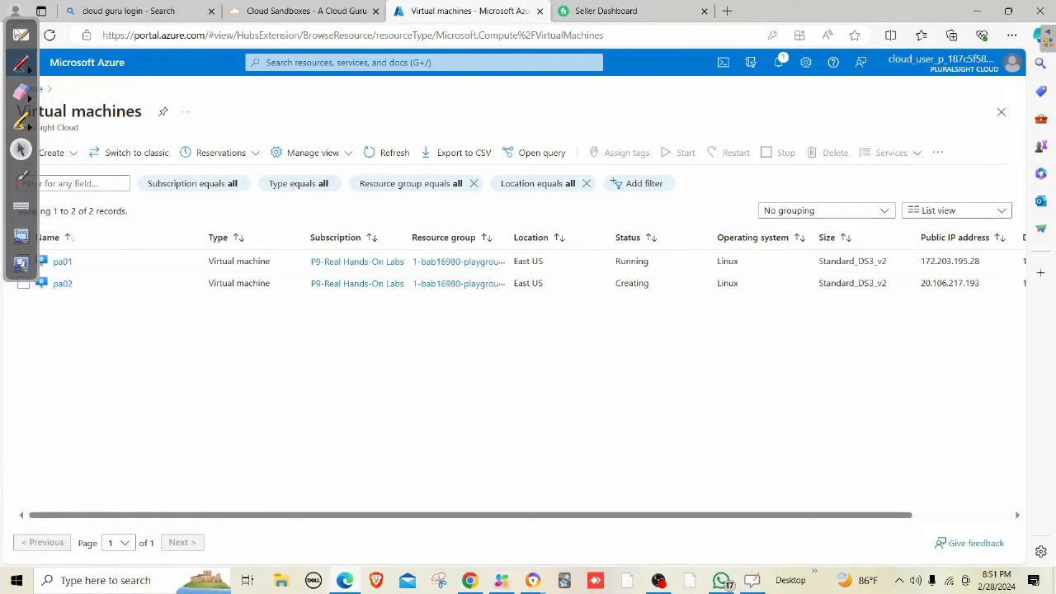
left_click(12, 26)
left_click_drag(12, 26, 217, 329)
Stop pa01 and refresh the list twice until both pa01 and pa02 show Running.
left_click(23, 261)
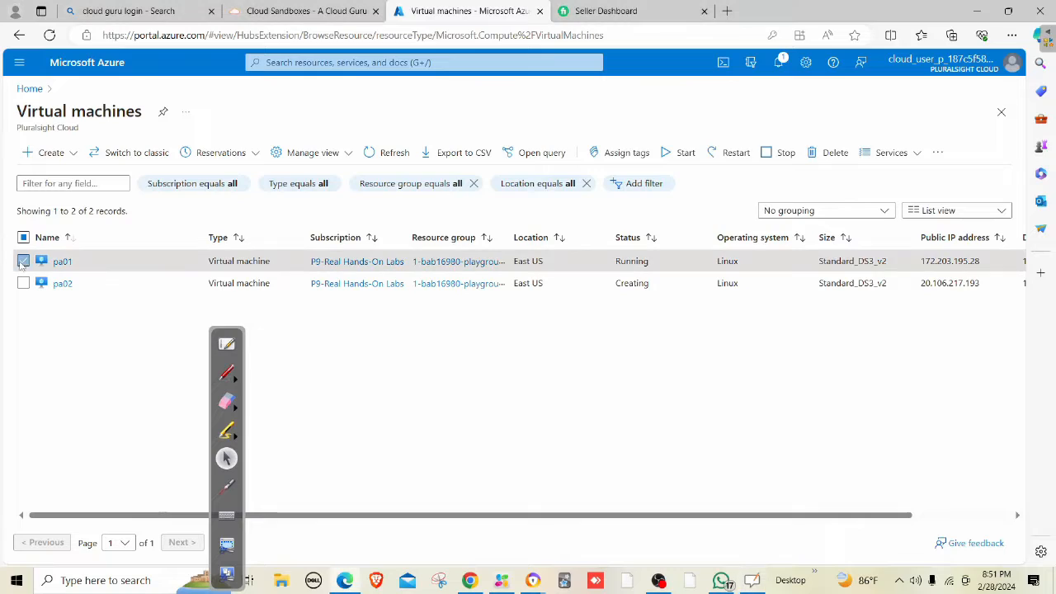
left_click(782, 154)
left_click(50, 227)
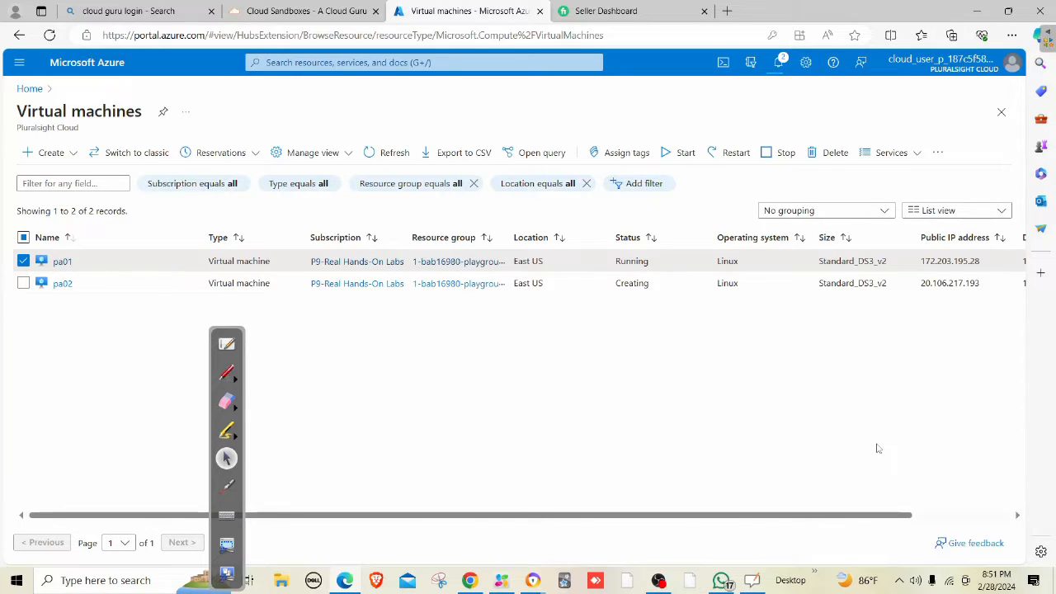
left_click(392, 152)
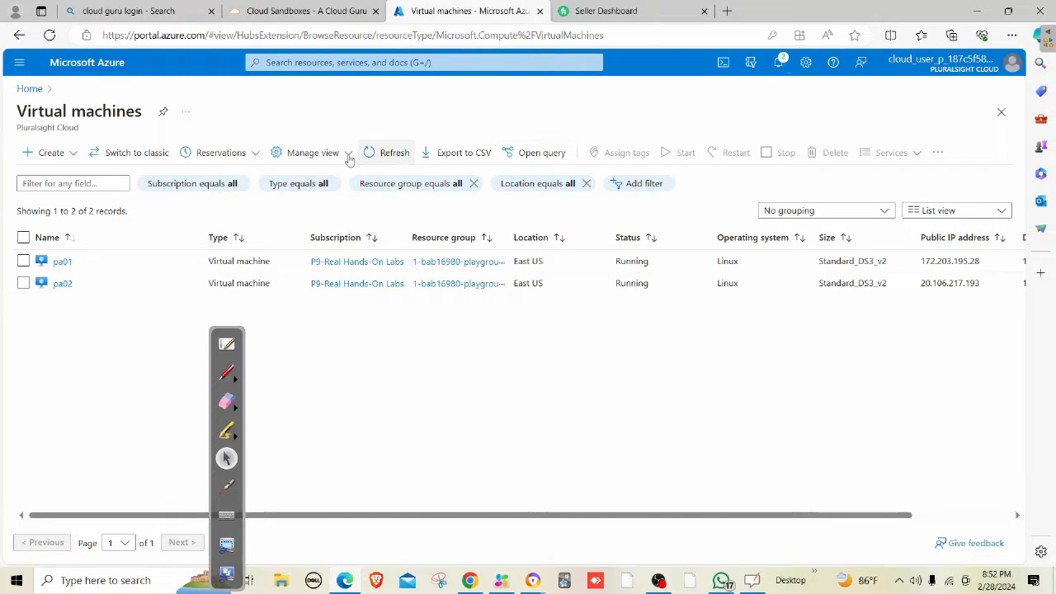
left_click(389, 154)
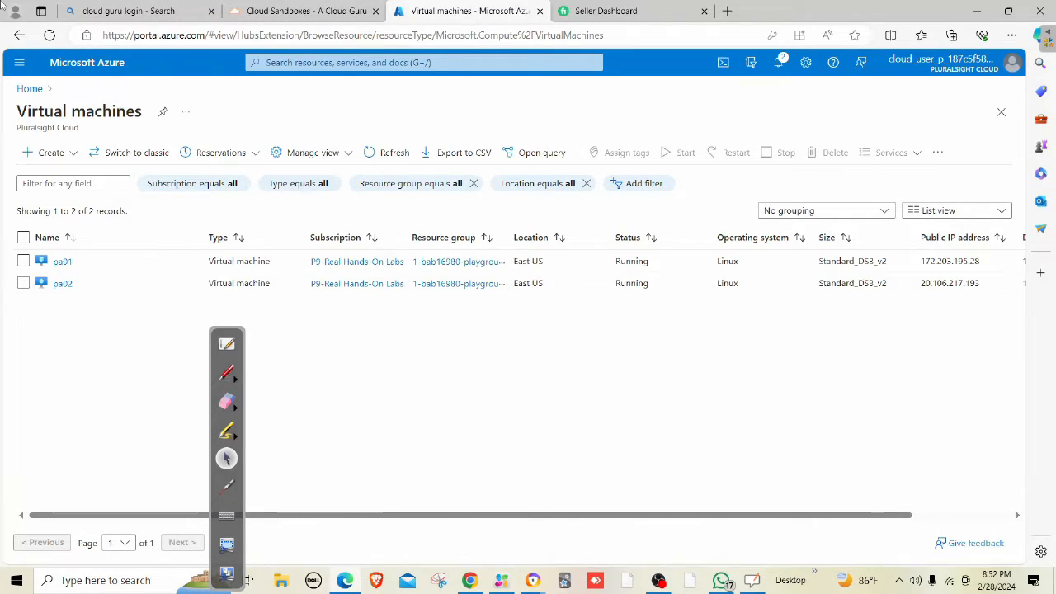
left_click(227, 372)
In green ink, draw the two upper boxes, the central diamond and the lower-right box.
left_click(321, 378)
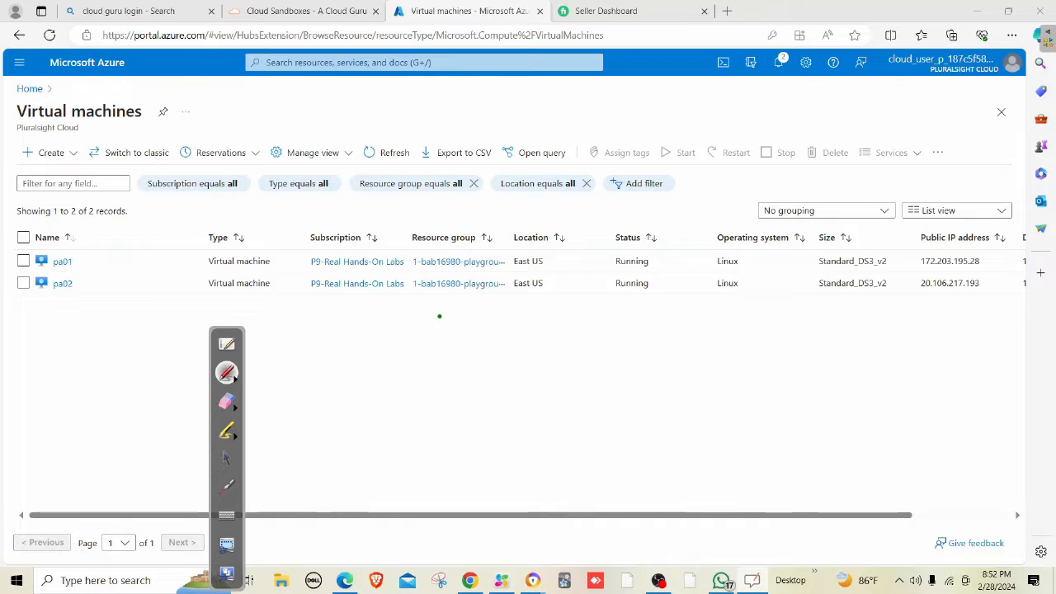
mouse_move(438, 314)
left_mouse_down()
mouse_move(464, 318)
mouse_move(441, 339)
mouse_move(498, 345)
mouse_move(496, 315)
mouse_move(584, 306)
mouse_move(549, 337)
mouse_move(600, 336)
left_mouse_up()
left_click_drag(586, 307, 601, 335)
left_click_drag(518, 363, 520, 400)
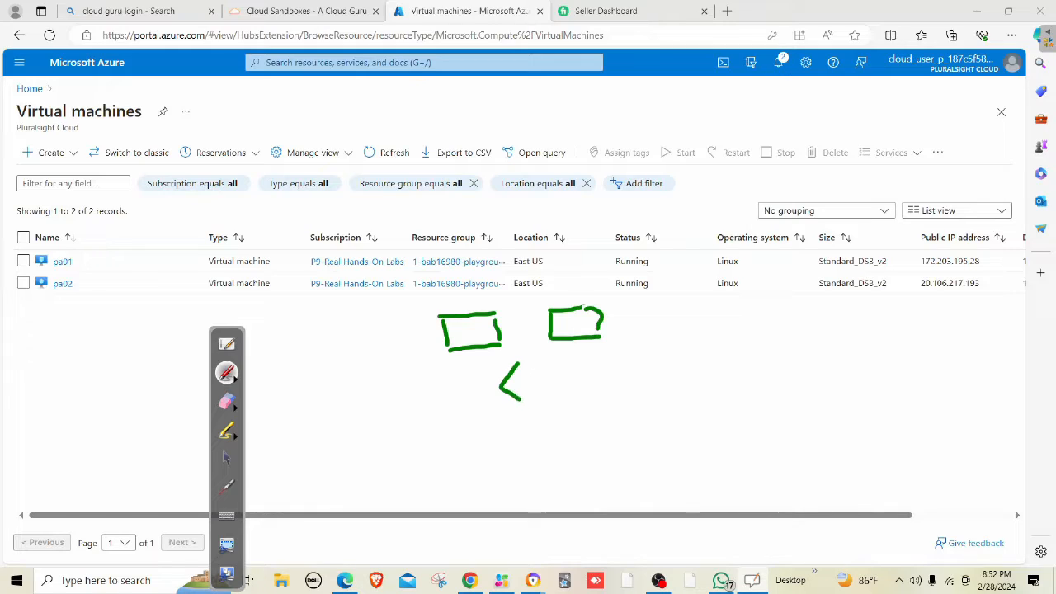
left_click_drag(522, 363, 520, 402)
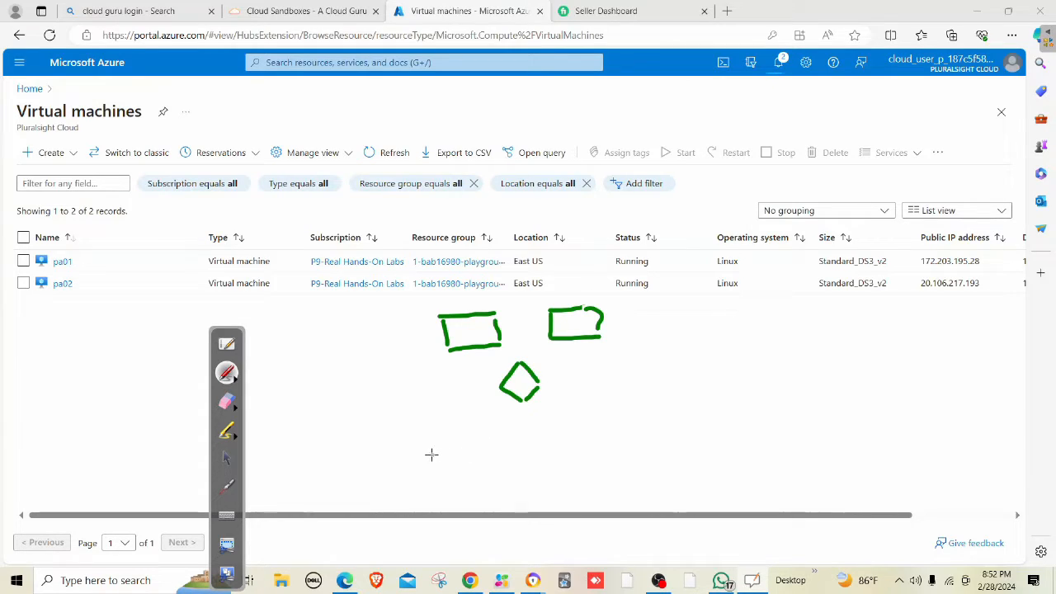
mouse_move(432, 455)
left_mouse_down()
mouse_move(421, 455)
mouse_move(463, 453)
mouse_move(466, 491)
left_mouse_up()
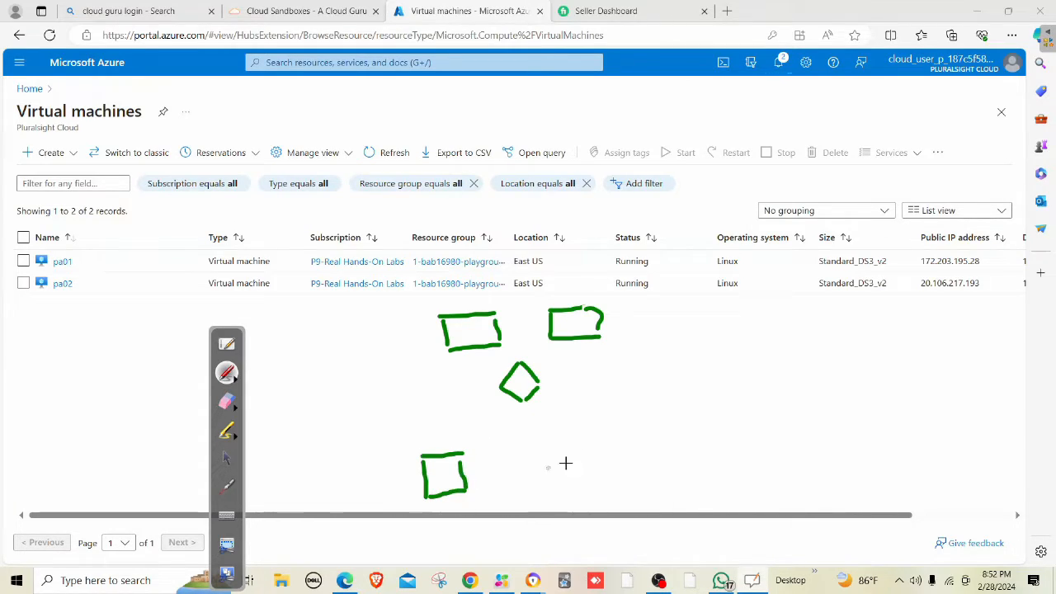
mouse_move(585, 433)
left_mouse_down()
mouse_move(618, 430)
mouse_move(630, 469)
left_mouse_up()
left_click_drag(620, 432, 629, 468)
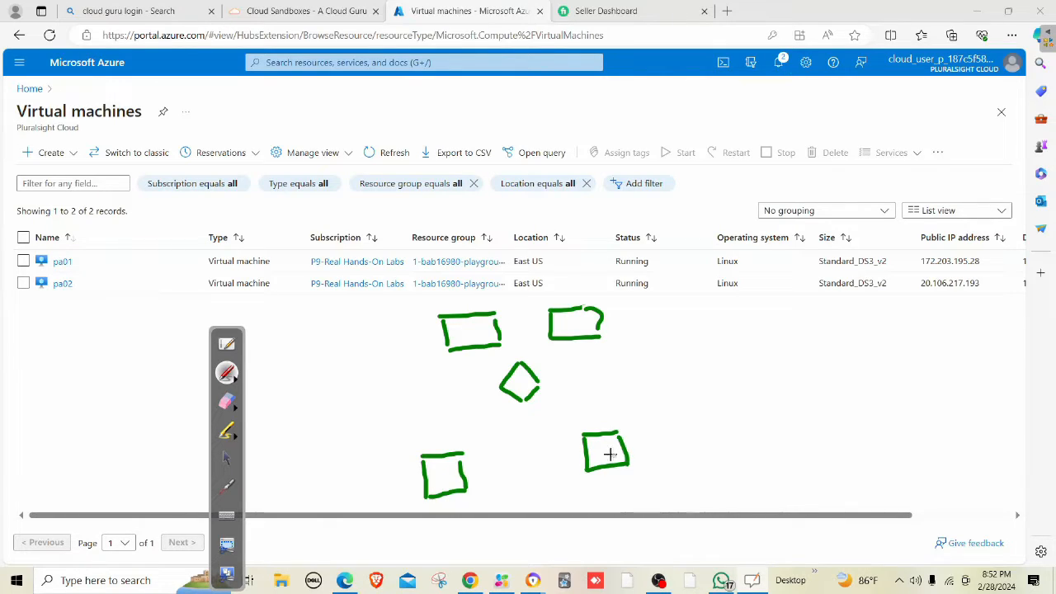
Connect the boxes to the diamond with lines and add red arrows between the lower boxes.
mouse_move(457, 443)
left_mouse_down()
mouse_move(516, 411)
mouse_move(508, 406)
left_mouse_up()
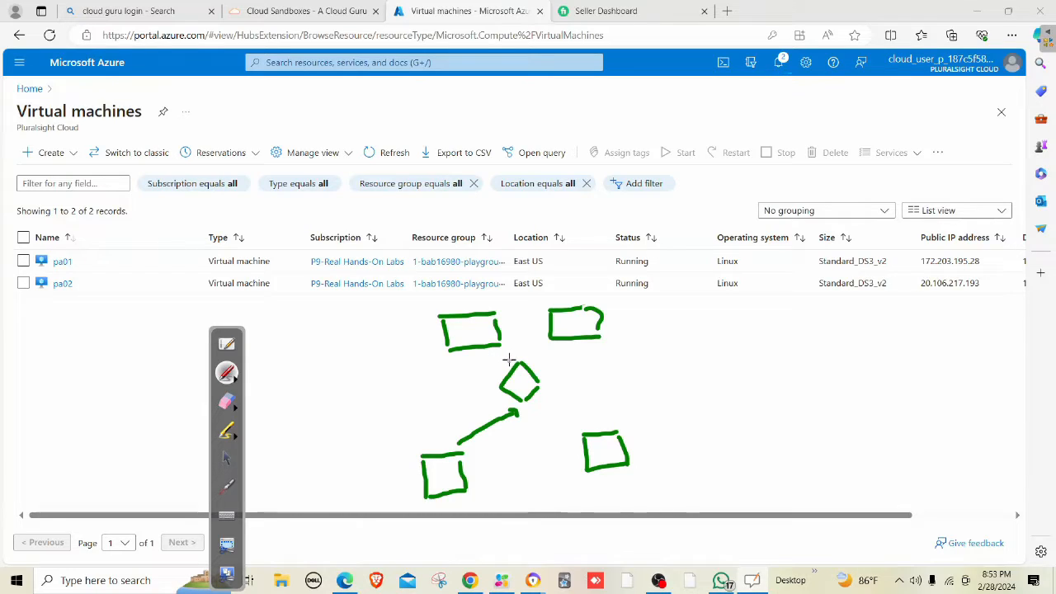
mouse_move(509, 359)
left_mouse_down()
mouse_move(483, 349)
mouse_move(549, 340)
left_mouse_up()
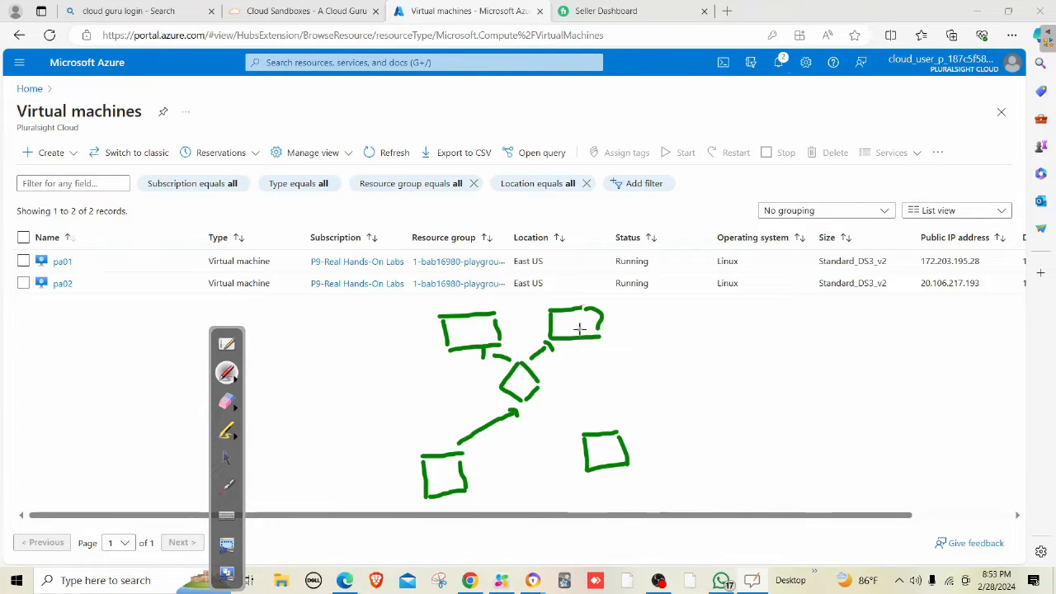
left_click_drag(553, 312, 593, 306)
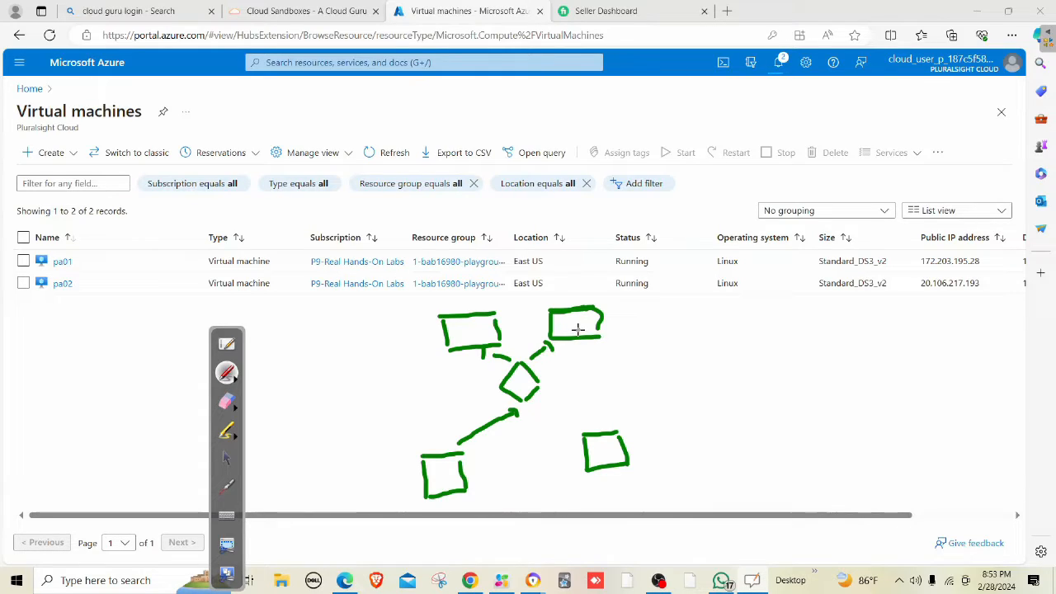
left_click_drag(637, 450, 673, 412)
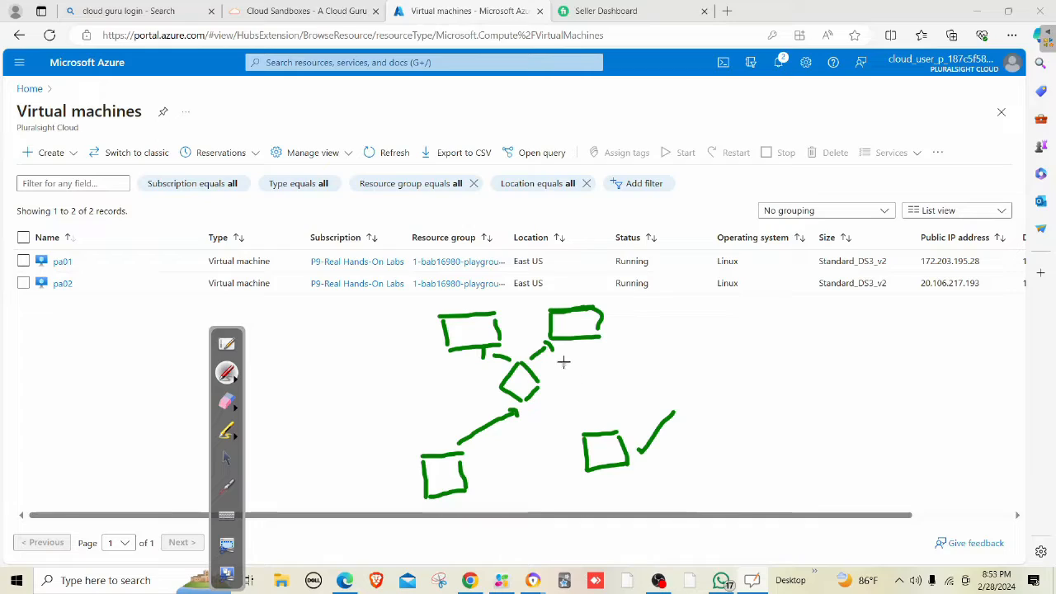
mouse_move(575, 326)
left_mouse_down()
mouse_move(592, 410)
mouse_move(600, 420)
mouse_move(611, 405)
left_mouse_up()
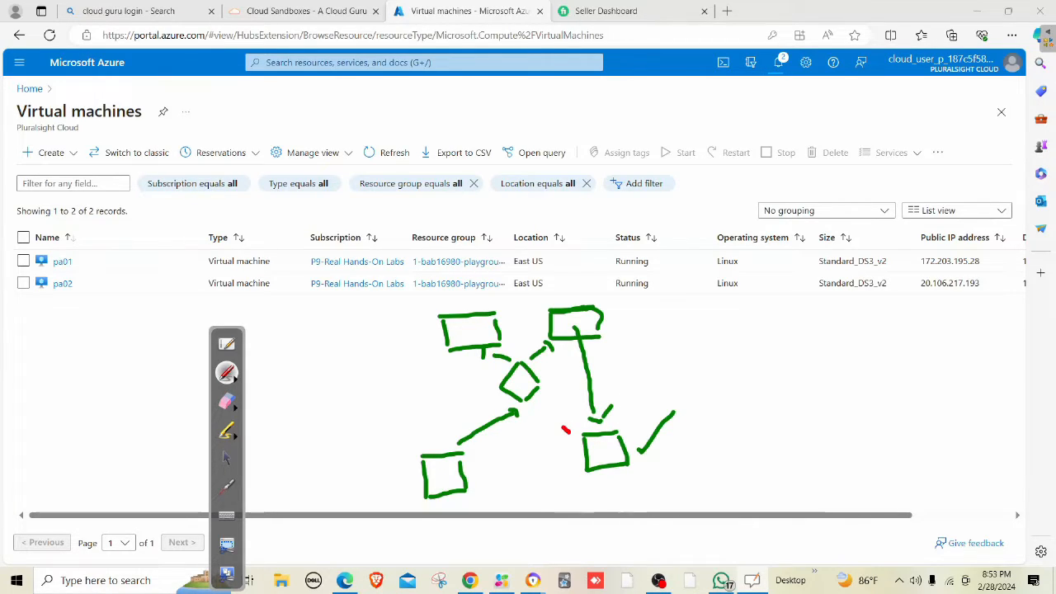
mouse_move(568, 432)
left_mouse_down()
mouse_move(537, 411)
mouse_move(553, 412)
left_mouse_up()
mouse_move(488, 466)
left_mouse_down()
mouse_move(566, 447)
mouse_move(556, 458)
left_mouse_up()
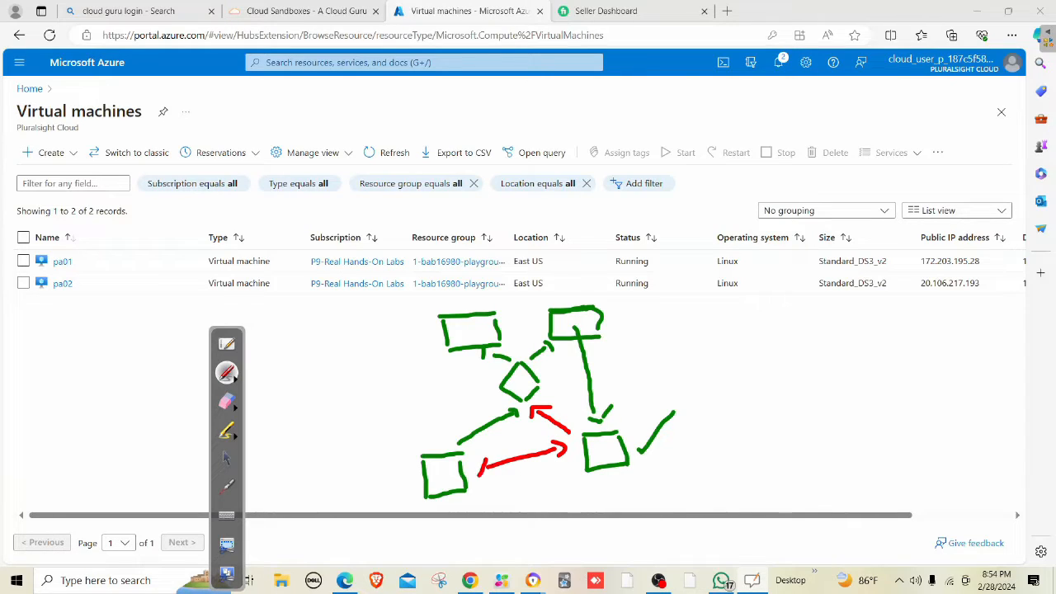
Make the red arrow double-headed and write 0.0.0.0/0 beside the diagram.
left_click_drag(478, 470, 492, 480)
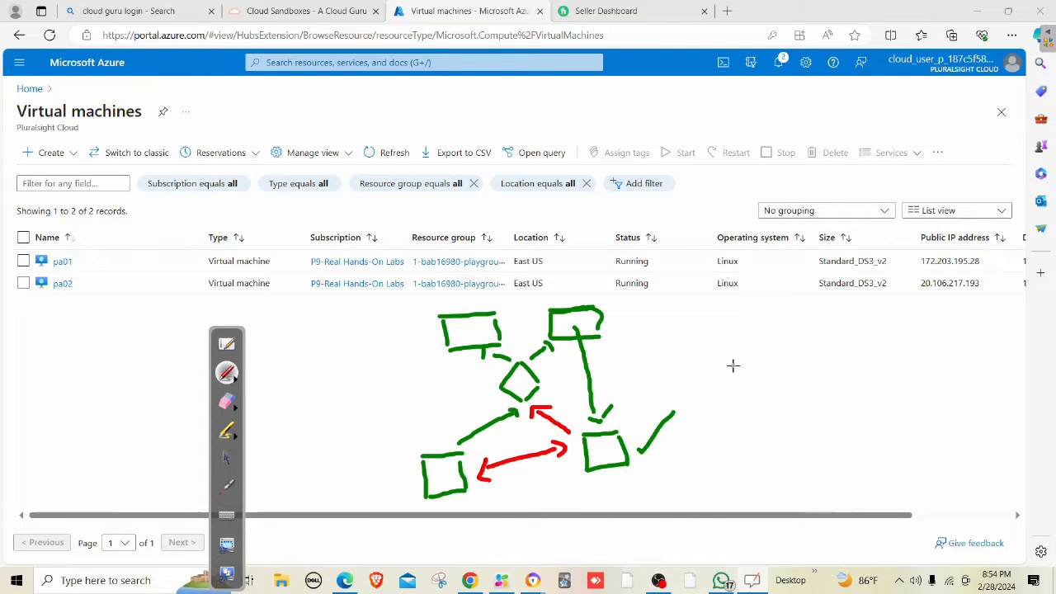
mouse_move(747, 353)
left_mouse_down()
mouse_move(794, 356)
mouse_move(784, 350)
mouse_move(862, 337)
mouse_move(883, 352)
mouse_move(879, 365)
mouse_move(904, 356)
left_mouse_up()
left_click(765, 360)
left_click(809, 353)
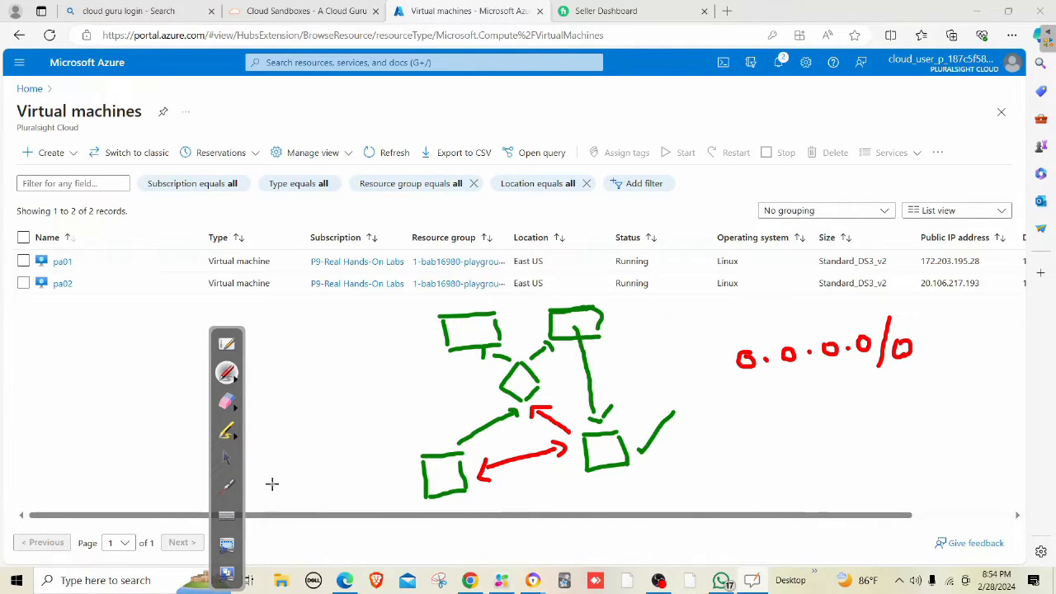
Label the lower boxes 192.168.1.0/27 and 192.168.1.32/27, with an arrow toward LB.
mouse_move(272, 492)
left_mouse_down()
mouse_move(353, 460)
mouse_move(372, 432)
mouse_move(420, 432)
left_mouse_up()
left_click(344, 463)
left_click(362, 453)
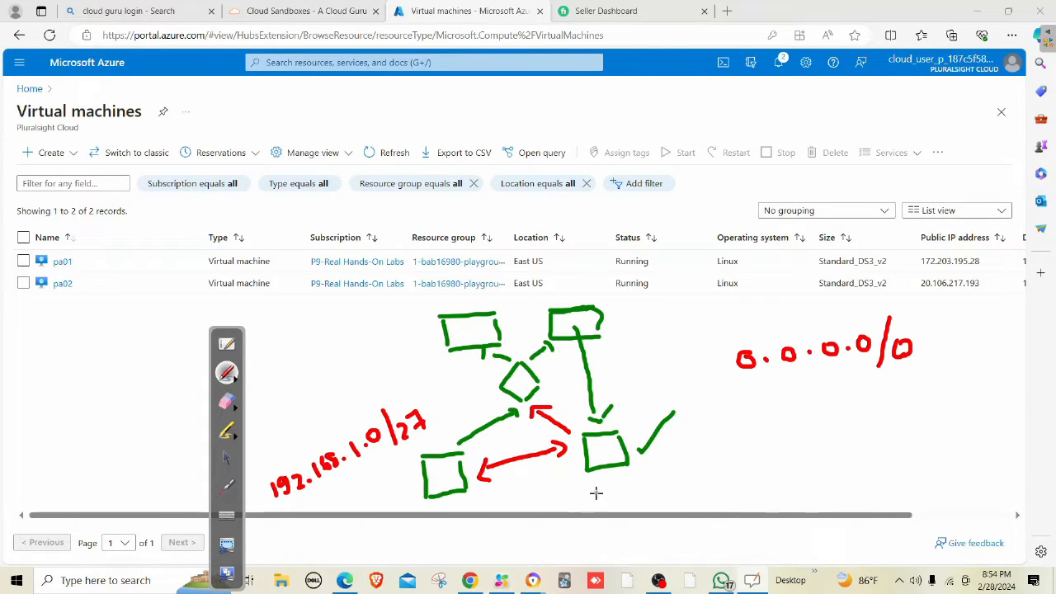
mouse_move(585, 488)
left_mouse_down()
mouse_move(588, 503)
mouse_move(706, 466)
mouse_move(766, 466)
left_mouse_up()
left_click(674, 475)
left_click(695, 467)
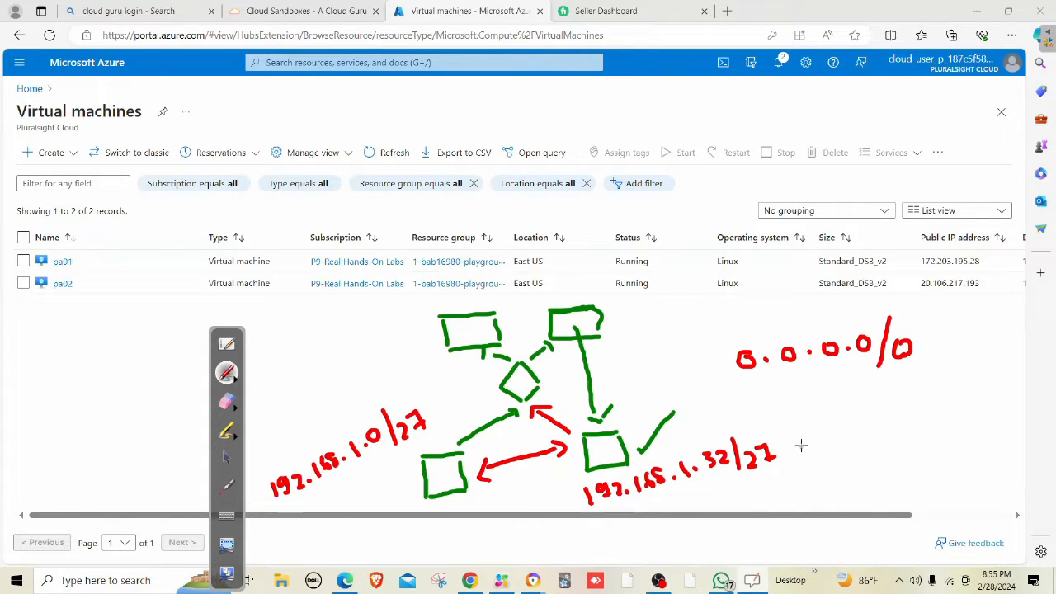
left_click_drag(800, 444, 876, 430)
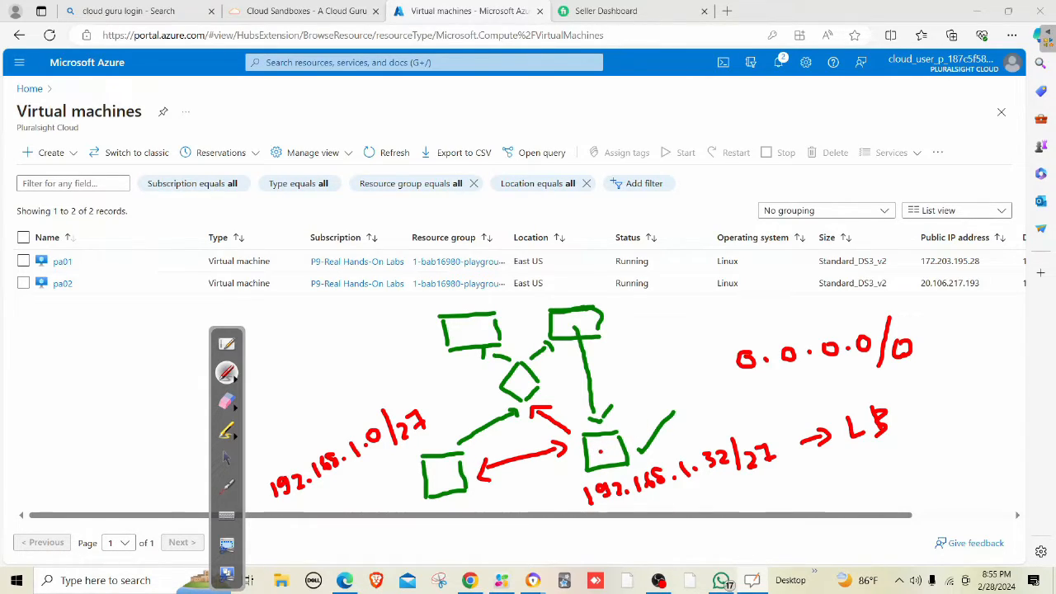
Tick the lower-right box in red, write LB, and cross out a leftward path from the diamond.
left_click_drag(600, 451, 620, 439)
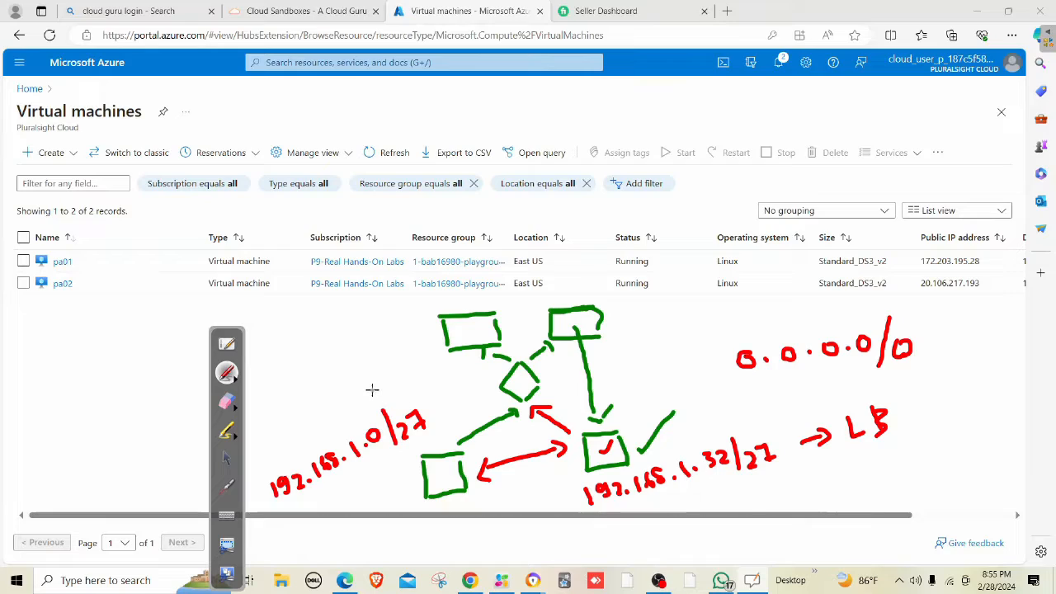
left_click_drag(367, 390, 417, 363)
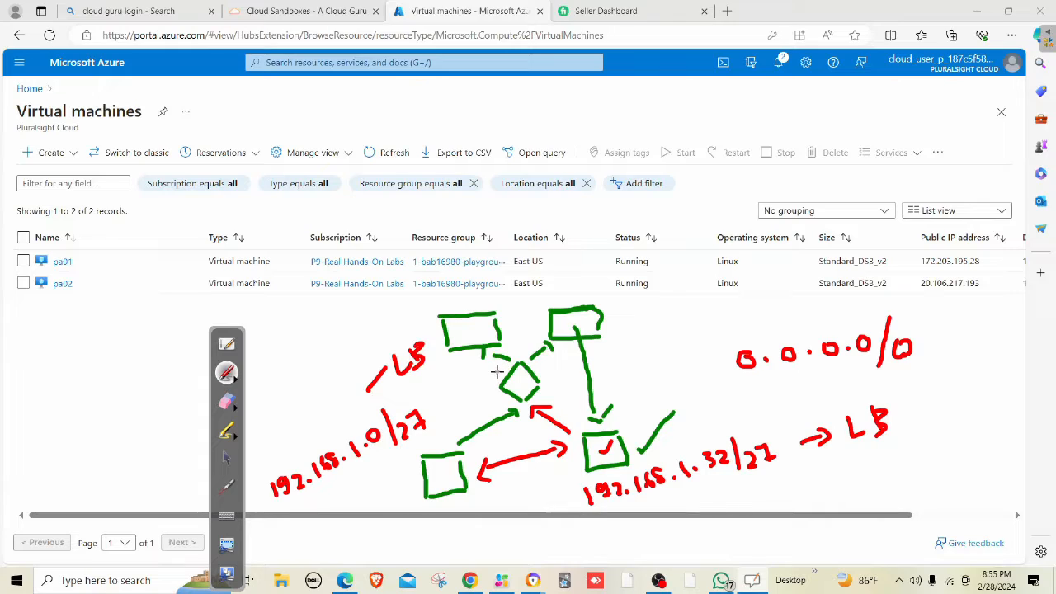
mouse_move(497, 372)
left_mouse_down()
mouse_move(472, 369)
mouse_move(483, 392)
left_mouse_up()
left_click_drag(483, 380, 468, 393)
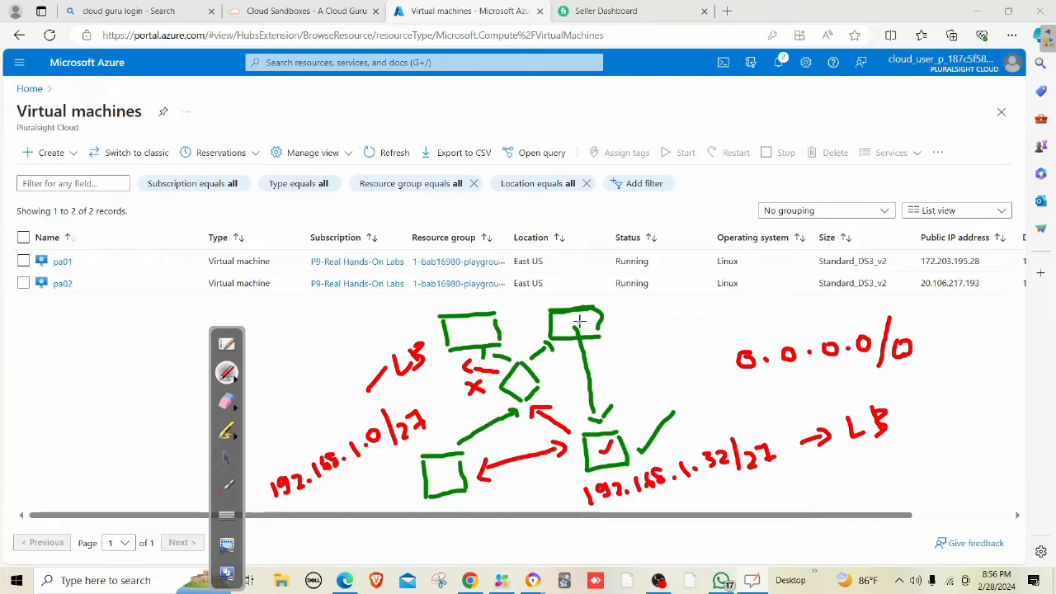
Tick the upper-right and top-left boxes in red and draw red arrows from the diamond.
left_click_drag(585, 315, 588, 326)
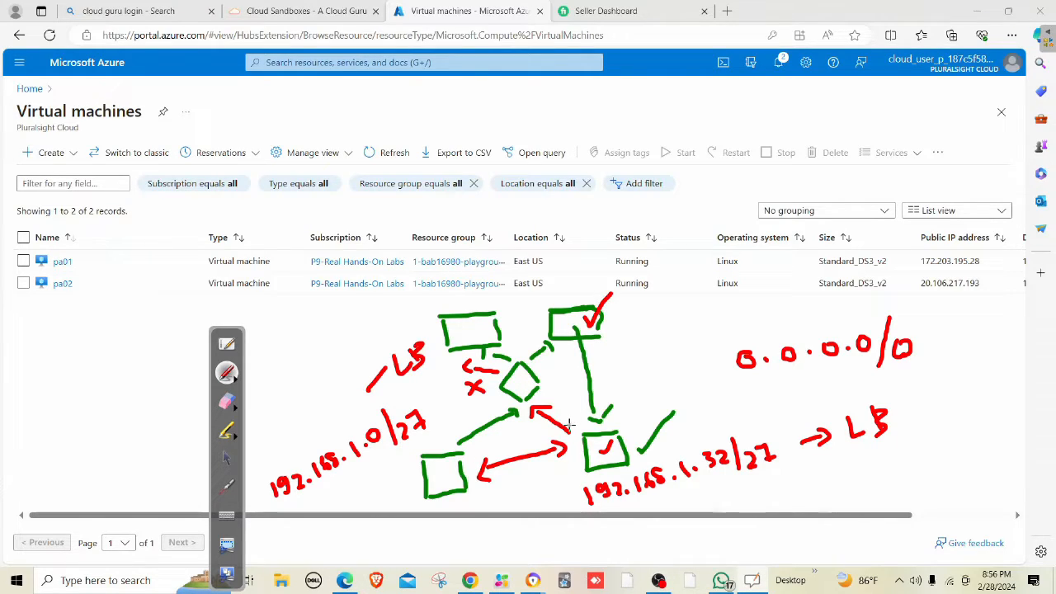
mouse_move(540, 363)
left_mouse_down()
mouse_move(572, 350)
mouse_move(571, 361)
left_mouse_up()
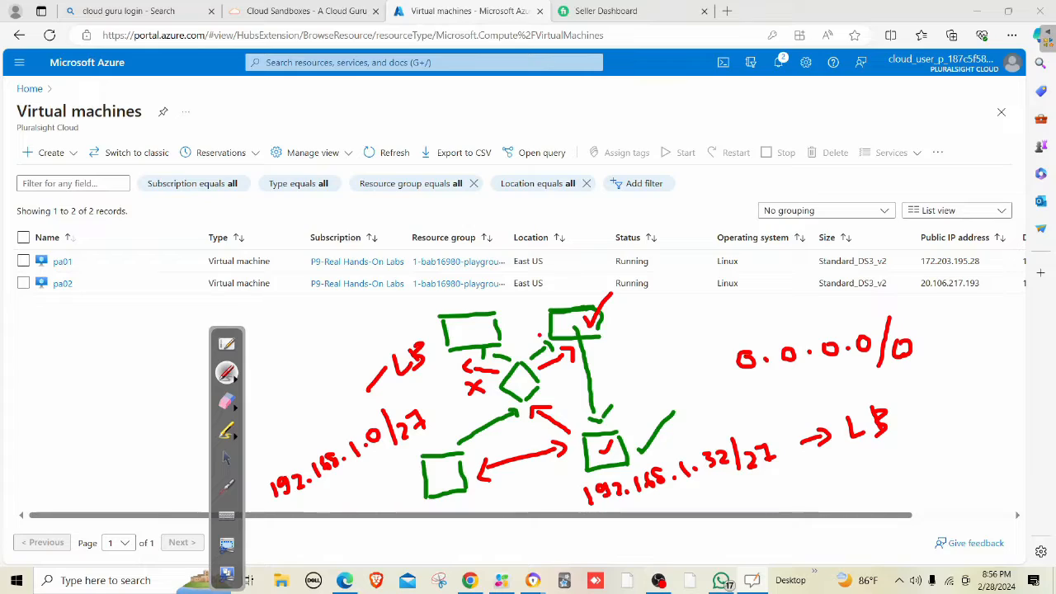
left_click_drag(538, 336, 518, 353)
mouse_move(458, 429)
left_mouse_down()
mouse_move(446, 445)
mouse_move(455, 440)
left_mouse_up()
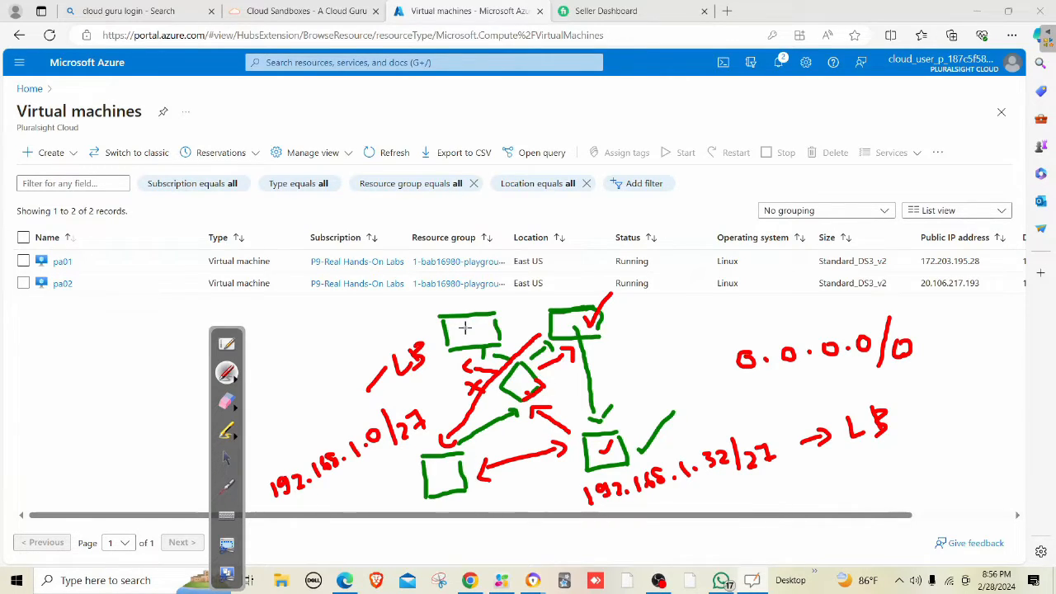
left_click_drag(467, 333, 533, 266)
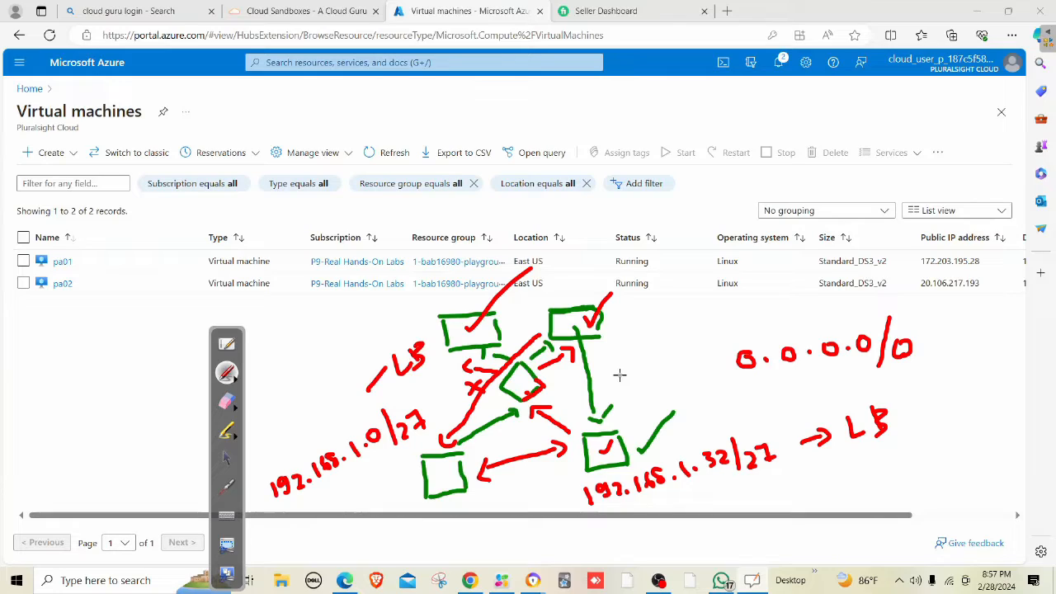
left_click(227, 401)
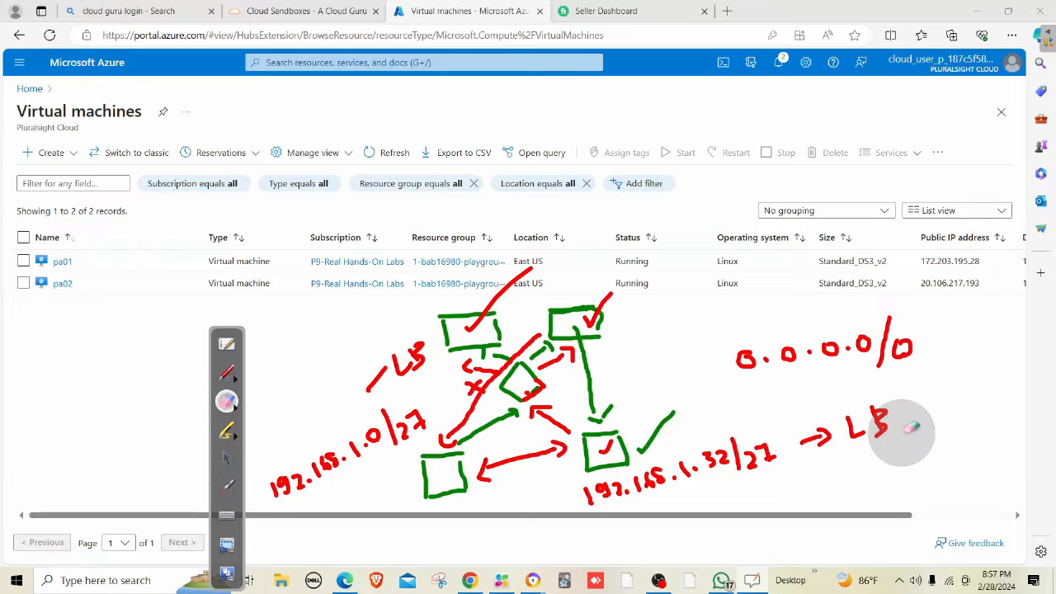
Erase the whole network sketch and return to normal interaction with the portal.
mouse_move(907, 421)
left_mouse_down()
mouse_move(618, 471)
mouse_move(666, 484)
mouse_move(415, 450)
mouse_move(431, 335)
mouse_move(530, 377)
mouse_move(611, 302)
mouse_move(422, 517)
mouse_move(294, 471)
left_mouse_up()
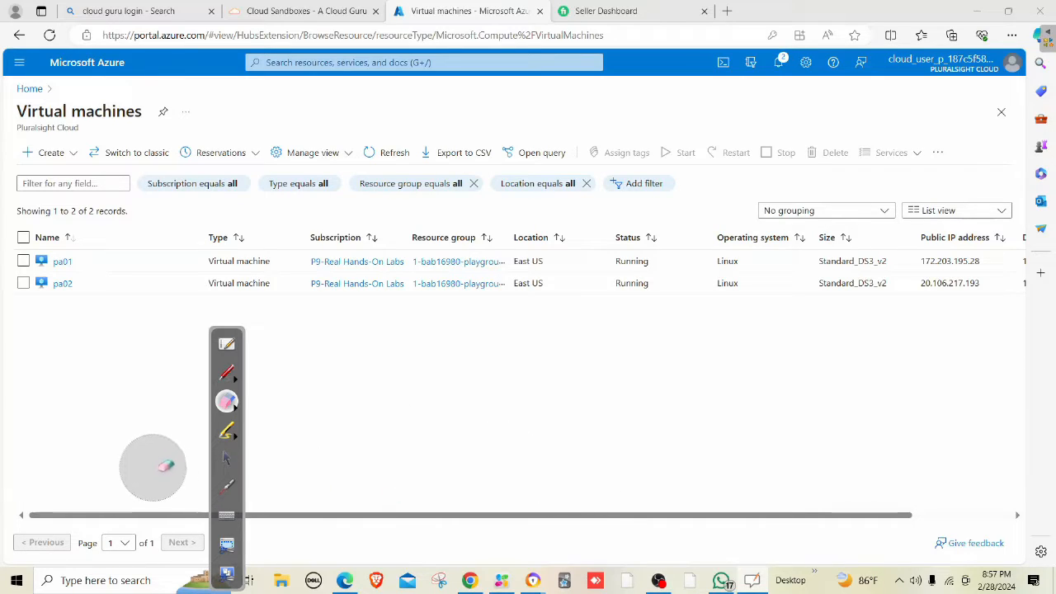
left_click(225, 460)
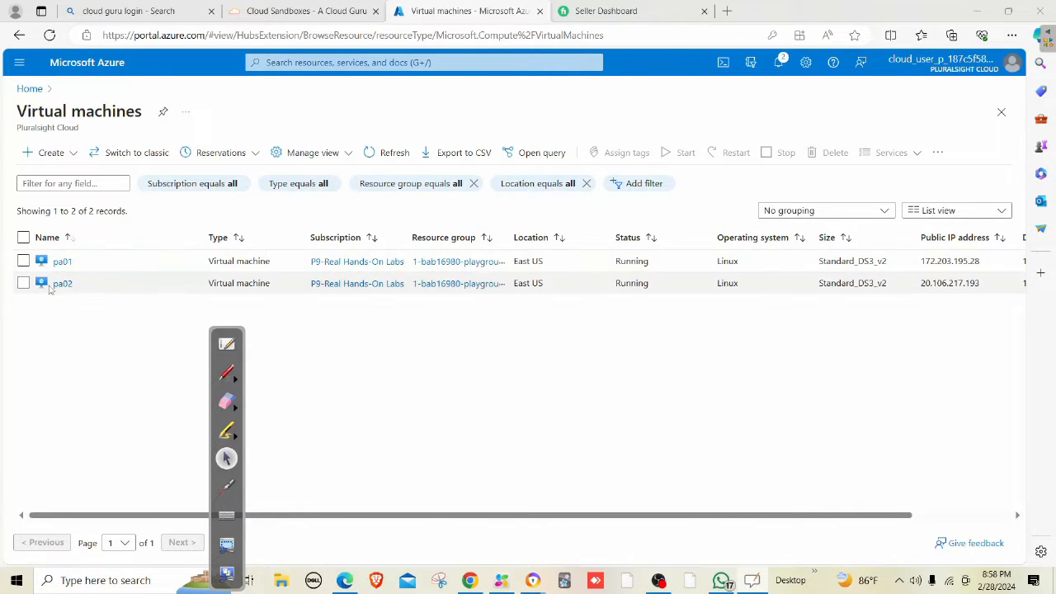
Select pa02 in the Virtual machines list and confirm stopping it.
left_click(23, 283)
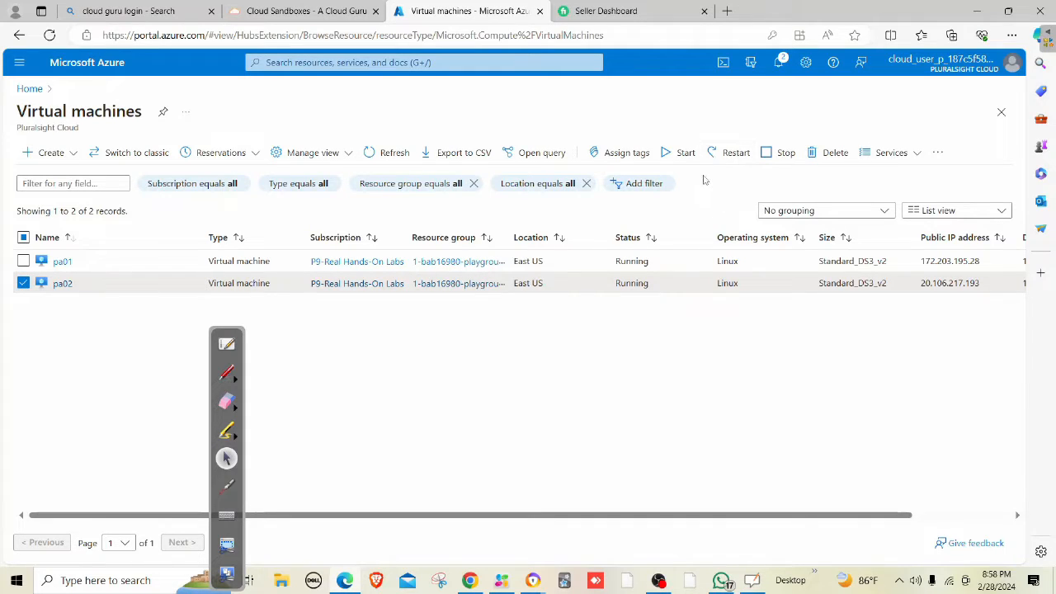
left_click(767, 156)
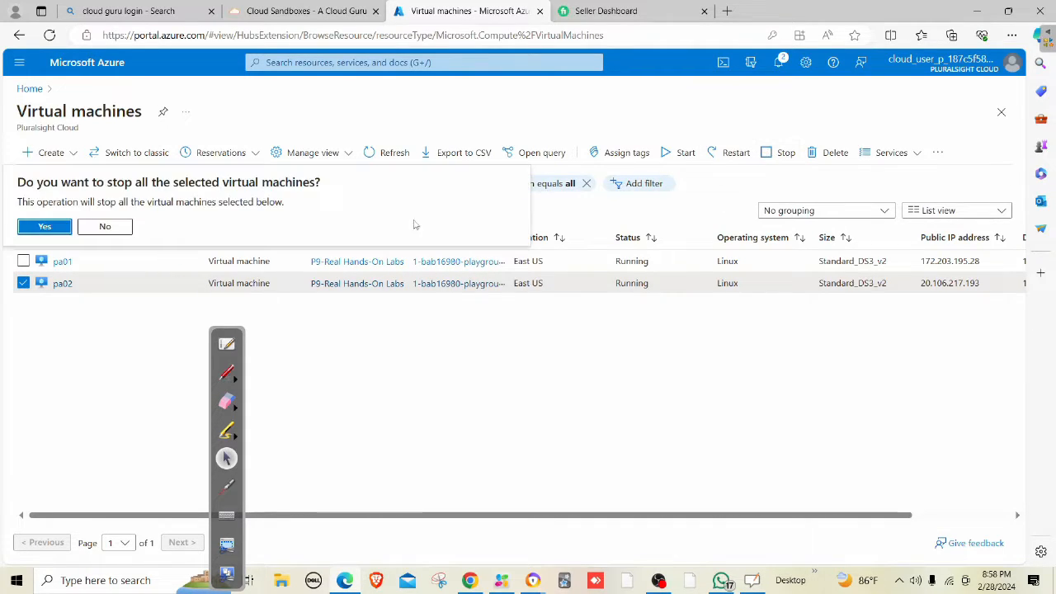
left_click(50, 227)
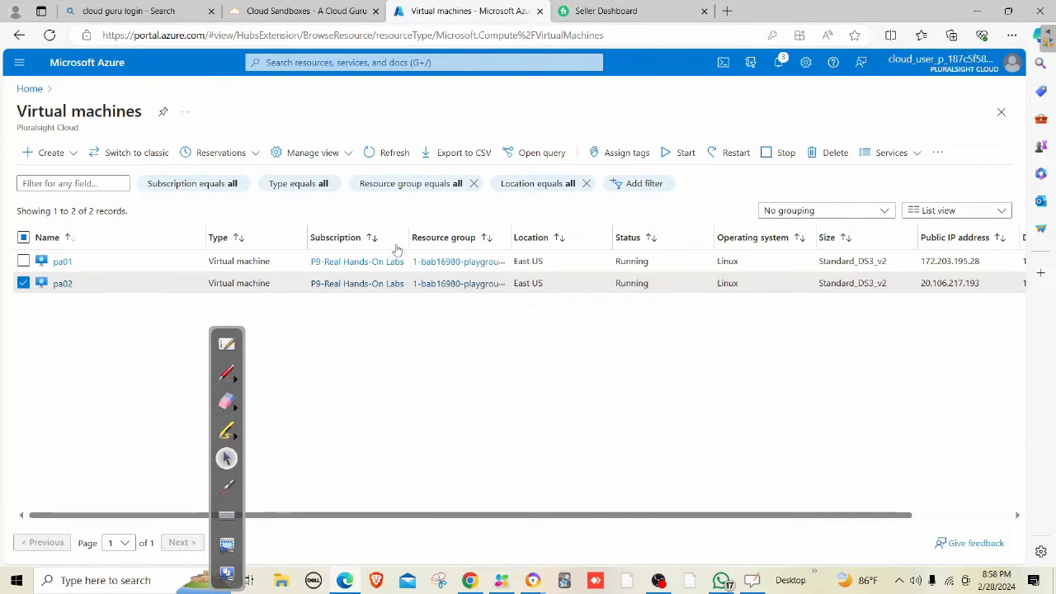
In pa01's Network settings, attach the inet-untrust interface (PA-VNET / UNTRUST, 10.0.1.4).
left_click(62, 260)
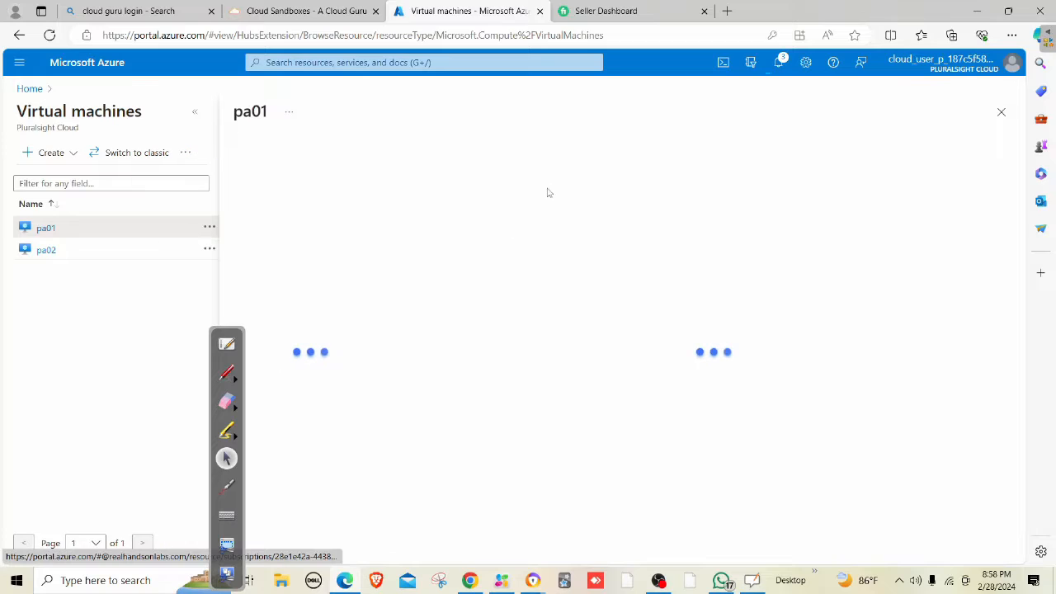
left_click(301, 396)
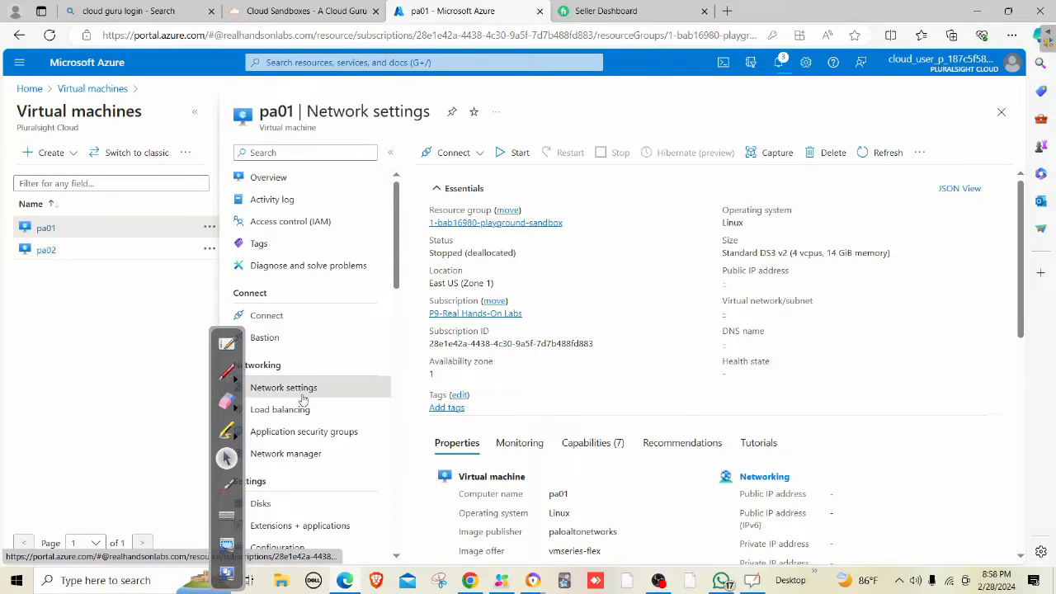
left_click_drag(216, 334, 51, 332)
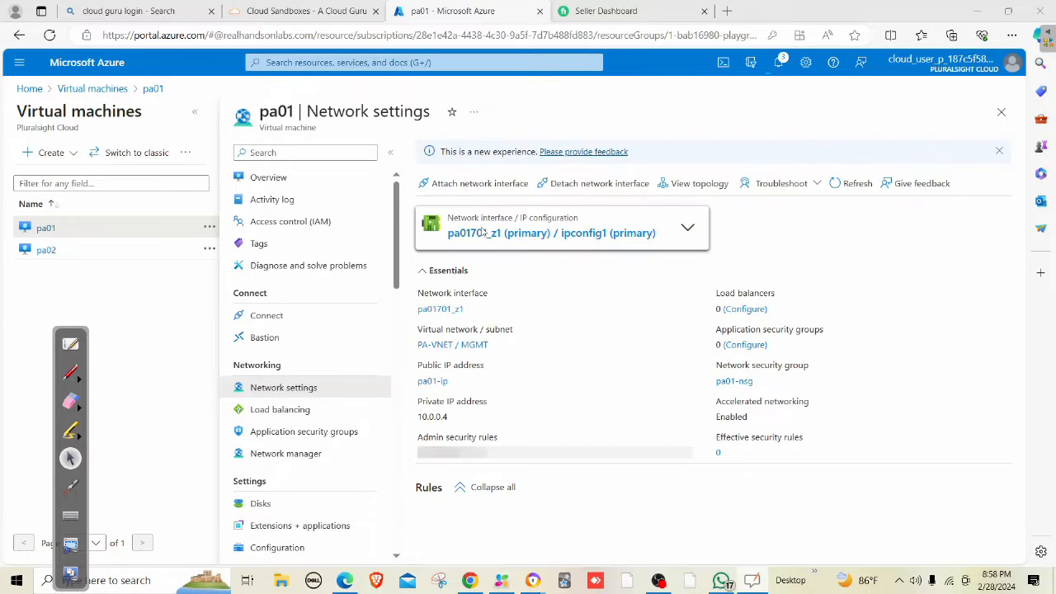
left_click(487, 183)
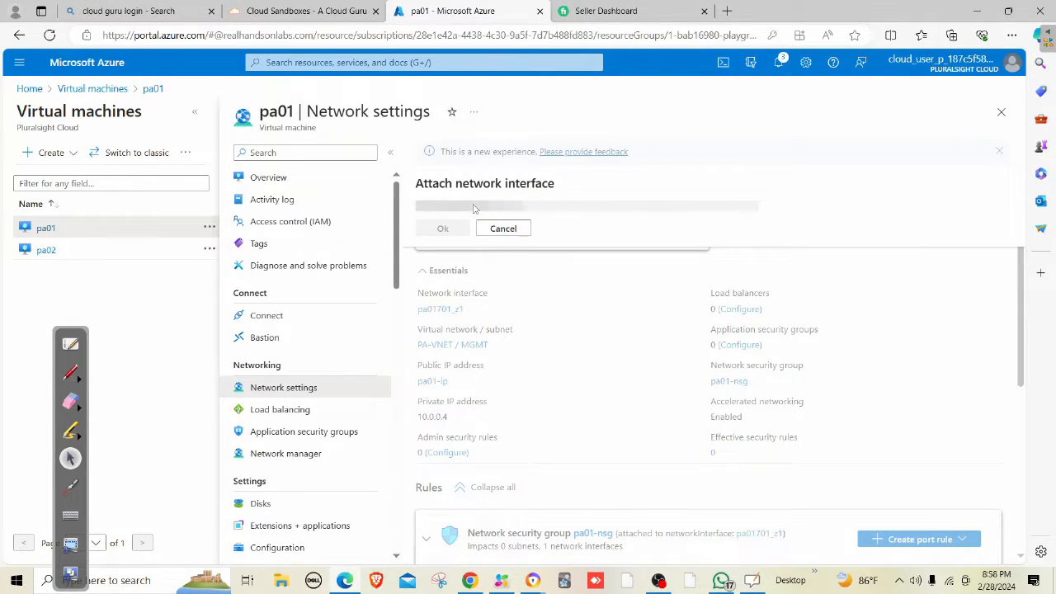
left_click(476, 209)
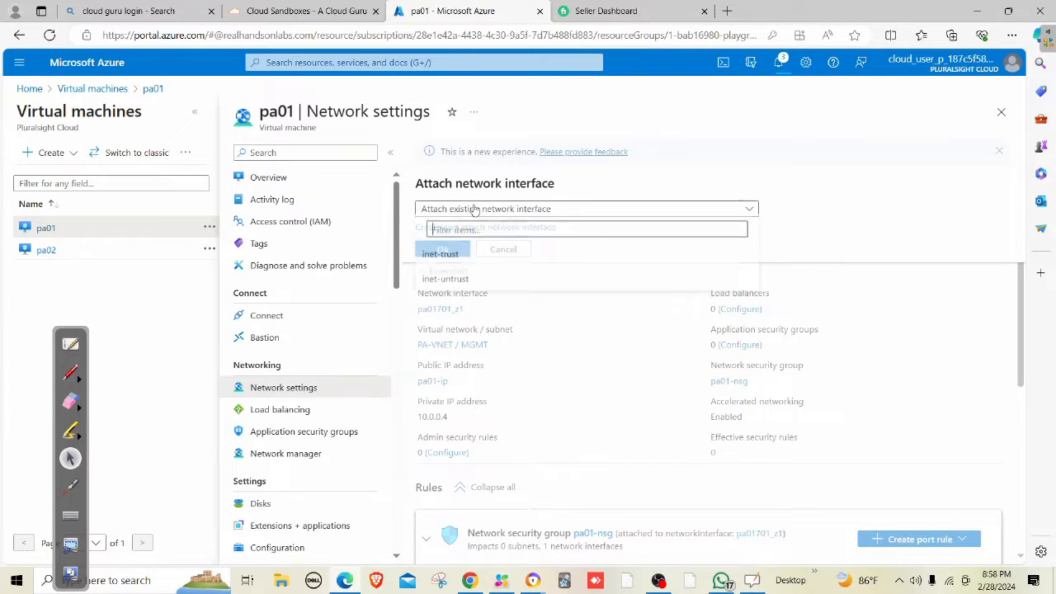
left_click(469, 283)
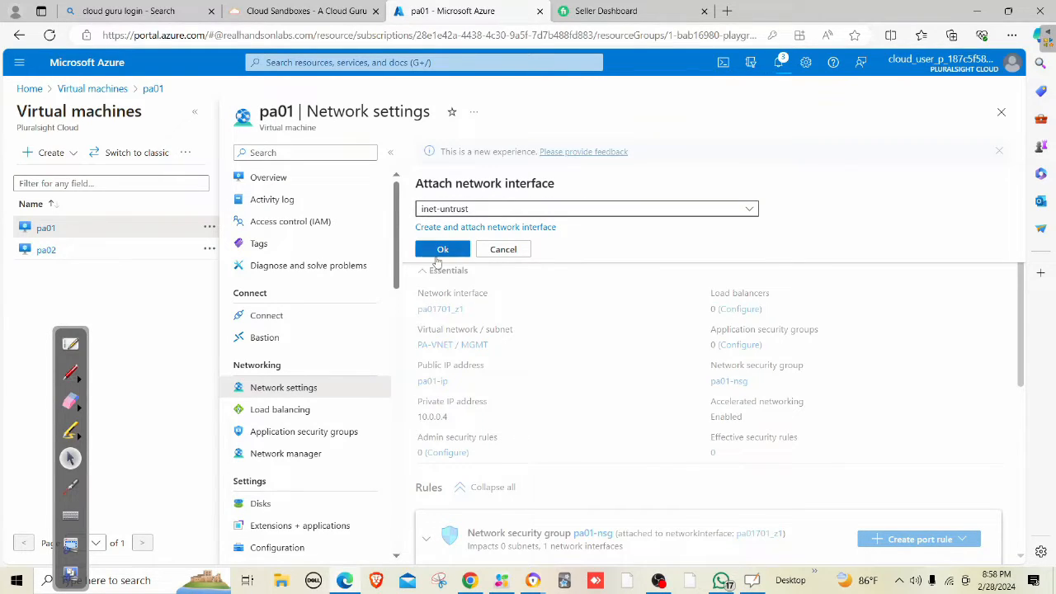
left_click(437, 252)
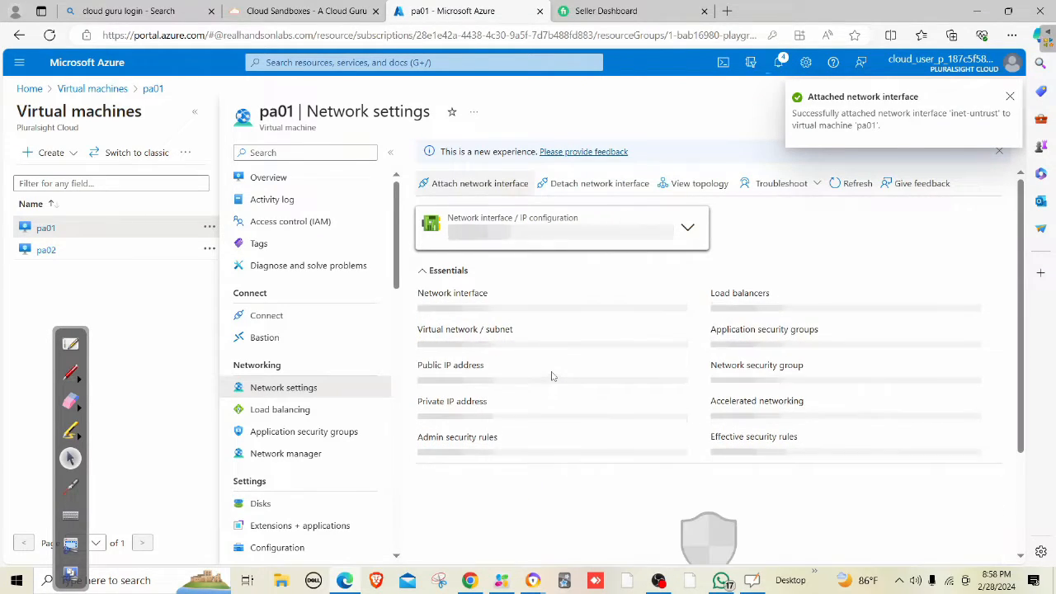
left_click(477, 184)
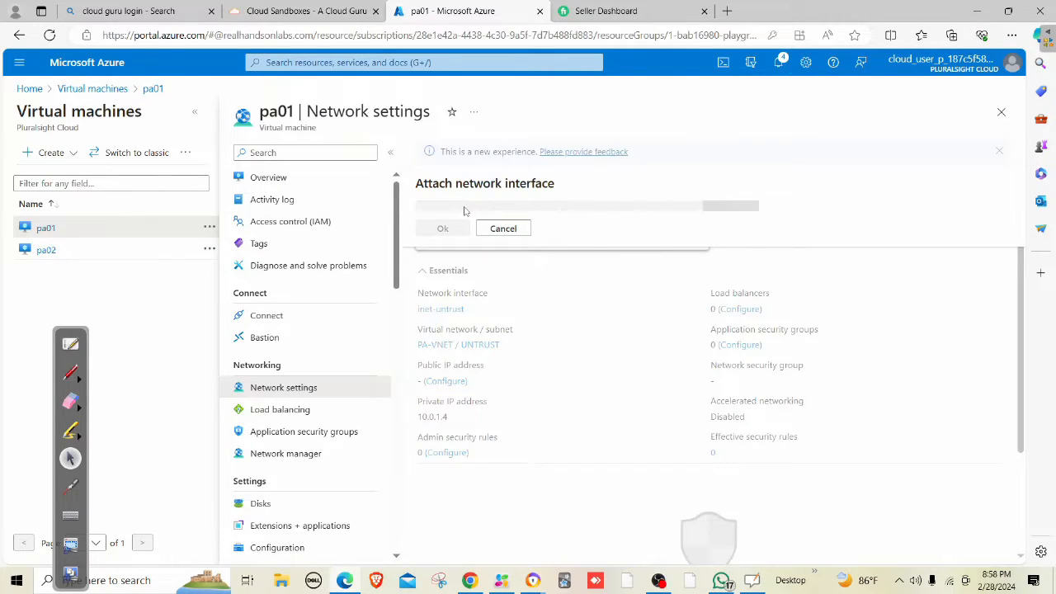
Attach the inet-trust interface (PA-VNET / TRUST, 10.0.2.4) to pa01.
left_click(463, 209)
left_click(449, 257)
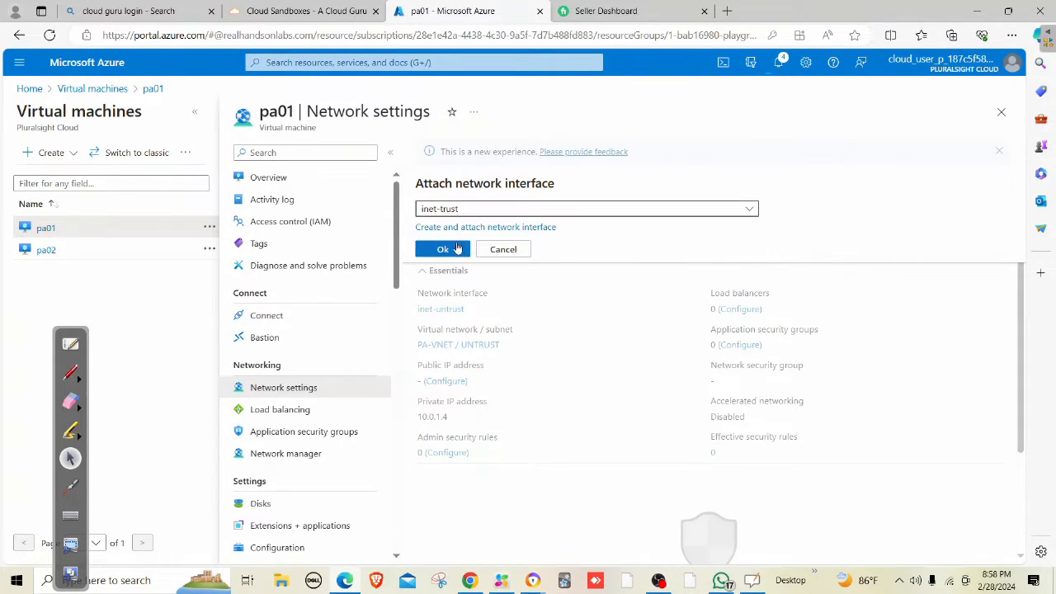
left_click(445, 246)
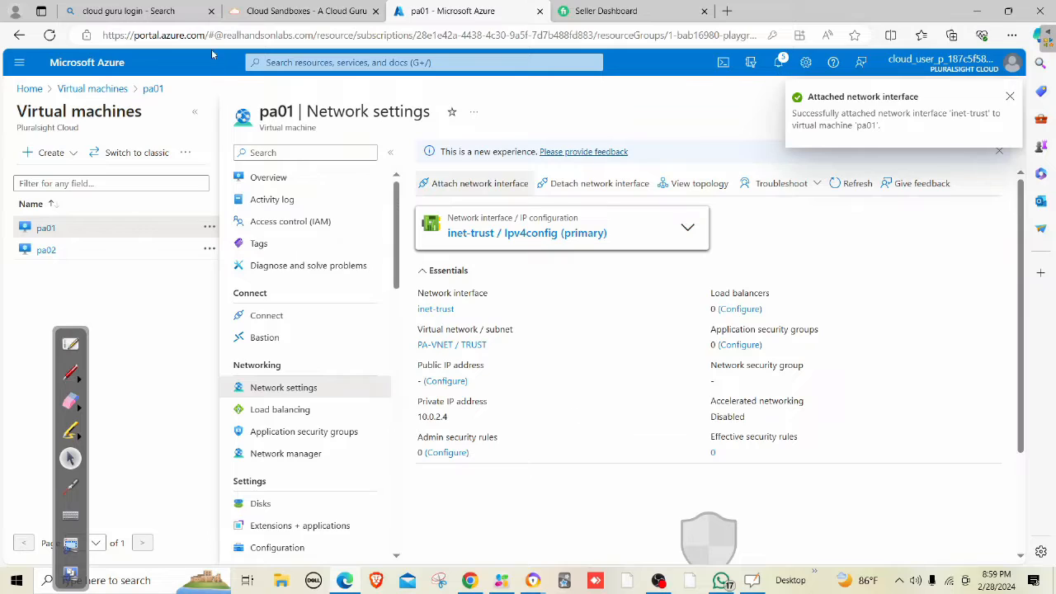
left_click(300, 62)
Start pa01 from the Virtual machines list, refresh the statuses, then open pa02's overview.
left_click(289, 279)
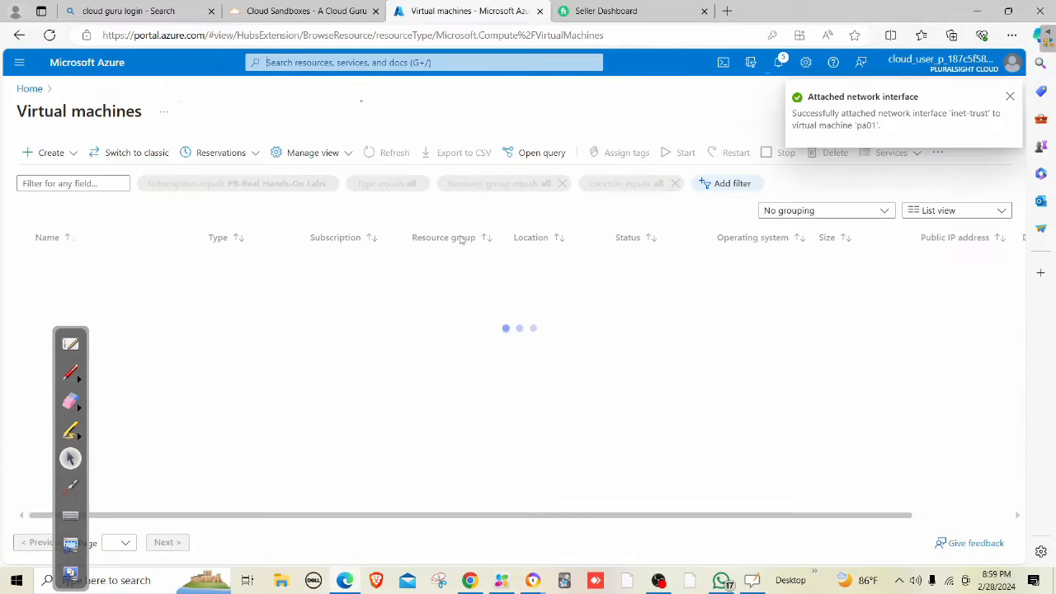
left_click(23, 260)
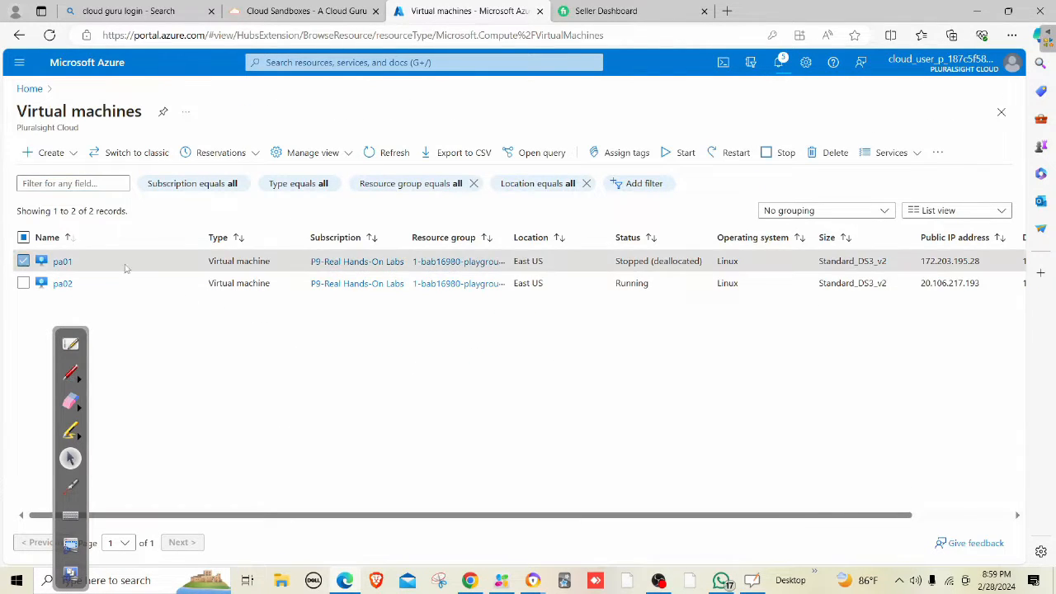
left_click(683, 153)
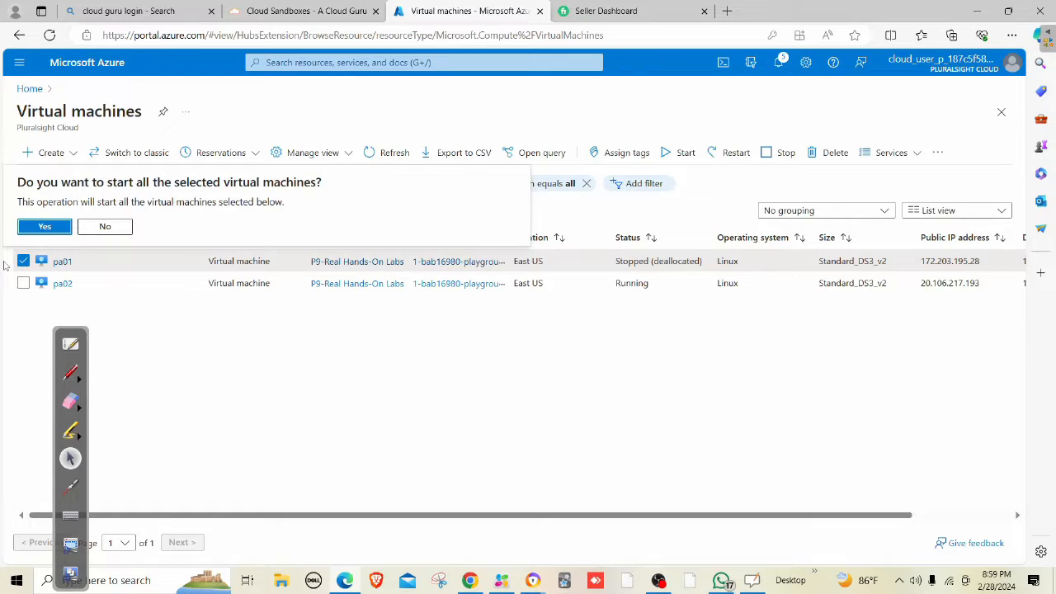
left_click(35, 228)
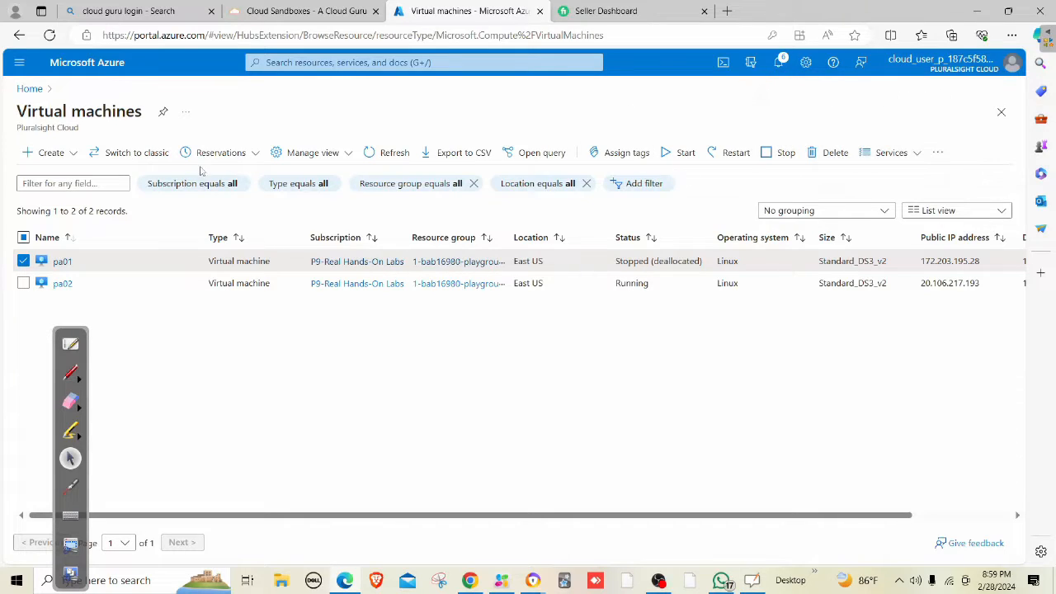
left_click(404, 154)
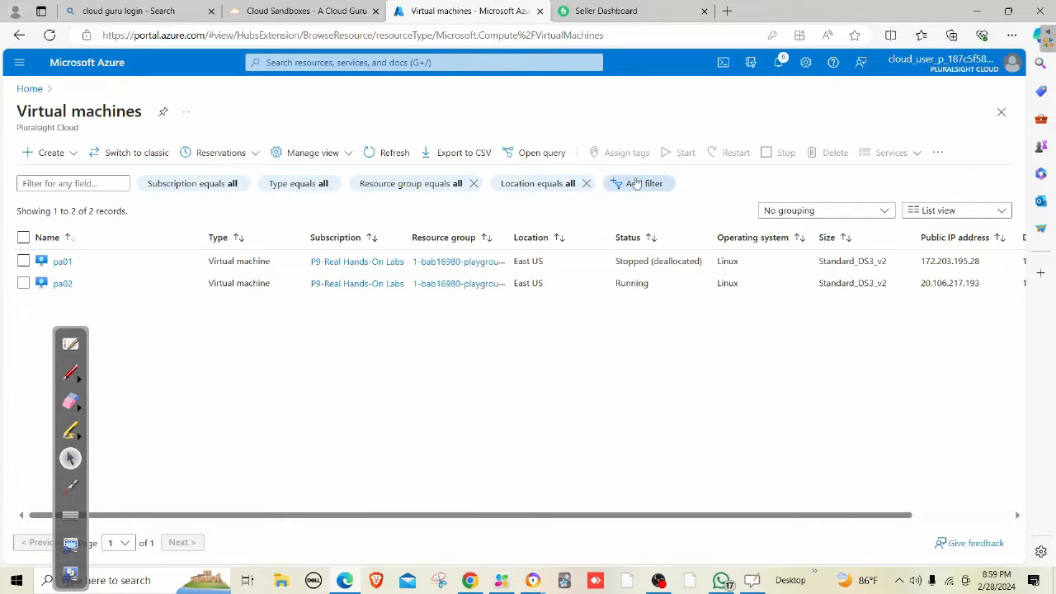
left_click(395, 155)
left_click(395, 154)
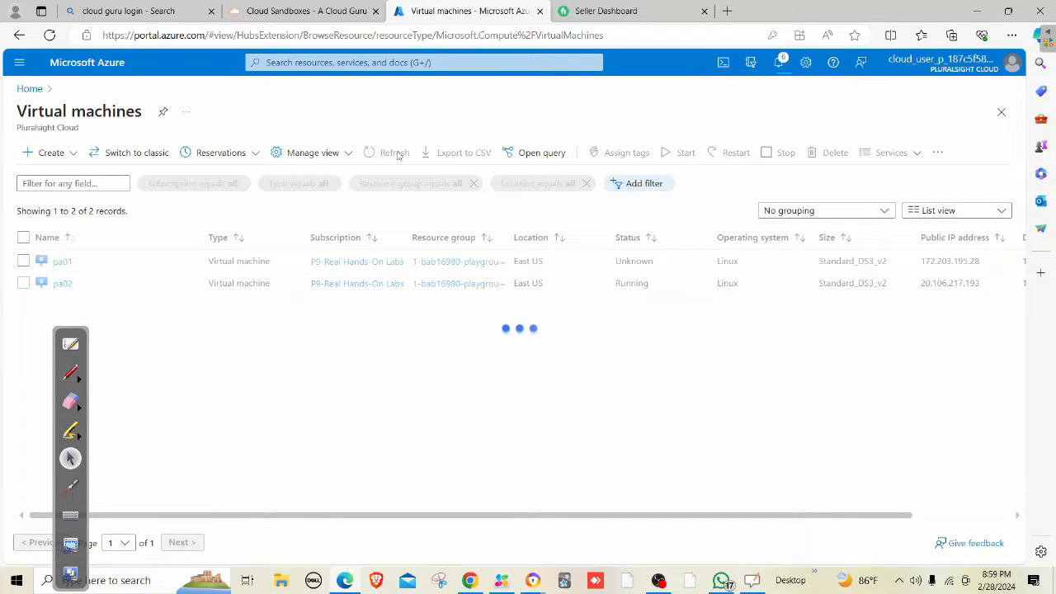
left_click(395, 154)
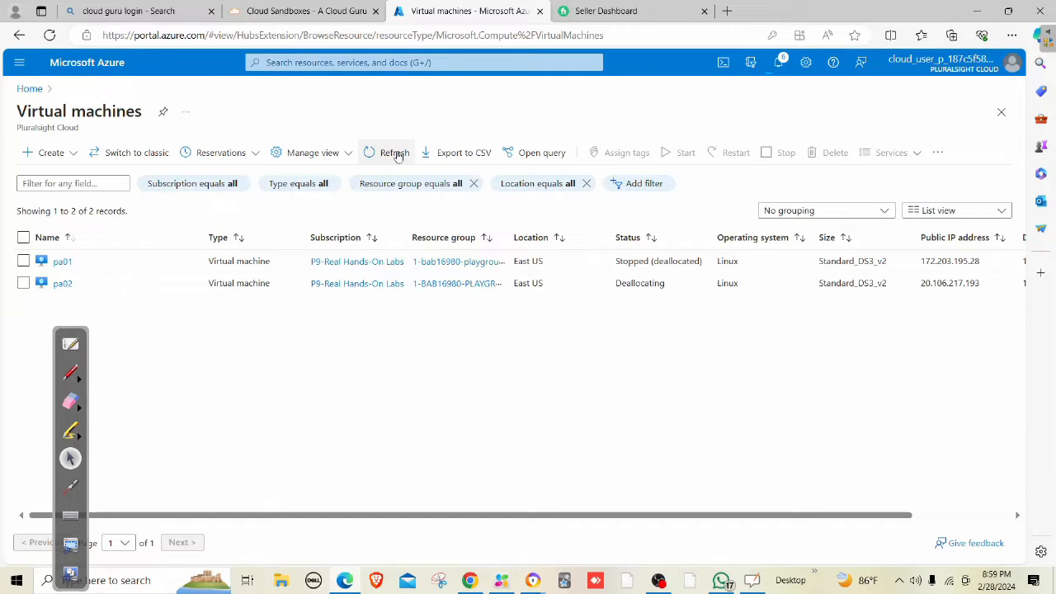
left_click(63, 283)
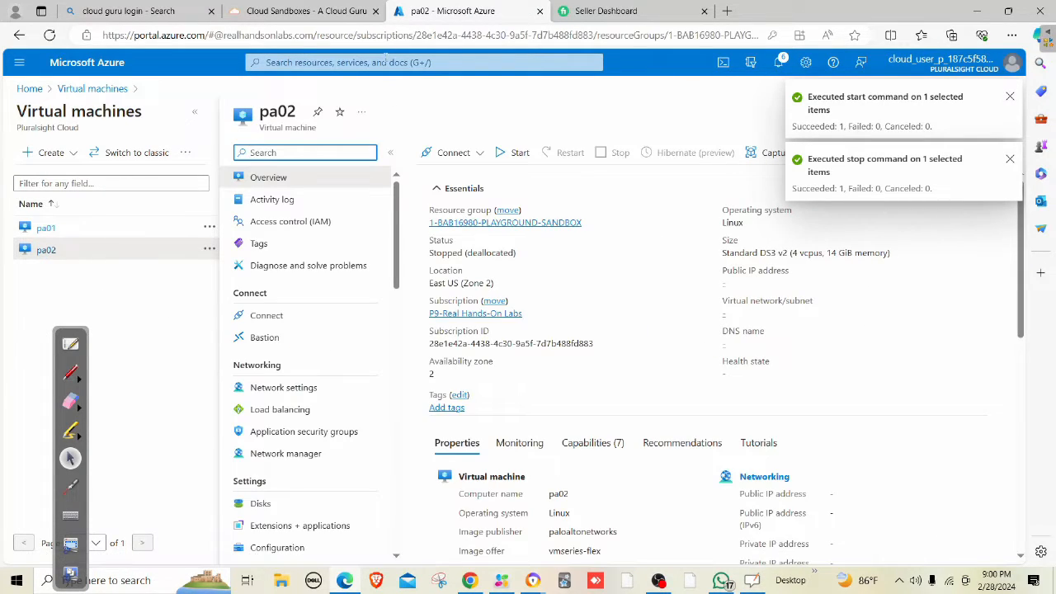
Start a new network interface named inet-untrust2 in the playground sandbox resource group.
left_click(385, 57)
left_click(354, 278)
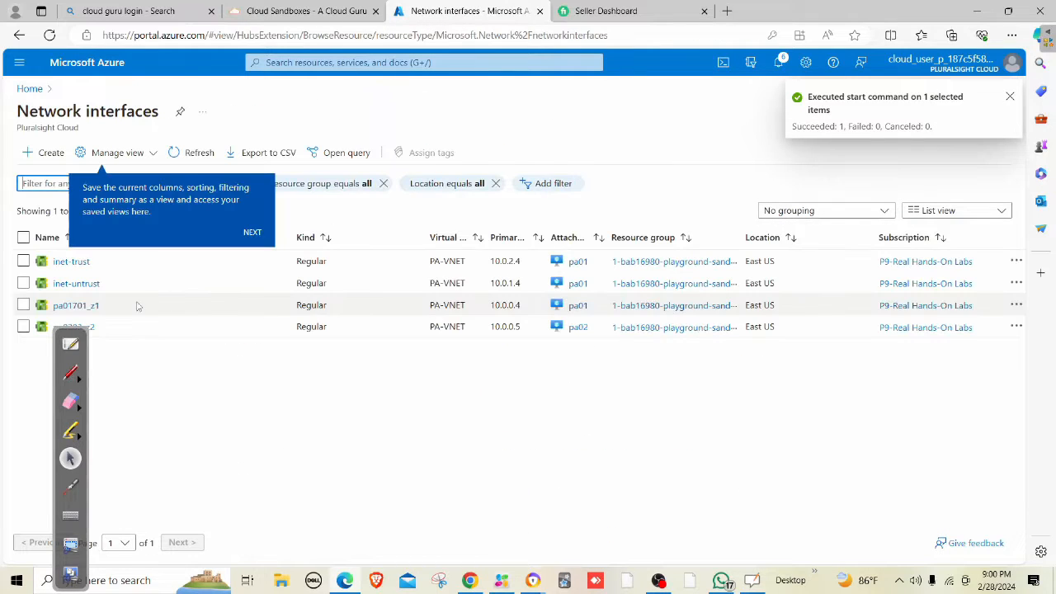
left_click(51, 153)
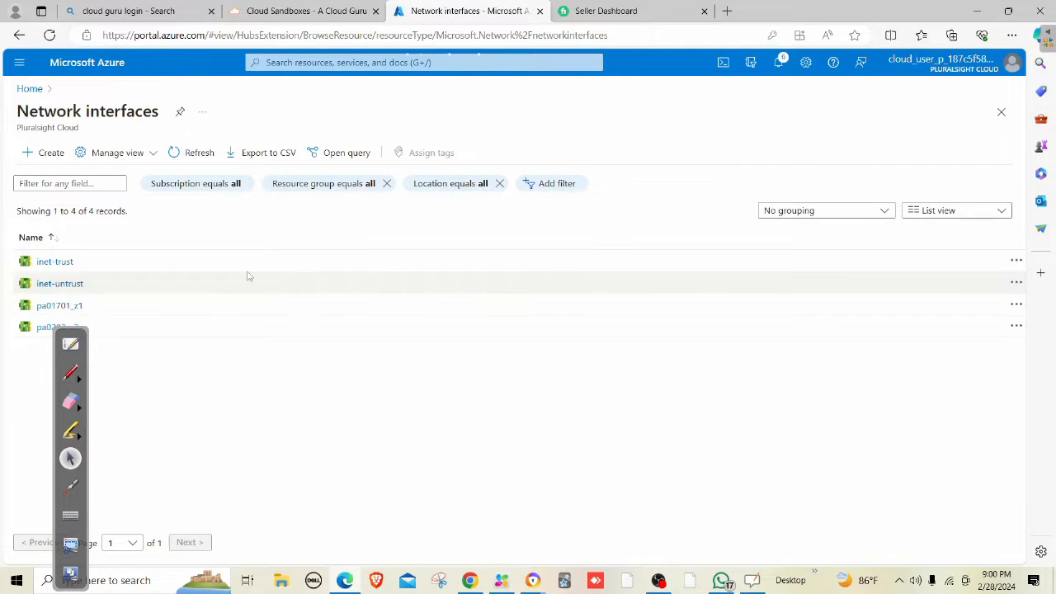
mouse_move(72, 331)
left_mouse_down()
mouse_move(538, 464)
mouse_move(731, 467)
left_mouse_up()
left_click(221, 280)
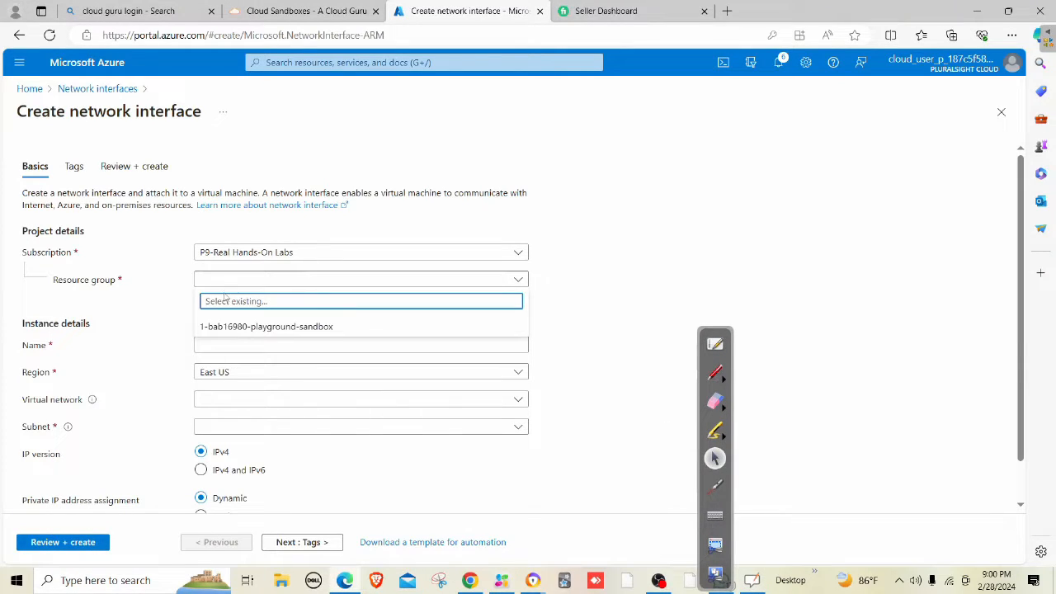
left_click(314, 325)
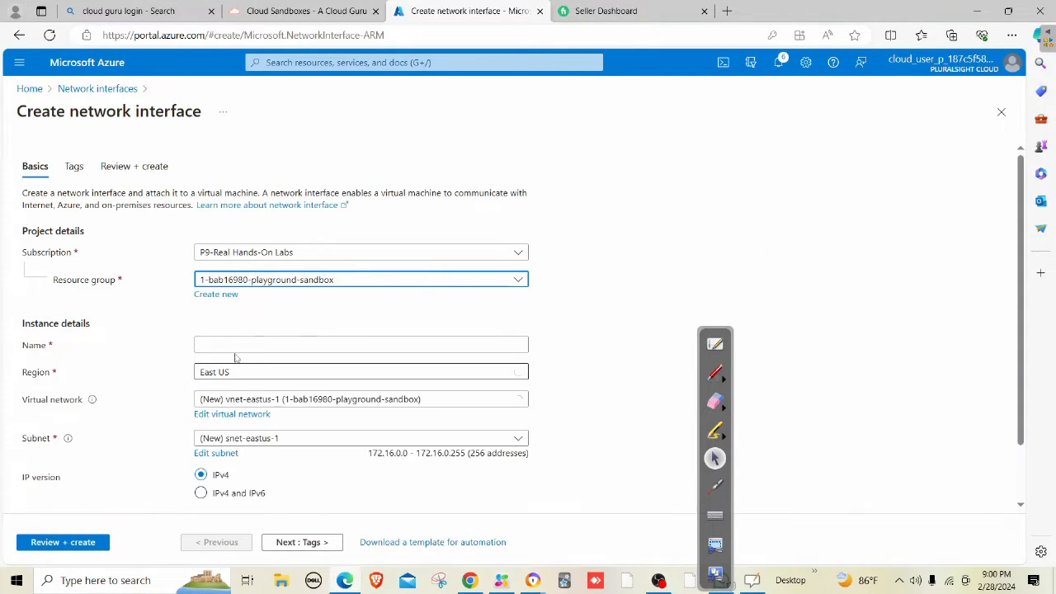
left_click(232, 347)
type("inet-t")
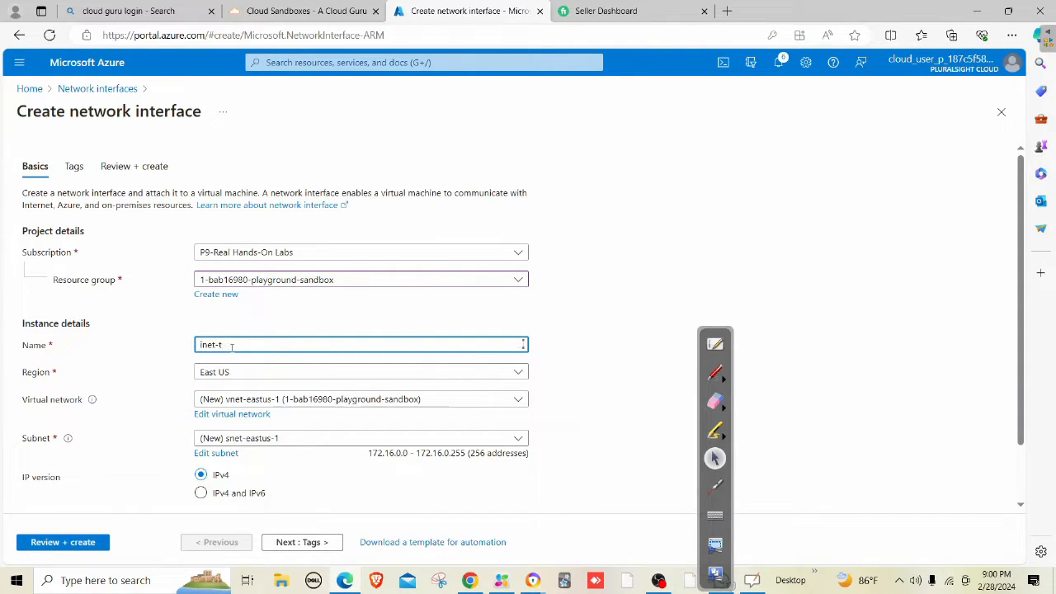
key("BackSpace")
type("untrust")
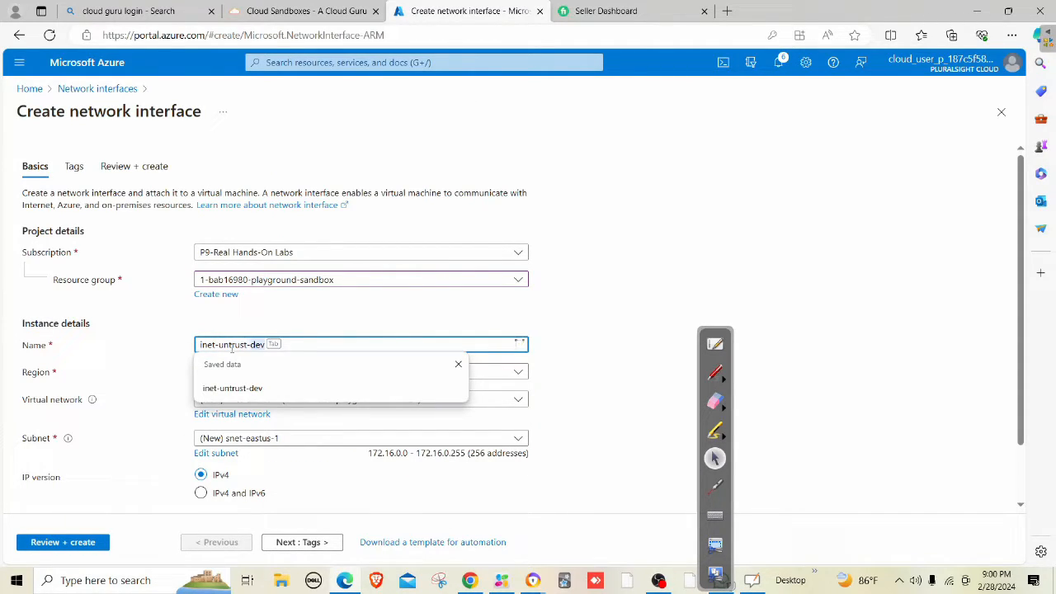
type("-2")
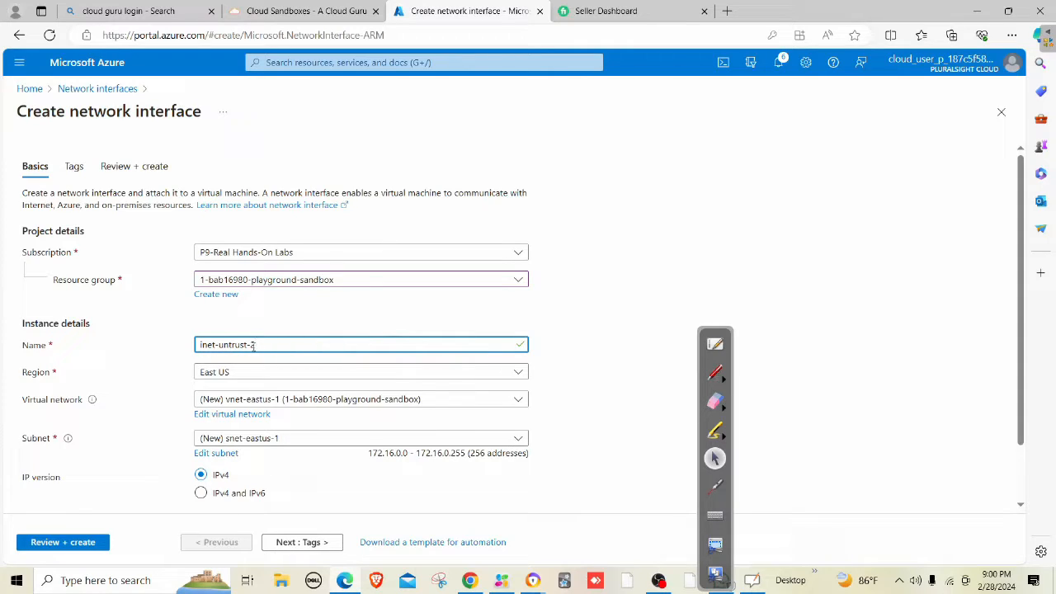
double_click(623, 313)
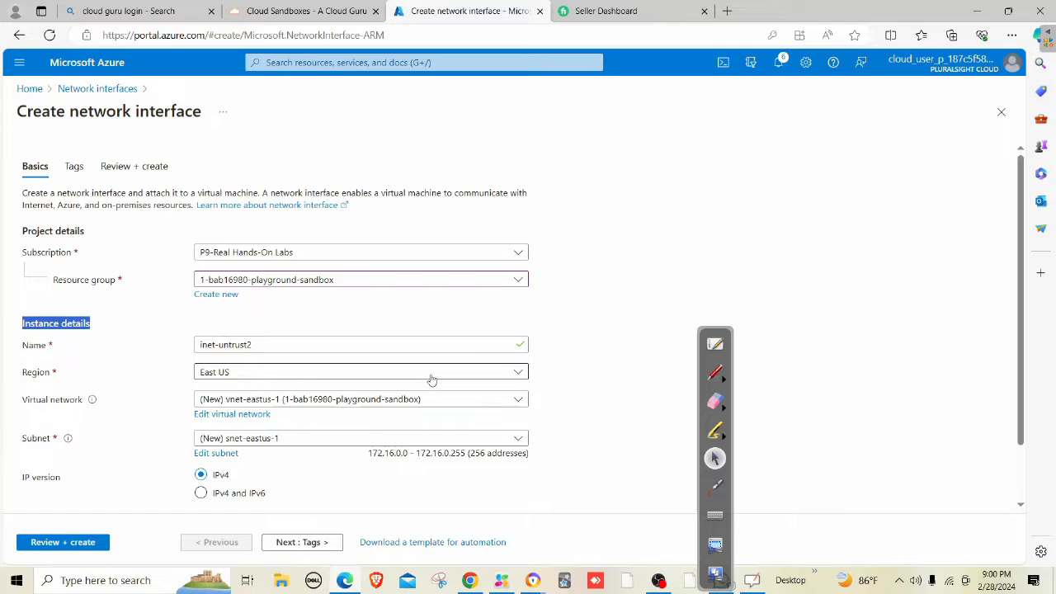
Put it on PA-VNET's UNTRUST subnet, then review and create the interface.
left_click(223, 402)
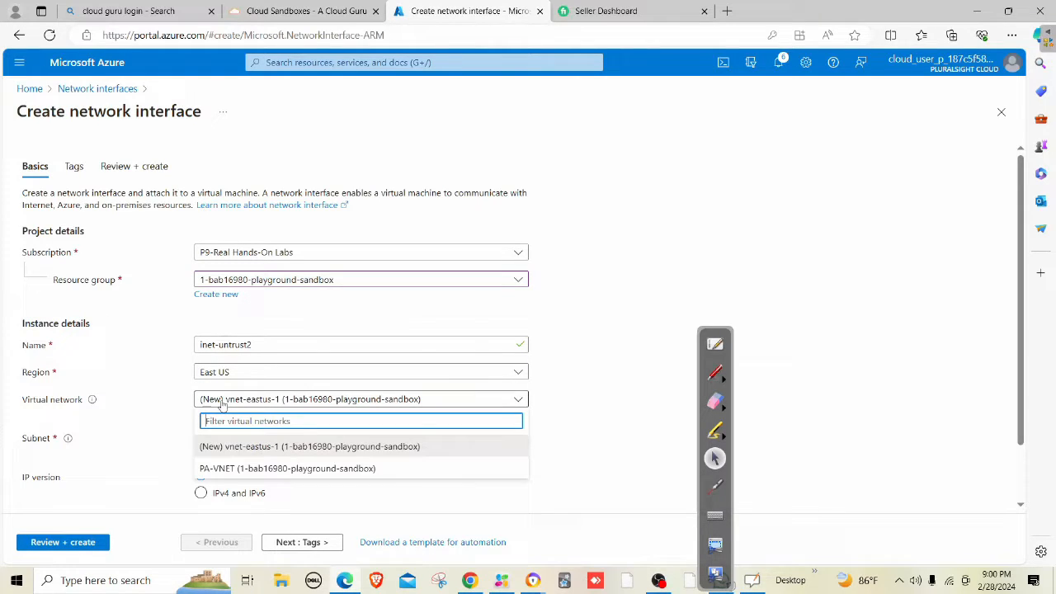
left_click(236, 469)
left_click(233, 440)
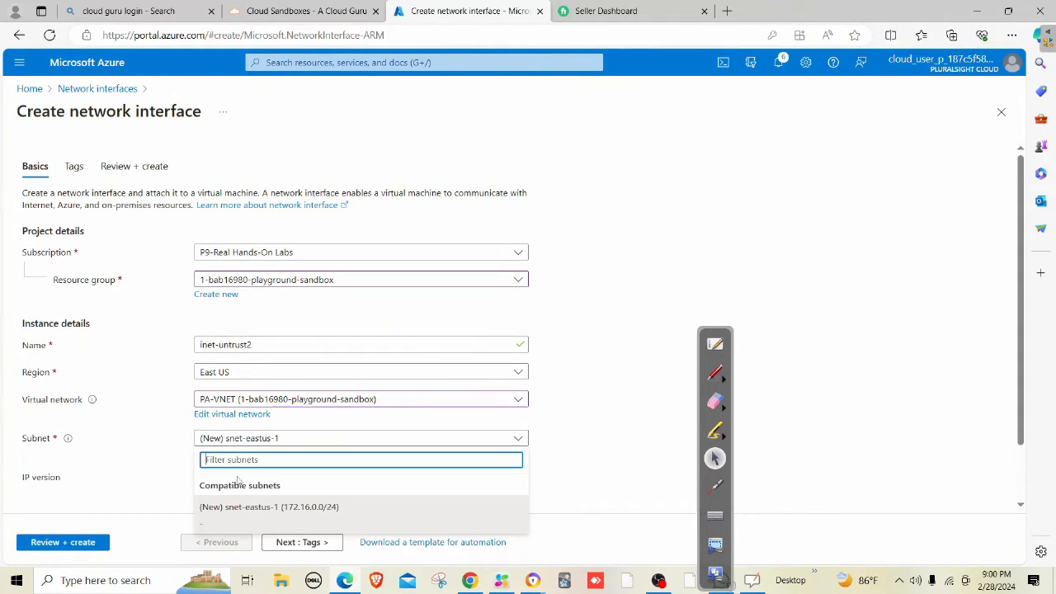
scroll(348, 404, "down", 2)
left_click(242, 386)
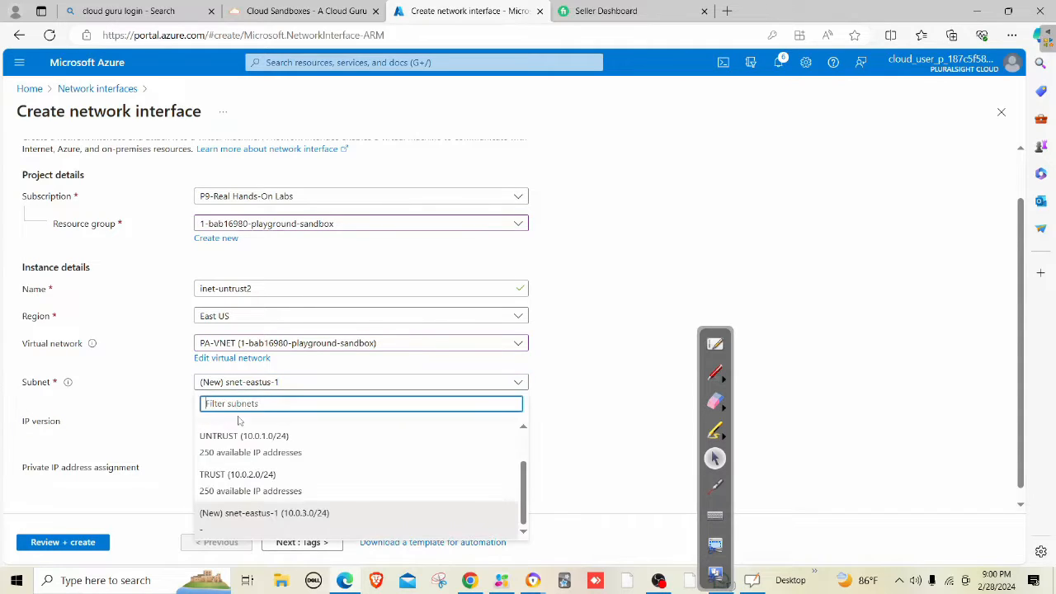
left_click(238, 442)
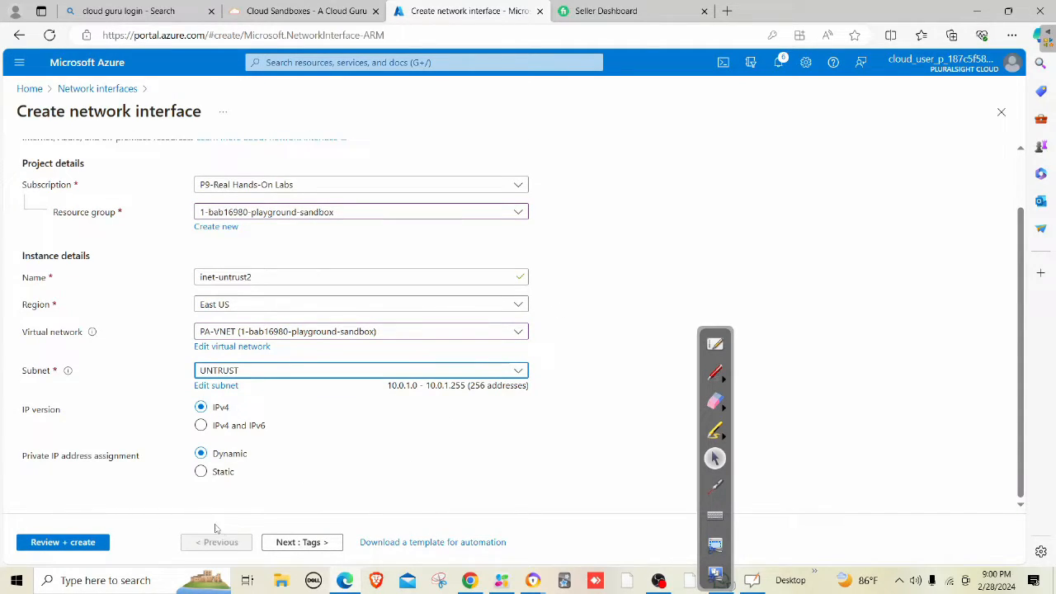
left_click(85, 542)
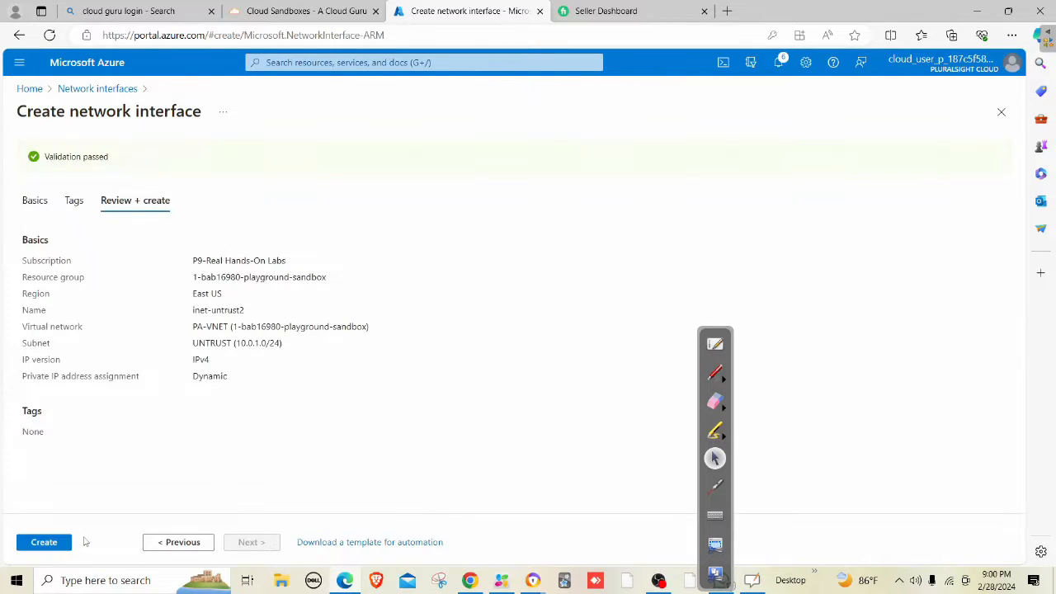
left_click(42, 542)
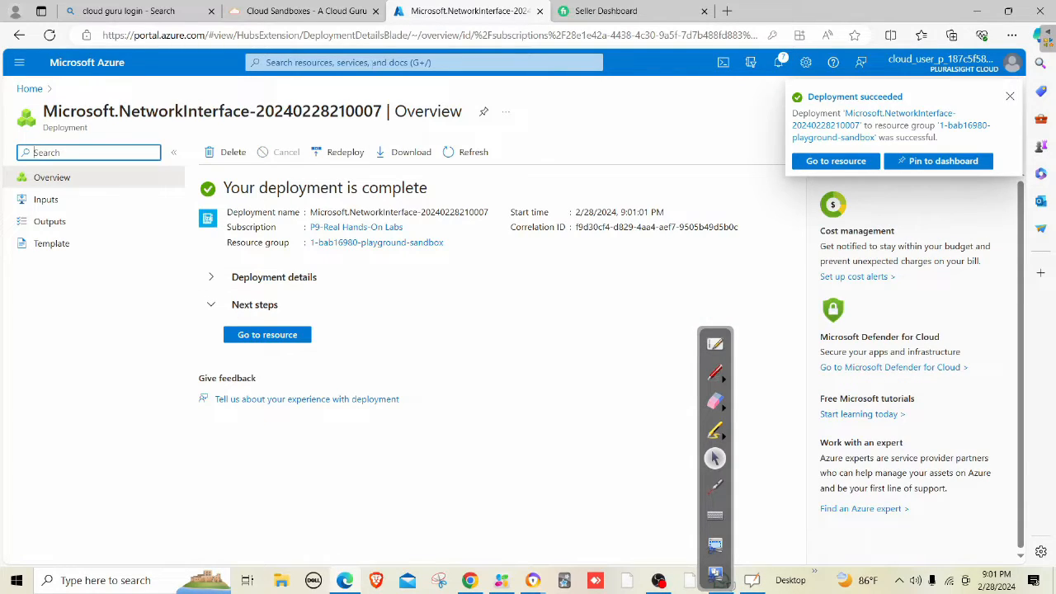
Start a new network interface named inet-trust2 in the playground sandbox resource group.
left_click(423, 62)
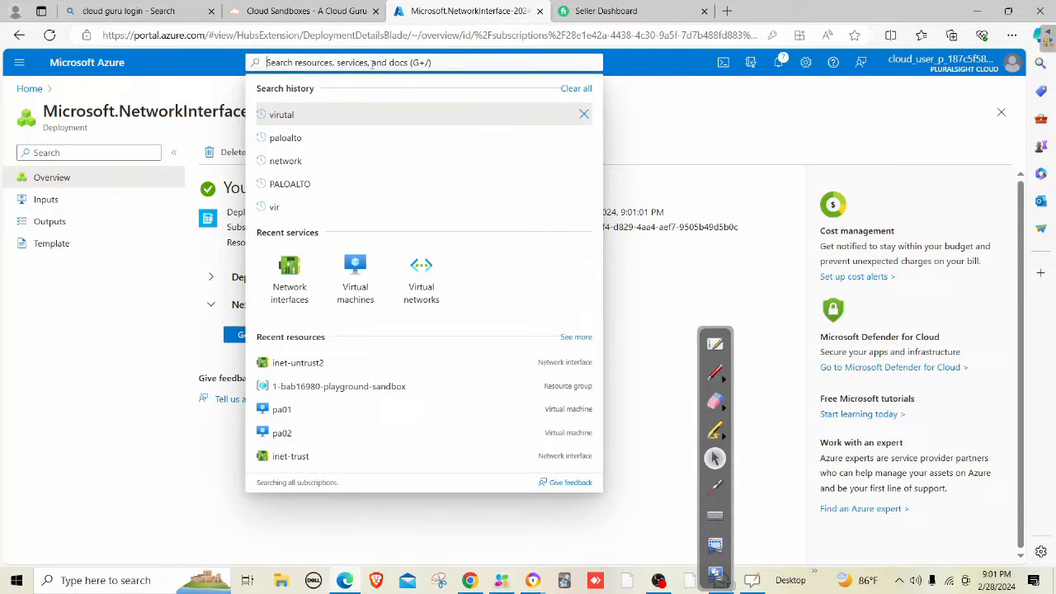
left_click(287, 269)
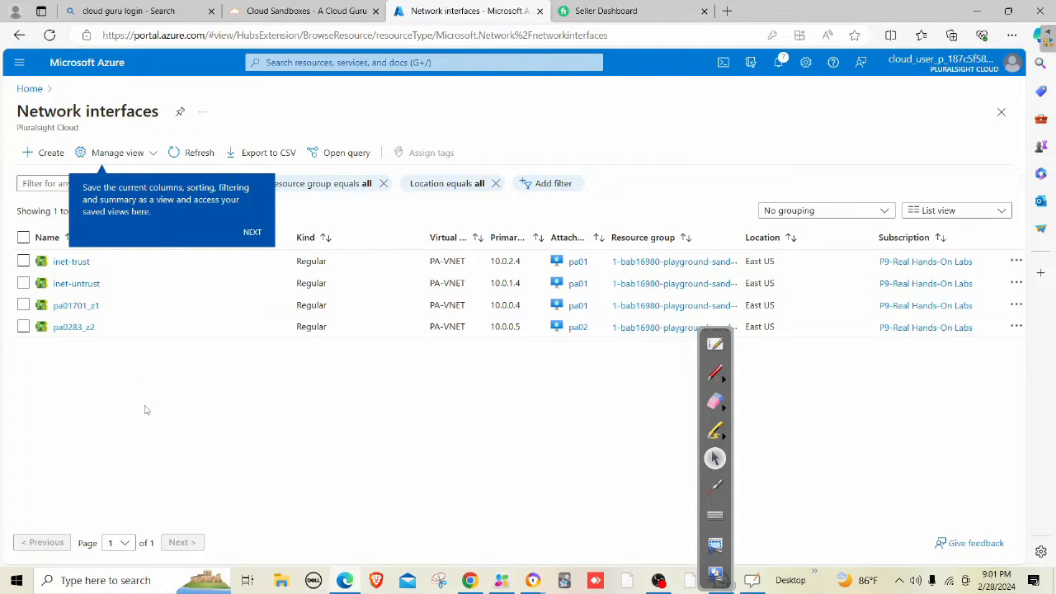
left_click(45, 153)
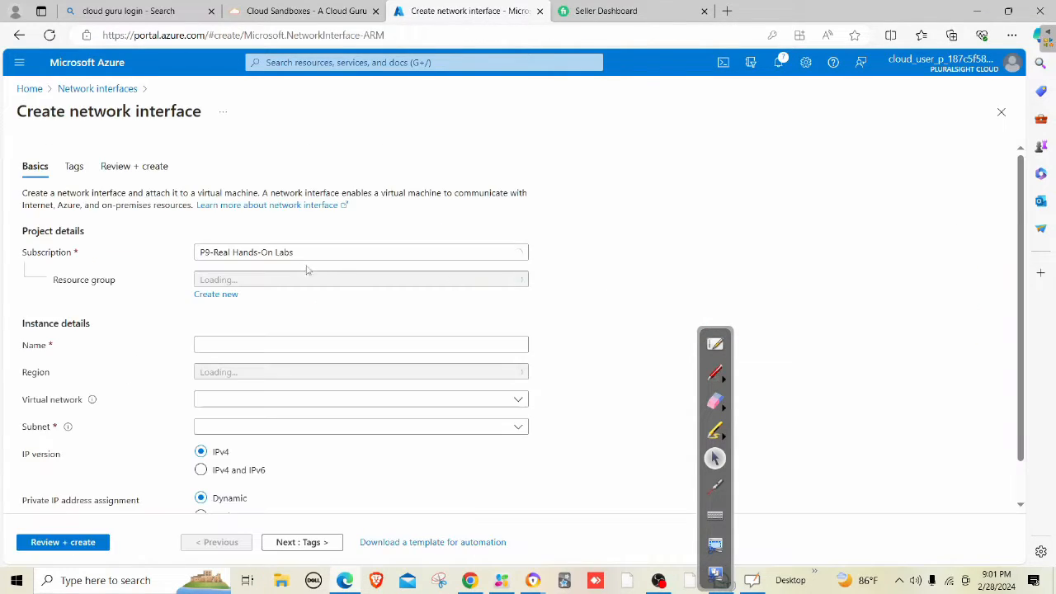
left_click(252, 279)
left_click(247, 326)
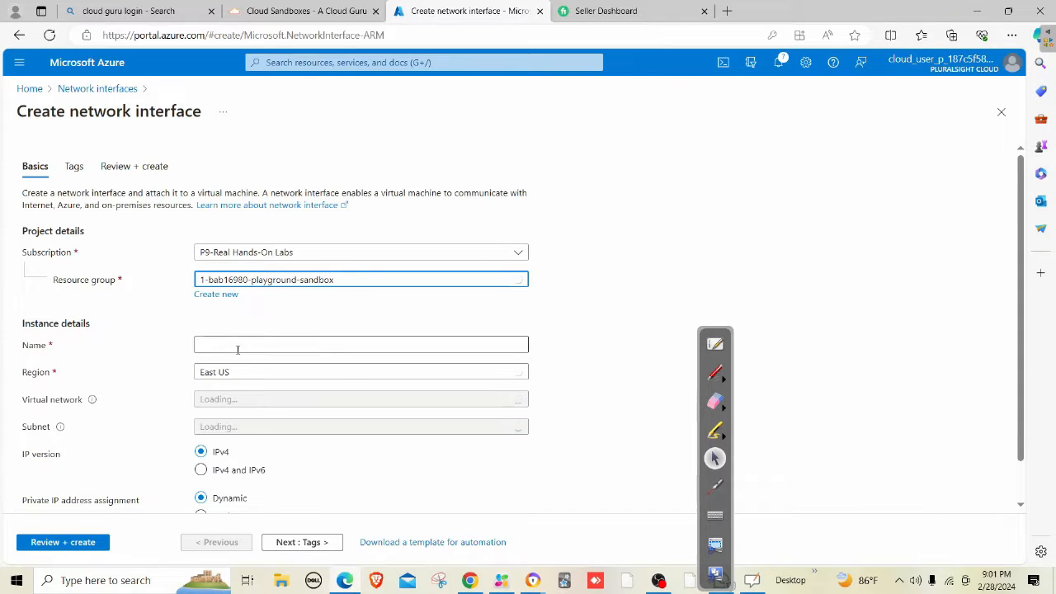
left_click(238, 346)
type("in")
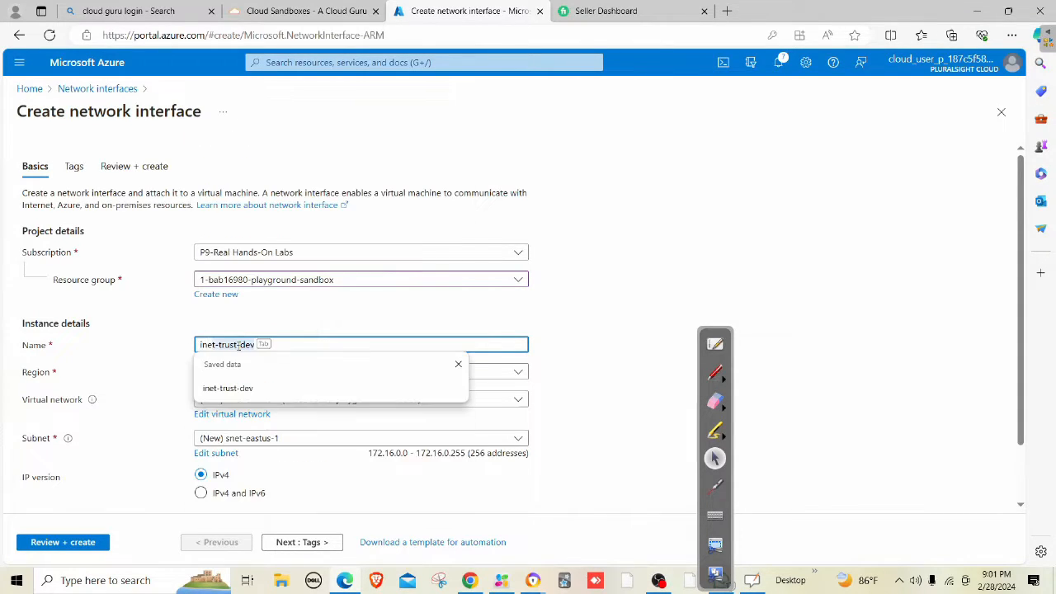
type("et-trust2")
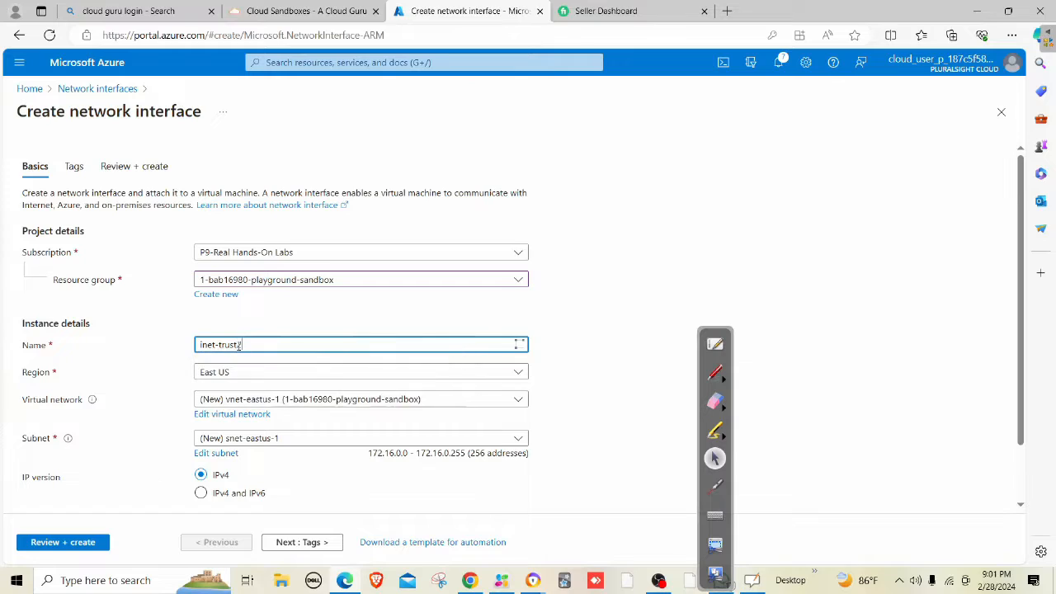
Put it on PA-VNET's TRUST subnet, then review and create the interface.
left_click(278, 400)
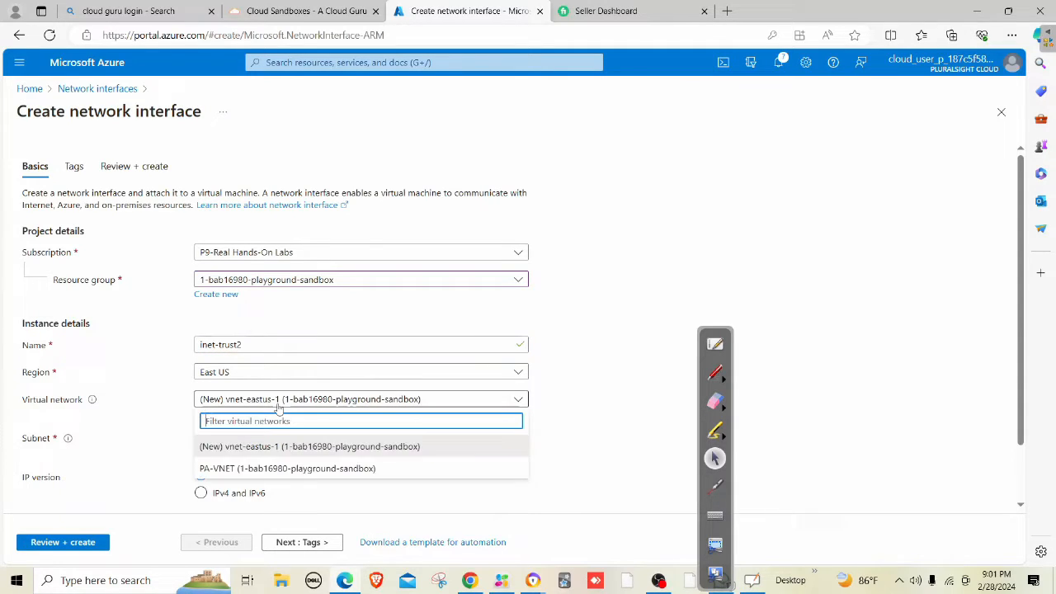
left_click(272, 467)
left_click(234, 436)
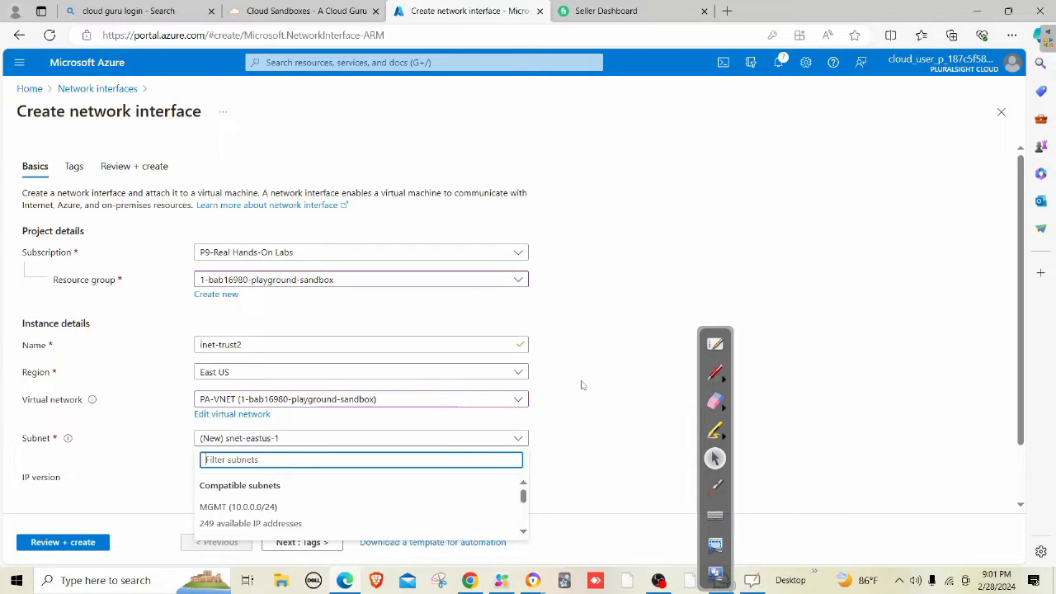
left_click(573, 335)
scroll(272, 355, "down", 2)
left_click(237, 374)
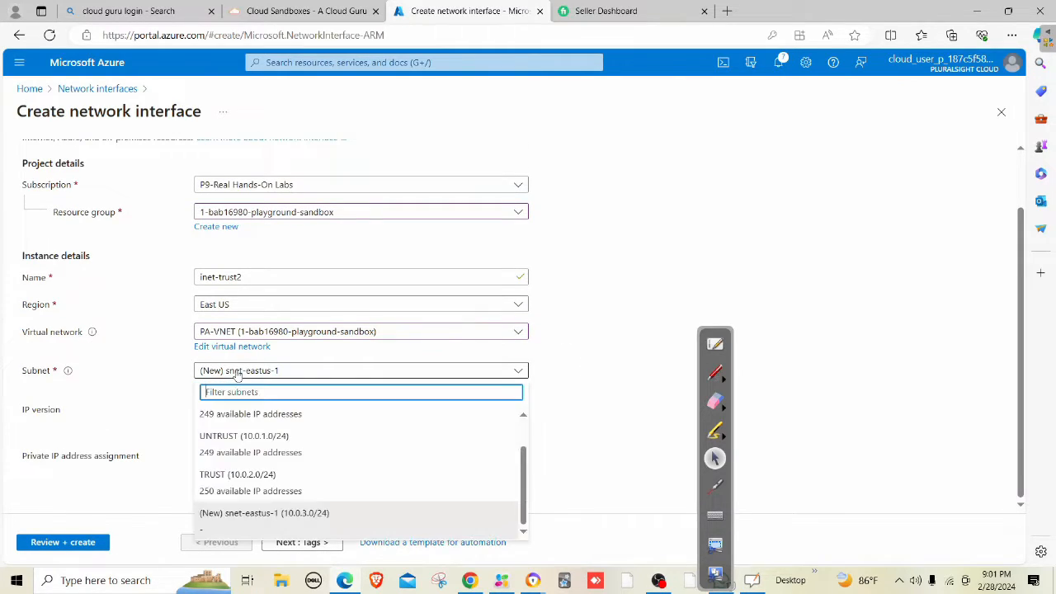
left_click(252, 485)
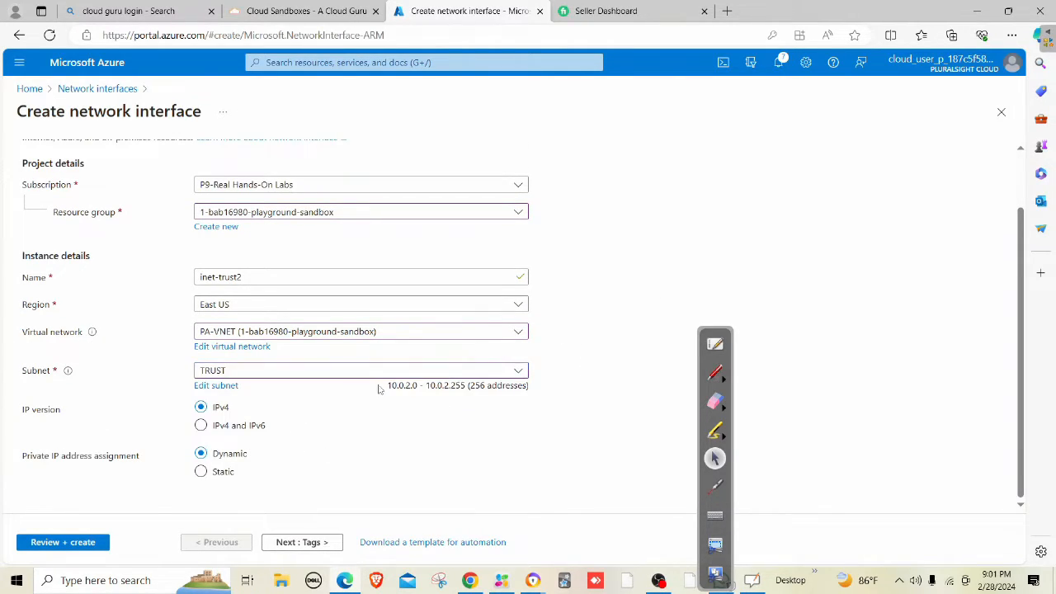
left_click(63, 542)
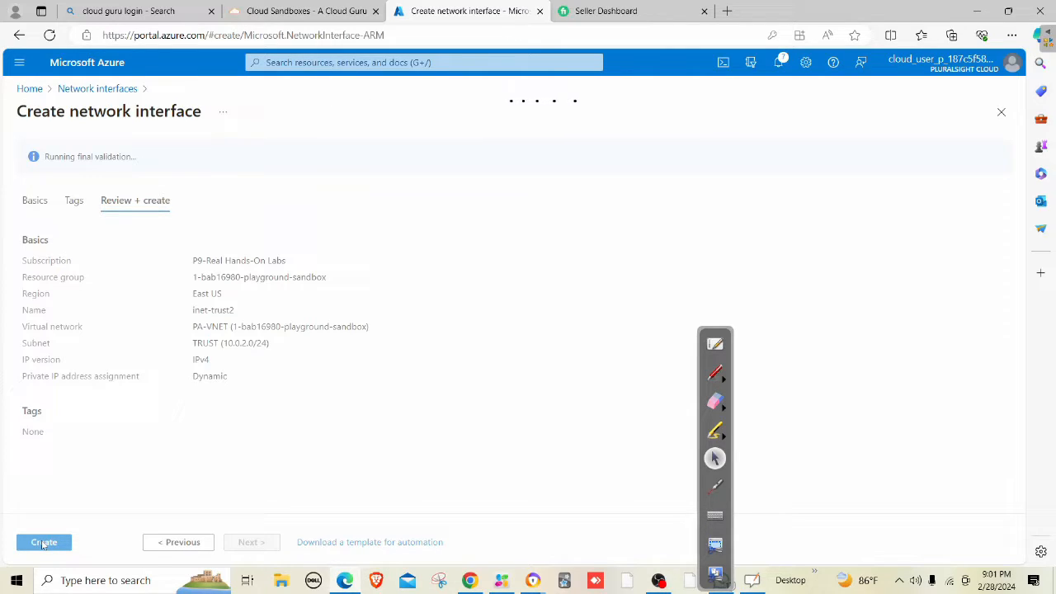
left_click(42, 544)
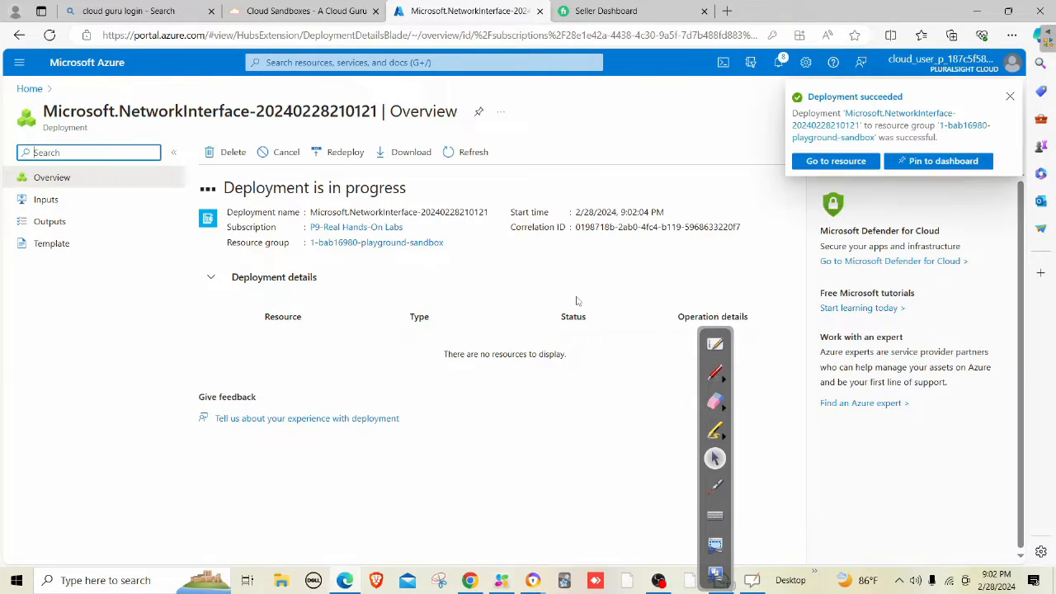
From pa02's Network settings, attach inet-untrust2 (PA-VNET / UNTRUST, 10.0.1.5).
left_click(391, 63)
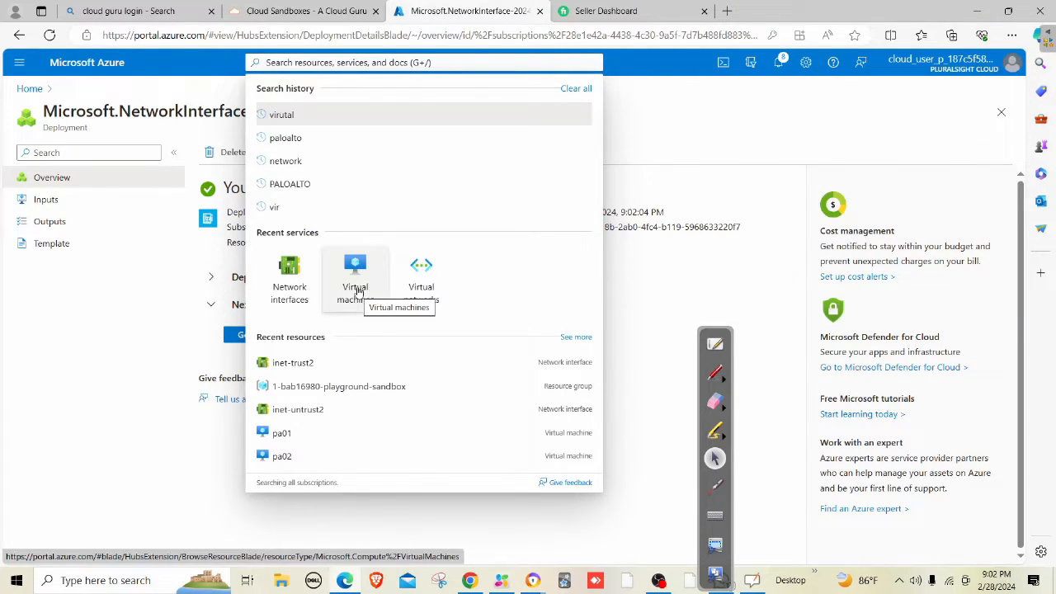
left_click(356, 280)
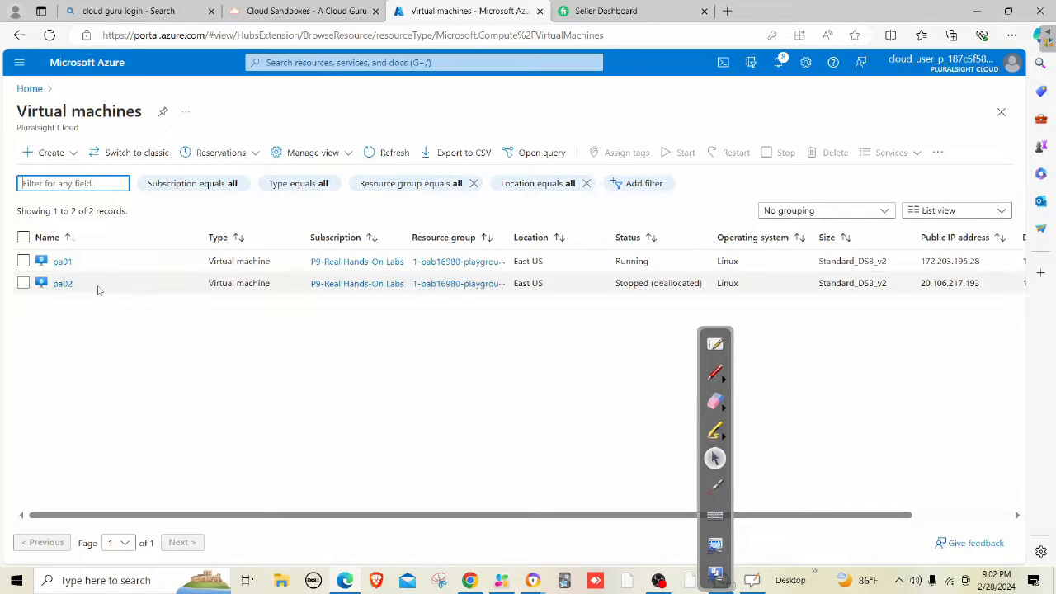
left_click(63, 283)
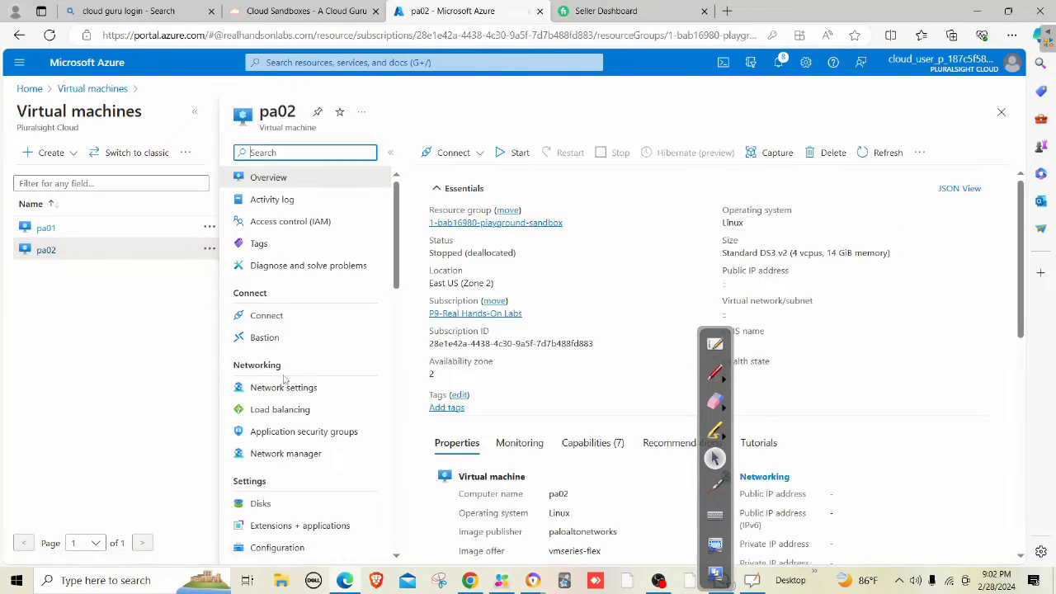
left_click(261, 386)
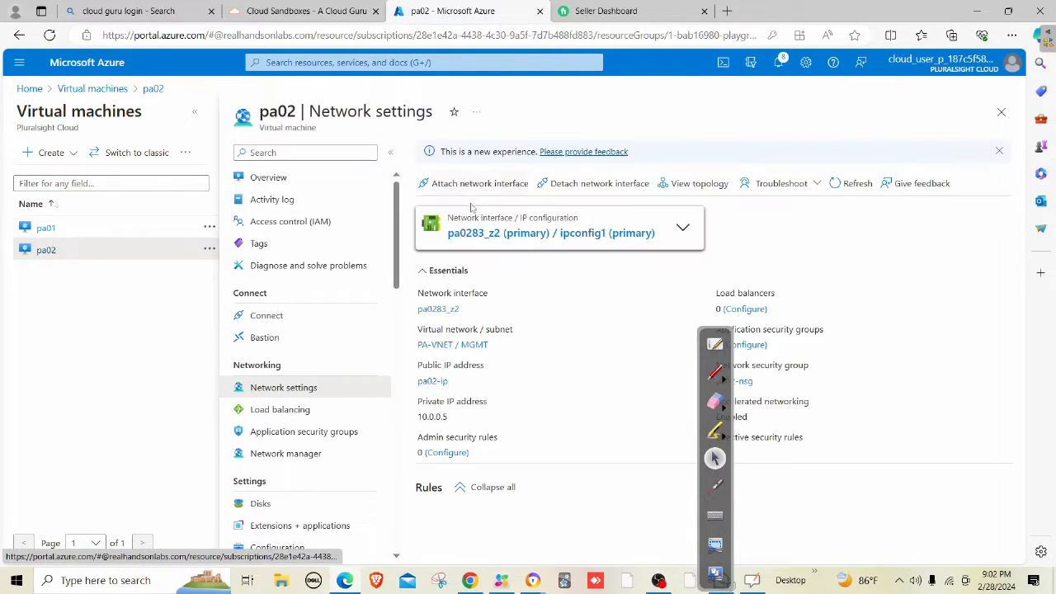
left_click(473, 185)
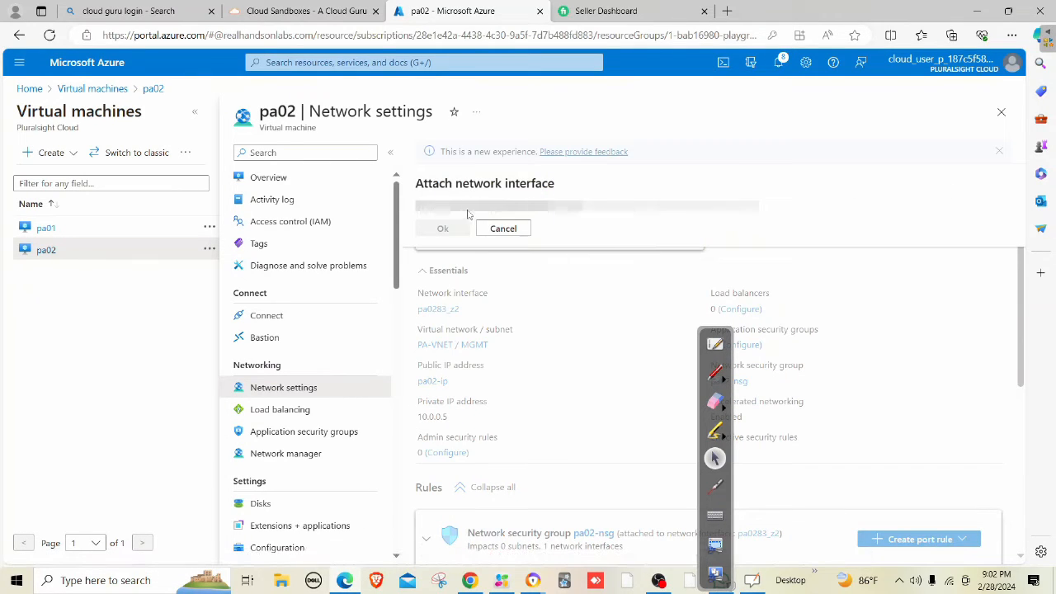
left_click(453, 210)
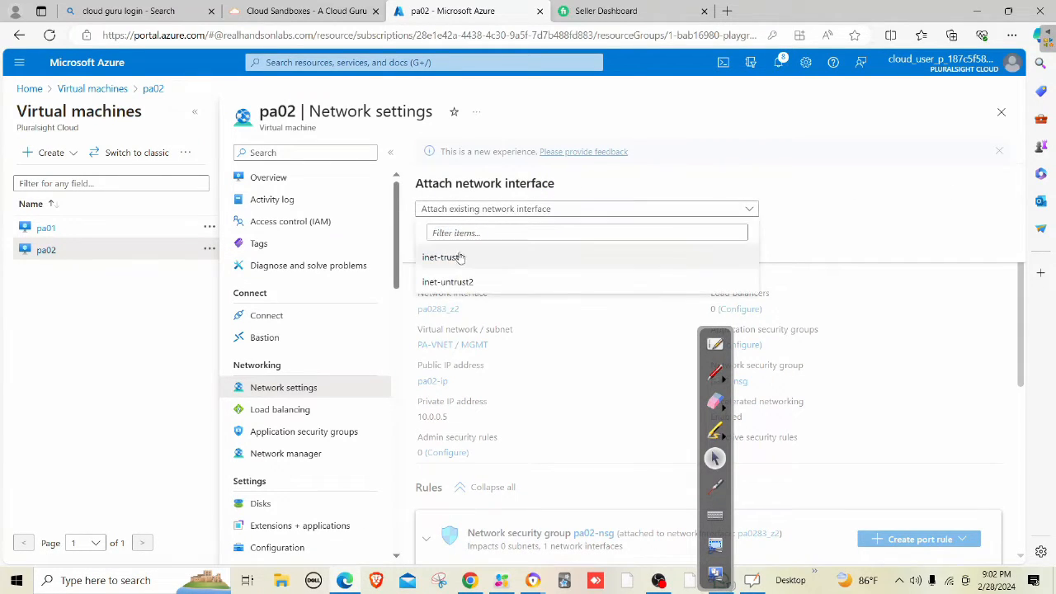
left_click(470, 280)
left_click(448, 250)
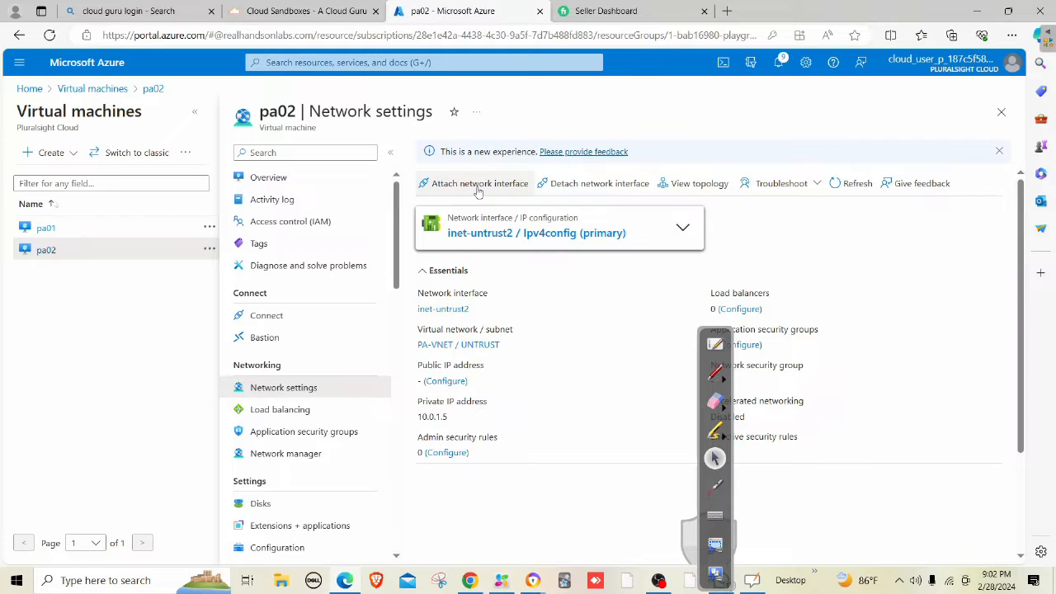
On pa02's Network settings, attach the inet-trust2 interface and confirm.
left_click(477, 184)
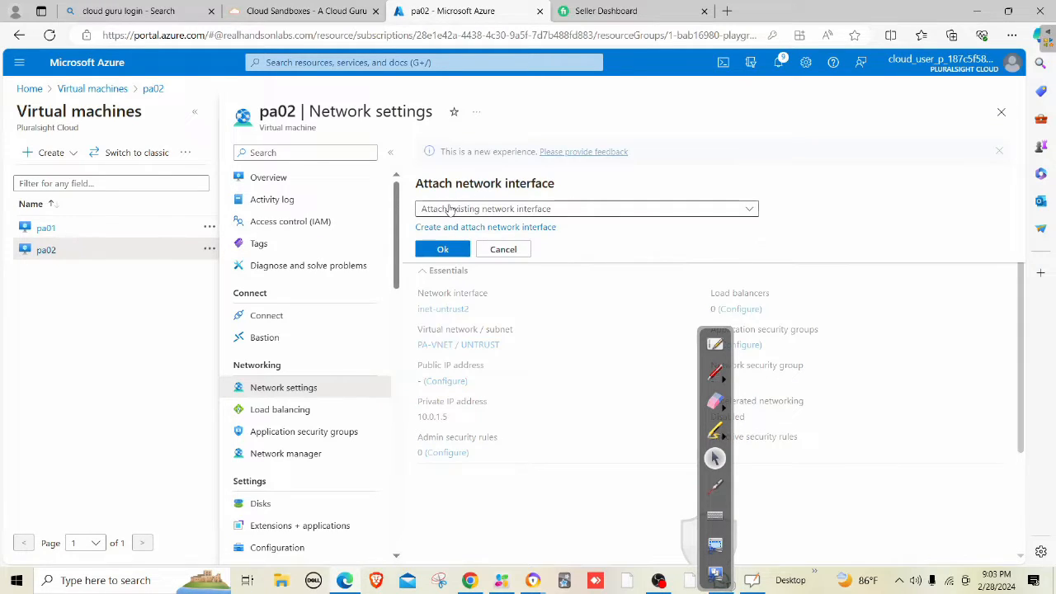
left_click(451, 210)
left_click(464, 260)
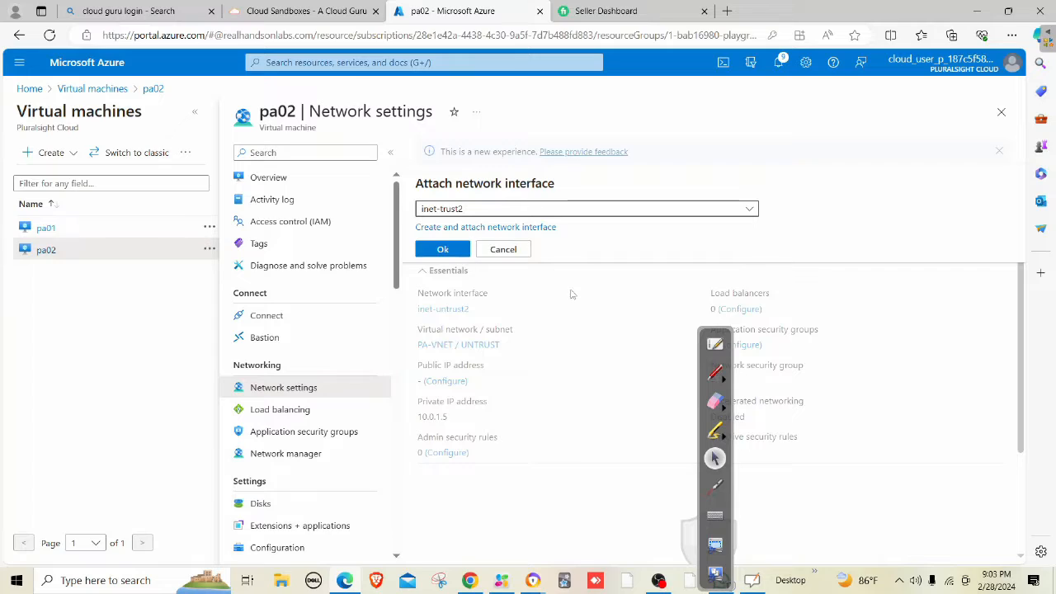
left_click(451, 251)
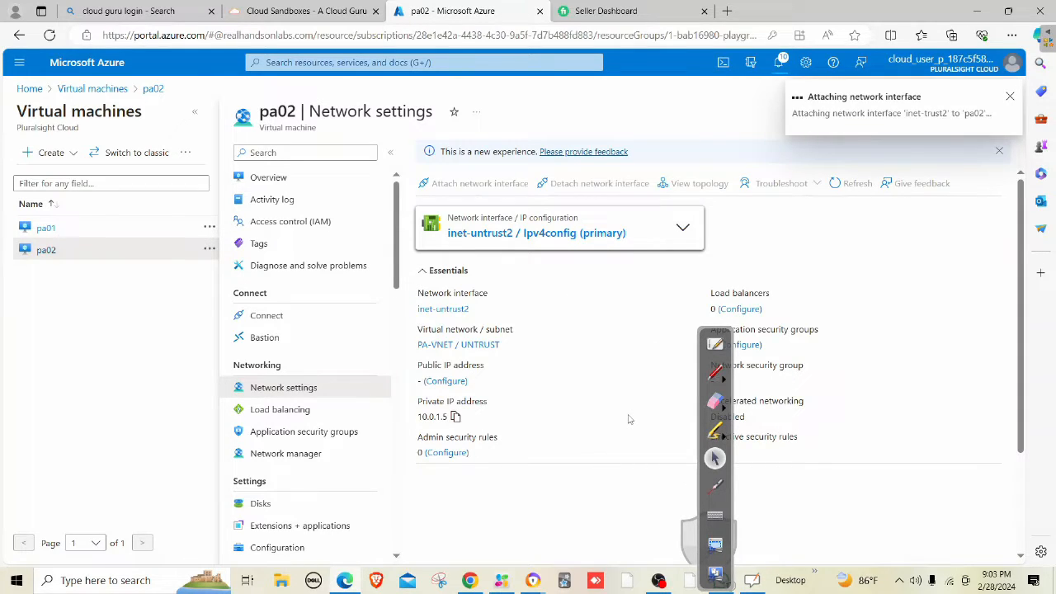
left_click(658, 581)
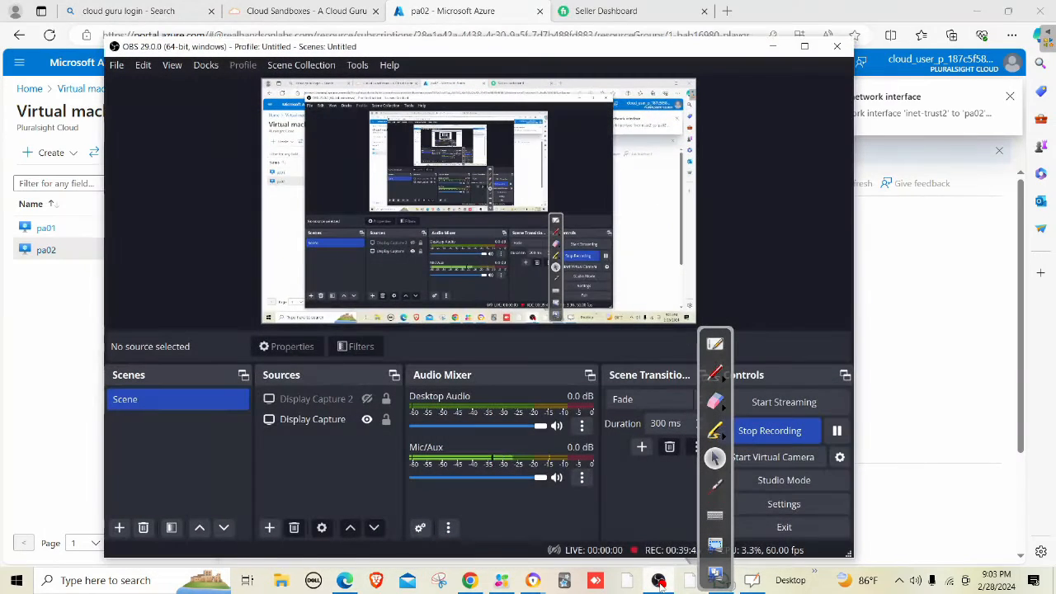
left_click(658, 580)
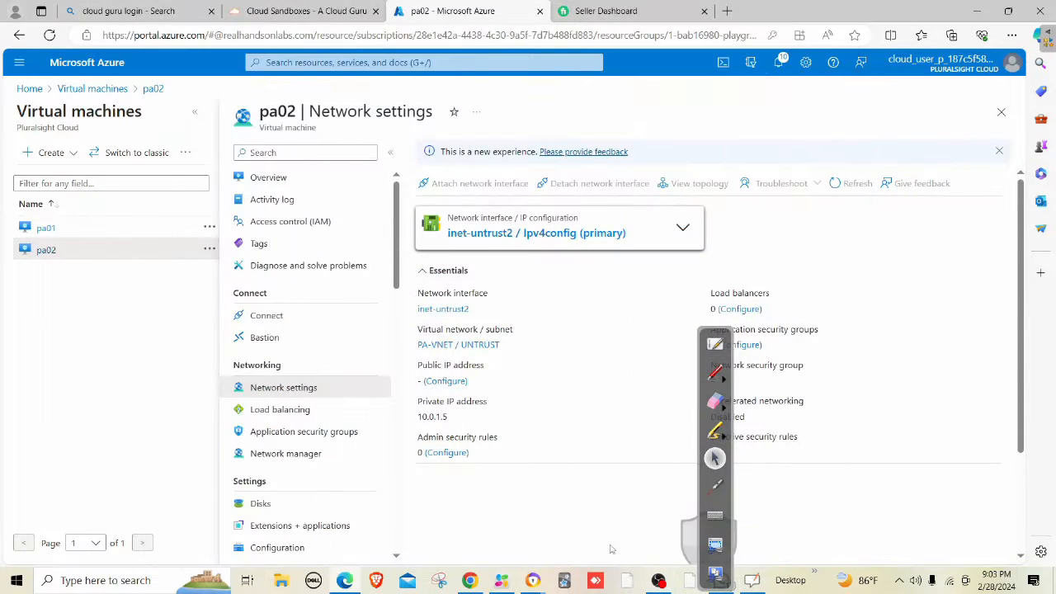
mouse_move(533, 582)
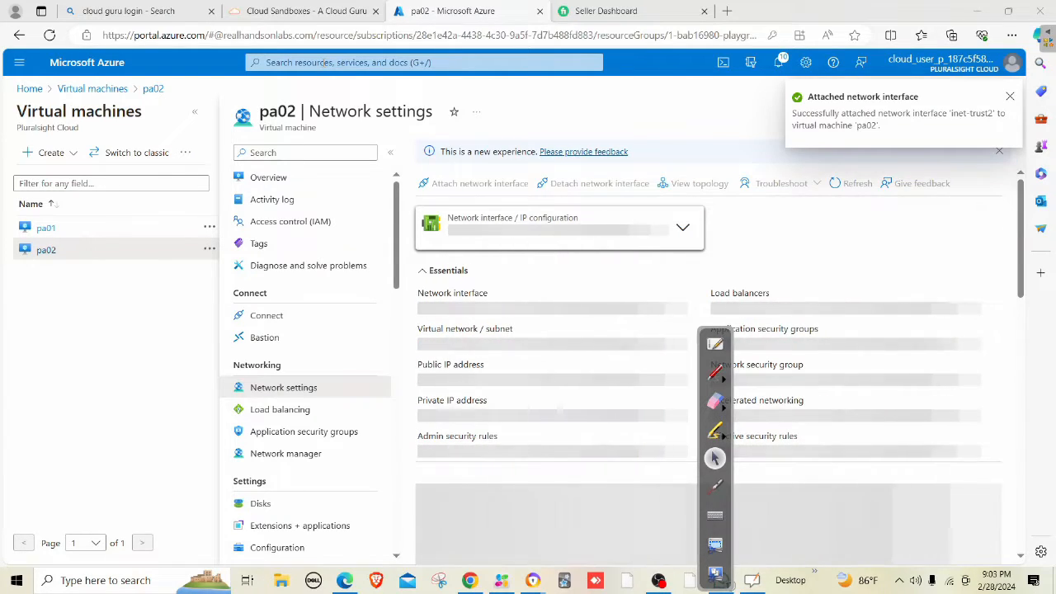
Open the IP configurations of the inet-untrust network interface.
left_click(322, 63)
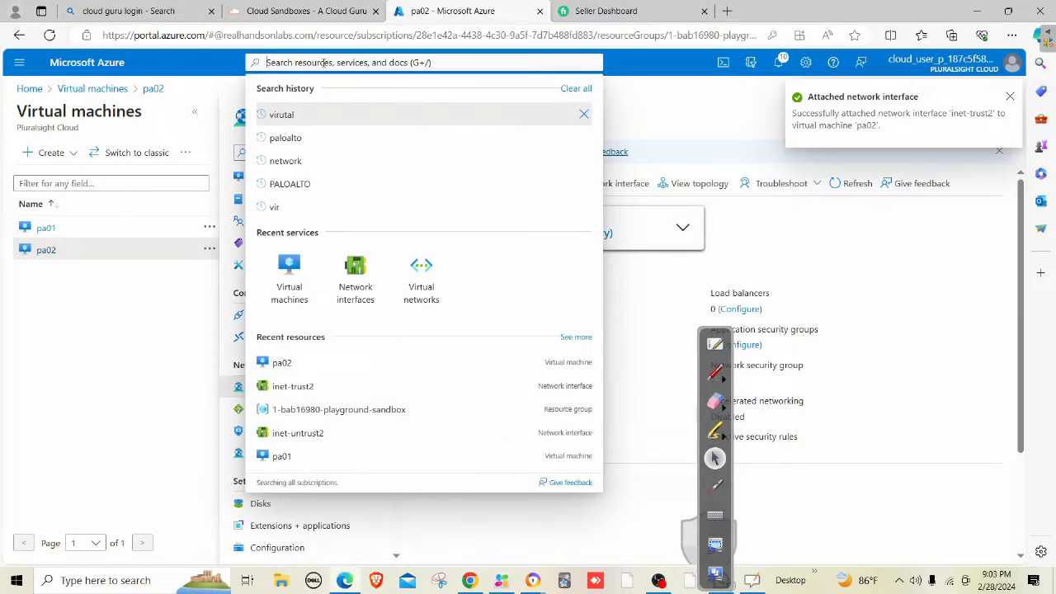
left_click(354, 272)
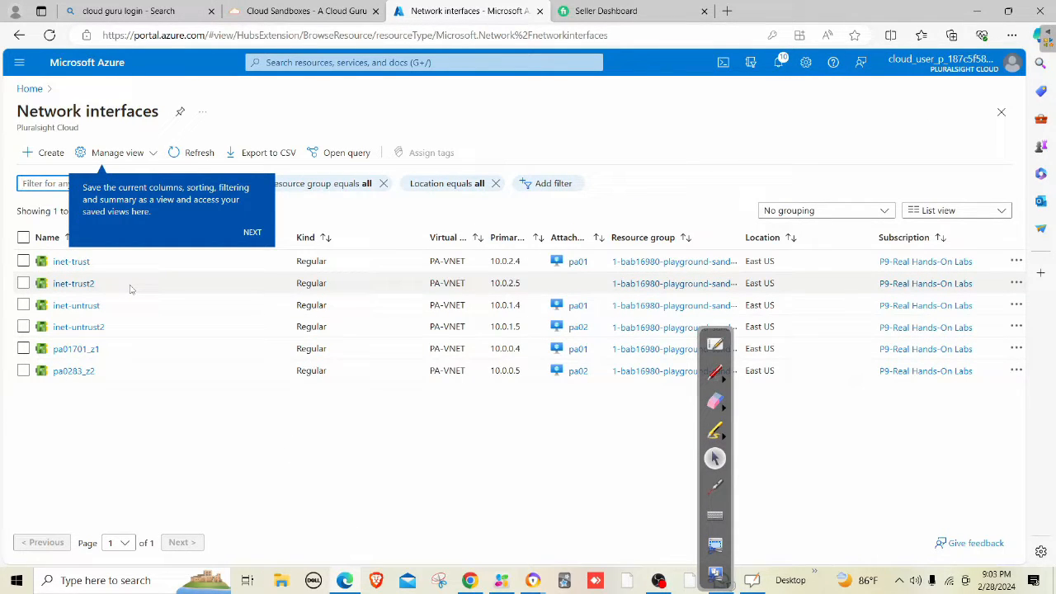
left_click(78, 306)
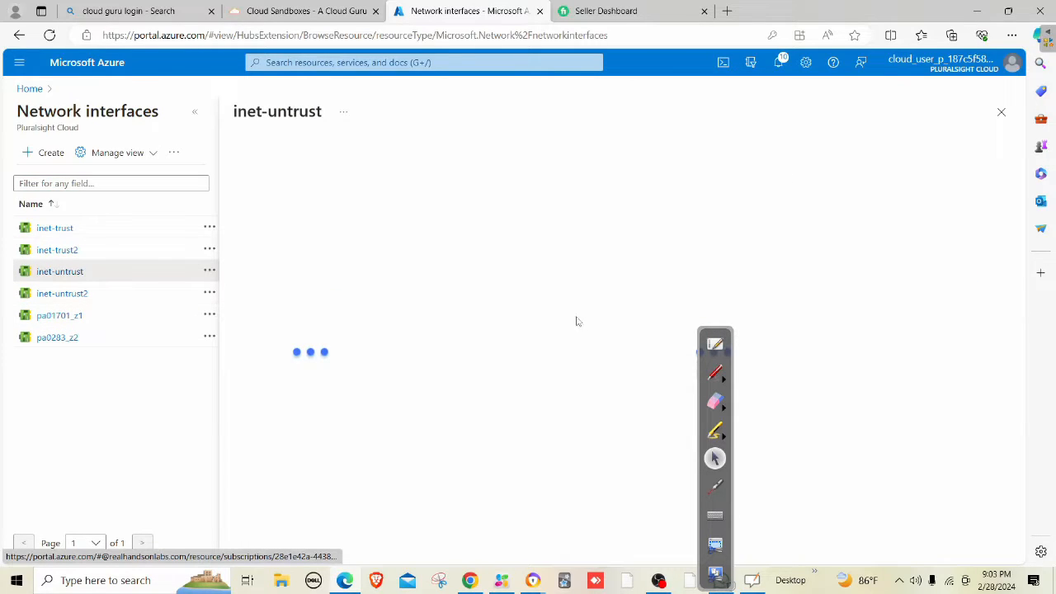
left_click_drag(721, 331, 124, 284)
left_click(300, 294)
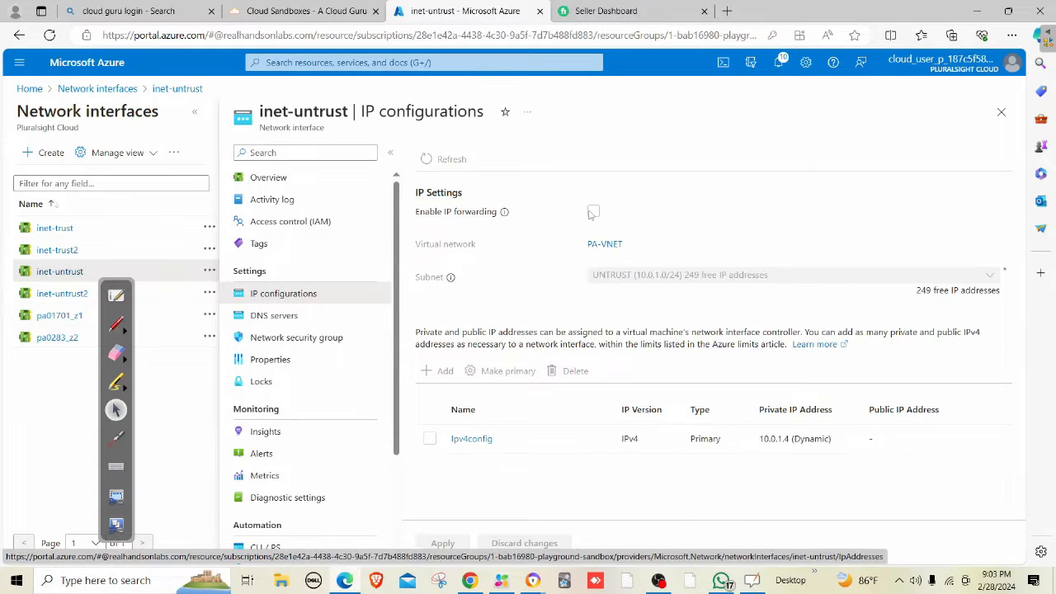
Save Ipv4config's 10.0.1.4 address as Static, then apply Enable IP forwarding.
left_click(593, 213)
left_click(594, 213)
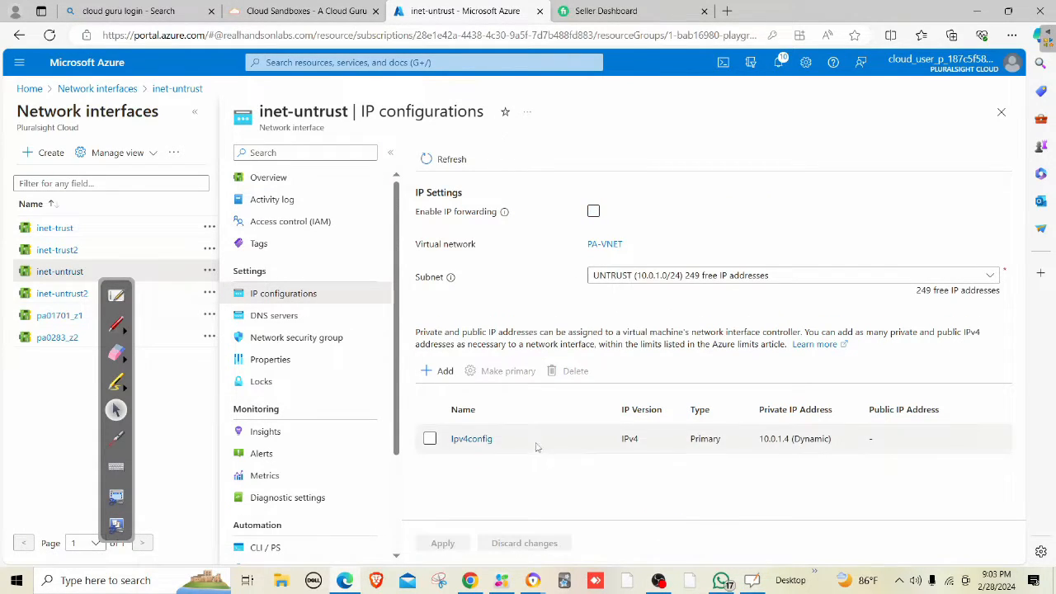
left_click(478, 439)
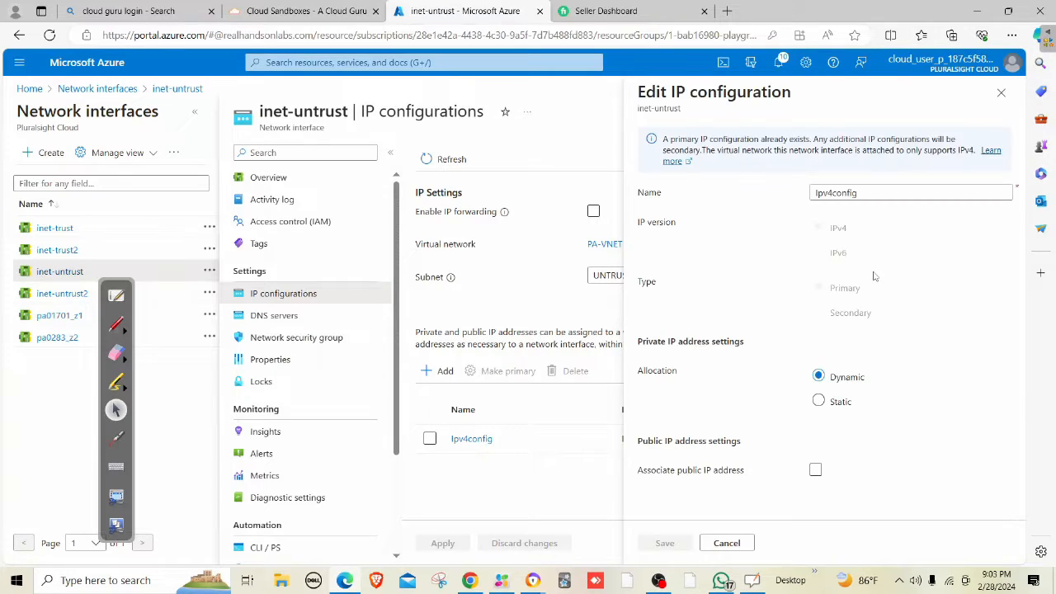
left_click(819, 402)
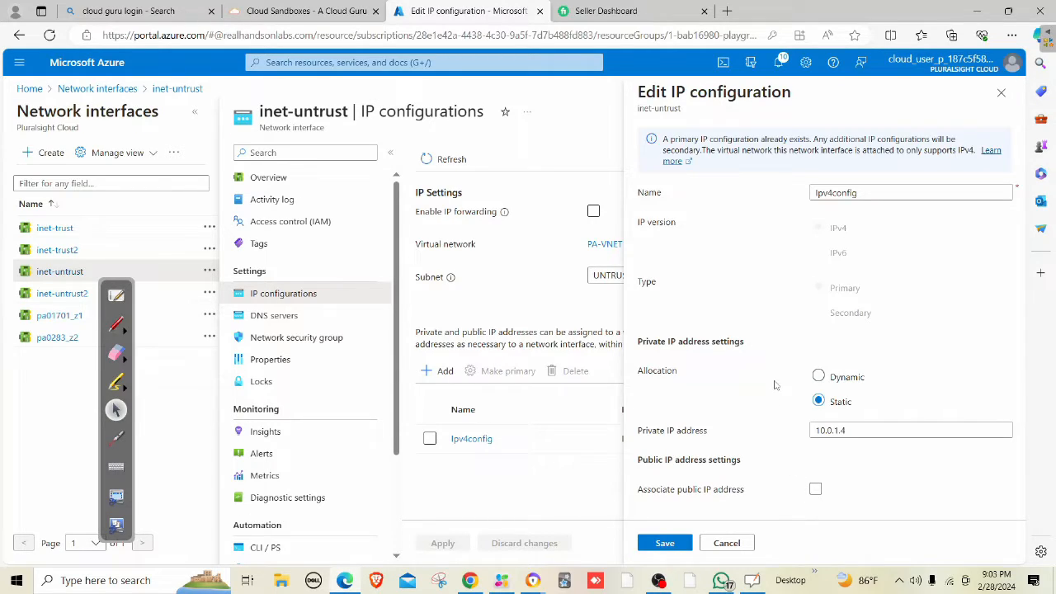
left_click(666, 544)
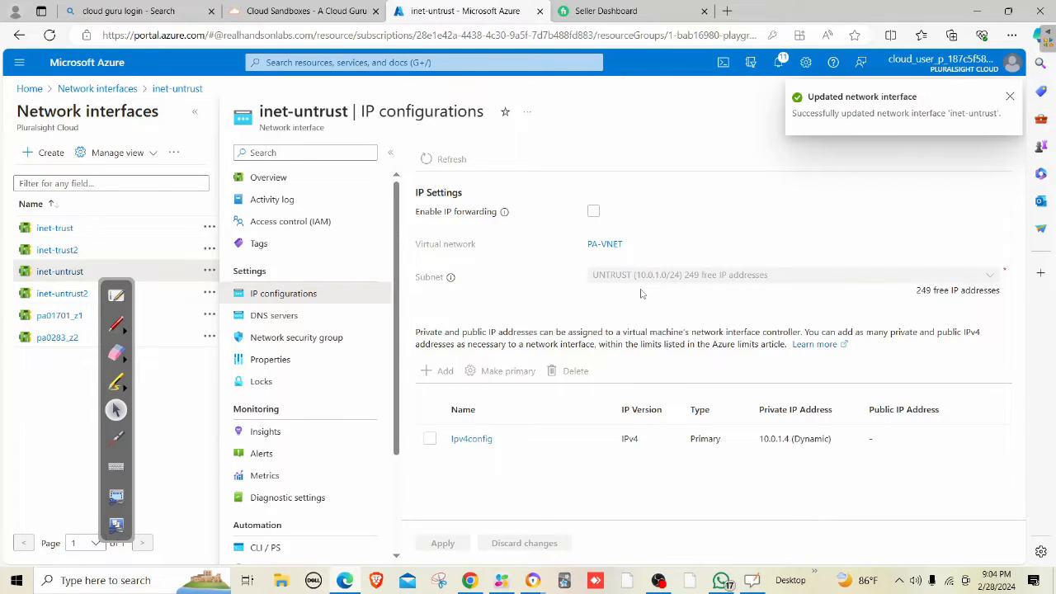
left_click(593, 211)
left_click(456, 543)
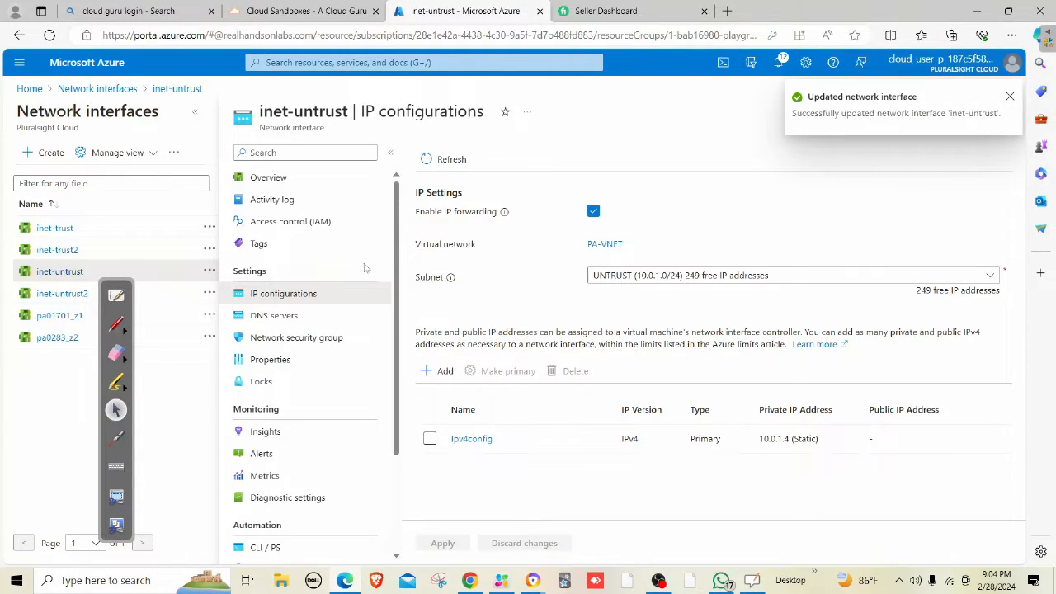
On inet-trust, save Ipv4config 10.0.2.4 as Static and apply Enable IP forwarding.
left_click(56, 229)
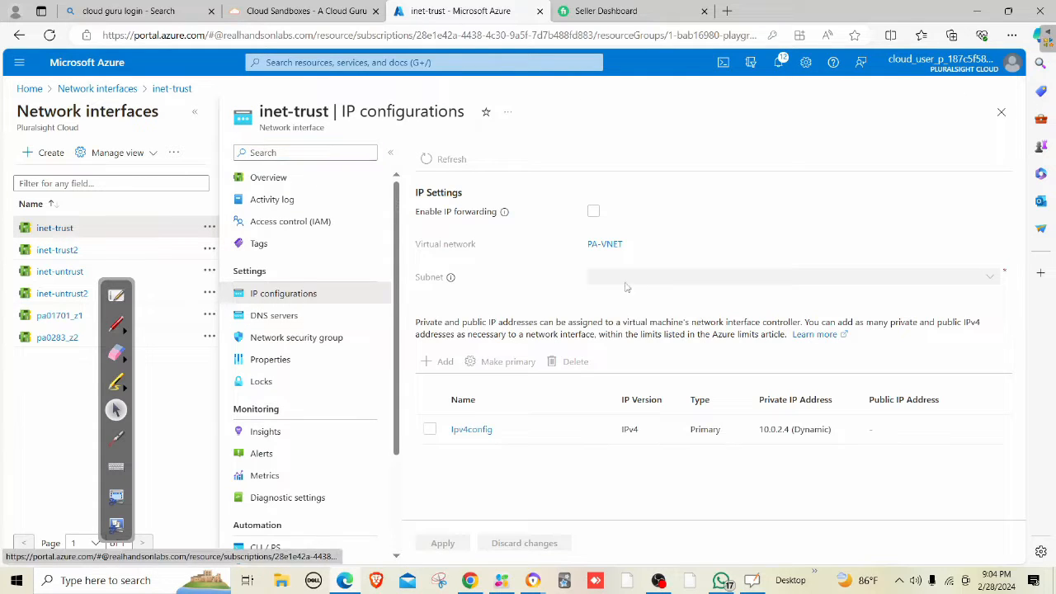
left_click(489, 440)
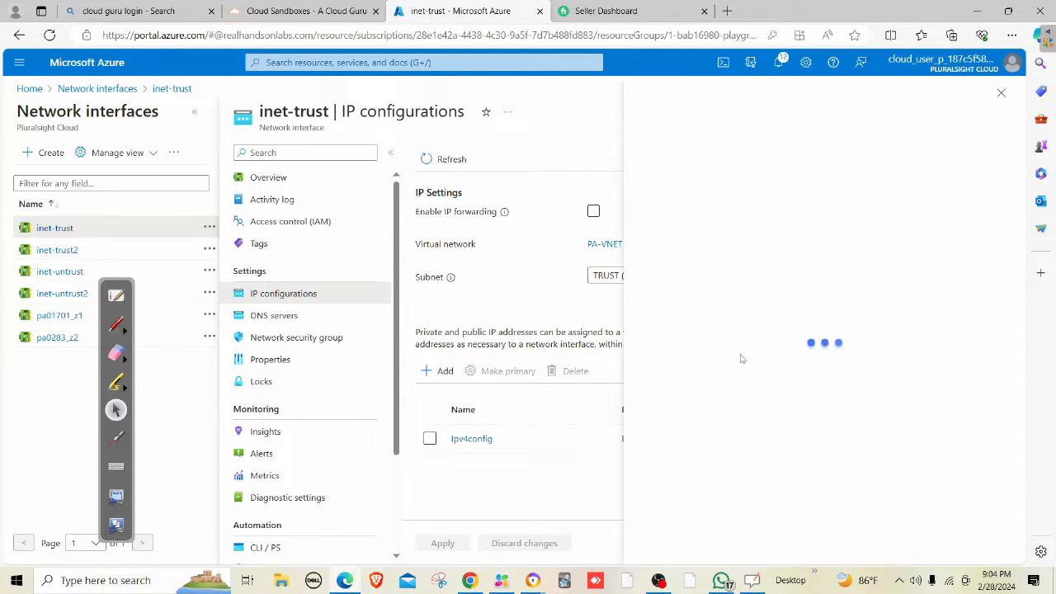
left_click(818, 401)
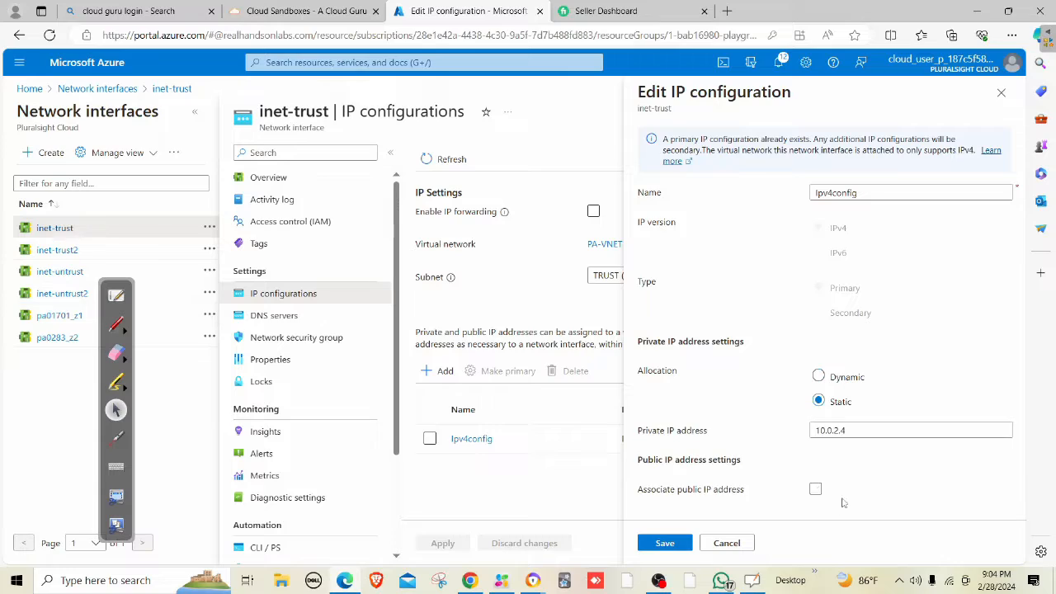
left_click(659, 546)
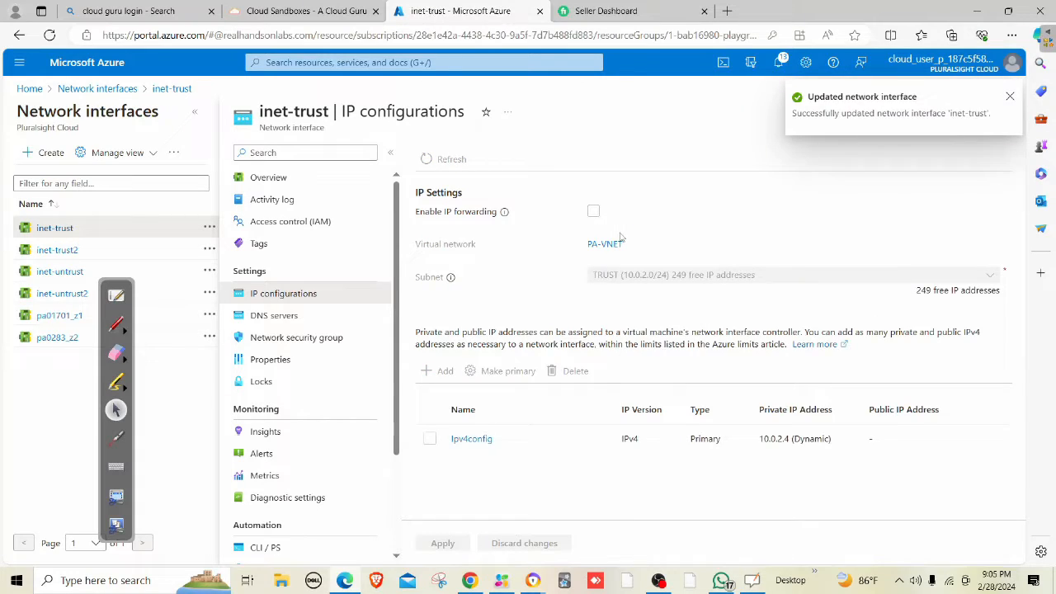
left_click(593, 211)
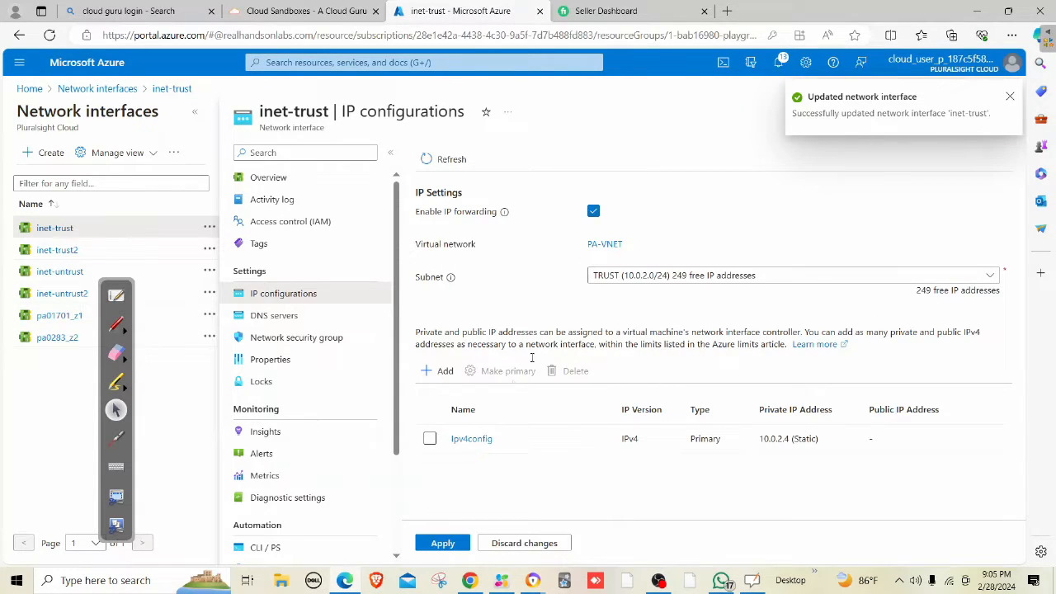
left_click(443, 543)
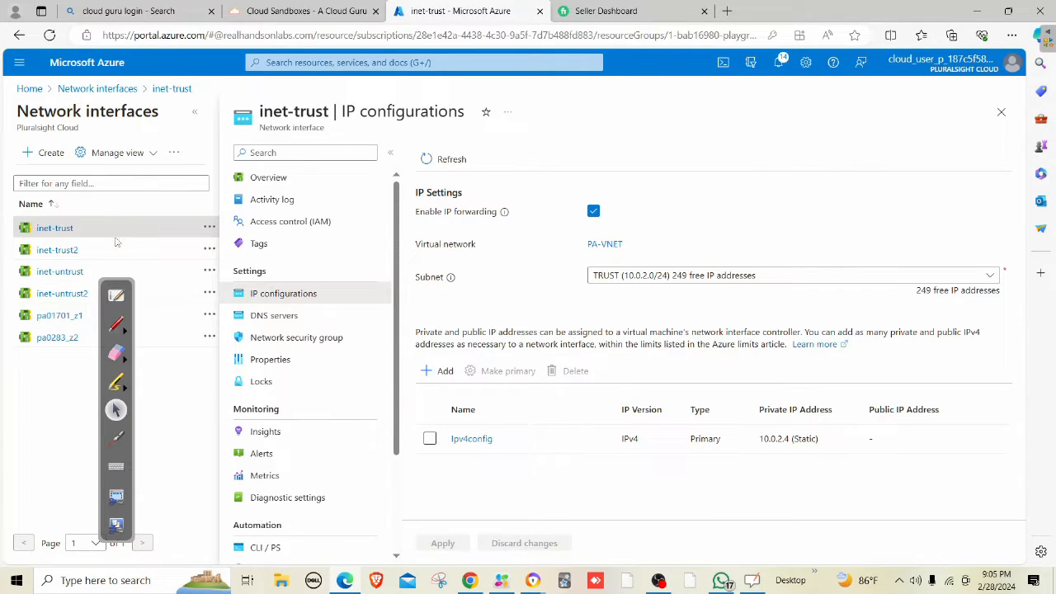
left_click(72, 294)
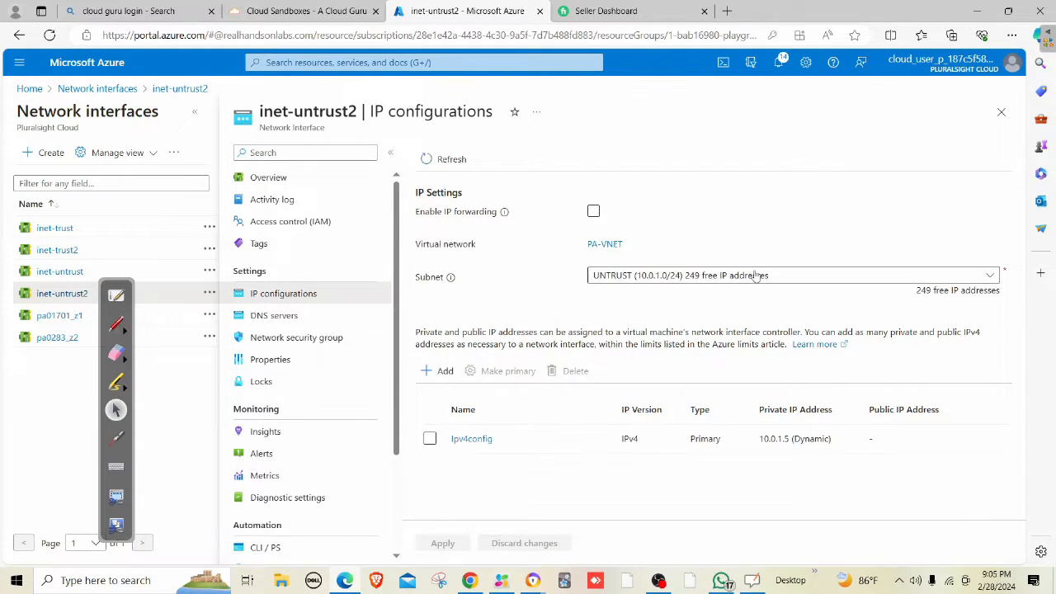
On inet-untrust2, save Ipv4config 10.0.1.5 as Static and apply Enable IP forwarding.
left_click(476, 438)
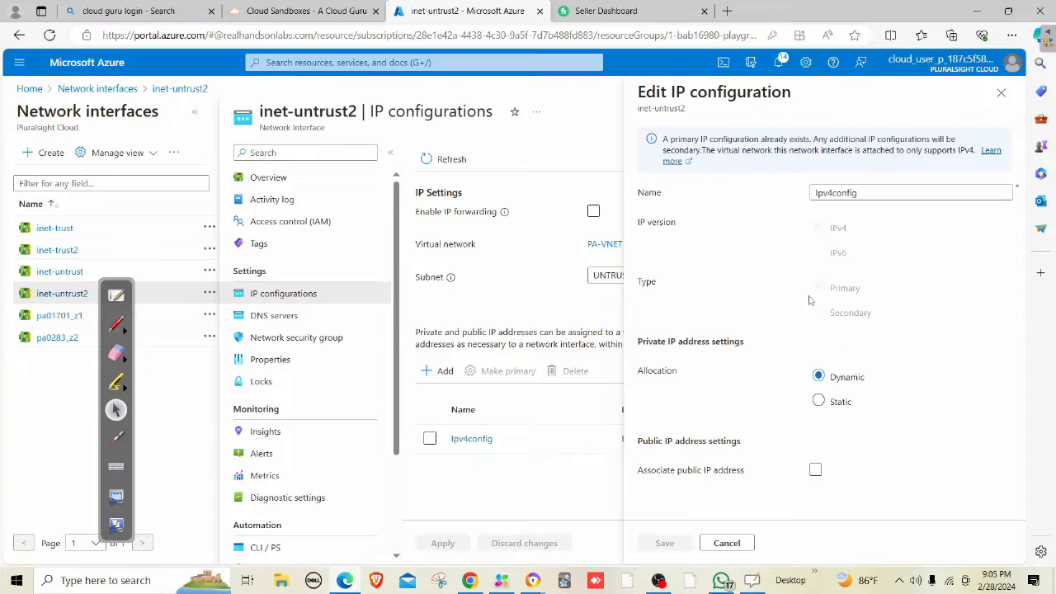
left_click(818, 401)
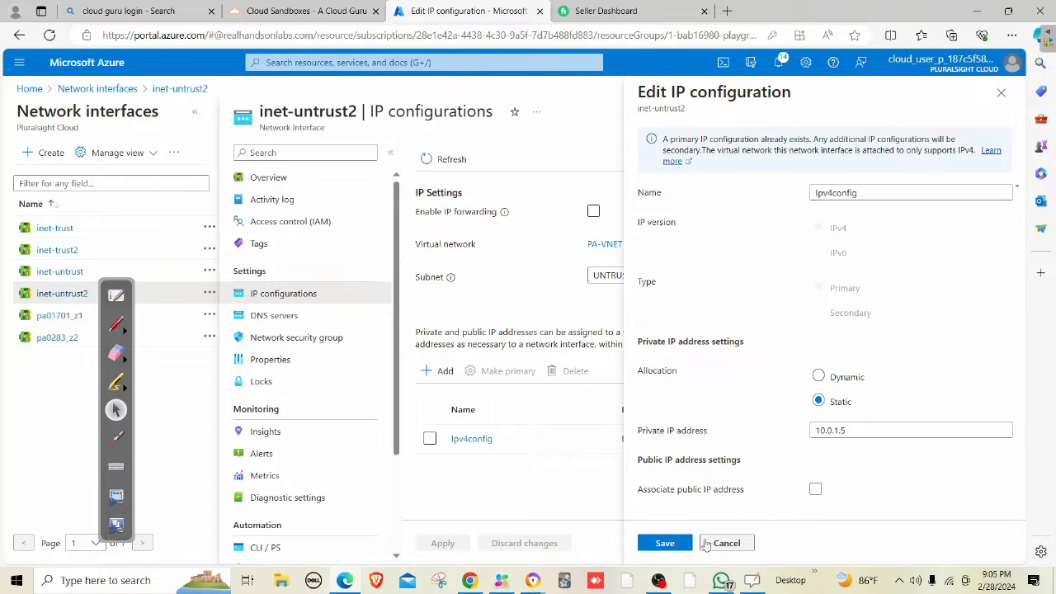
left_click(681, 542)
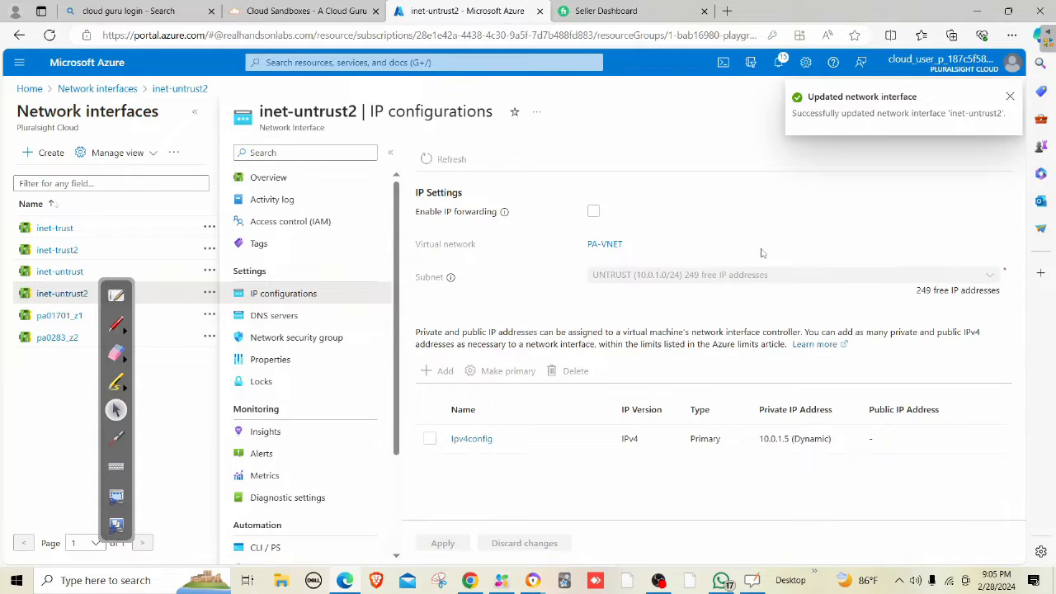
left_click(594, 212)
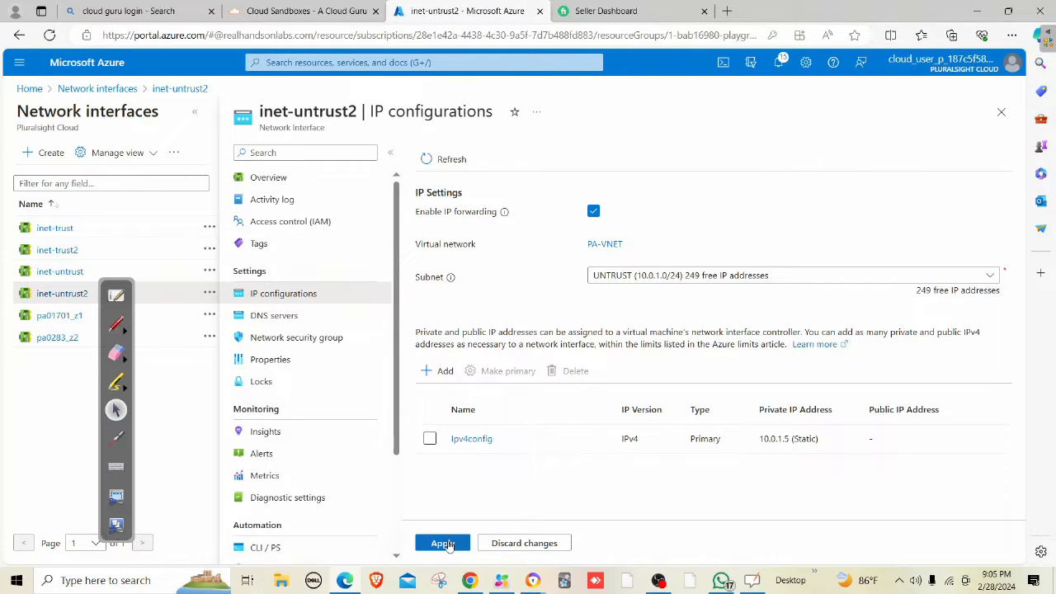
left_click(443, 543)
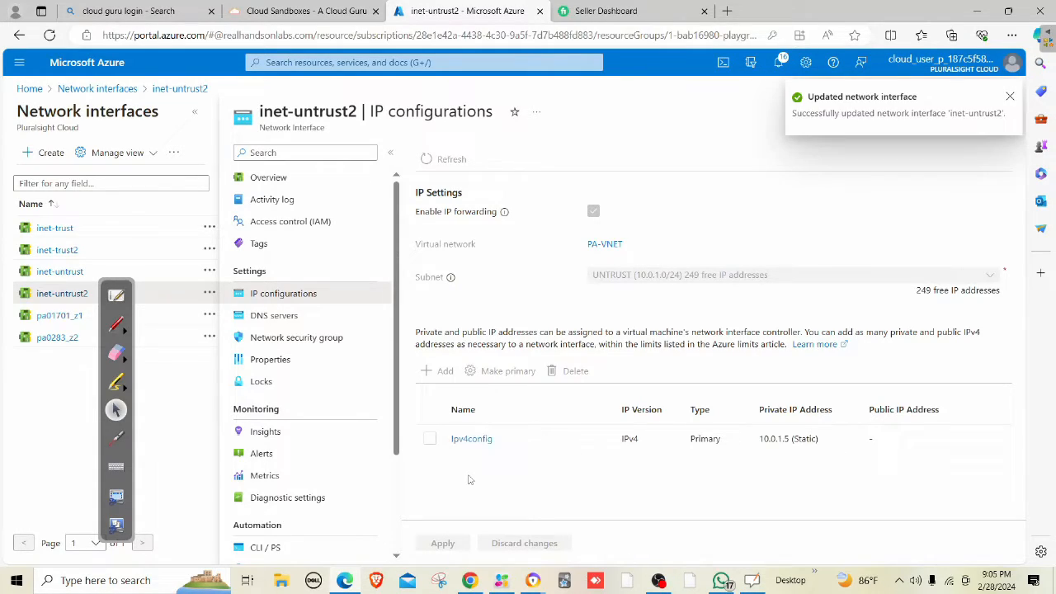
Save inet-trust2's 10.0.2.5 as Static, apply IP forwarding, then go to Virtual machines.
left_click(71, 252)
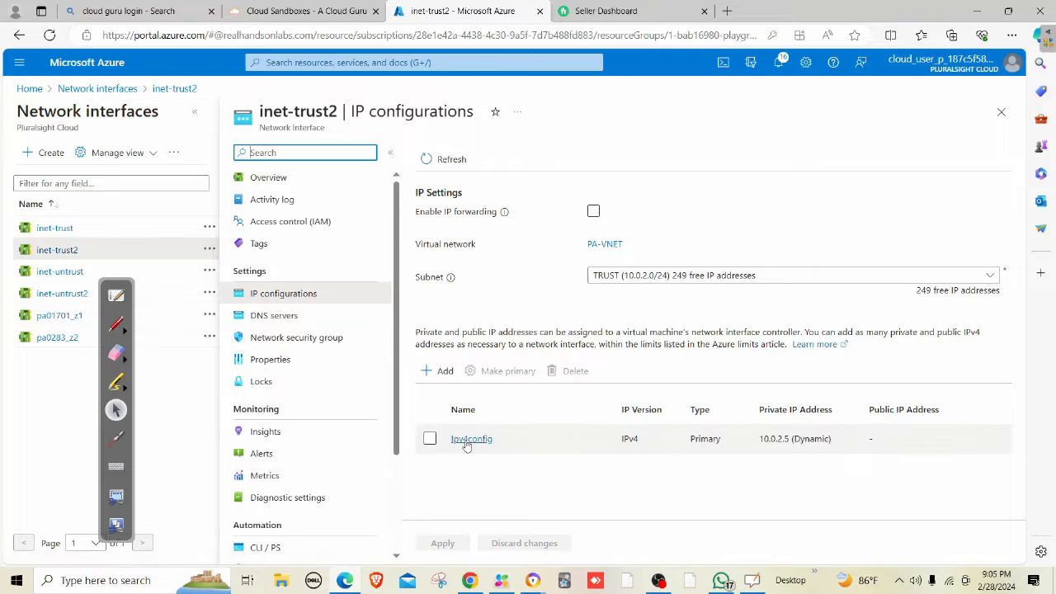
left_click(470, 438)
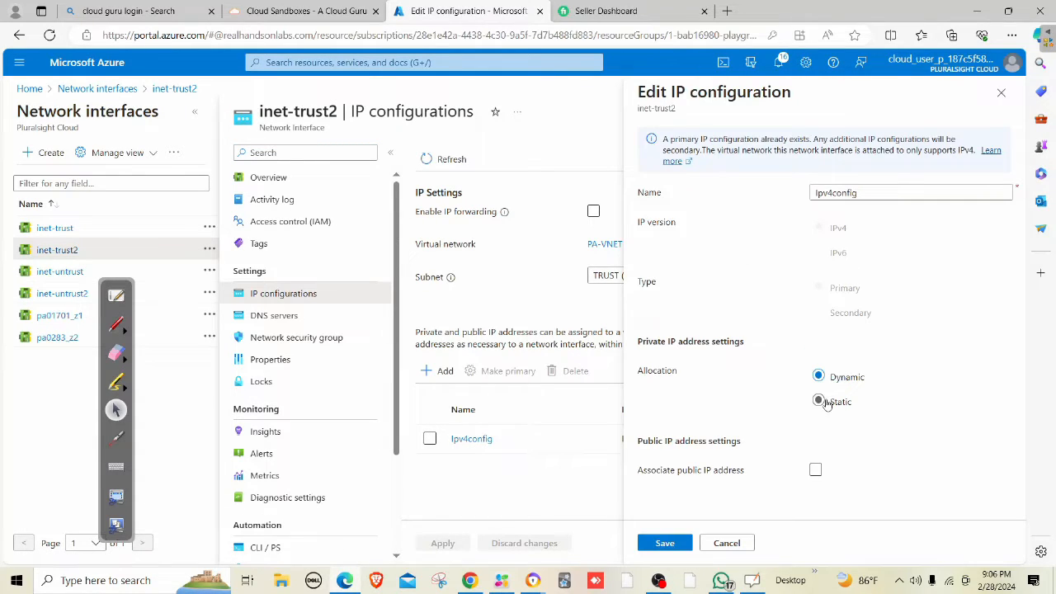
left_click(818, 402)
left_click(665, 542)
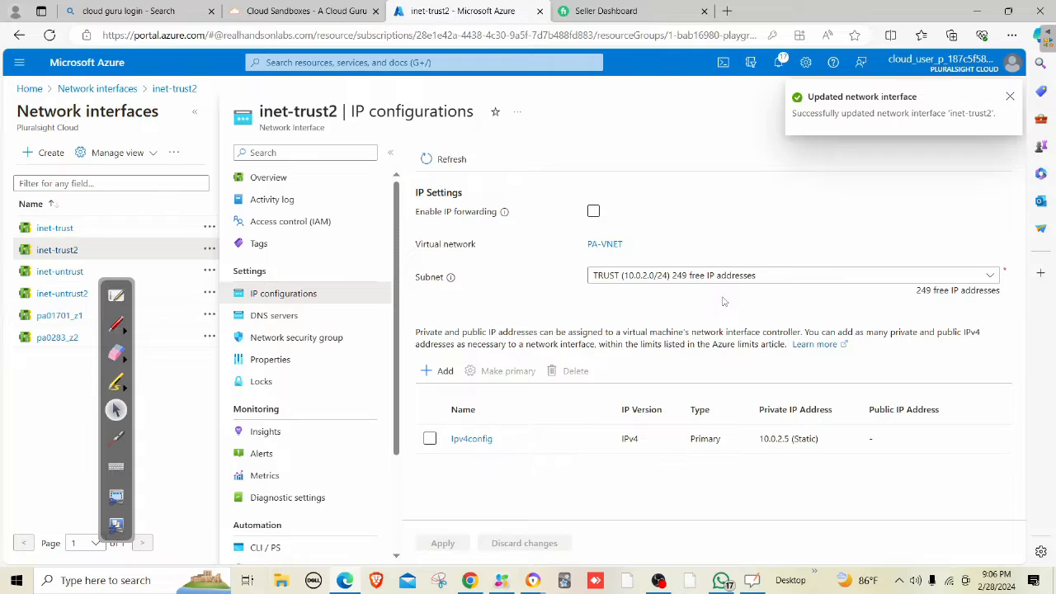
left_click(594, 213)
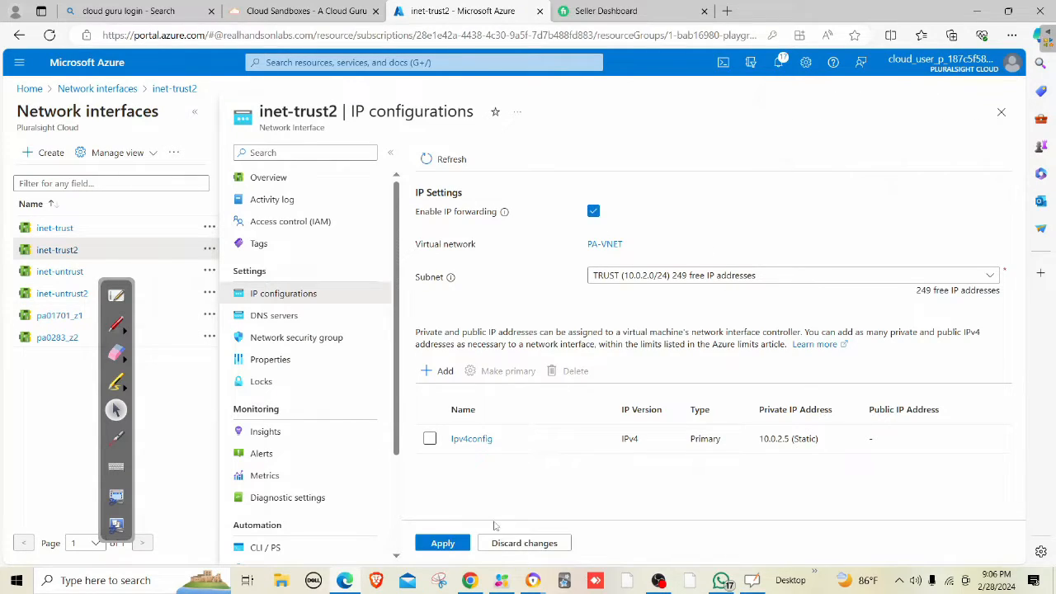
left_click(456, 543)
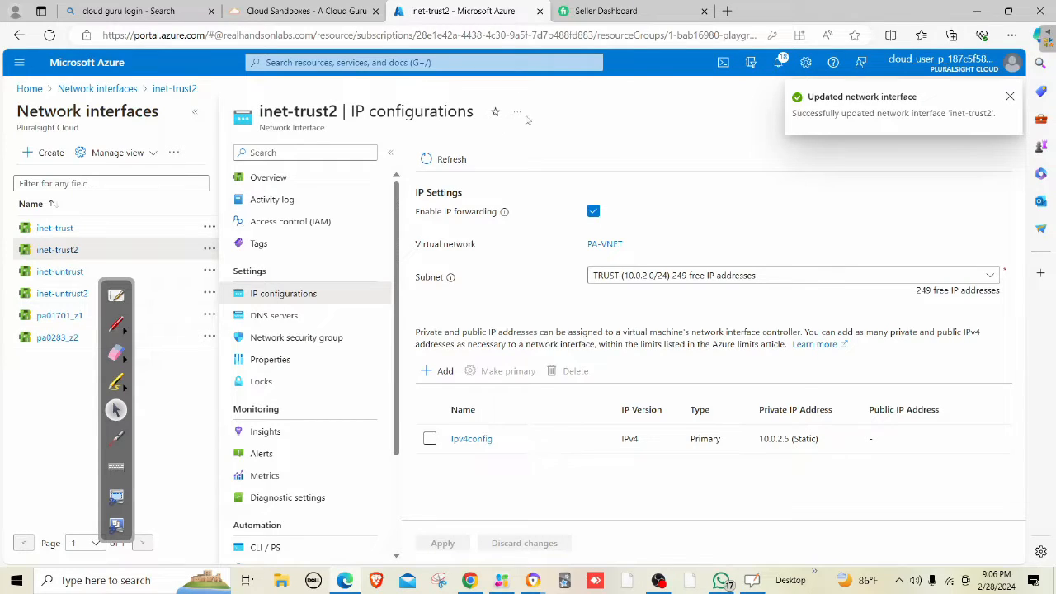
left_click(444, 61)
left_click(369, 276)
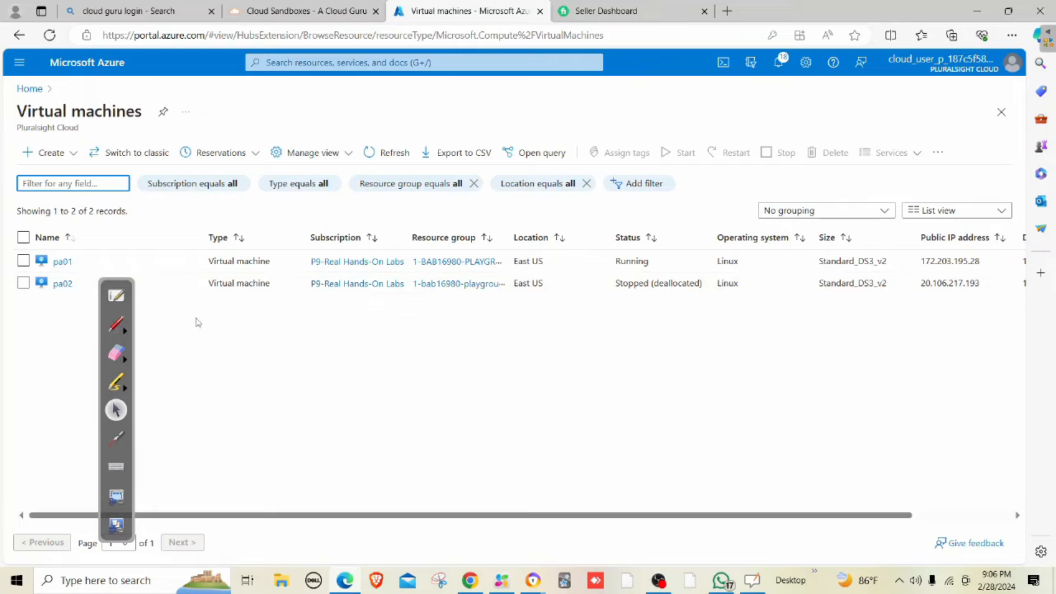
Start a new VM named webvm in the 1-bab16980-playground-sandbox resource group.
left_click(55, 153)
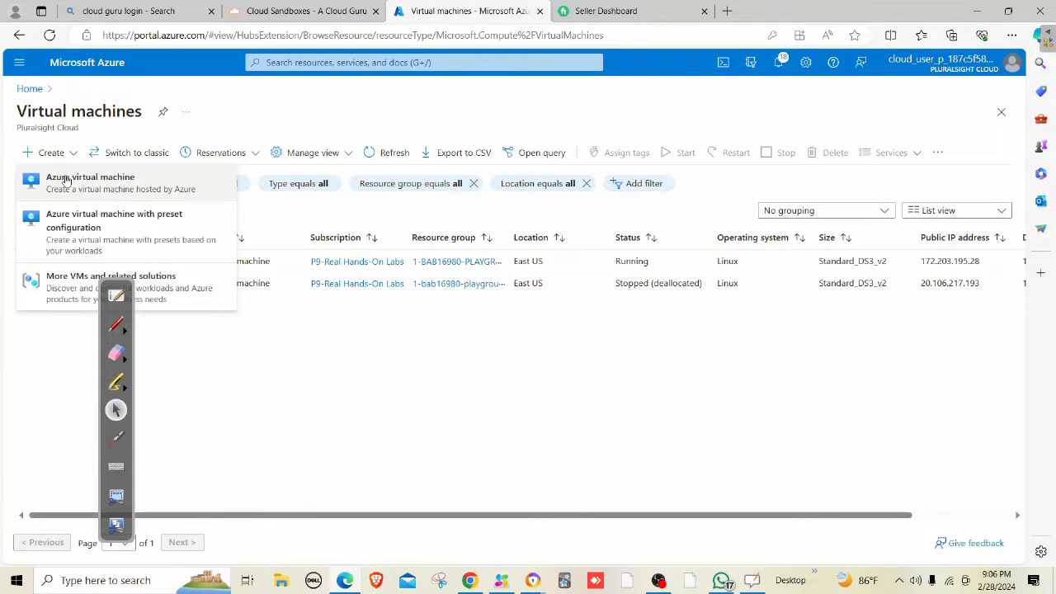
left_click(135, 189)
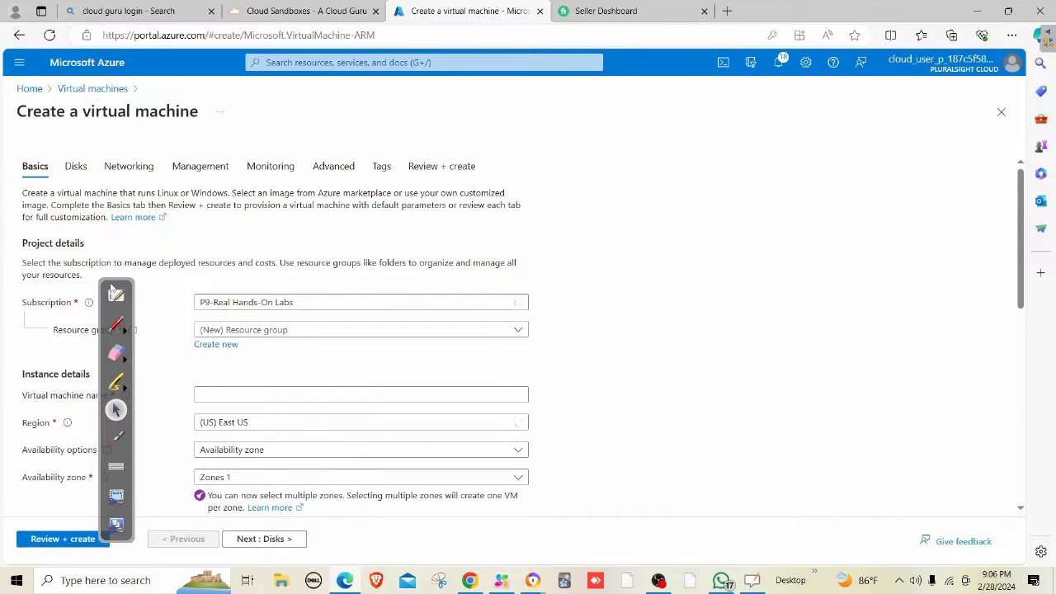
mouse_move(114, 282)
left_mouse_down()
mouse_move(816, 266)
mouse_move(877, 244)
left_mouse_up()
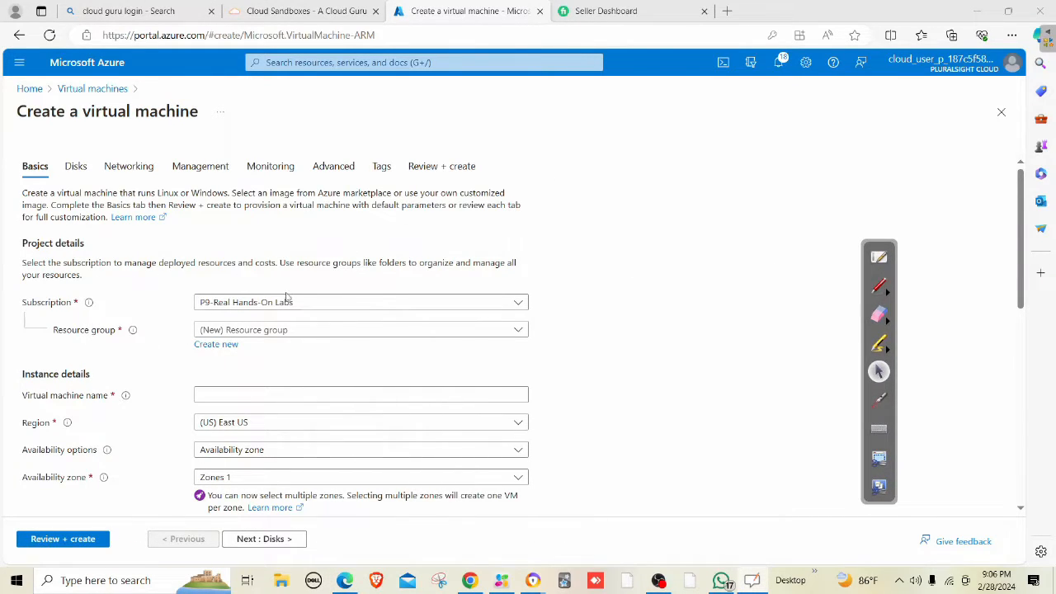
left_click(278, 330)
left_click(272, 374)
scroll(282, 361, "down", 1)
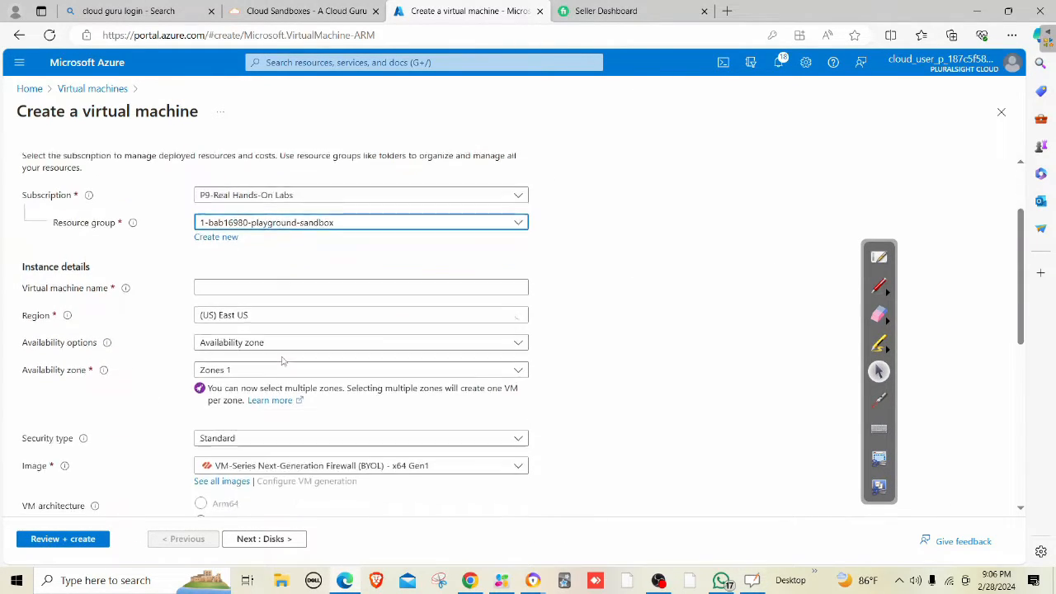
left_click(237, 282)
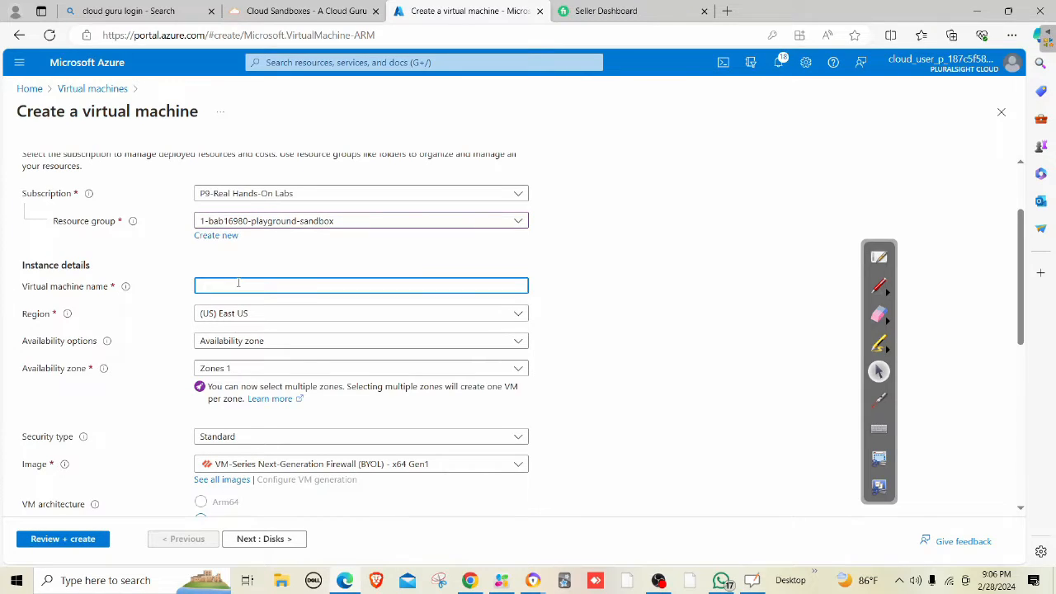
type("webvm")
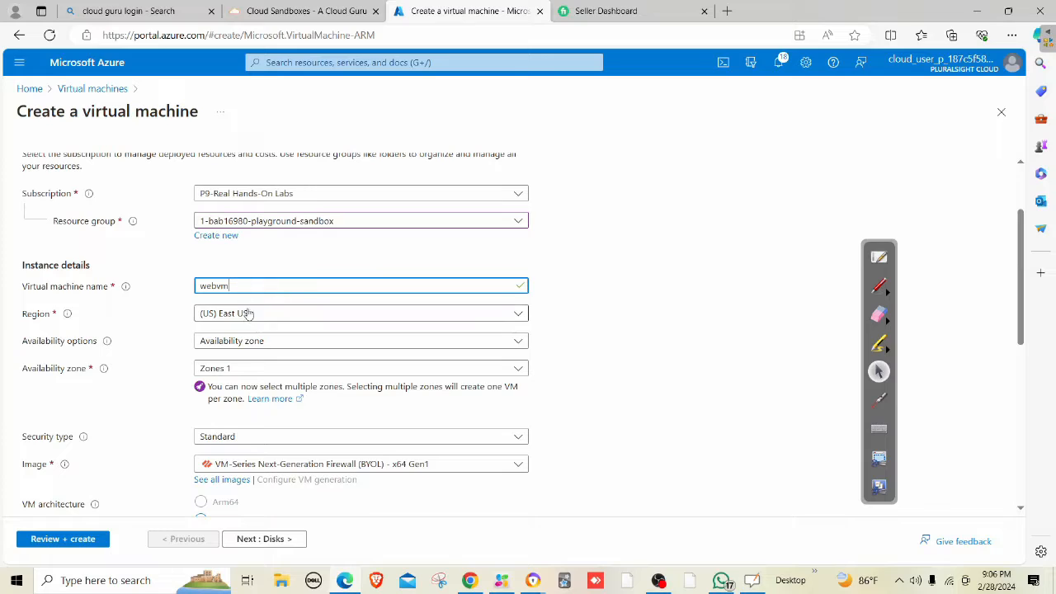
Set the region to (US) Central US with no infrastructure redundancy.
left_click(246, 314)
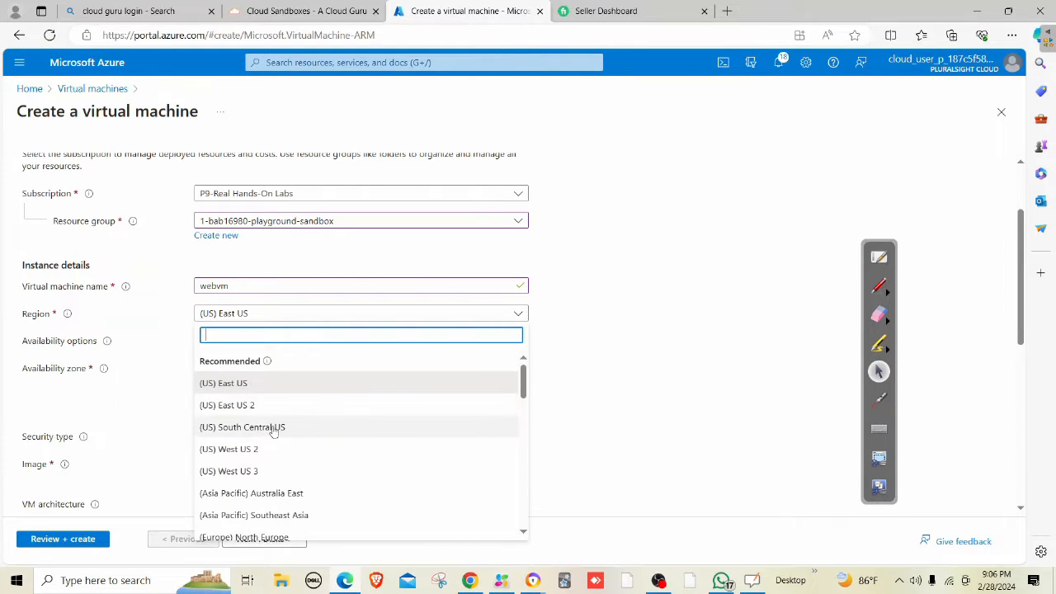
scroll(273, 408, "down", 3)
scroll(303, 452, "down", 2)
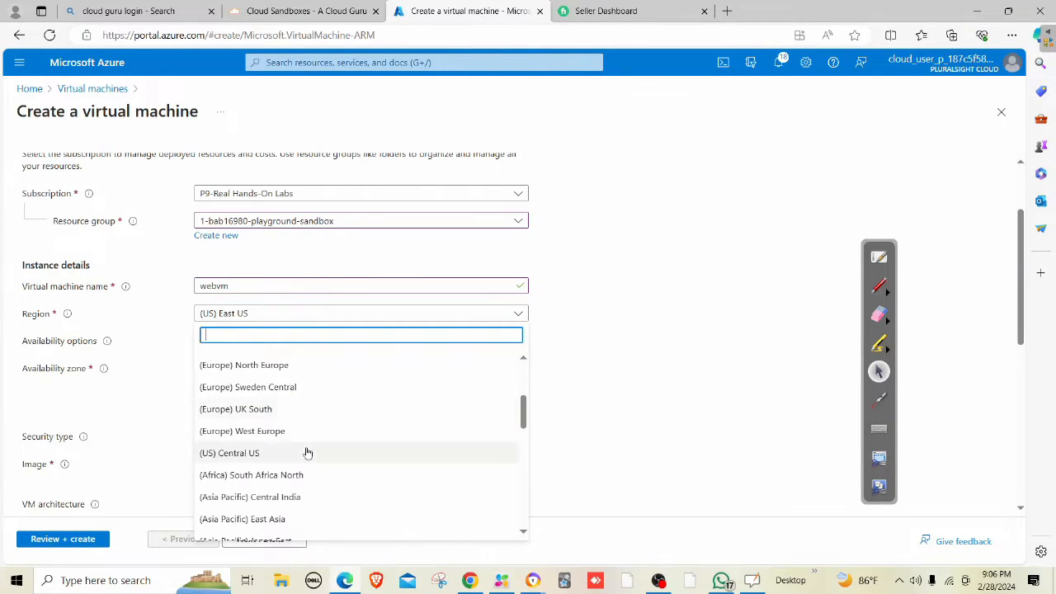
left_click(278, 452)
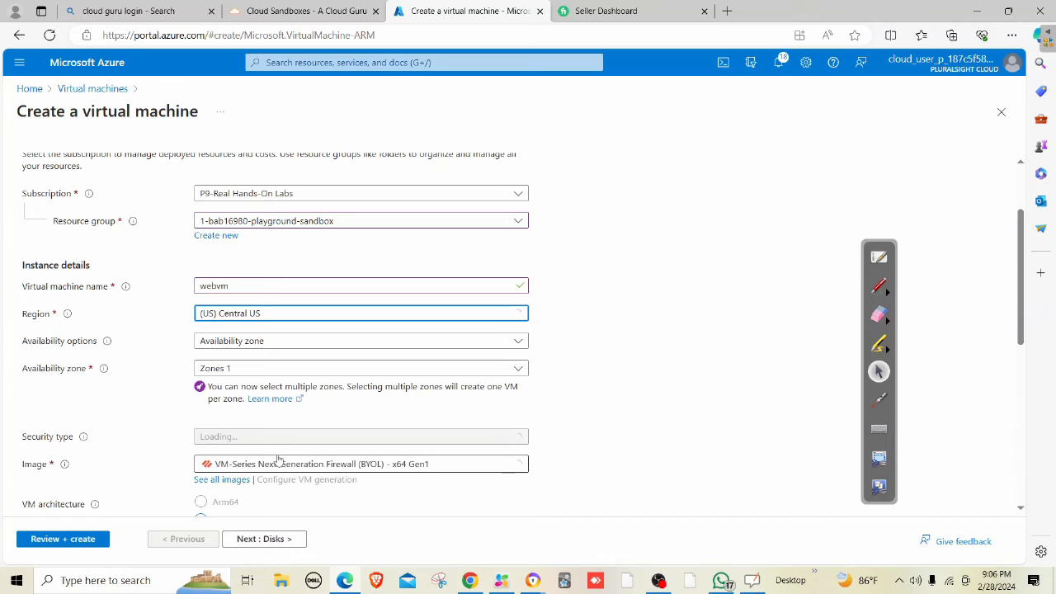
left_click(257, 338)
left_click(248, 361)
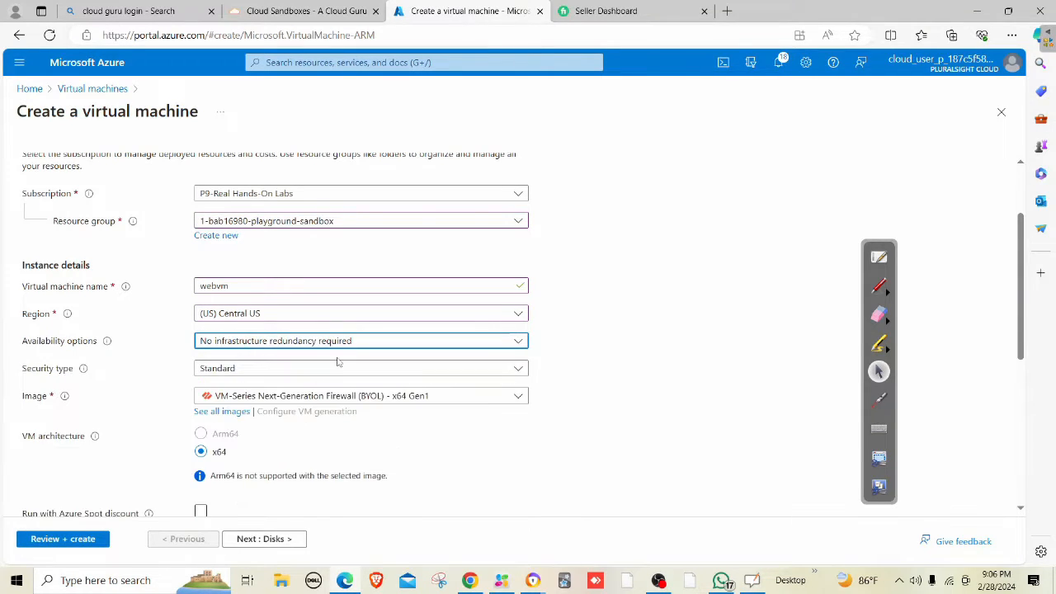
scroll(299, 382, "down", 3)
Choose the Ubuntu Server 20.04 LTS image and Standard_DS1_v2 size.
left_click(297, 287)
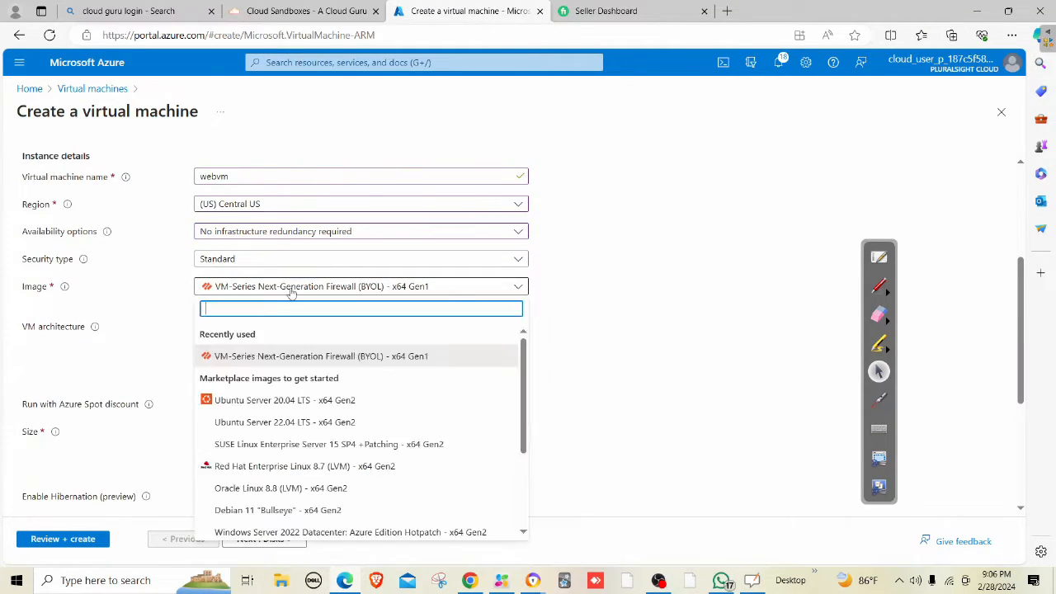
left_click(256, 401)
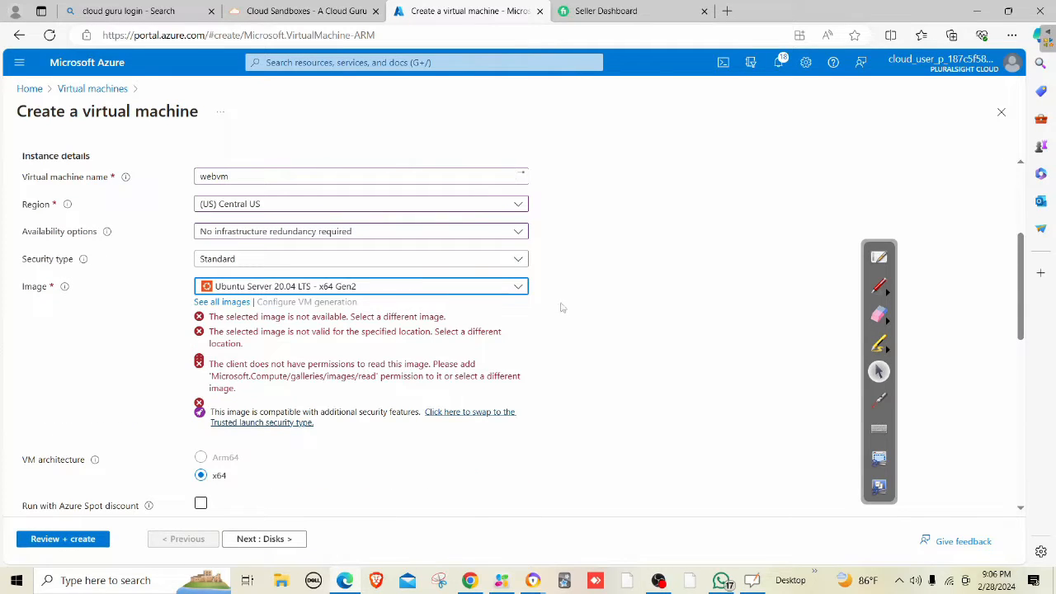
left_click(239, 449)
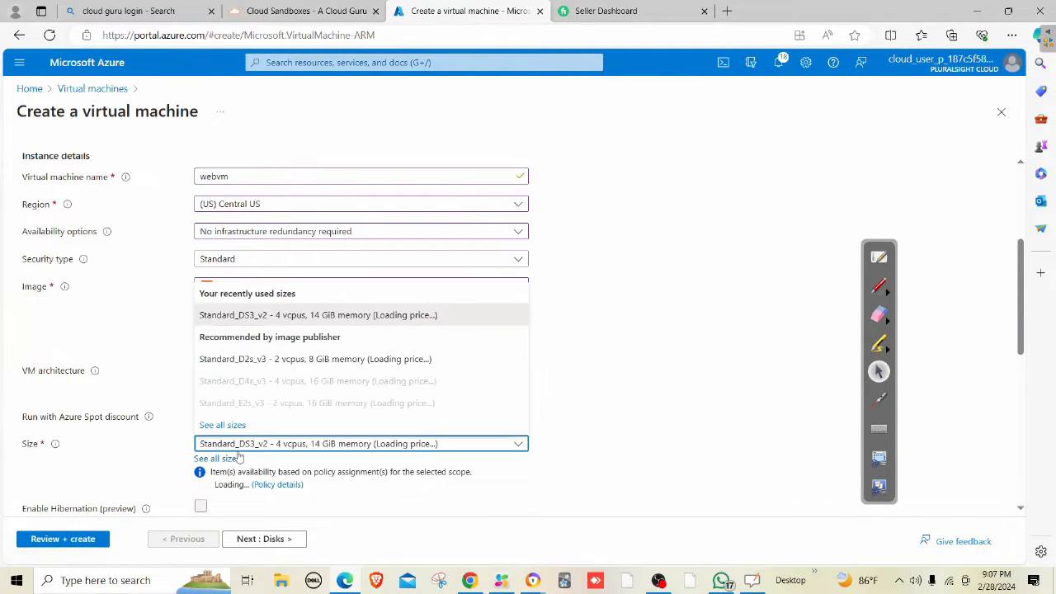
left_click(233, 458)
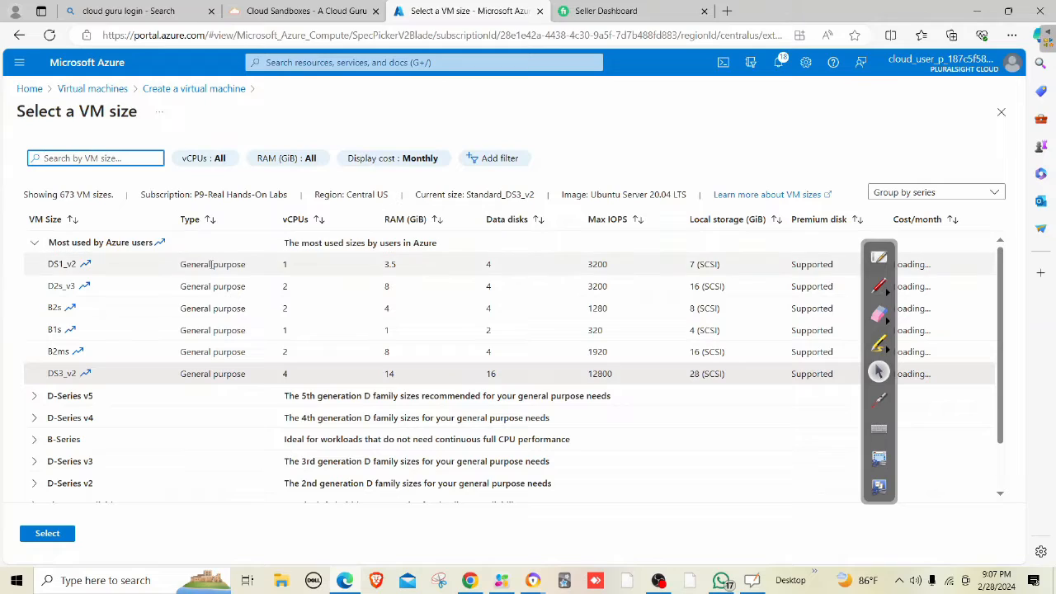
left_click(206, 264)
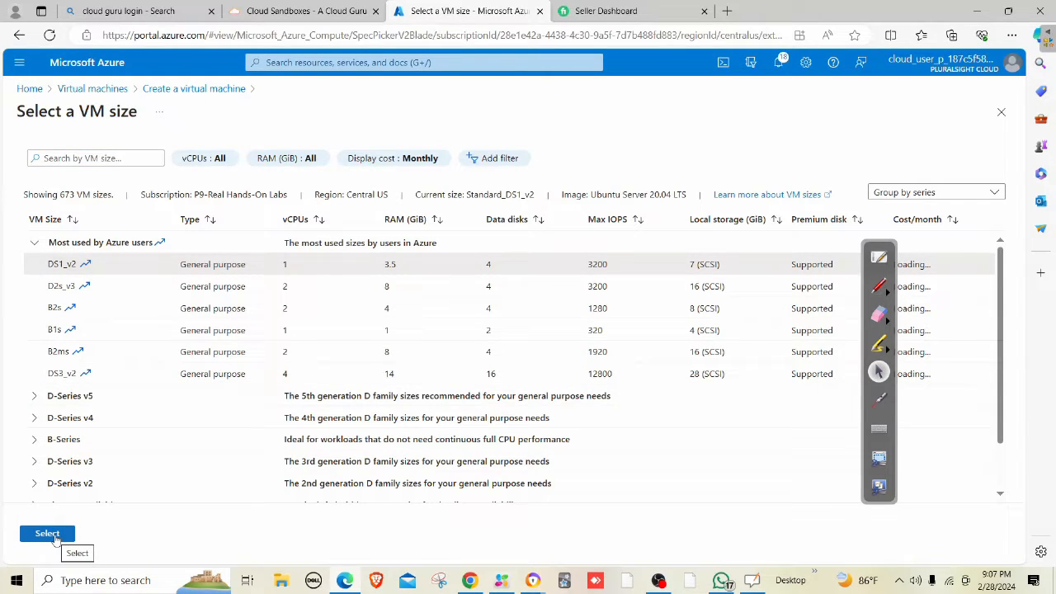
left_click(47, 533)
scroll(523, 285, "down", 2)
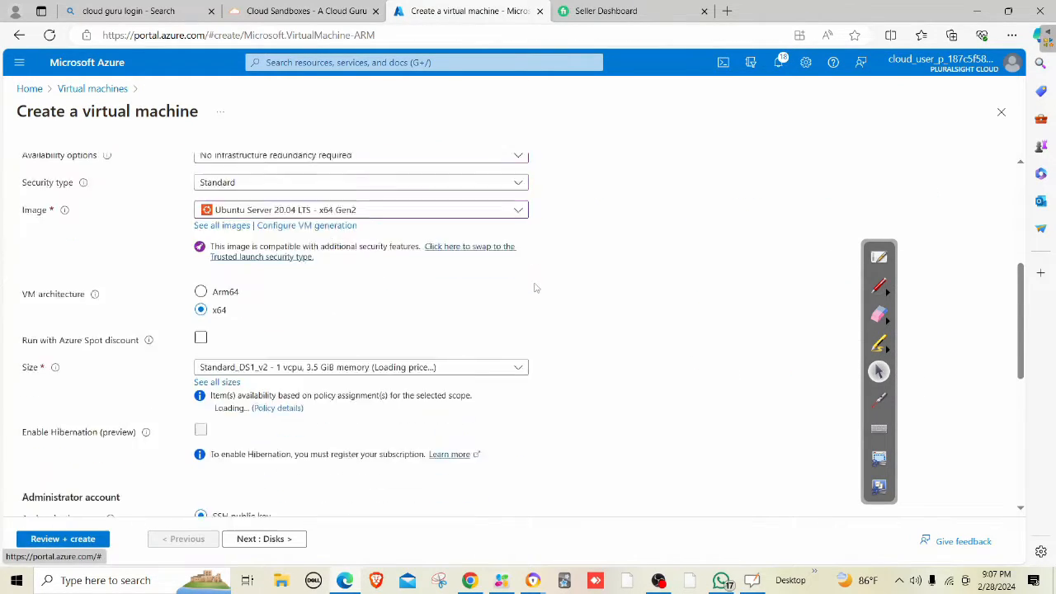
Switch the admin account to Password and enter the username, password and matching confirmation.
left_click(226, 452)
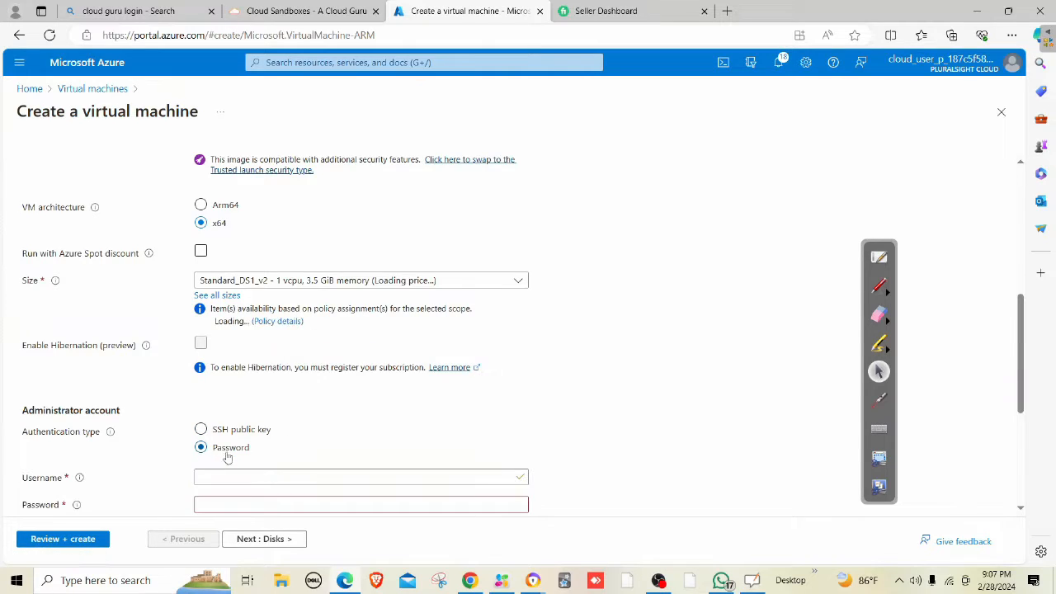
scroll(258, 391, "down", 1)
left_click(256, 367)
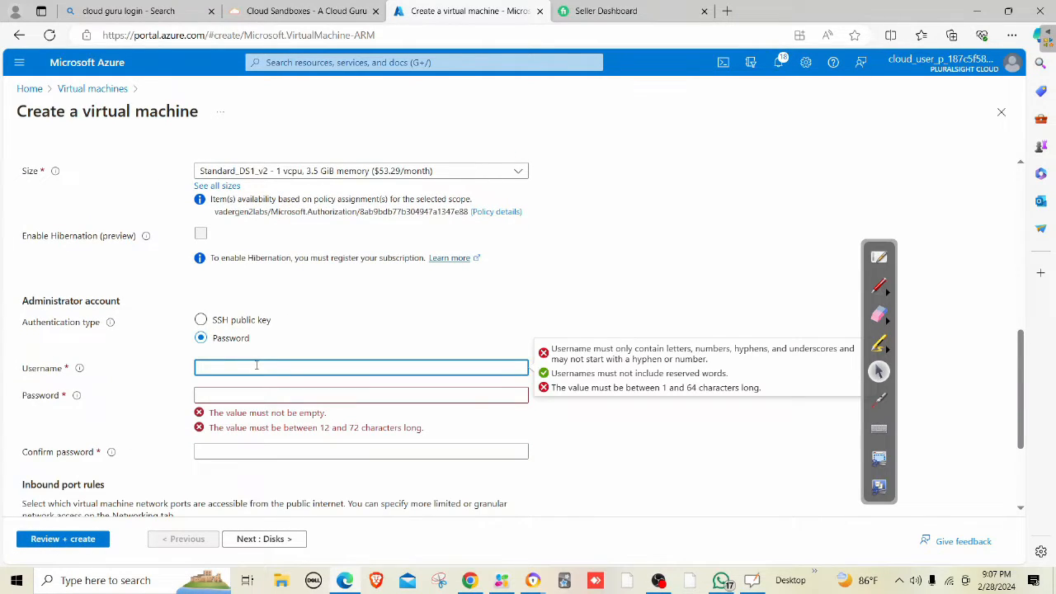
type("mahesh")
key("Tab")
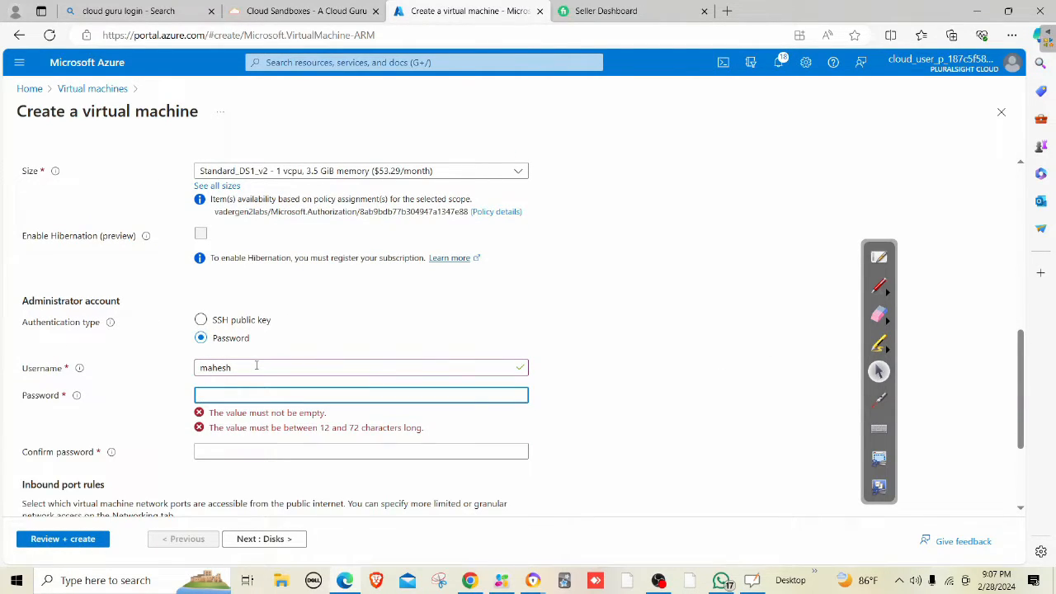
type("•••••••••••••")
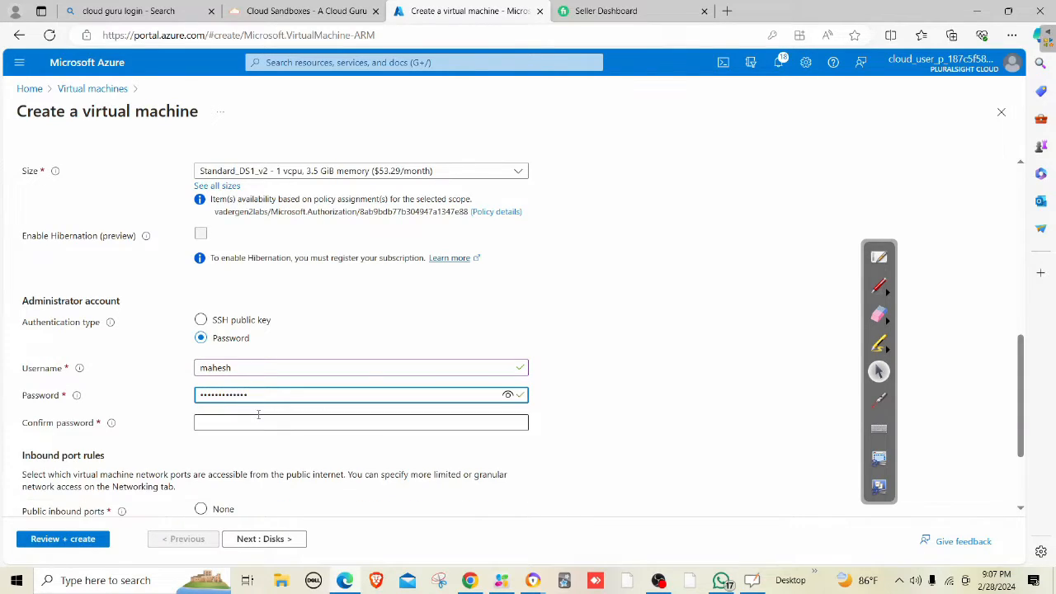
left_click(243, 424)
type("•")
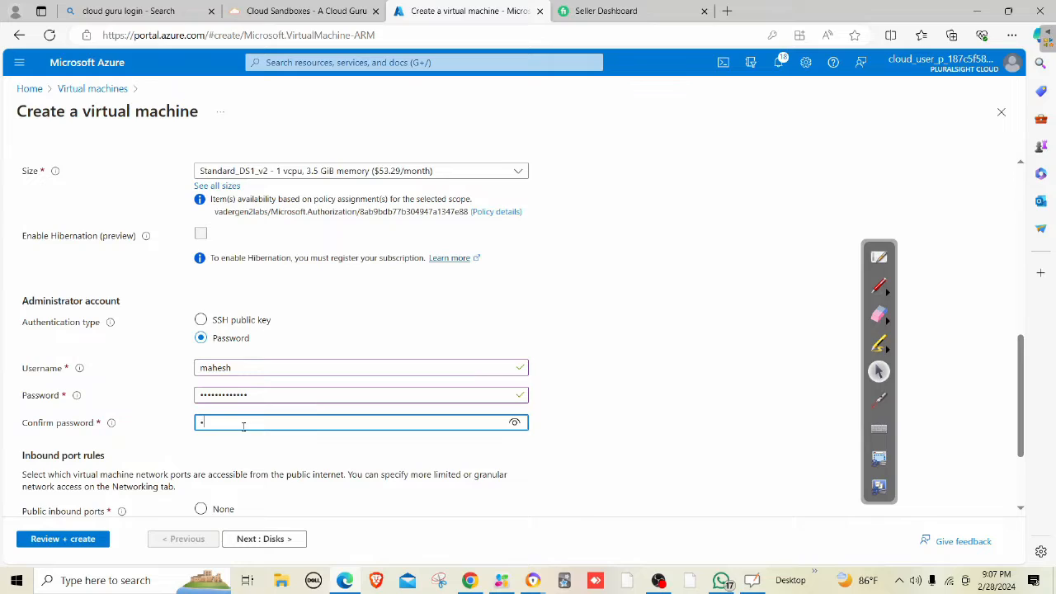
type("•••••••••••••")
scroll(285, 384, "down", 2)
scroll(294, 371, "up", 4)
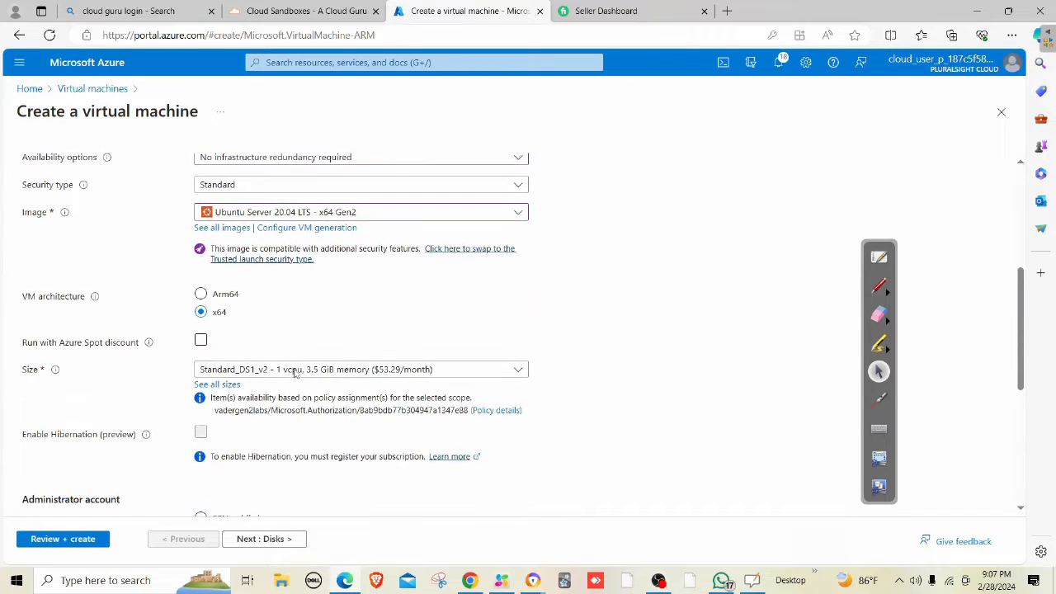
scroll(297, 387, "down", 5)
Put webvm on the WEB (192.168.1.0/27) subnet in the networking settings.
left_click(273, 538)
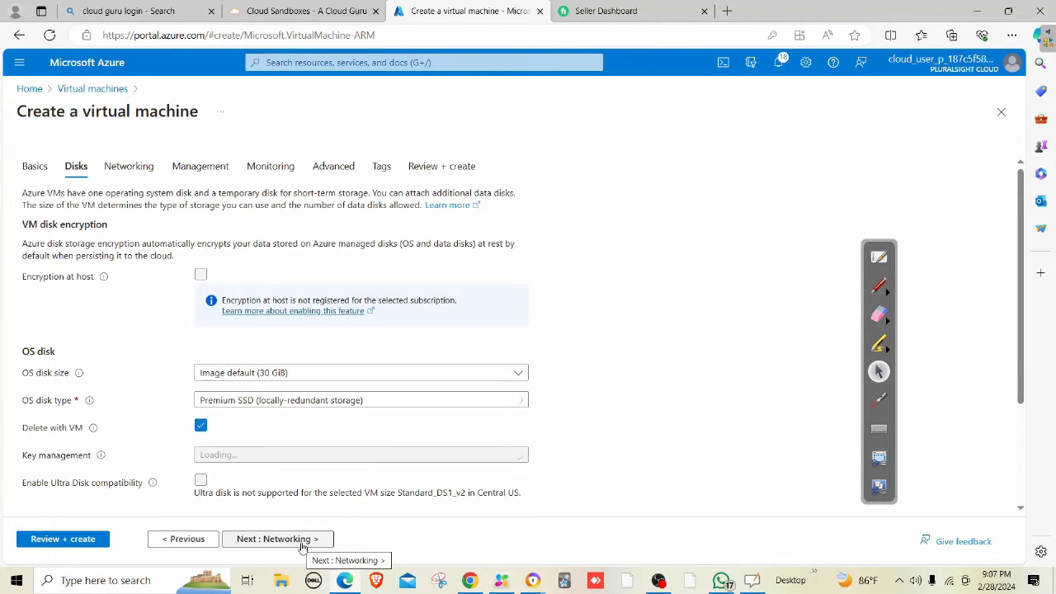
left_click(301, 543)
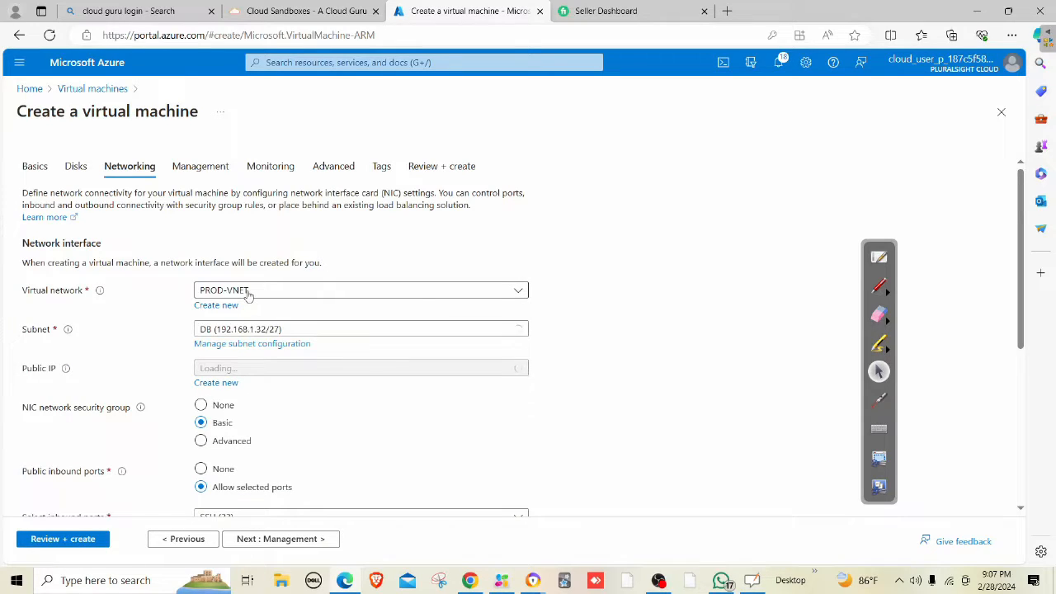
left_click(238, 333)
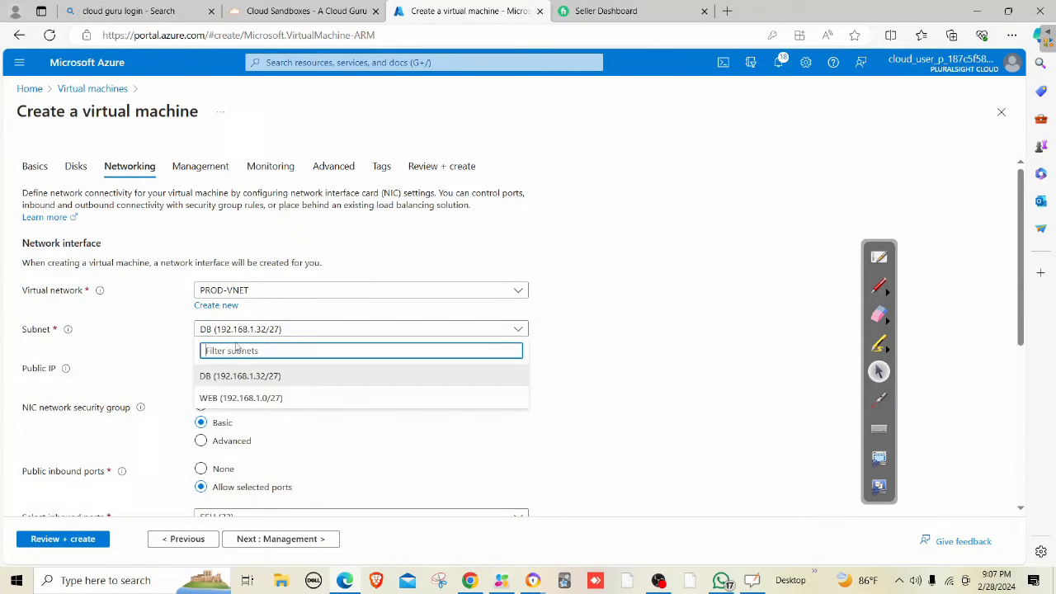
left_click(229, 398)
scroll(297, 462, "down", 3)
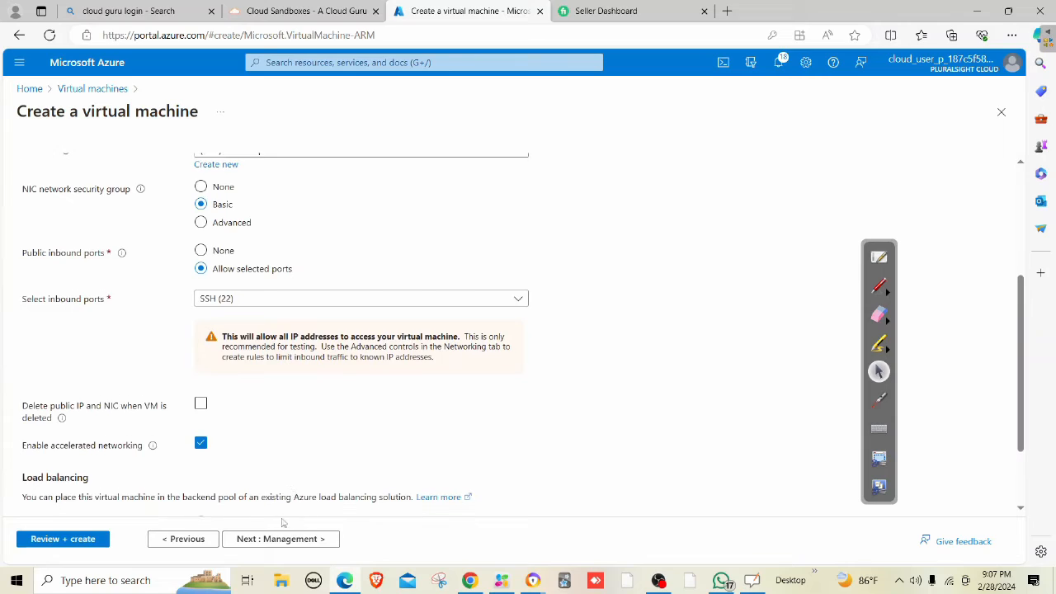
Skip through Management, Monitoring, Advanced and Tags to the Review + create page.
left_click(266, 544)
left_click(265, 543)
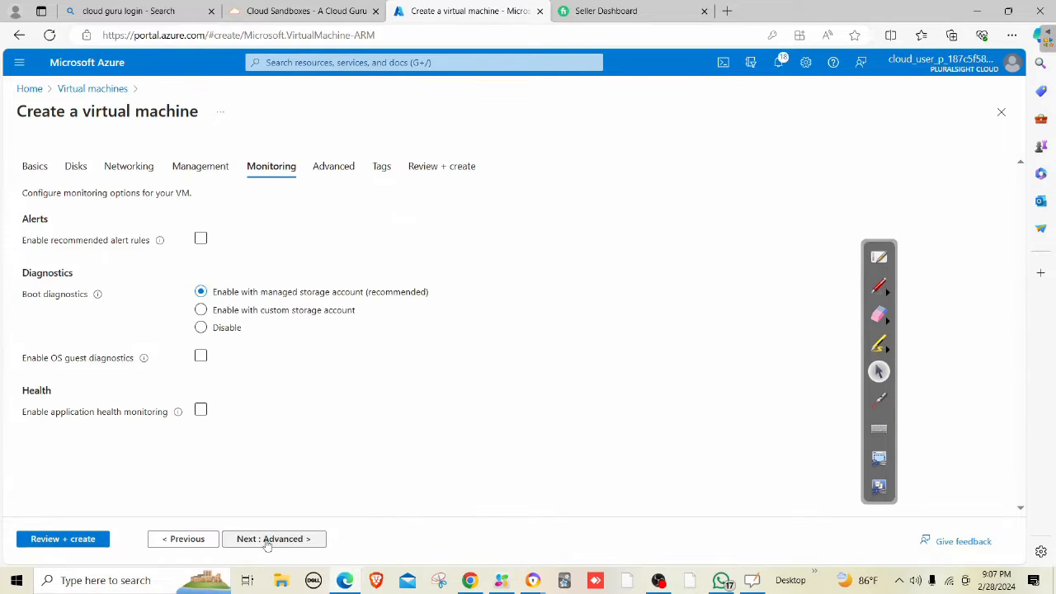
left_click(265, 543)
left_click(266, 543)
left_click(266, 541)
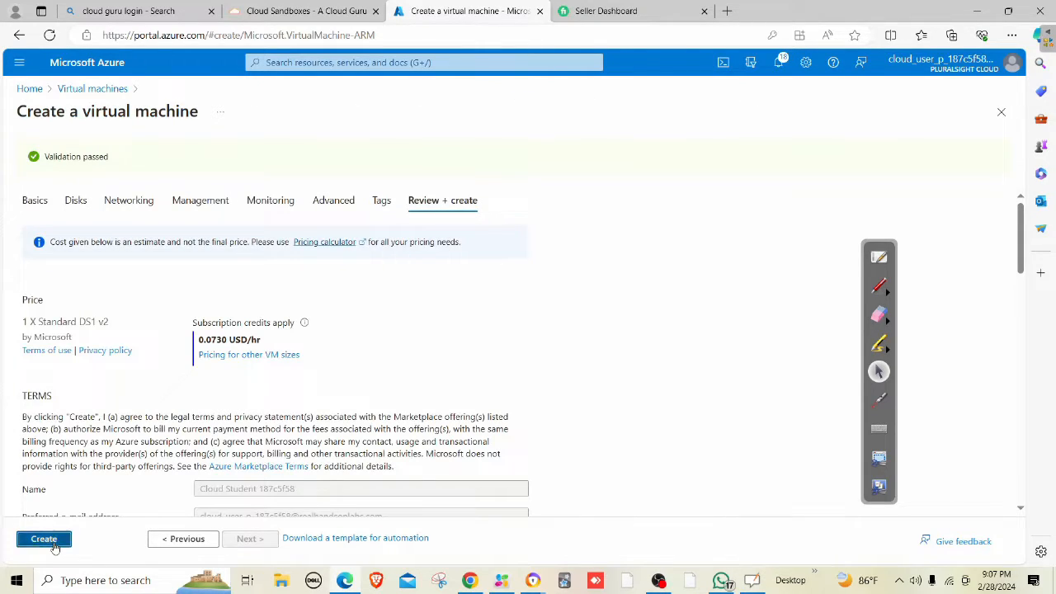
Create the validated webvm virtual machine and wait for its deployment.
left_click(51, 540)
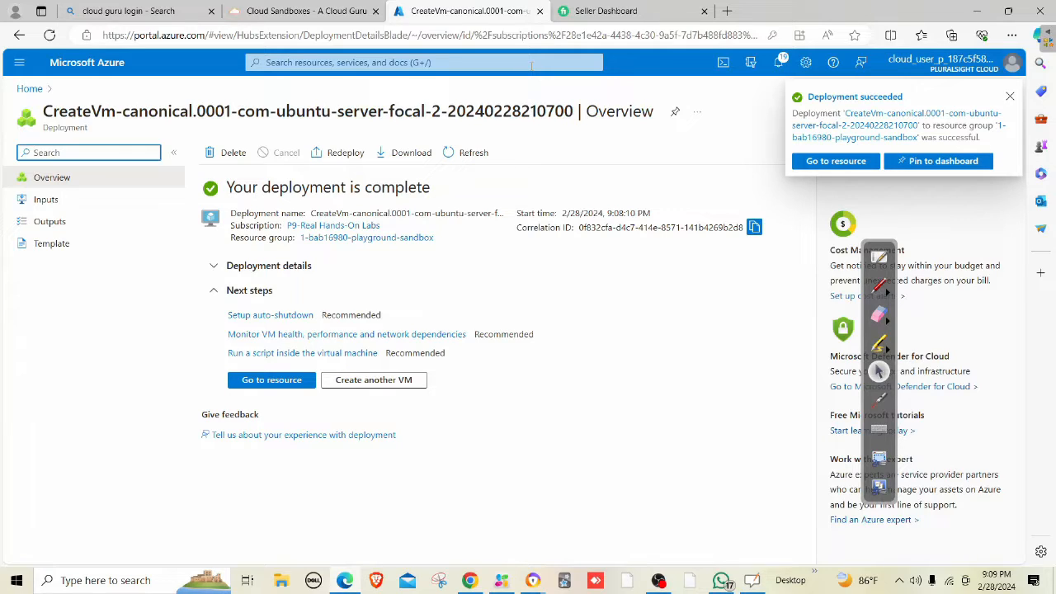
Start a new virtual machine named dbvm in the playground sandbox resource group.
left_click(357, 70)
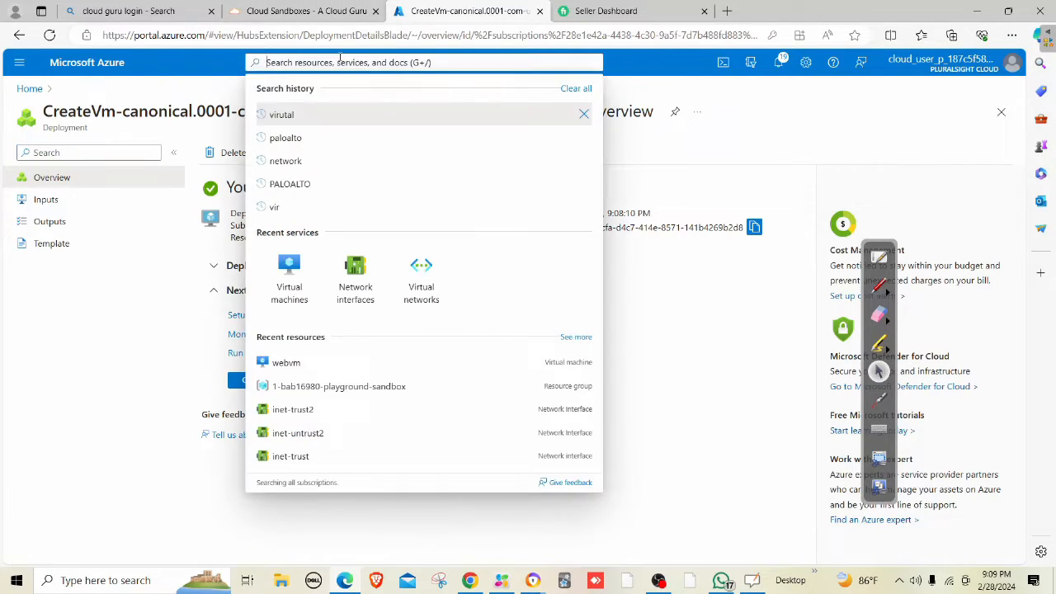
left_click(290, 277)
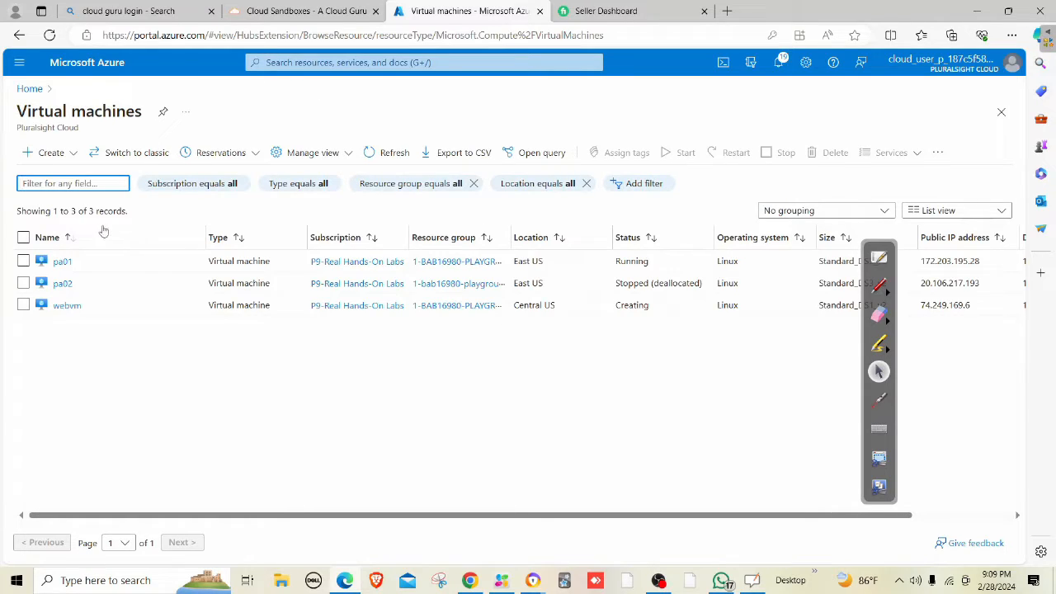
left_click(50, 152)
left_click(79, 177)
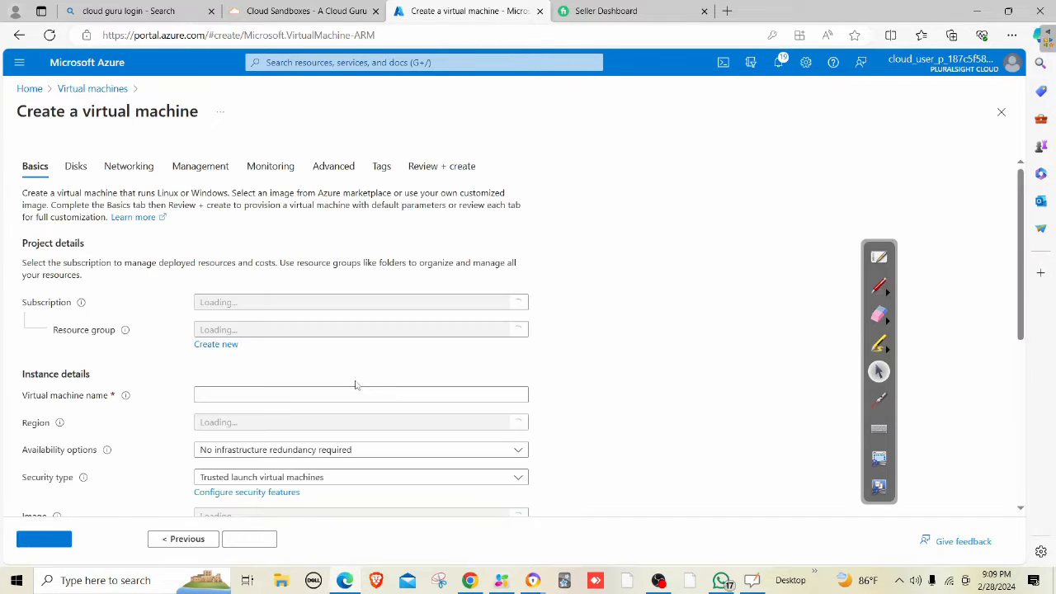
left_click(231, 330)
left_click(258, 376)
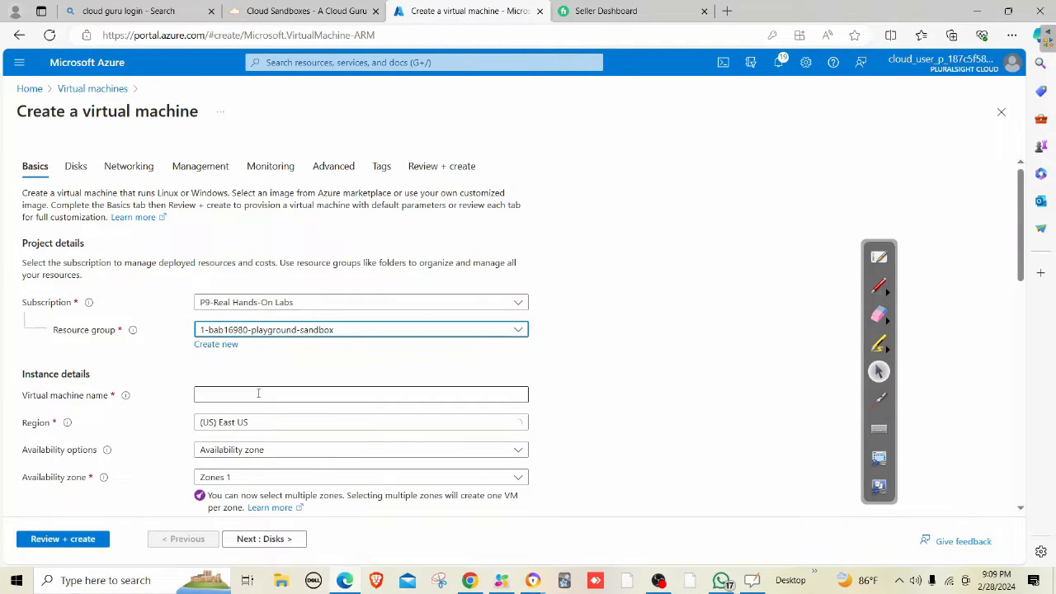
left_click(257, 394)
type("dbvm")
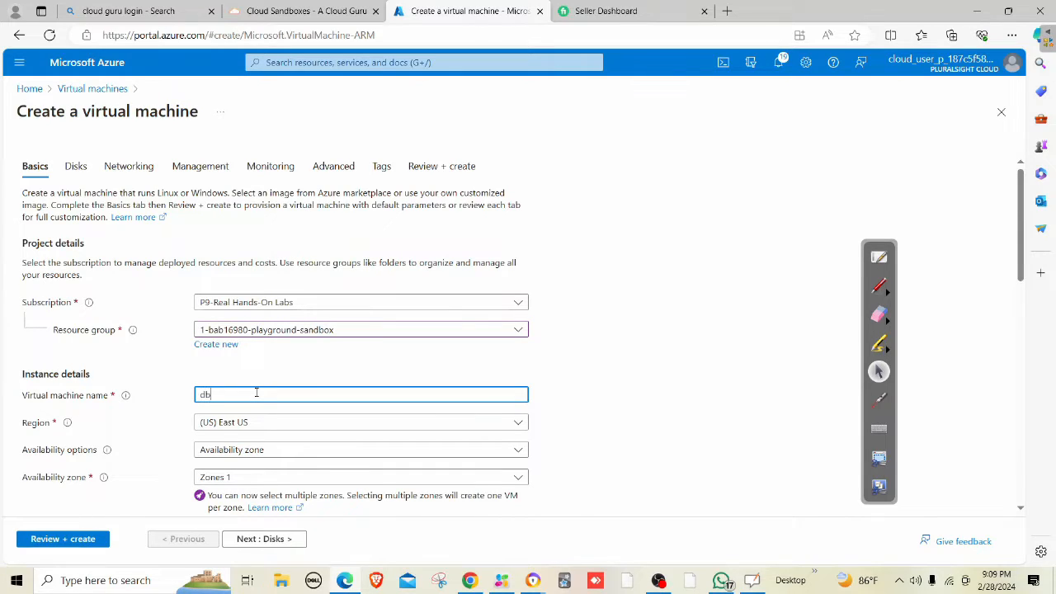
Place dbvm in Central US with no infrastructure redundancy required.
left_click(236, 423)
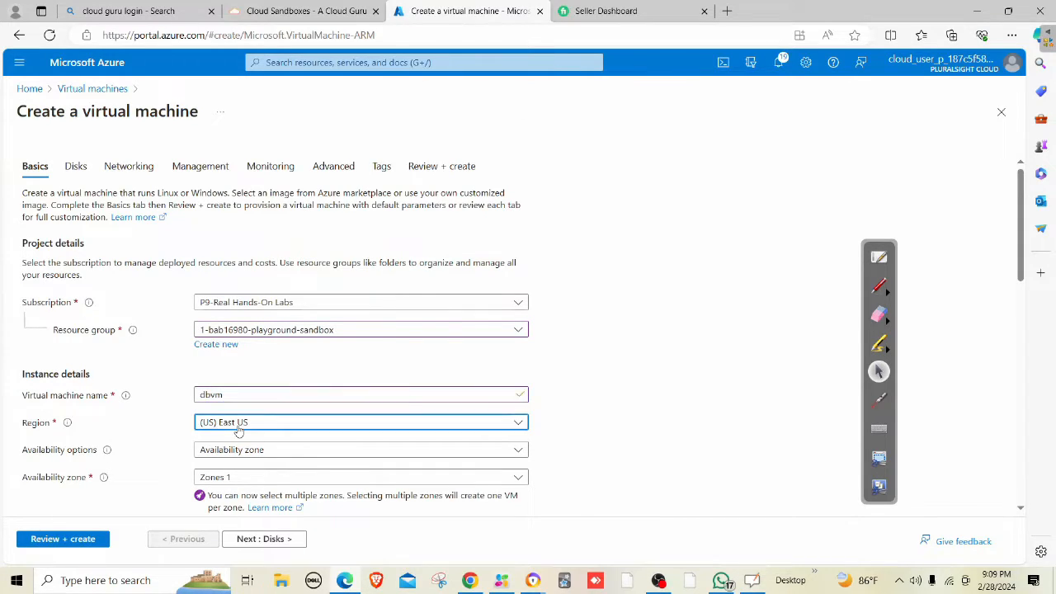
left_click(247, 276)
scroll(264, 446, "down", 1)
left_click(239, 341)
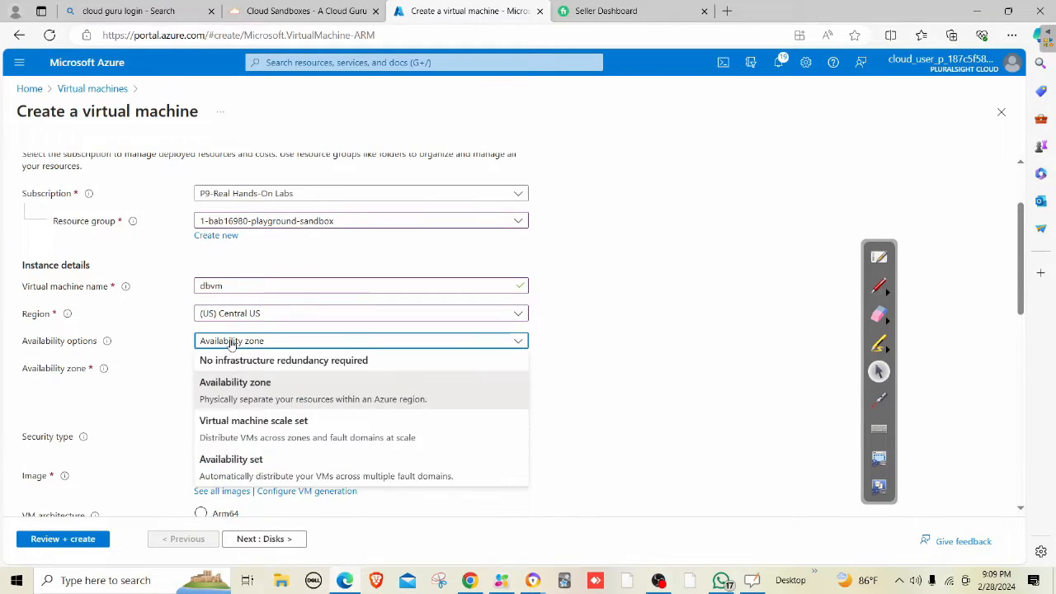
left_click(239, 358)
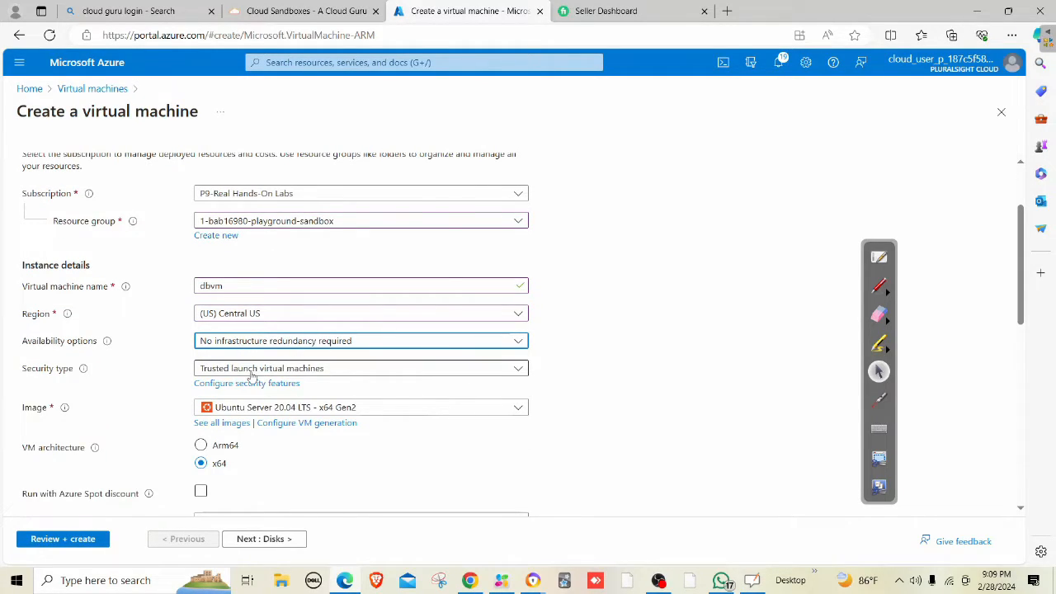
scroll(281, 363, "down", 1)
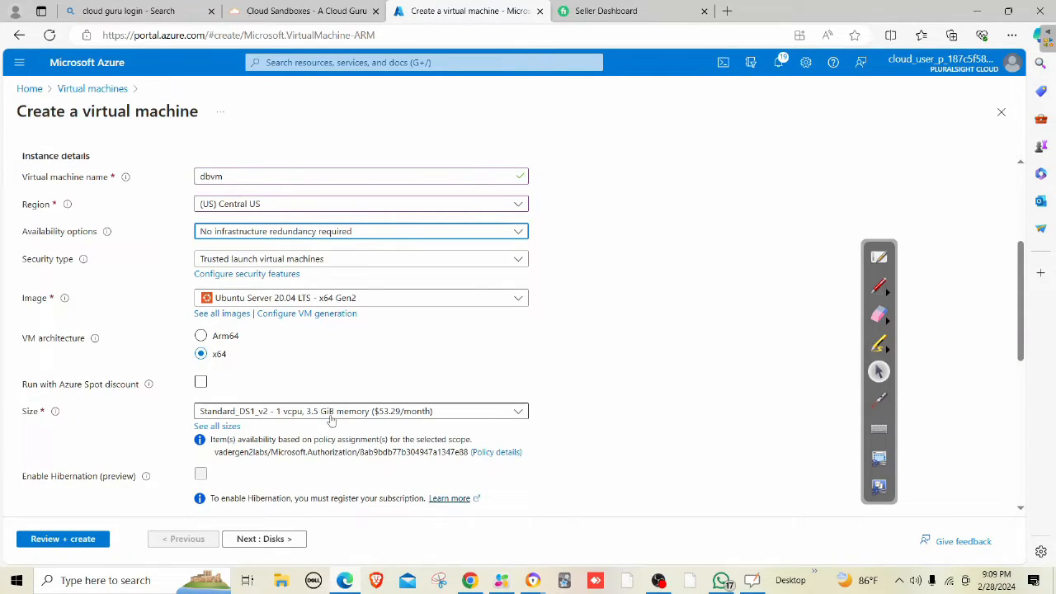
scroll(330, 420, "down", 3)
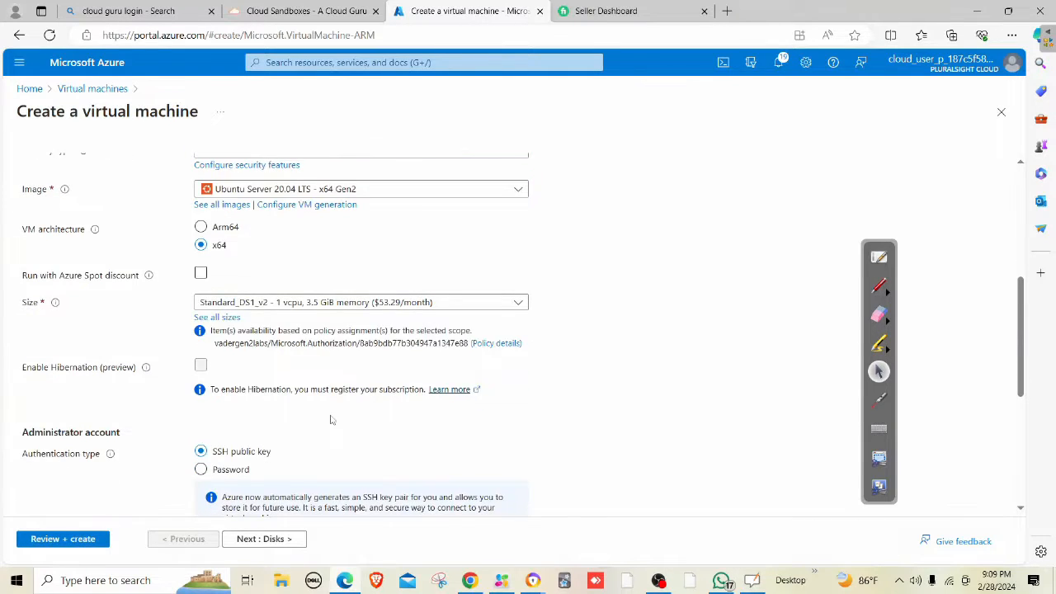
Use password authentication with an admin username and confirmed password, then continue to Disks.
left_click(239, 309)
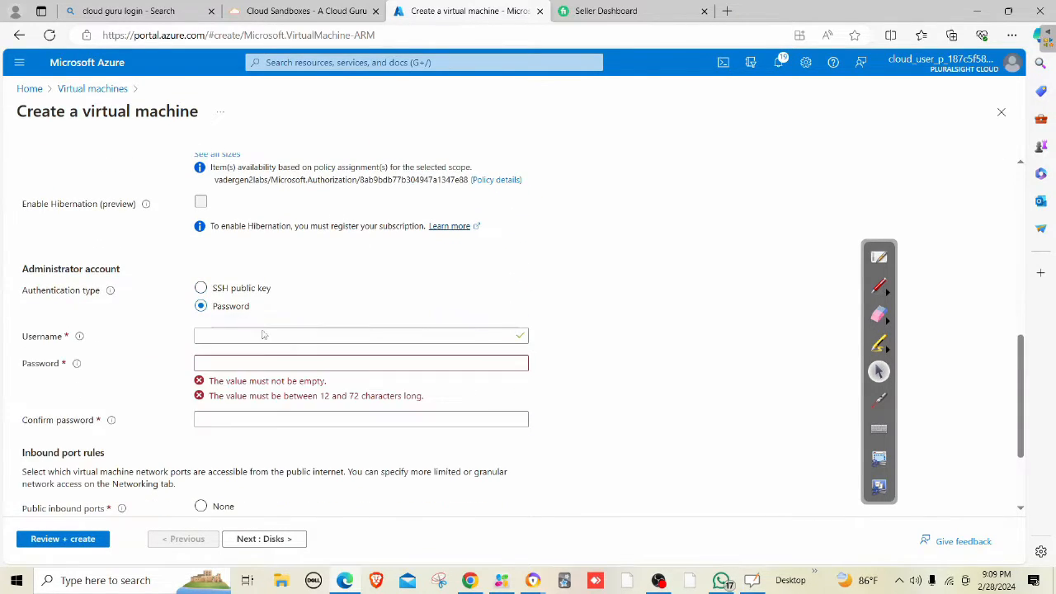
left_click(274, 338)
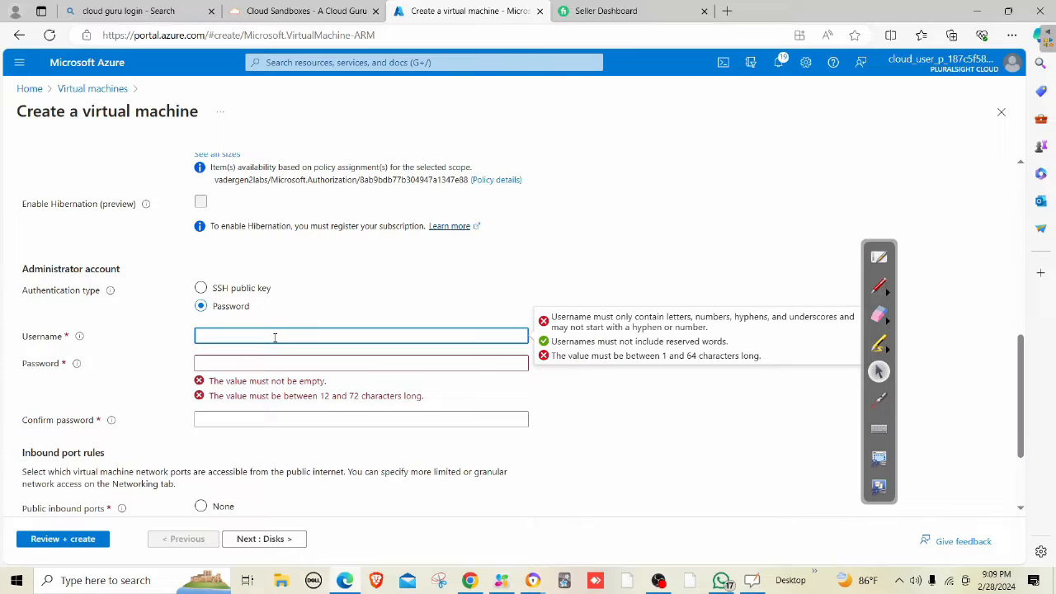
key("Tab")
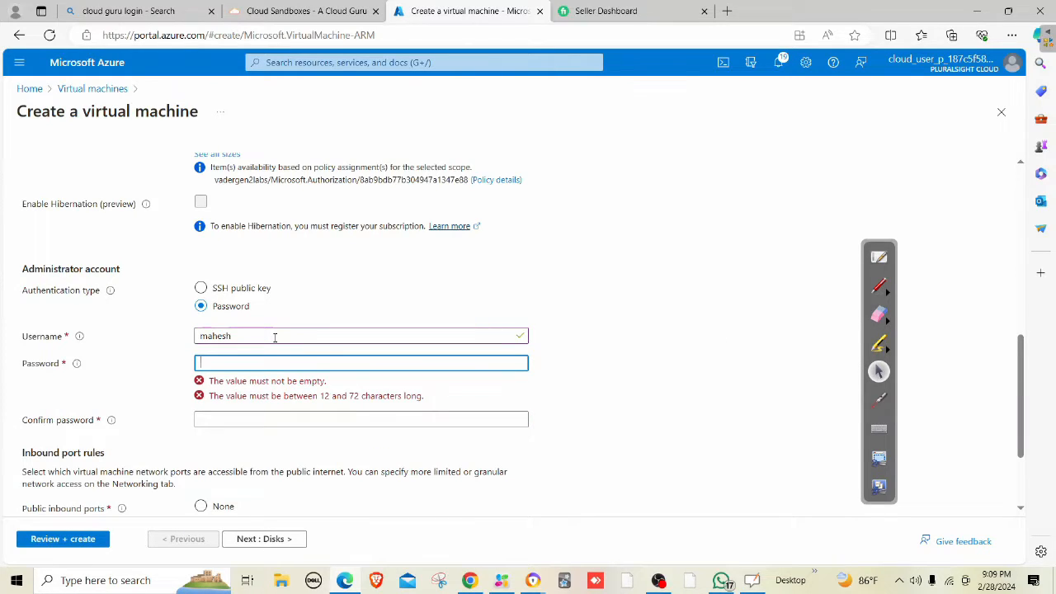
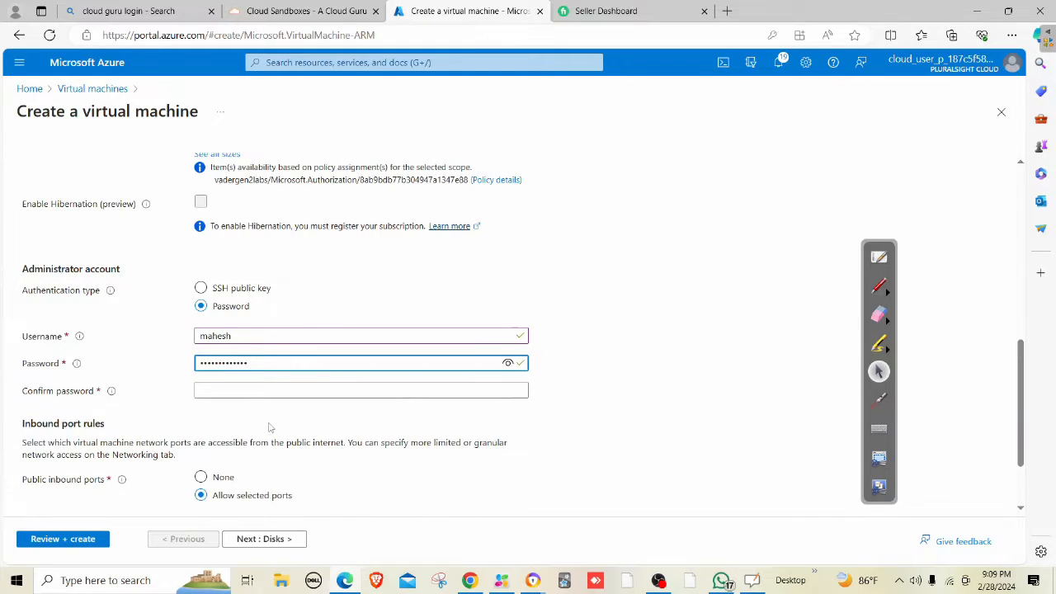
left_click(263, 393)
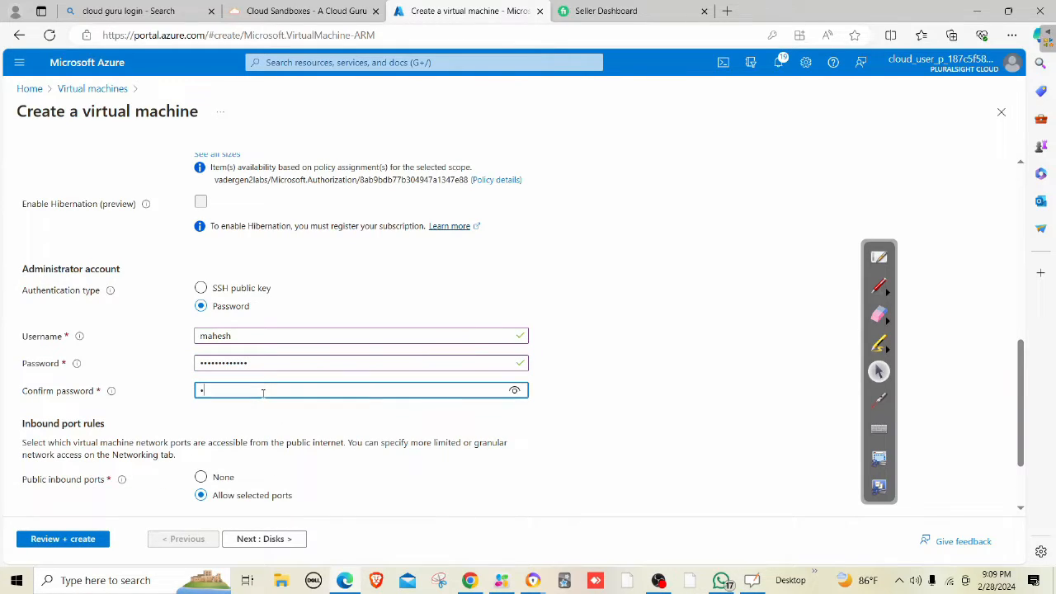
scroll(262, 392, "down", 2)
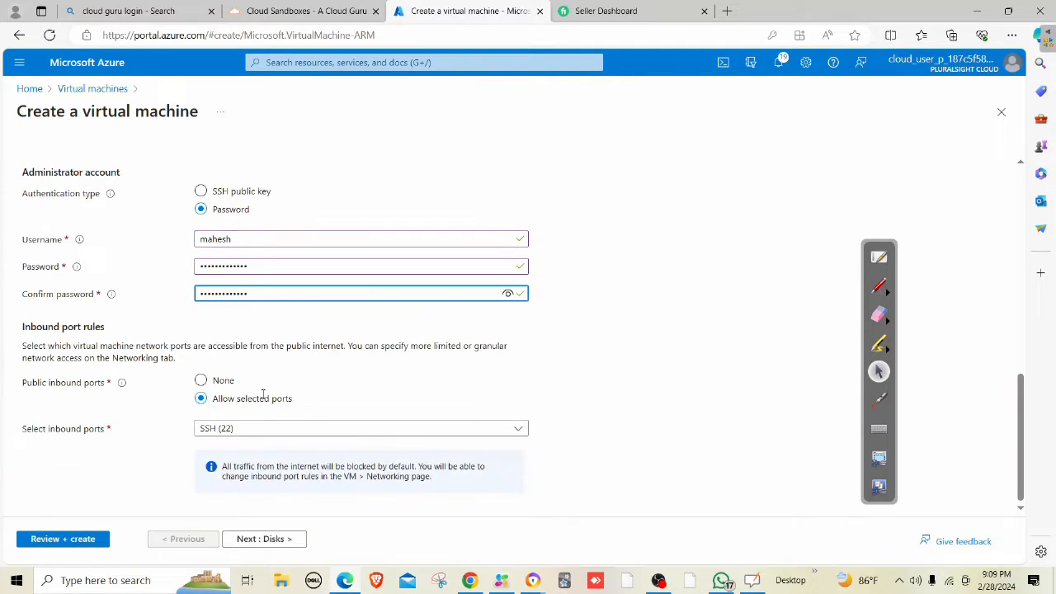
left_click(264, 546)
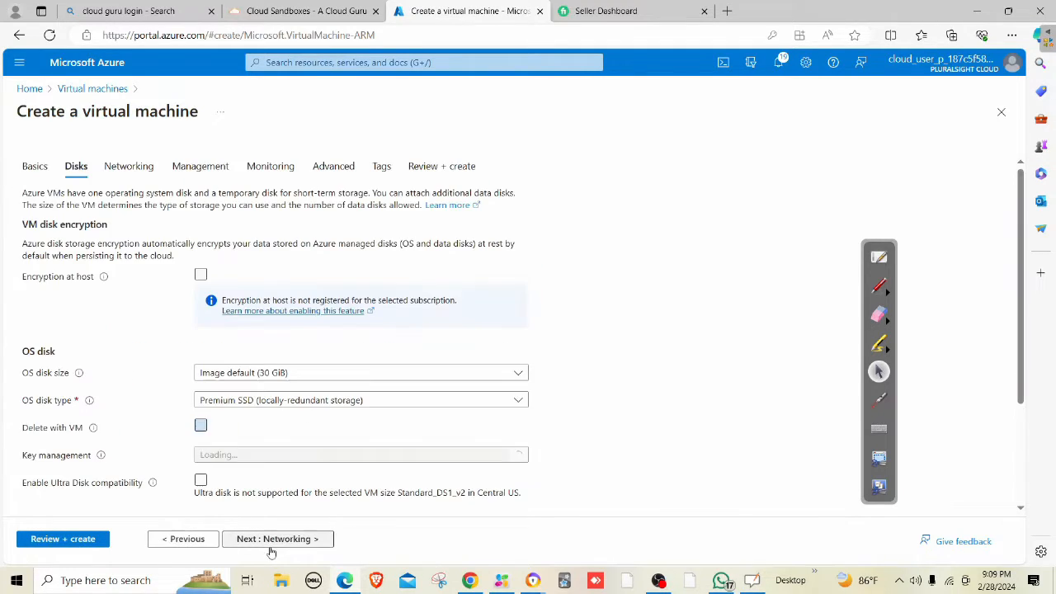
Keep default disks and the PROD-VNET DB subnet, and validate dbvm on Review + create.
left_click(316, 538)
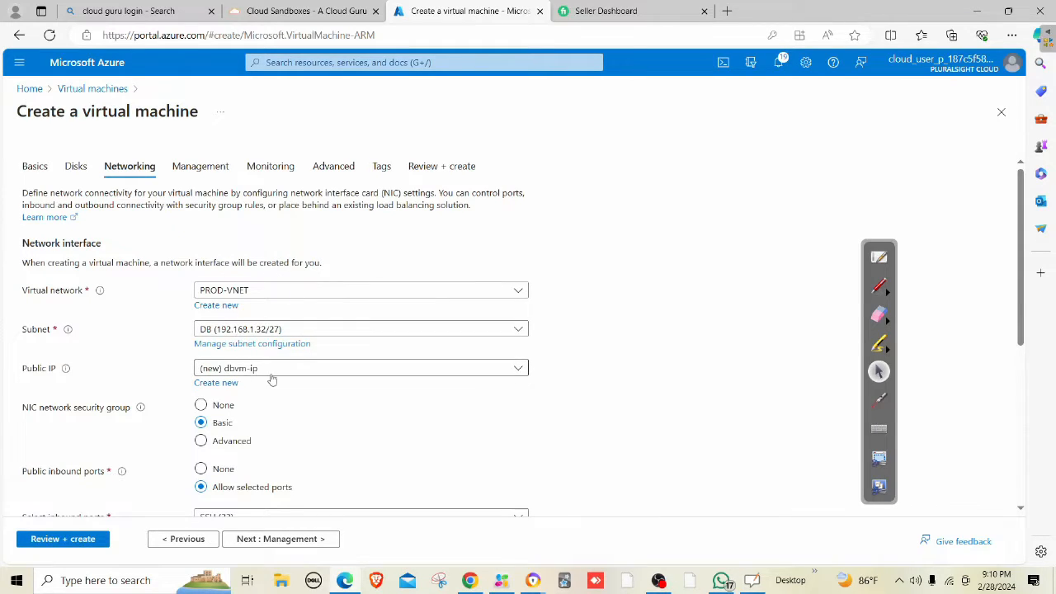
scroll(271, 376, "down", 4)
left_click(92, 542)
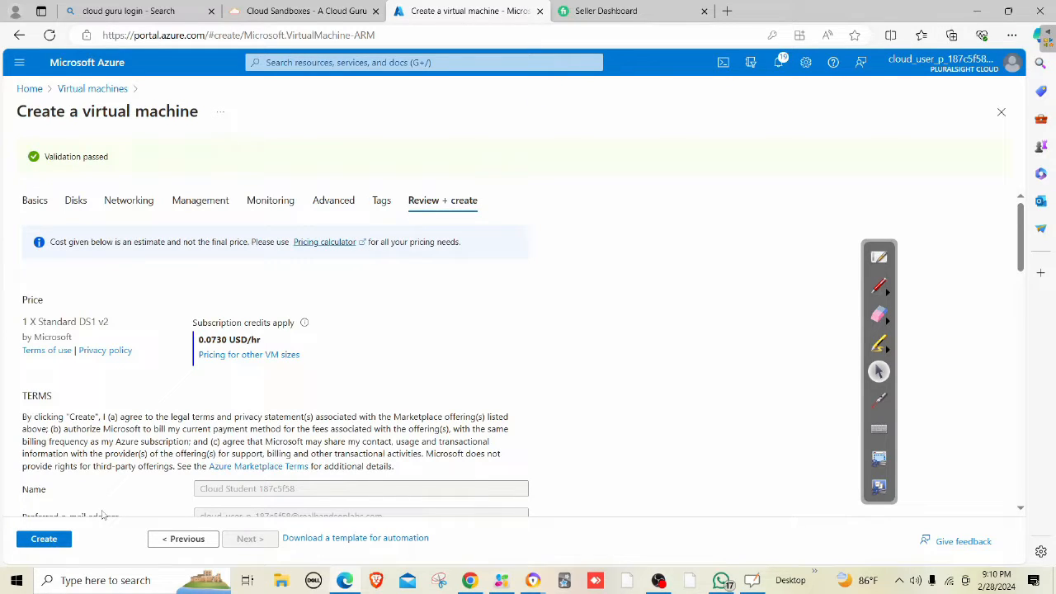
Create the dbvm virtual machine and wait until its deployment succeeds.
left_click(46, 539)
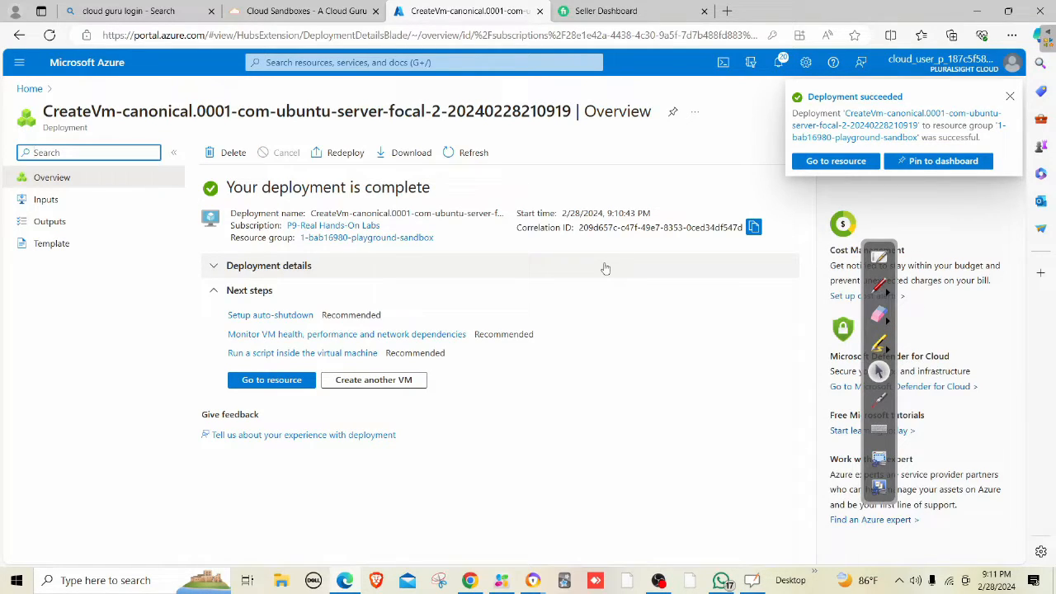
Open the webvm virtual machine from the Virtual machines list.
left_click(404, 61)
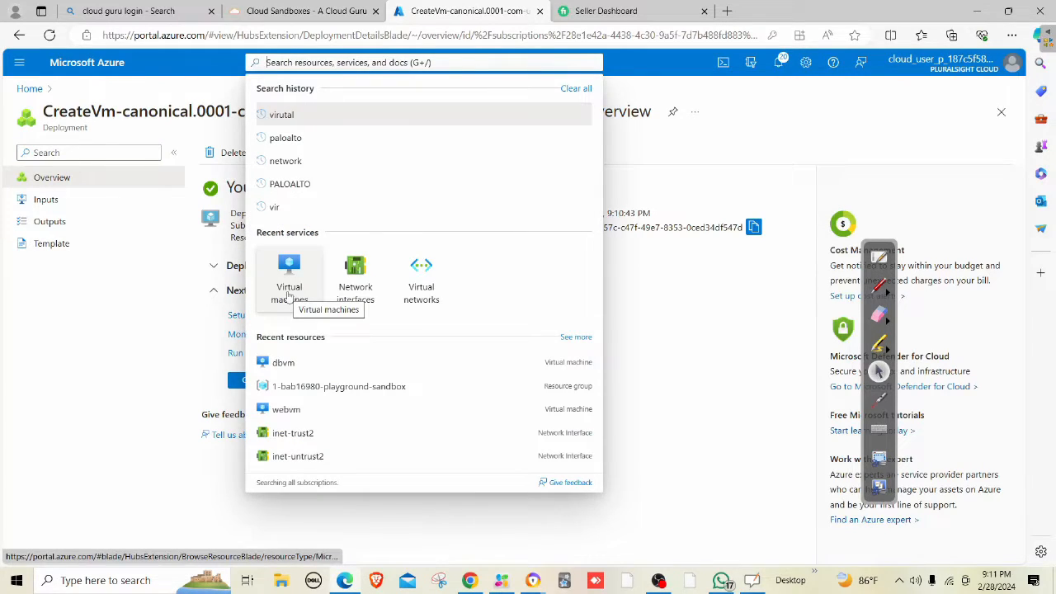
left_click(288, 297)
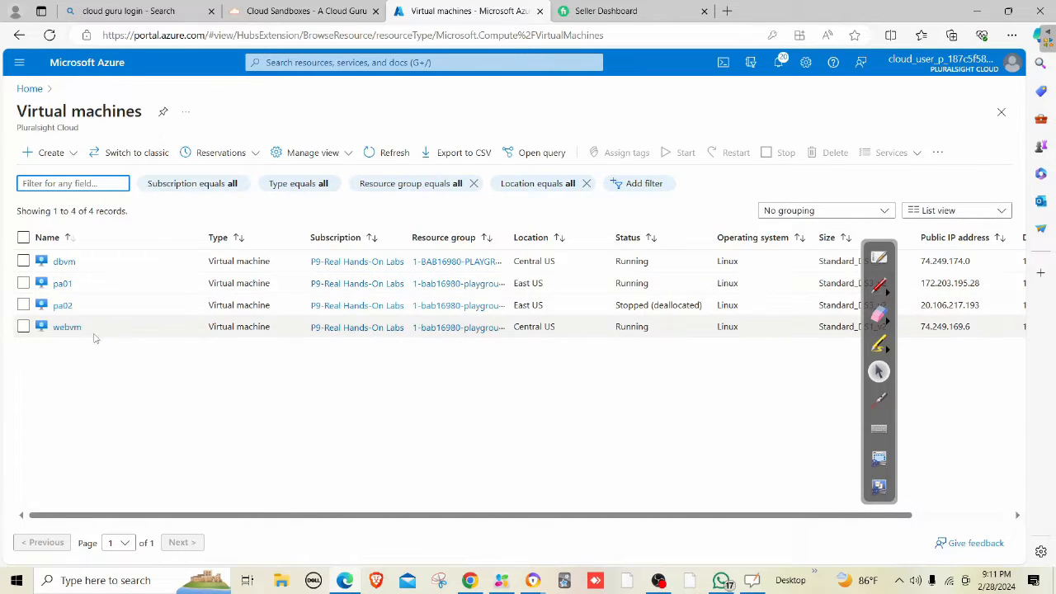
left_click(64, 329)
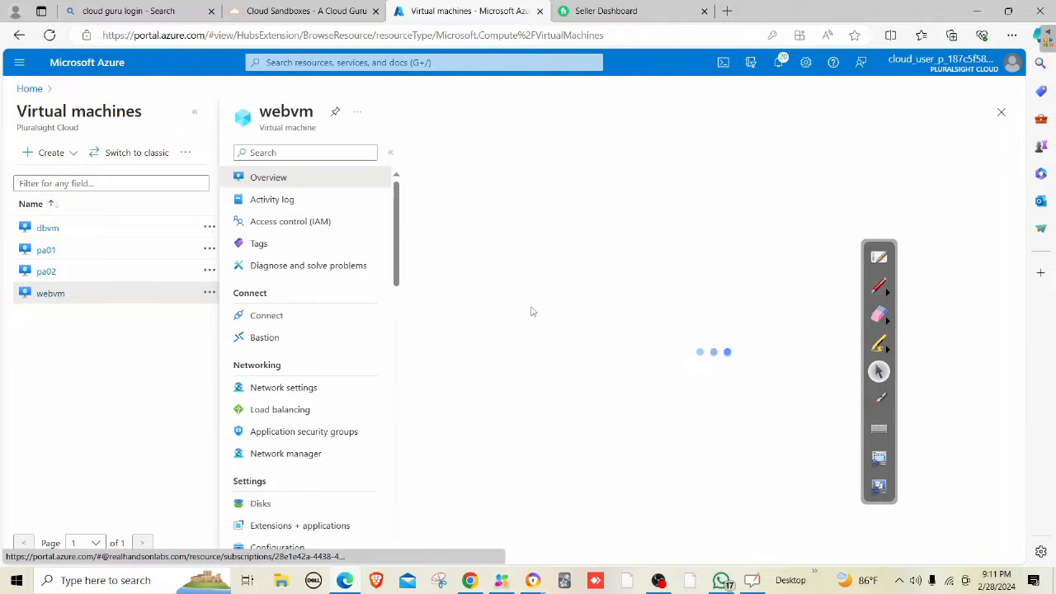
Copy webvm's public IP address 74.249.169.6 from its overview.
scroll(699, 417, "down", 3)
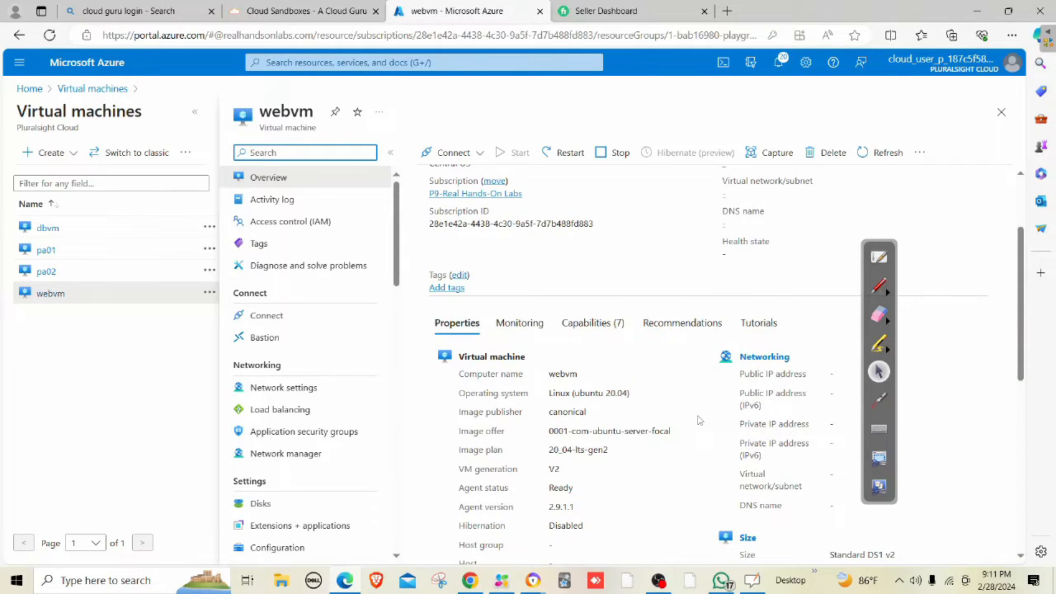
scroll(716, 293, "up", 3)
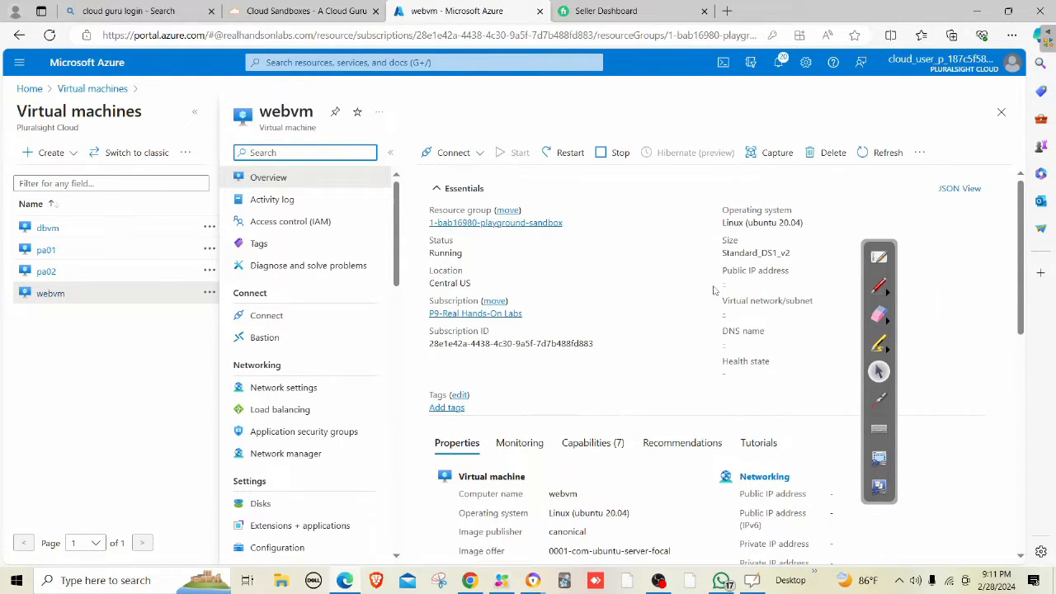
scroll(693, 291, "down", 3)
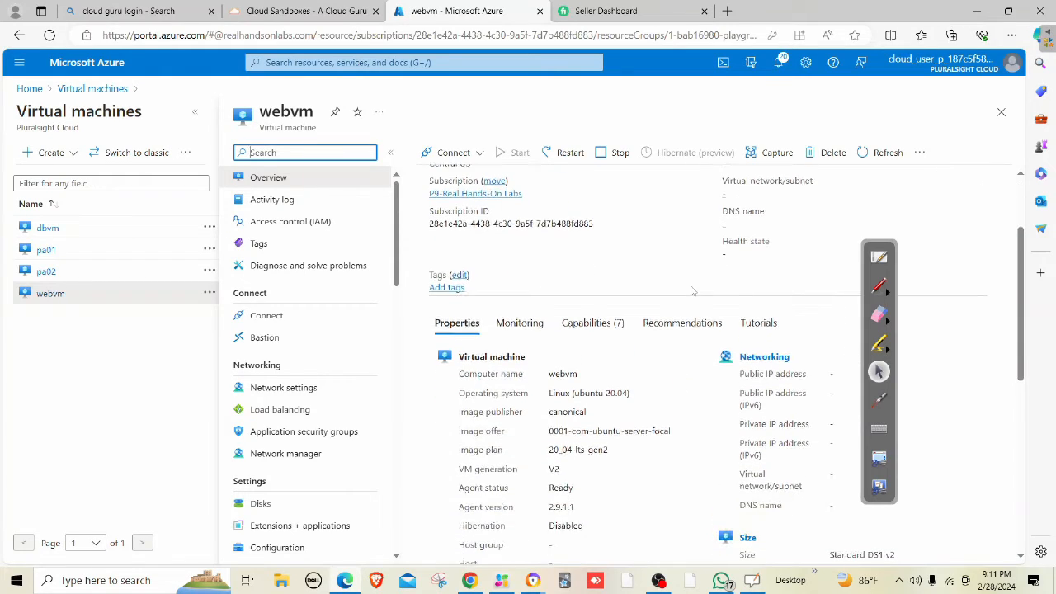
left_click_drag(864, 246, 962, 248)
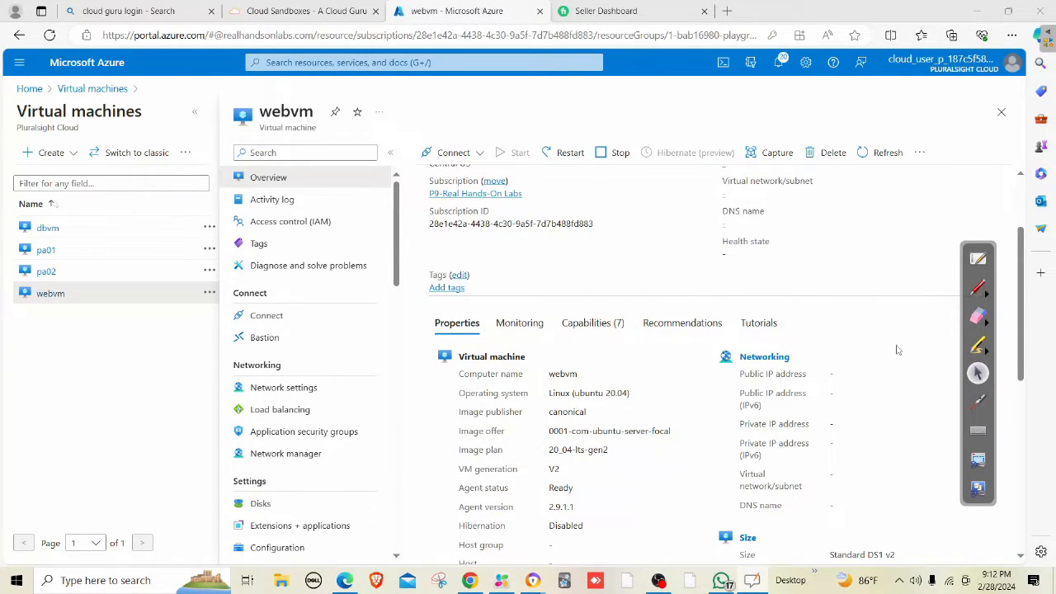
scroll(886, 343, "up", 3)
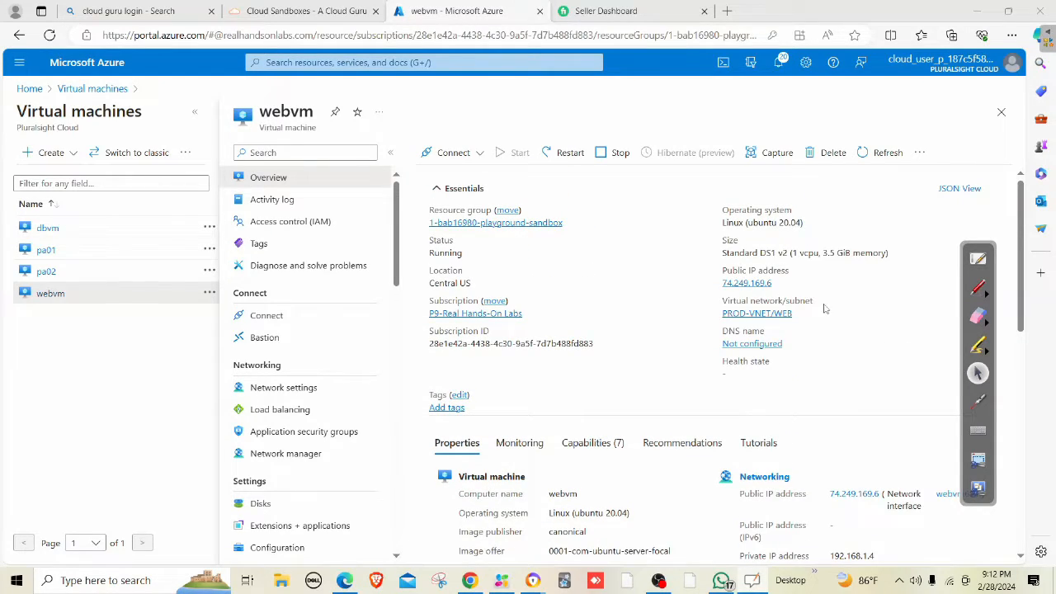
left_click(779, 283)
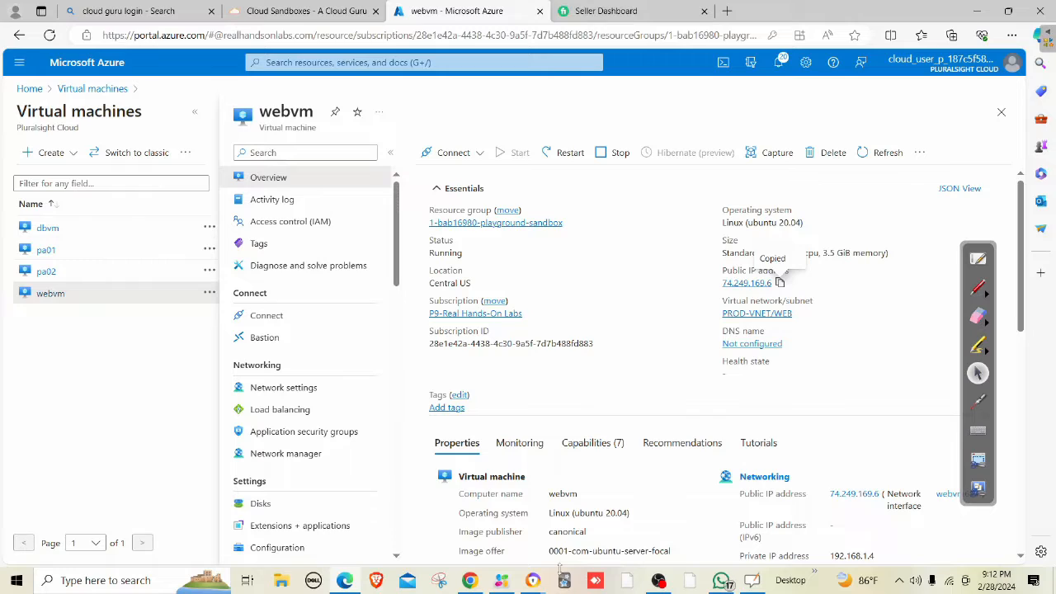
left_click(15, 580)
Search the web for putty.
type("putty")
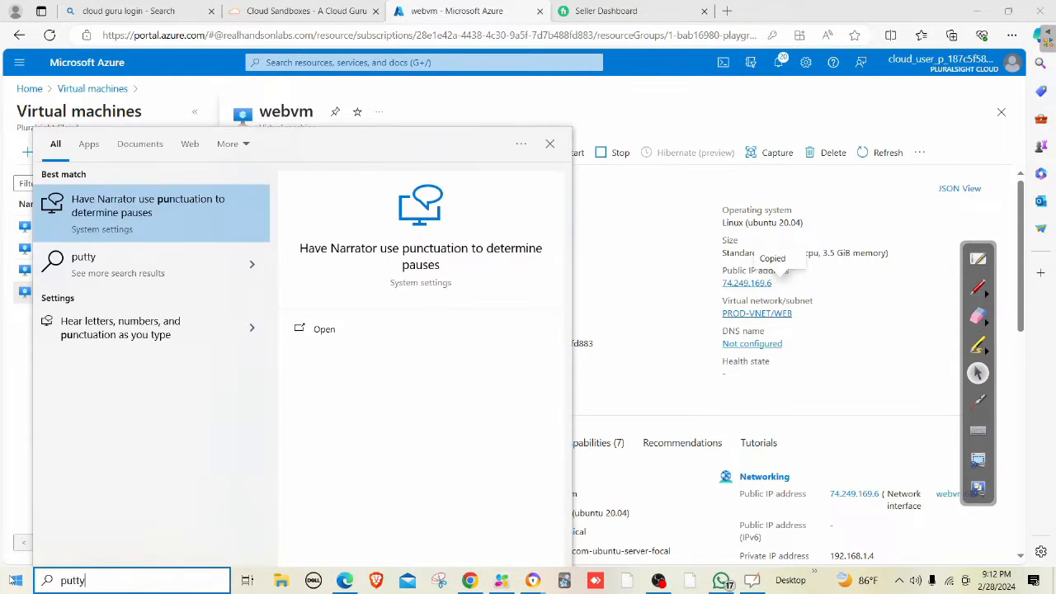
left_click(148, 214)
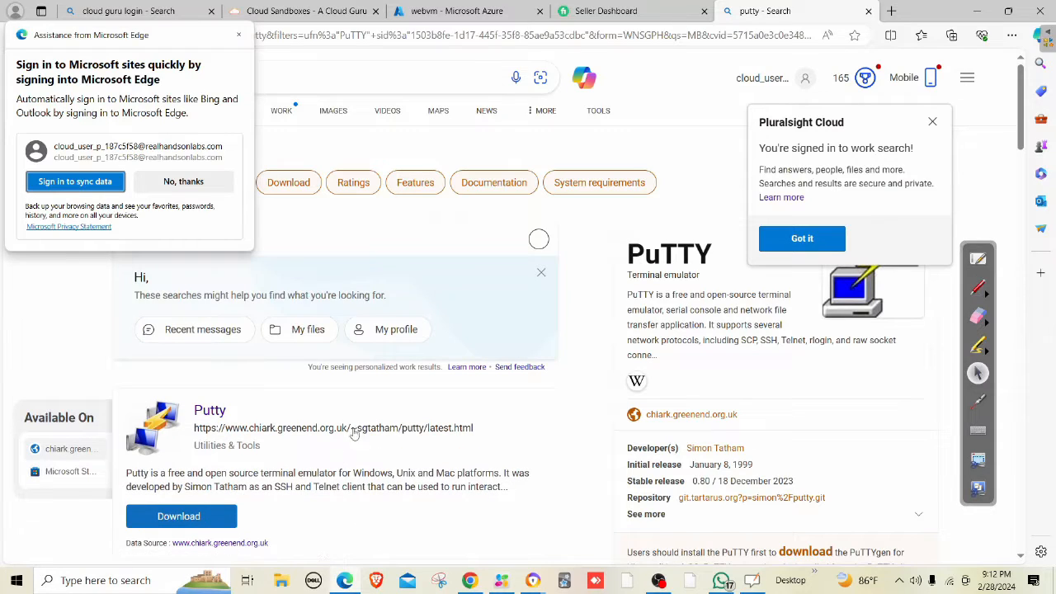
scroll(353, 429, "down", 2)
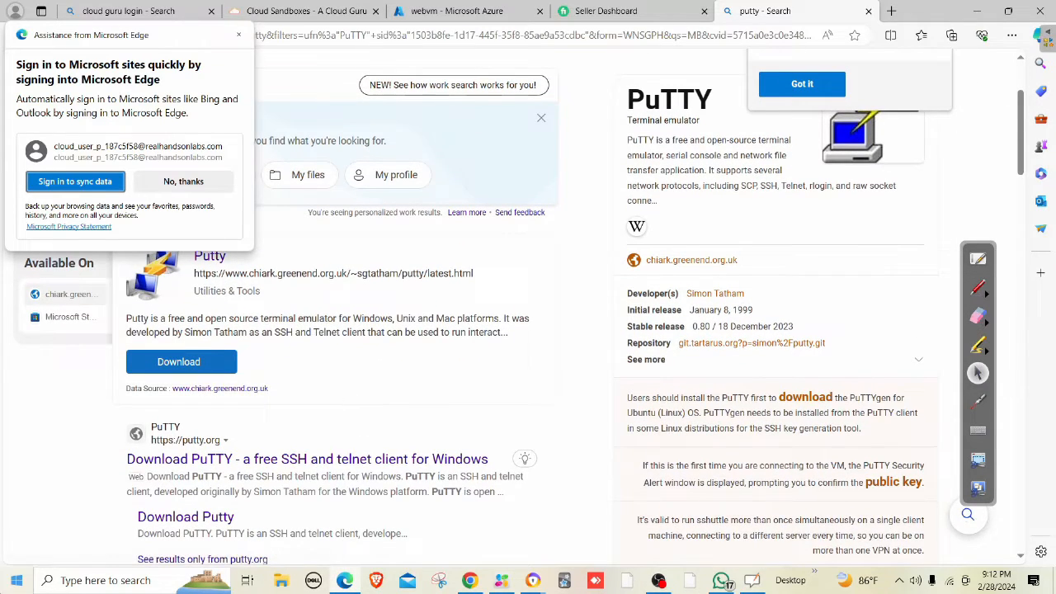
left_click(5, 587)
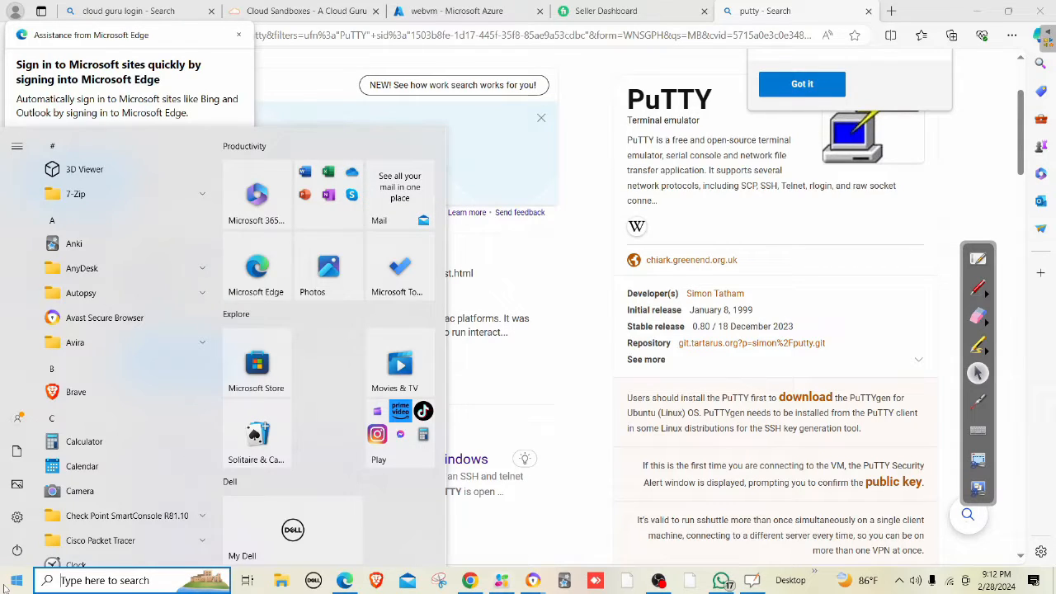
type("putty")
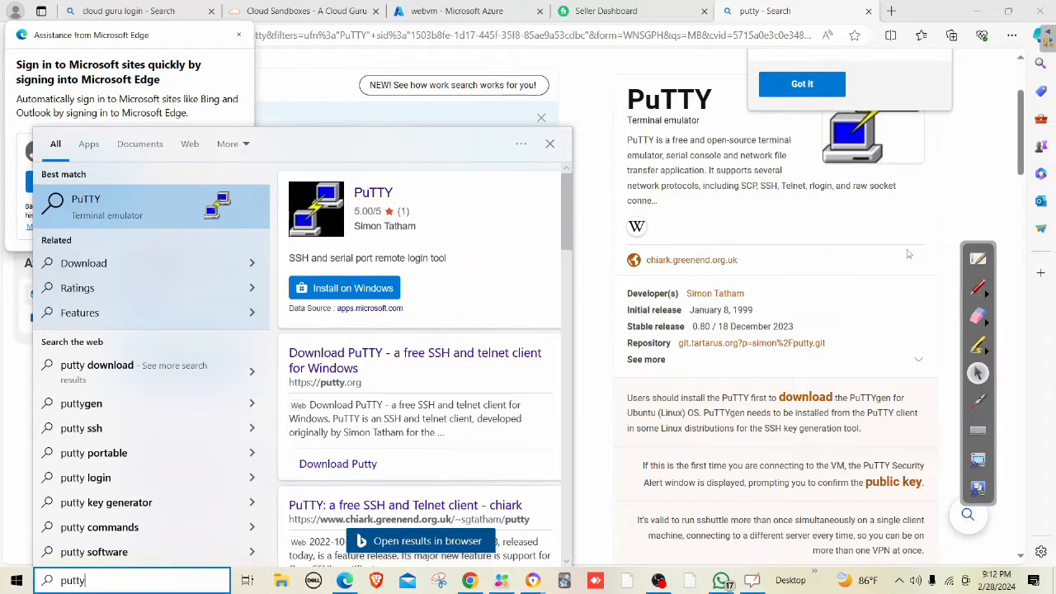
left_click(908, 252)
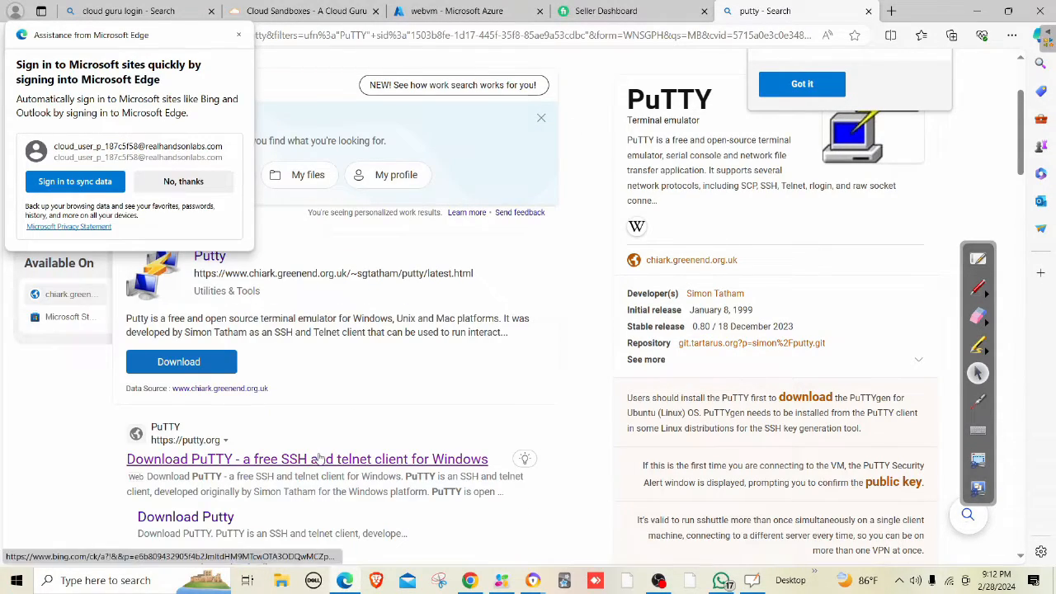
Download the 64-bit x86 putty.exe from the PuTTY latest release page and run it.
left_click(202, 517)
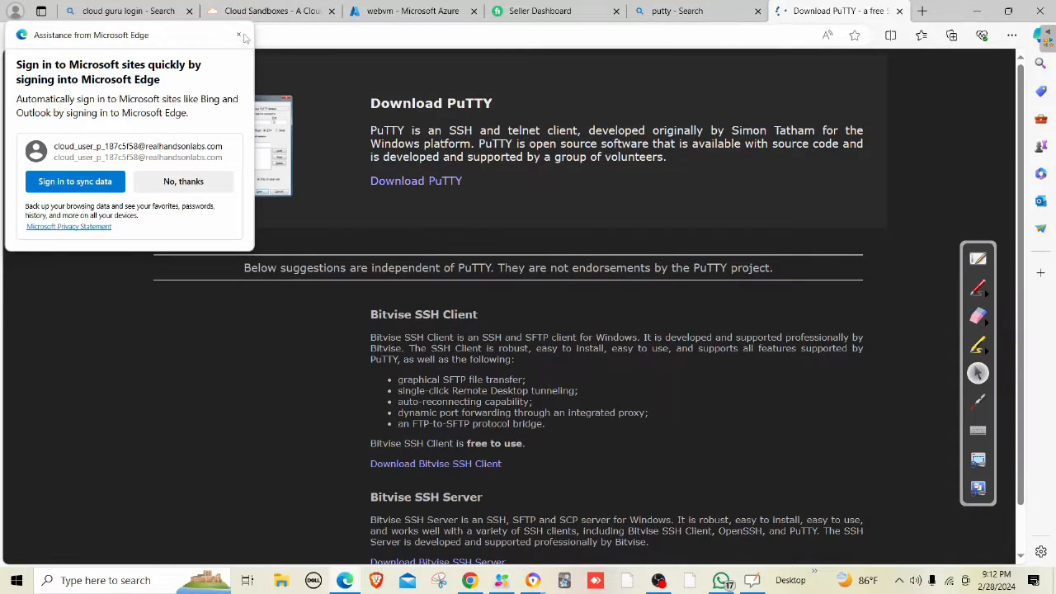
left_click(239, 36)
scroll(516, 429, "down", 2)
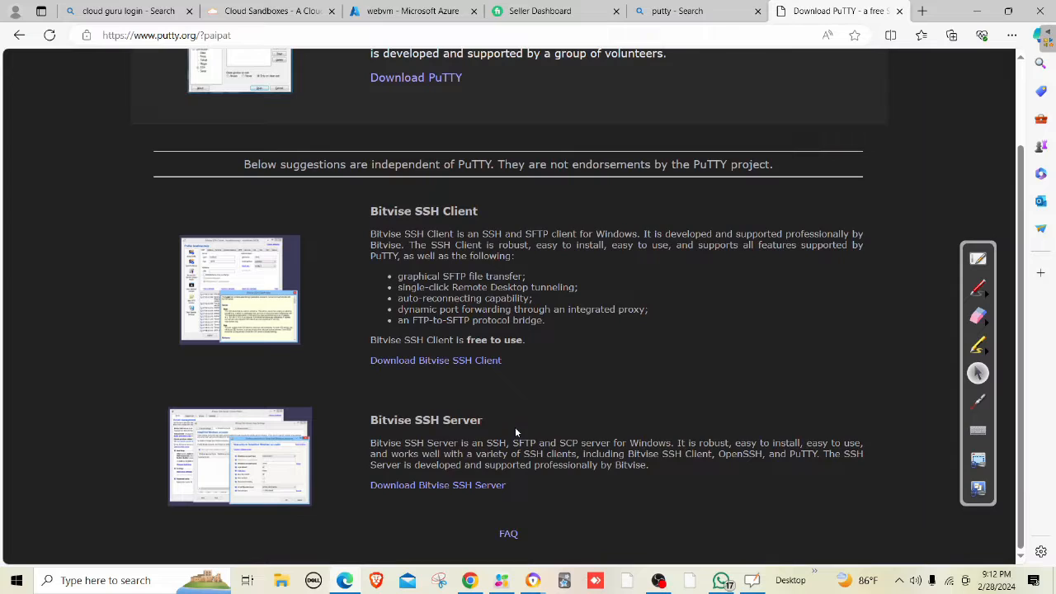
scroll(515, 427, "up", 2)
left_click(450, 180)
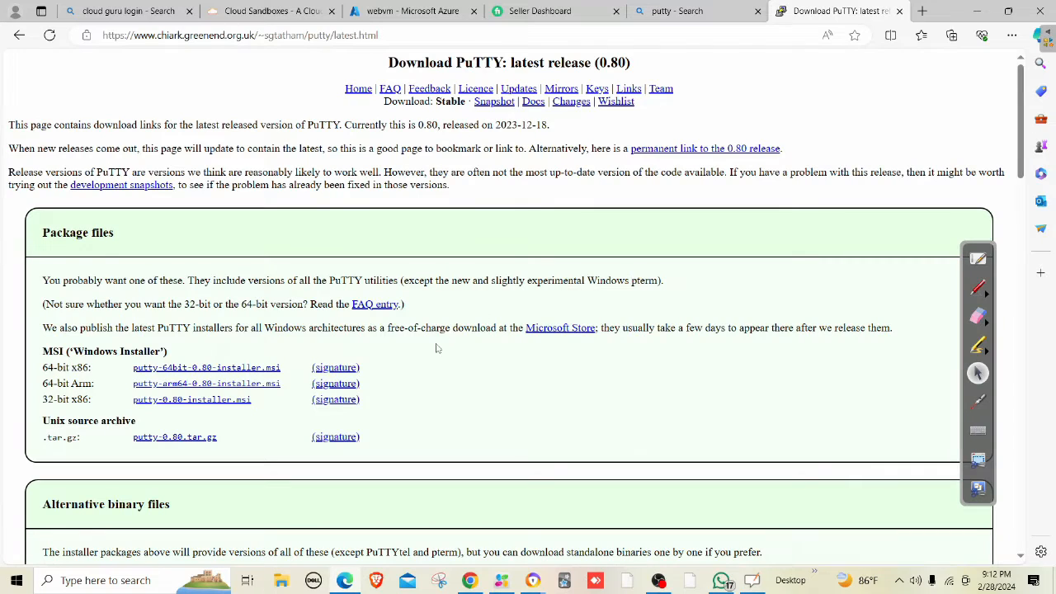
scroll(435, 354, "down", 3)
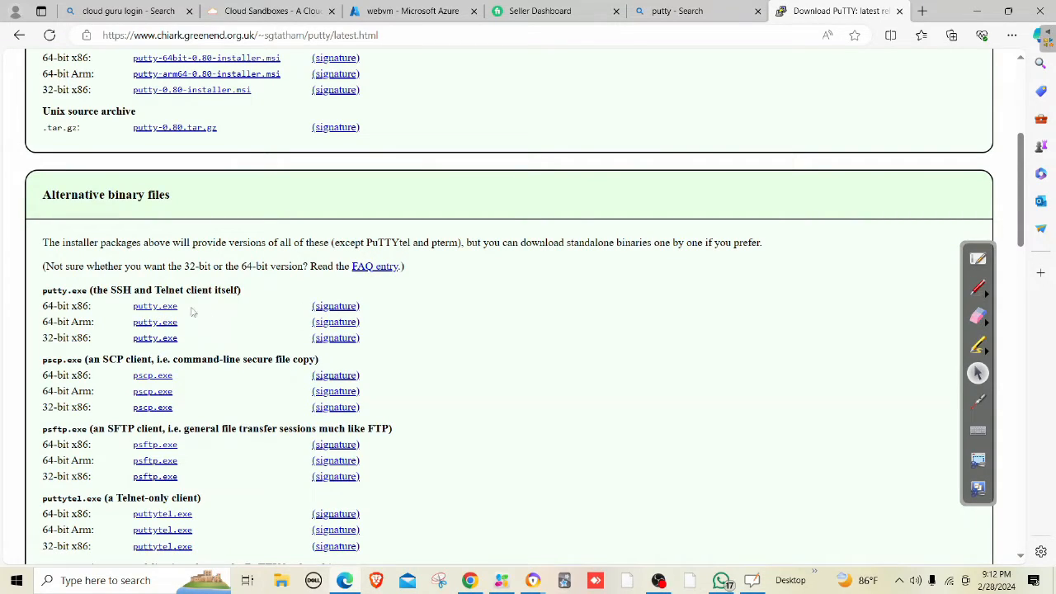
left_click(159, 307)
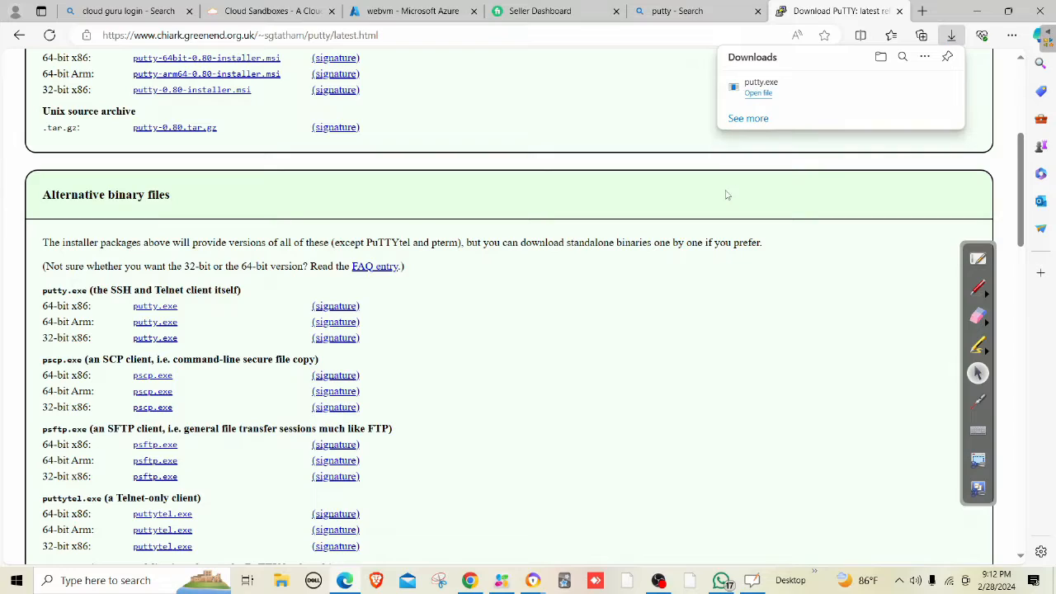
left_click(759, 93)
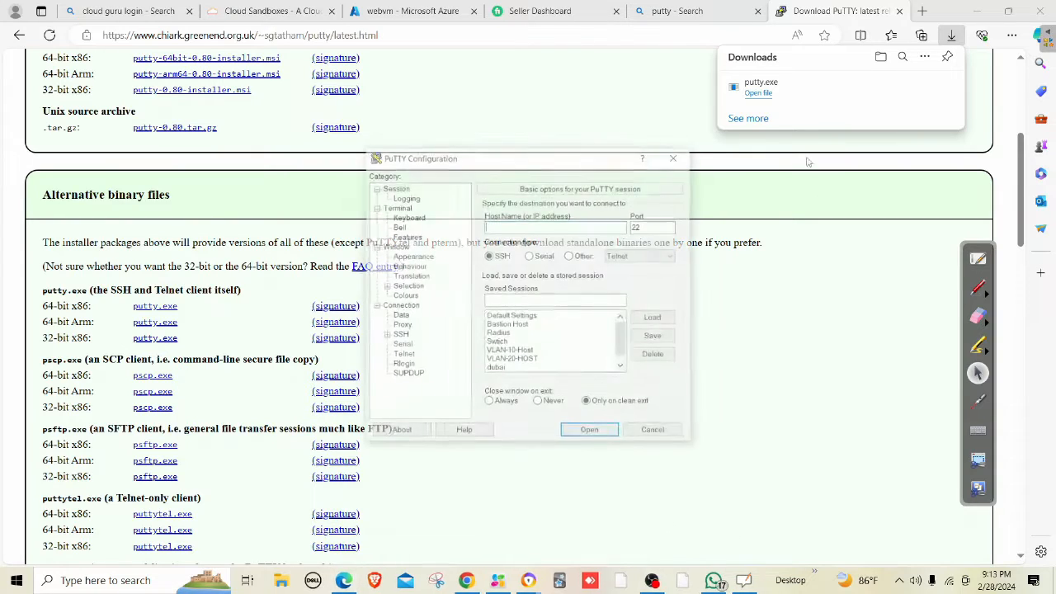
In PuTTY Configuration, set host name 74.249.169.6 and terminal font size 16.
left_click(899, 11)
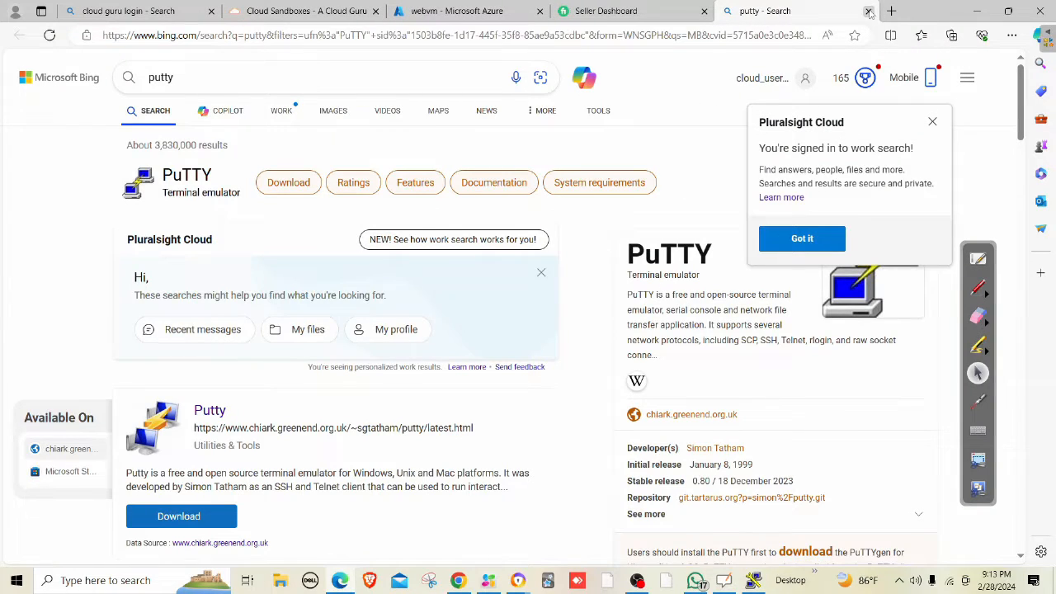
left_click(420, 12)
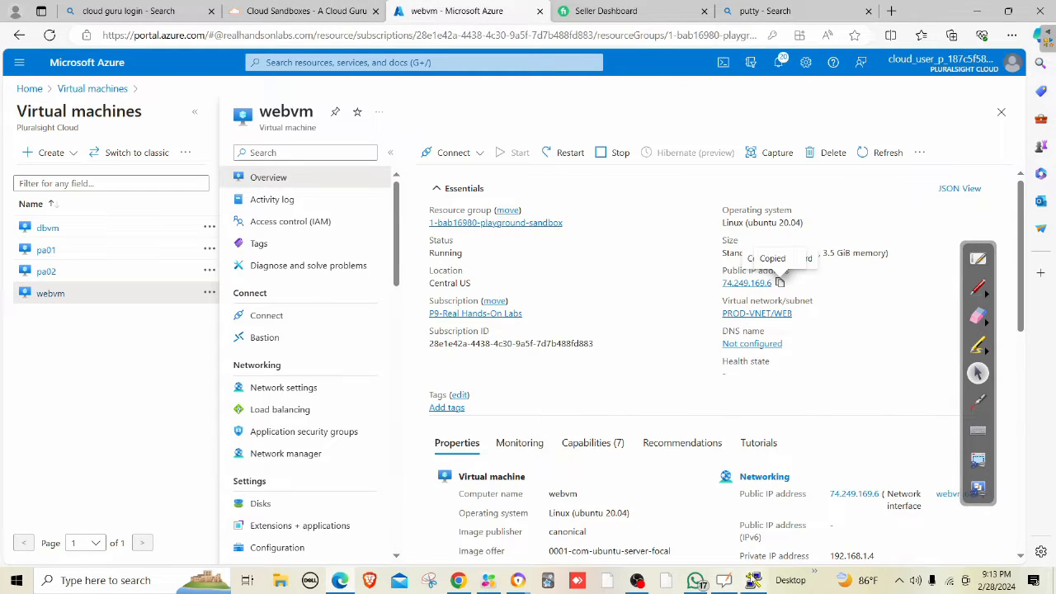
left_click(753, 580)
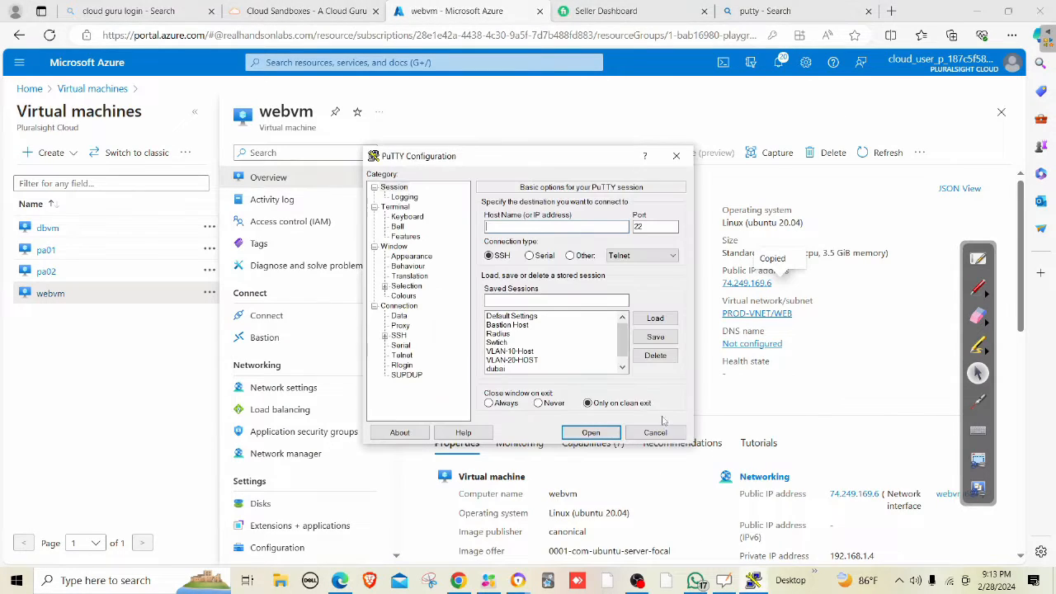
right_click(584, 223)
left_click(614, 273)
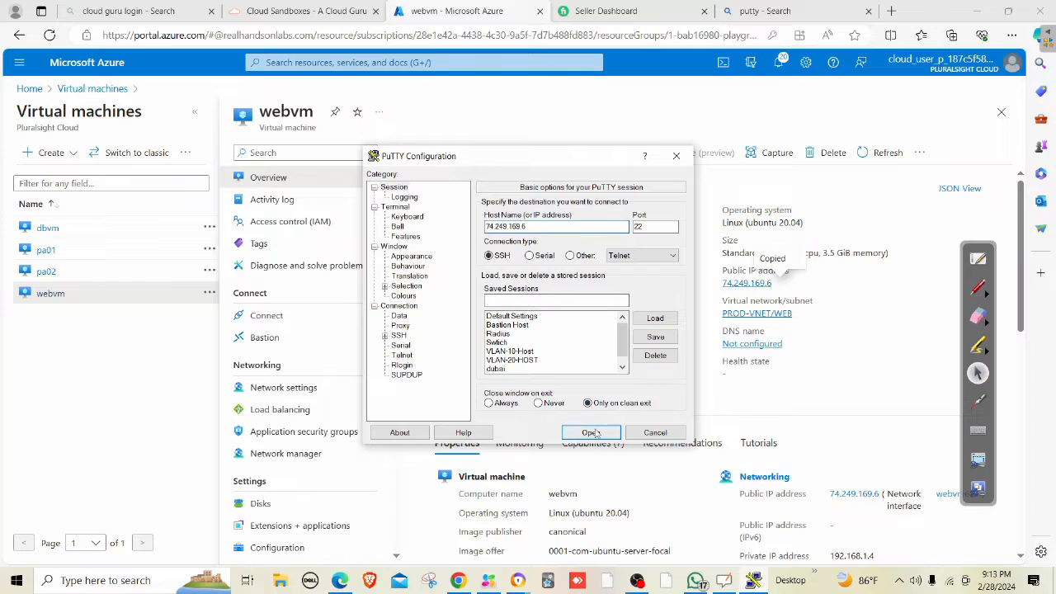
left_click(417, 256)
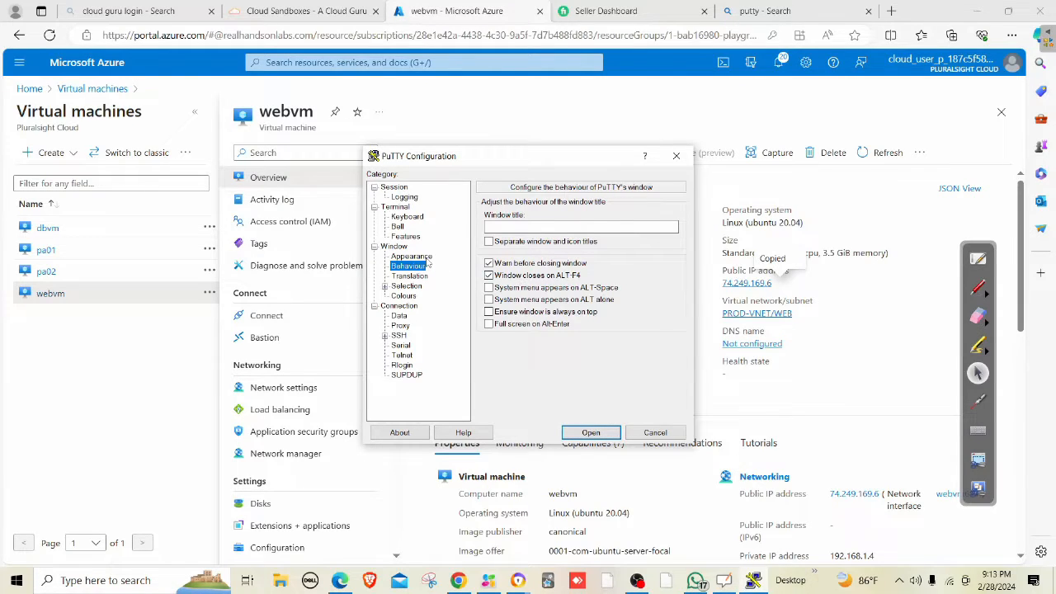
left_click(664, 283)
left_click(610, 325)
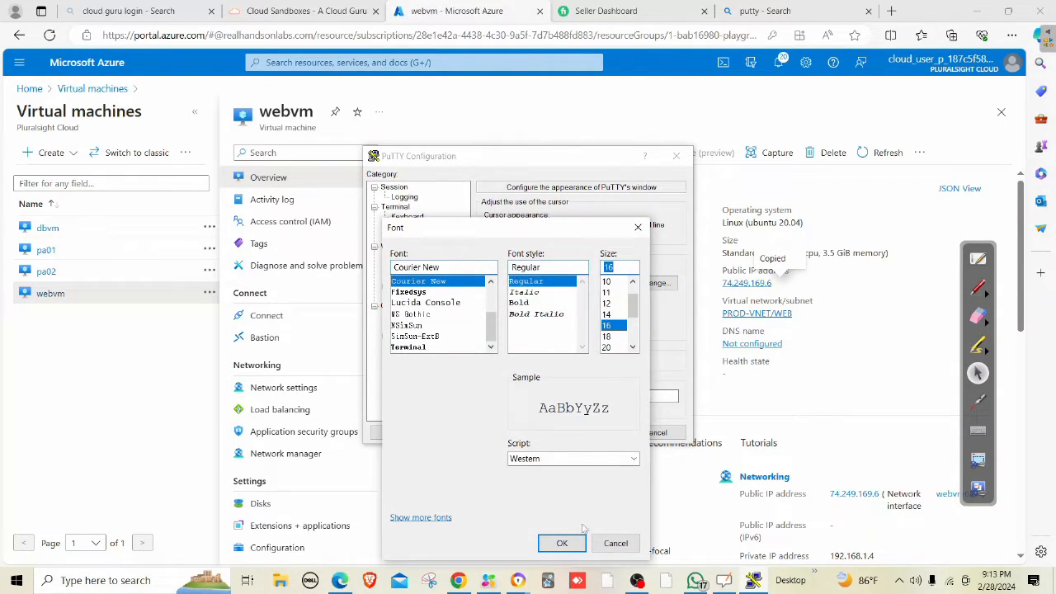
left_click(561, 542)
Connect over SSH, accept the host key, log in to webvm and clear the screen.
left_click(592, 434)
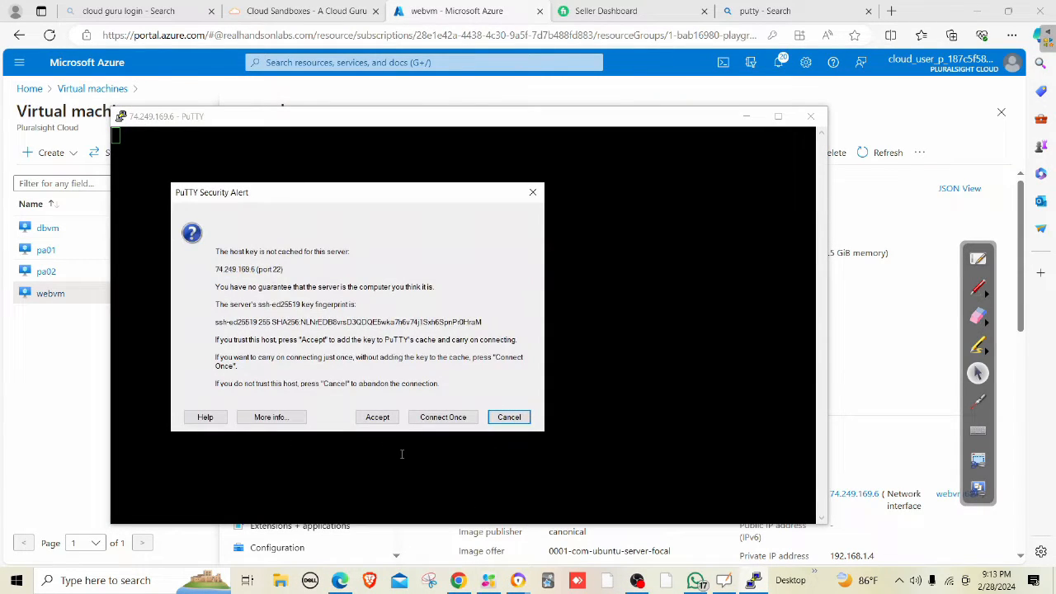
left_click(377, 416)
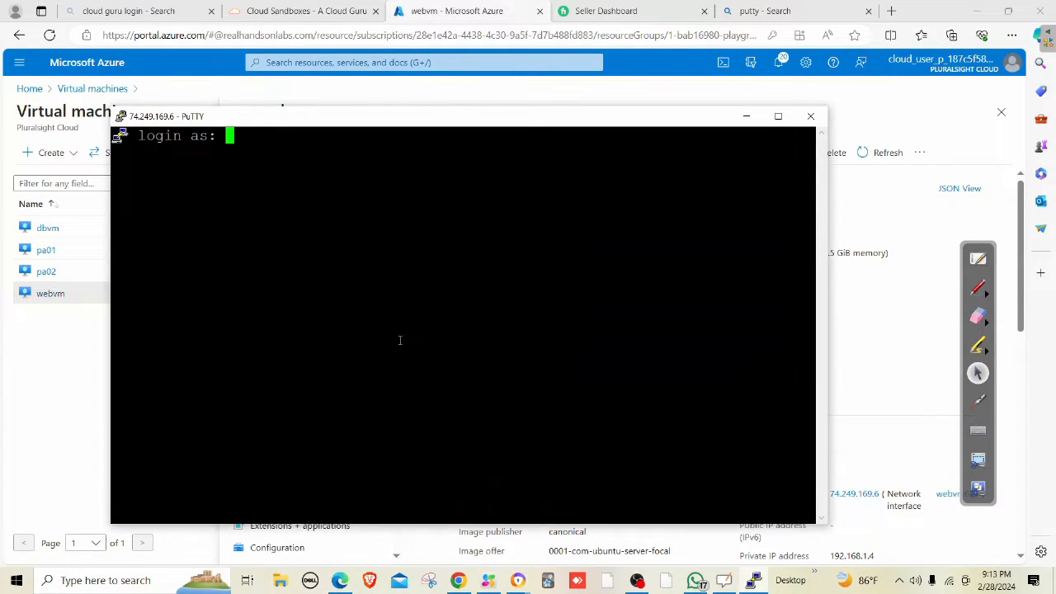
type("mahesh")
key("Return")
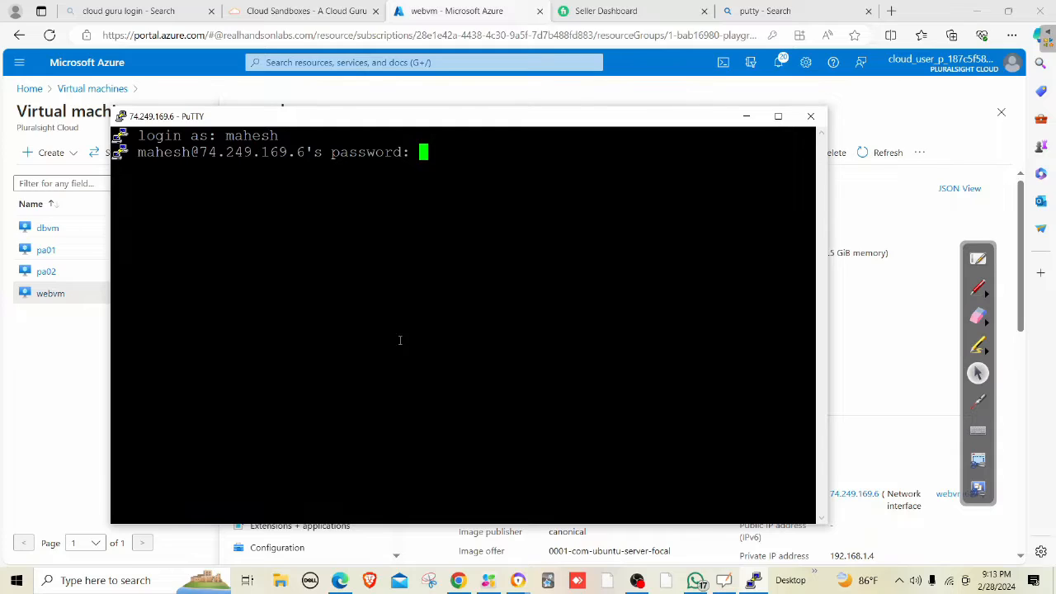
key("Return")
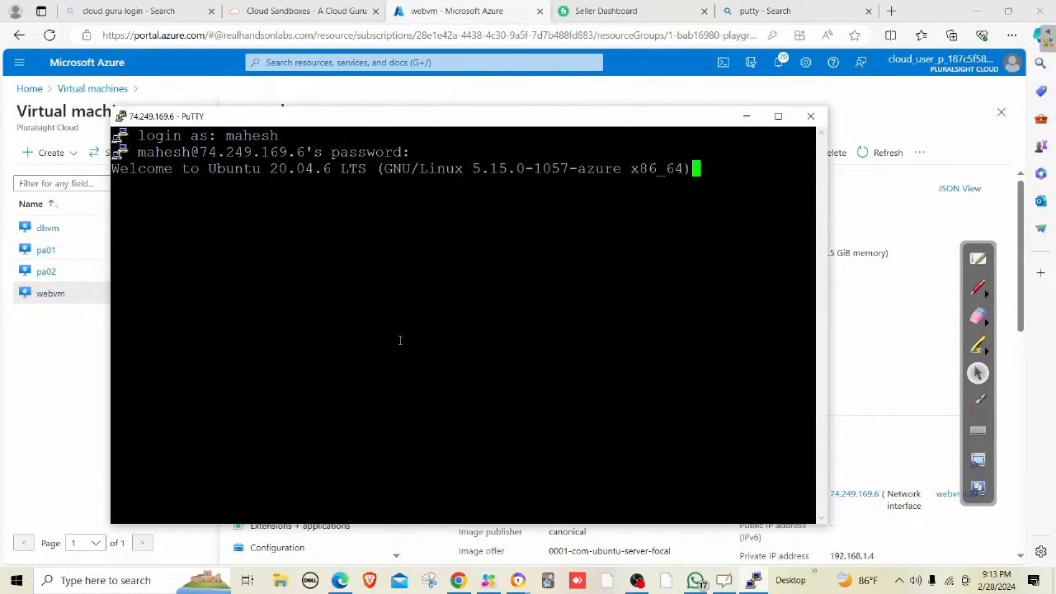
type("clear")
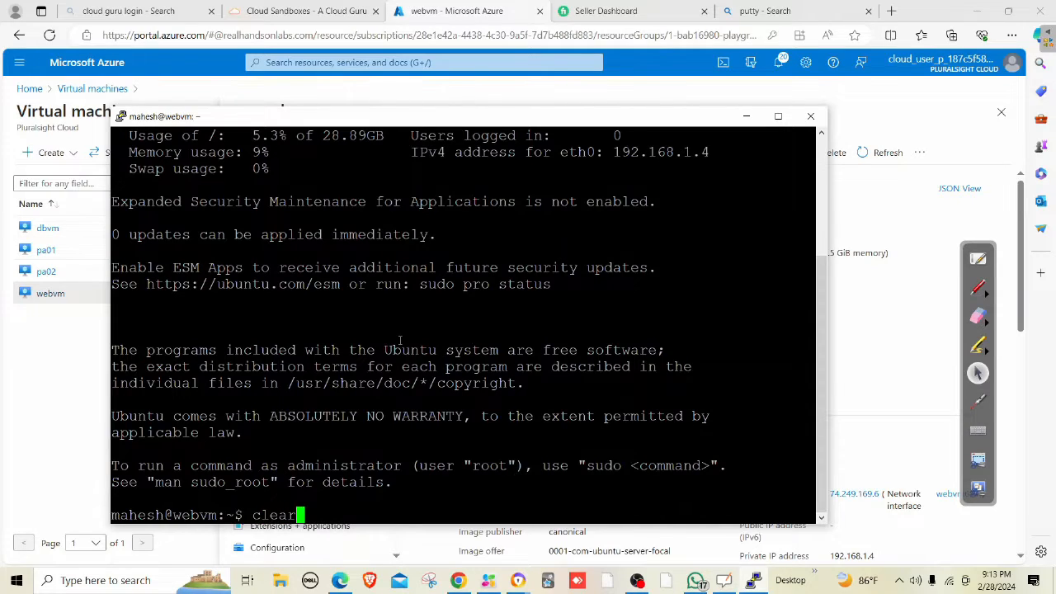
key("Return")
key("Return")
key("Return")
key("Return")
key("Return")
key("Return")
key("Return")
key("Return")
key("Return")
key("Return")
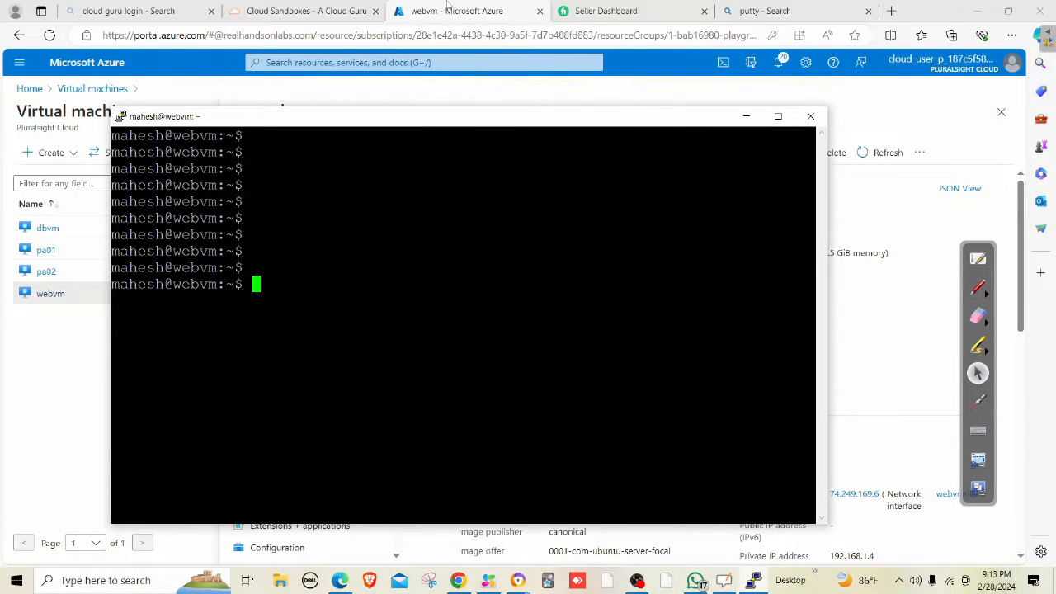
Copy dbvm's private IP 192.168.1.36 and ping it from the webvm shell.
left_click(448, 6)
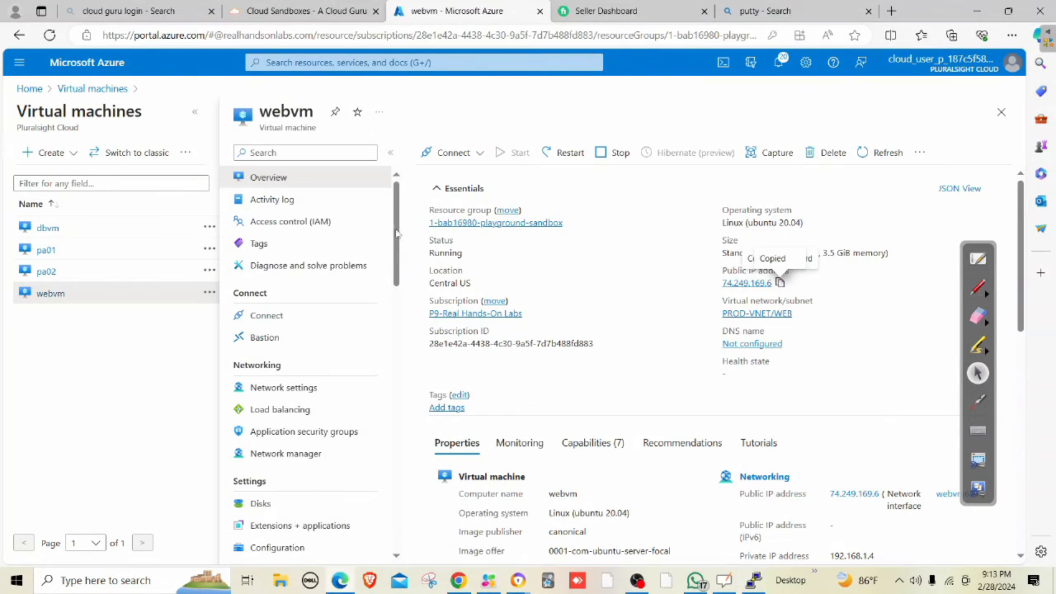
left_click(154, 235)
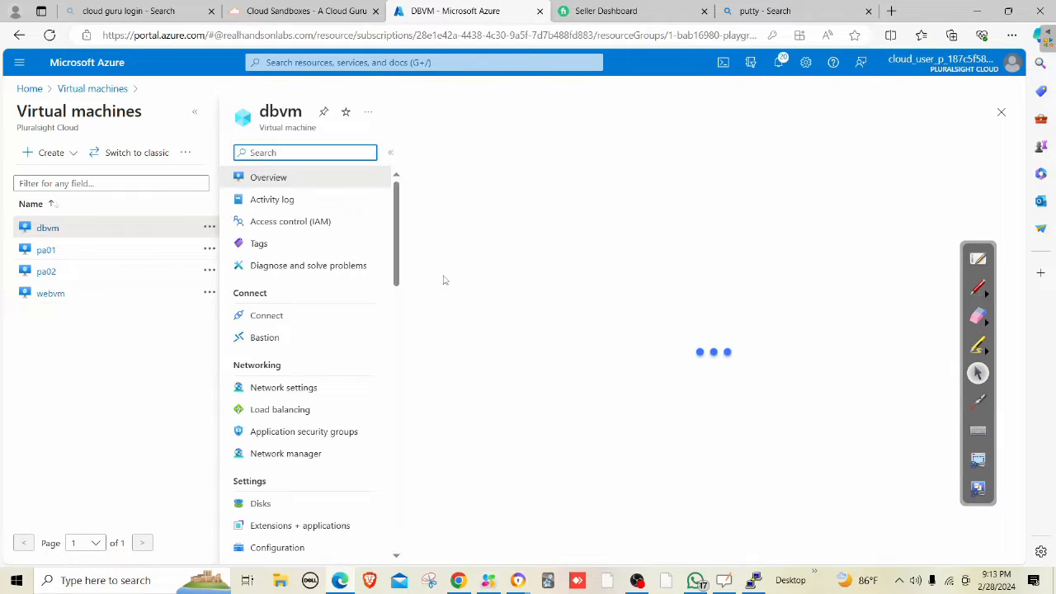
scroll(703, 473, "down", 2)
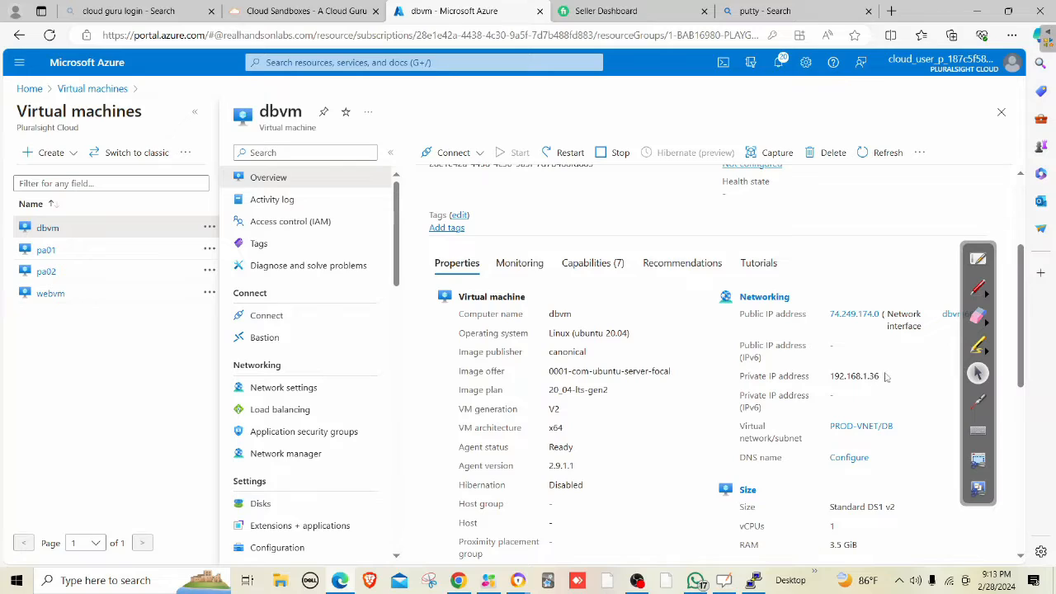
left_click_drag(881, 376, 838, 376)
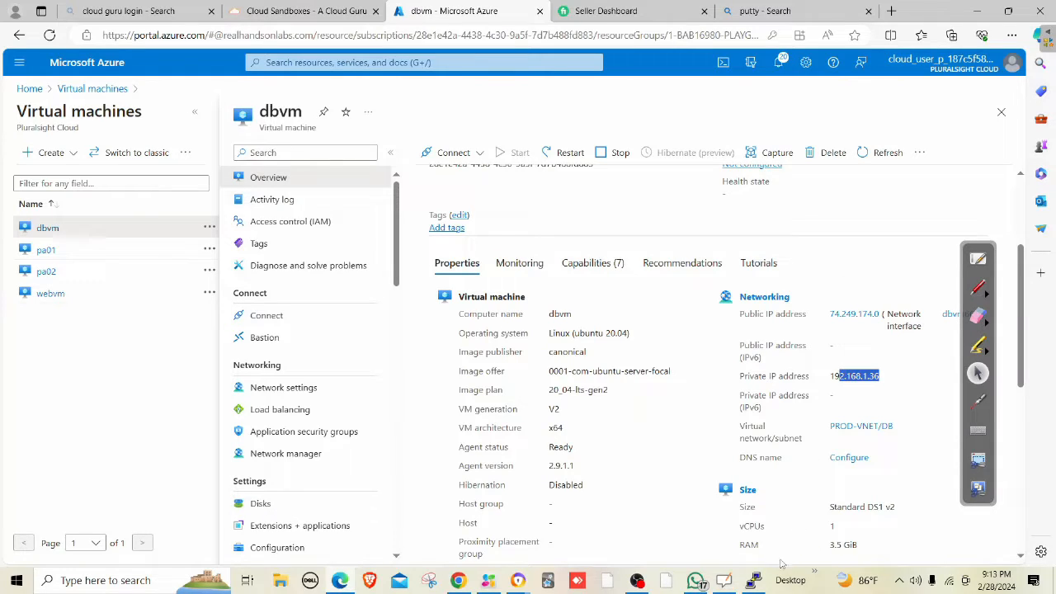
left_click(752, 580)
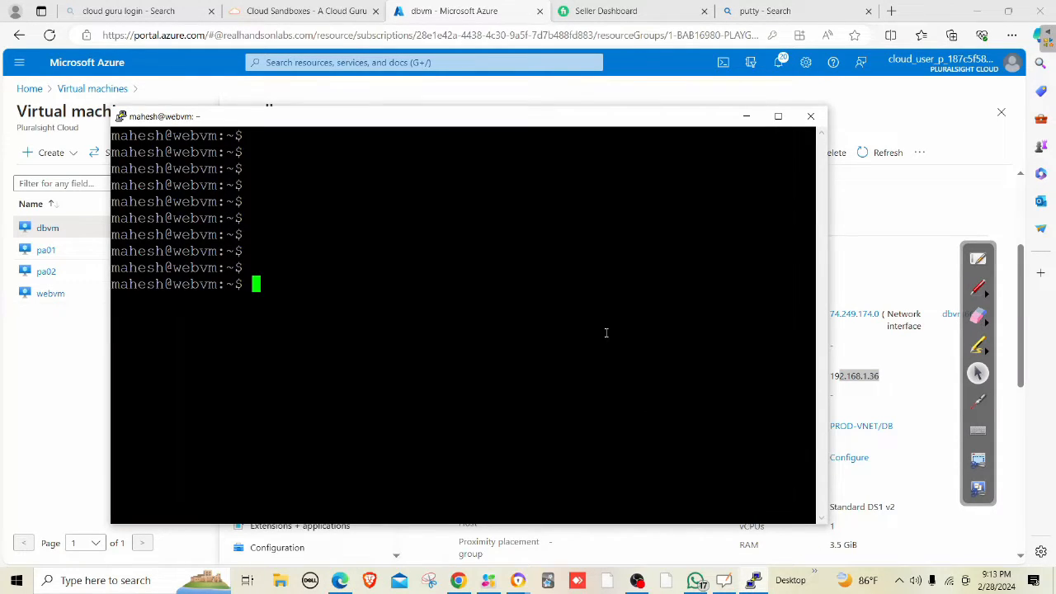
type("ping 192.168.")
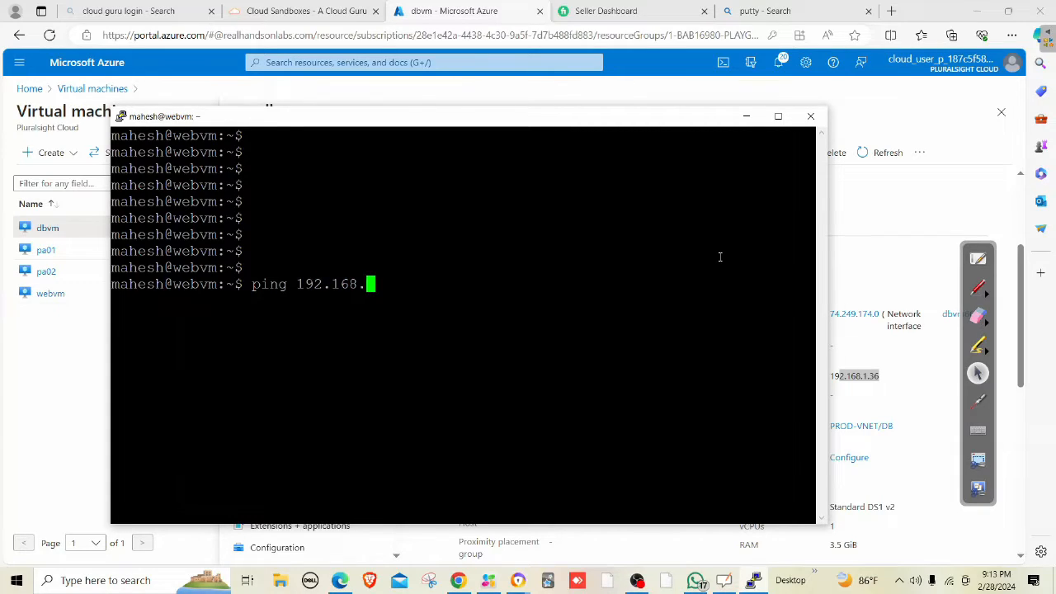
type("1.36")
key("Return")
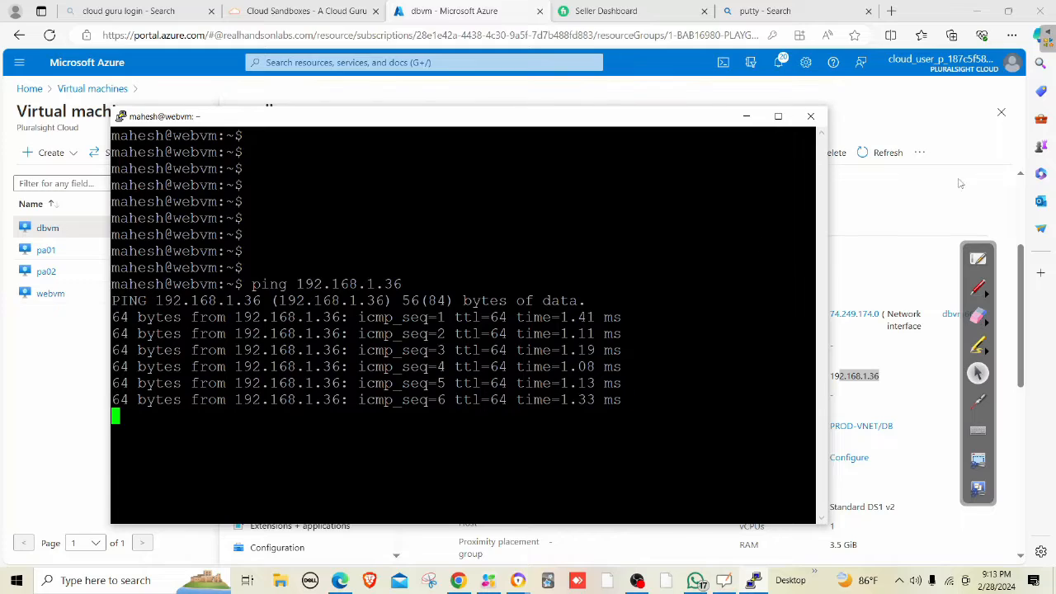
Show dbvm's network settings with the dbvm-nsg inbound port rules.
left_click(912, 216)
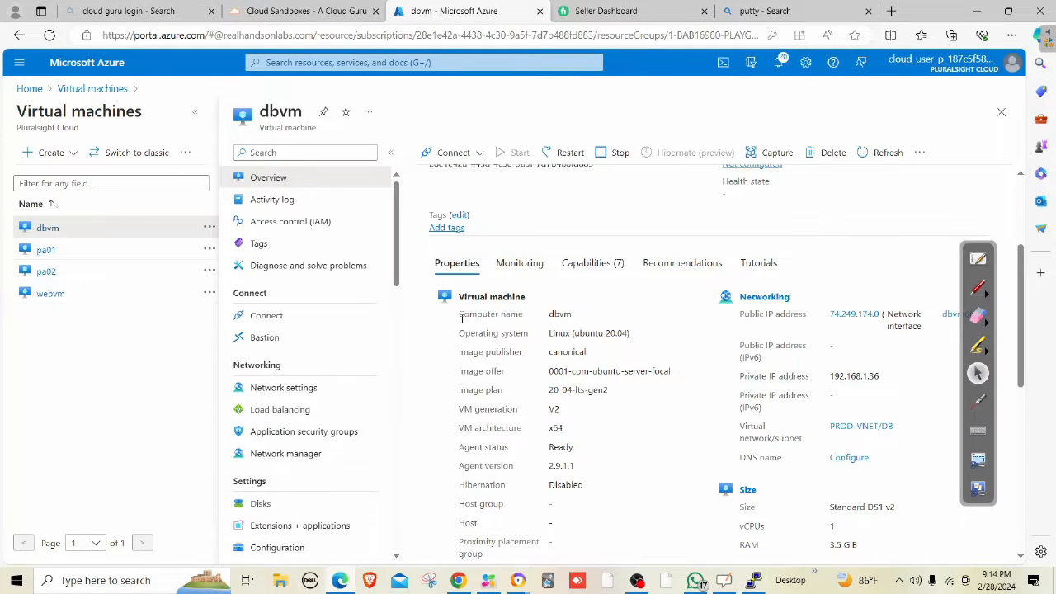
left_click(307, 388)
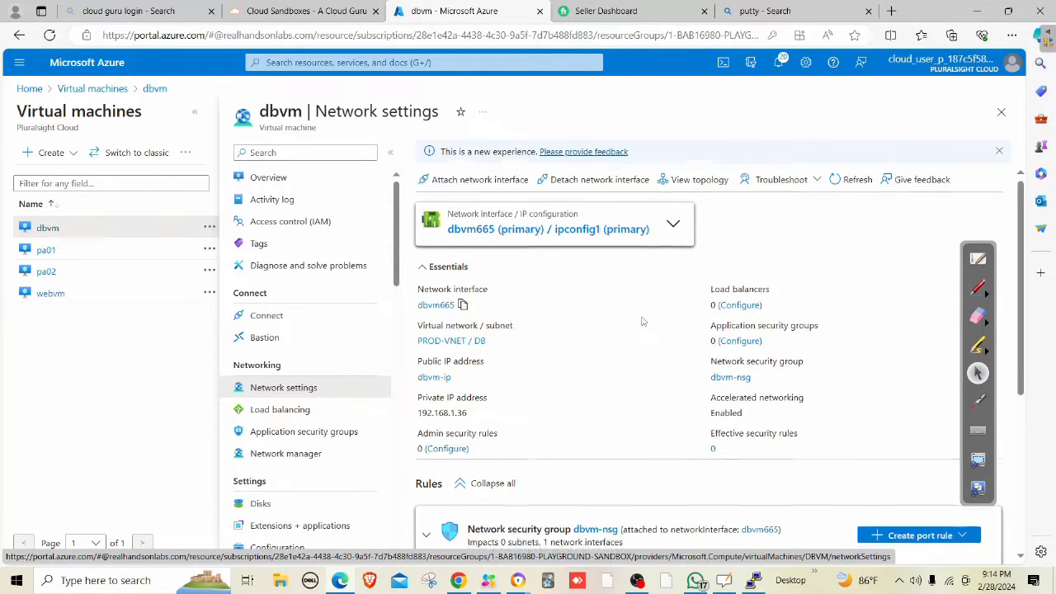
scroll(660, 387, "down", 4)
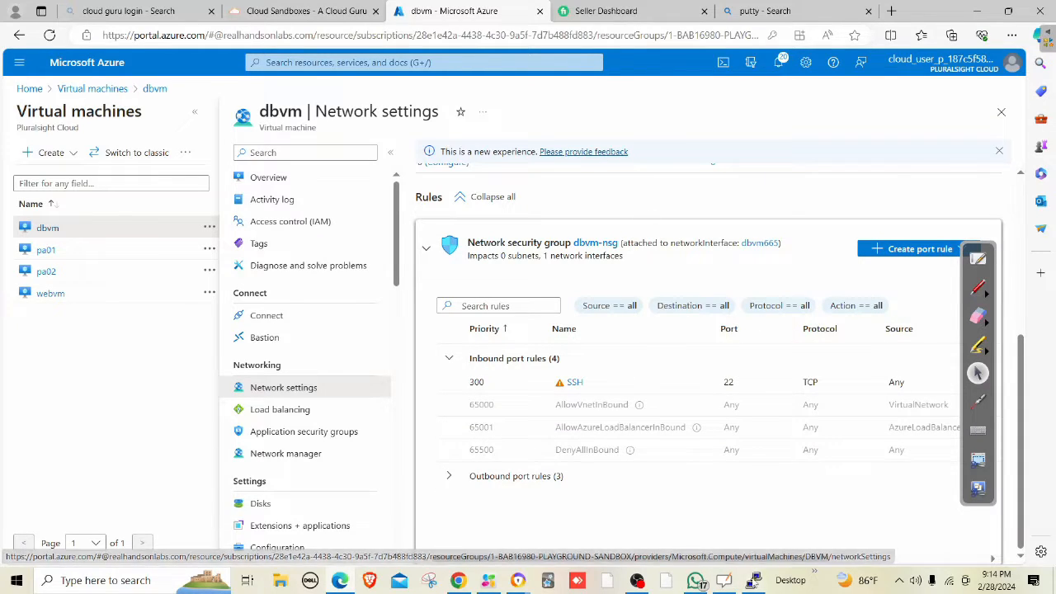
Stop the ping after 43 replies with no loss and minimize PuTTY.
left_click(752, 580)
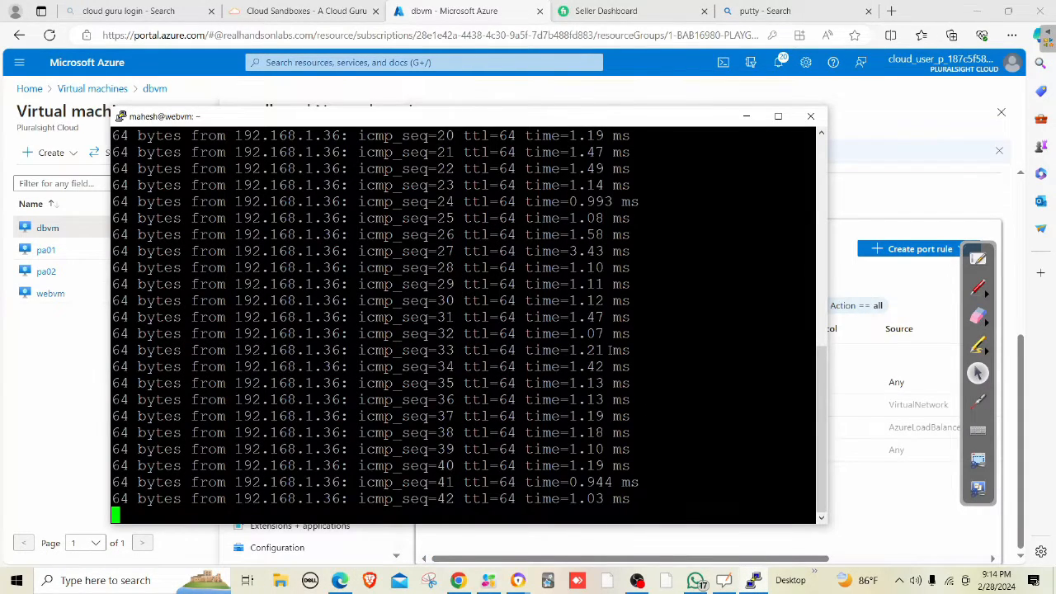
key("ctrl+c")
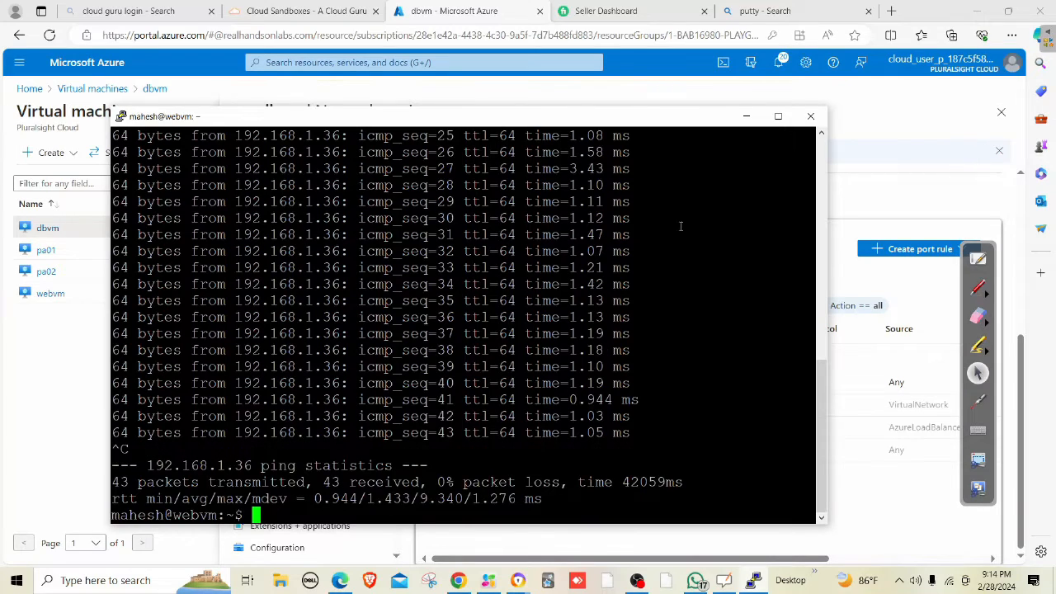
left_click(745, 116)
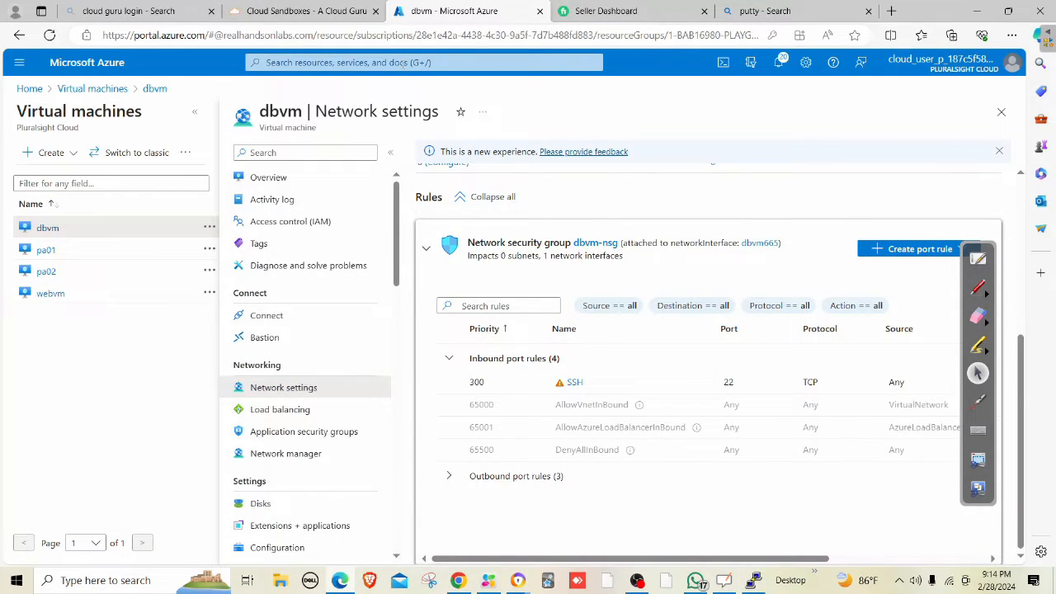
Start the stopped pa02 virtual machine from the Virtual machines list.
left_click(402, 62)
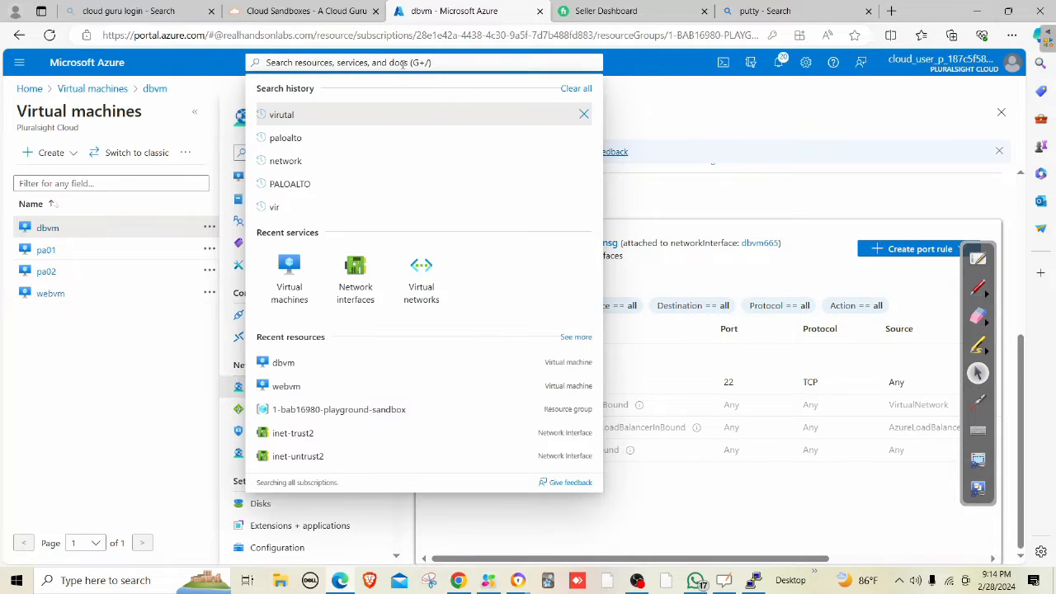
left_click(289, 273)
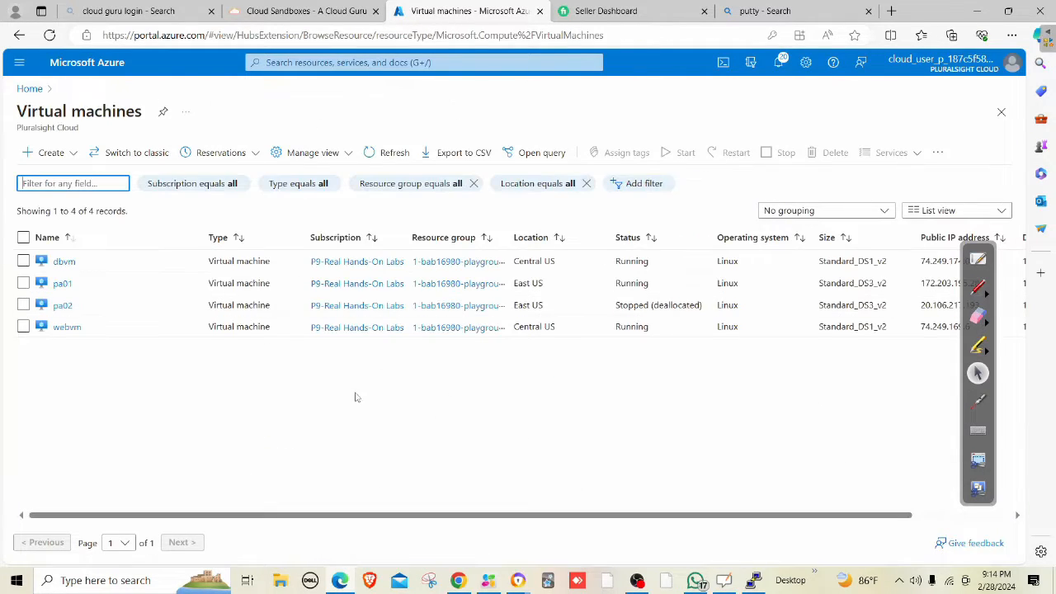
left_click(332, 420)
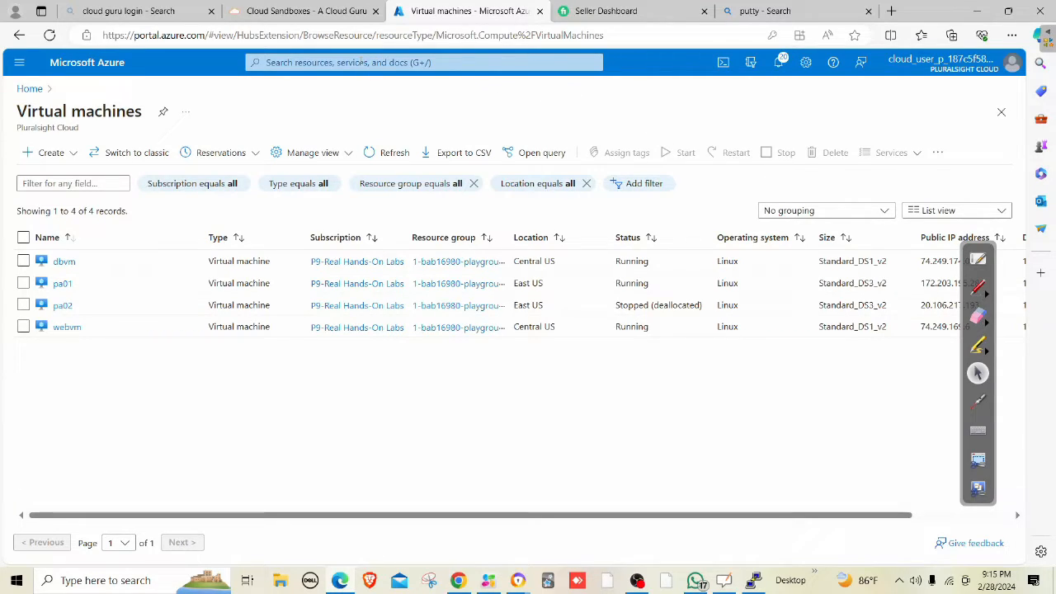
left_click(360, 62)
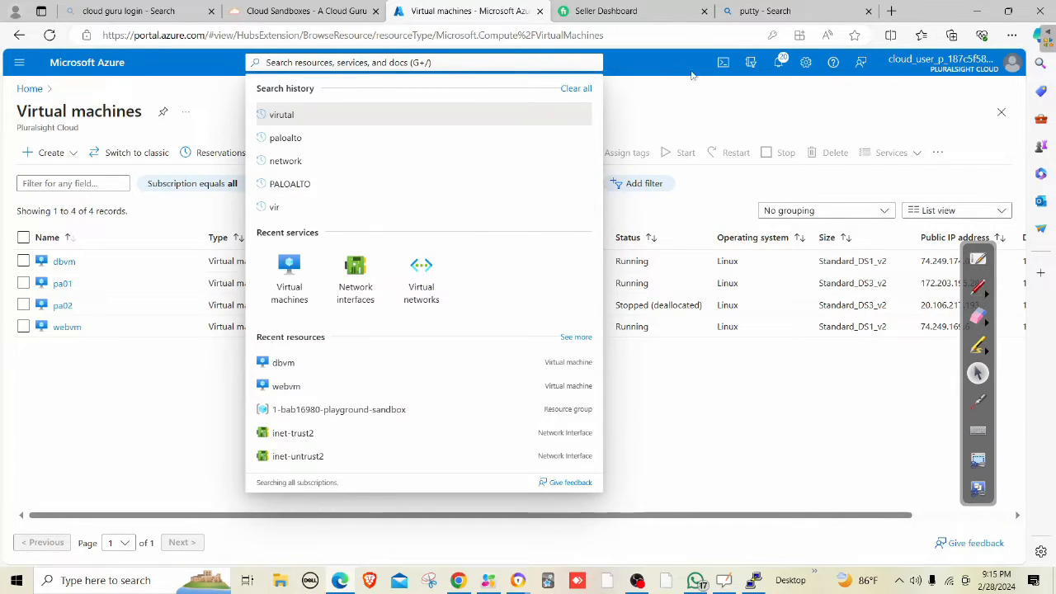
left_click(702, 109)
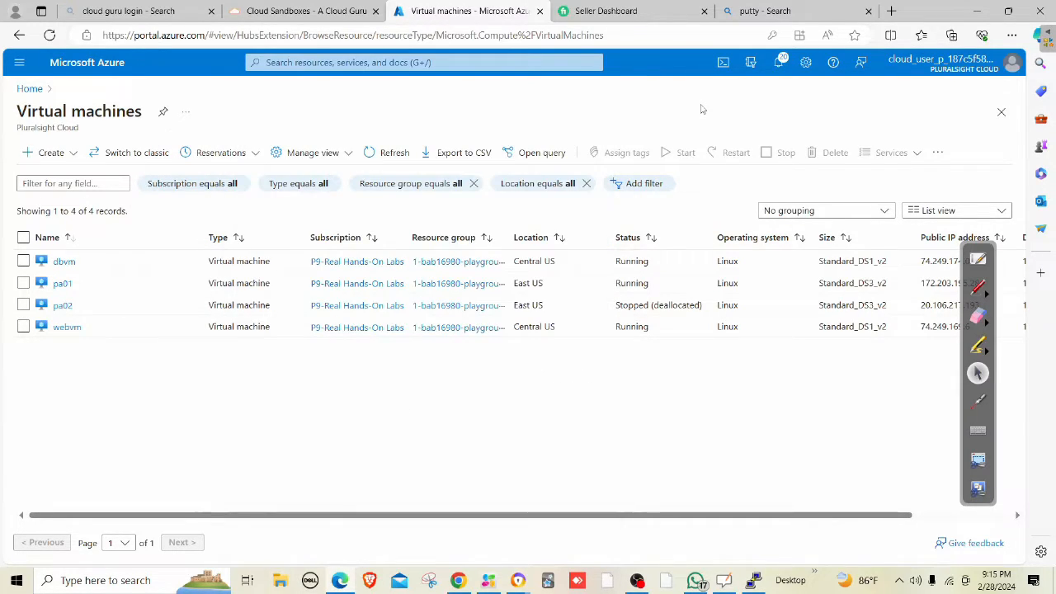
left_click(23, 305)
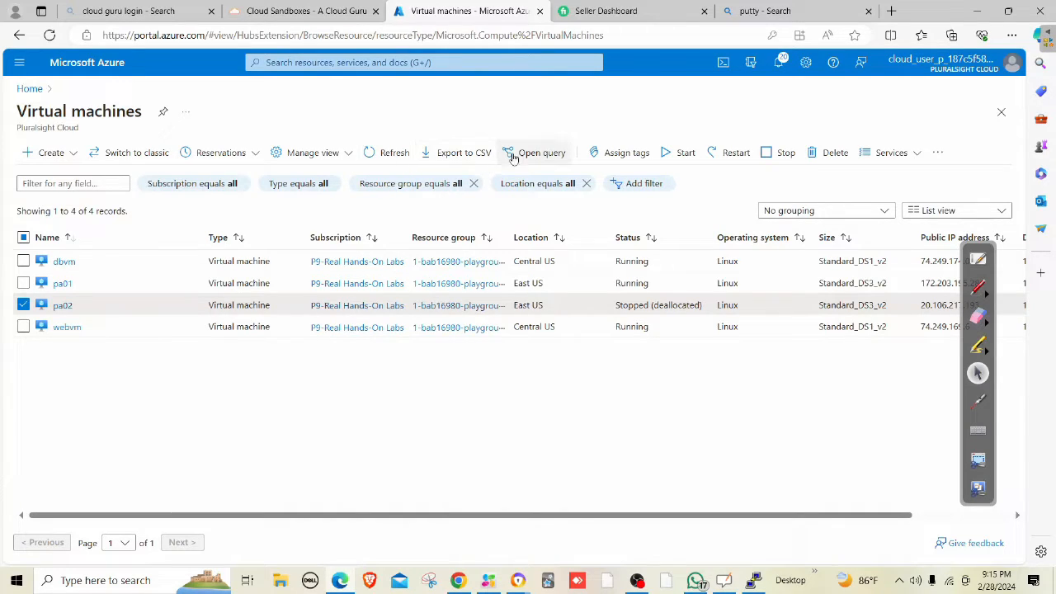
left_click(678, 154)
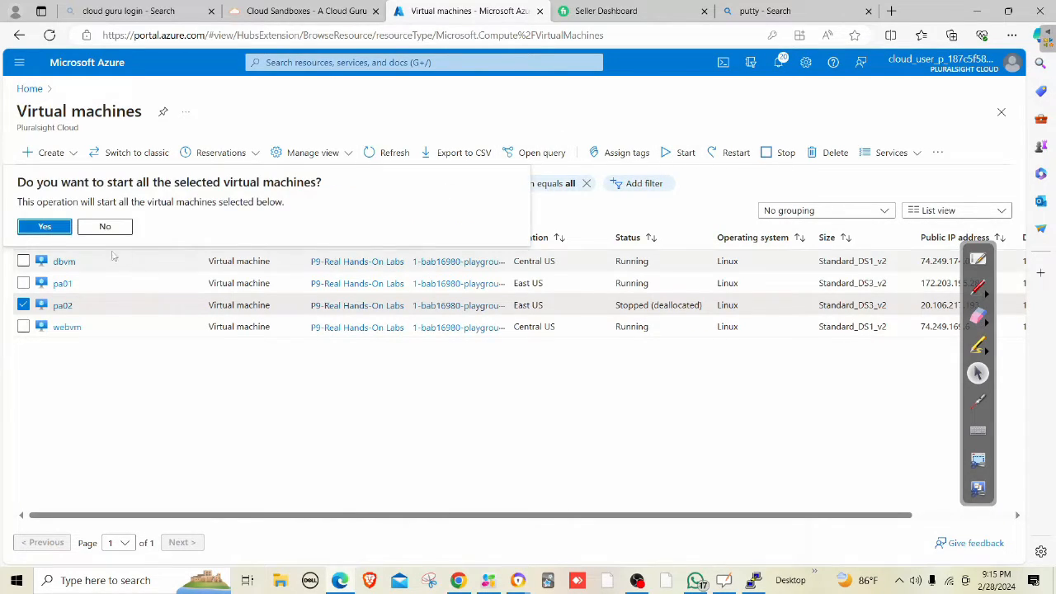
left_click(47, 228)
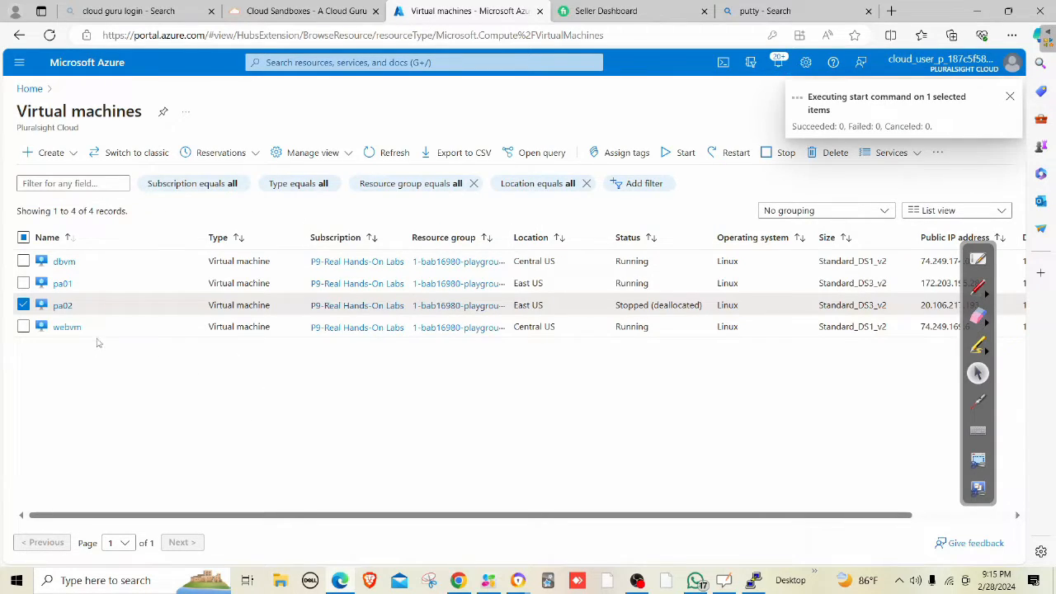
left_click(63, 284)
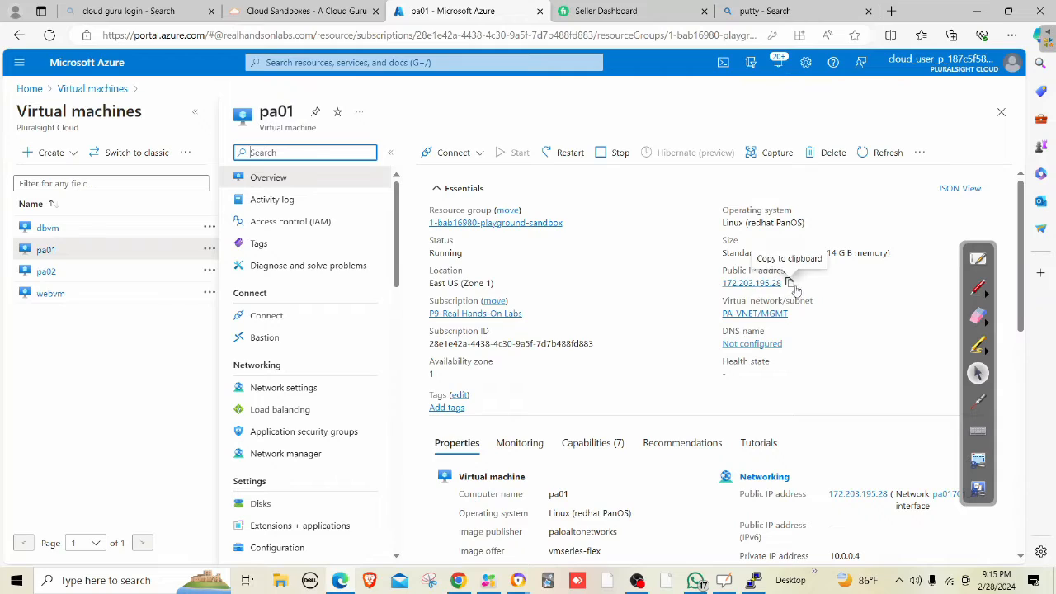
left_click(789, 283)
left_click(789, 283)
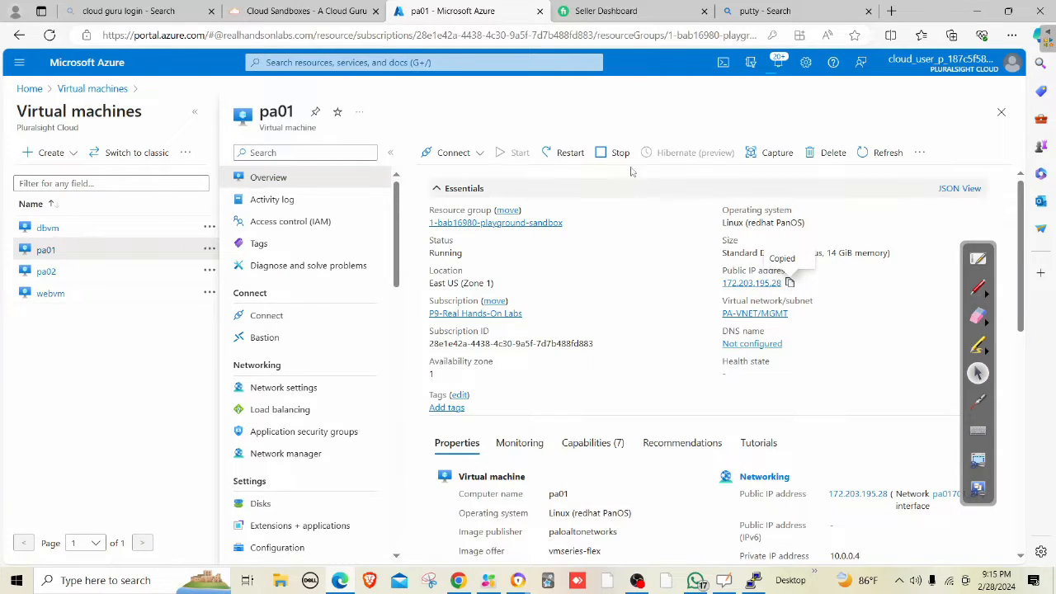
left_click(786, 10)
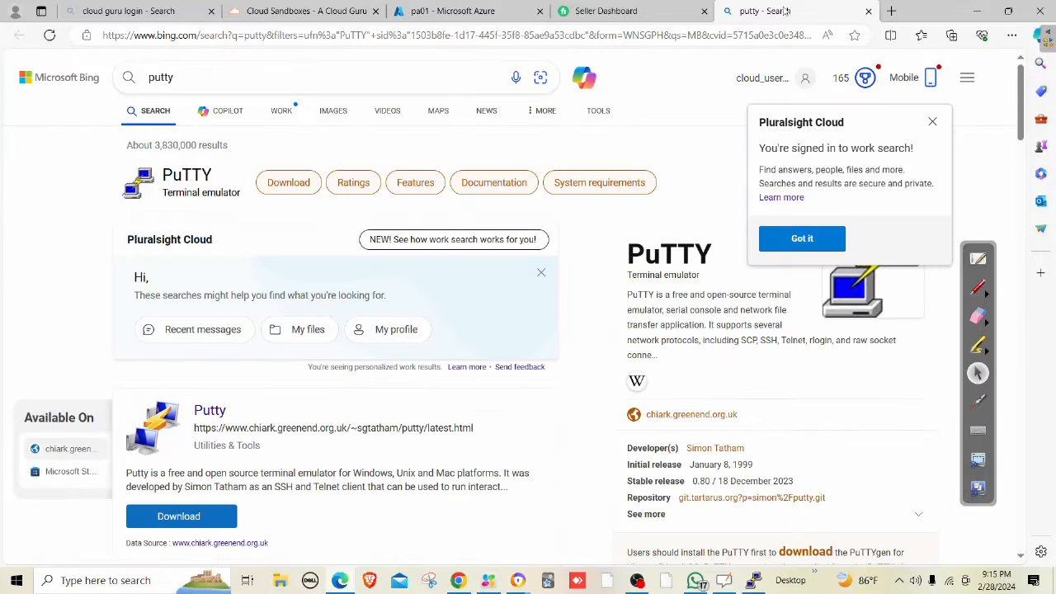
left_click(654, 33)
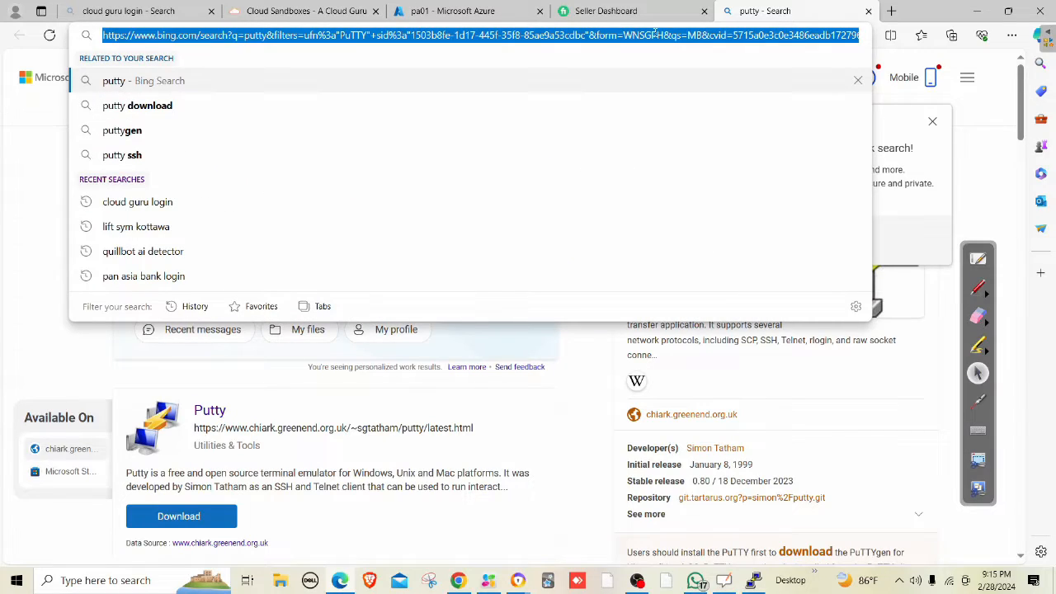
key("ctrl+v")
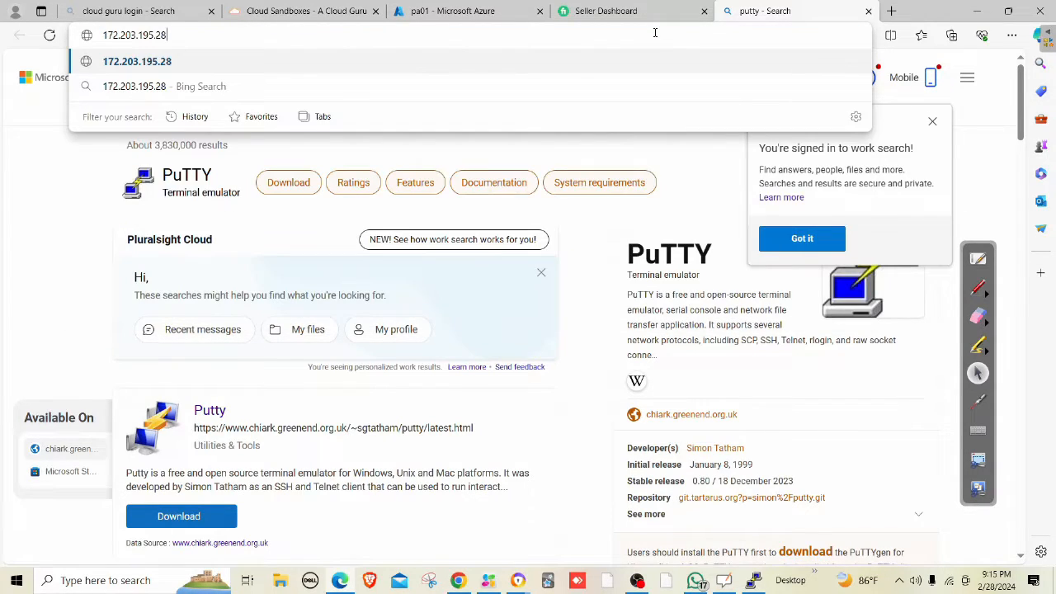
key("Home")
type("https://")
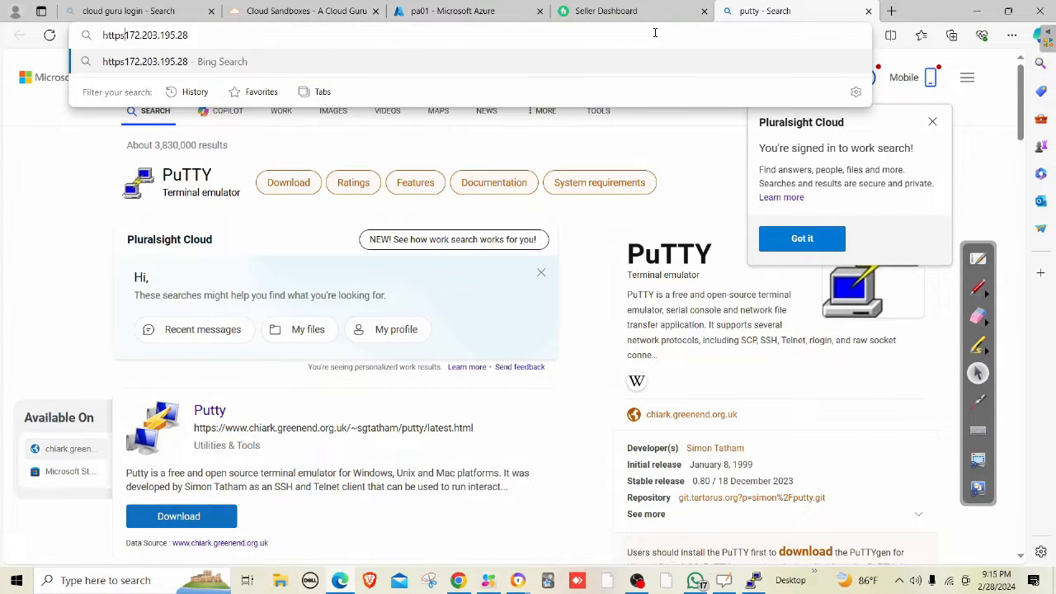
key("Return")
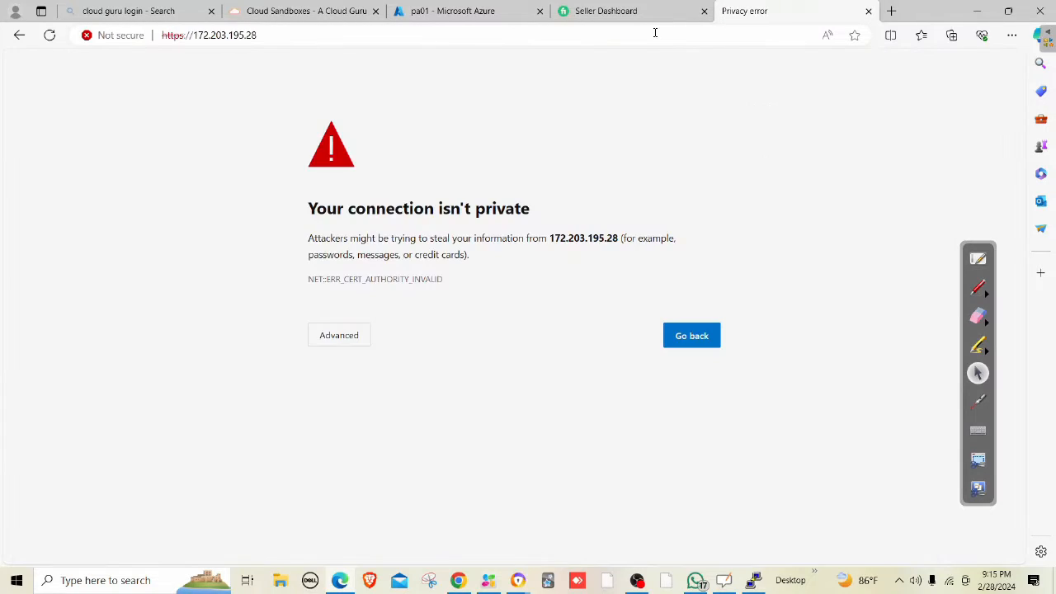
Proceed past the certificate warning for 172.203.195.28 and log in to pa01 with the admin username and password.
left_click(351, 344)
left_click(425, 441)
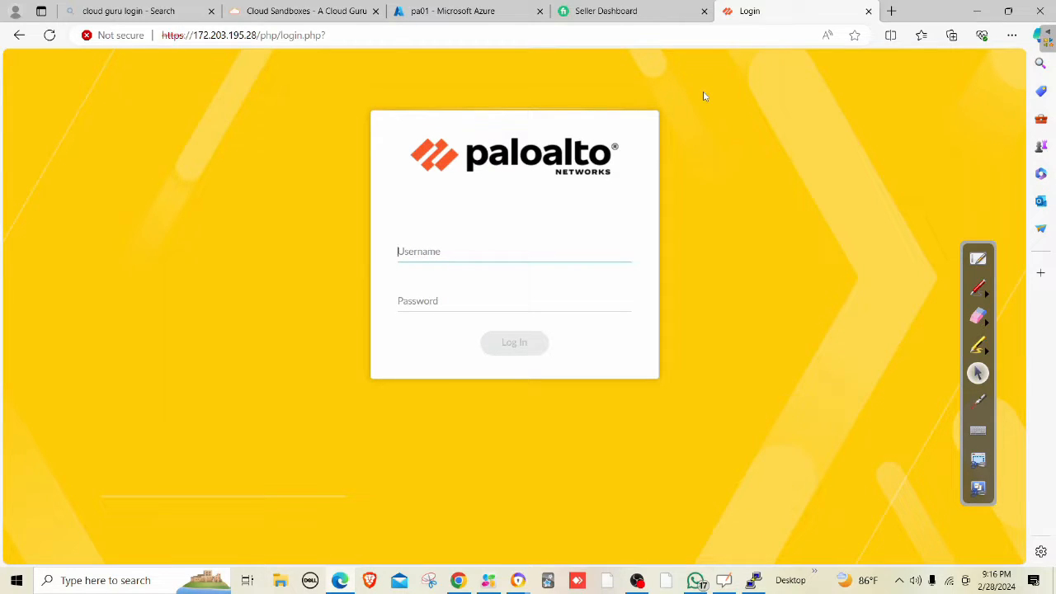
type("mahesh")
key("Tab")
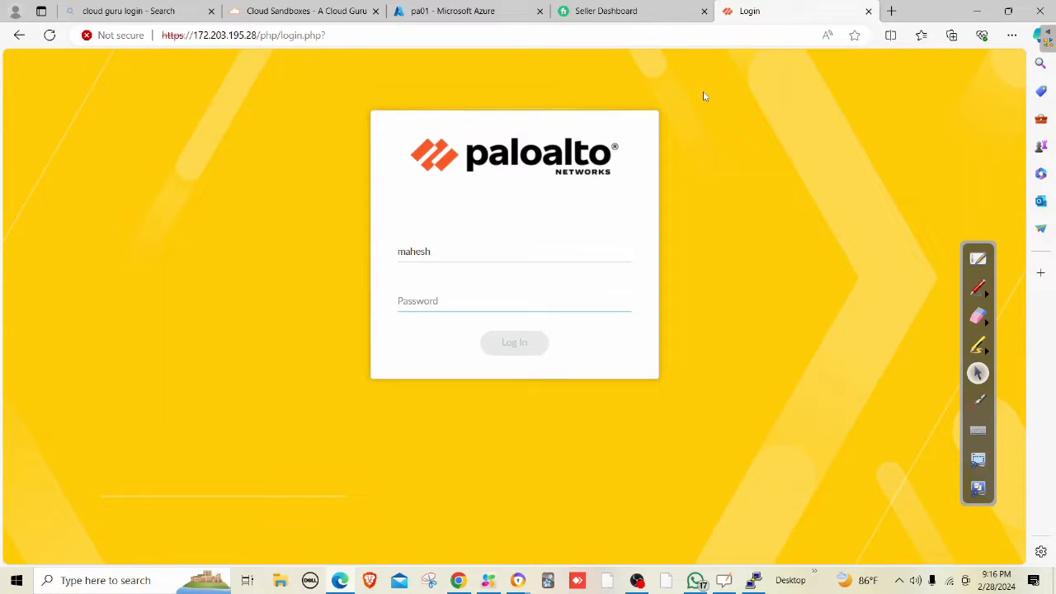
type("********")
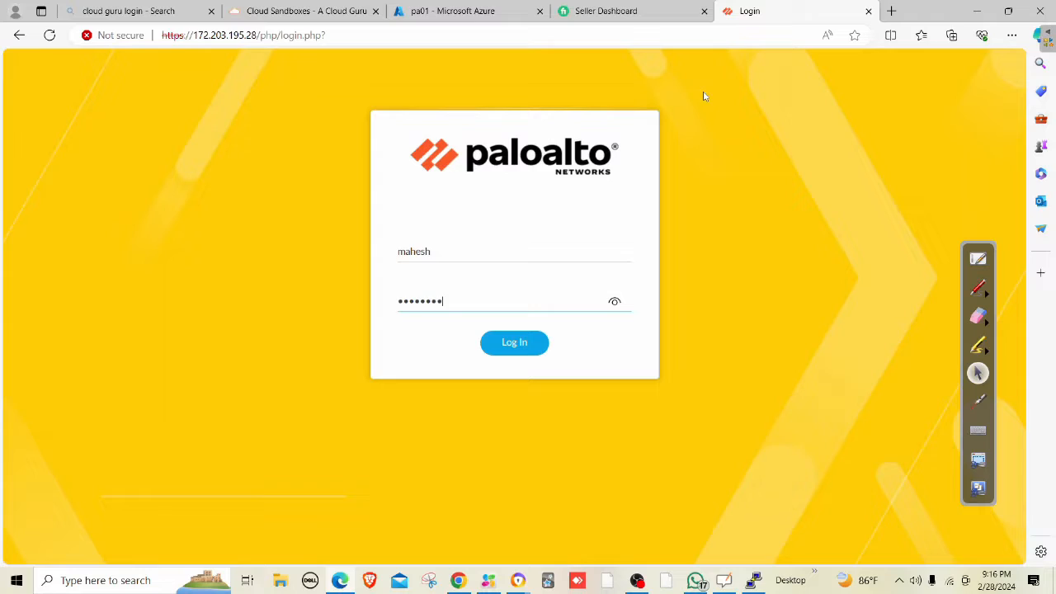
type("*****")
key("Return")
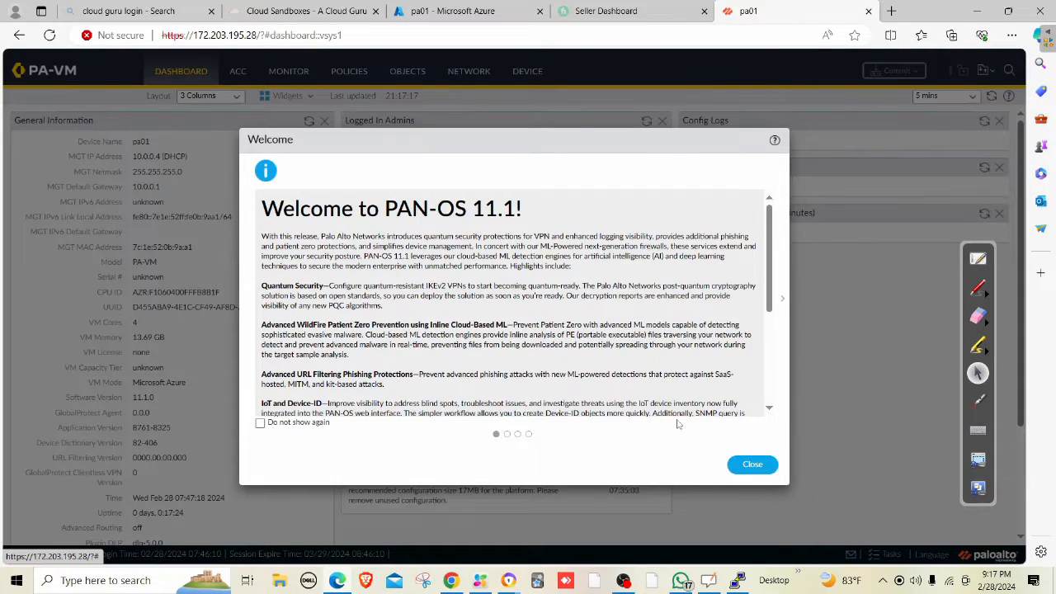
Dismiss the Welcome and Telemetry notices and open Network > Interfaces > Ethernet, selecting ethernet1/1.
left_click(751, 463)
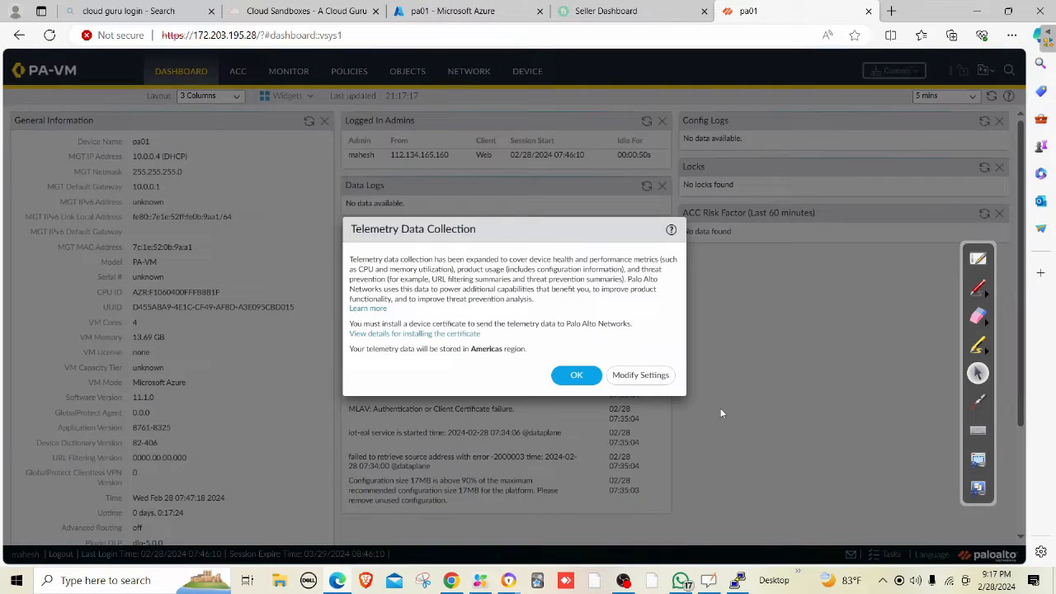
left_click(577, 375)
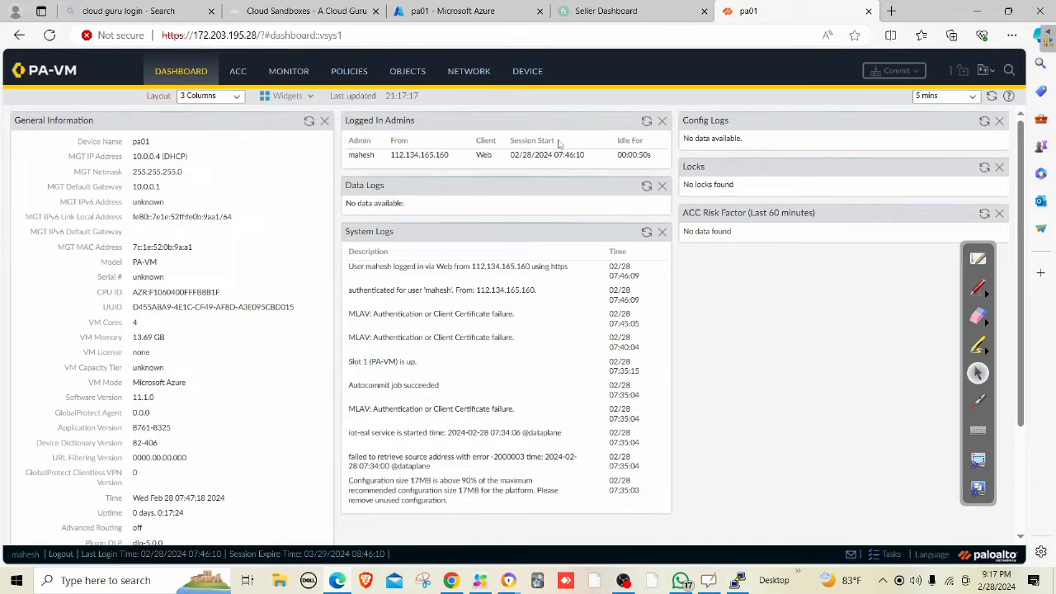
left_click(470, 74)
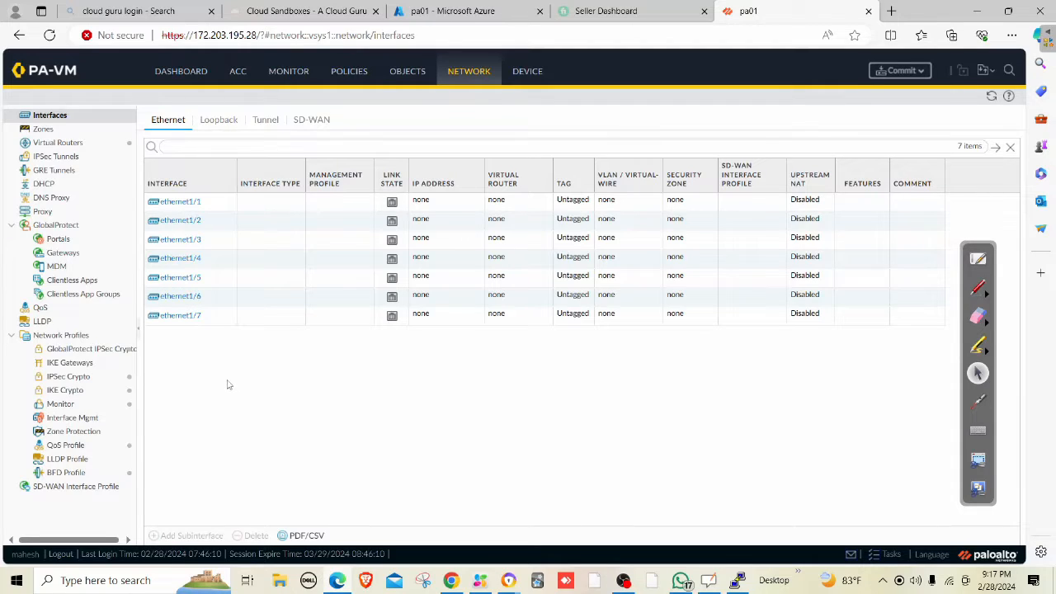
left_click(186, 208)
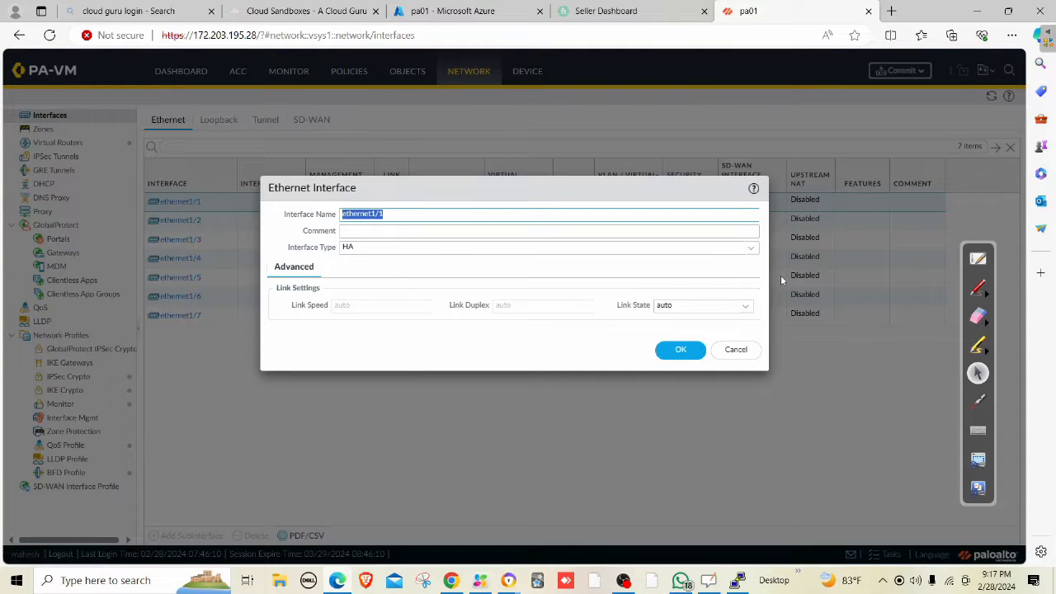
Cancel ethernet1/1 and set ethernet1/2's interface type to Layer3.
left_click(750, 248)
left_click(741, 353)
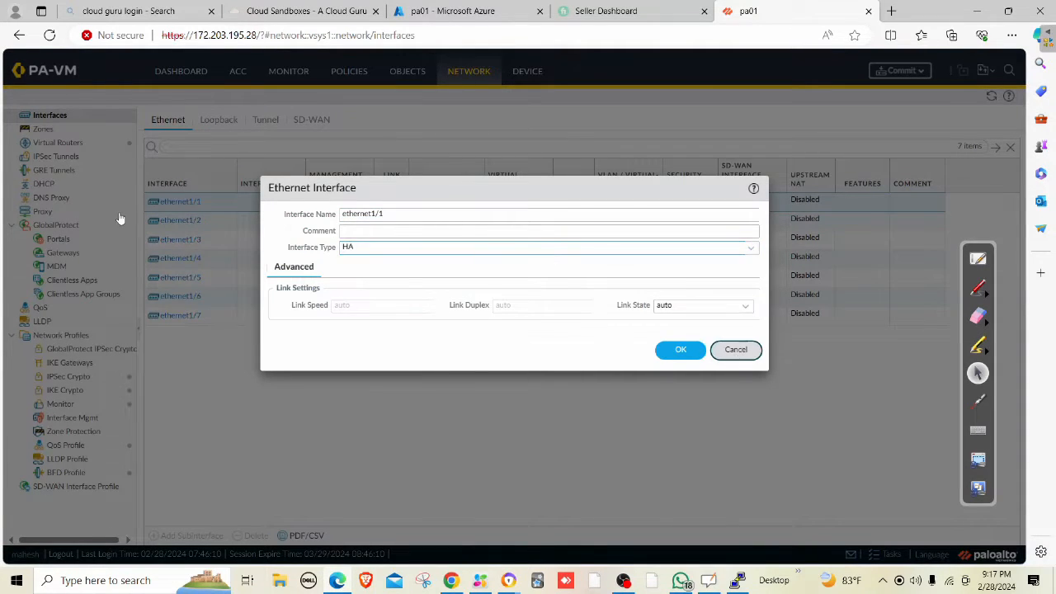
left_click(736, 352)
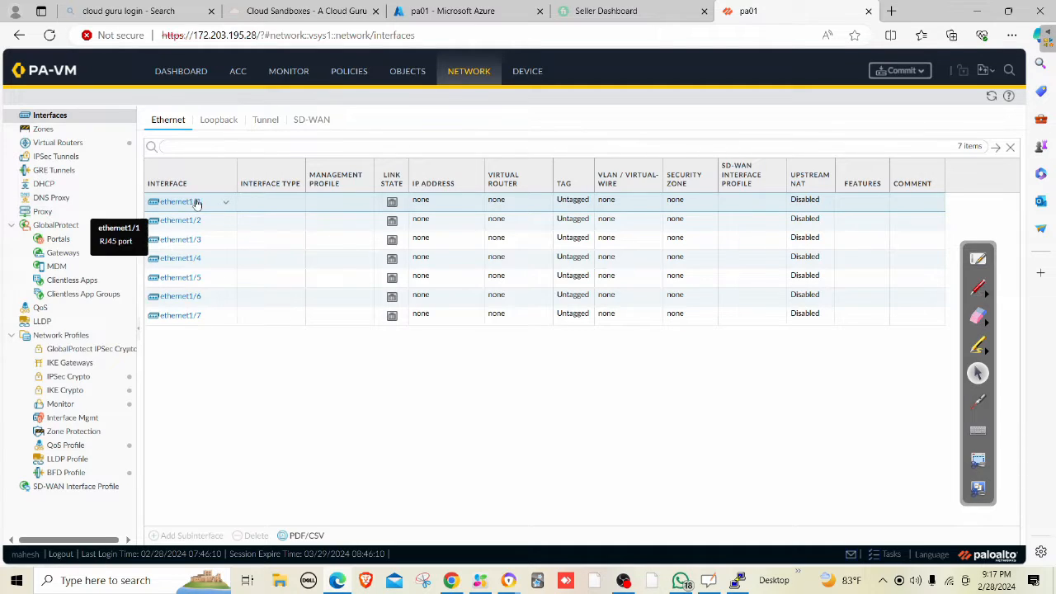
left_click(178, 220)
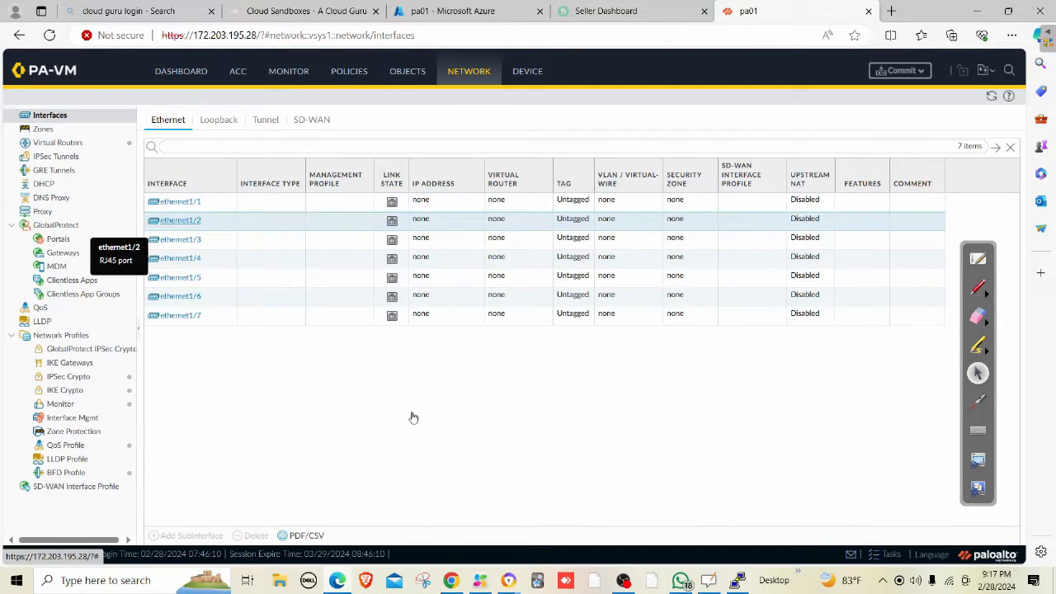
left_click(181, 218)
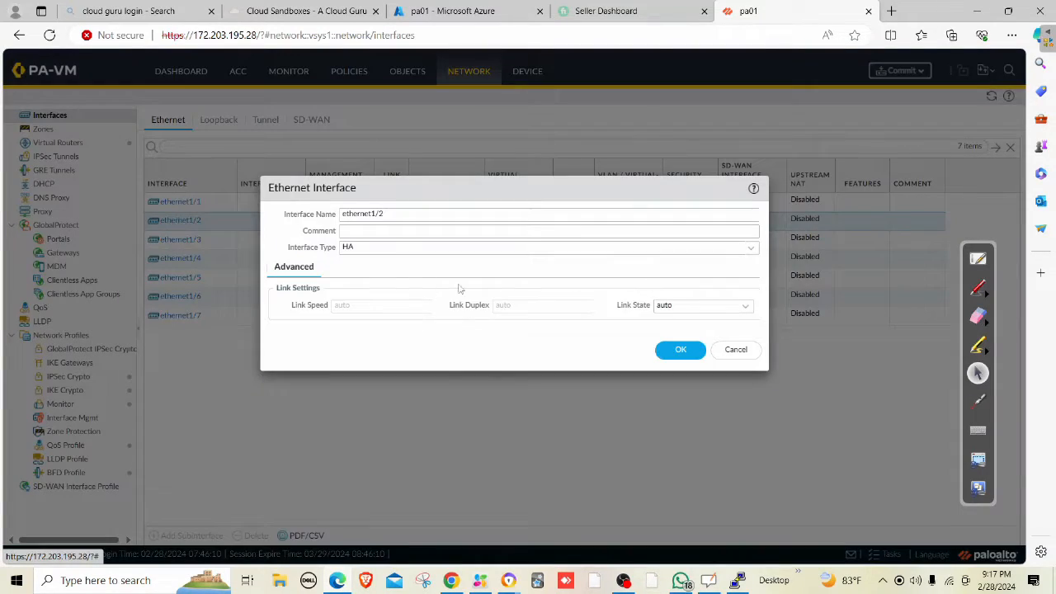
left_click(752, 248)
left_click(382, 281)
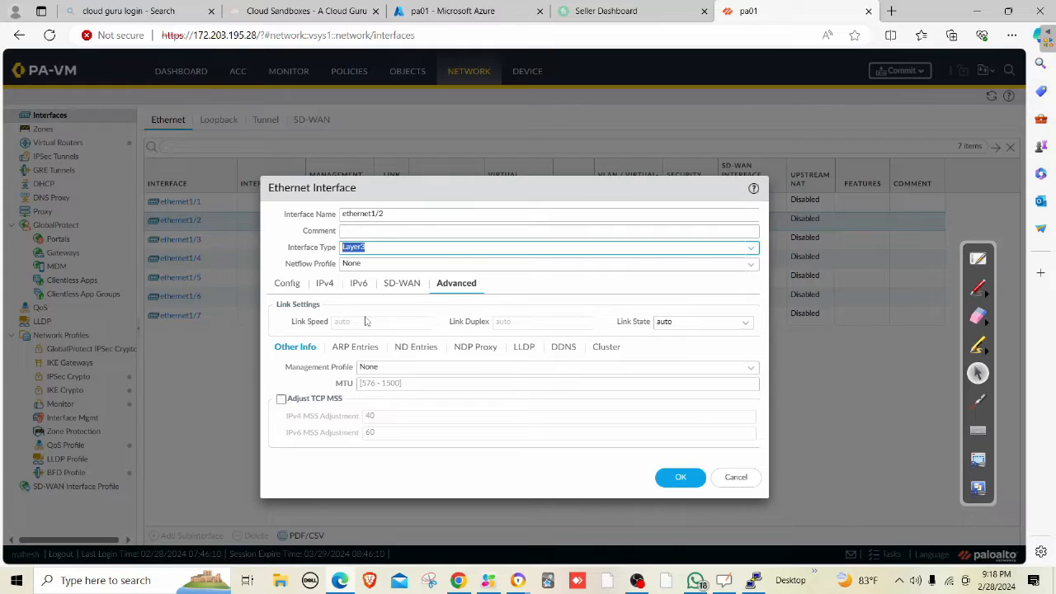
Assign ethernet1/2 the default virtual router and a newly created Trust security zone.
left_click(288, 285)
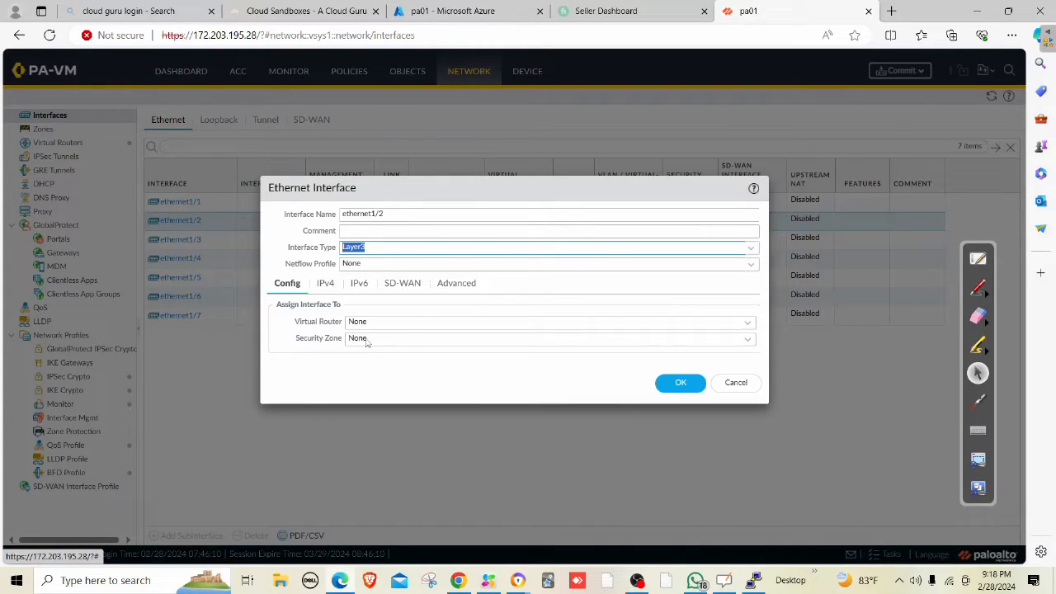
left_click(747, 323)
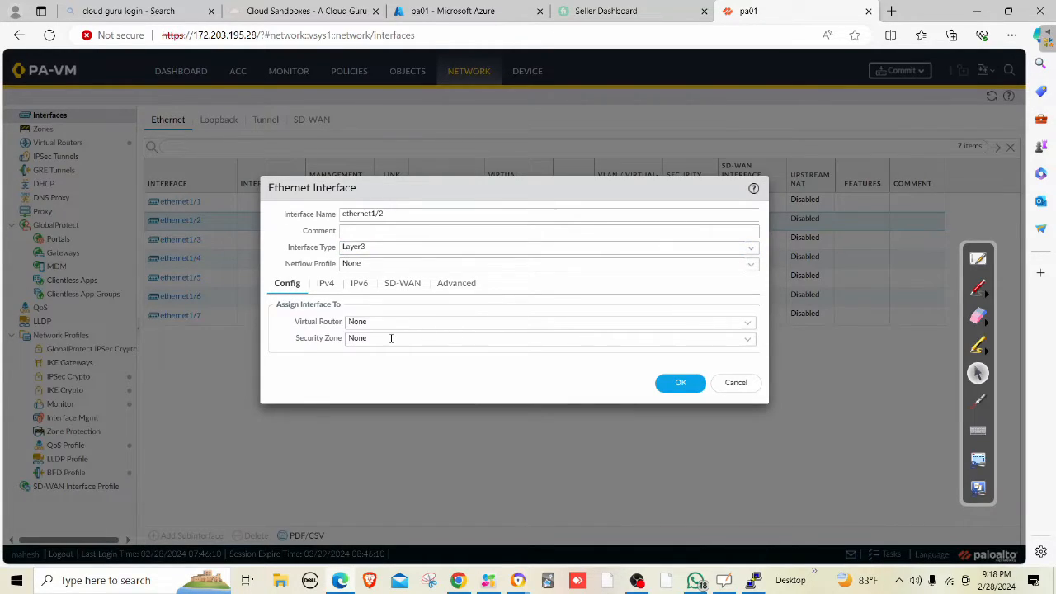
left_click(746, 323)
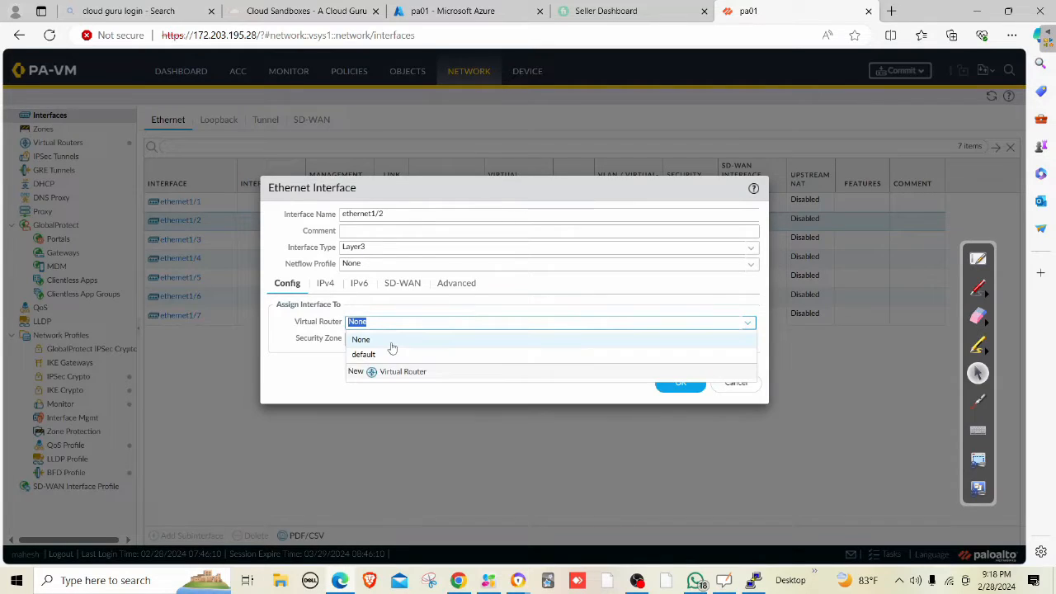
left_click(385, 355)
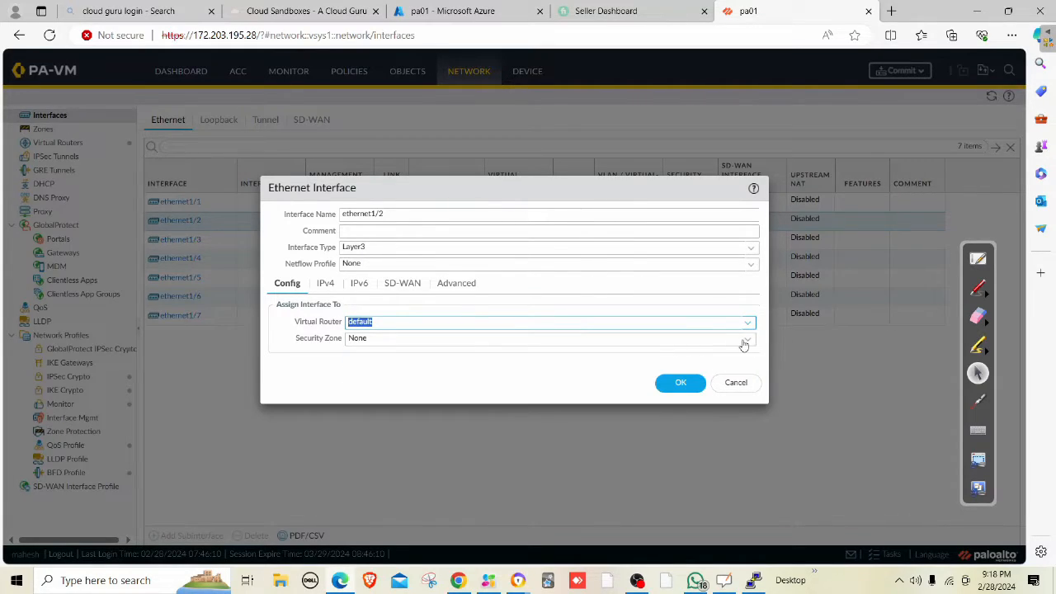
left_click(745, 342)
left_click(391, 375)
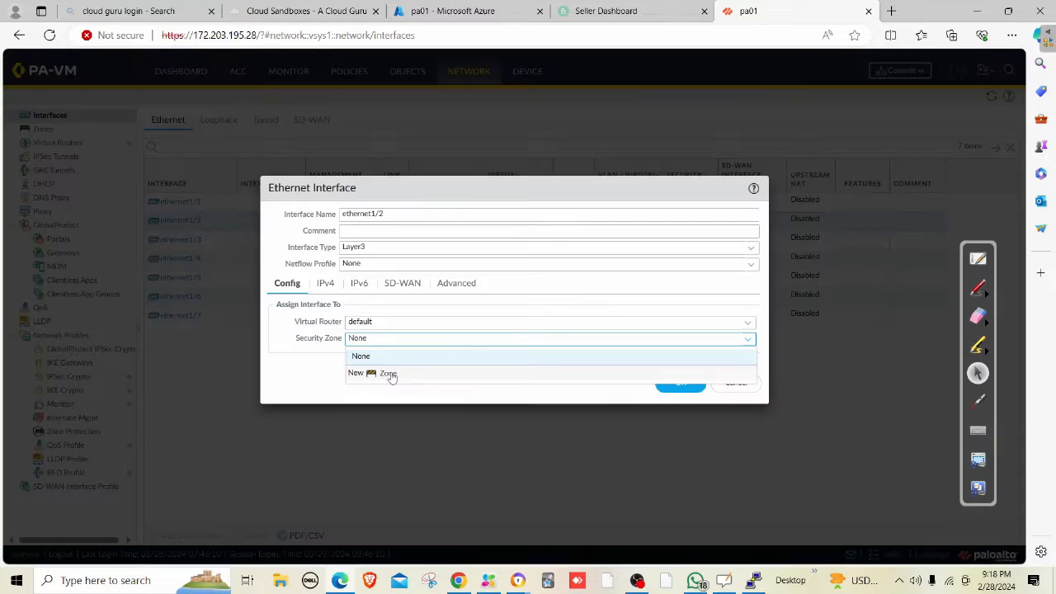
type("Trust")
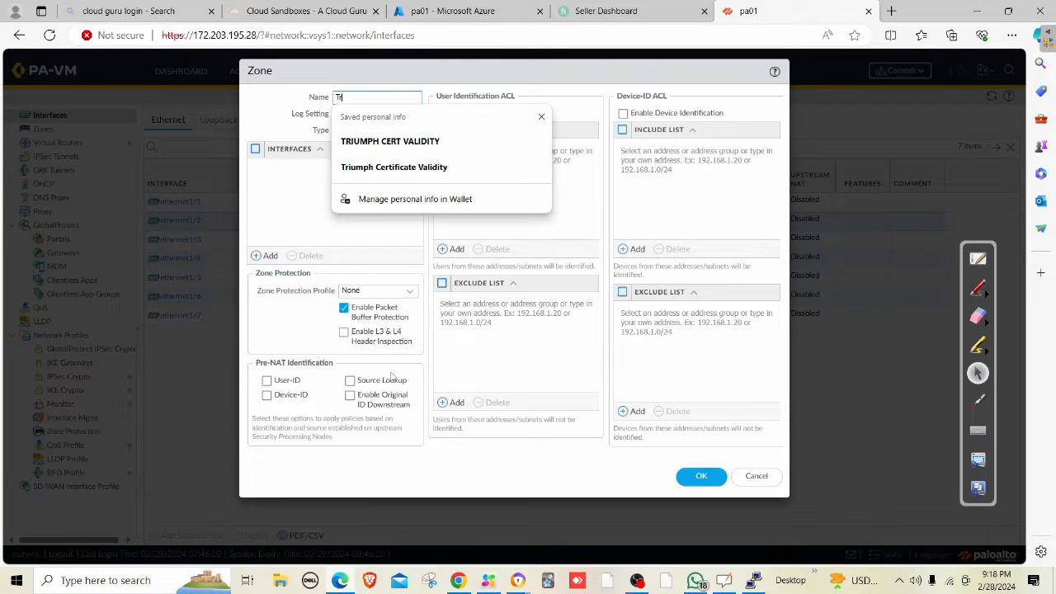
left_click(695, 475)
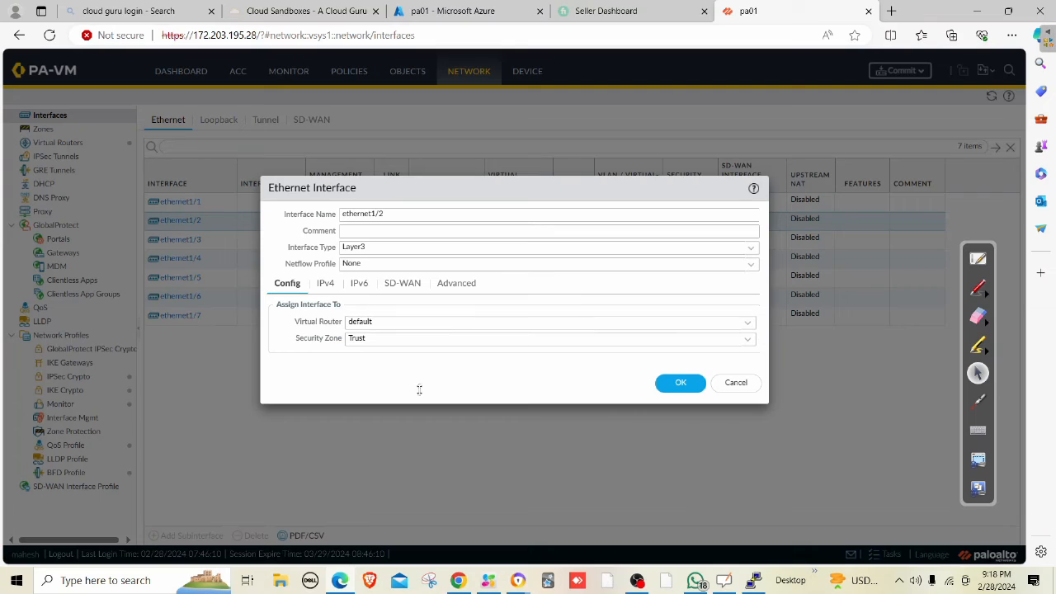
left_click(327, 285)
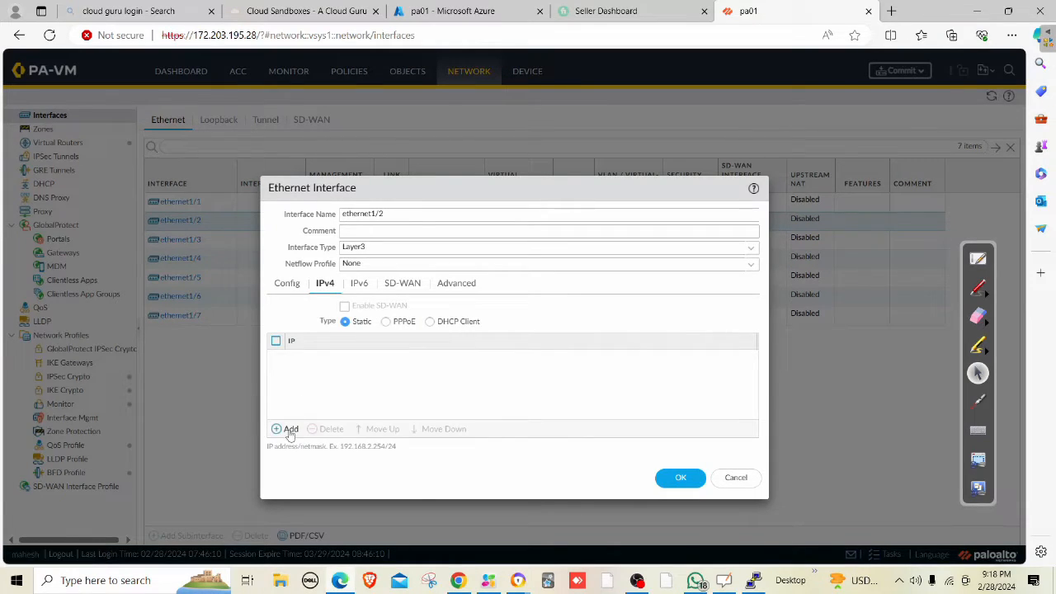
Verify the inet-trust network interface uses static IP 10.0.2.4, then return to pa01's tab.
left_click(453, 11)
left_click(330, 63)
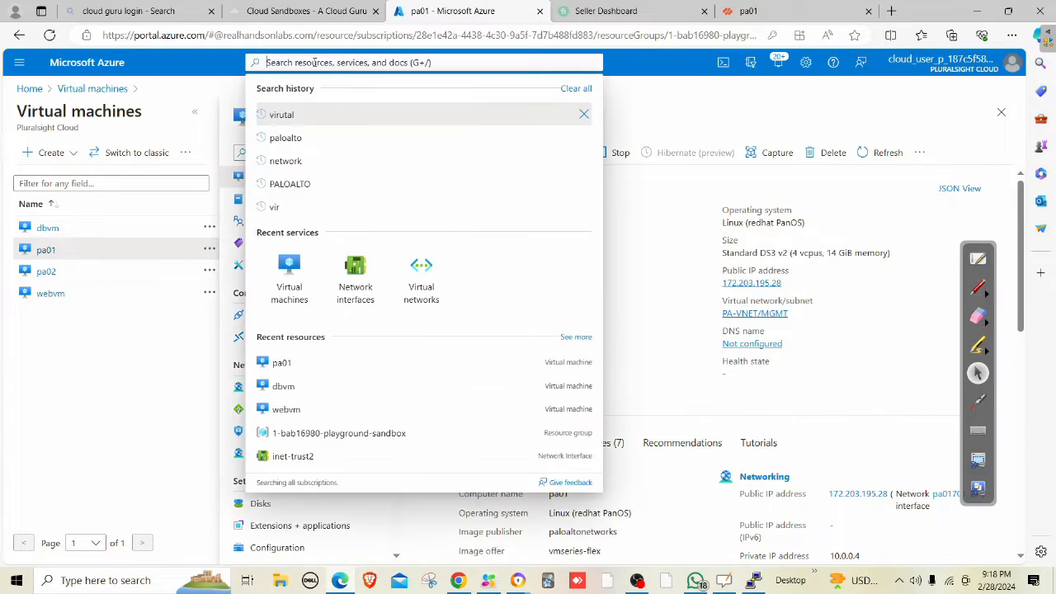
left_click(357, 276)
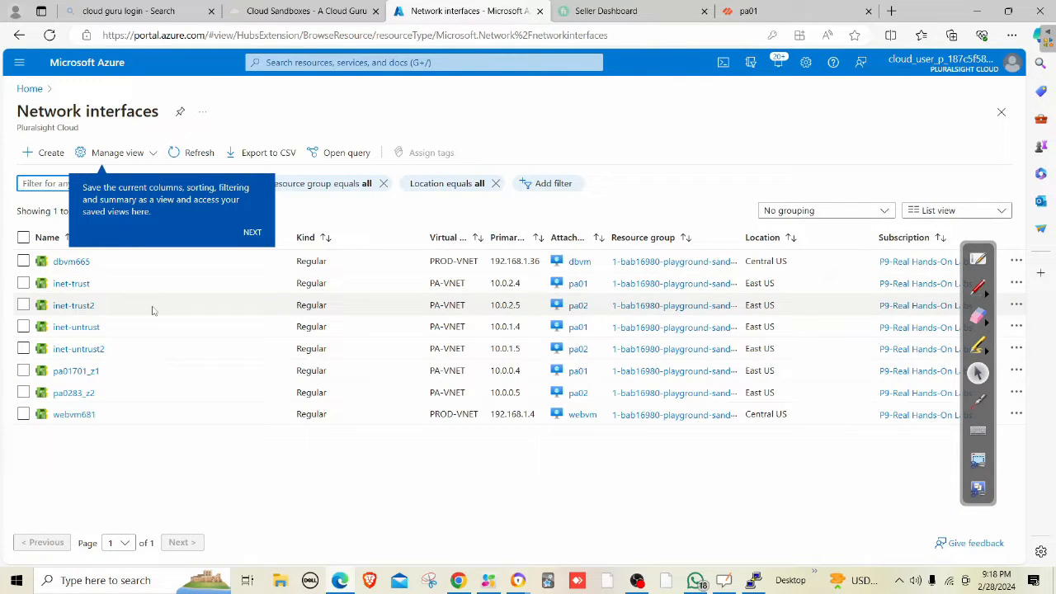
left_click(72, 284)
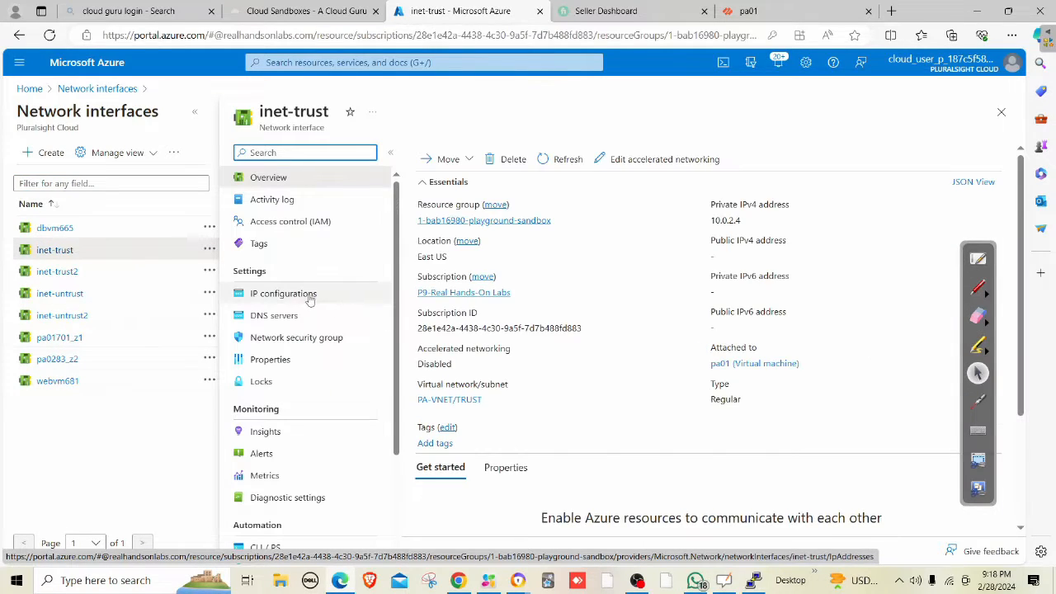
left_click(310, 299)
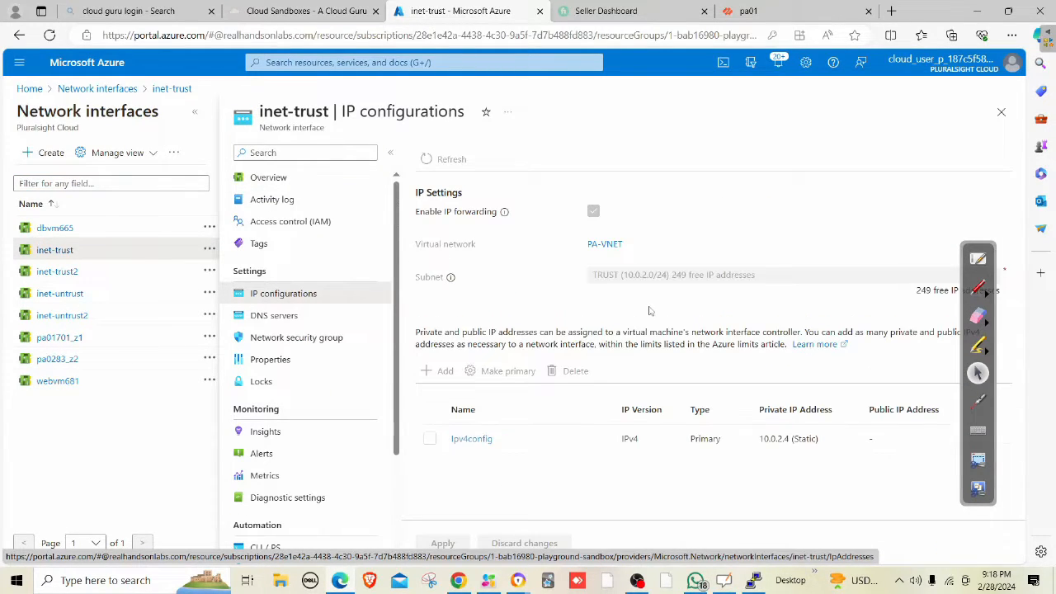
left_click(748, 11)
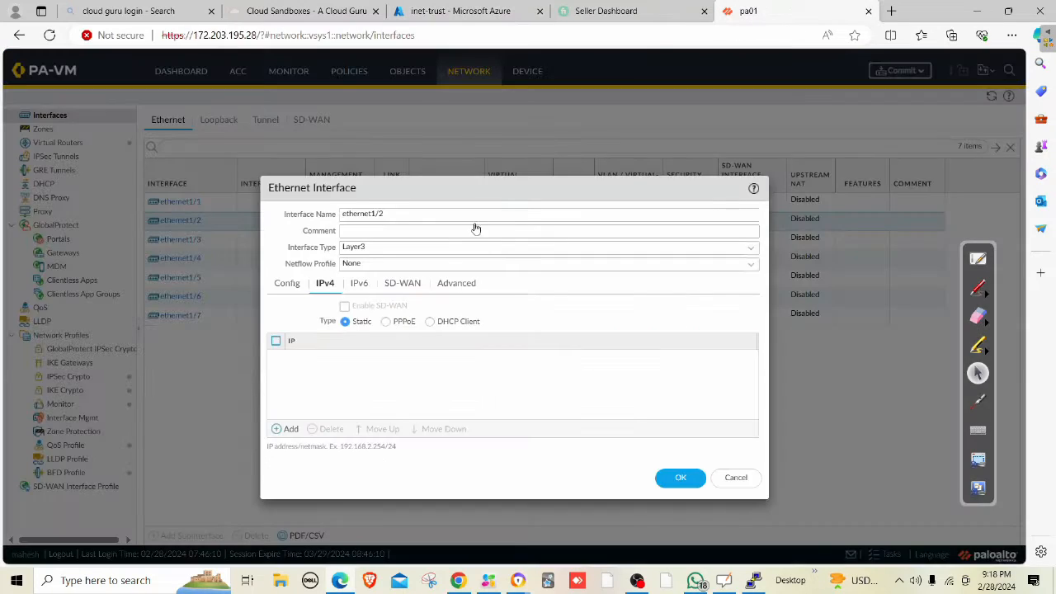
Add IPv4 address 10.0.2.4/24 to ethernet1/2, save the interface, and commit the configuration.
left_click(297, 428)
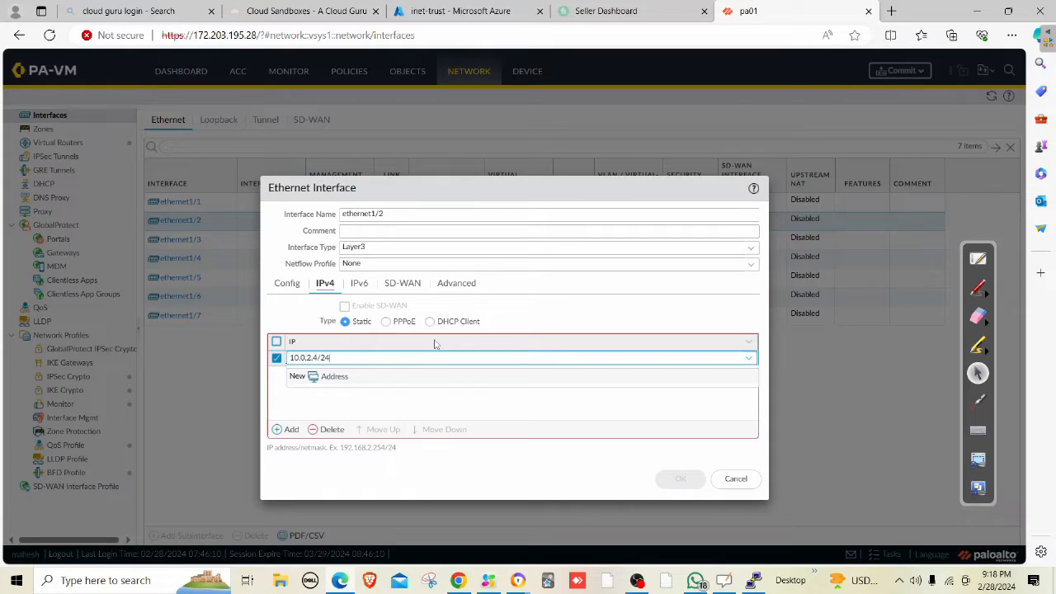
left_click(378, 404)
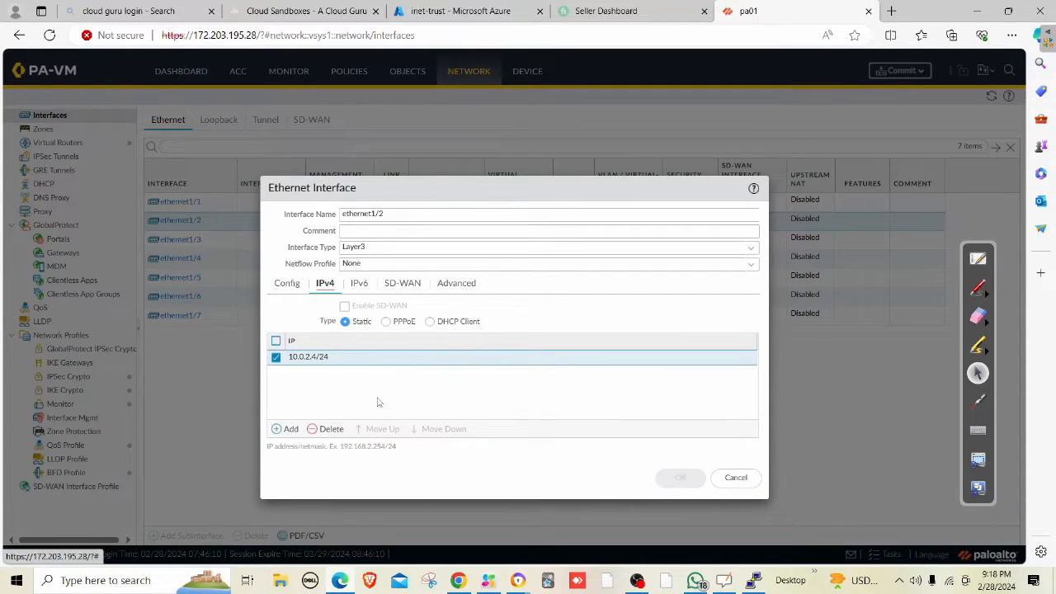
left_click(452, 283)
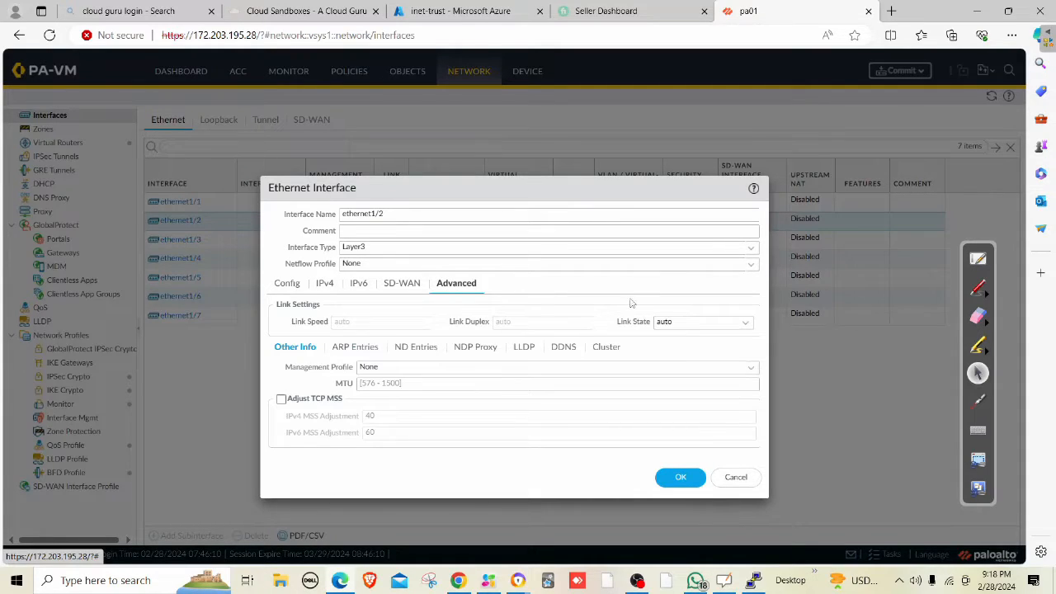
left_click(287, 283)
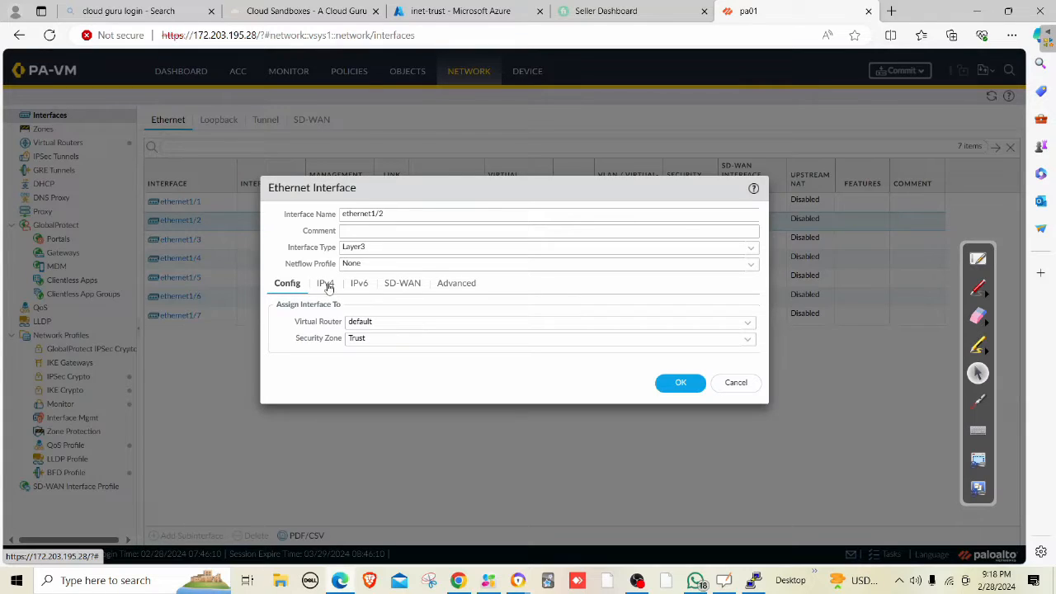
left_click(326, 284)
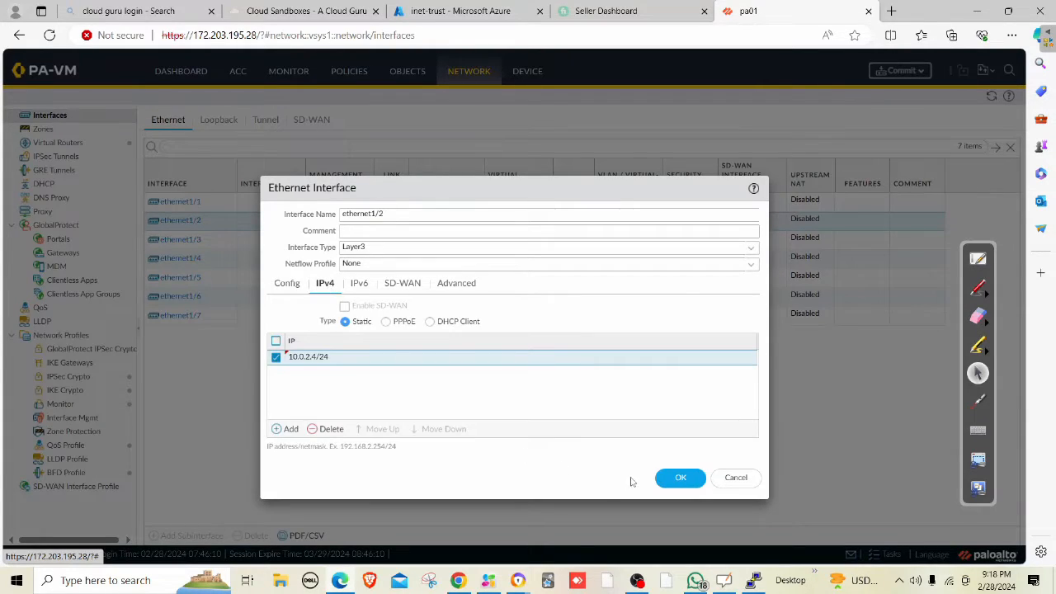
left_click(676, 478)
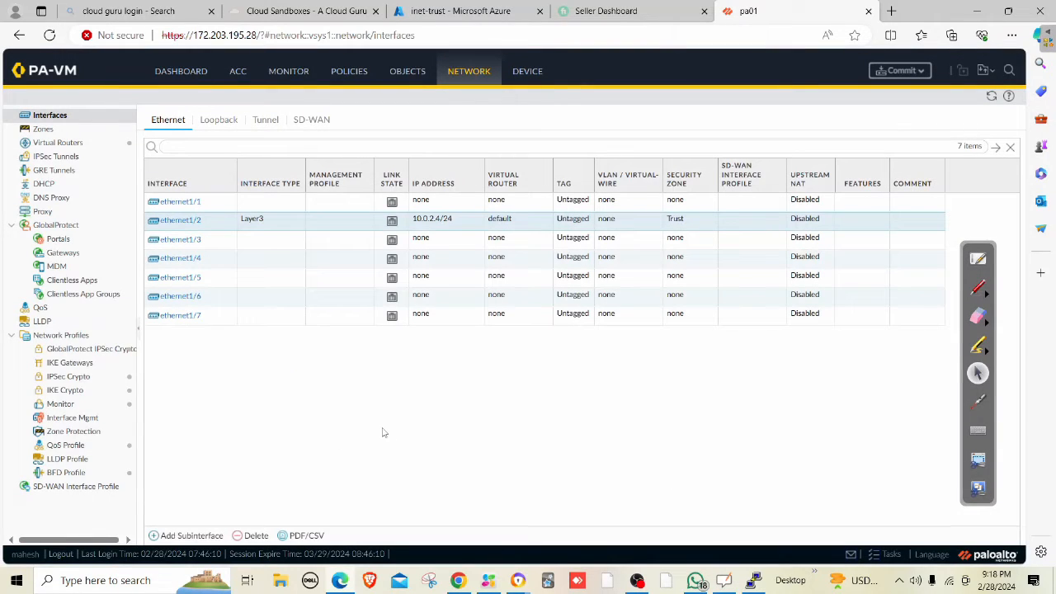
left_click(902, 72)
left_click(632, 476)
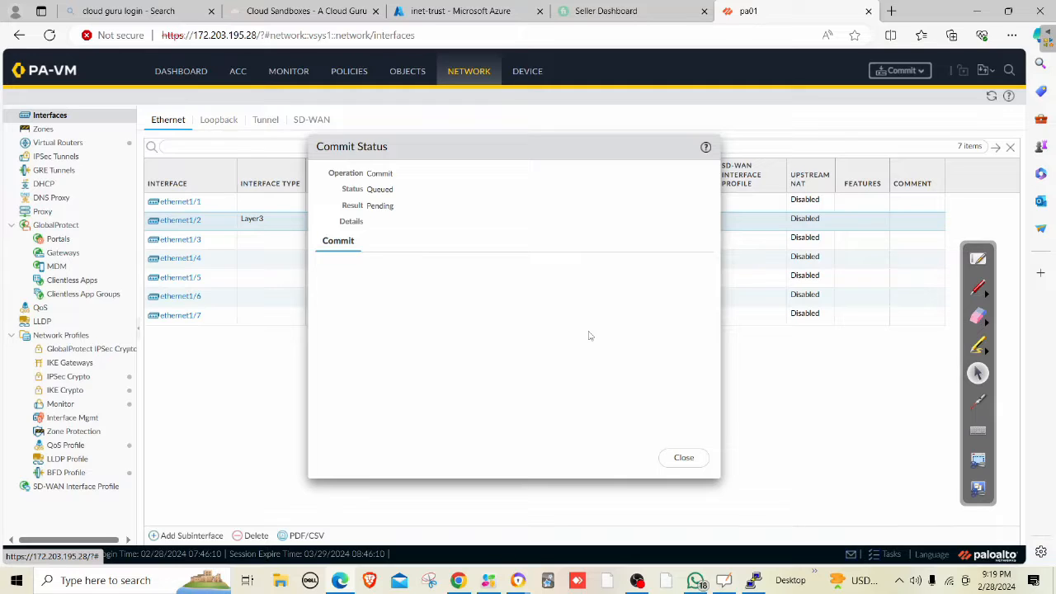
Open the Virtual machines list in the Azure portal.
left_click(459, 11)
left_click(415, 66)
left_click(363, 252)
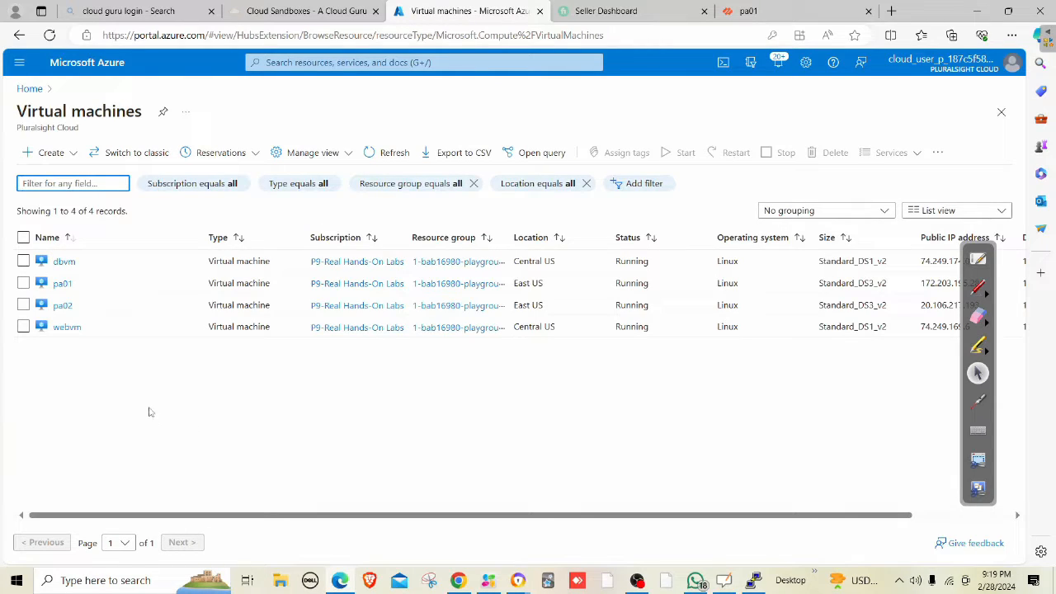
Open pa02's overview and copy its public IP 20.106.217.193.
left_click(62, 306)
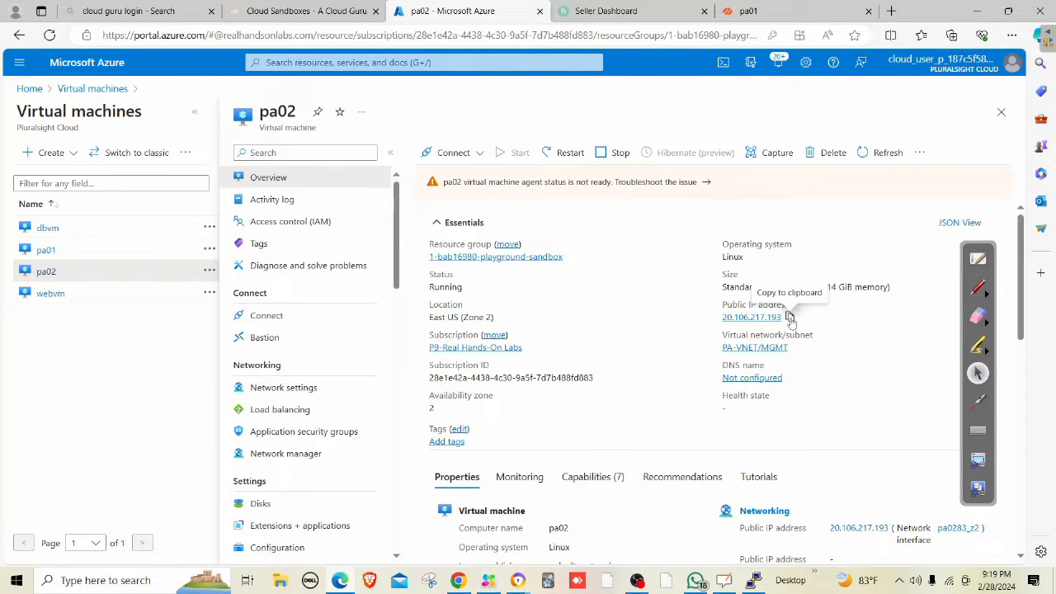
left_click(790, 316)
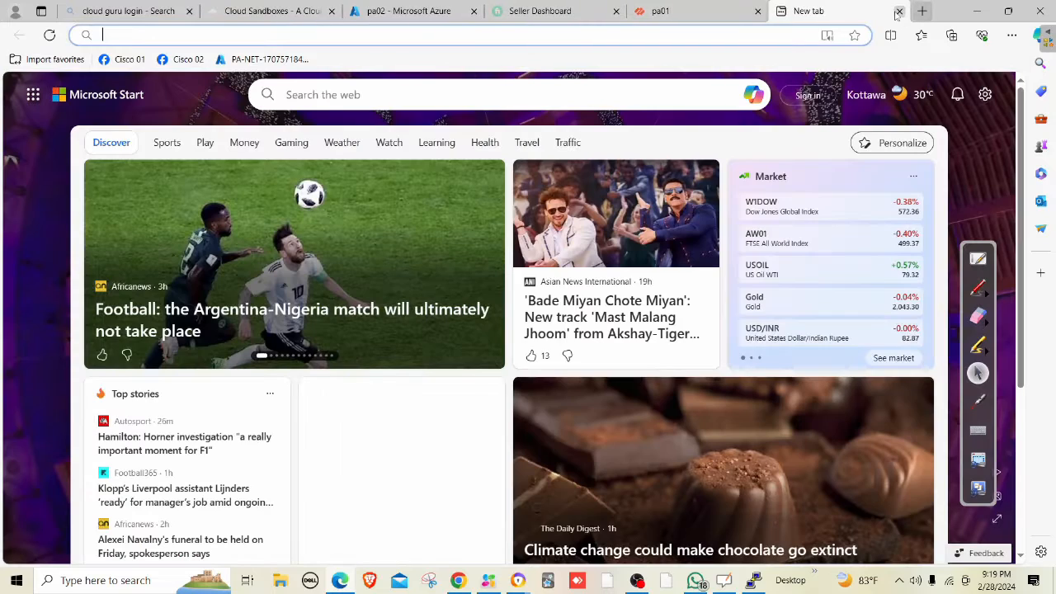
left_click(891, 10)
key("ctrl+v")
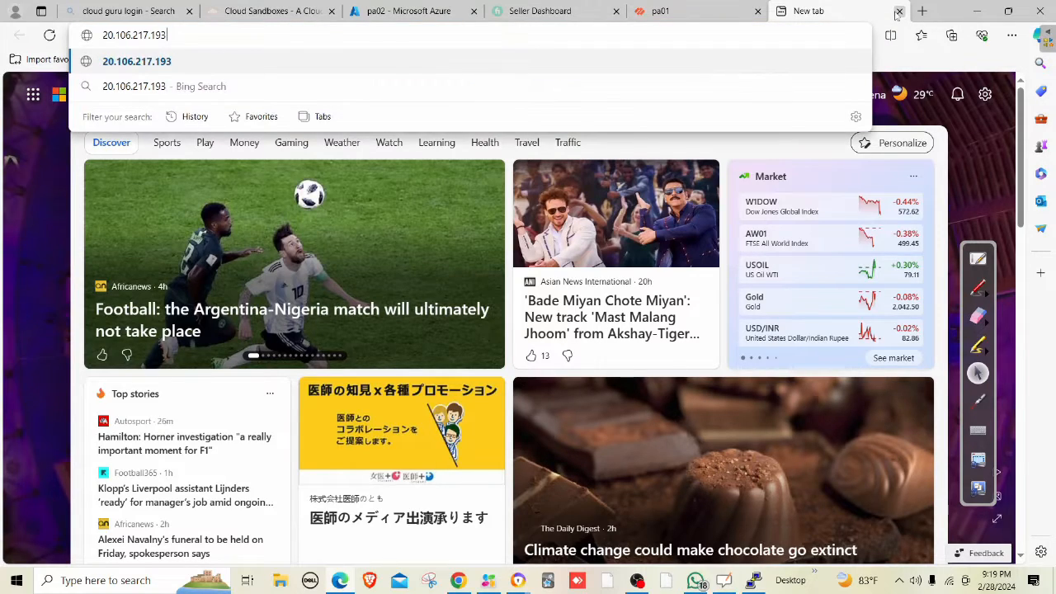
type("https://")
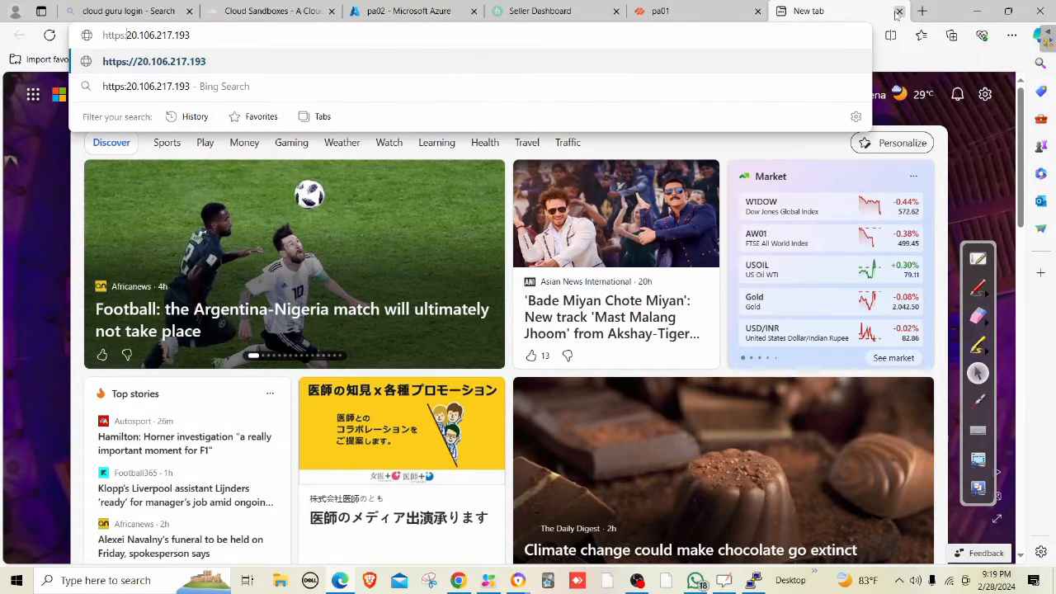
key("Return")
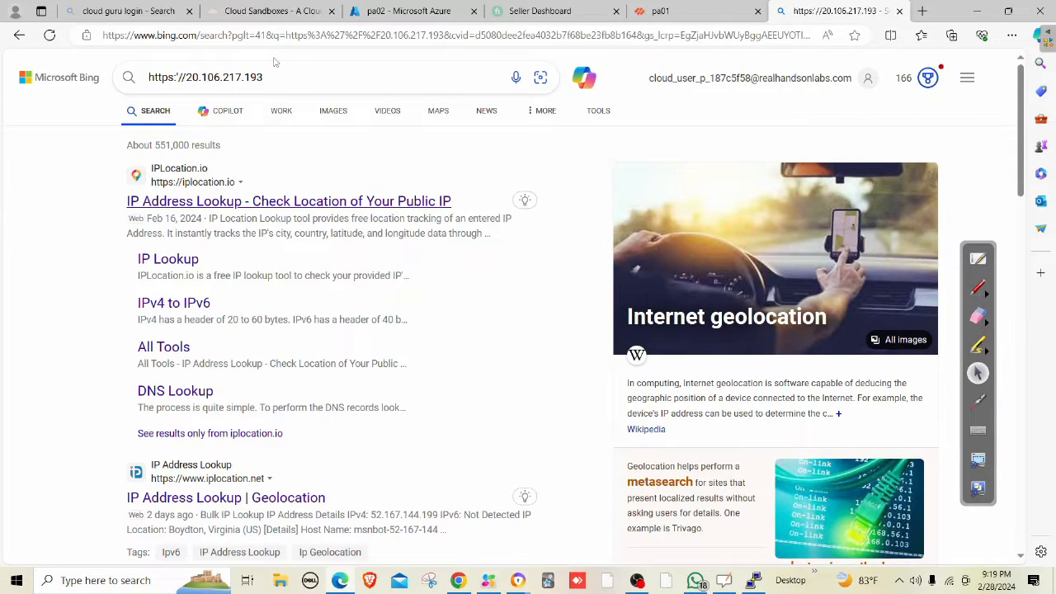
left_click(202, 35)
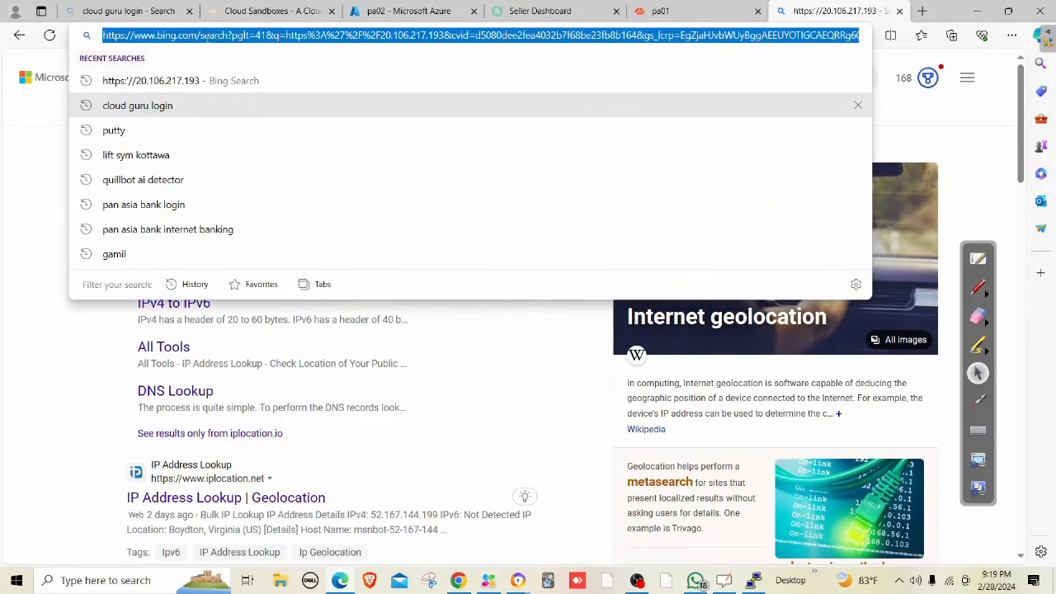
key("ctrl+v")
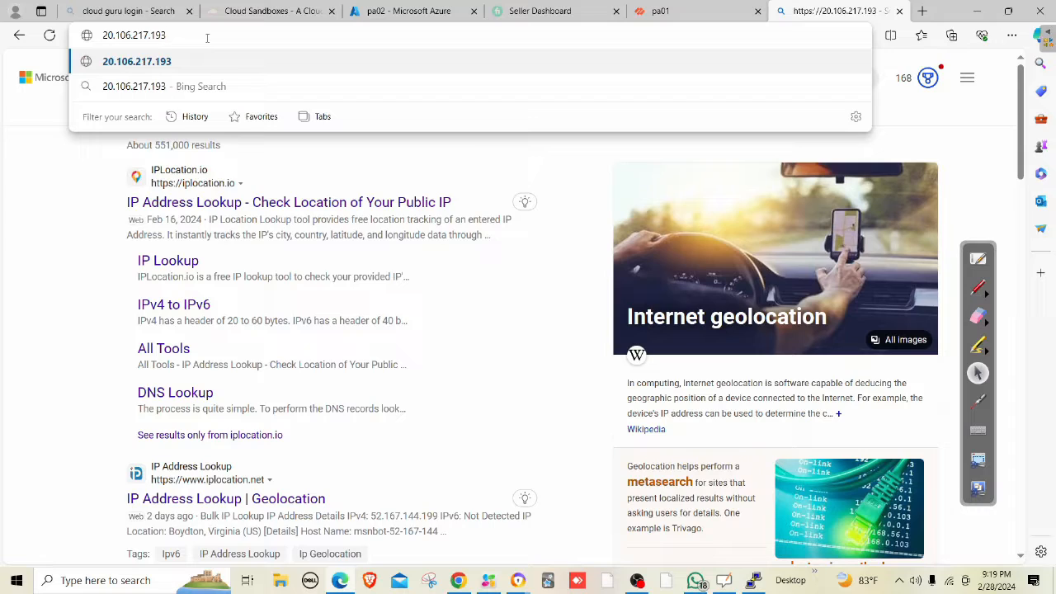
key("Home")
type("https://")
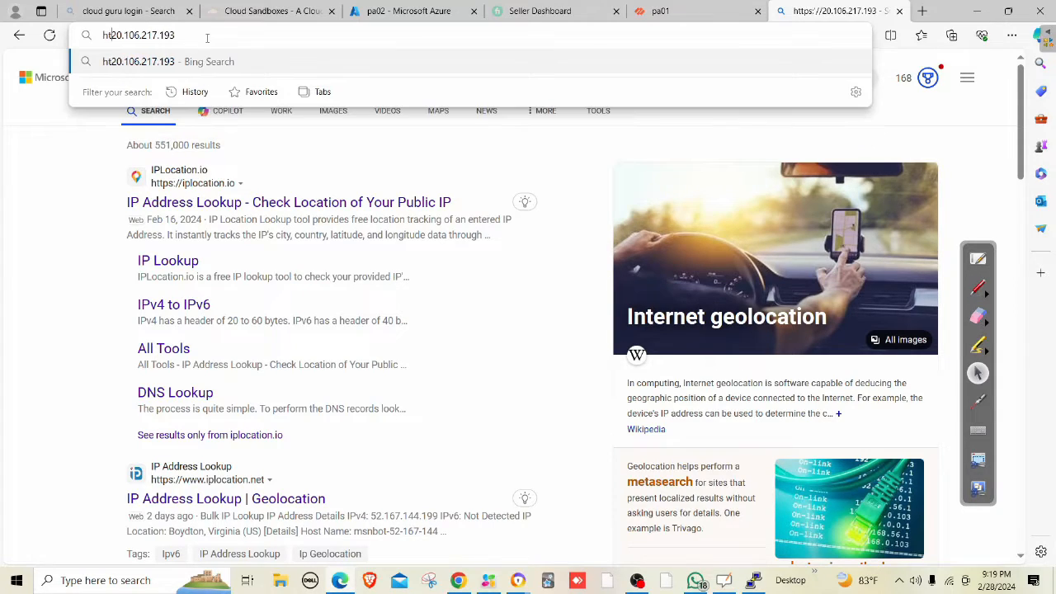
key("Return")
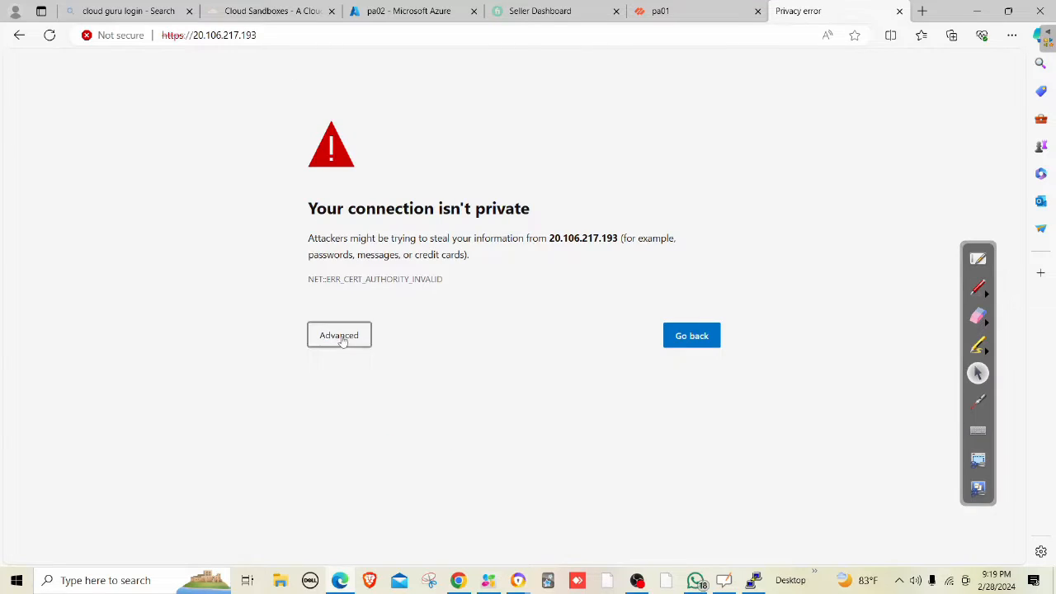
left_click(342, 337)
left_click(401, 440)
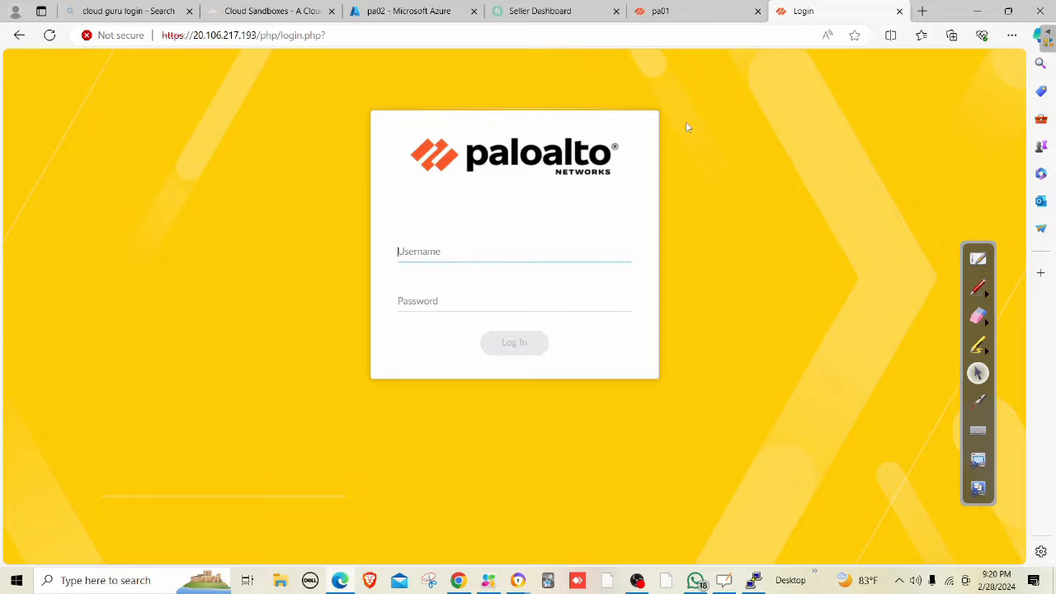
Enter the administrator username and password and log in to the pa02 firewall.
type("mahesh")
key("Tab")
type("*******")
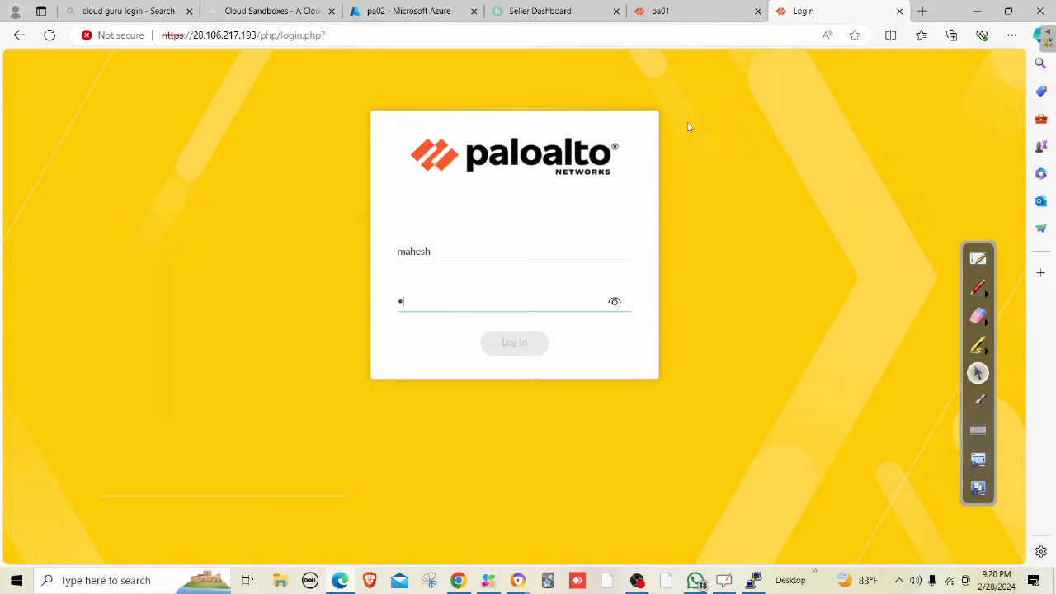
type("******")
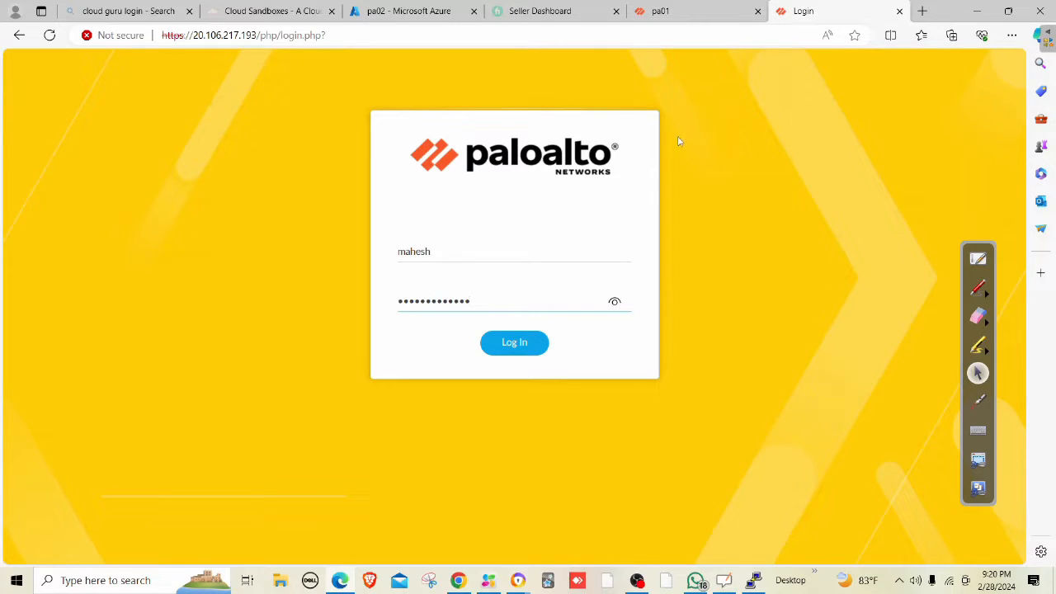
left_click(515, 343)
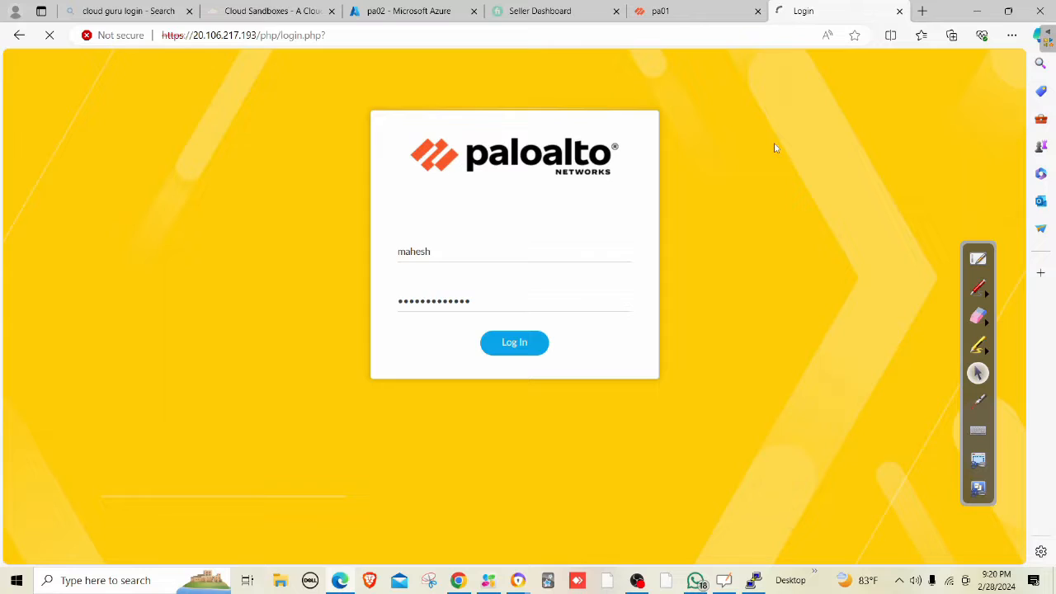
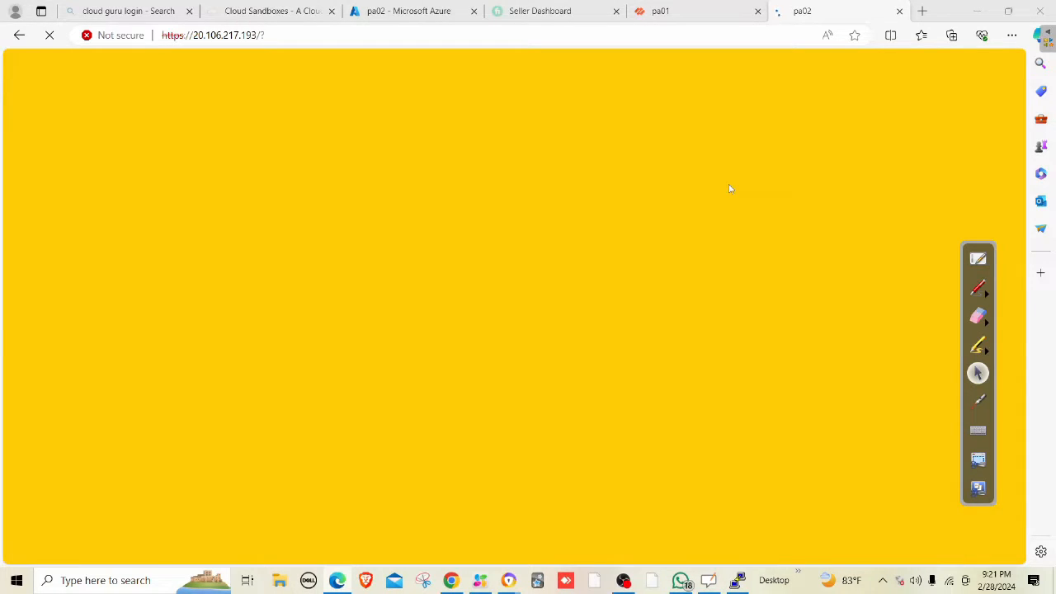
Close pa01's successful Commit Status report, then go back to the still-loading pa02 page.
left_click(682, 11)
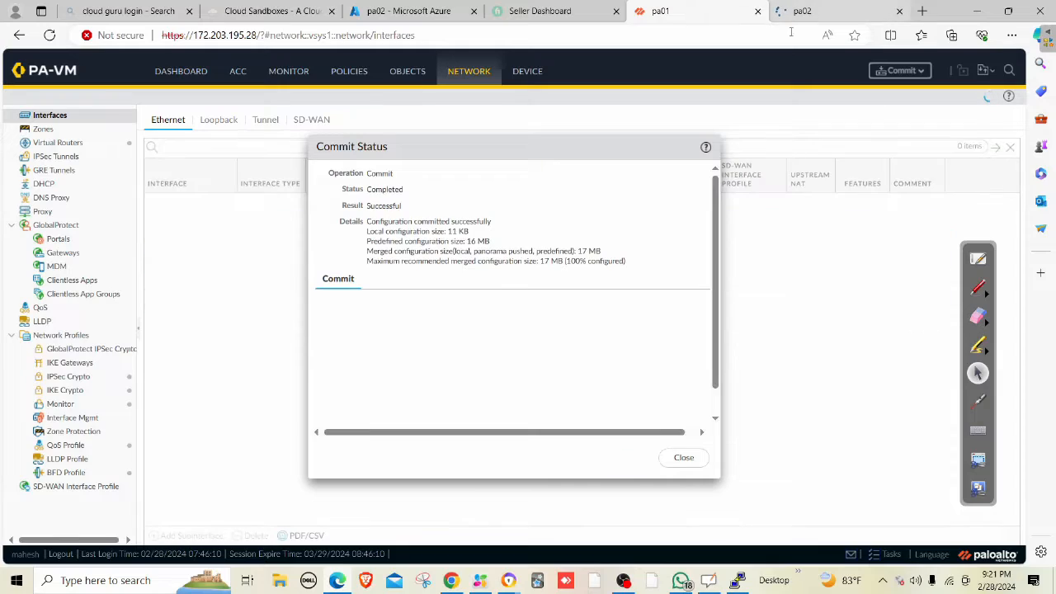
left_click(687, 458)
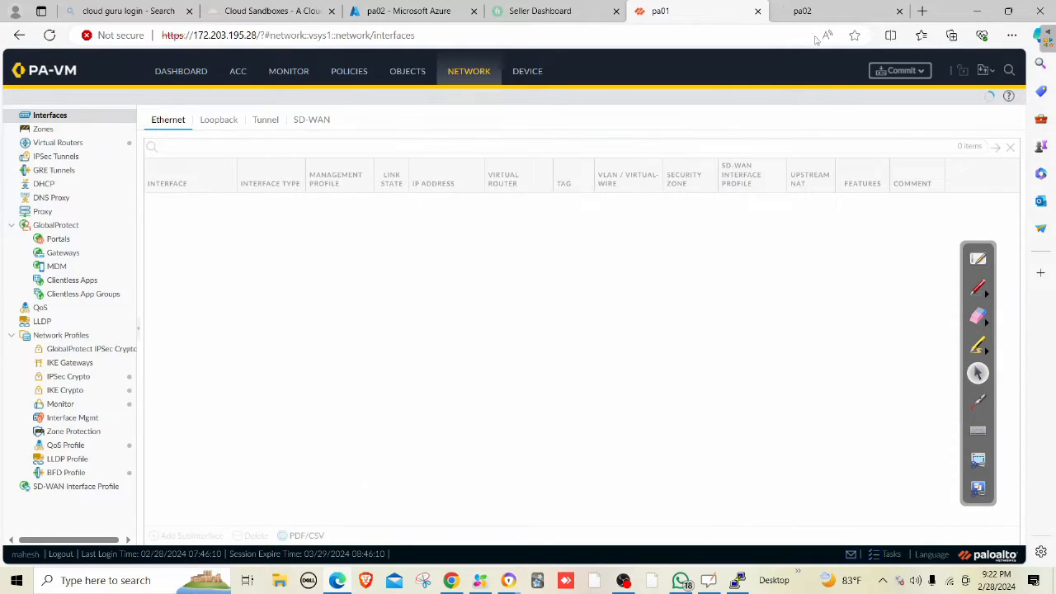
left_click(812, 12)
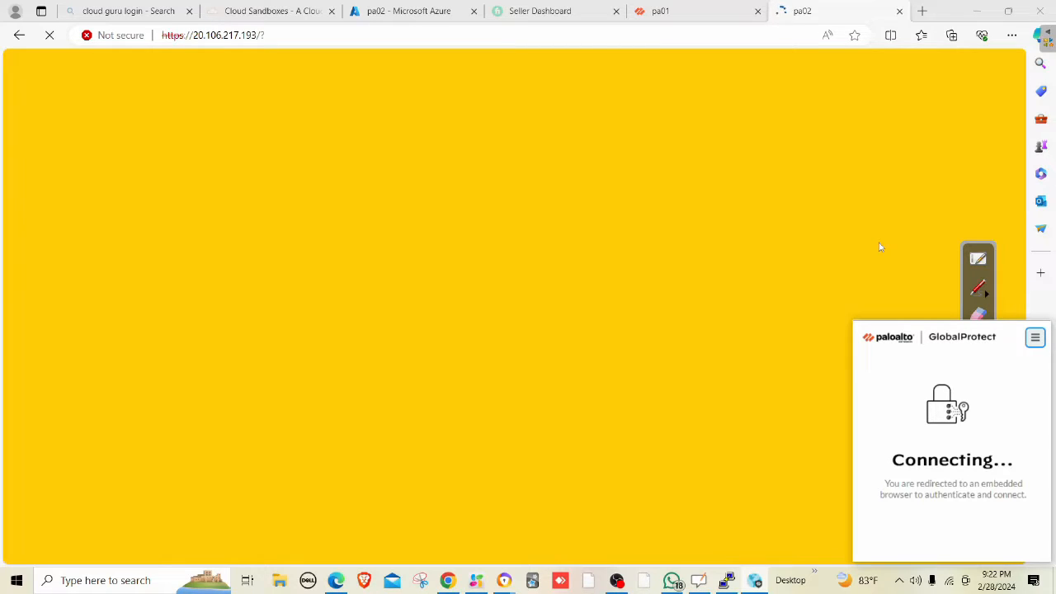
Disconnect the GlobalProtect VPN, dismiss its notification, and minimize the Google Meet window.
left_click(1034, 337)
left_click(976, 396)
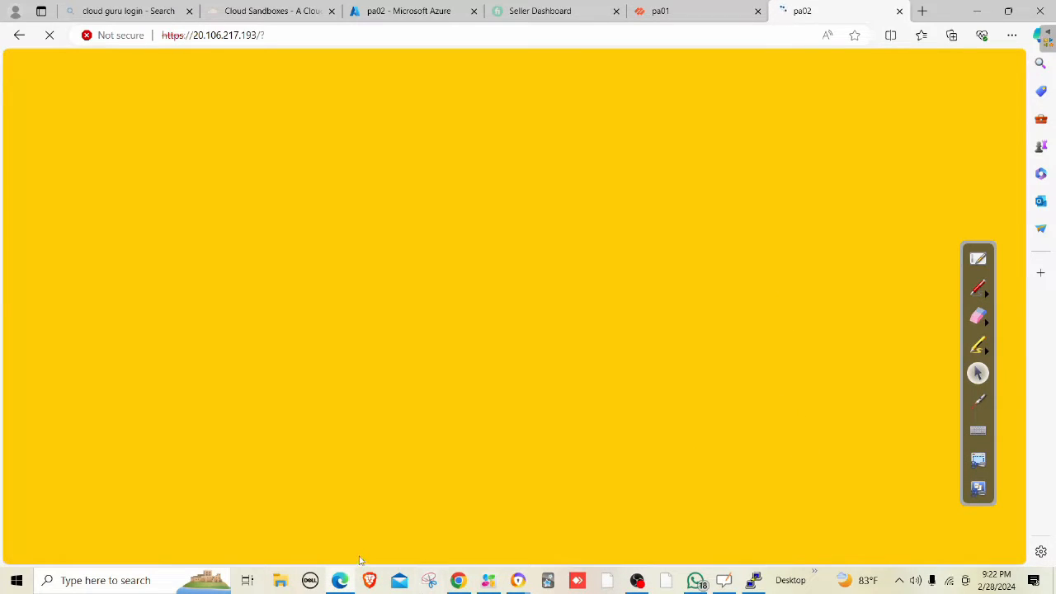
left_click(518, 581)
left_click(445, 528)
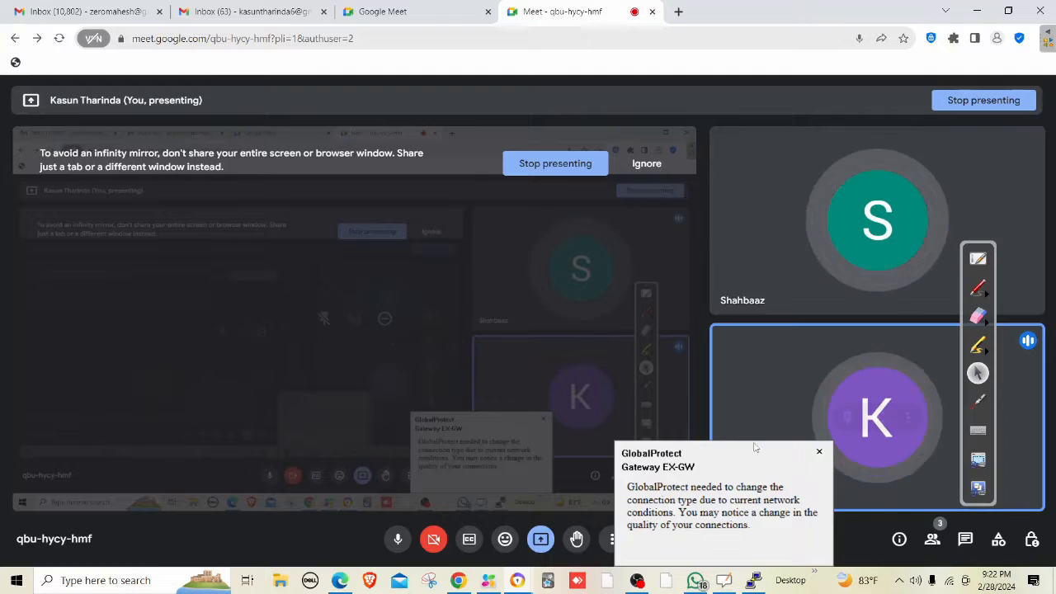
left_click(819, 452)
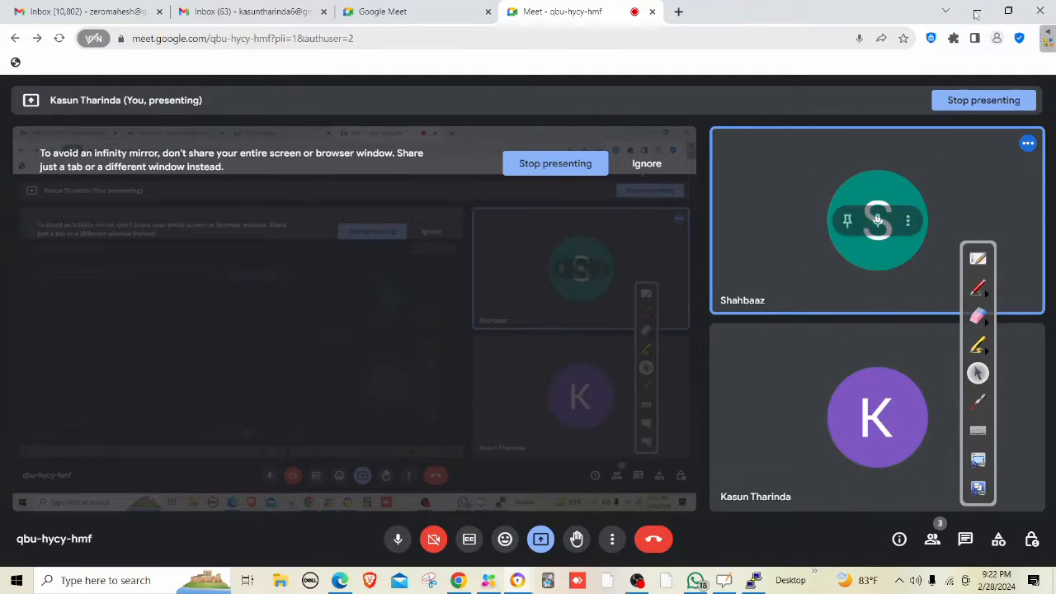
left_click(979, 10)
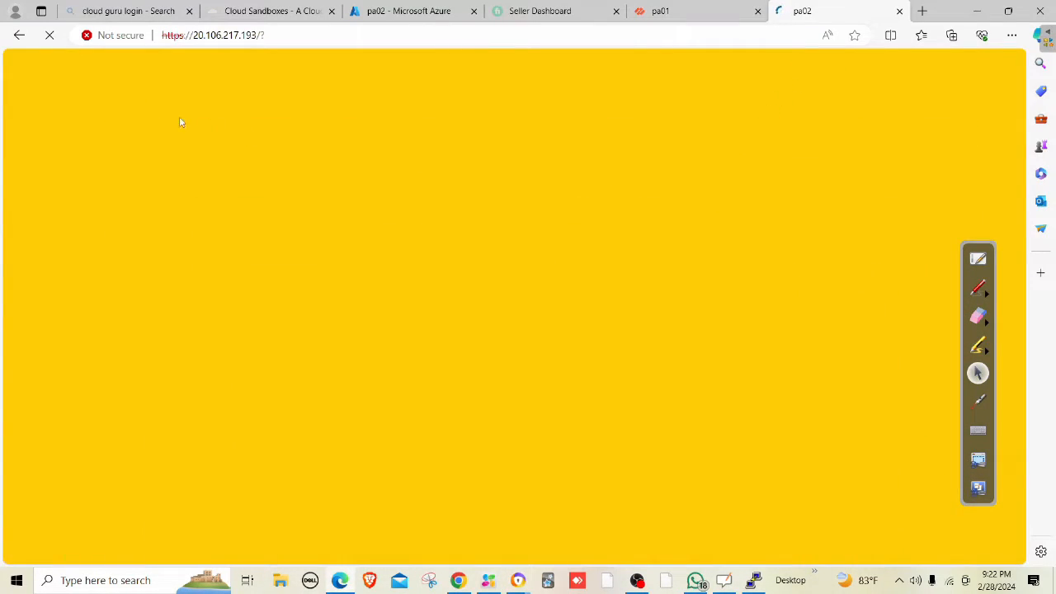
Reload the pa02 page, then reload pa01's Network Interfaces page and stay on it.
left_click(47, 41)
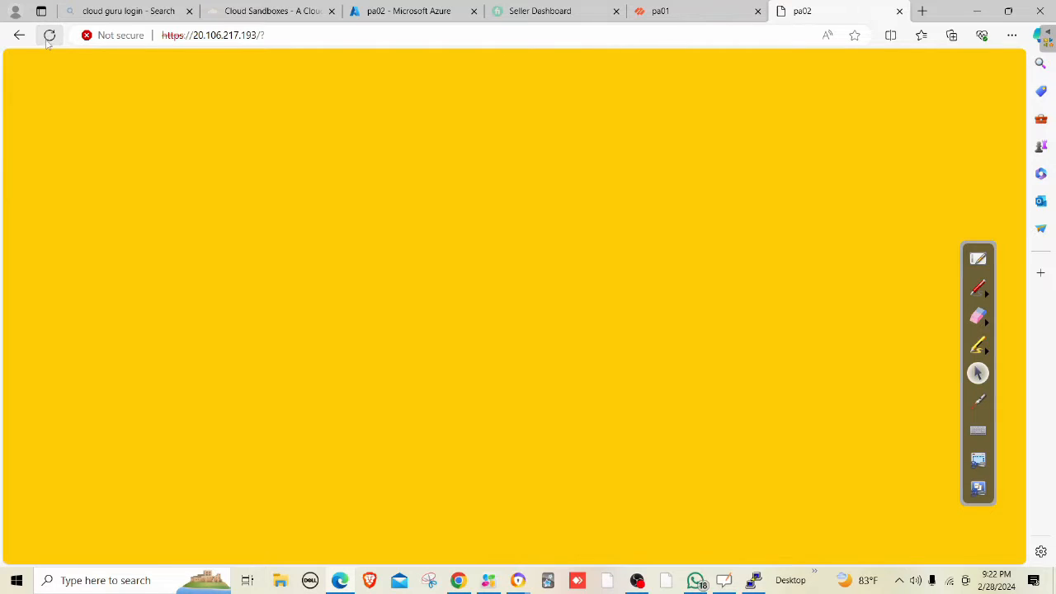
left_click(47, 41)
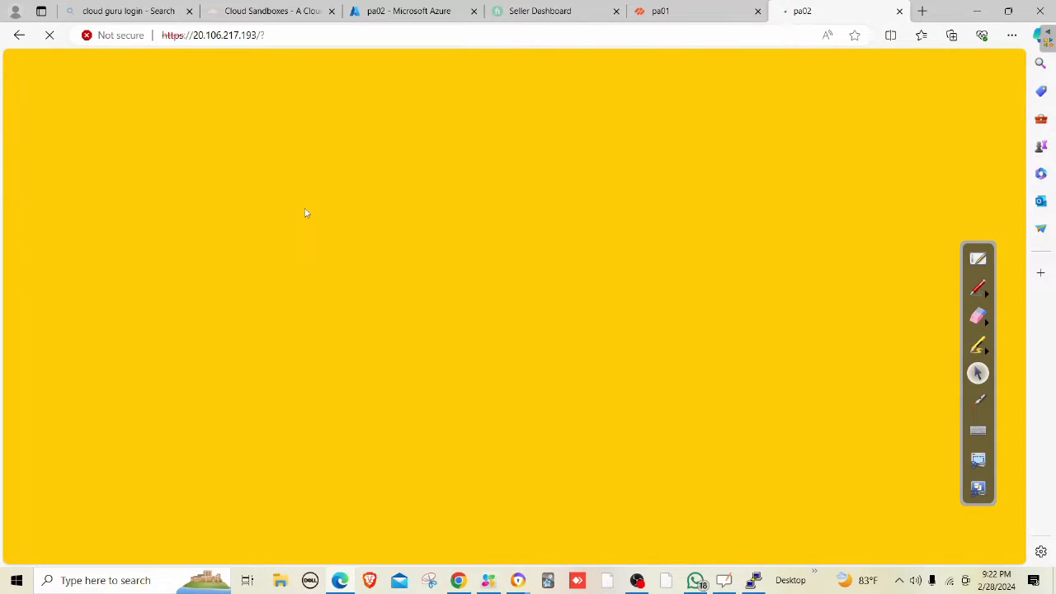
left_click(677, 12)
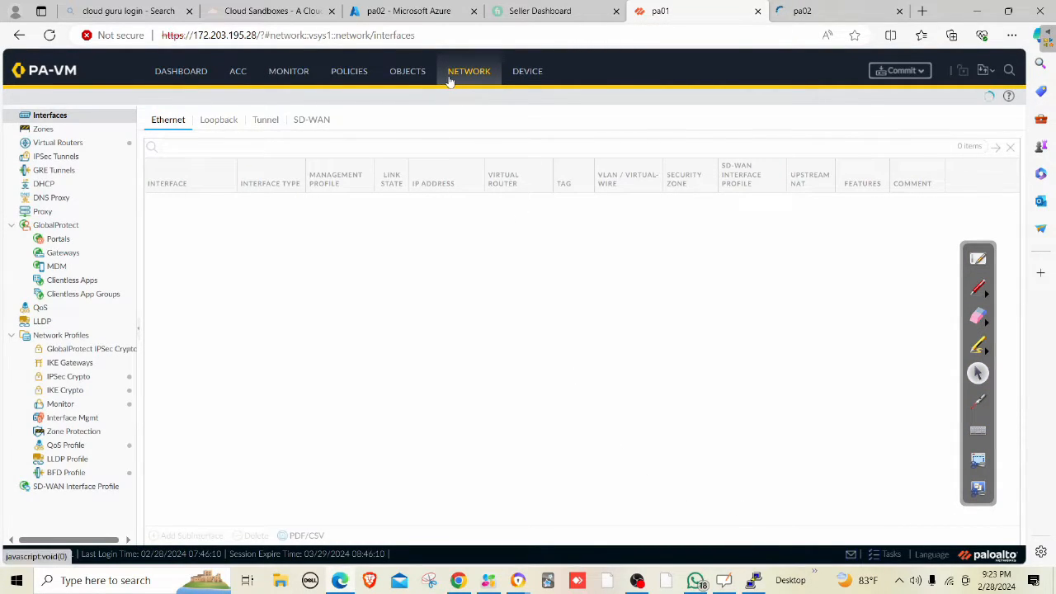
left_click(49, 35)
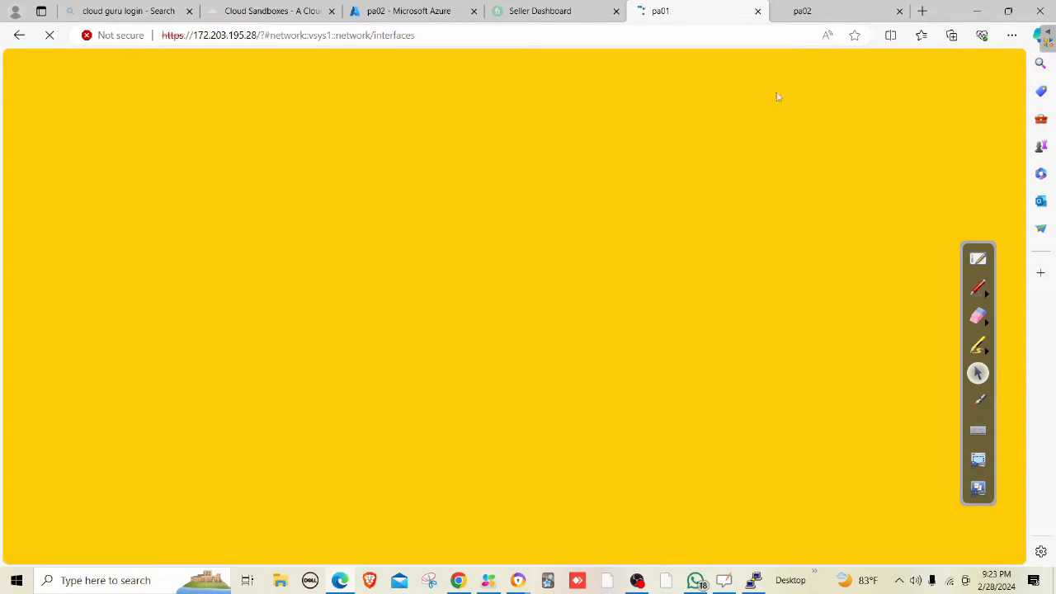
left_click(787, 10)
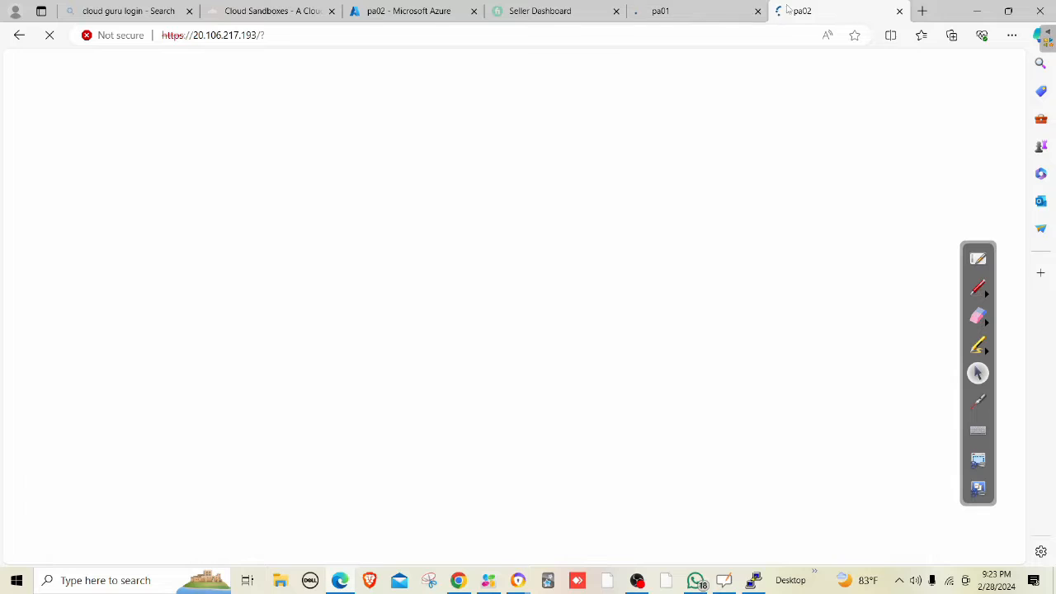
left_click(693, 17)
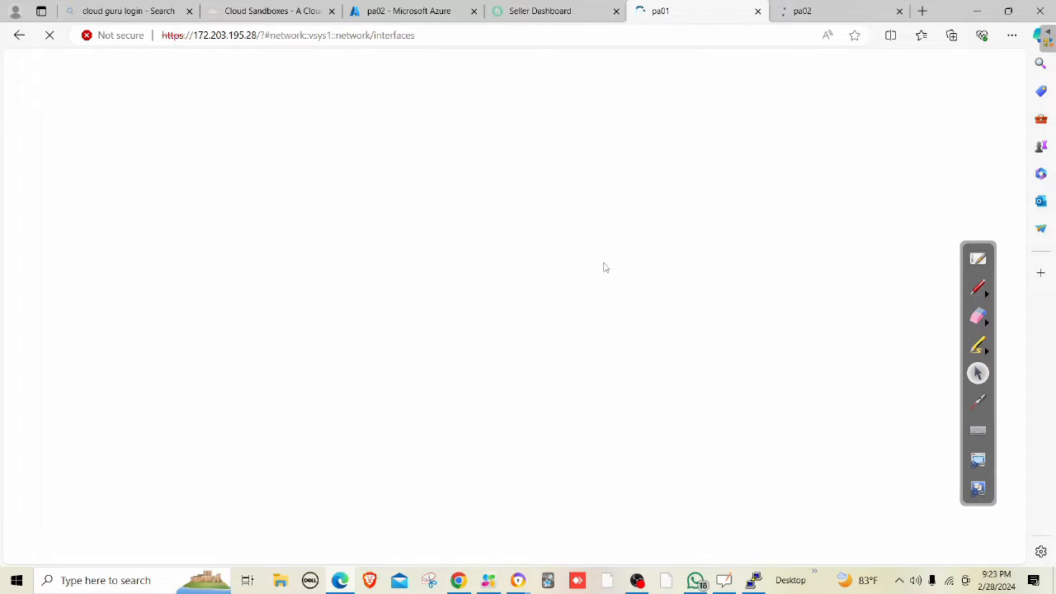
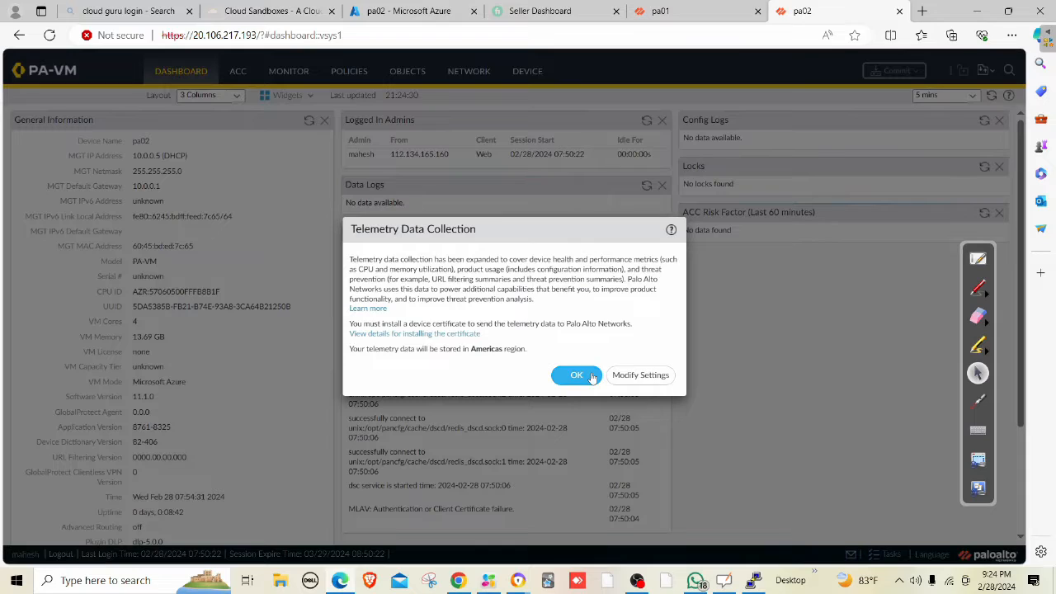
Acknowledge pa02's telemetry notice and list its Ethernet interfaces ethernet1/1 through ethernet1/7.
left_click(586, 375)
left_click(470, 79)
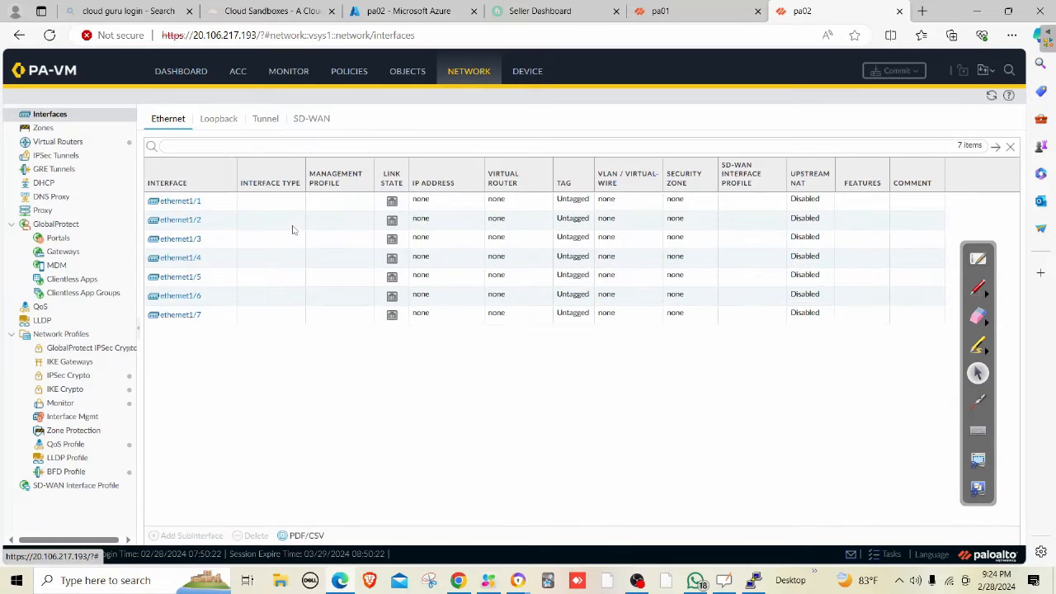
Make ethernet1/2 a Layer3 interface on the default virtual router.
left_click(205, 225)
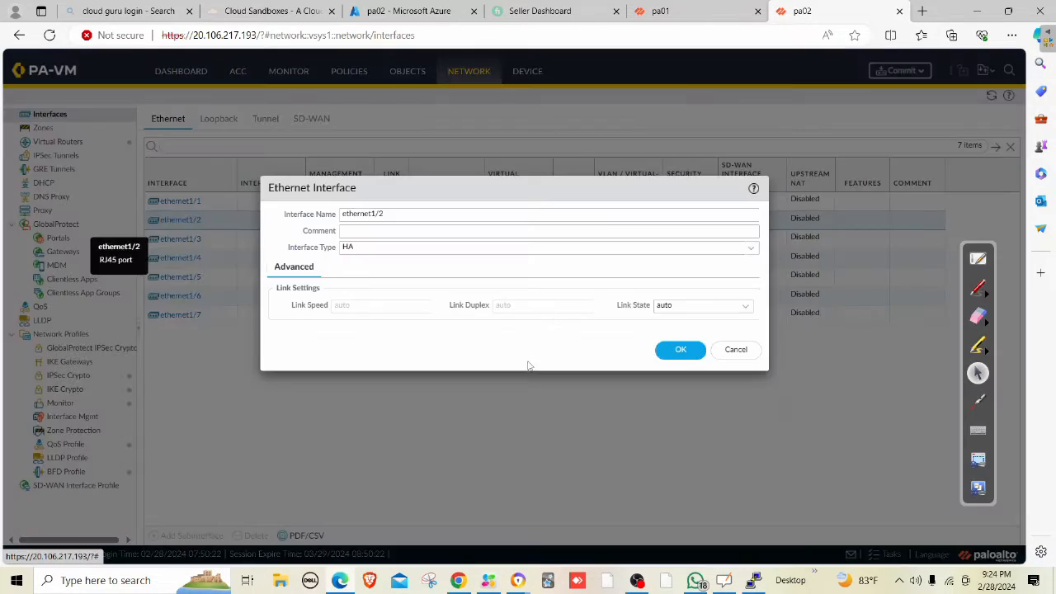
left_click(481, 245)
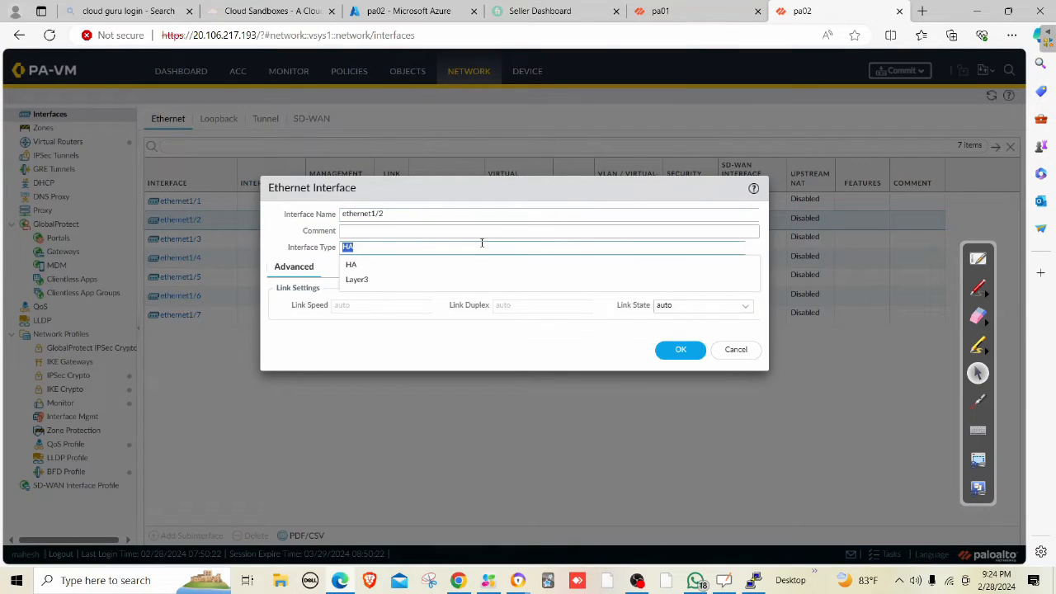
left_click(376, 280)
left_click(289, 283)
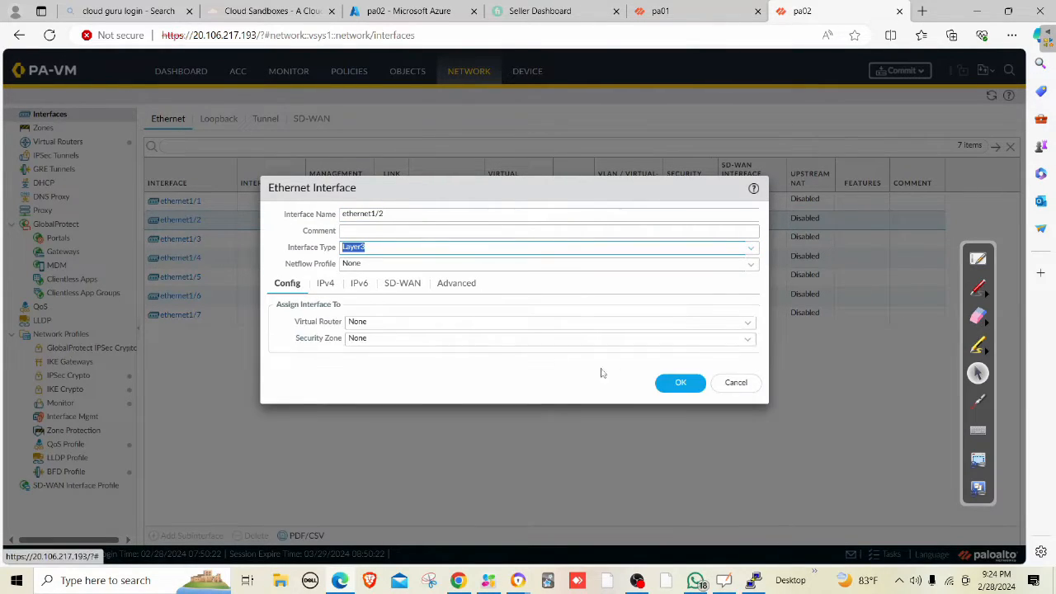
left_click(740, 323)
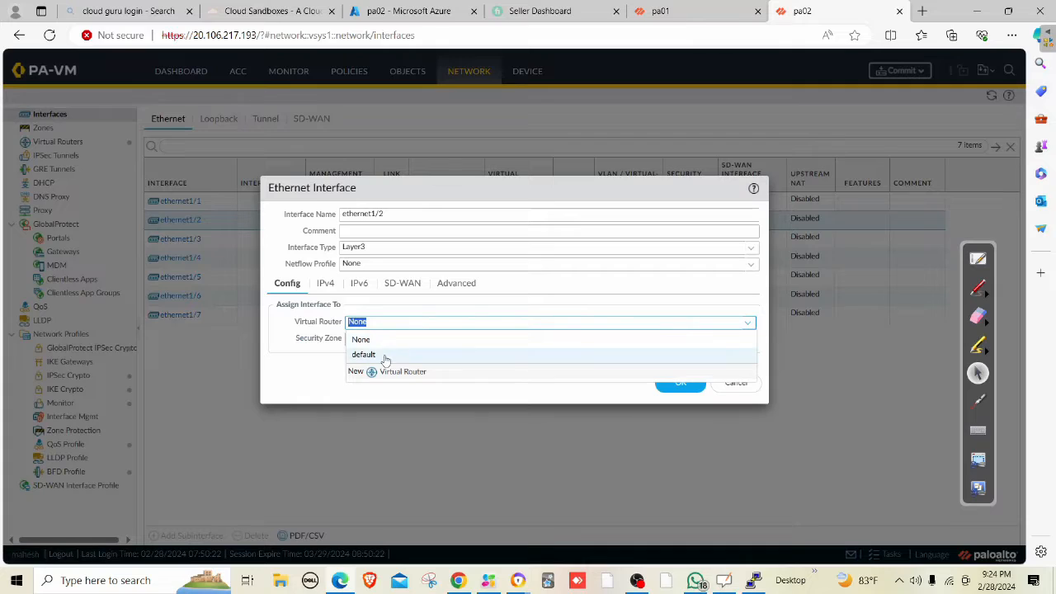
left_click(554, 355)
Create a new security zone named Trust and assign ethernet1/2 to it.
left_click(751, 339)
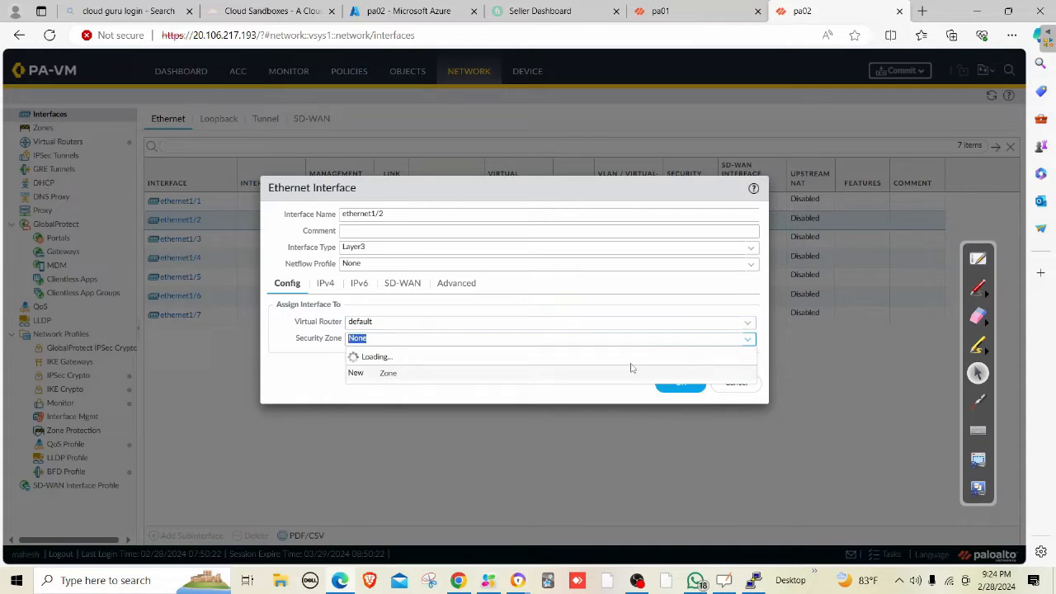
left_click(388, 379)
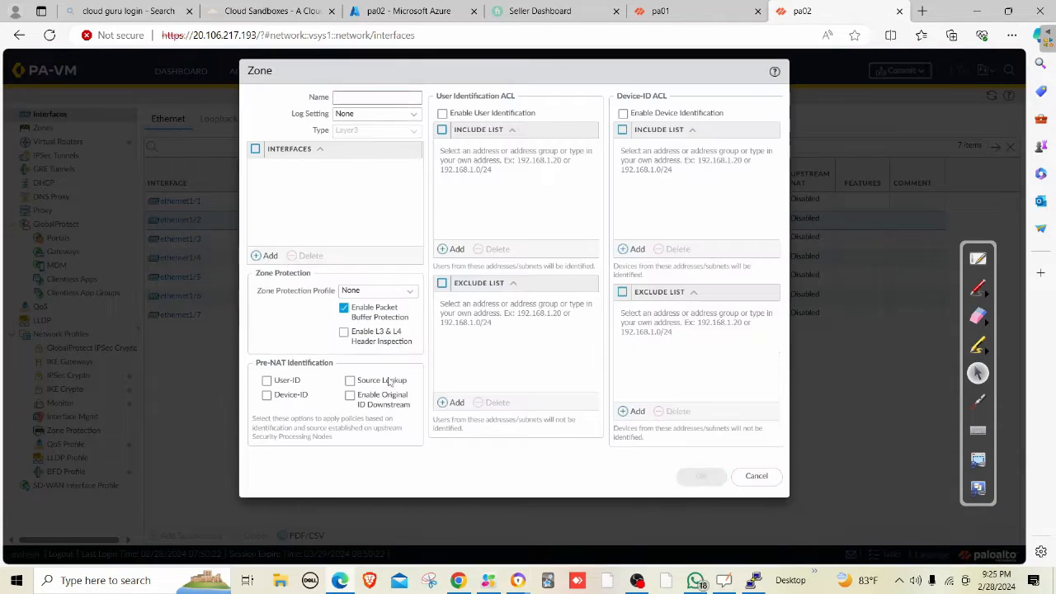
type("Trust")
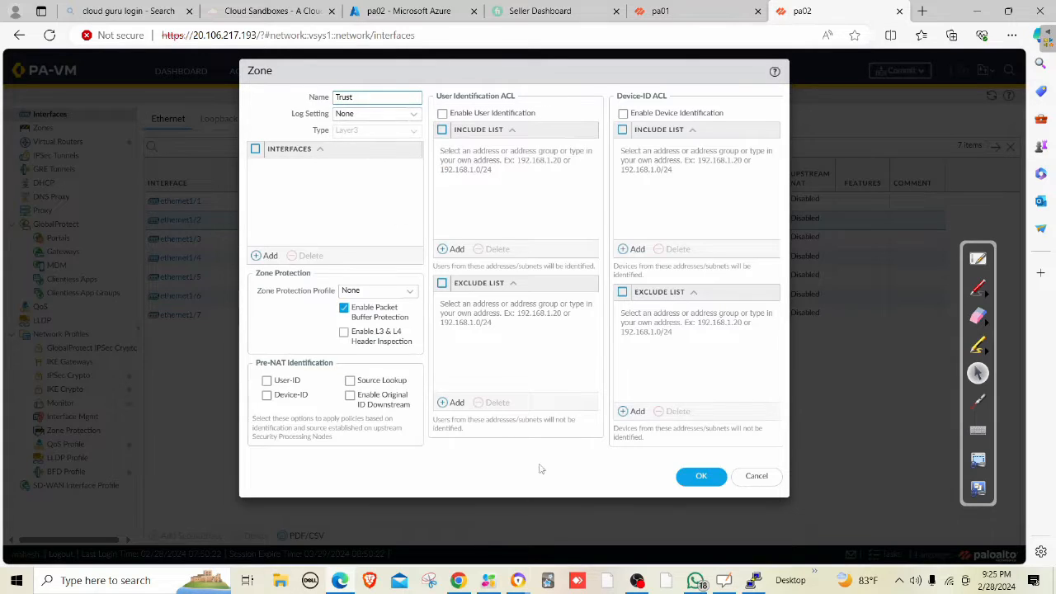
left_click(701, 477)
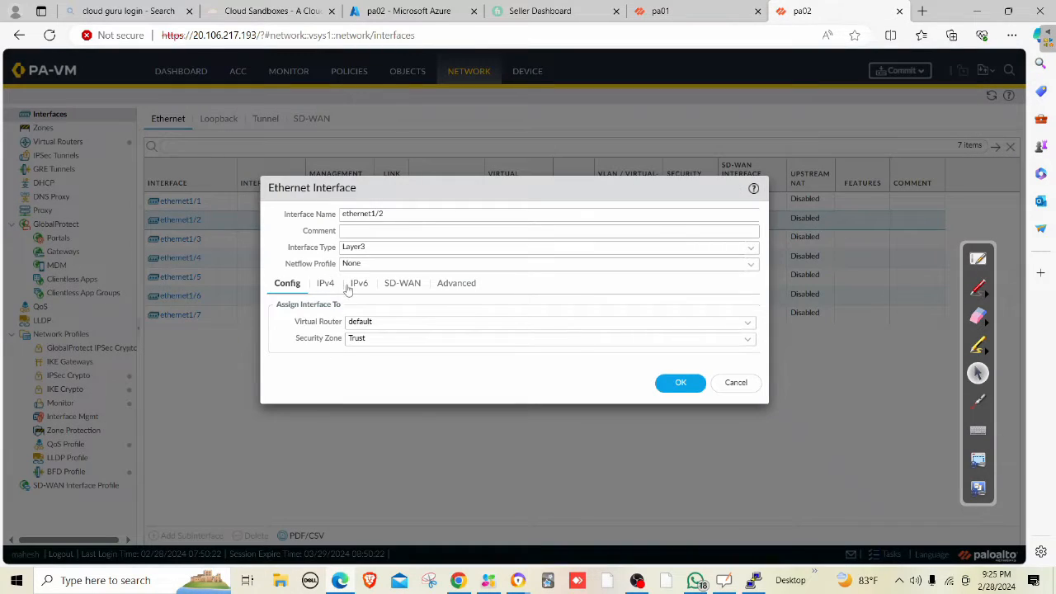
left_click(325, 283)
left_click(406, 11)
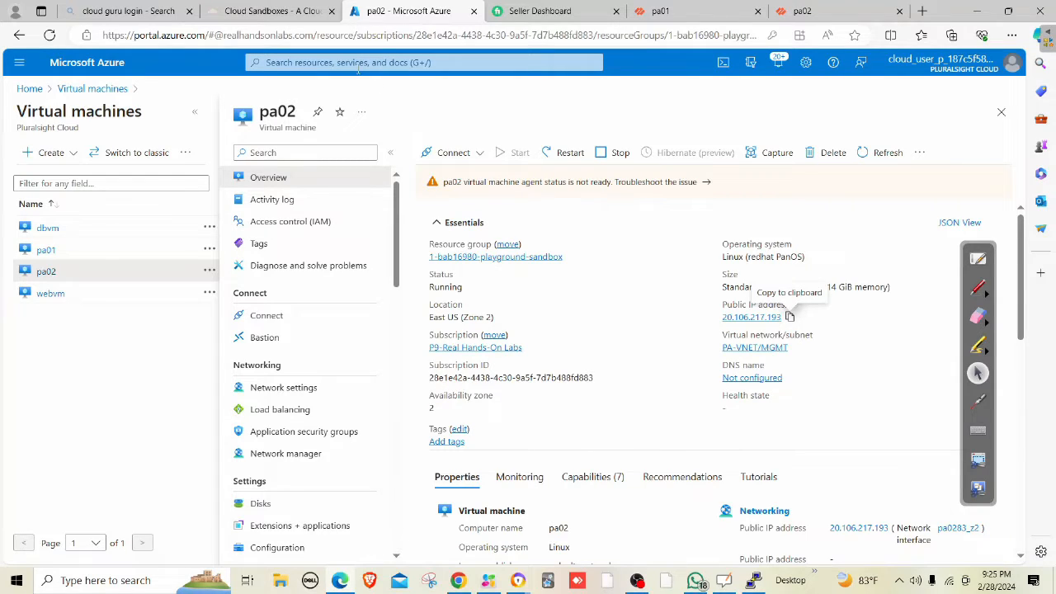
Look up inet-trust2's static private IP 10.0.2.5 in Azure's network interfaces.
left_click(324, 62)
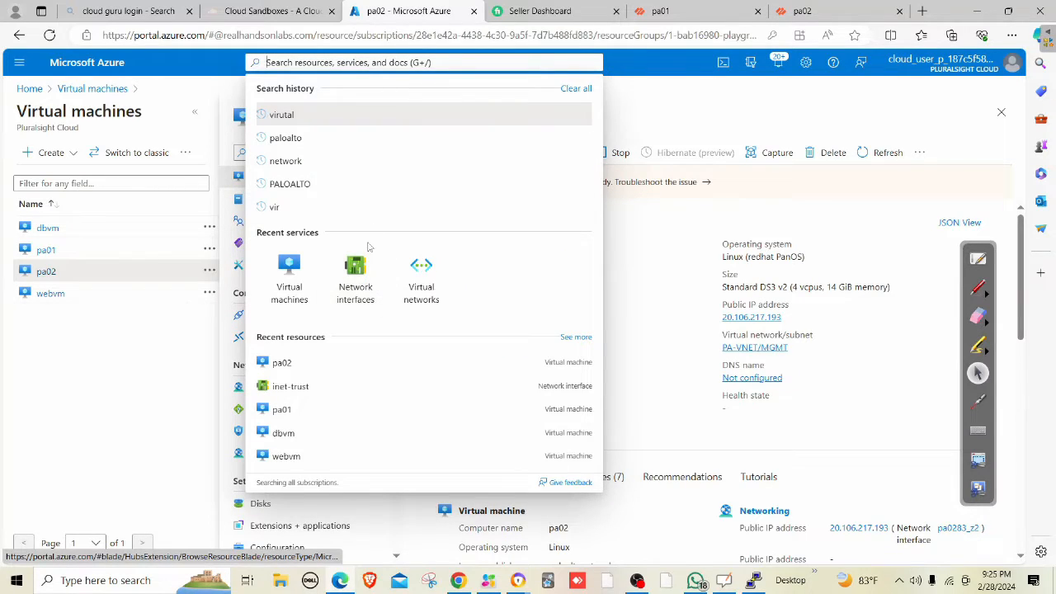
left_click(365, 277)
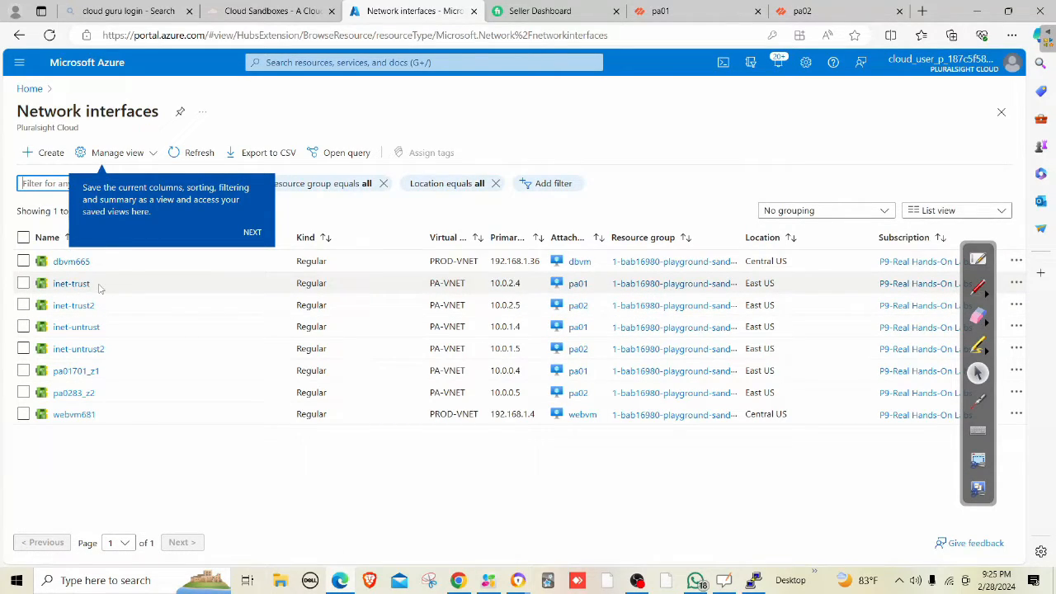
left_click(86, 306)
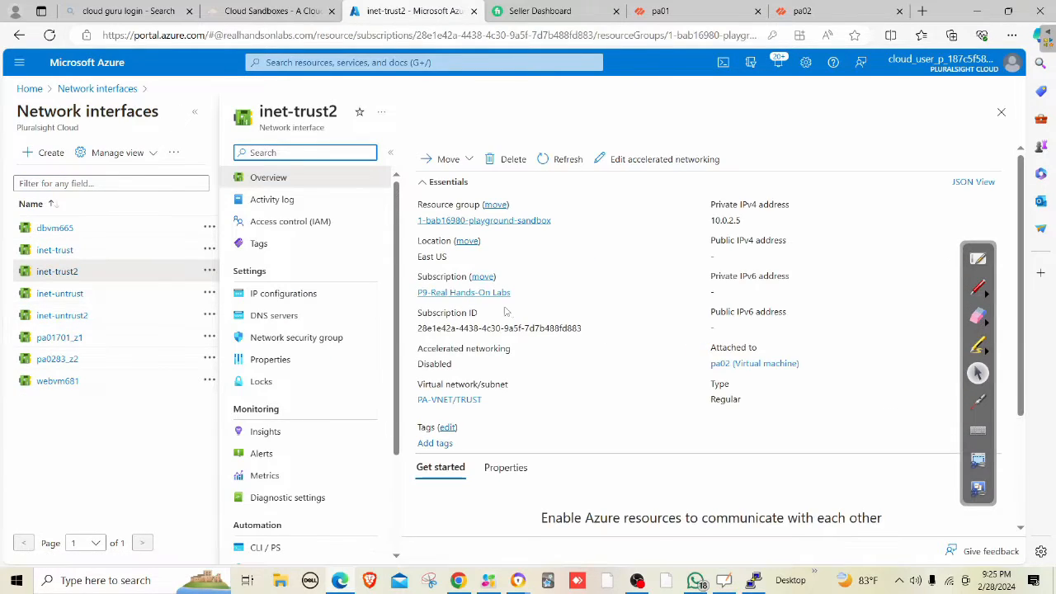
left_click(308, 294)
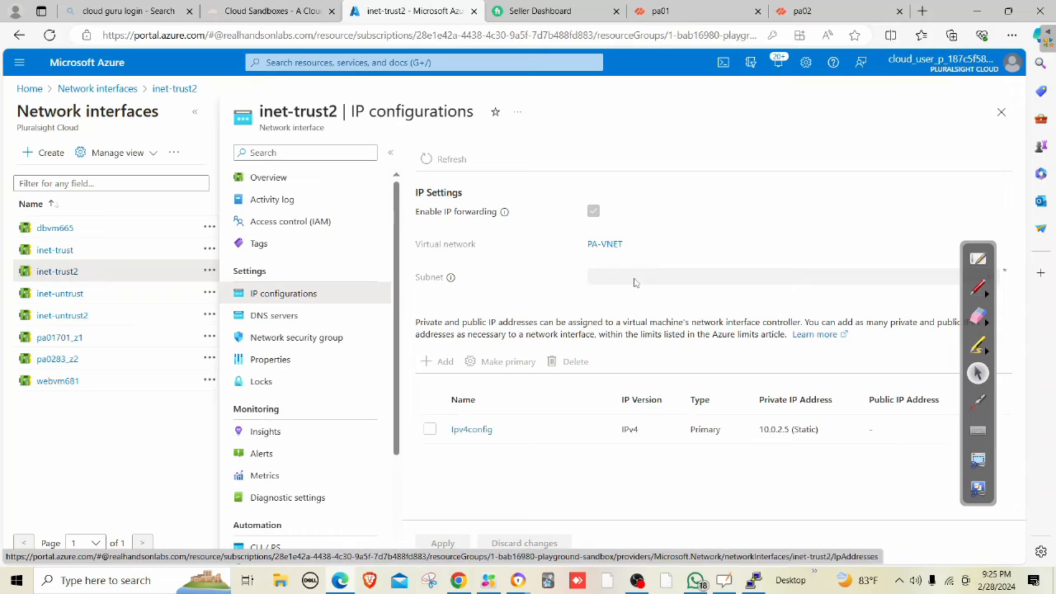
left_click(824, 14)
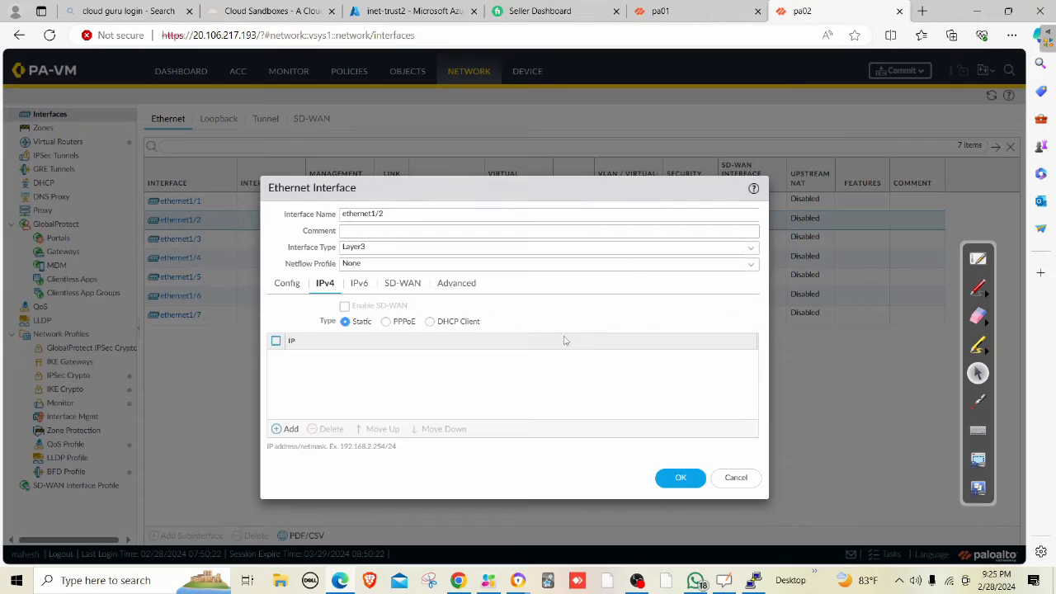
Add IPv4 address 10.0.2.5/24 to ethernet1/2, save the interface, and start a commit.
left_click(286, 430)
type("1")
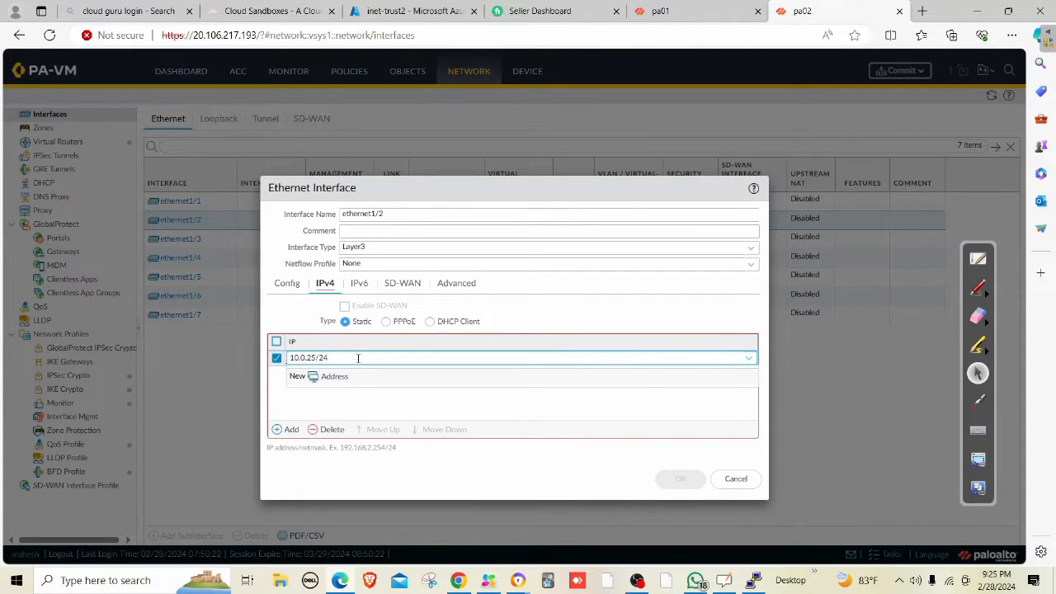
type("0.0.2")
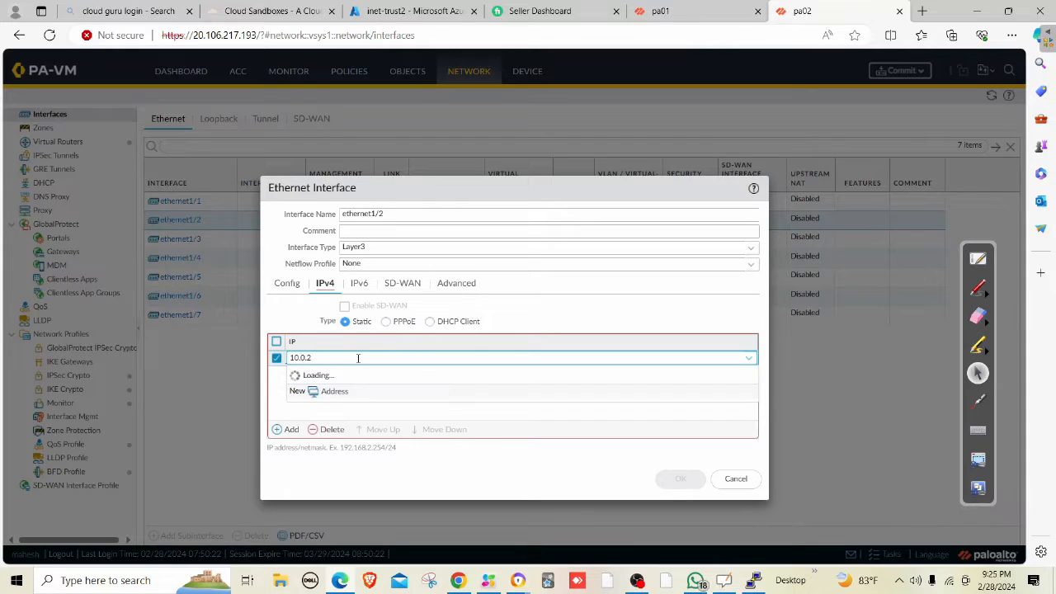
type(".5/24")
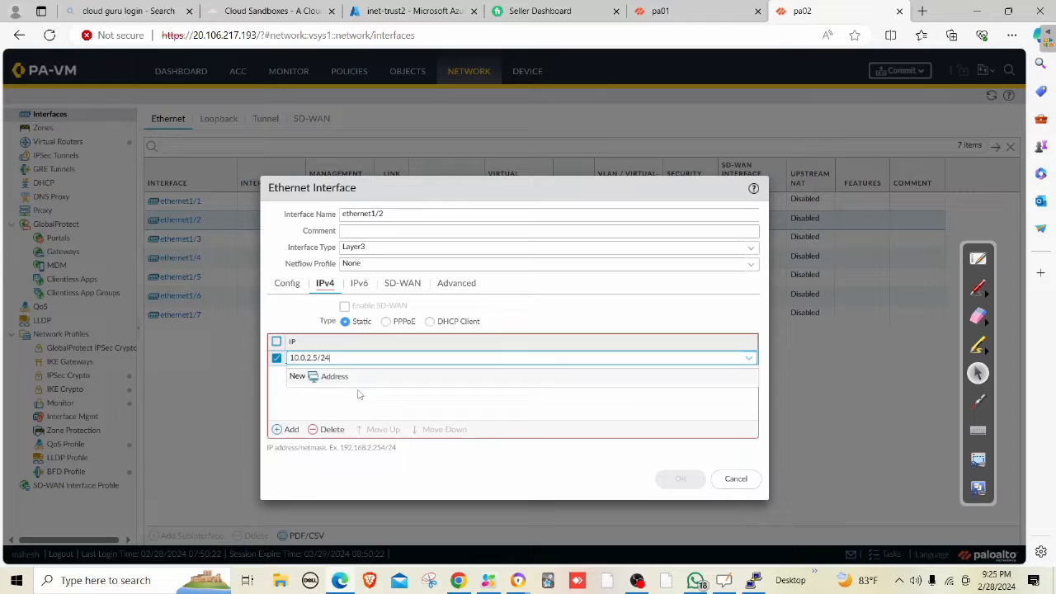
left_click(359, 394)
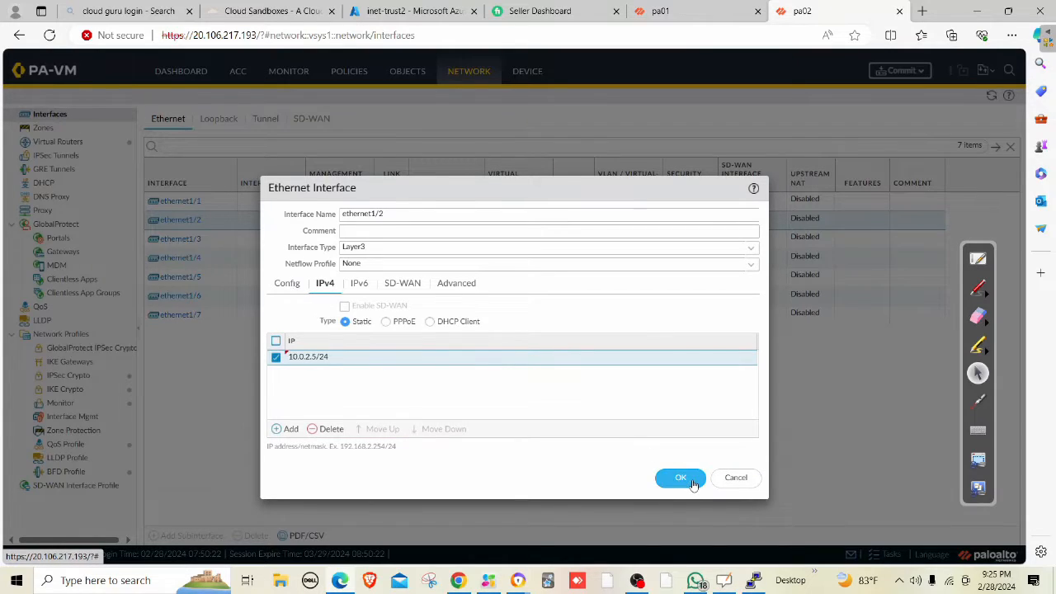
left_click(681, 479)
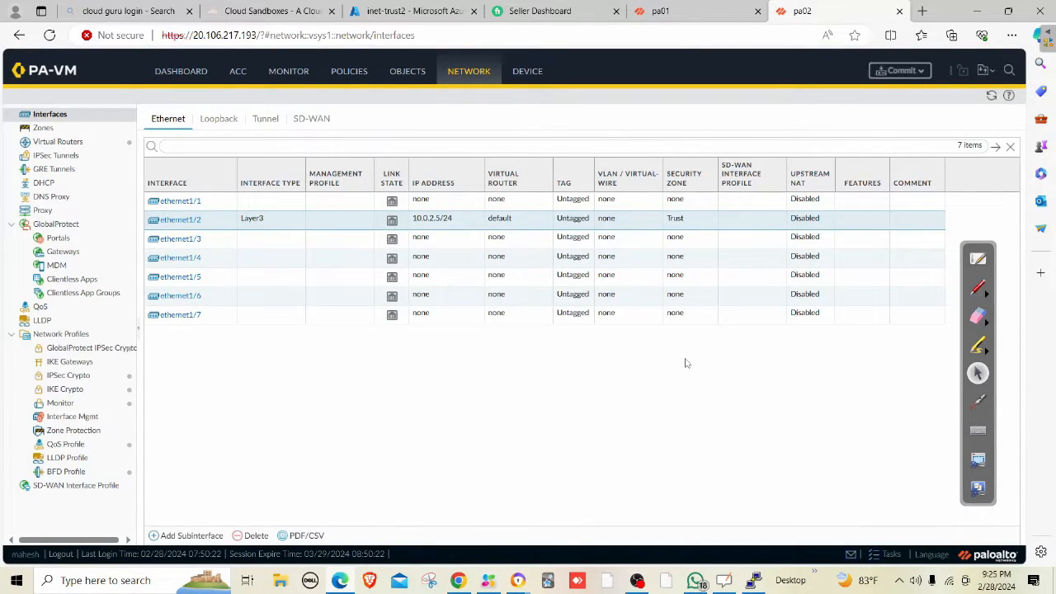
left_click(898, 70)
Commit pa02's changes, then dismiss the PAN-OS 11.1 welcome notice on pa01.
left_click(636, 472)
left_click(699, 16)
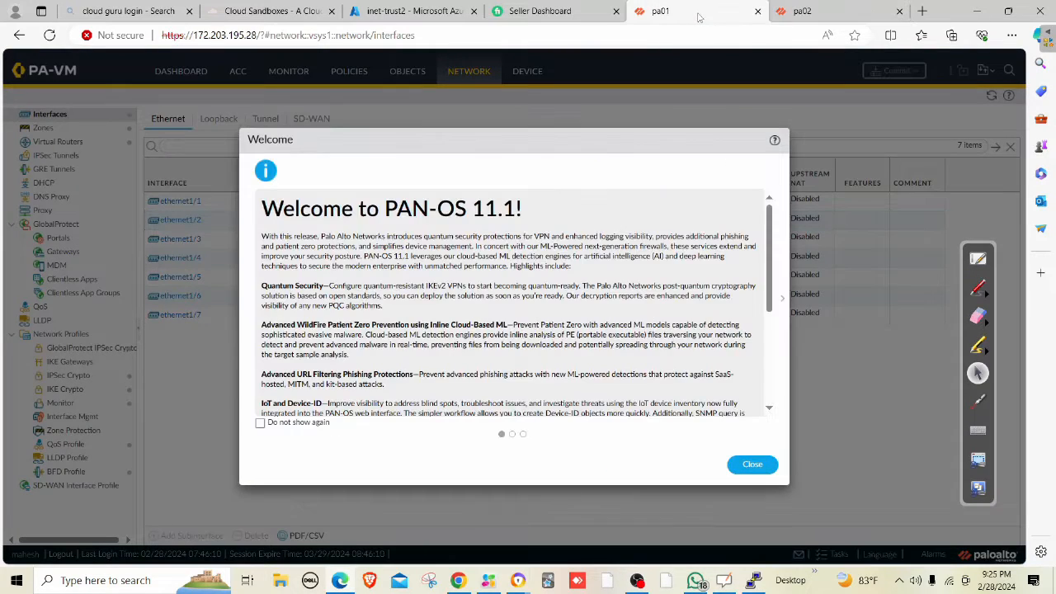
left_click(763, 466)
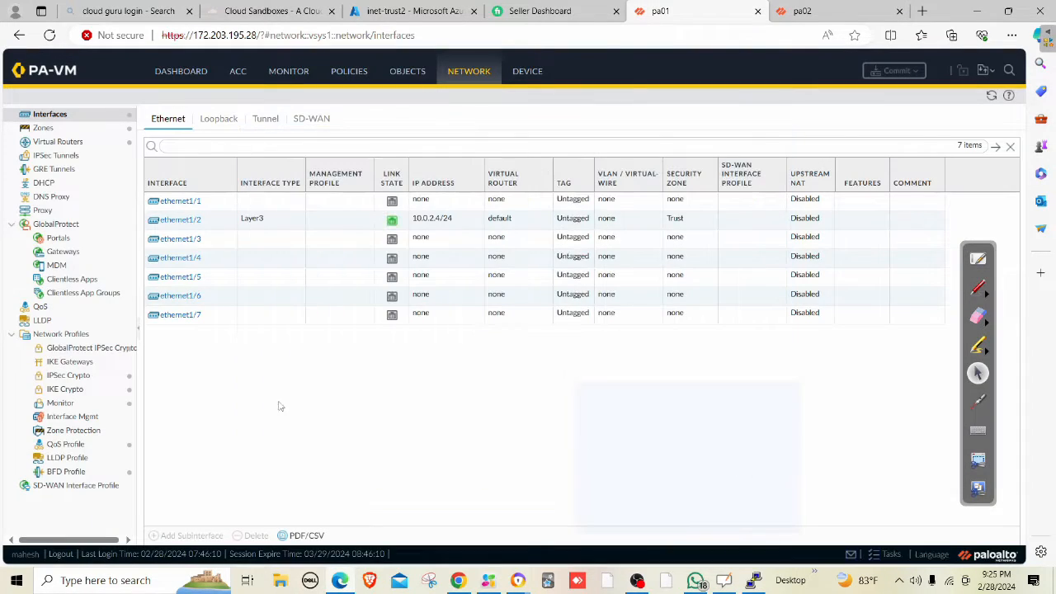
Create interface management profile 'ping' allowing Ping and SSH, then commit pa01.
left_click(89, 417)
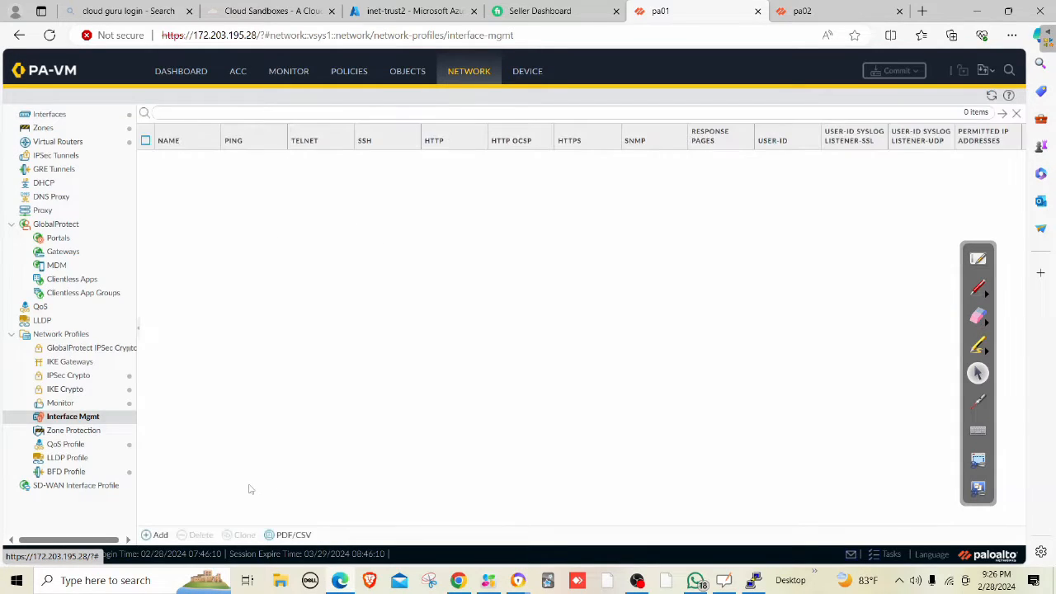
left_click(160, 535)
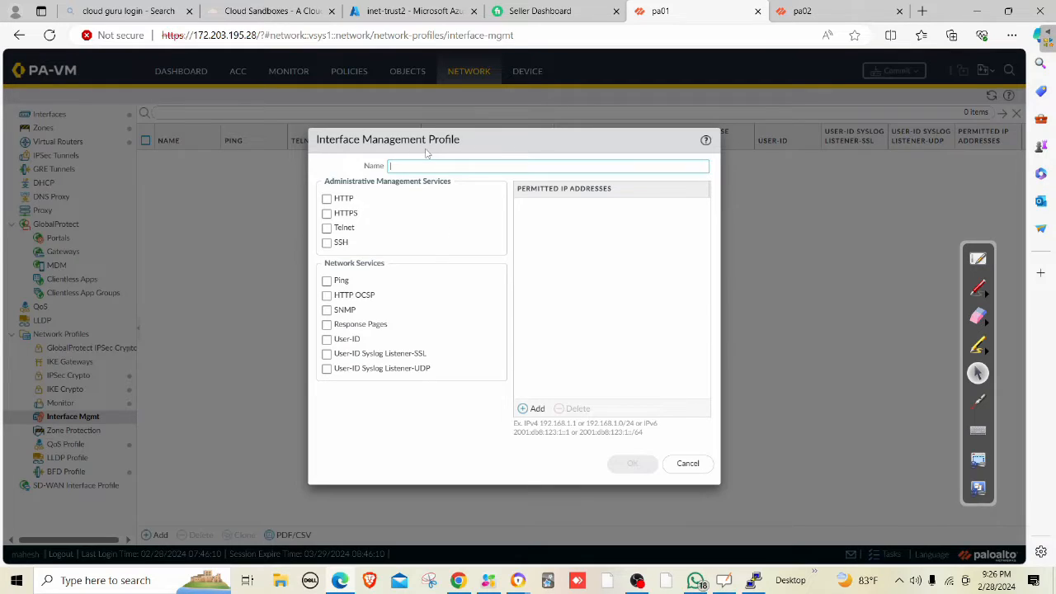
type("ping")
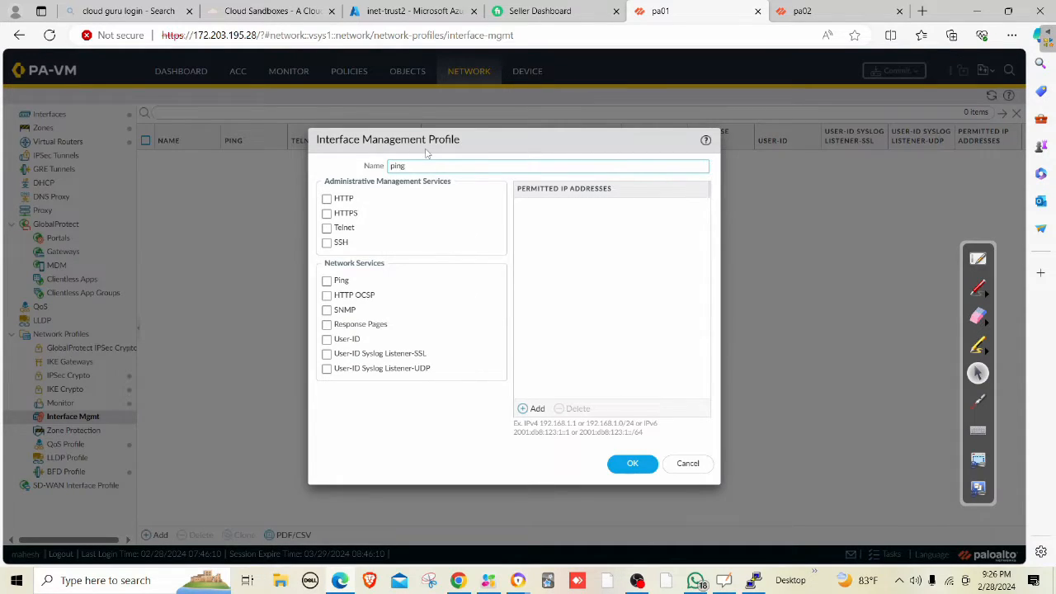
left_click(342, 283)
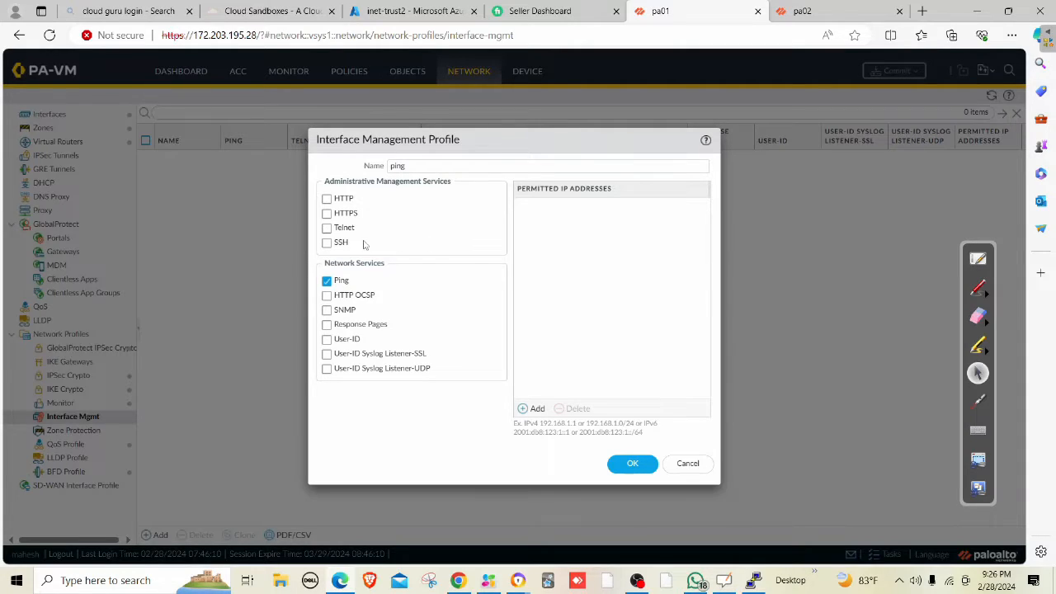
left_click(332, 245)
left_click(632, 464)
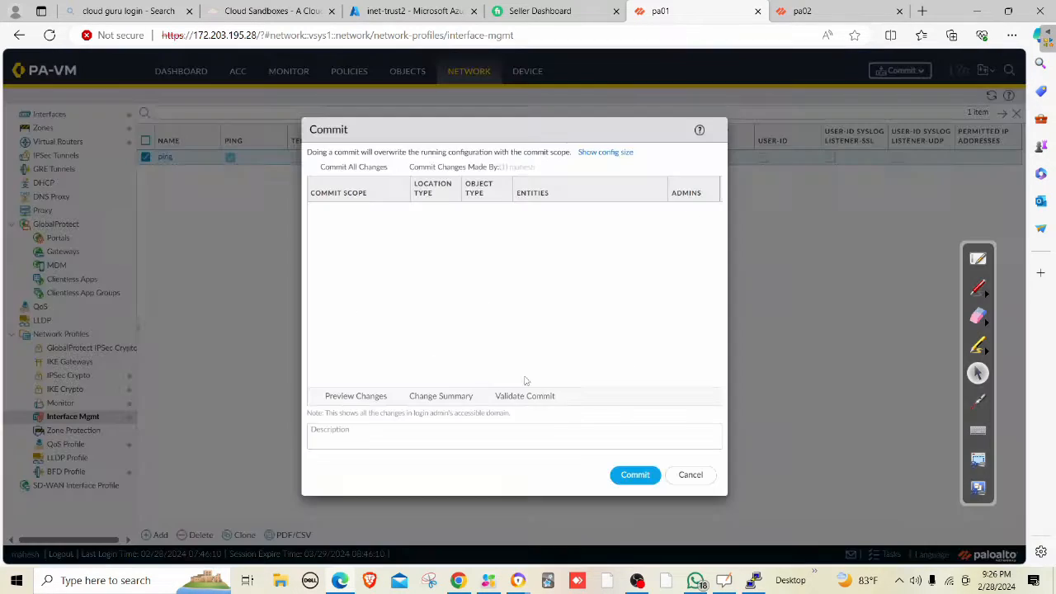
left_click(631, 474)
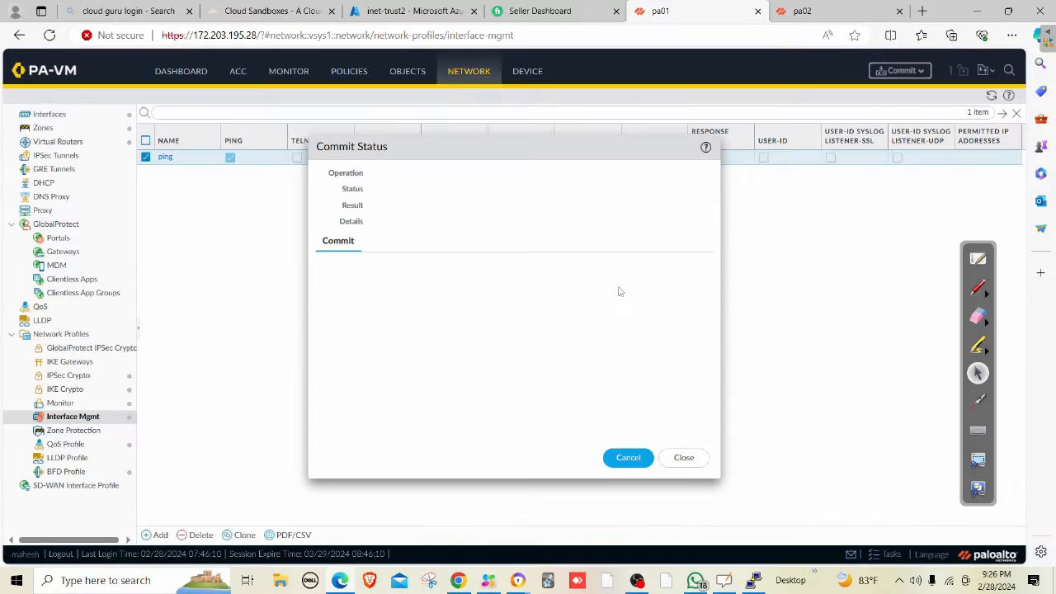
left_click(752, 579)
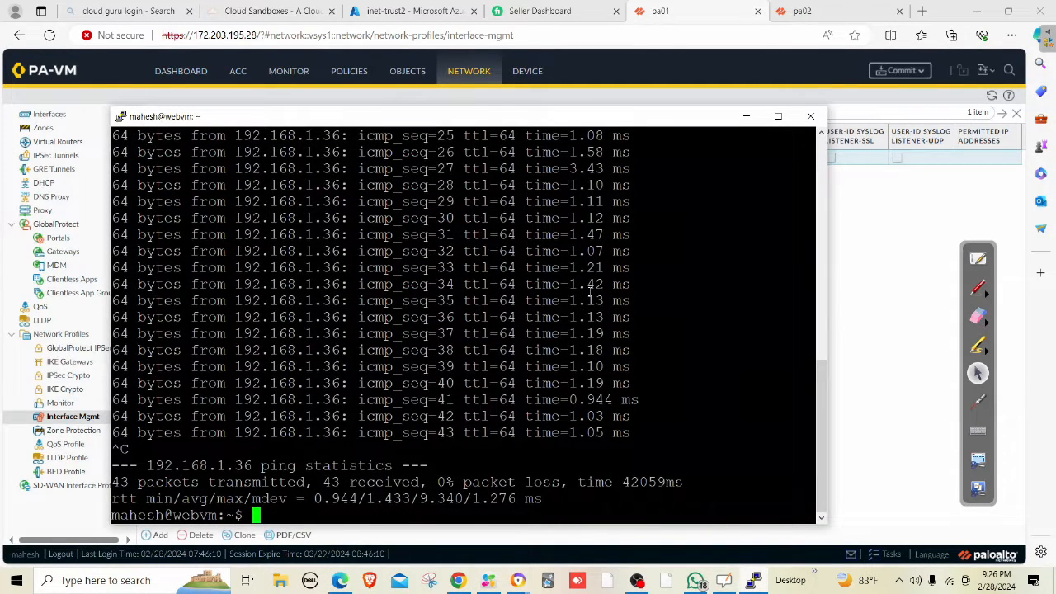
Run ping 10.0.2.4 in the webvm terminal, then minimize the terminal.
key("Return")
key("Return")
type("ping ")
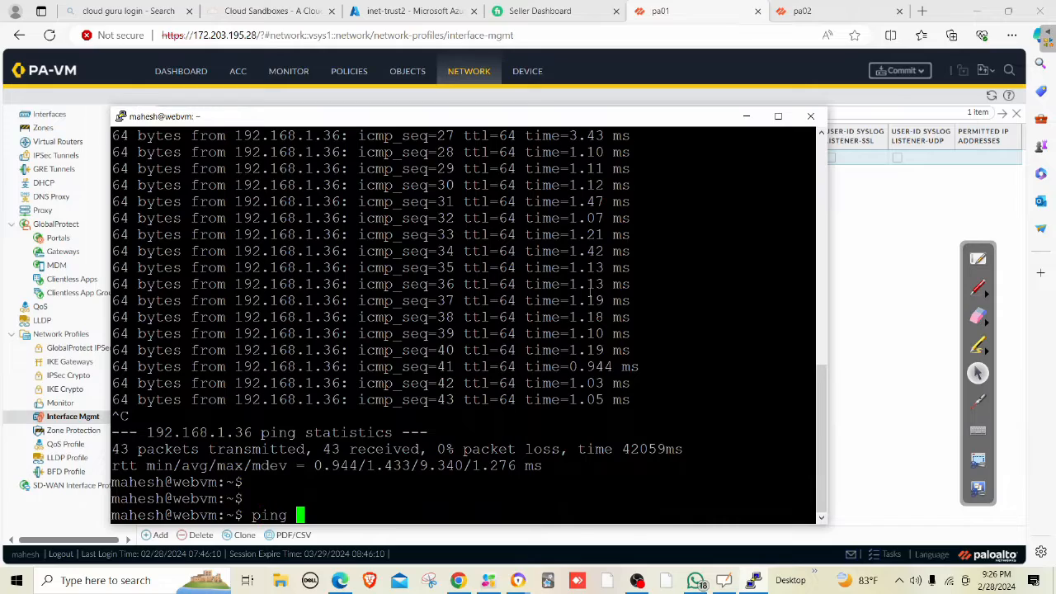
type("10.0.2.4")
key("Return")
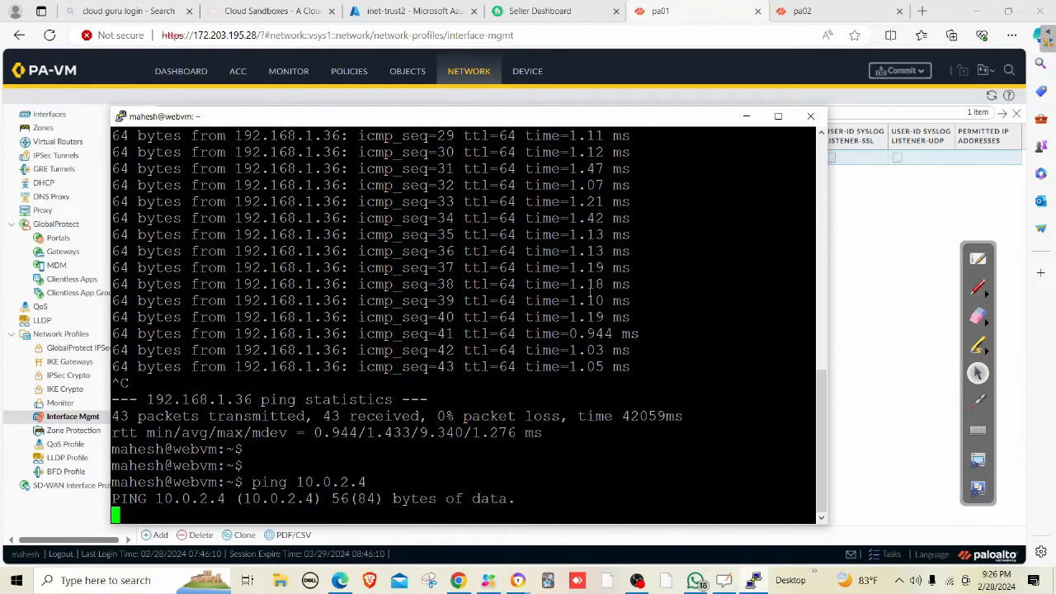
left_click(747, 118)
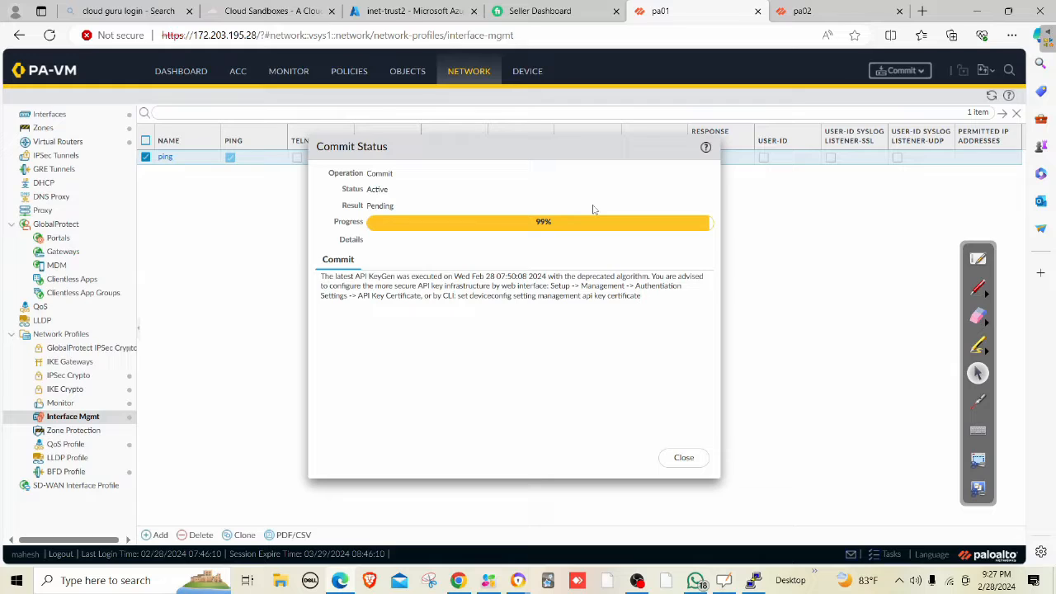
Close pa01's finished commit status after glancing at the webvm ping output.
left_click(753, 580)
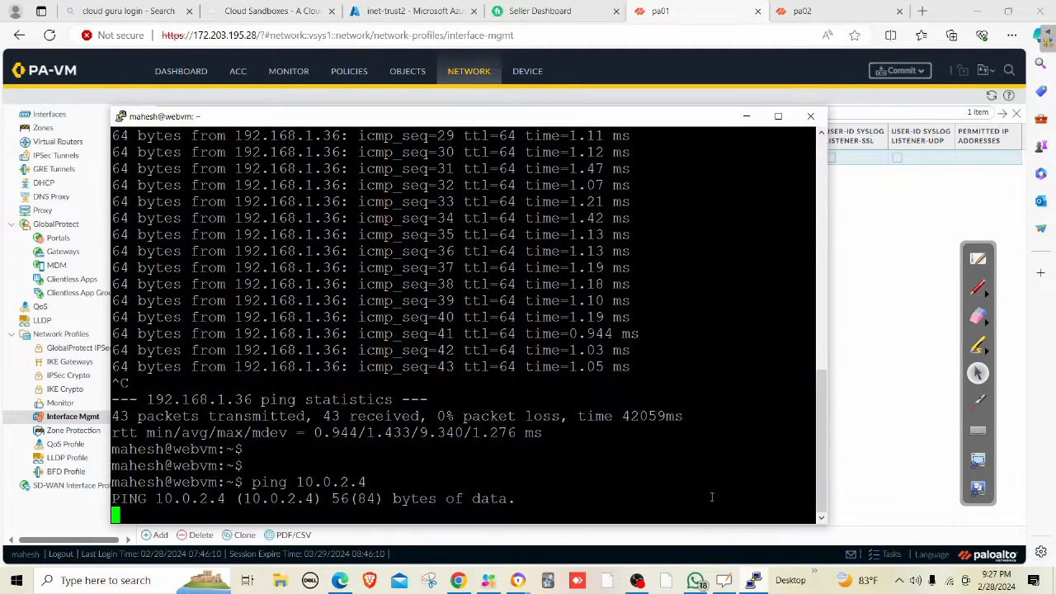
left_click(891, 243)
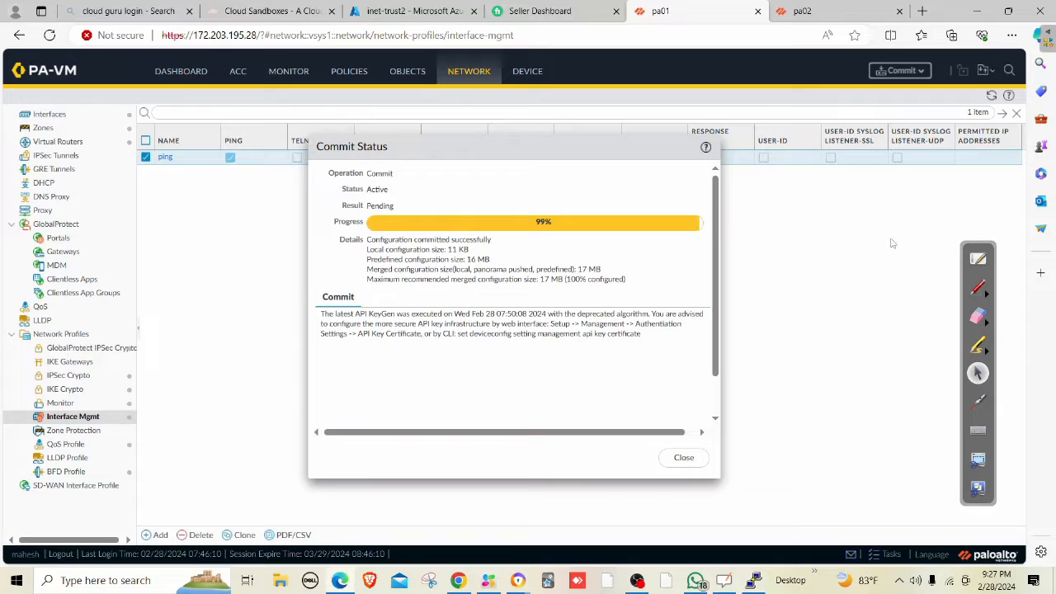
left_click(684, 460)
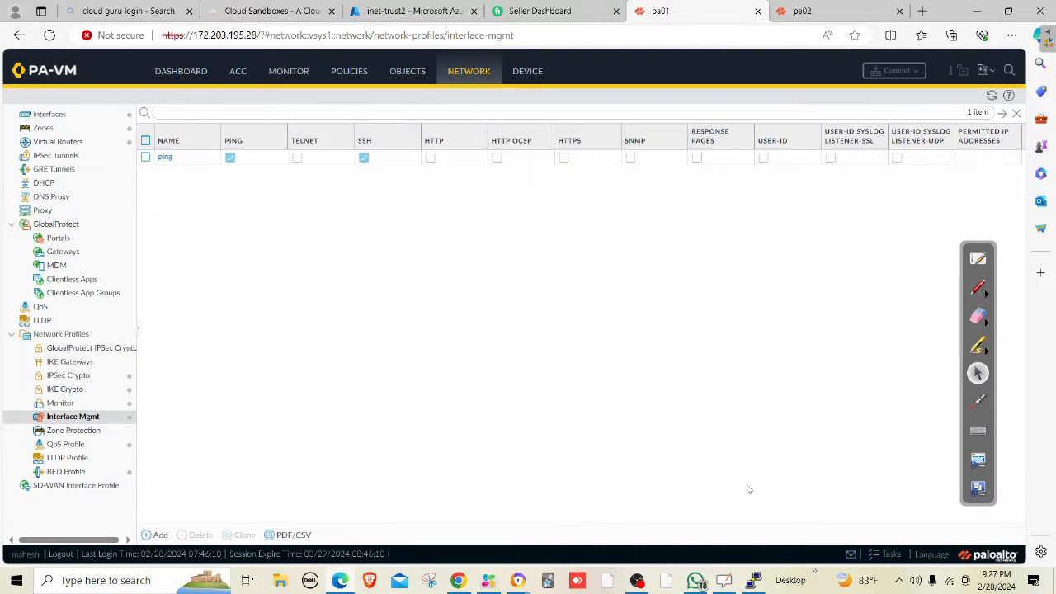
left_click(753, 580)
left_click(753, 580)
Set ethernet1/2's management profile to ping and accept the exposure warning.
left_click(81, 117)
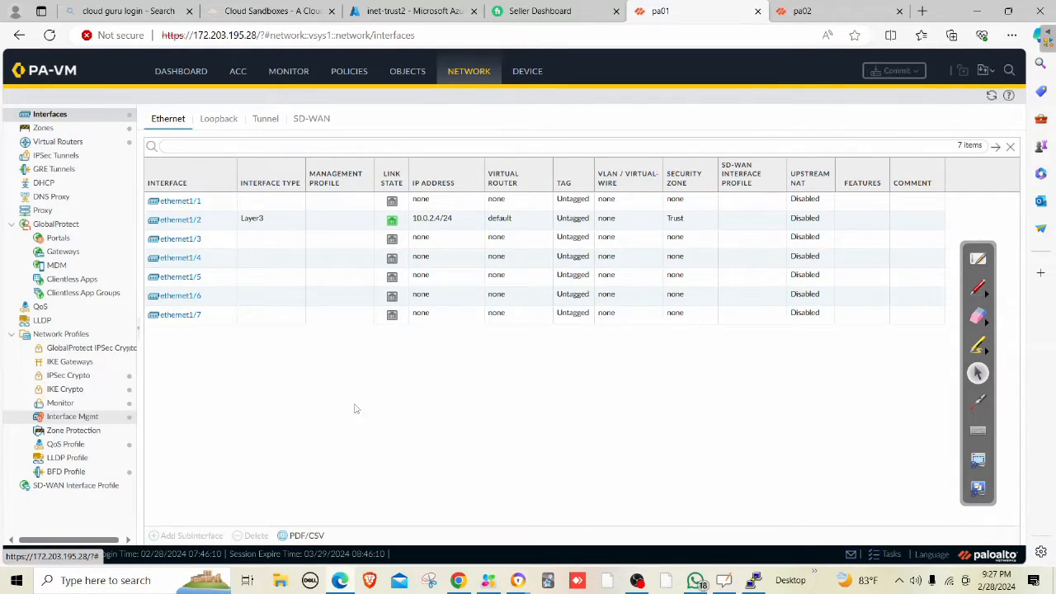
left_click(82, 417)
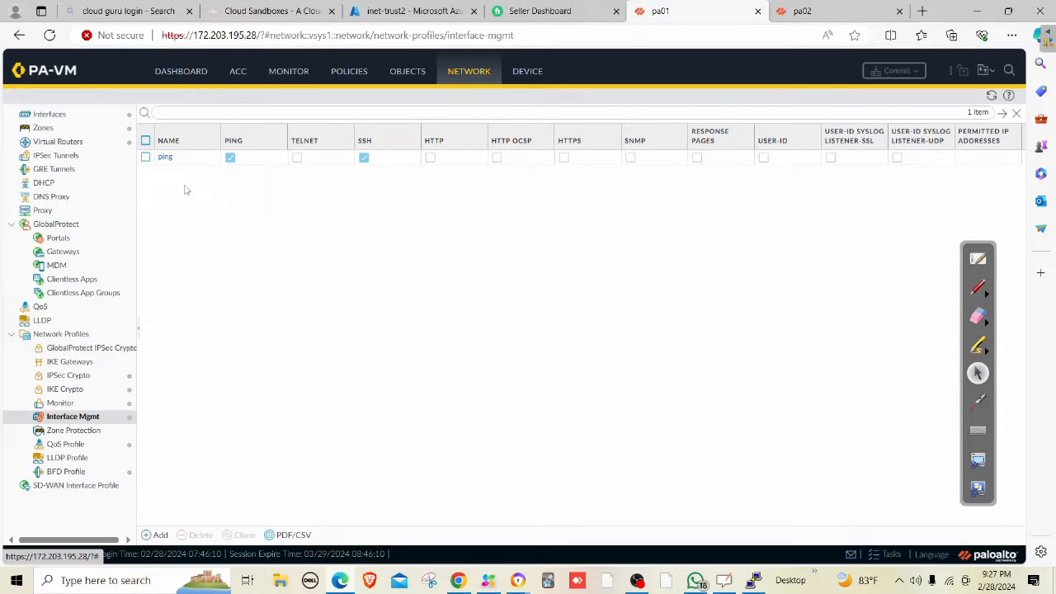
left_click(61, 116)
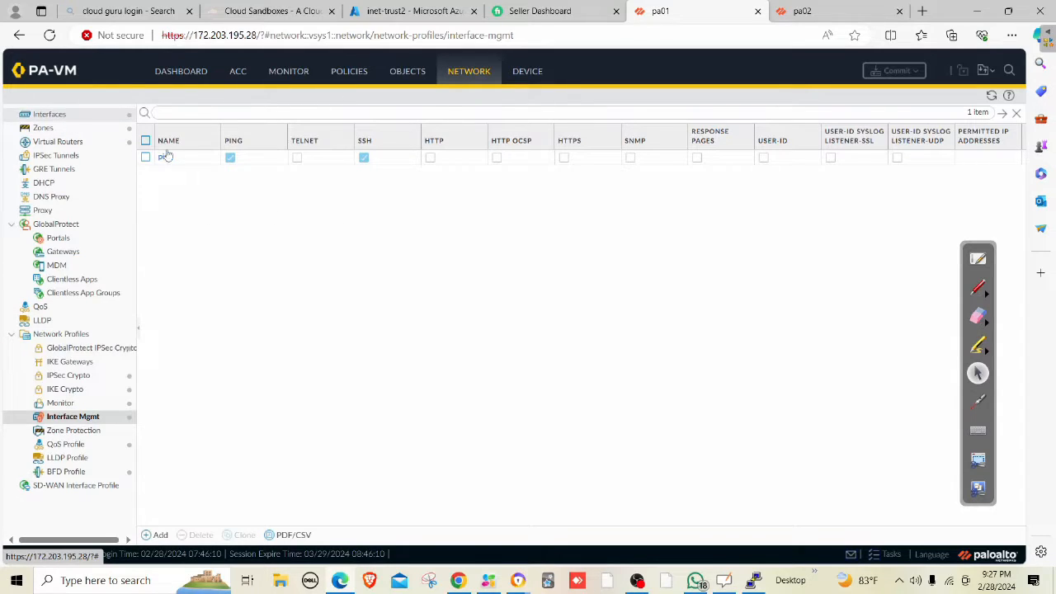
left_click(189, 203)
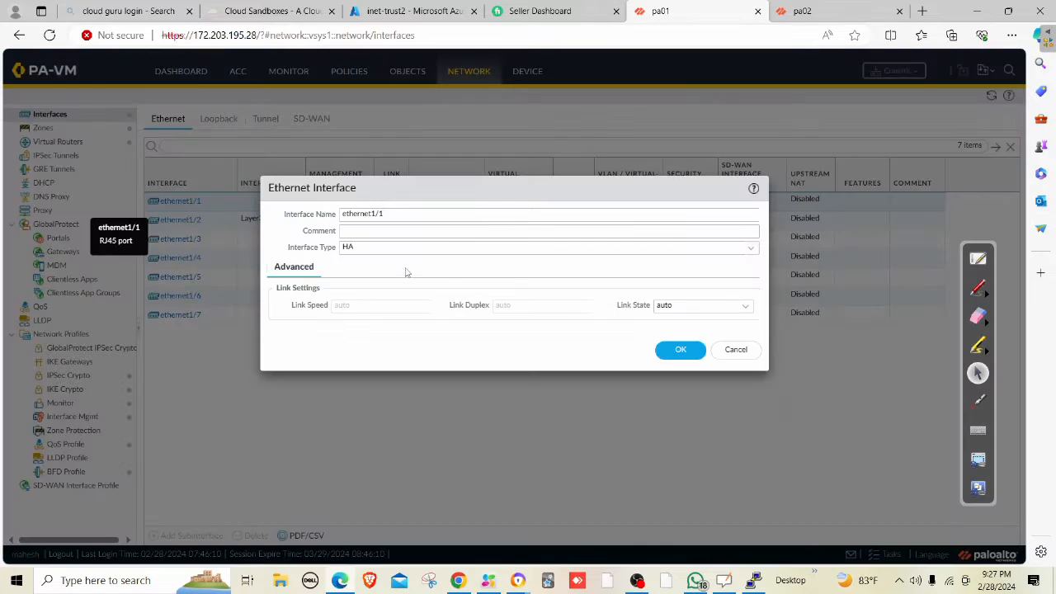
left_click(722, 355)
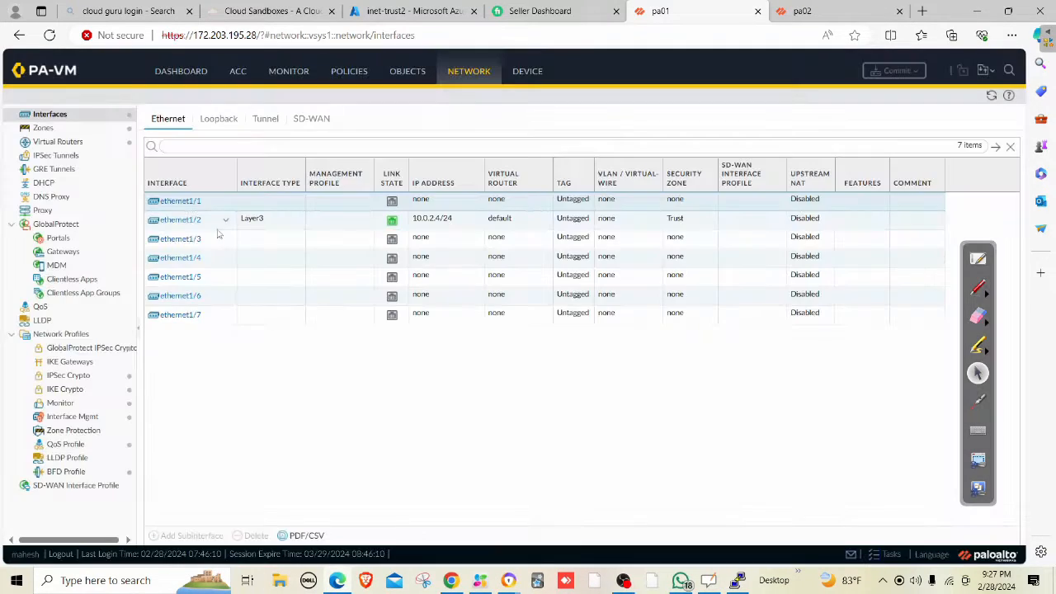
left_click(193, 220)
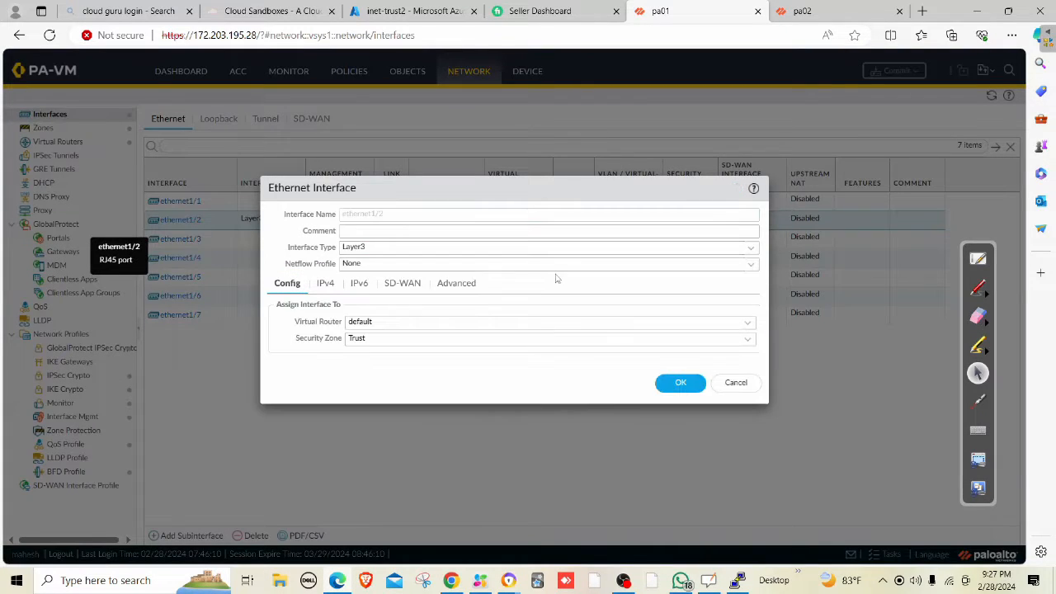
left_click(453, 285)
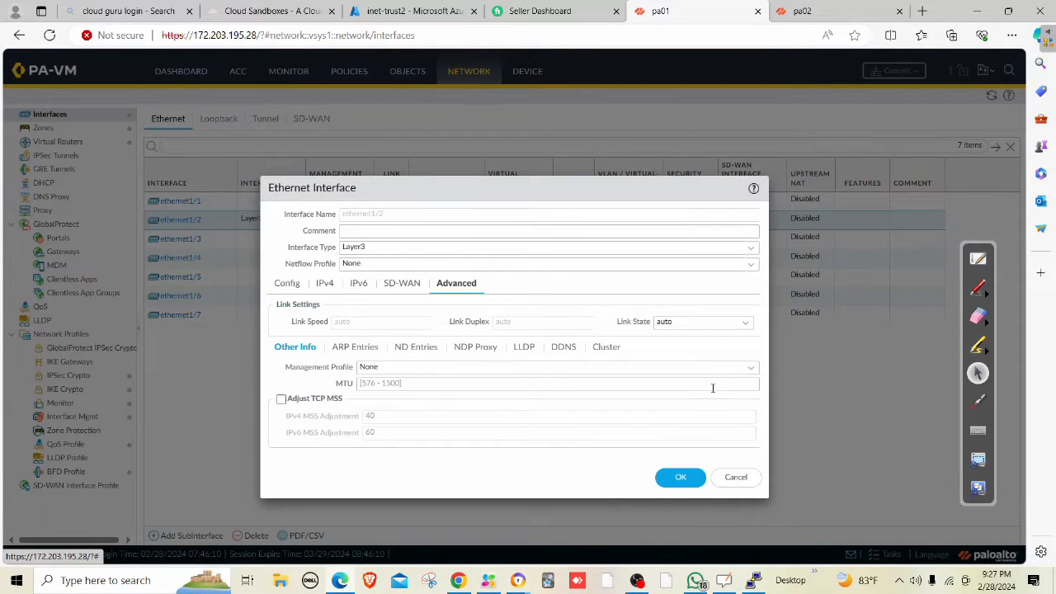
left_click(747, 370)
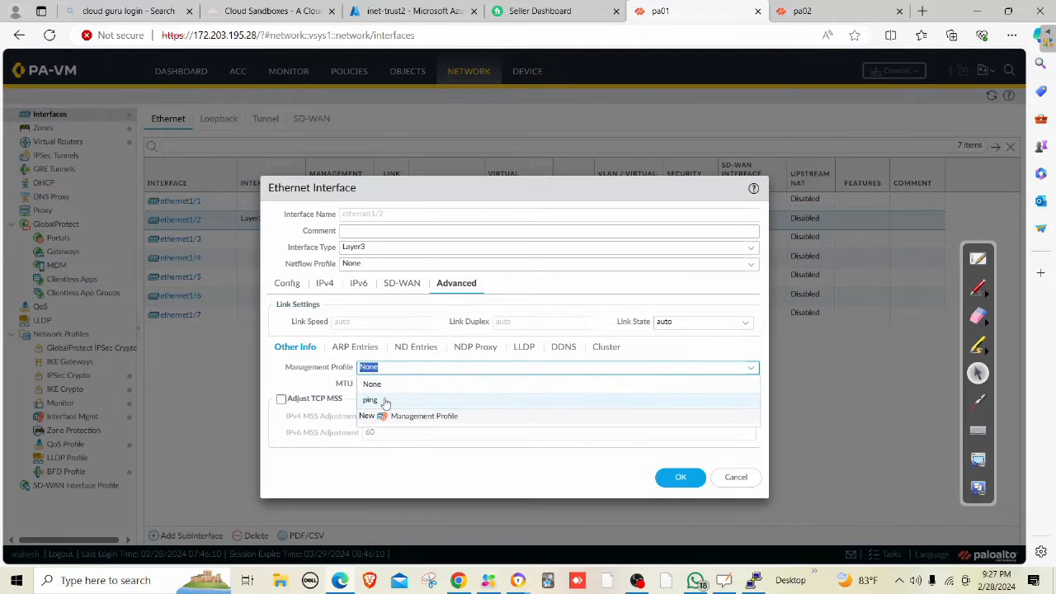
left_click(384, 402)
left_click(676, 483)
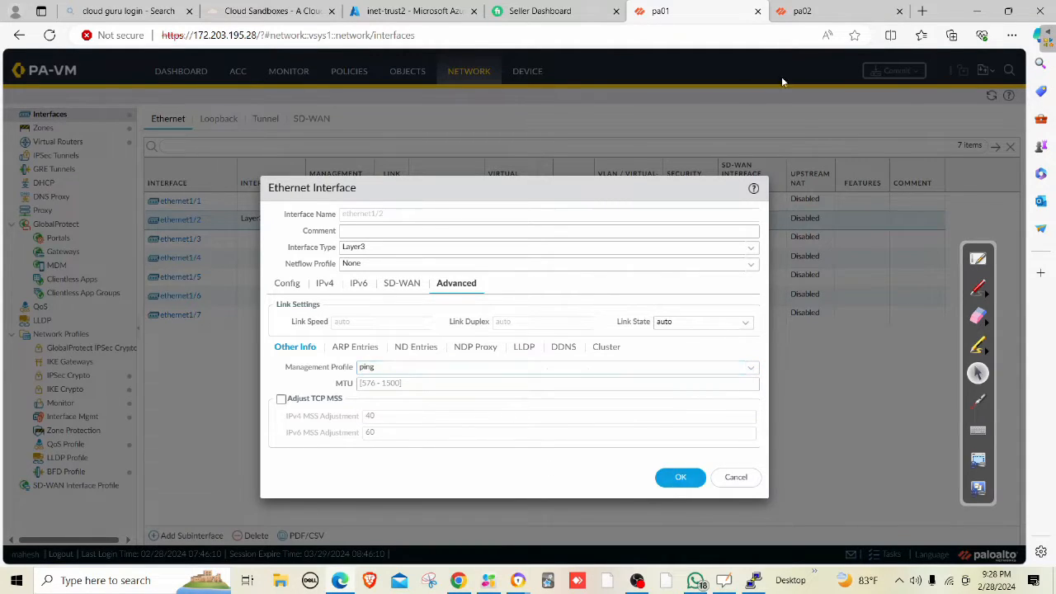
left_click(509, 347)
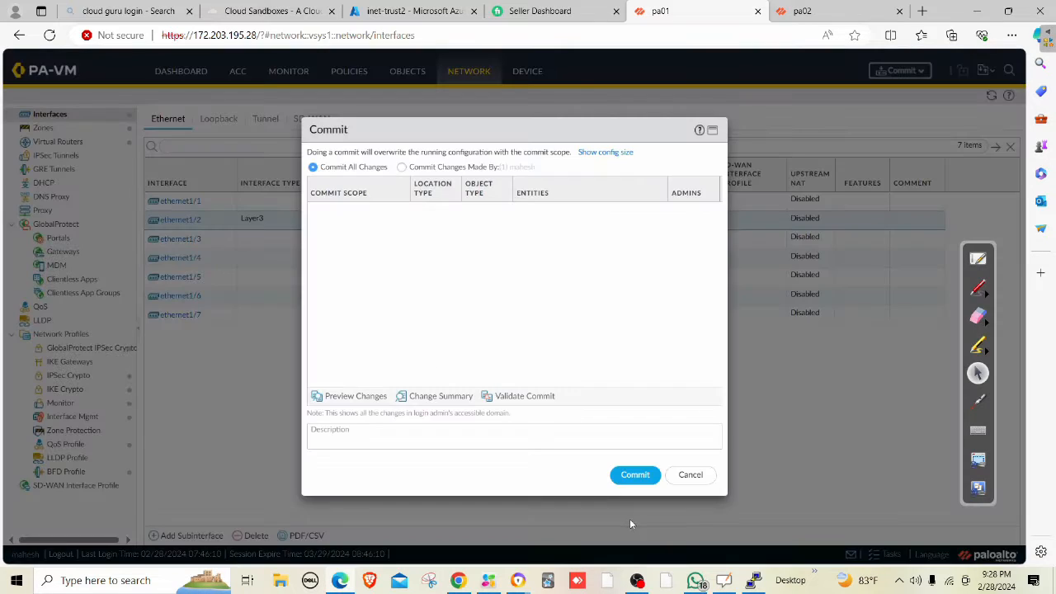
Commit pa01's configuration, checking the webvm ping meanwhile, and close the successful result.
left_click(634, 480)
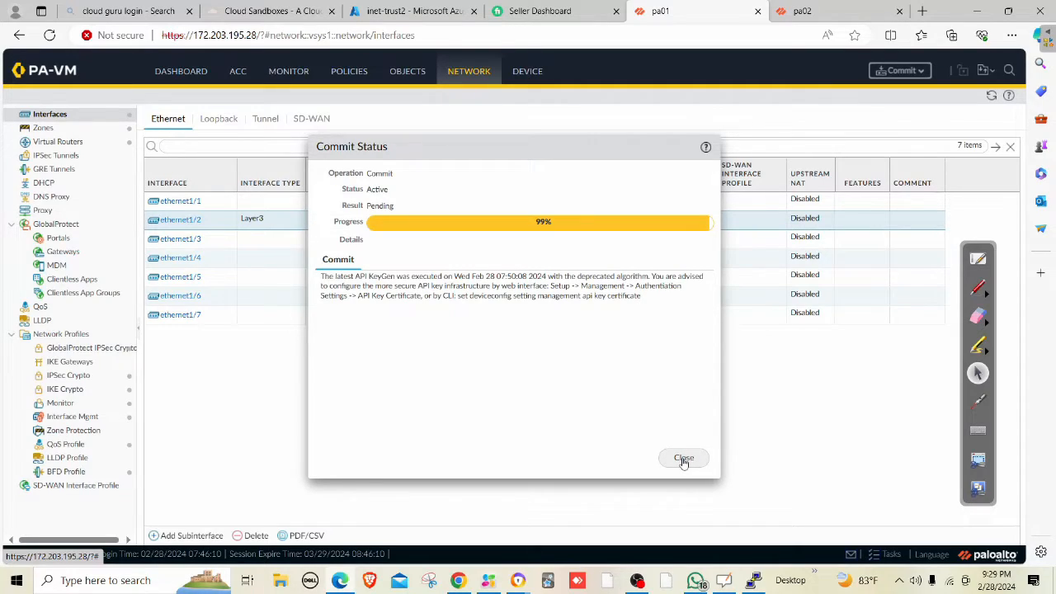
left_click(752, 580)
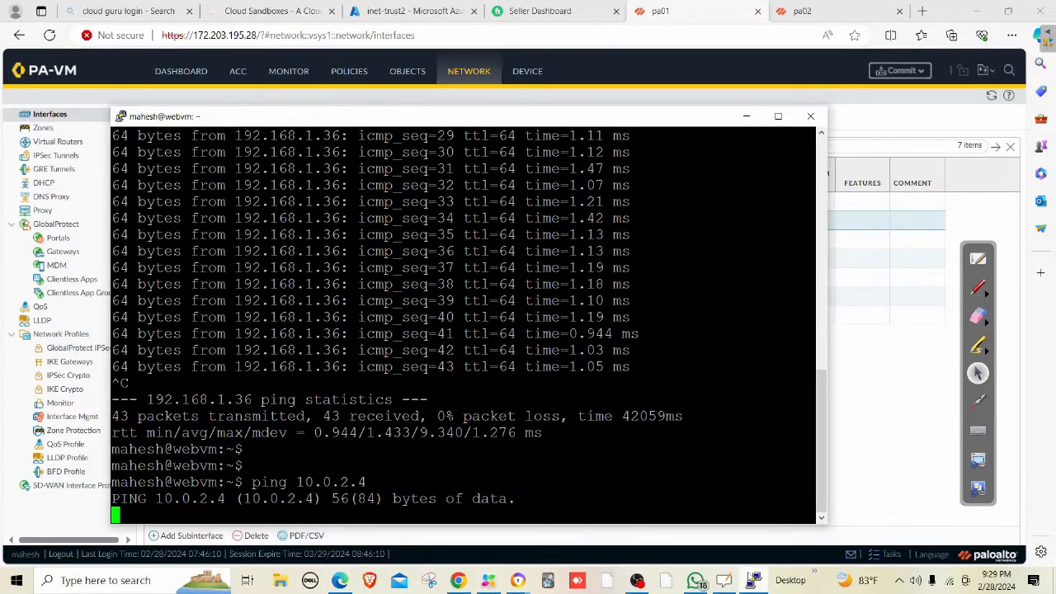
left_click(752, 579)
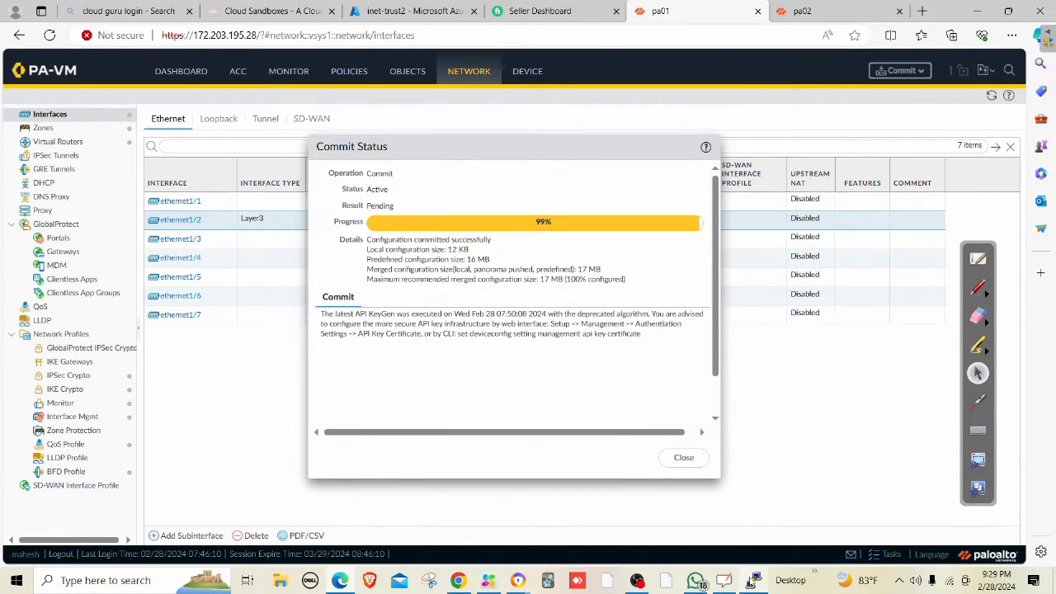
left_click(752, 580)
left_click(752, 580)
left_click(752, 580)
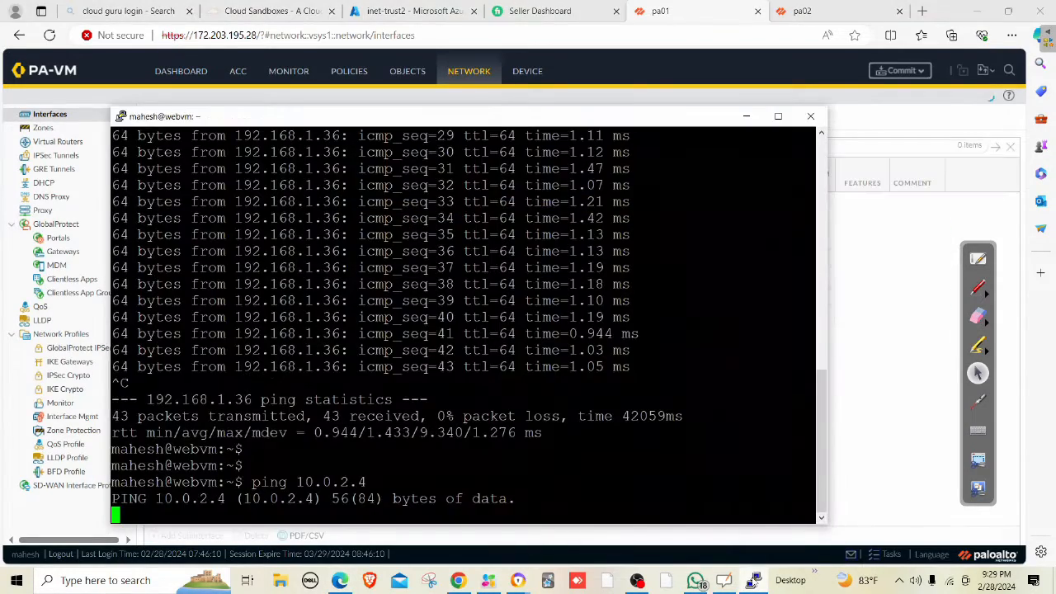
left_click(752, 579)
left_click(752, 579)
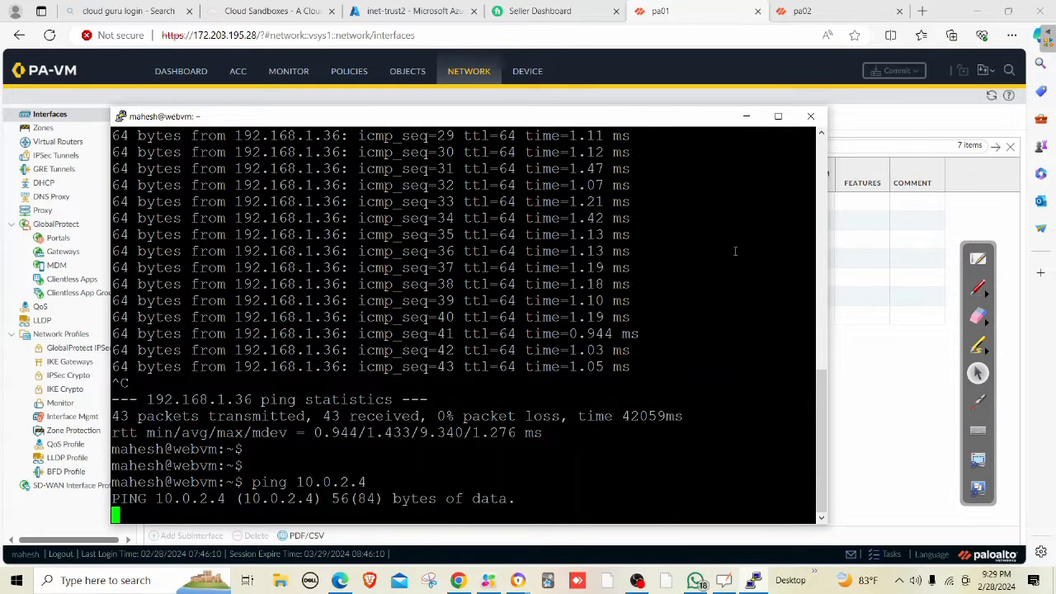
left_click(746, 116)
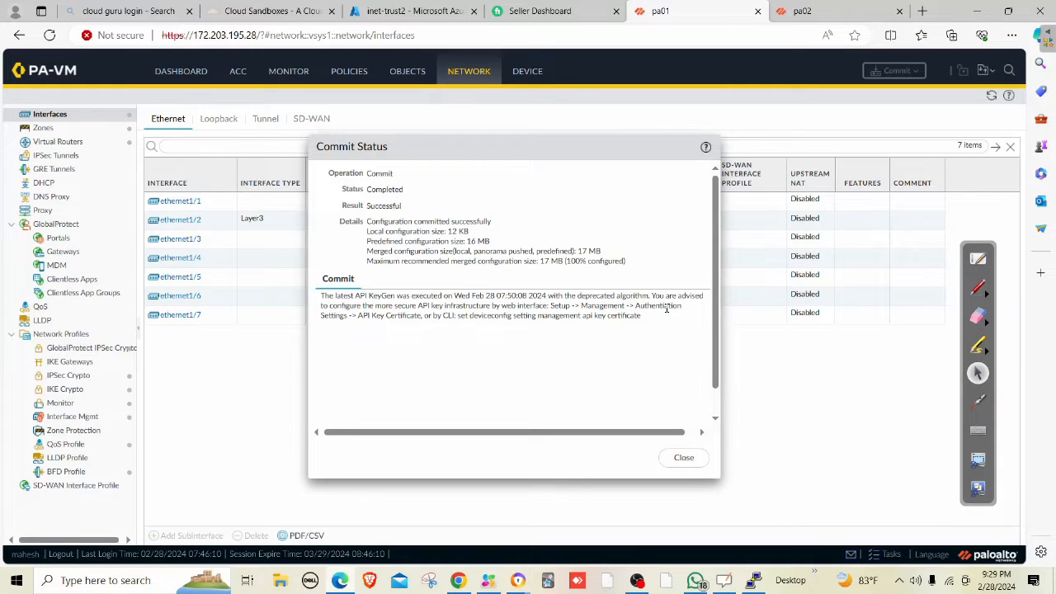
left_click(684, 459)
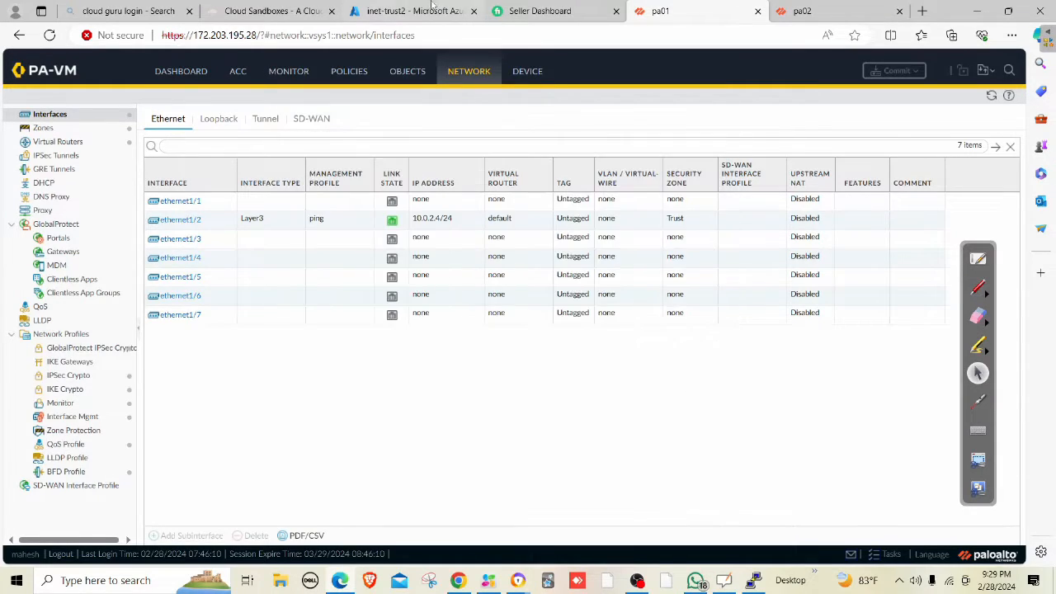
left_click(417, 12)
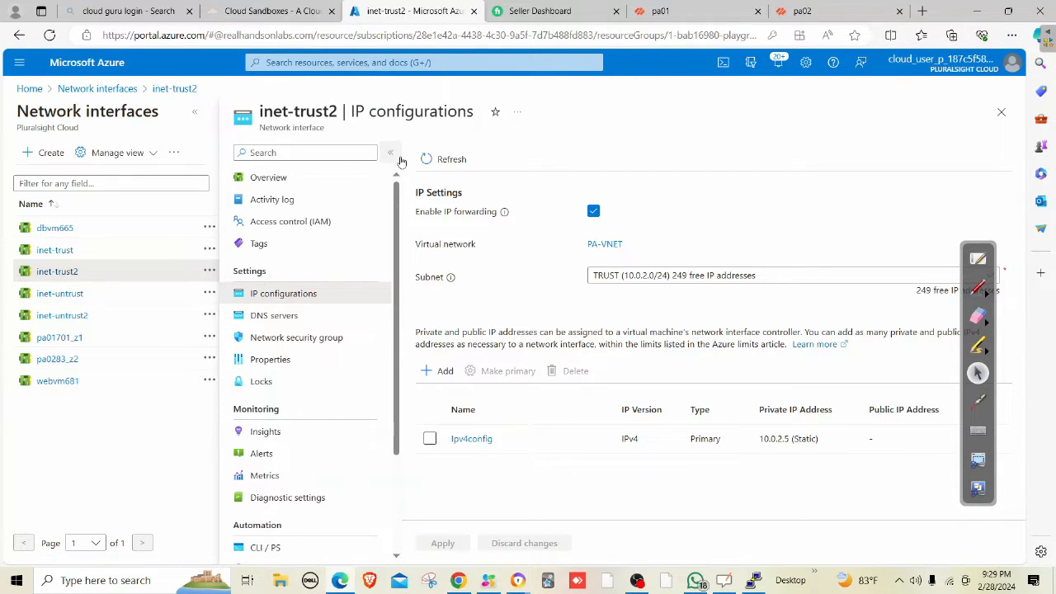
left_click(684, 12)
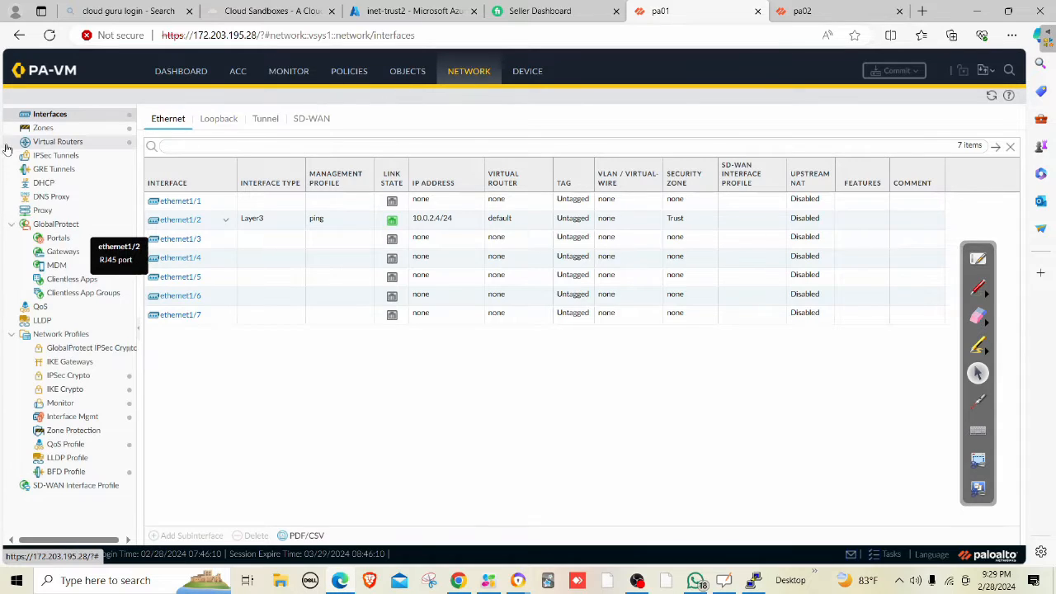
Start a static route webroute on the default router with destination 192.168.1.0/27.
left_click(73, 144)
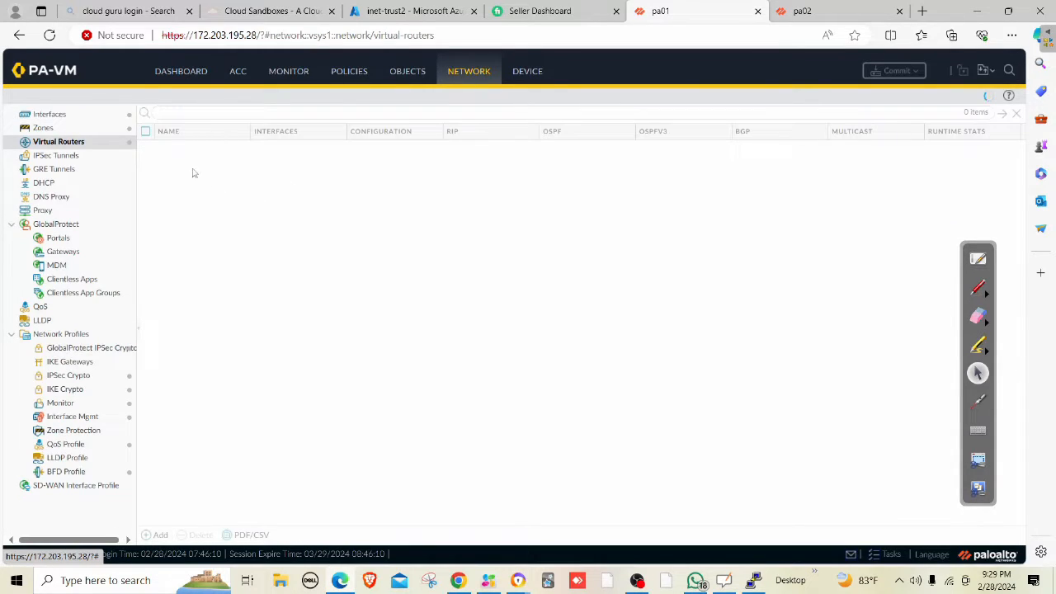
left_click(168, 147)
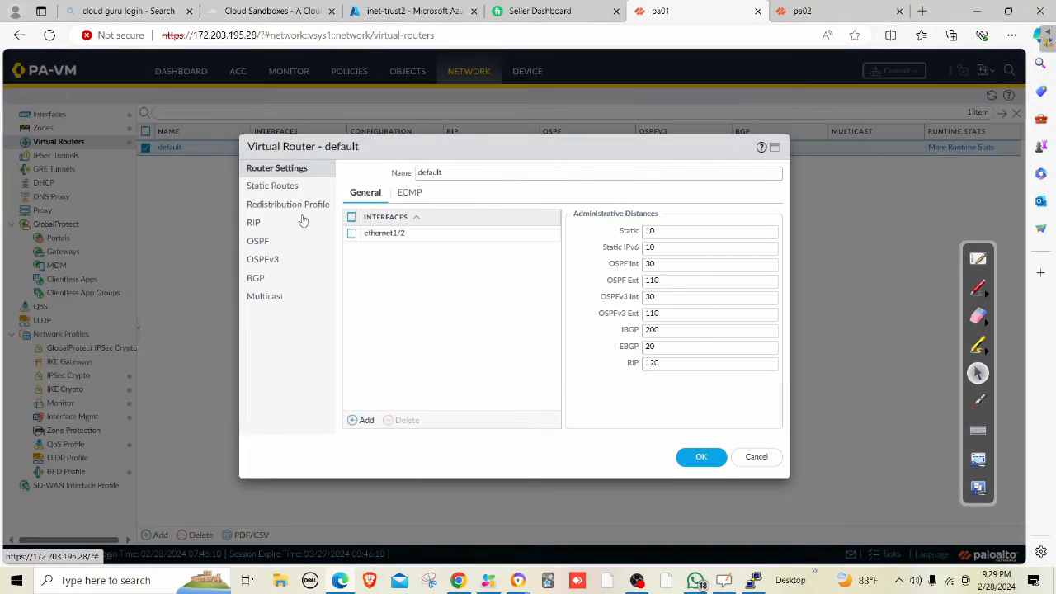
left_click(273, 186)
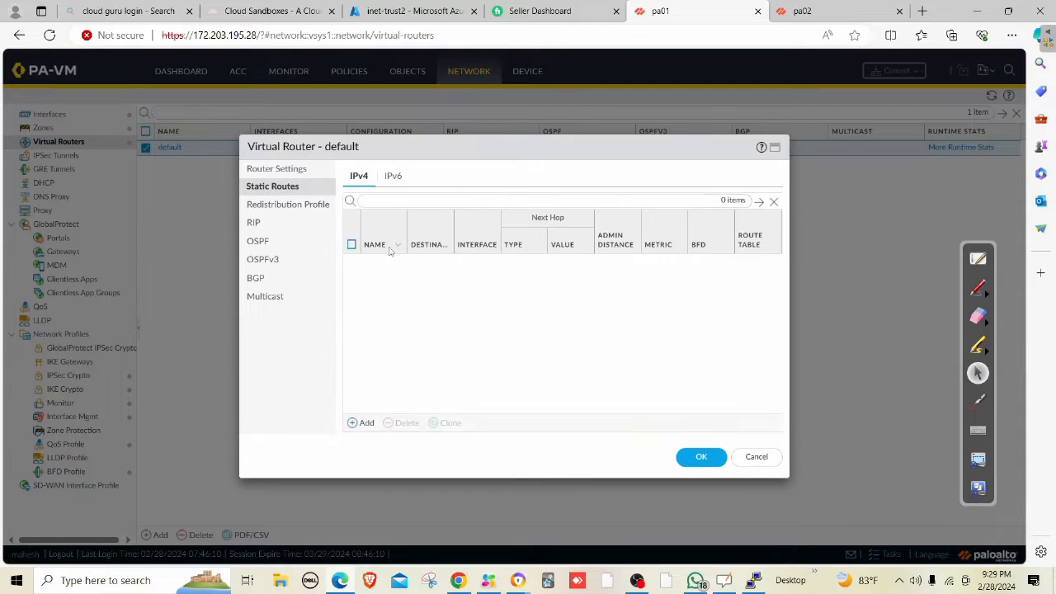
left_click(363, 424)
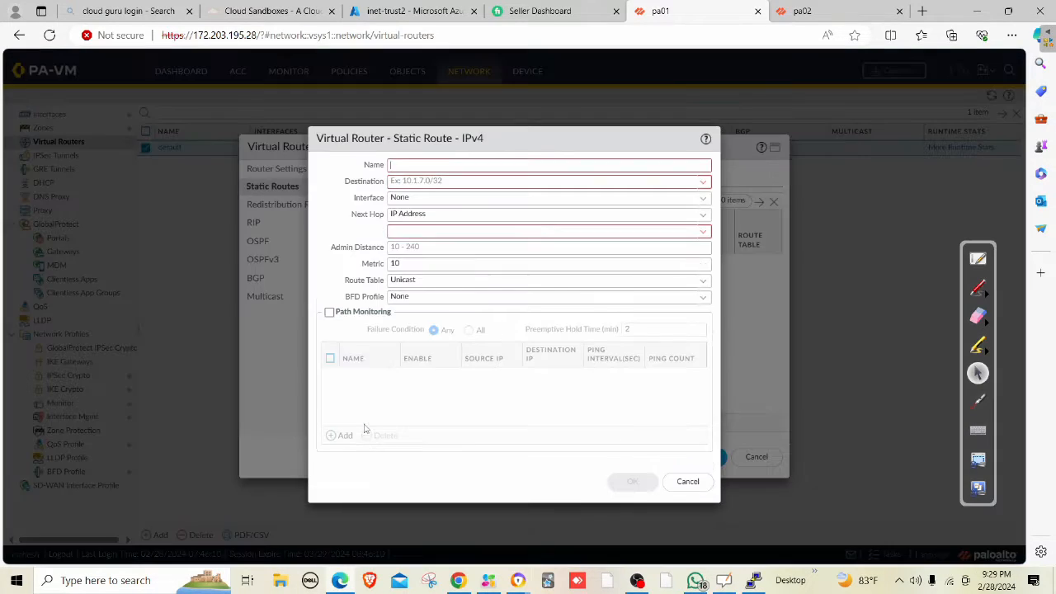
type("w")
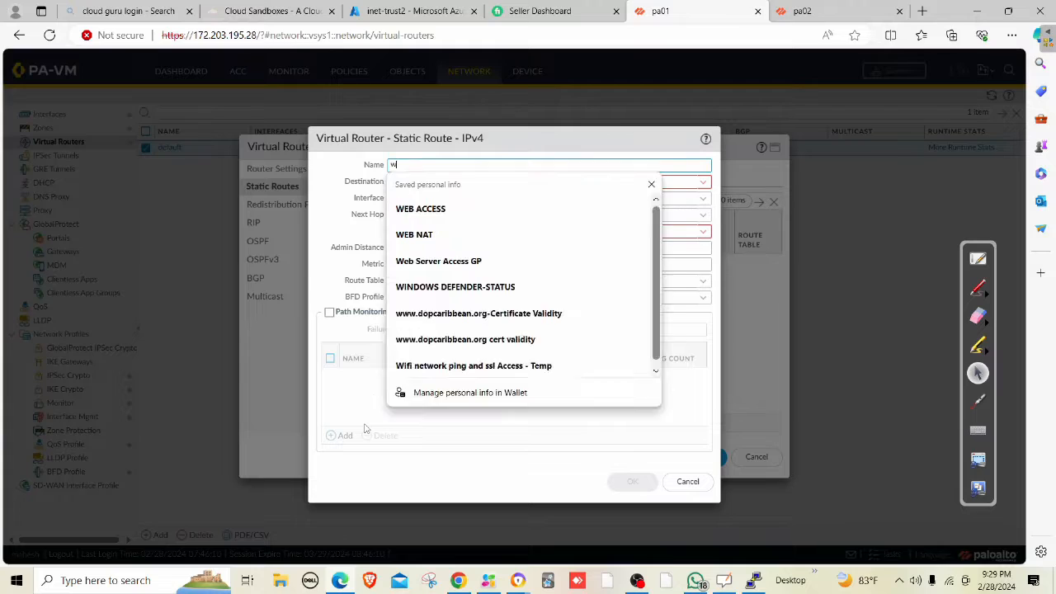
type("ebsubnet")
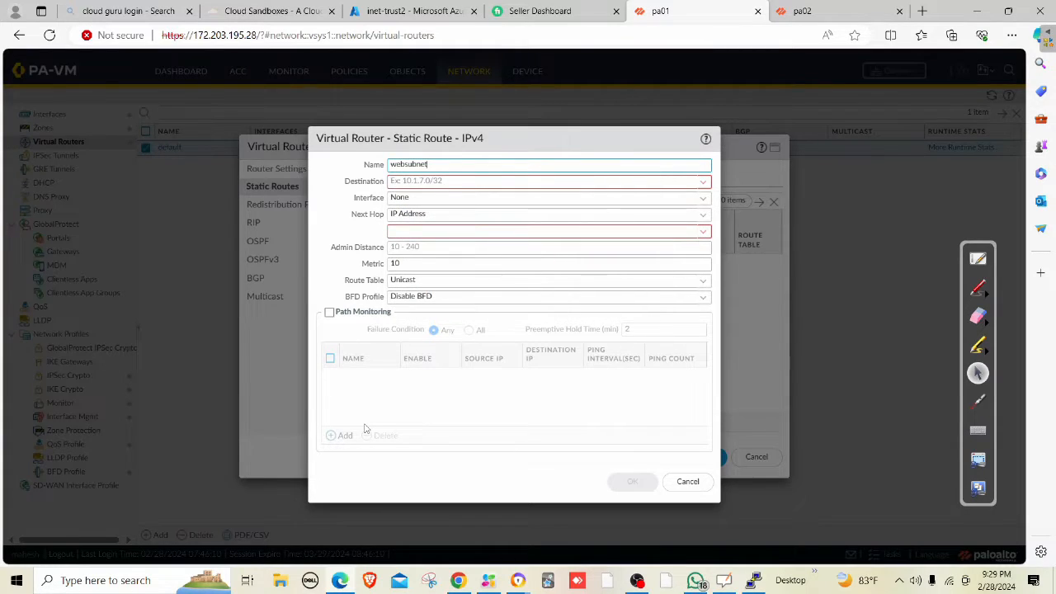
key("BackSpace")
key("BackSpace")
key("BackSpace")
key("BackSpace")
type("route")
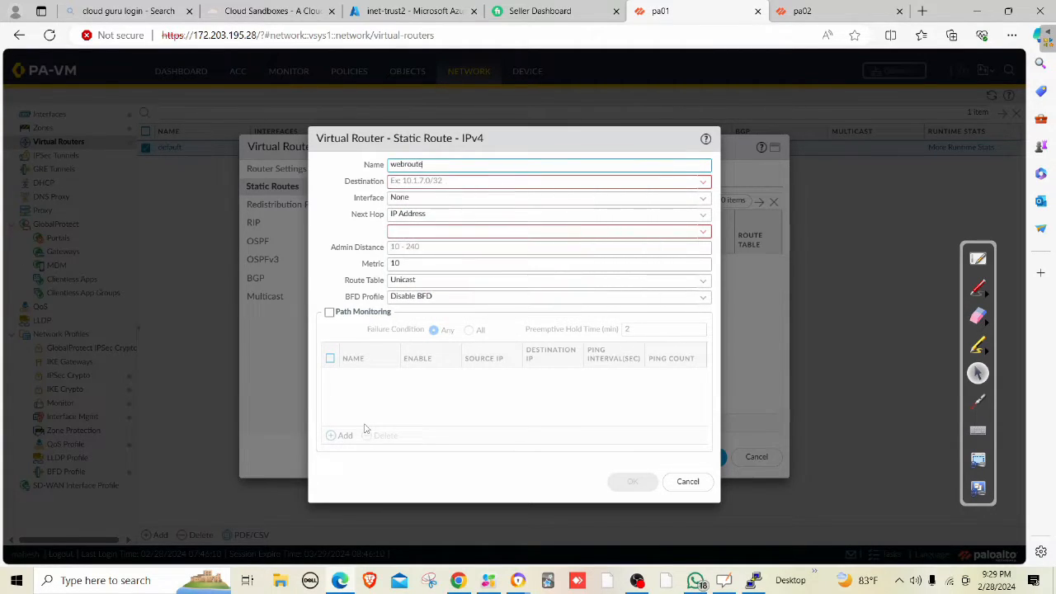
key("Tab")
type("192")
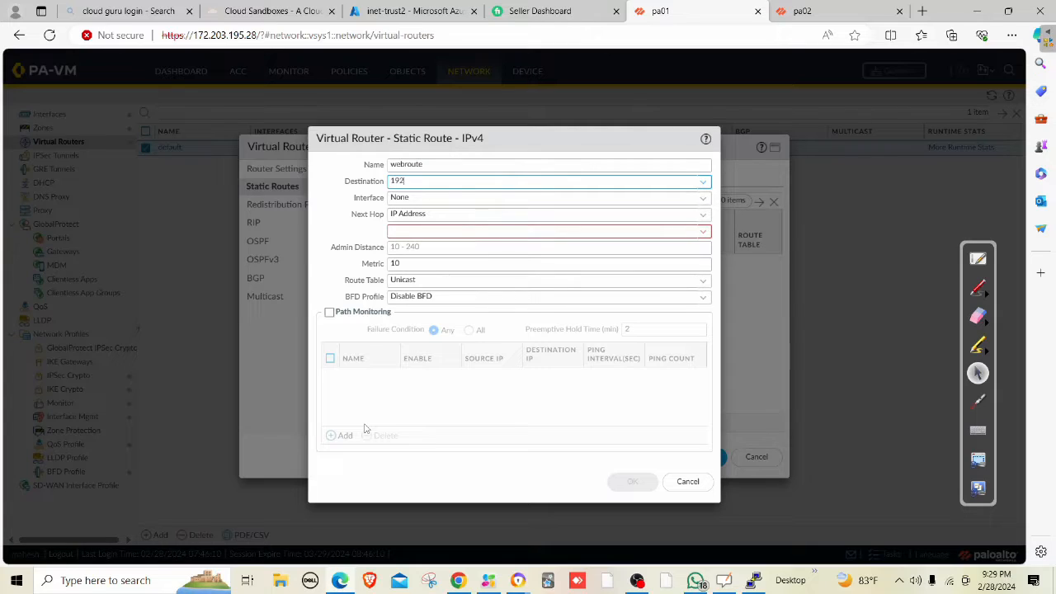
type(".168.1.0/27")
key("Tab")
key("Tab")
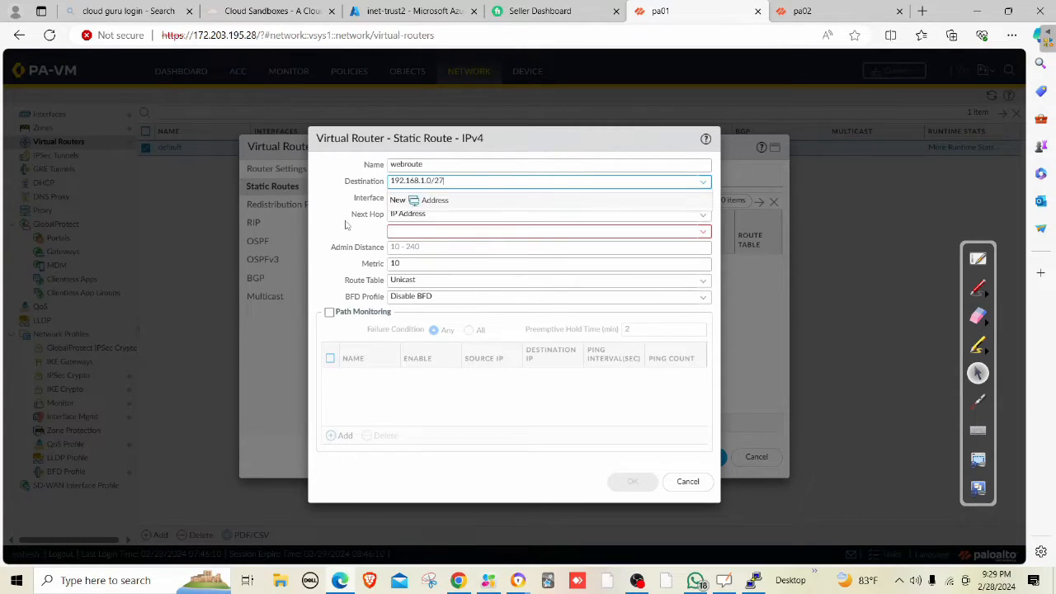
Send webroute out ethernet1/2 via next hop 10.0.2.1 and save the virtual router.
left_click(703, 197)
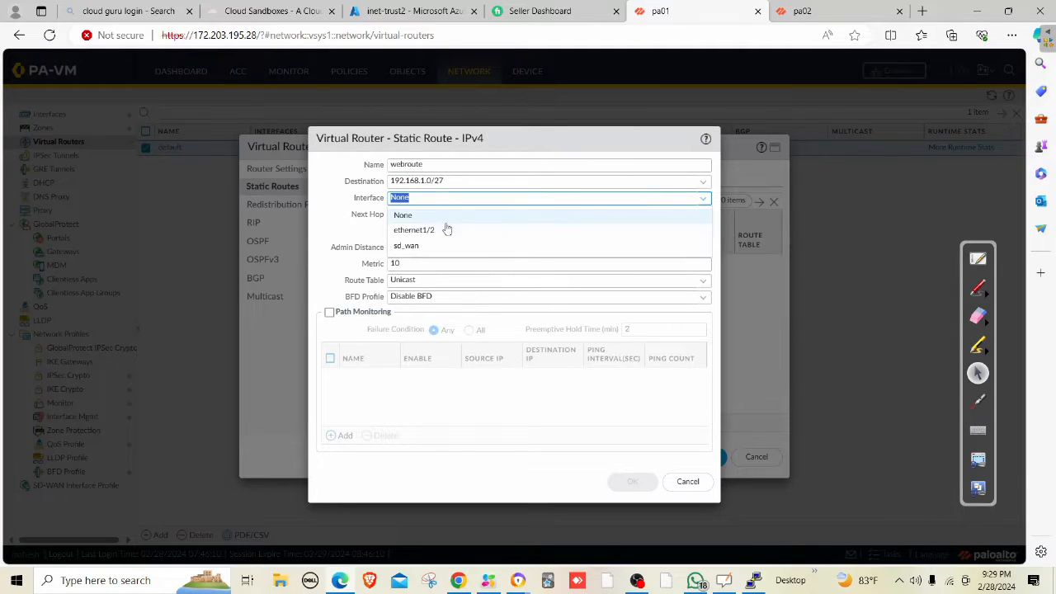
left_click(391, 231)
left_click(390, 232)
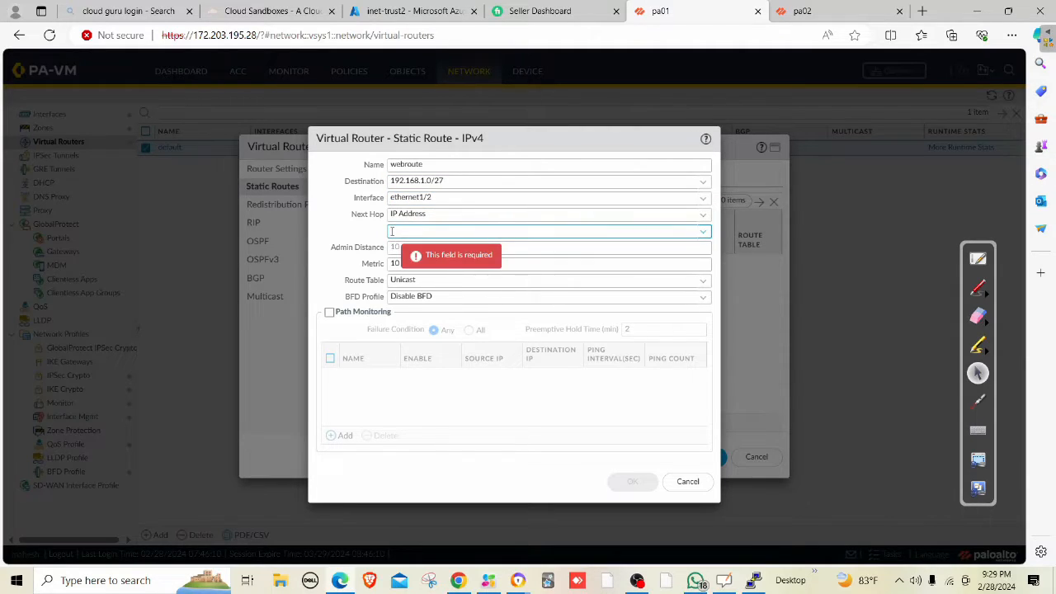
type("10.0.2.")
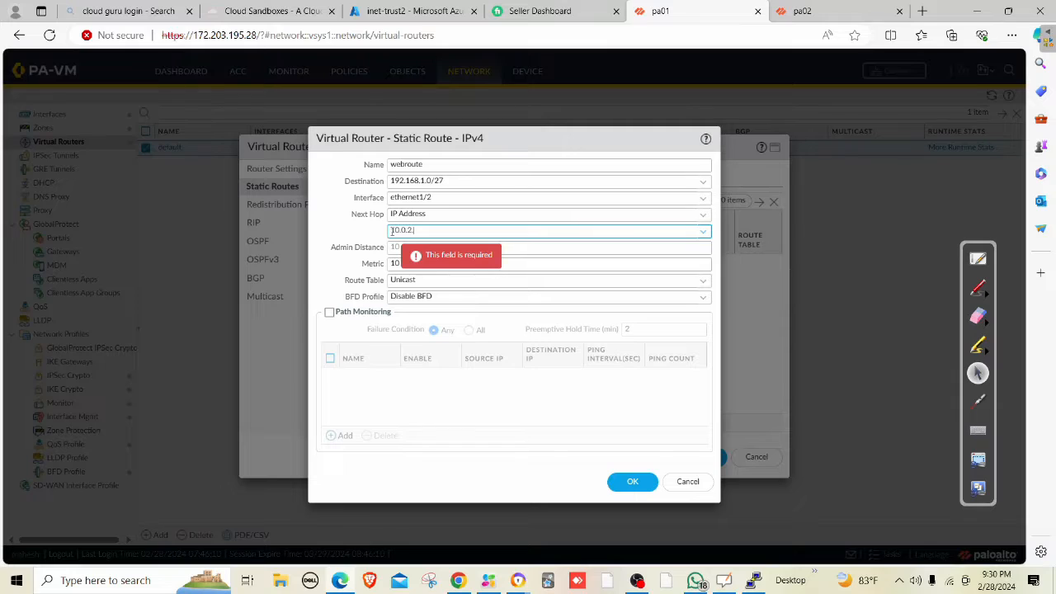
type("1")
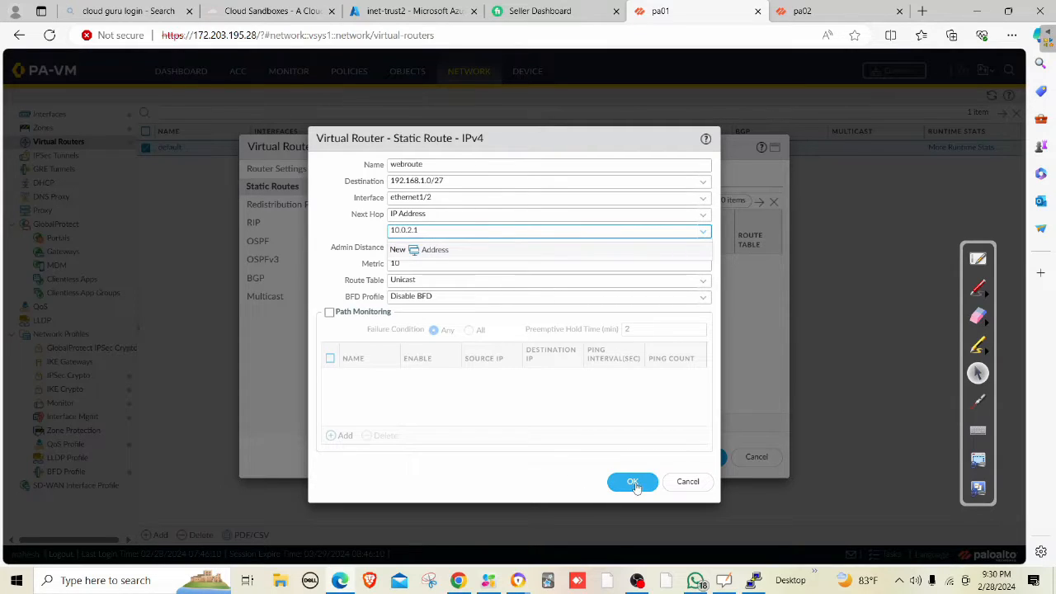
left_click(632, 482)
left_click(700, 457)
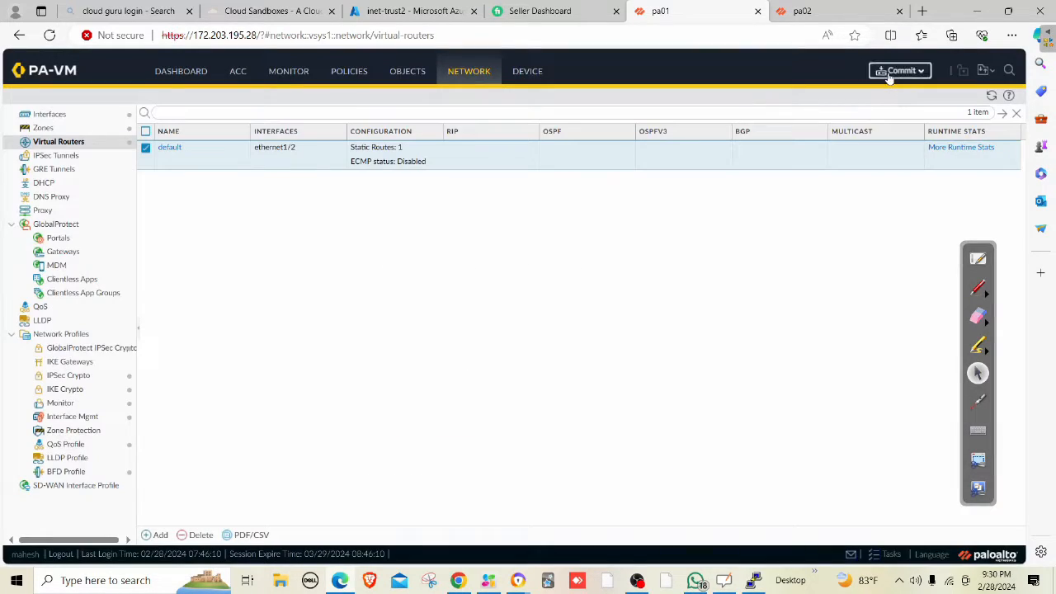
left_click(889, 72)
Commit the configuration with webroute, then bring the webvm ping terminal forward.
left_click(636, 475)
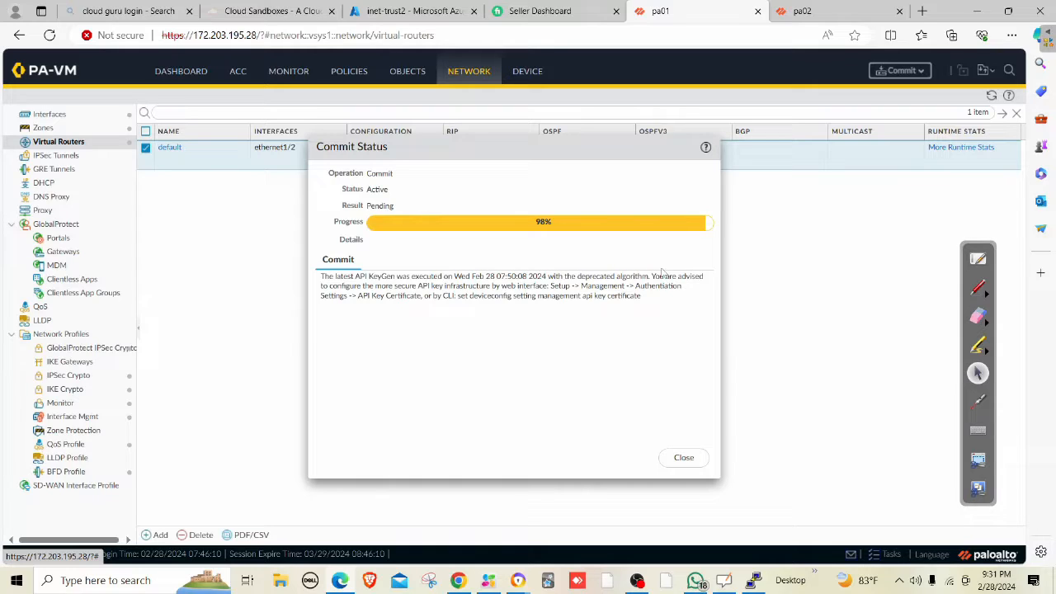
left_click(752, 580)
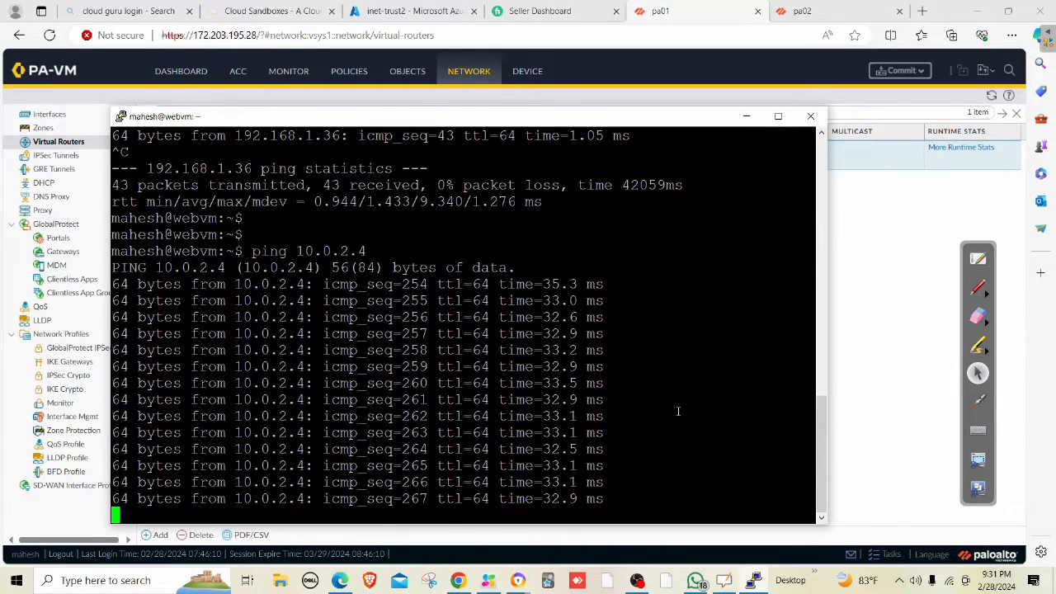
Stop the ping and sketch the traffic path between network devices with boxes and arrows.
key("ctrl+c")
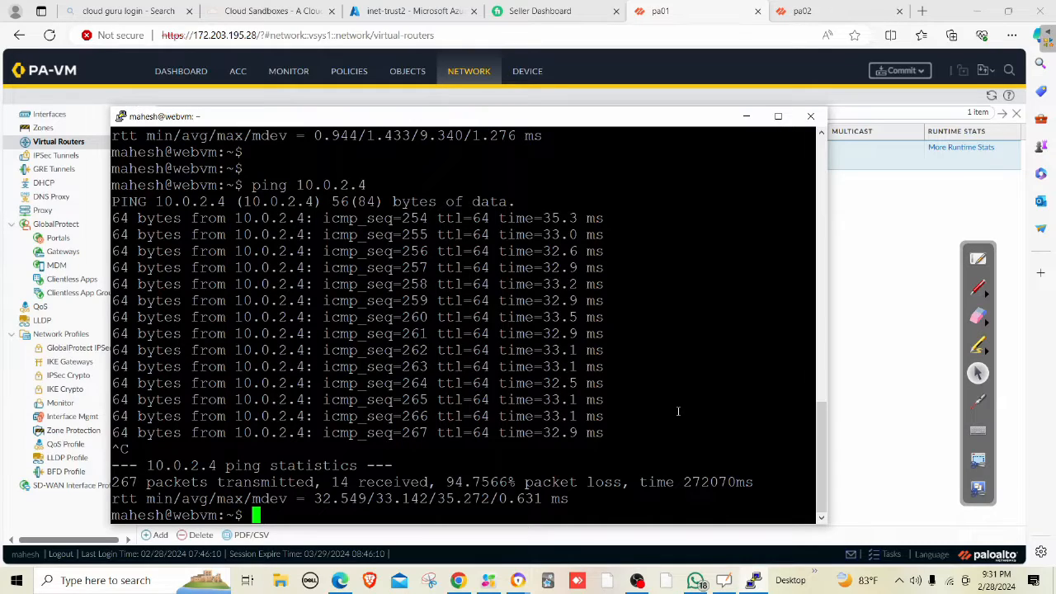
left_click(753, 580)
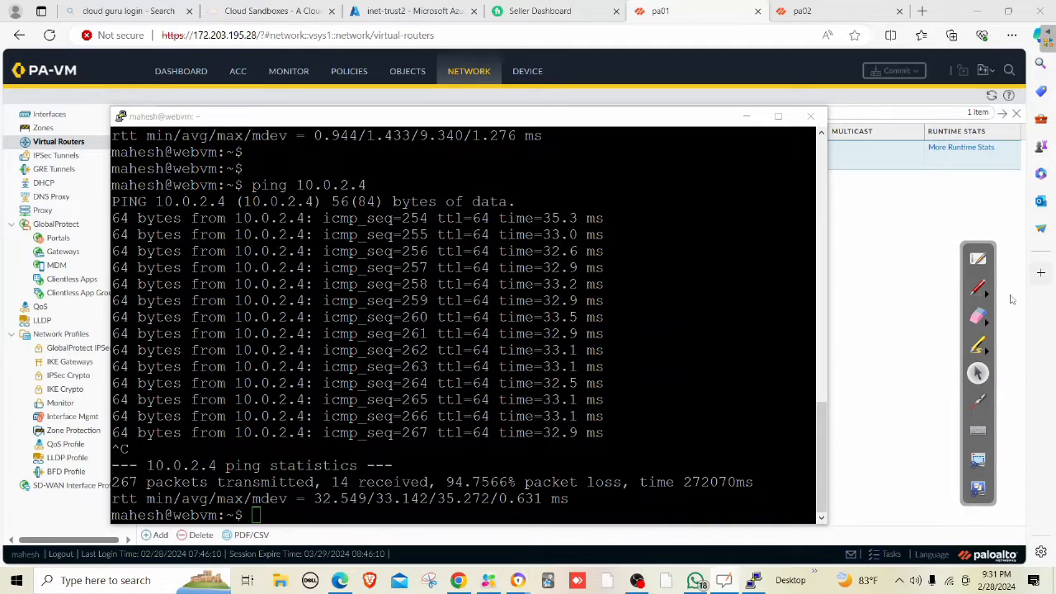
left_click(977, 288)
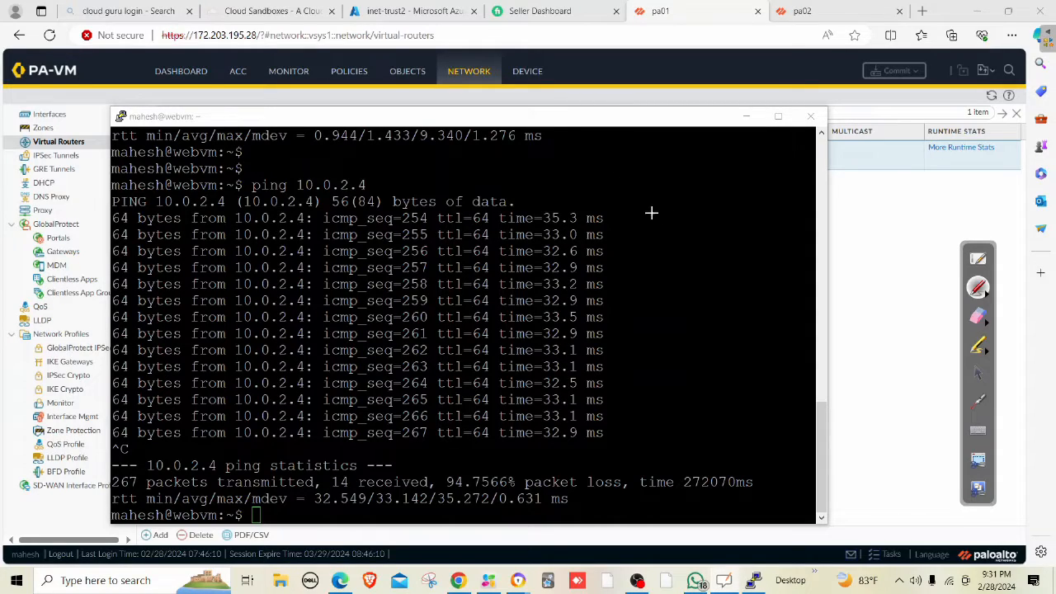
mouse_move(635, 214)
left_mouse_down()
mouse_move(695, 241)
mouse_move(686, 211)
mouse_move(737, 201)
mouse_move(779, 217)
left_mouse_up()
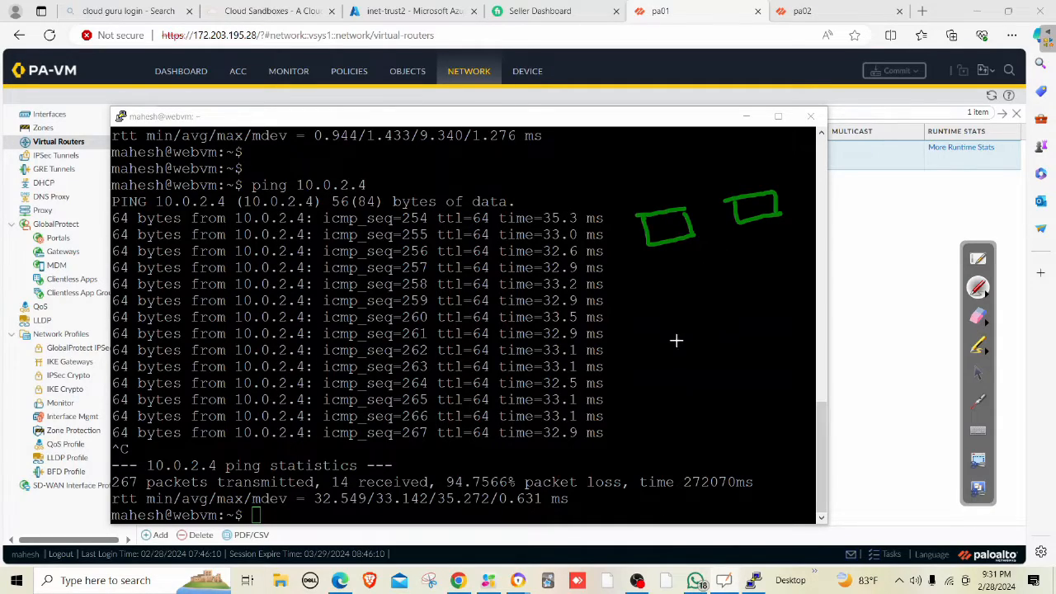
mouse_move(715, 323)
left_mouse_down()
mouse_move(677, 338)
mouse_move(723, 341)
mouse_move(719, 325)
mouse_move(793, 301)
left_mouse_up()
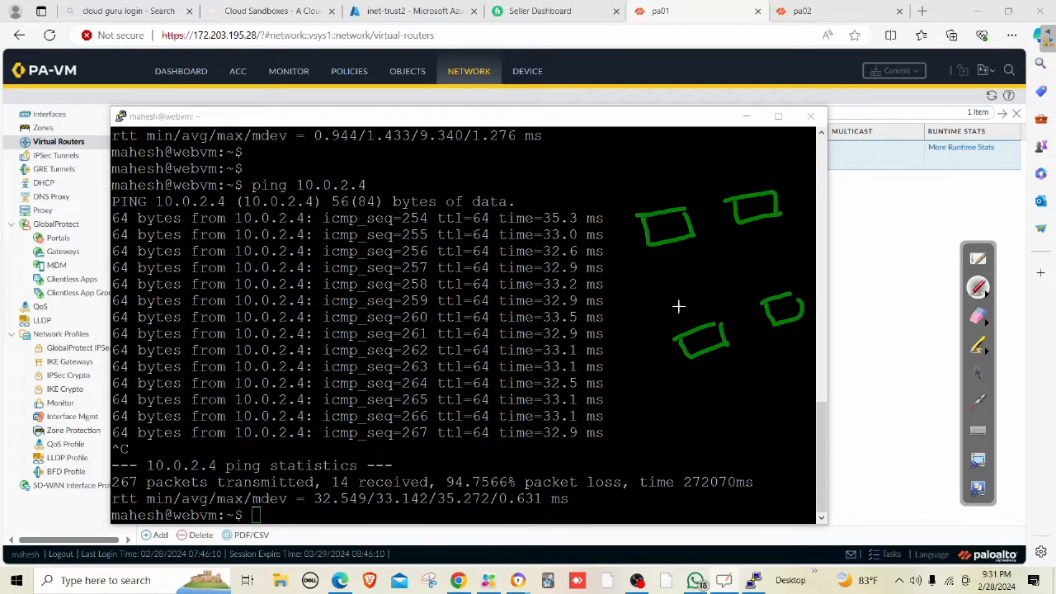
left_click_drag(689, 315, 683, 249)
left_click_drag(683, 249, 693, 257)
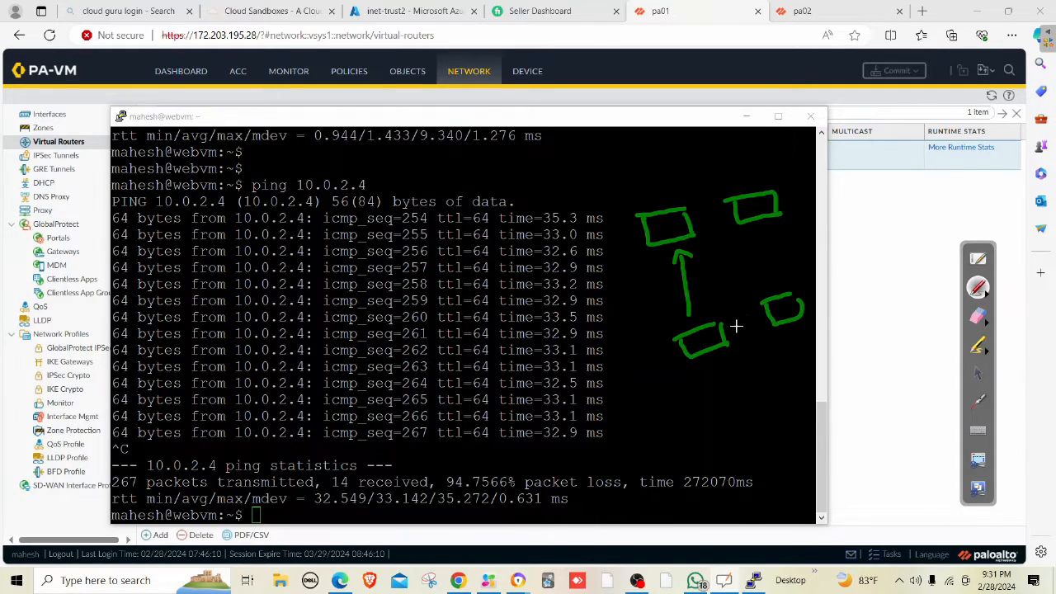
mouse_move(730, 335)
left_mouse_down()
mouse_move(752, 329)
mouse_move(712, 325)
left_mouse_up()
left_click_drag(768, 301, 793, 284)
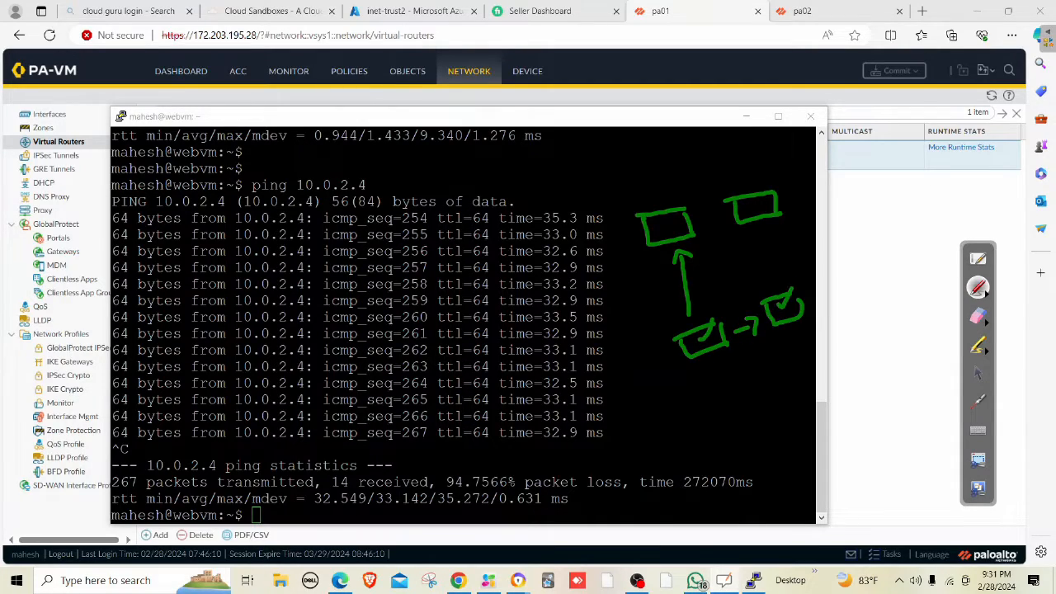
left_click(673, 312)
mouse_move(673, 312)
left_mouse_down()
mouse_move(669, 225)
mouse_move(758, 284)
mouse_move(767, 268)
left_mouse_up()
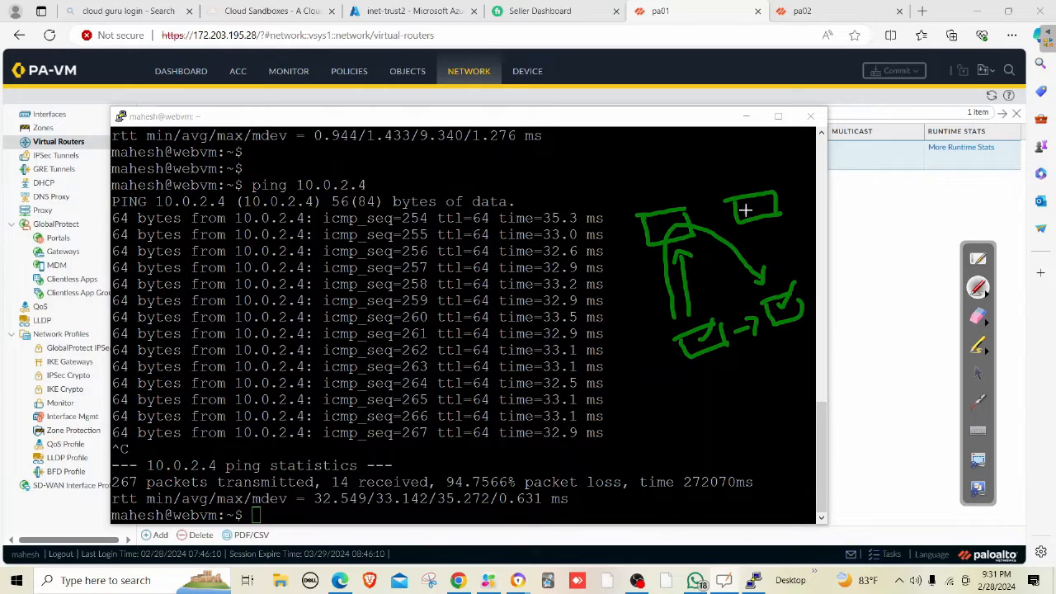
left_click(979, 376)
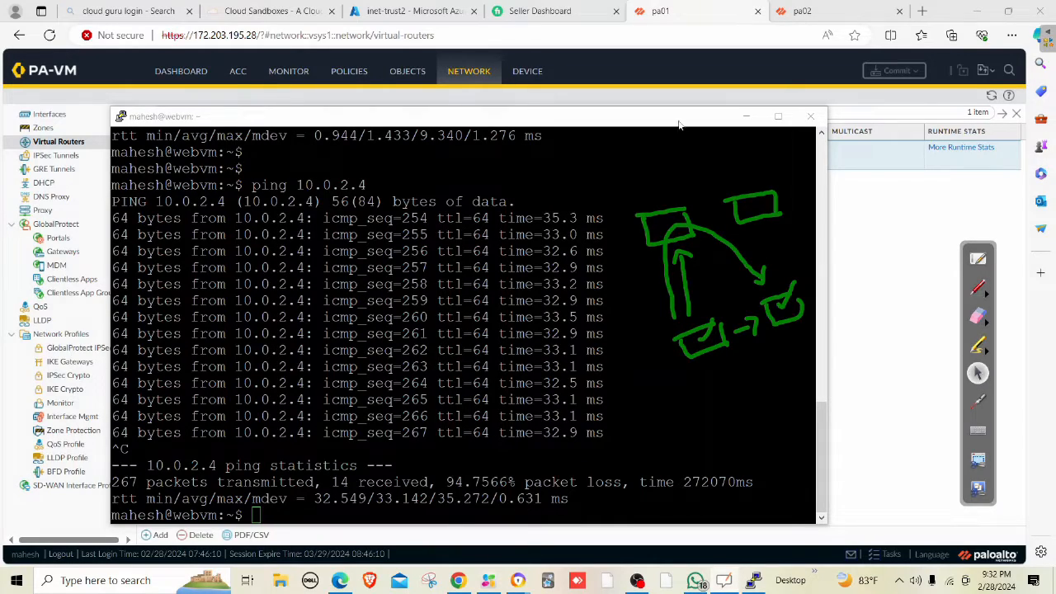
Rerun the ping to 10.0.2.4 and go back to the inet-trust2 IP configurations.
left_click(670, 366)
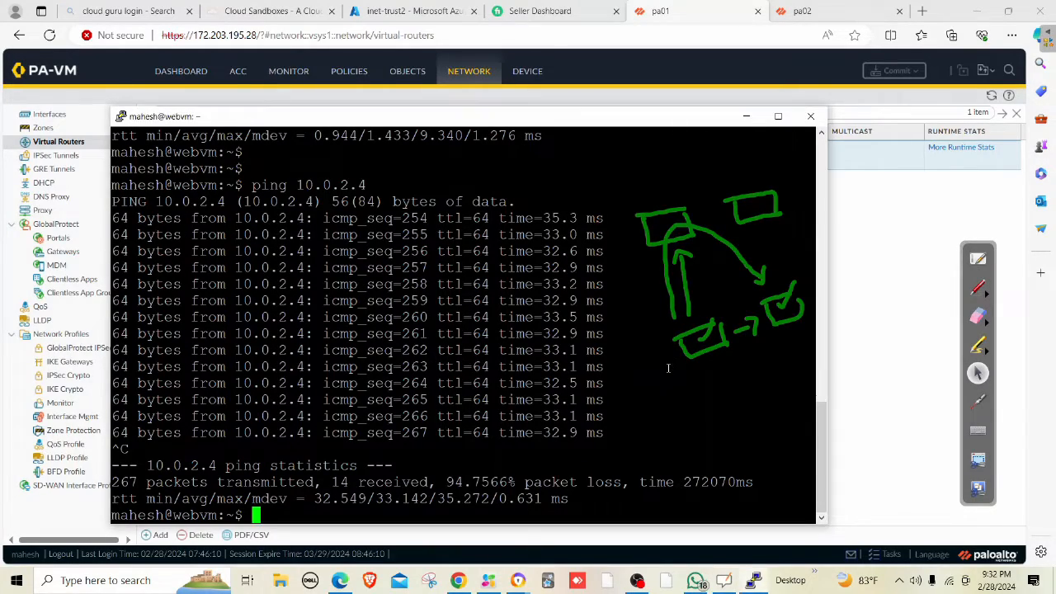
key("Up")
key("Return")
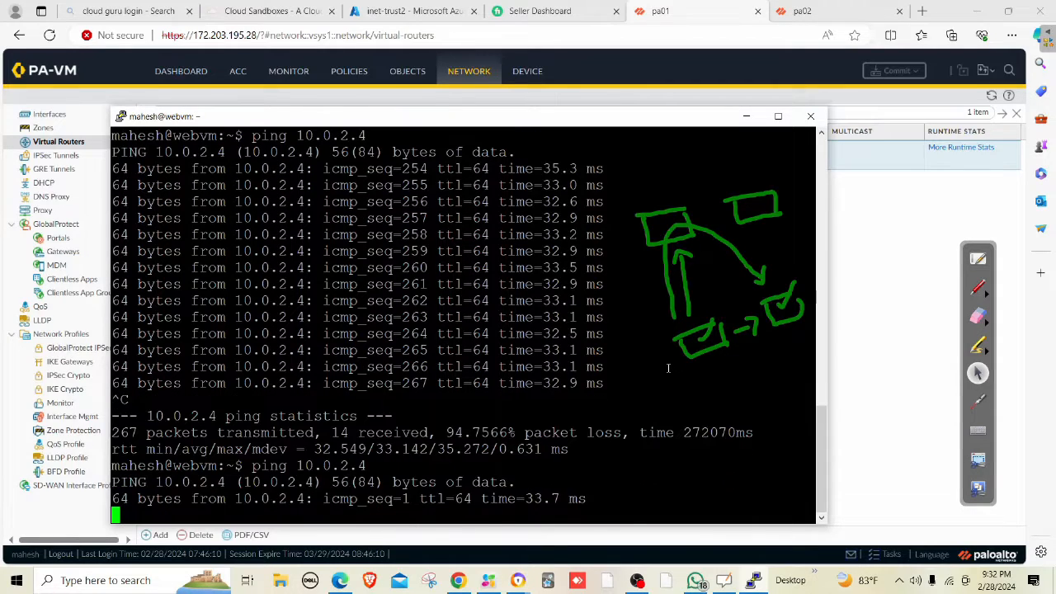
left_click(421, 14)
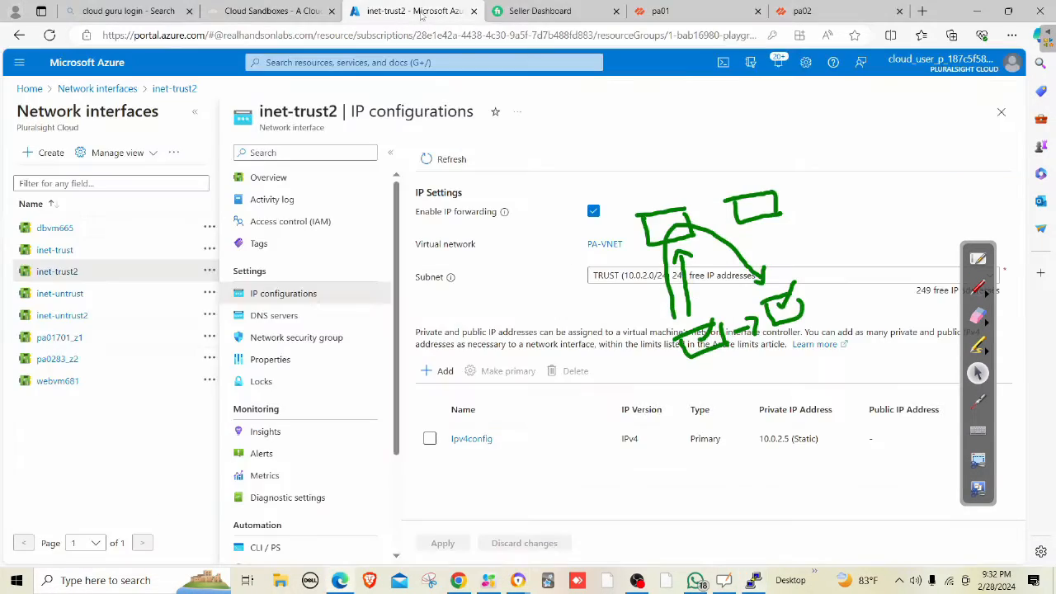
Find Route tables through the portal search and start a new route table.
left_click(428, 62)
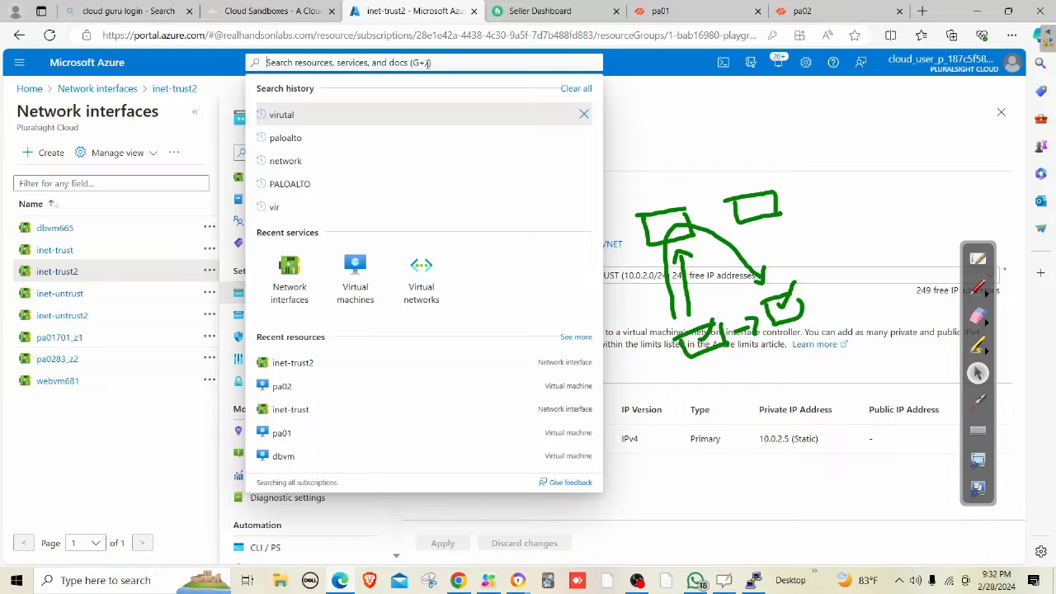
type("route")
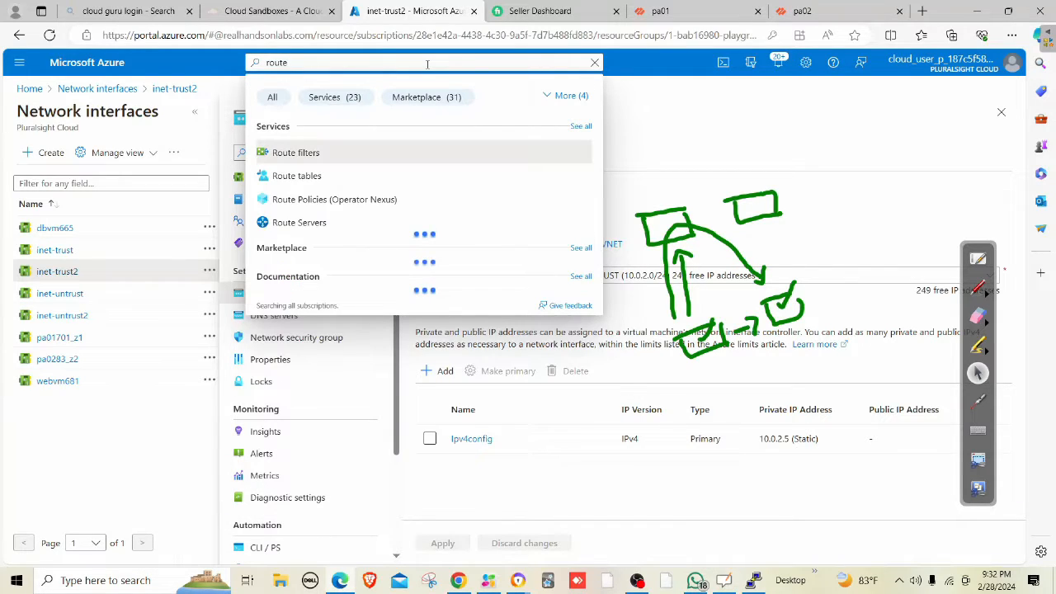
left_click(302, 175)
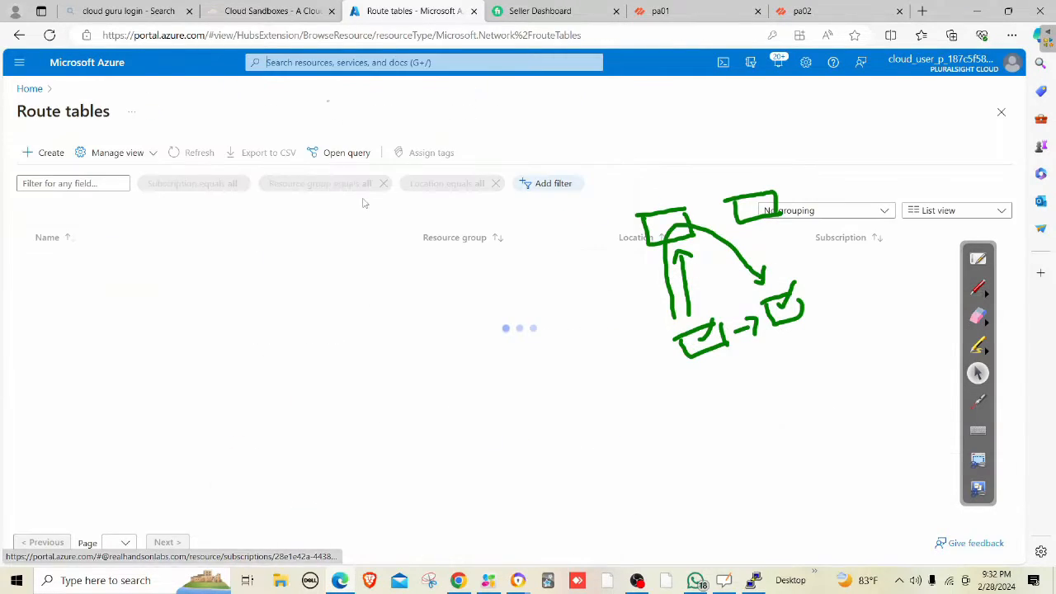
left_click(523, 459)
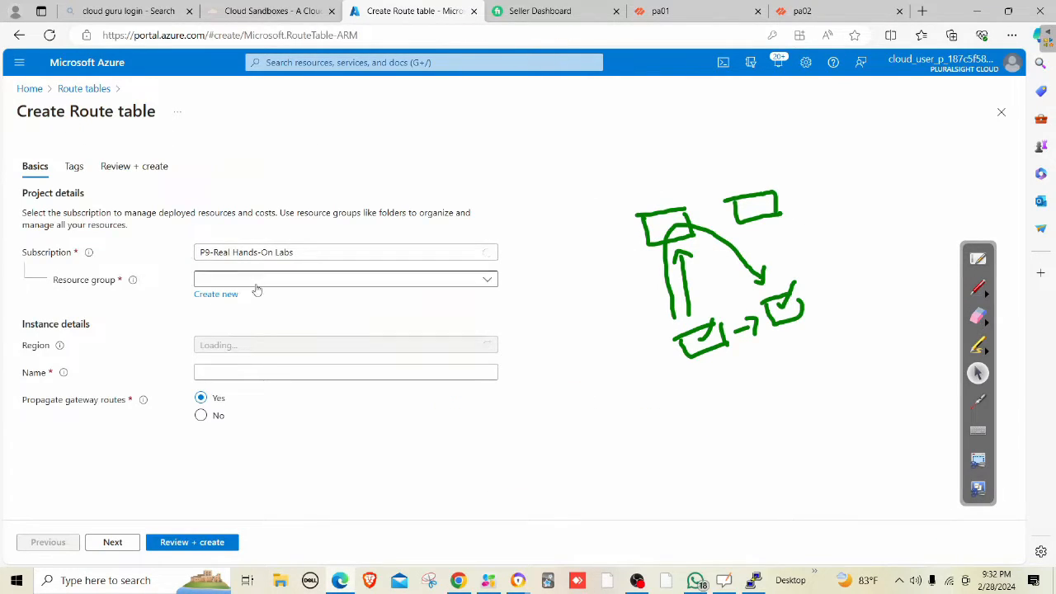
Choose the sandbox resource group, region Central US and name webRT, then review.
left_click(254, 286)
left_click(243, 323)
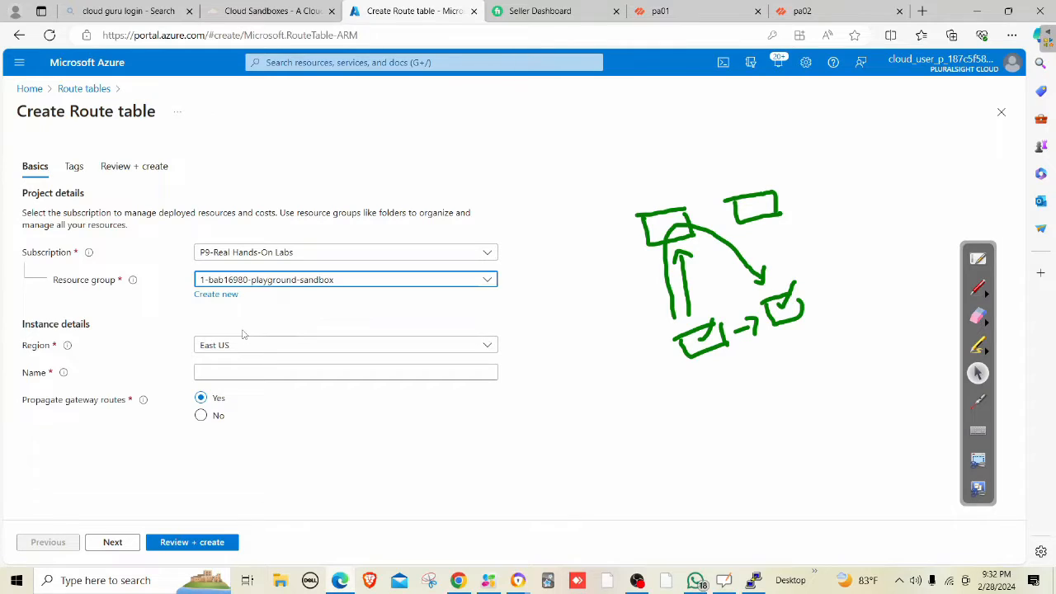
left_click(230, 373)
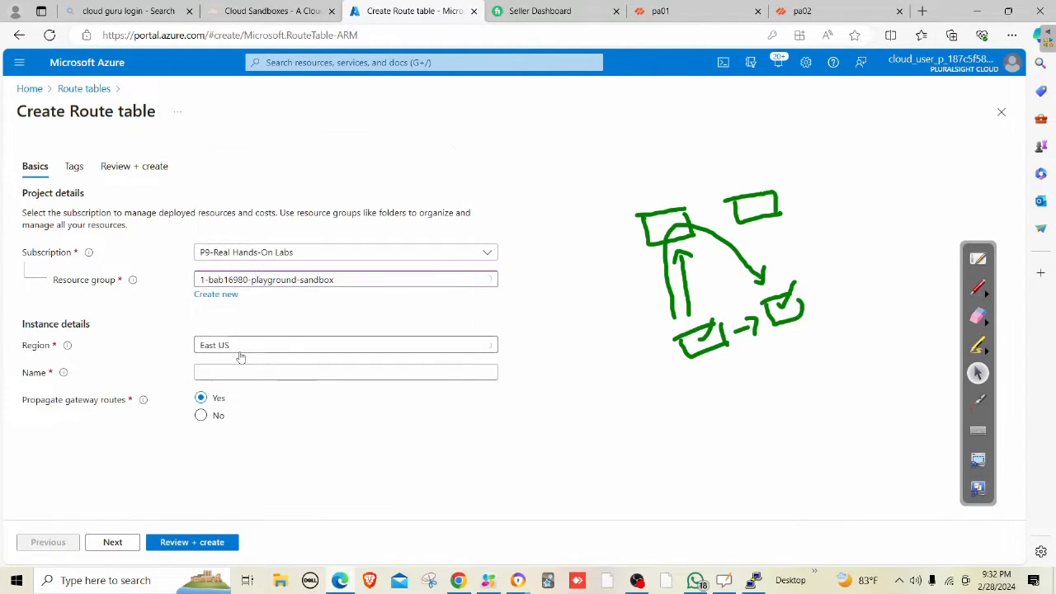
left_click(236, 347)
scroll(363, 264, "down", 1)
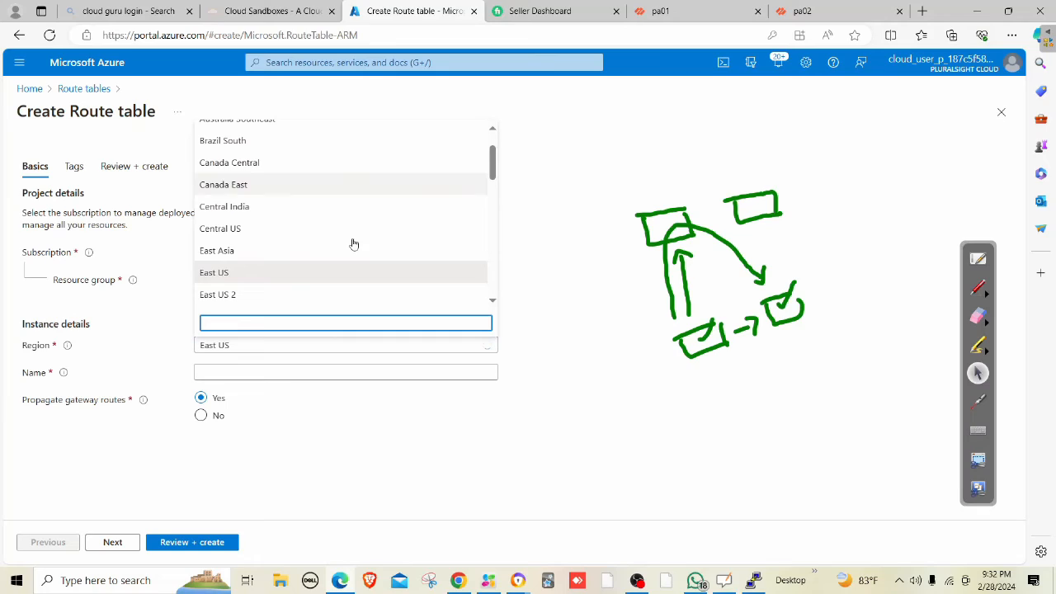
left_click(235, 229)
left_click(254, 371)
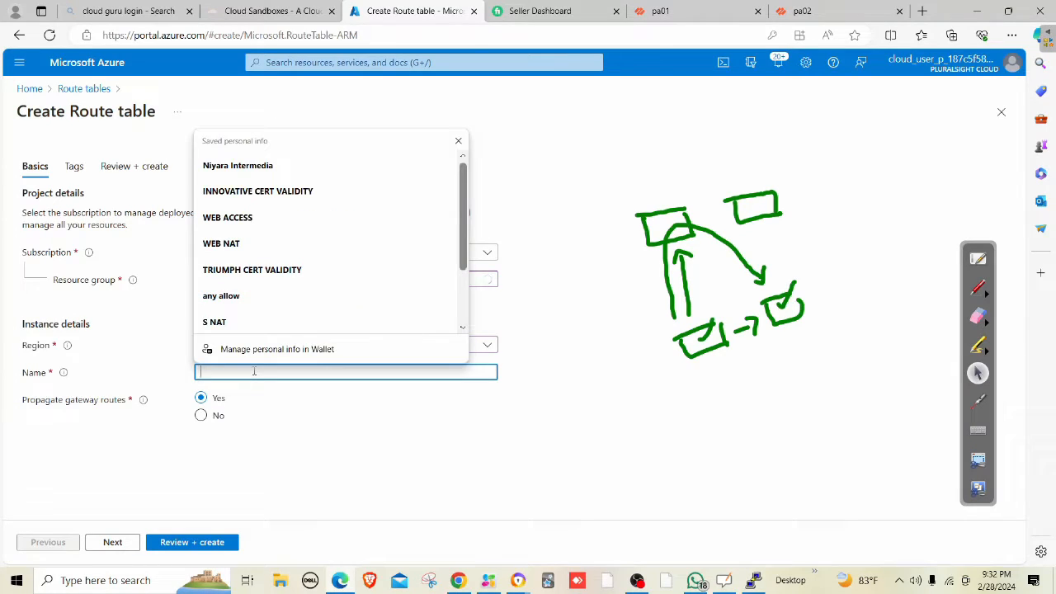
type("webRT")
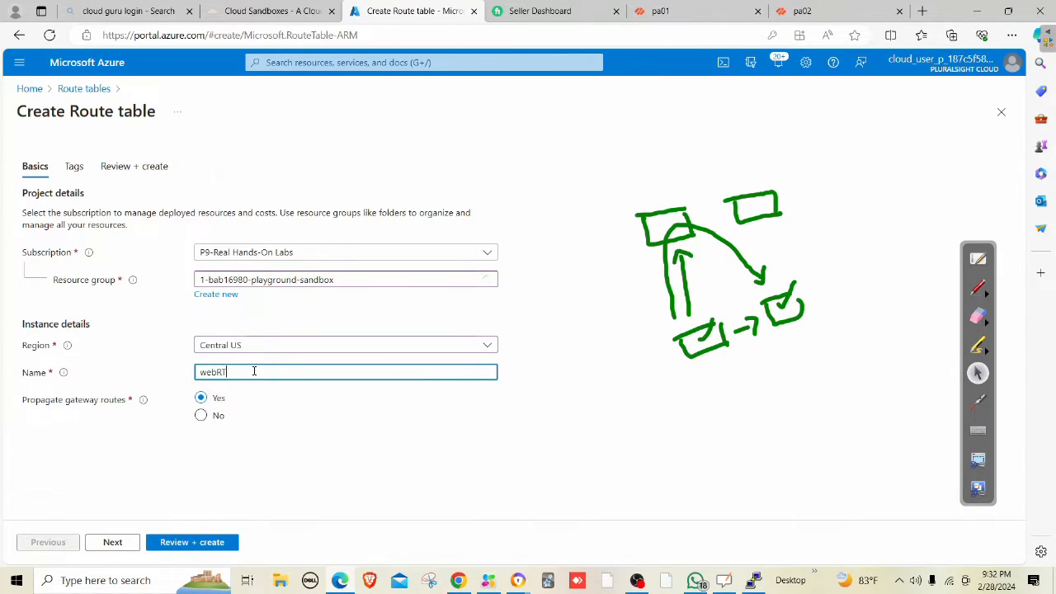
left_click(207, 542)
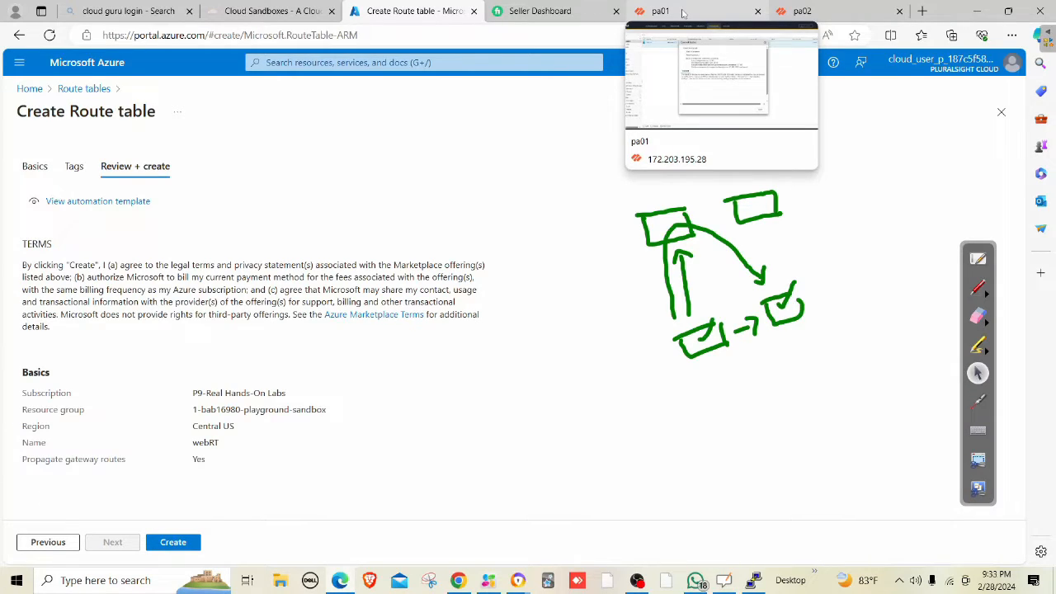
Create the validated webRT route table and let its deployment complete.
left_click(170, 542)
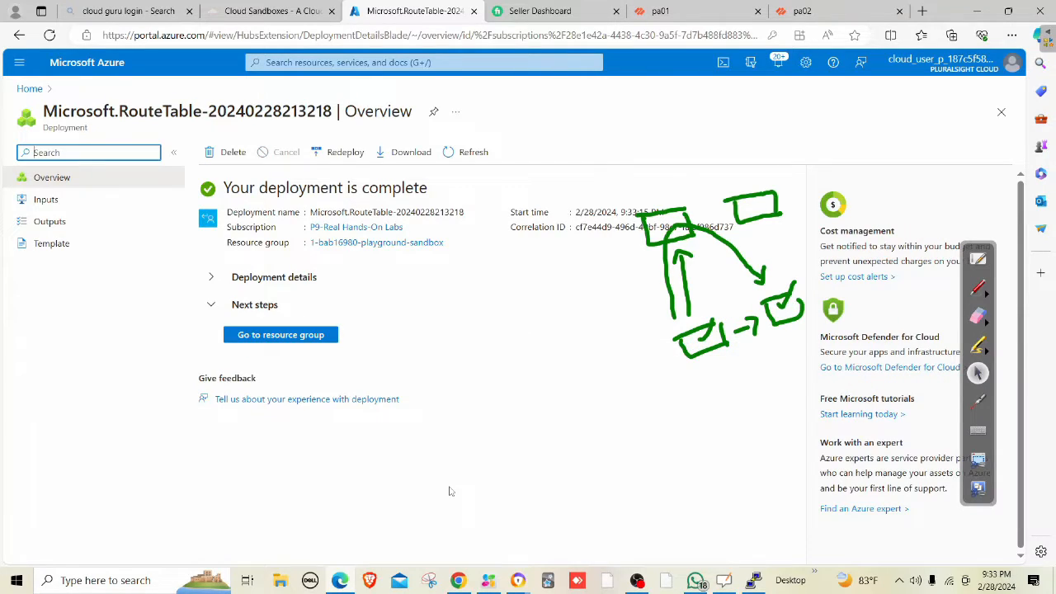
Open webRT's Routes, start a new route, and erase the leftover sketch.
left_click(272, 338)
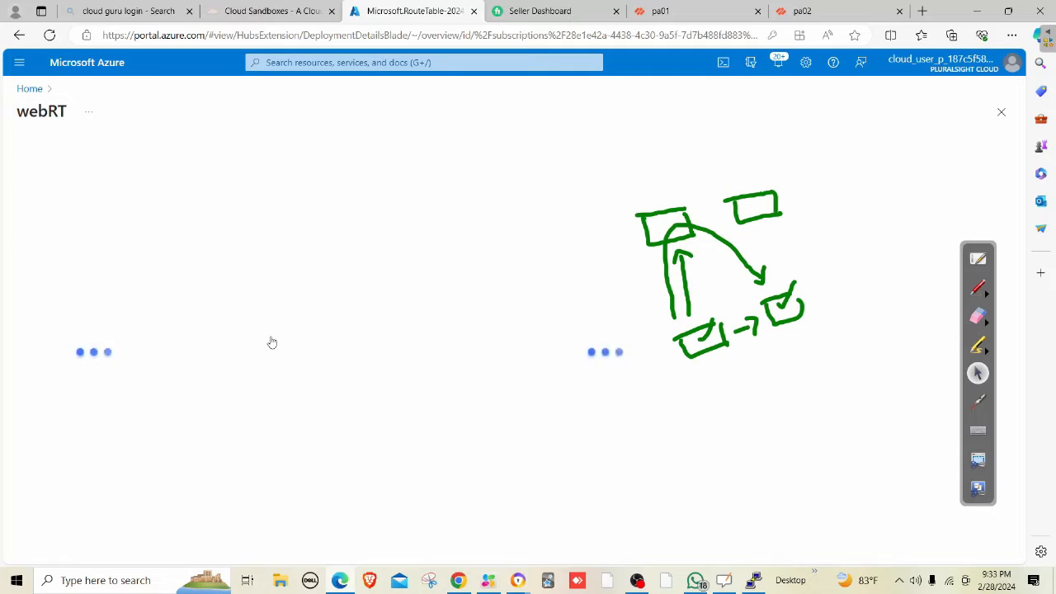
left_click(56, 342)
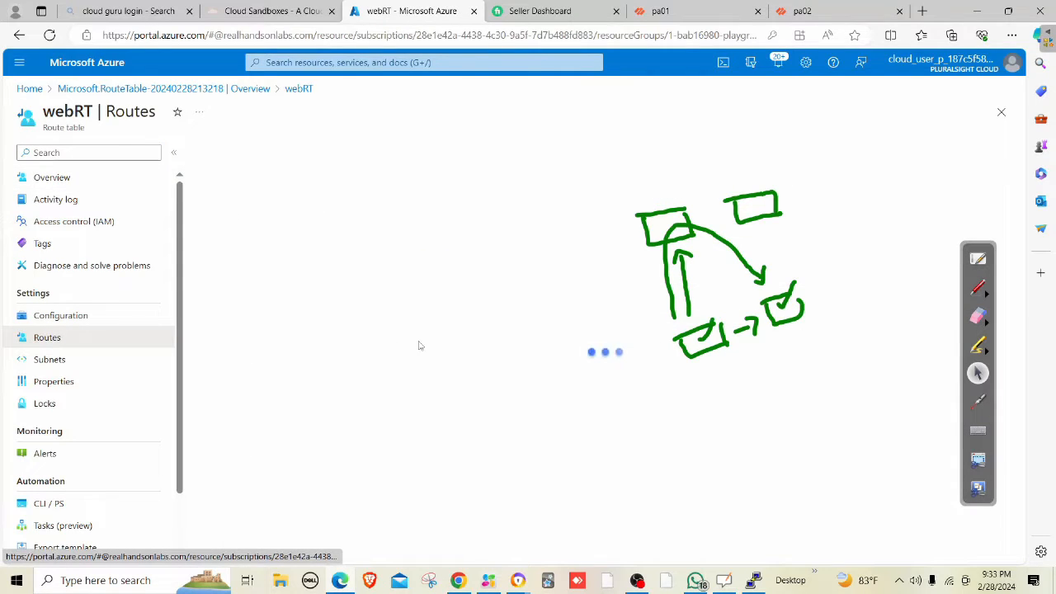
left_click(221, 152)
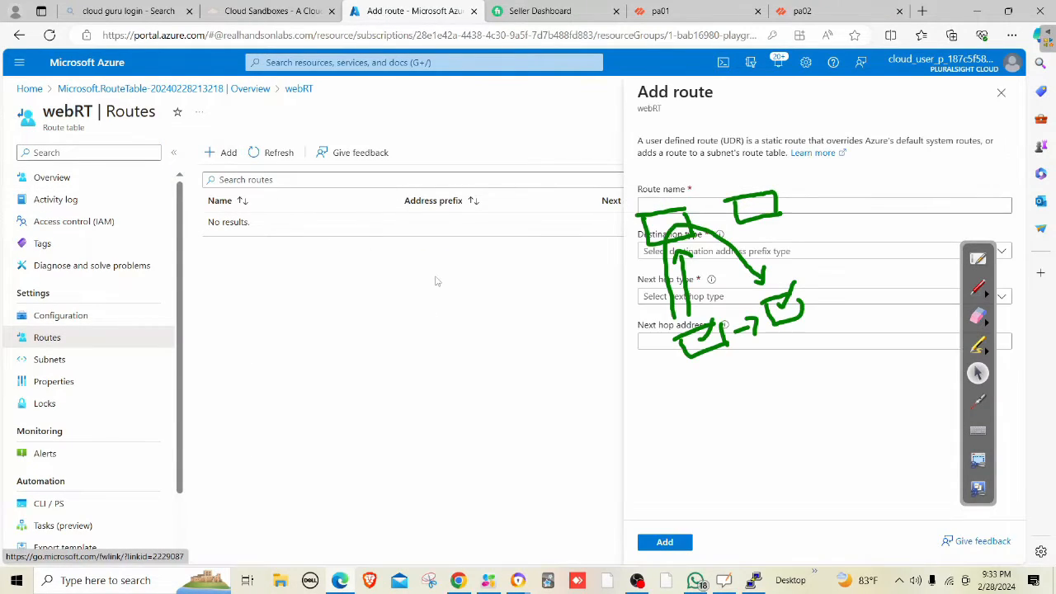
left_click(978, 318)
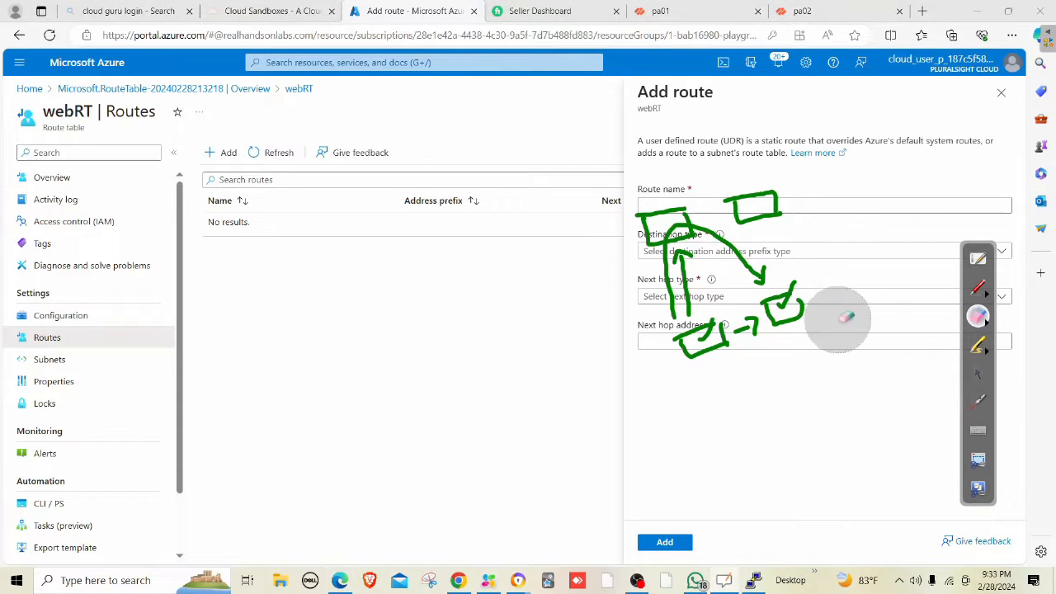
mouse_move(838, 318)
left_mouse_down()
mouse_move(836, 243)
mouse_move(608, 235)
mouse_move(666, 293)
left_mouse_up()
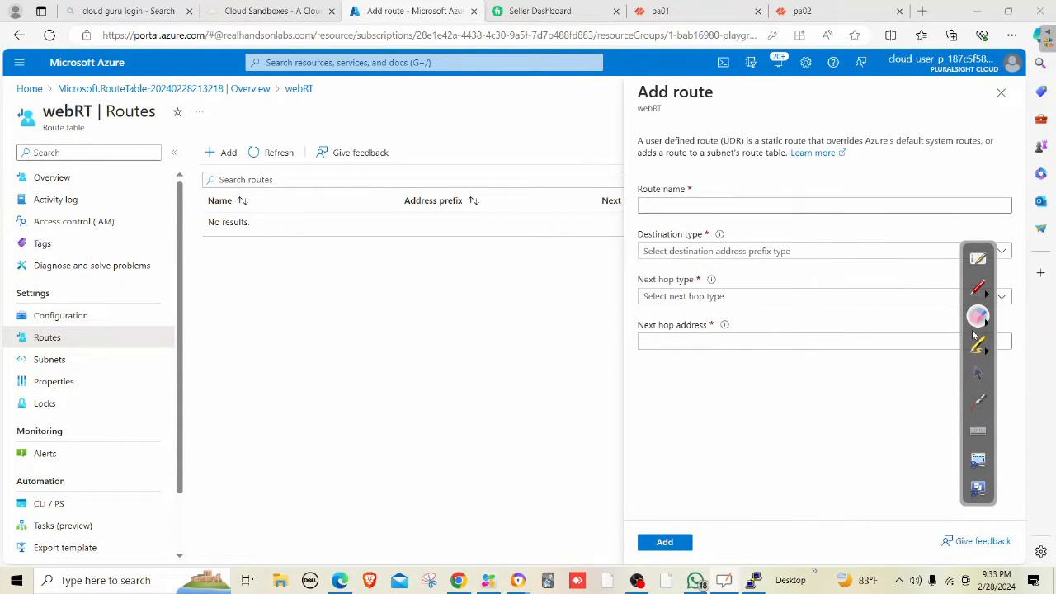
left_click(977, 373)
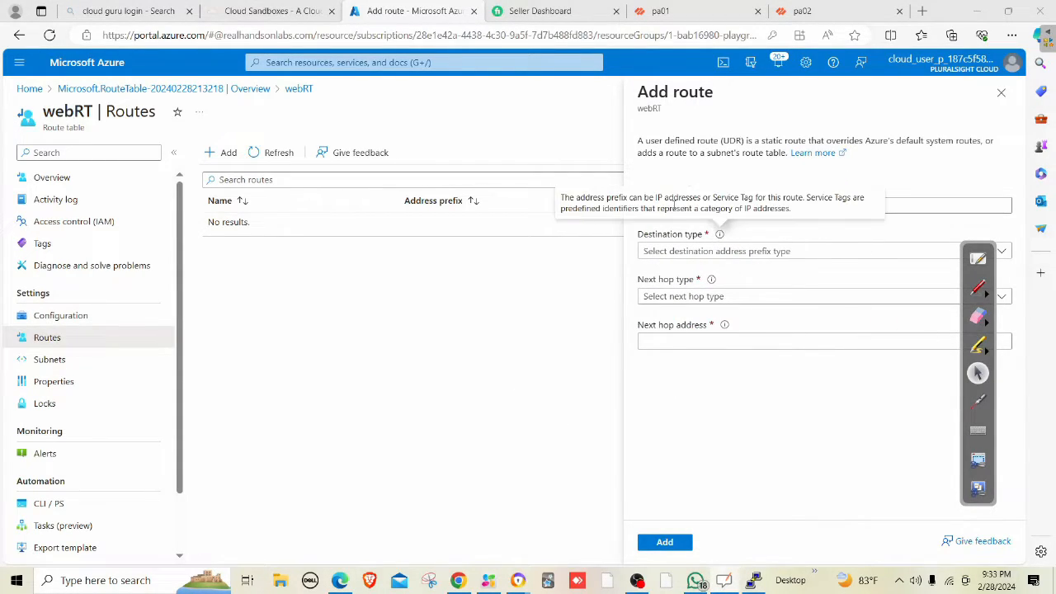
Name the route dbroute with destination type IP Addresses, range 192.168.1.32/27.
left_click(909, 200)
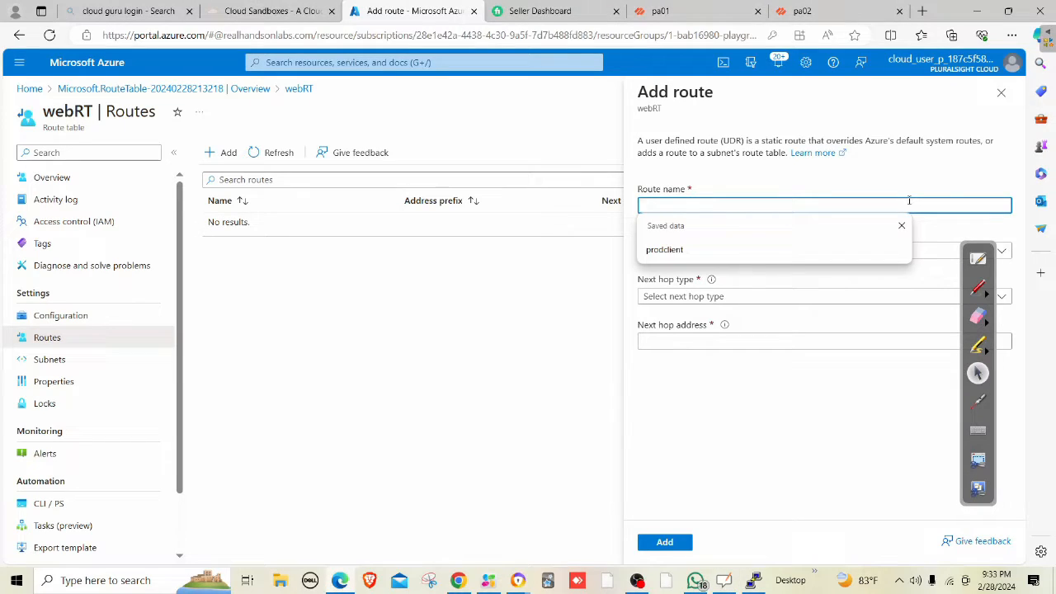
type("DB")
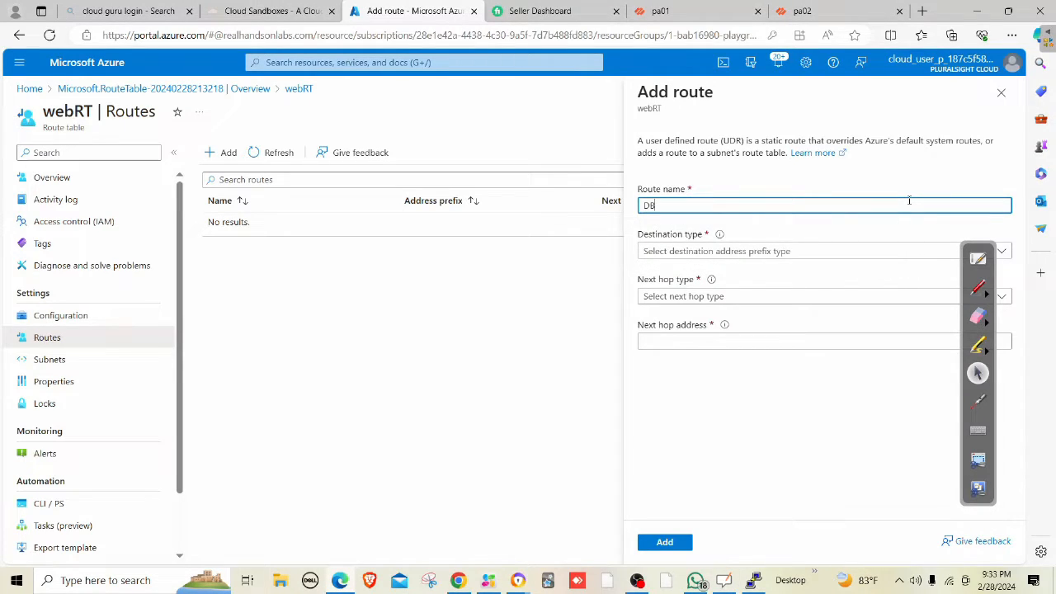
key("BackSpace")
type("dbroute")
left_click(639, 254)
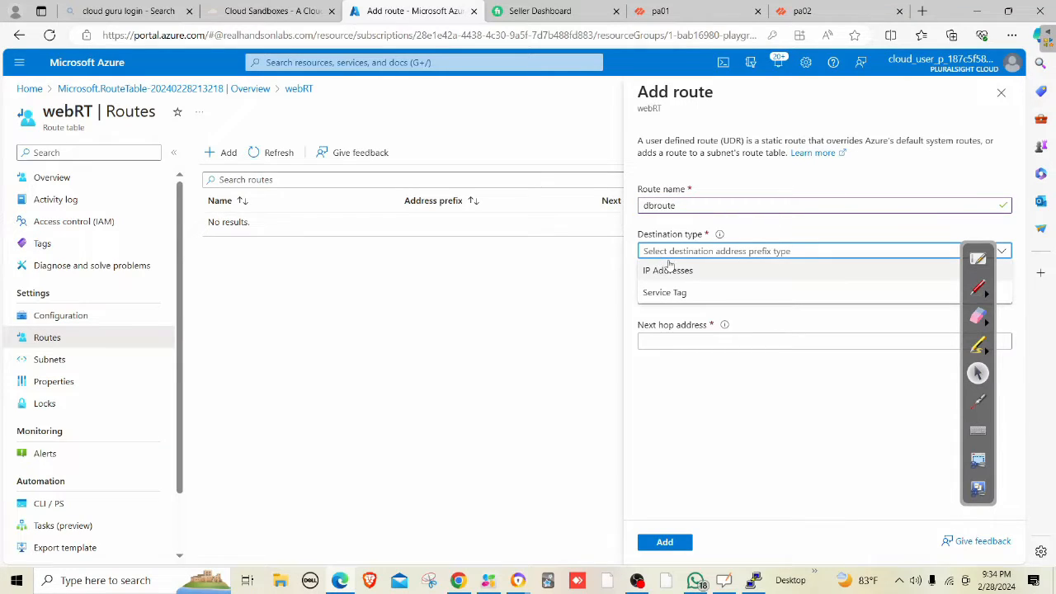
left_click(668, 267)
left_click(684, 294)
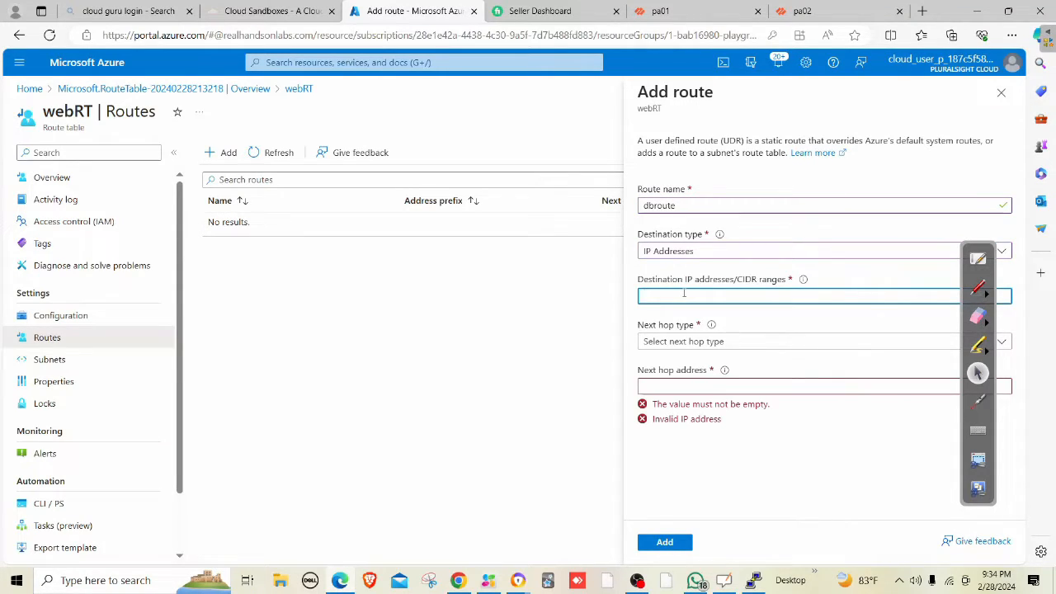
type("192.168.")
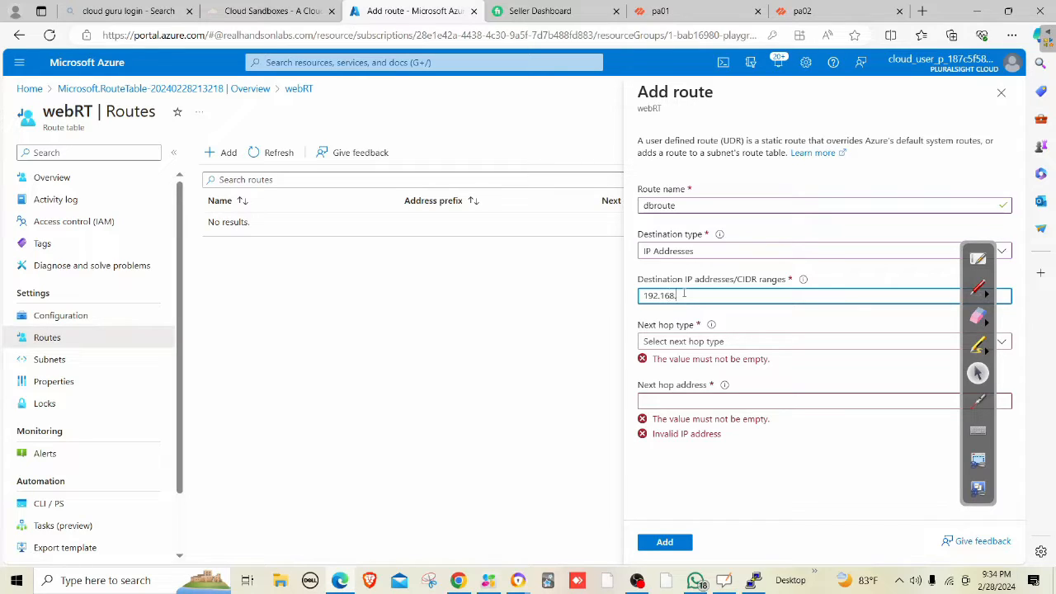
type("1.02/")
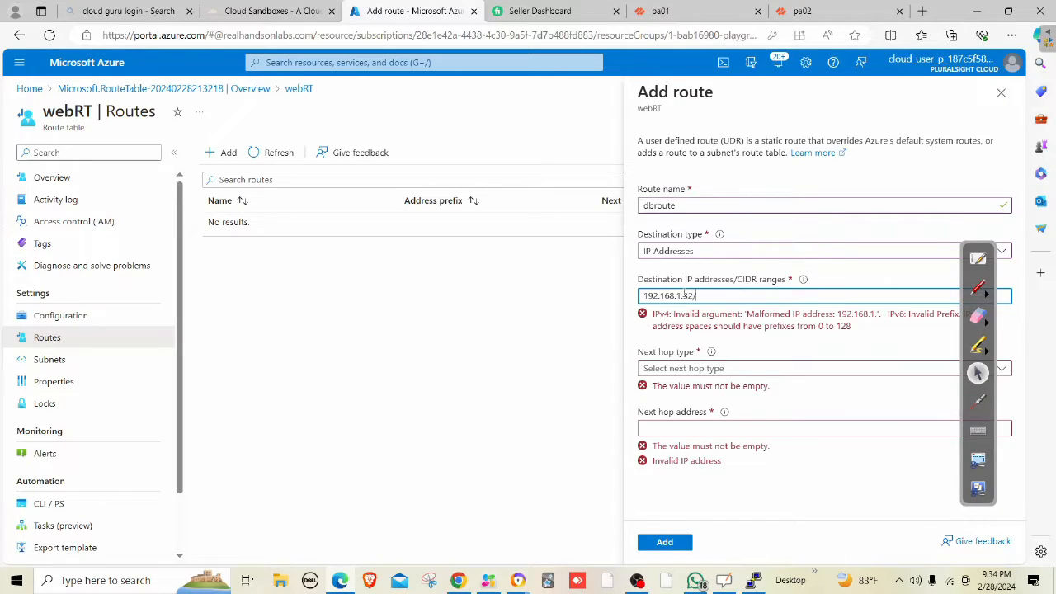
type("27")
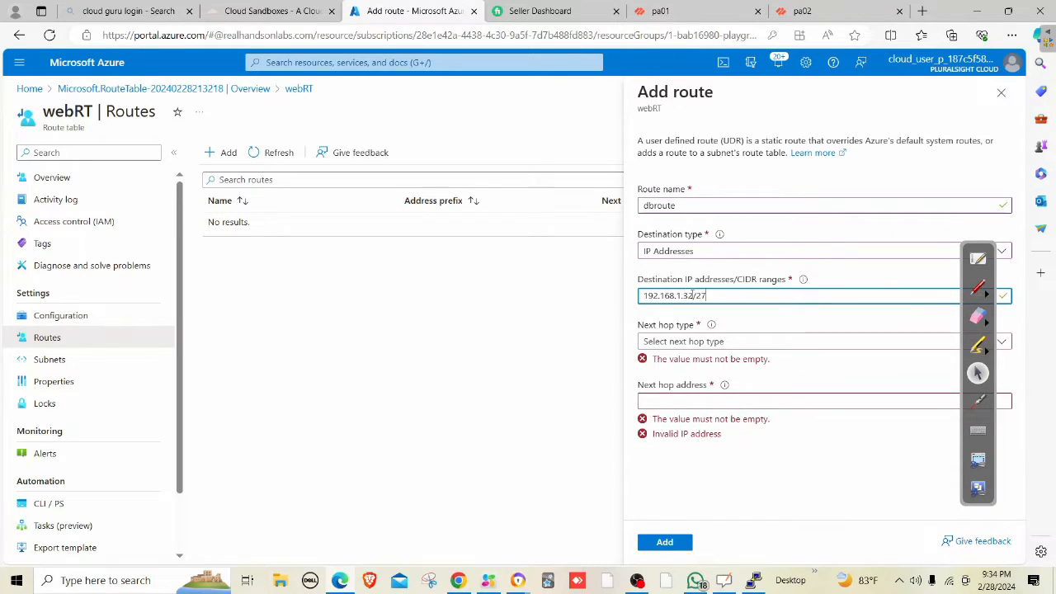
Set the next hop to Virtual appliance 10.0.2.4 and add the route.
left_click(684, 341)
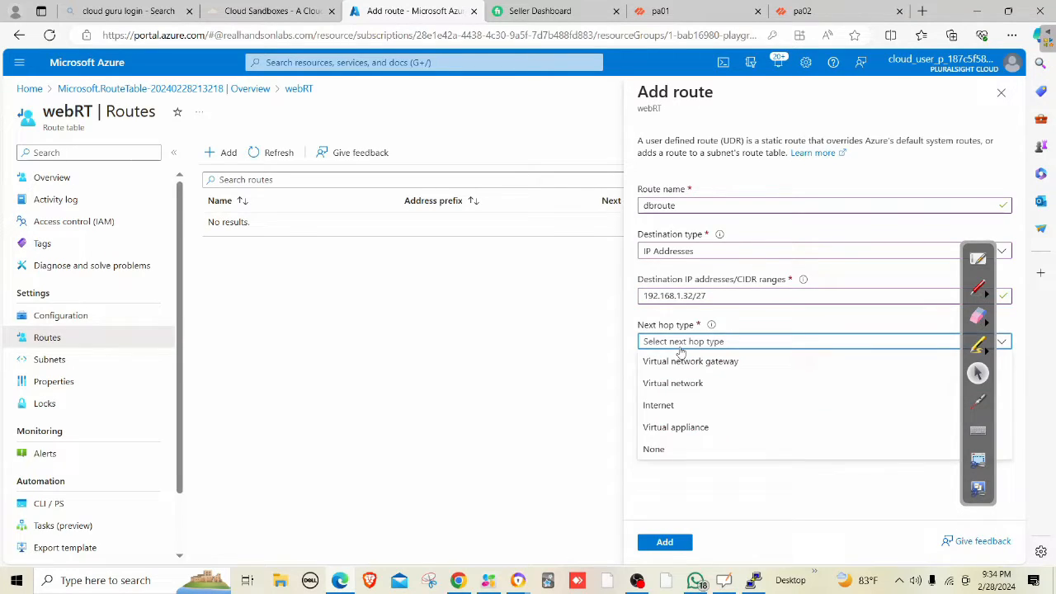
left_click(691, 429)
left_click(663, 386)
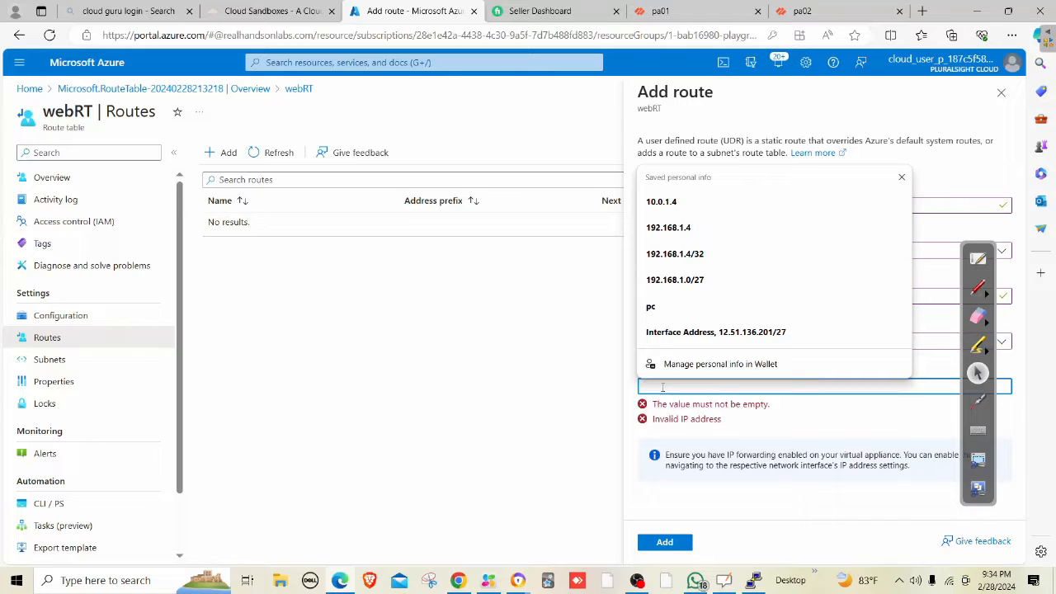
type("10.0.1.4")
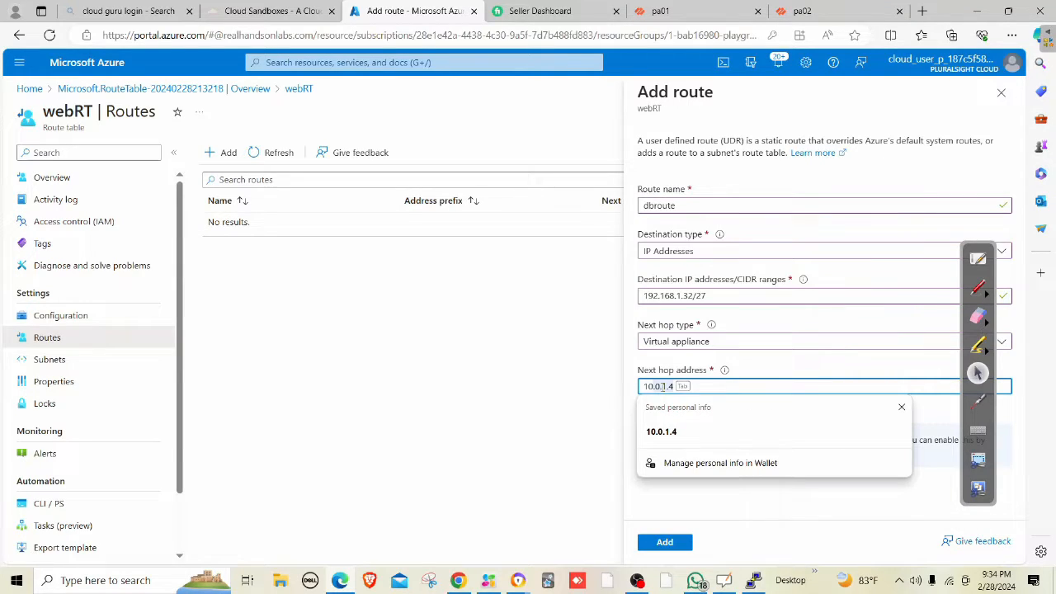
key("BackSpace")
key("BackSpace")
key("BackSpace")
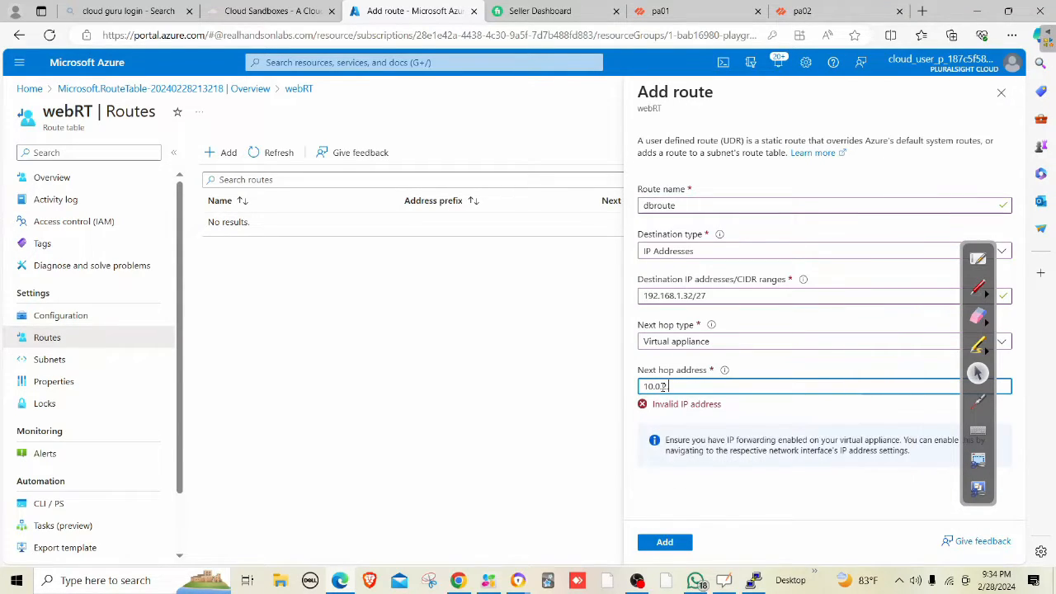
type("2.5")
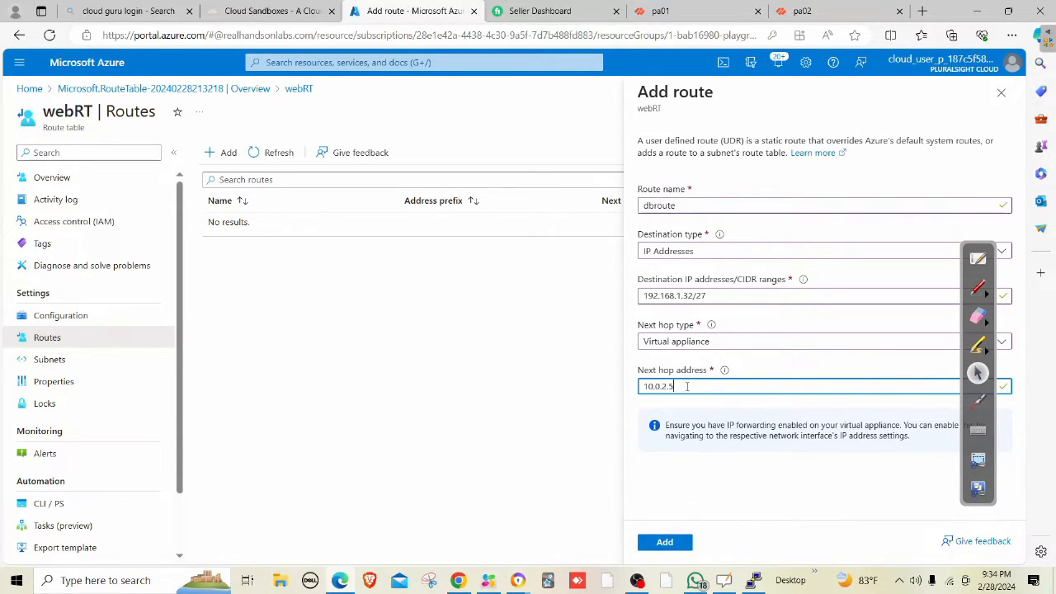
key("BackSpace")
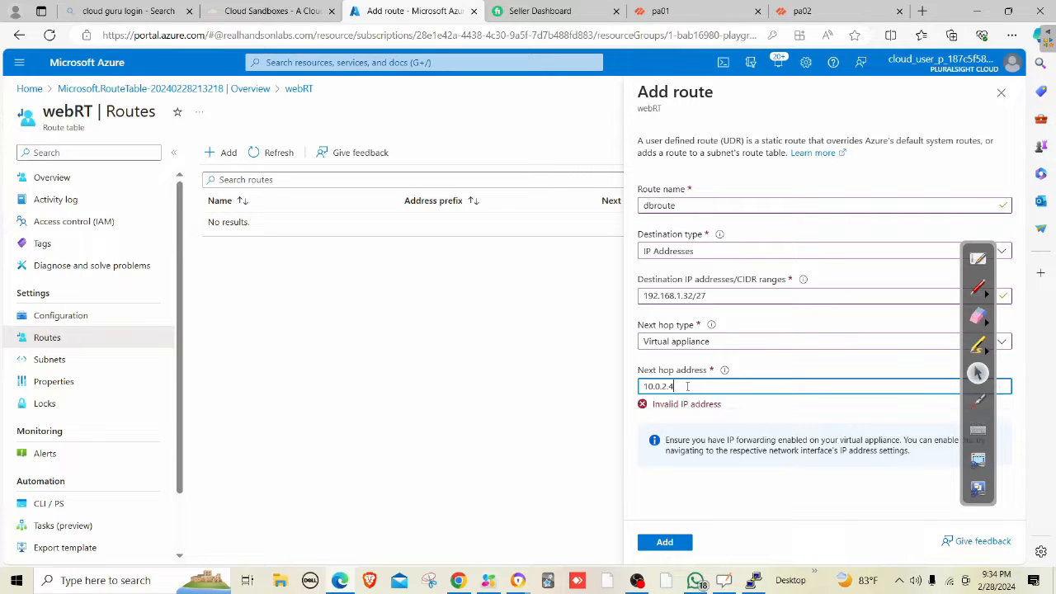
type("4")
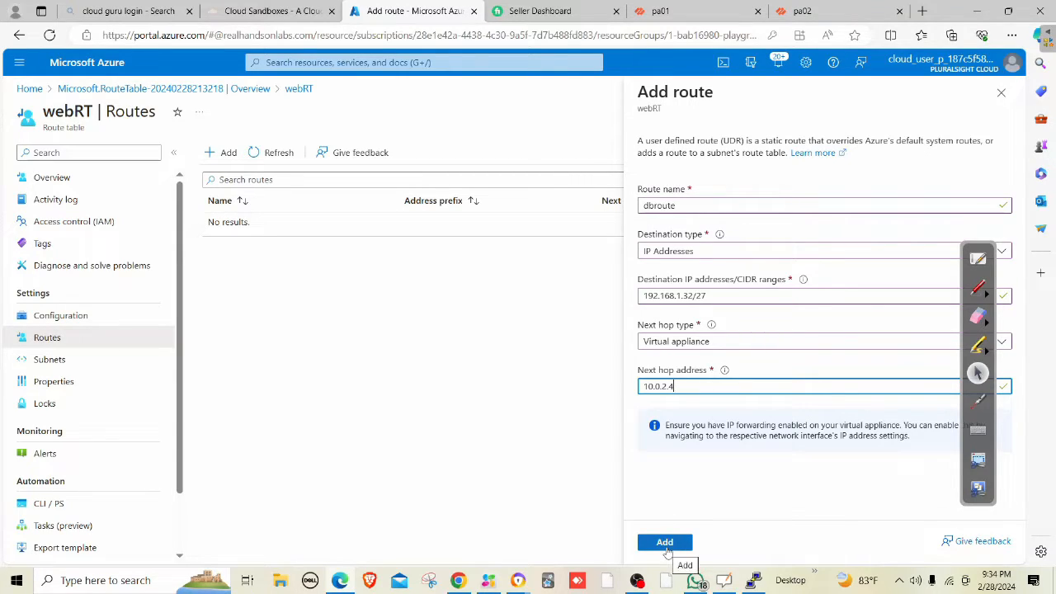
left_click(665, 542)
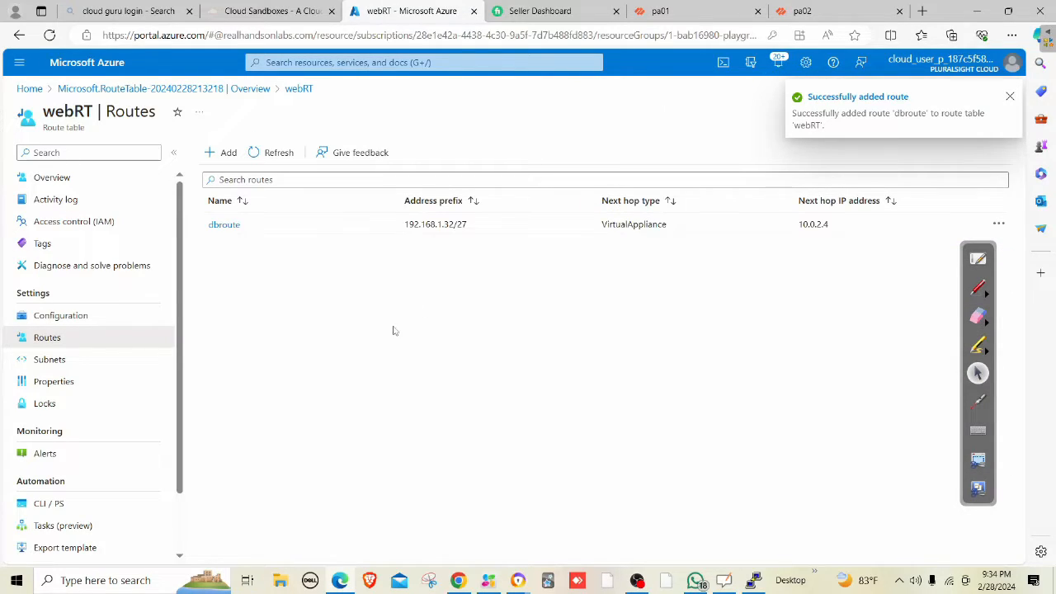
Open PROD-VNET's WEB subnet, check its route table choices, and cancel leaving None.
left_click(381, 62)
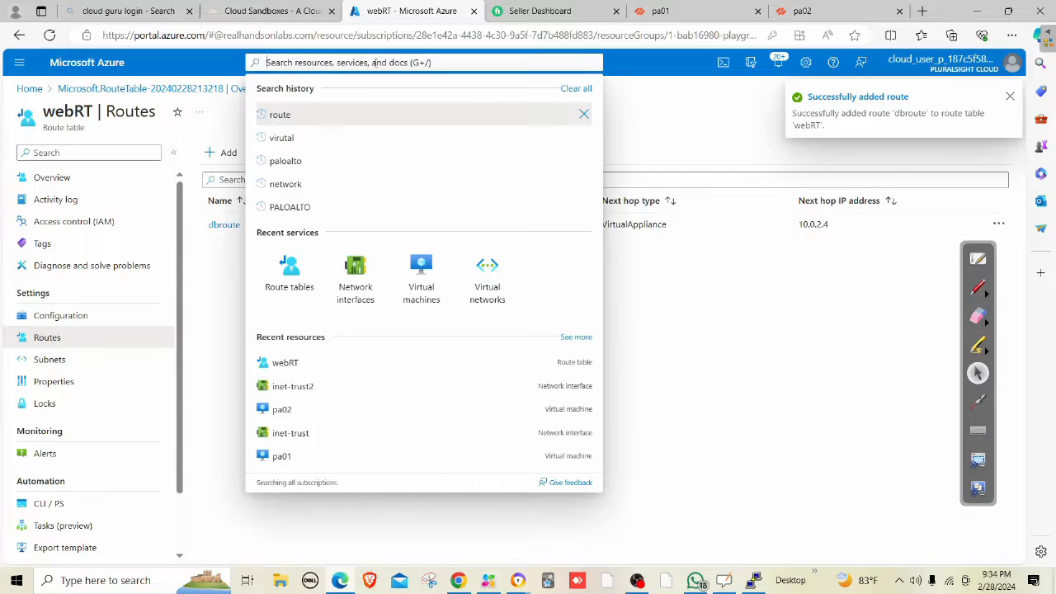
left_click(351, 279)
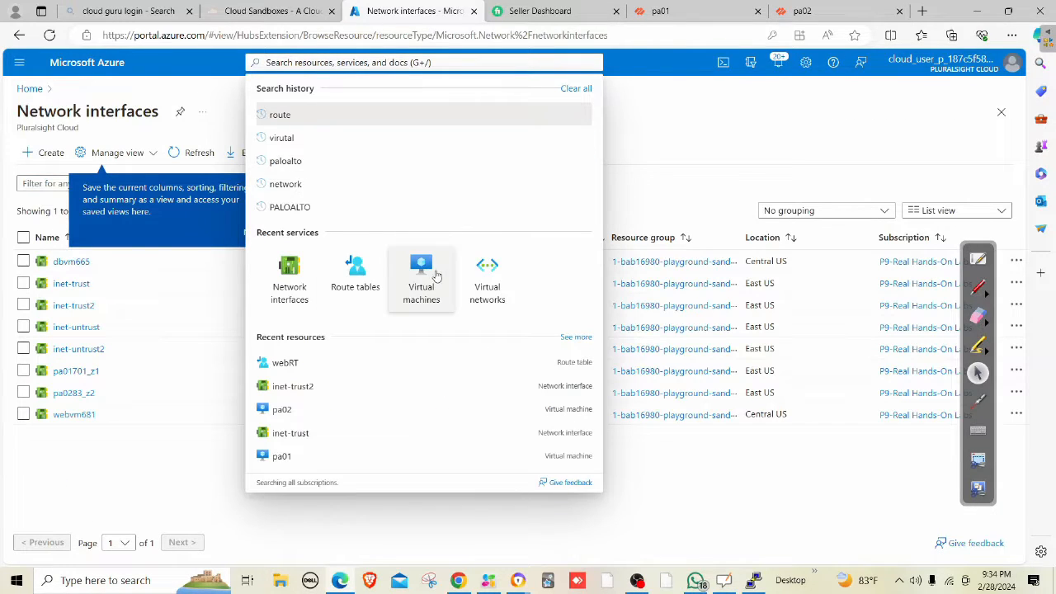
left_click(487, 278)
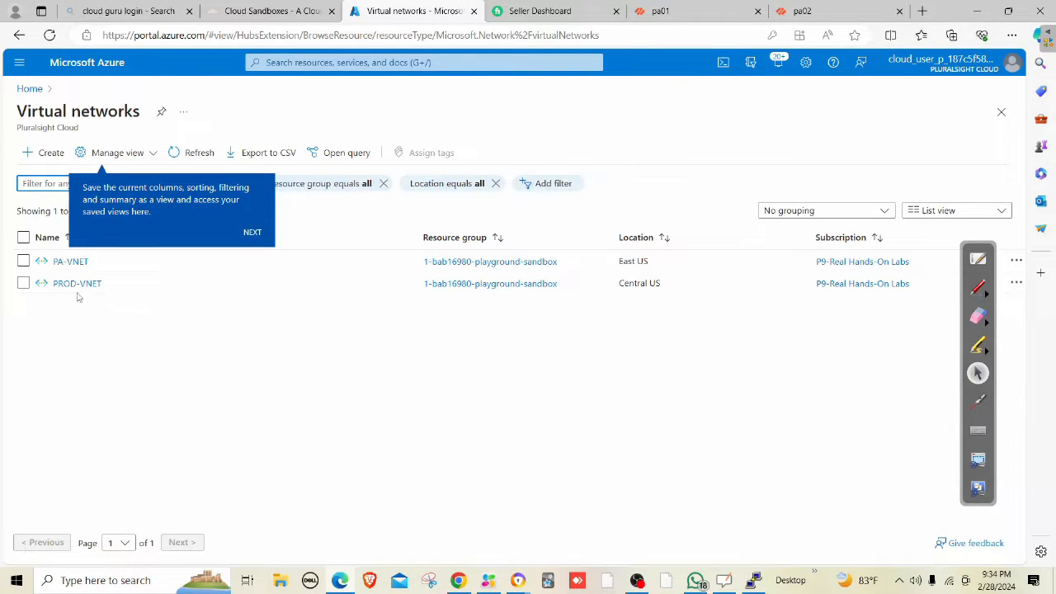
left_click(78, 285)
left_click(307, 360)
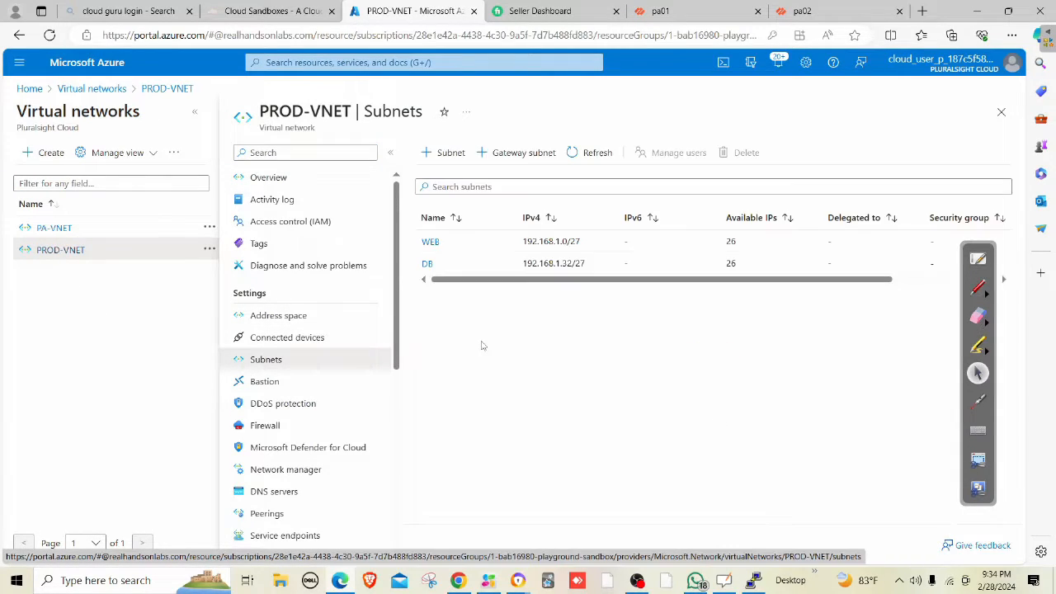
left_click(432, 243)
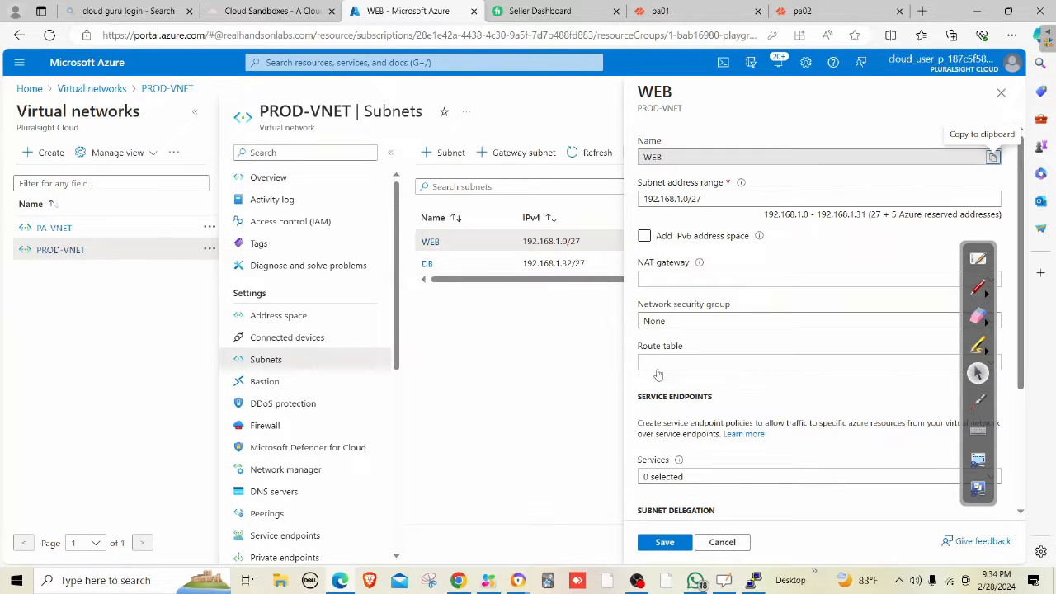
left_click(667, 364)
left_click(674, 365)
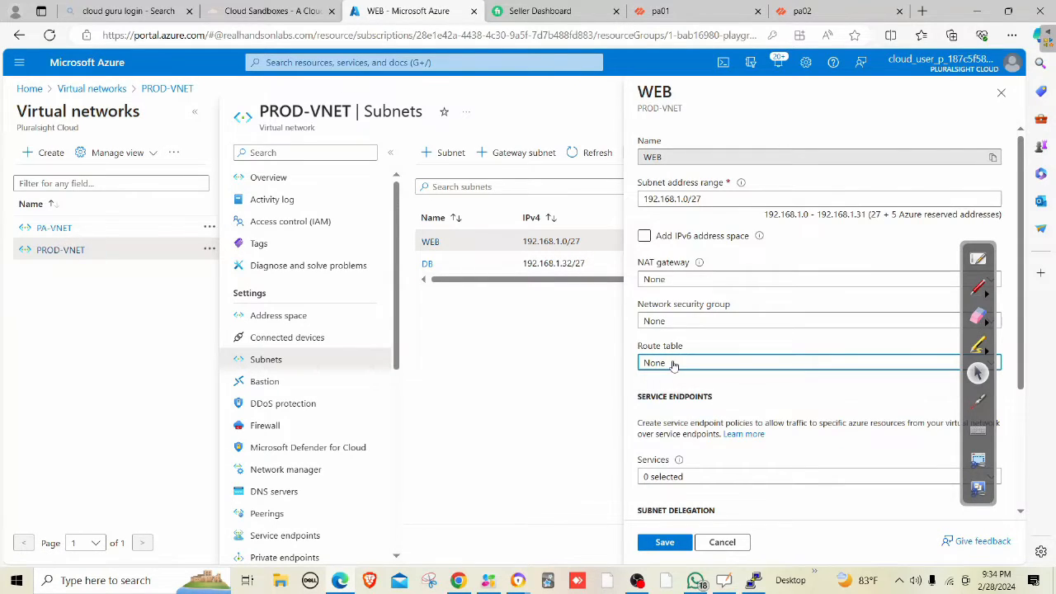
left_click(674, 365)
left_click(673, 365)
left_click(673, 365)
left_click(674, 366)
left_click(673, 366)
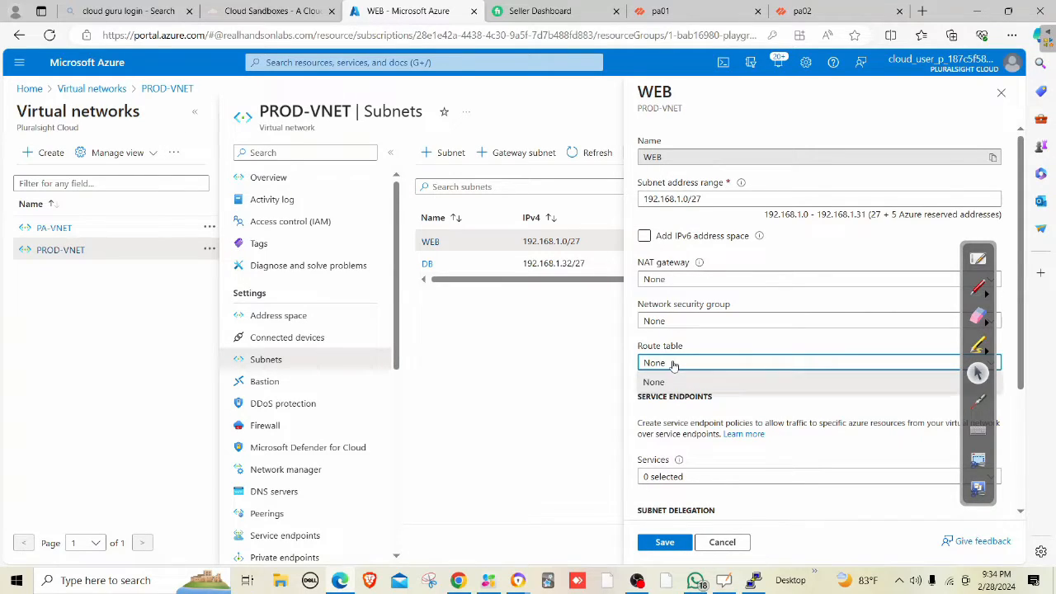
left_click(674, 366)
left_click(486, 381)
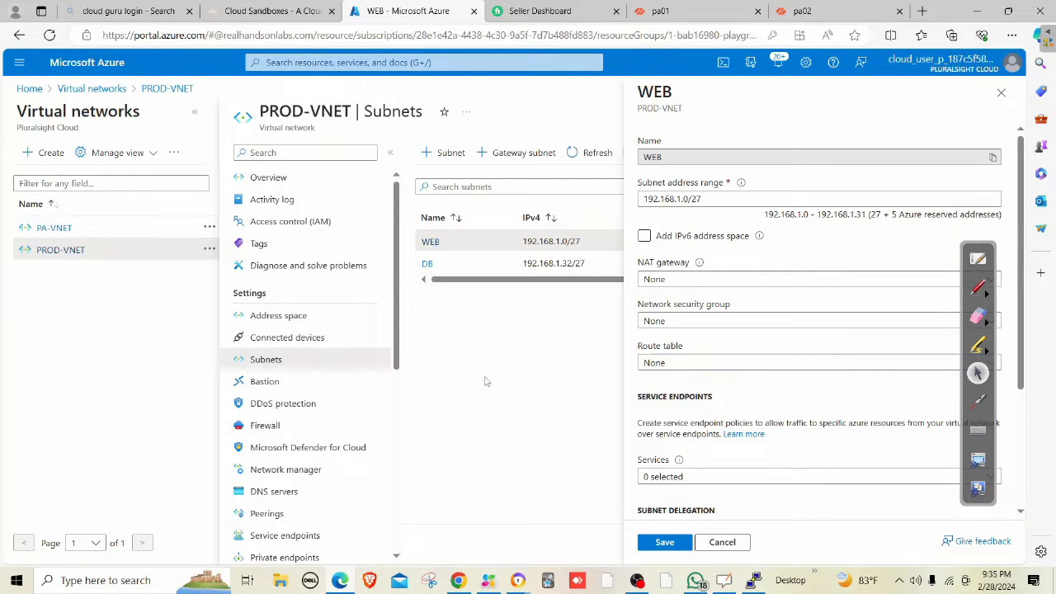
Revisit virtual networks and route tables, then recheck the WEB subnet's route table and cancel.
left_click(396, 63)
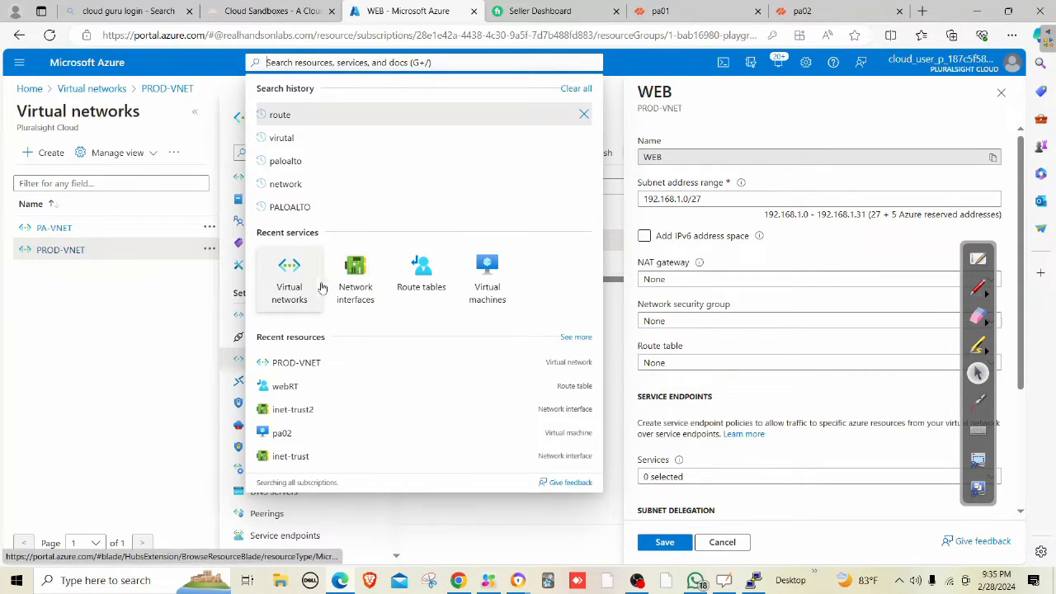
left_click(288, 276)
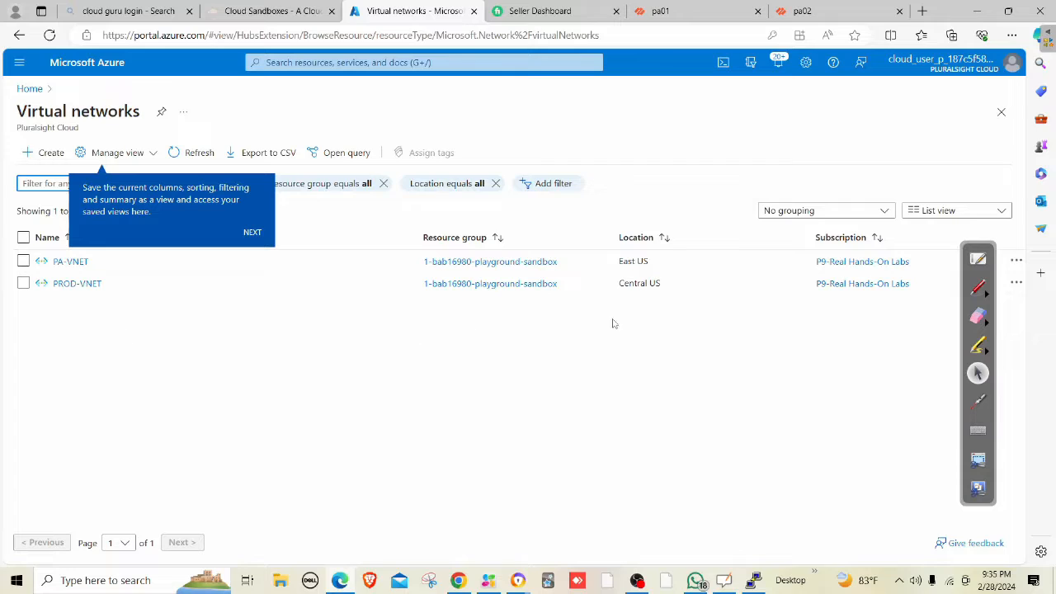
left_click(389, 63)
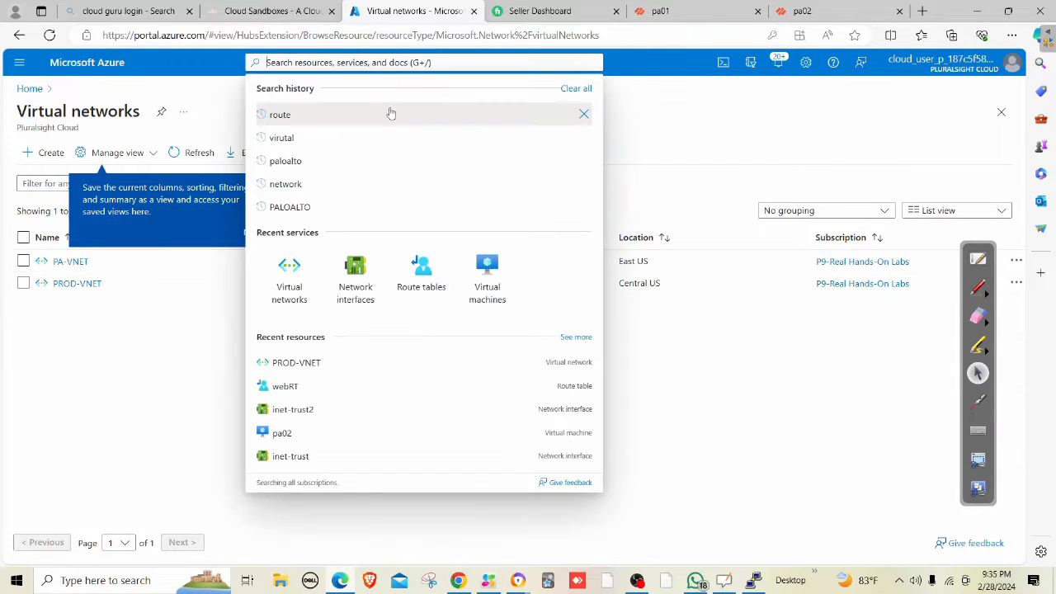
left_click(437, 269)
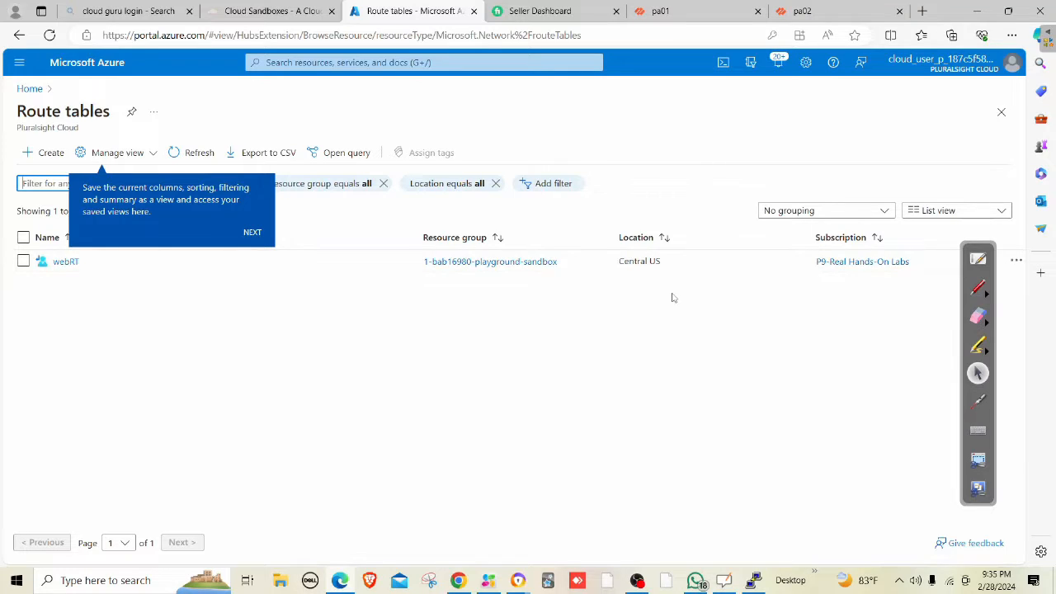
left_click(387, 62)
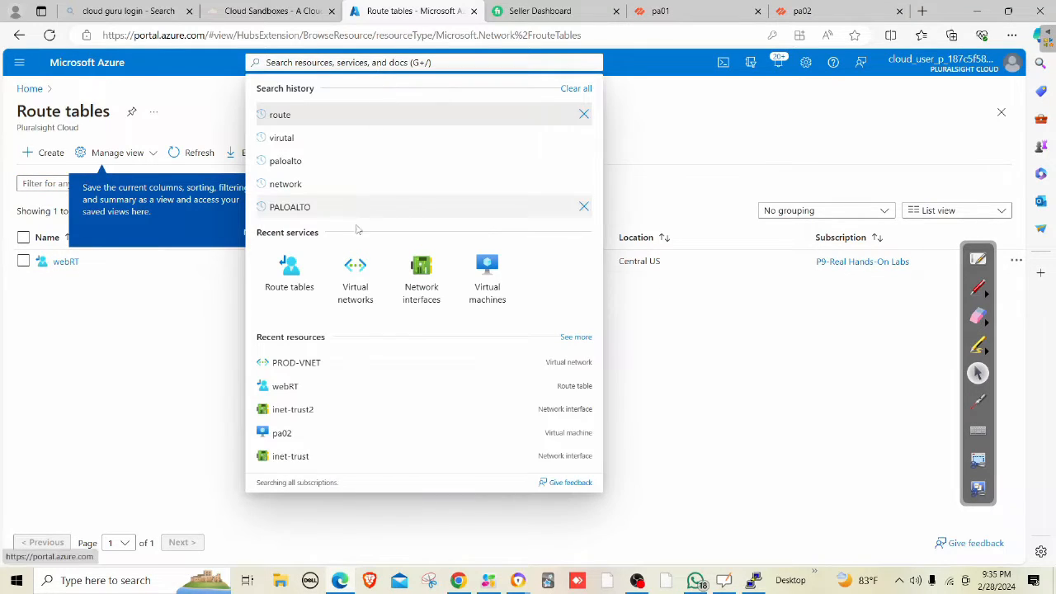
left_click(353, 272)
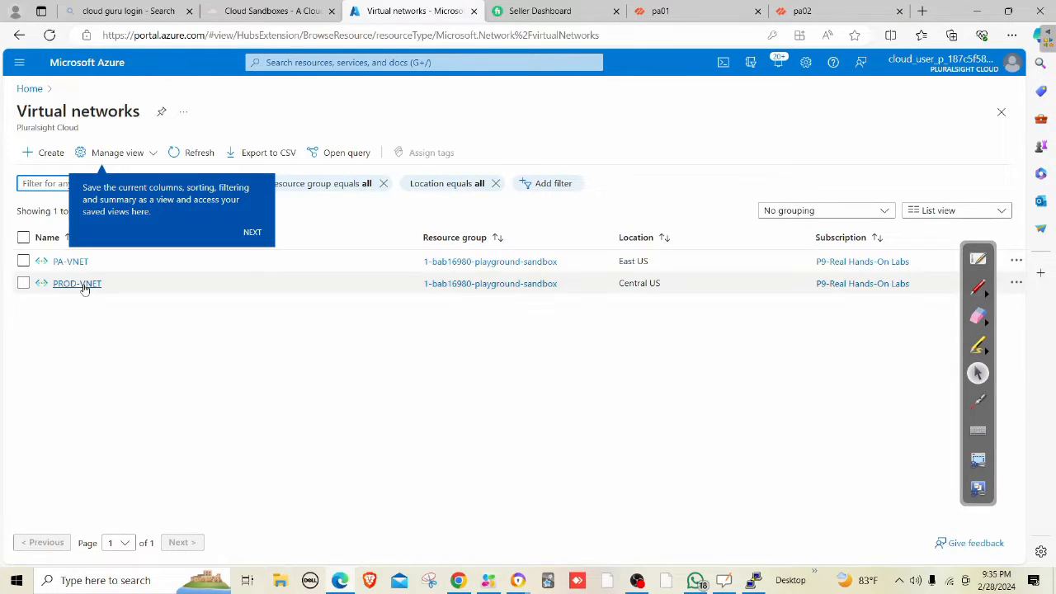
left_click(85, 282)
left_click(297, 360)
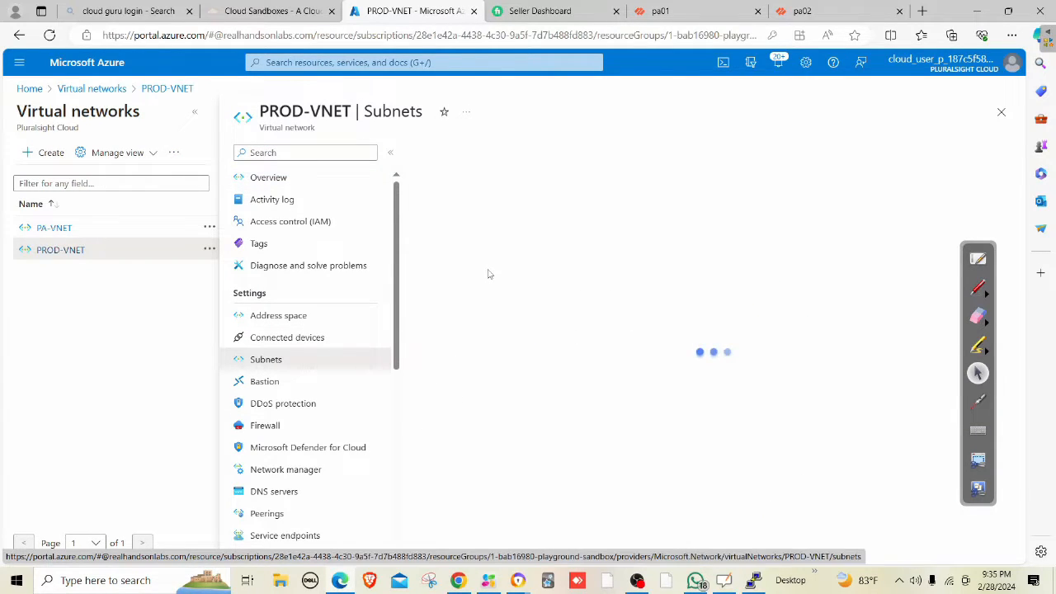
left_click(429, 242)
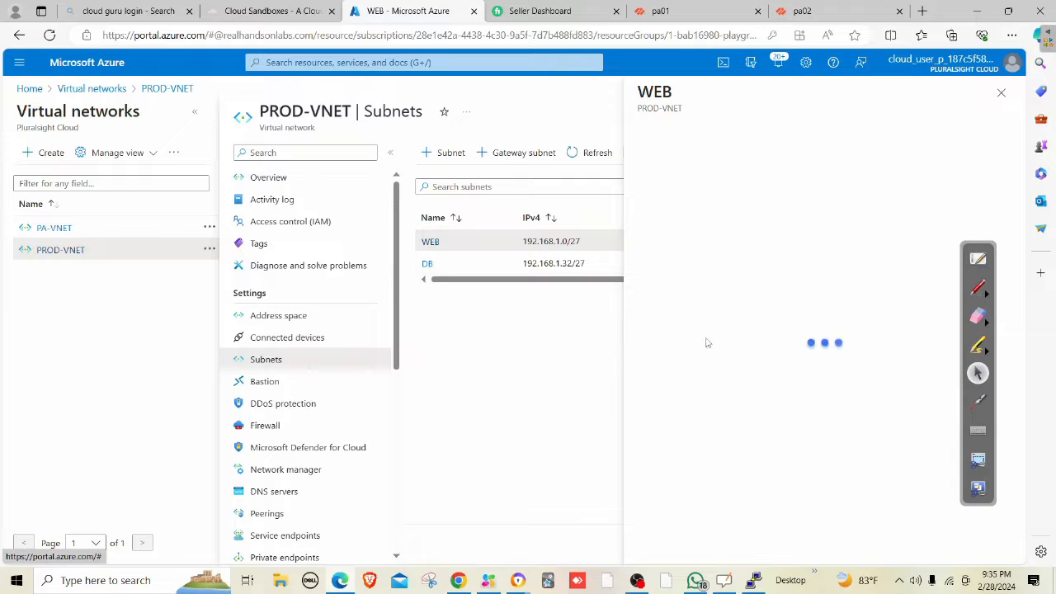
left_click(668, 367)
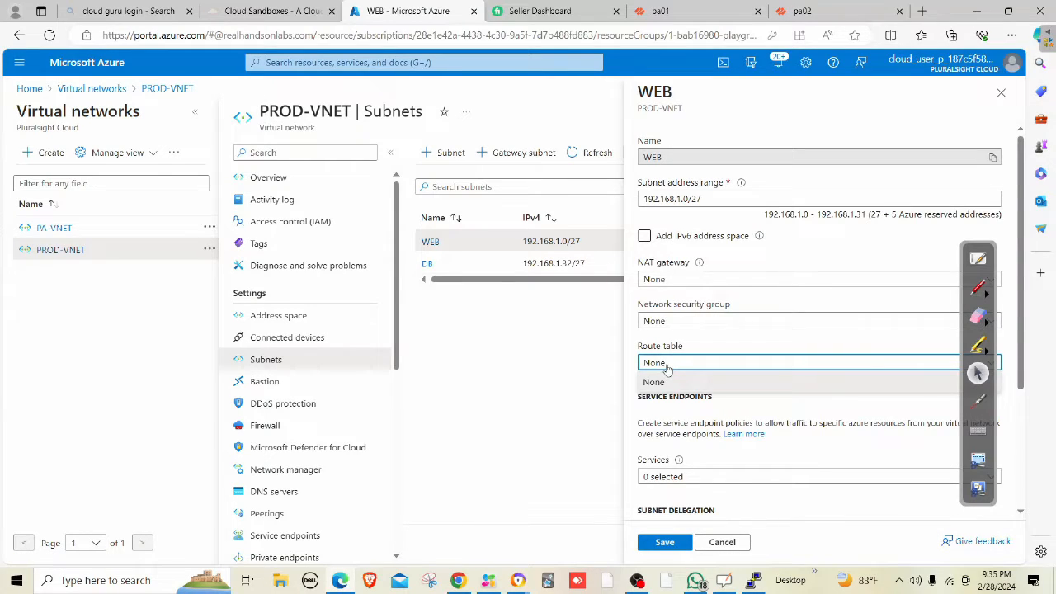
left_click(666, 367)
left_click(668, 367)
left_click(668, 368)
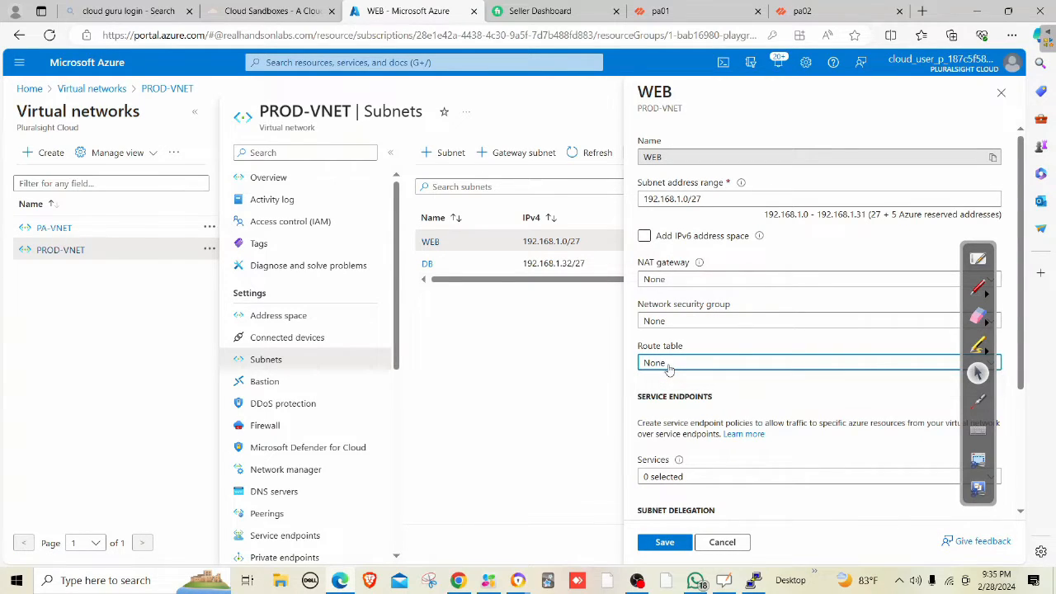
left_click(667, 368)
left_click(667, 368)
left_click(722, 541)
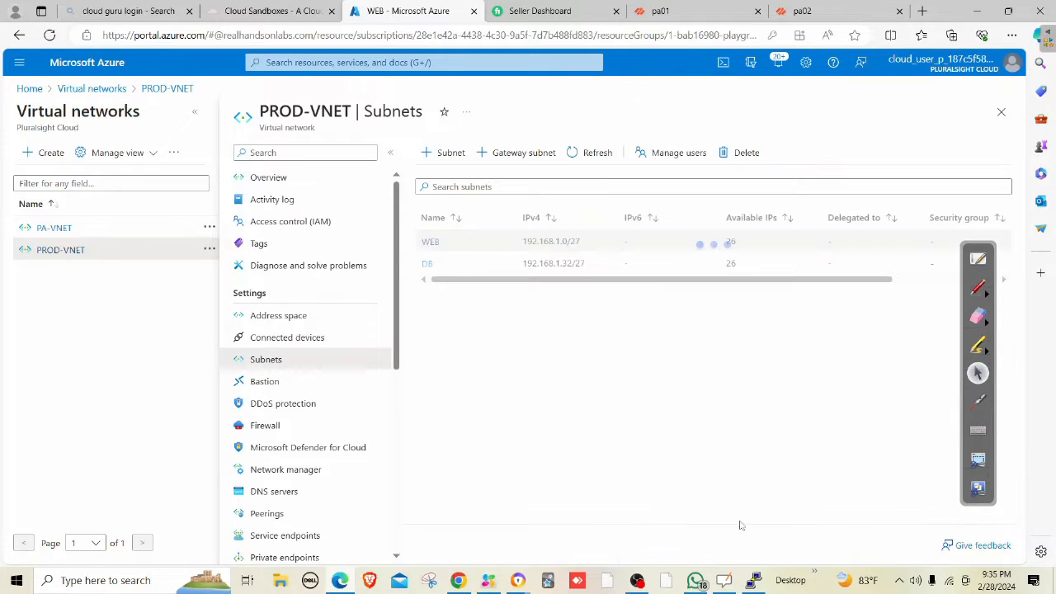
Check the notifications, then bring up the Route tables list showing webRT.
left_click(779, 66)
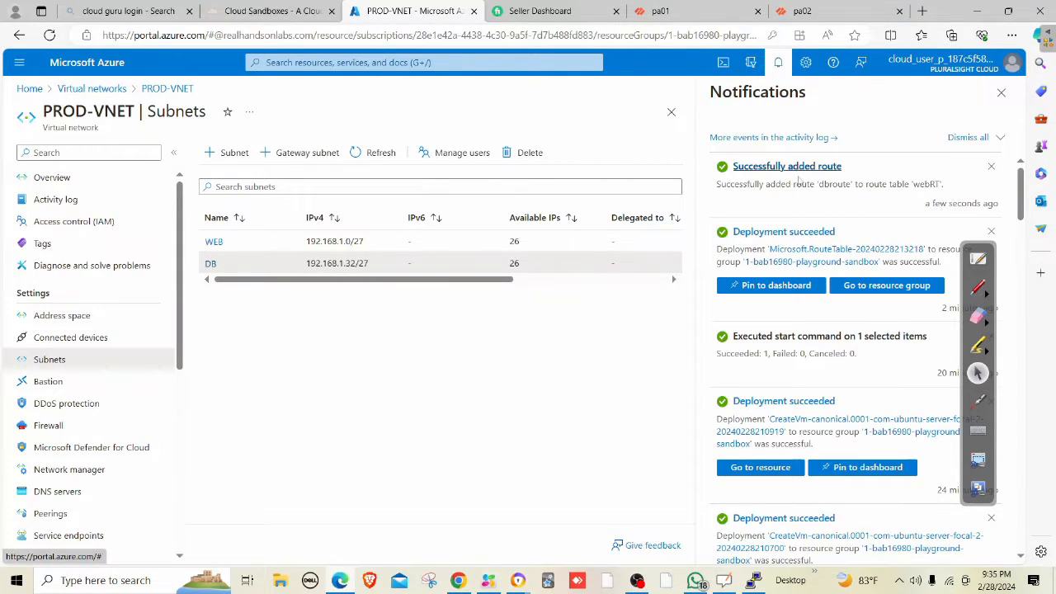
left_click(350, 63)
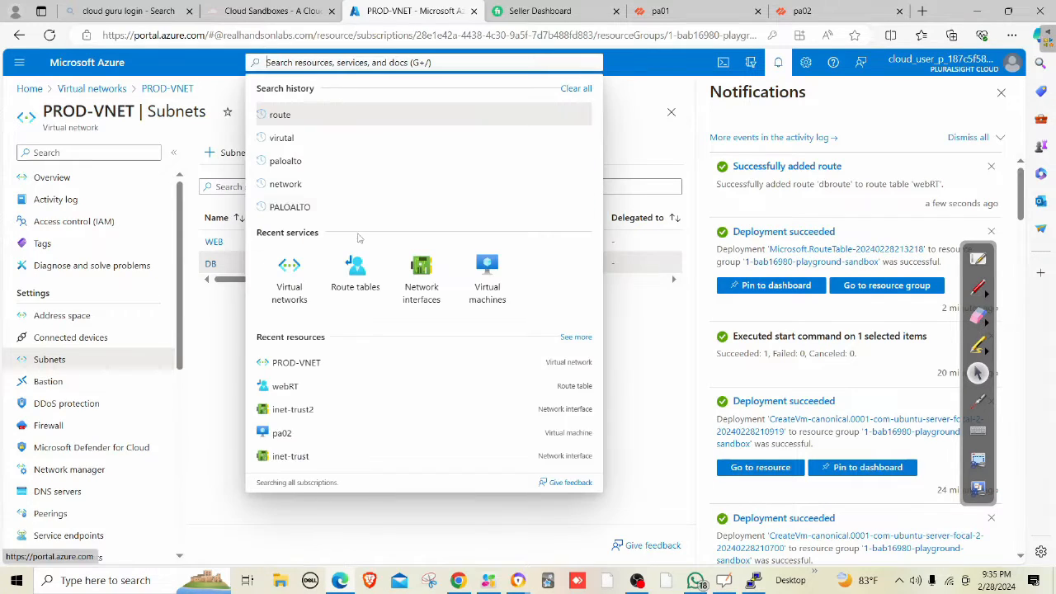
left_click(353, 276)
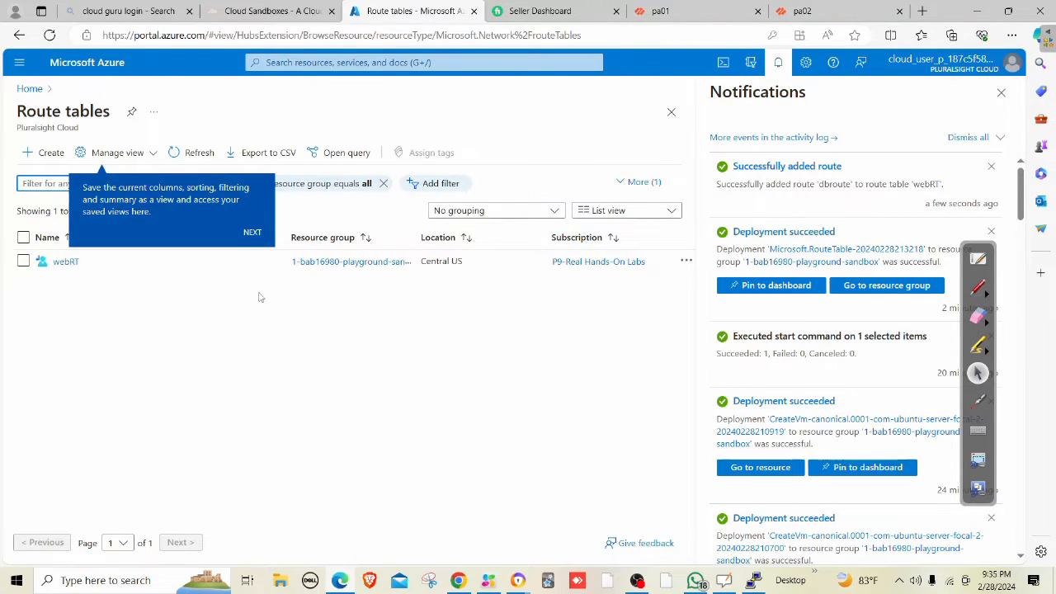
Open webRT, then go to PROD-VNET and close the notifications panel.
left_click(65, 262)
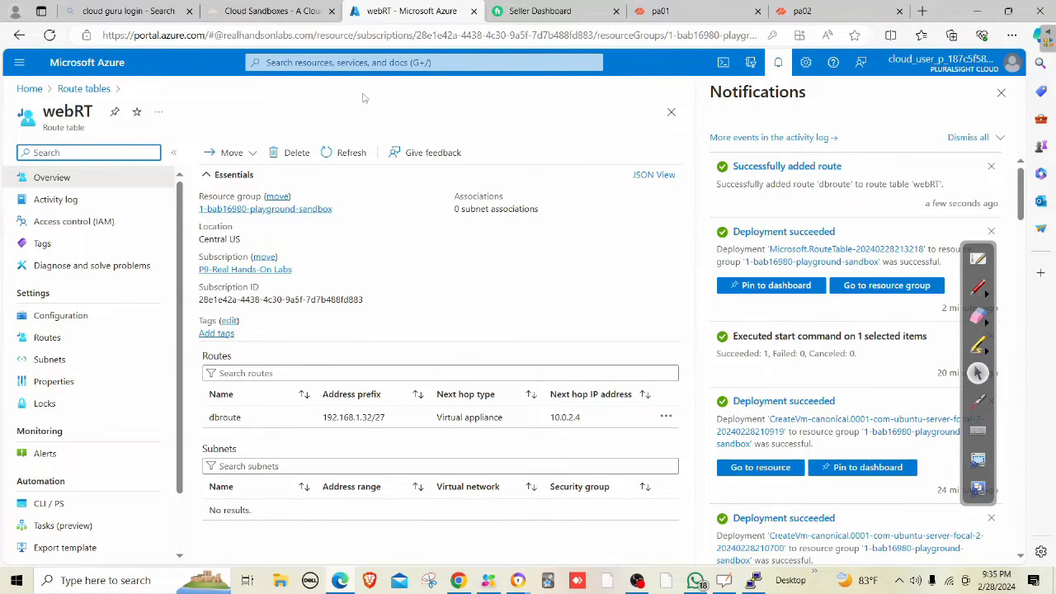
left_click(371, 62)
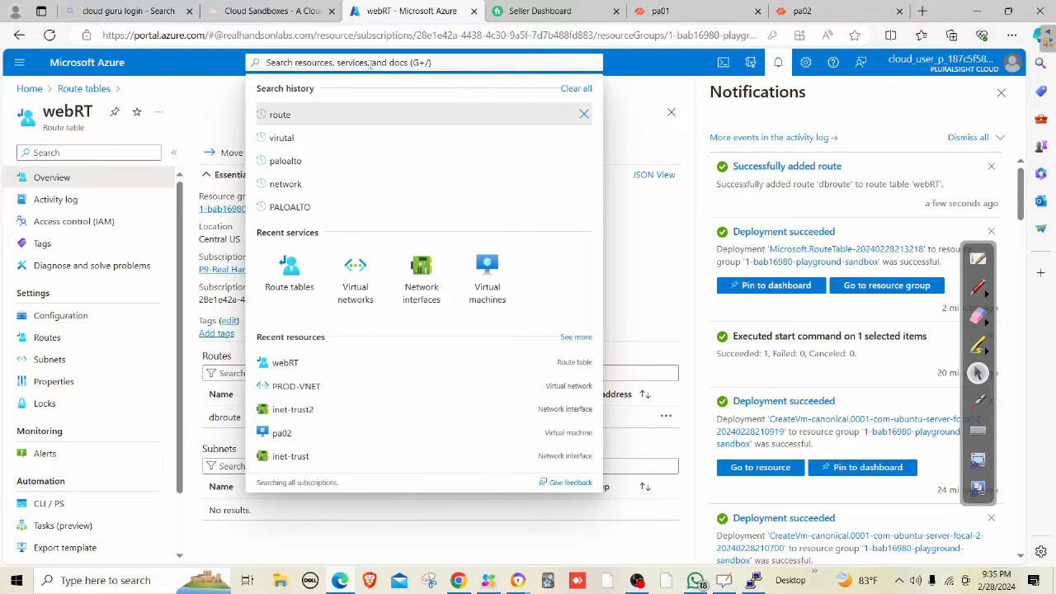
left_click(358, 290)
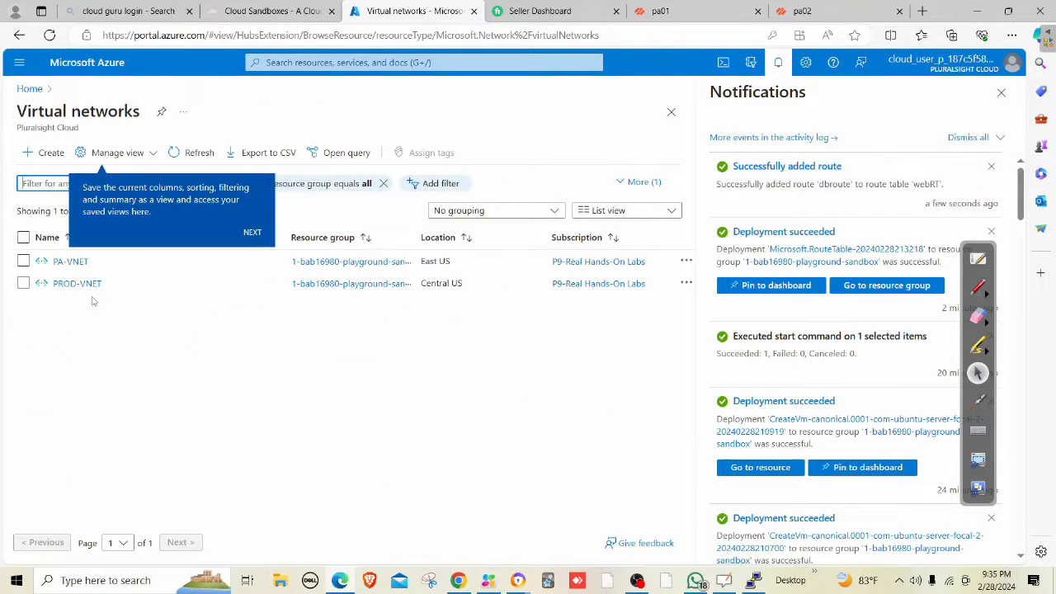
left_click(78, 283)
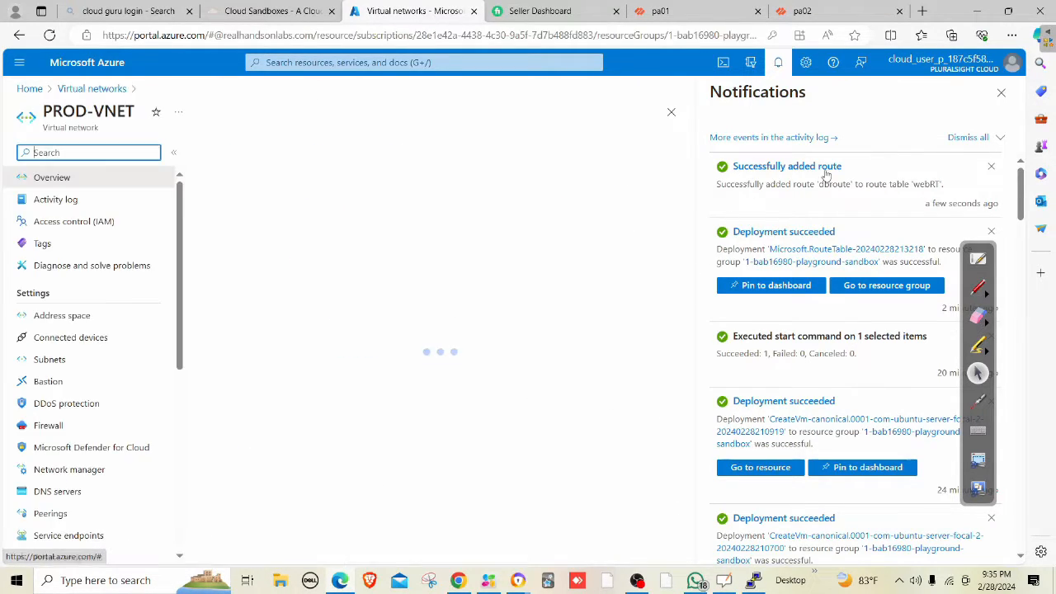
left_click(1000, 92)
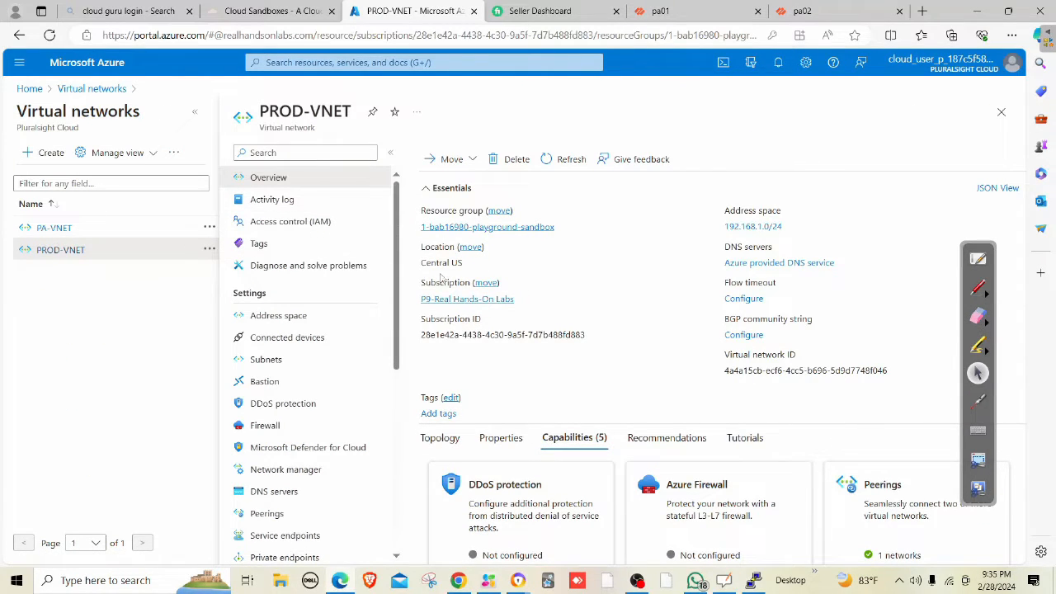
Recheck the WEB subnet's route table options, then return to the Route tables list.
left_click(289, 360)
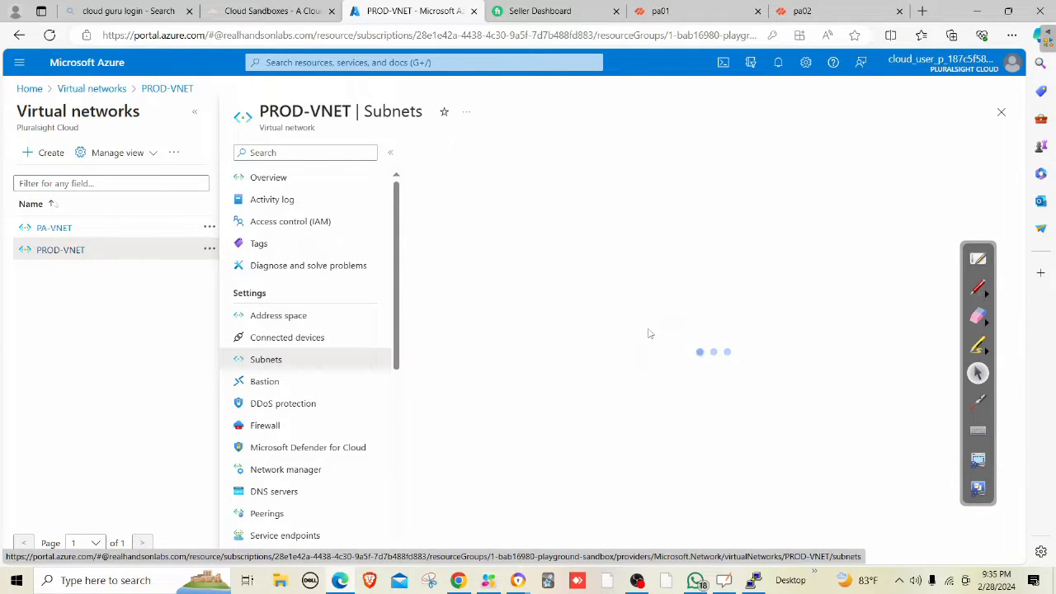
left_click(430, 242)
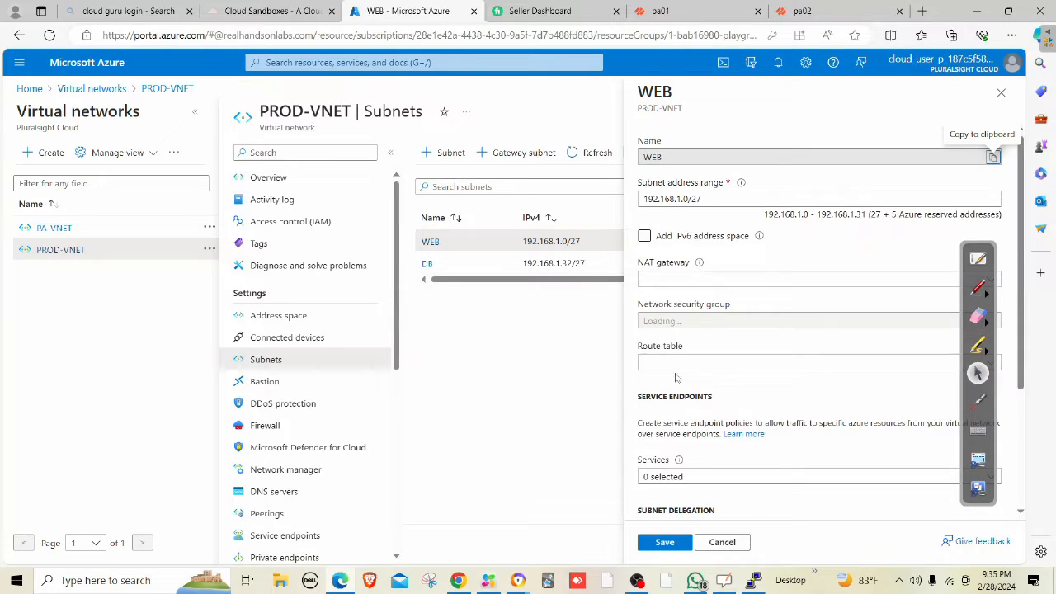
left_click(666, 364)
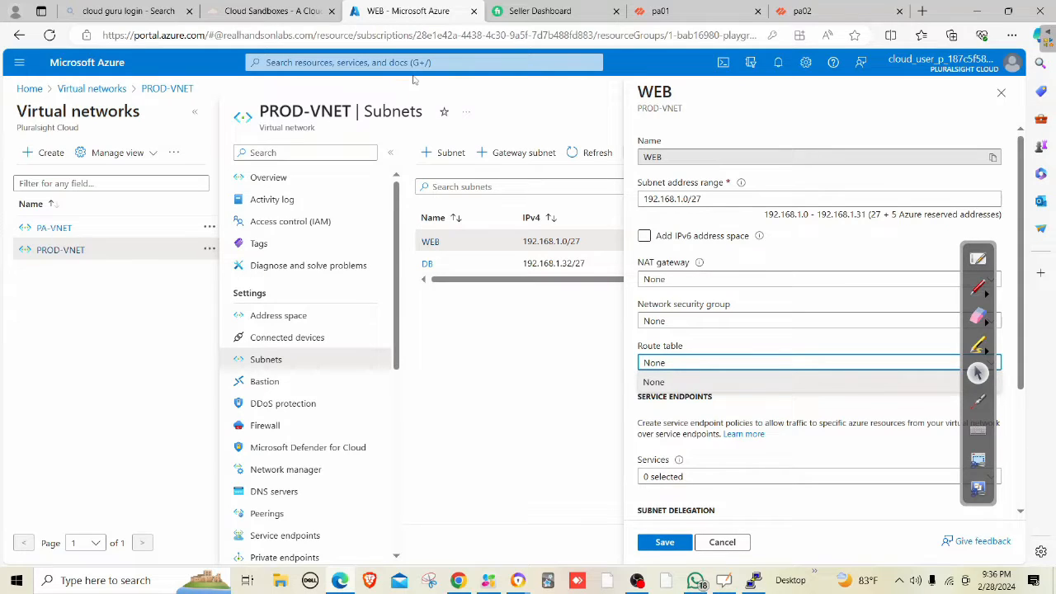
left_click(676, 367)
left_click(388, 62)
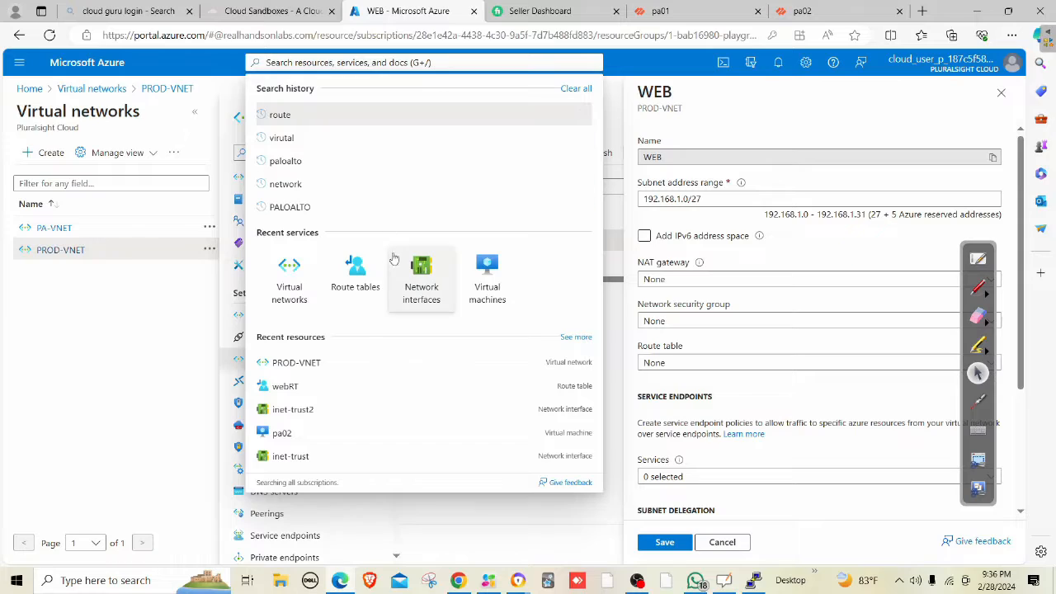
left_click(369, 272)
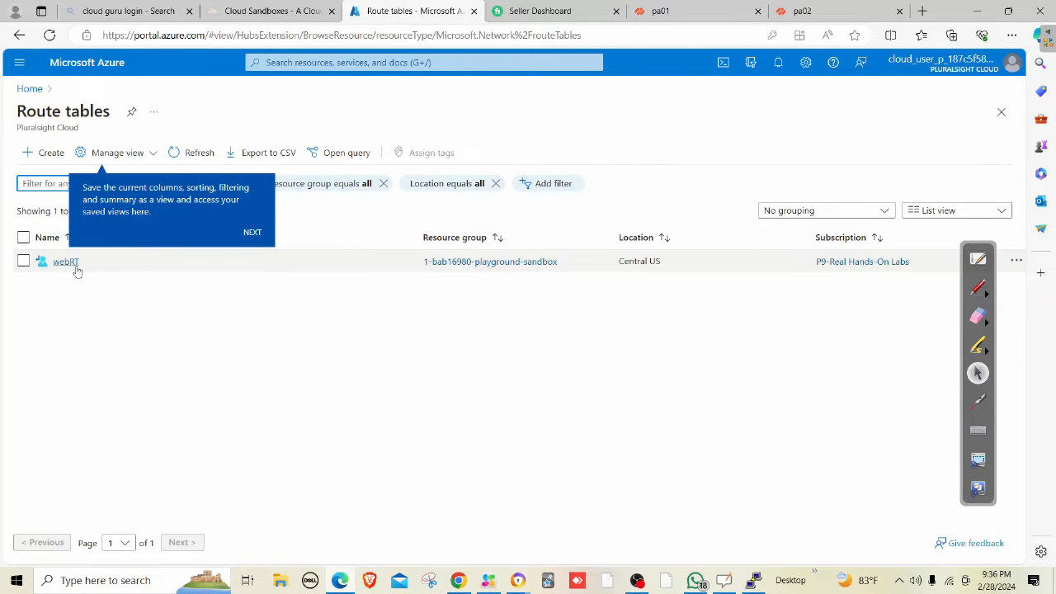
Open webRT, refresh its details, and view its associated subnets.
left_click(74, 264)
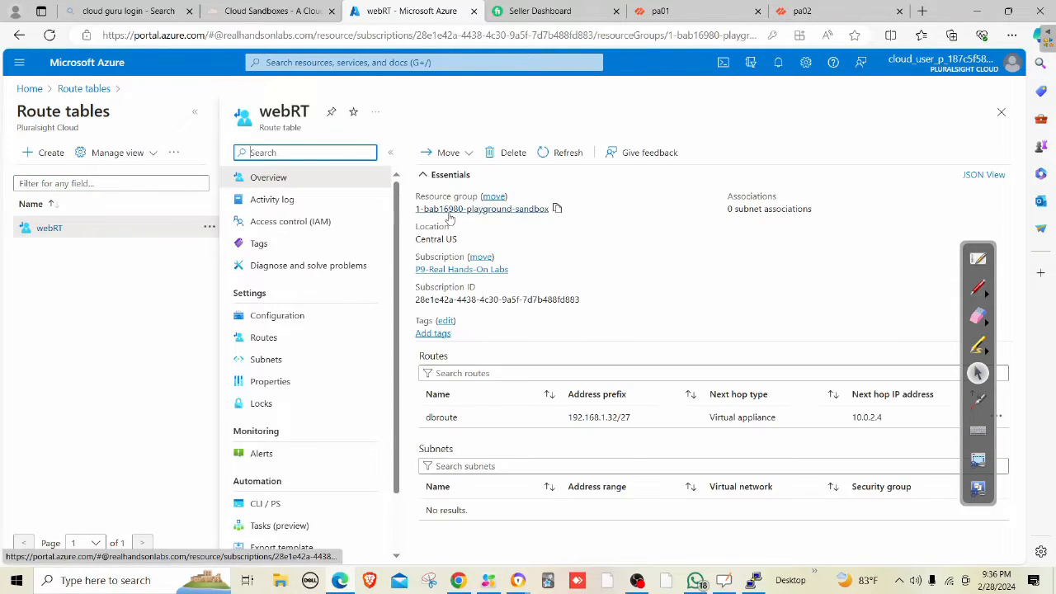
left_click(569, 156)
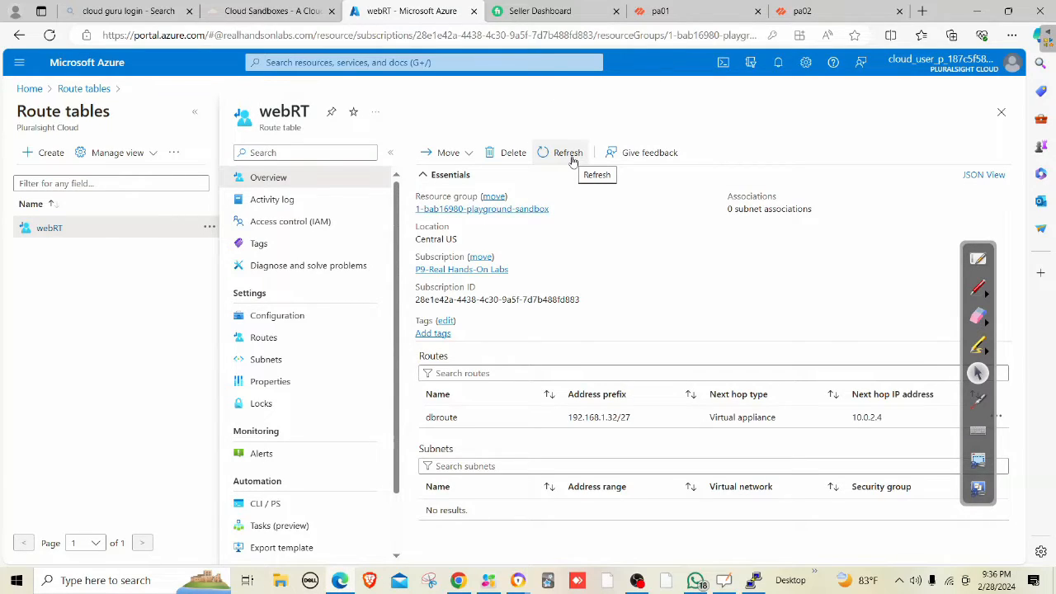
left_click(569, 155)
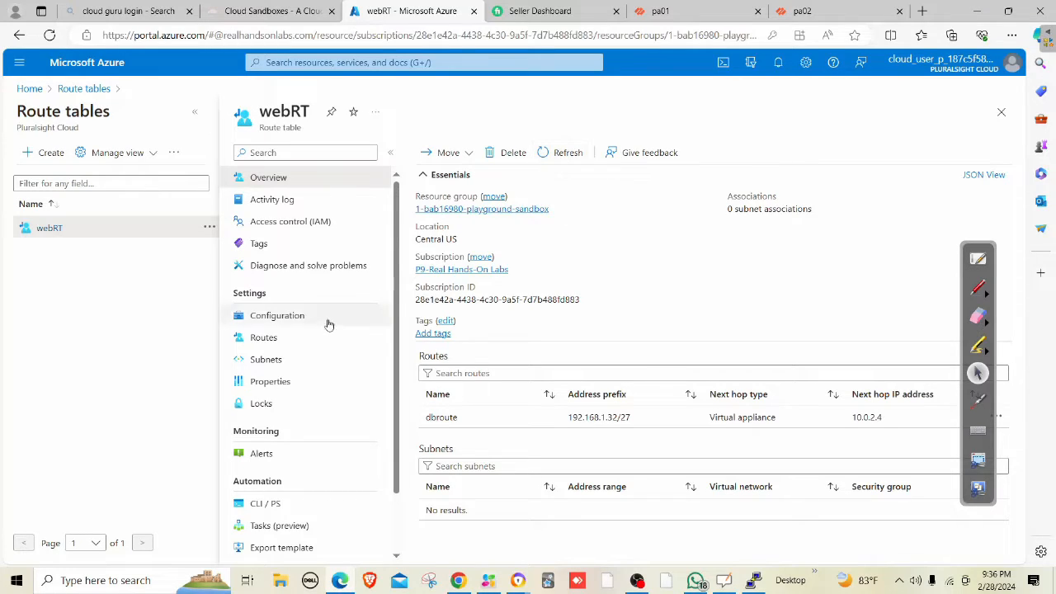
left_click(265, 360)
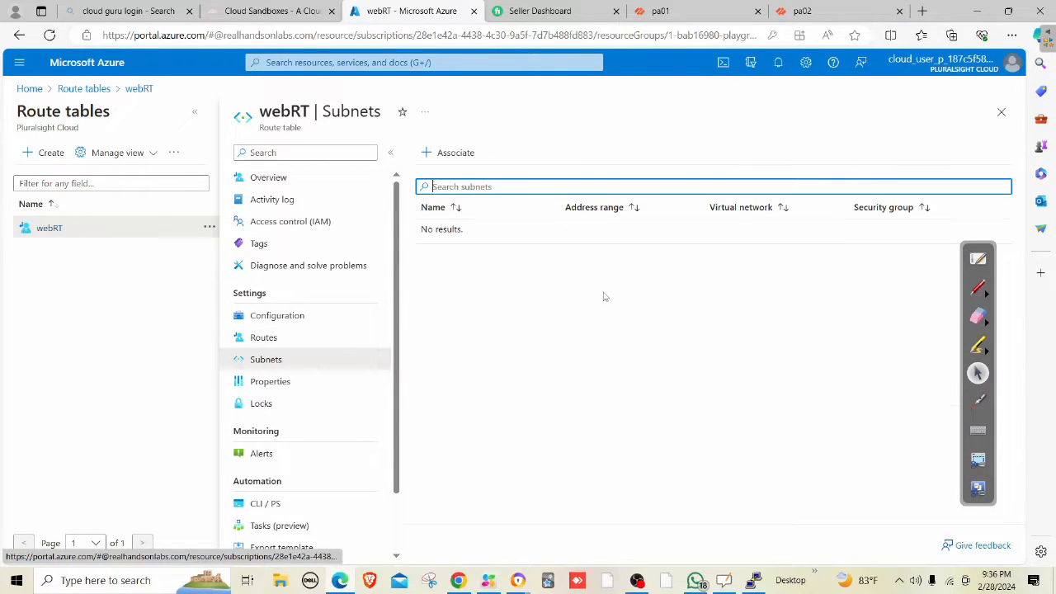
Associate webRT with virtual network PROD-VNET, subnet WEB, and confirm with OK.
left_click(455, 155)
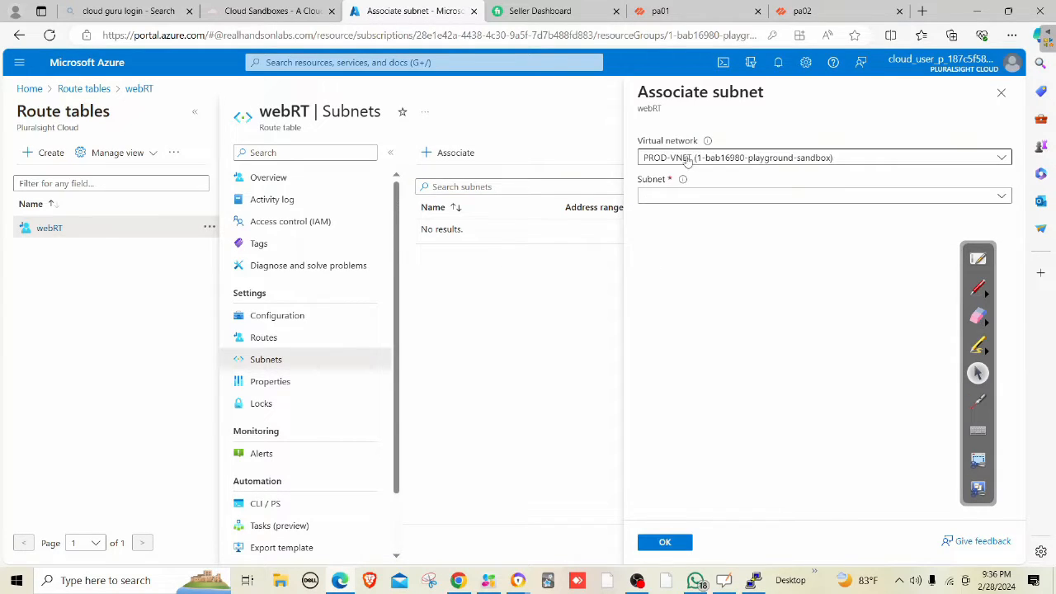
left_click(669, 161)
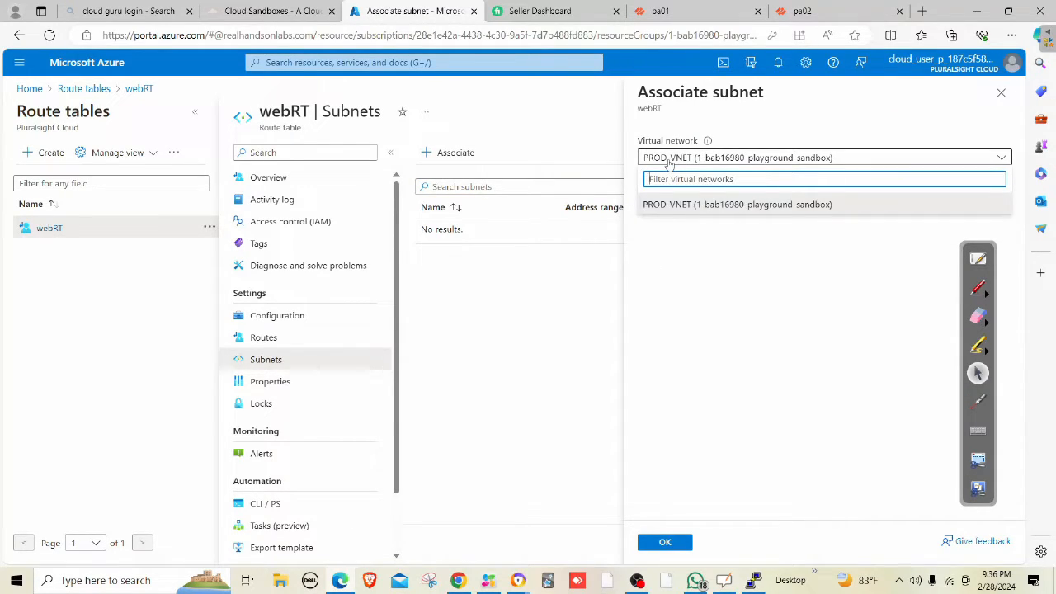
left_click(666, 204)
left_click(661, 200)
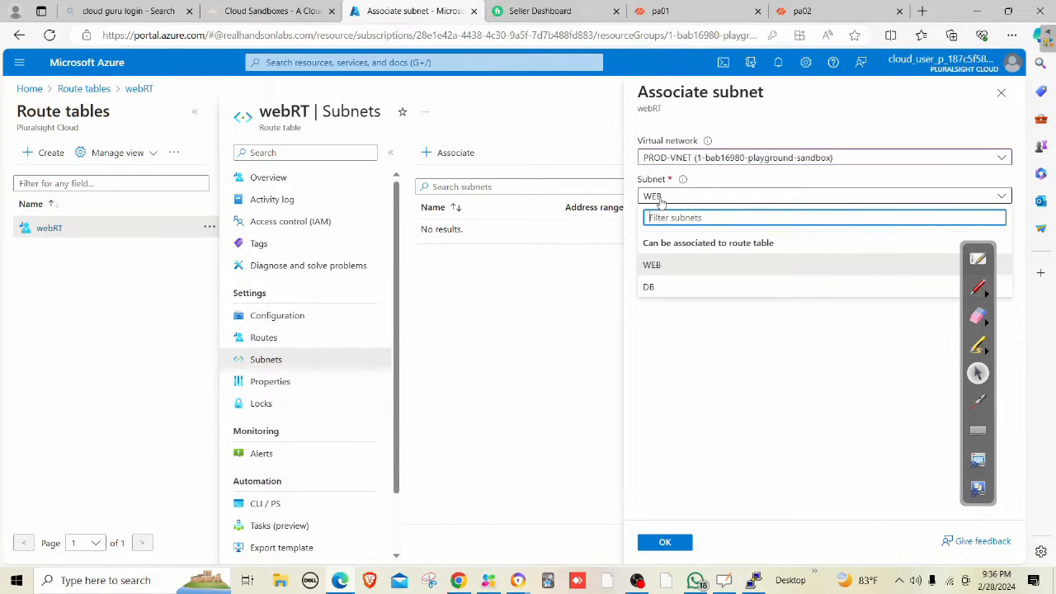
left_click(655, 267)
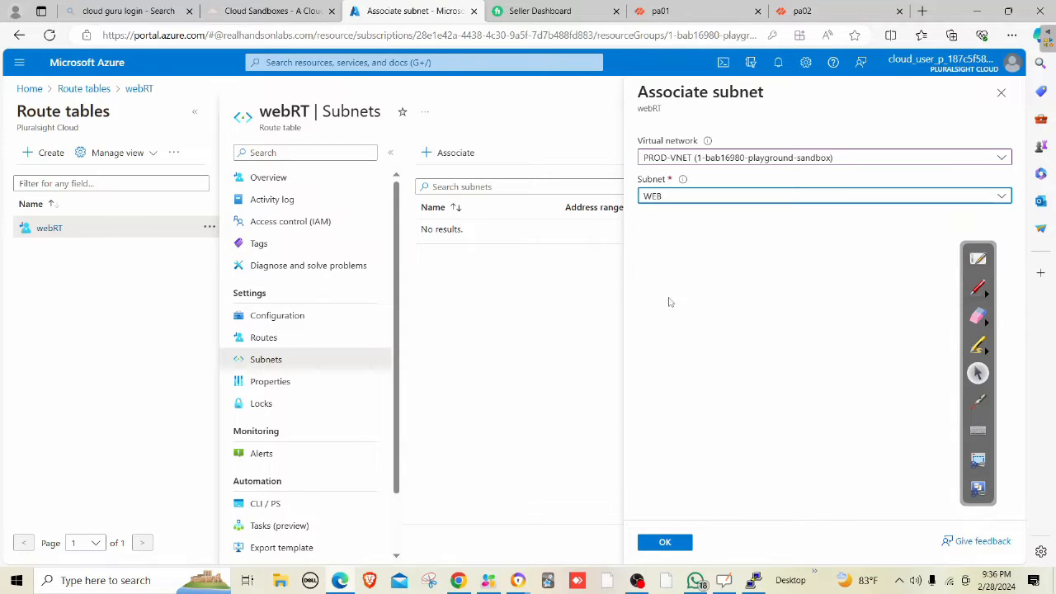
left_click(666, 542)
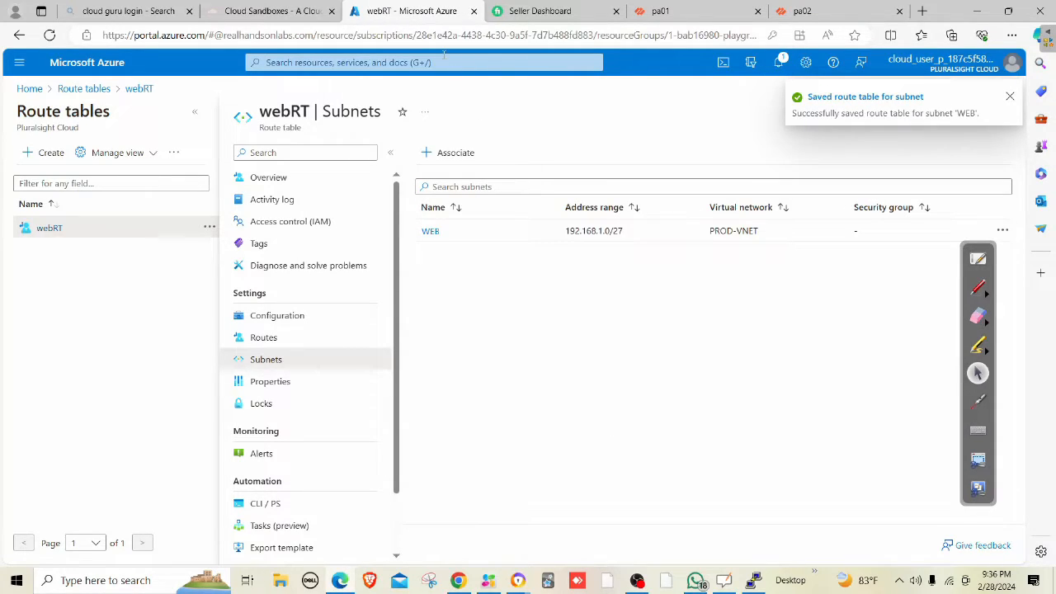
Open PROD-VNET's WEB subnet settings, verify the route table shows webRT, and cancel.
left_click(443, 60)
left_click(355, 276)
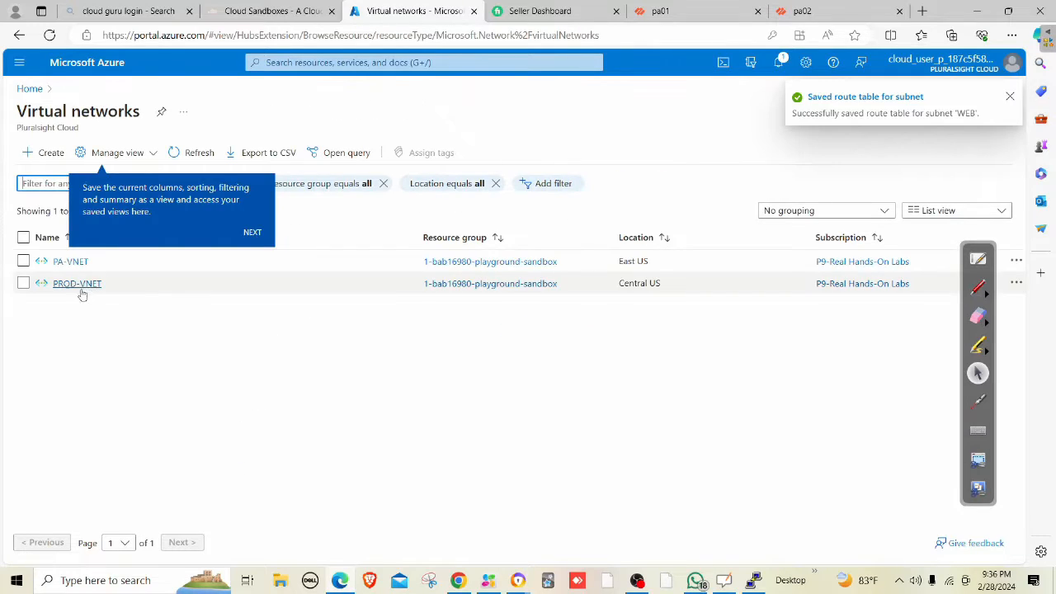
left_click(77, 284)
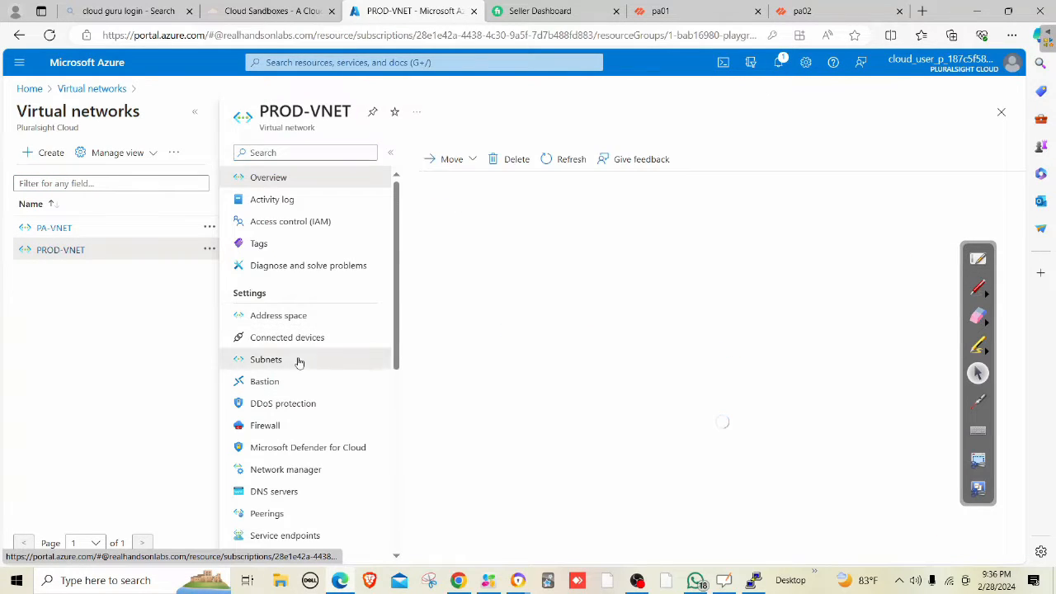
left_click(299, 360)
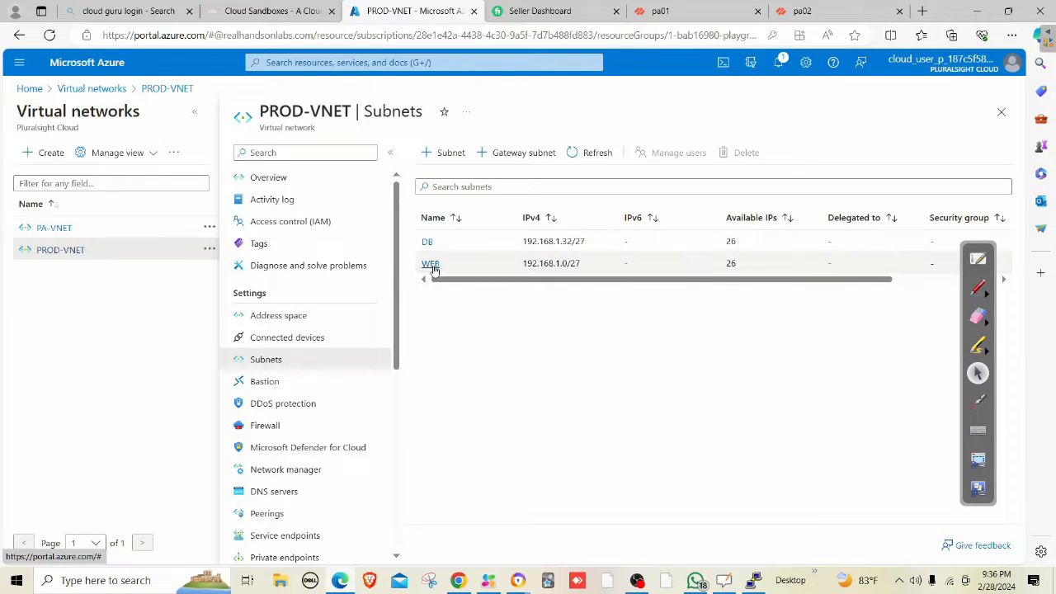
left_click(431, 264)
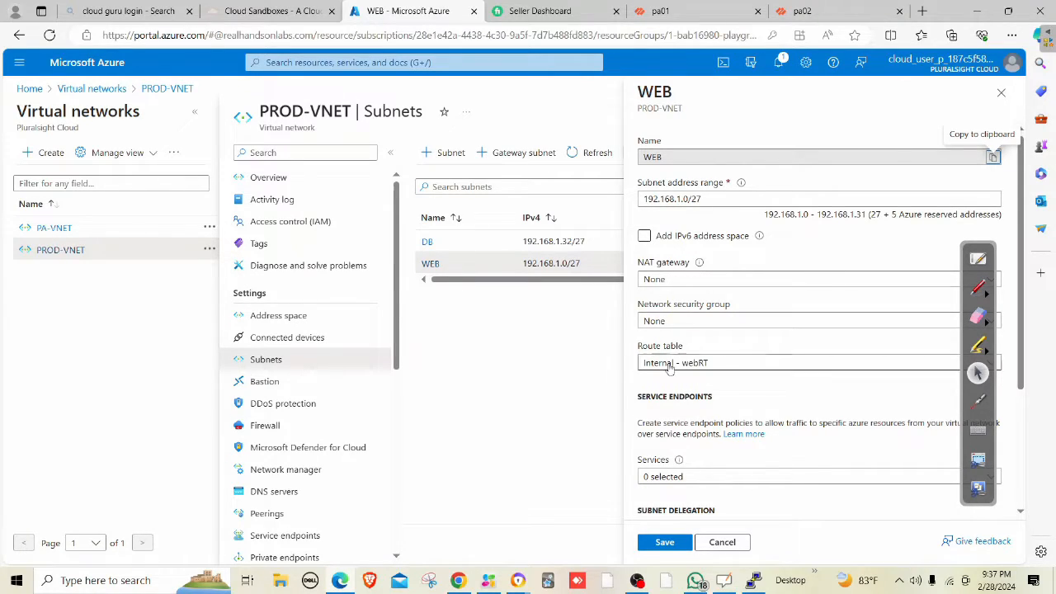
left_click(732, 543)
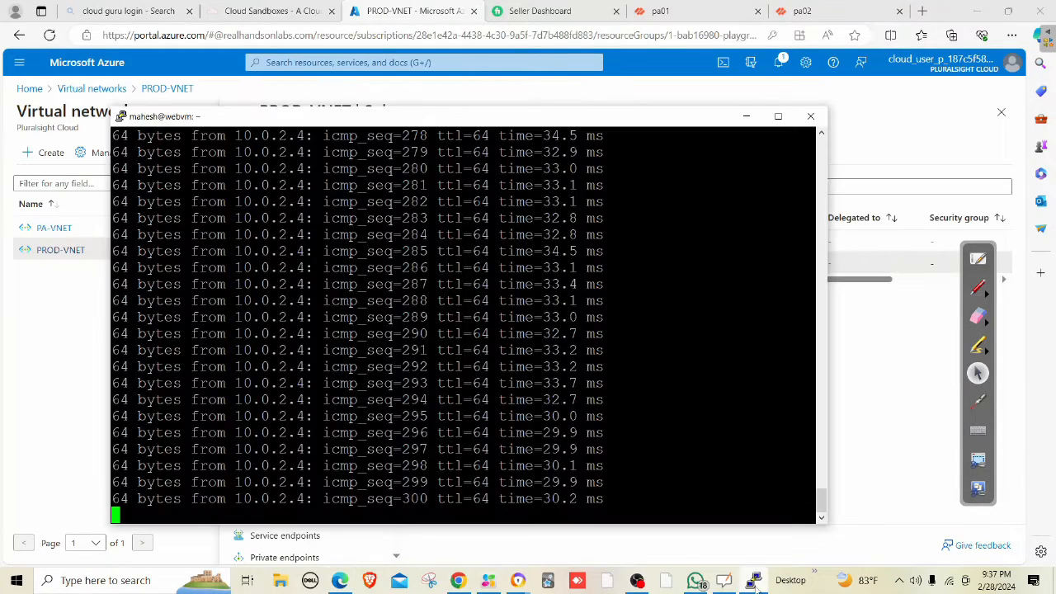
Stop the 10.0.2.4 ping and start pinging 192.168.1.36, which gets no replies.
left_click(753, 580)
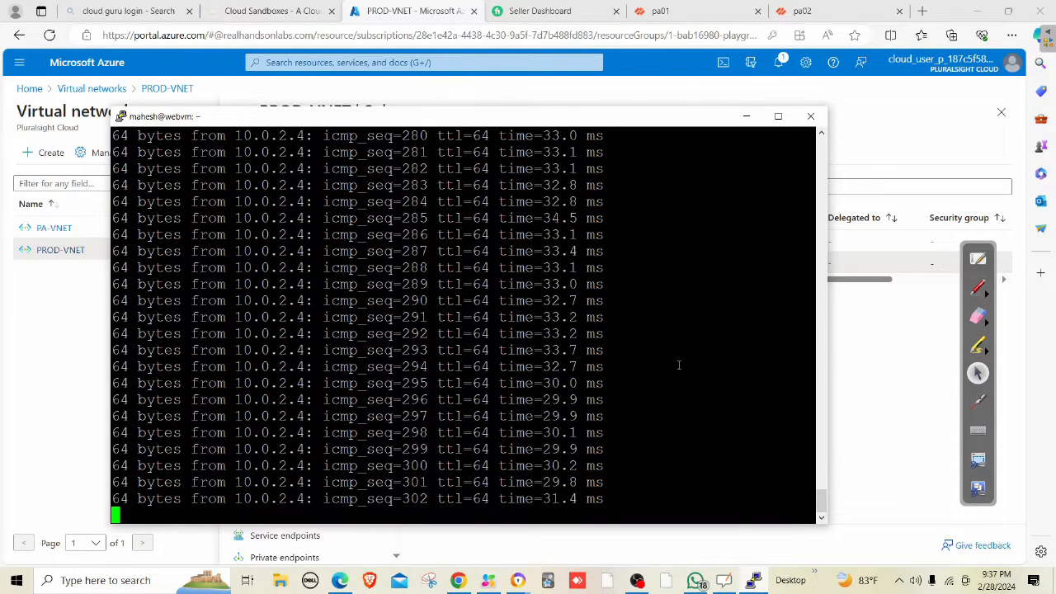
key("ctrl+c")
key("Return")
key("Up")
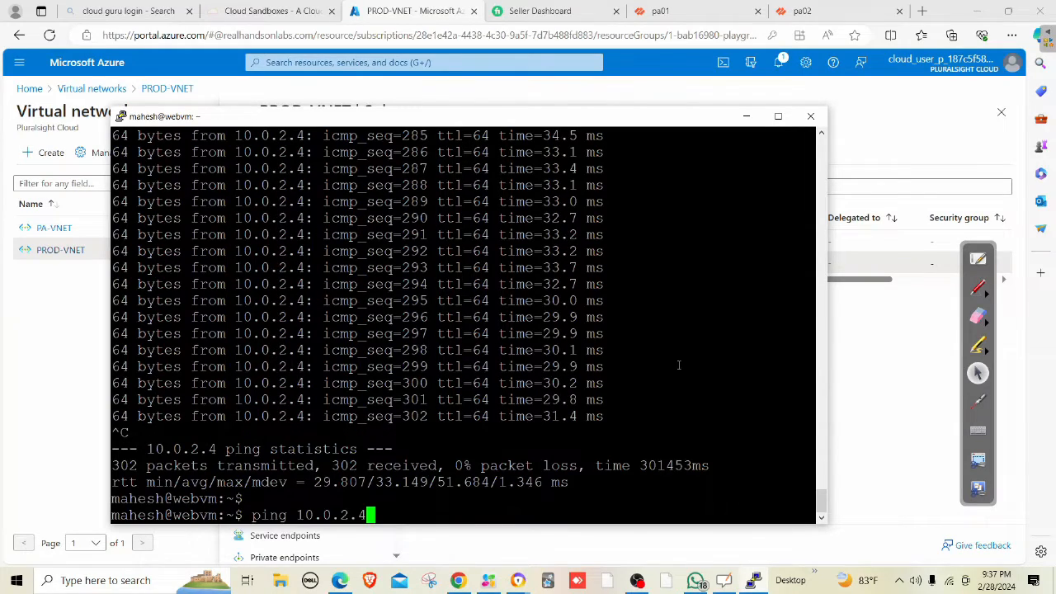
key("BackSpace")
key("BackSpace")
key("BackSpace")
key("BackSpace")
key("BackSpace")
key("BackSpace")
key("BackSpace")
type("92.168.1.")
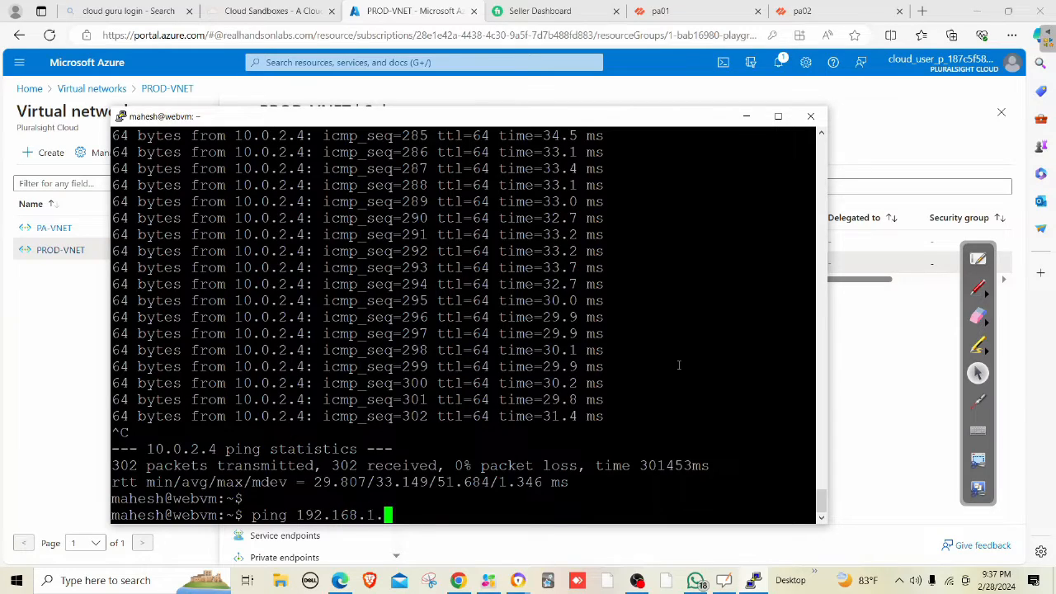
type("36")
key("Return")
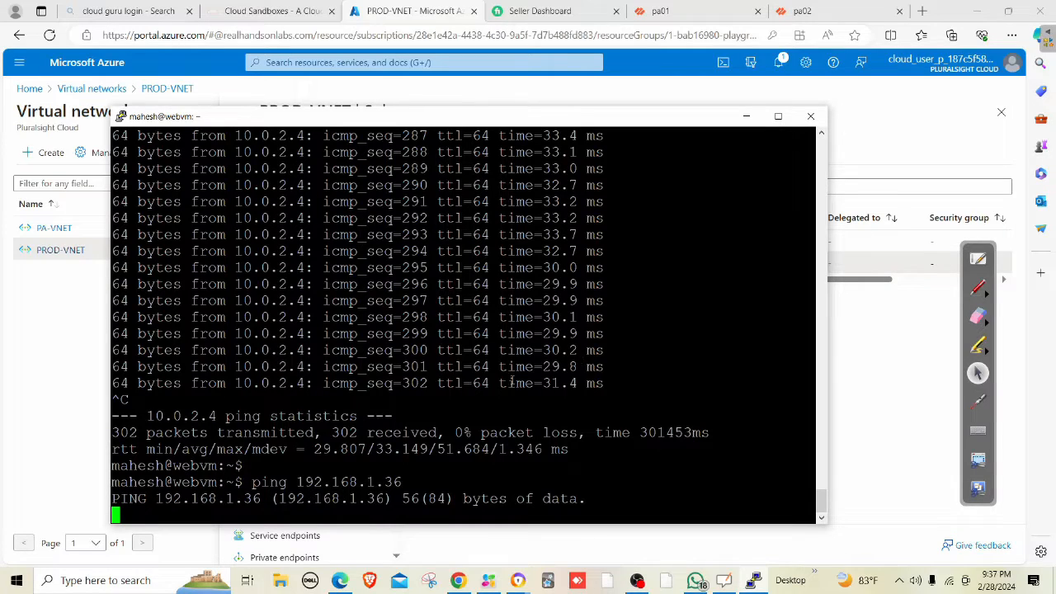
scroll(511, 382, "up", 20)
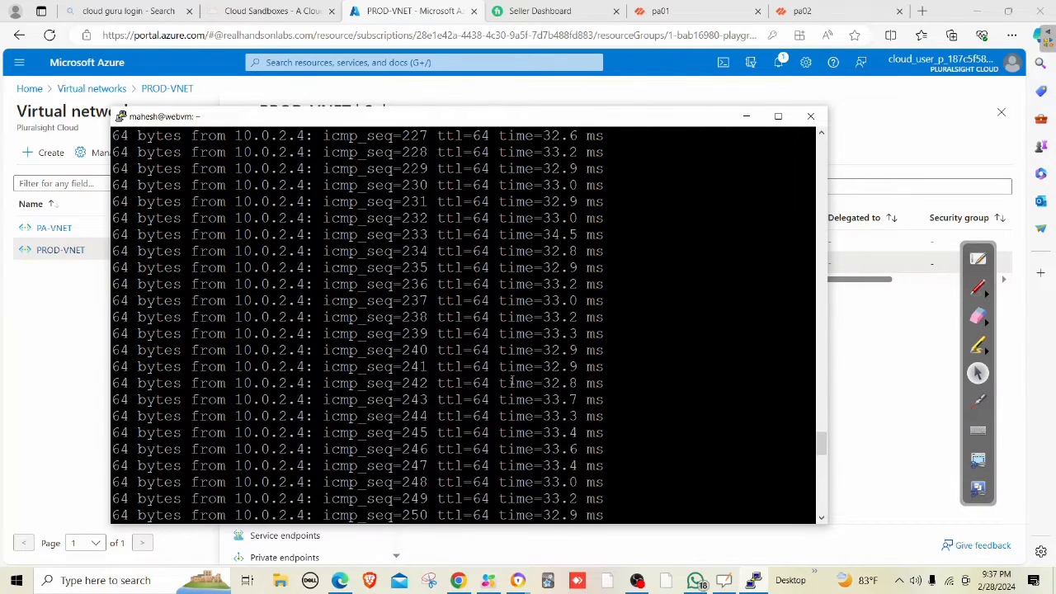
scroll(511, 382, "down", 20)
scroll(511, 382, "down", 4)
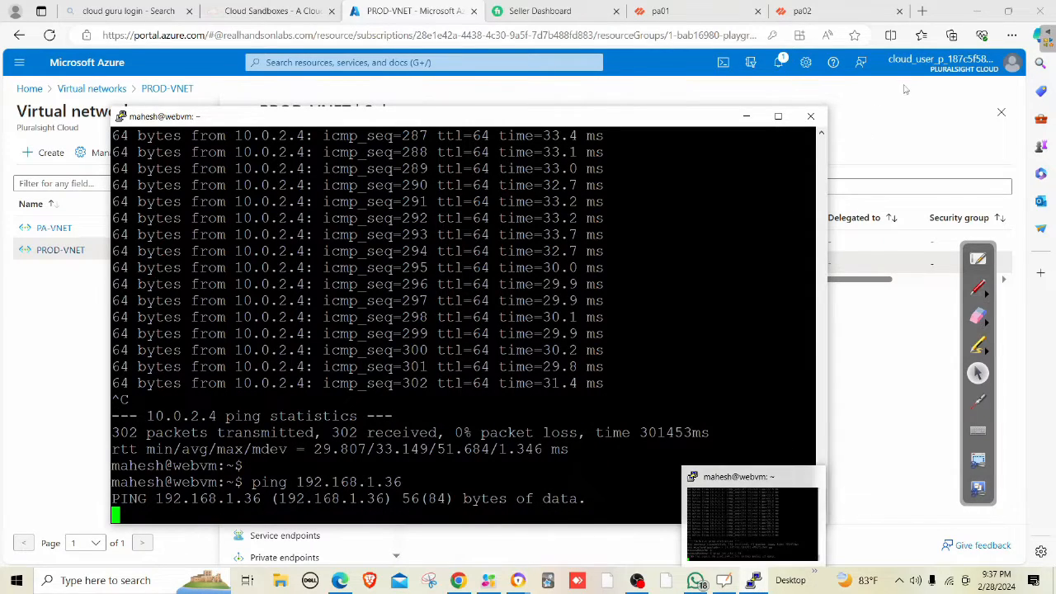
Return to the Azure portal and open the Virtual machines list.
left_click(754, 583)
left_click(511, 62)
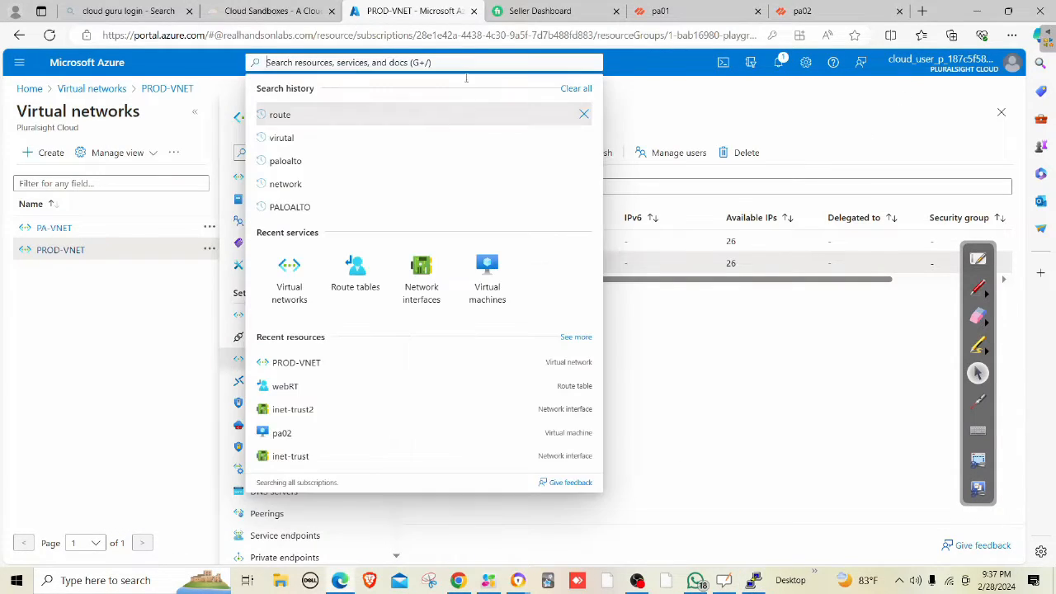
left_click(487, 301)
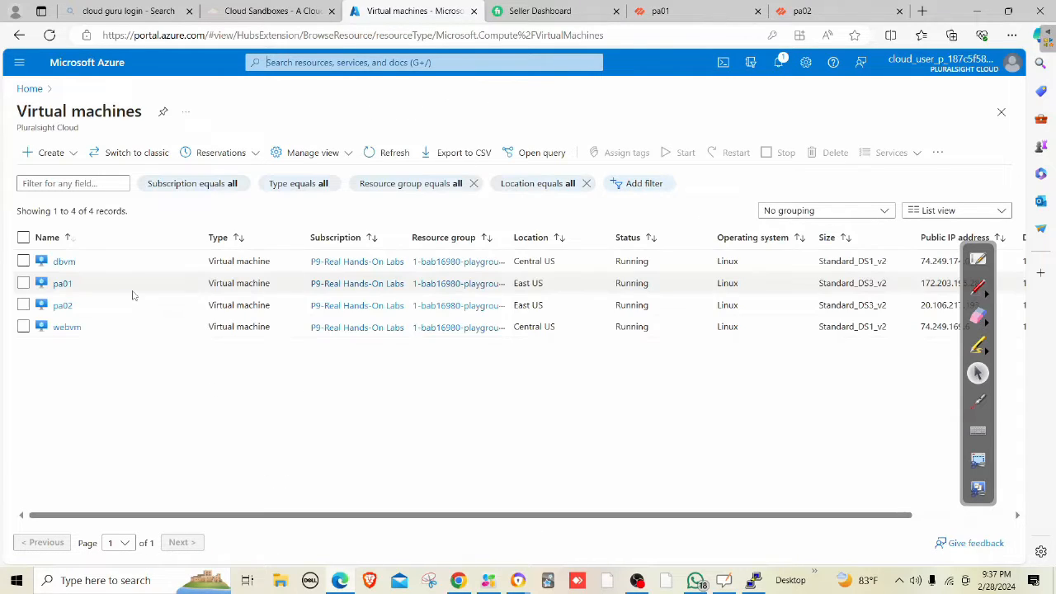
Open the dbvm virtual machine and its network settings.
left_click(66, 261)
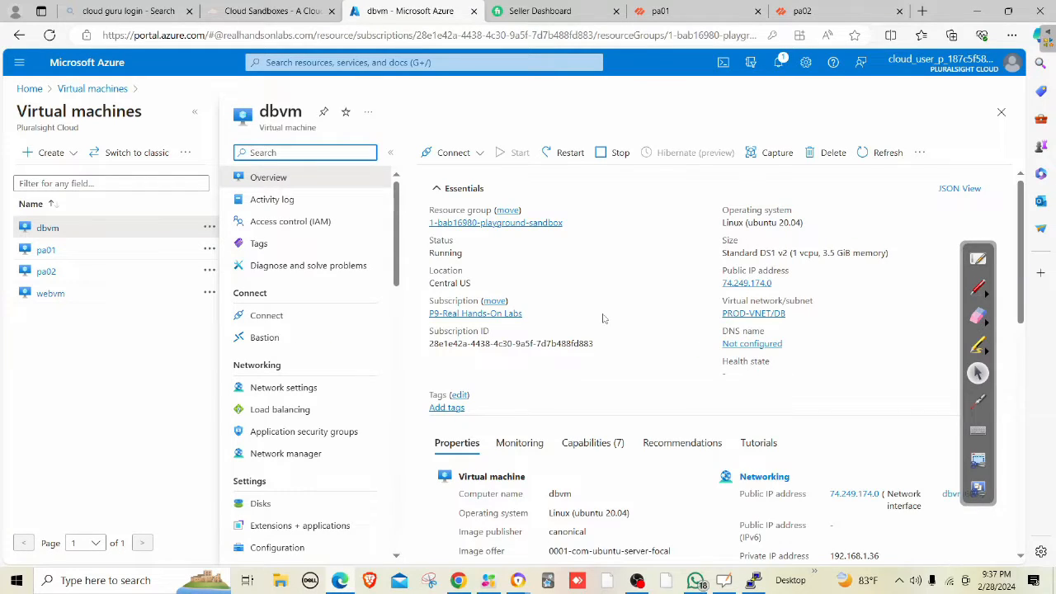
scroll(602, 319, "down", 2)
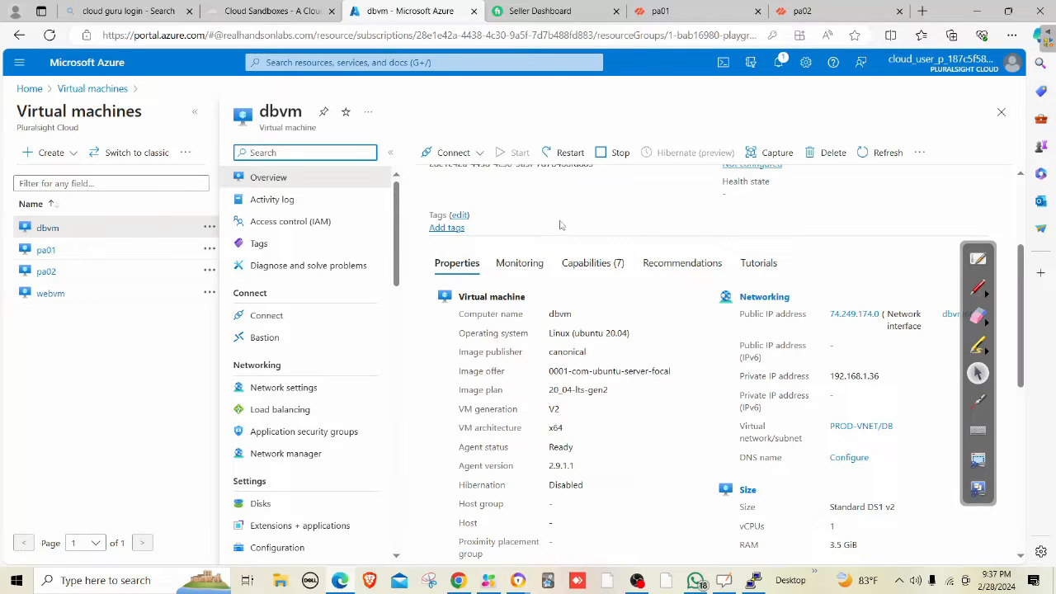
scroll(559, 224, "up", 1)
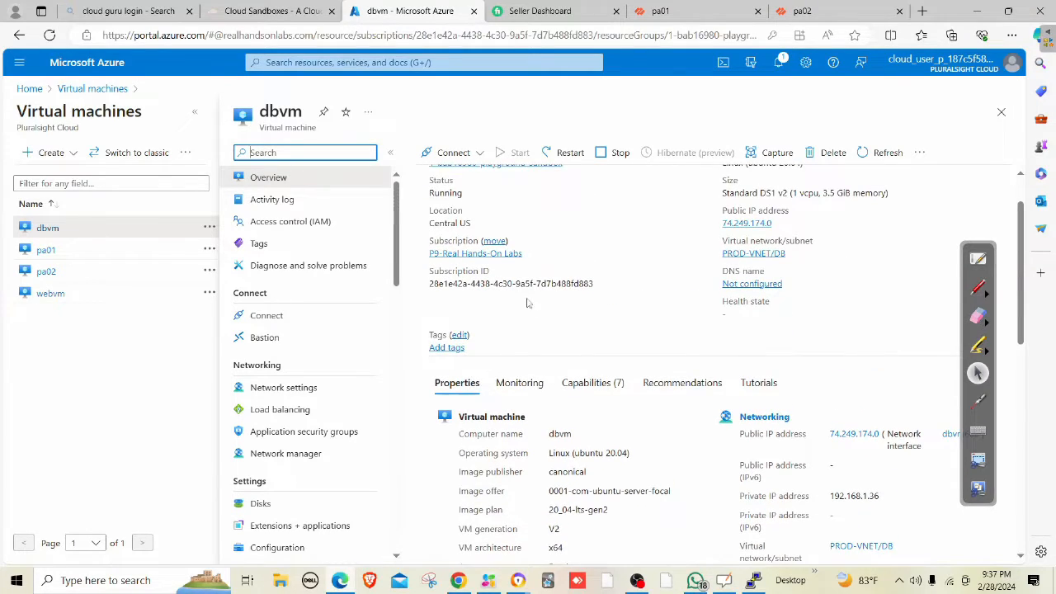
left_click(283, 387)
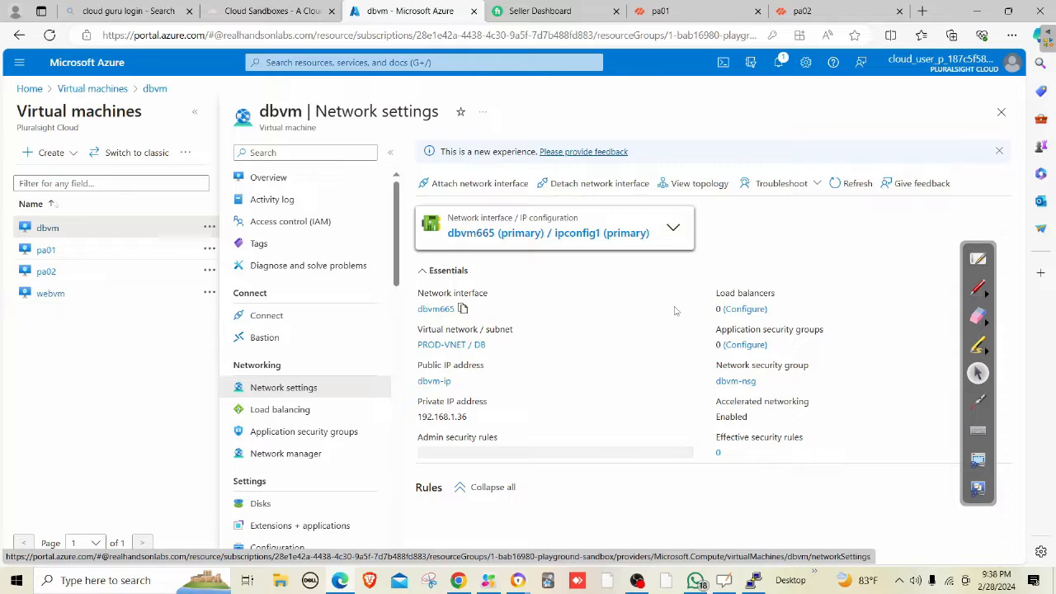
scroll(645, 397, "down", 2)
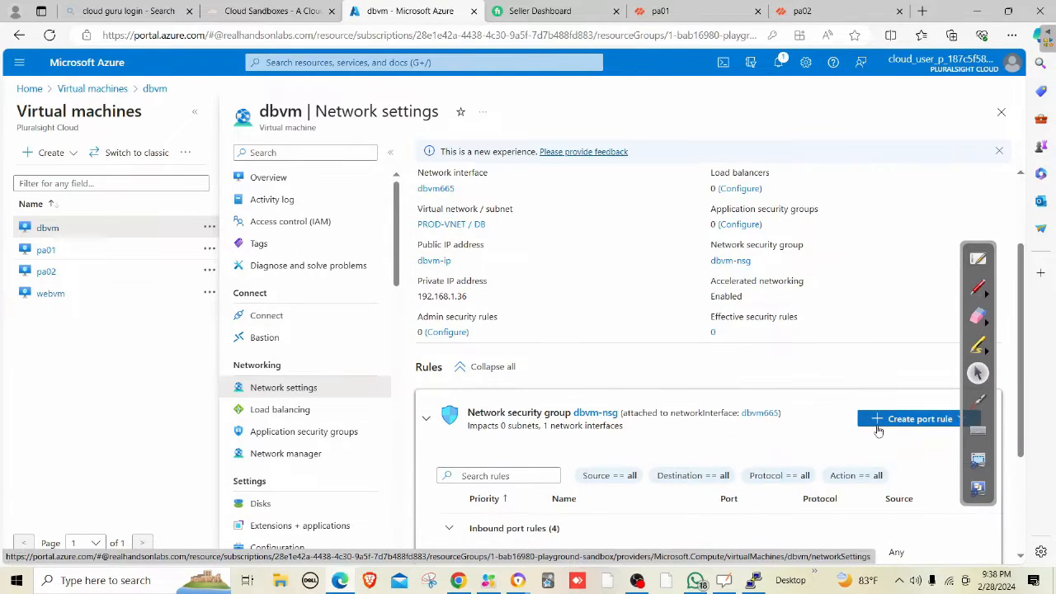
Review dbvm-nsg's inbound rules, marking the default allow rules such as AllowVnetInBound.
left_click(919, 419)
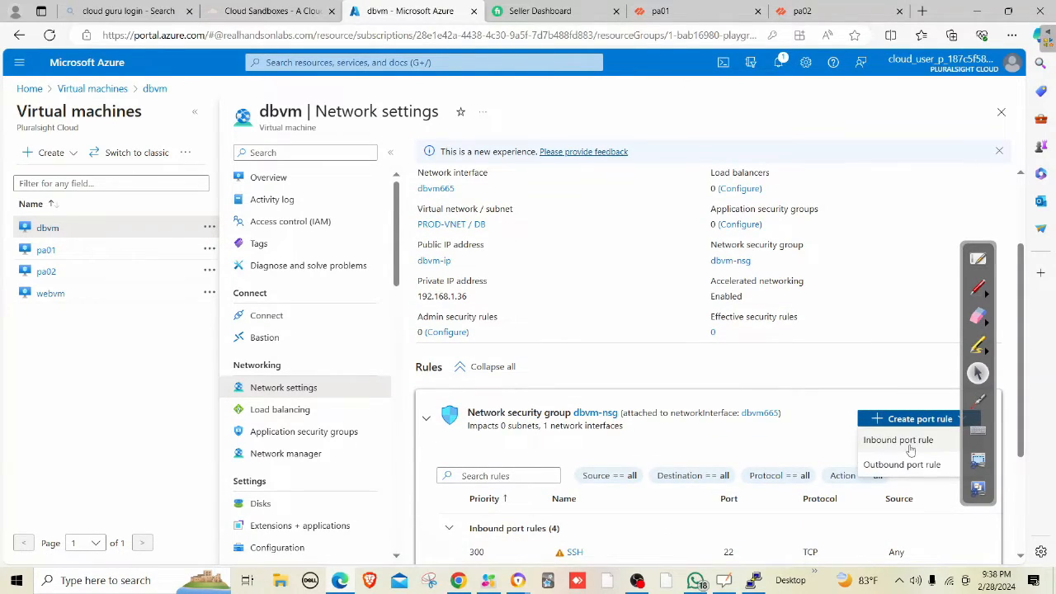
left_click(914, 337)
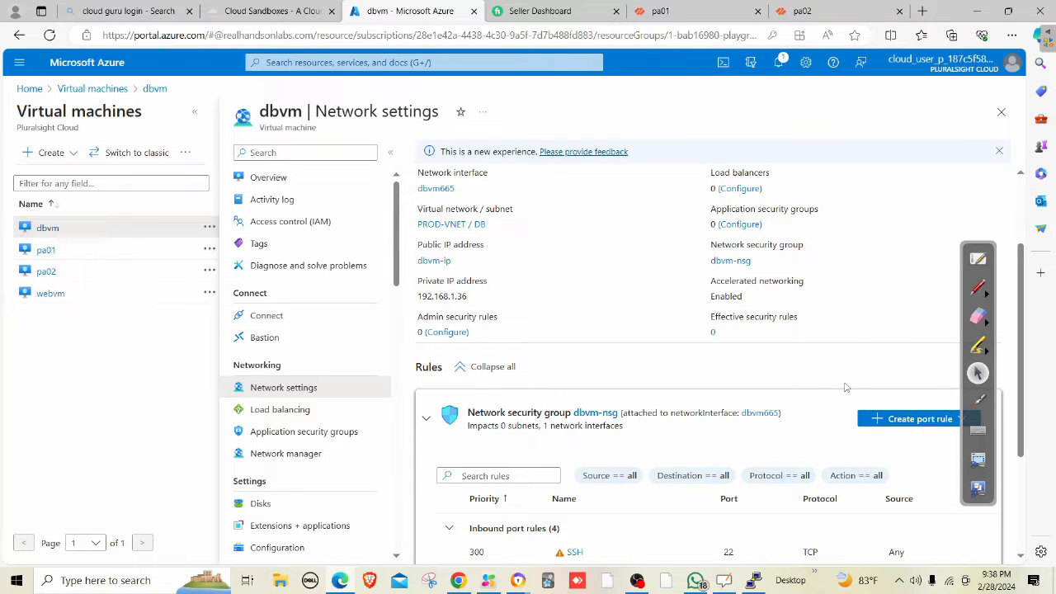
scroll(848, 384, "down", 2)
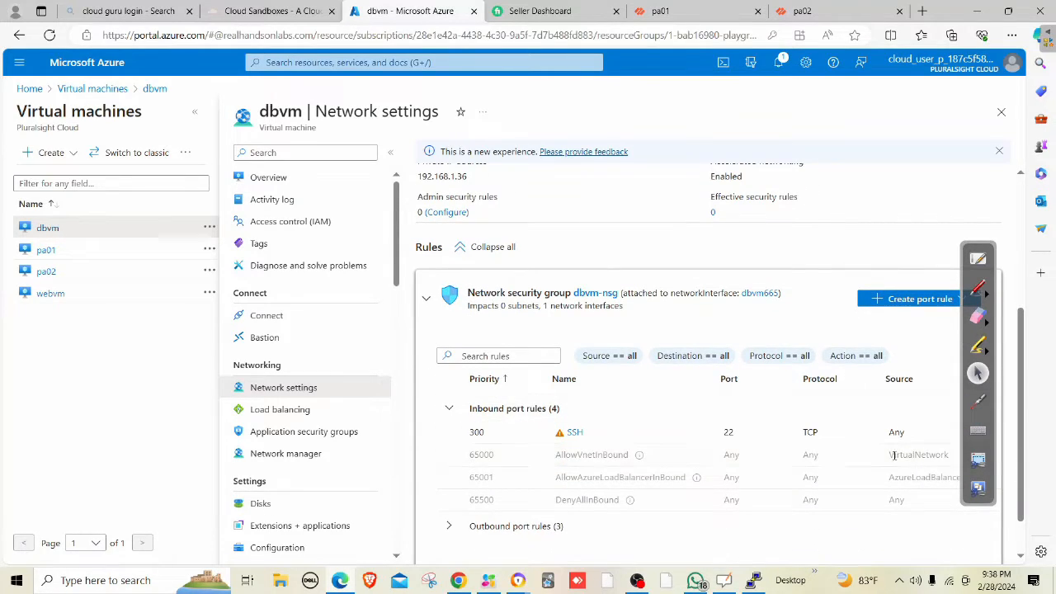
left_click_drag(891, 455, 954, 459)
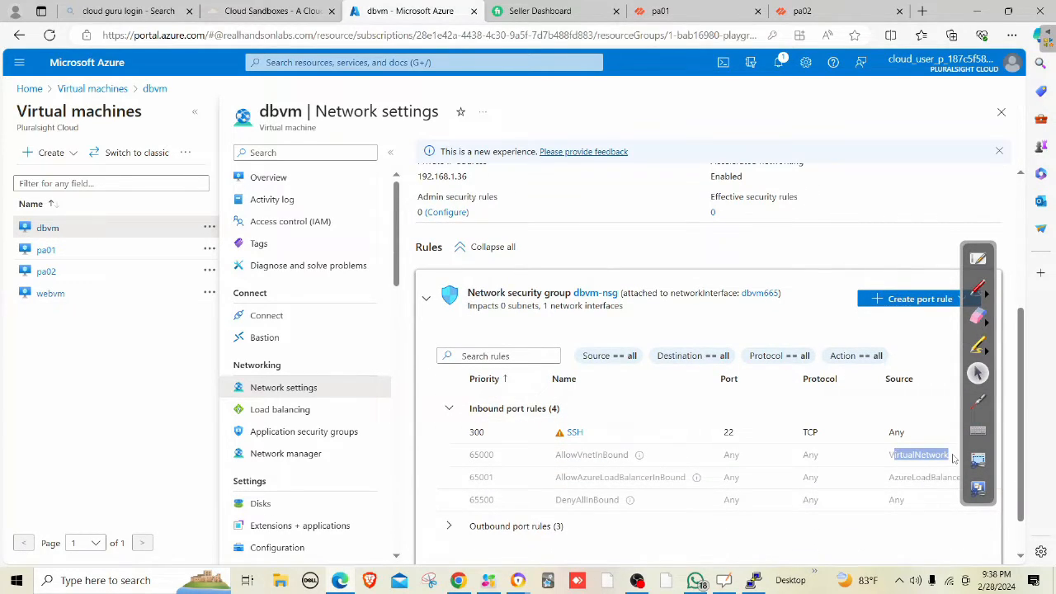
left_click_drag(562, 454, 808, 479)
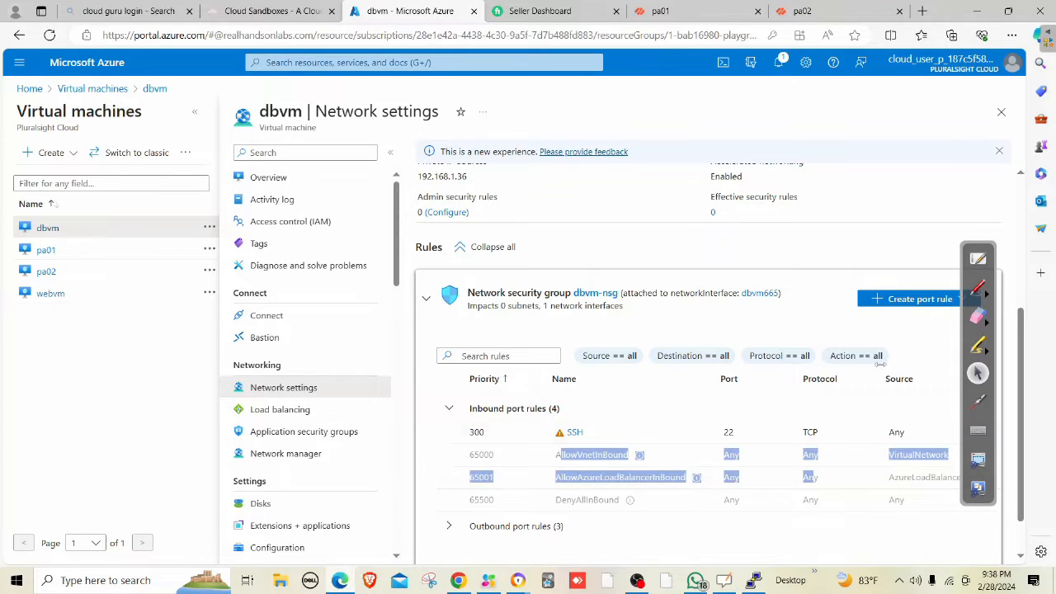
left_click(898, 301)
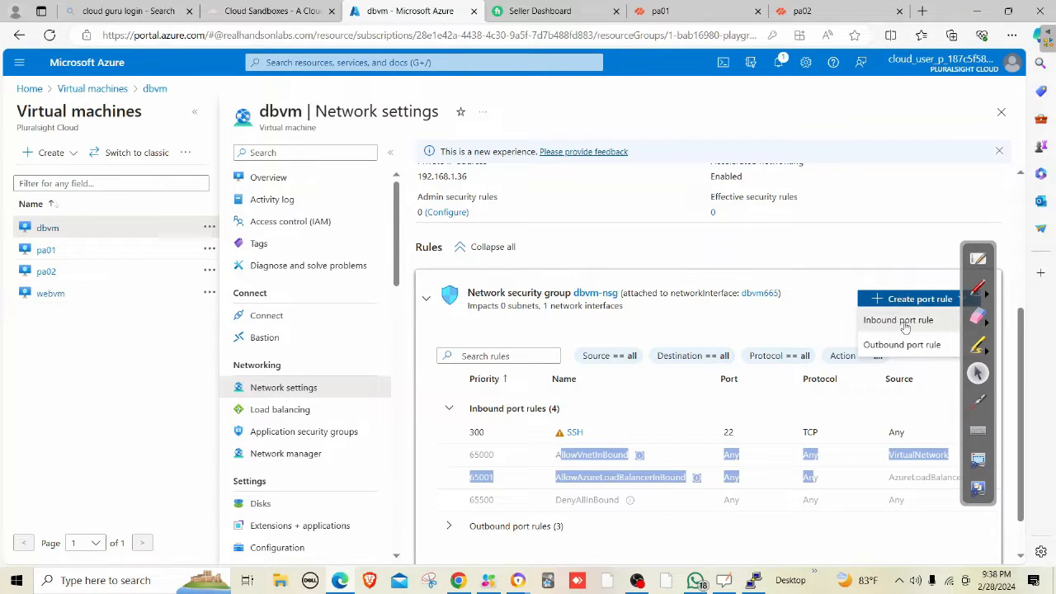
Add inbound rule AllowAnyCustomAnyInbound to dbvm-nsg, allowing ICMP from any source.
left_click(903, 322)
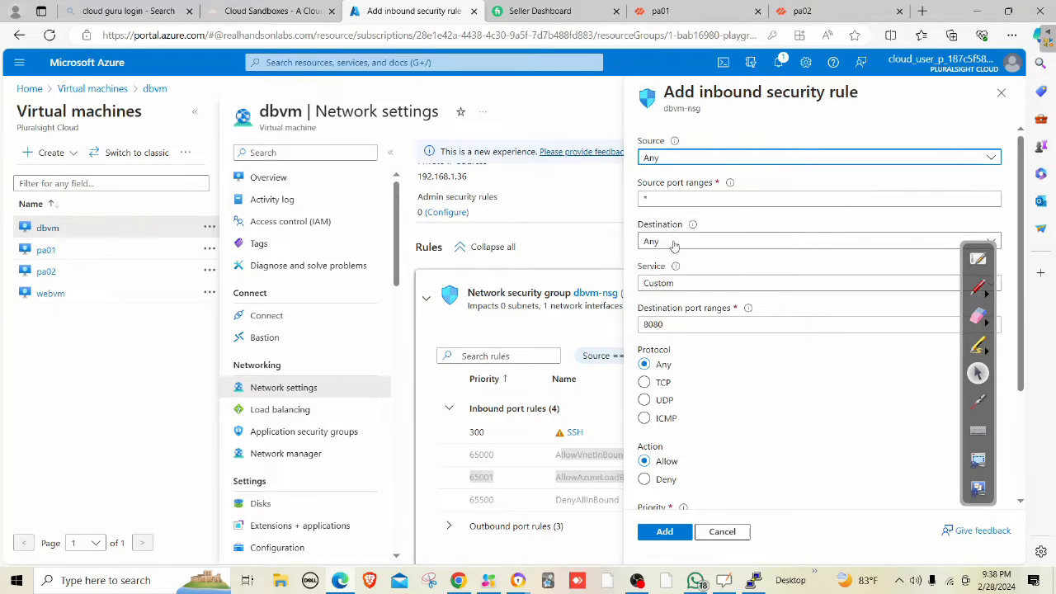
left_click(668, 418)
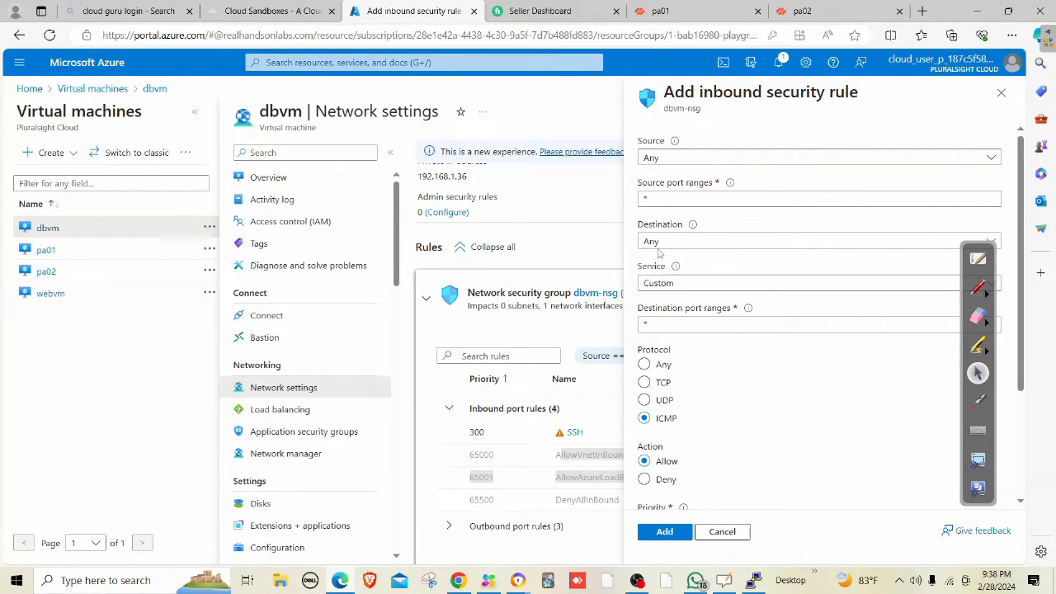
left_click(667, 532)
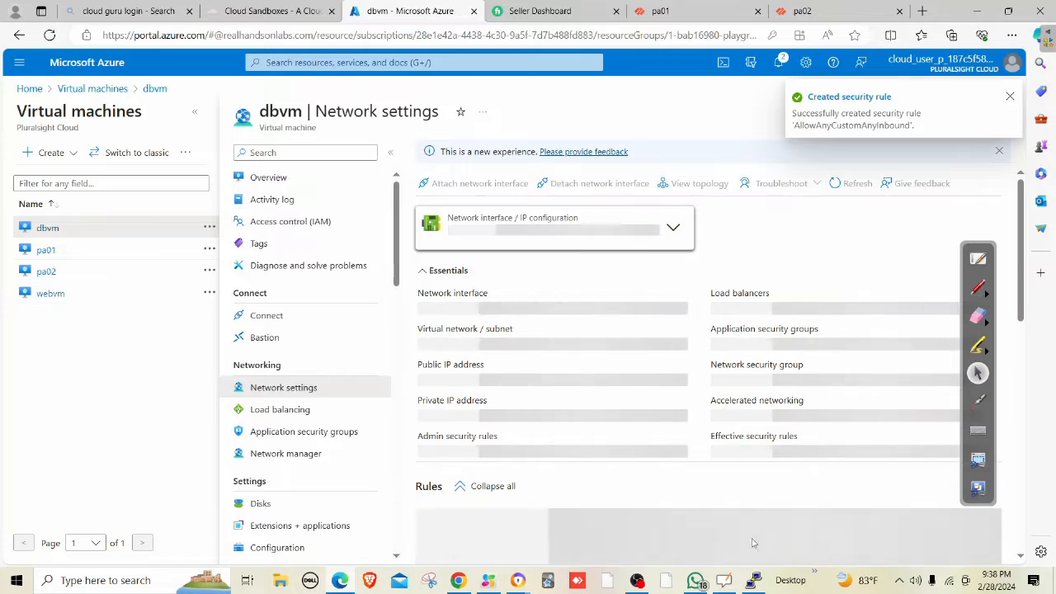
left_click(752, 581)
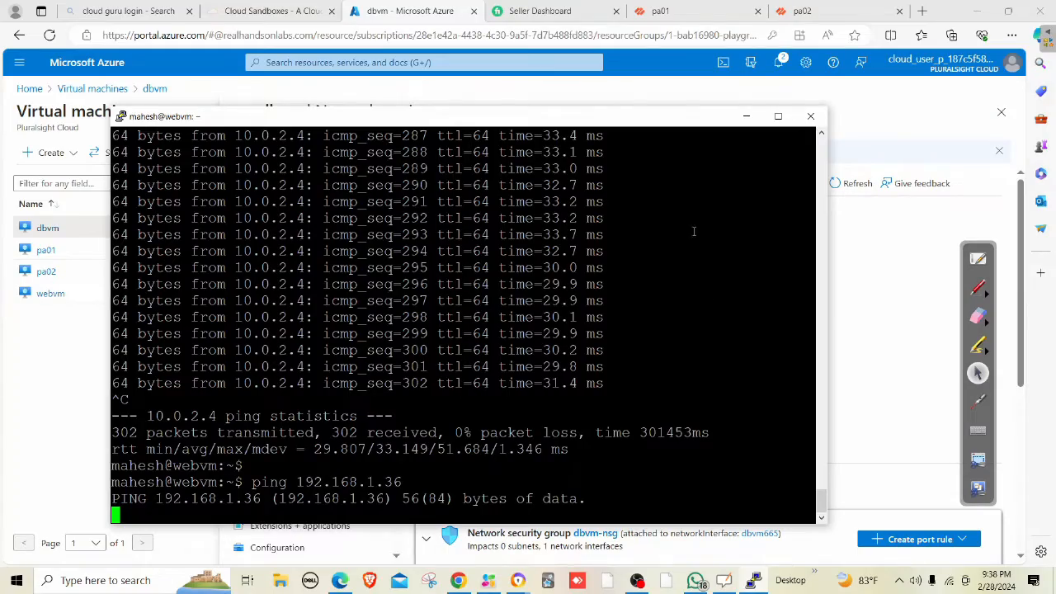
Move the PuTTY ping window aside and show the Windows desktop.
left_click_drag(644, 120, 738, 102)
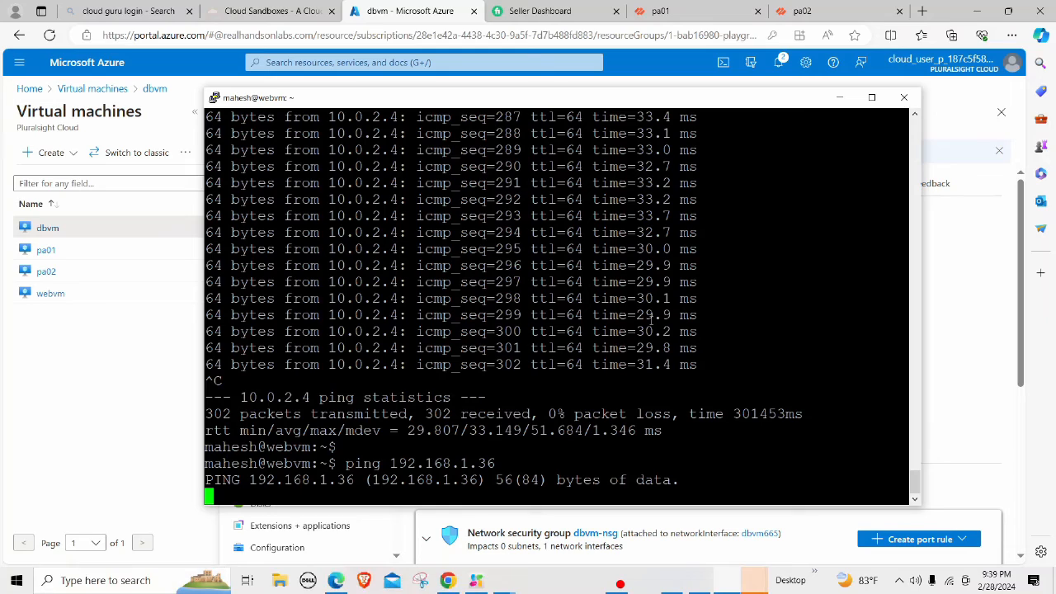
key("super+d")
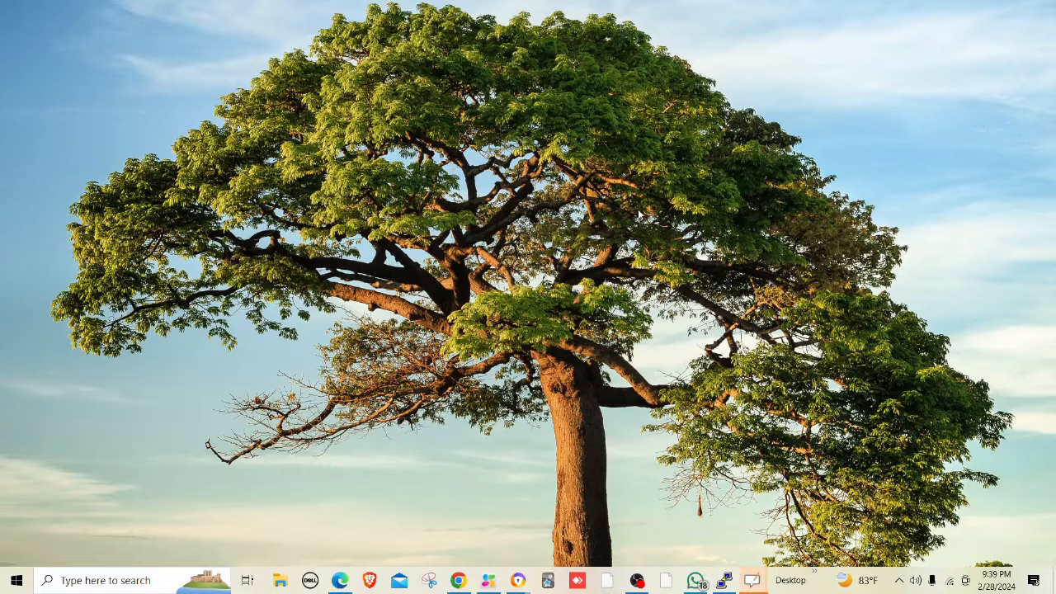
Open Display settings from the desktop and view the multiple displays options without changing anything.
right_click(639, 211)
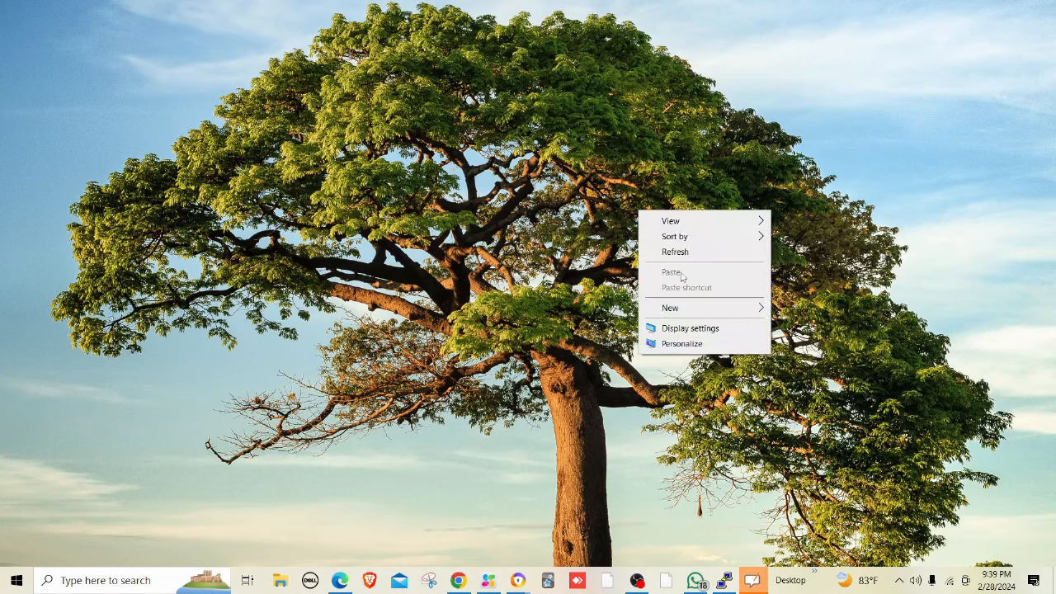
left_click(689, 328)
scroll(413, 348, "down", 6)
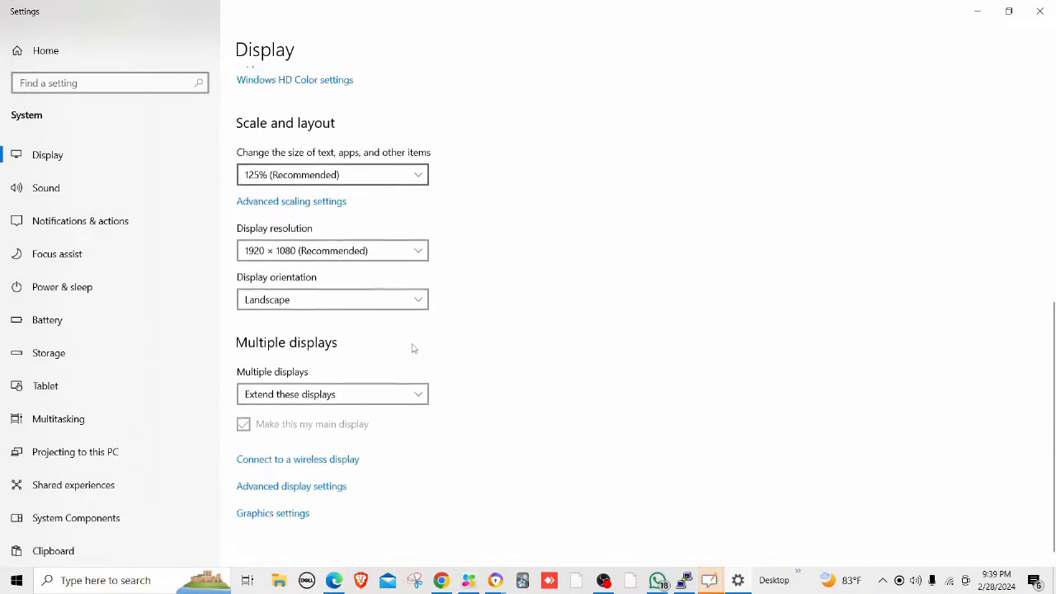
left_click(371, 378)
left_click(746, 328)
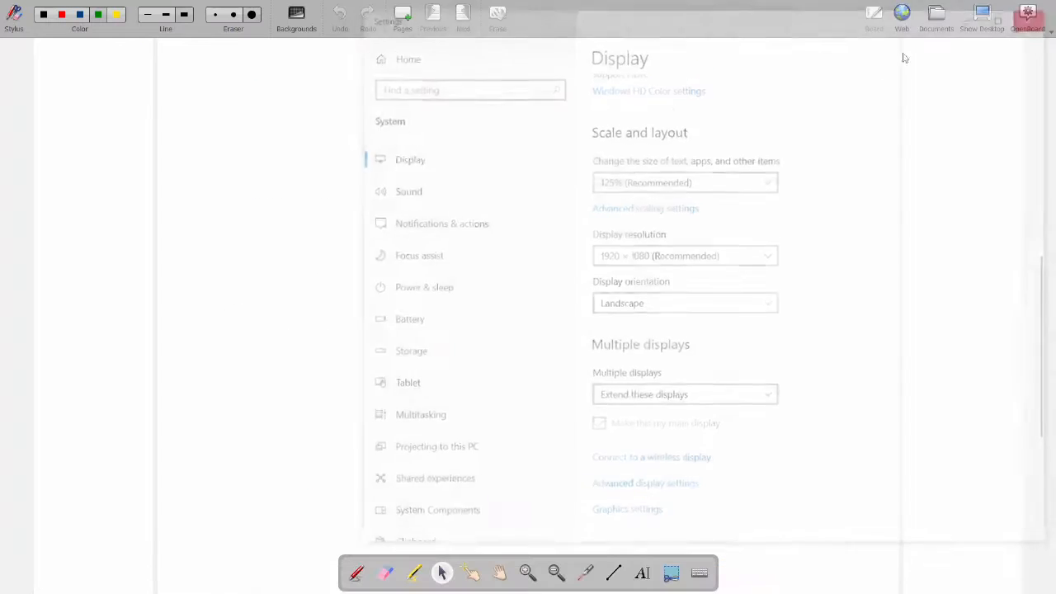
left_click(983, 20)
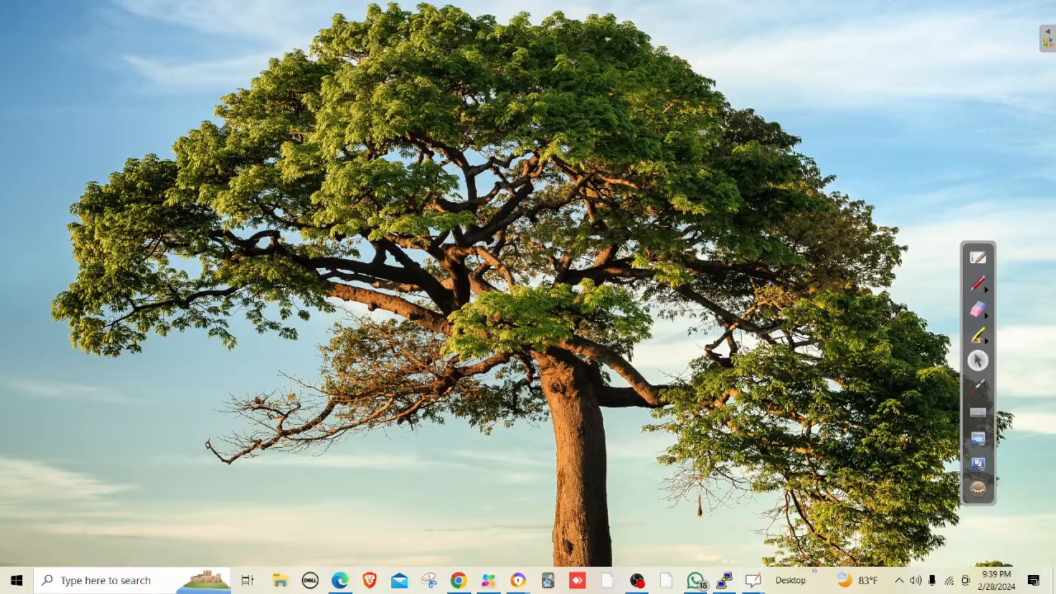
Check the webvm ping terminal, minimize it, and switch to the pa01 firewall tab.
left_click(341, 581)
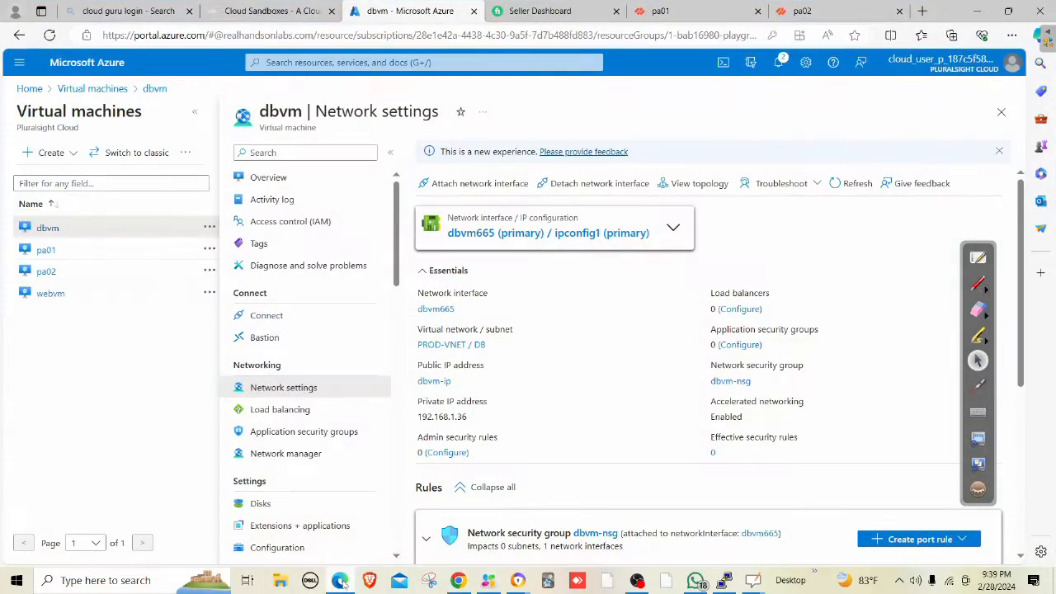
left_click(725, 580)
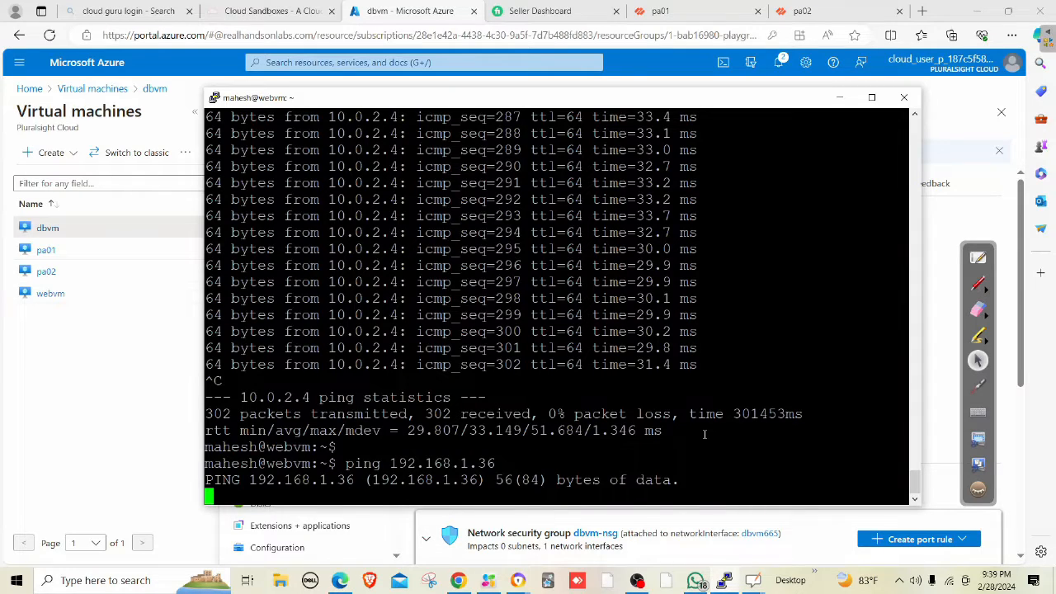
key("Return")
key("Return")
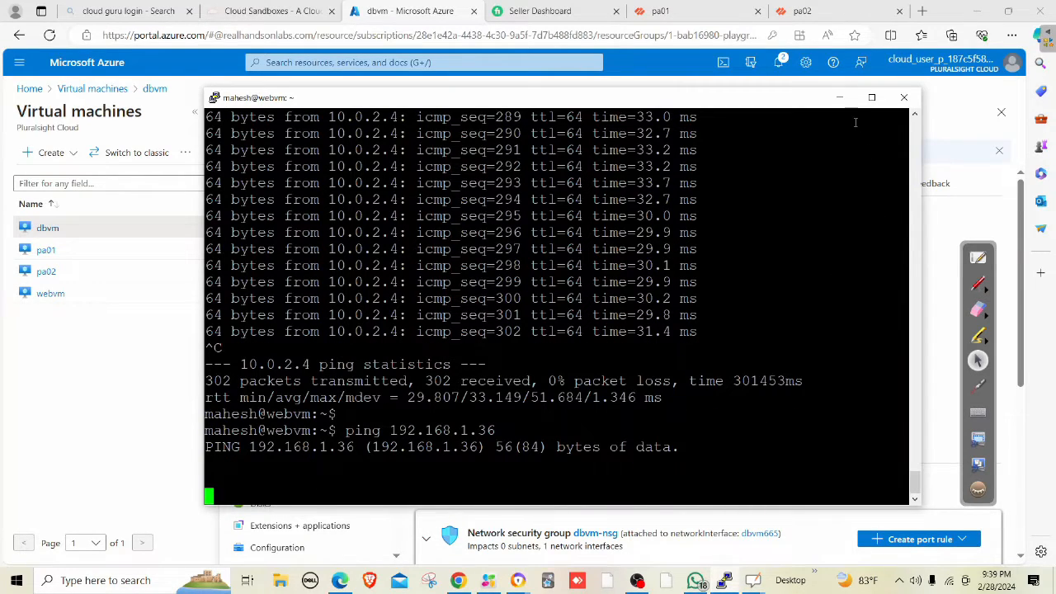
left_click(840, 98)
left_click(664, 11)
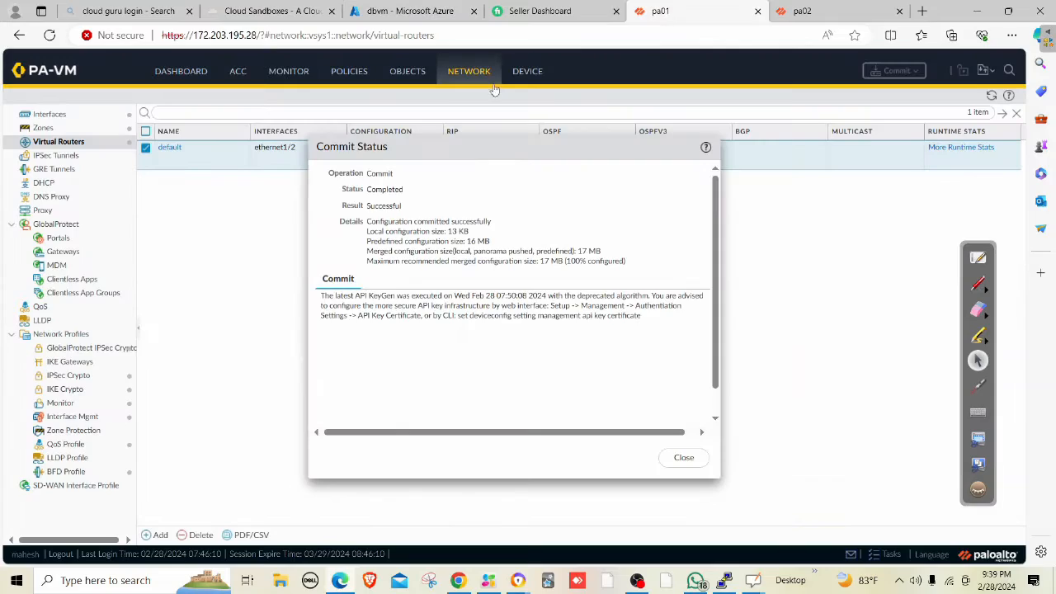
Close the commit status and open the pa01 dashboard, highlighting the CPU ID value.
left_click(670, 460)
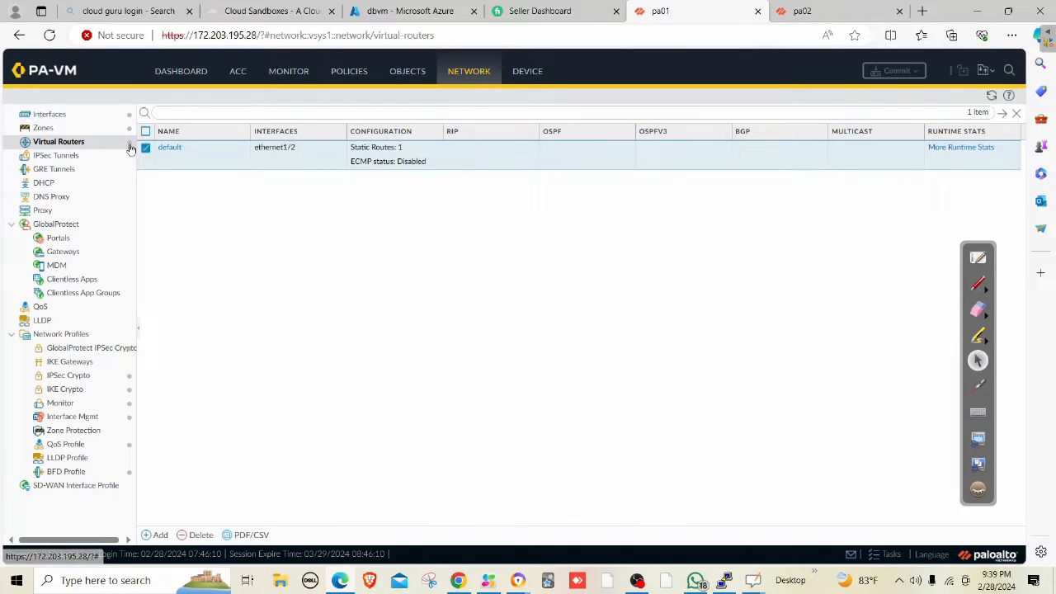
left_click(178, 73)
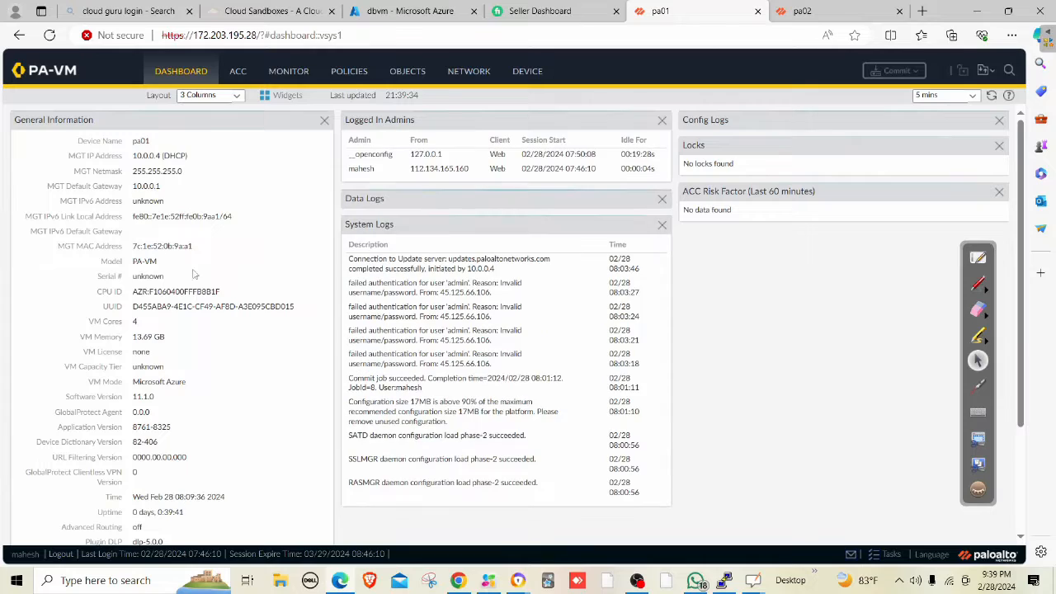
left_click_drag(224, 292, 147, 293)
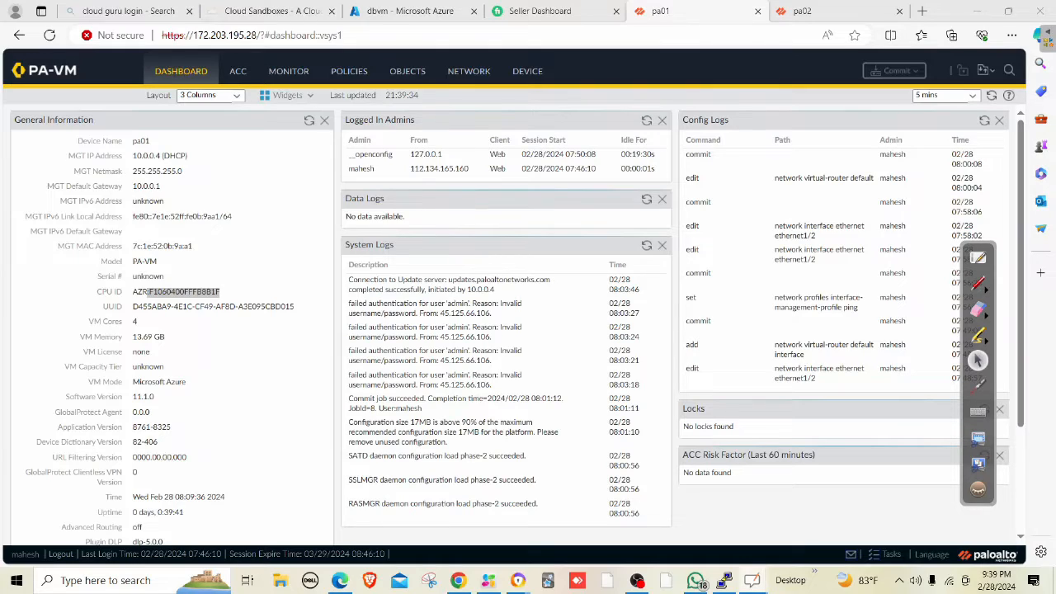
Open and quit the OpenBoard whiteboard, then open a new browser tab.
left_click(978, 258)
left_click(1045, 33)
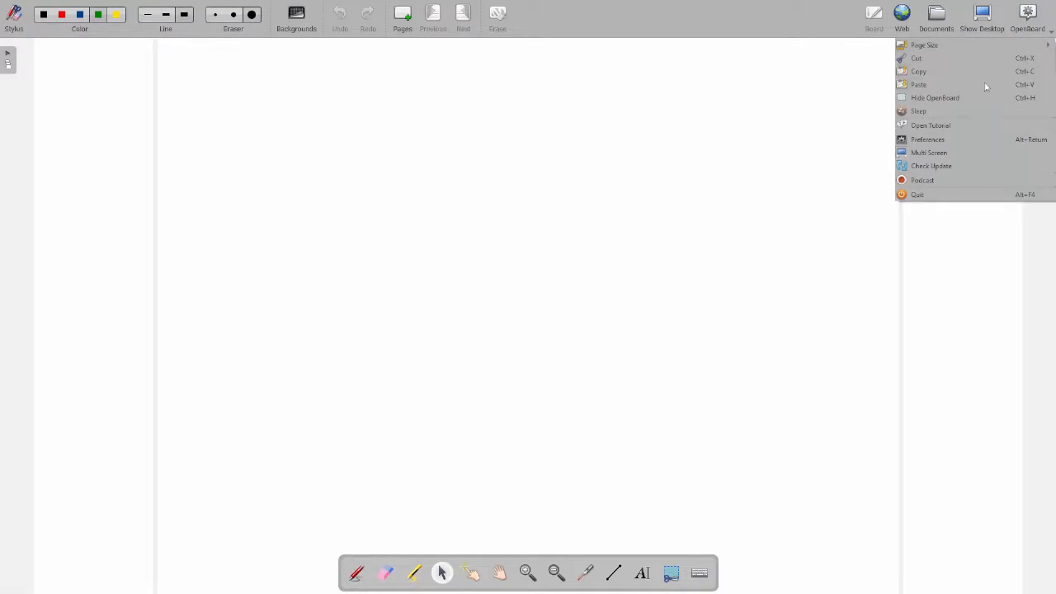
left_click(932, 195)
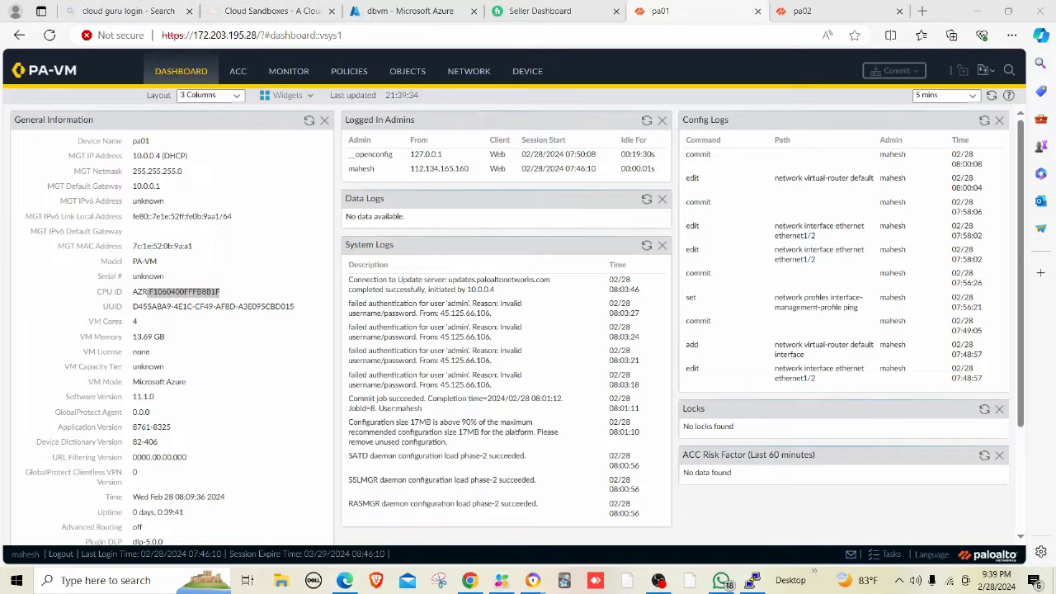
left_click(924, 16)
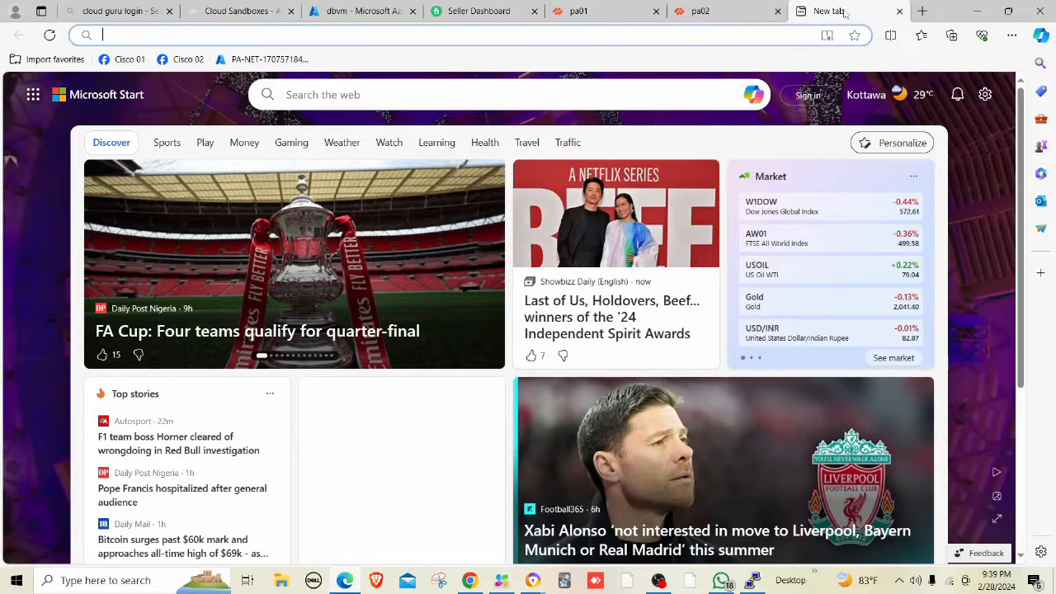
Close the empty Microsoft Start tab to return to the pa01 dashboard.
key("ctrl+w")
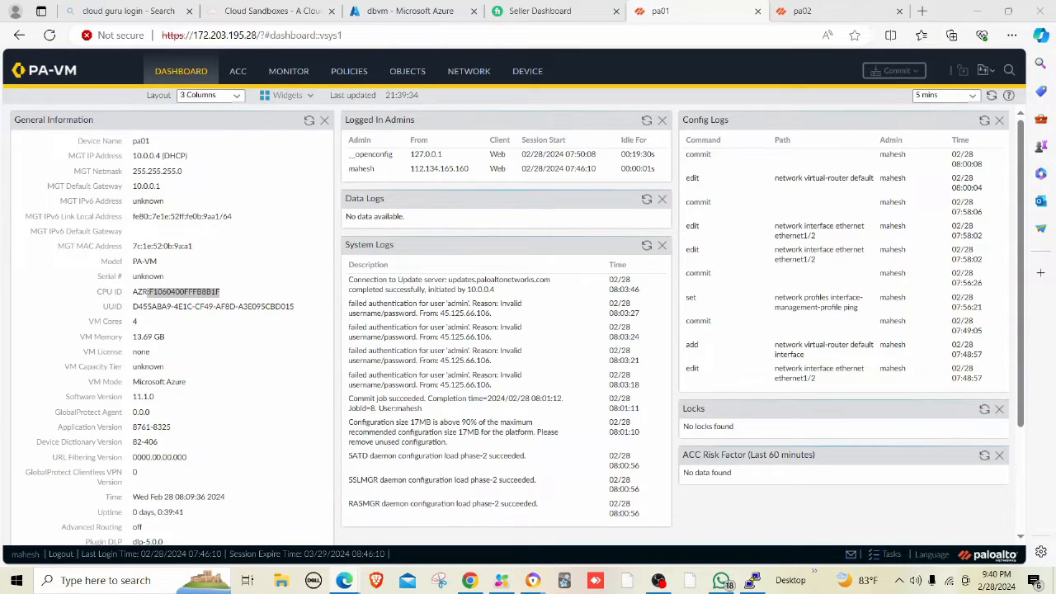
mouse_move(532, 580)
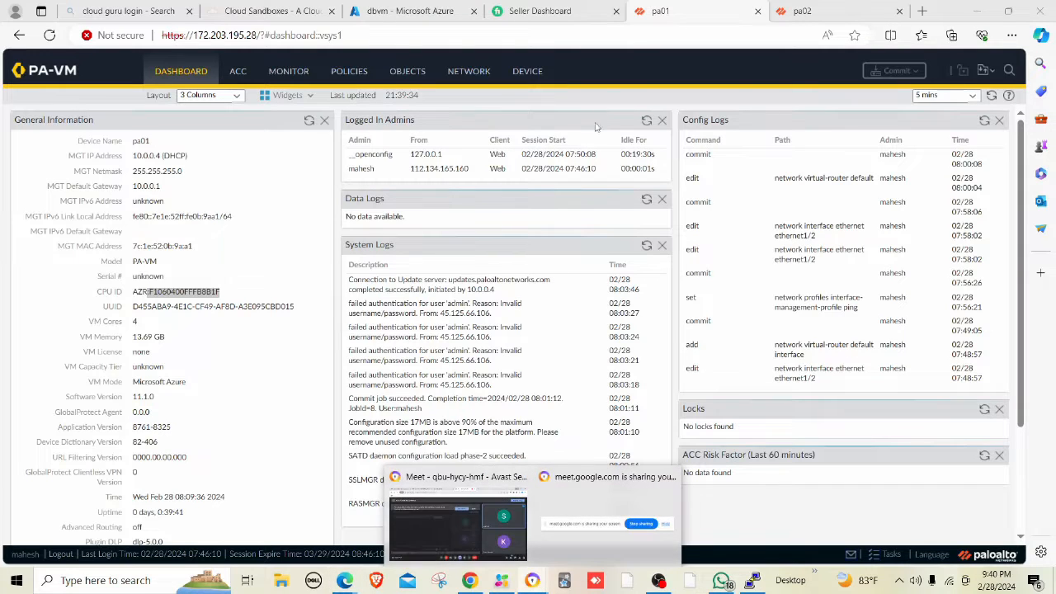
left_click(462, 528)
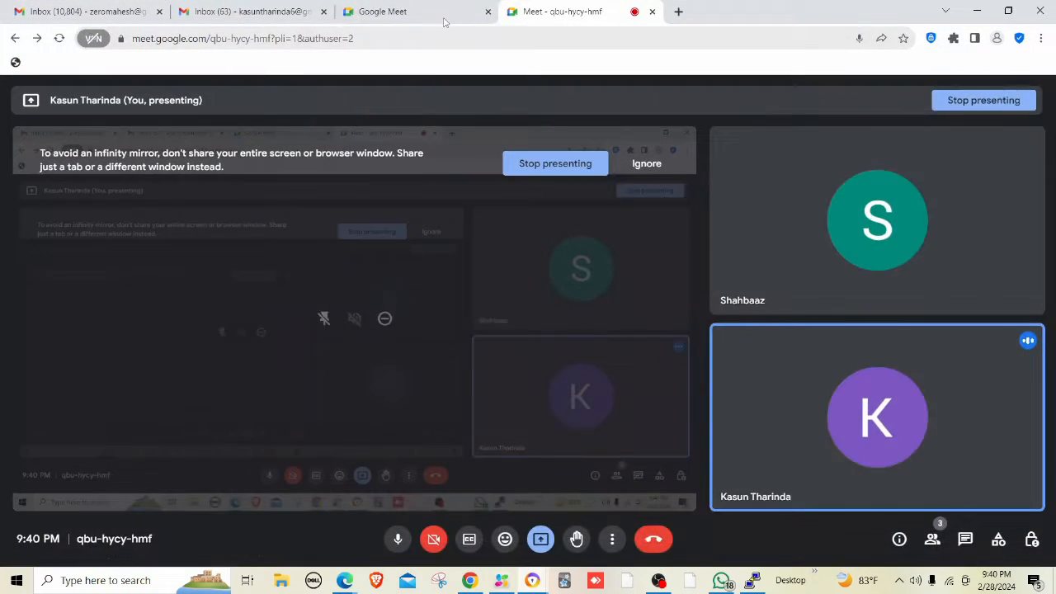
left_click(677, 11)
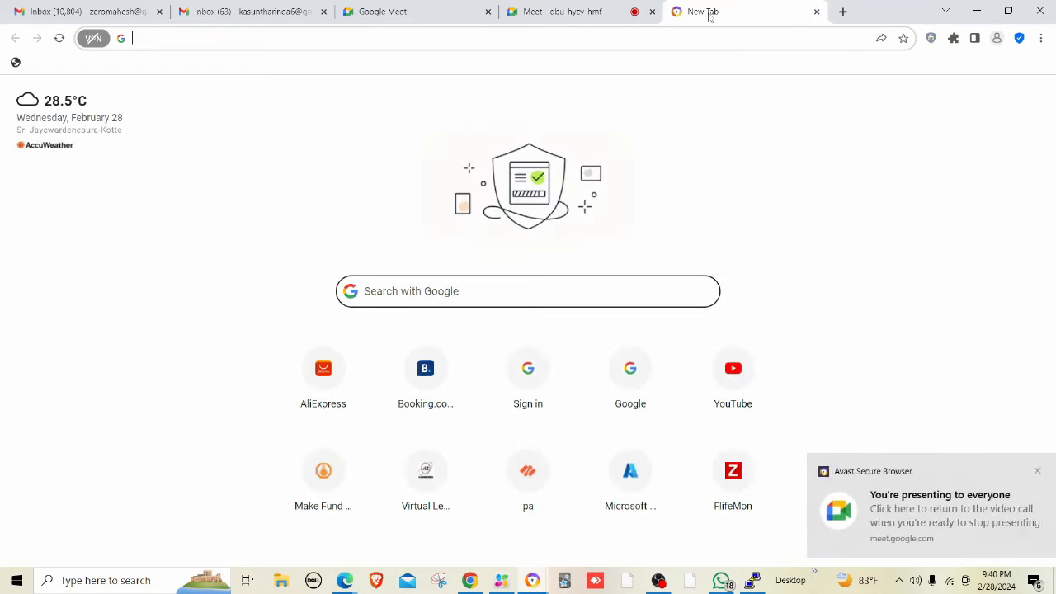
left_click_drag(709, 11, 1055, 297)
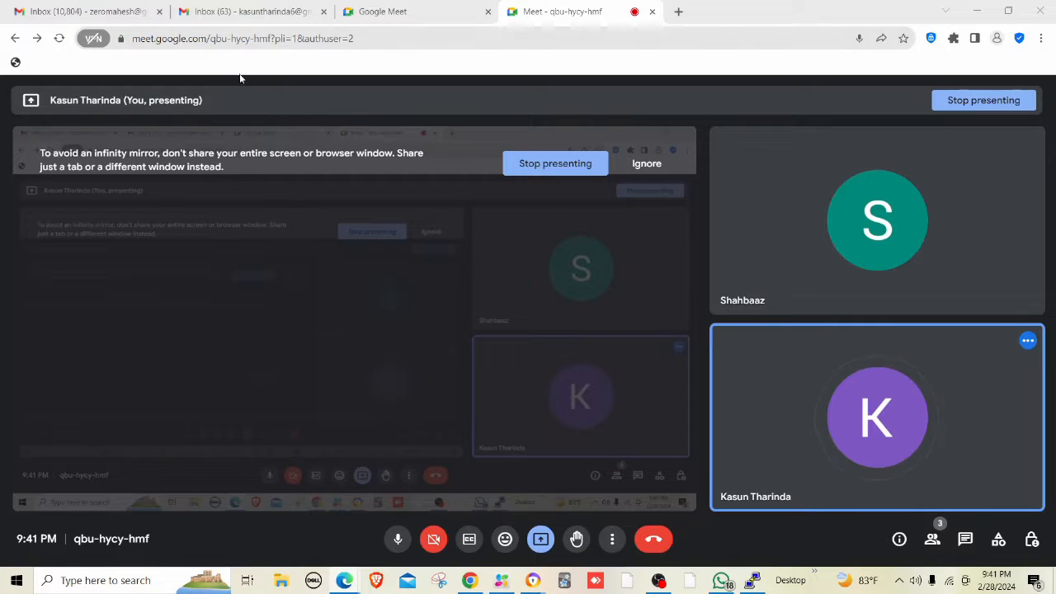
mouse_move(345, 587)
left_click(272, 516)
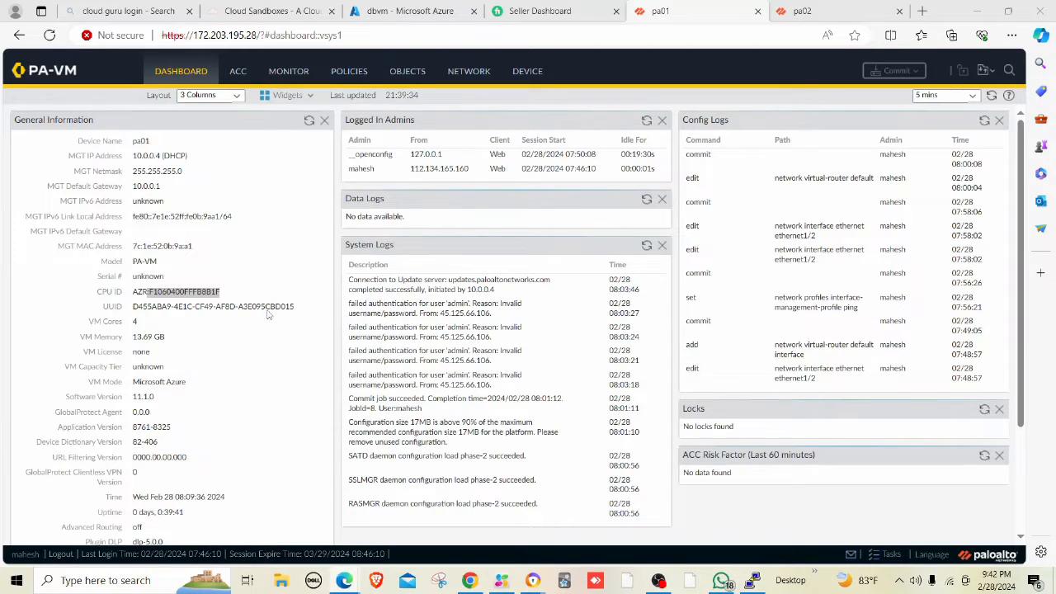
Select and copy pa01's CPU ID value from the dashboard.
left_click(242, 292)
left_click_drag(242, 292, 132, 294)
right_click(159, 295)
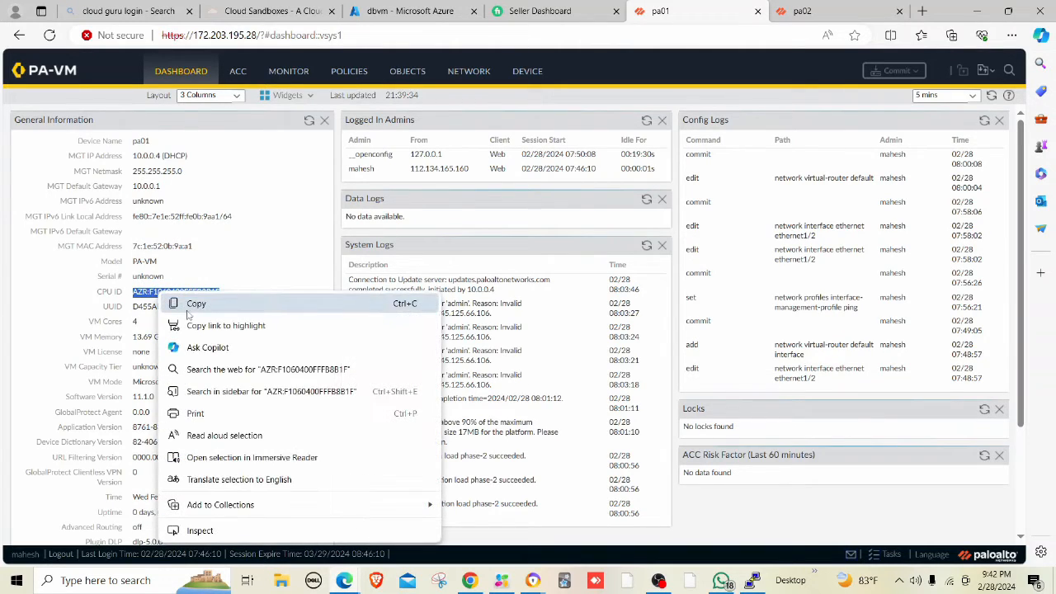
left_click(196, 301)
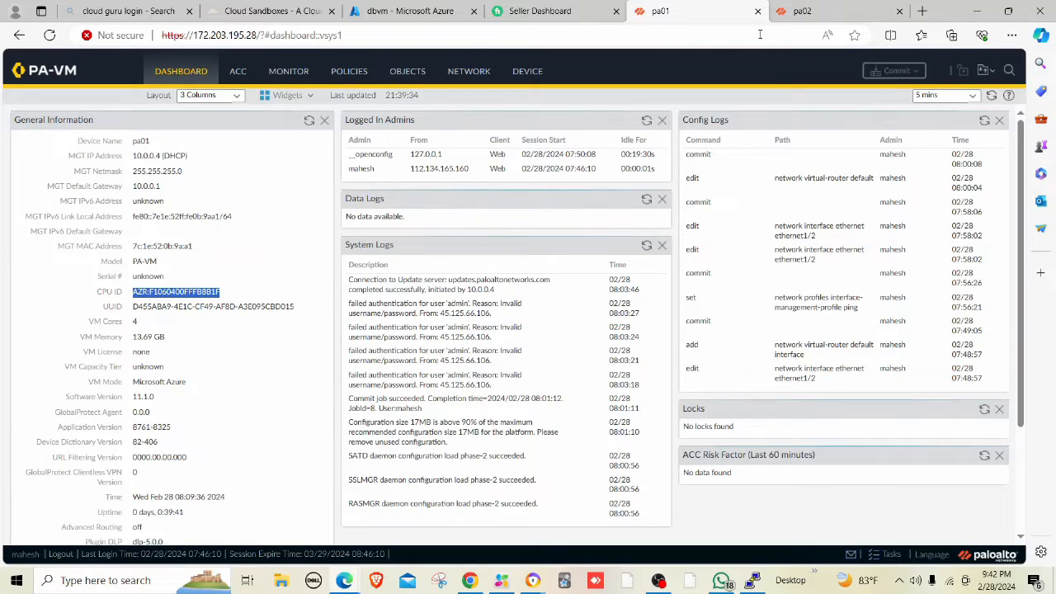
Check the webvm ping to 192.168.1.36, then open the Network Virtual Routers page.
left_click(752, 580)
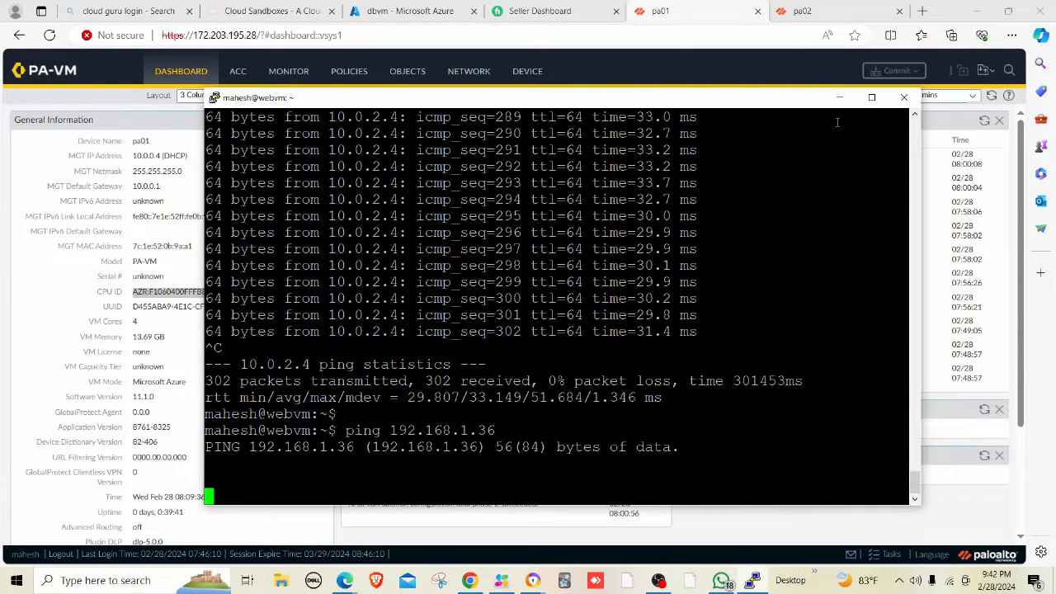
left_click(838, 97)
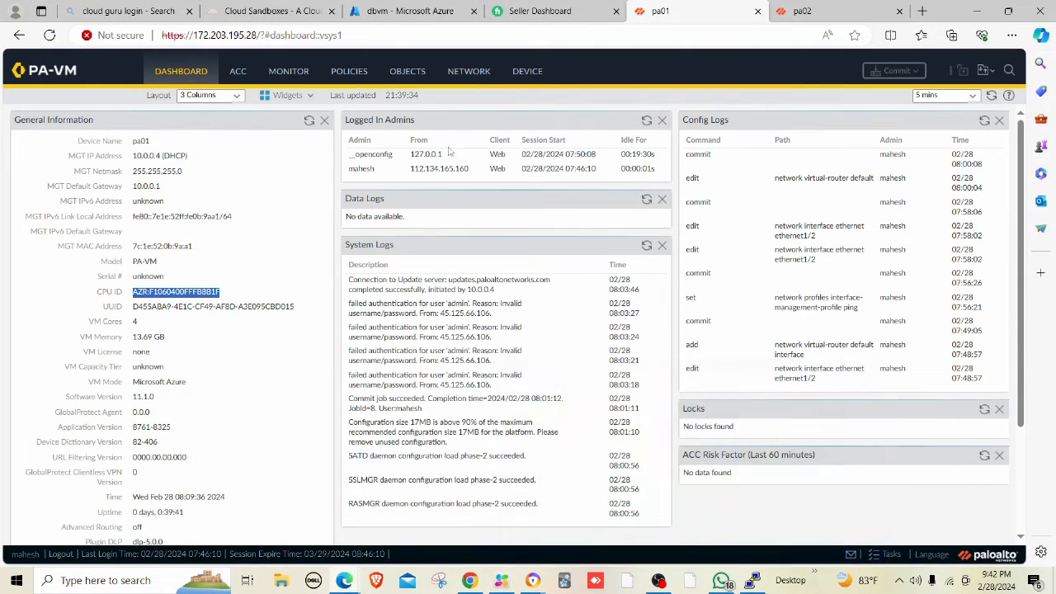
left_click(467, 76)
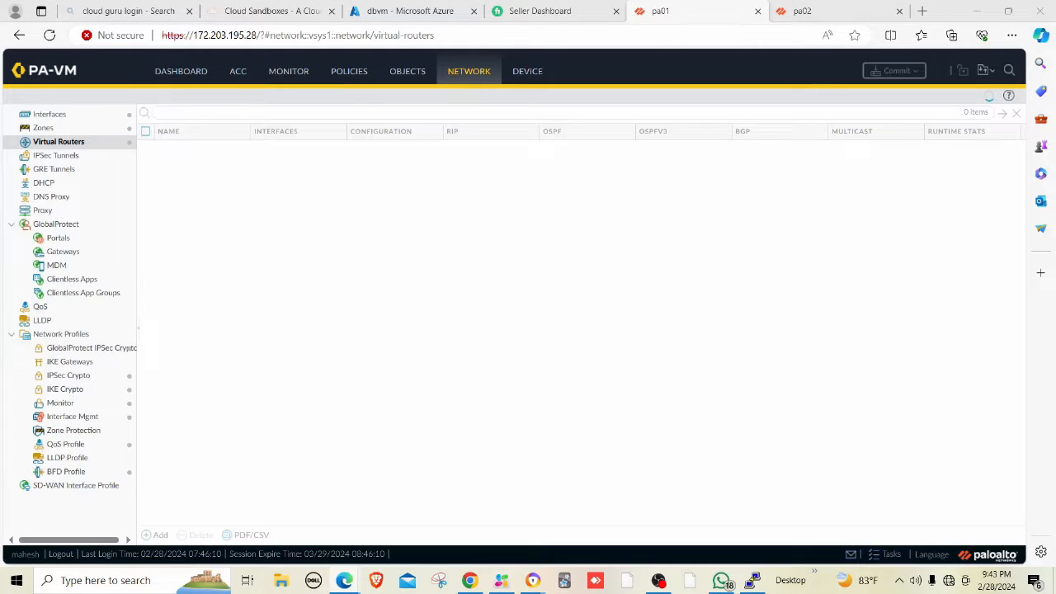
Connect to the DRACULA-INT Wi-Fi network and check its connection status.
left_click(947, 581)
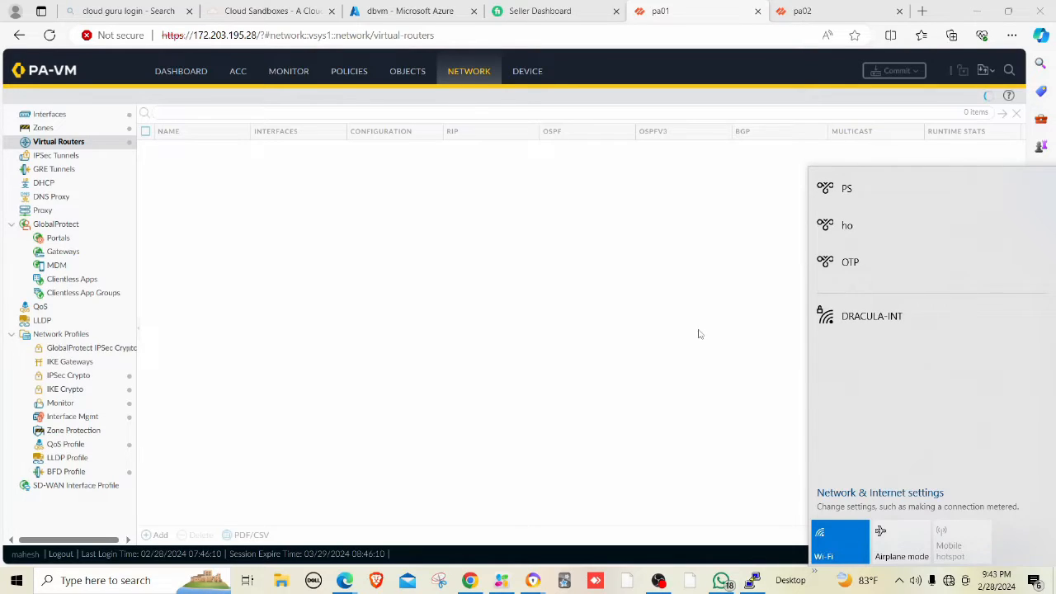
left_click(872, 316)
left_click(994, 380)
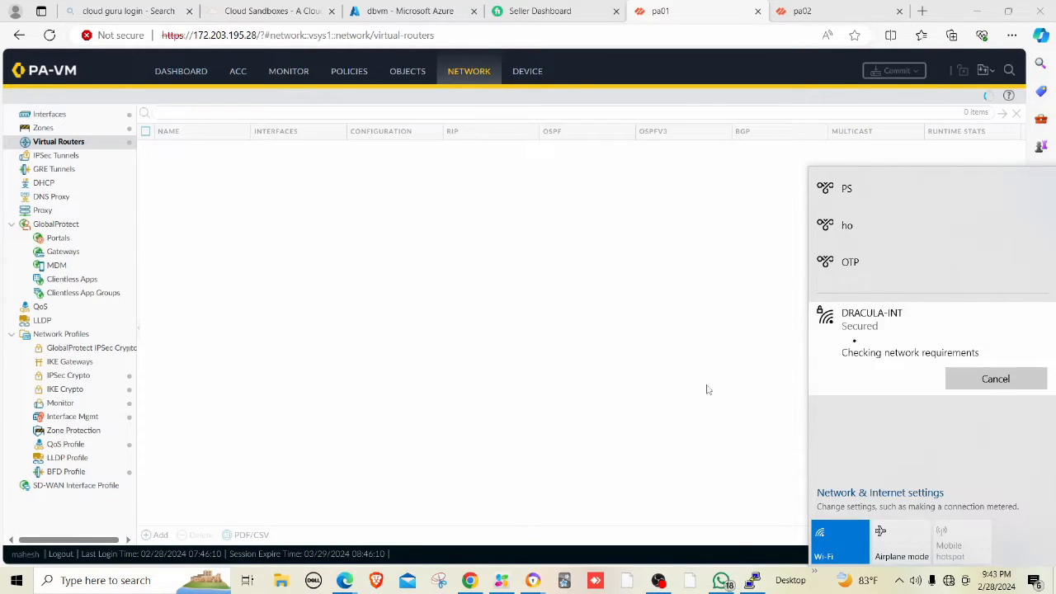
left_click(517, 379)
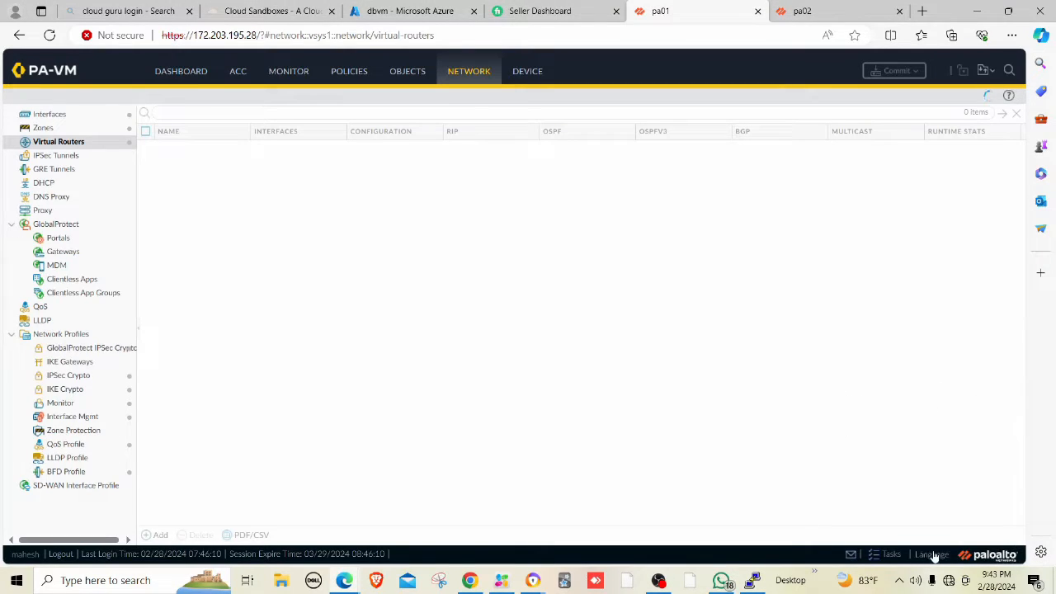
left_click(950, 582)
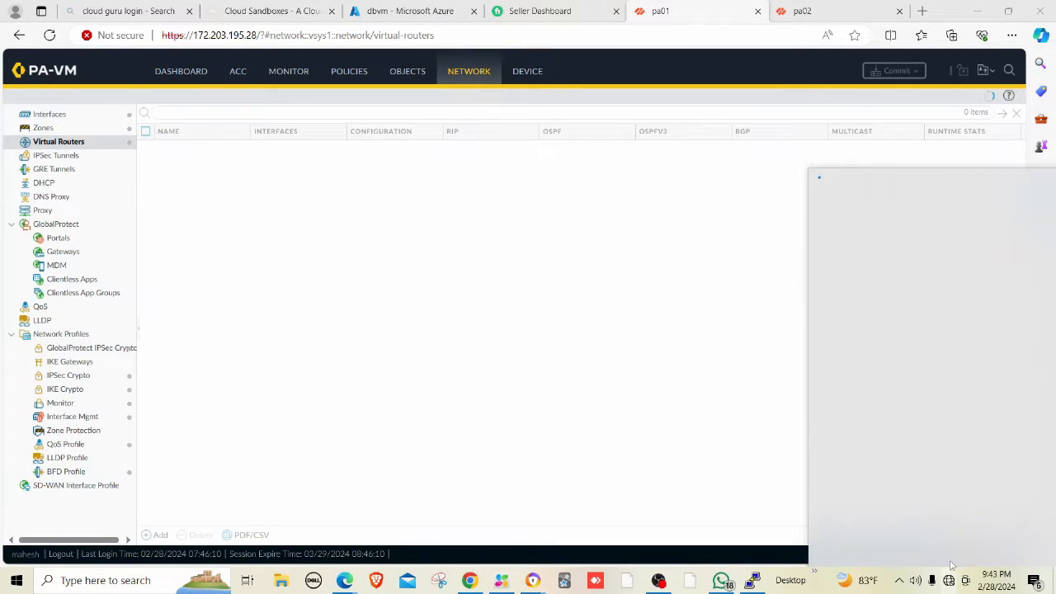
left_click(708, 374)
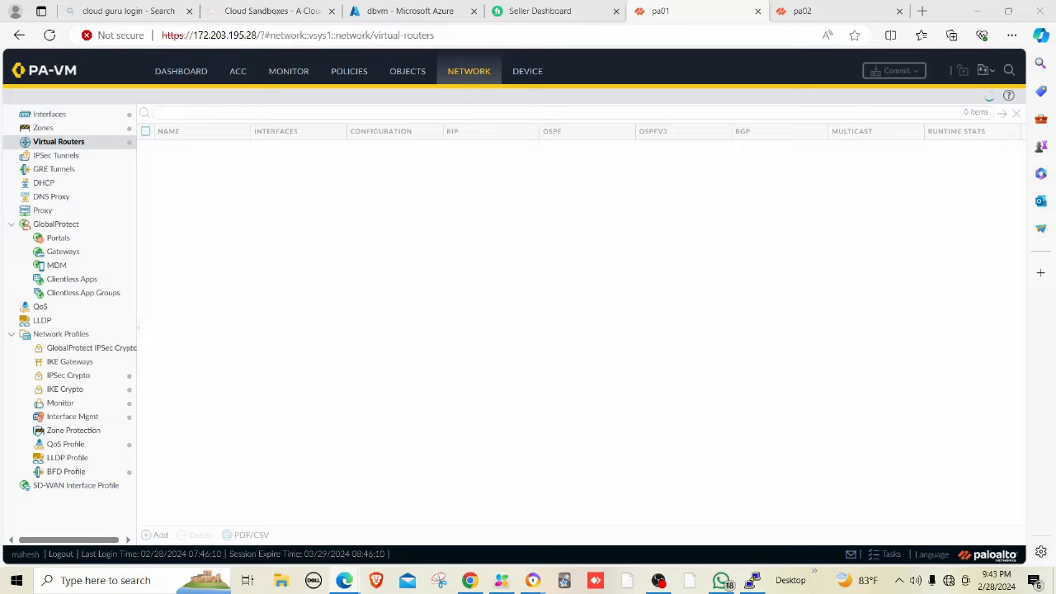
Retry connecting to DRACULA-INT and close the Seller Dashboard tab.
left_click(950, 582)
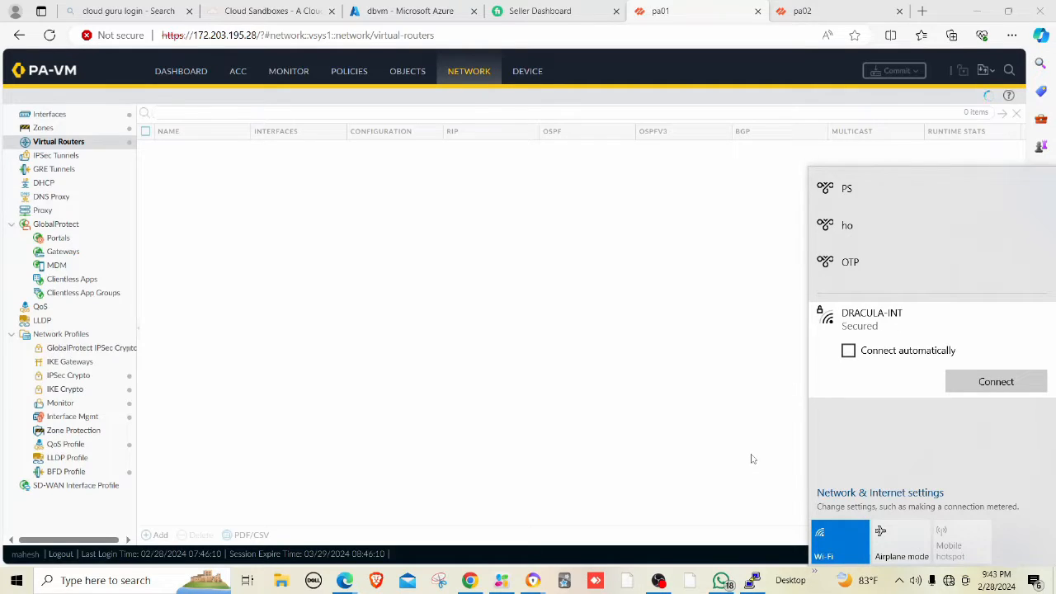
left_click(1014, 383)
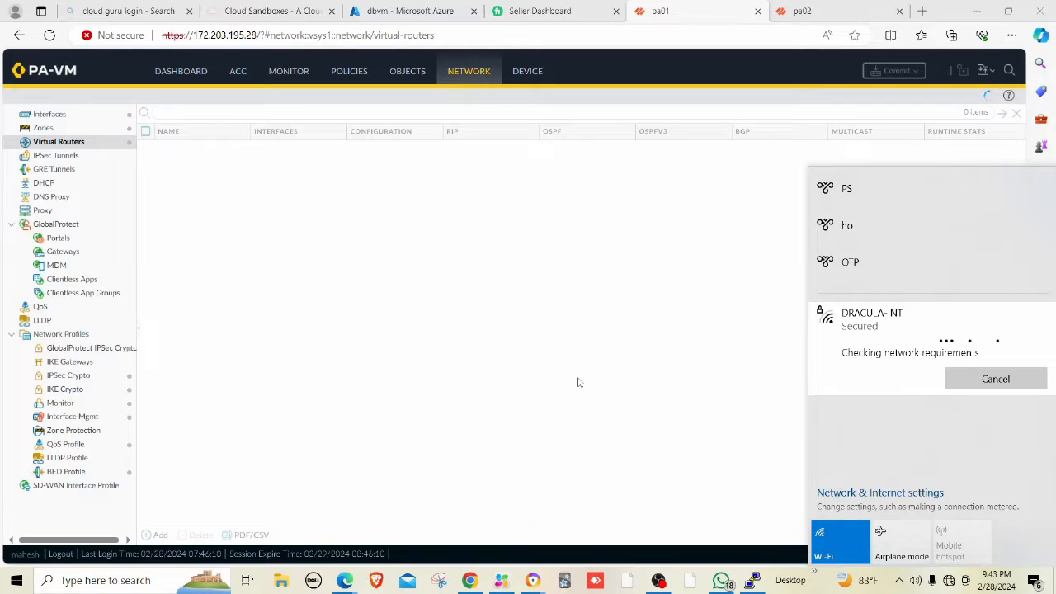
left_click(616, 12)
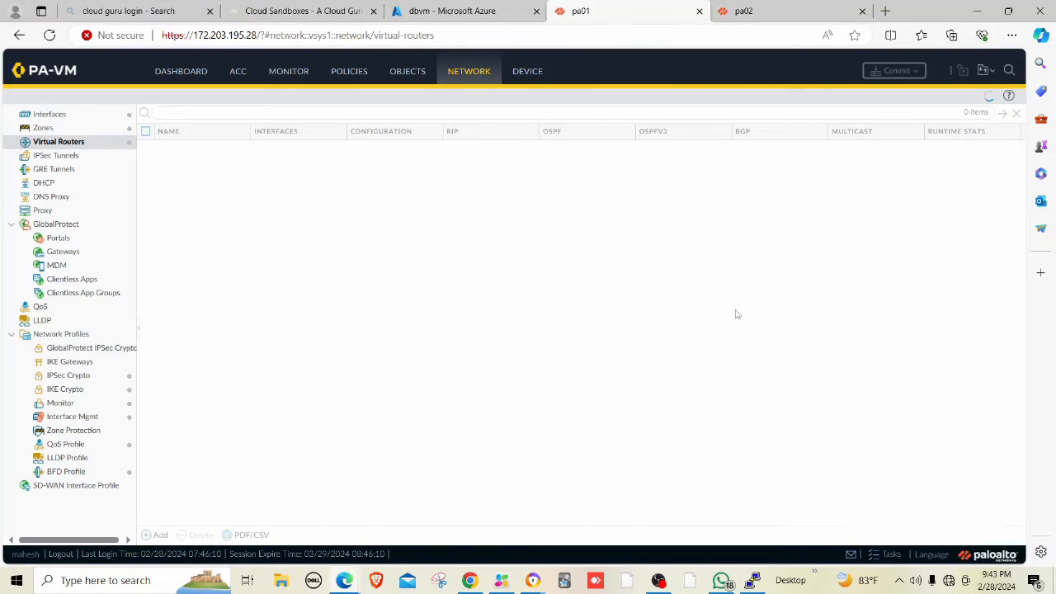
Repeatedly check the Wi-Fi network list for DRACULA-INT's connection status.
left_click(949, 580)
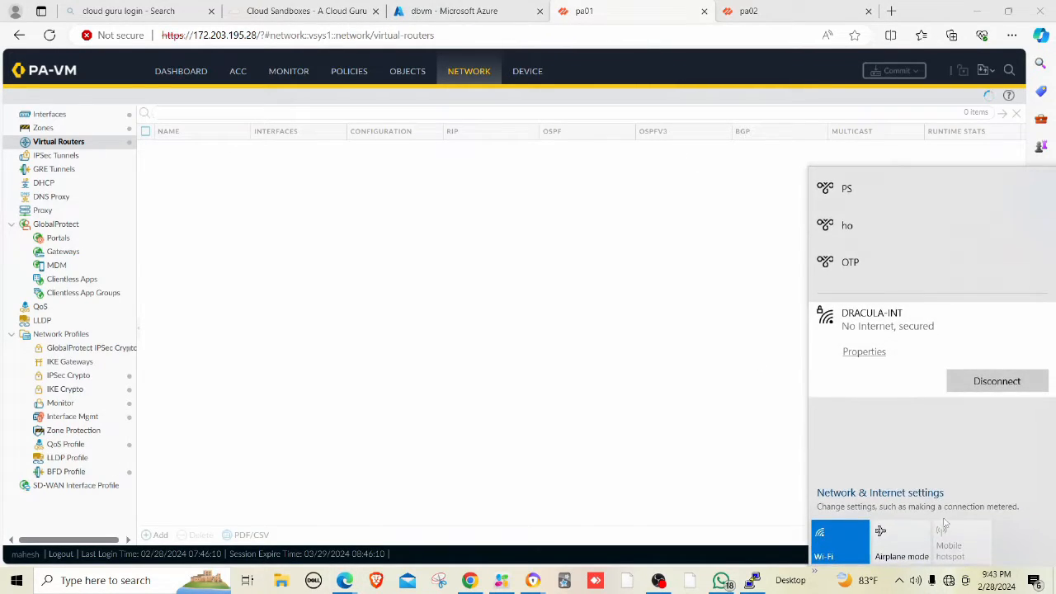
left_click(717, 405)
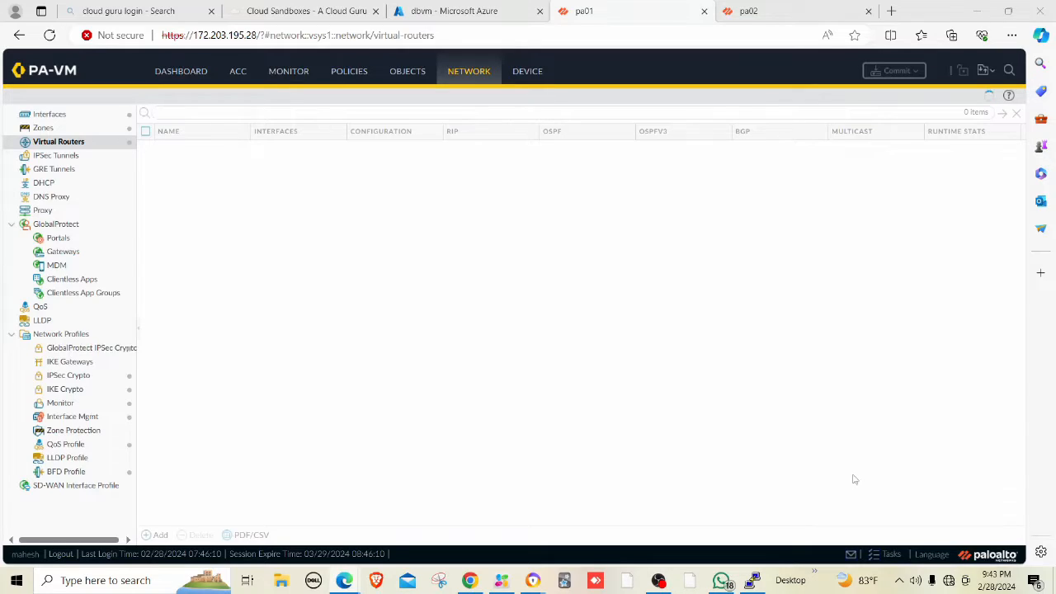
left_click(948, 583)
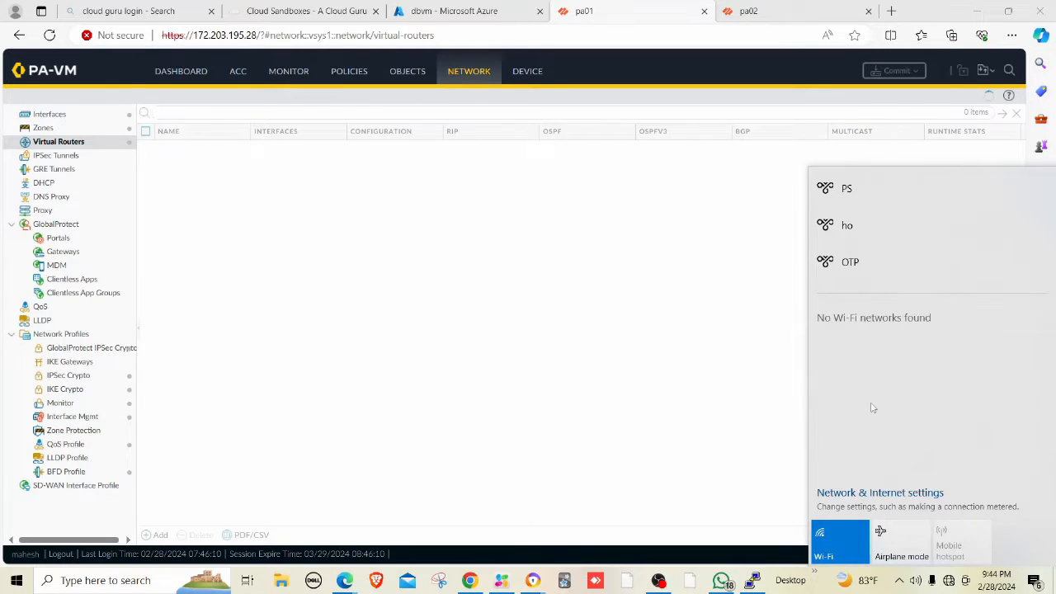
left_click(699, 440)
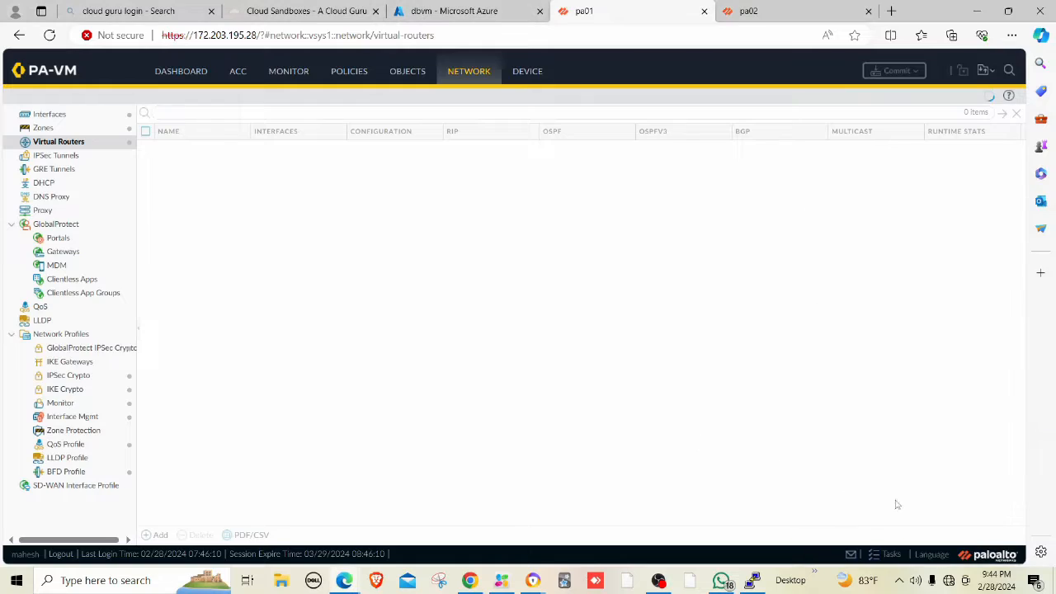
left_click(949, 580)
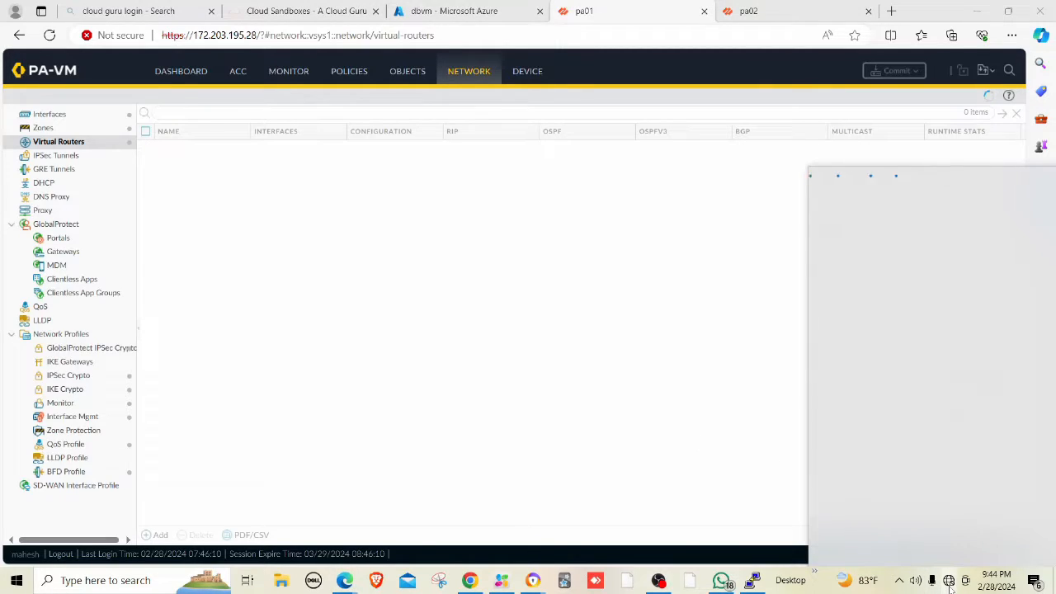
left_click(697, 419)
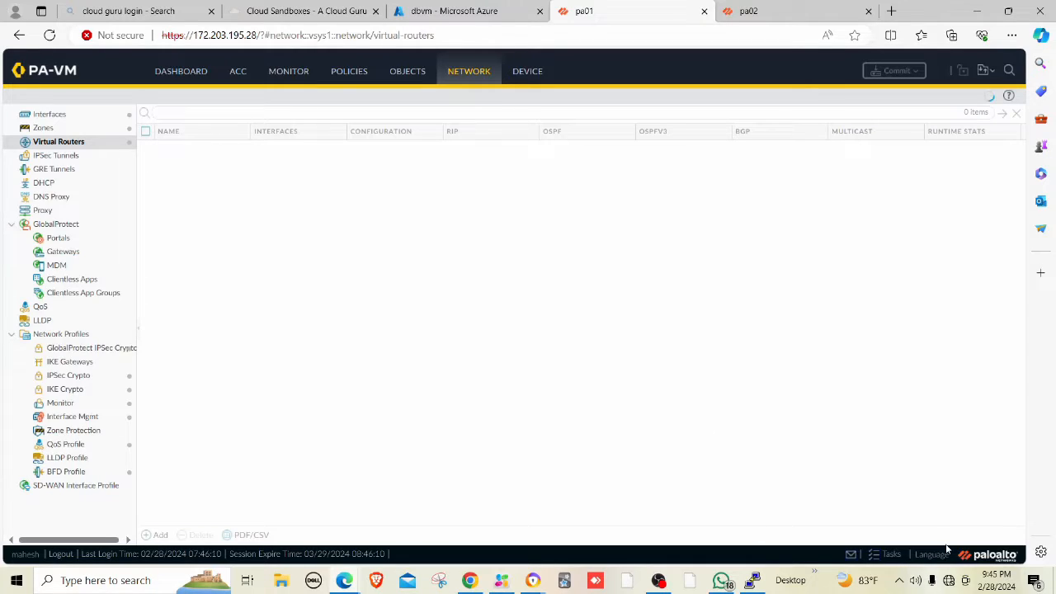
Repeatedly open and close the Wi-Fi network list to check available networks.
left_click(950, 581)
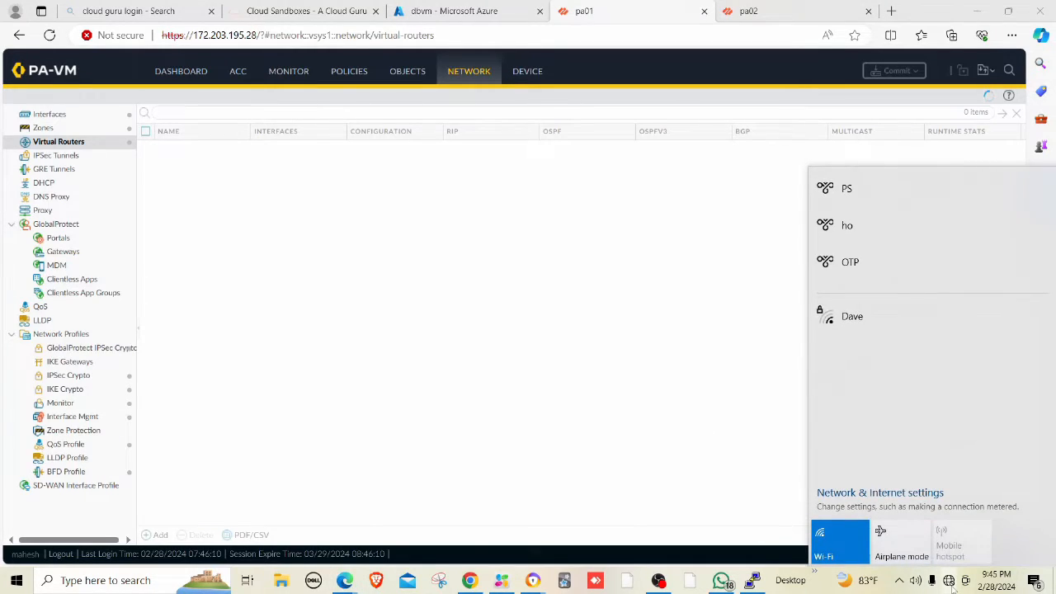
left_click(752, 455)
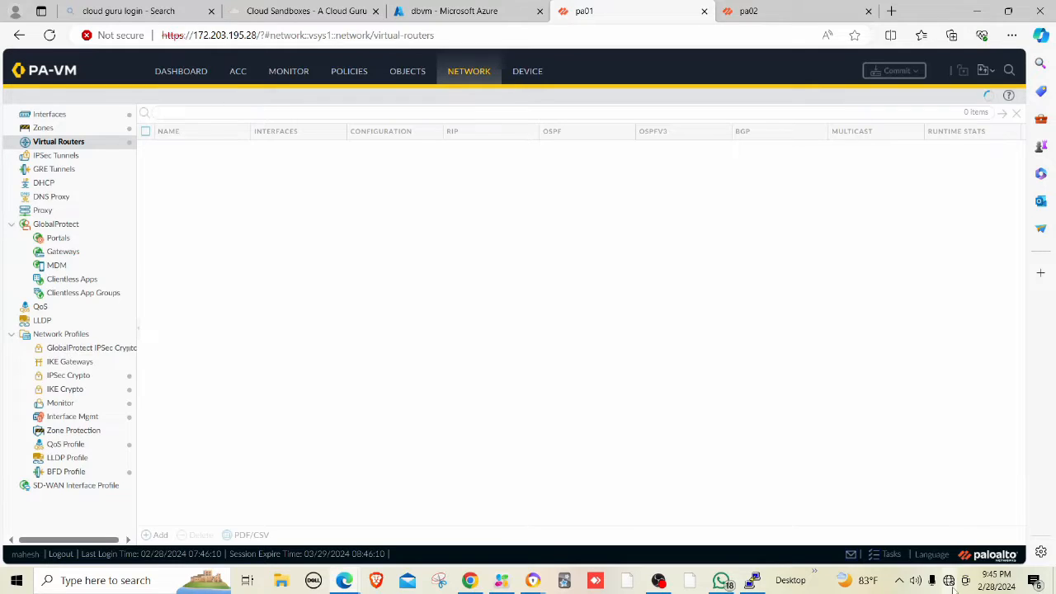
left_click(949, 583)
left_click(751, 439)
left_click(949, 582)
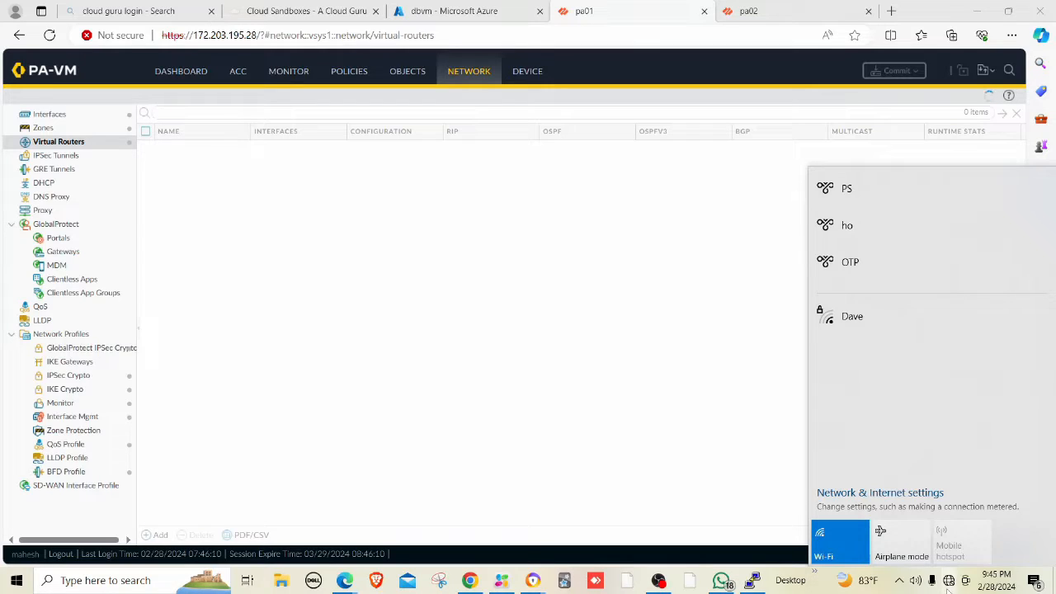
left_click(532, 403)
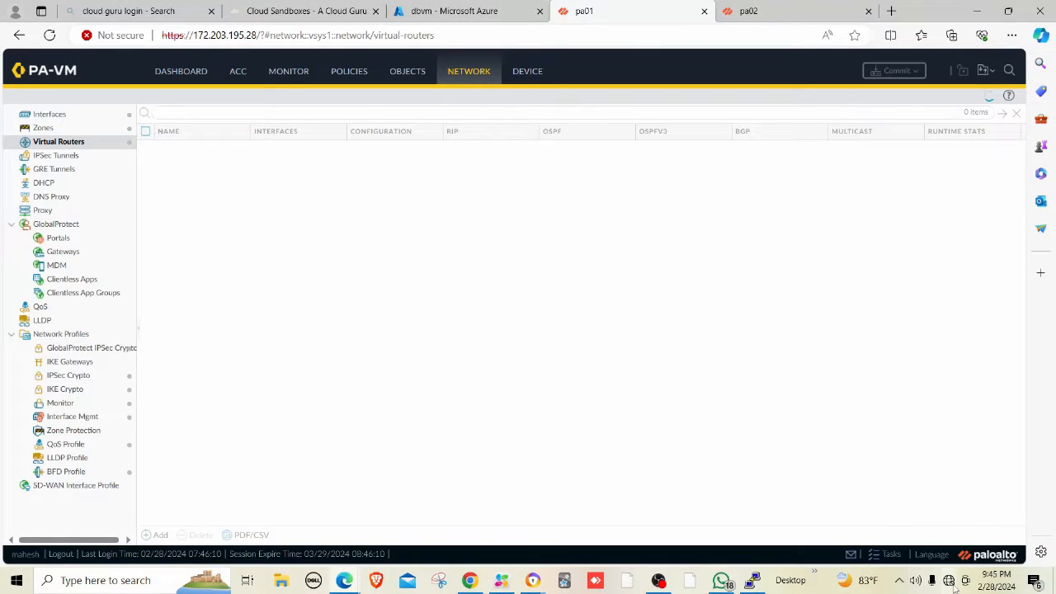
left_click(950, 581)
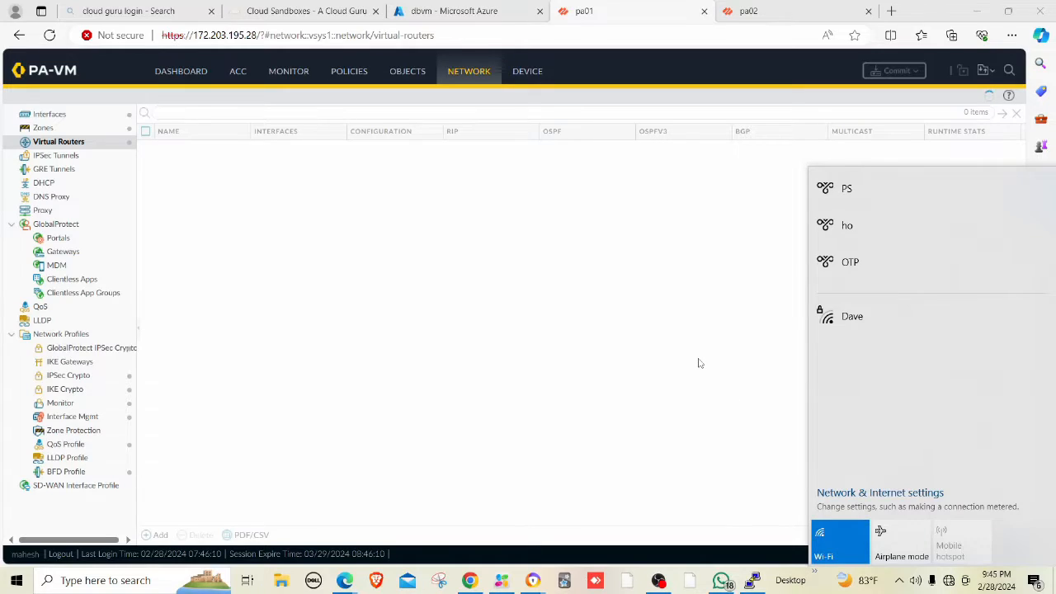
left_click(699, 363)
left_click(948, 581)
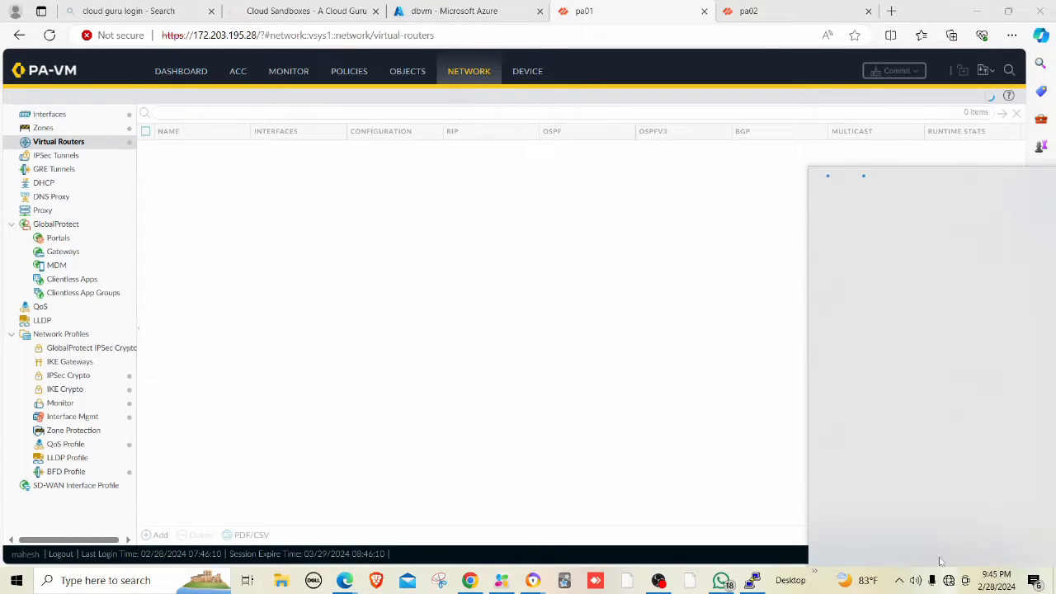
left_click(644, 375)
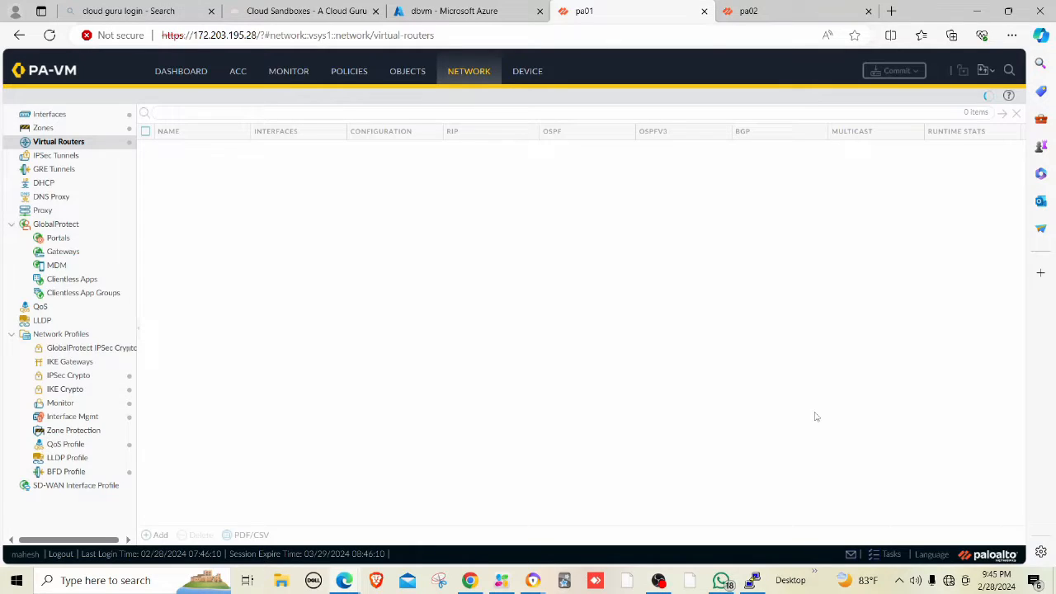
left_click(948, 581)
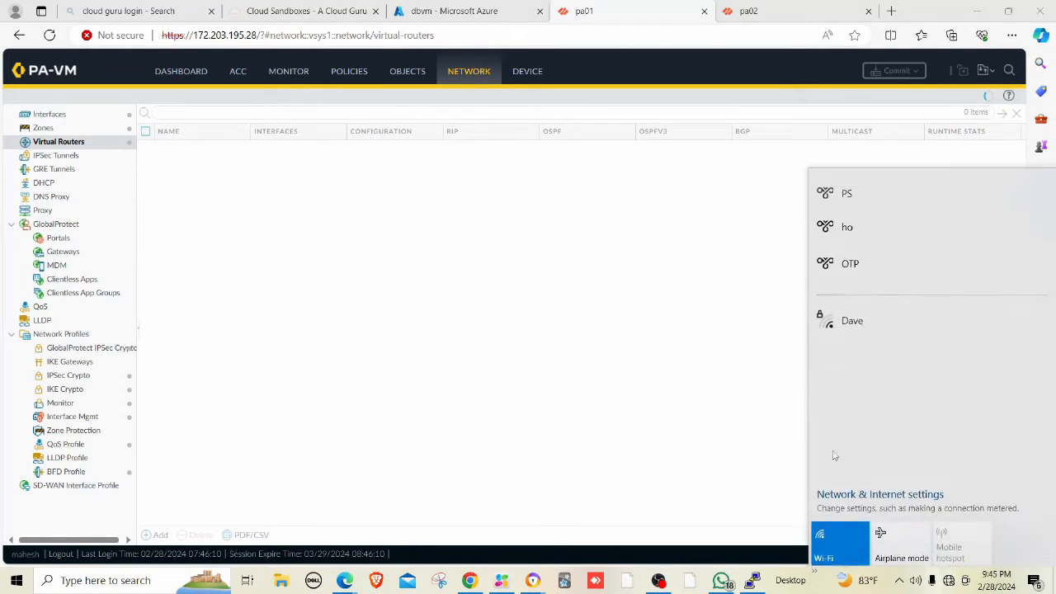
left_click(719, 361)
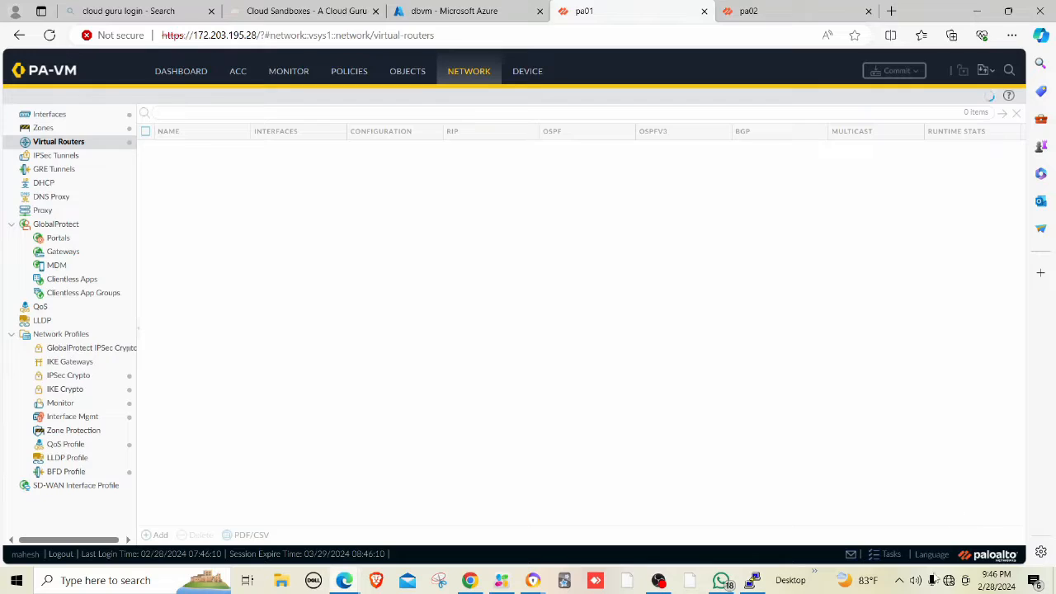
Select DRACULA-INT, connect to it, and close the network flyout.
left_click(948, 587)
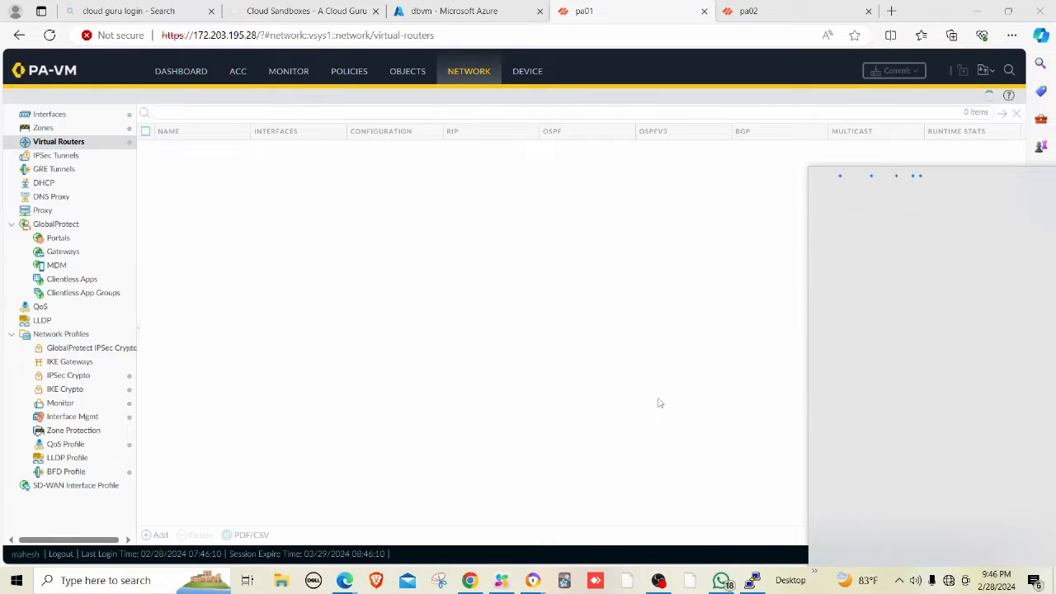
left_click(872, 363)
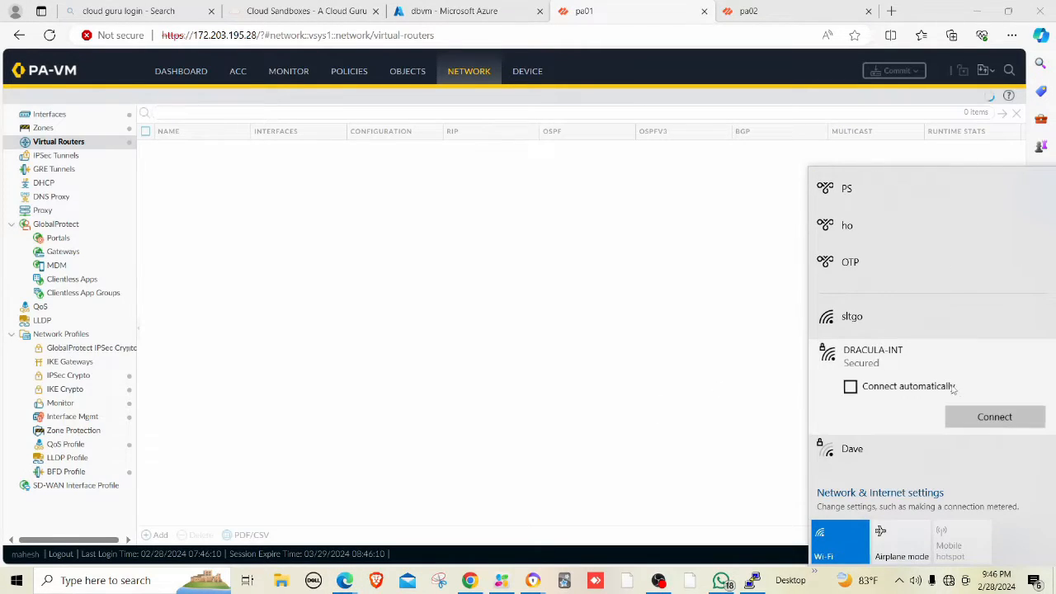
left_click(995, 415)
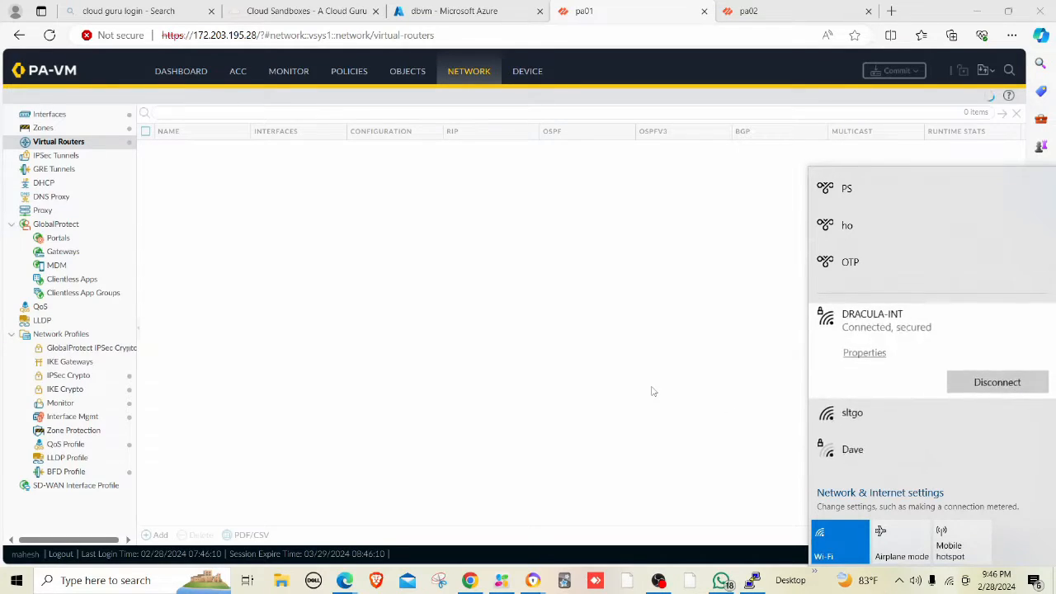
left_click(652, 391)
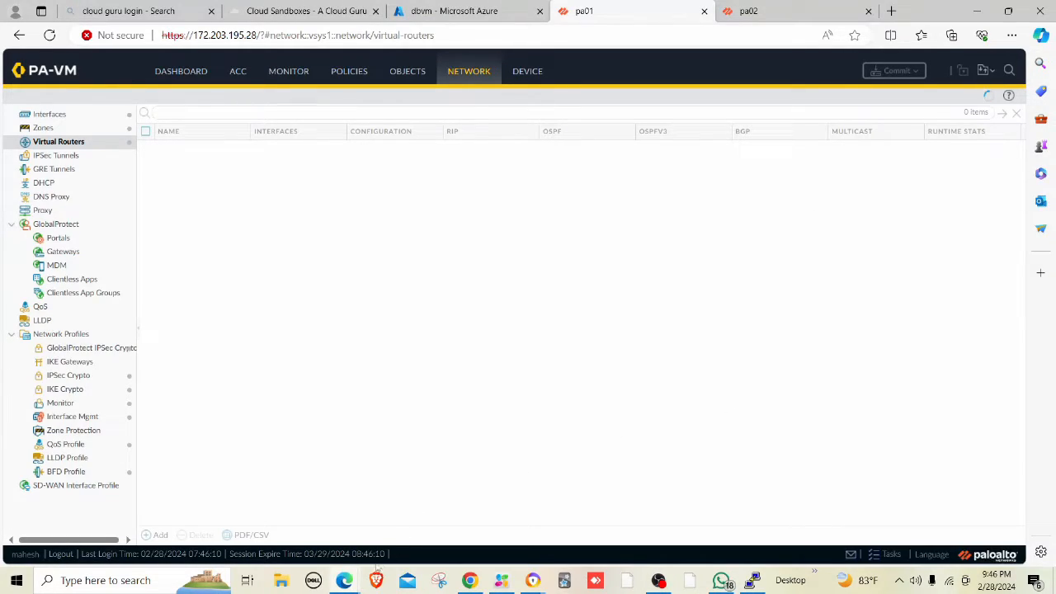
Open the Meet link from the WhatsApp chat and sign in with another Google account.
mouse_move(532, 580)
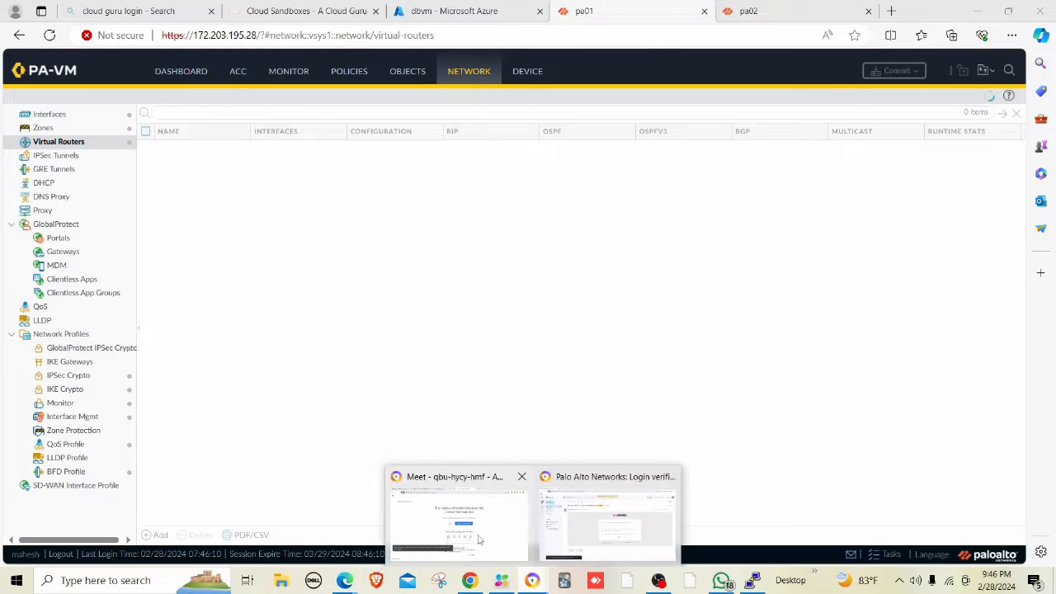
left_click(459, 516)
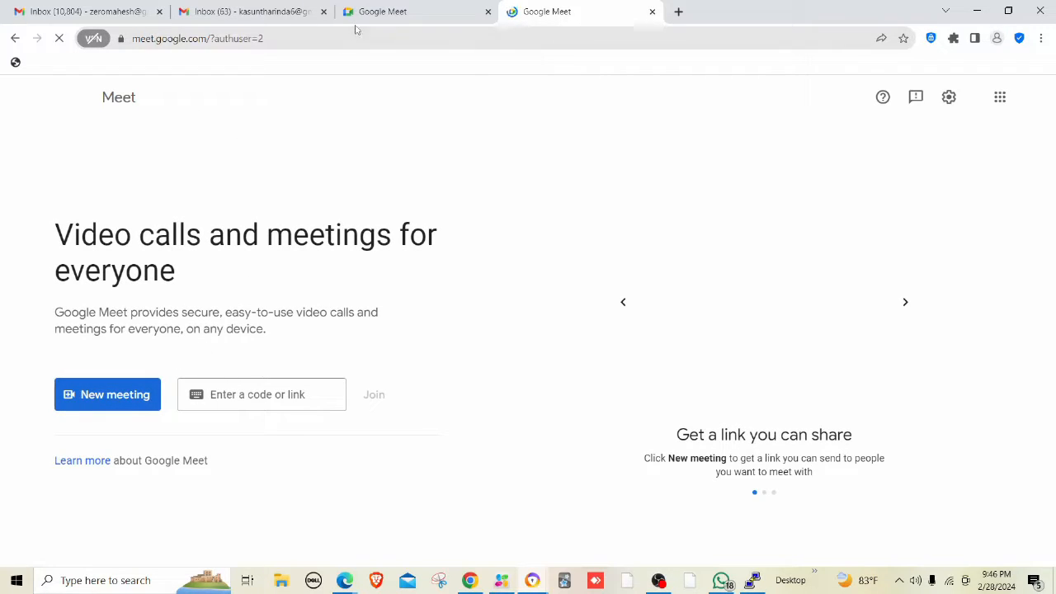
left_click(720, 581)
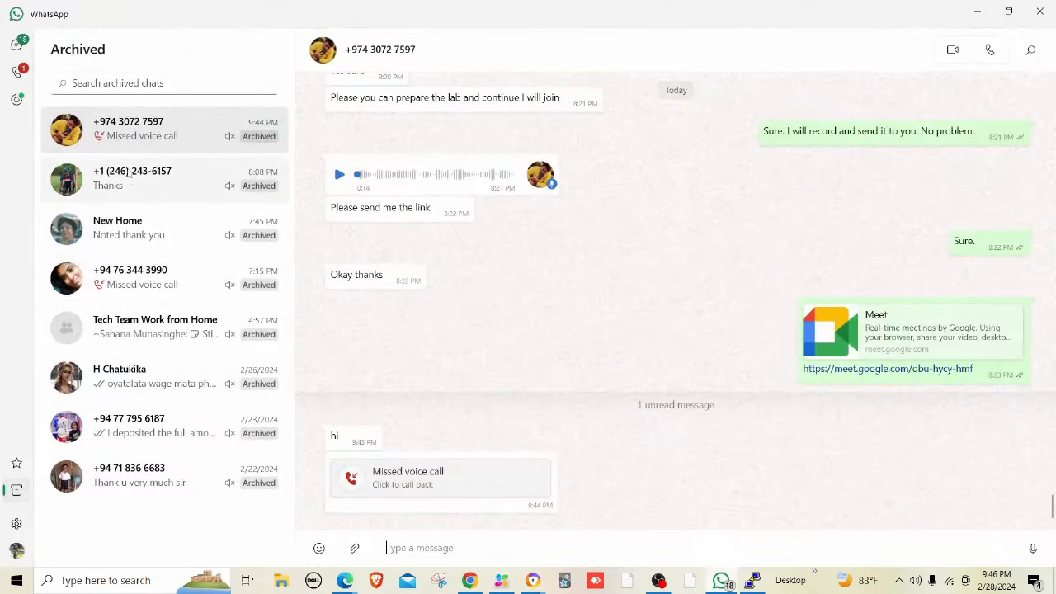
left_click(876, 372)
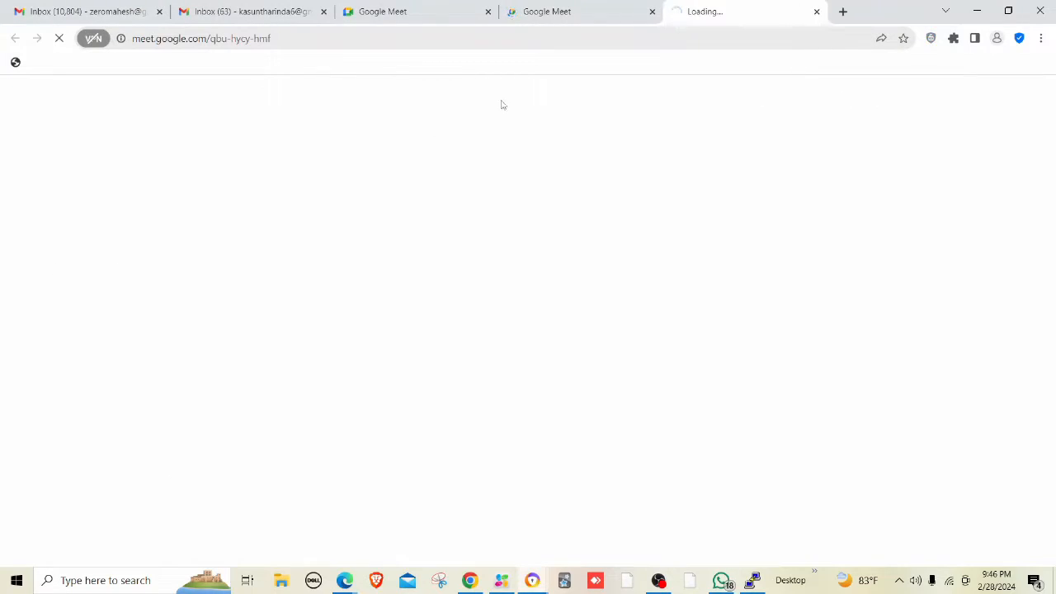
left_click(630, 369)
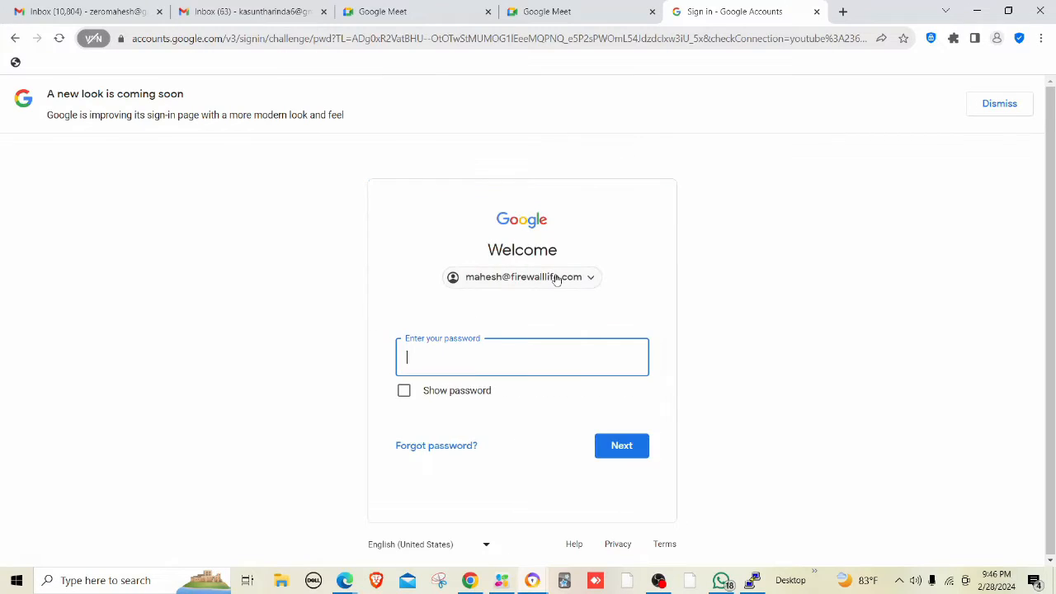
left_click(556, 277)
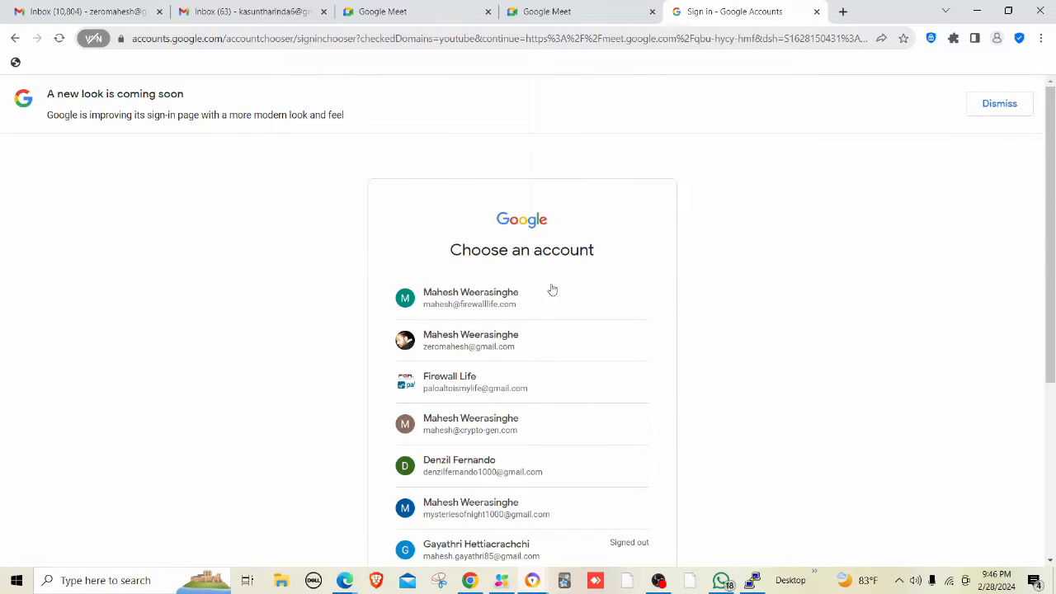
scroll(485, 479, "down", 2)
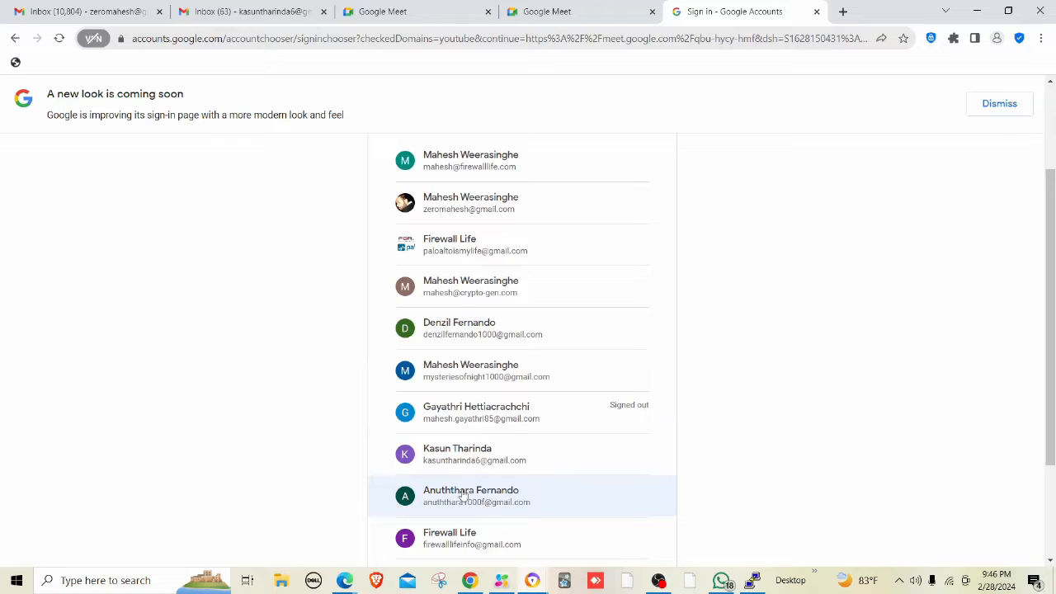
left_click(462, 455)
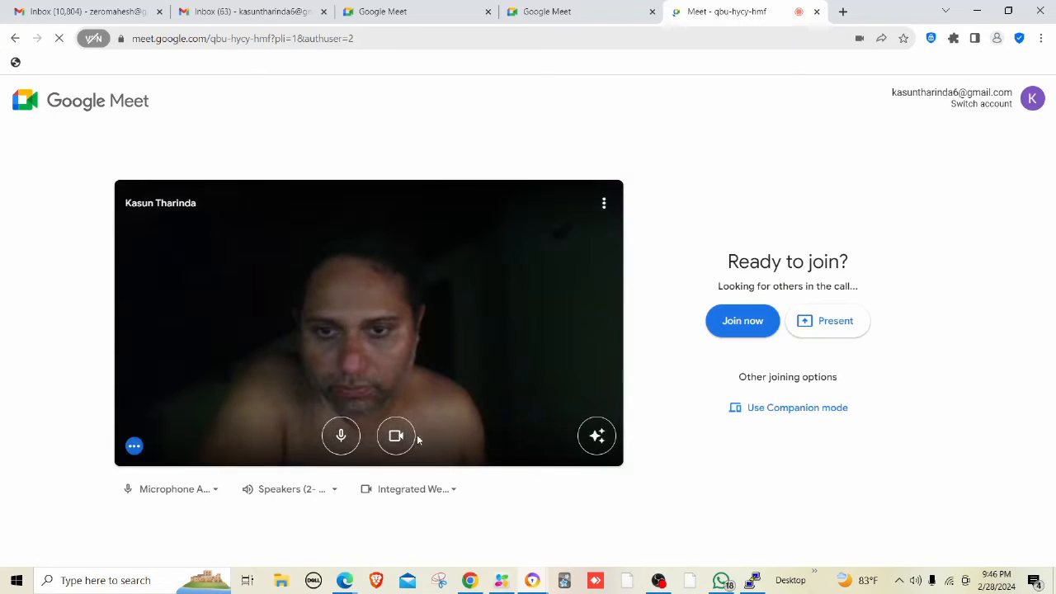
Join the meeting with the camera off and admit the waiting participant.
left_click(395, 437)
left_click(714, 334)
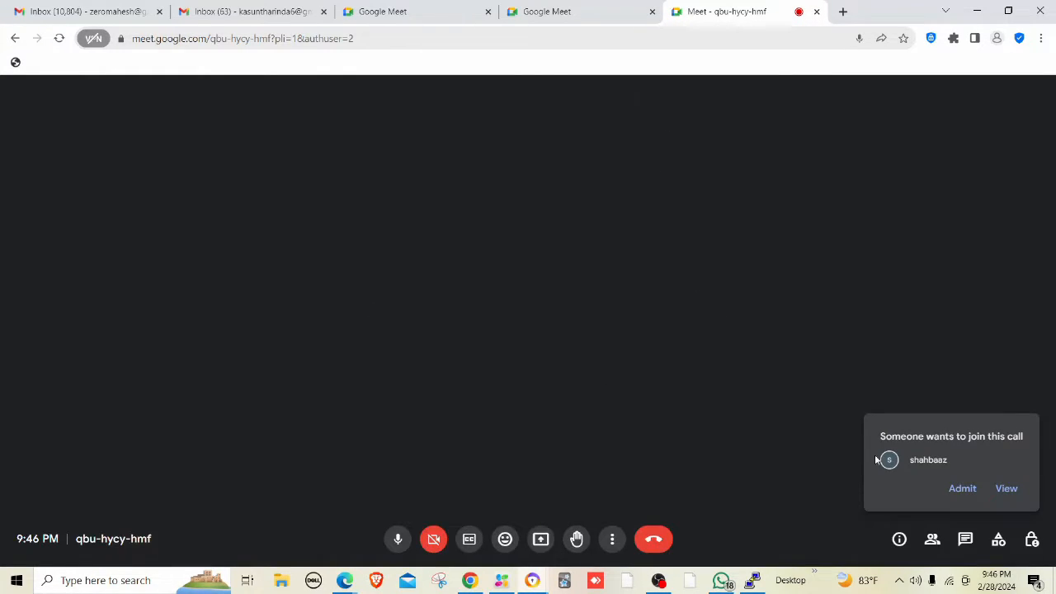
left_click(951, 492)
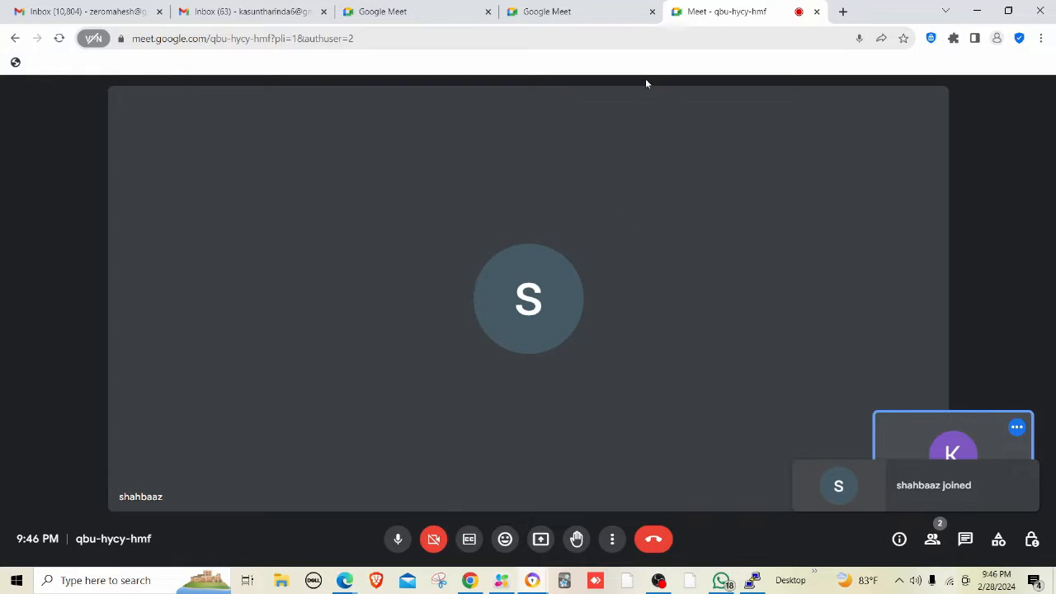
Minimize the Meet and WhatsApp windows and reload the pa01 firewall page.
left_click(975, 11)
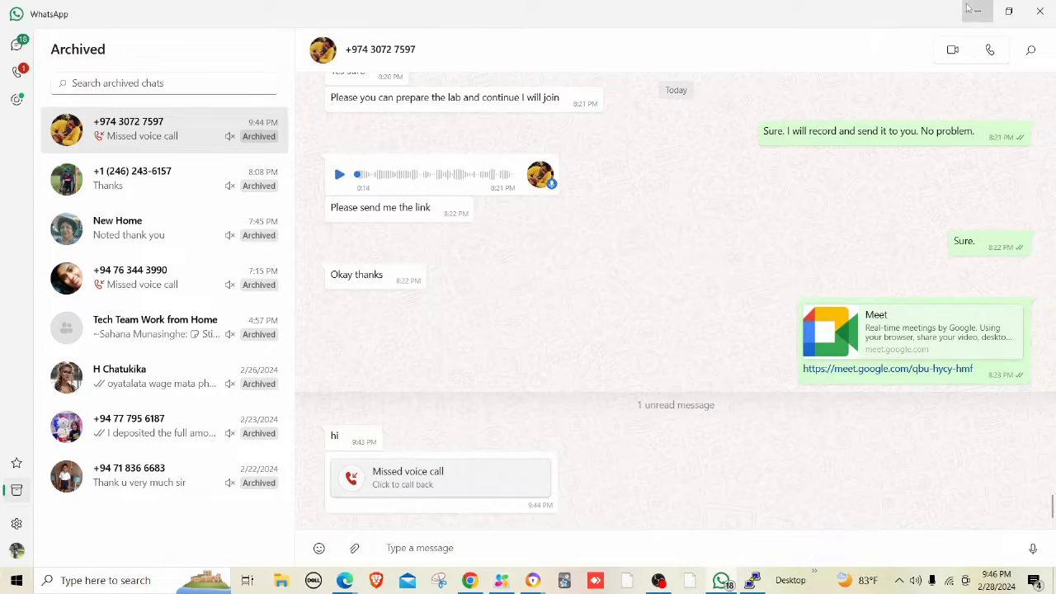
left_click(975, 11)
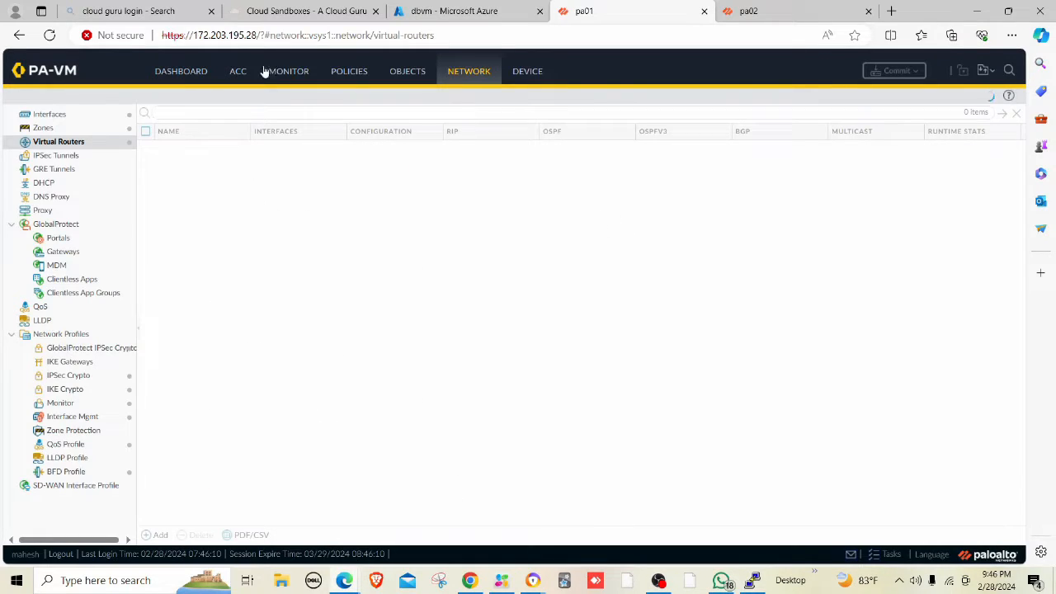
left_click(49, 35)
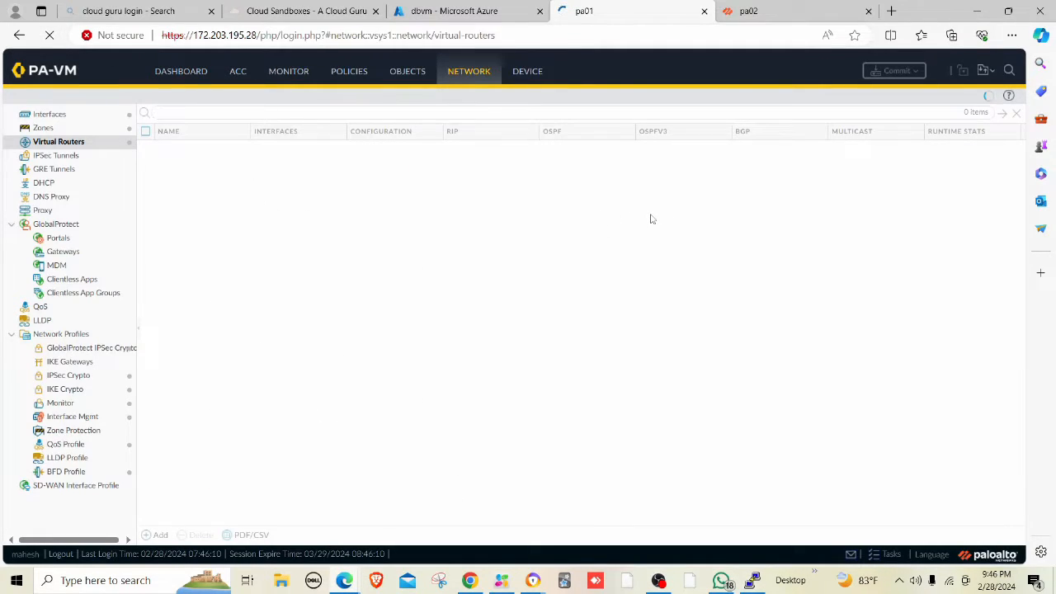
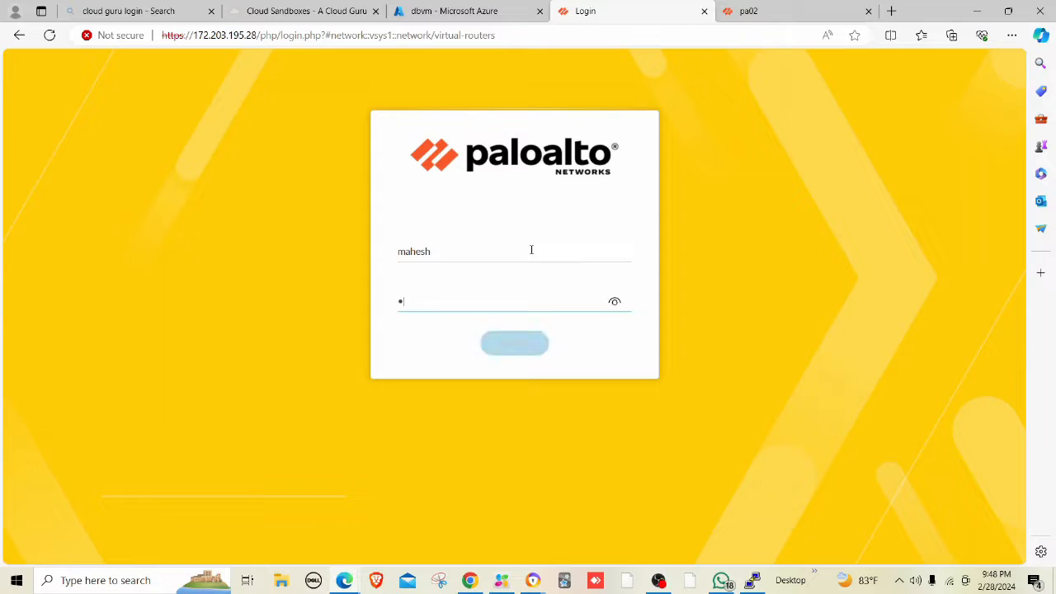
Type the account password on the pa01 firewall login page.
type("*****")
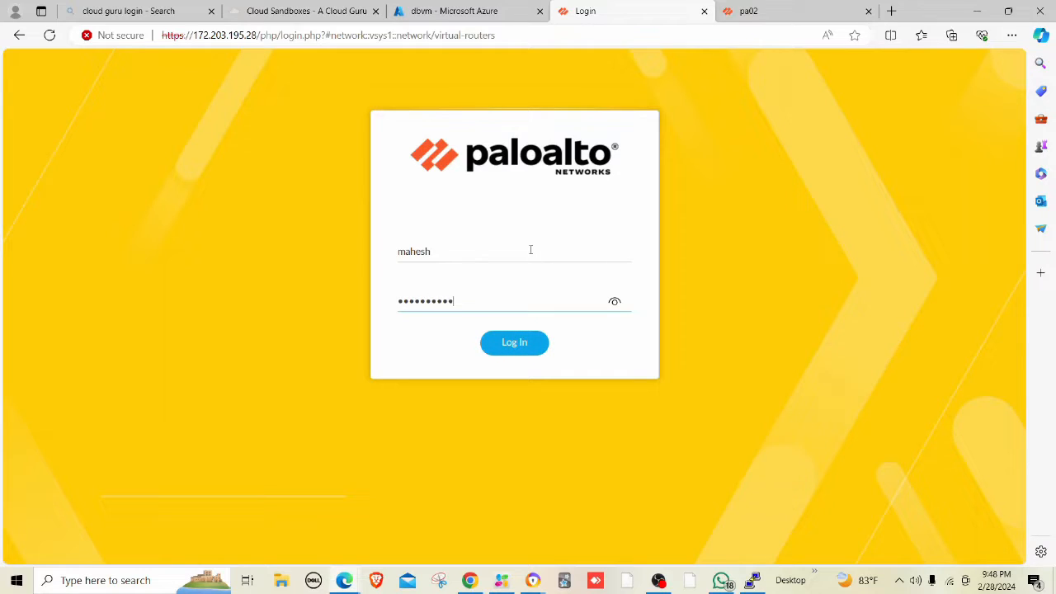
Submit the completed password to sign in to pa01.
key("Return")
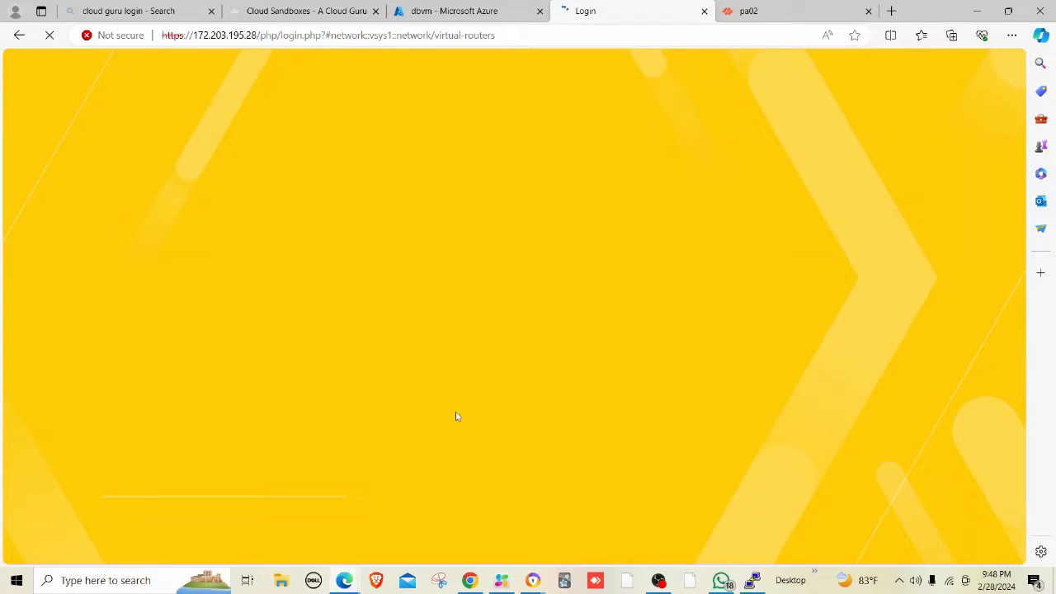
Present the entire Screen 1 in the Meet call, then go back to the firewall page in Edge.
left_click(533, 581)
left_click(467, 506)
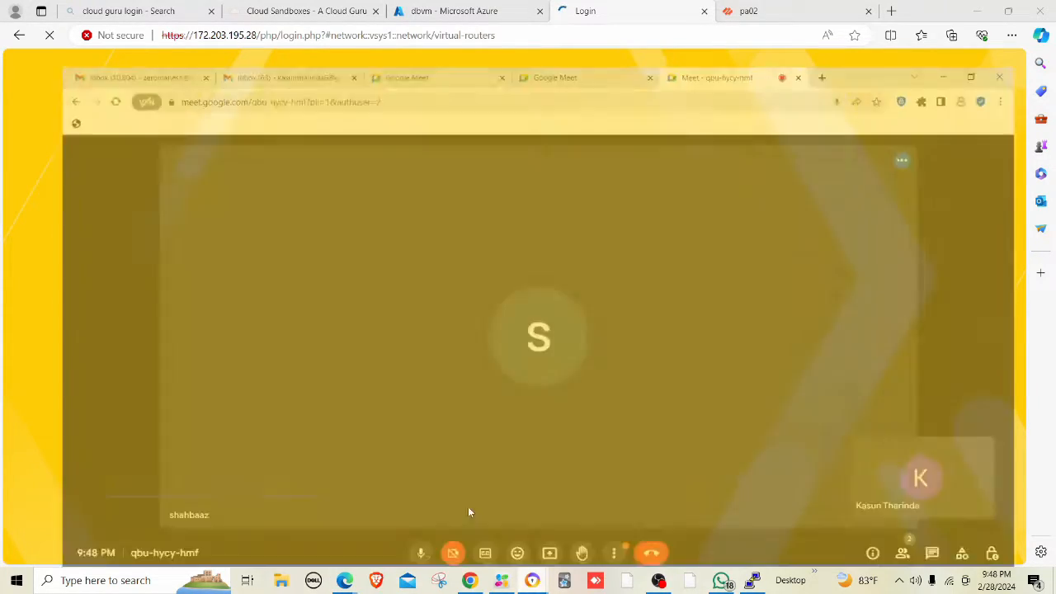
left_click(540, 539)
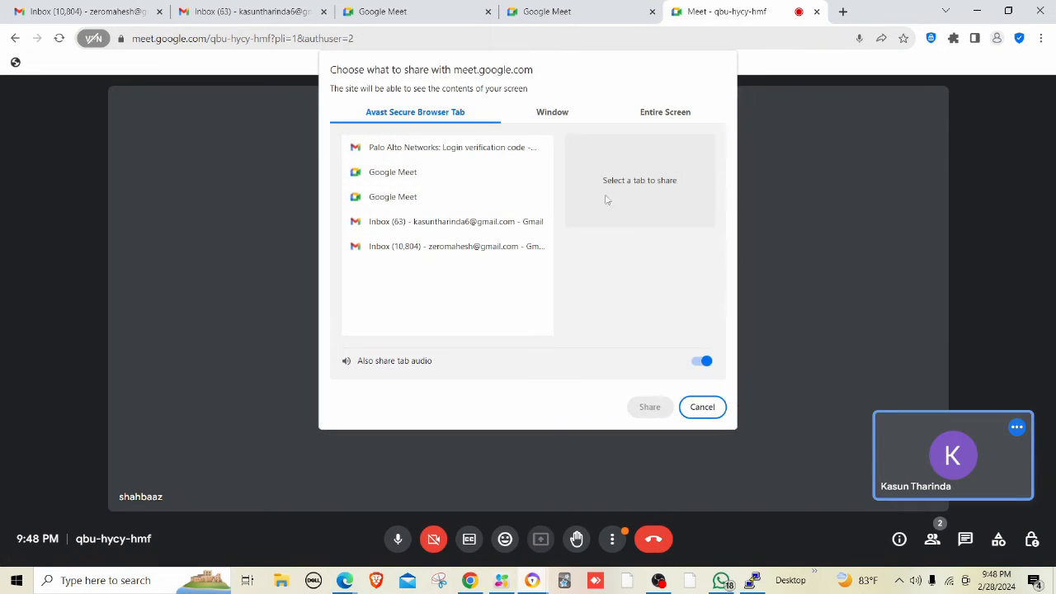
left_click(661, 117)
left_click(450, 218)
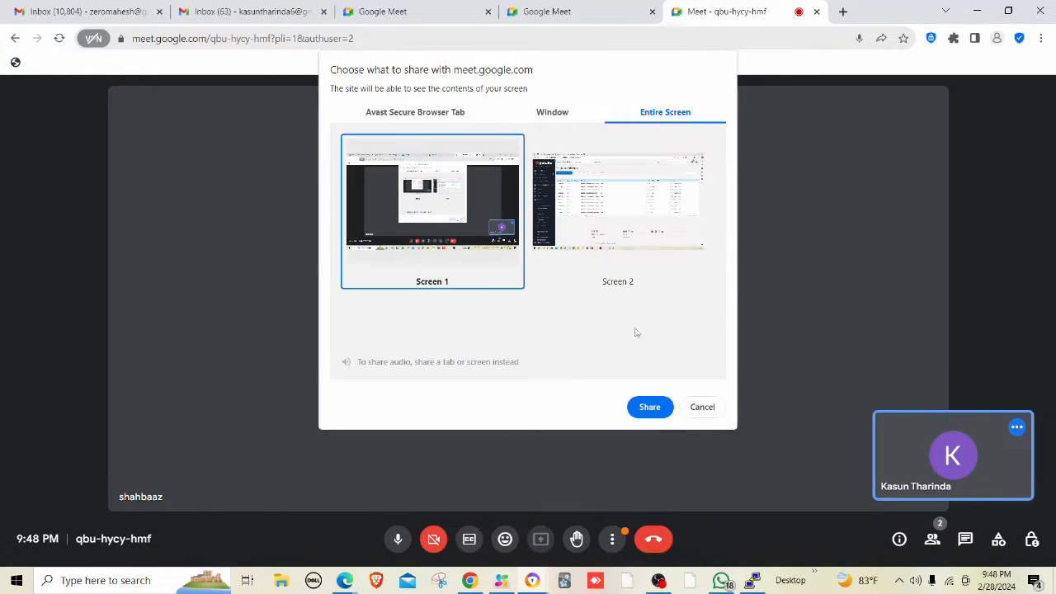
left_click(652, 407)
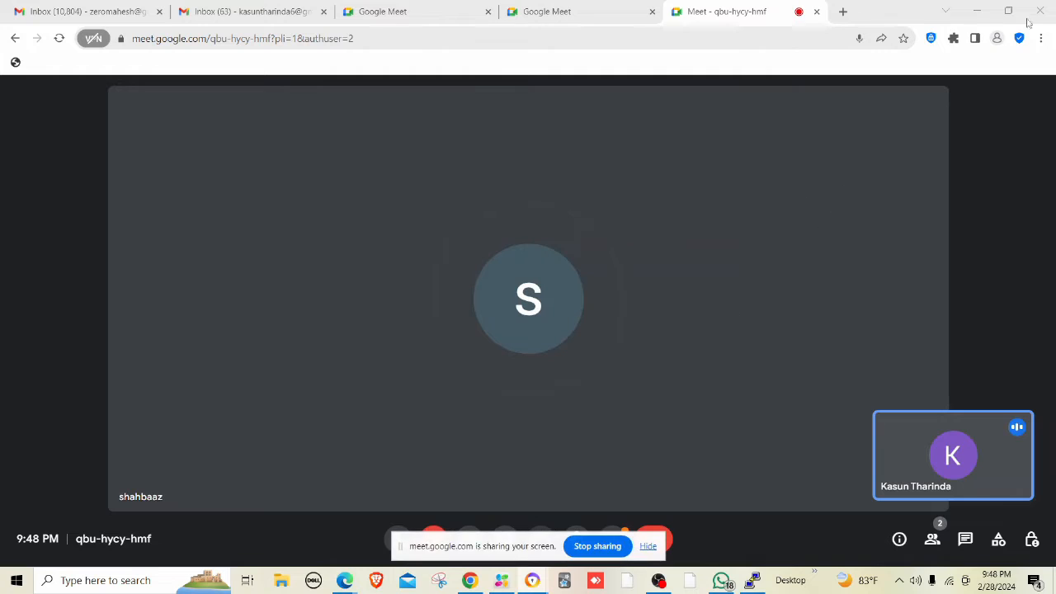
left_click(977, 10)
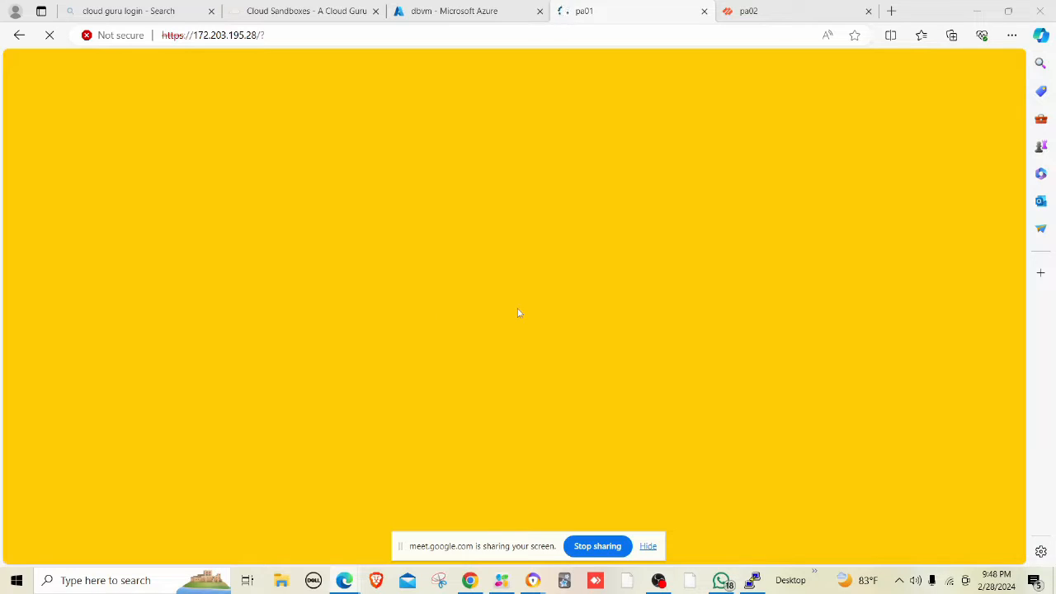
Hide the Meet screen-sharing notice and bring up the EZVIZ camera window.
left_click(648, 547)
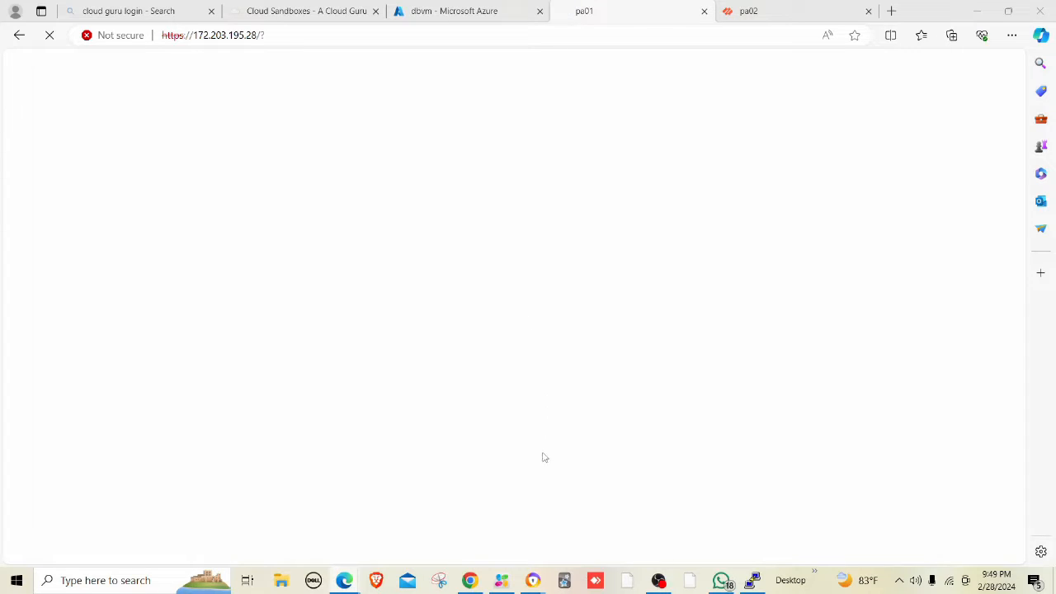
left_click(506, 577)
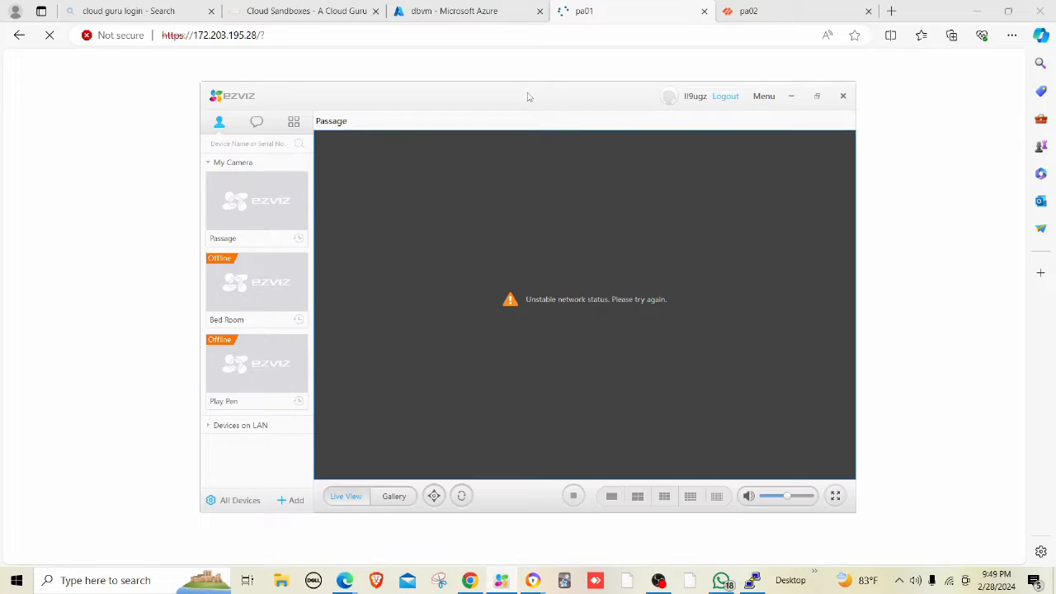
Drag the EZVIZ camera window off the right edge of the screen.
left_click_drag(528, 97, 1055, 121)
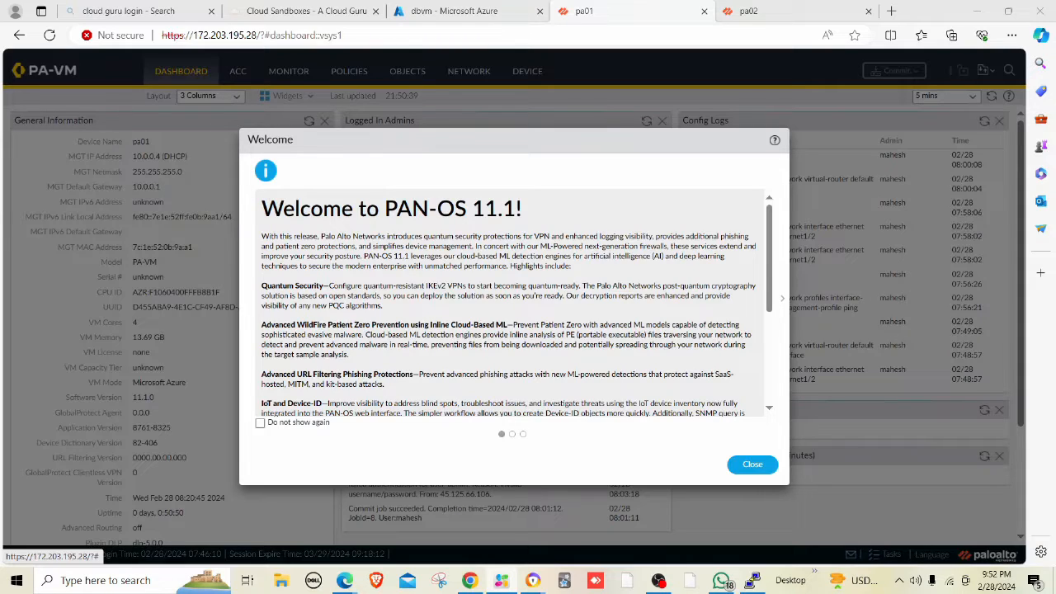
Close the PAN-OS 11.1 welcome message and copy pa01's CPU ID from General Information.
left_click(752, 463)
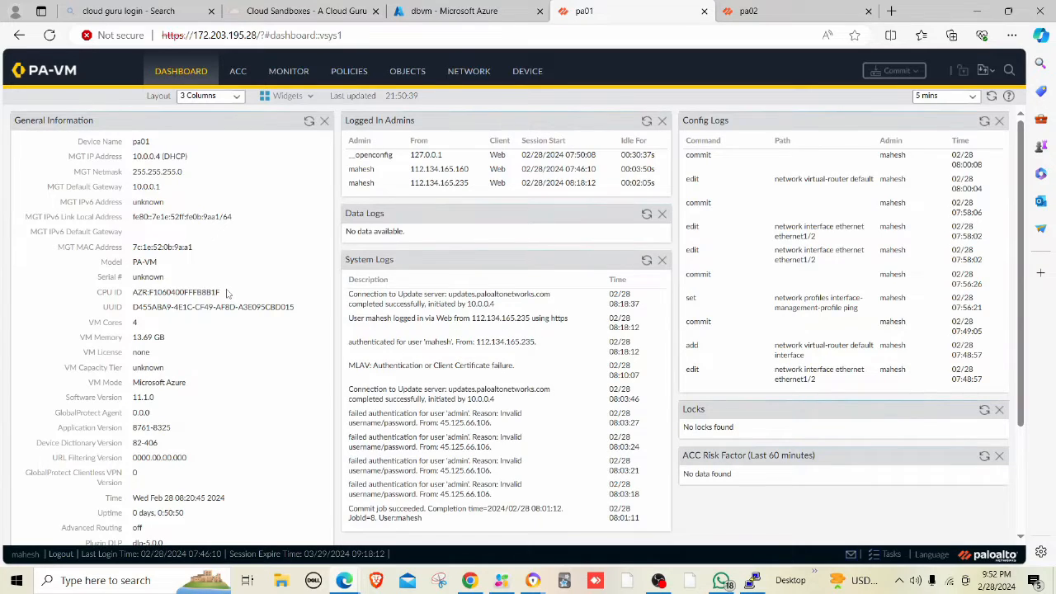
left_click_drag(219, 293, 132, 301)
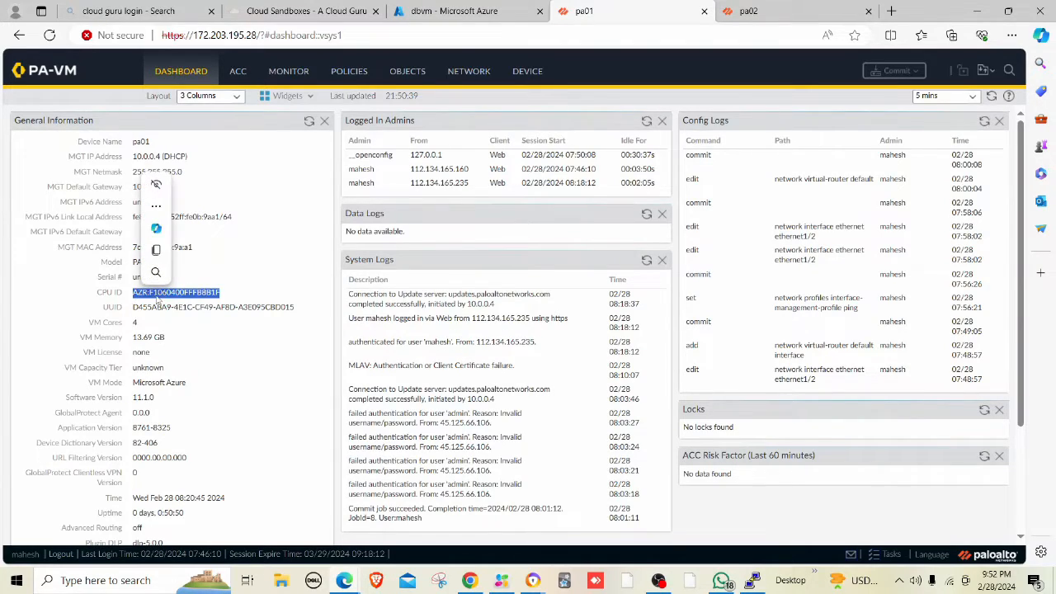
right_click(176, 295)
left_click(194, 307)
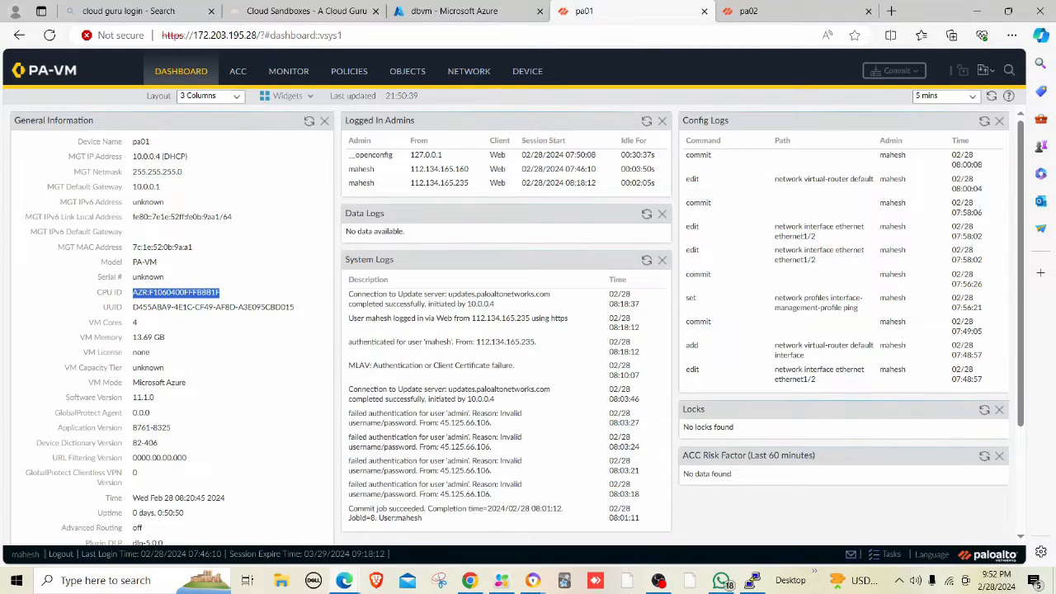
key("alt+Tab")
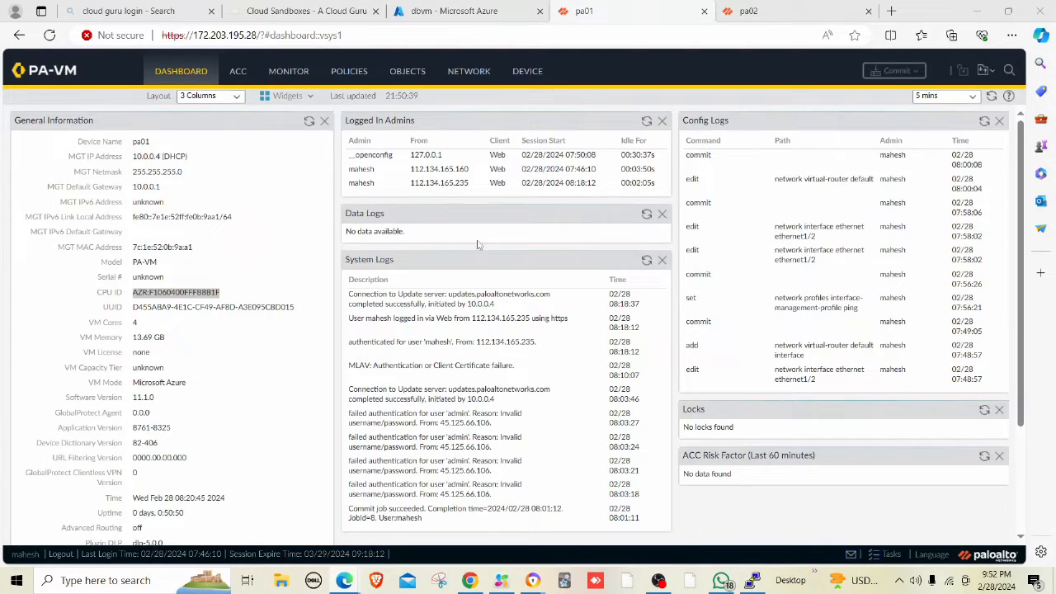
Copy pa01's UUID from the dashboard's General Information widget.
left_click_drag(298, 314, 132, 308)
right_click(143, 316)
left_click(179, 325)
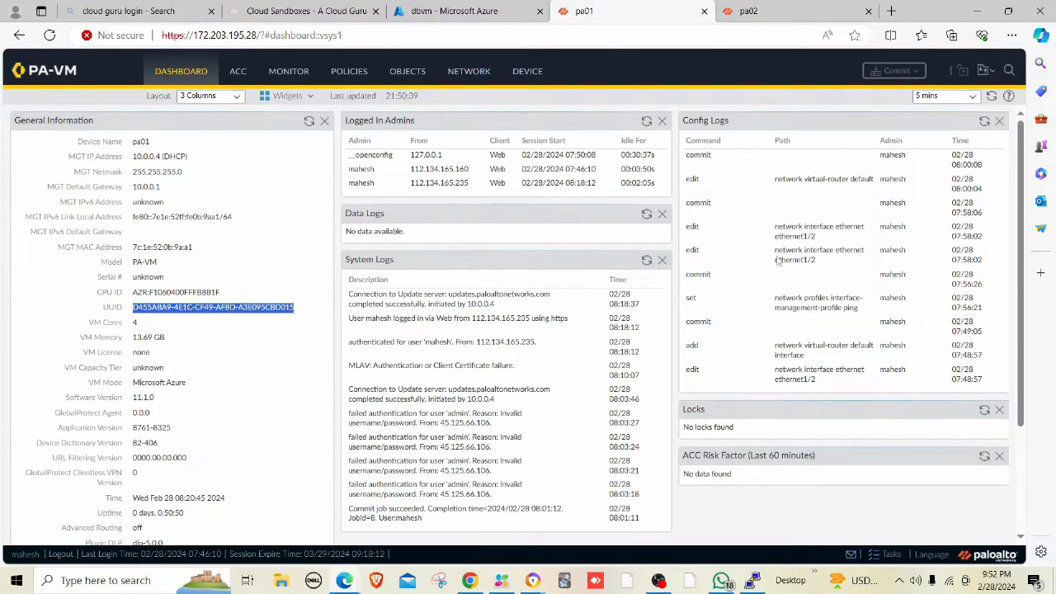
key("alt+Tab")
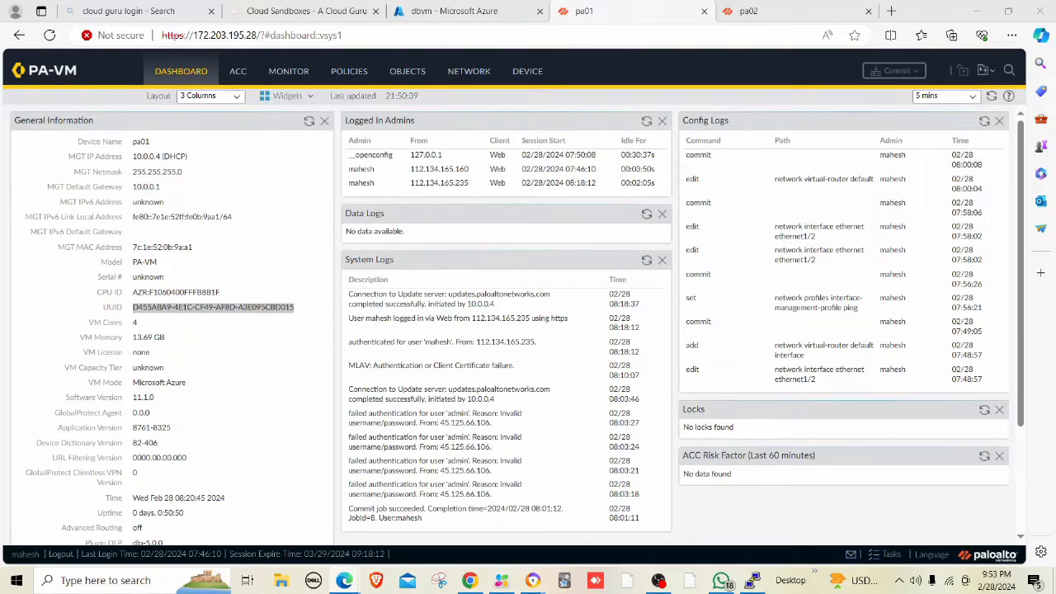
Under Device > Licenses, retrieve license keys from the license server.
left_click(519, 73)
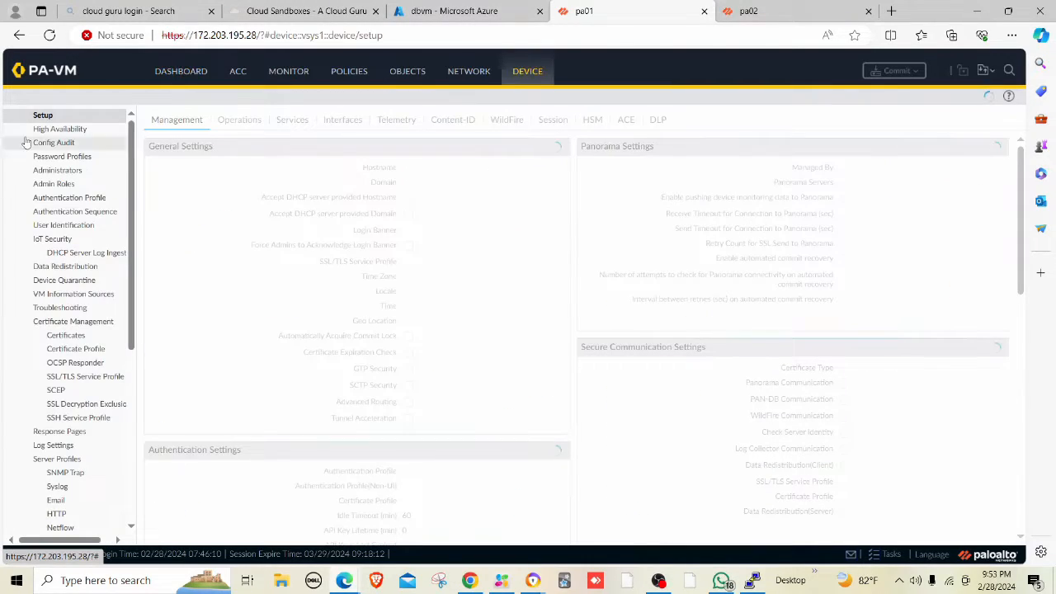
scroll(93, 263, "down", 4)
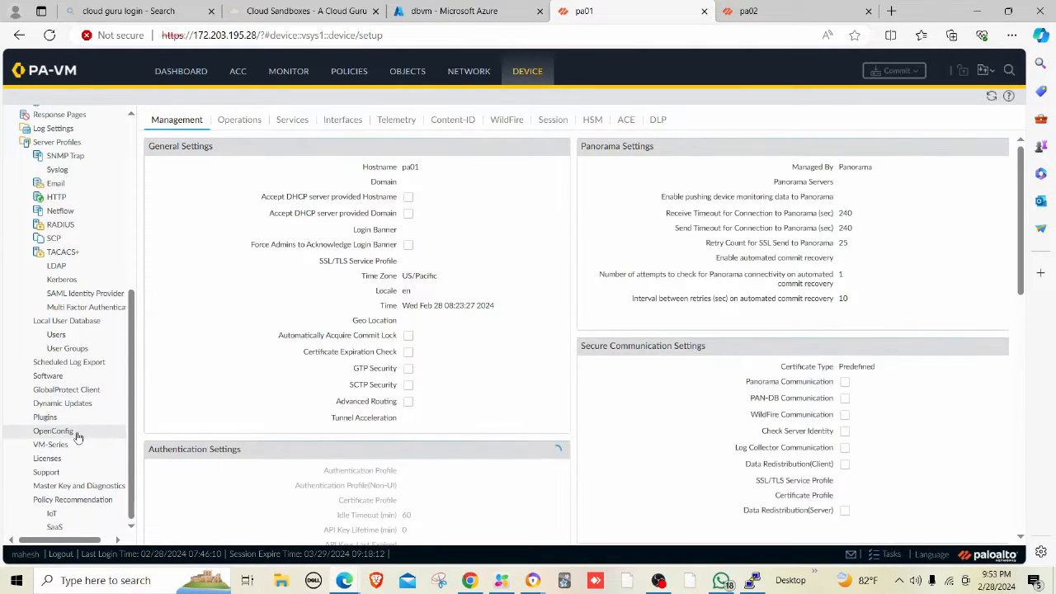
left_click(69, 459)
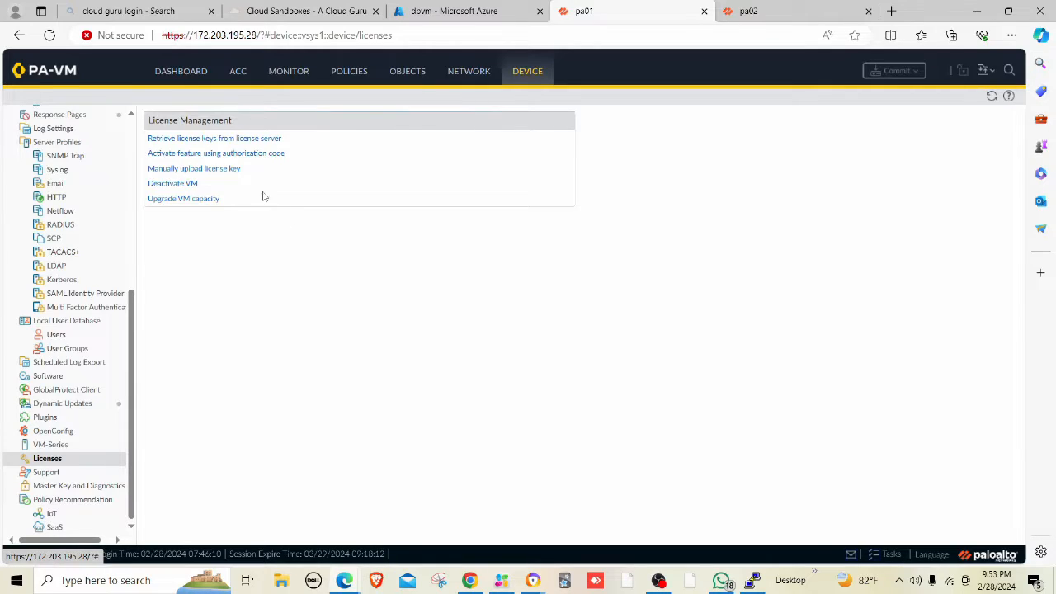
left_click(211, 140)
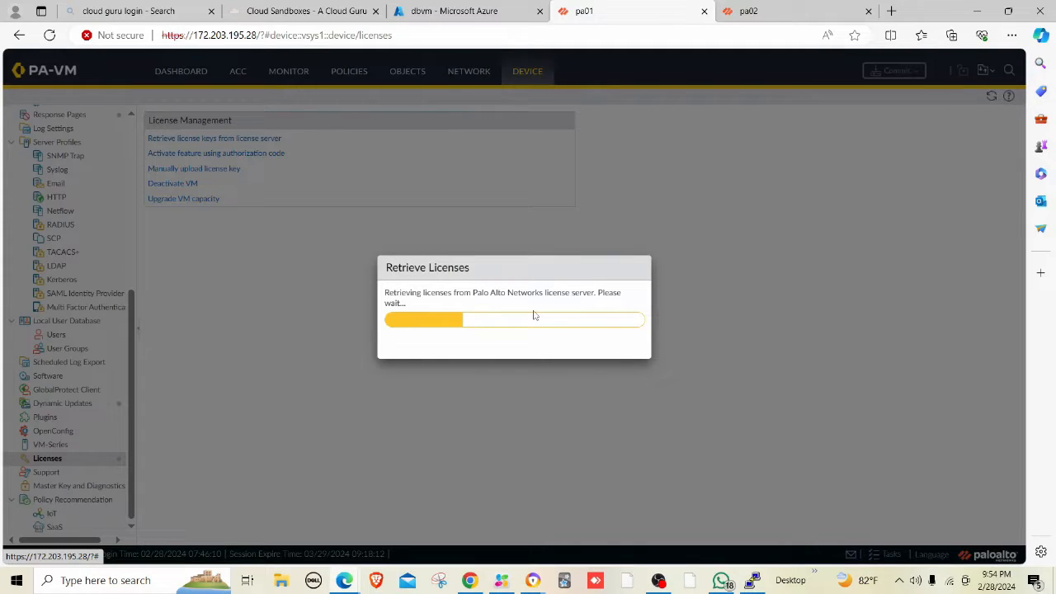
Reload the pa01 Licenses page from the address bar during retrieval.
left_click(436, 36)
key("Return")
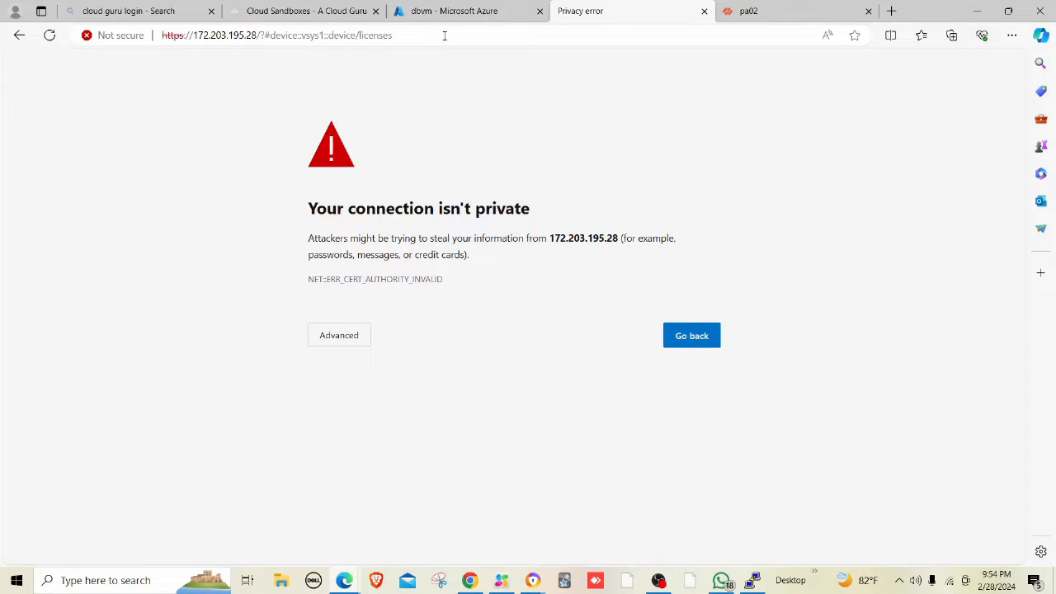
Proceed past the certificate warning to 172.203.195.28, retry pa01, then switch to pa02's Interfaces page.
left_click(334, 339)
left_click(387, 447)
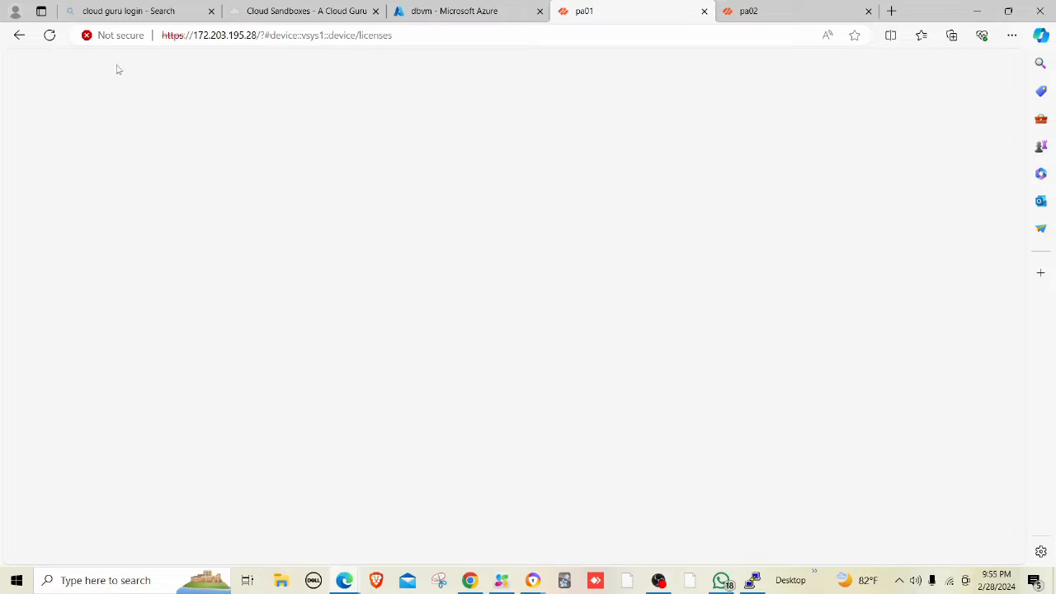
left_click(49, 35)
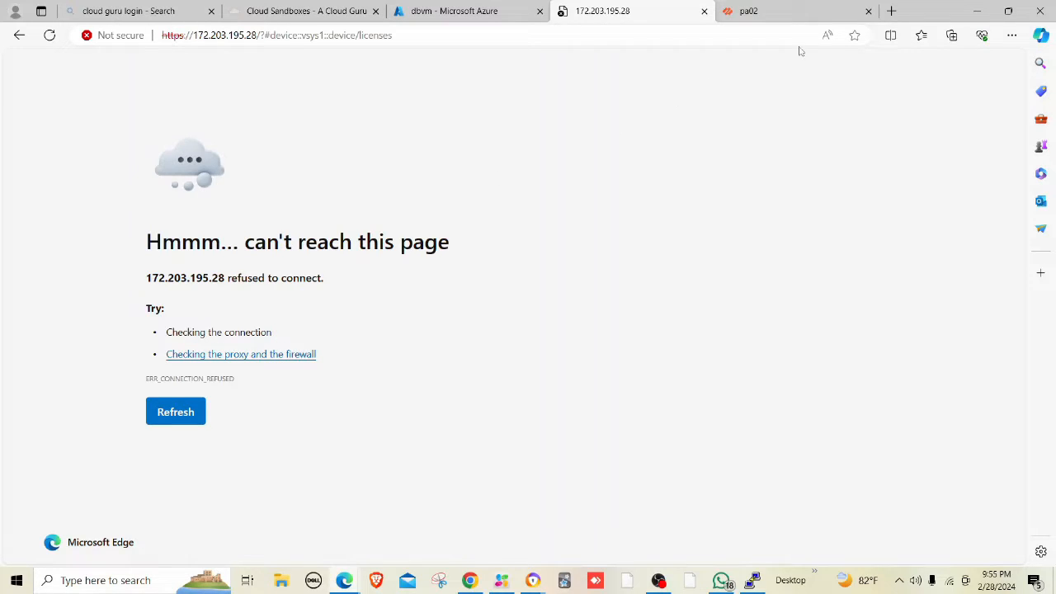
left_click(782, 17)
left_click(683, 458)
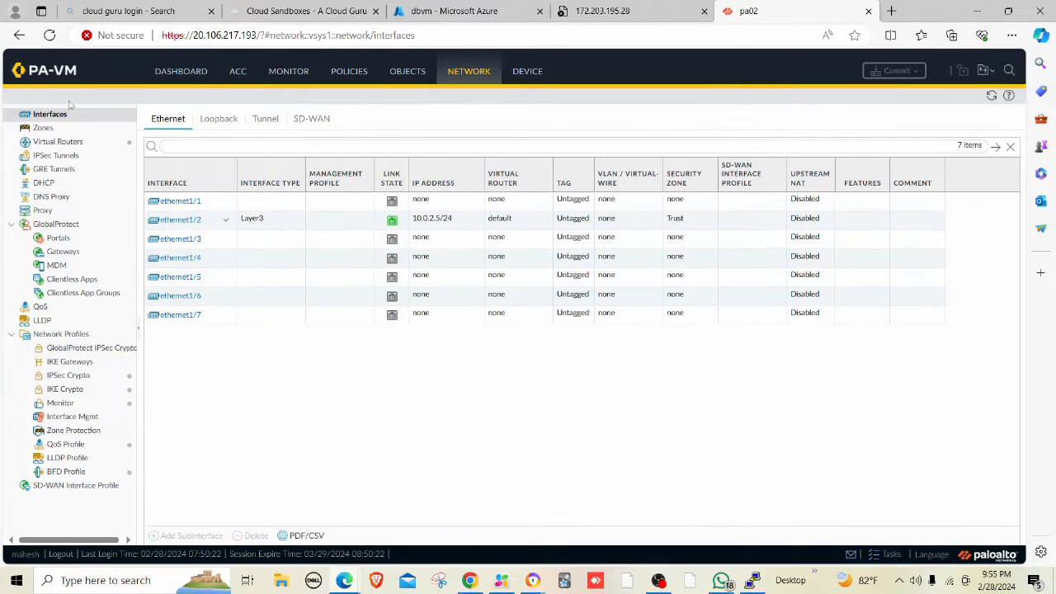
Open the pa02 Dashboard and copy its CPU ID from General Information.
left_click(175, 72)
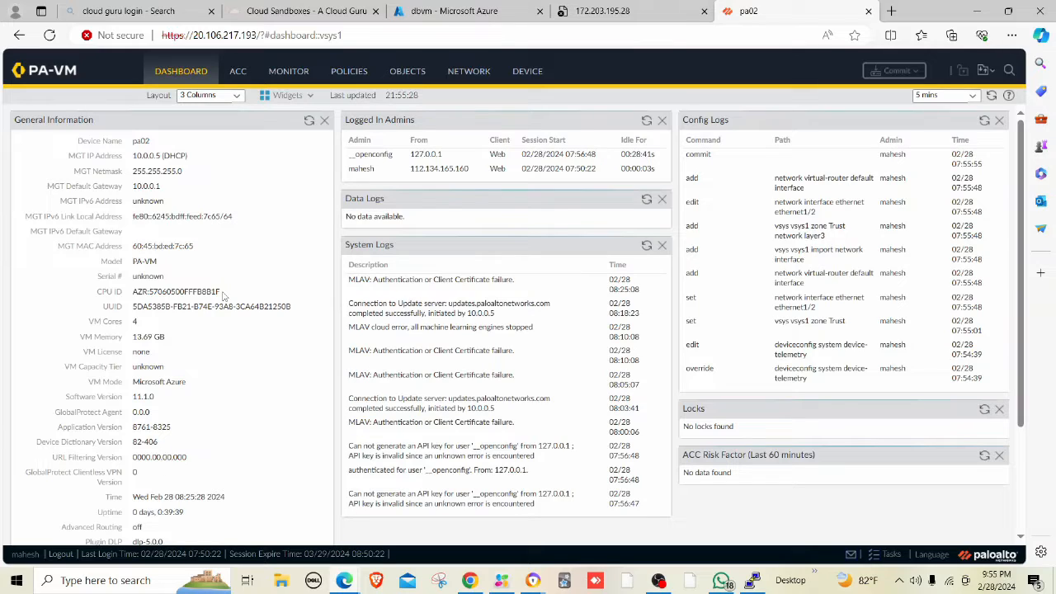
left_click_drag(222, 296, 151, 297)
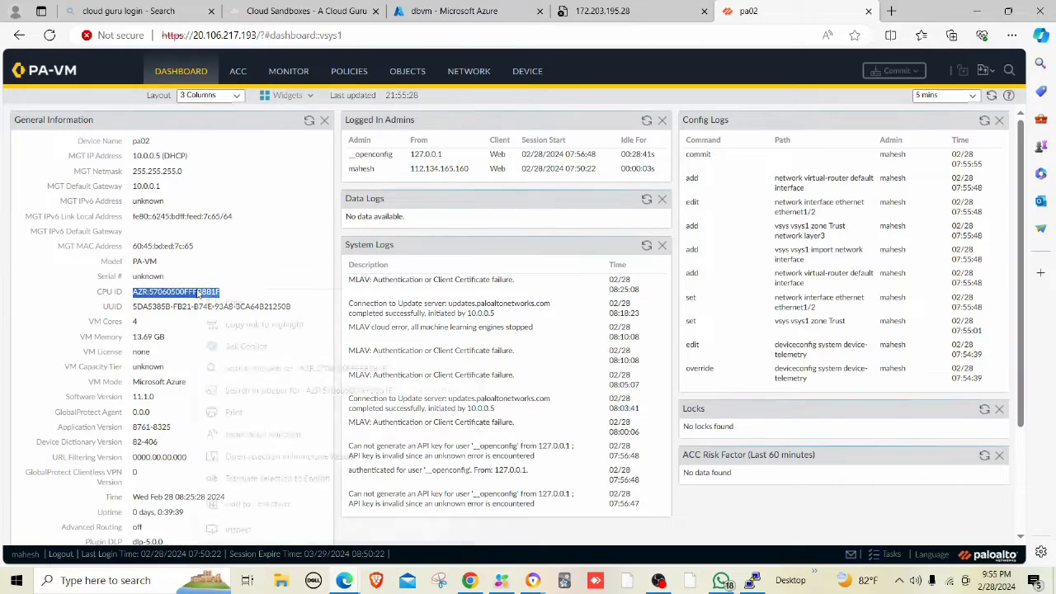
right_click(201, 294)
left_click(216, 304)
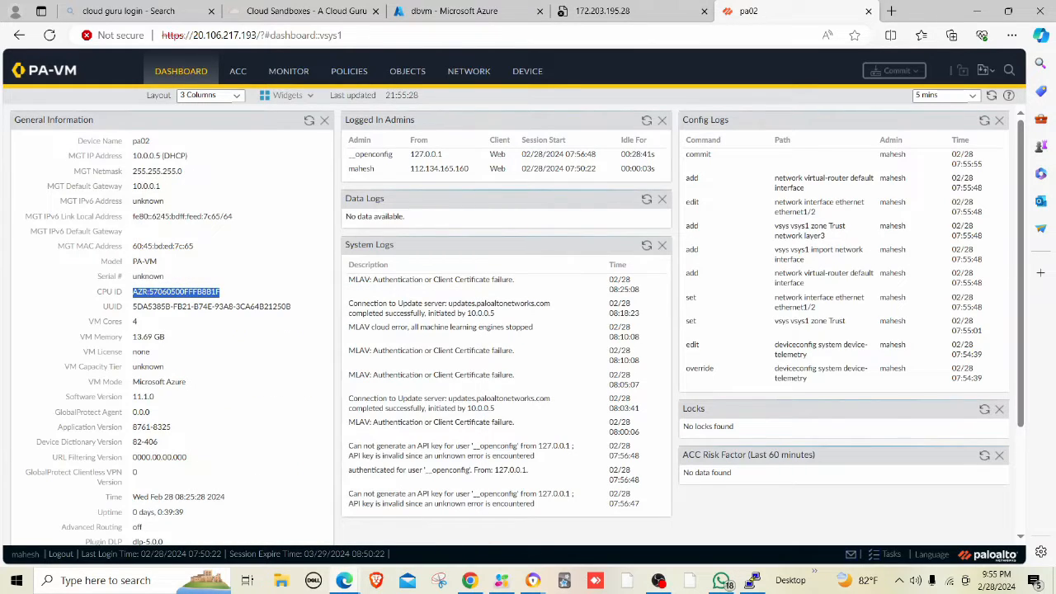
key("alt+Tab")
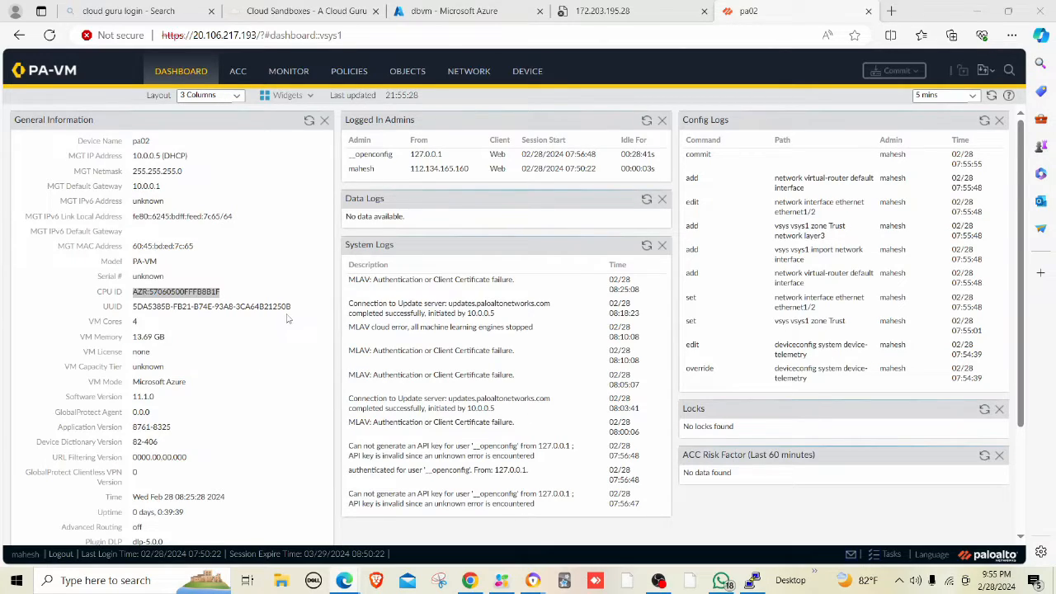
Copy the pa02 firewall's UUID value from General Information.
left_click_drag(295, 313, 132, 311)
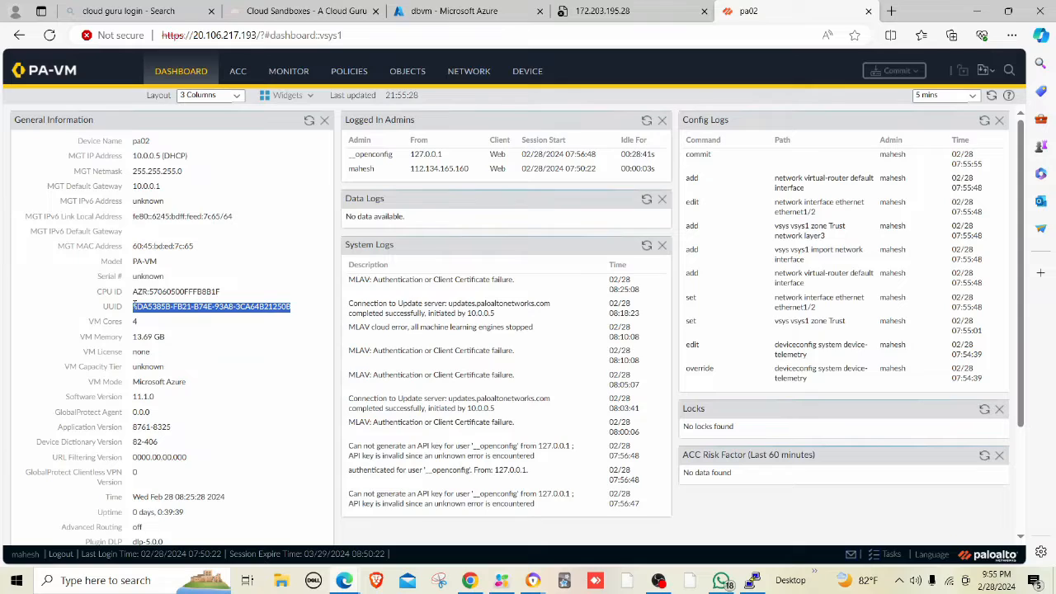
right_click(200, 303)
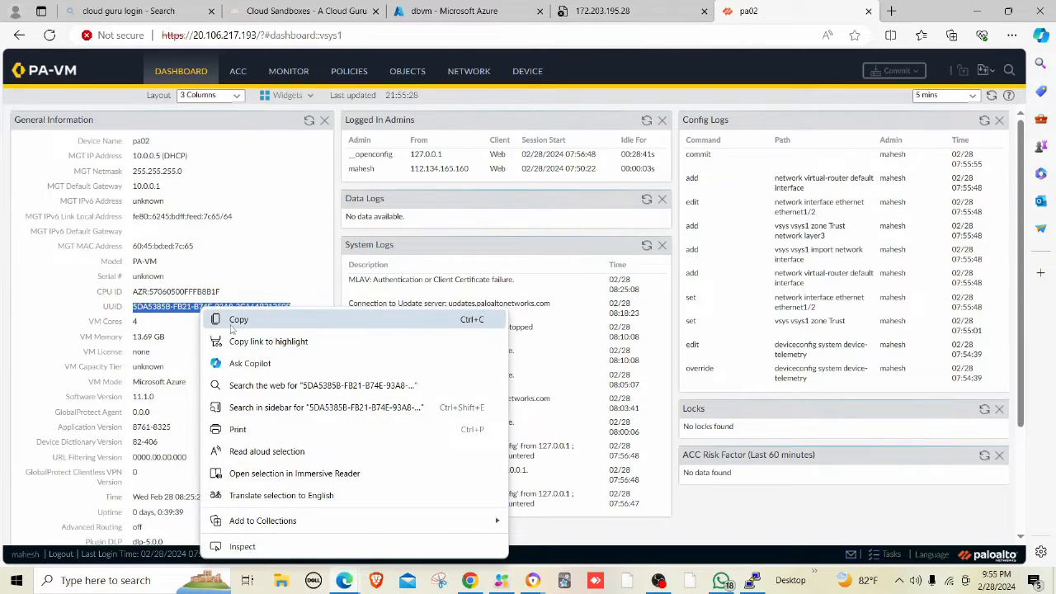
left_click(231, 318)
key("alt+Tab")
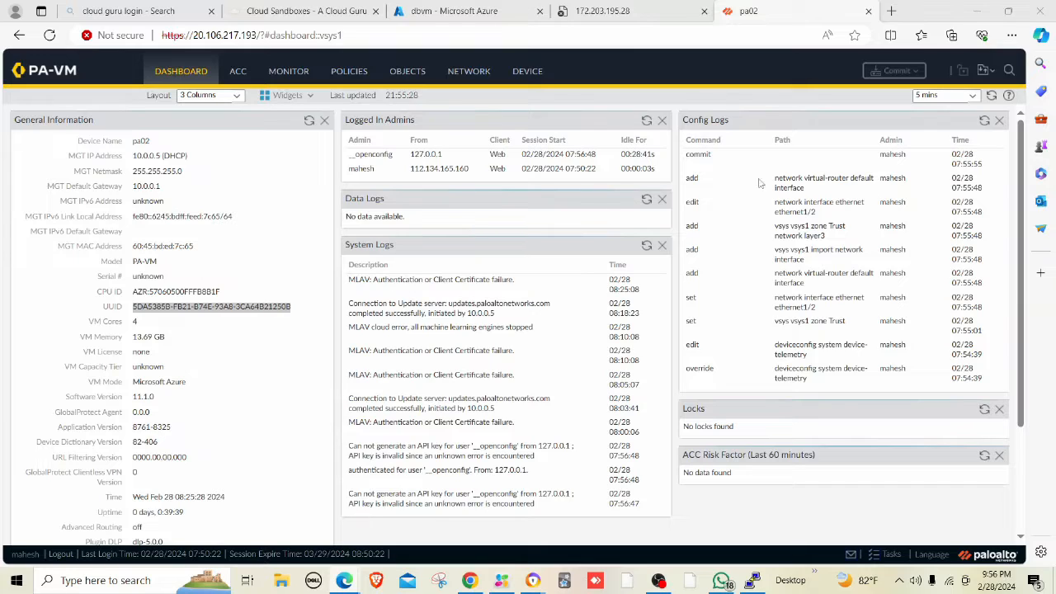
Retrieve pa02's license keys from the license server under Device > Licenses, then refresh 172.203.195.28.
left_click(540, 76)
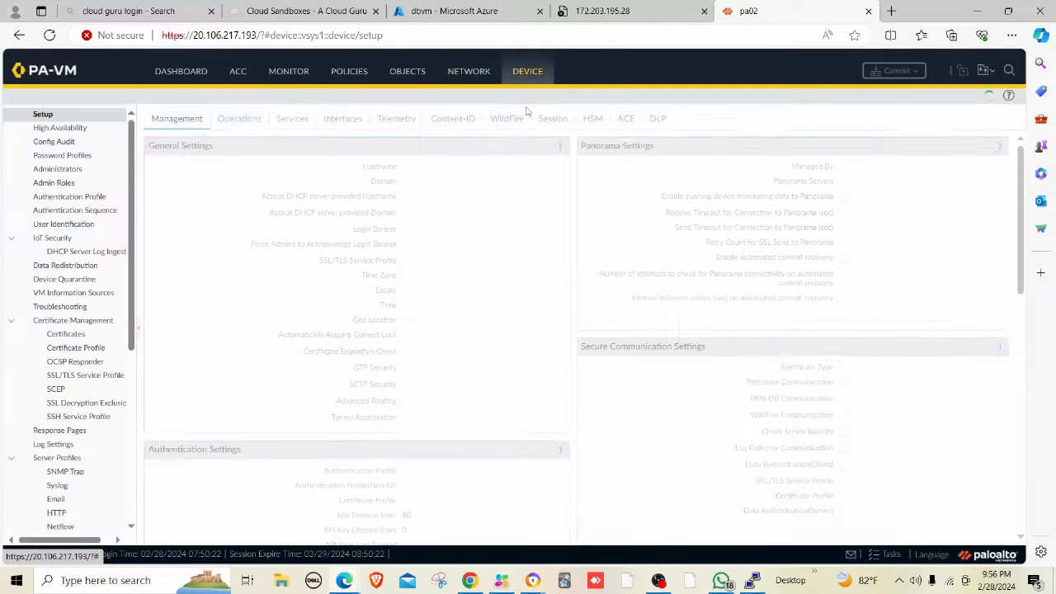
scroll(64, 426, "down", 5)
scroll(64, 438, "down", 1)
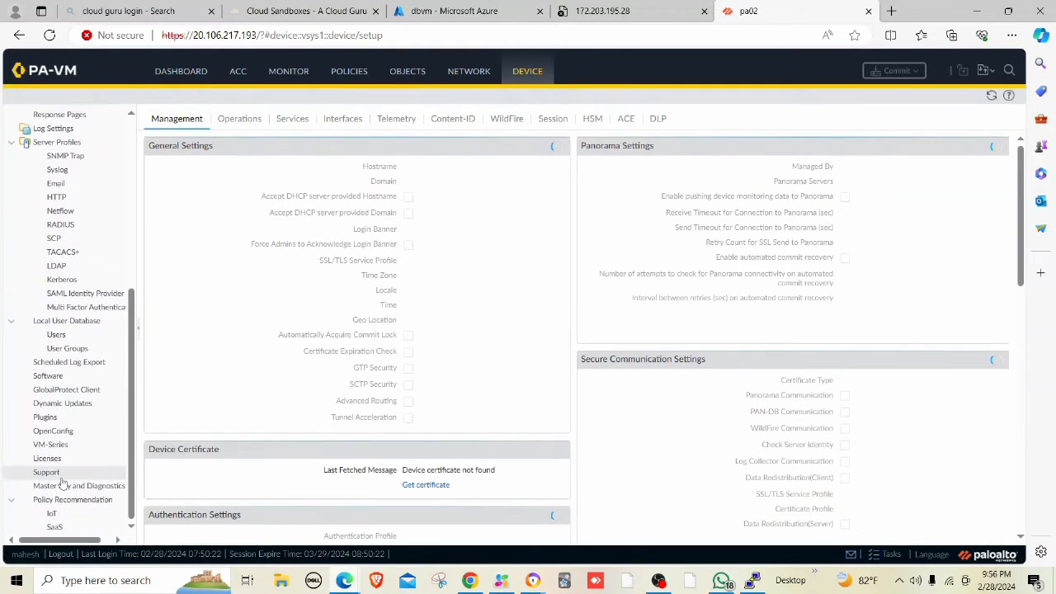
left_click(47, 458)
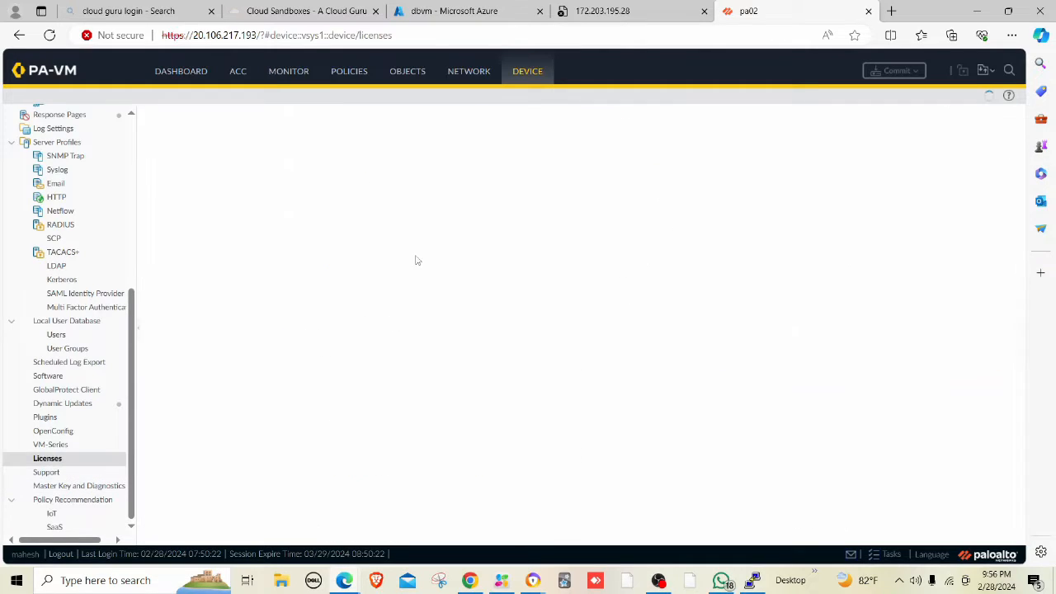
left_click(230, 138)
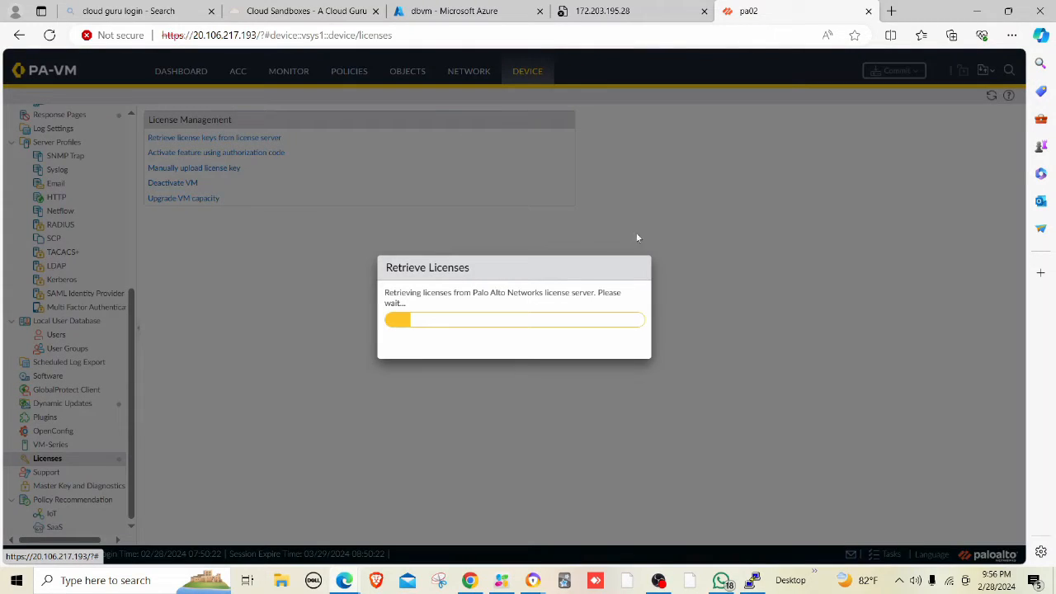
left_click(637, 15)
left_click(187, 419)
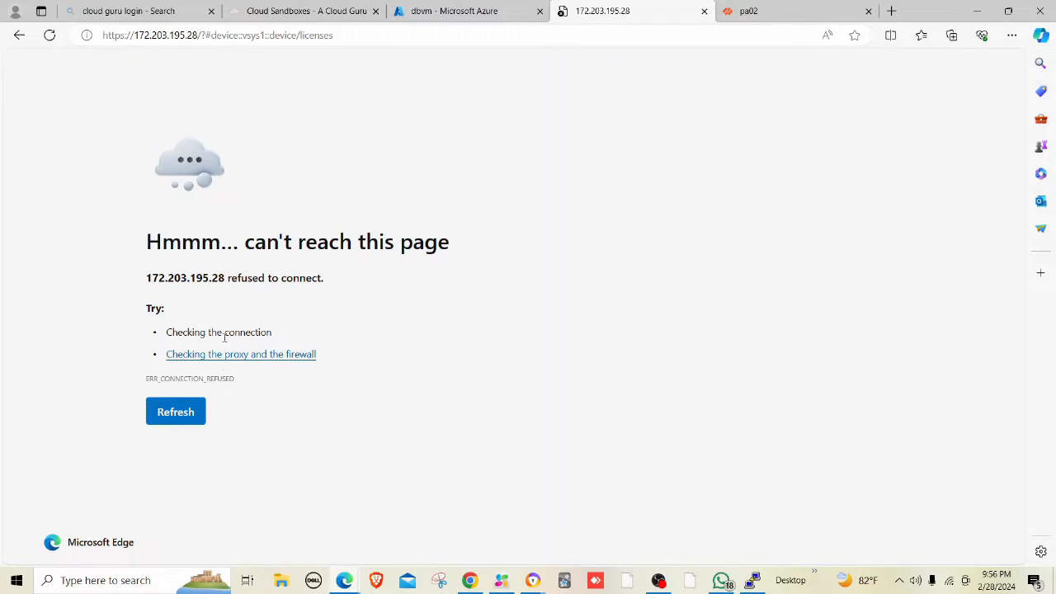
Retry 172.203.195.28 twice, minimizing Google Meet in between, then return to pa02's Licenses page.
left_click(177, 417)
mouse_move(532, 577)
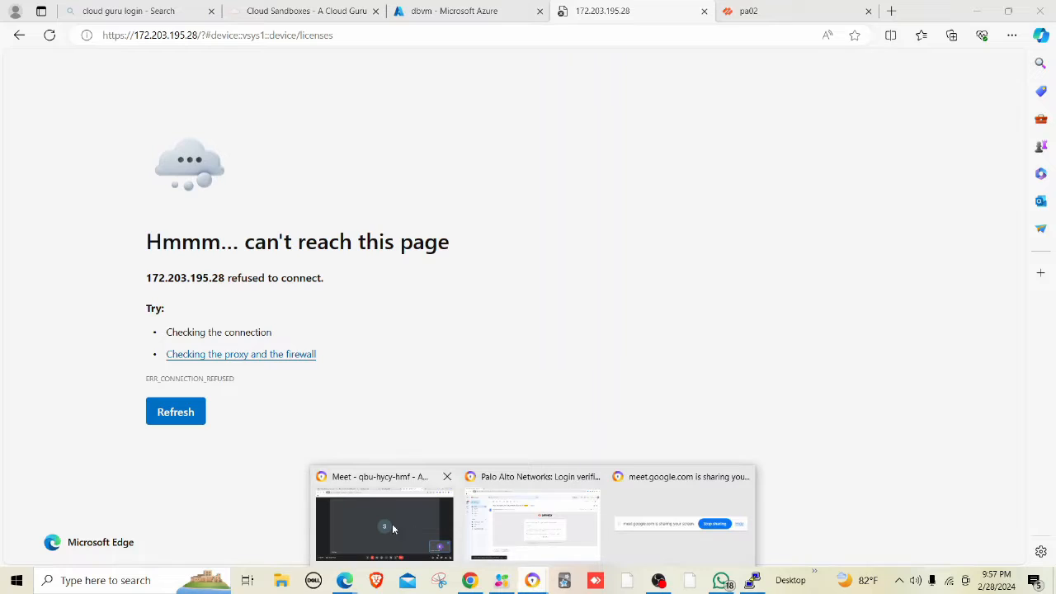
left_click(392, 523)
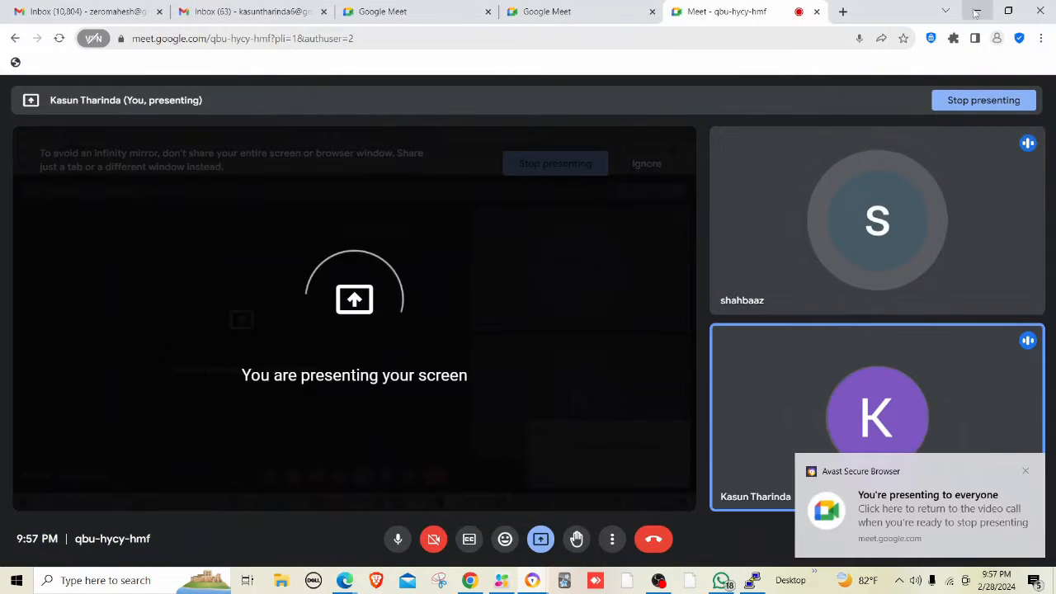
left_click(975, 12)
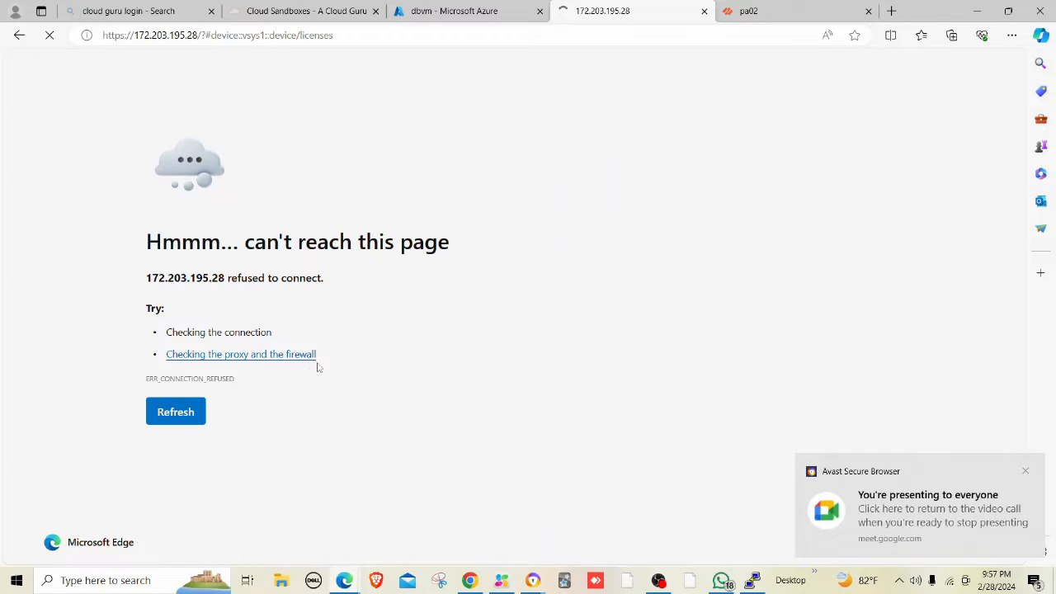
left_click(185, 418)
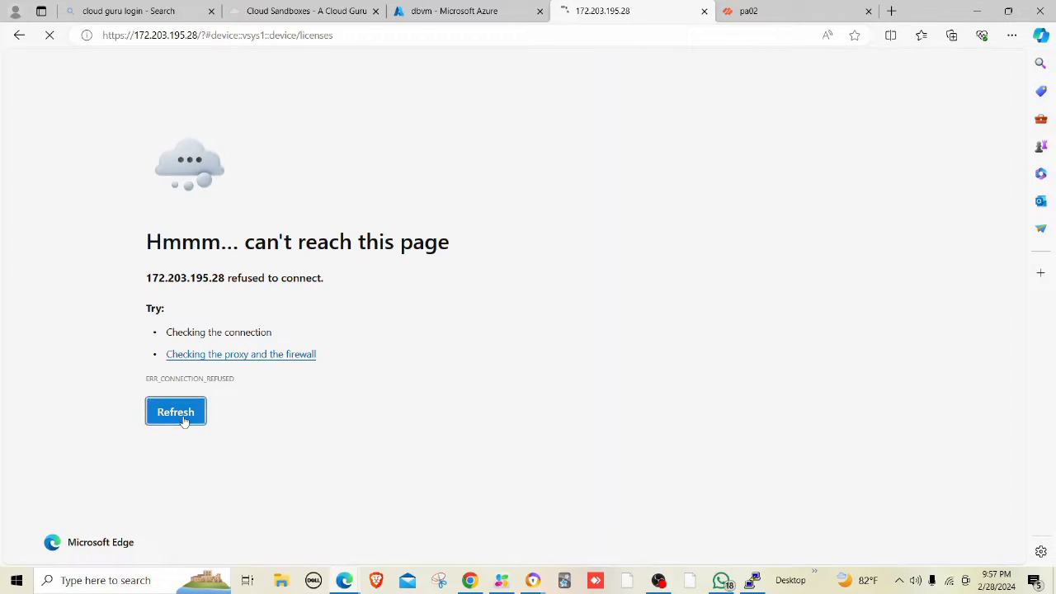
key("ctrl+Tab")
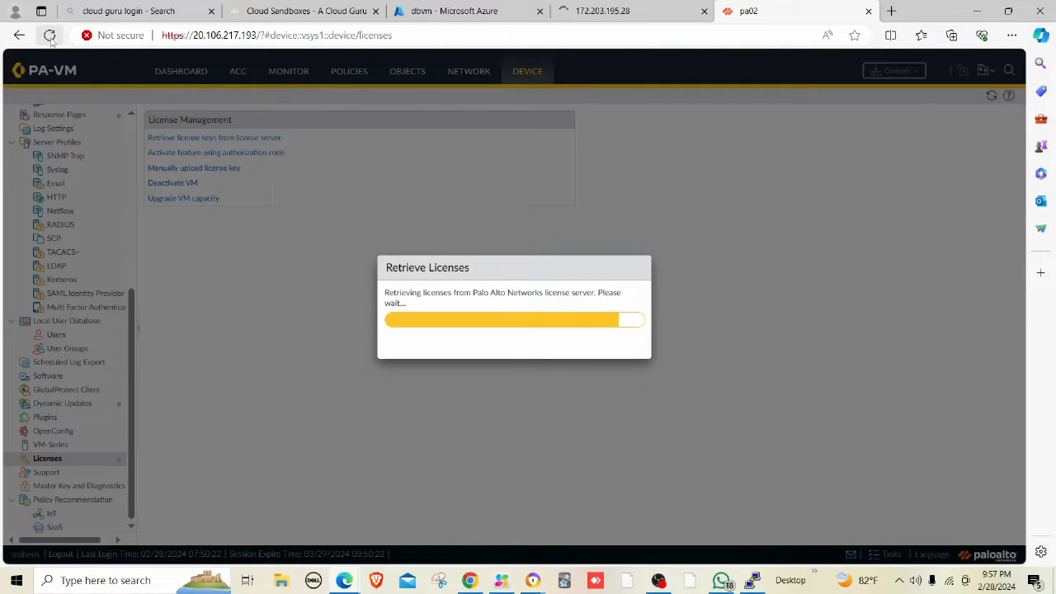
Dismiss the PuTTY network error and restart the dropped webvm session.
left_click(603, 8)
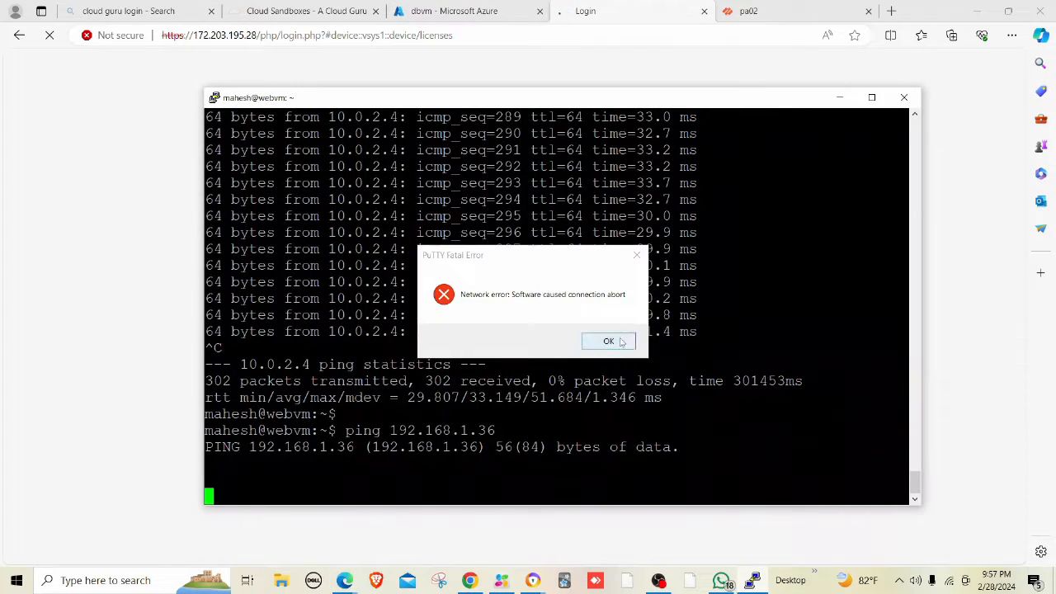
left_click(608, 341)
right_click(588, 98)
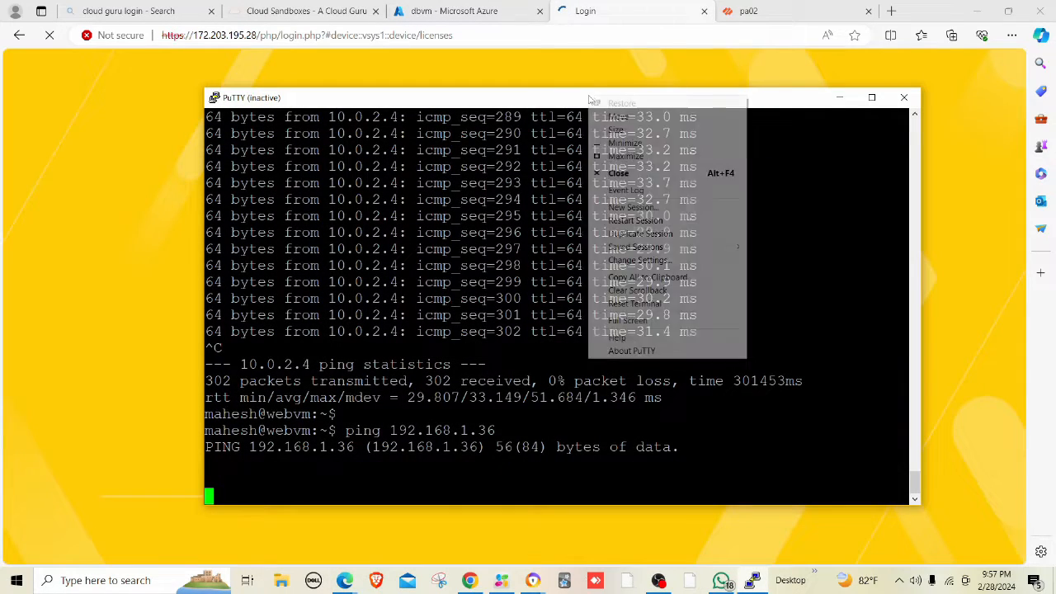
left_click(647, 221)
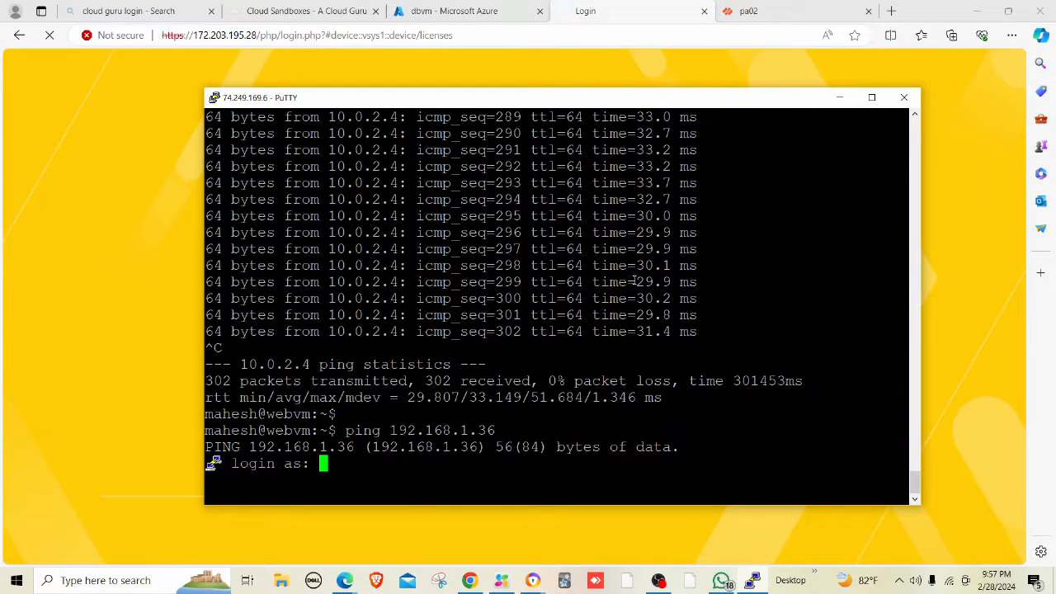
Log back in to webvm, run ping 192.168.1.36, and minimize PuTTY.
type("mahesh")
key("Return")
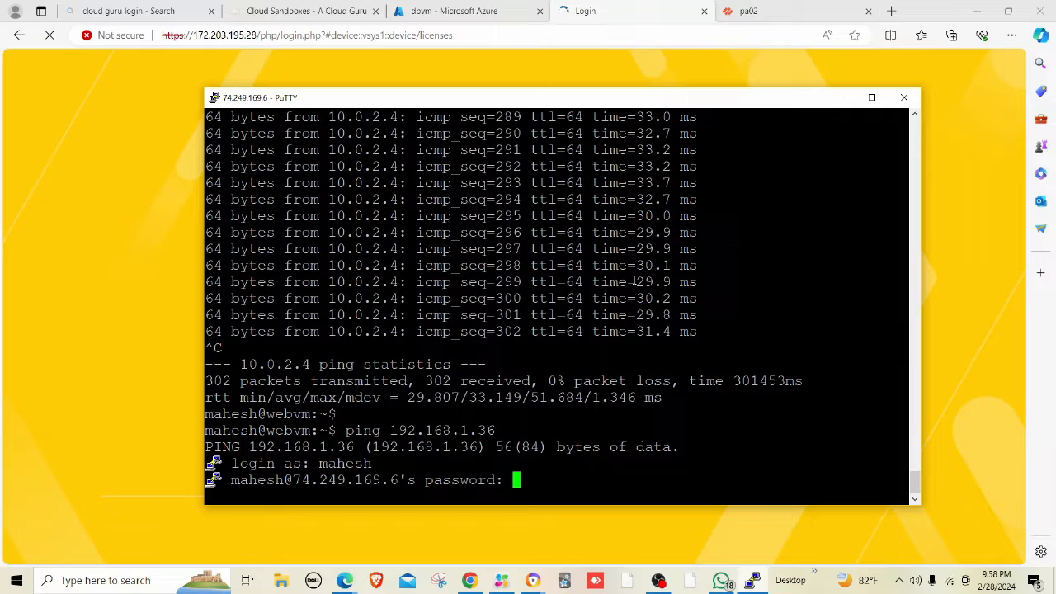
key("Return")
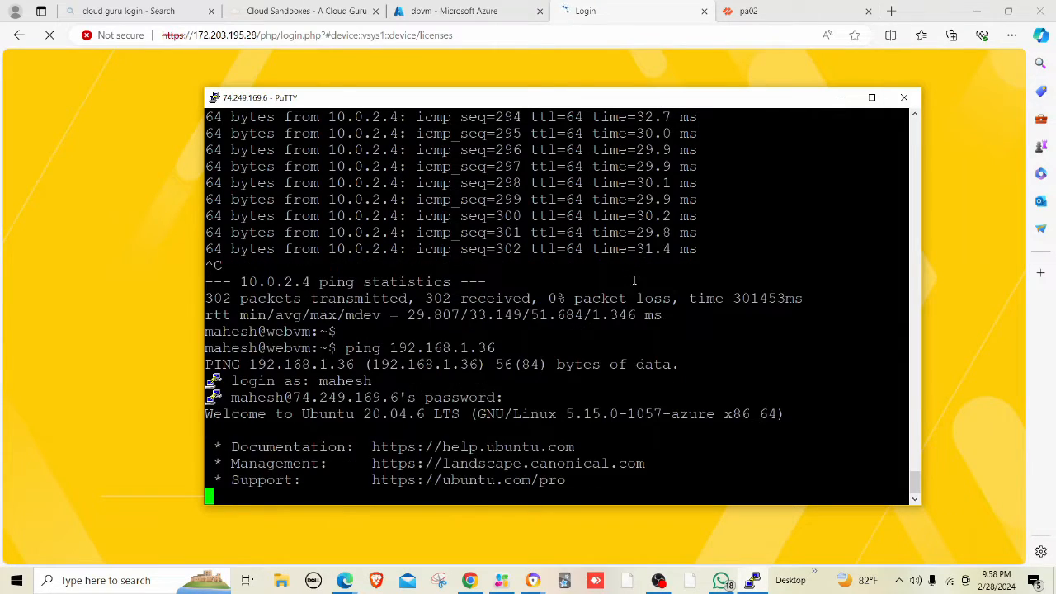
key("Return")
key("Return")
right_click(634, 281)
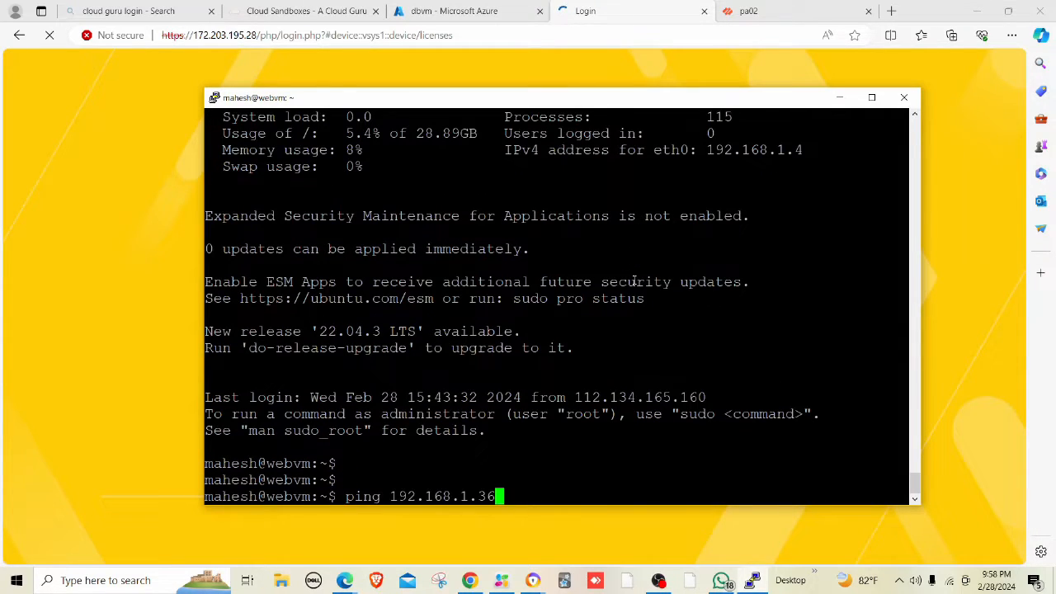
key("Return")
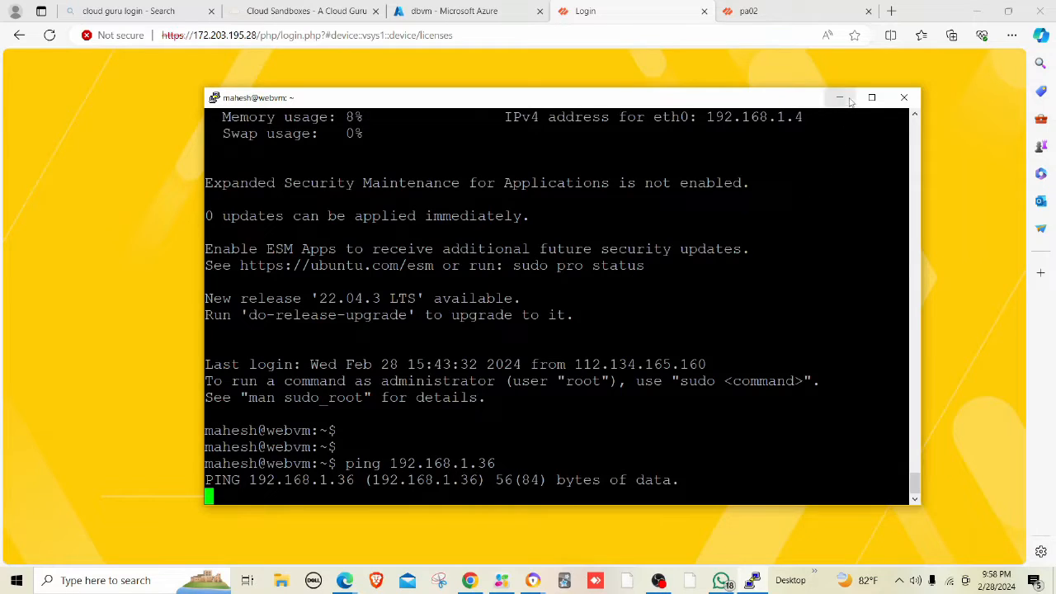
left_click(847, 99)
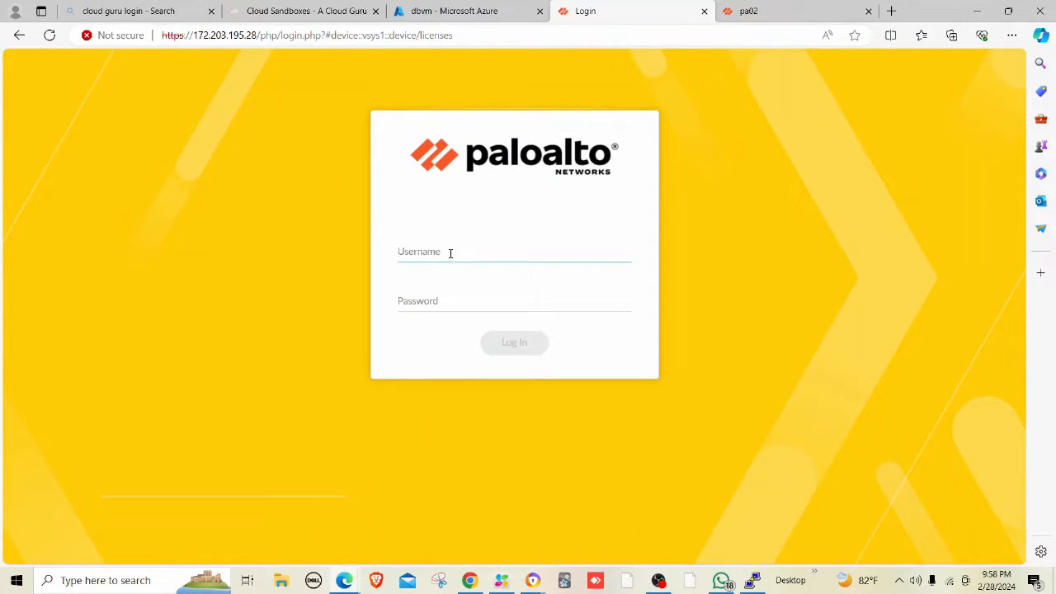
Log in to pa01 at 172.203.195.28 with the admin username and password.
type("mahesh")
key("Tab")
type("•••••••••")
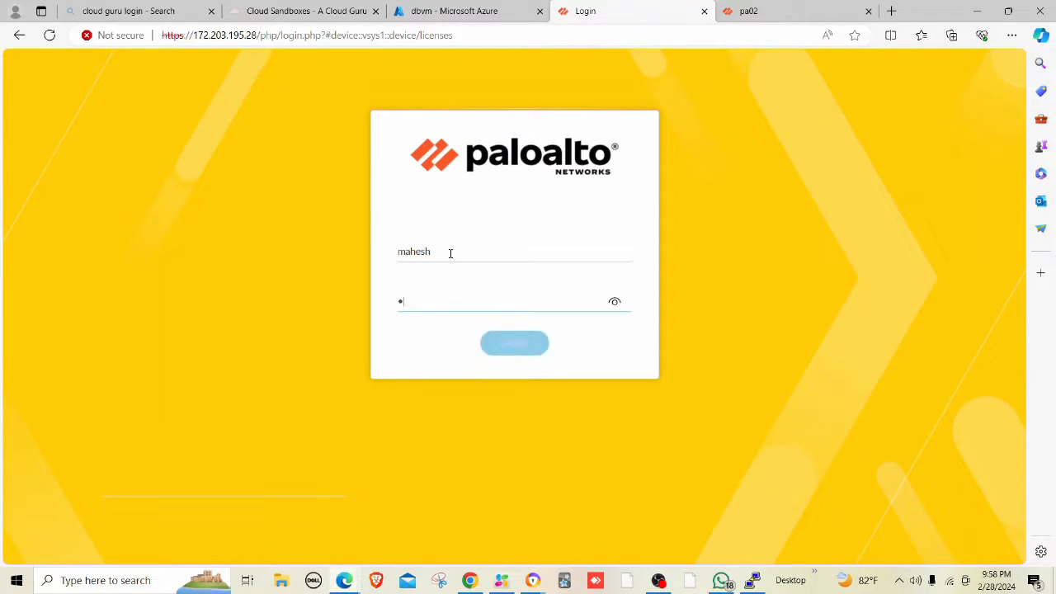
type("••••")
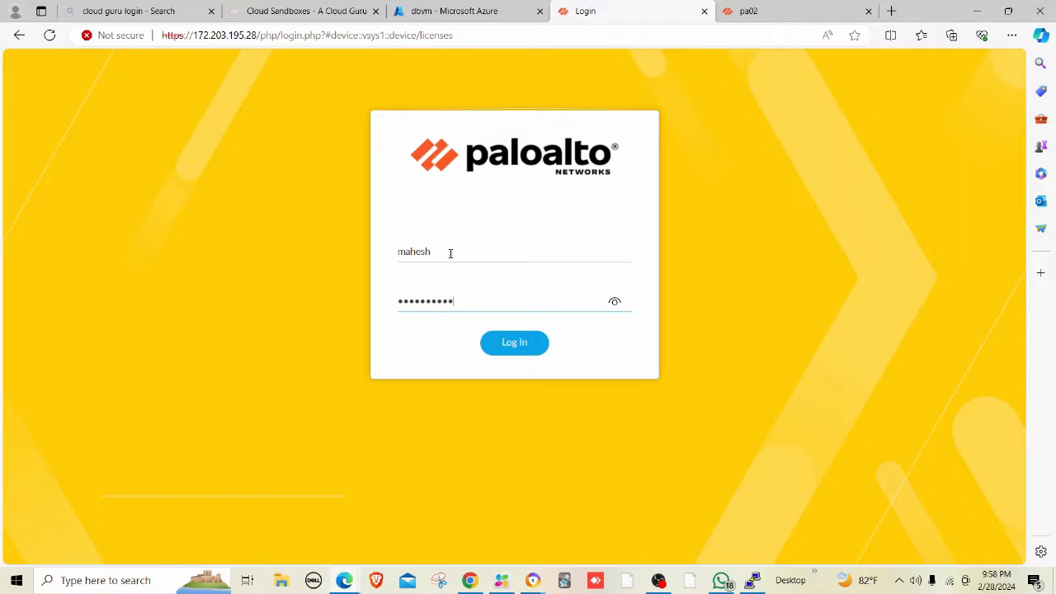
key("Return")
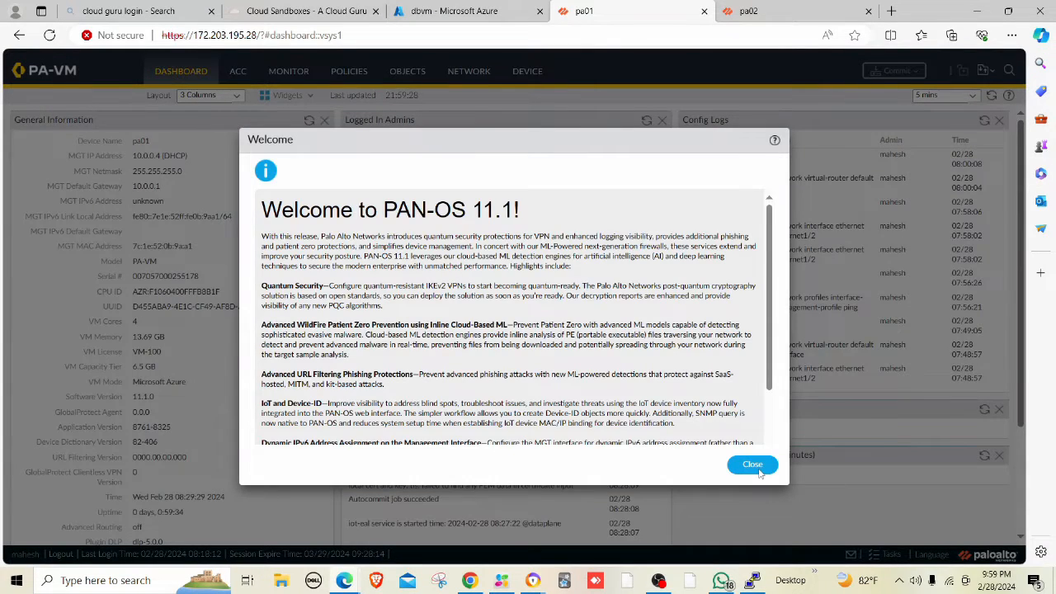
Override the interzone-default security rule with Log at Session End enabled.
left_click(748, 462)
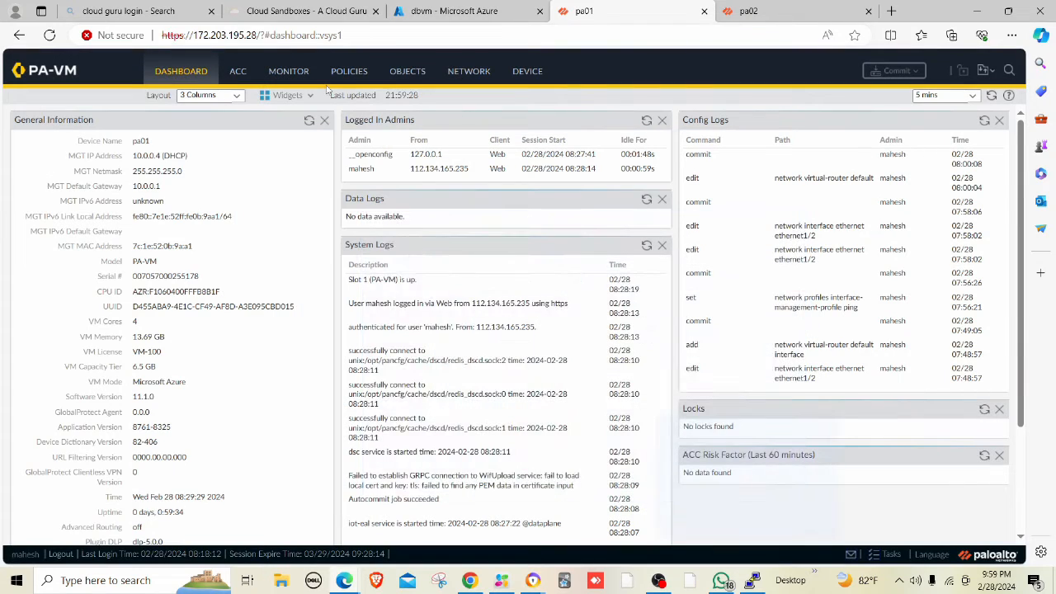
left_click(346, 76)
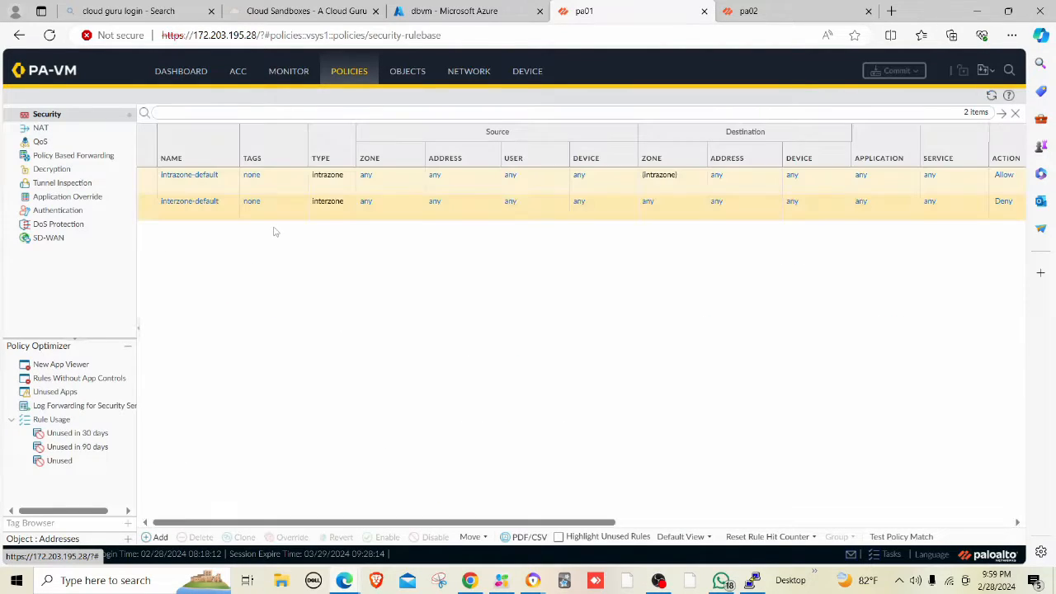
left_click(175, 213)
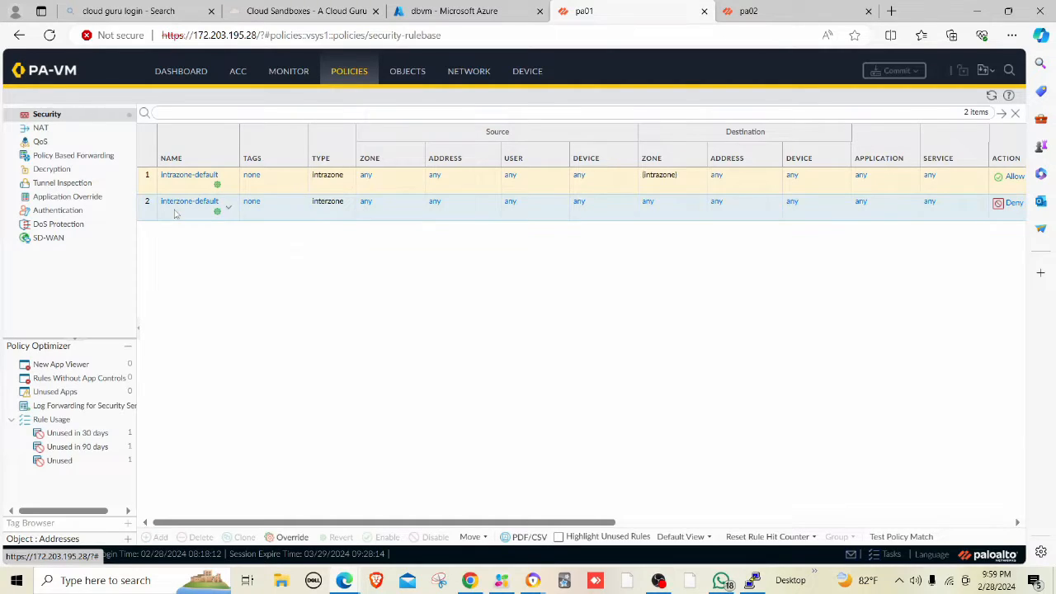
left_click(301, 538)
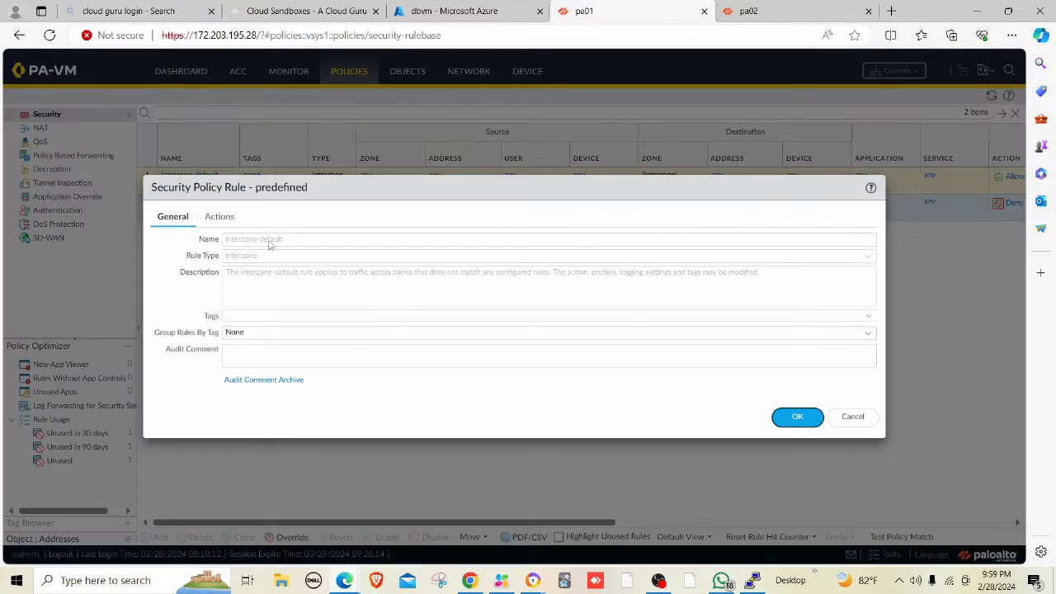
left_click(221, 218)
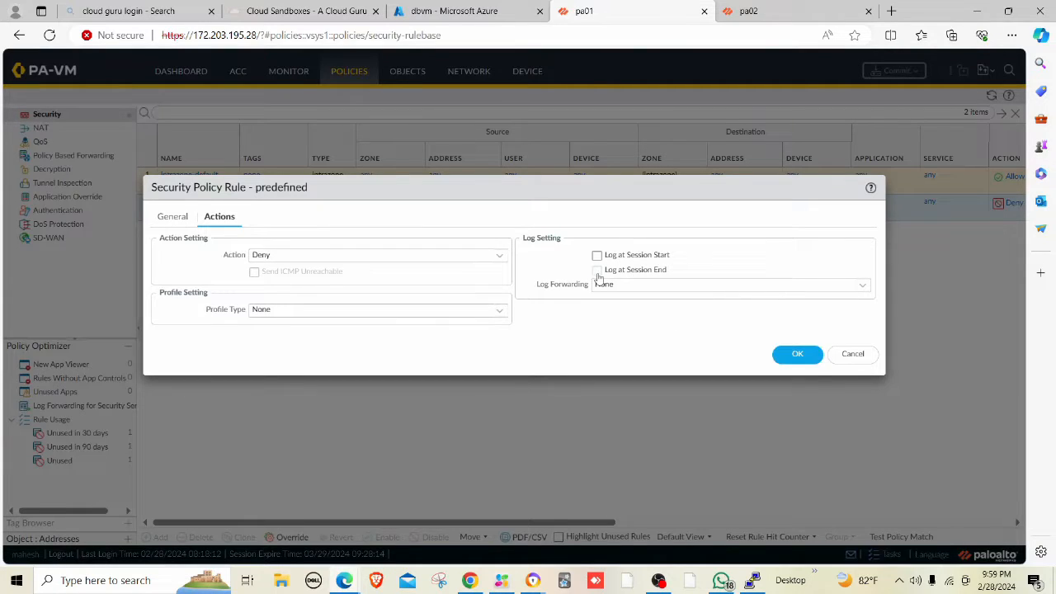
left_click(598, 271)
left_click(795, 356)
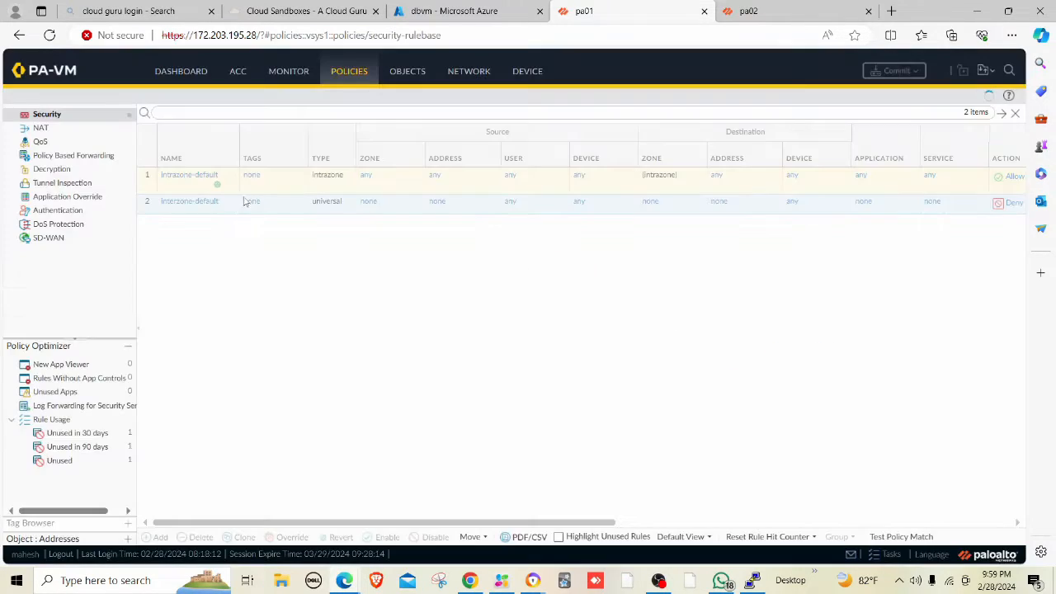
Override the intrazone-default security rule with Log at Session End enabled.
left_click(191, 189)
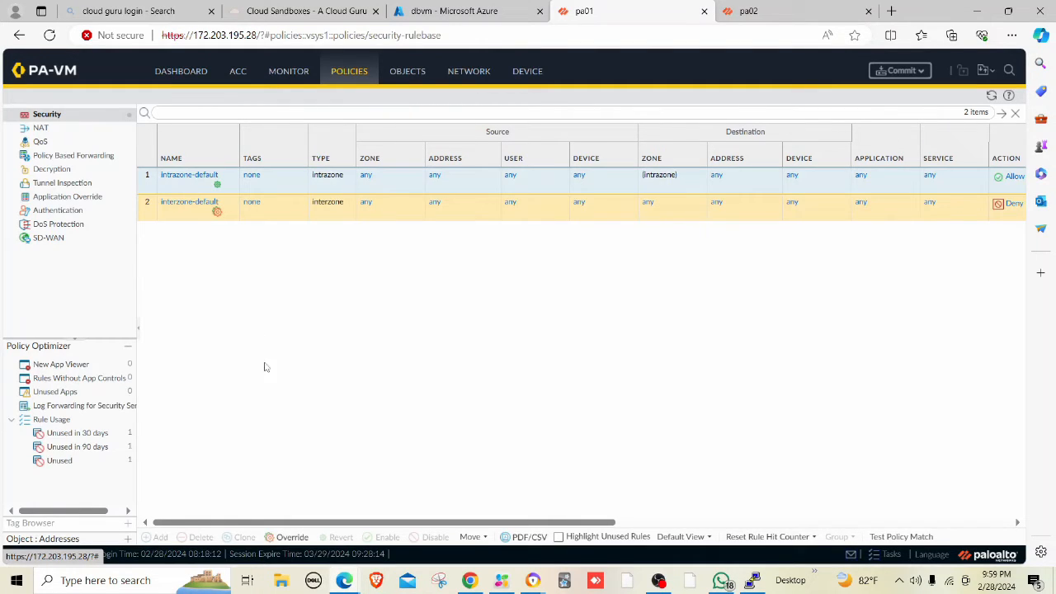
left_click(298, 541)
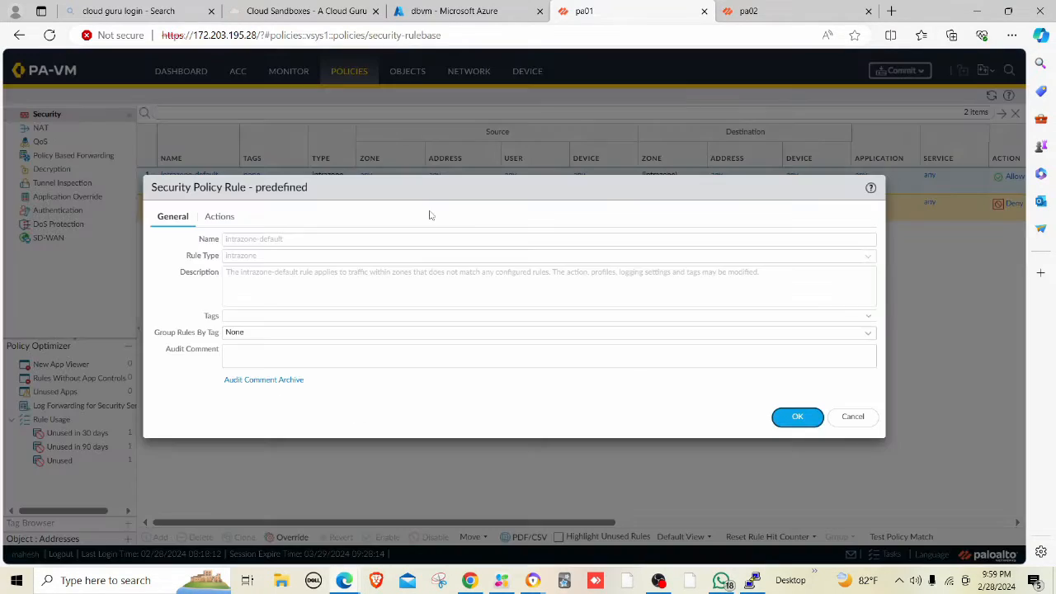
left_click(219, 218)
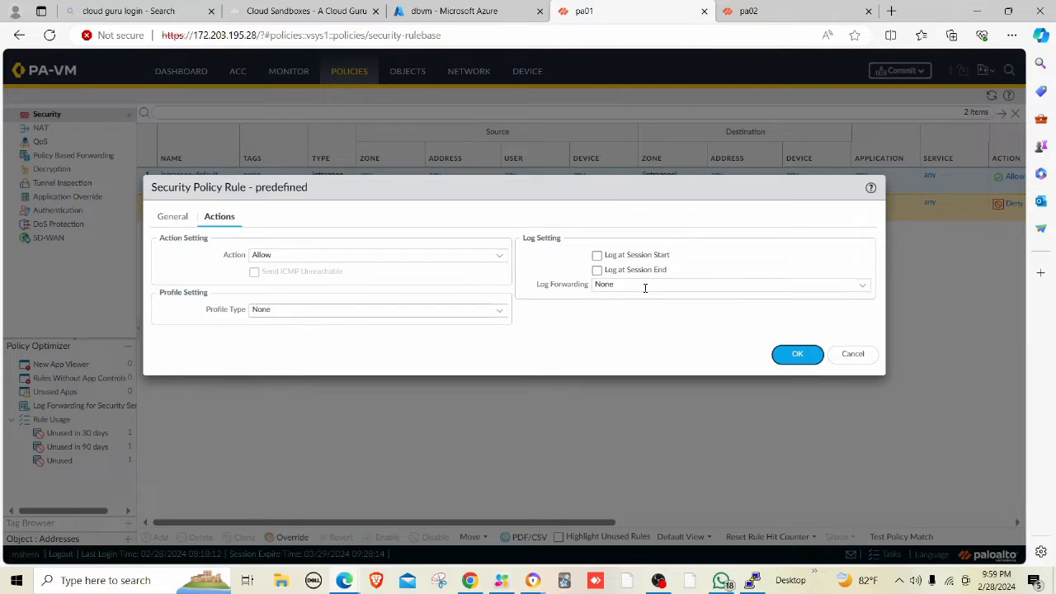
left_click(597, 270)
left_click(800, 359)
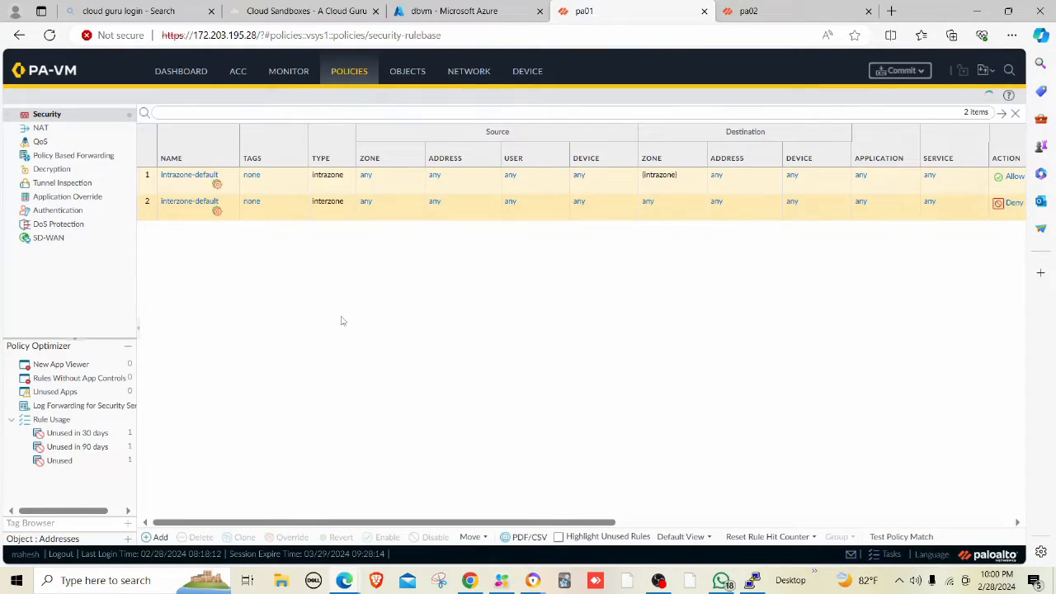
Launch OpenBoard from the Start search and pick its pen tool.
left_click(17, 580)
type("op")
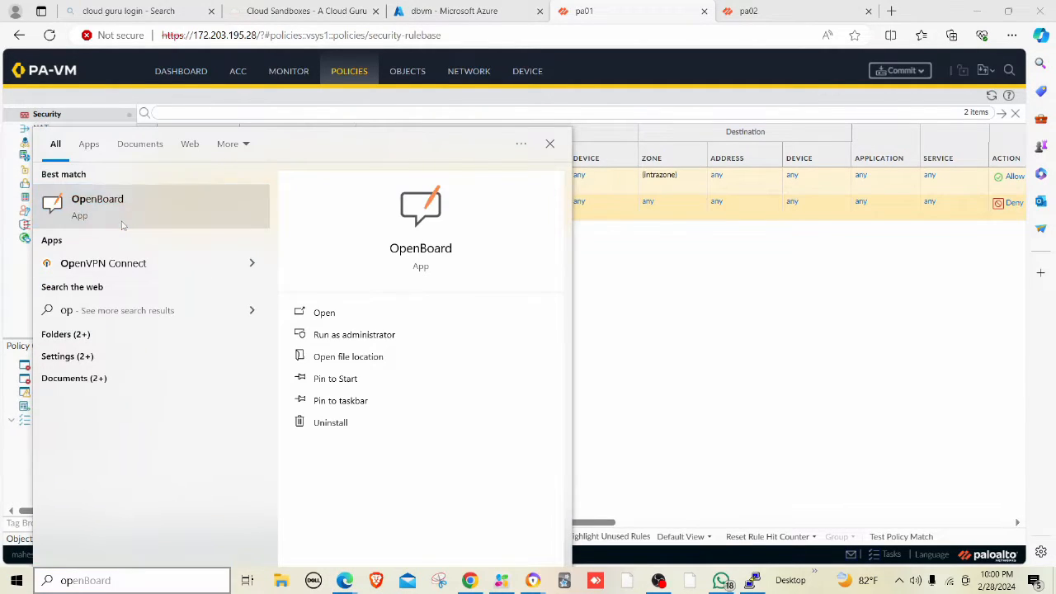
left_click(124, 198)
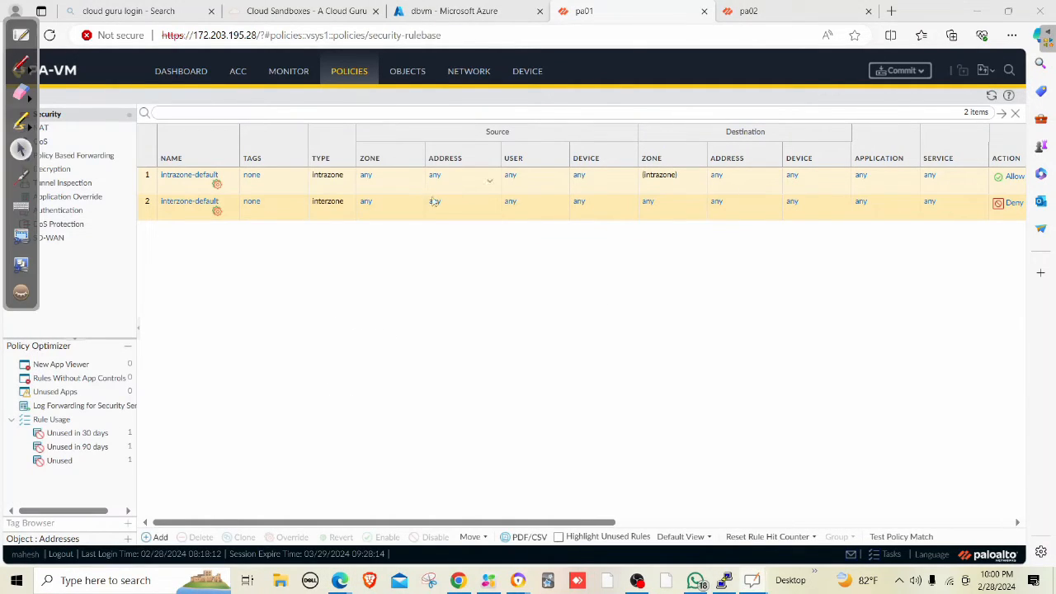
left_click(21, 63)
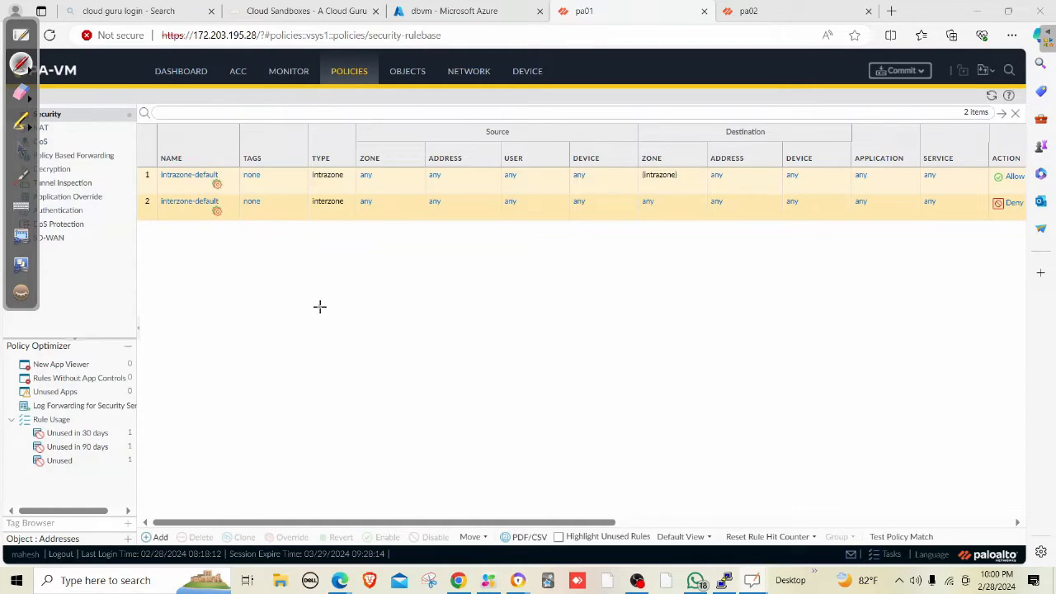
Sketch an upper rectangle, a lower square and a rounded box, joined by lines, circling the top box.
mouse_move(311, 304)
left_mouse_down()
mouse_move(384, 299)
mouse_move(324, 353)
mouse_move(386, 337)
left_mouse_up()
left_click_drag(382, 298, 387, 337)
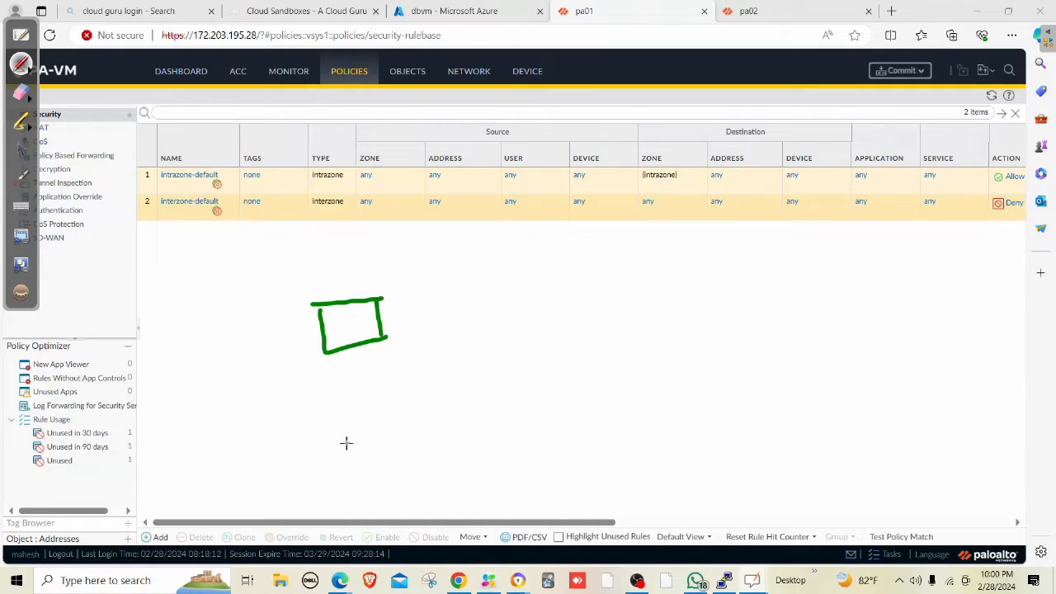
mouse_move(346, 443)
left_mouse_down()
mouse_move(381, 435)
mouse_move(387, 473)
left_mouse_up()
mouse_move(474, 415)
left_mouse_down()
mouse_move(504, 413)
mouse_move(512, 450)
left_mouse_up()
left_click_drag(506, 413, 510, 445)
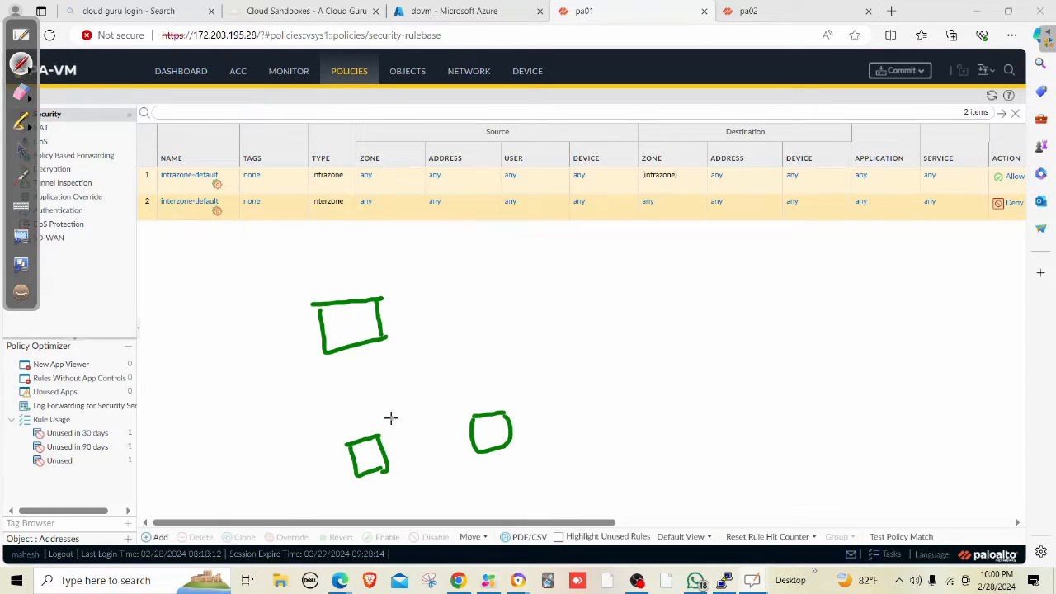
left_click_drag(353, 350, 357, 385)
mouse_move(356, 422)
left_mouse_down()
mouse_move(358, 438)
mouse_move(344, 350)
mouse_move(446, 403)
mouse_move(466, 403)
mouse_move(455, 415)
left_mouse_up()
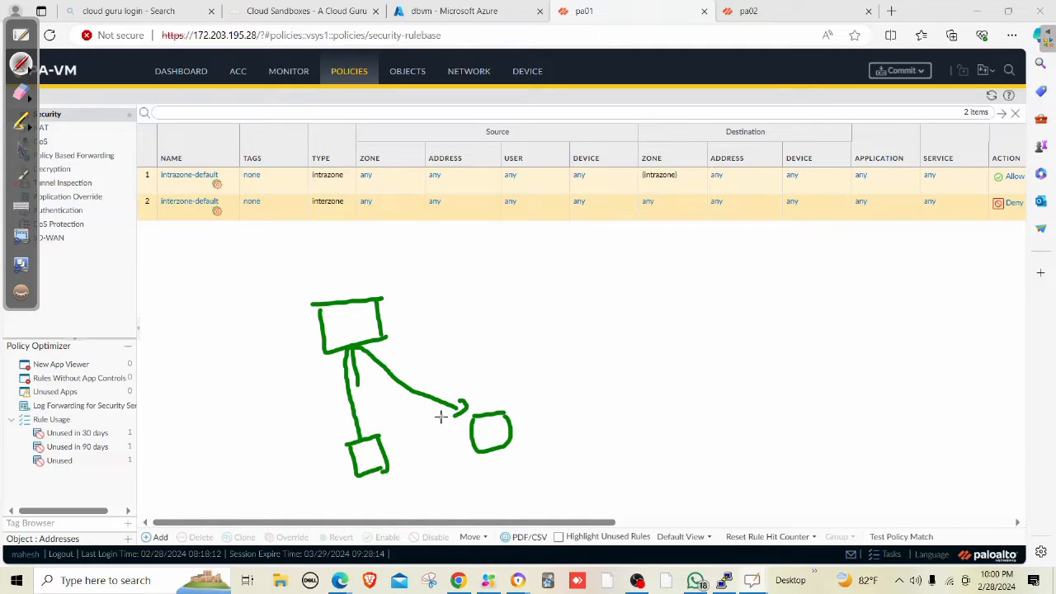
left_click_drag(345, 299, 333, 239)
mouse_move(363, 337)
left_mouse_down()
mouse_move(356, 328)
mouse_move(329, 338)
mouse_move(386, 363)
mouse_move(363, 330)
left_mouse_up()
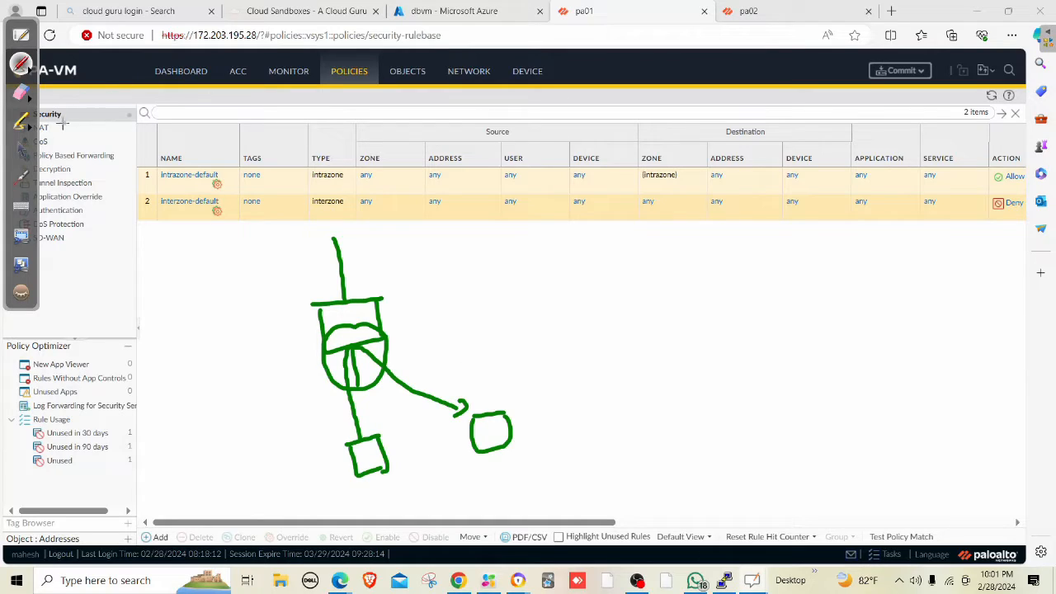
Leave pen mode and commit the pending configuration to pa01.
left_click(23, 150)
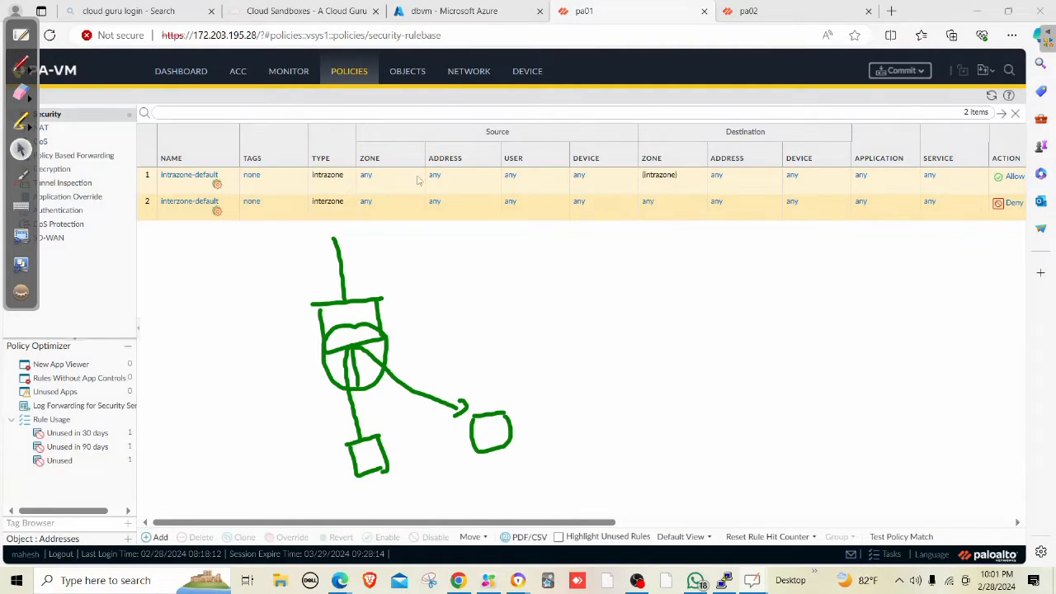
left_click(900, 70)
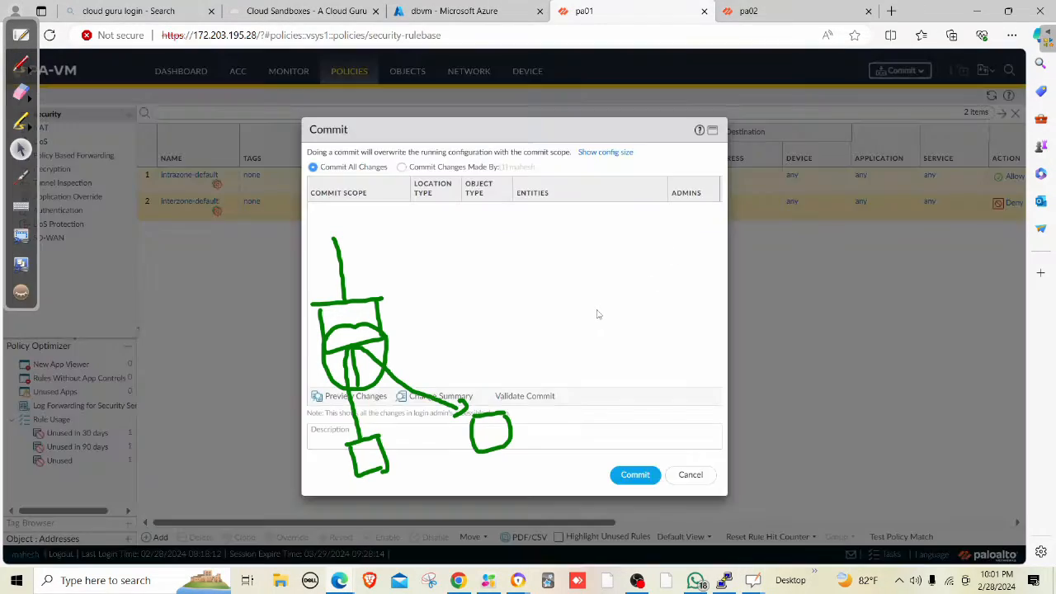
left_click(690, 475)
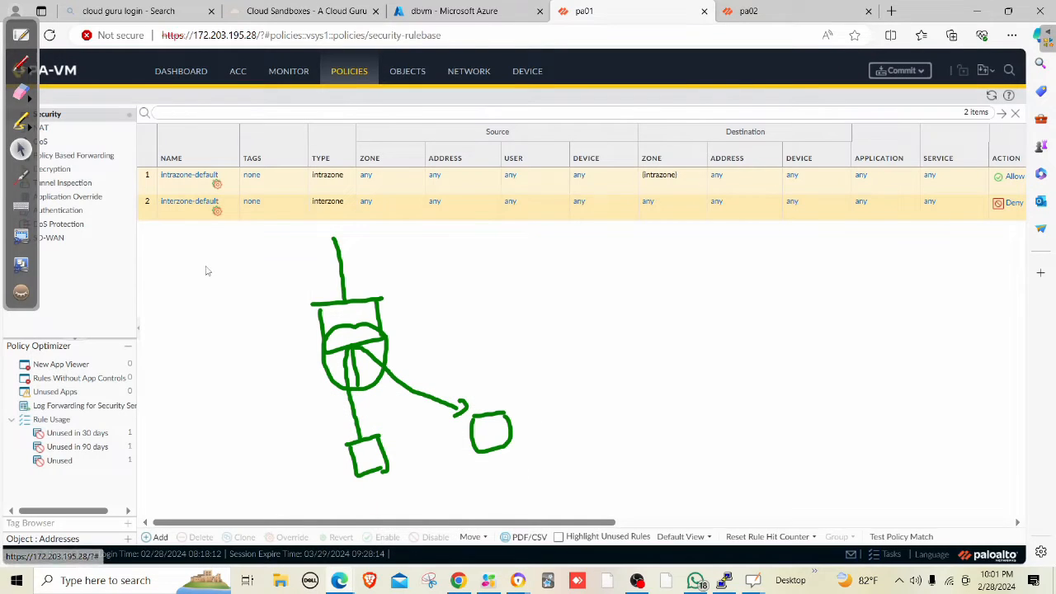
left_click(190, 213)
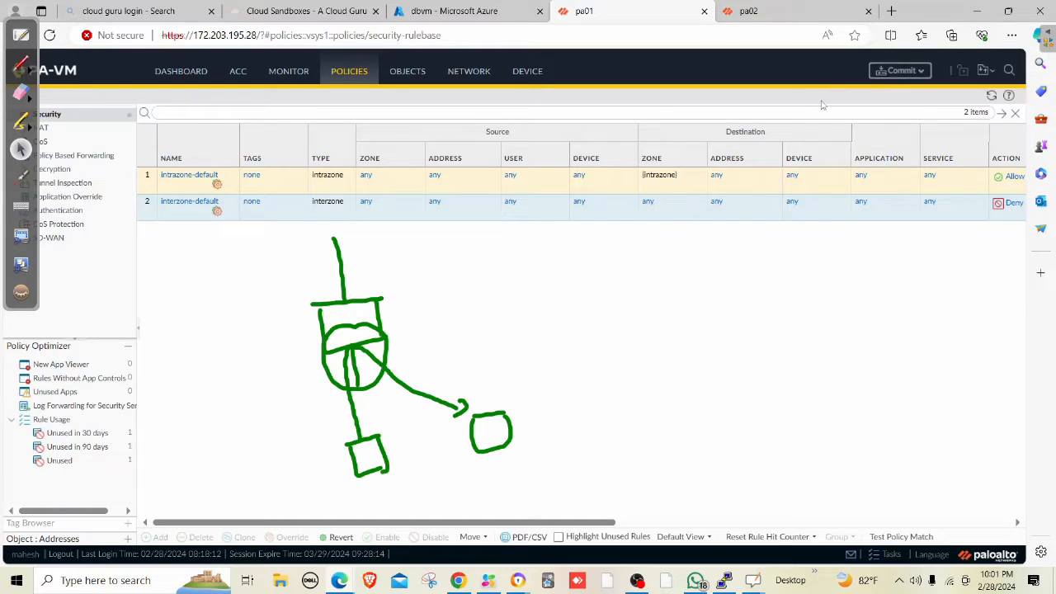
left_click(886, 75)
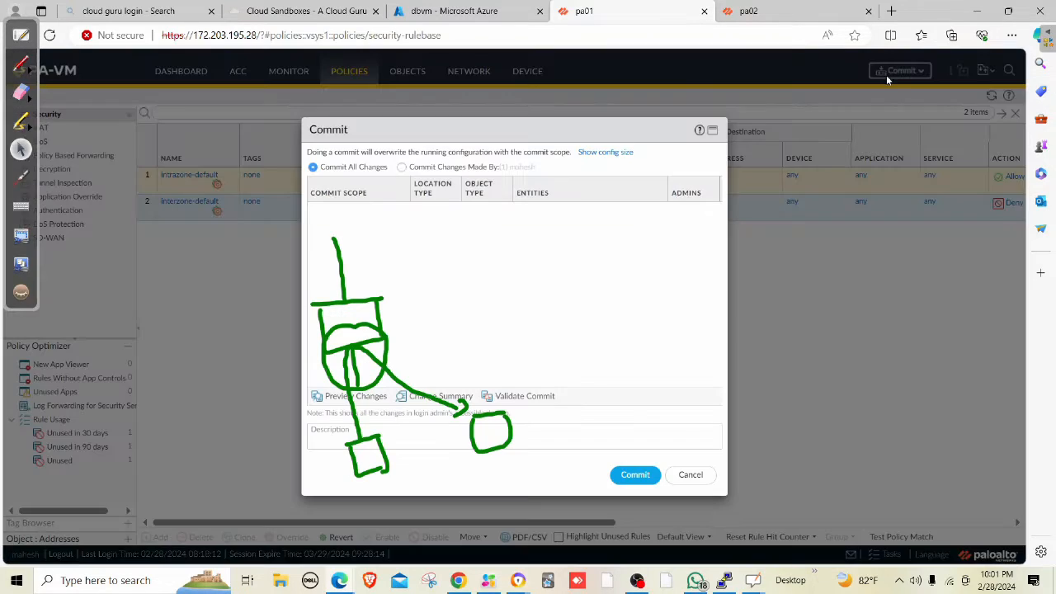
left_click(633, 475)
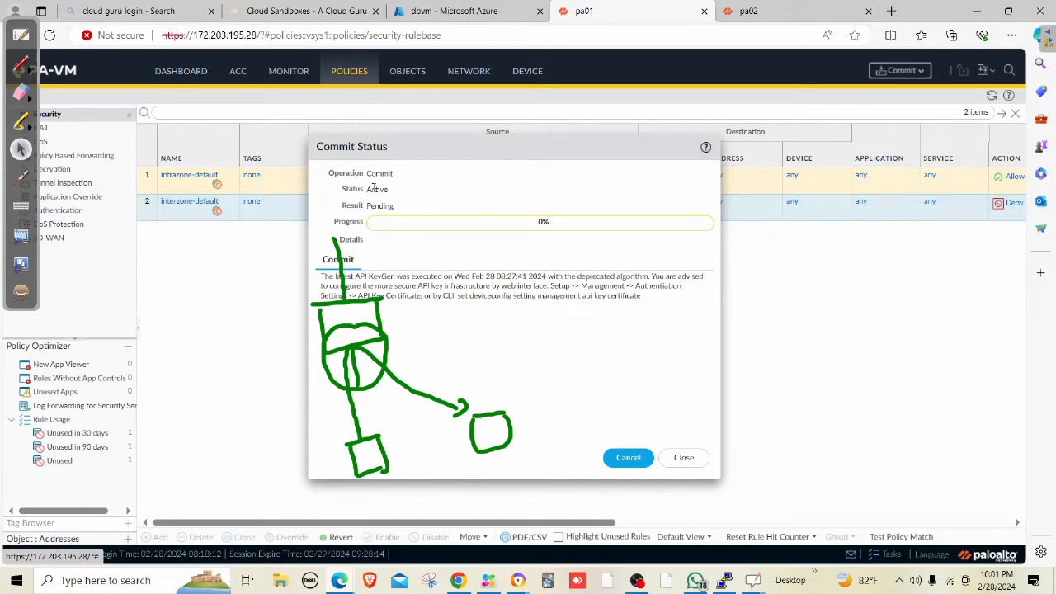
Erase the OpenBoard sketch, check the ping terminal, and wait for the commit to succeed.
left_click(22, 93)
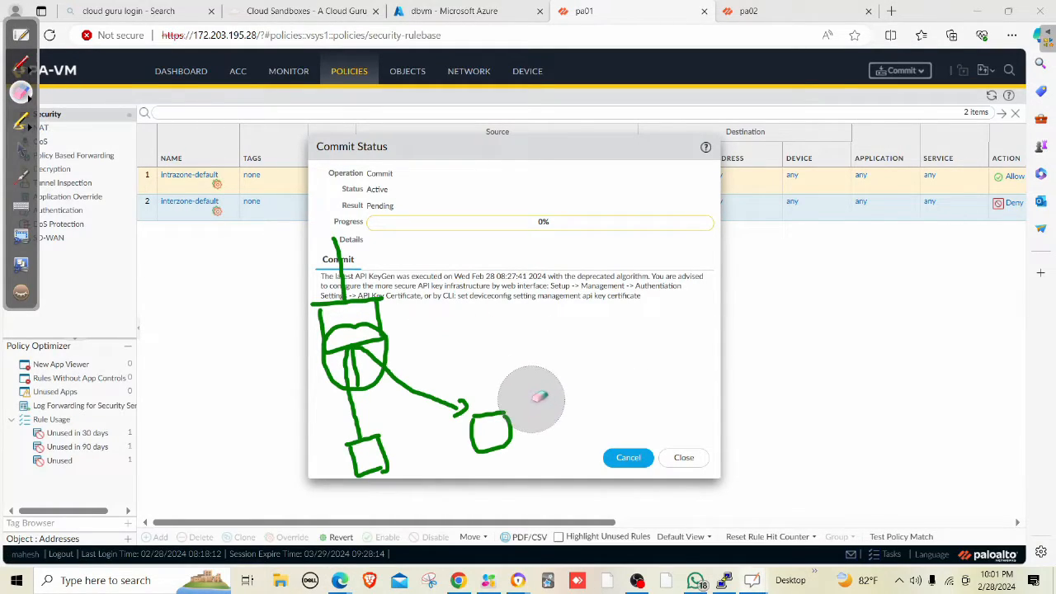
mouse_move(537, 404)
left_mouse_down()
mouse_move(298, 468)
mouse_move(448, 255)
mouse_move(306, 236)
mouse_move(415, 429)
left_mouse_up()
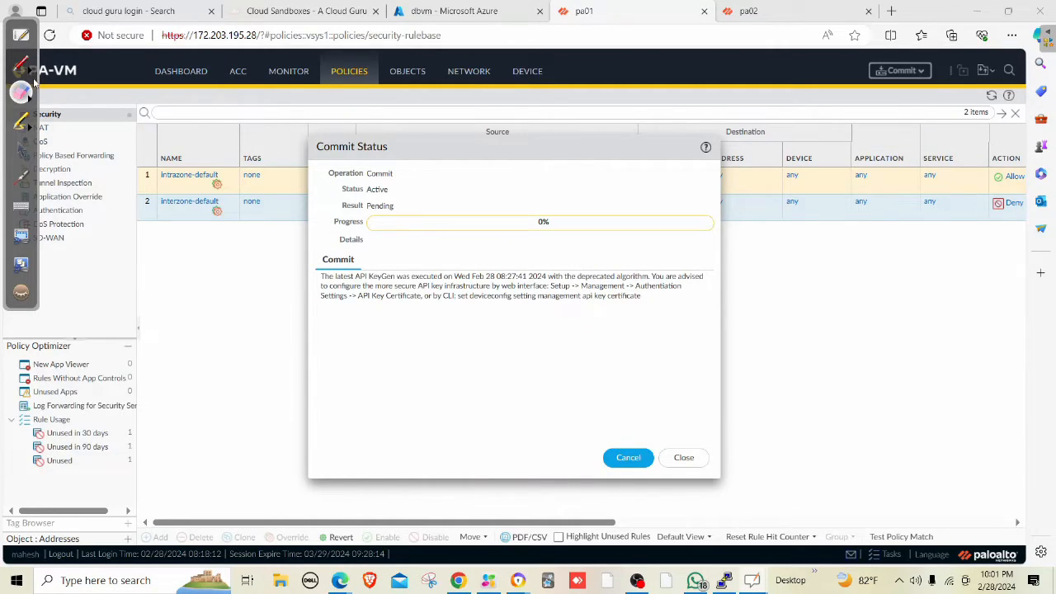
left_click(22, 152)
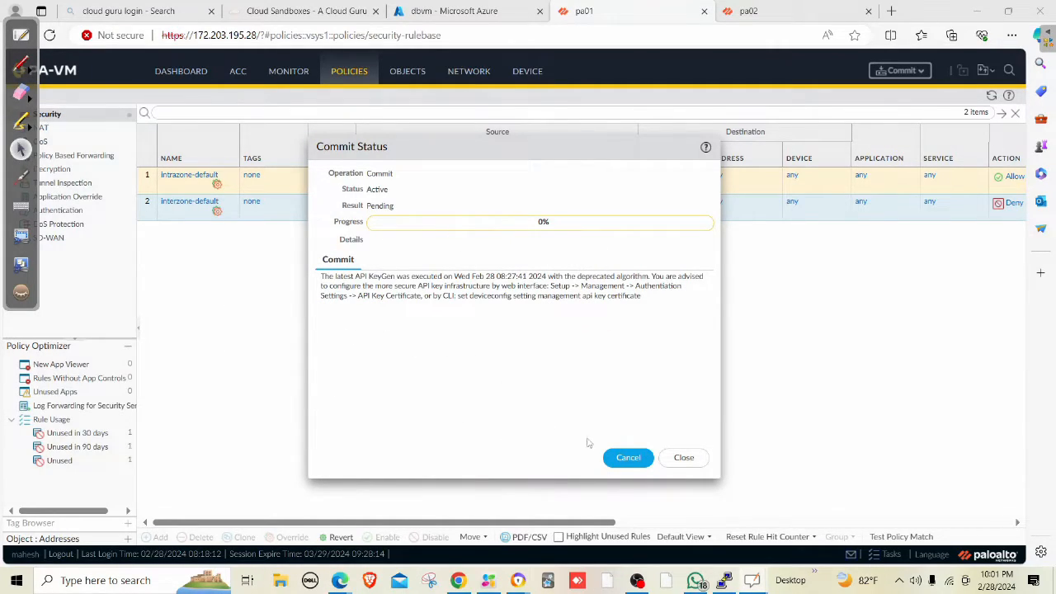
left_click(723, 581)
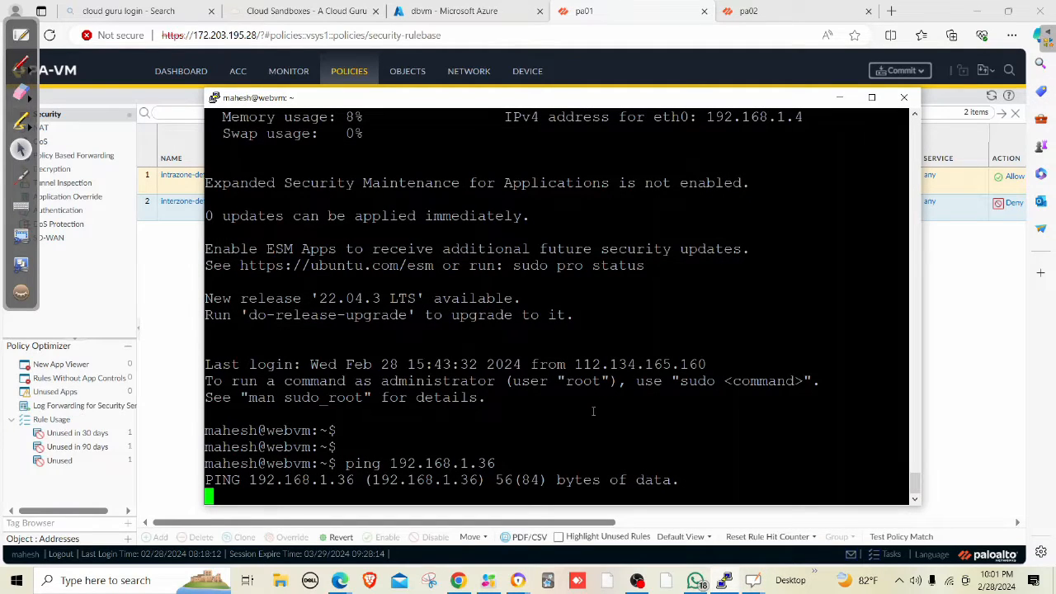
left_click(838, 97)
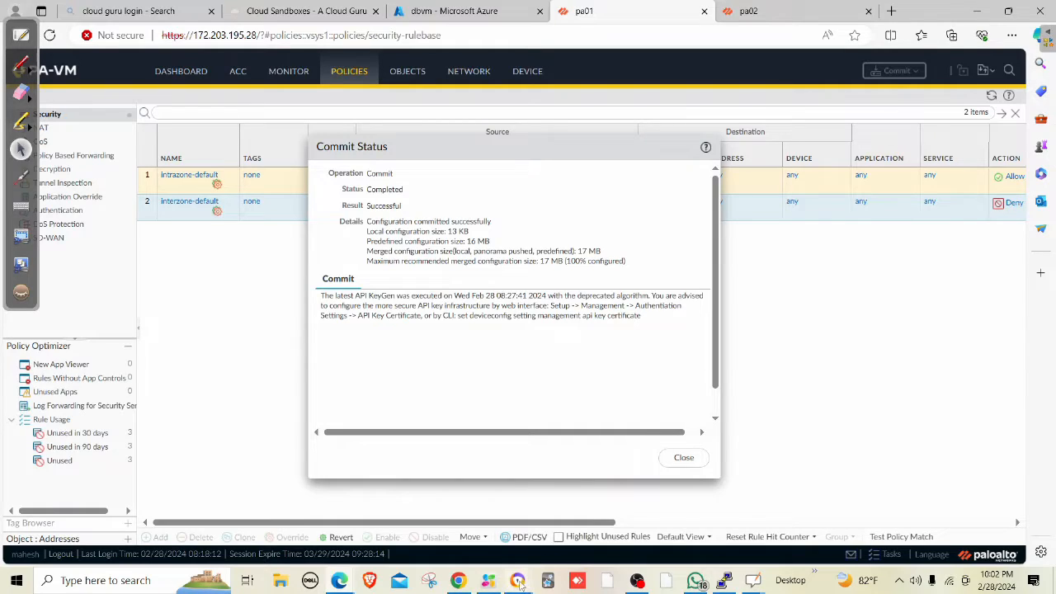
mouse_move(520, 584)
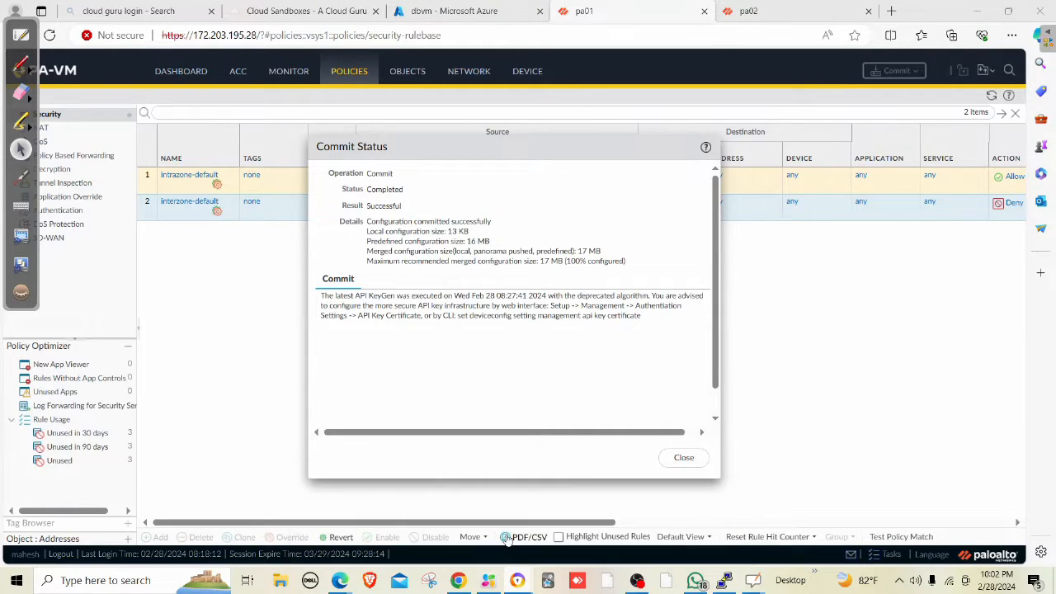
Close the commit status report and stop the current Google Meet presentation.
left_click(683, 458)
mouse_move(517, 582)
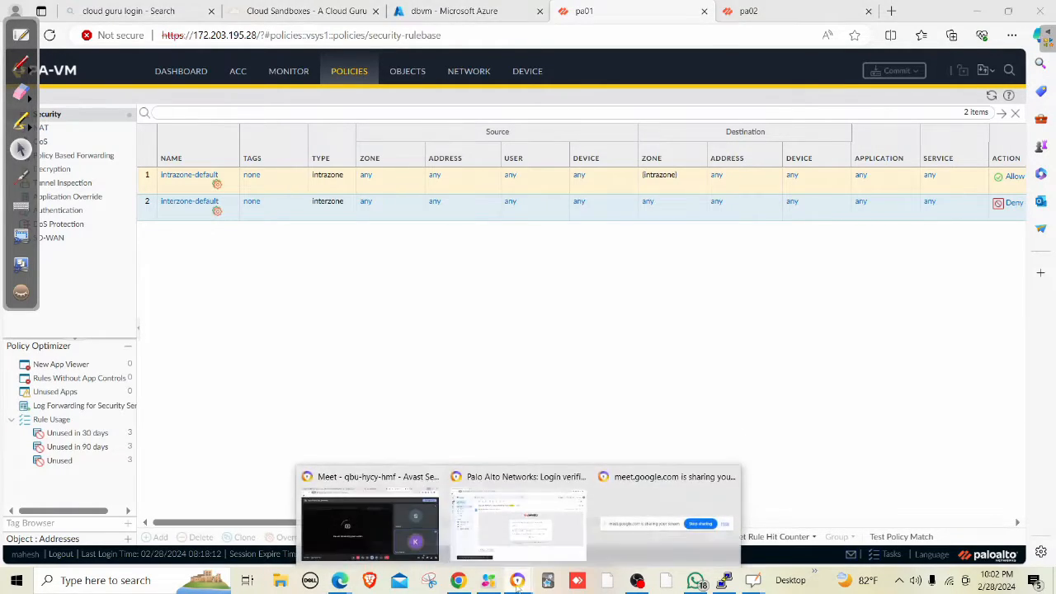
left_click(371, 528)
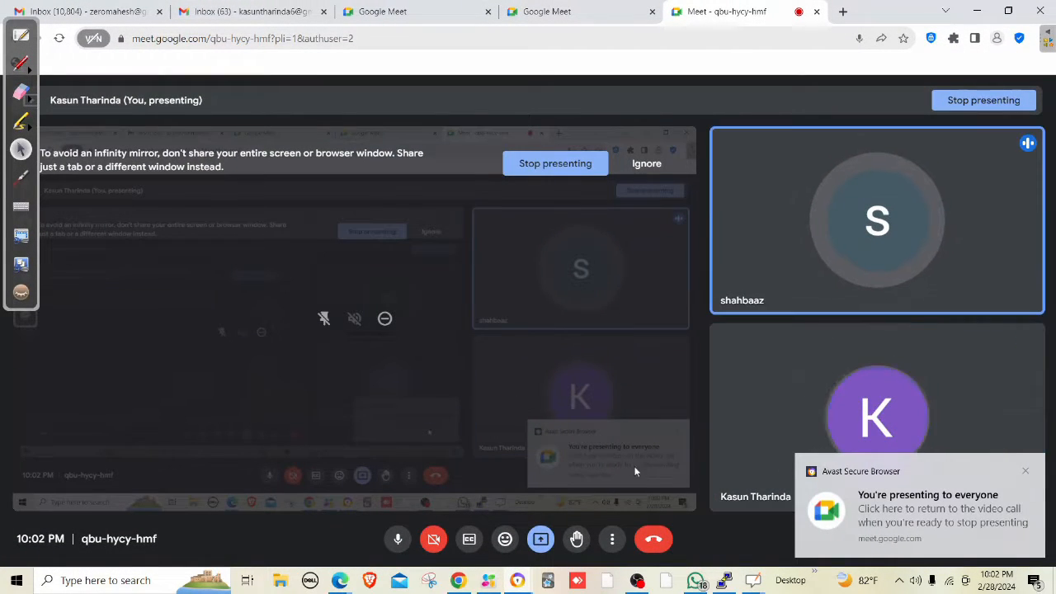
left_click(540, 546)
left_click(569, 509)
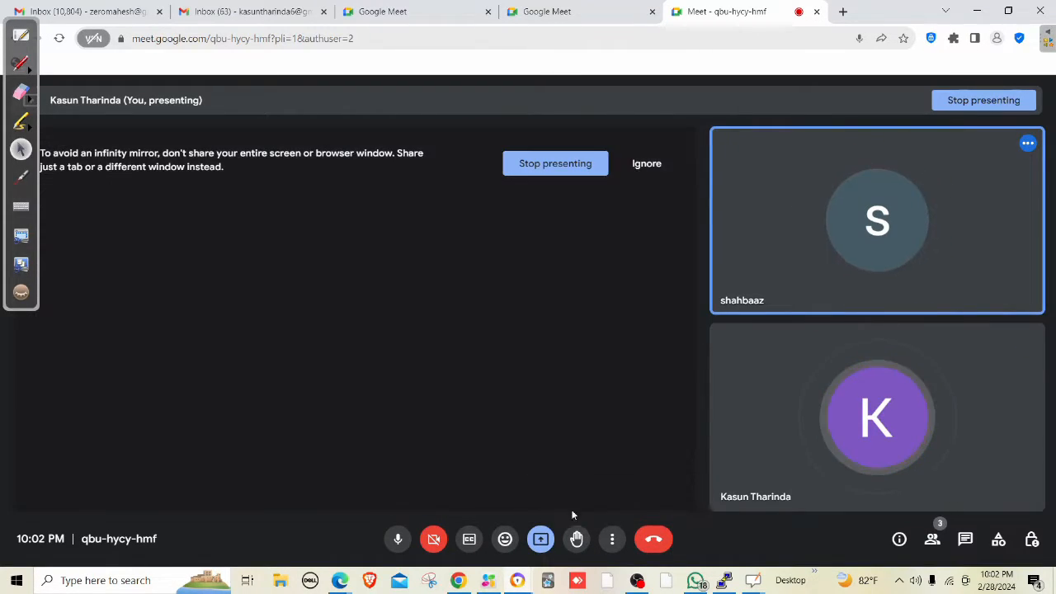
left_click(541, 539)
left_click(577, 498)
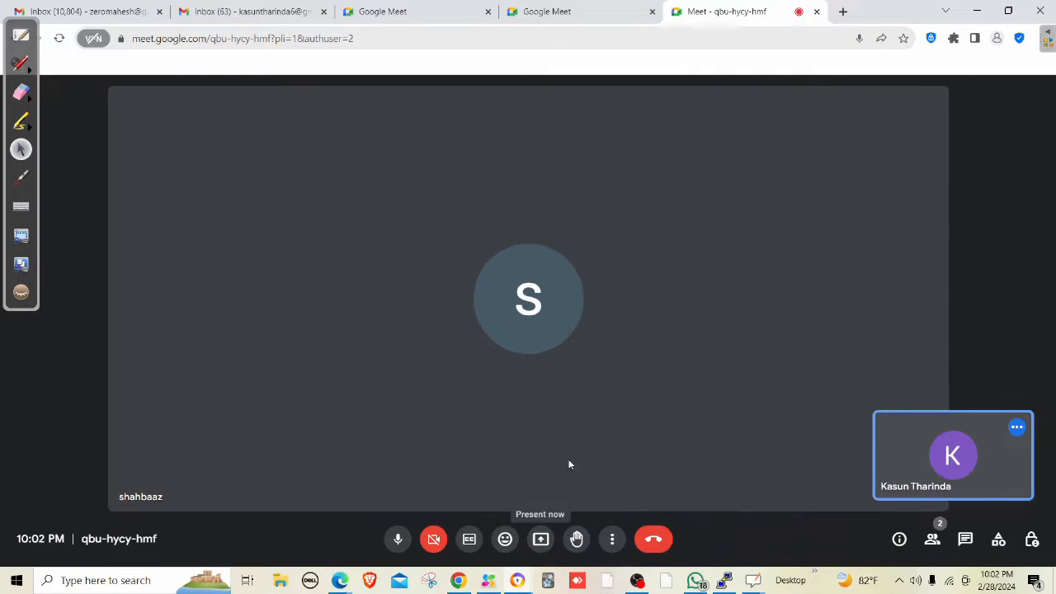
Present Screen 1 from Meet's Entire Screen options.
left_click(544, 544)
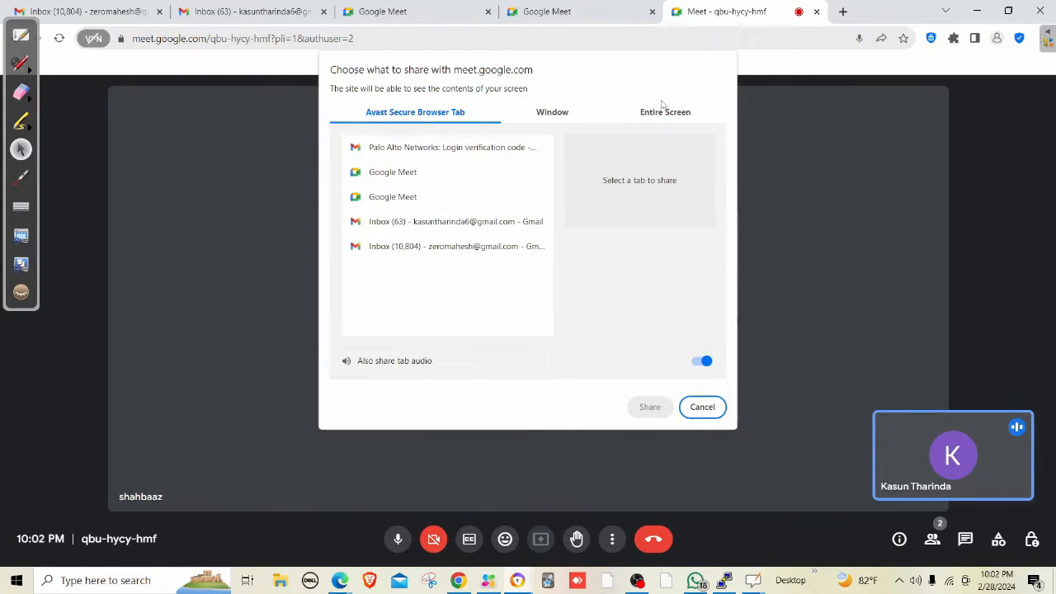
left_click(672, 116)
left_click(432, 202)
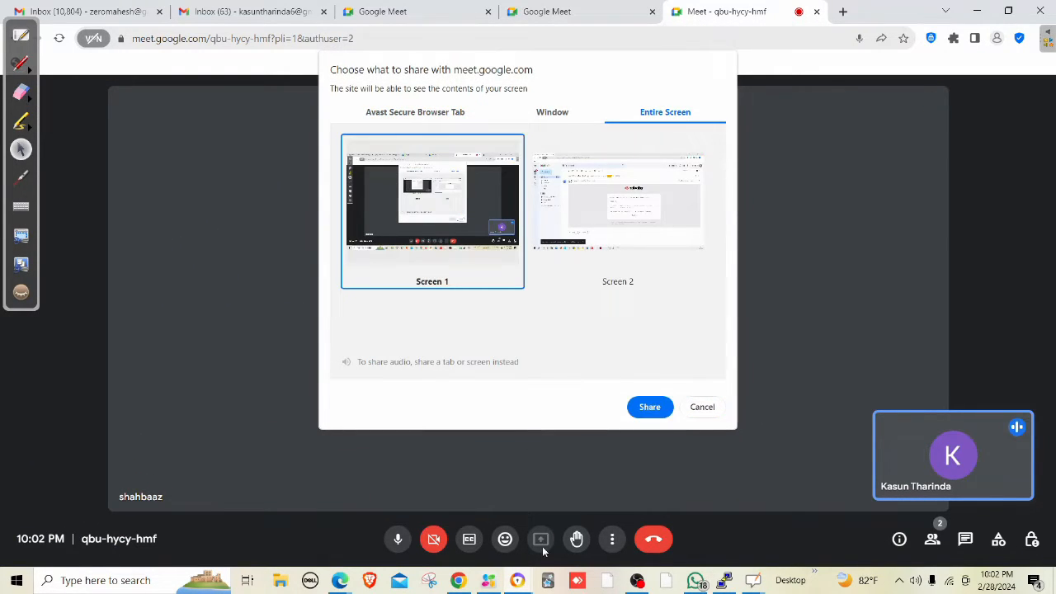
left_click(648, 407)
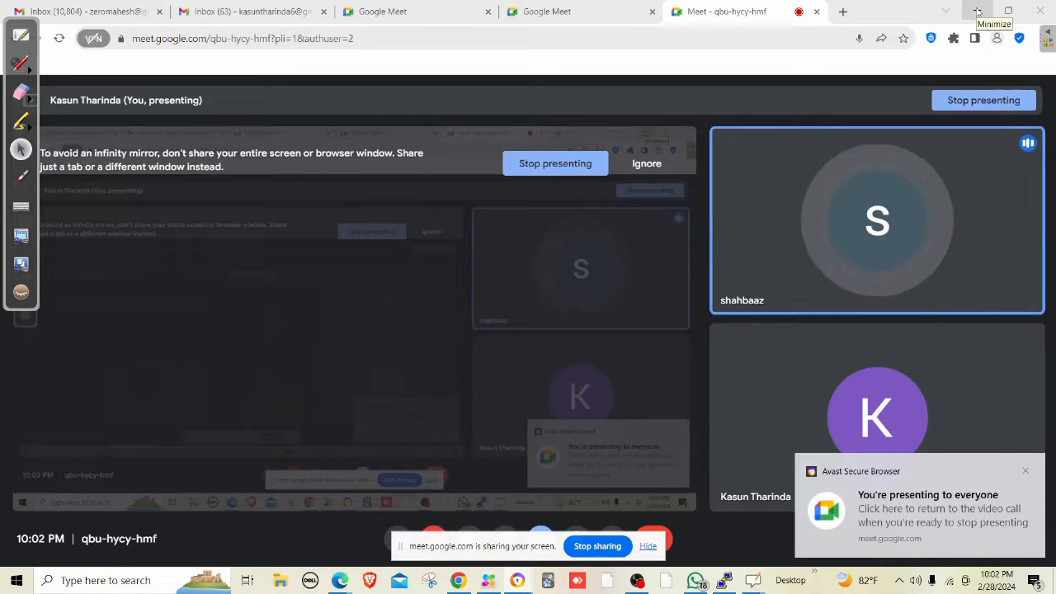
Show pa01's MONITOR > Traffic logs with the filter applied.
left_click(976, 11)
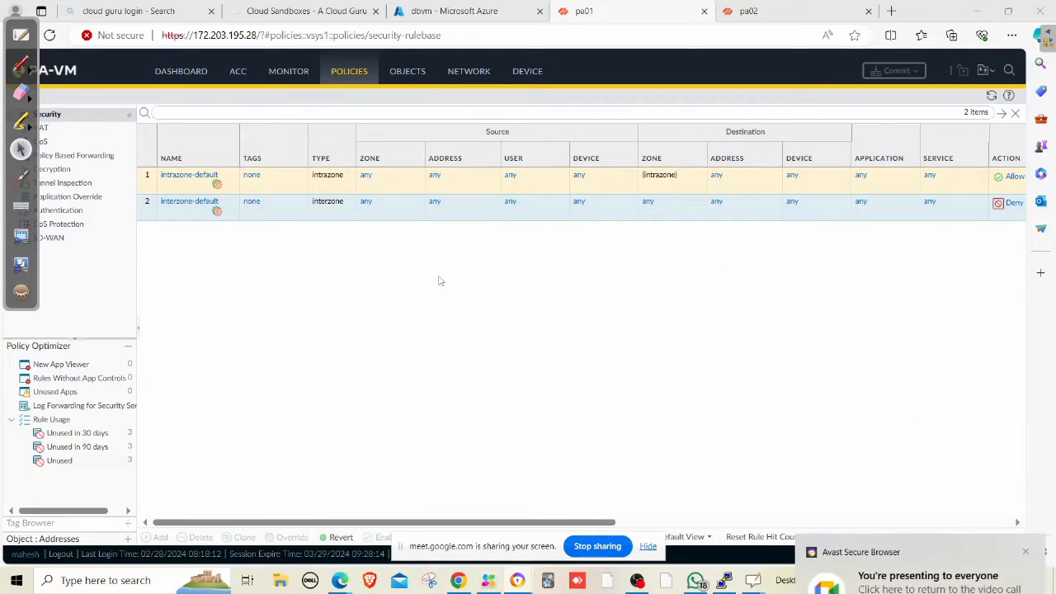
left_click(290, 73)
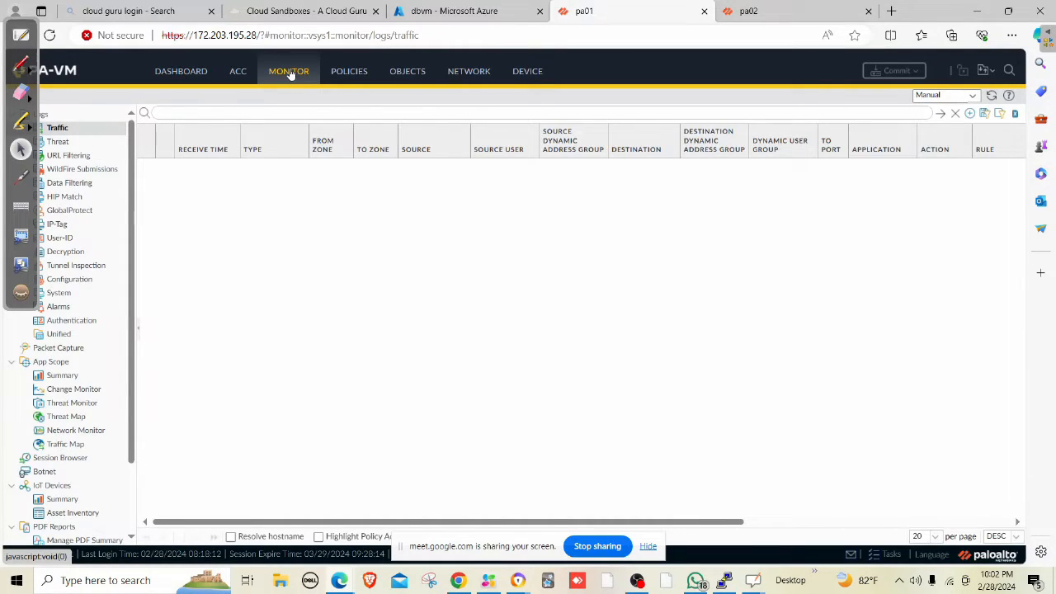
left_click(940, 114)
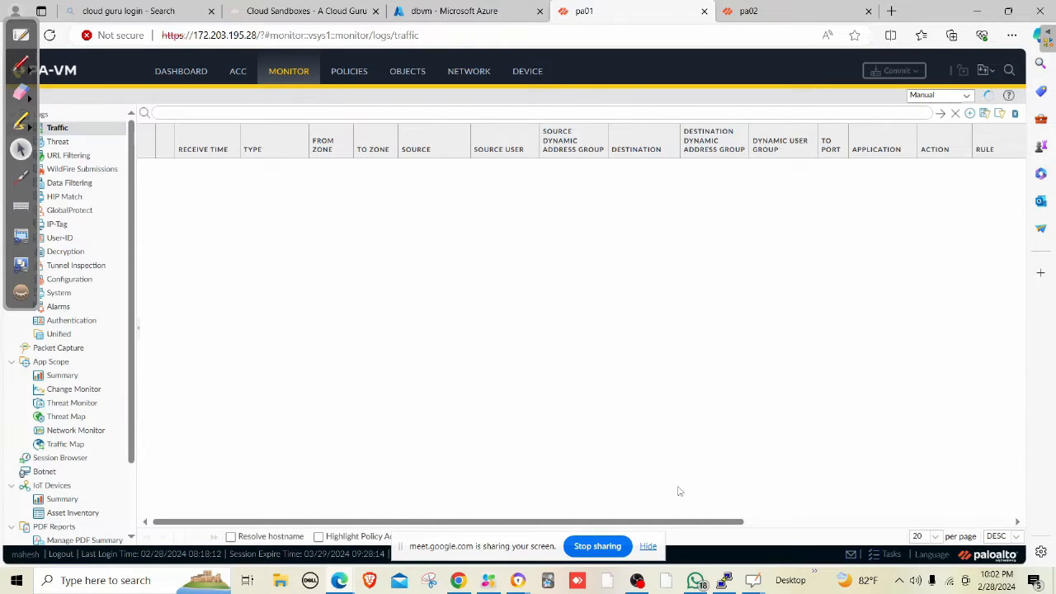
Check the running ping 192.168.1.36 in PuTTY, hide it, and go to dbvm's Azure tab.
left_click(724, 580)
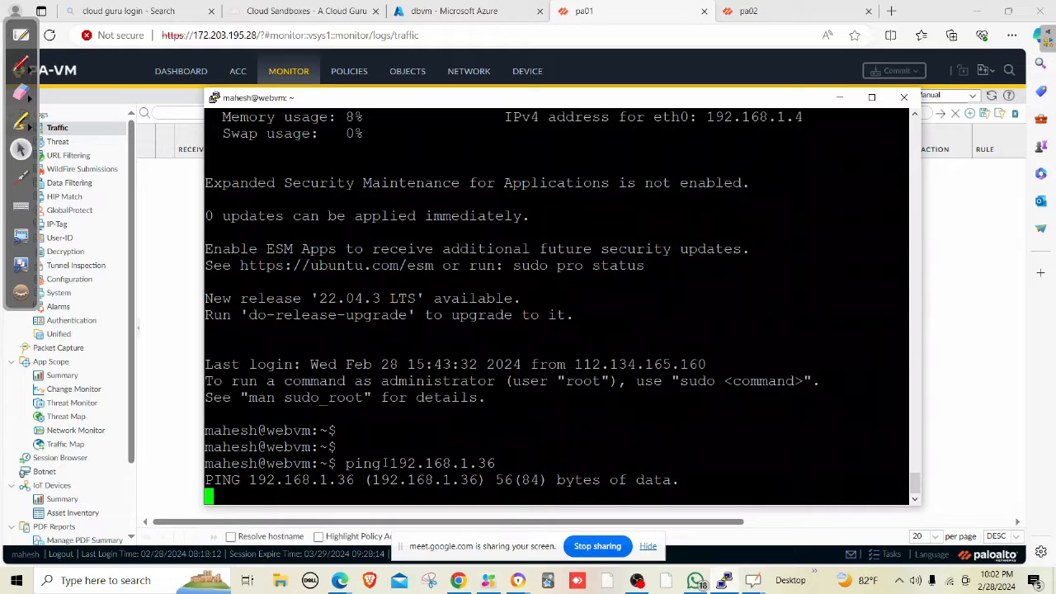
left_click_drag(496, 459, 350, 462)
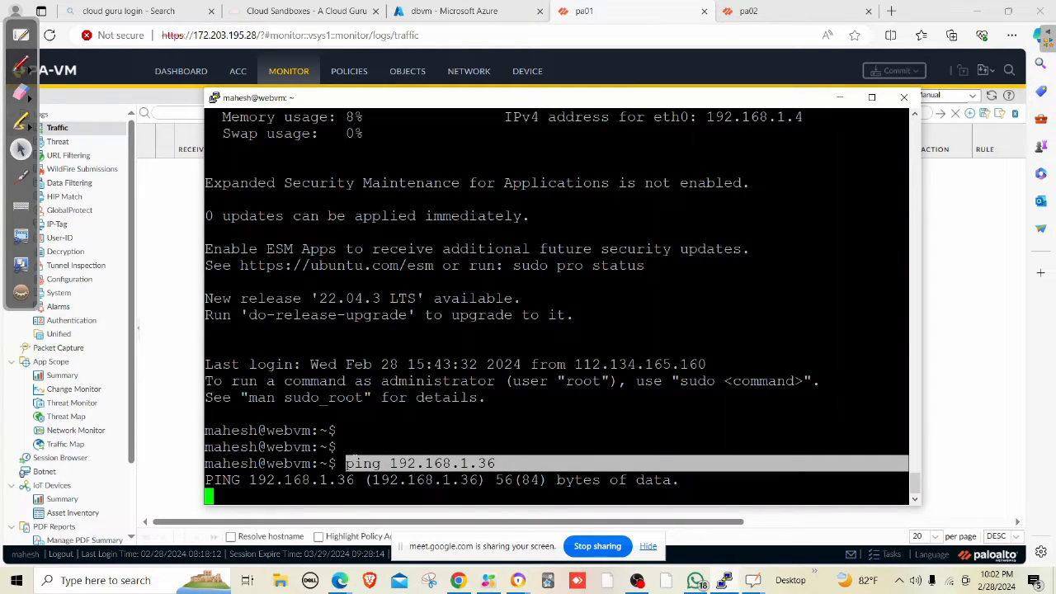
left_click(839, 97)
left_click(466, 11)
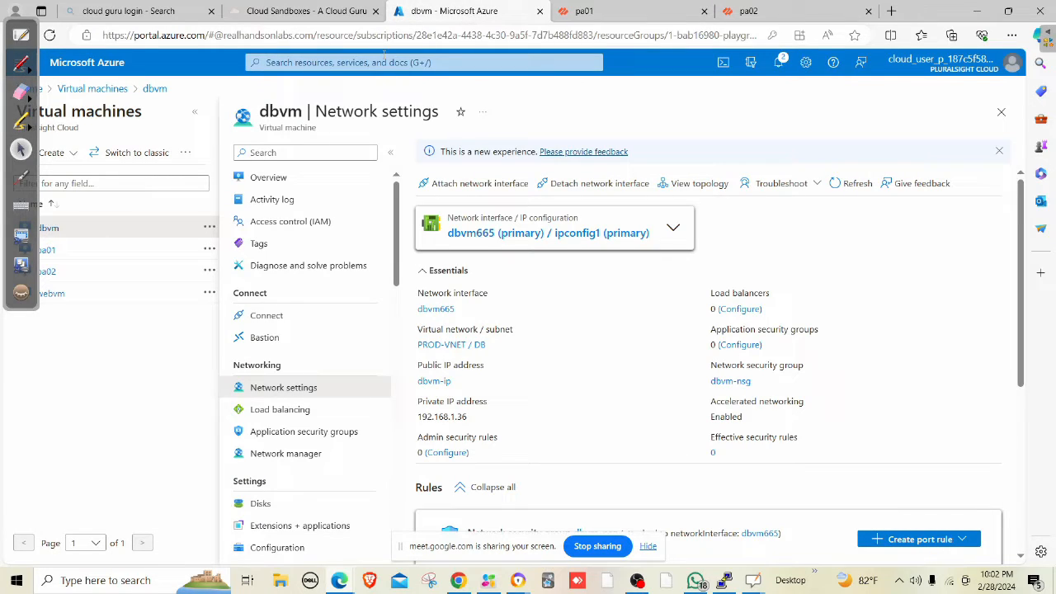
Review webRT's dbroute 192.168.1.32/27 via 10.0.2.4 in Azure Route tables, then return to pa01.
left_click(372, 63)
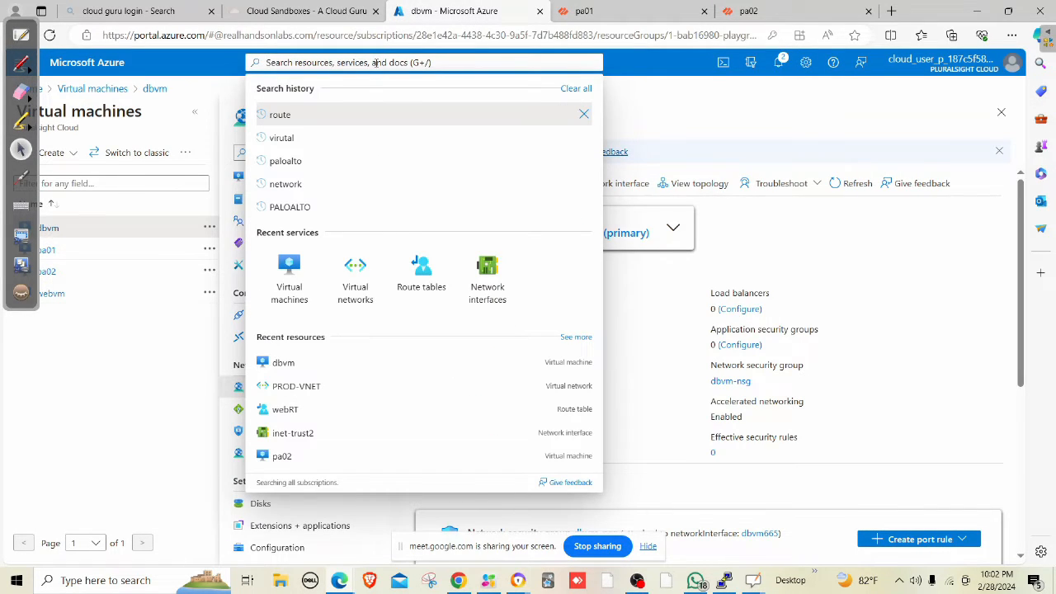
left_click(370, 276)
left_click(315, 63)
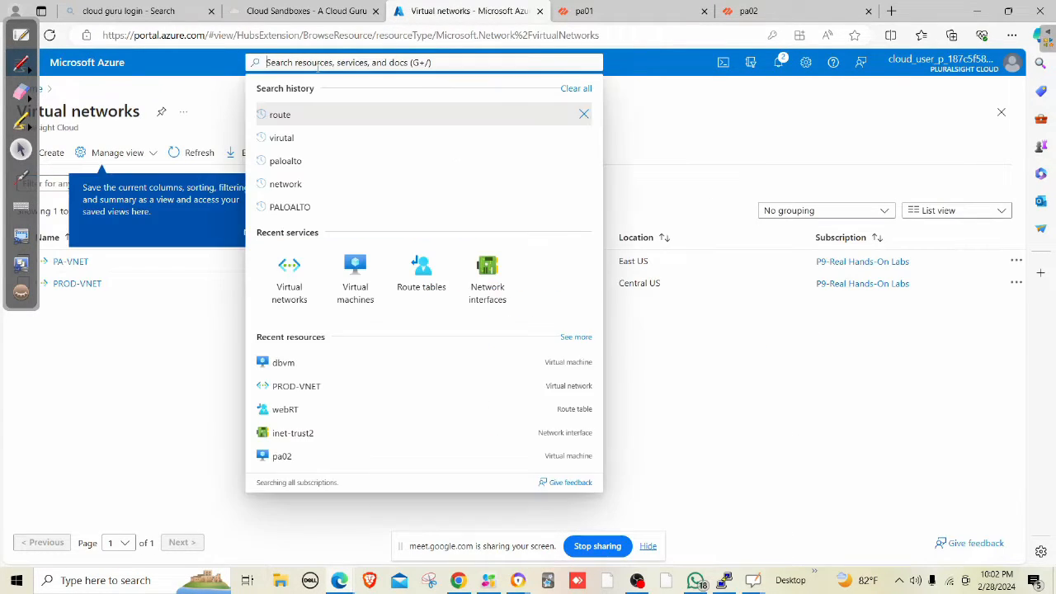
left_click(420, 266)
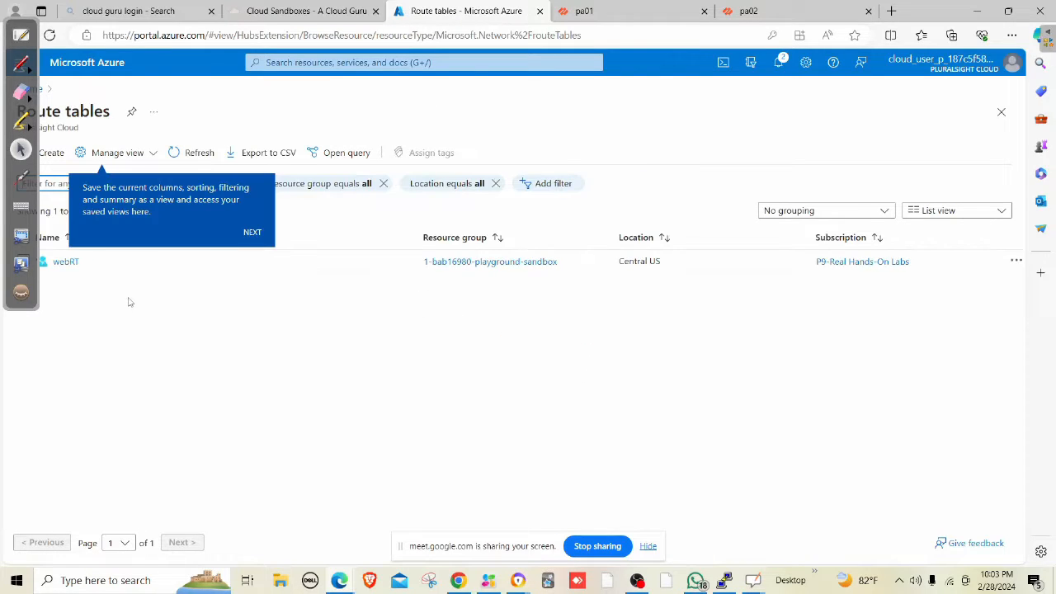
left_click(68, 262)
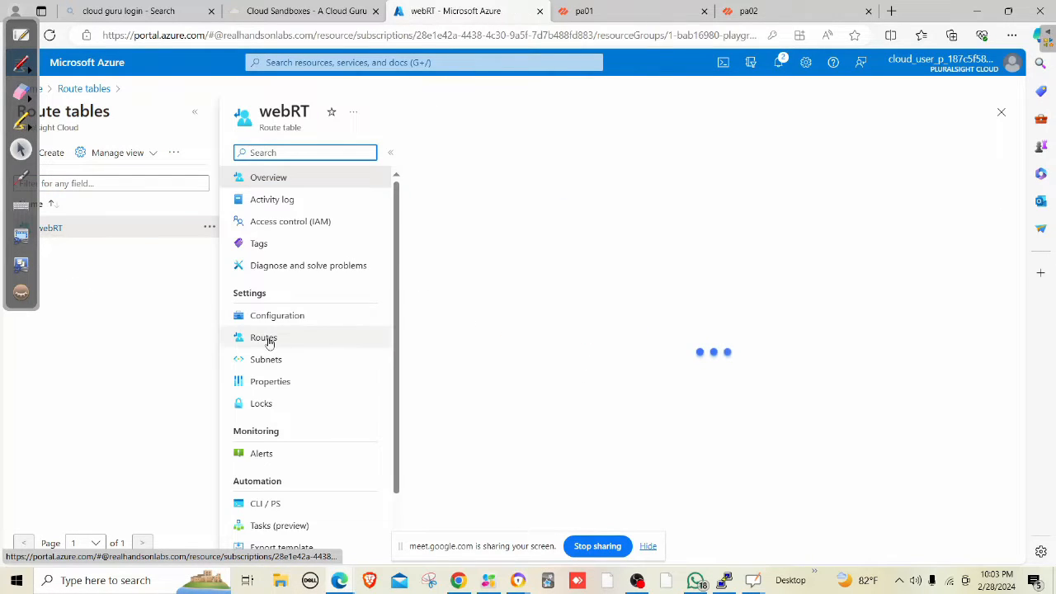
left_click(264, 337)
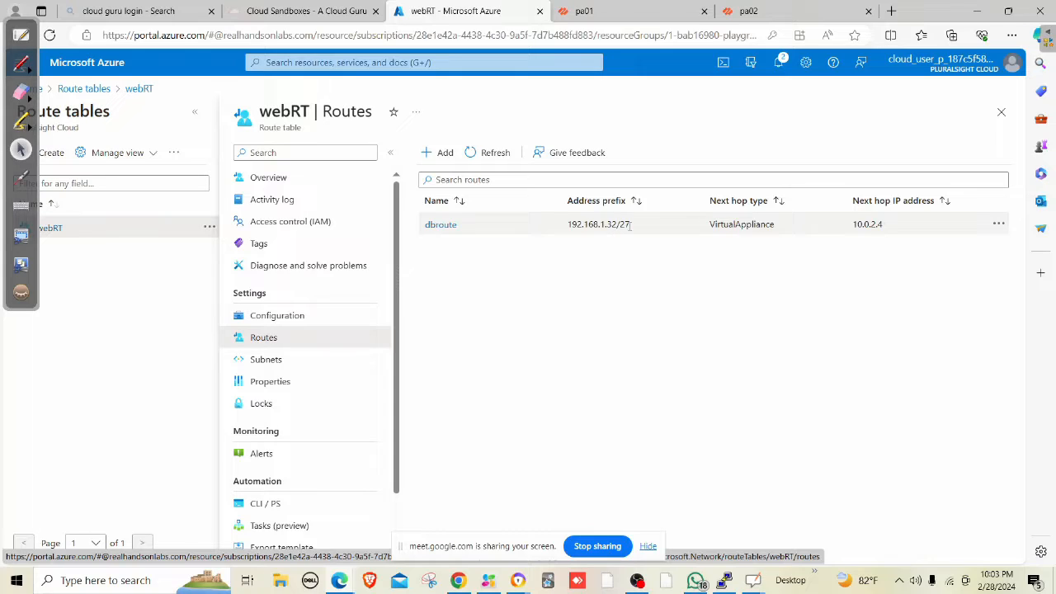
left_click(631, 12)
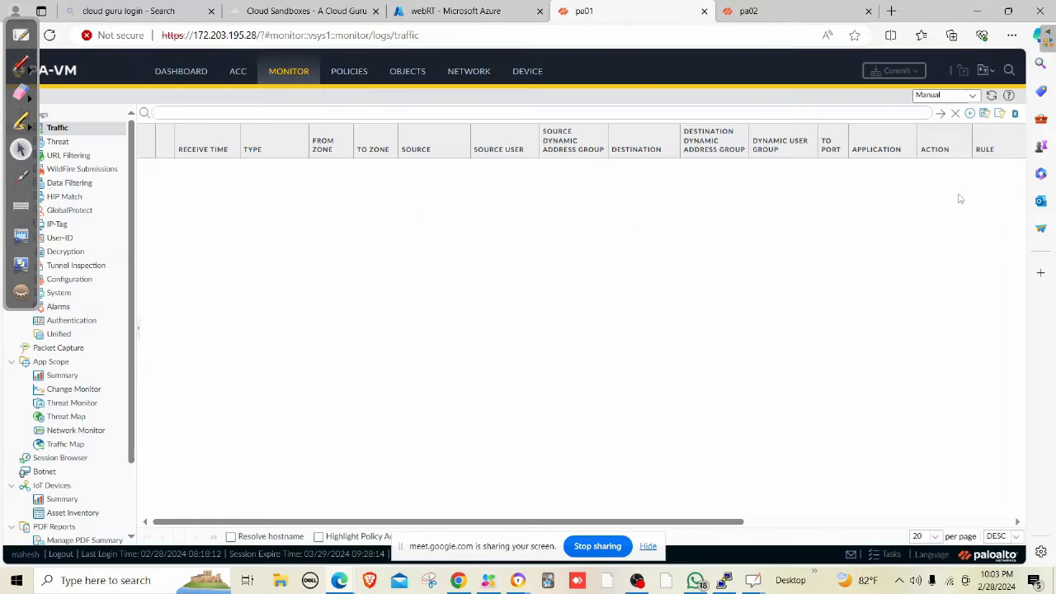
Start a new packet capture filter with ID 1 on ingress interface ethernet1/2.
left_click(940, 113)
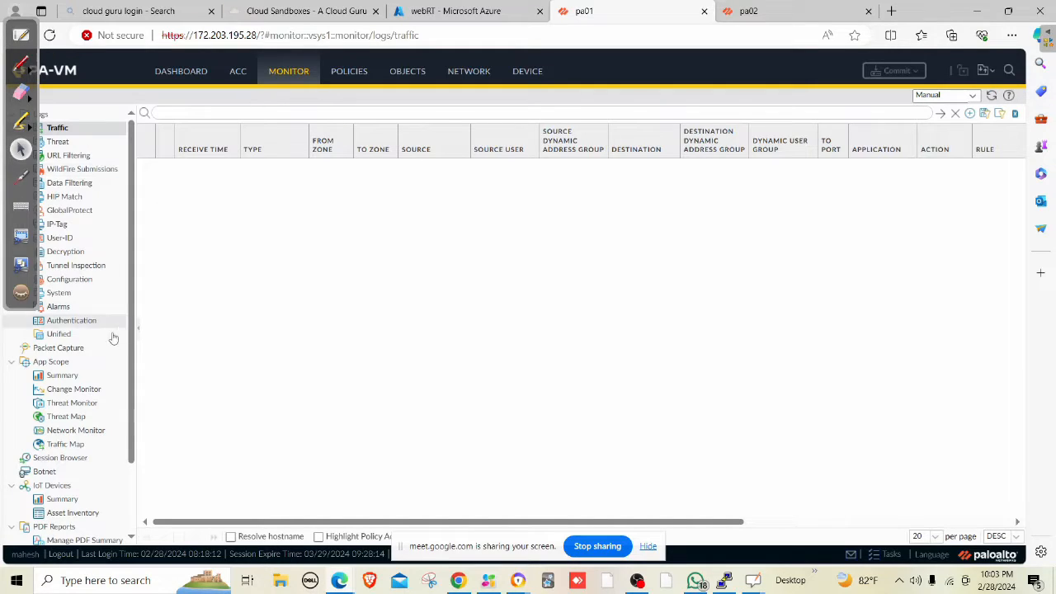
left_click(81, 353)
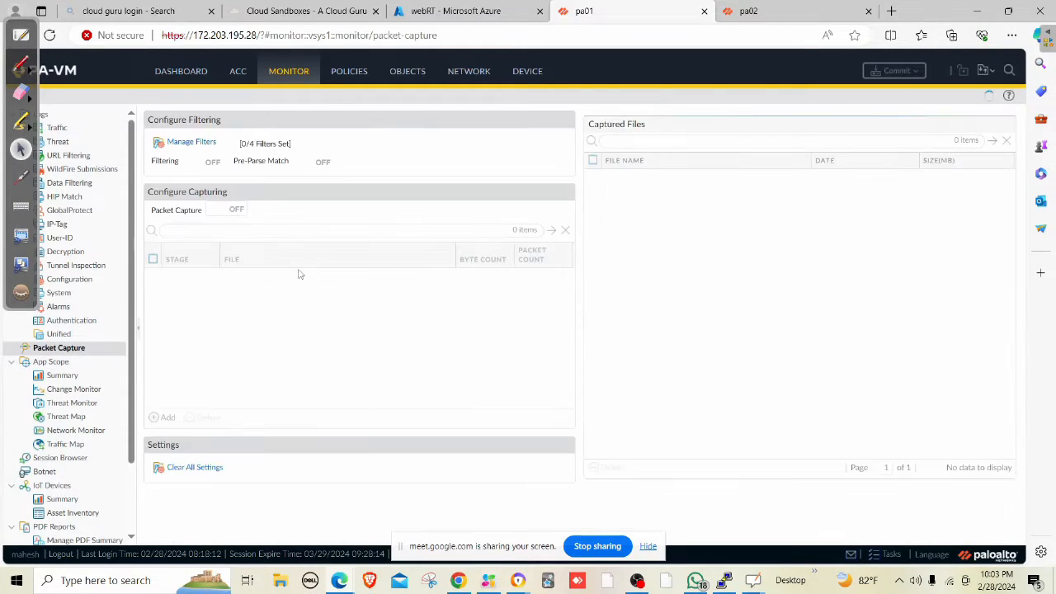
left_click(191, 143)
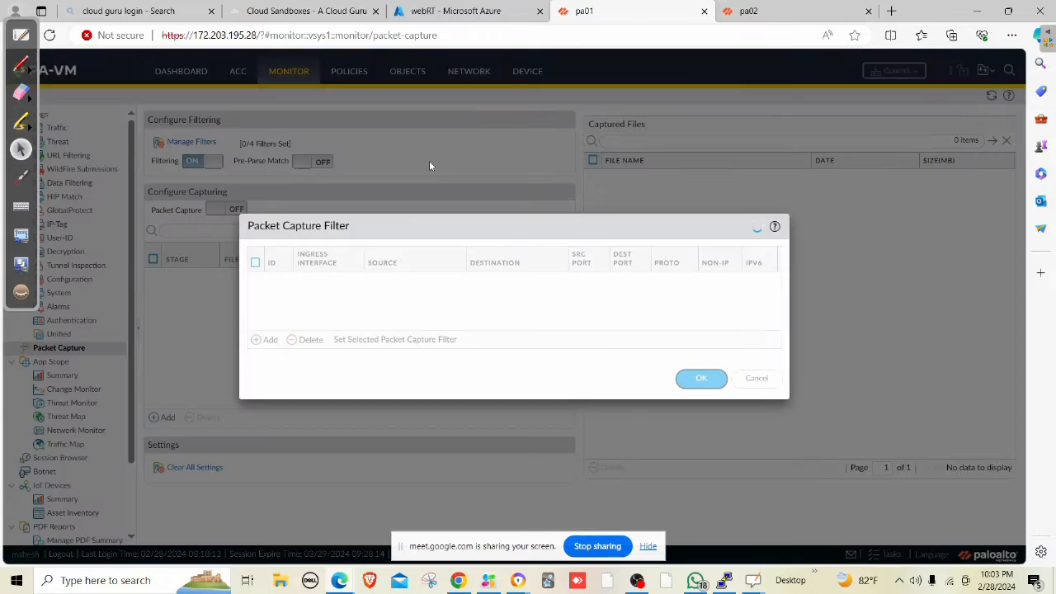
left_click(270, 341)
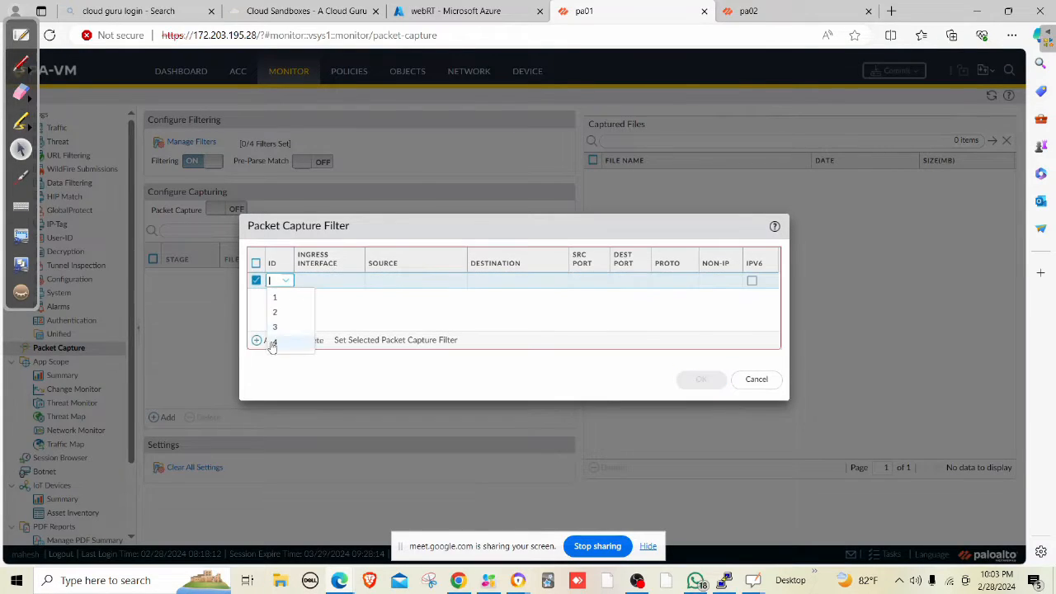
left_click(307, 302)
left_click(322, 283)
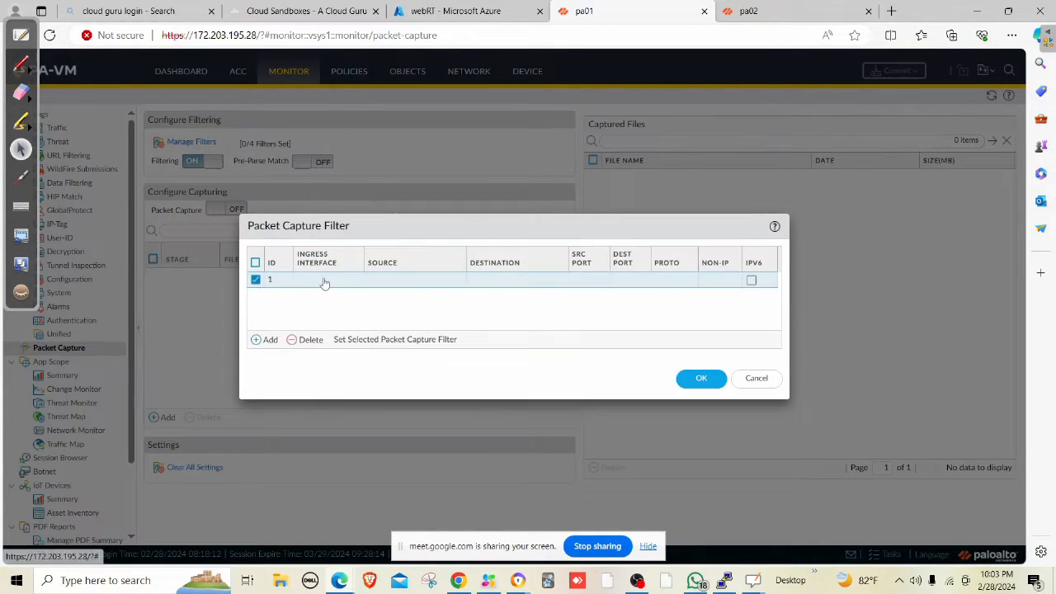
left_click(326, 281)
left_click(330, 312)
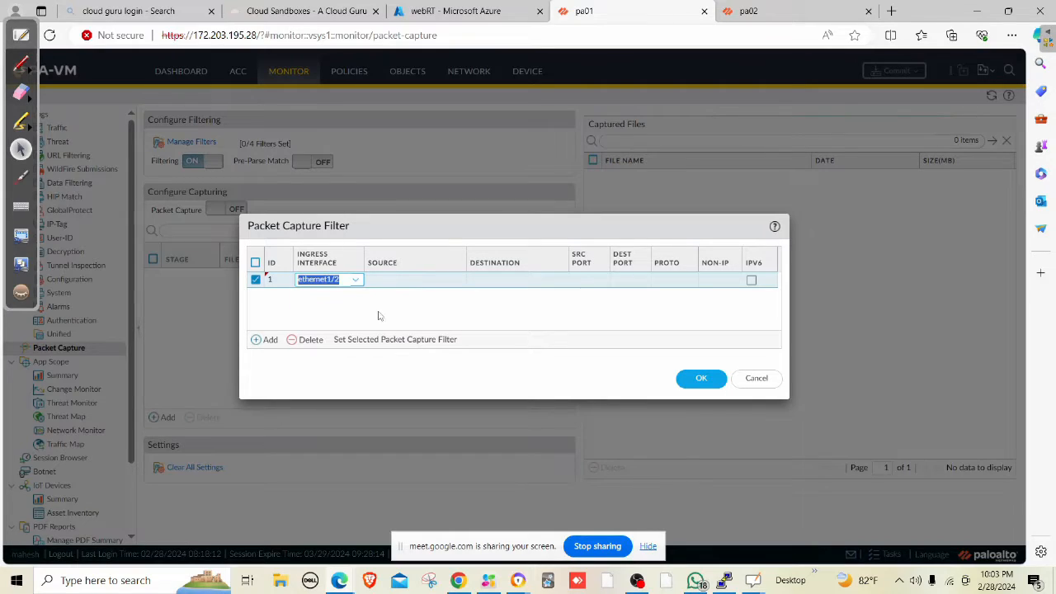
left_click(398, 284)
left_click(399, 281)
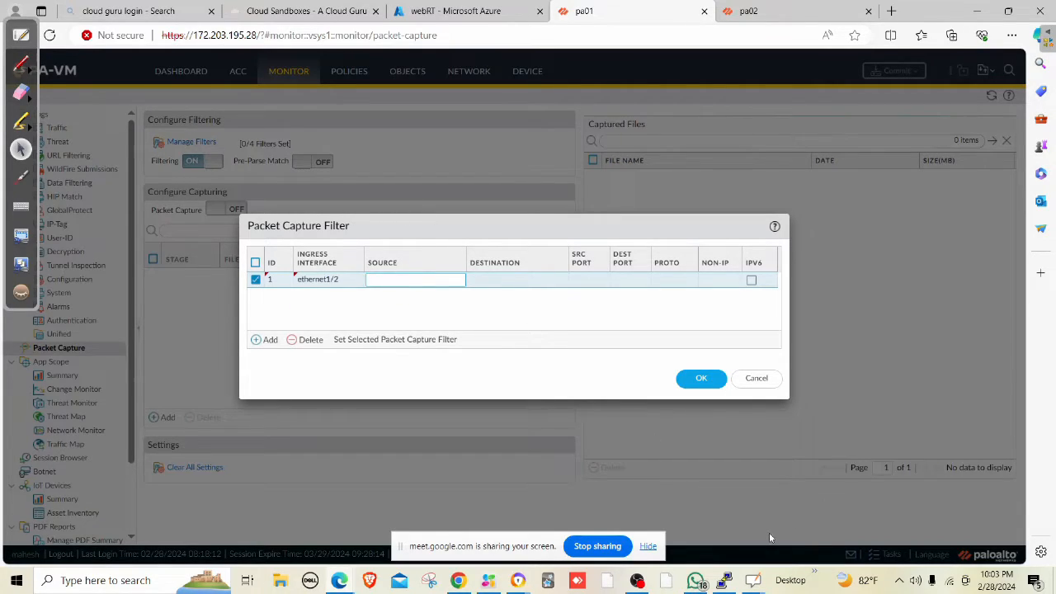
In the terminal, stop the ping, list interfaces with ip a, and rerun the ping to 192.168.1.36.
left_click(724, 579)
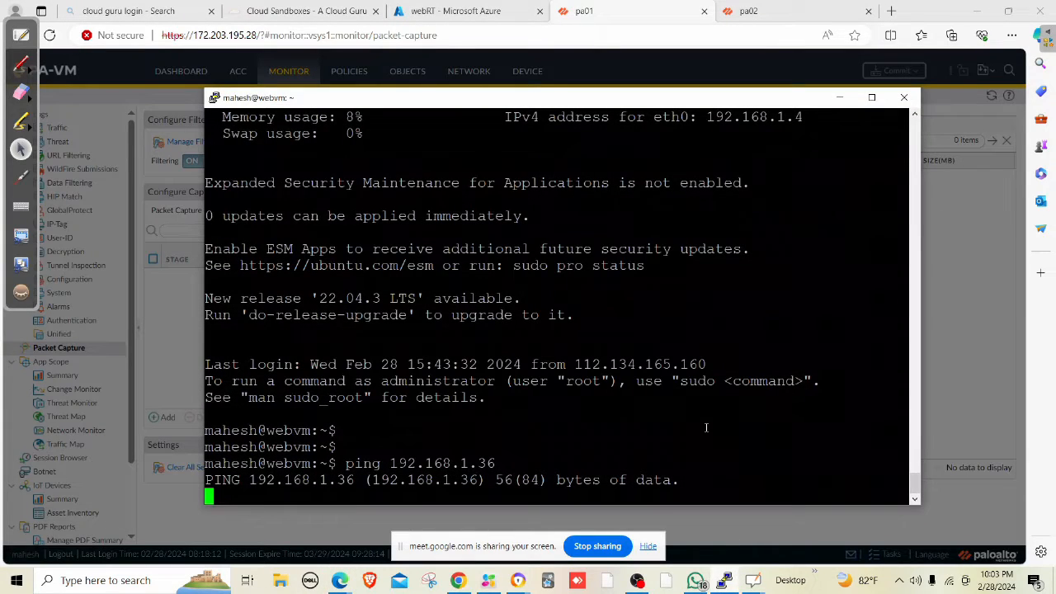
key("ctrl+c")
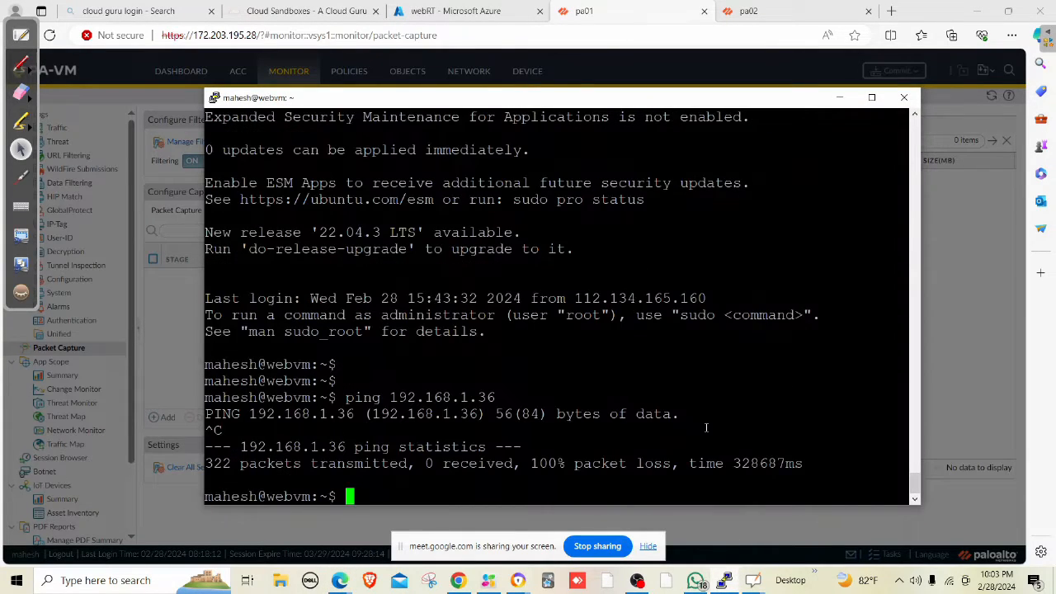
type("ip a")
key("Return")
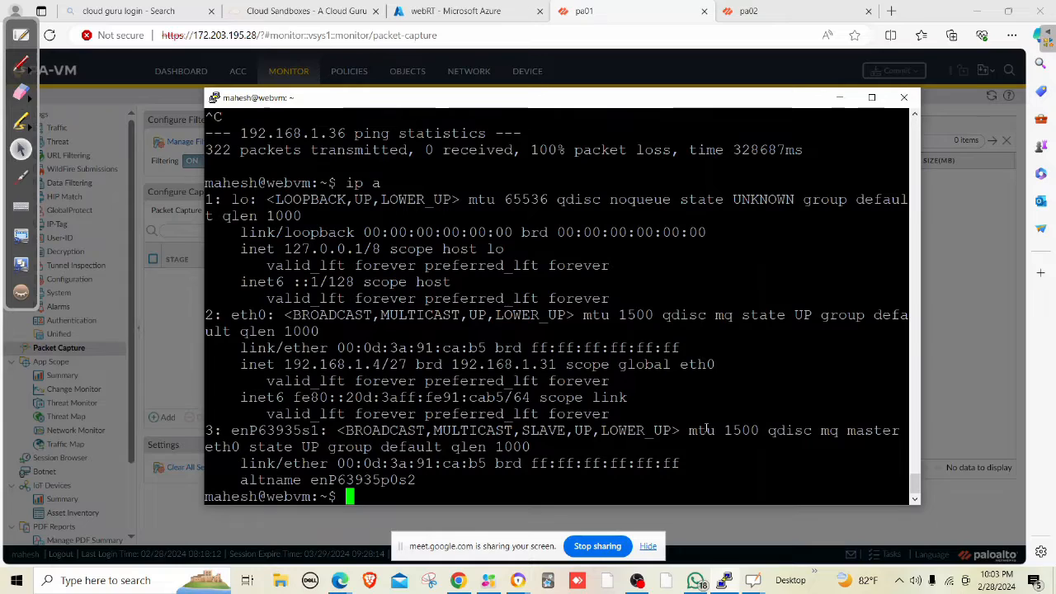
key("Return")
key("Return")
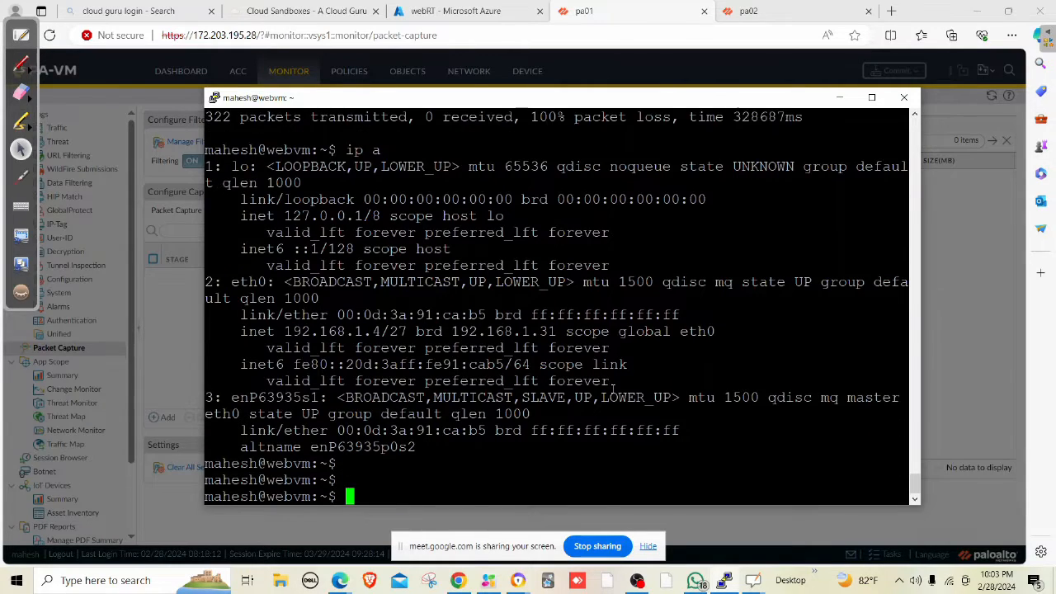
key("Up")
key("Up")
key("Return")
Set the filter's source to 192.168.1.4 and destination to 192.168.1.36, then save it.
left_click(839, 97)
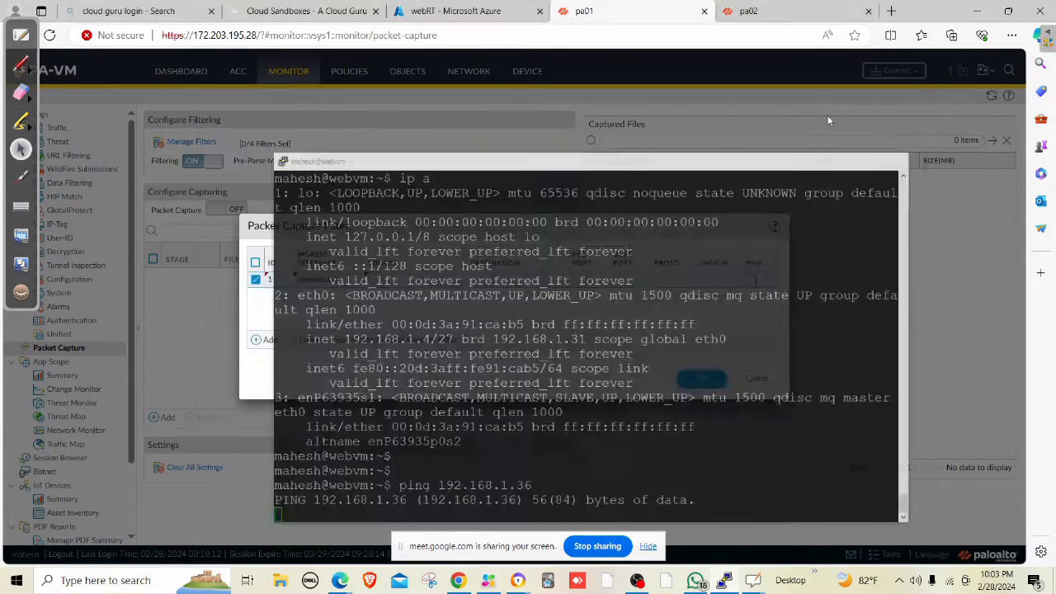
left_click(398, 281)
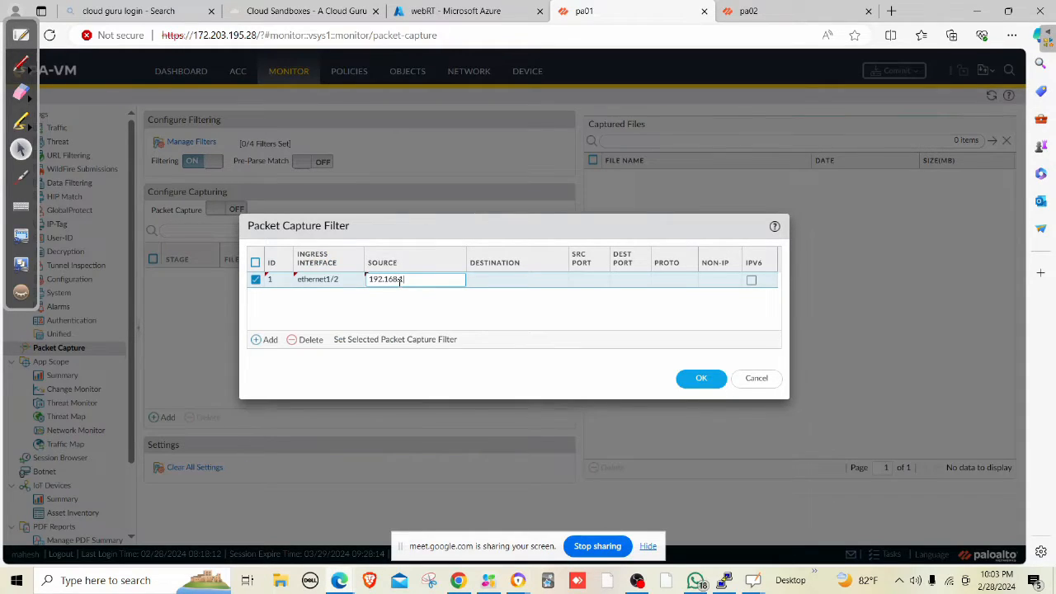
left_click(497, 280)
type("192.168.1.36")
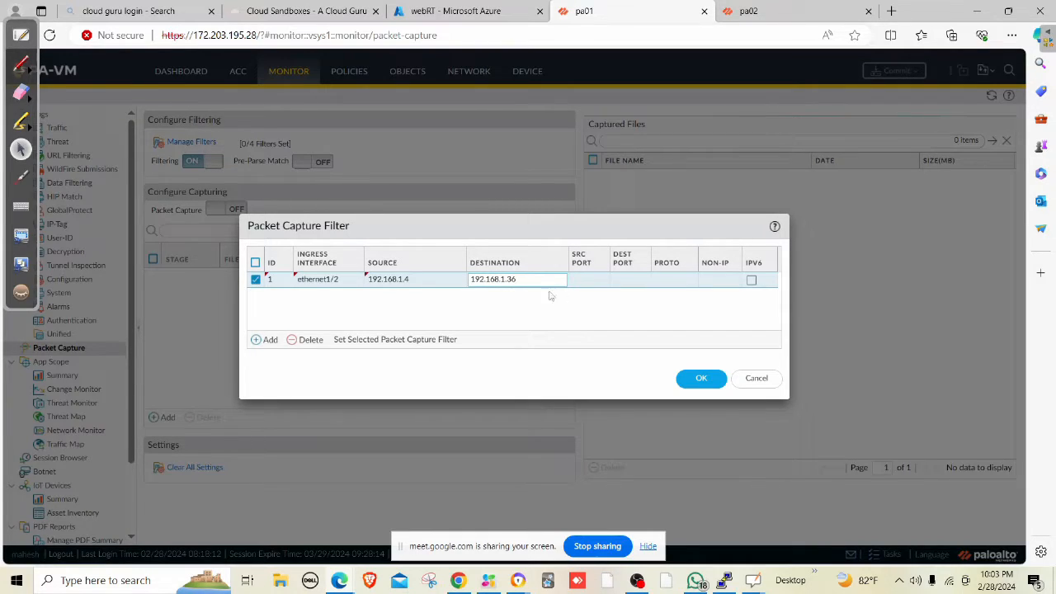
left_click(590, 313)
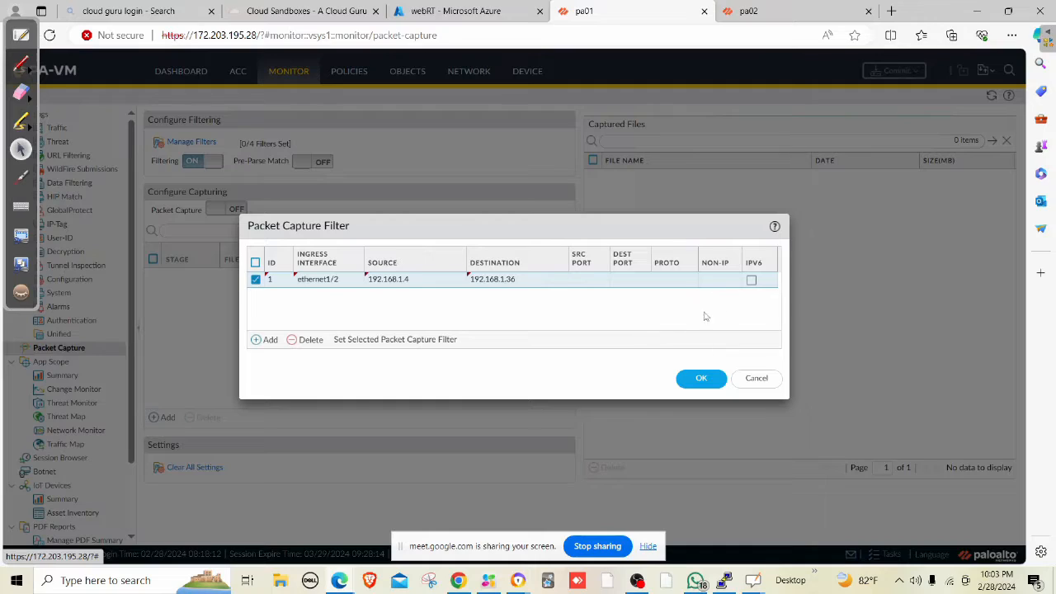
left_click(700, 385)
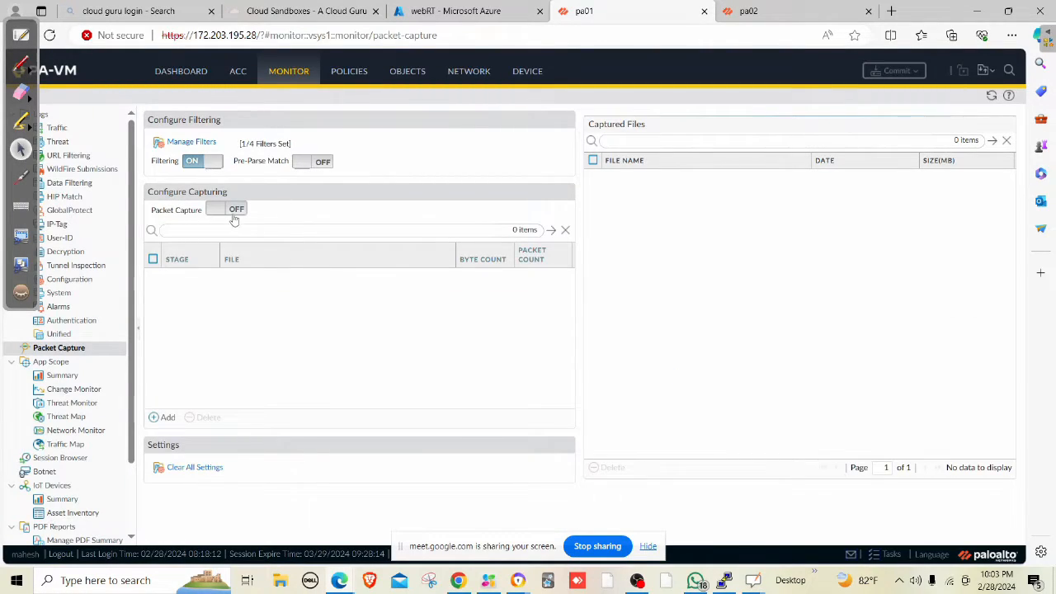
Add a drop-stage packet capture writing to file D.
left_click(165, 417)
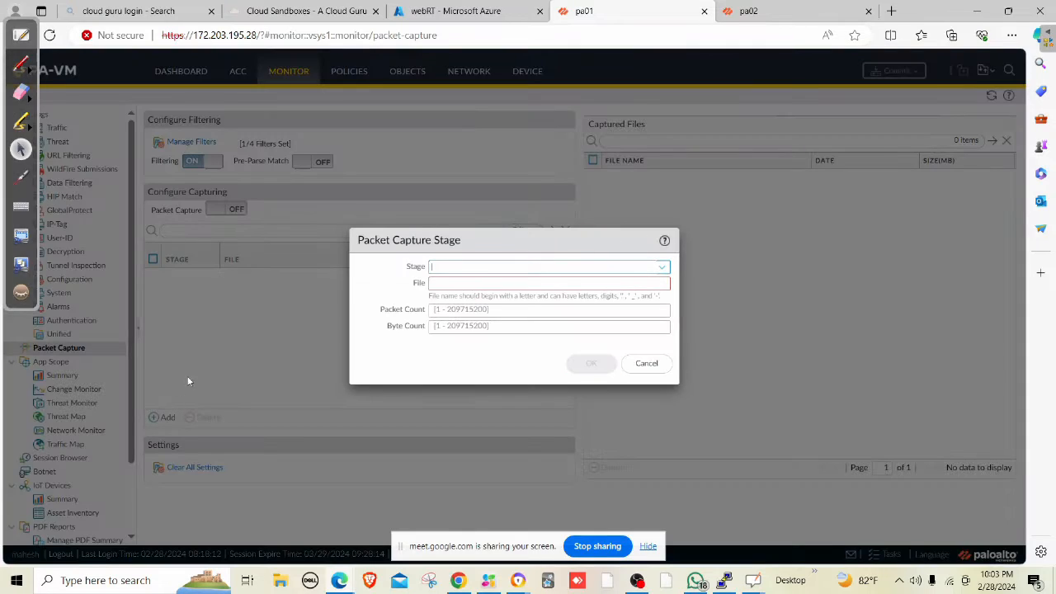
left_click(660, 267)
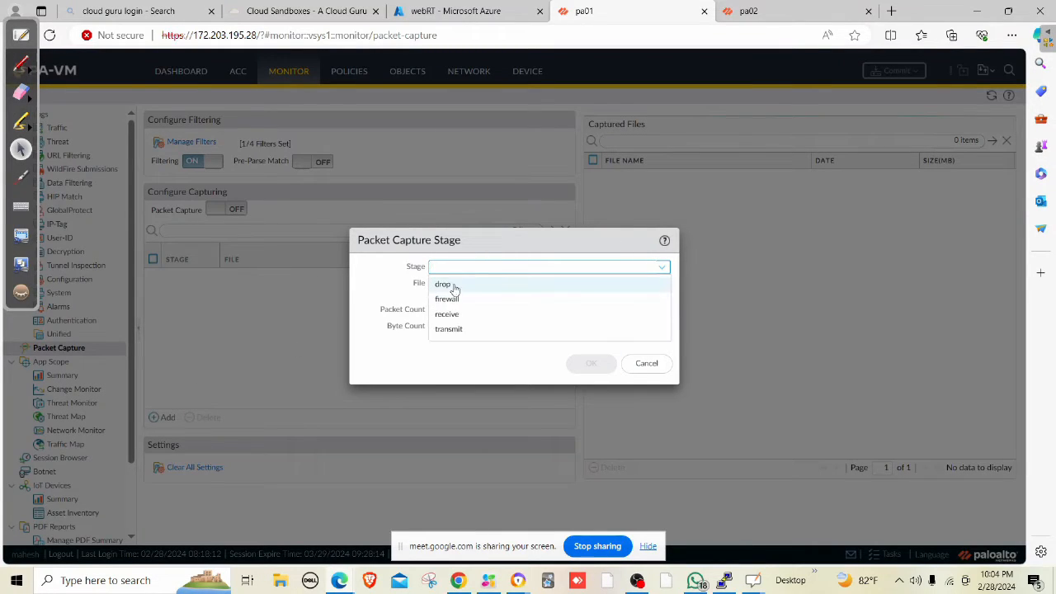
left_click(455, 289)
left_click(455, 285)
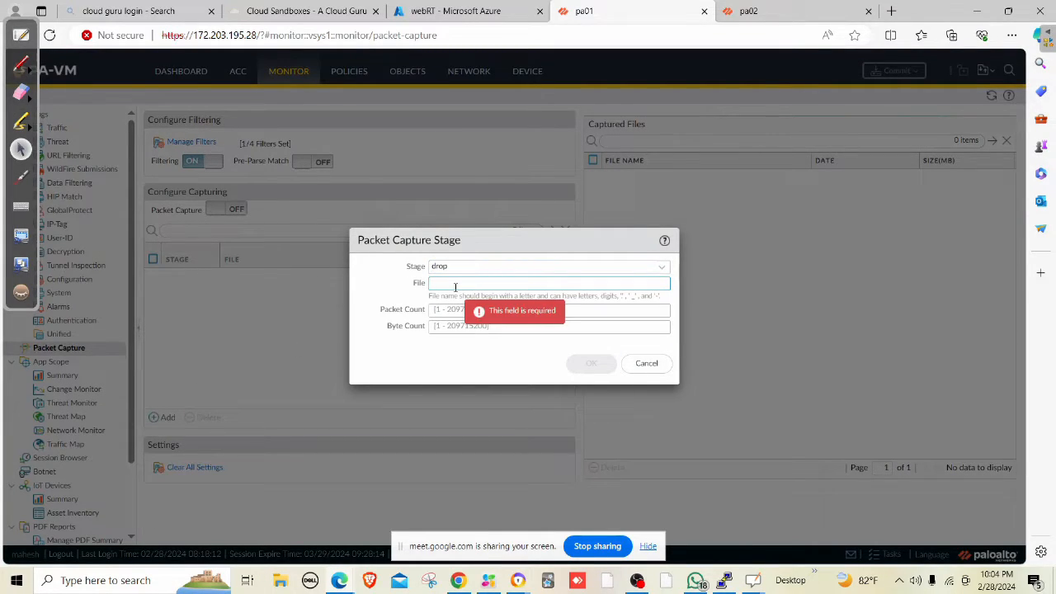
left_click(591, 364)
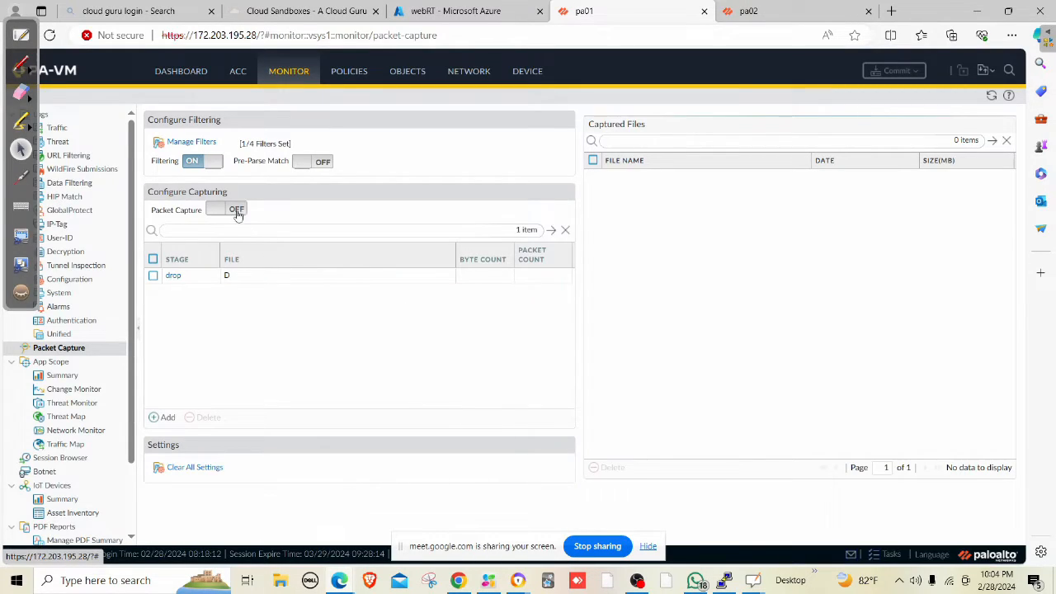
Turn packet capture on, accept the warning, and refresh the captured files list.
left_click(236, 211)
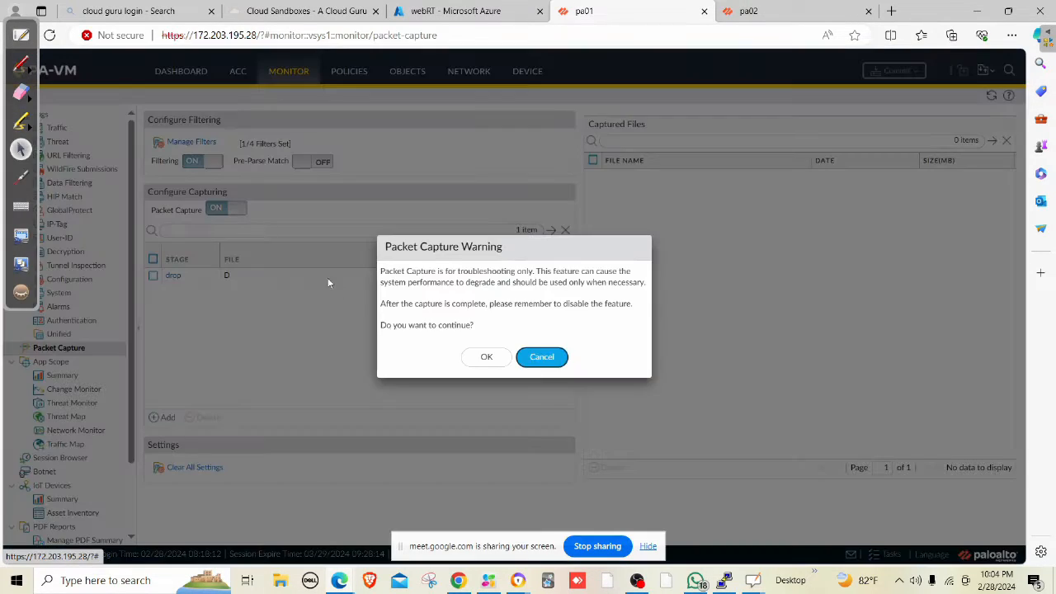
left_click(483, 357)
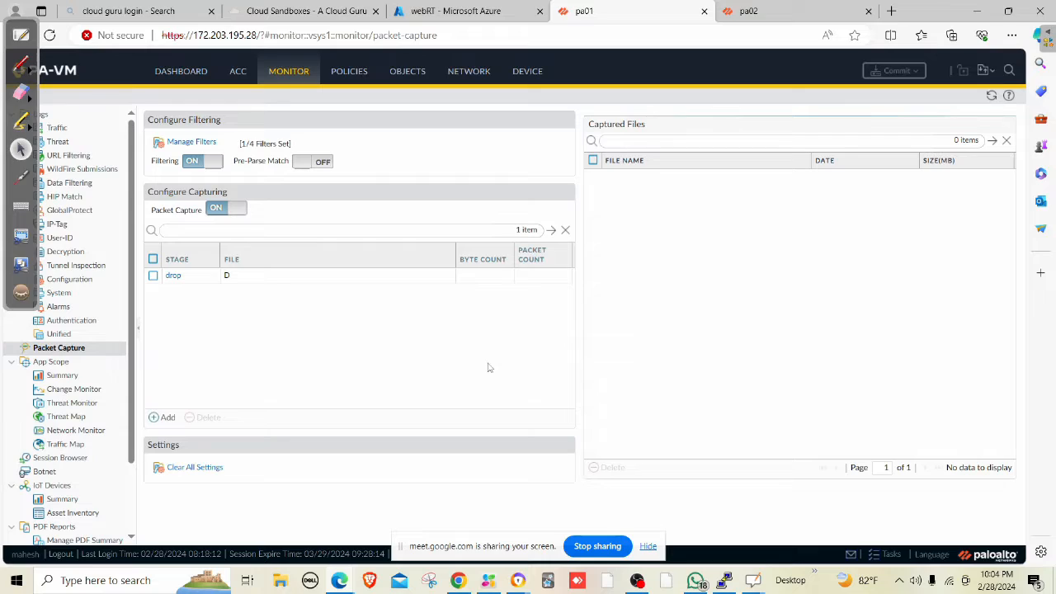
left_click(991, 95)
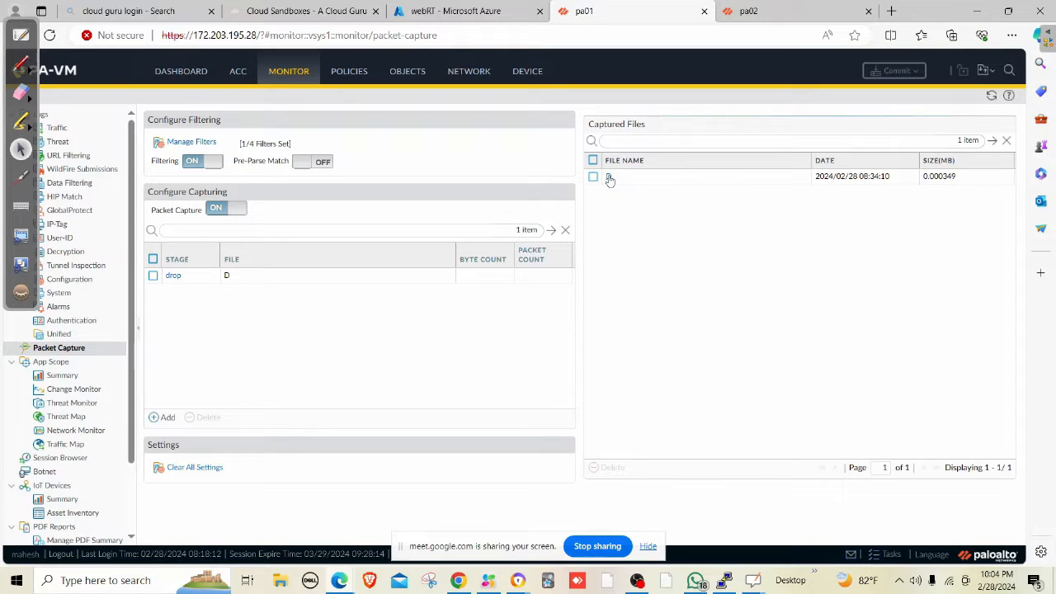
Download captured file D and open the resulting D.pcap from the browser downloads.
left_click(609, 178)
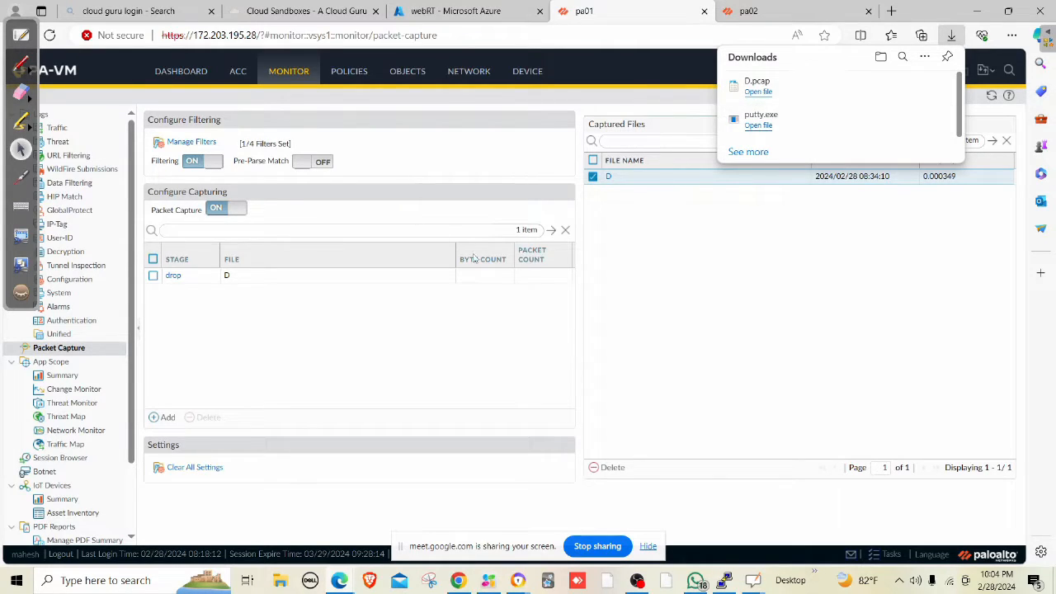
left_click(757, 81)
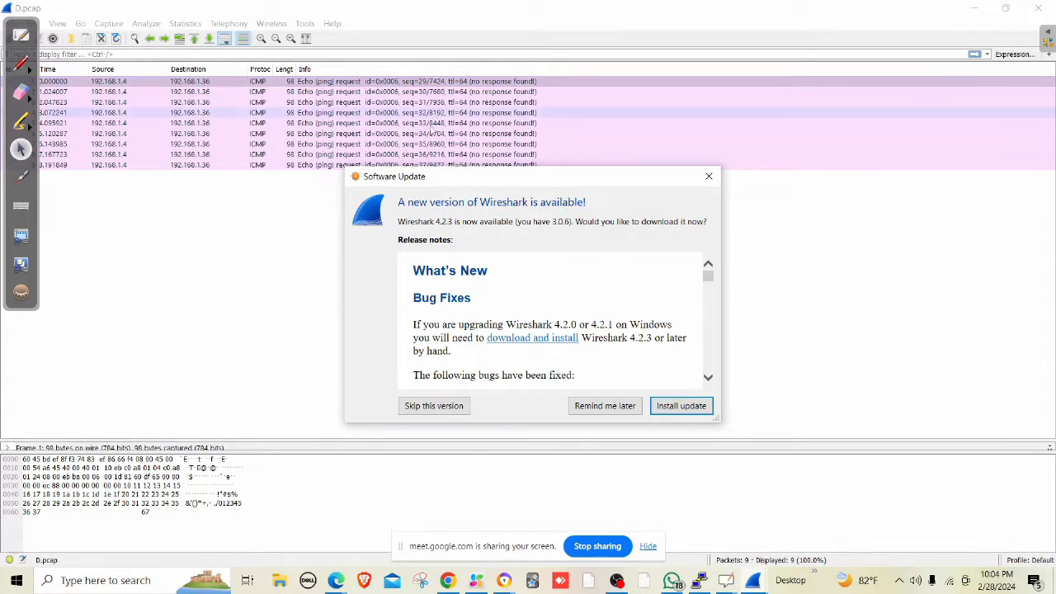
Defer the Wireshark 4.2.3 update, review the nine unanswered ICMP requests, then close Wireshark.
left_click(609, 406)
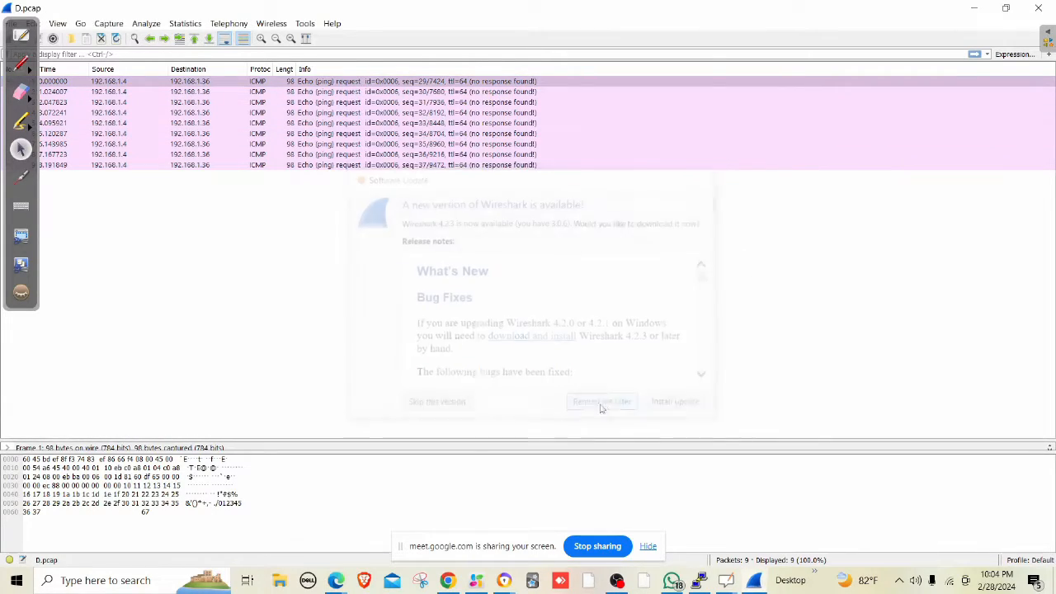
left_click(1037, 7)
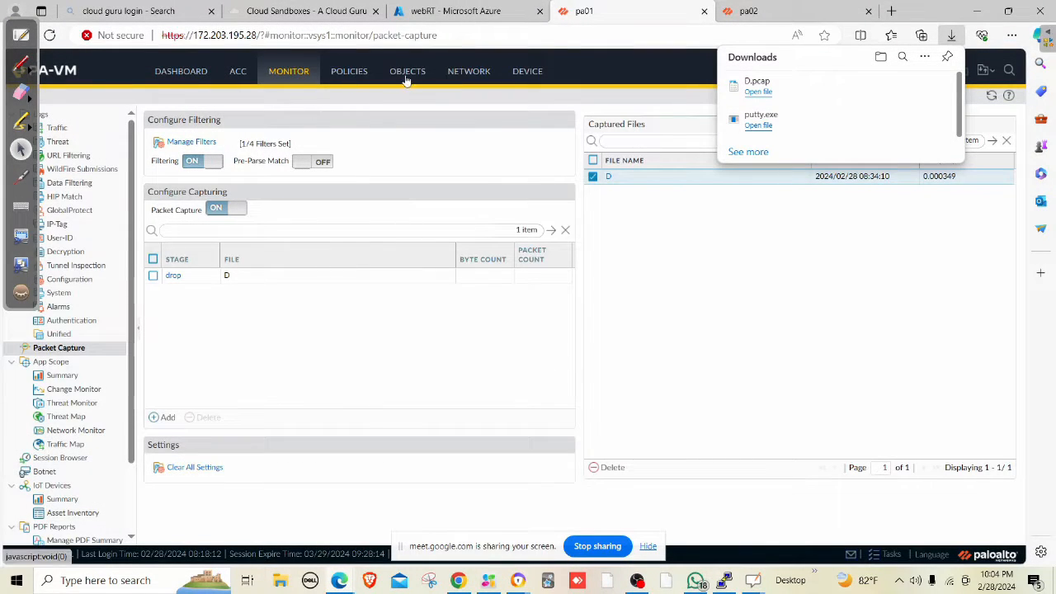
View the default virtual router's static routes, widening Destination to read webroute via 10.0.2.1.
left_click(456, 75)
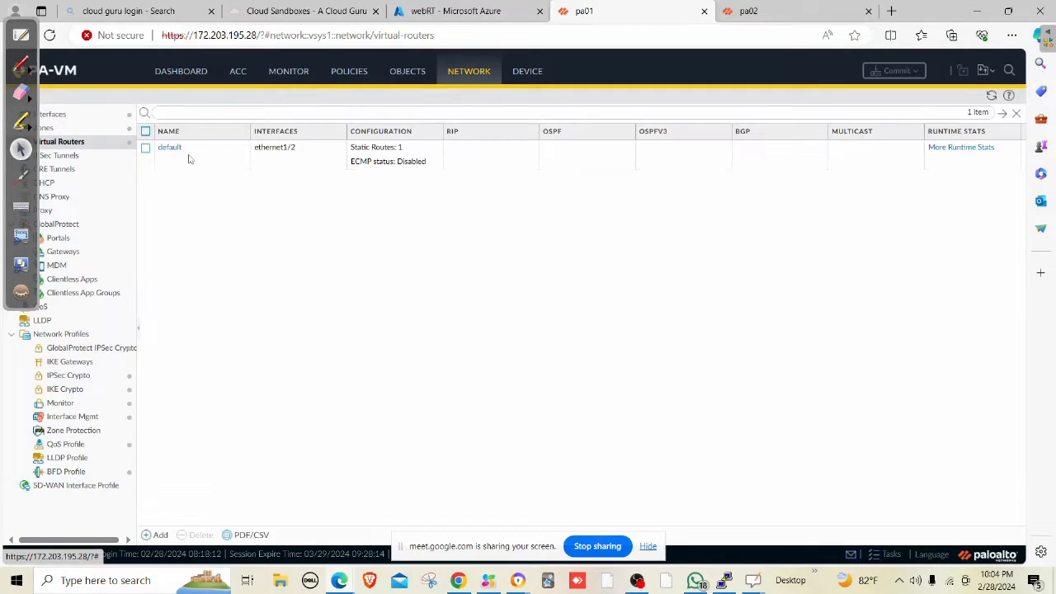
left_click(169, 148)
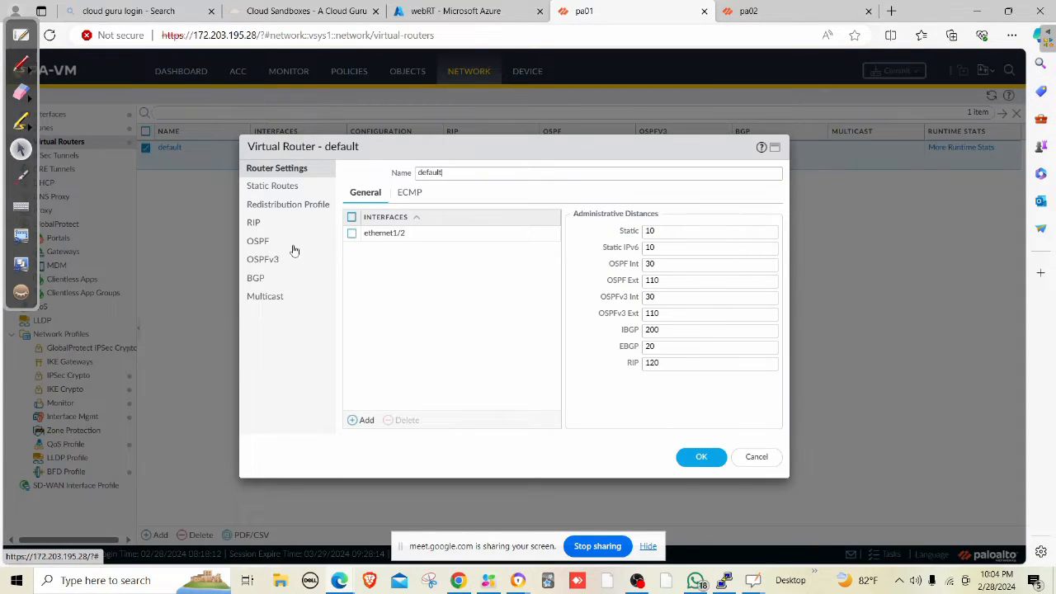
left_click(277, 190)
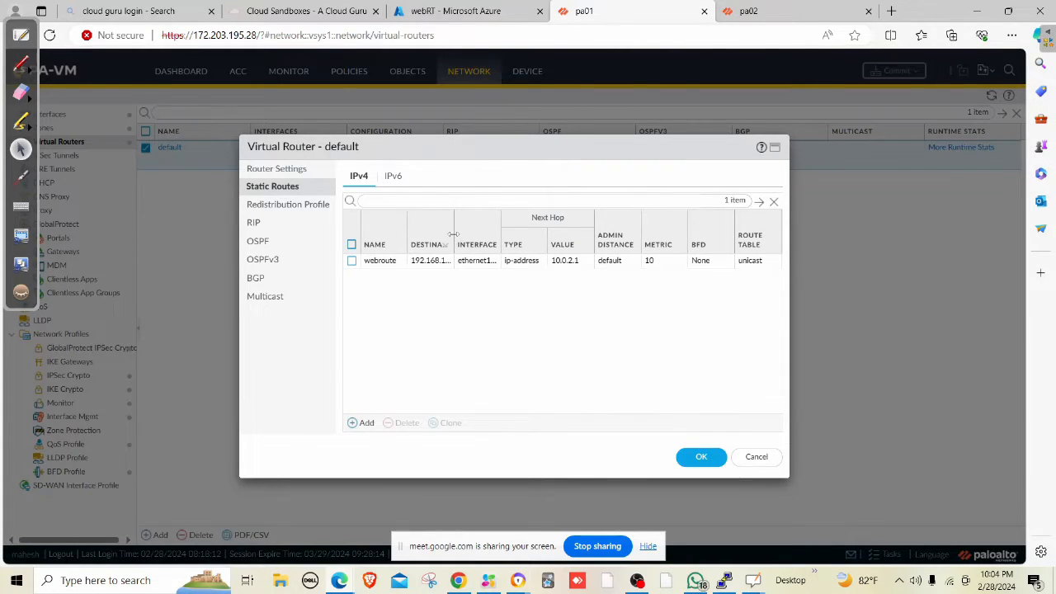
left_click_drag(454, 240, 446, 265)
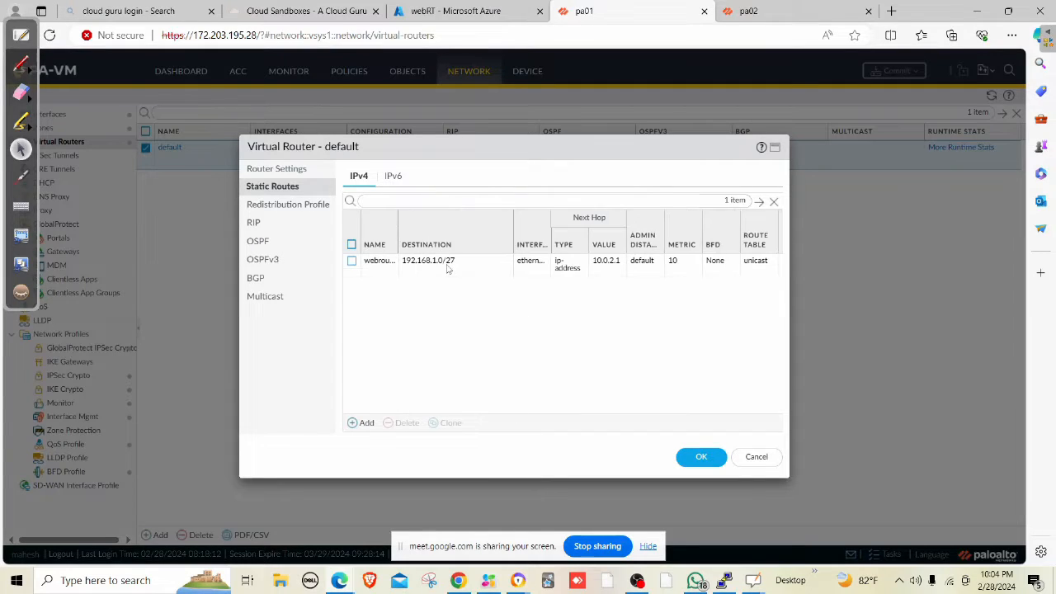
Define static route dbroute to 192.168.1.32/27 via ethernet1/2 with next hop 10.0.2.1.
left_click(364, 423)
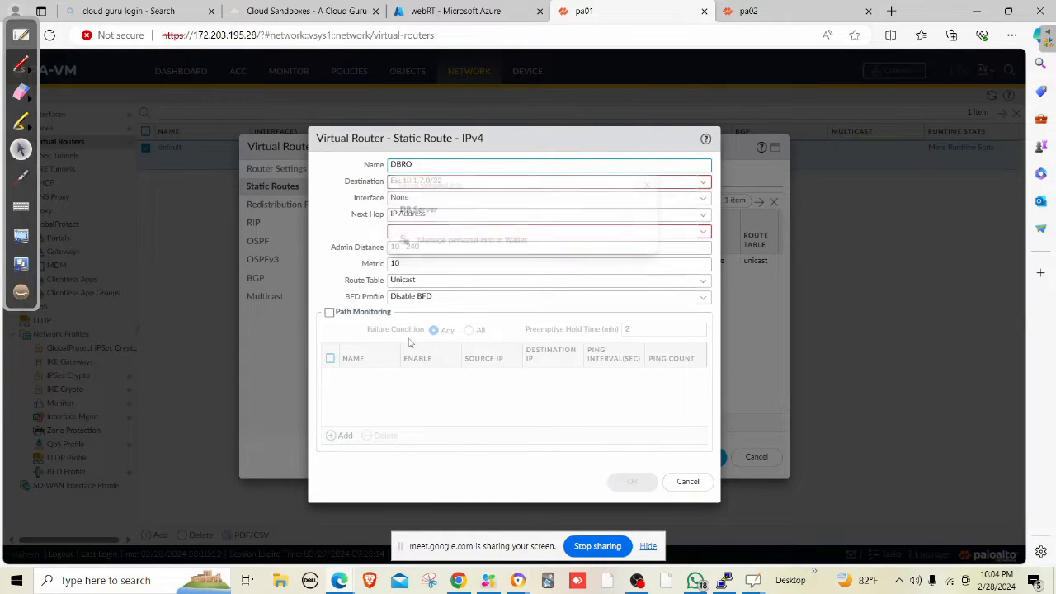
type("dbroute")
key("Tab")
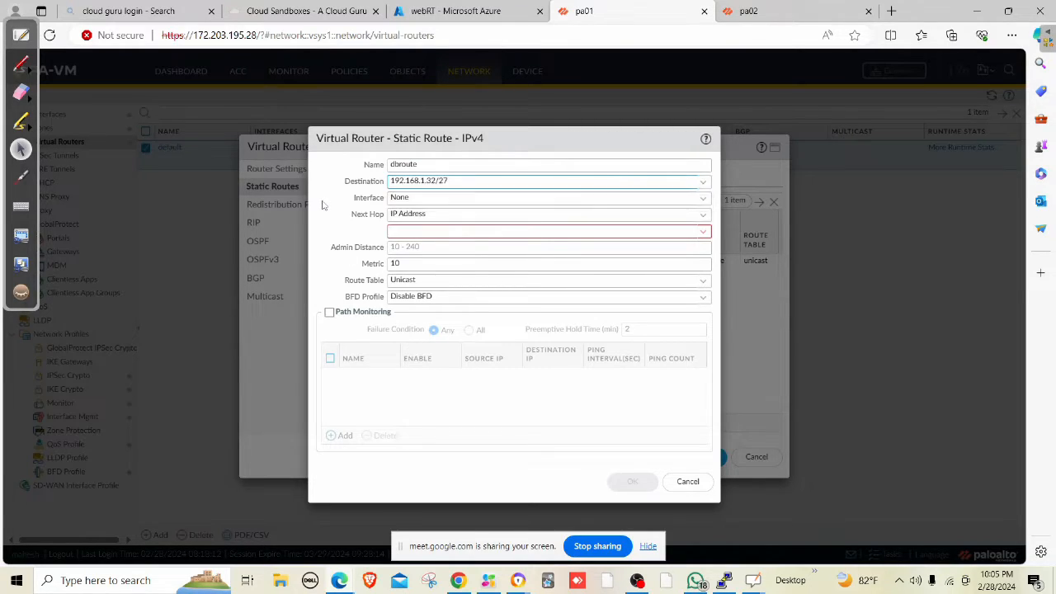
key("Tab")
left_click(705, 201)
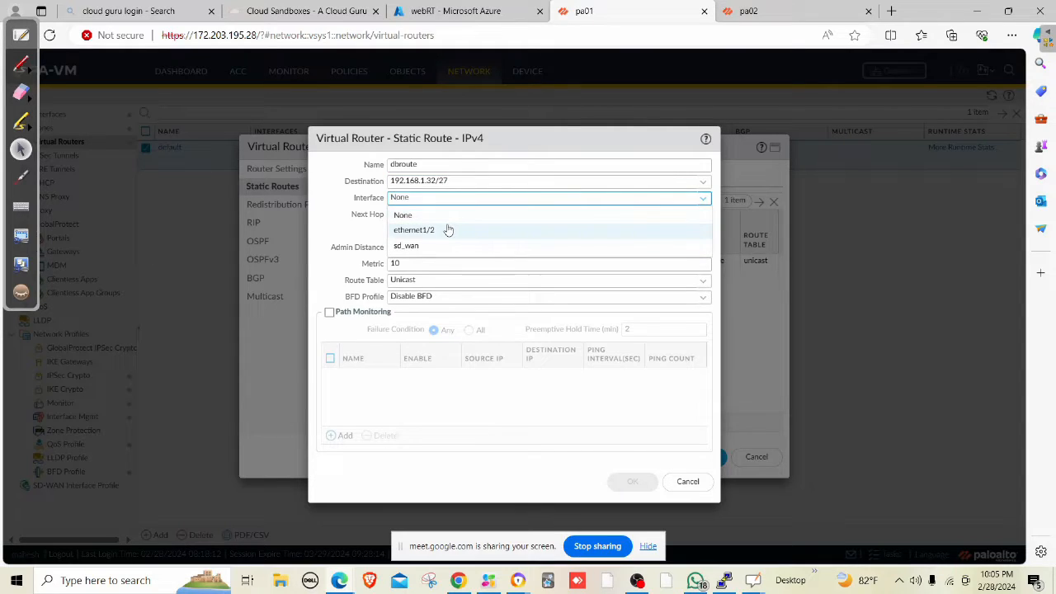
left_click(448, 228)
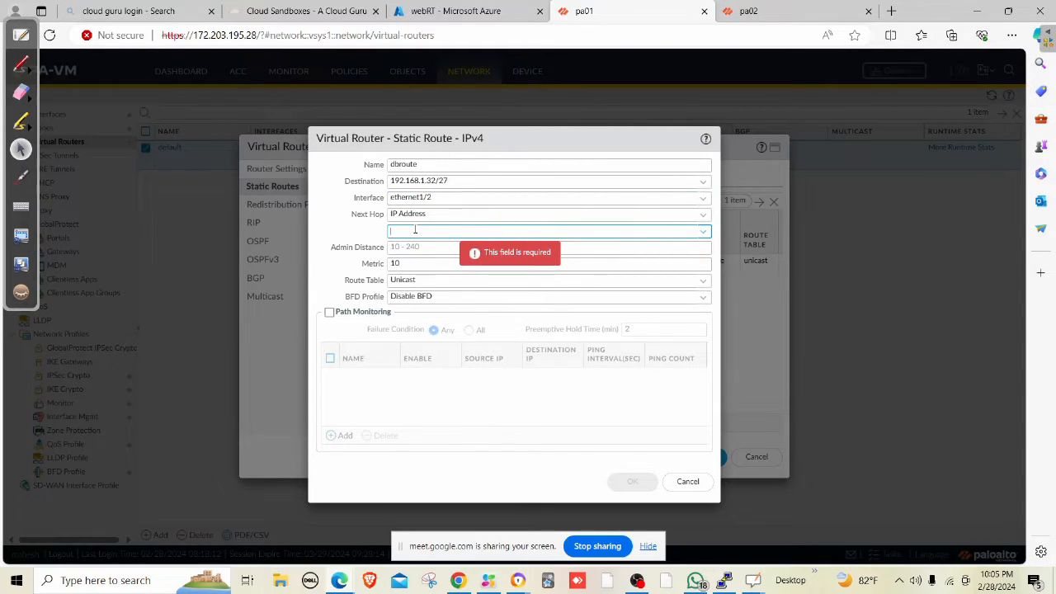
type("10.0.2.")
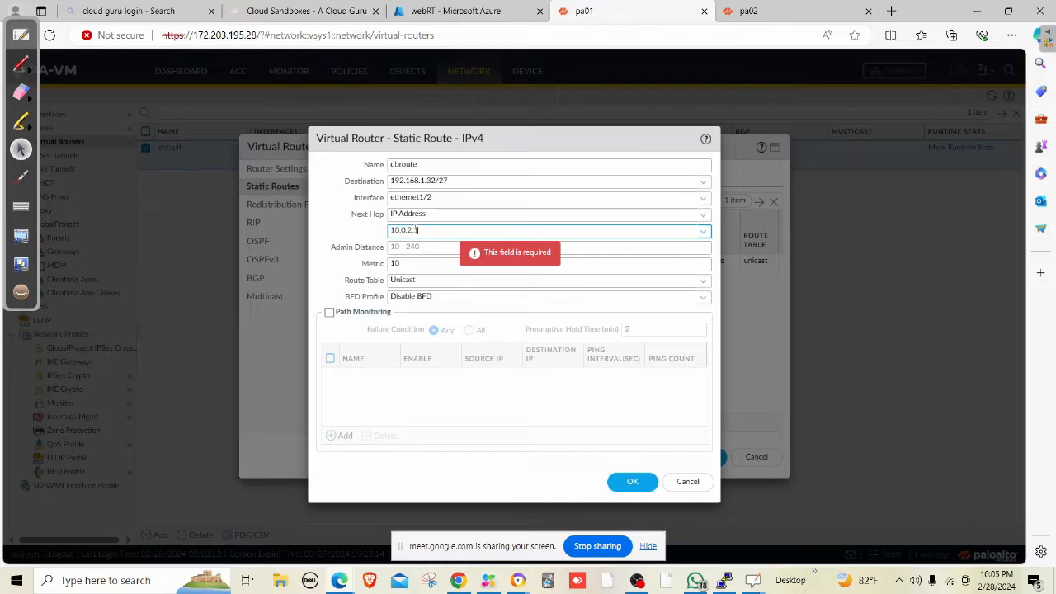
type("1")
key("shift+Tab")
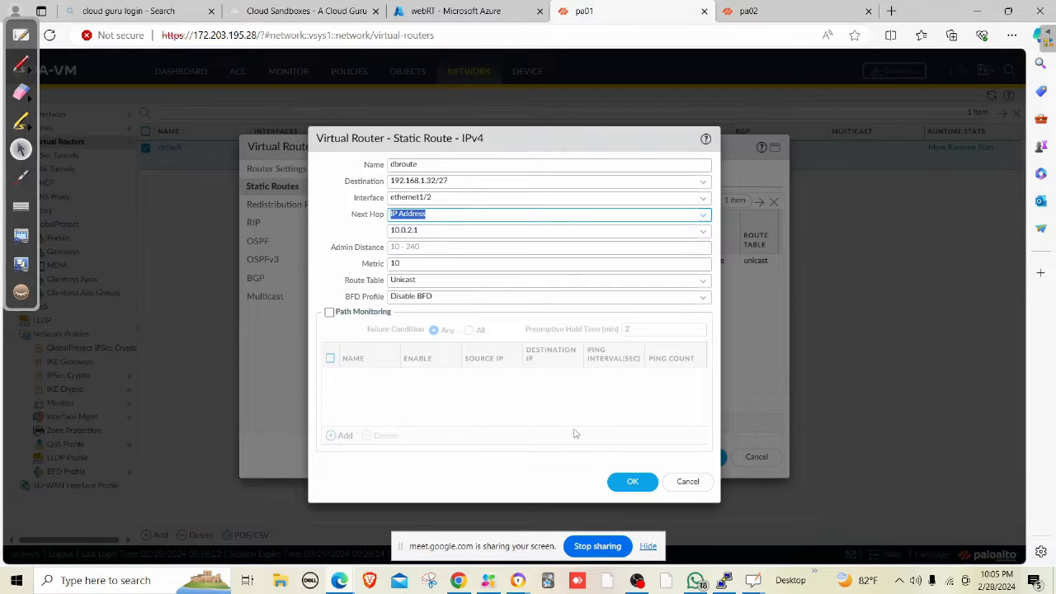
Save the route and the default virtual router, then start a commit.
left_click(629, 481)
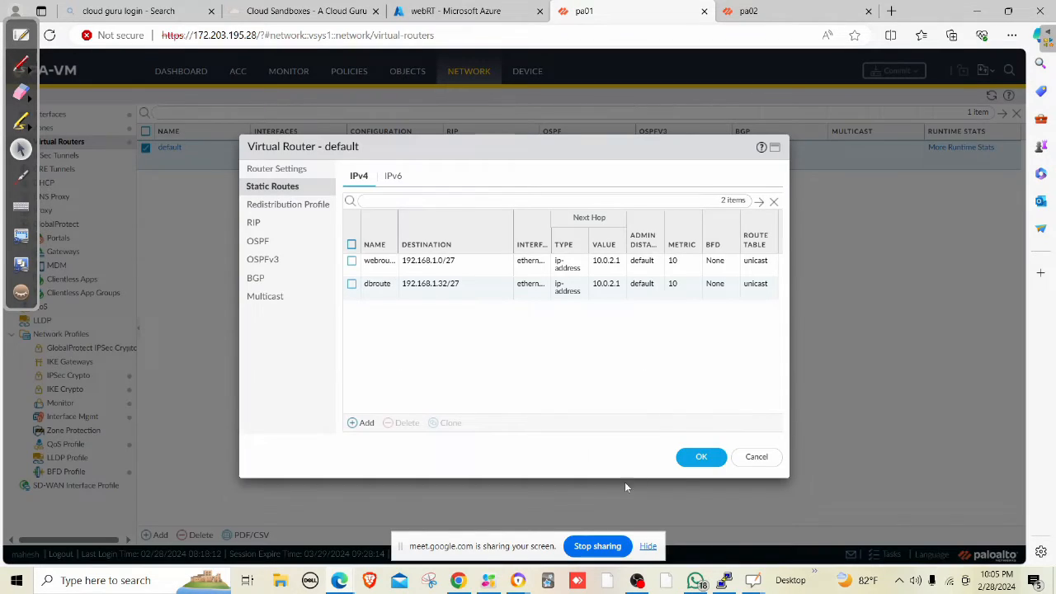
left_click(700, 456)
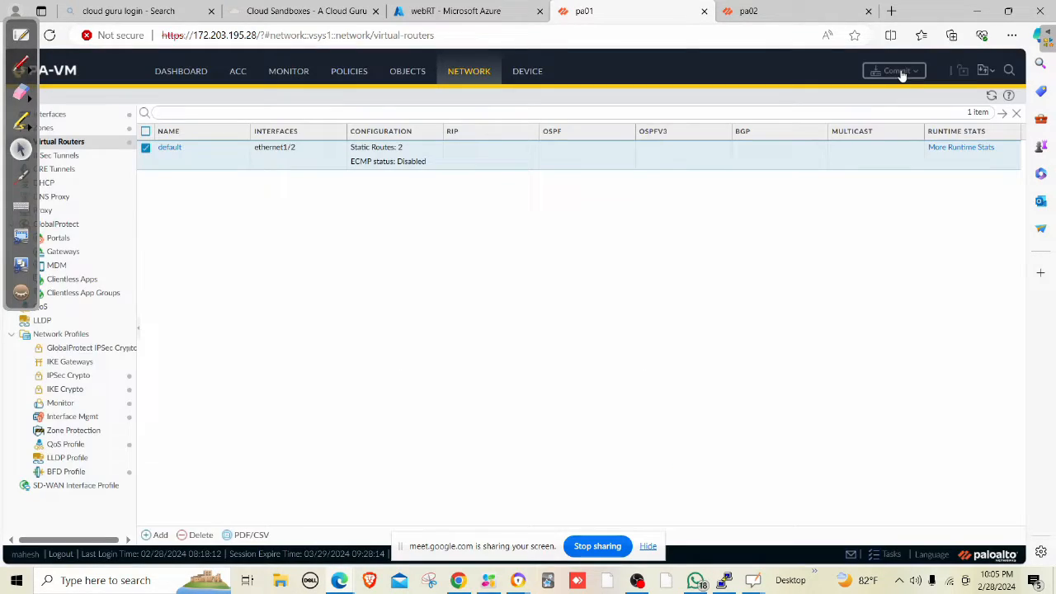
left_click(901, 74)
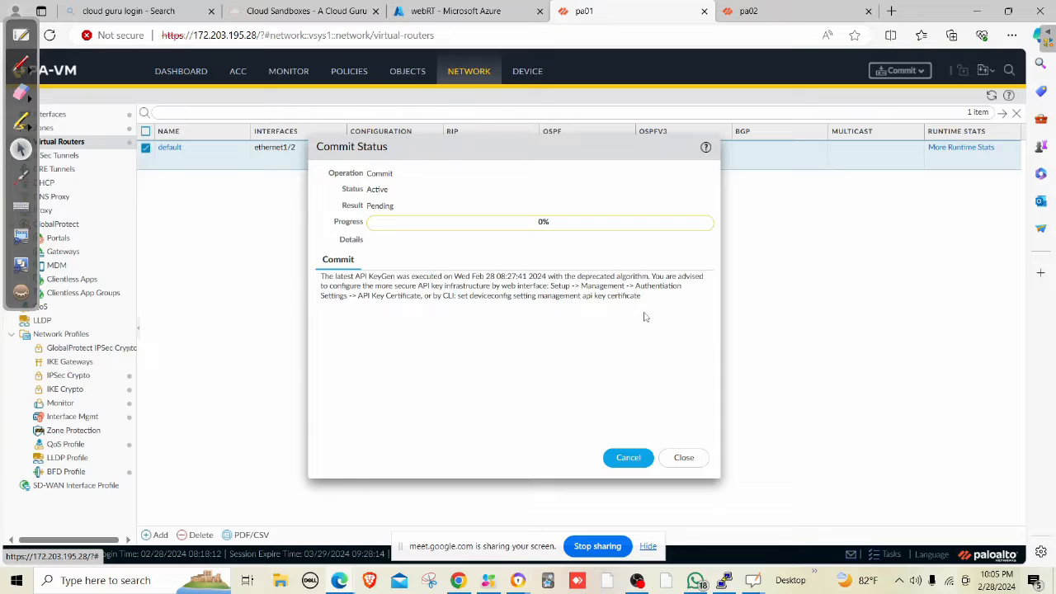
Move the ping terminal aside to watch the commit succeed, close its status, and go to Monitor.
left_click(724, 581)
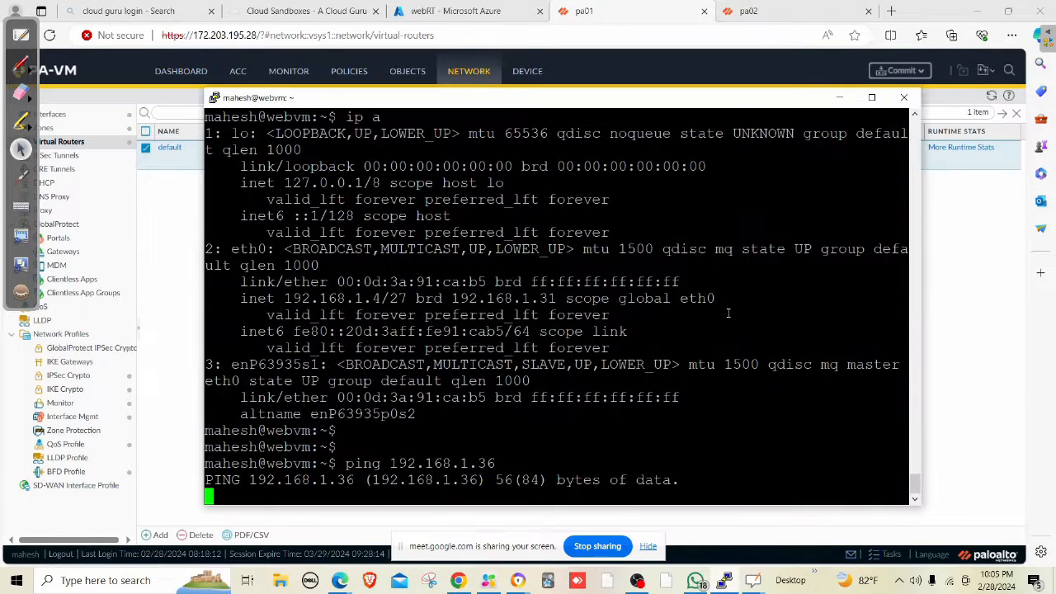
left_click_drag(736, 86, 657, 266)
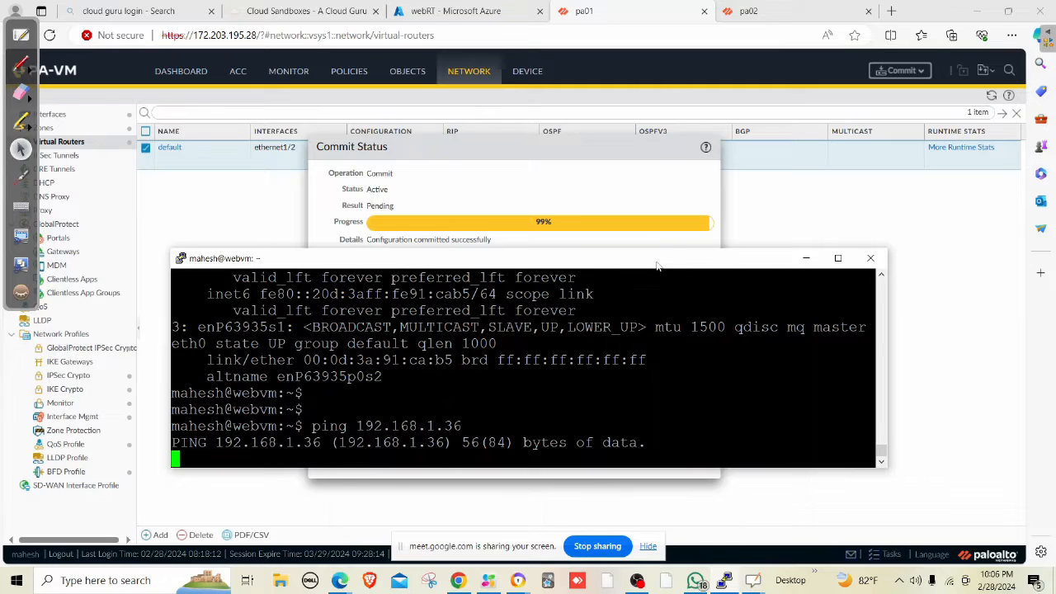
left_click_drag(658, 266, 744, 304)
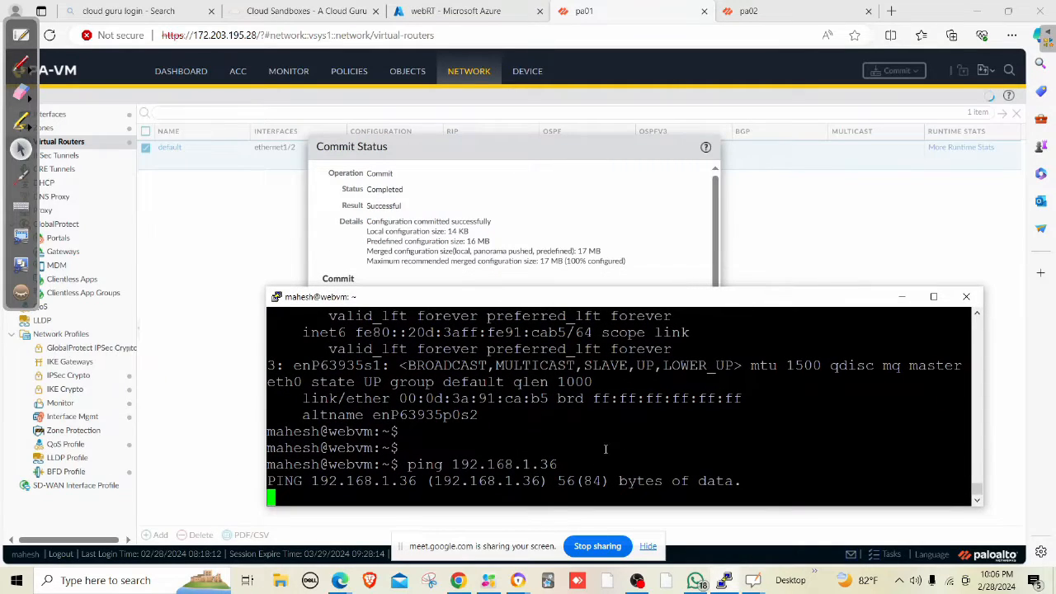
key("Return")
key("Return")
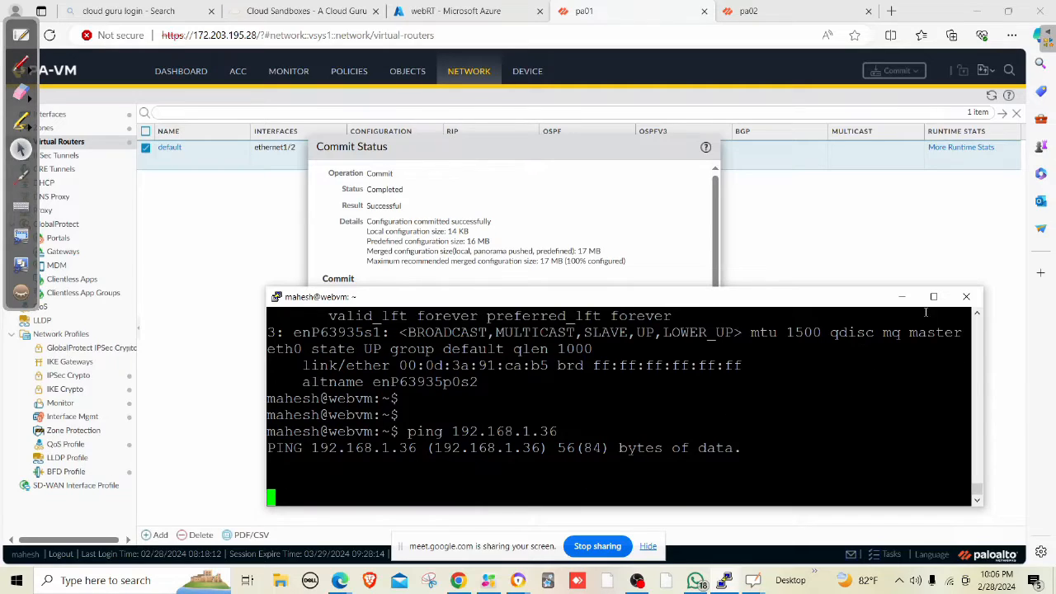
left_click(901, 298)
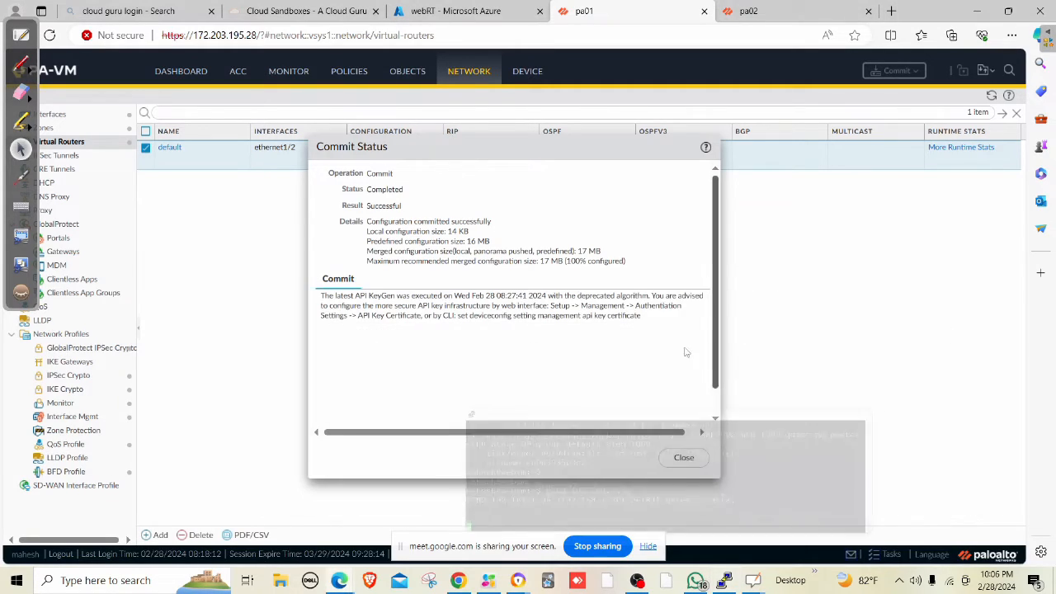
left_click(681, 458)
left_click(290, 78)
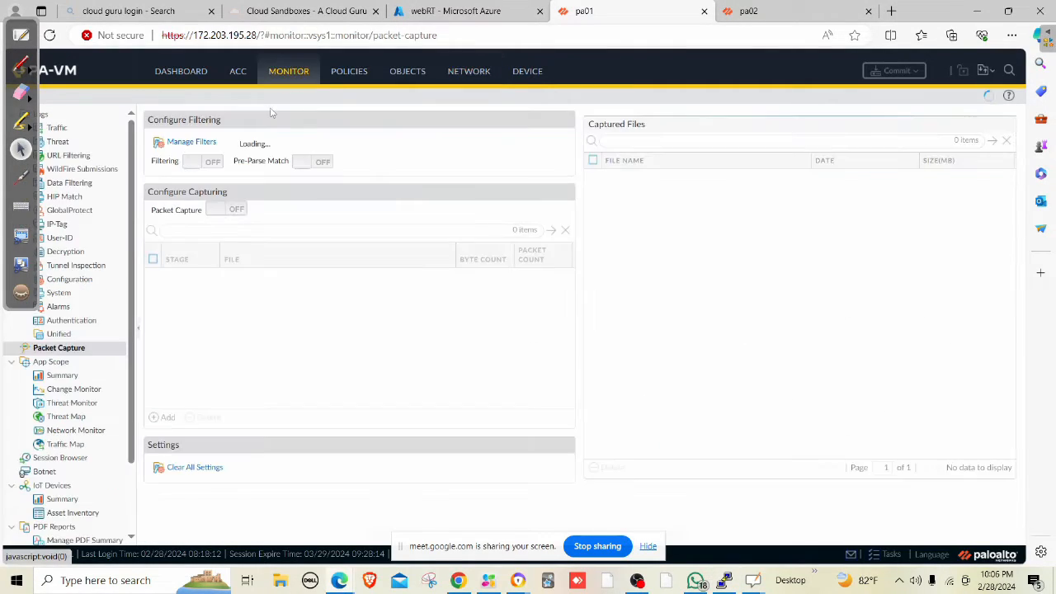
Open the Traffic logs and hide the screen-sharing notice.
left_click(56, 127)
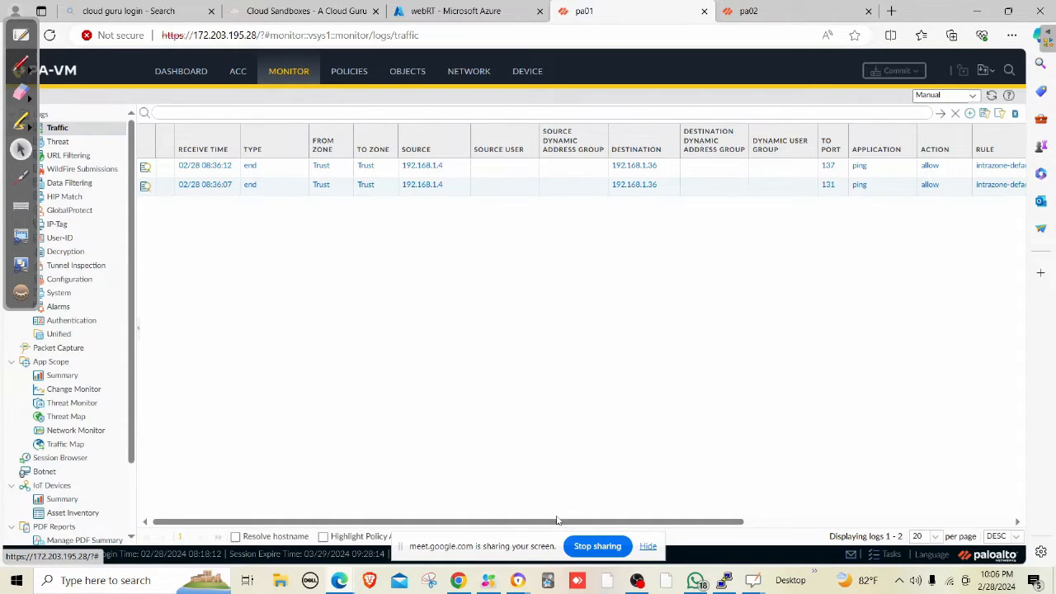
left_click(648, 546)
left_click_drag(674, 523, 596, 533)
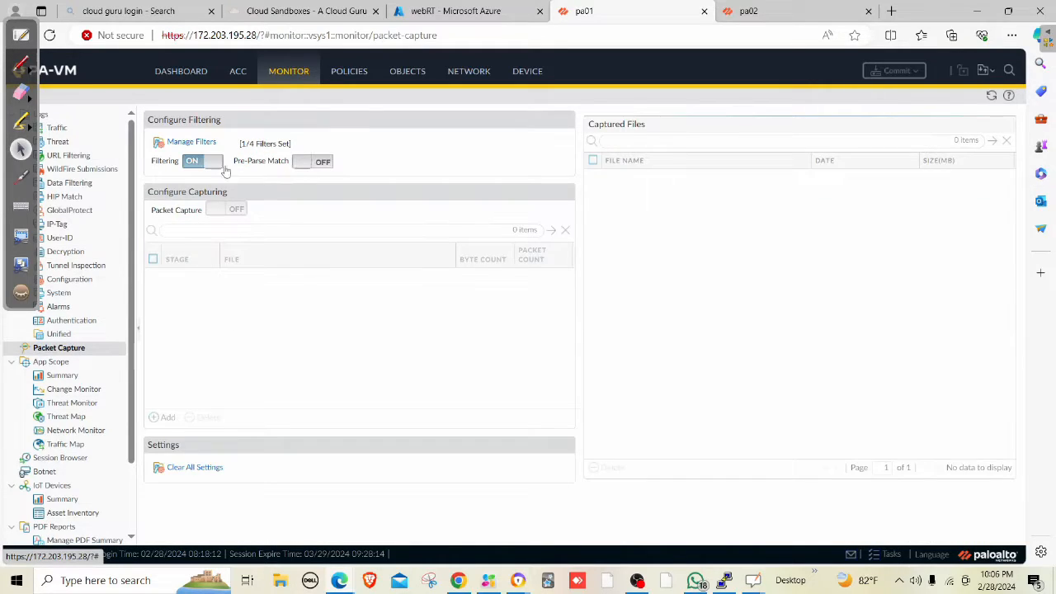
Select capture file D, cancel its deletion, and reload the Packet Capture page twice.
left_click(593, 178)
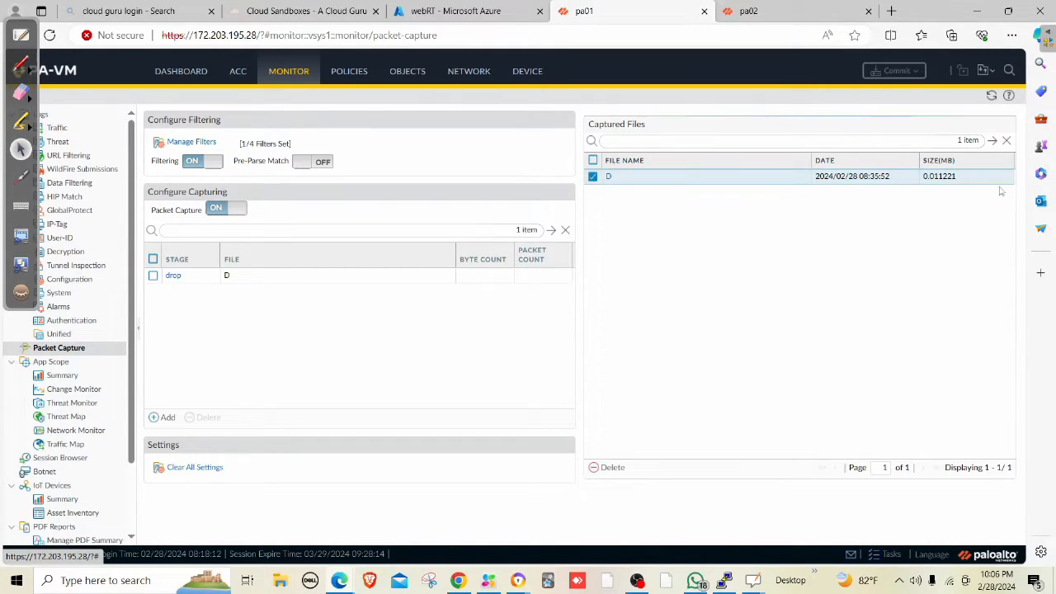
left_click(610, 468)
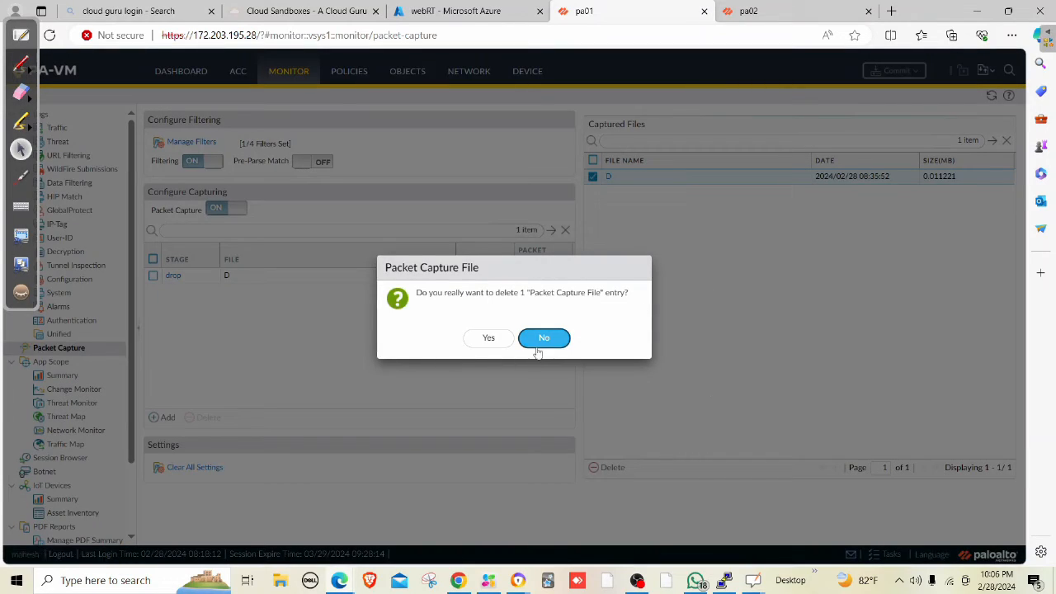
left_click(487, 338)
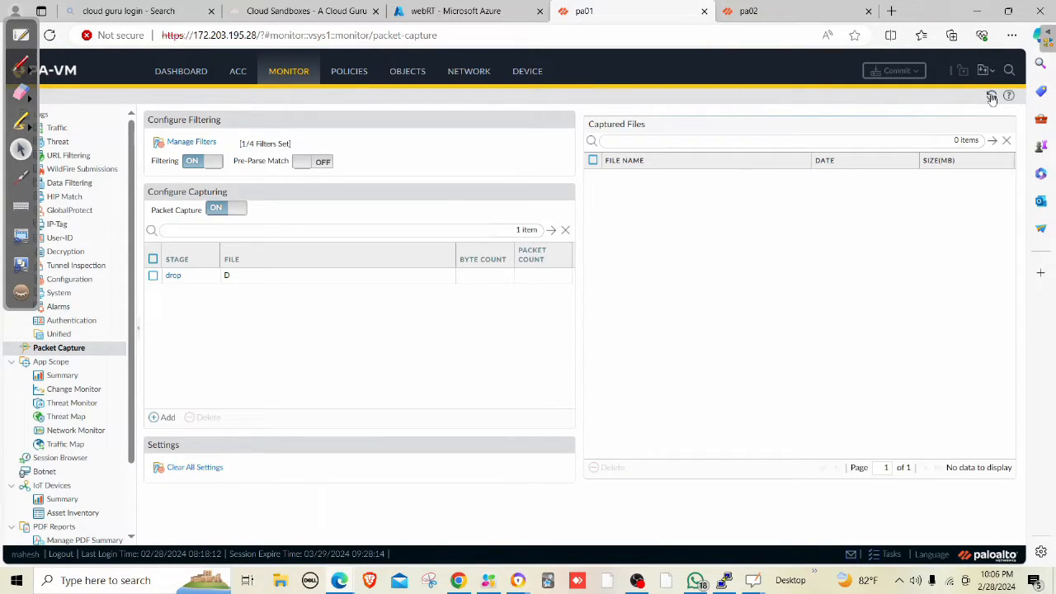
left_click(991, 97)
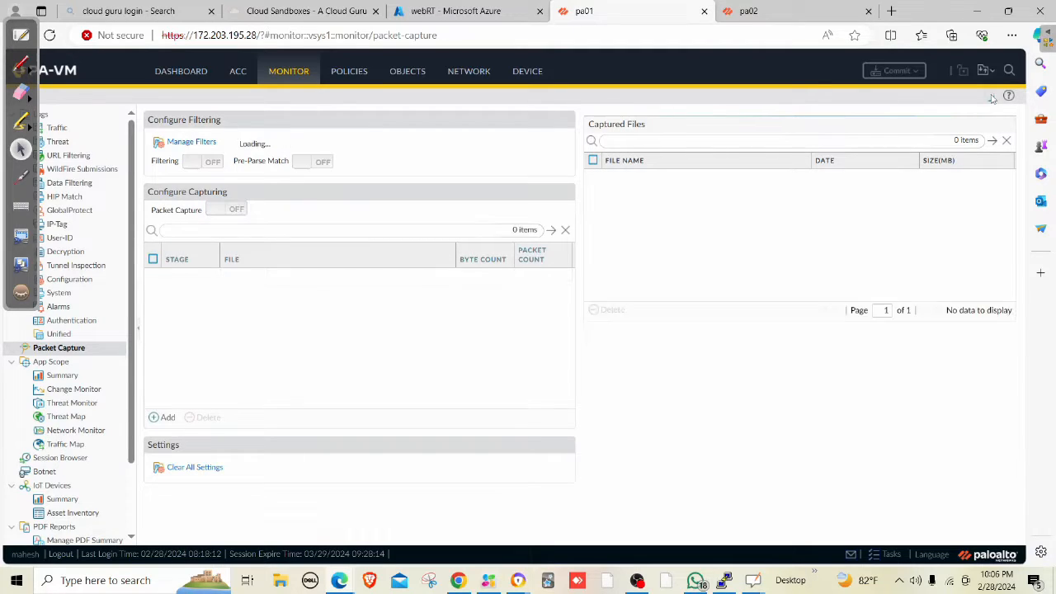
left_click(991, 97)
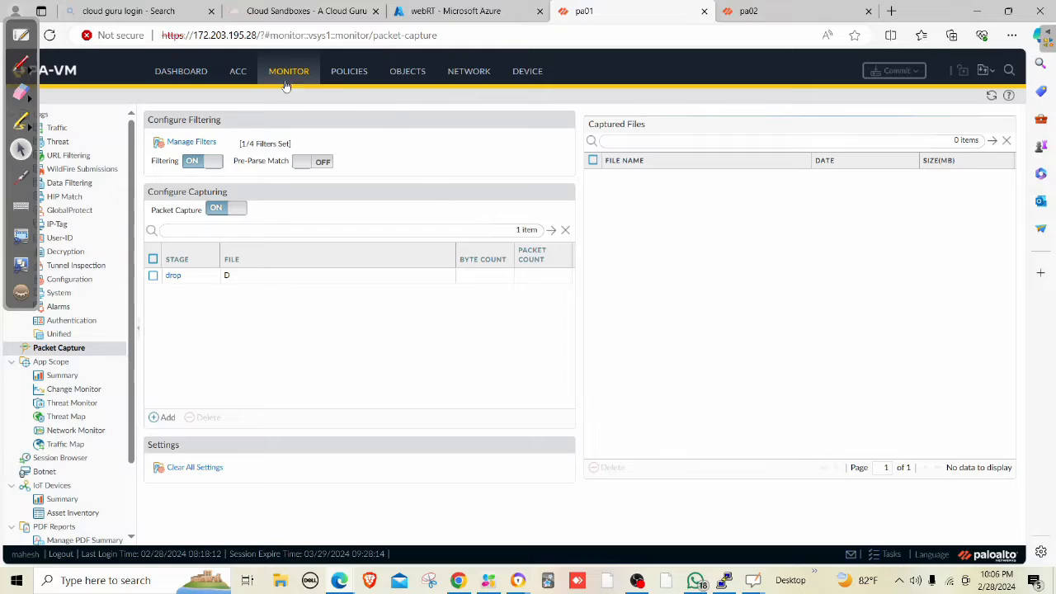
Return to the Traffic logs, check the ping terminal, and switch to the webRT Azure page.
left_click(58, 129)
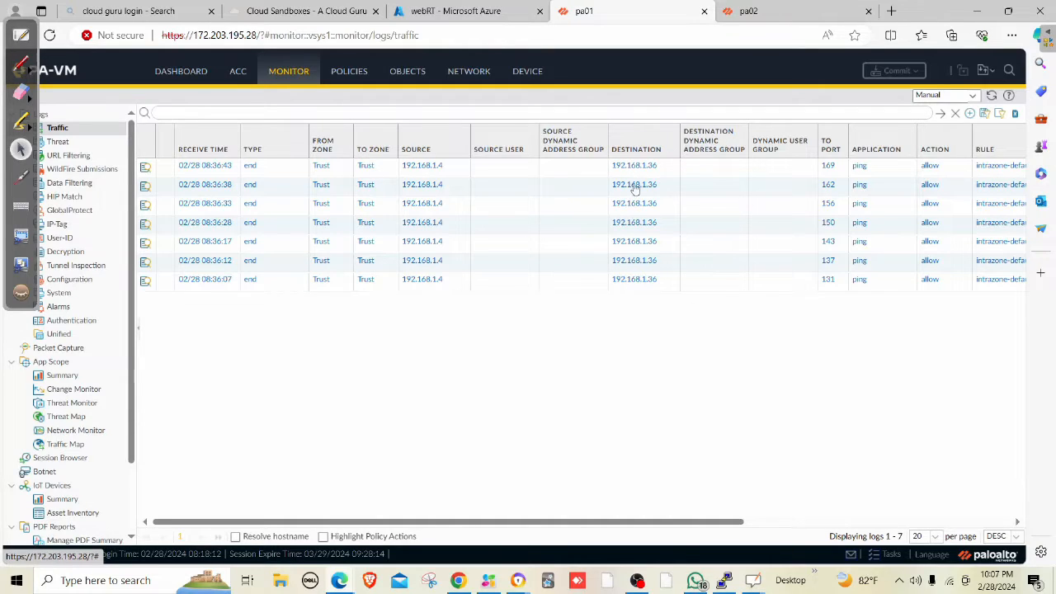
left_click(729, 582)
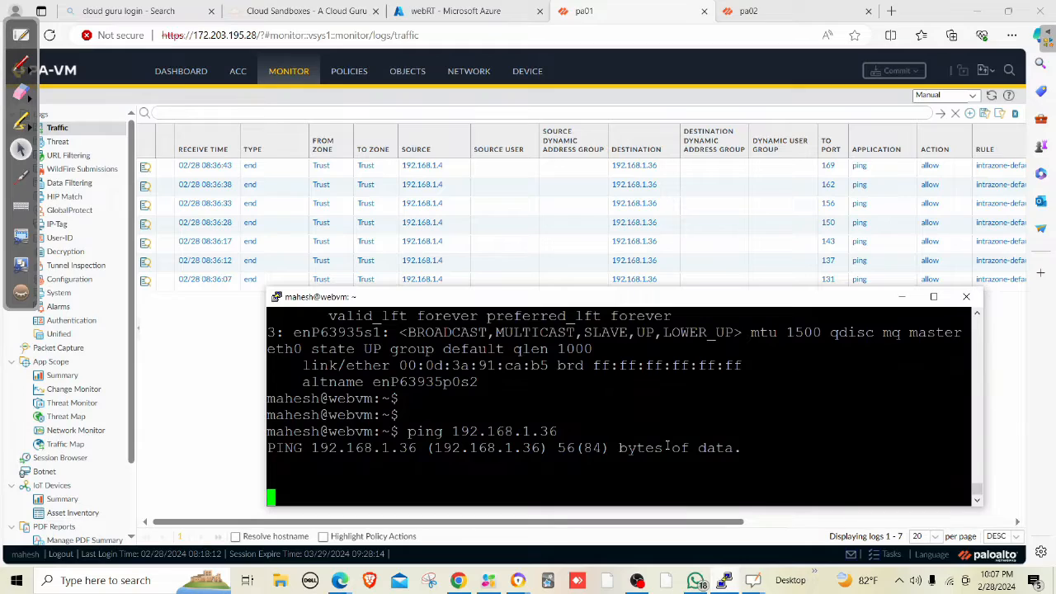
key("Return")
key("Return")
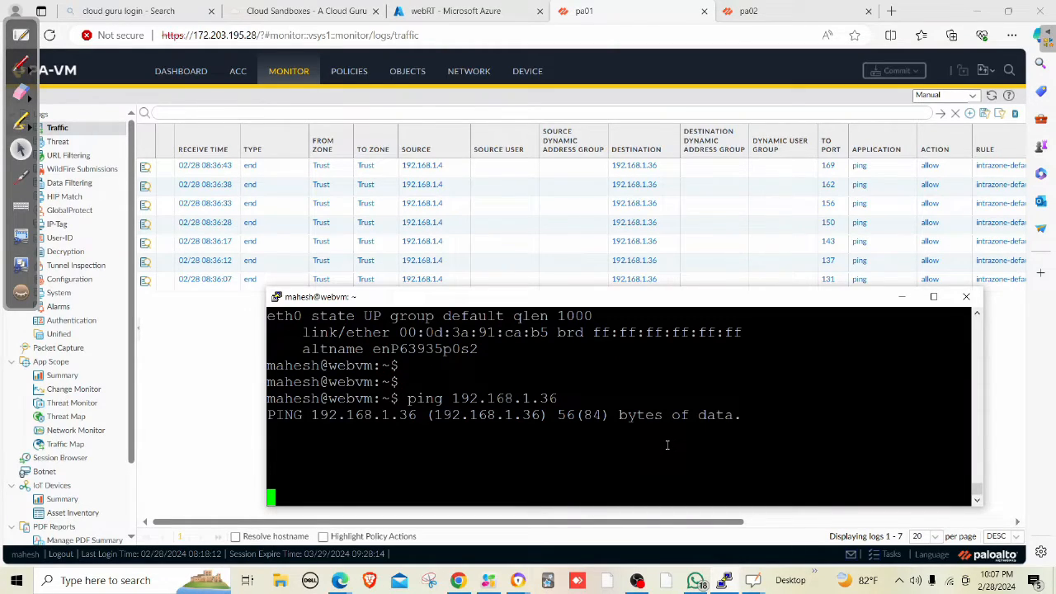
left_click(452, 17)
Find Virtual networks, open PROD-VNET's Peerings, and open the prod-to-pa peering.
left_click(293, 62)
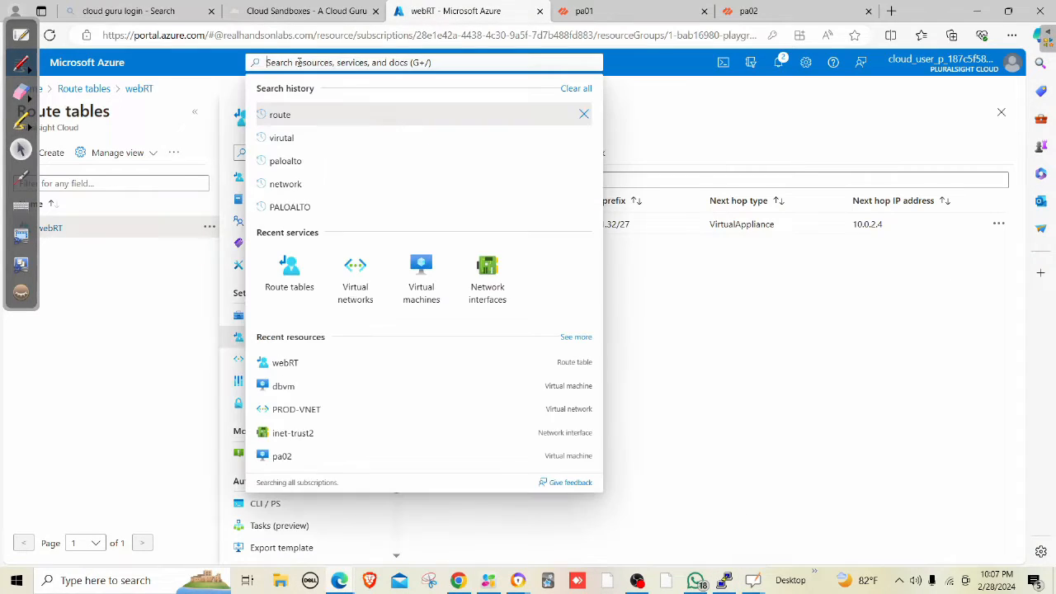
left_click(370, 259)
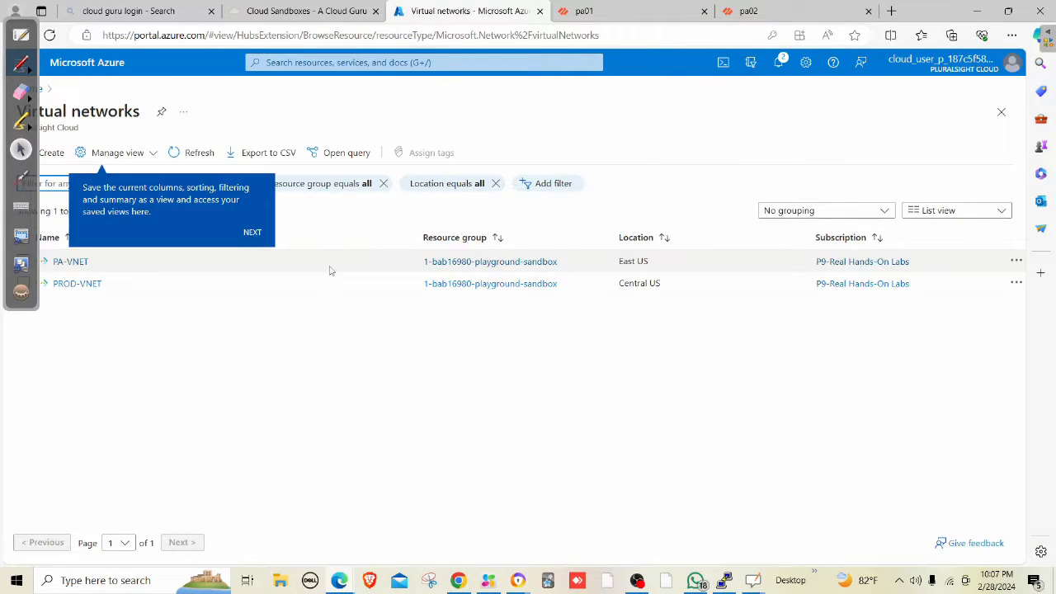
left_click(75, 287)
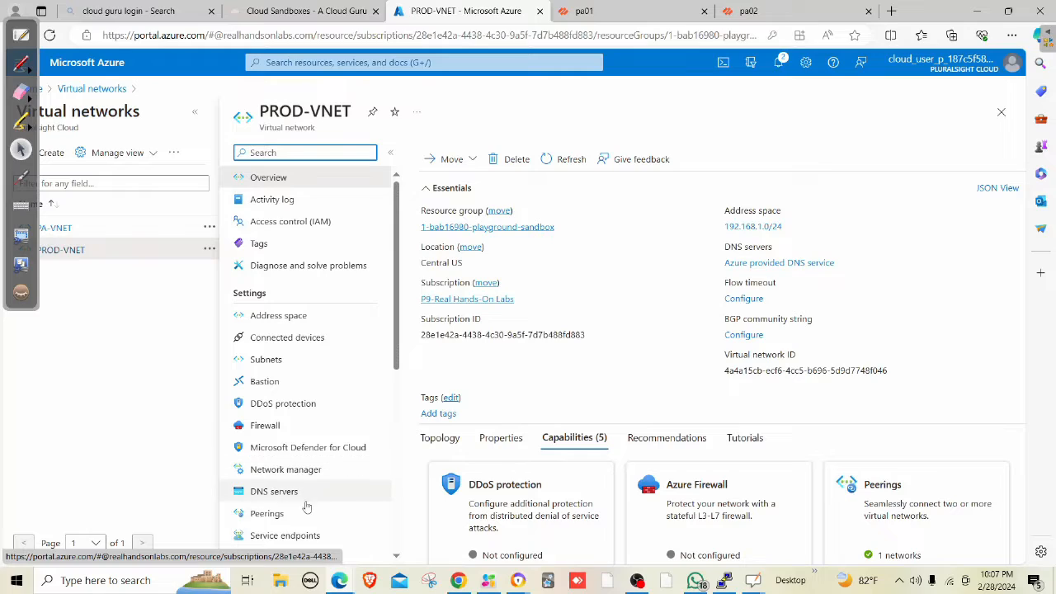
left_click(279, 513)
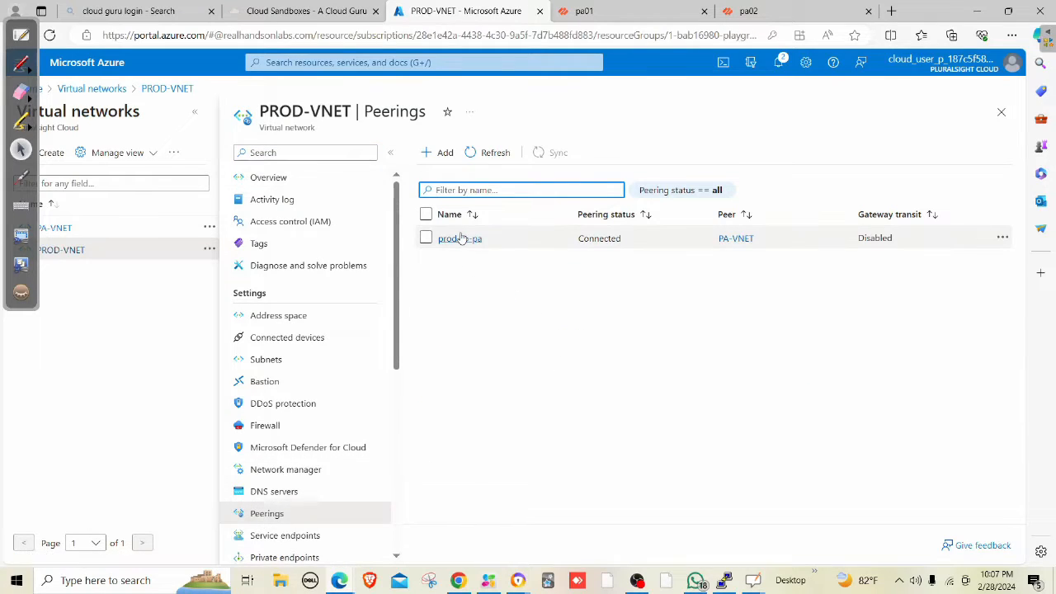
left_click(451, 239)
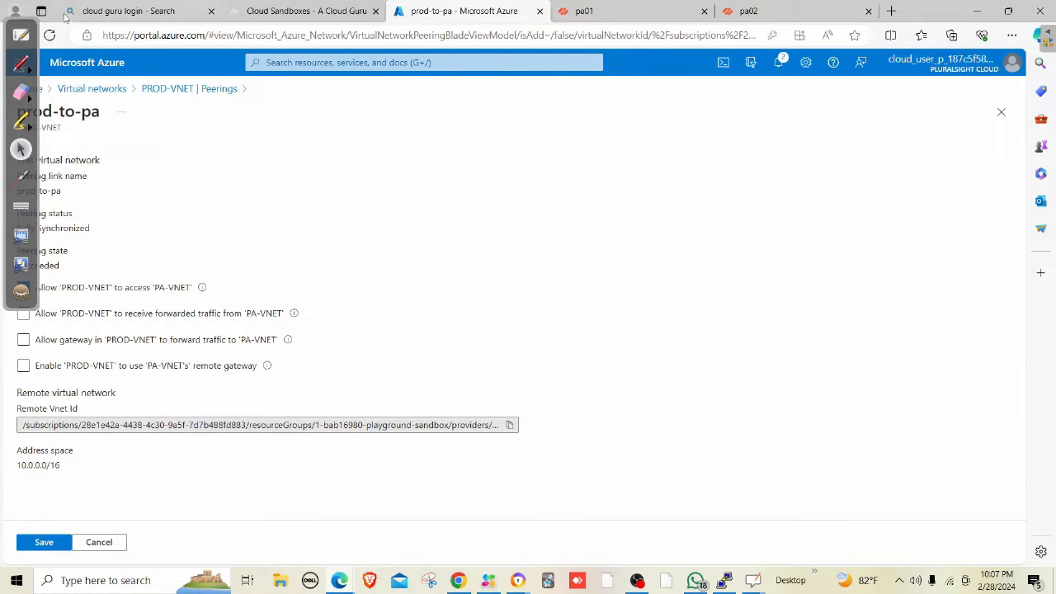
Enable 'Allow PROD-VNET to receive forwarded traffic from PA-VNET', save, and confirm pings now get ~34 ms replies.
left_click_drag(21, 21, 795, 110)
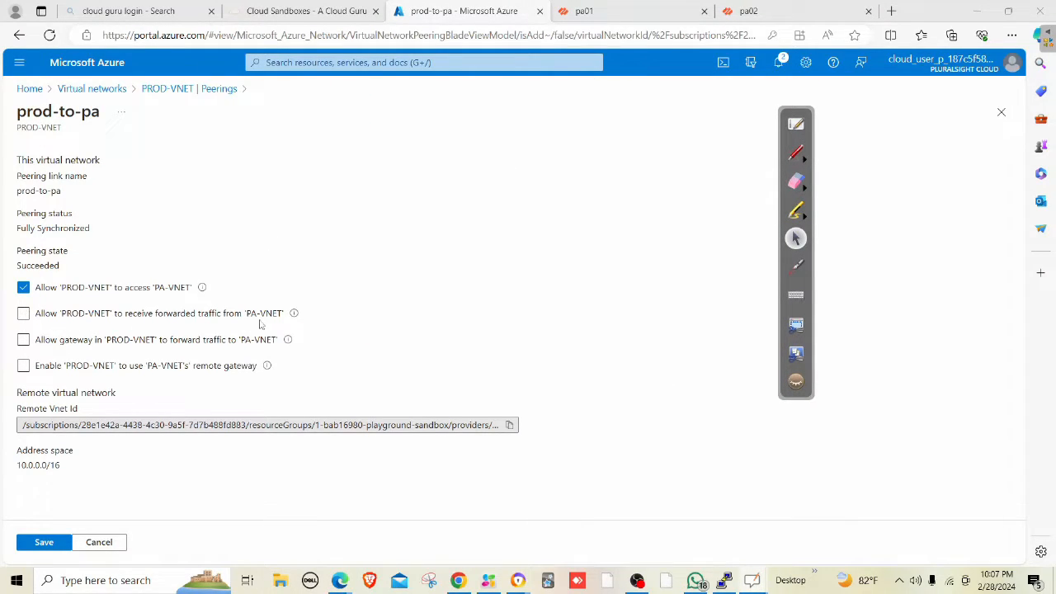
left_click(24, 317)
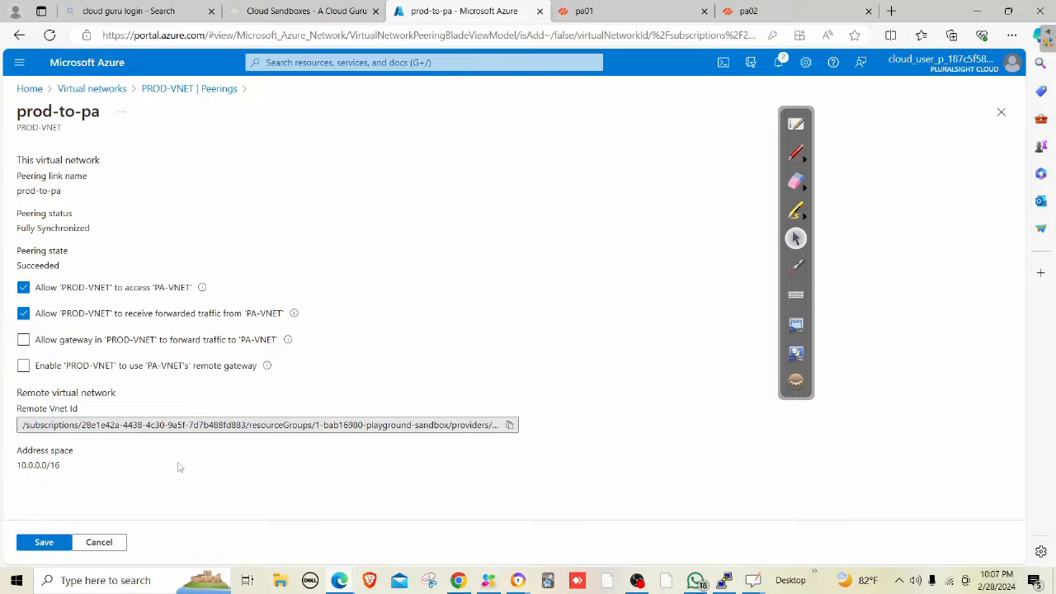
left_click(42, 541)
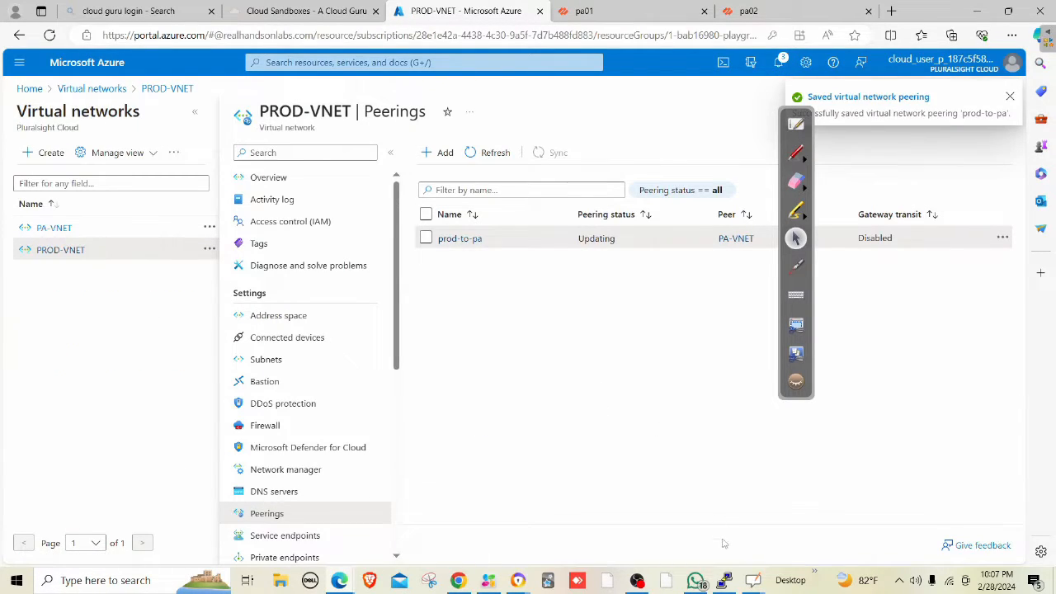
left_click(724, 580)
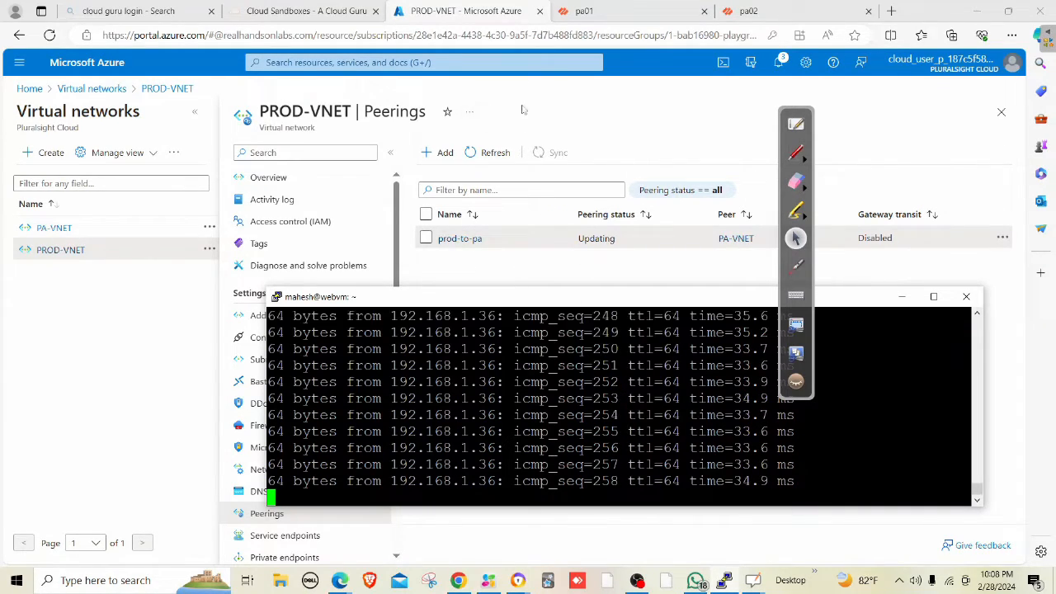
After confirming pings to 192.168.1.36 get replies, return to pa01's traffic log.
left_click(589, 12)
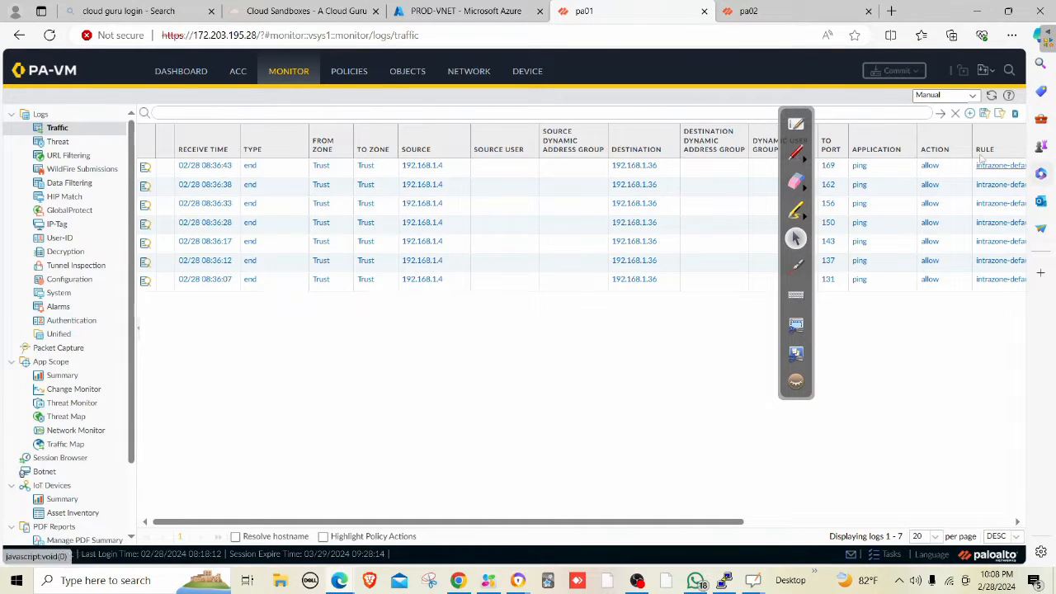
Refresh the traffic log and open the detailed view of the newest intrazone-default ping entry.
left_click(943, 119)
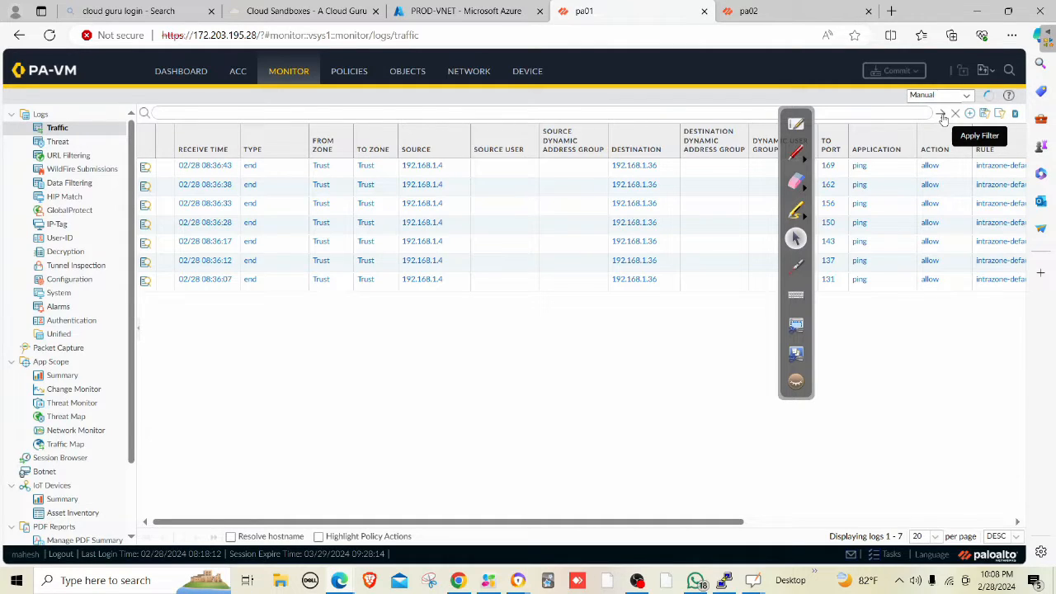
left_click(942, 119)
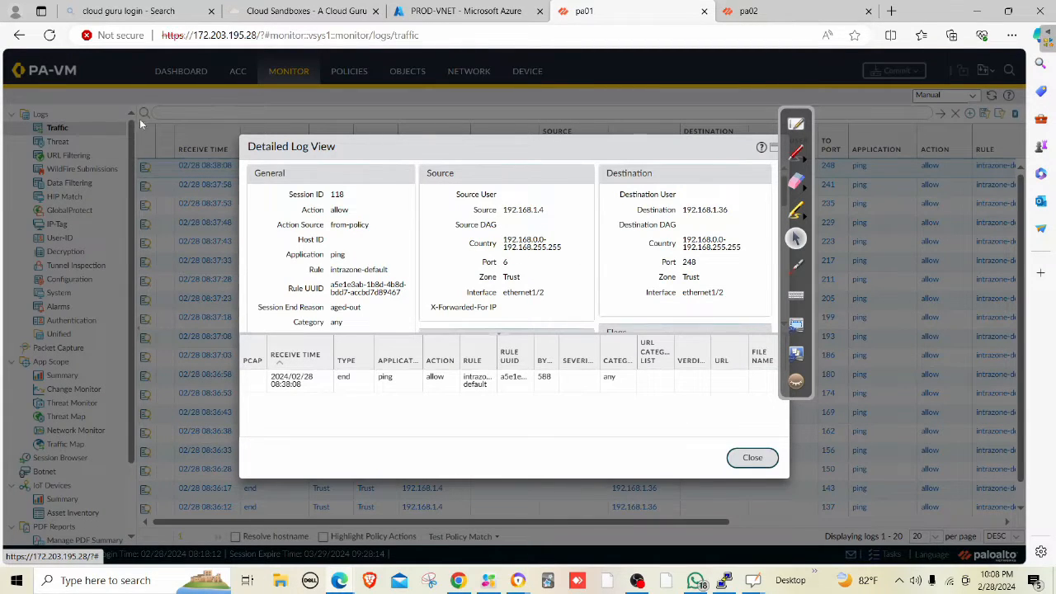
key("Escape")
left_click(171, 74)
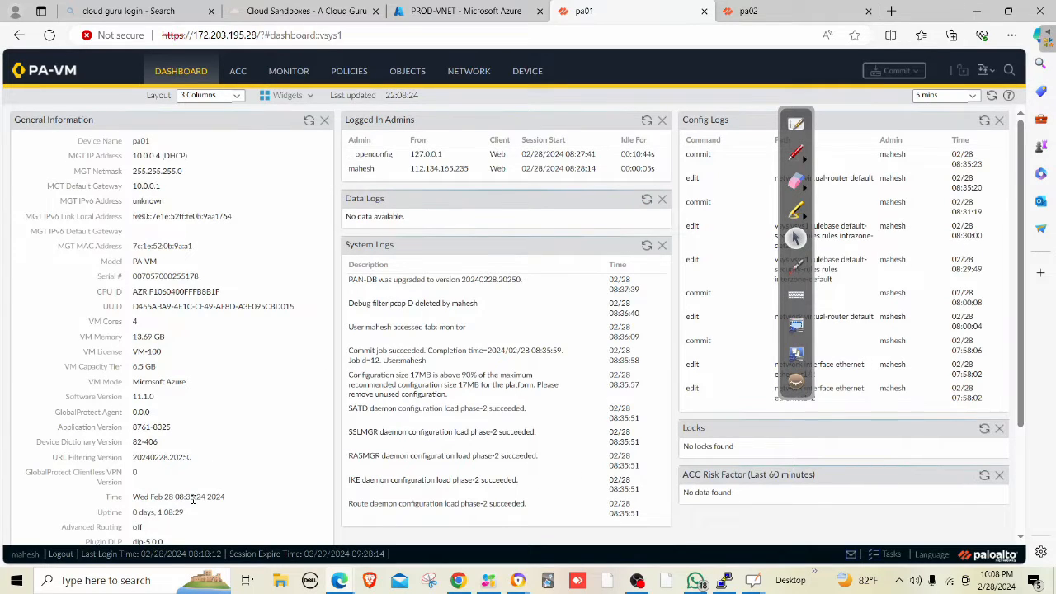
left_click(304, 77)
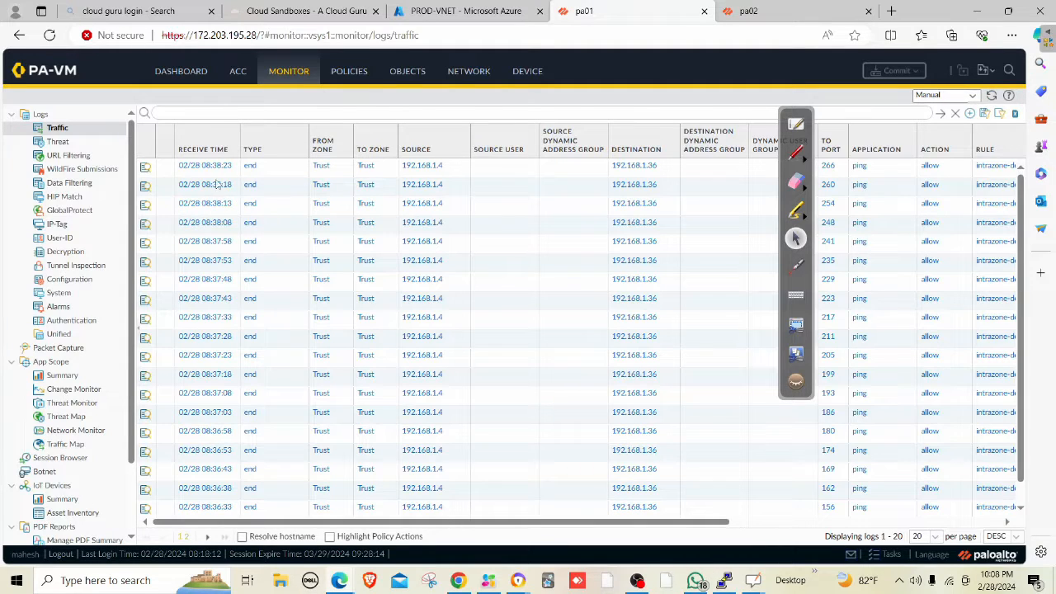
left_click(148, 171)
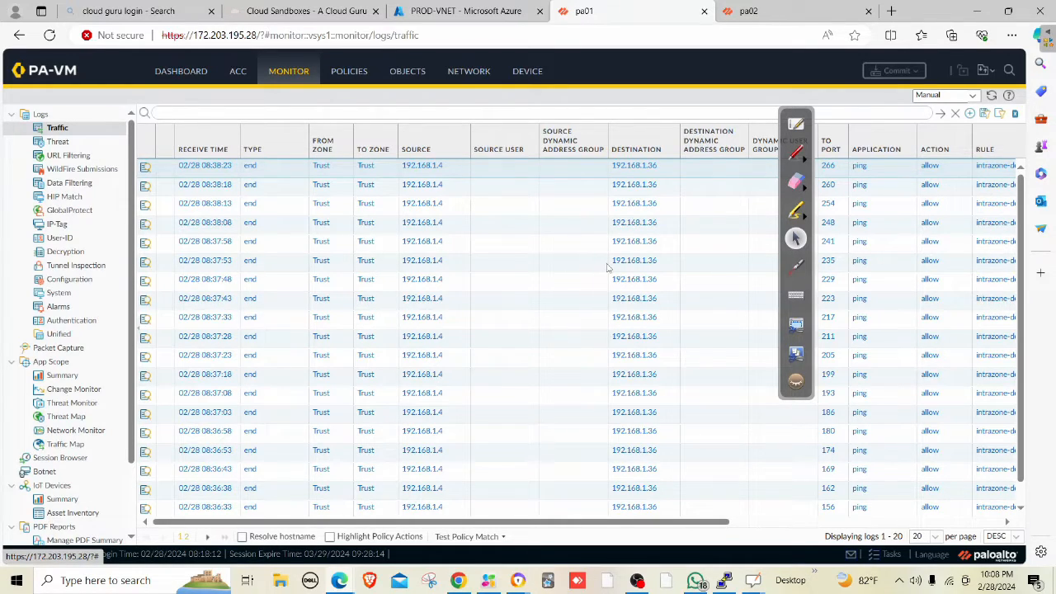
left_click(145, 166)
scroll(540, 260, "down", 3)
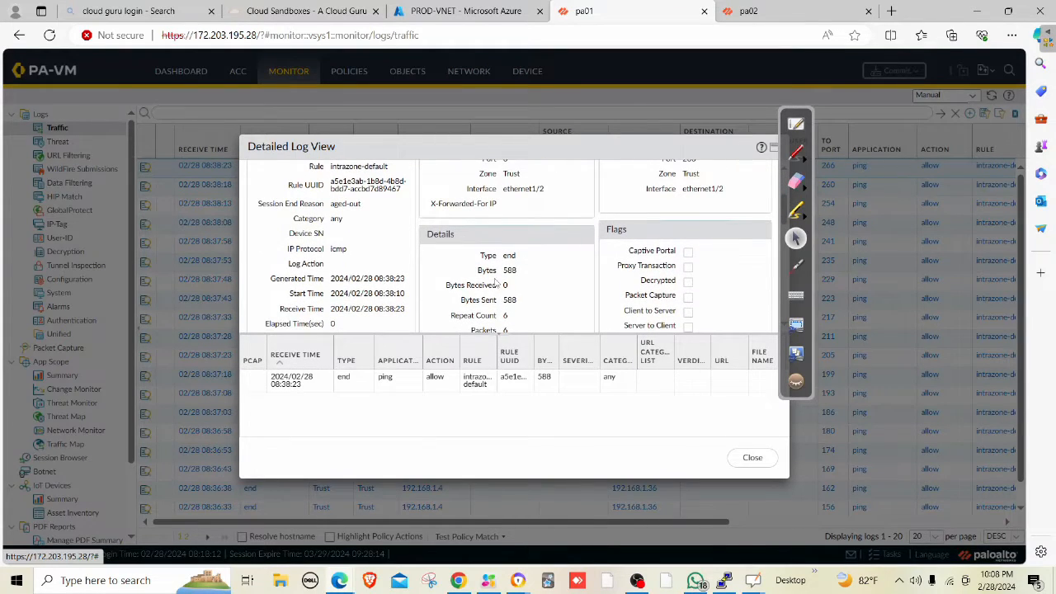
left_click_drag(486, 303, 529, 308)
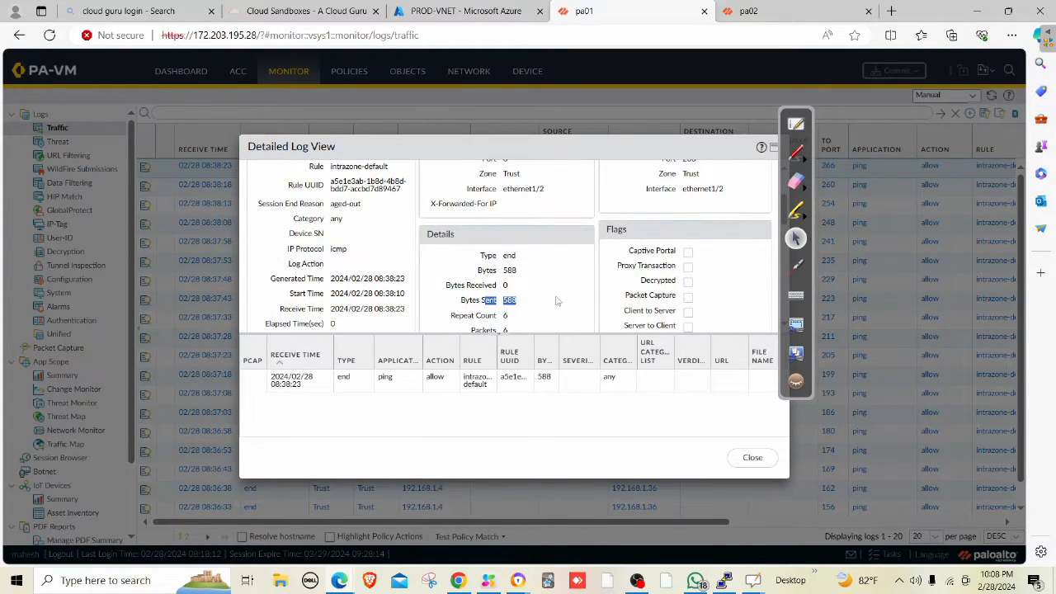
double_click(510, 287)
left_click(731, 582)
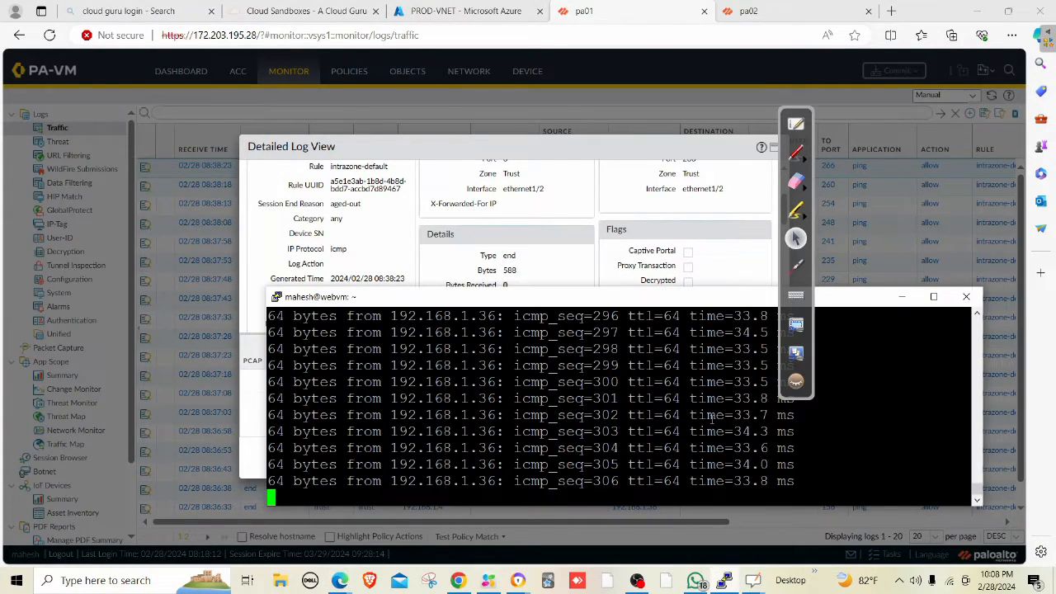
left_click(524, 272)
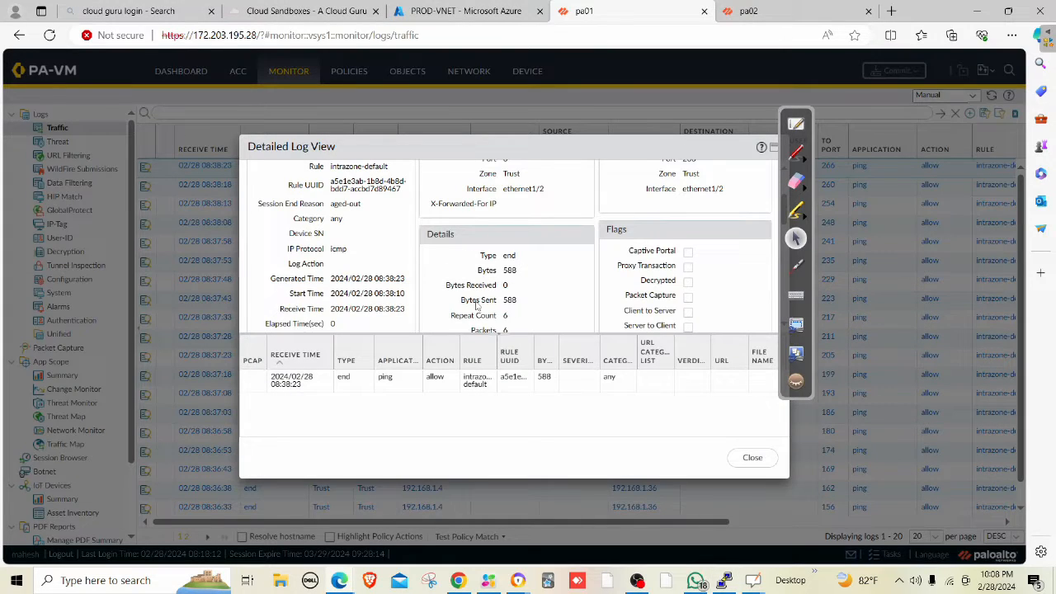
left_click_drag(476, 302, 517, 286)
left_click(797, 154)
left_click(892, 162)
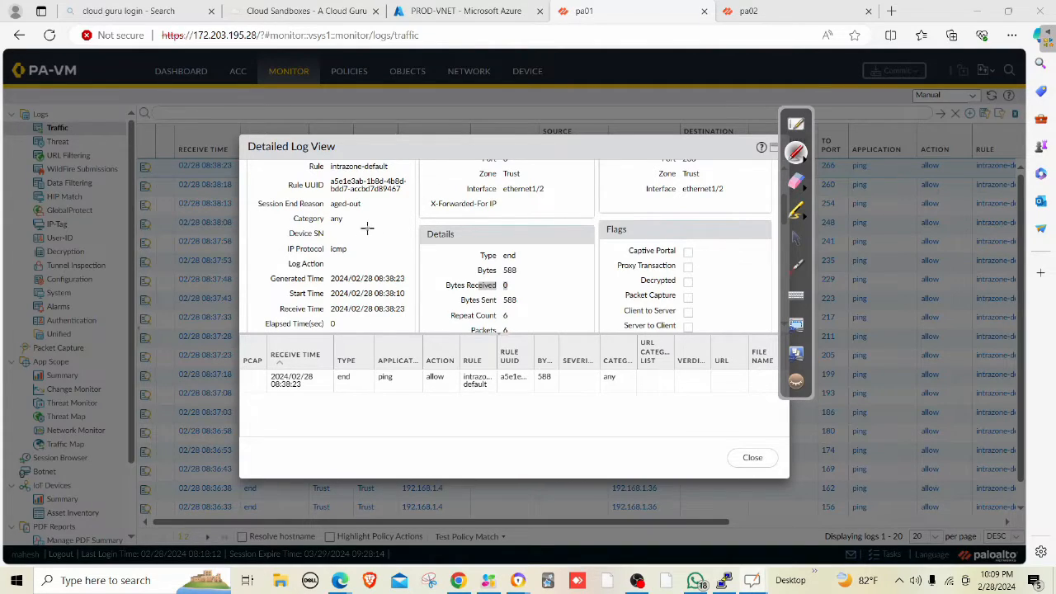
mouse_move(428, 212)
left_mouse_down()
mouse_move(372, 223)
mouse_move(417, 252)
mouse_move(446, 244)
mouse_move(437, 249)
left_mouse_up()
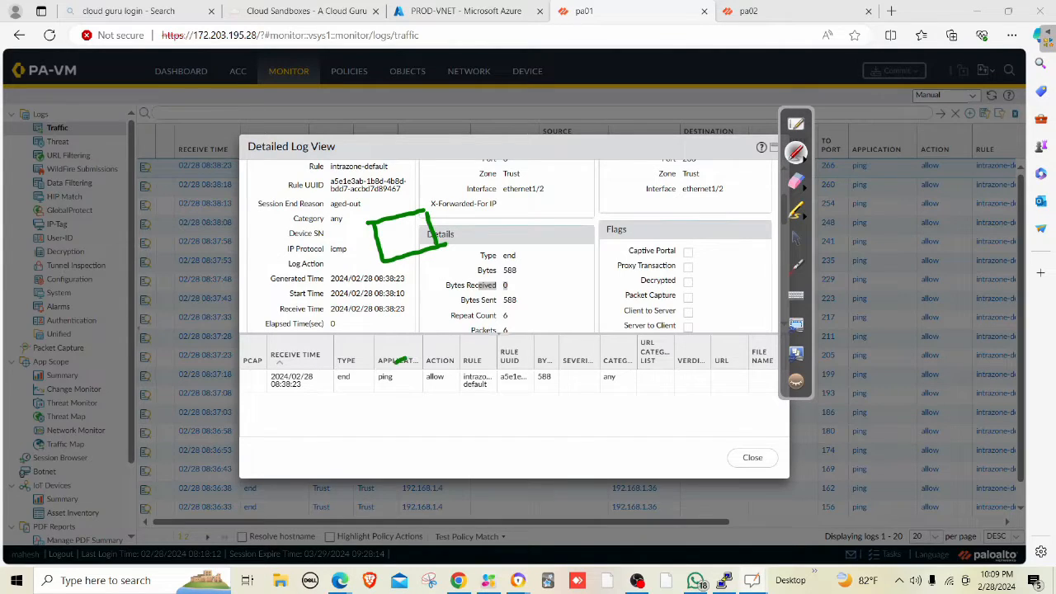
mouse_move(429, 351)
left_mouse_down()
mouse_move(405, 384)
mouse_move(437, 371)
left_mouse_up()
mouse_move(531, 311)
left_mouse_down()
mouse_move(511, 327)
mouse_move(545, 330)
mouse_move(537, 312)
left_mouse_up()
left_click_drag(431, 352, 435, 380)
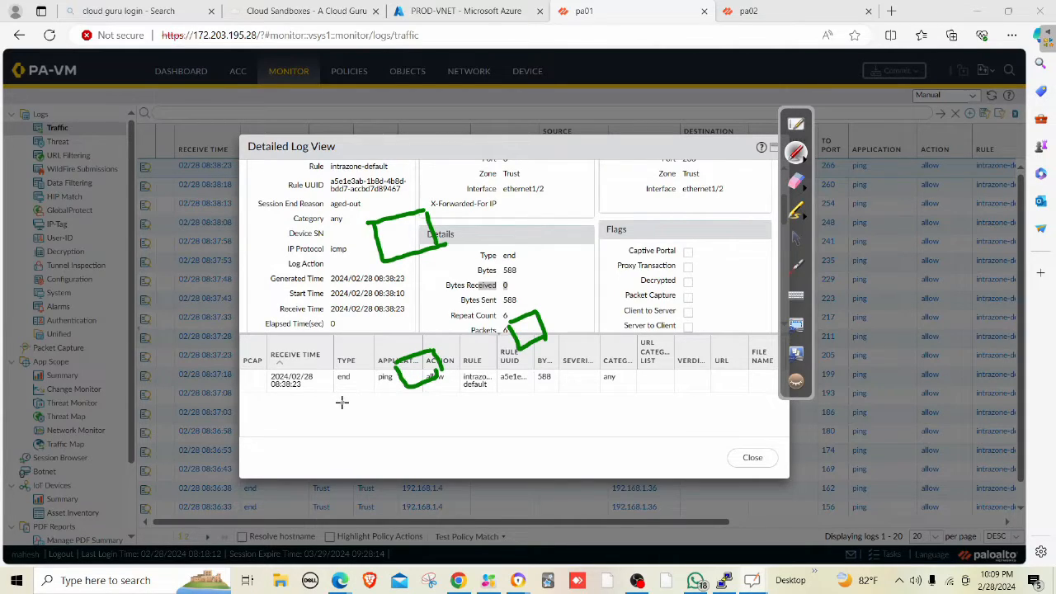
mouse_move(341, 400)
left_mouse_down()
mouse_move(371, 406)
mouse_move(410, 373)
left_mouse_up()
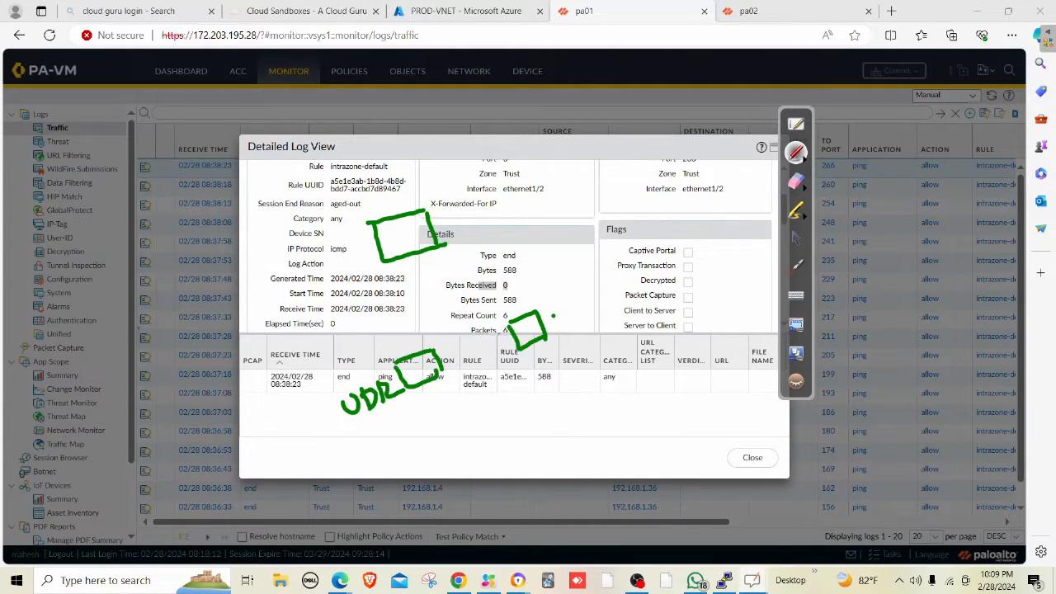
left_click_drag(551, 312, 582, 271)
mouse_move(409, 350)
left_mouse_down()
mouse_move(412, 258)
mouse_move(424, 264)
left_mouse_up()
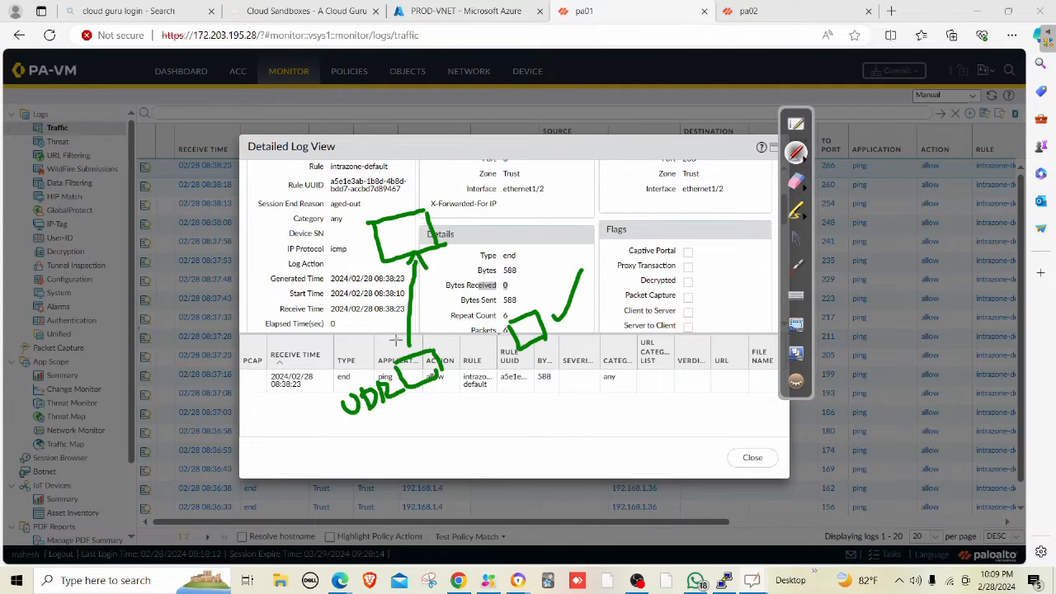
mouse_move(382, 328)
left_mouse_down()
mouse_move(386, 344)
mouse_move(392, 266)
mouse_move(467, 279)
mouse_move(516, 305)
mouse_move(523, 289)
left_mouse_up()
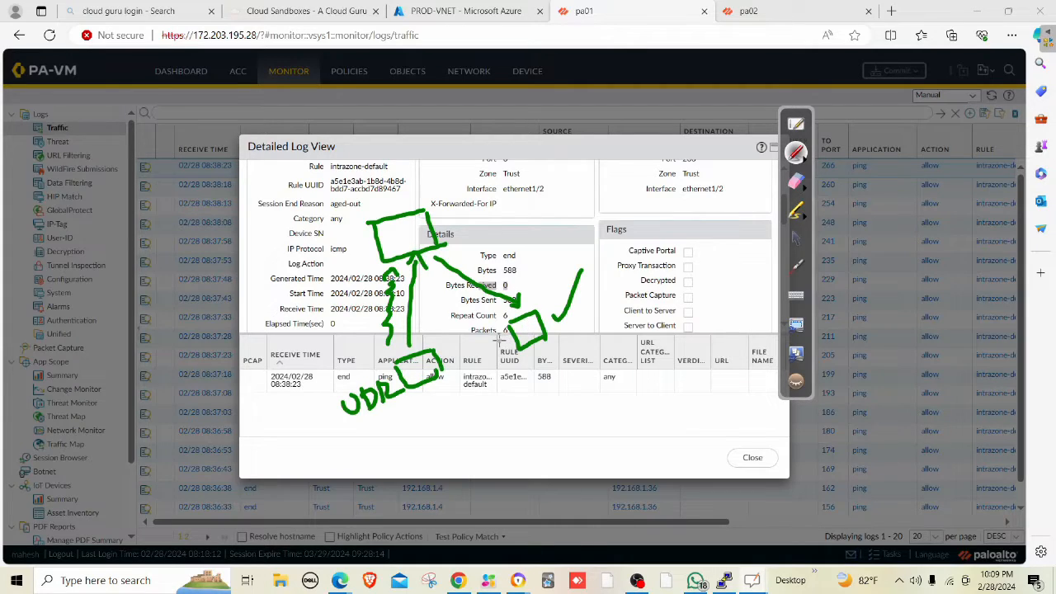
mouse_move(498, 337)
left_mouse_down()
mouse_move(458, 355)
mouse_move(460, 367)
left_mouse_up()
mouse_move(577, 330)
left_mouse_down()
mouse_move(579, 341)
mouse_move(582, 326)
mouse_move(631, 328)
left_mouse_up()
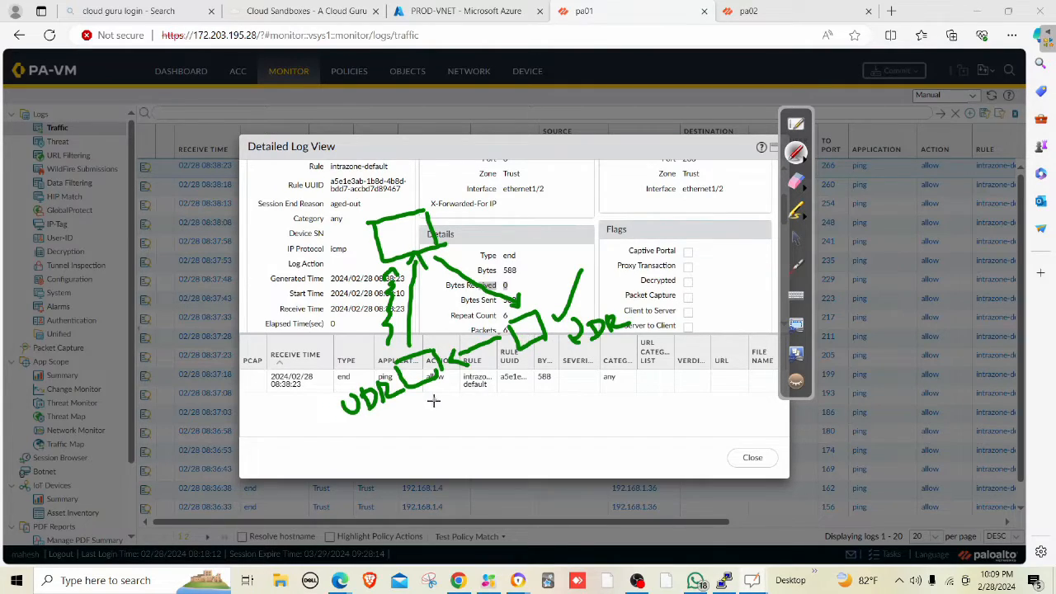
mouse_move(418, 397)
left_mouse_down()
mouse_move(431, 404)
mouse_move(434, 386)
mouse_move(481, 403)
left_mouse_up()
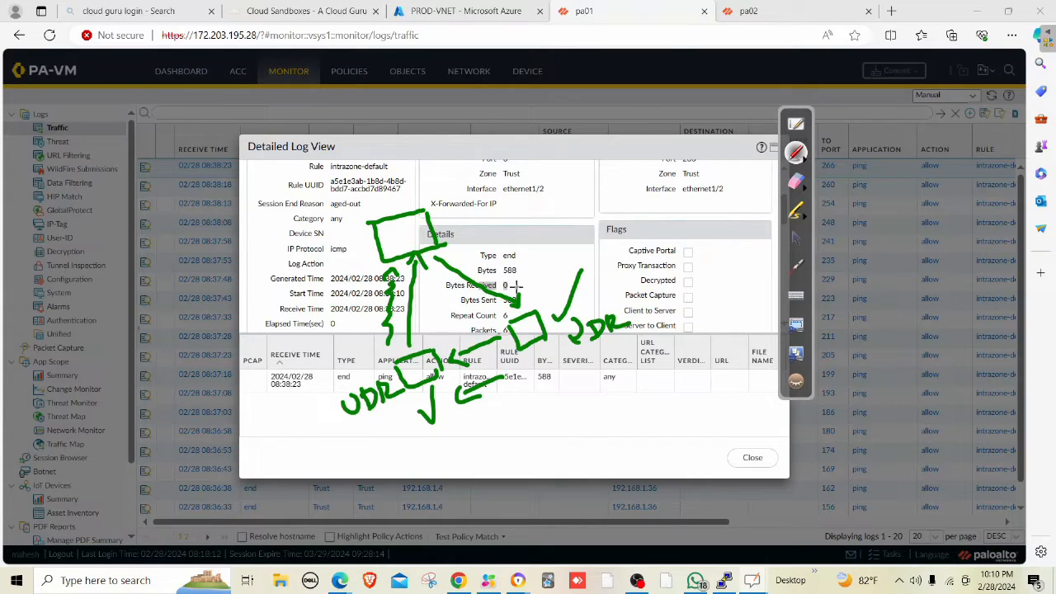
left_click_drag(507, 281, 538, 266)
left_click(798, 184)
mouse_move(544, 326)
left_mouse_down()
mouse_move(440, 385)
mouse_move(369, 399)
mouse_move(414, 279)
mouse_move(270, 278)
mouse_move(349, 330)
left_mouse_up()
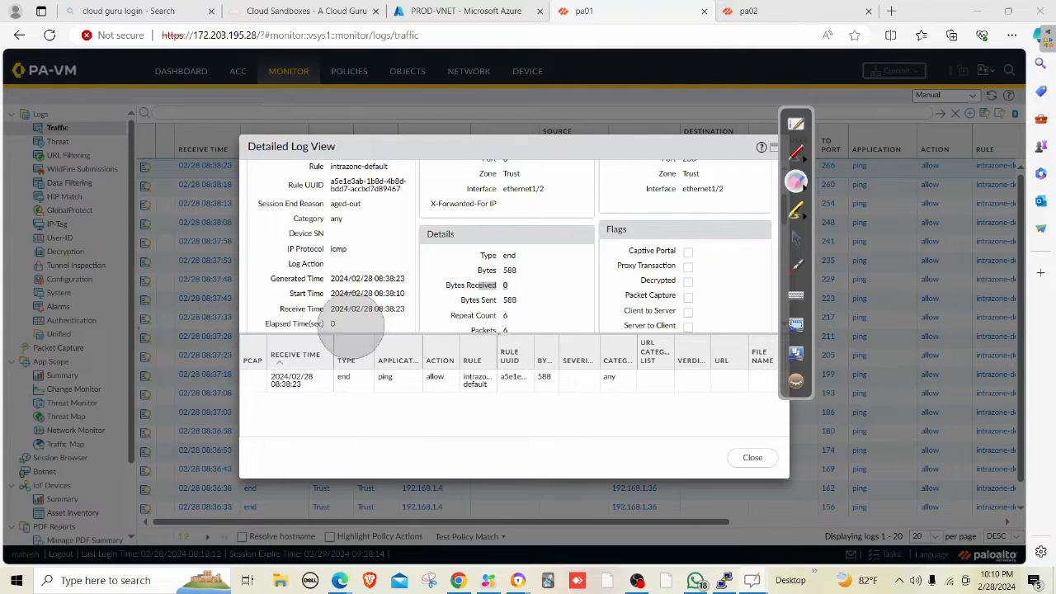
left_click(795, 237)
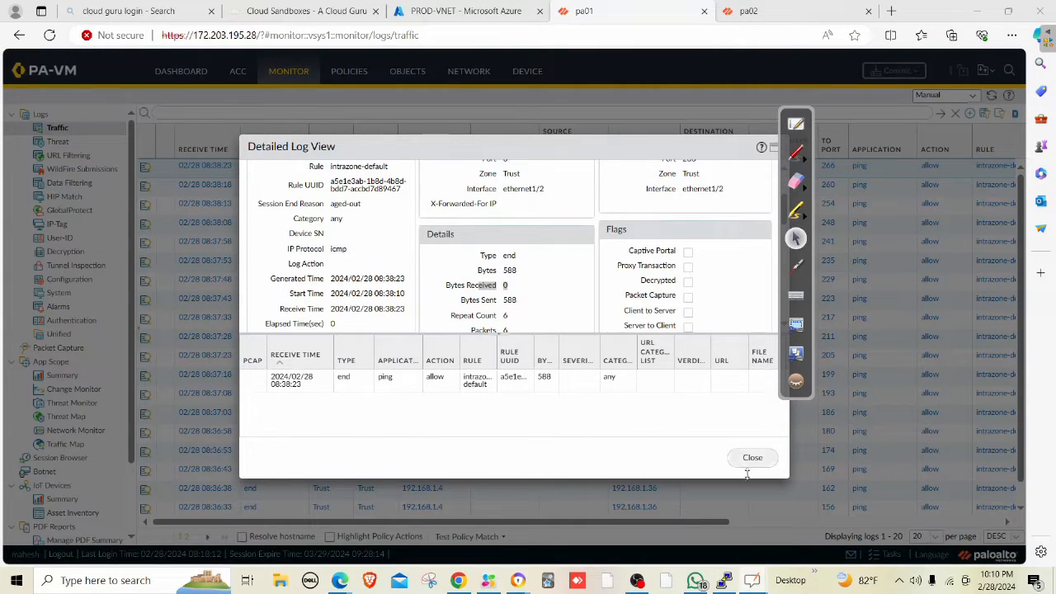
Close the log details and bring up Azure's Route tables list, which holds only webRT.
left_click(750, 458)
left_click(407, 17)
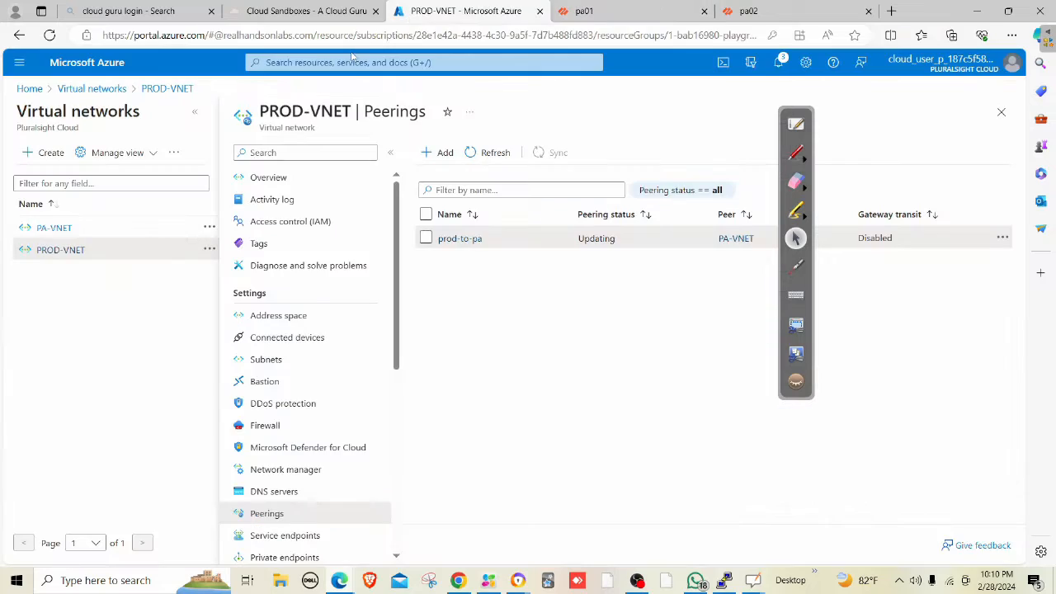
left_click(346, 60)
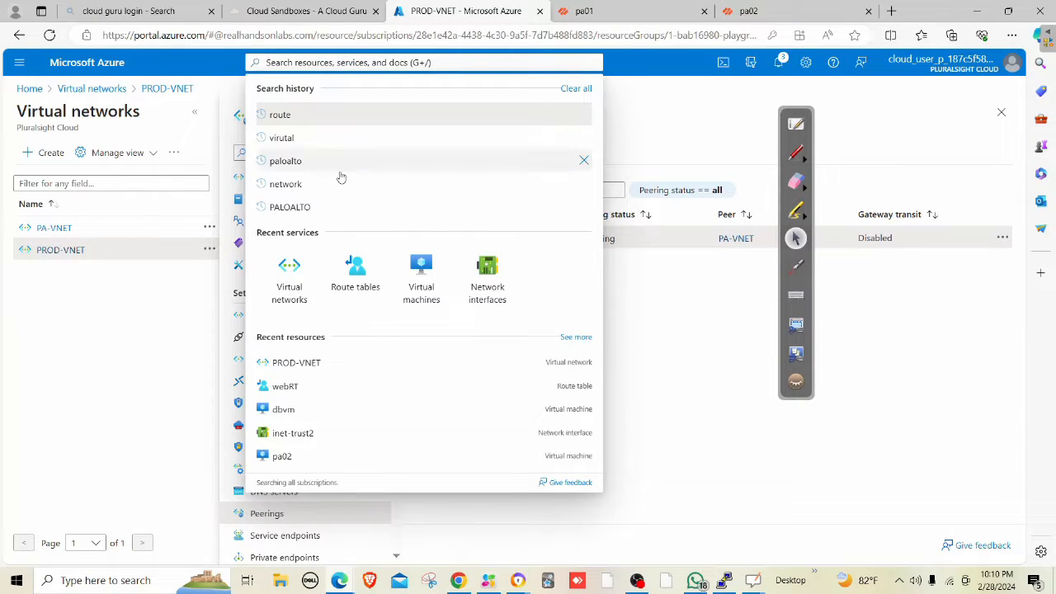
left_click(356, 277)
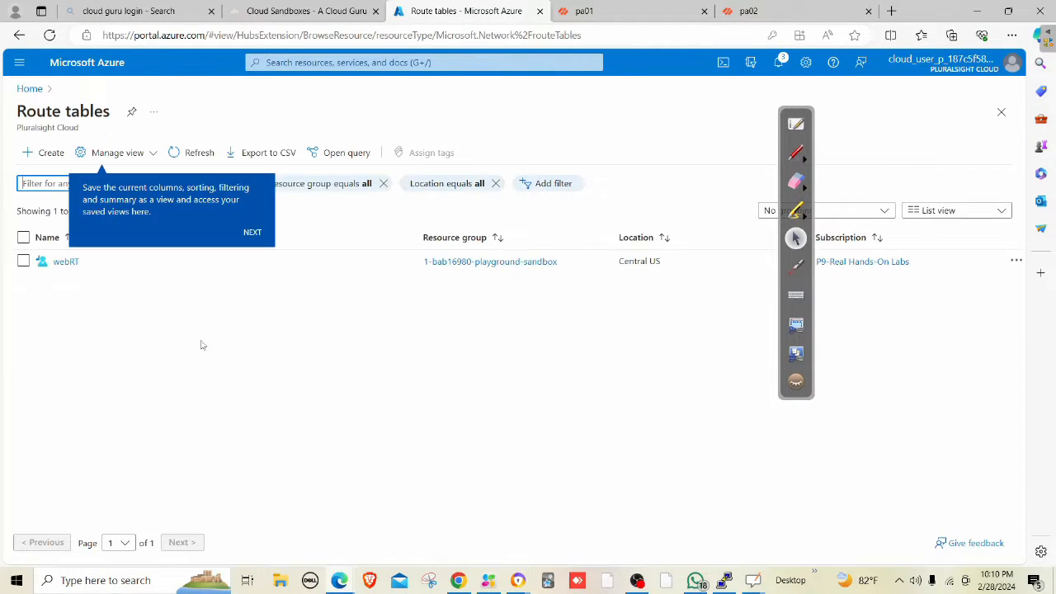
left_click(50, 155)
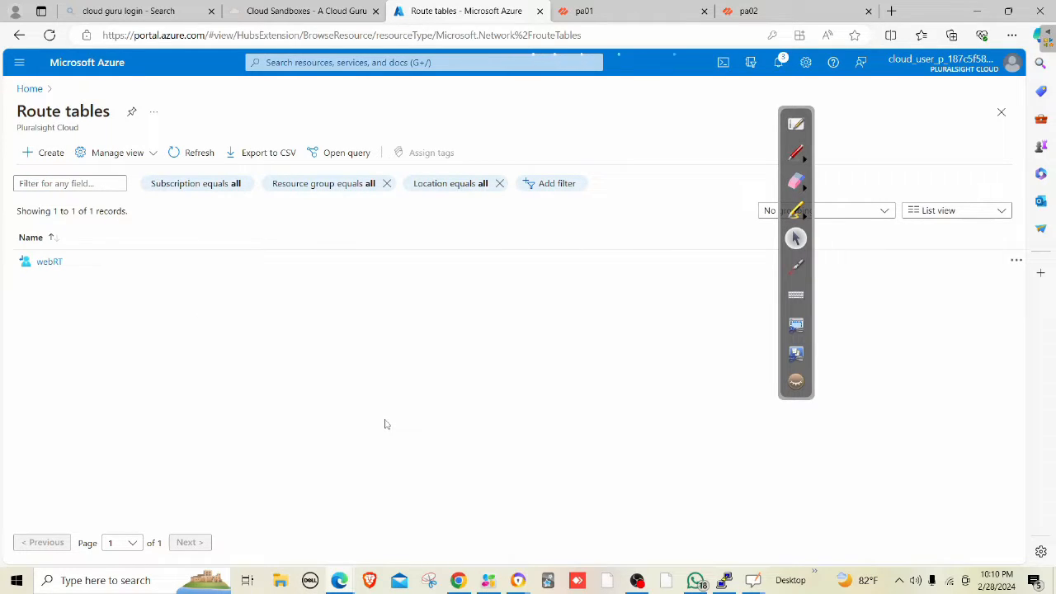
Create route table dbRT in Central US in the playground sandbox resource group.
left_click(237, 281)
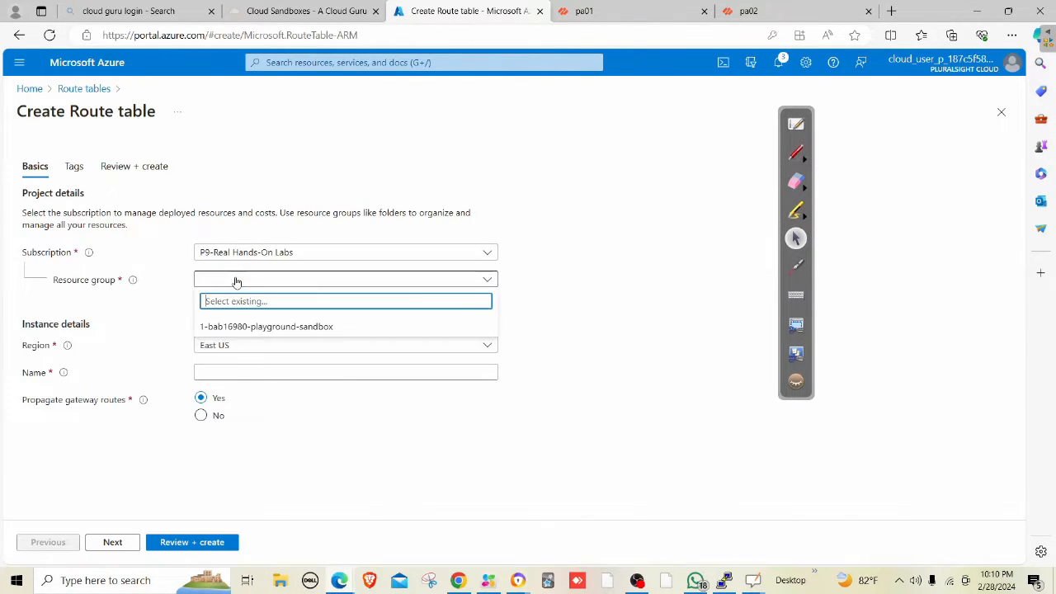
left_click(238, 325)
left_click(232, 350)
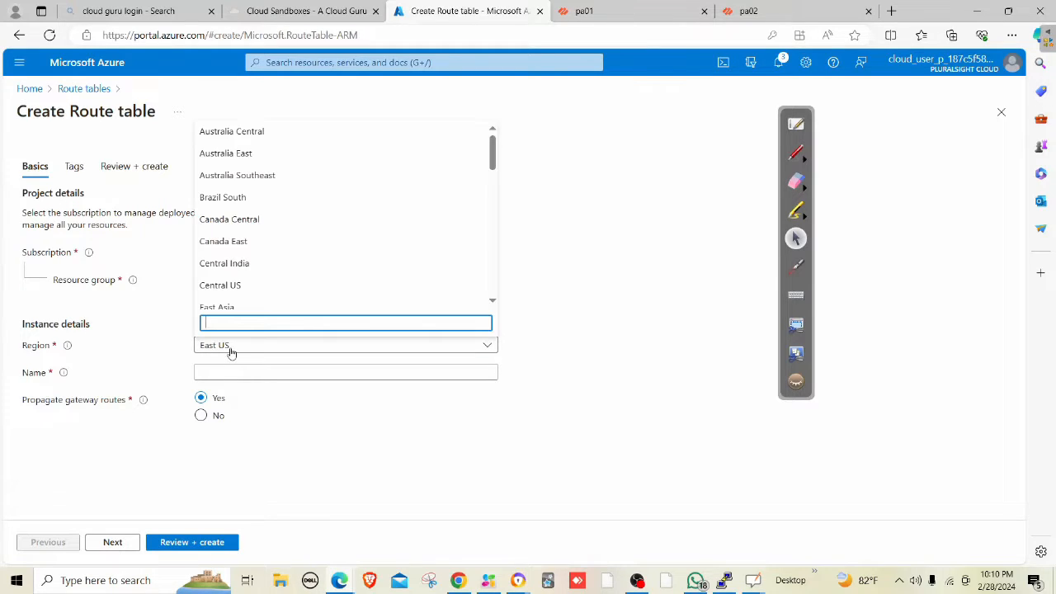
left_click(235, 289)
left_click(260, 371)
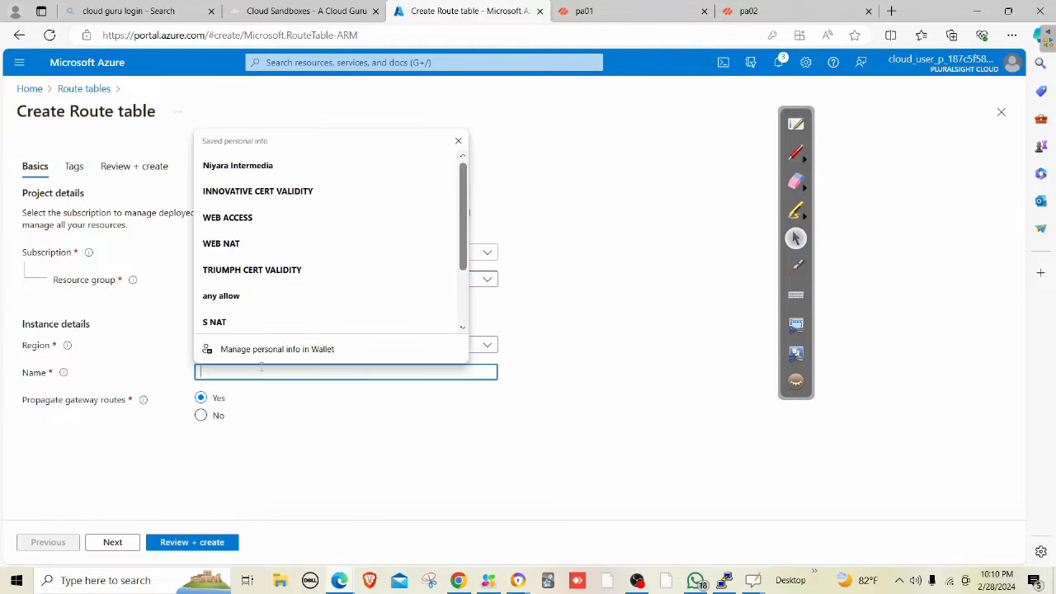
type("dbRT")
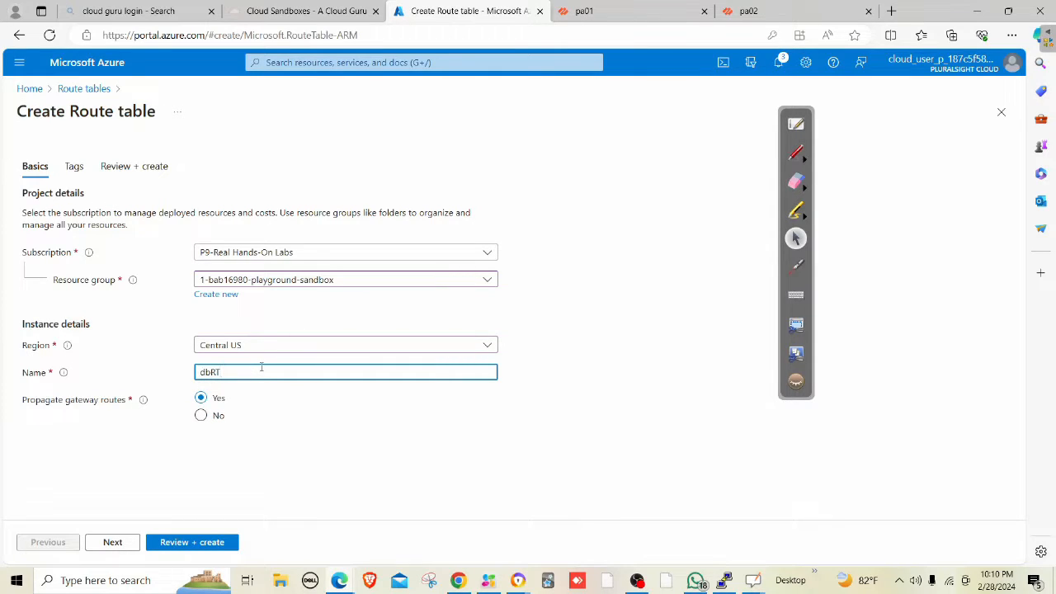
left_click(221, 546)
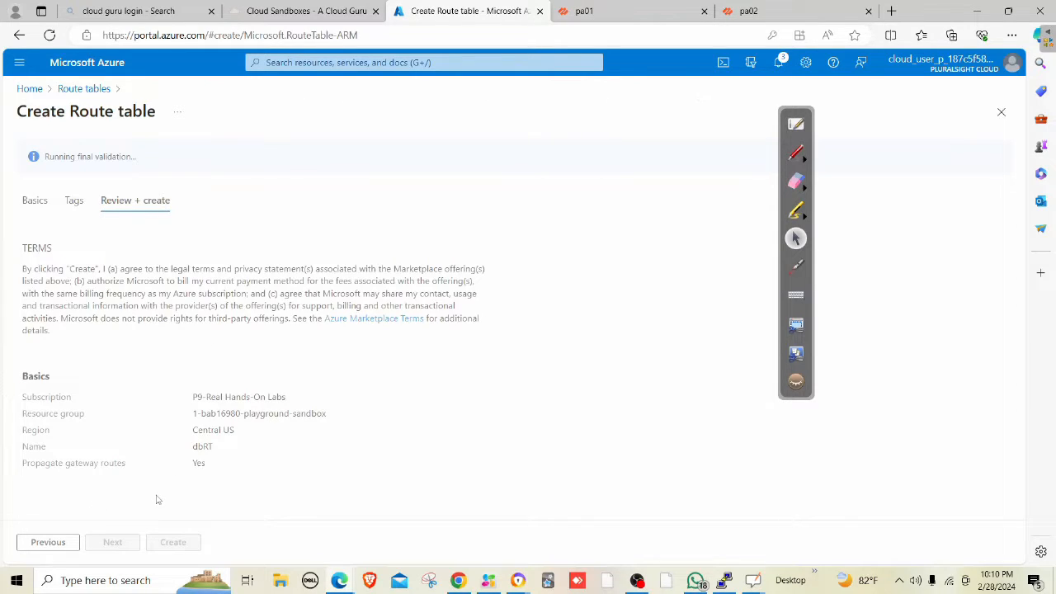
left_click(180, 546)
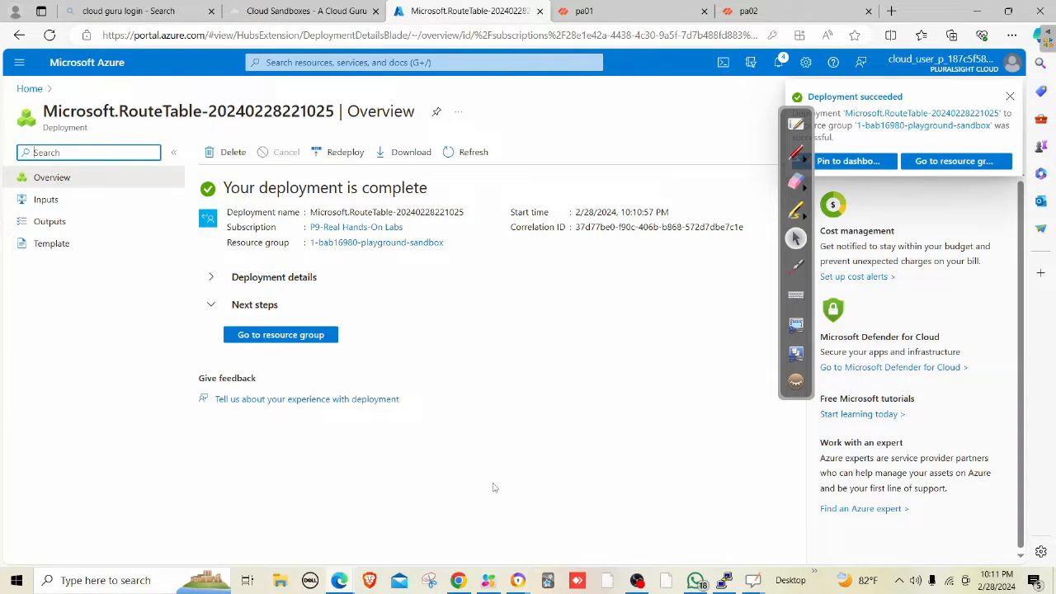
In dbRT's Routes, start route webroute with destination IP addresses 192.168.1.0/27.
left_click(254, 336)
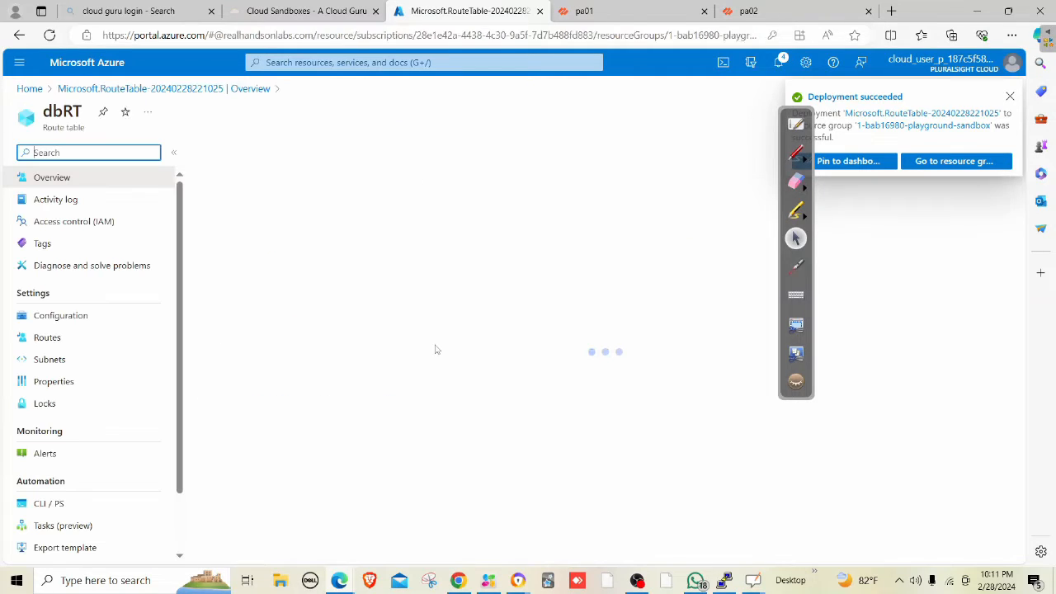
left_click(47, 338)
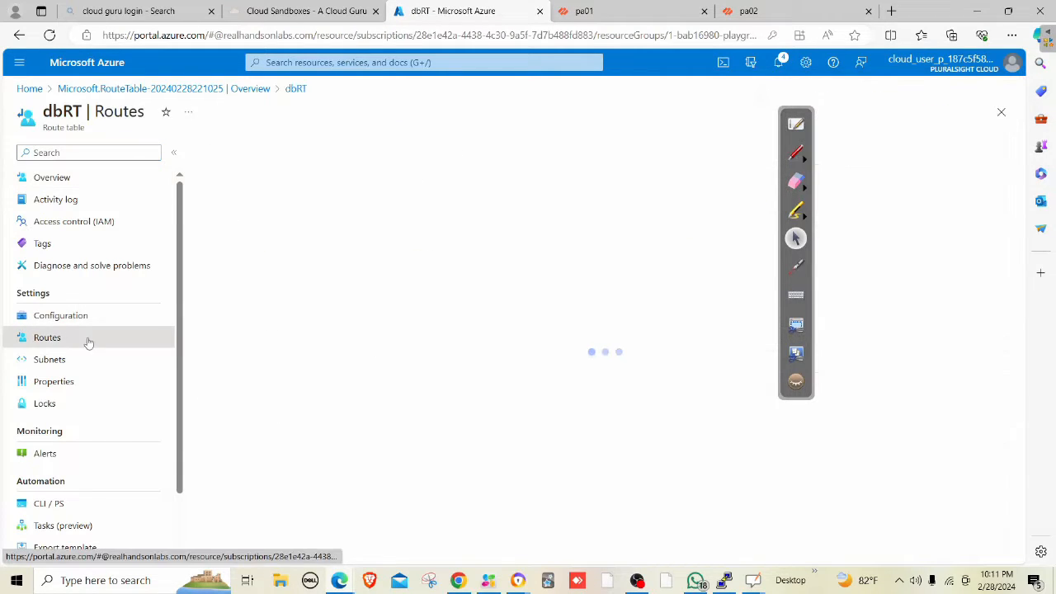
left_click(221, 153)
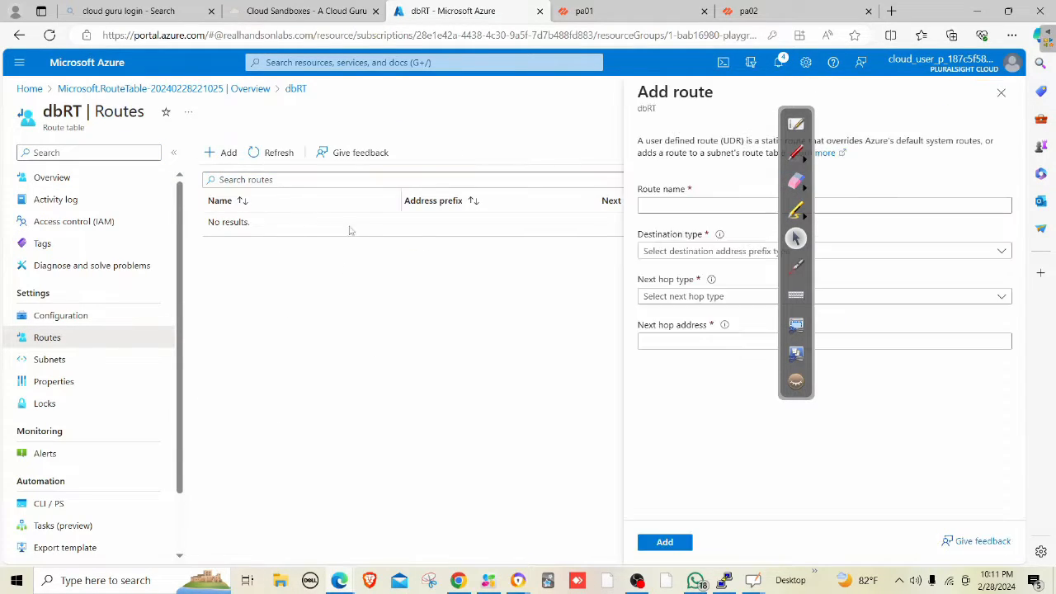
left_click(658, 202)
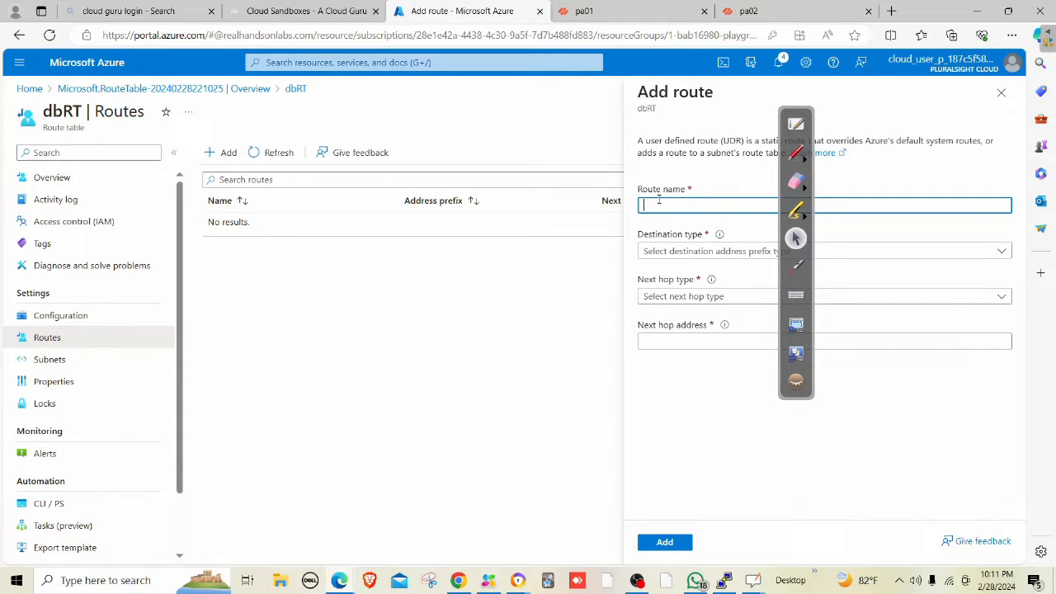
left_click(656, 253)
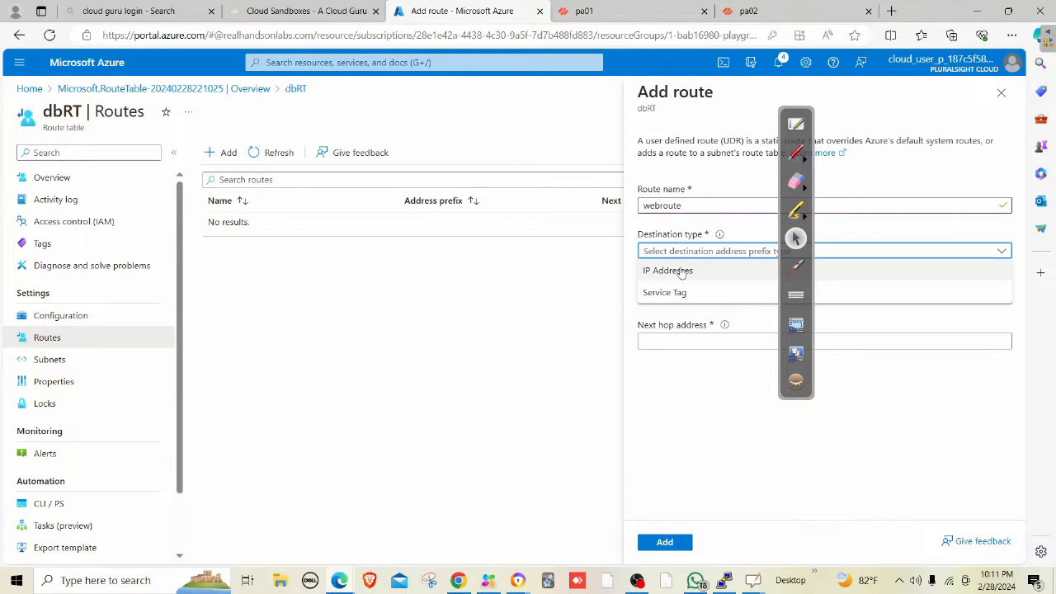
left_click(672, 271)
left_click(670, 294)
type("192.168.1.0/27")
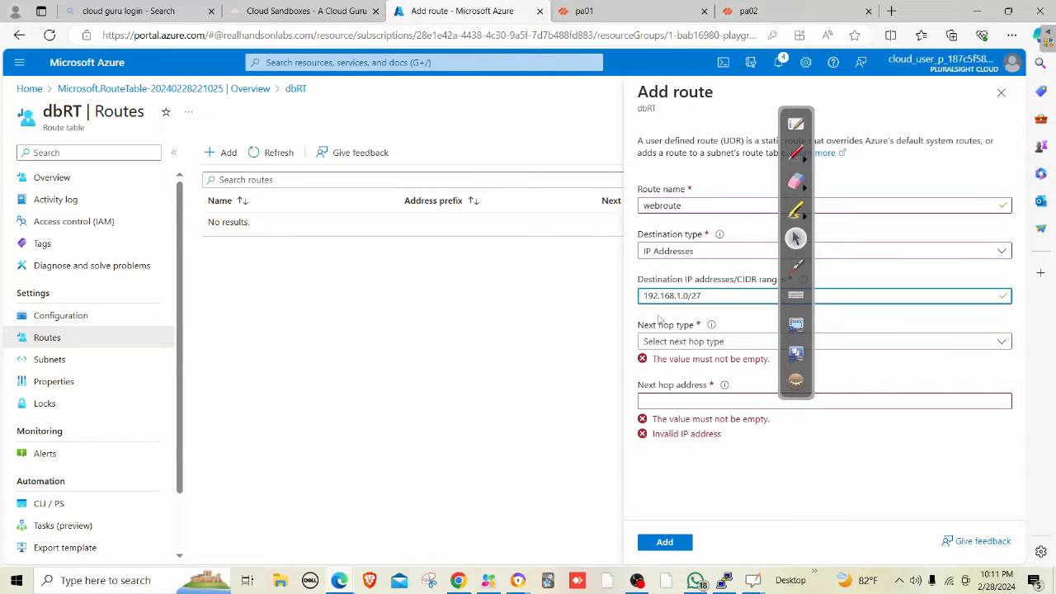
Set the route's next hop to Virtual appliance 10.0.2.4 and add it.
left_click(660, 340)
left_click(681, 426)
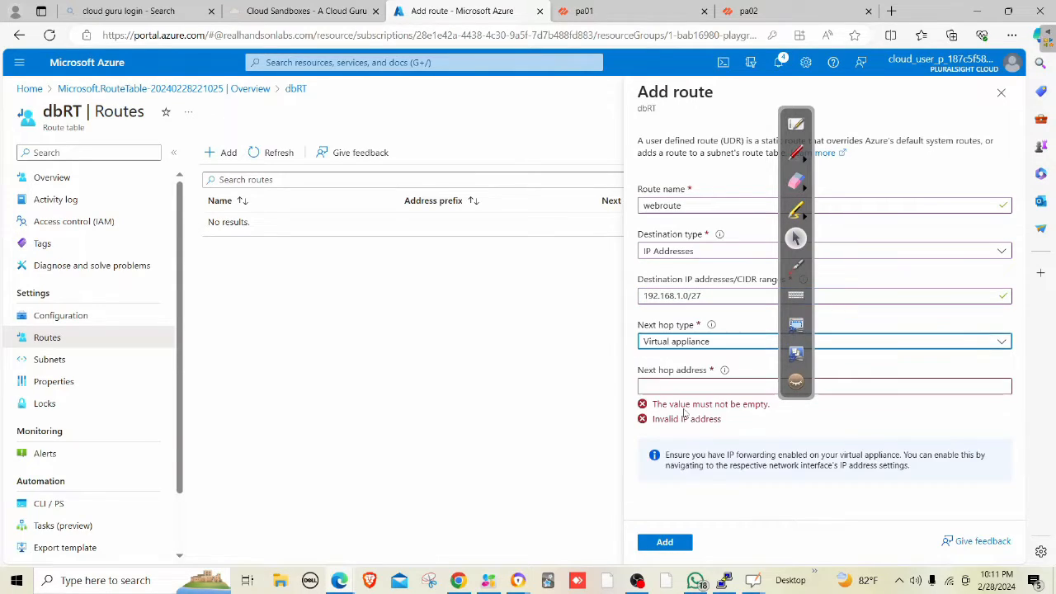
left_click(671, 386)
type("10.0")
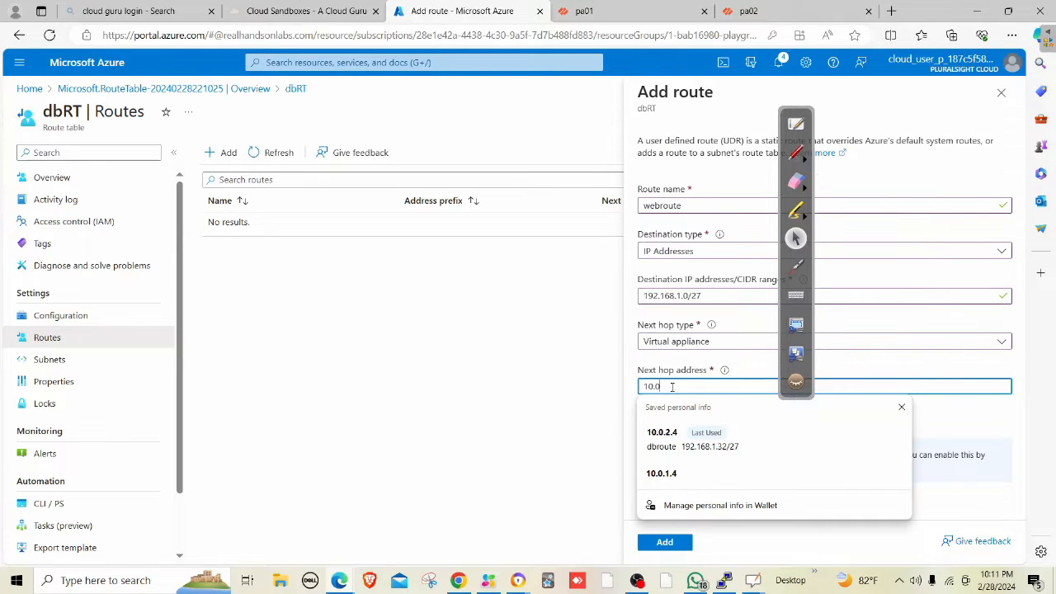
type(".2.4")
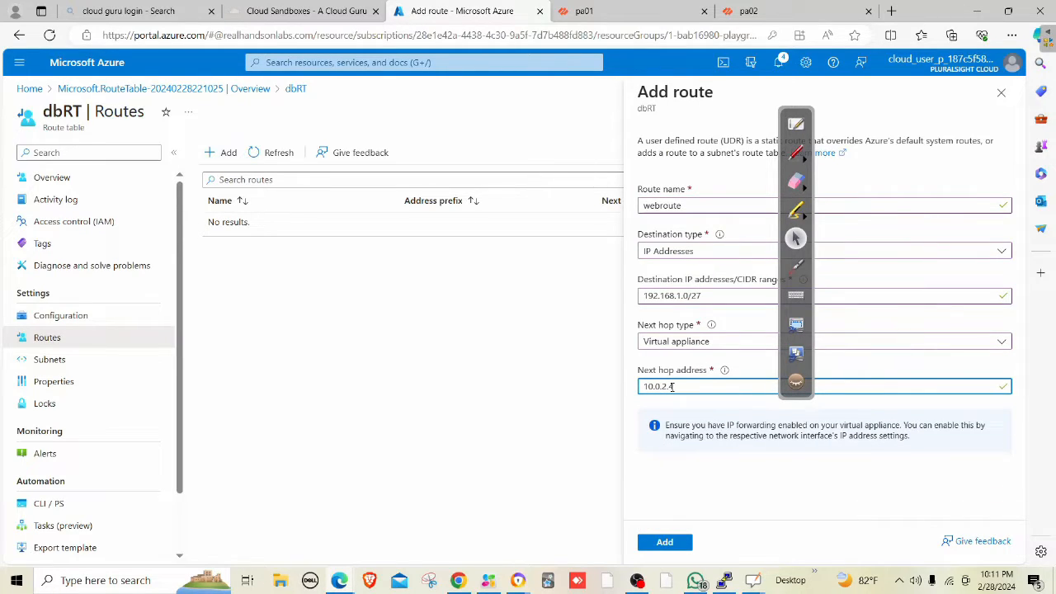
left_click(670, 542)
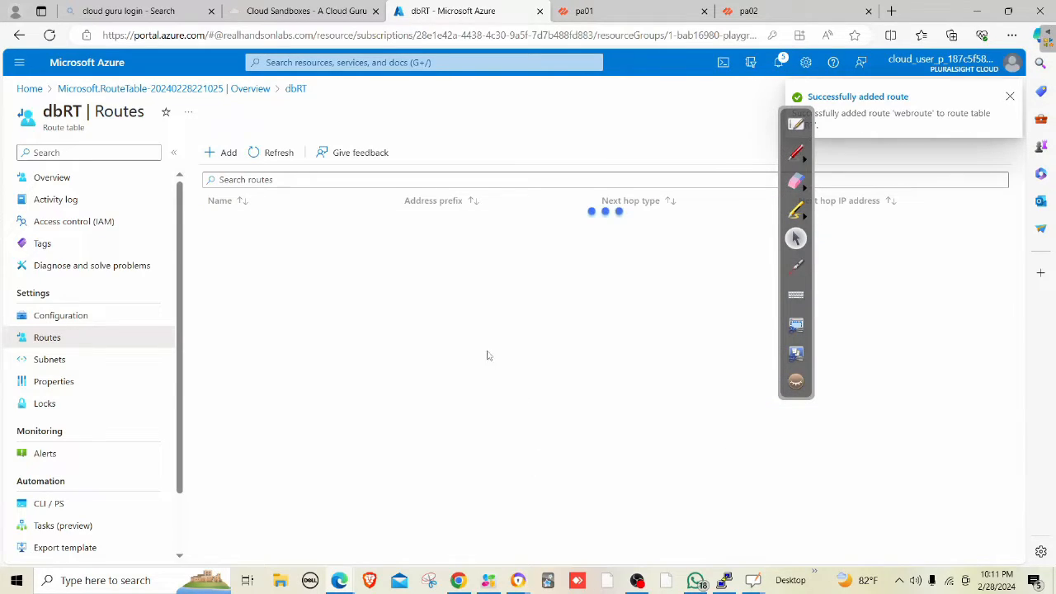
Open the DB subnet settings under PROD-VNET's Subnets.
left_click(420, 62)
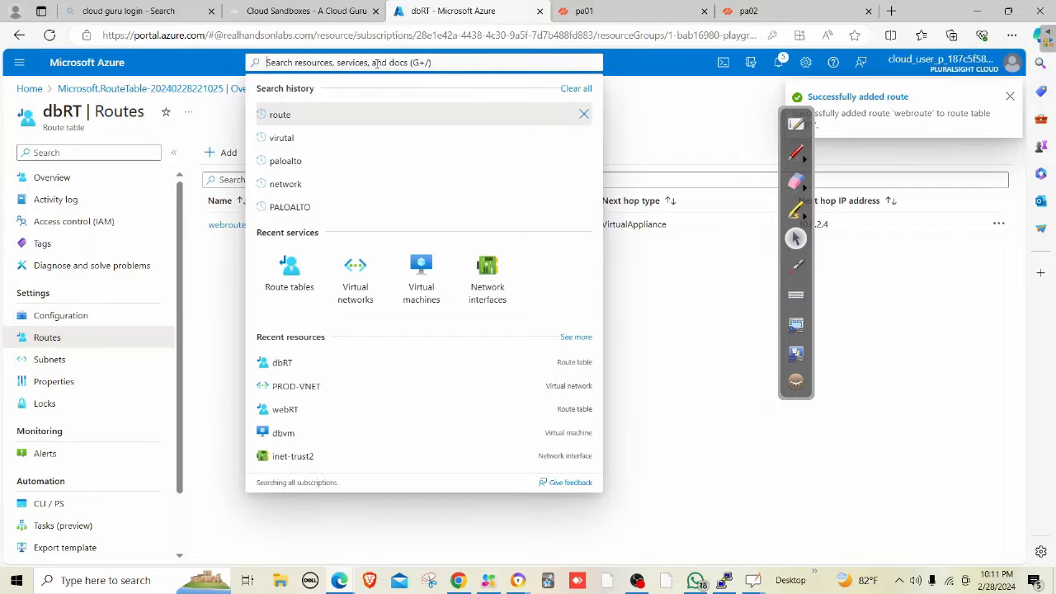
left_click(371, 297)
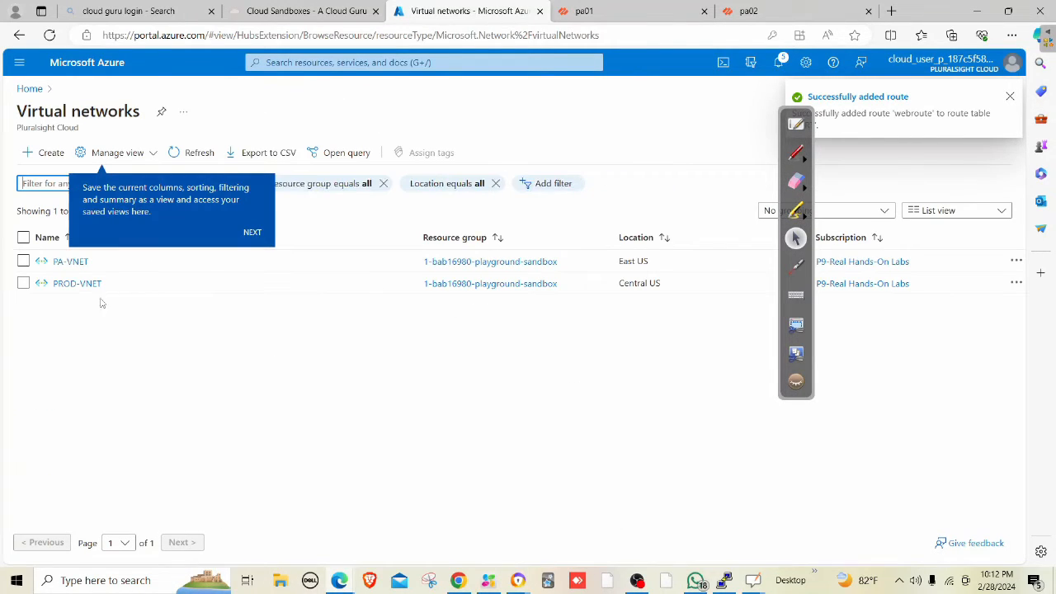
left_click(81, 285)
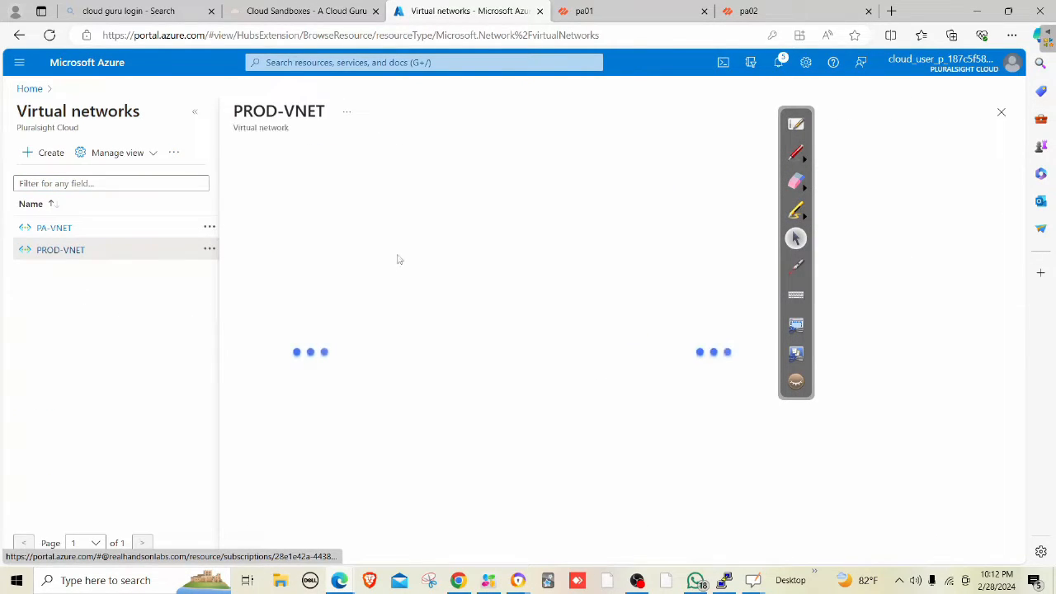
left_click(326, 367)
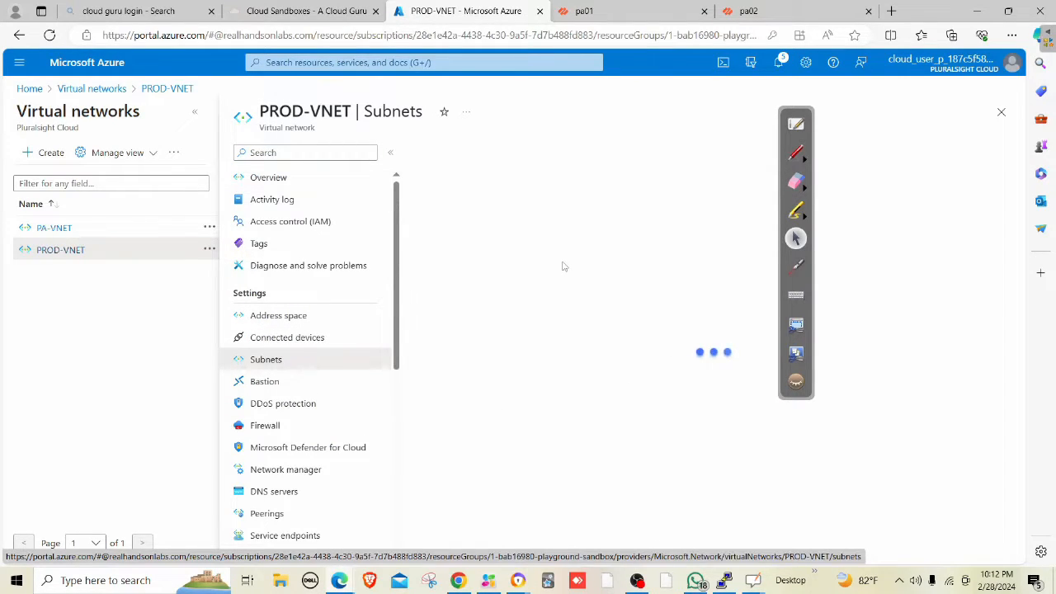
left_click(427, 241)
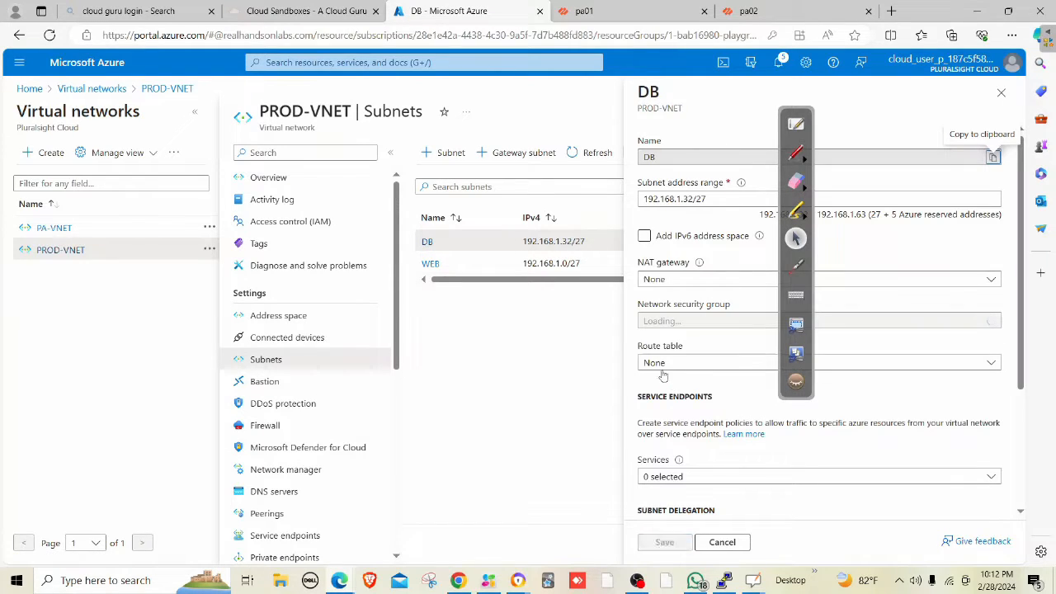
Check DB's route table options, leaving it at None with only webRT offered.
left_click(668, 364)
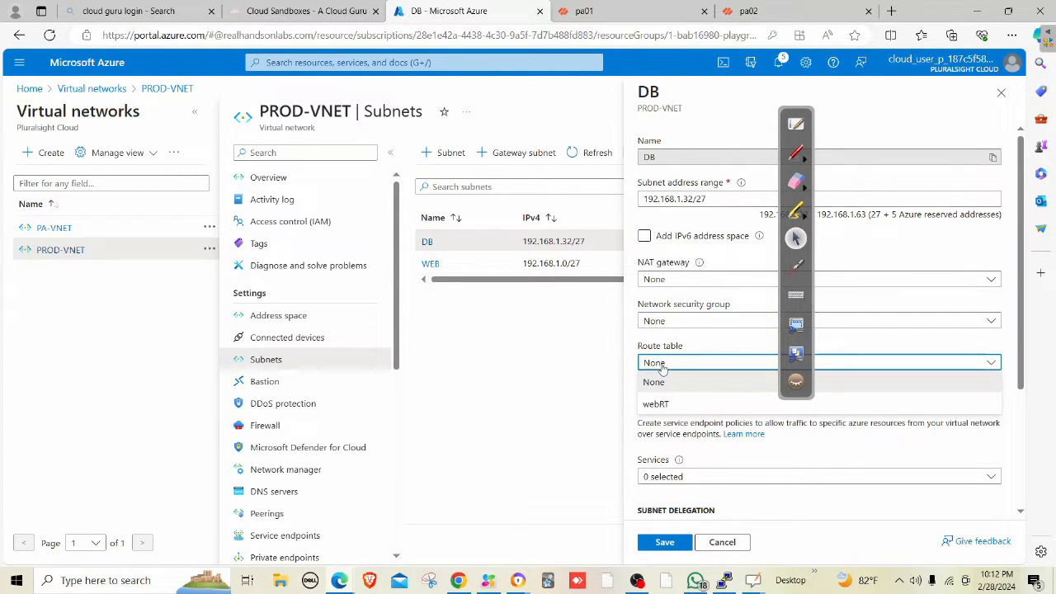
left_click(595, 370)
left_click(664, 366)
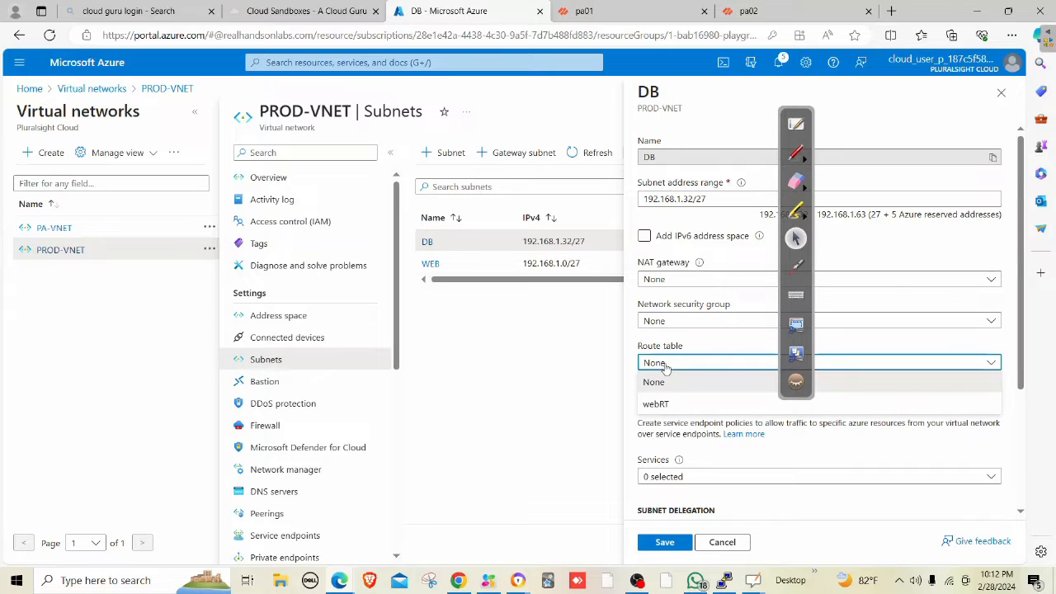
left_click(566, 396)
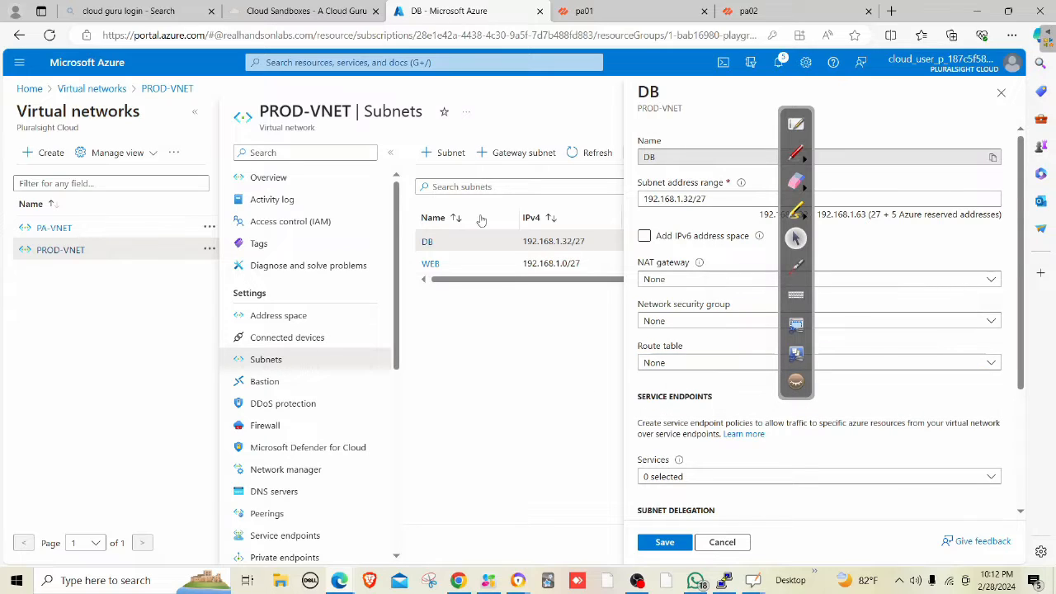
left_click(1000, 92)
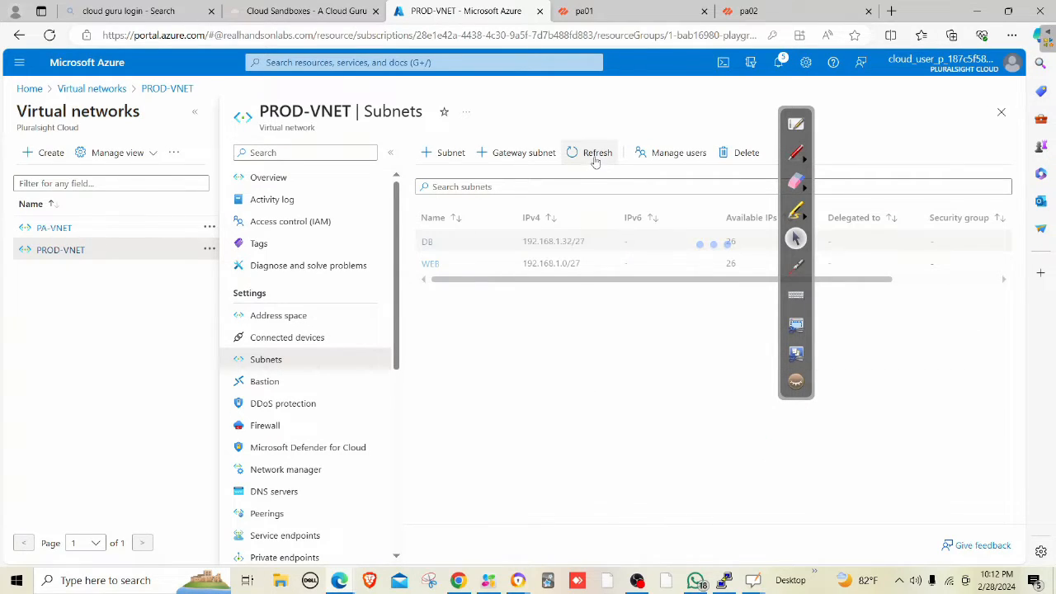
left_click(428, 242)
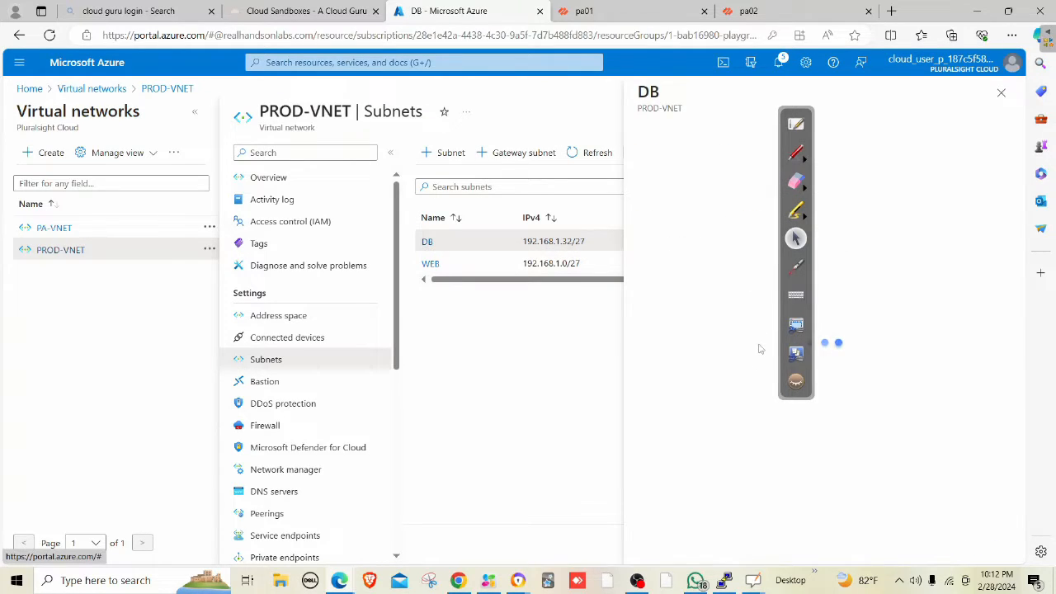
left_click(678, 364)
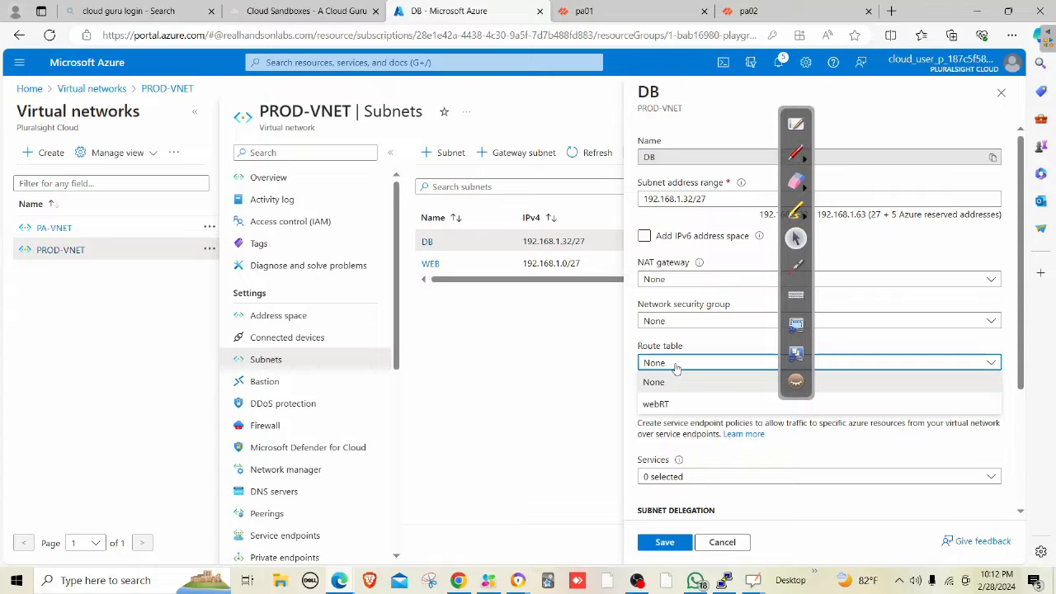
left_click(675, 369)
left_click(401, 61)
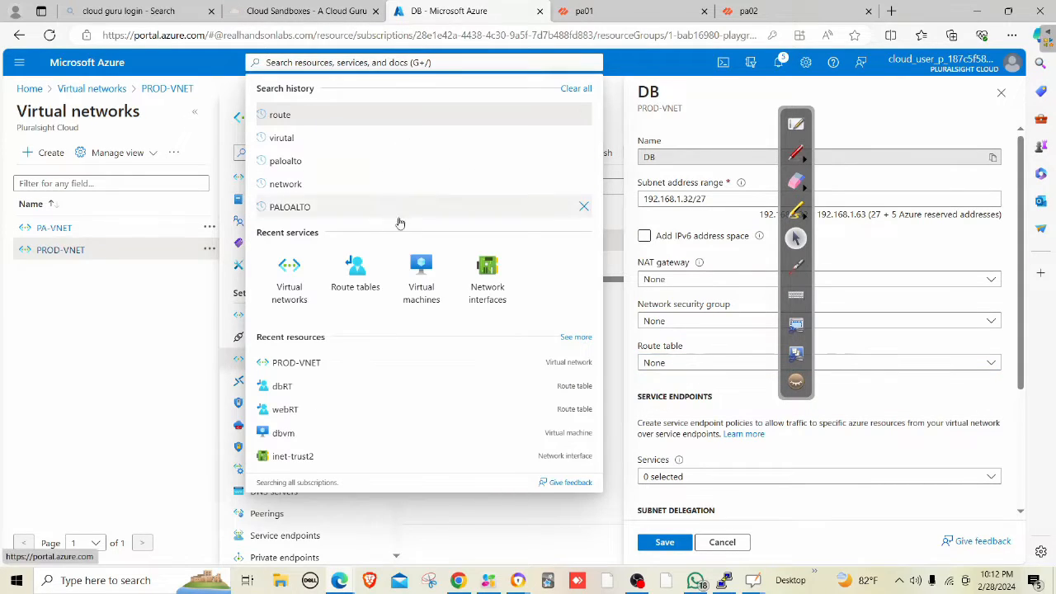
Associate dbRT with PROD-VNET's DB subnet (192.168.1.32/27) and check the running ping.
left_click(353, 272)
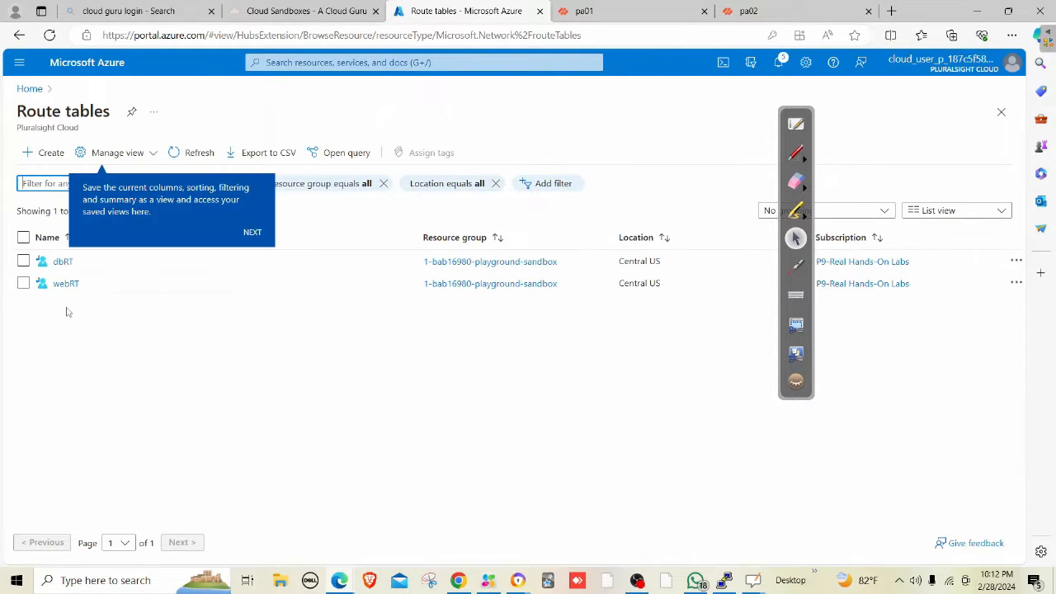
left_click(62, 261)
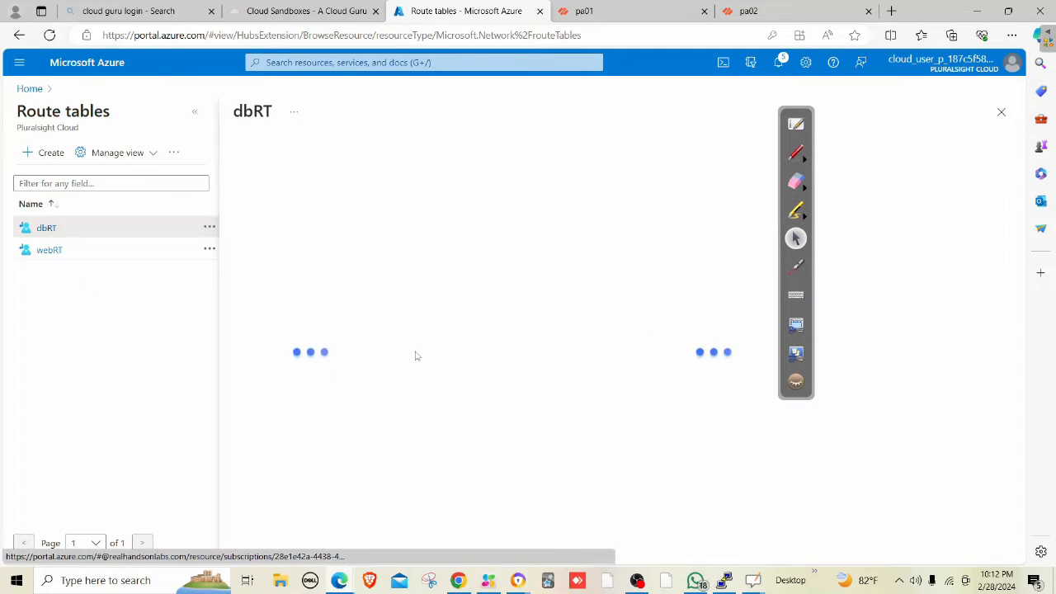
left_click(297, 359)
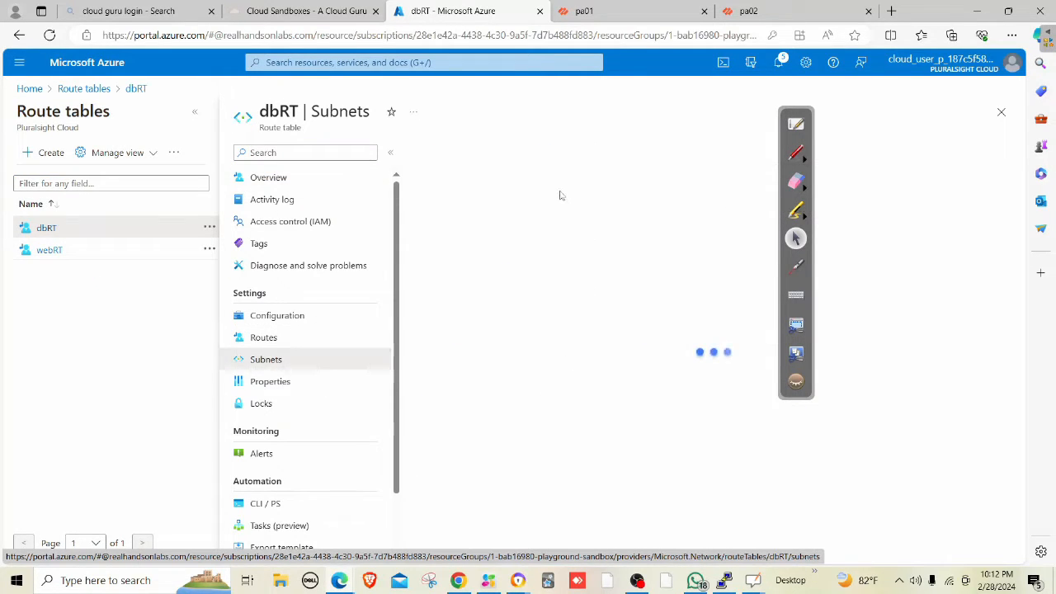
left_click(463, 156)
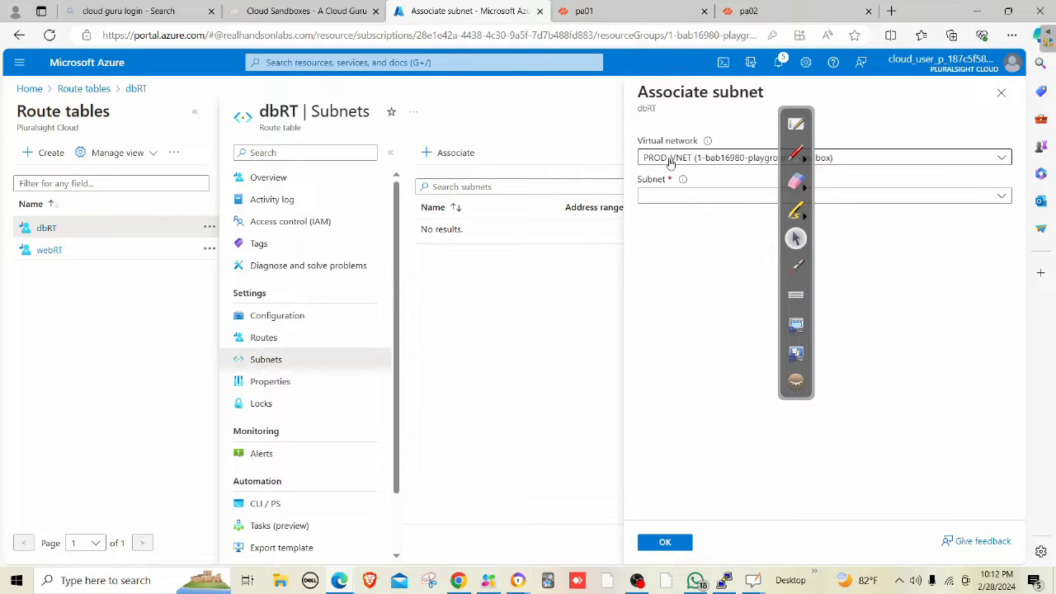
left_click(662, 200)
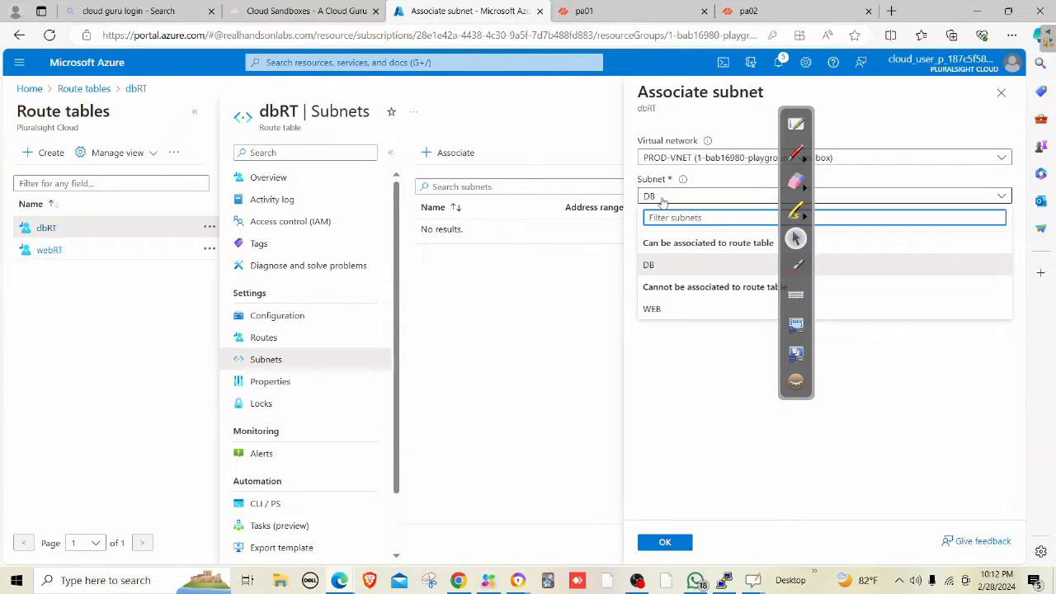
left_click(649, 264)
left_click(670, 543)
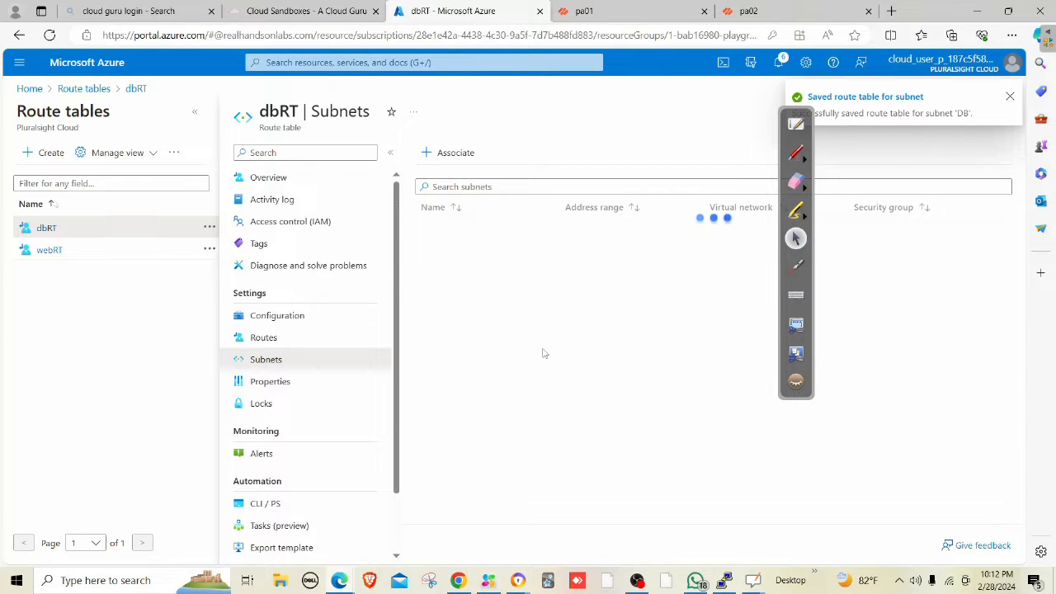
left_click(723, 580)
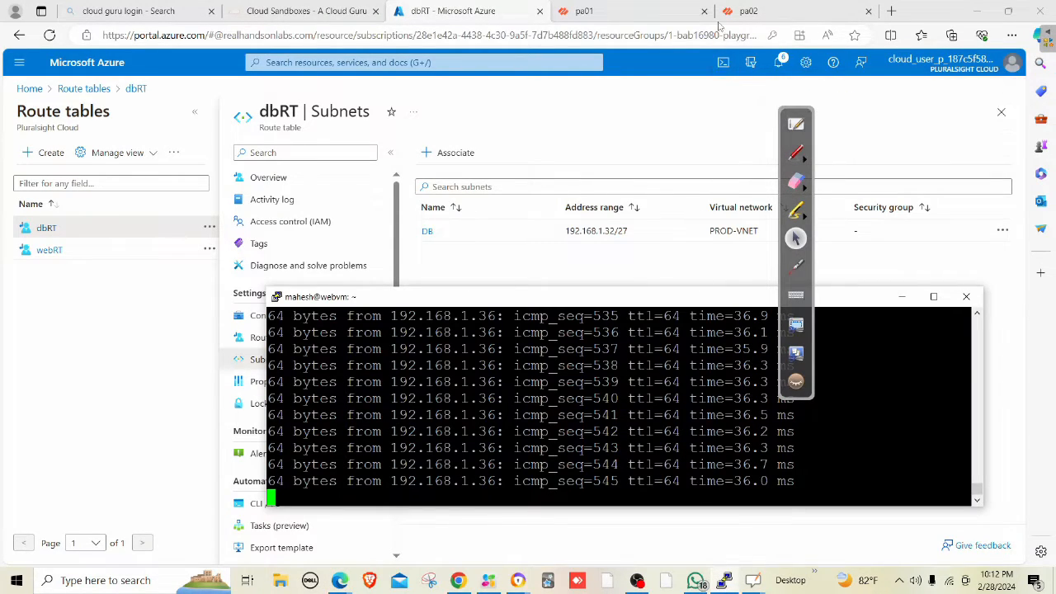
In pa01's traffic logs, inspect the details of the port 538 ping entry.
left_click(693, 12)
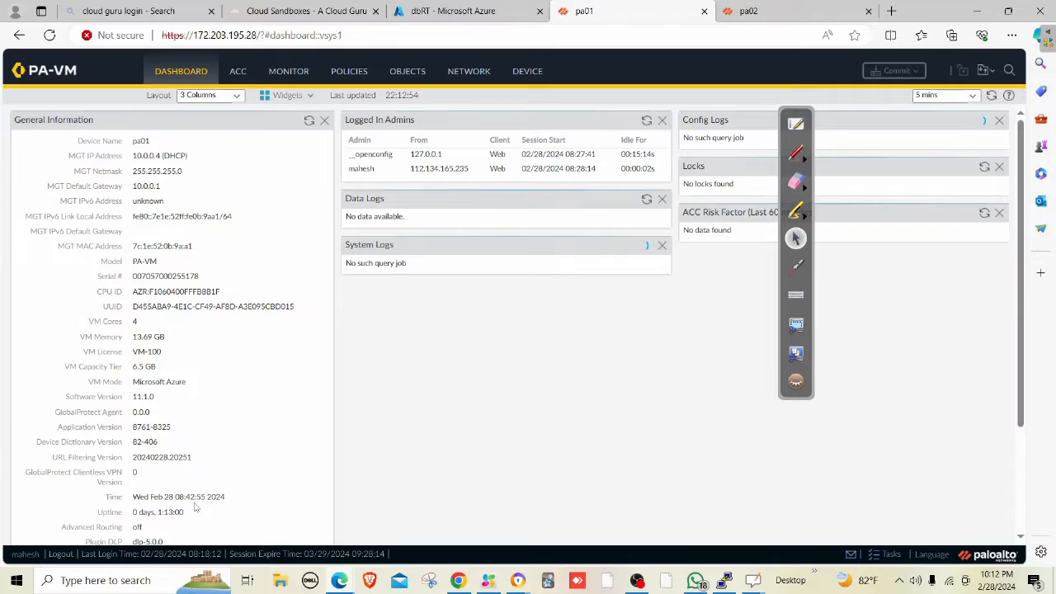
left_click(295, 74)
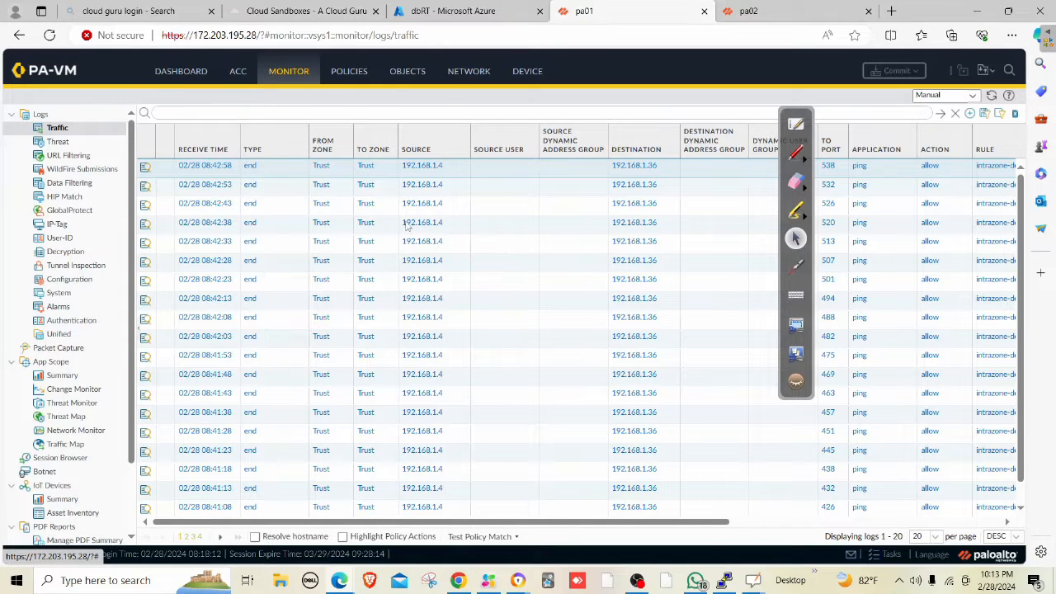
left_click(145, 167)
scroll(561, 251, "down", 3)
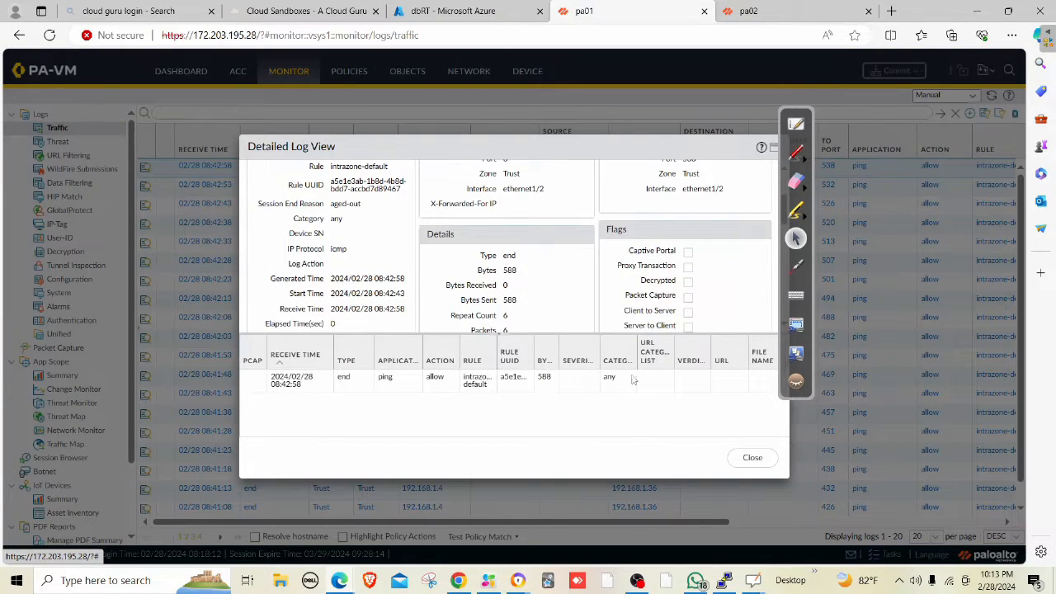
left_click(752, 458)
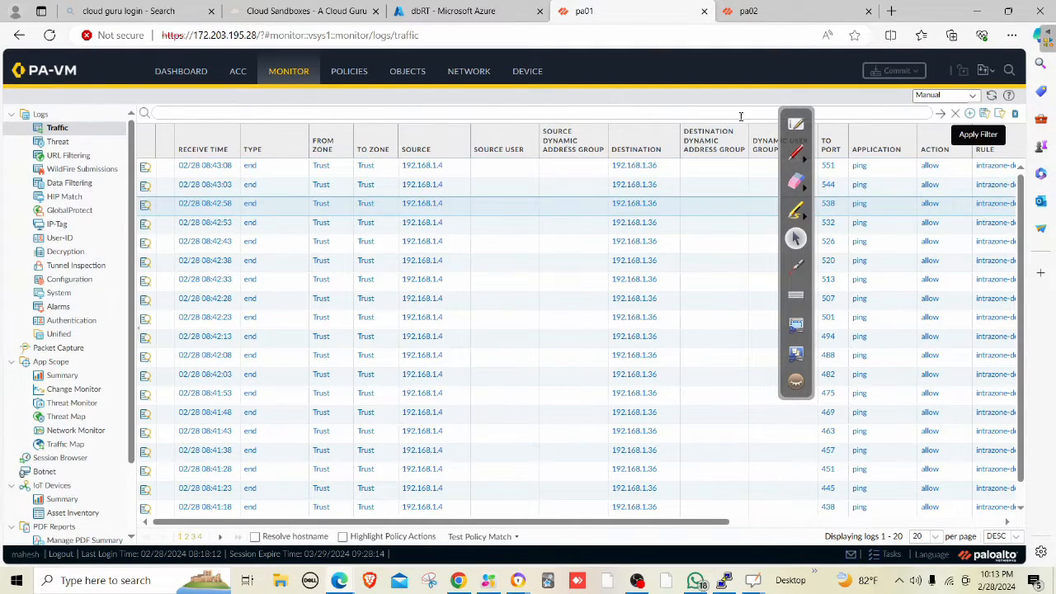
Inspect the newest port 551 entry's rule and Bytes Received, then close the details.
left_click(150, 171)
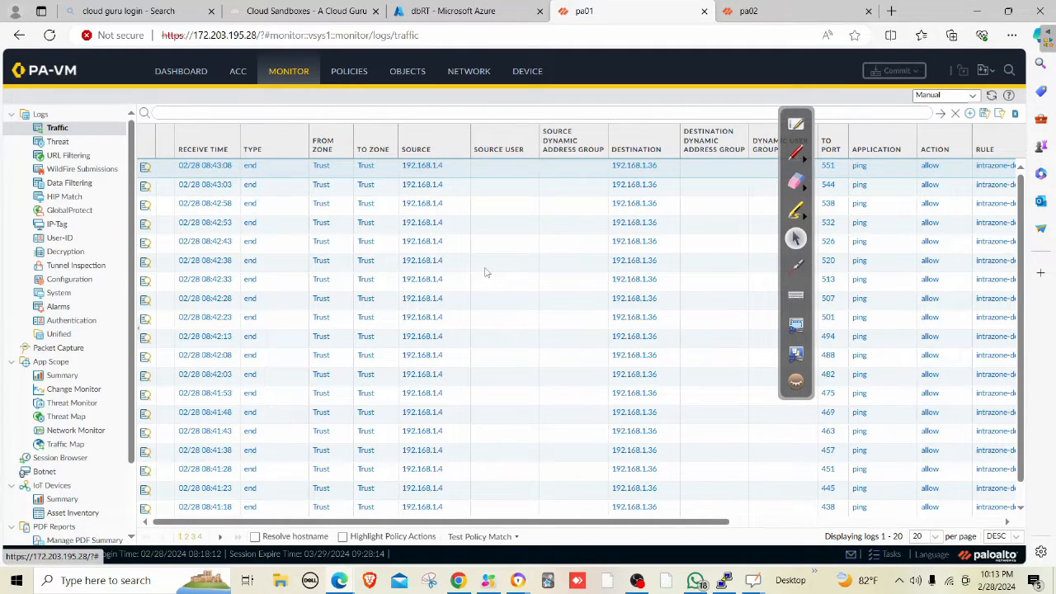
left_click(146, 166)
scroll(531, 246, "down", 3)
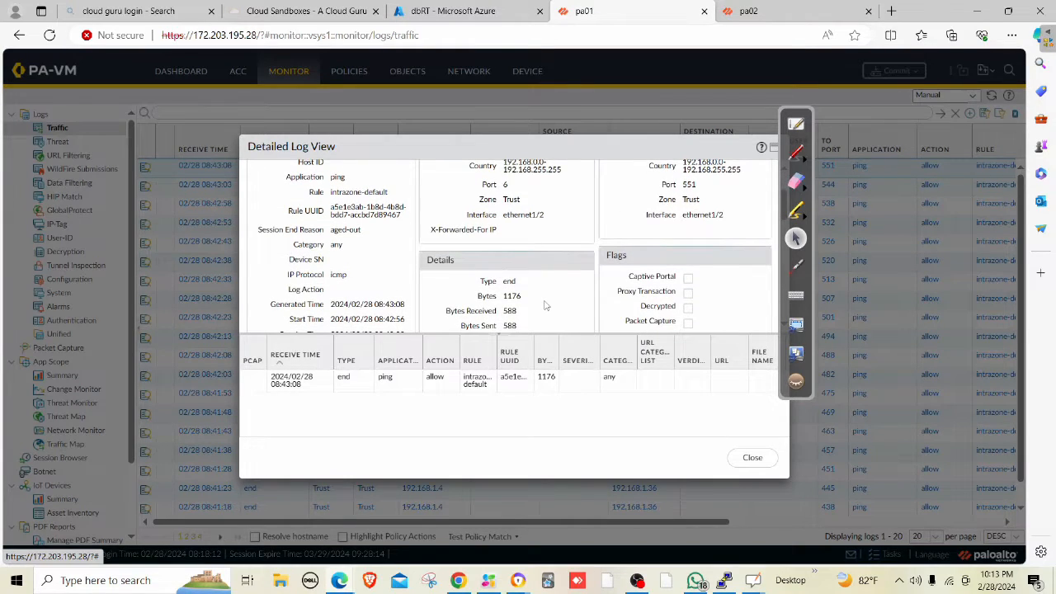
scroll(544, 306, "down", 1)
left_click_drag(501, 302, 524, 307)
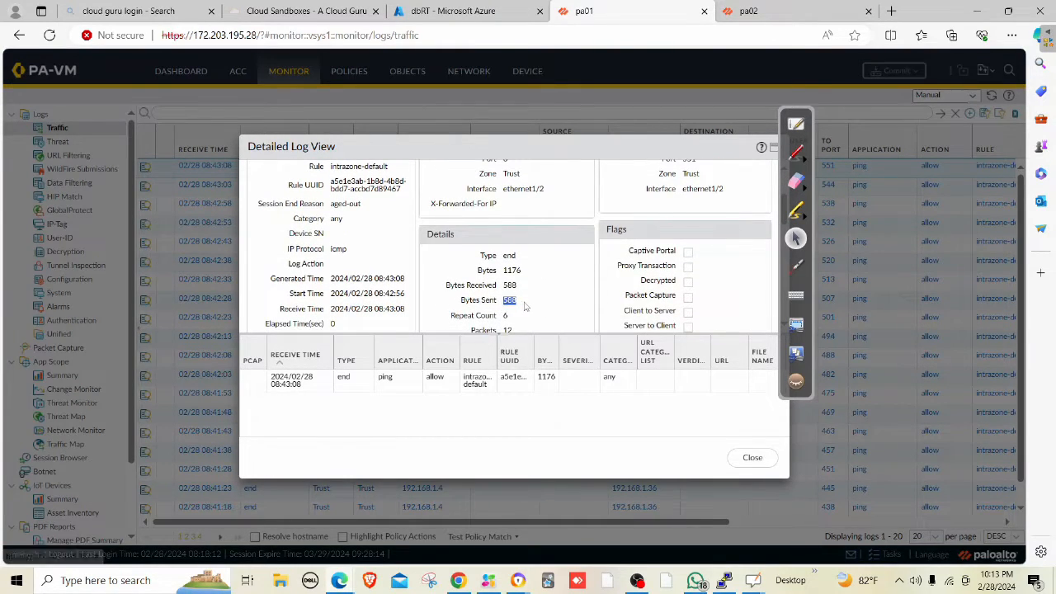
double_click(509, 286)
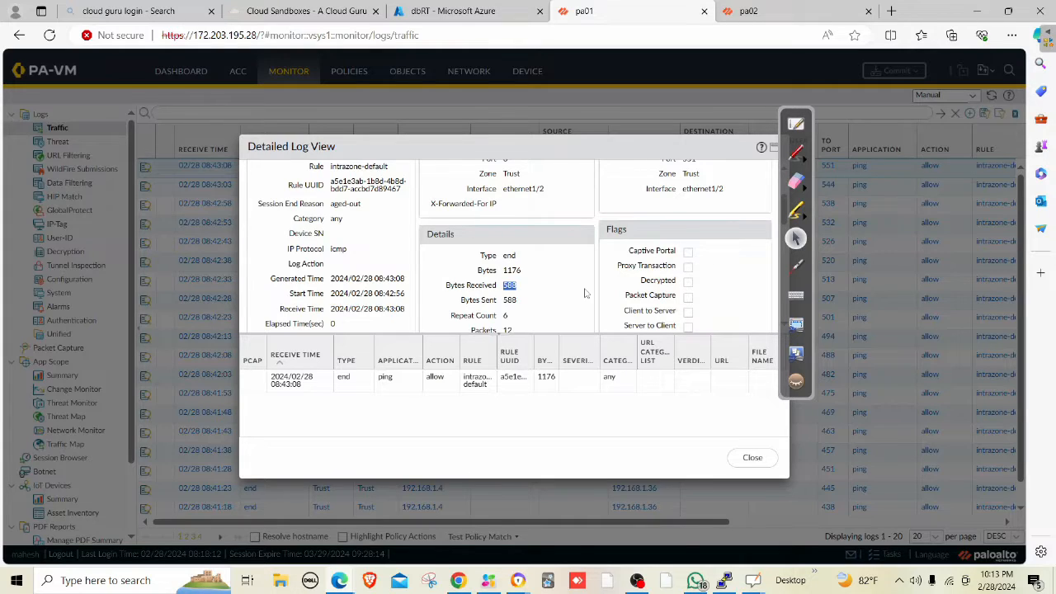
left_click(752, 457)
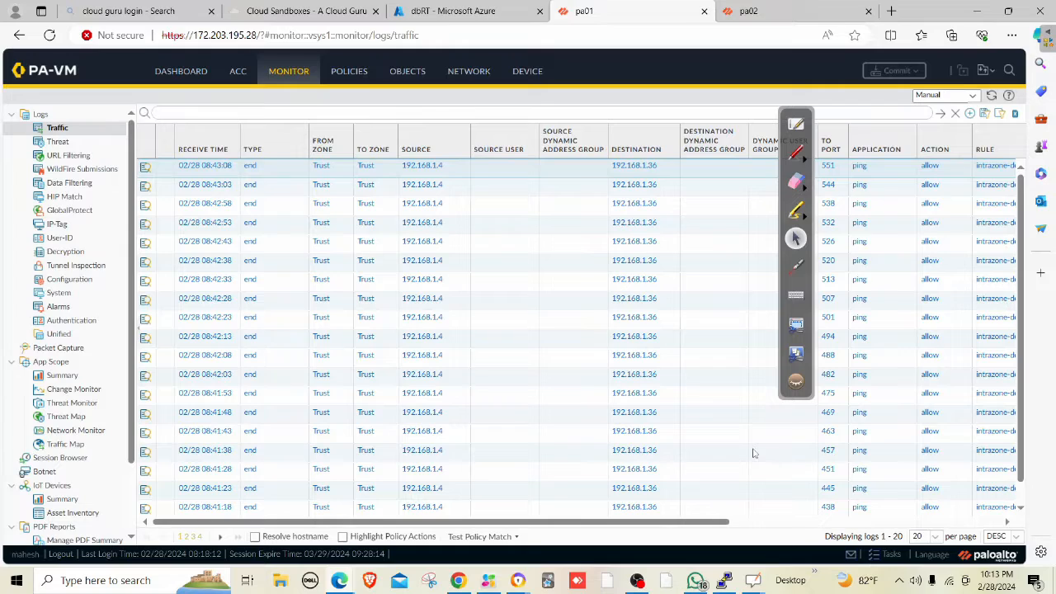
Change the intrazone-default security rule's action from Allow to Deny and bring up Commit.
left_click(360, 78)
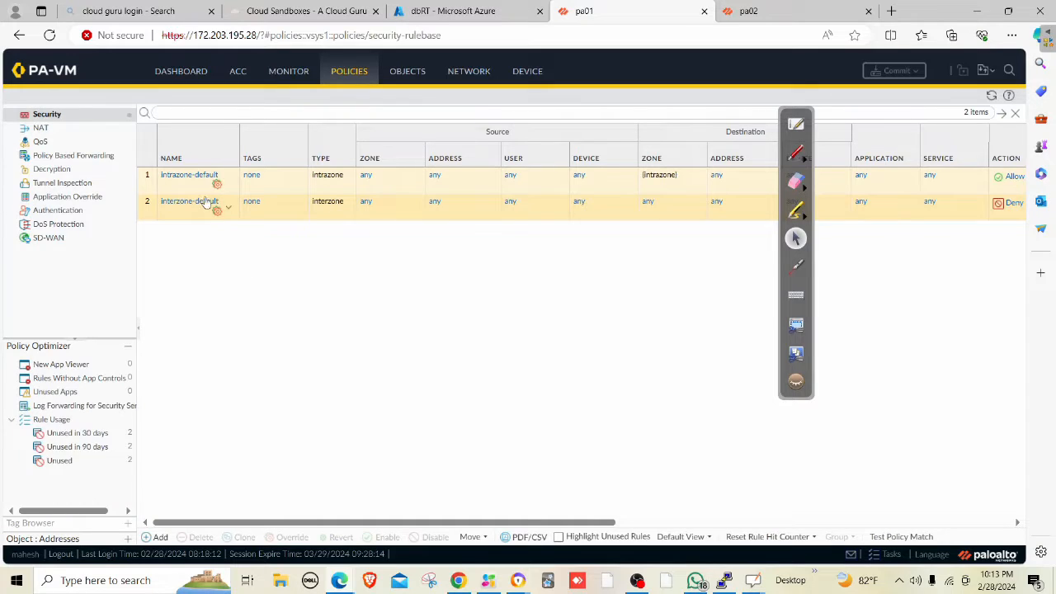
left_click(188, 176)
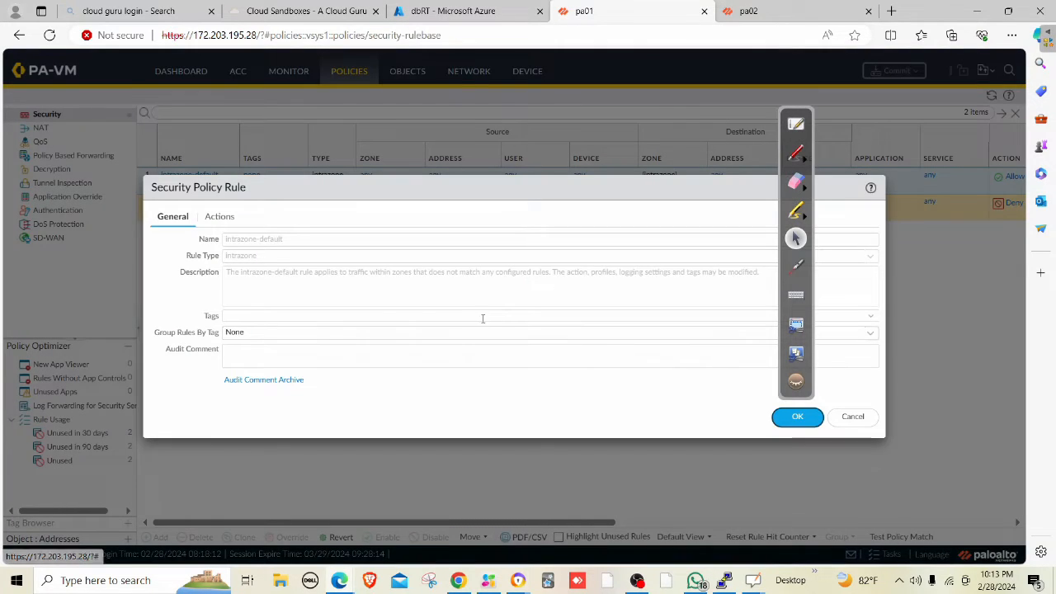
left_click(230, 219)
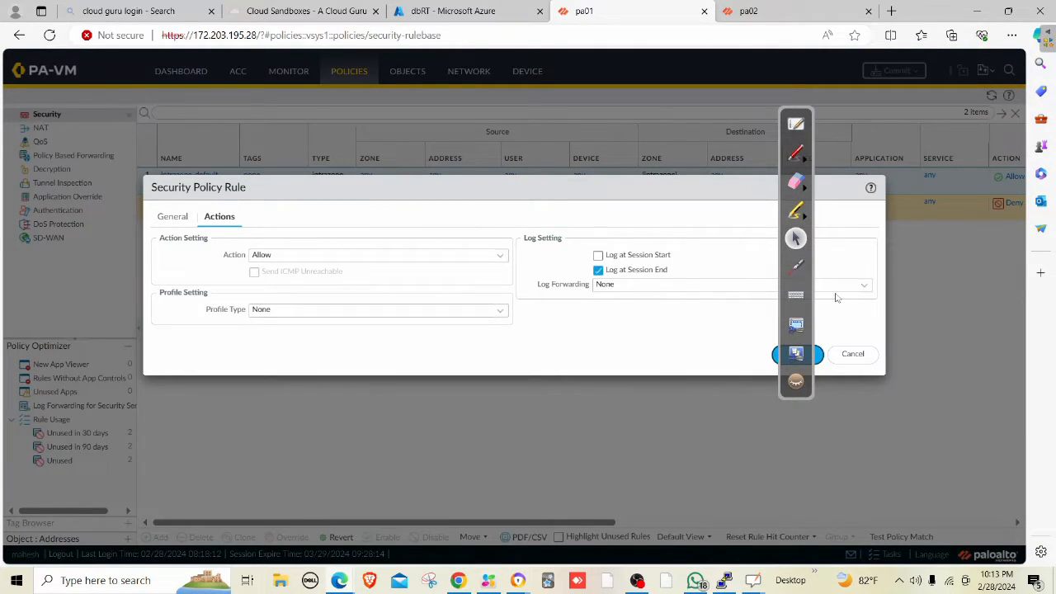
left_click(500, 263)
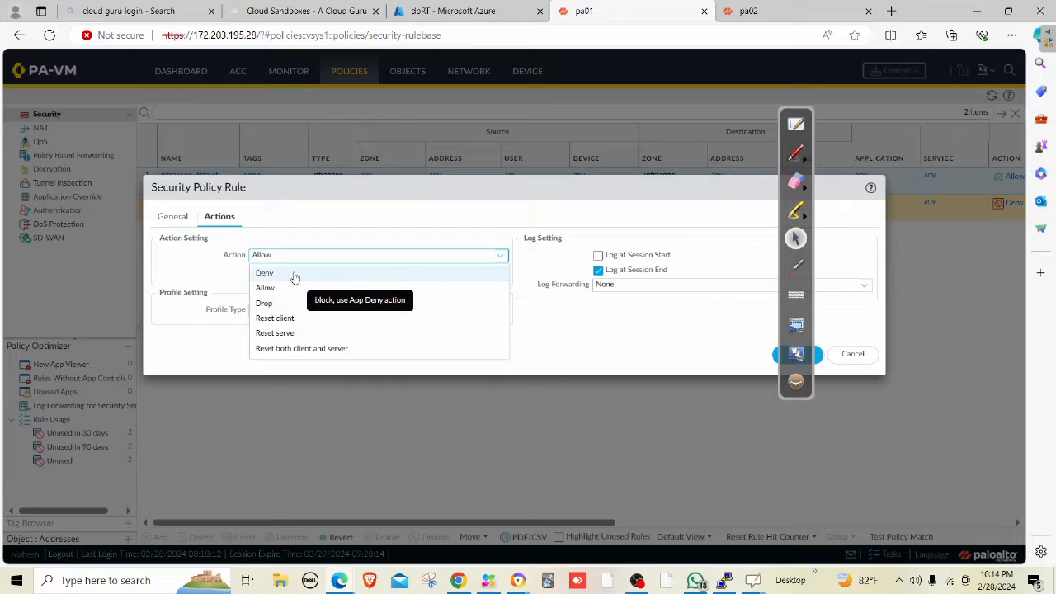
left_click(301, 273)
left_click(288, 334)
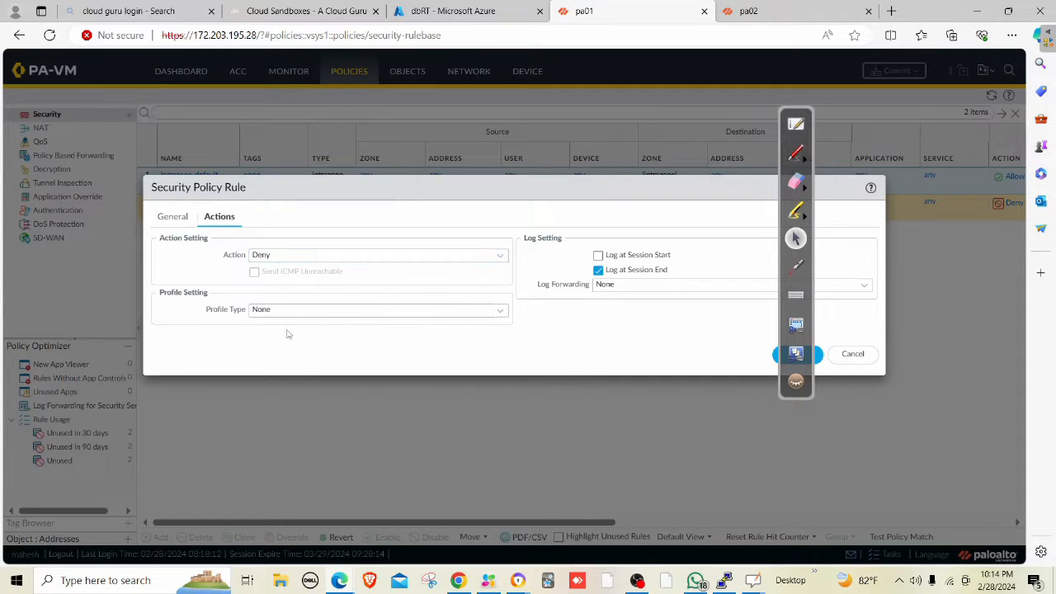
left_click(818, 358)
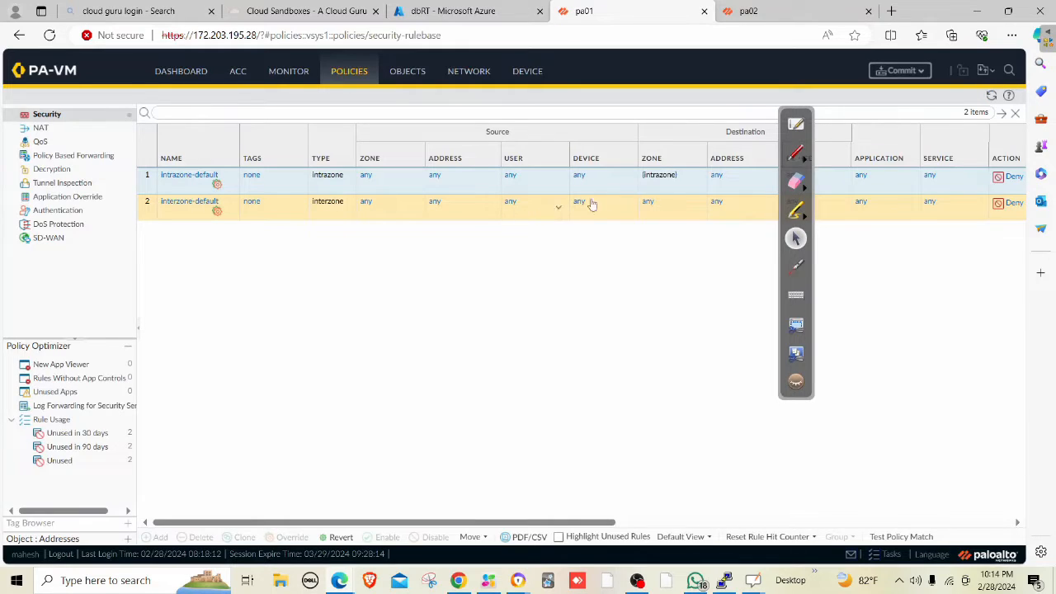
left_click(900, 73)
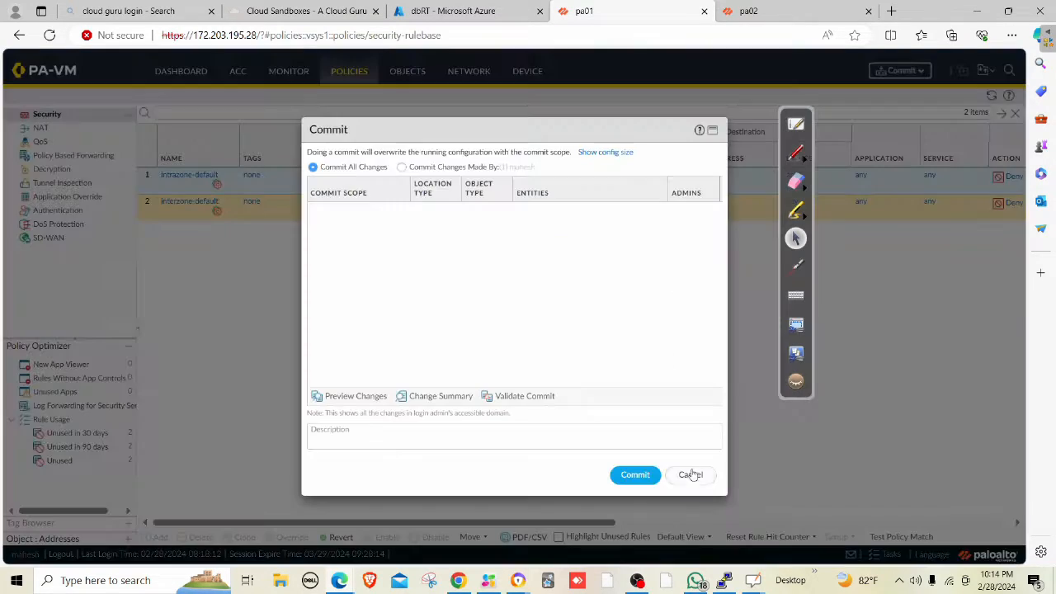
Commit the Deny change to pa01 while watching the PuTTY ping output.
left_click(632, 475)
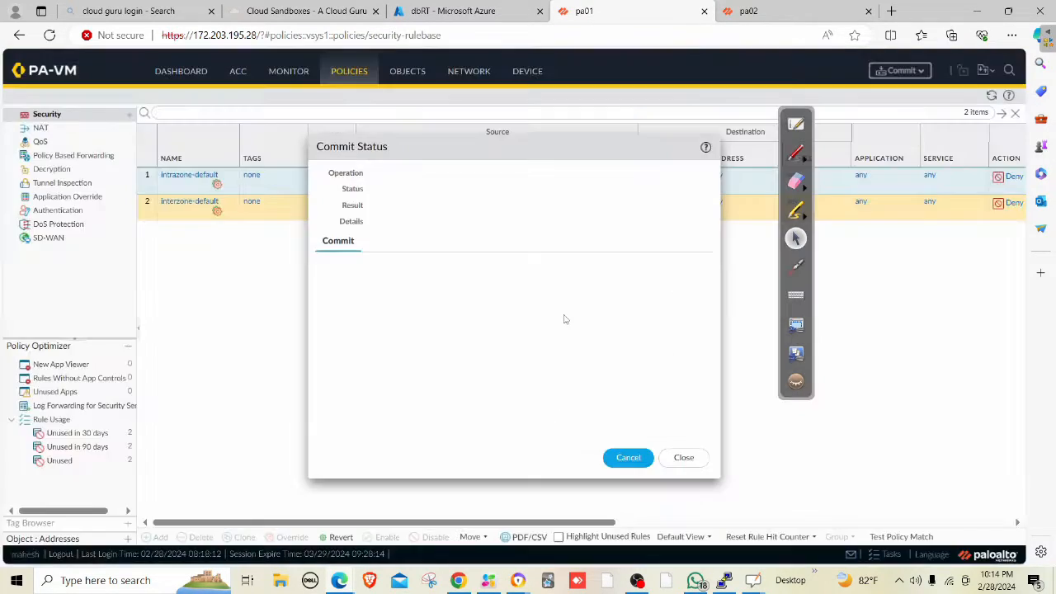
left_click(723, 580)
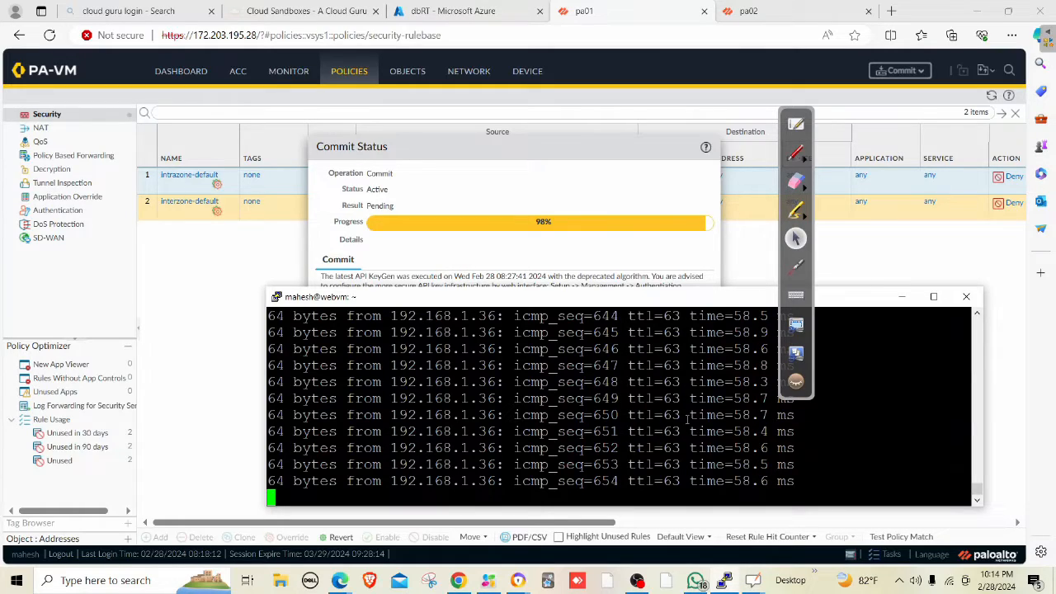
key("Return")
key("Return")
key("Return")
key("Return")
key("Return")
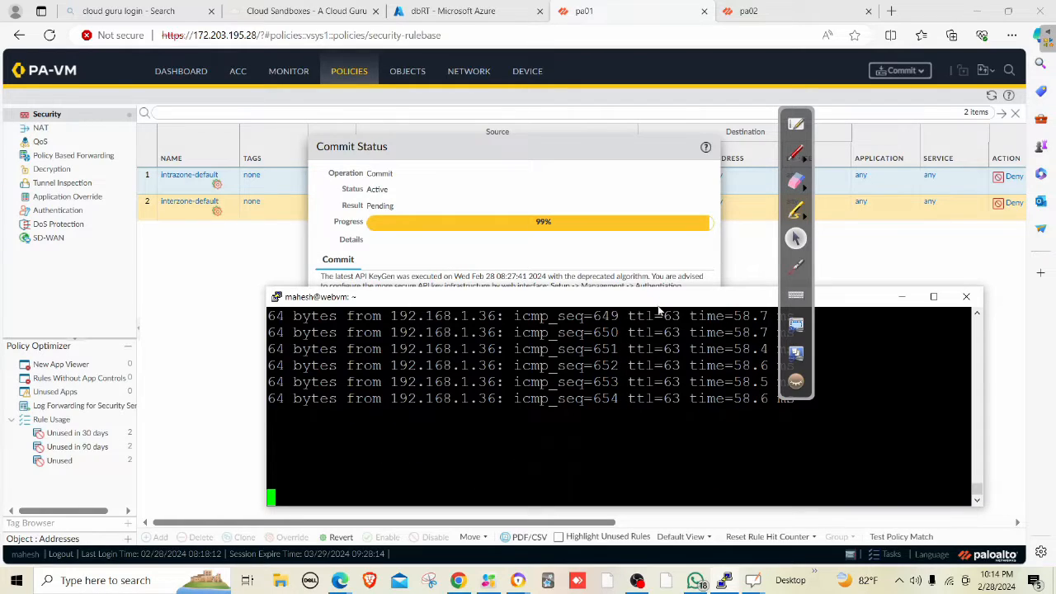
Close Commit Status and reload the rulebase, showing both default rules as Deny.
left_click(645, 249)
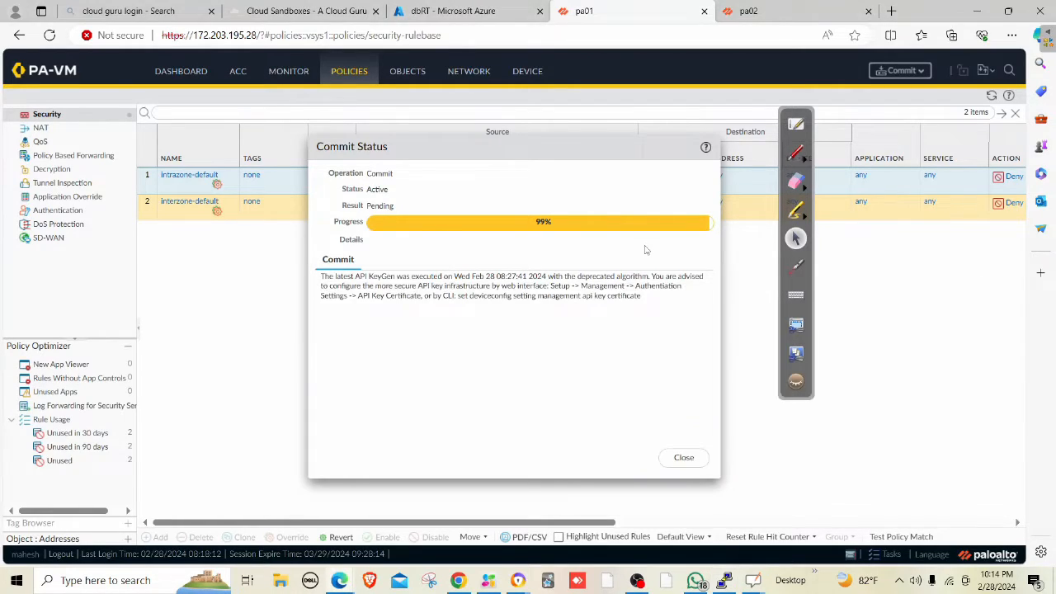
left_click(684, 454)
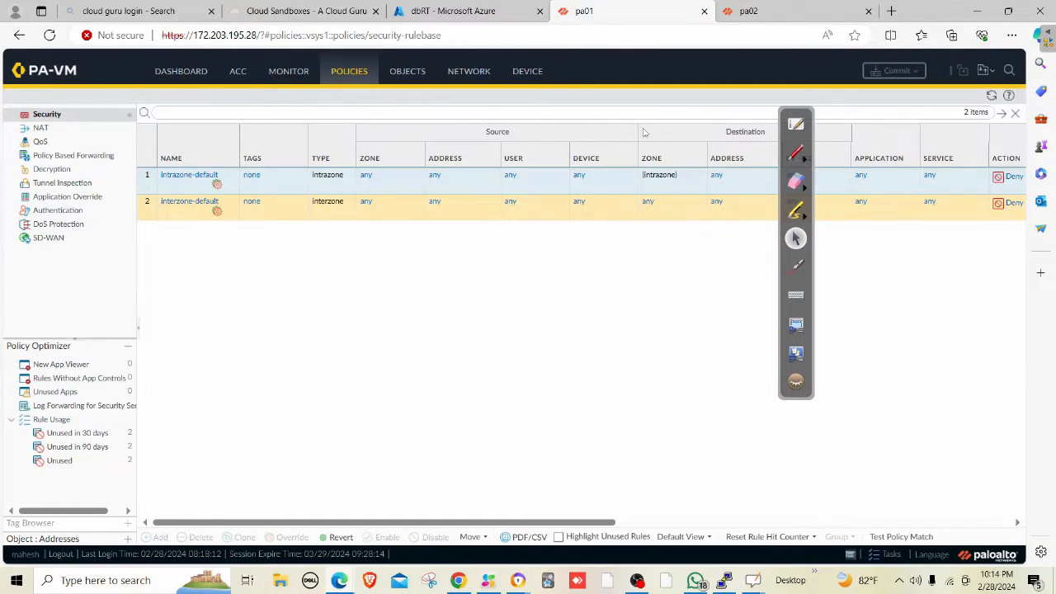
left_click(993, 96)
left_click(51, 36)
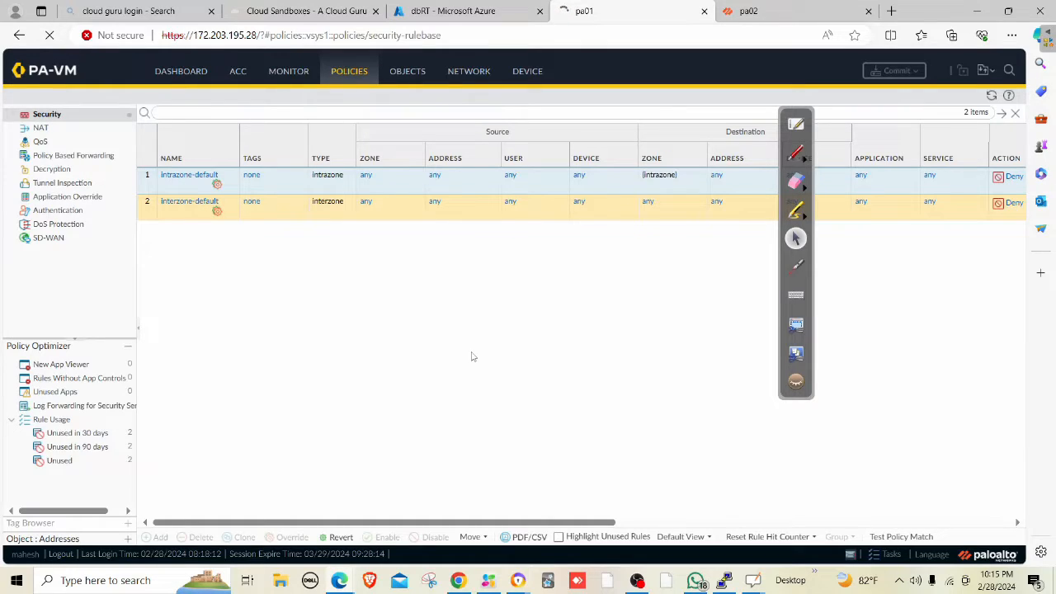
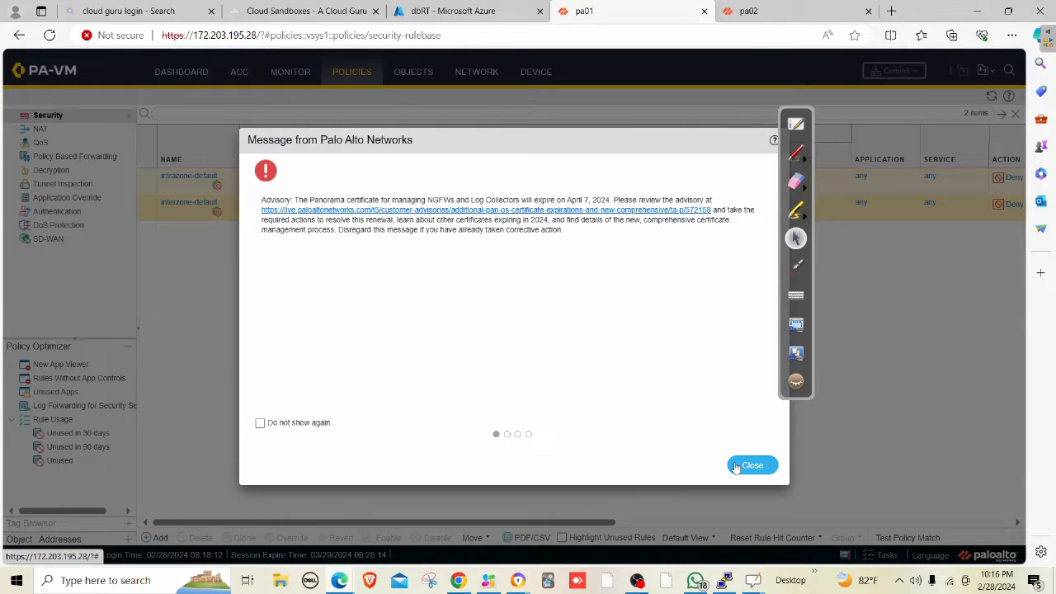
Dismiss the Palo Alto announcement and start a new Security Policy Rule.
left_click(747, 467)
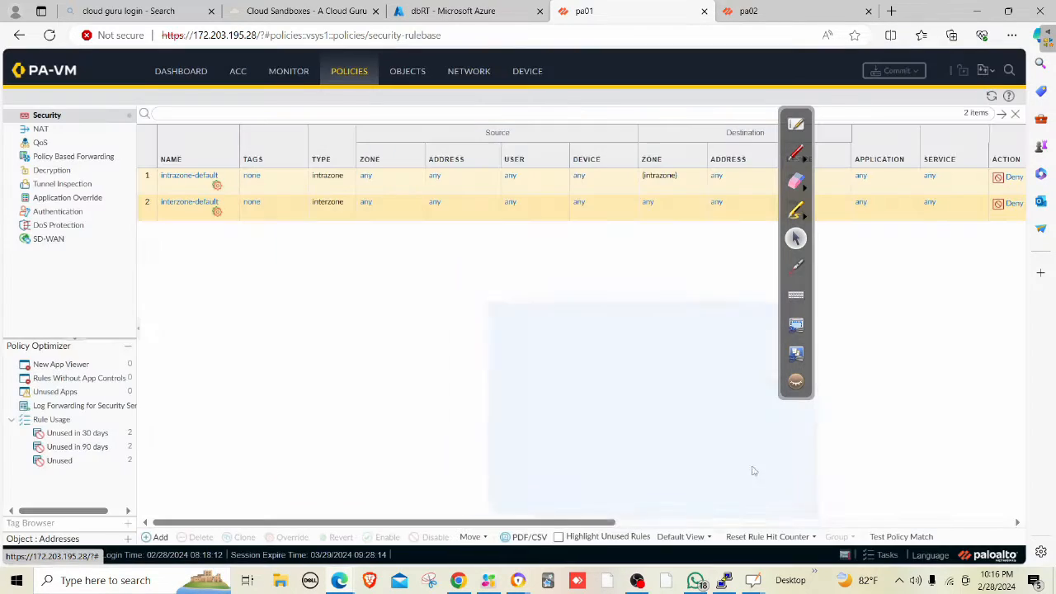
left_click(157, 537)
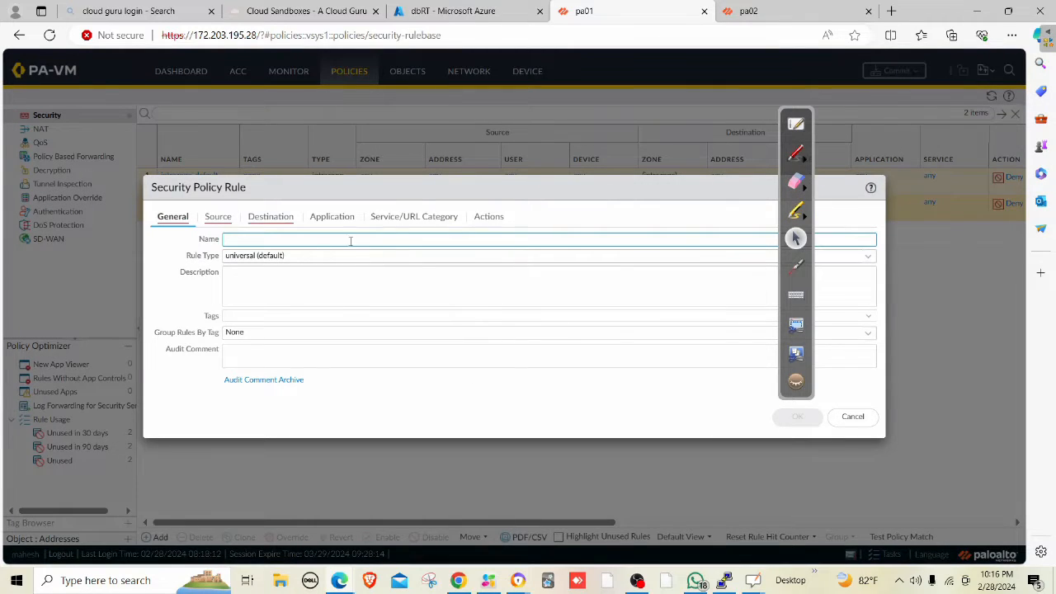
Name the rule 'allow ping from web to db' and set its type to intrazone.
left_click(517, 582)
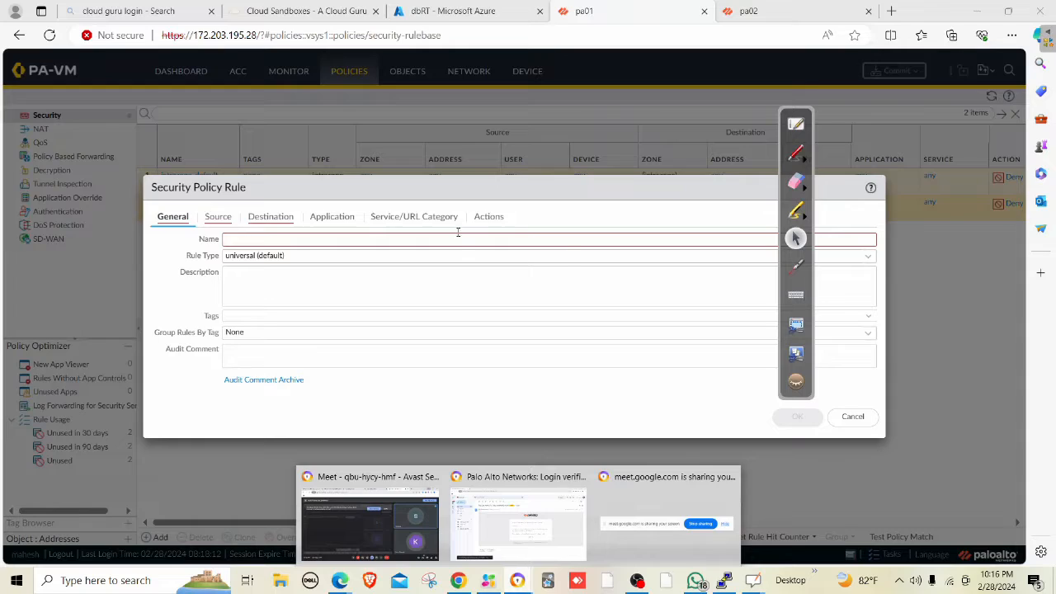
left_click(459, 239)
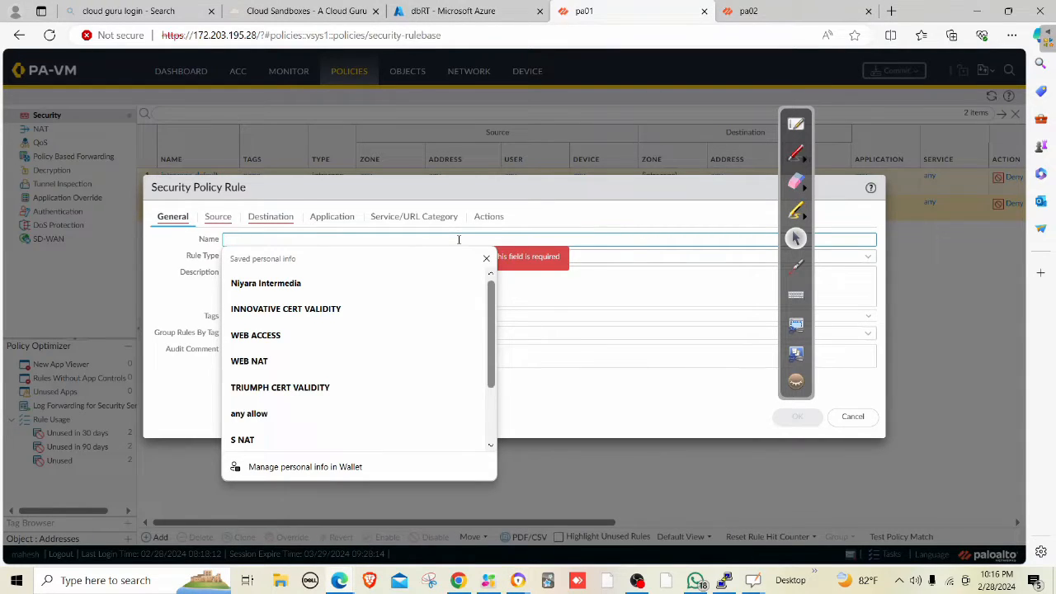
type("ALLOW PING")
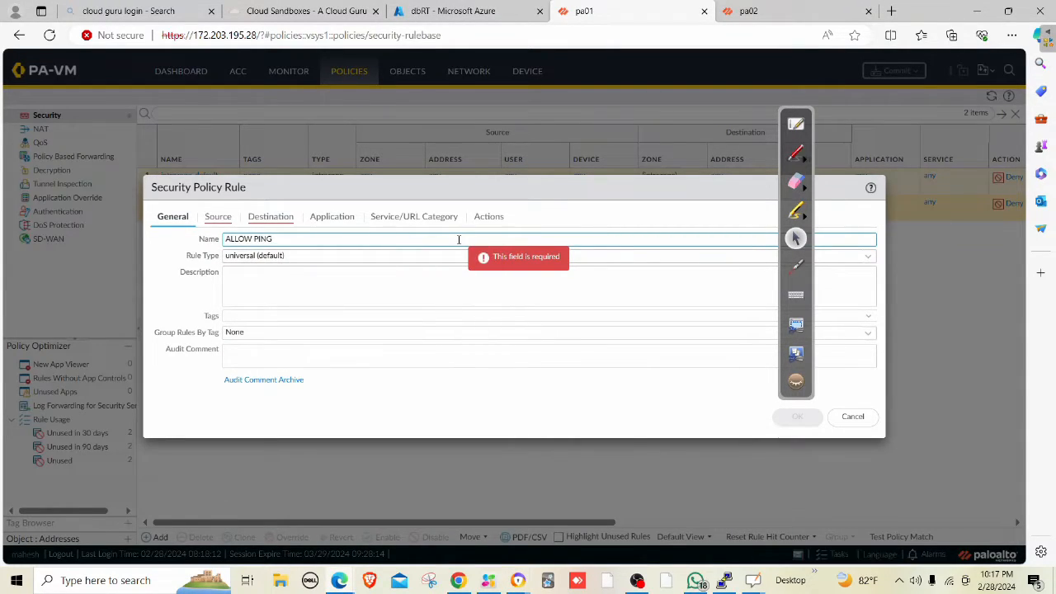
key("BackSpace")
key("BackSpace")
key("BackSpace")
key("BackSpace")
key("BackSpace")
key("BackSpace")
key("BackSpace")
key("BackSpace")
key("BackSpace")
key("BackSpace")
type("al")
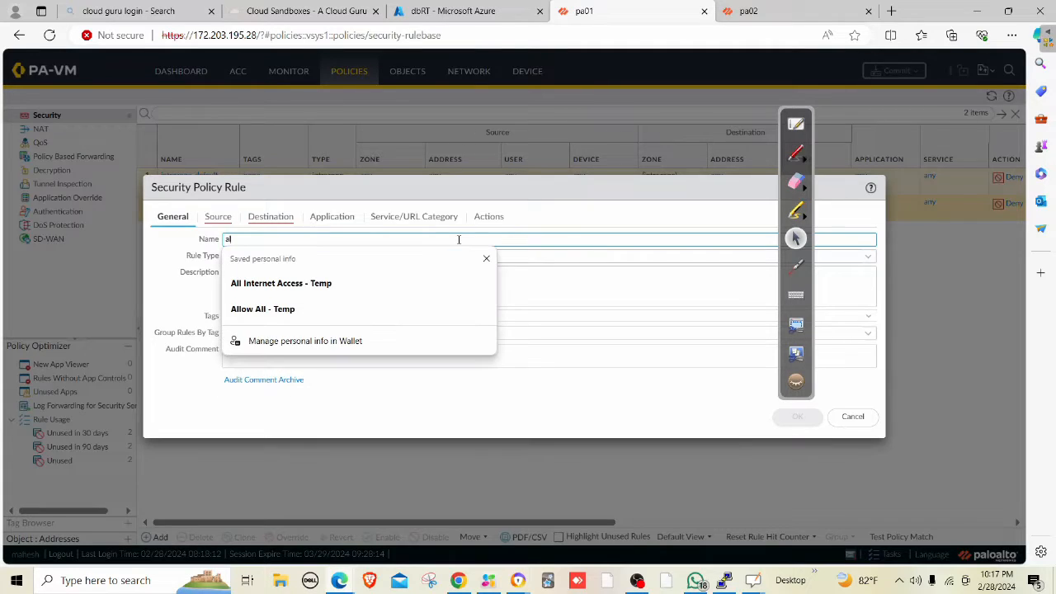
type("low ping")
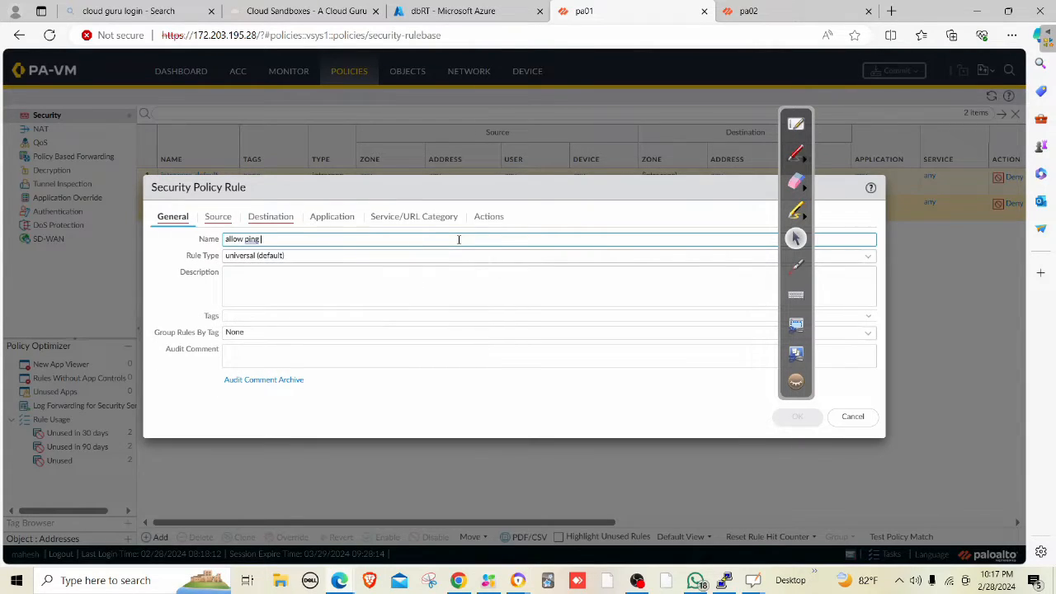
type(" from")
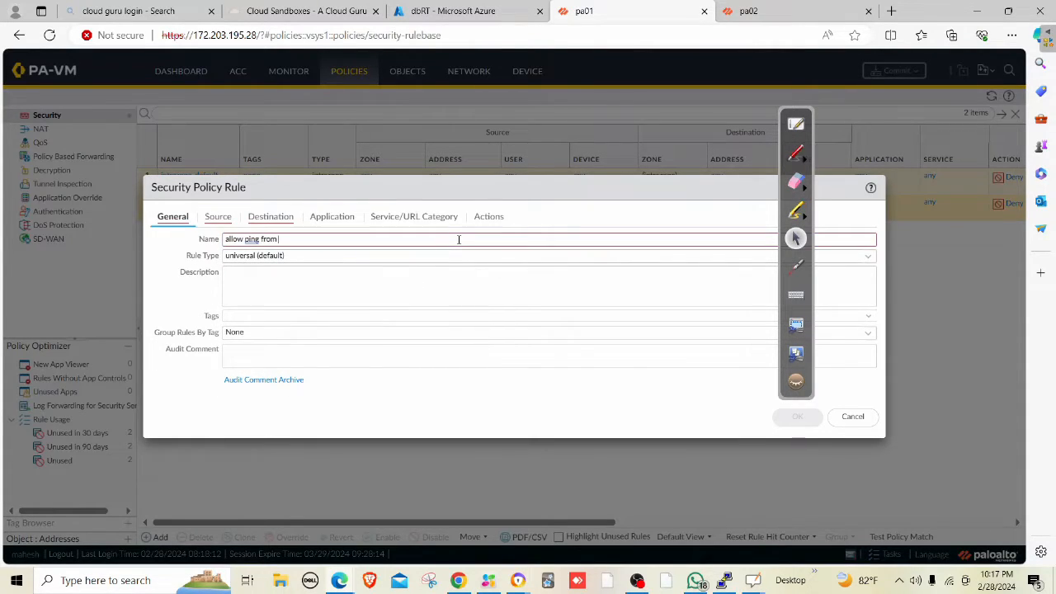
type(" web to db")
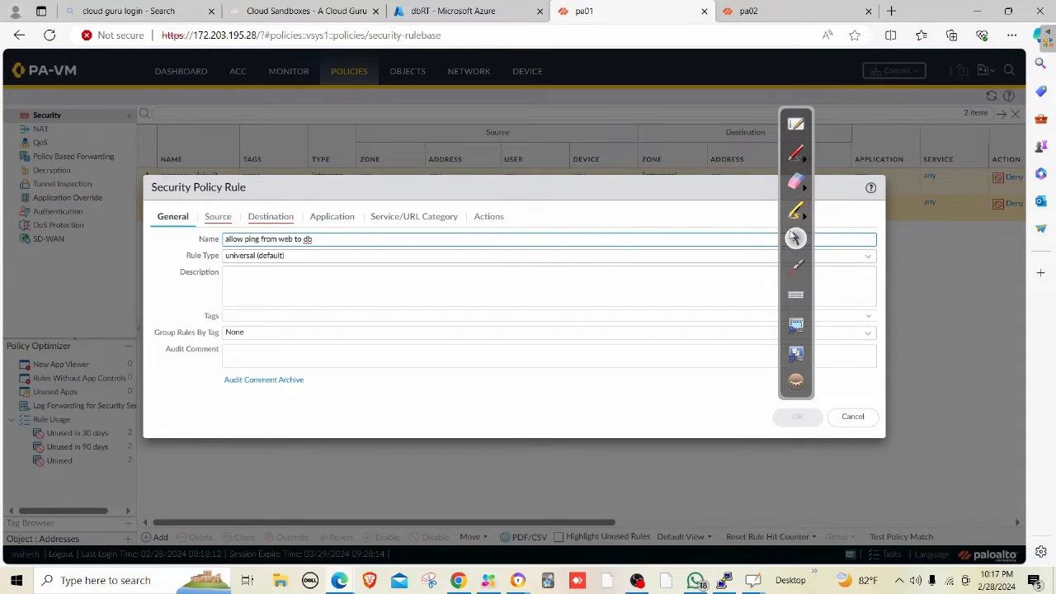
left_click(869, 263)
left_click(245, 288)
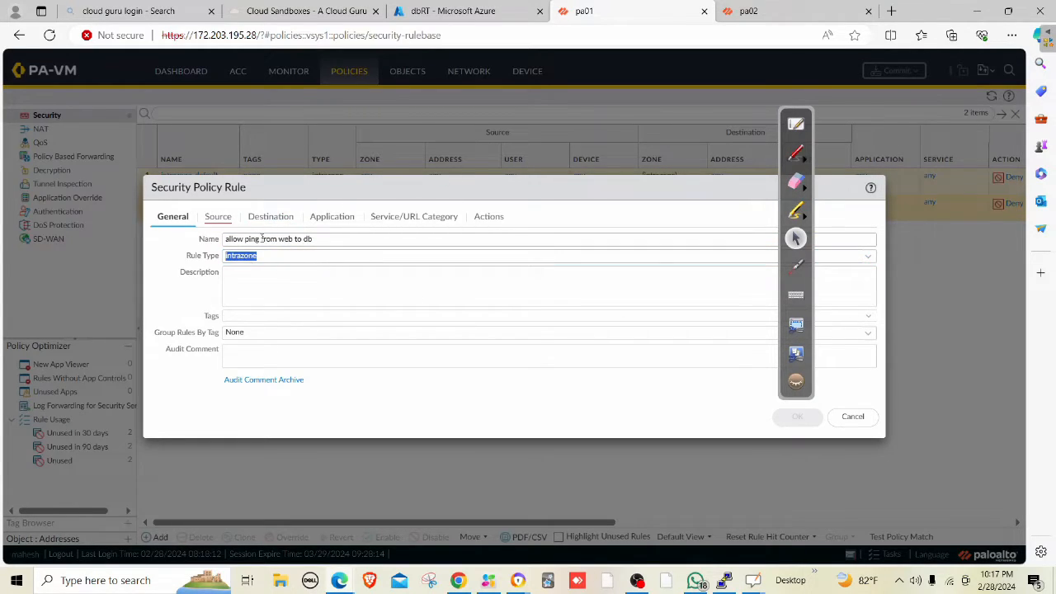
Set the rule's source zone to Trust and source address to 192.168.1.4.
left_click(218, 217)
left_click(173, 394)
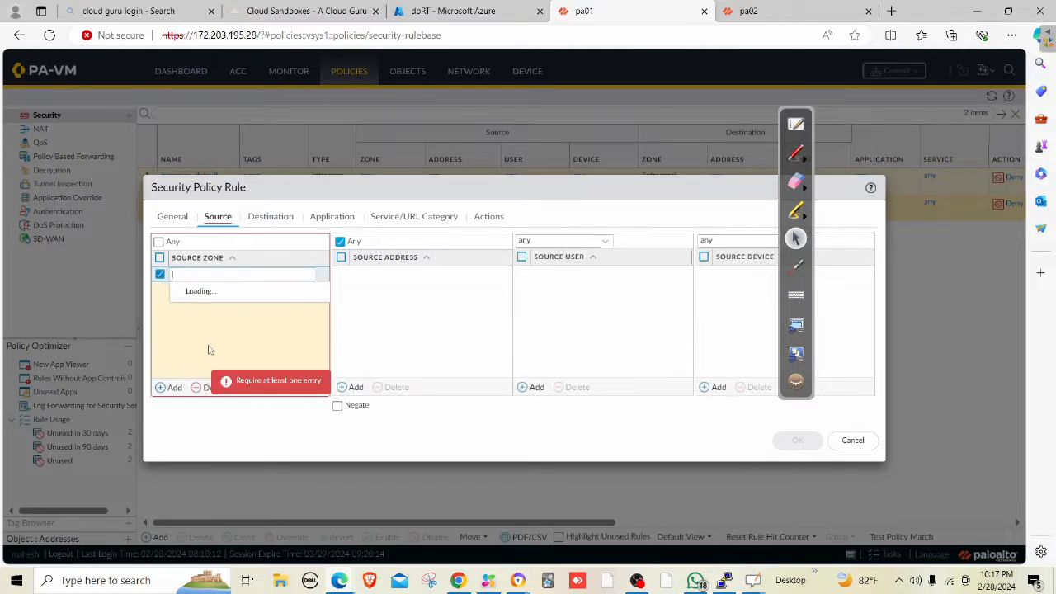
left_click(207, 292)
left_click(207, 329)
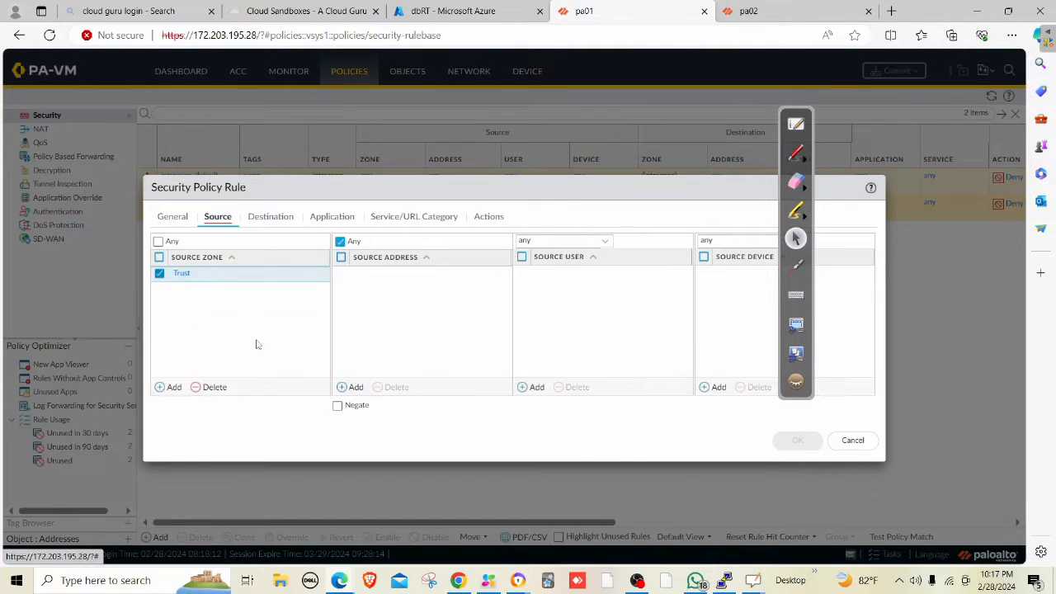
left_click(273, 220)
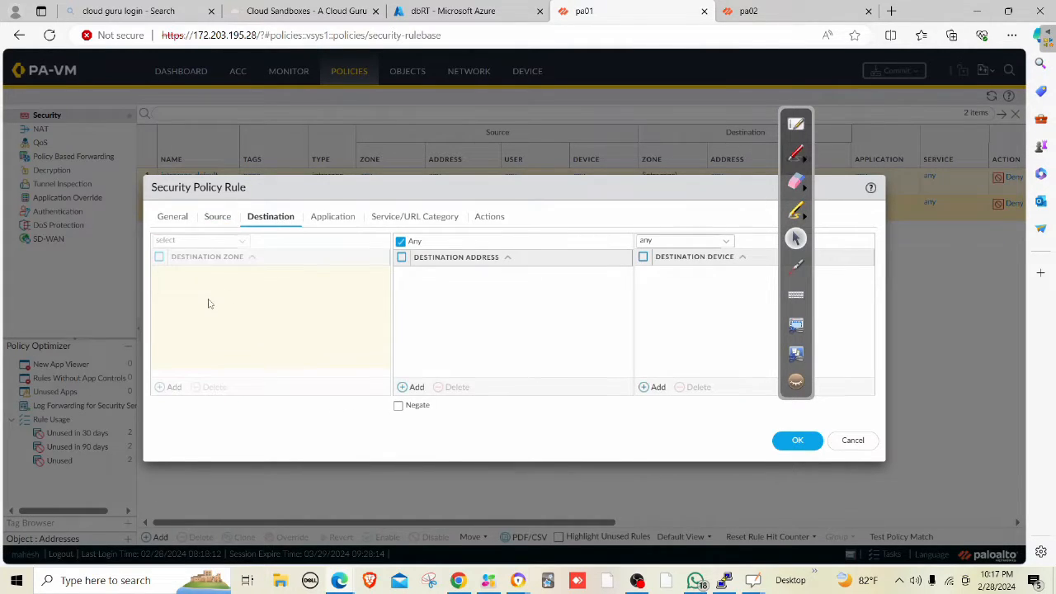
left_click(217, 219)
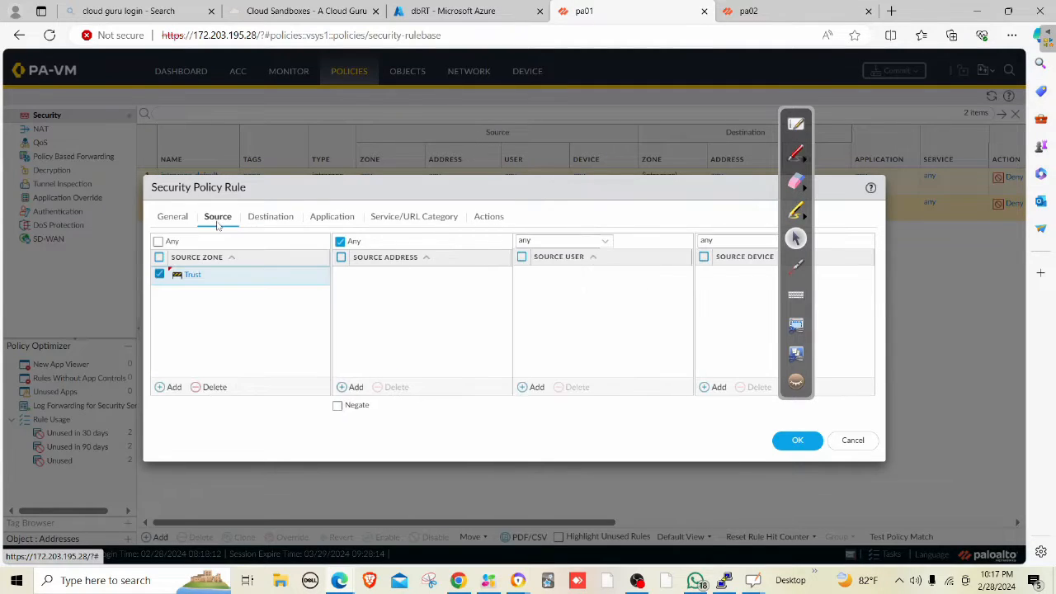
left_click(354, 387)
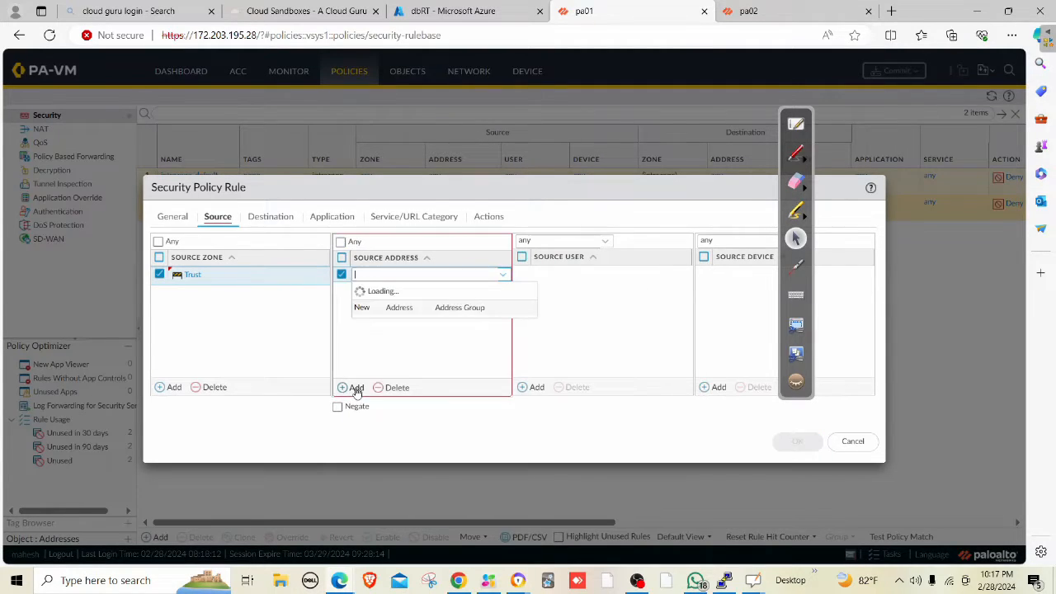
type("192.168.1")
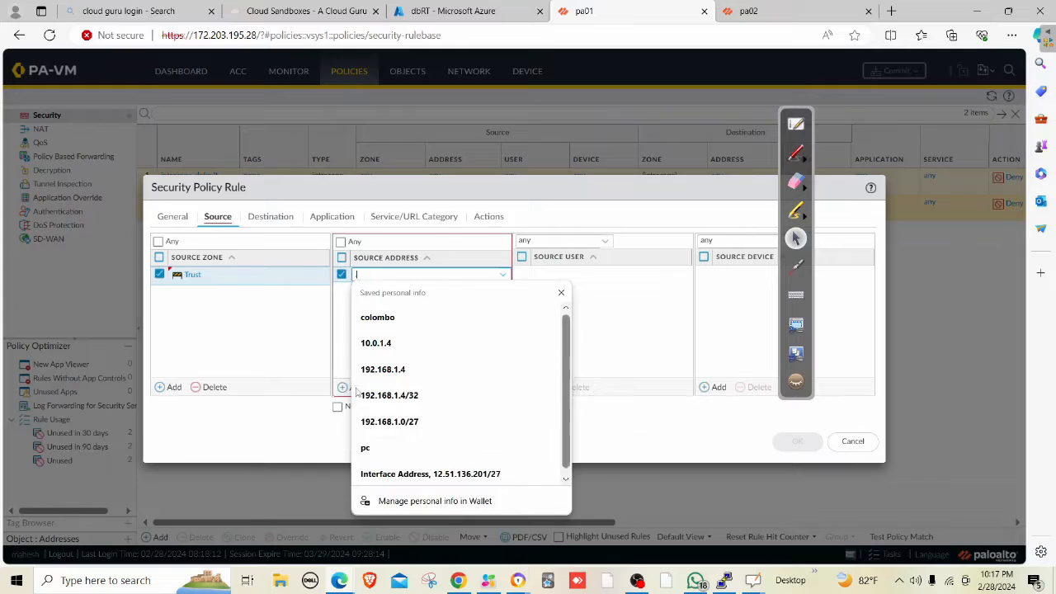
type(".4")
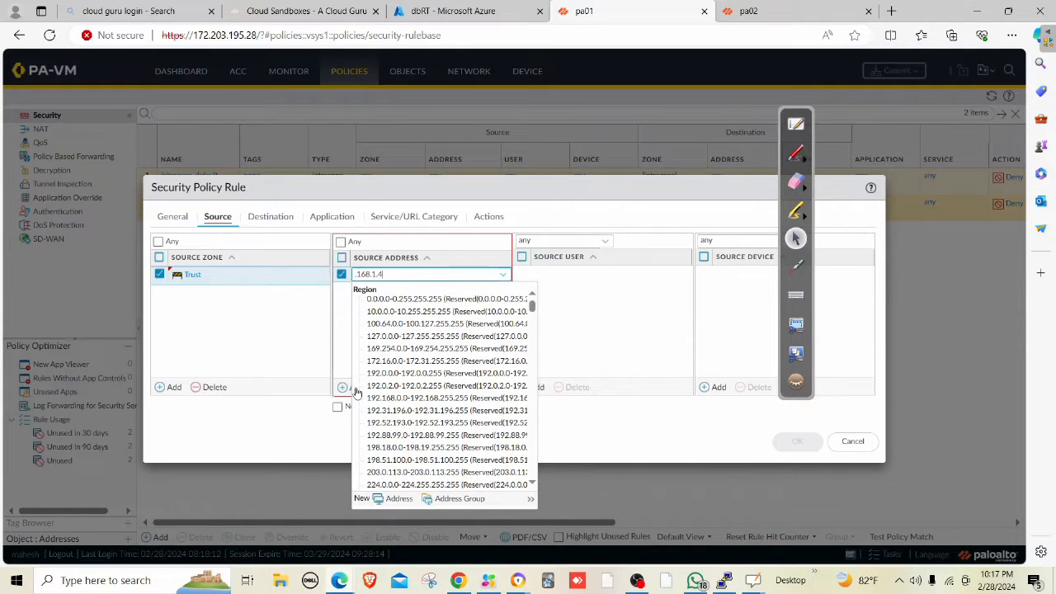
key("Return")
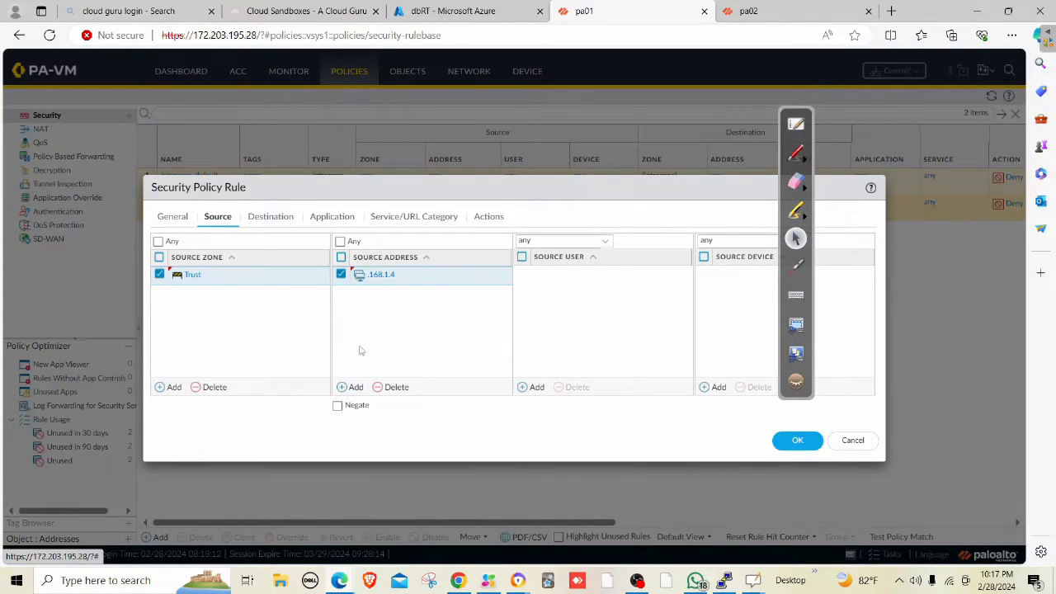
left_click(413, 278)
type("1")
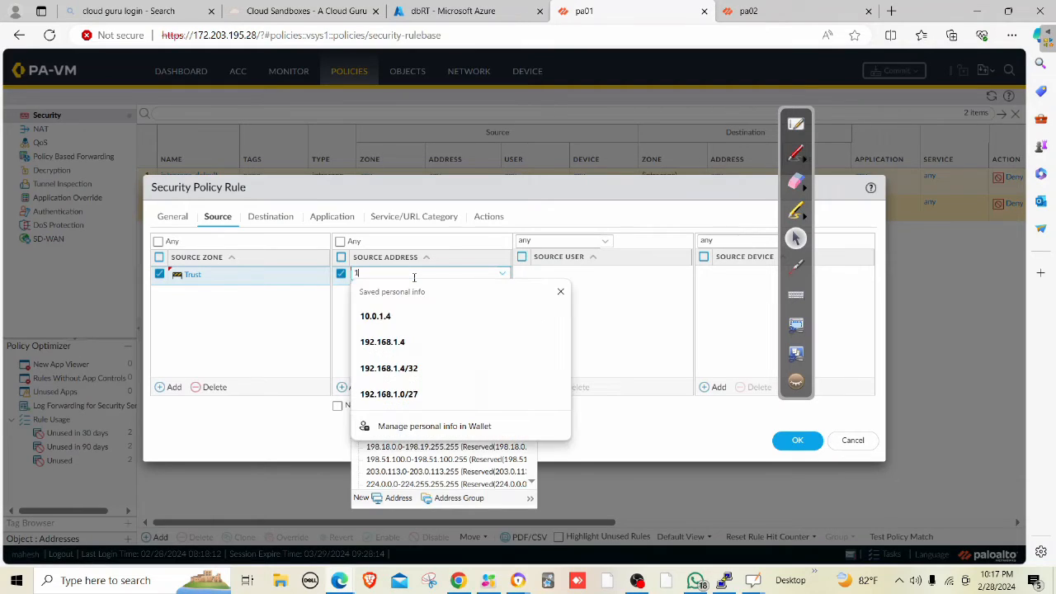
type("92.168.1.4")
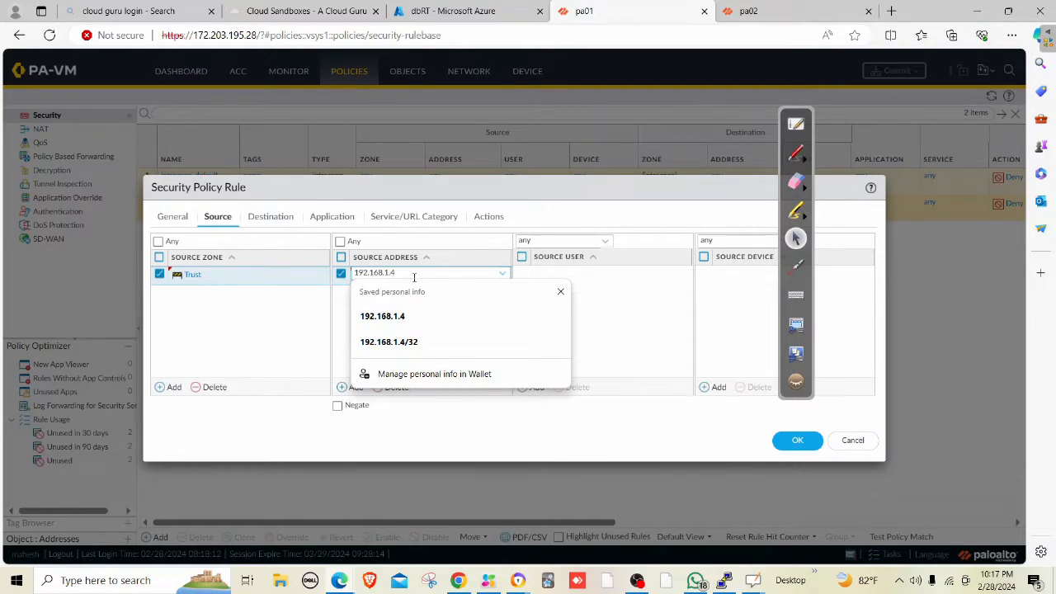
key("Escape")
Add destination address 192.168.1.36 and save the rule.
left_click(280, 217)
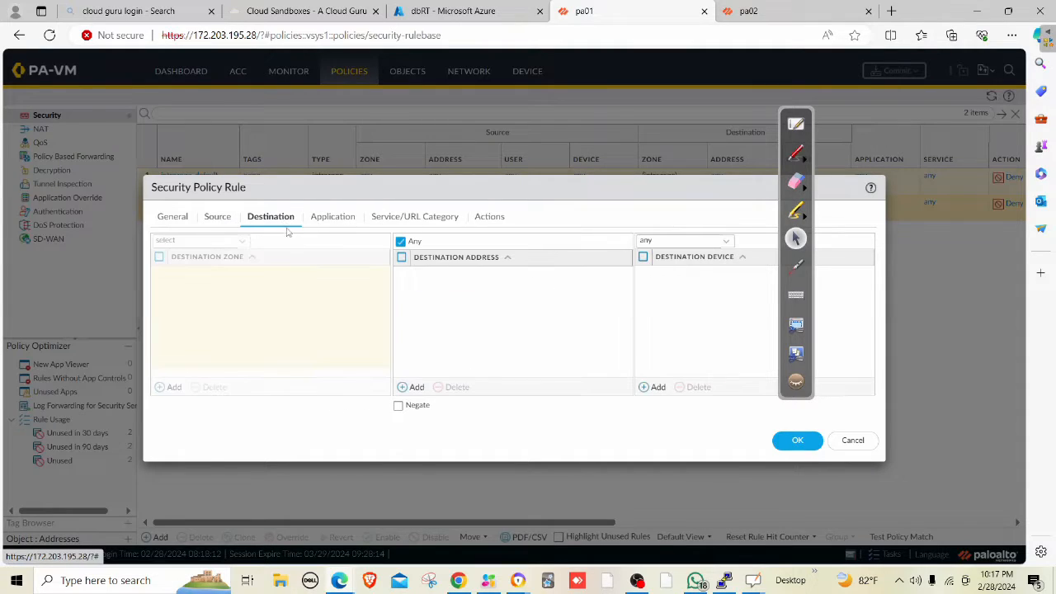
left_click(413, 387)
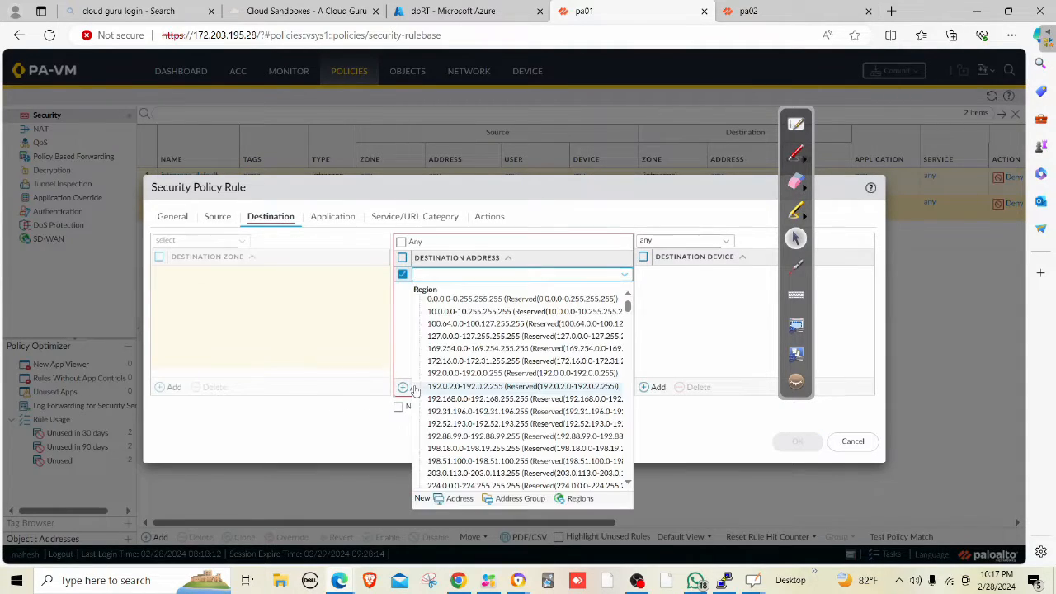
type("192.168")
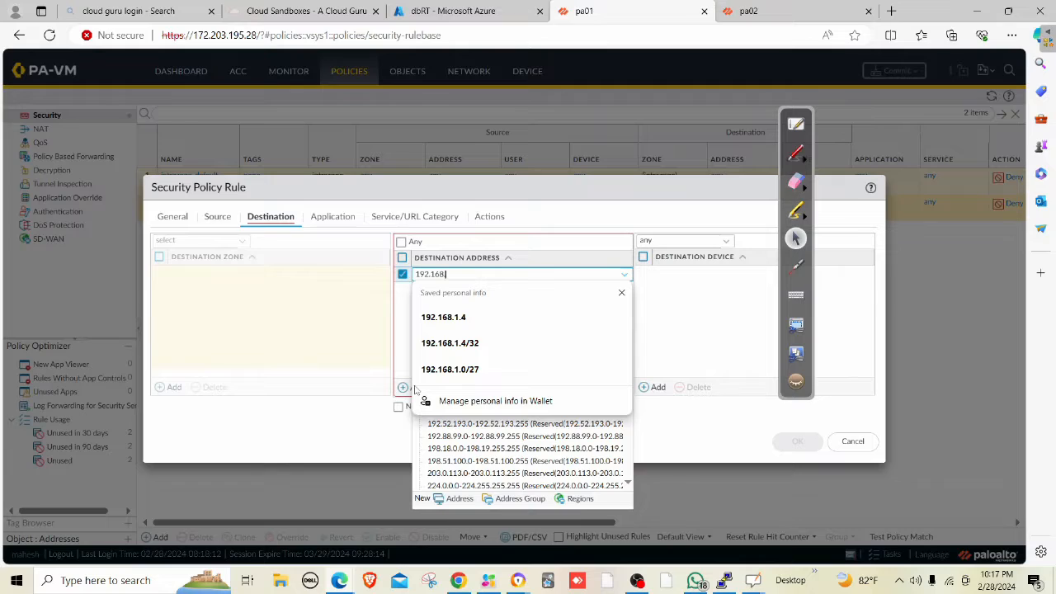
type(".1.36")
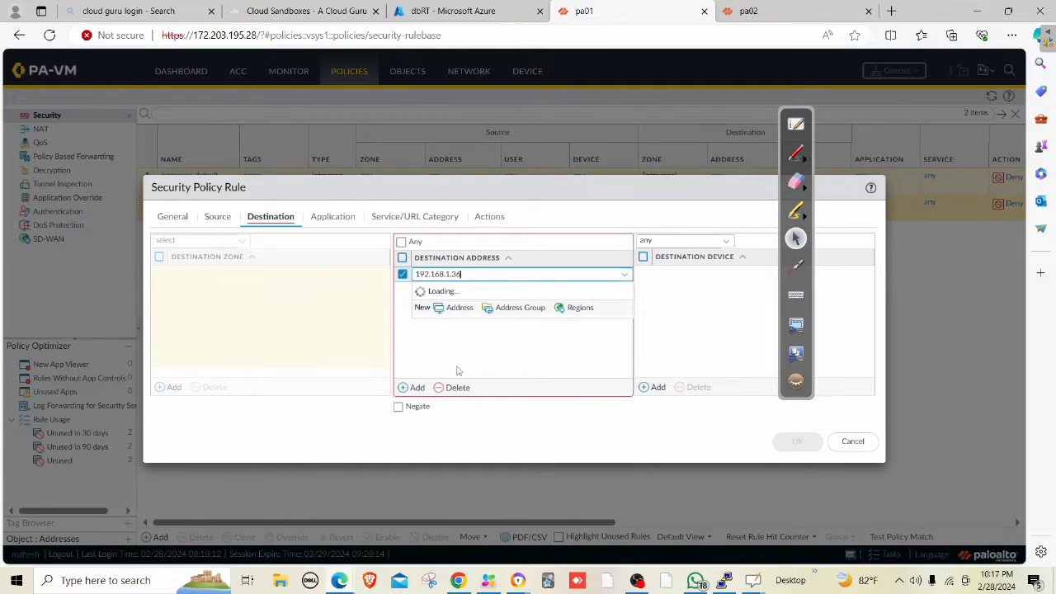
left_click(458, 371)
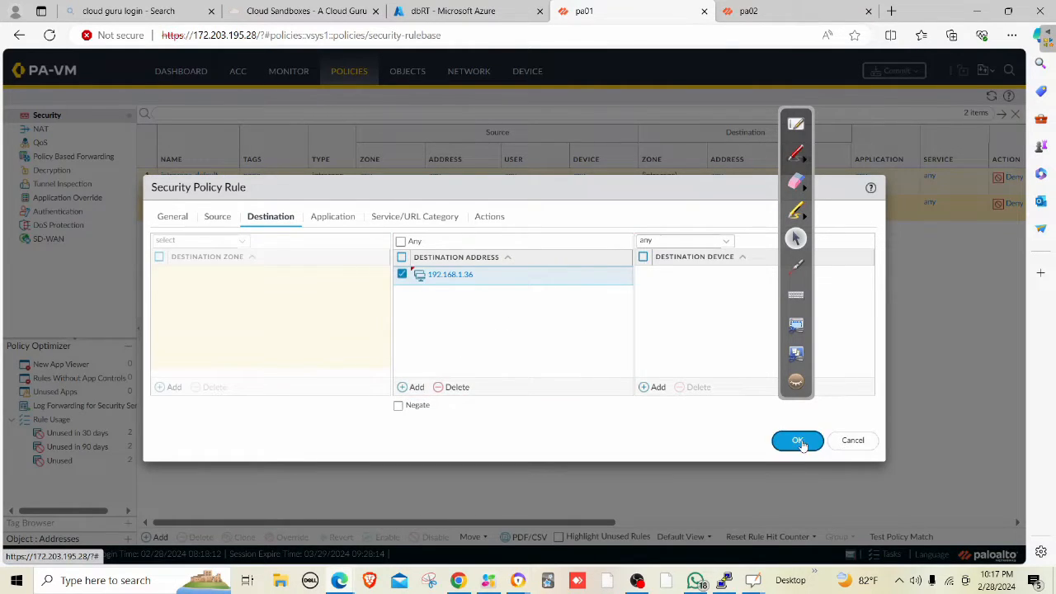
left_click(799, 441)
Commit the new allow-ping rule while checking the running ping in the terminal.
left_click(723, 581)
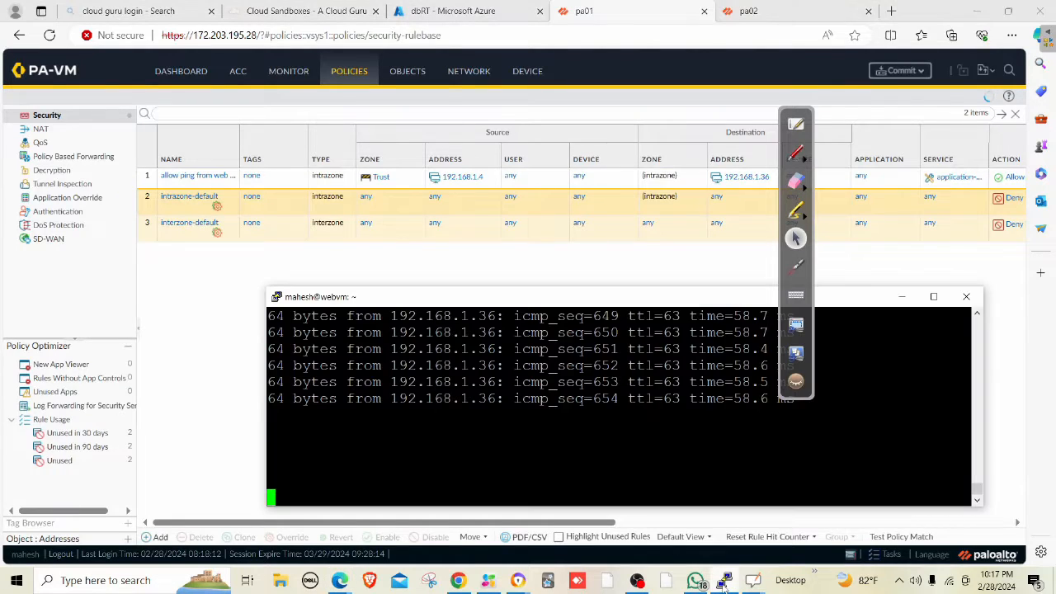
left_click(723, 581)
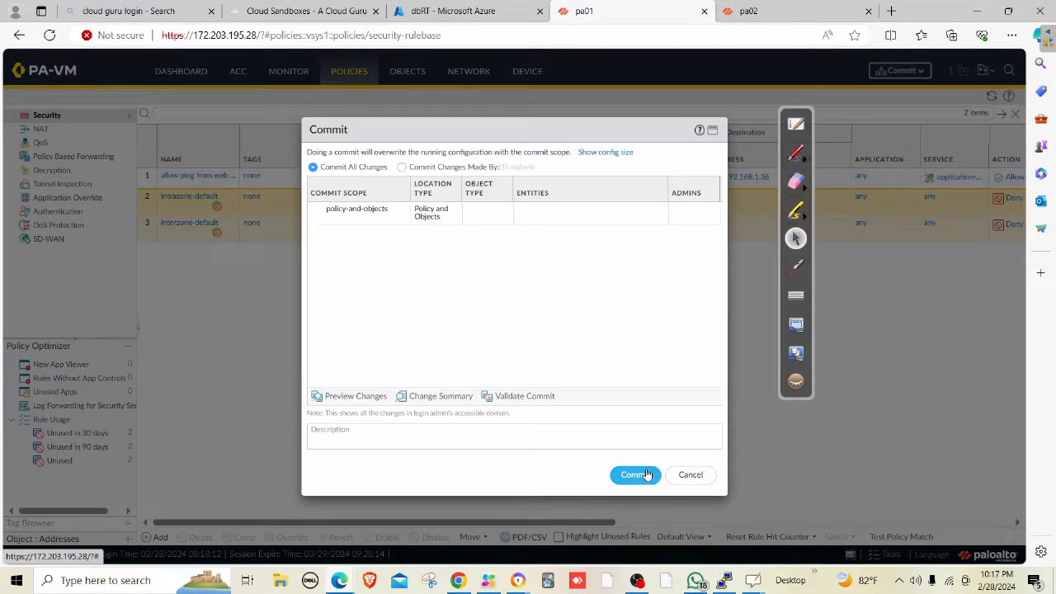
left_click(634, 473)
left_click(723, 582)
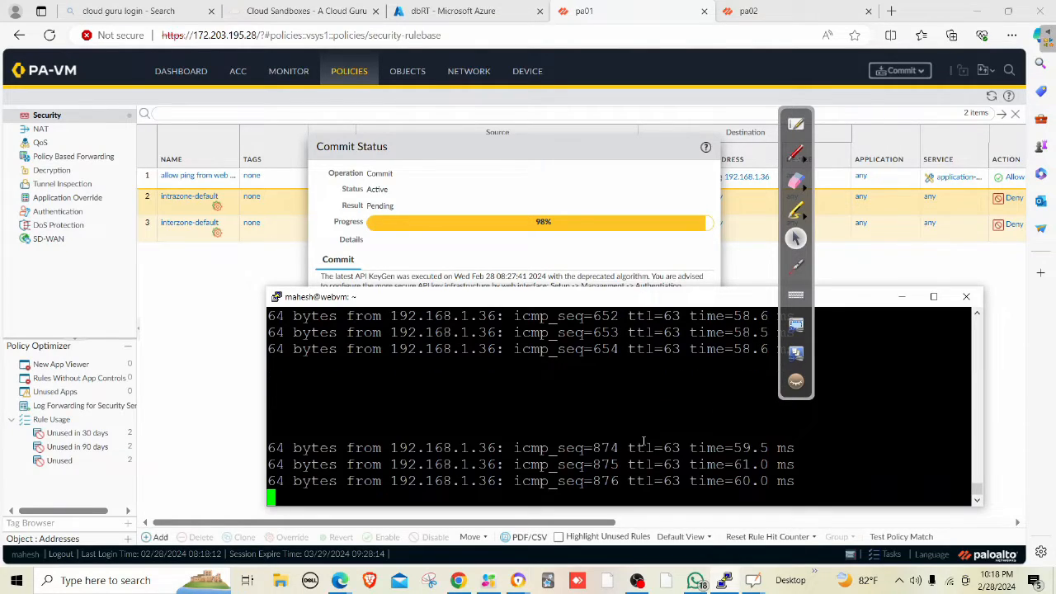
In the Azure portal, find Load balancers and start creating a new one.
left_click(451, 16)
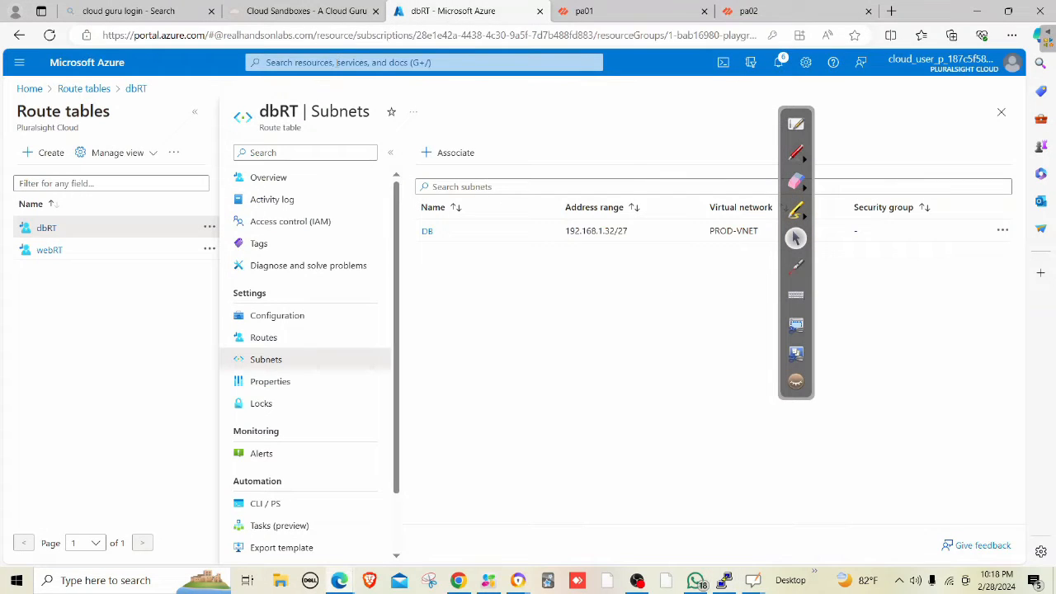
left_click(336, 64)
type("loaodbal")
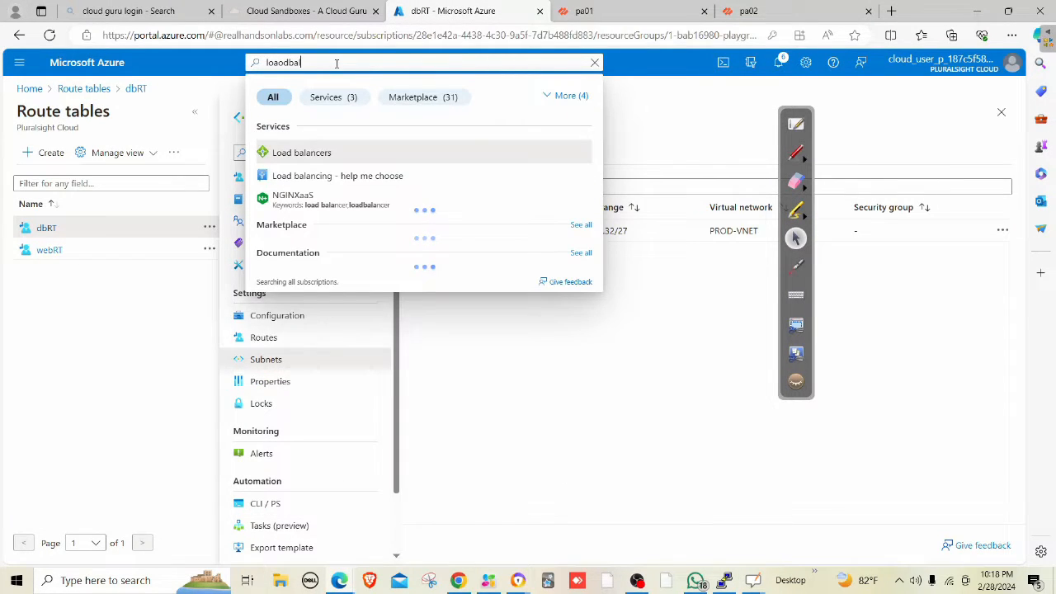
left_click(322, 152)
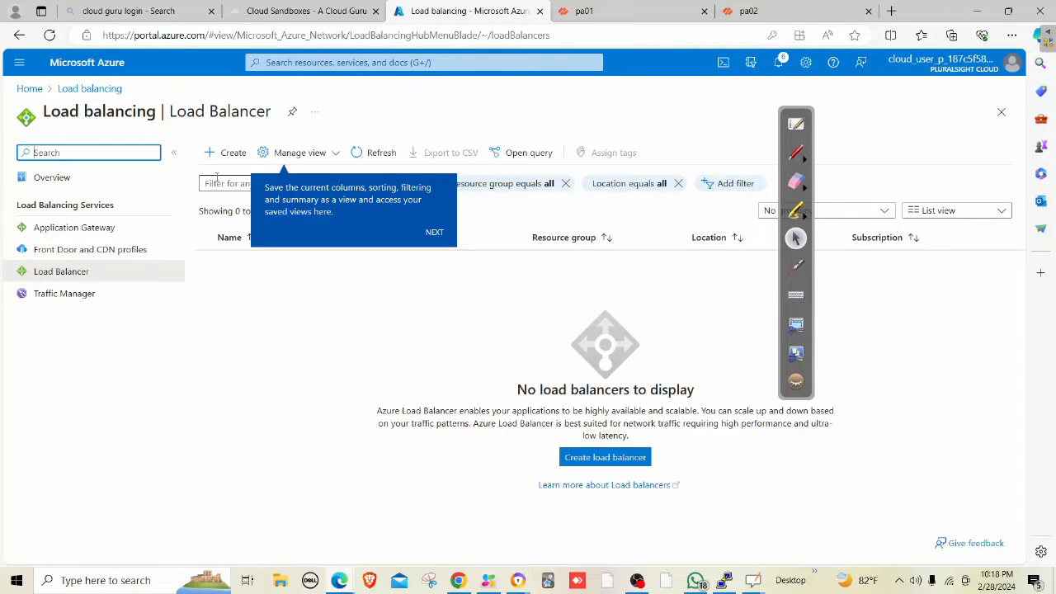
left_click(235, 156)
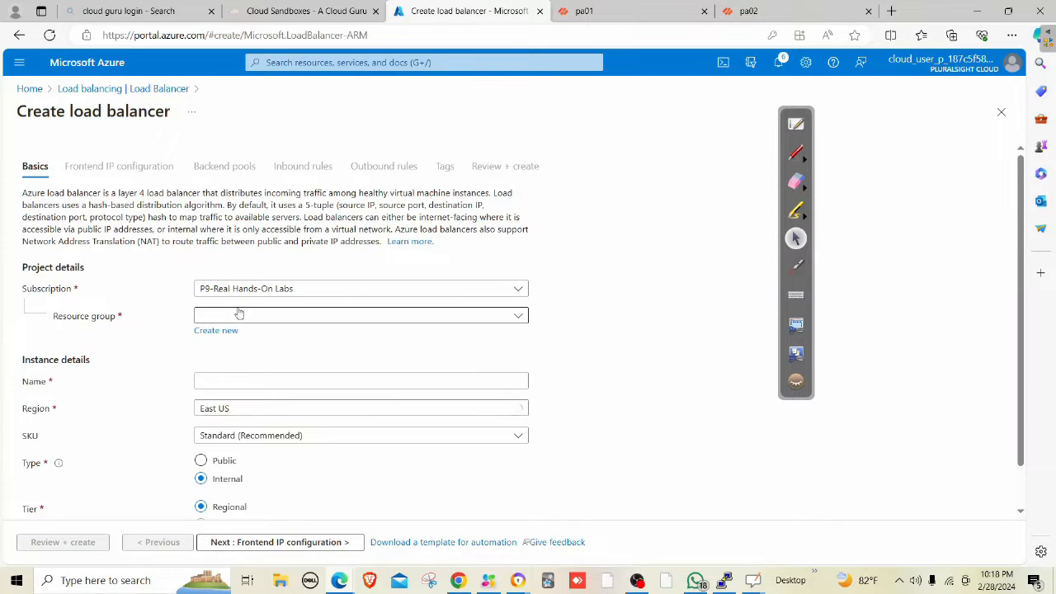
Put the load balancer in the sandbox resource group and name it intLB.
left_click(239, 314)
left_click(236, 361)
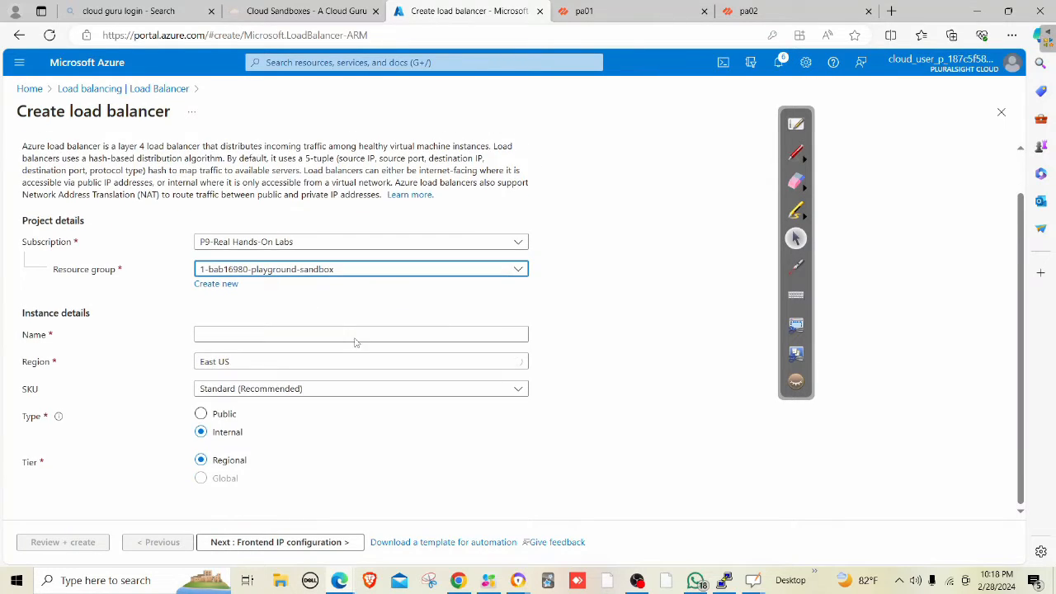
left_click(247, 331)
type("intLB")
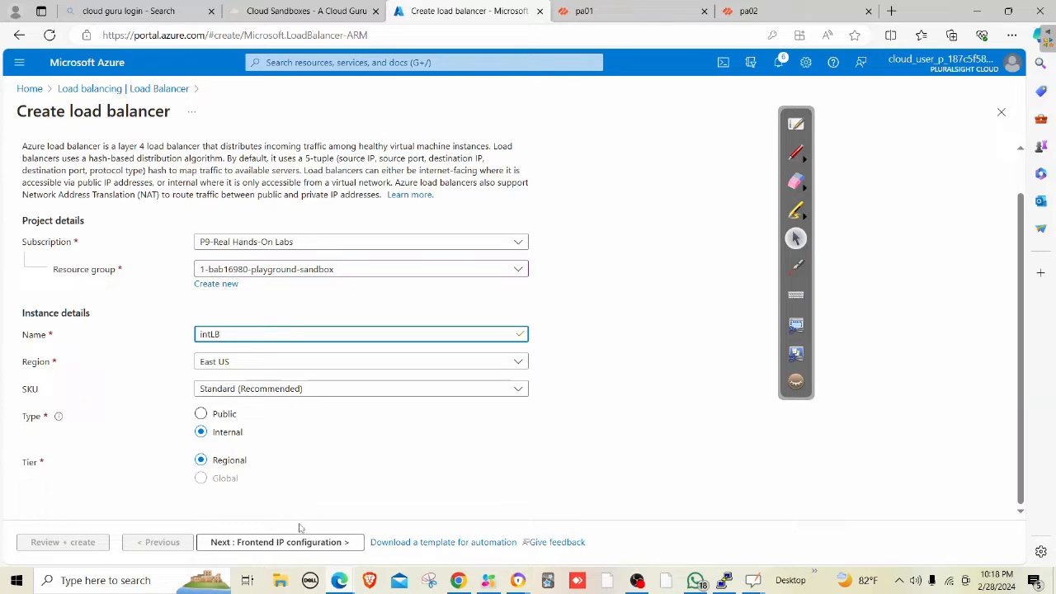
left_click(272, 545)
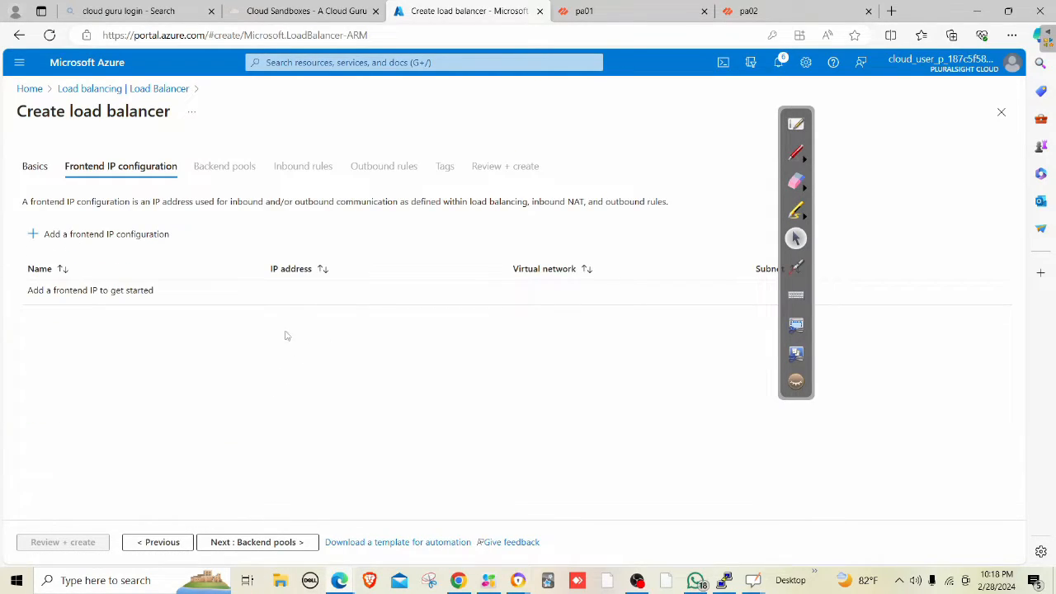
Add frontend IP 'intLBfront' on the TRUST subnet 10.0.2.0/24 and advance to Backend pools.
left_click(100, 236)
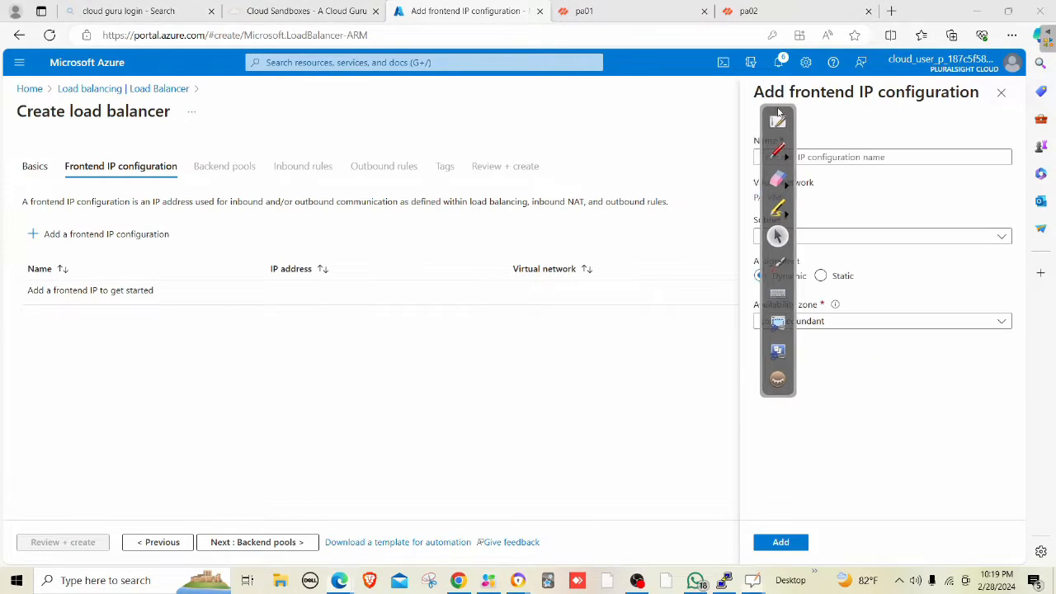
left_click(808, 158)
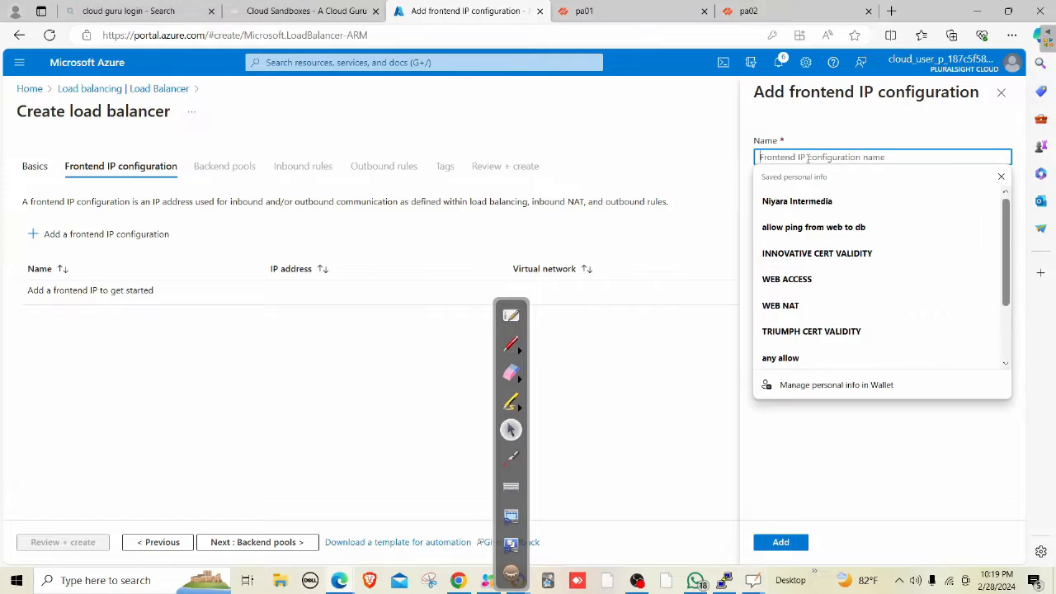
type("INT")
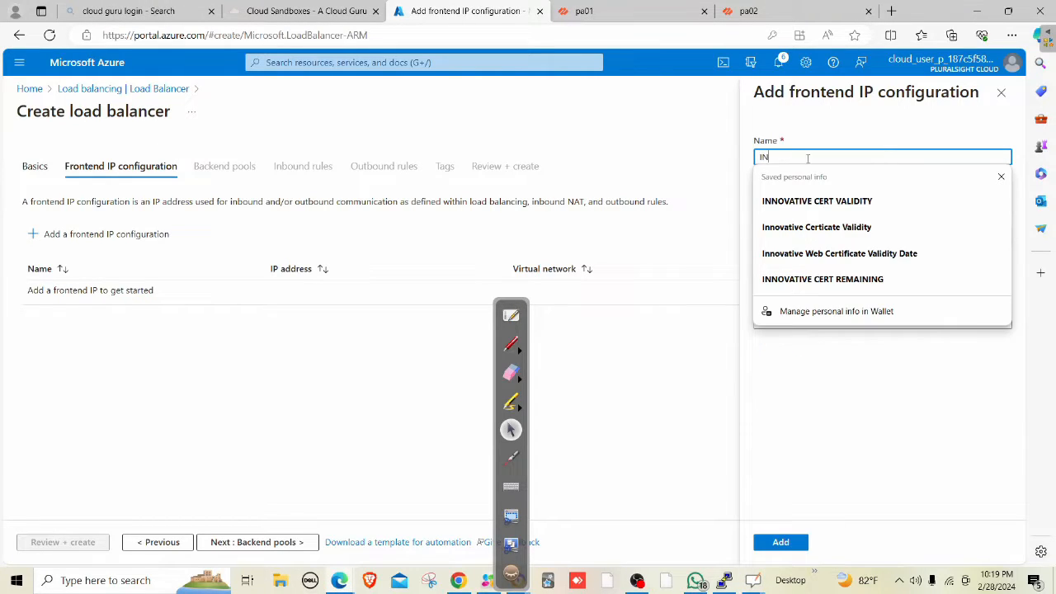
key("BackSpace")
key("BackSpace")
key("BackSpace")
type("int")
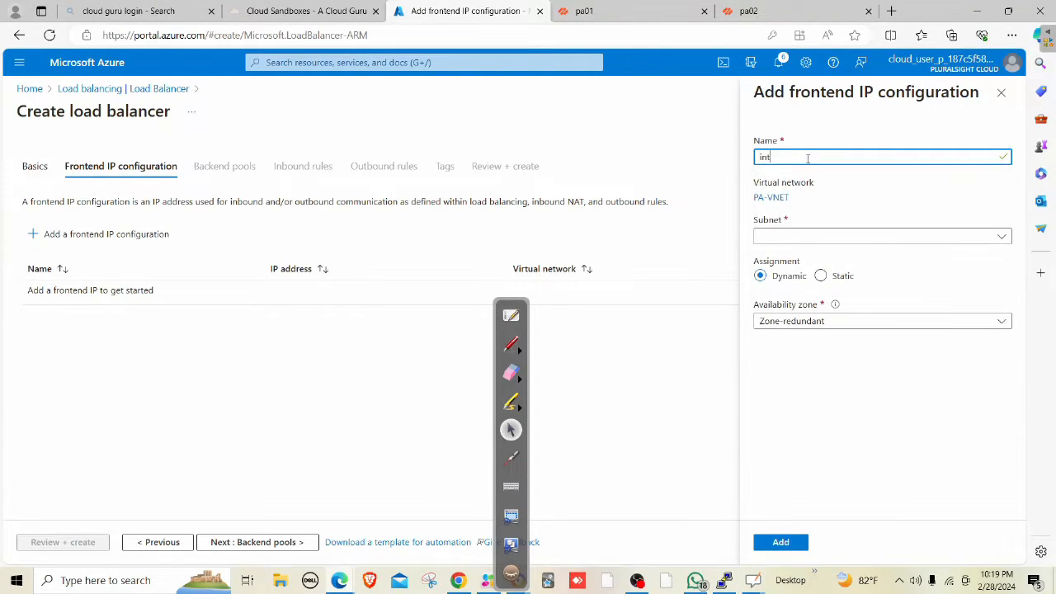
type("LBfront")
left_click(784, 237)
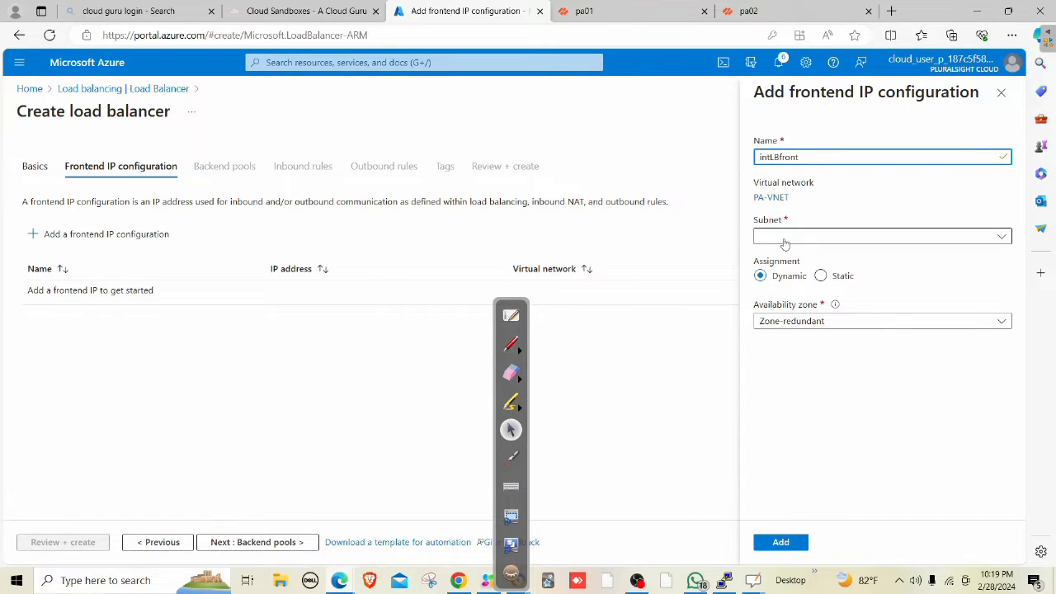
left_click(789, 300)
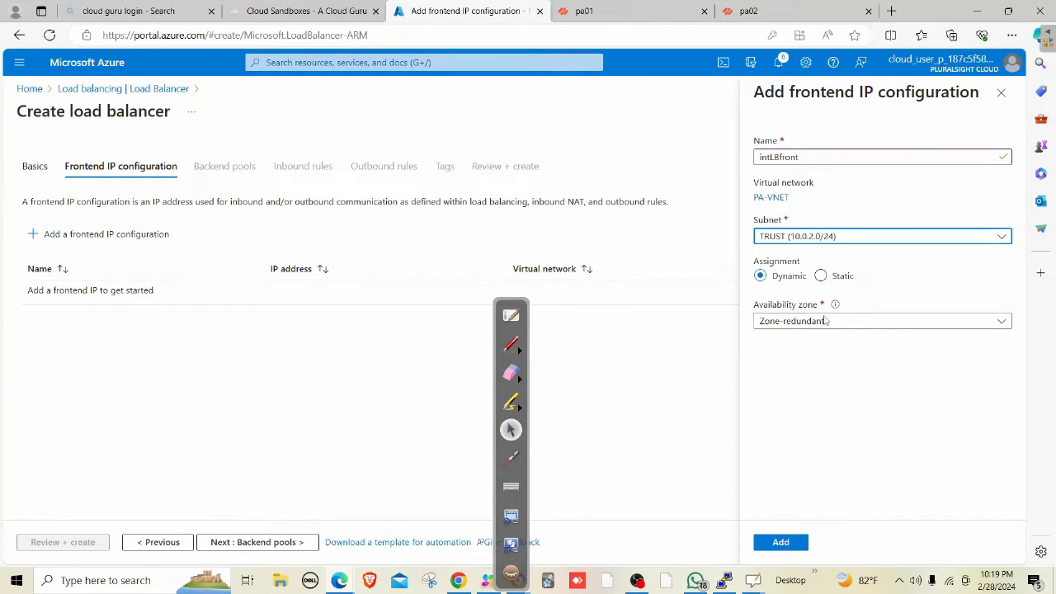
left_click(792, 547)
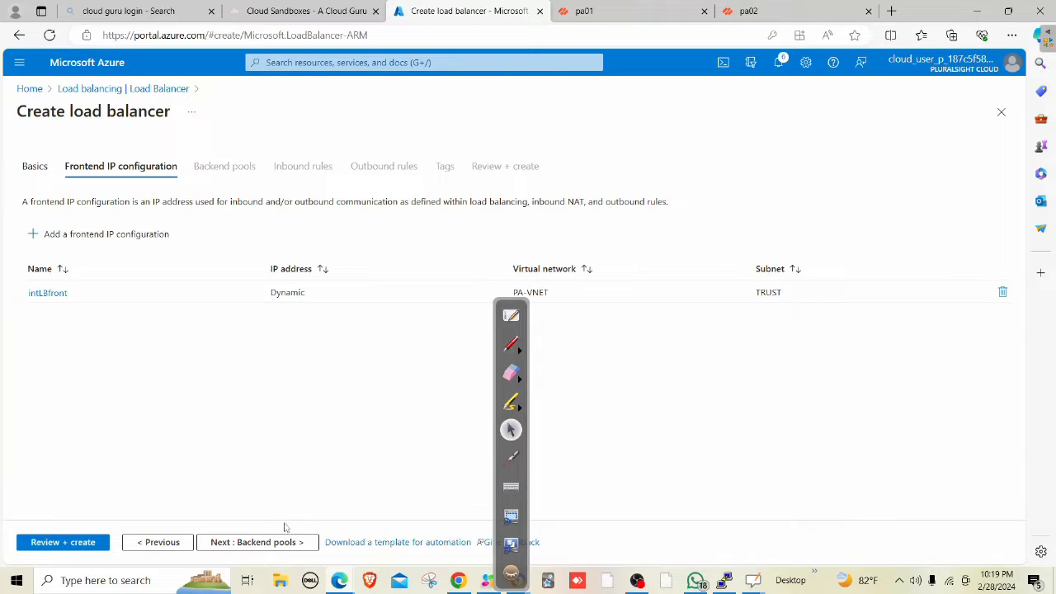
left_click(272, 547)
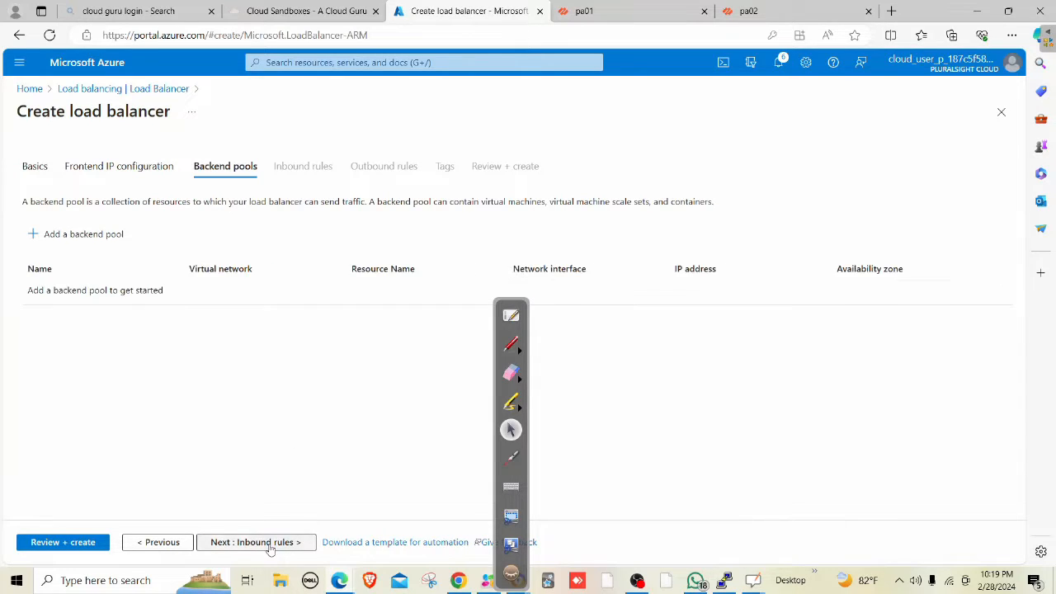
Create backend pool 'papool' with pa01's 10.0.2.4 and pa02's 10.0.2.5 IP configurations.
left_click(82, 235)
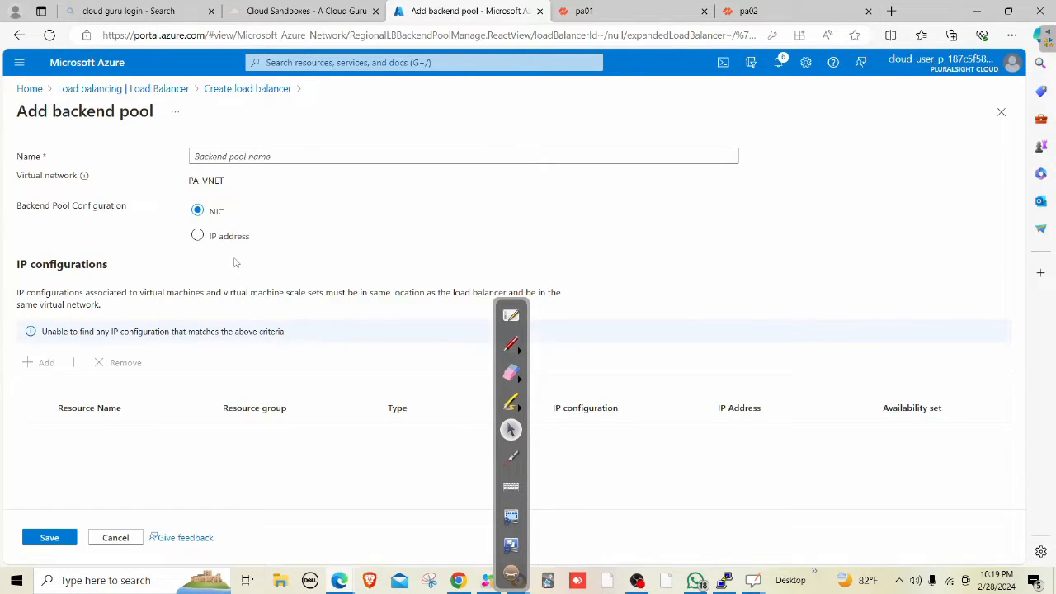
left_click(50, 347)
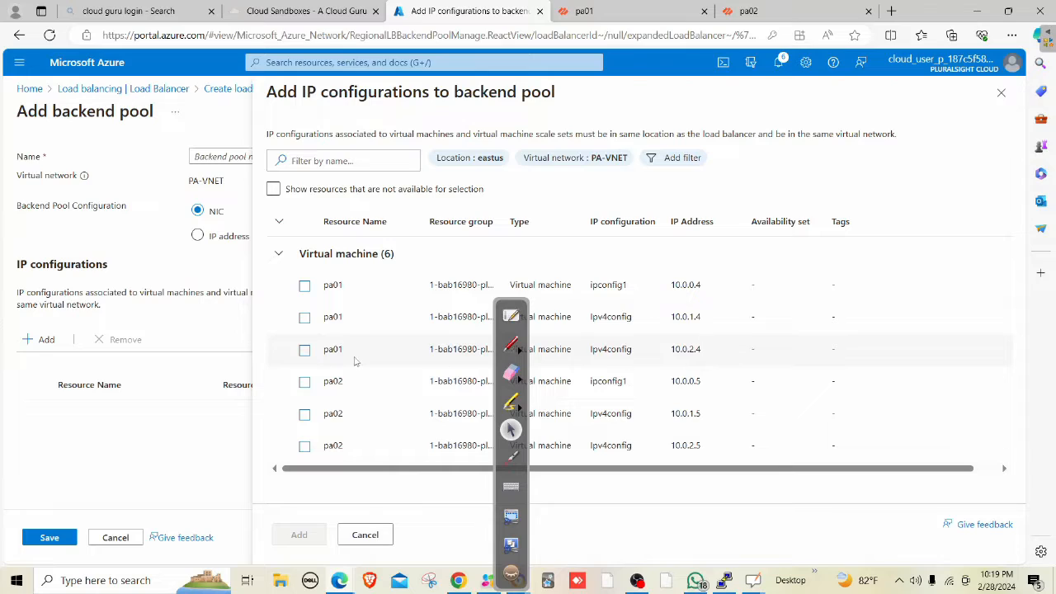
left_click(304, 349)
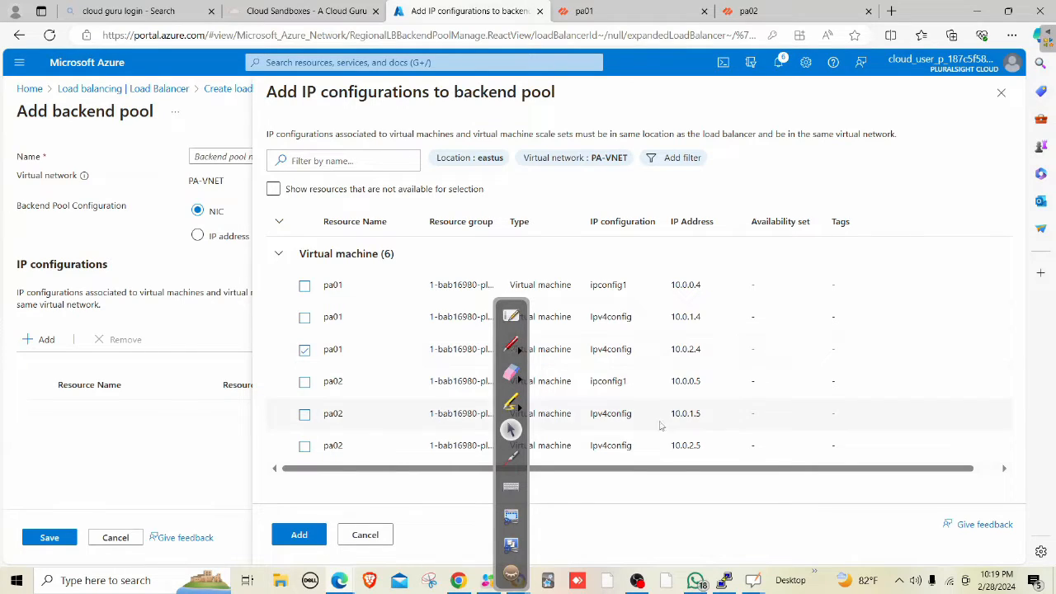
left_click(304, 445)
left_click(311, 537)
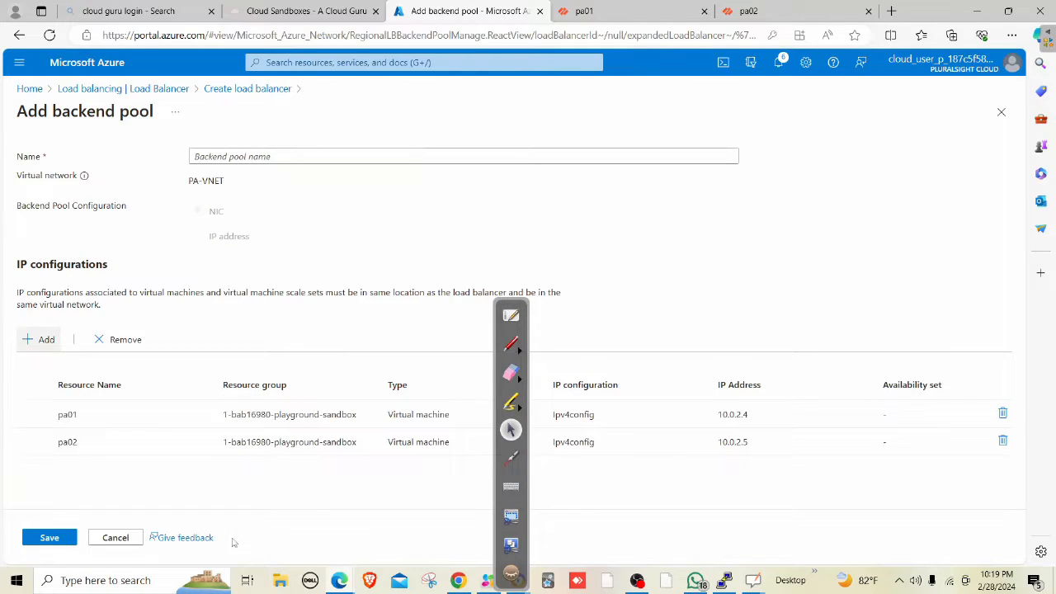
left_click(50, 537)
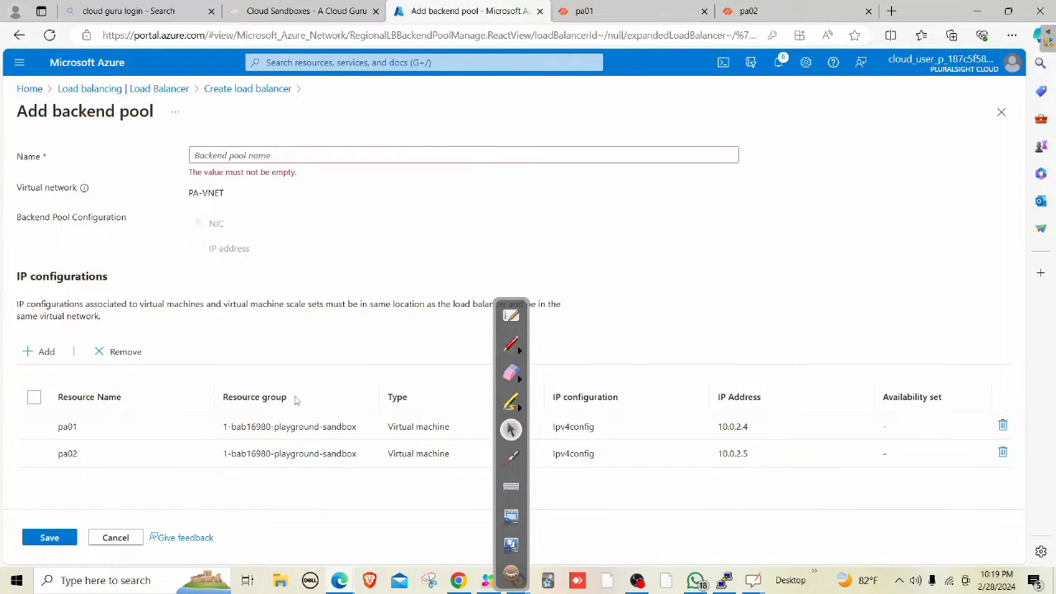
left_click(304, 153)
type("papool")
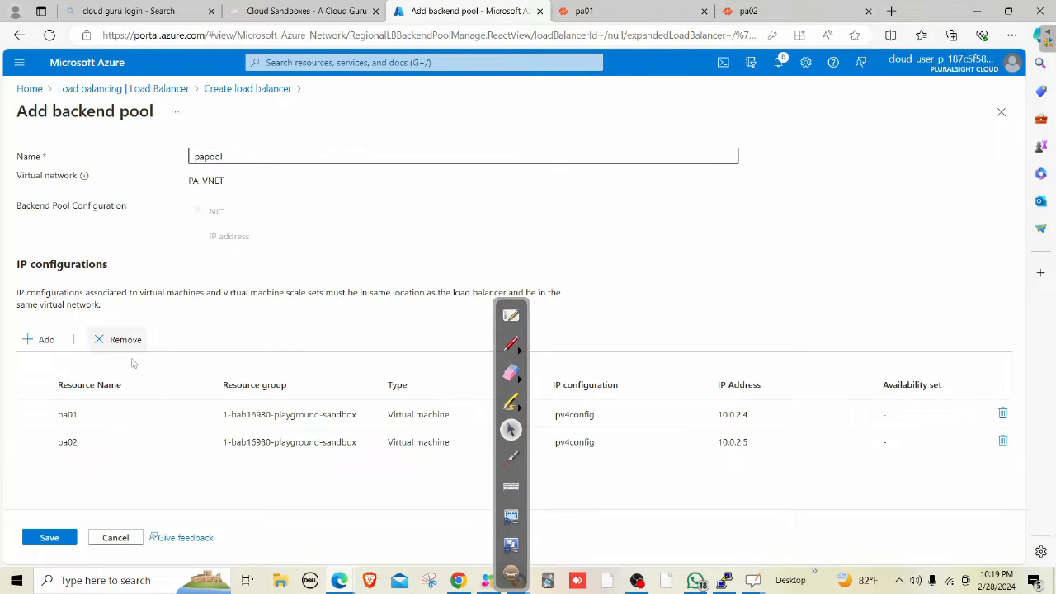
left_click(65, 538)
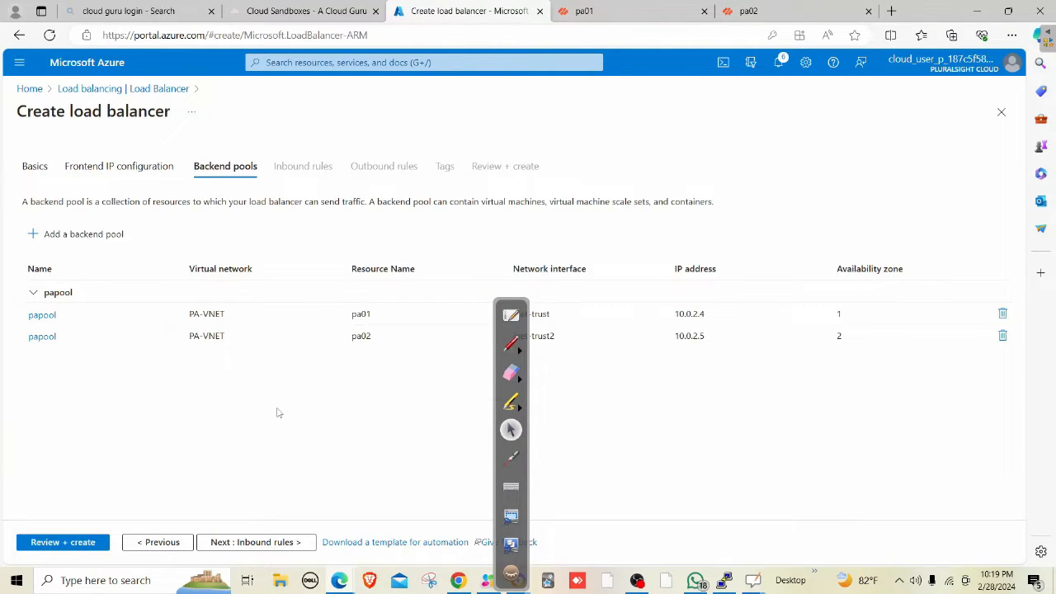
Start load balancing rule 'inboundlbrule' with frontend intLBfront and backend pool papool.
left_click(274, 548)
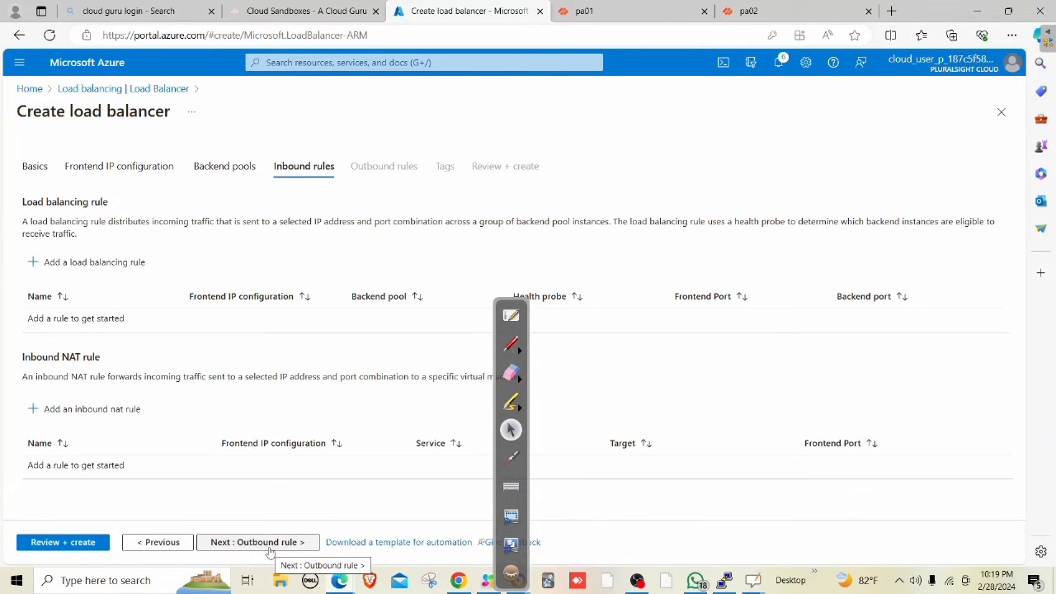
left_click(93, 261)
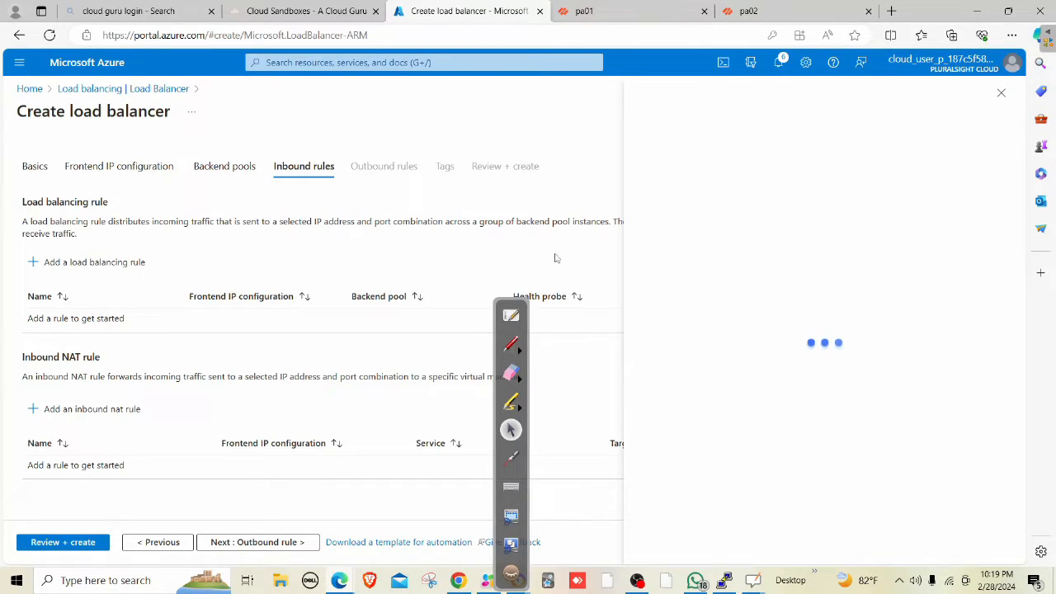
left_click(870, 204)
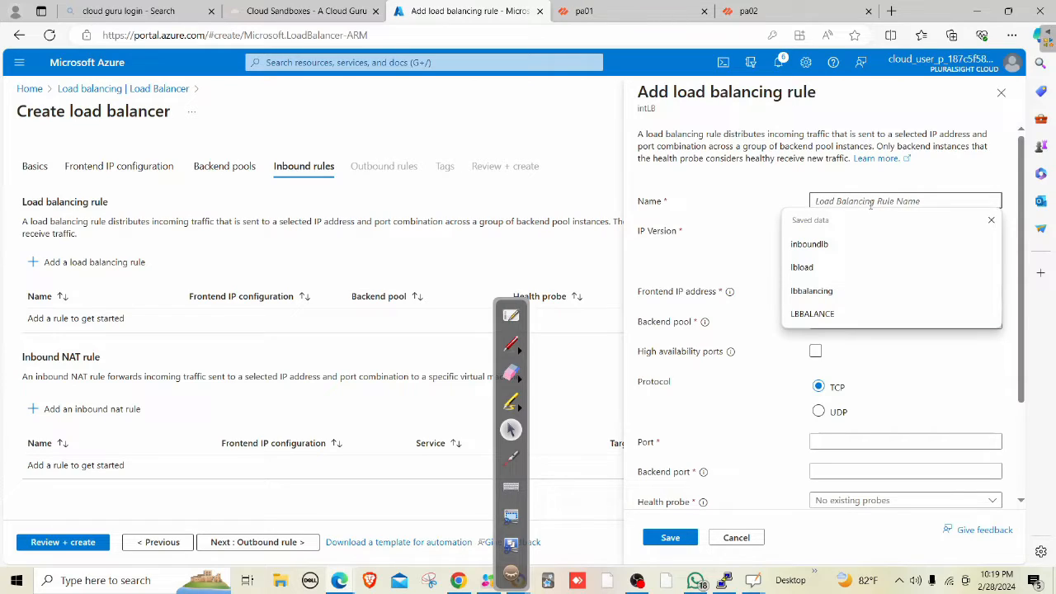
type("inbount")
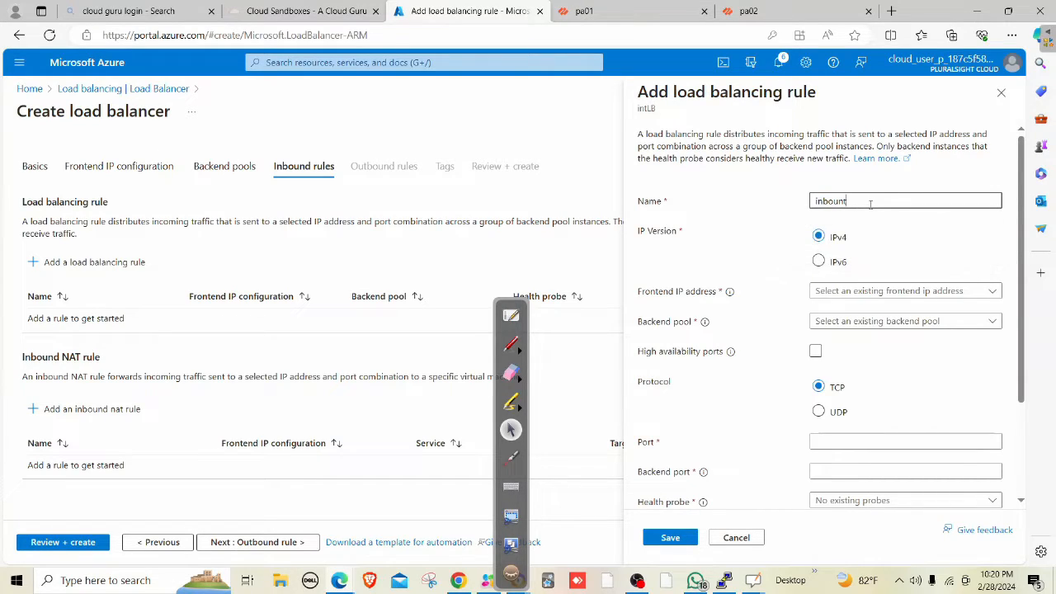
key("BackSpace")
type("dlb")
key("Tab")
left_click(846, 293)
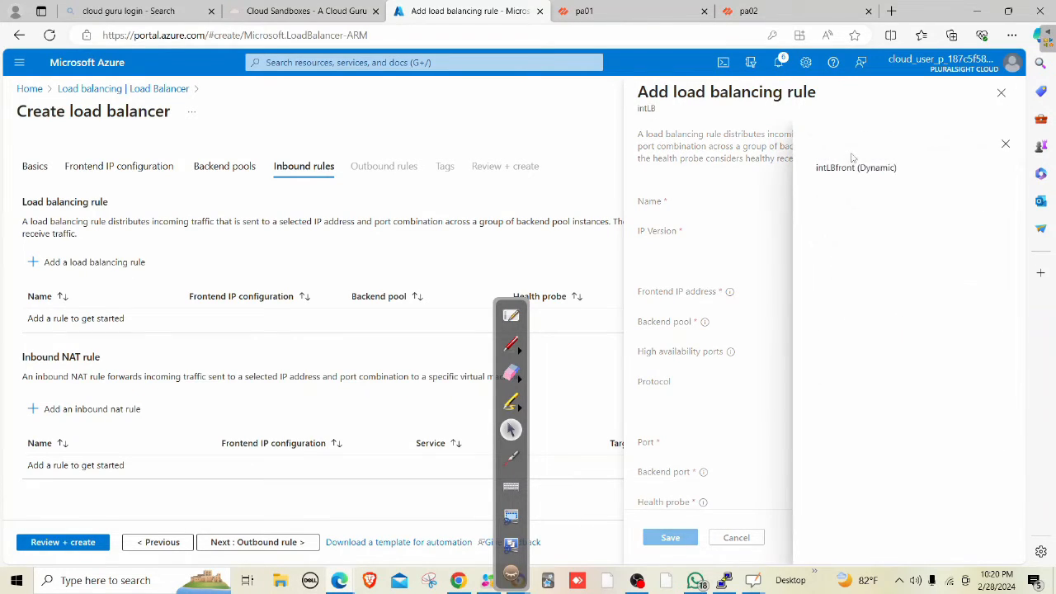
left_click(854, 165)
left_click(844, 322)
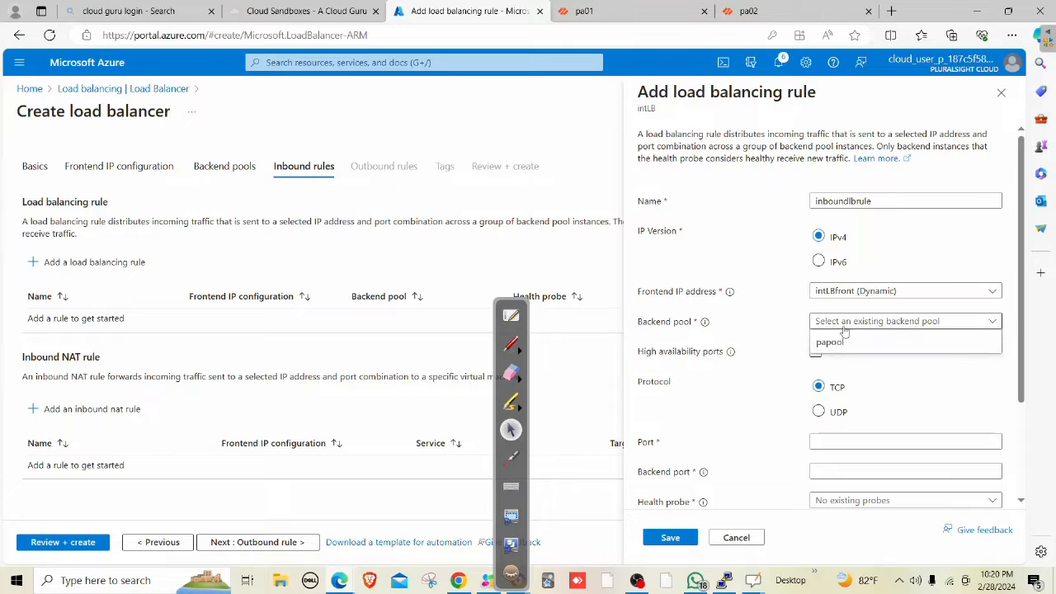
left_click(846, 340)
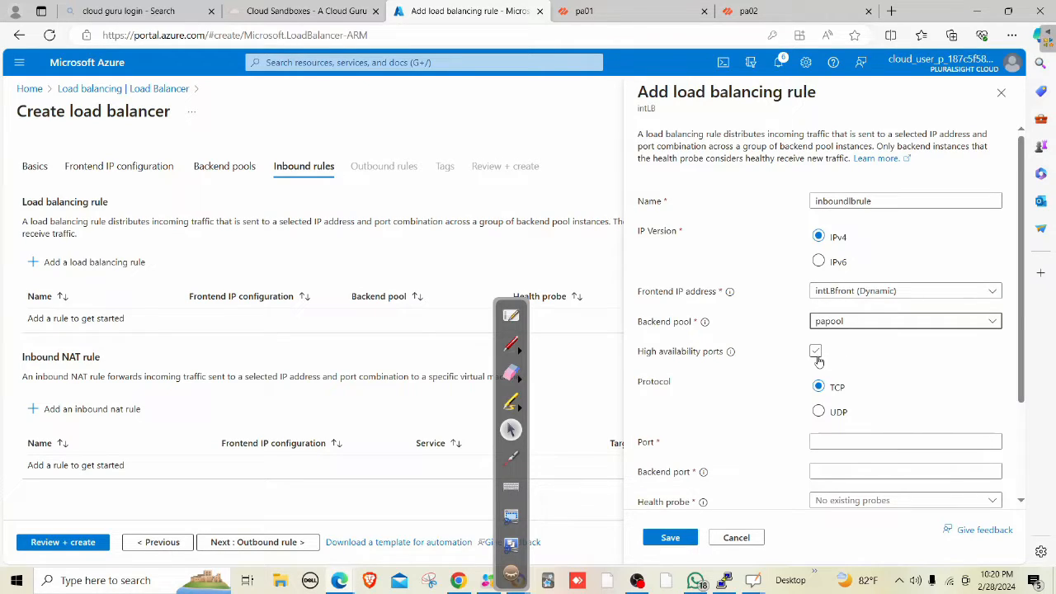
Enable HA ports and create health probe 'health' on TCP port 22.
left_click(815, 352)
left_click(816, 354)
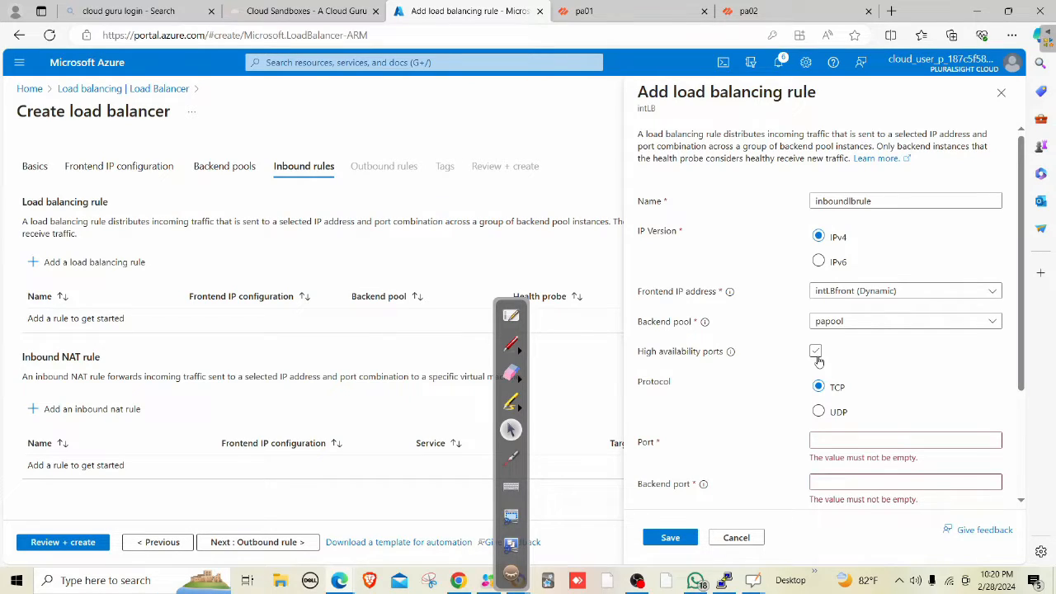
left_click(815, 353)
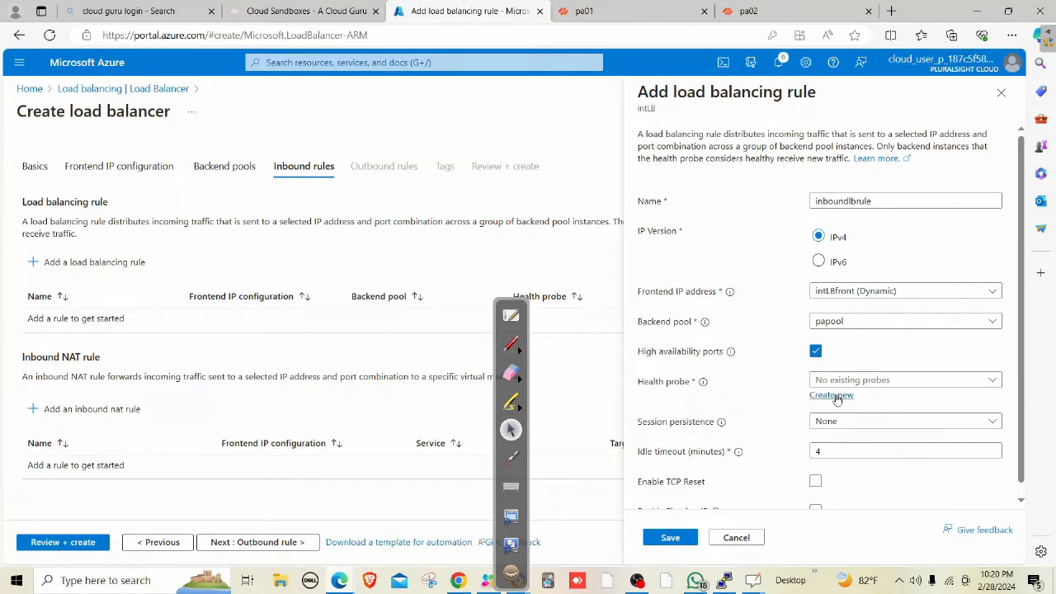
left_click(833, 395)
left_click(868, 219)
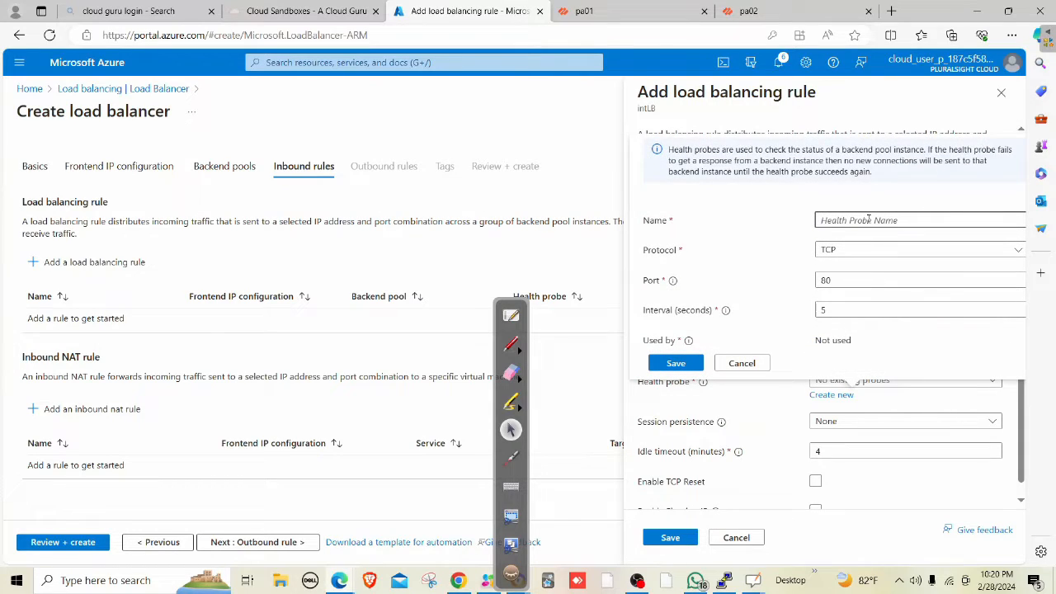
type("health")
key("Tab")
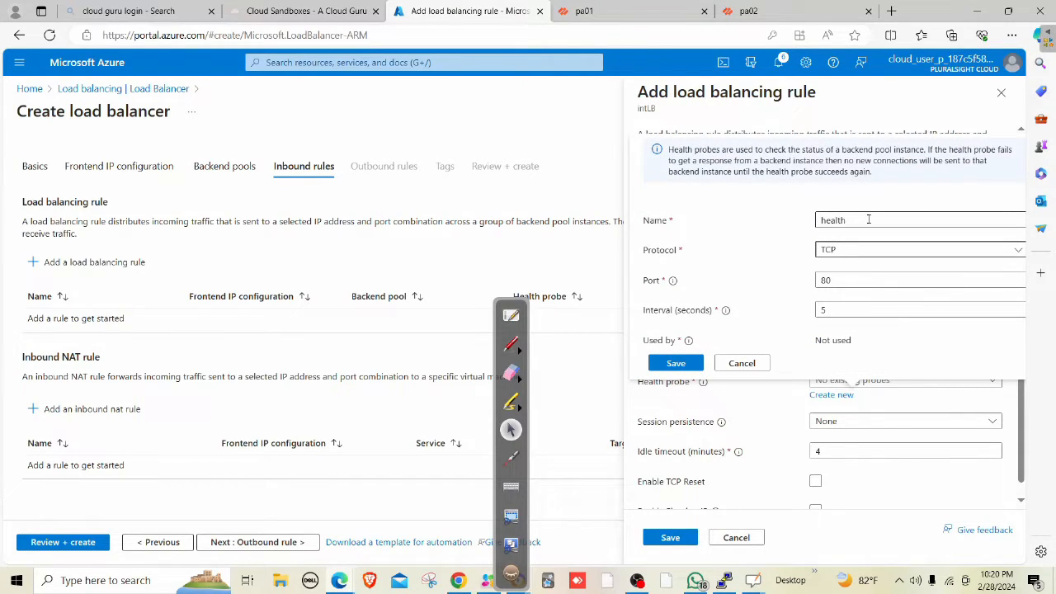
key("Tab")
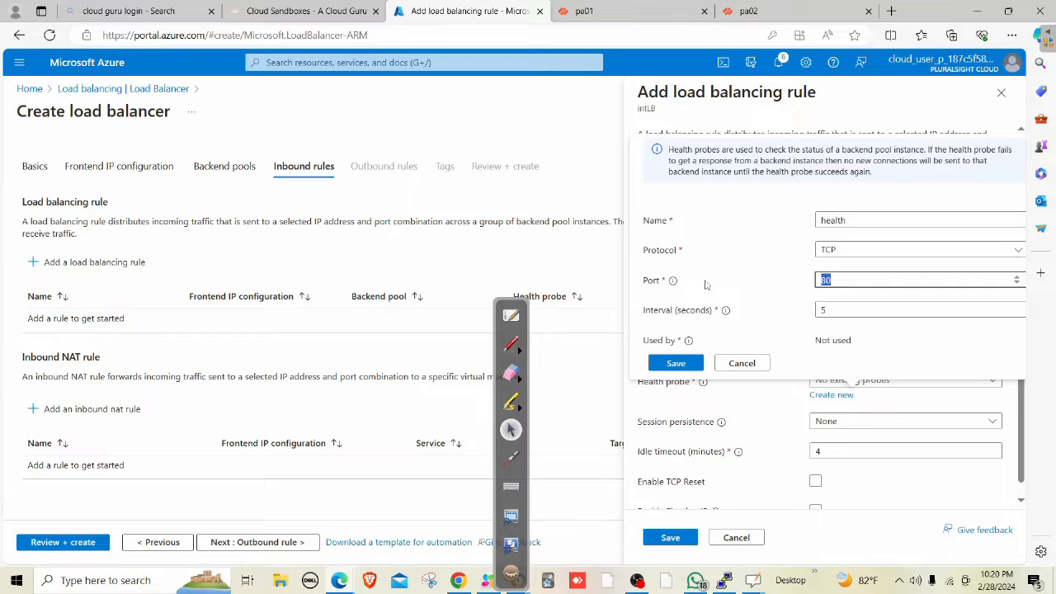
type("22")
left_click(684, 367)
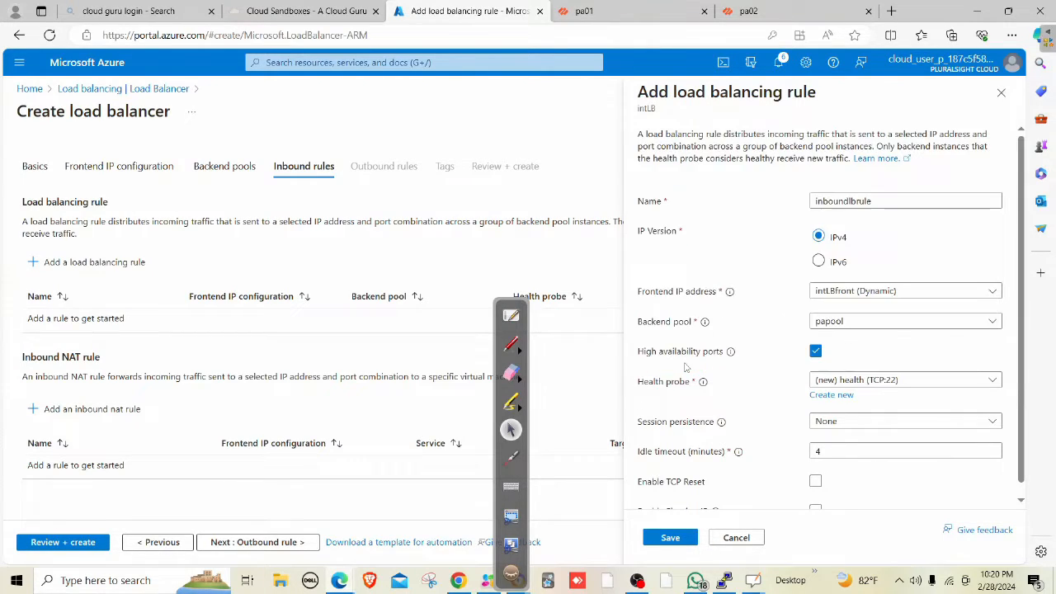
Set session persistence to Client IP and protocol and save the rule.
scroll(866, 429, "down", 1)
left_click(857, 415)
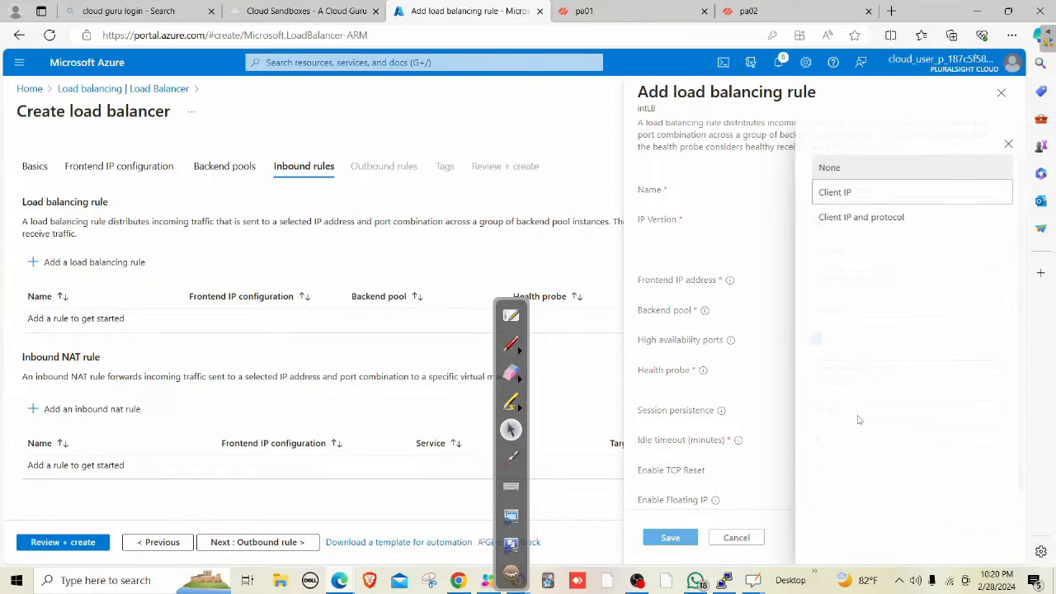
left_click(862, 225)
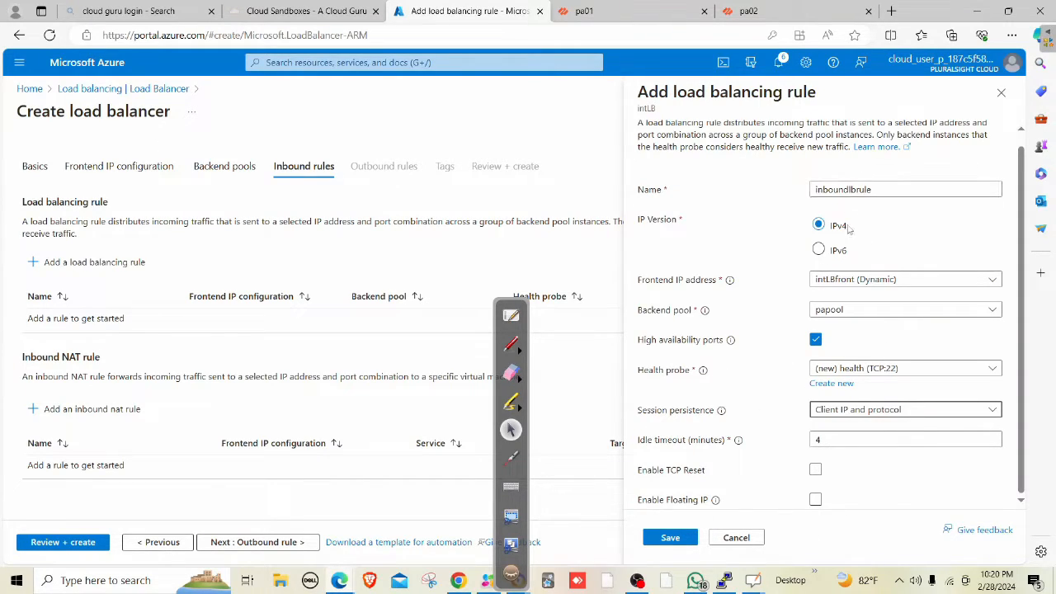
left_click(670, 537)
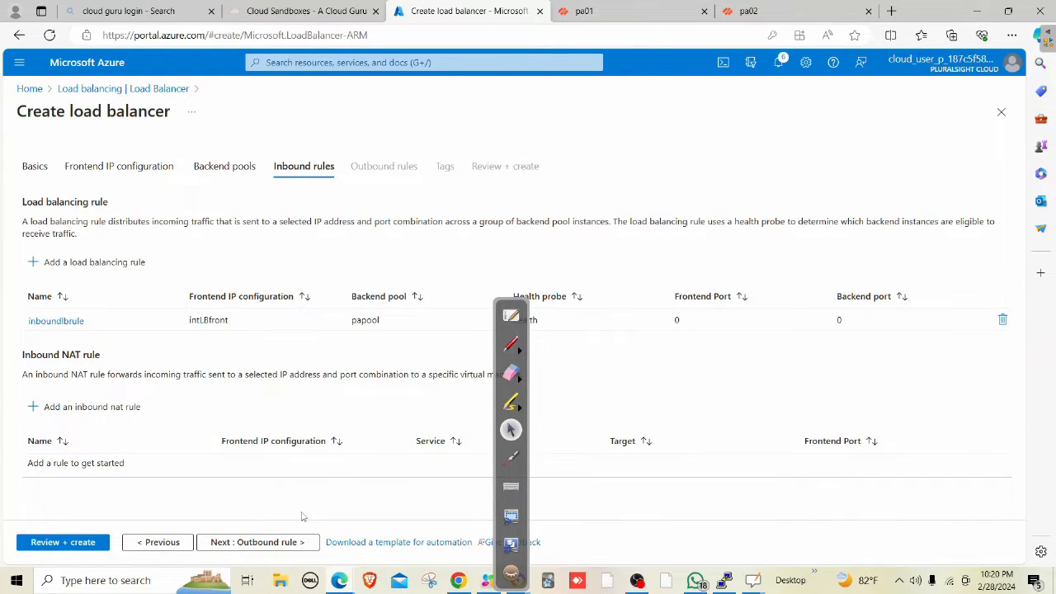
Skip past outbound rules and tags, pass validation, and create intLB.
left_click(286, 545)
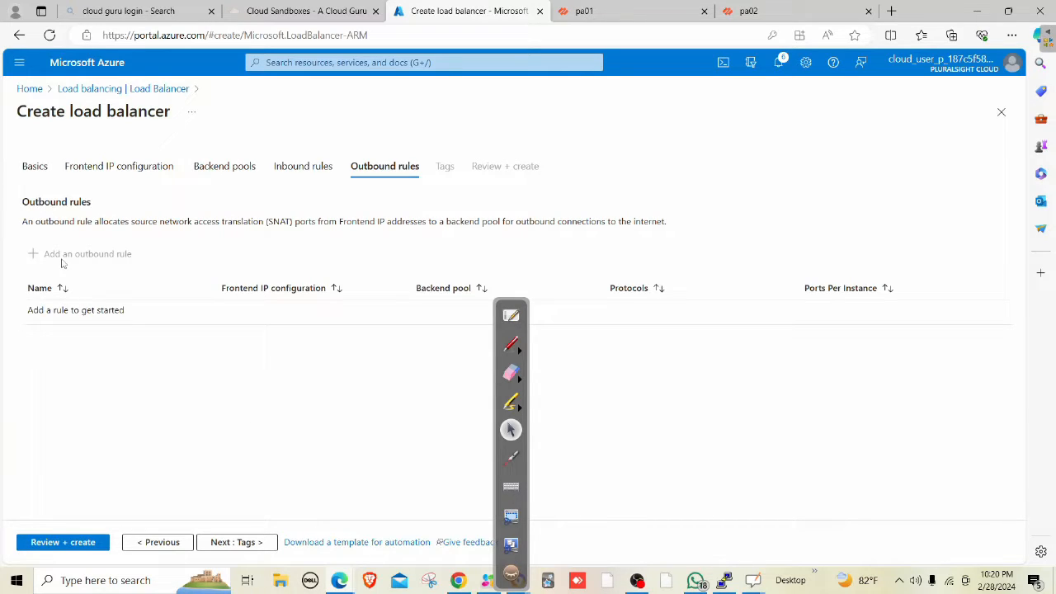
left_click(246, 549)
left_click(246, 550)
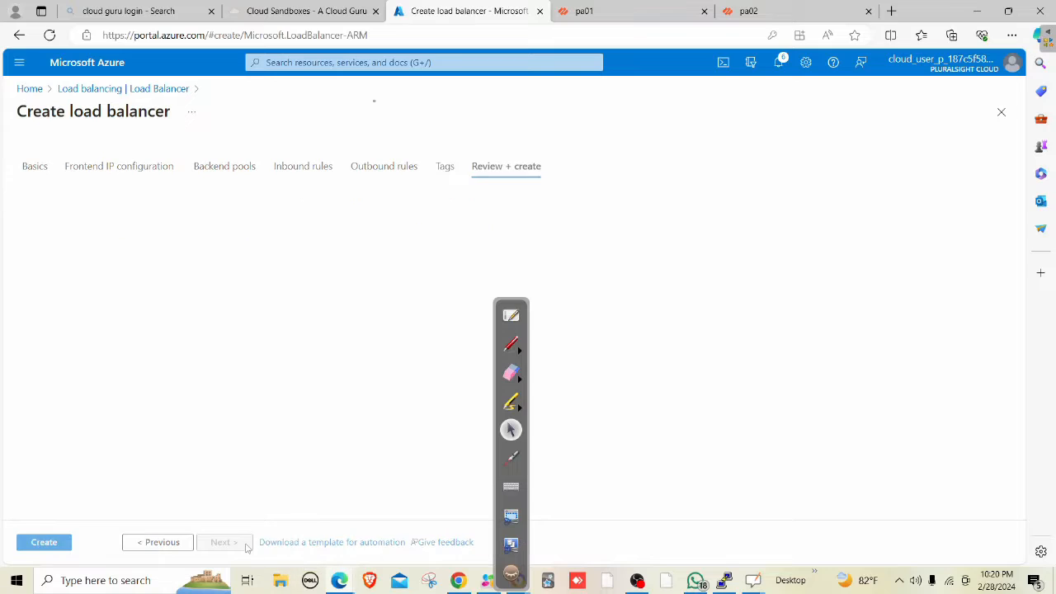
left_click(49, 545)
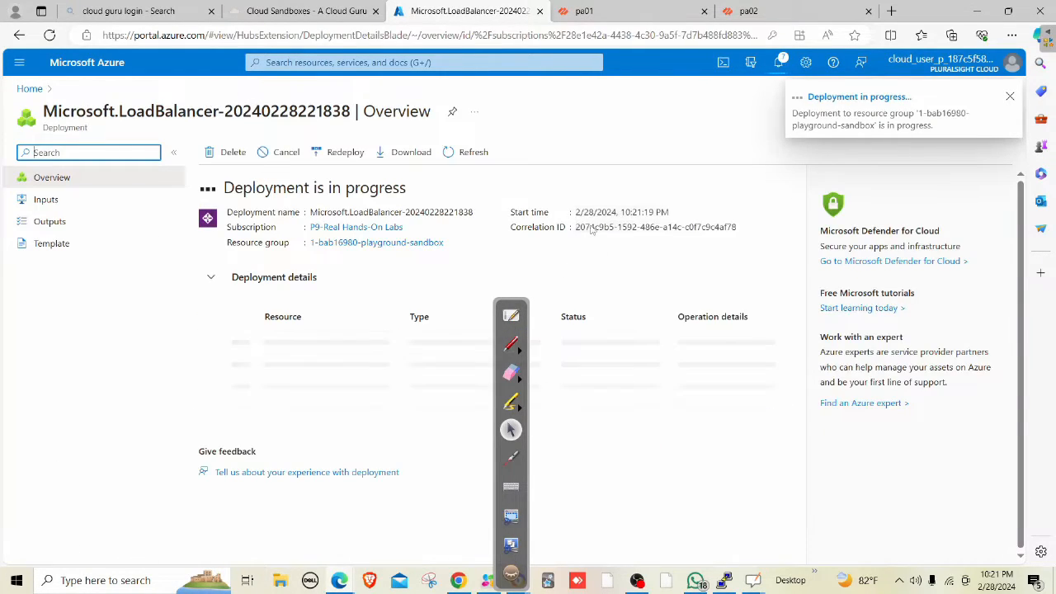
Close pa01's commit report, view Network > Virtual Routers, then return to the Azure tab.
left_click(606, 12)
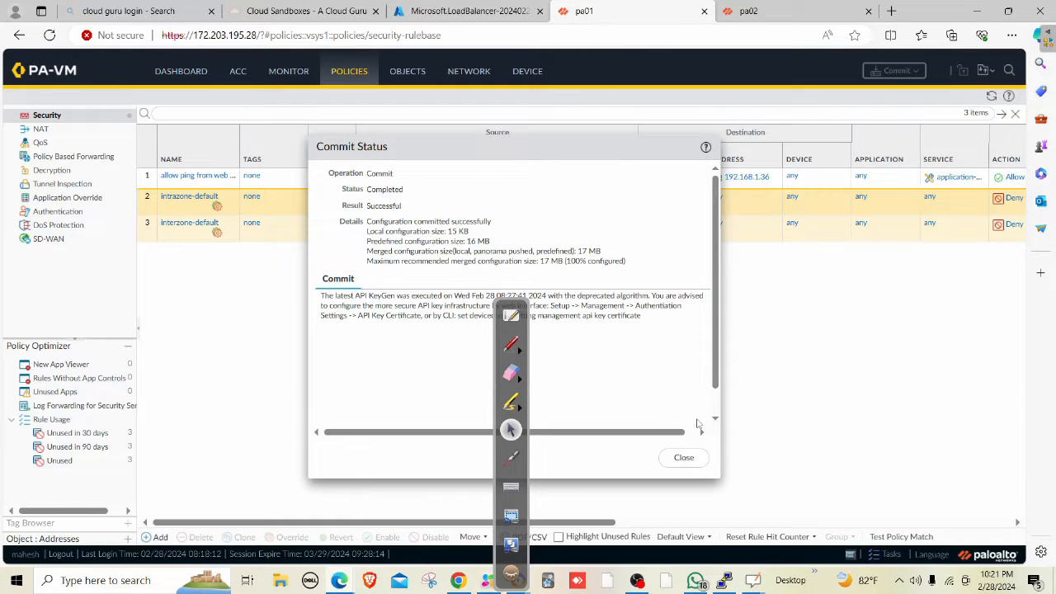
left_click(684, 457)
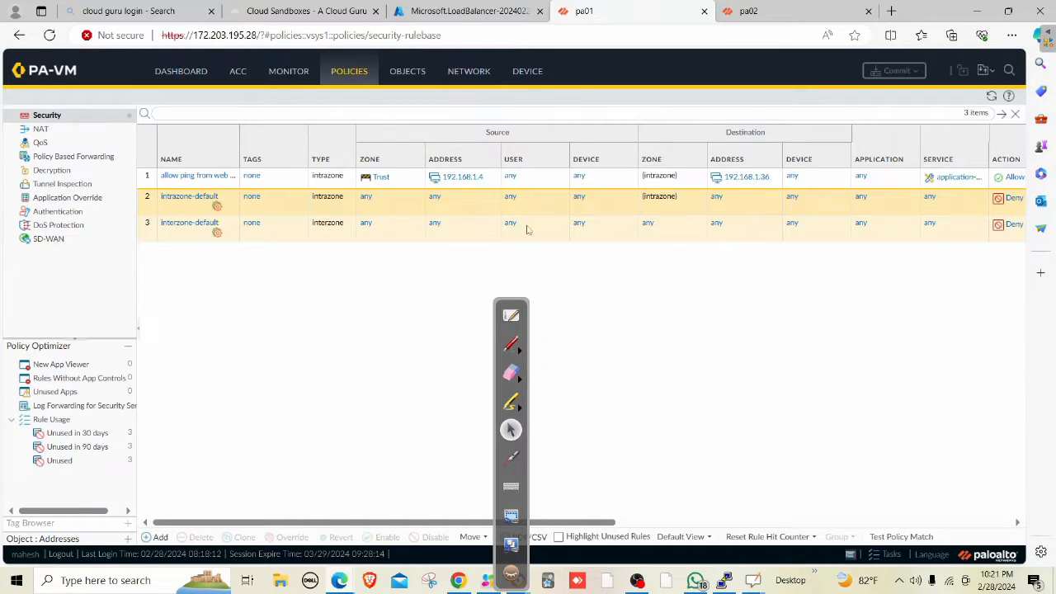
left_click(470, 71)
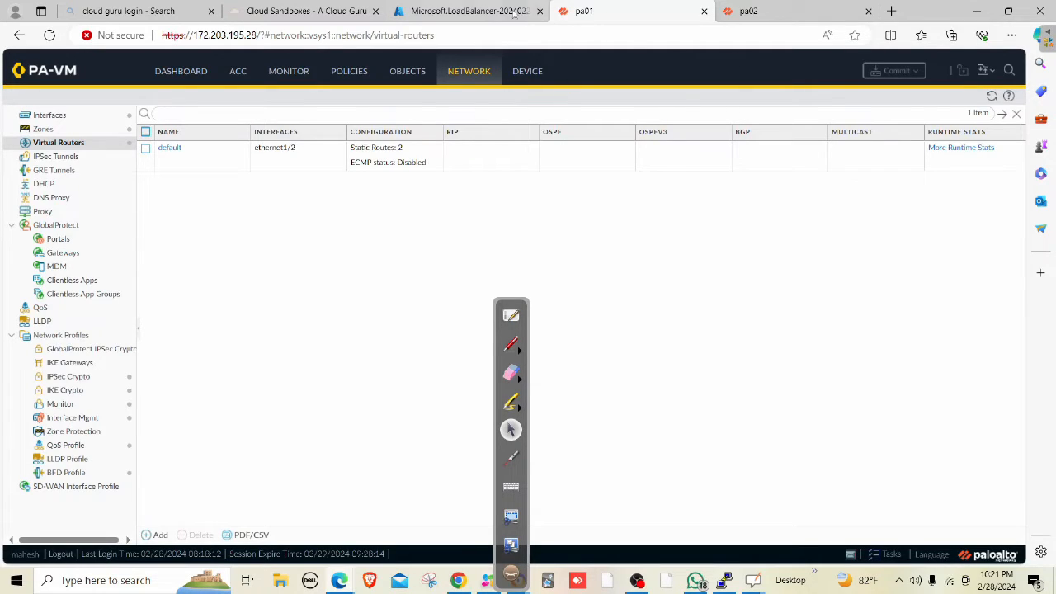
left_click(472, 16)
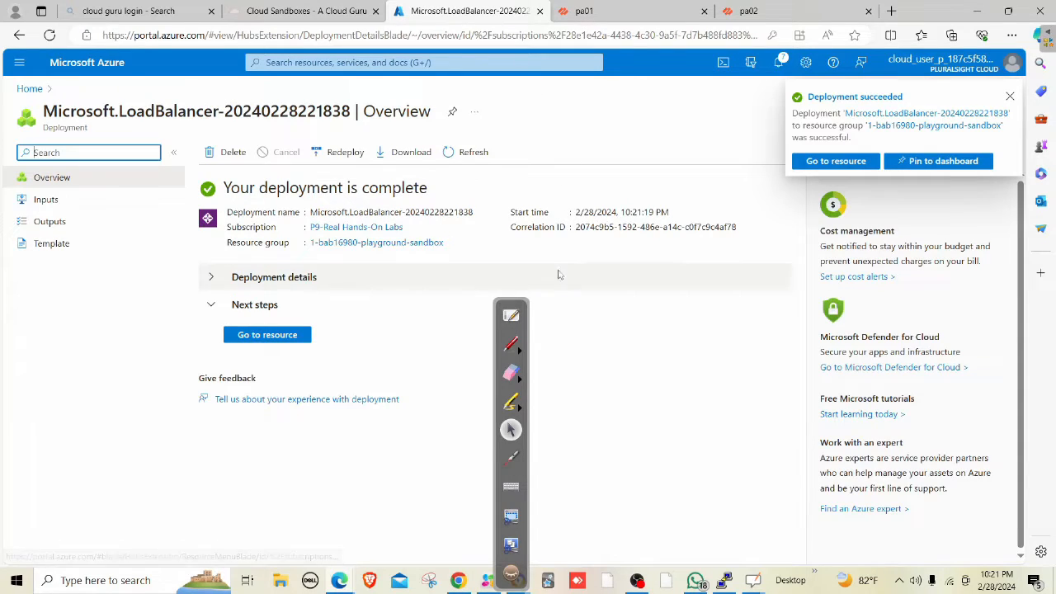
Confirm intLB's frontend IP is 10.0.2.6, then open the Routes of route table dbRT.
left_click(292, 338)
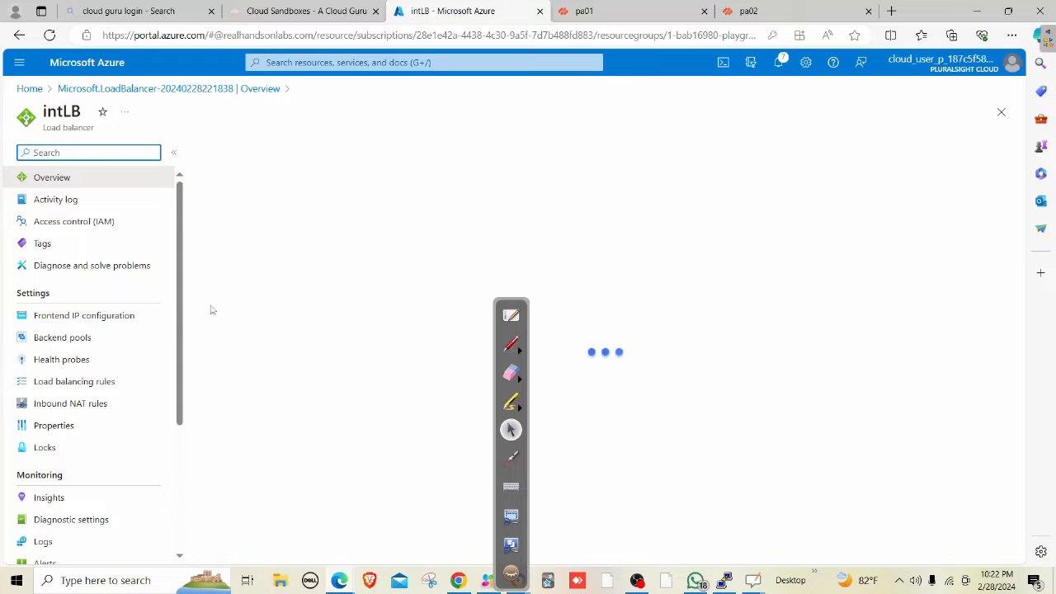
left_click(83, 315)
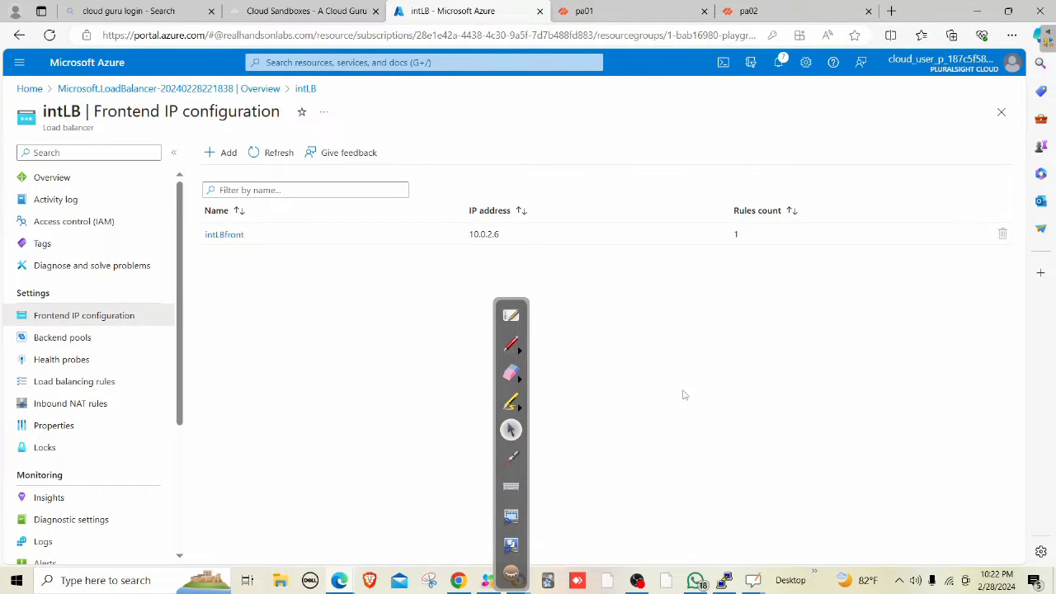
left_click(419, 63)
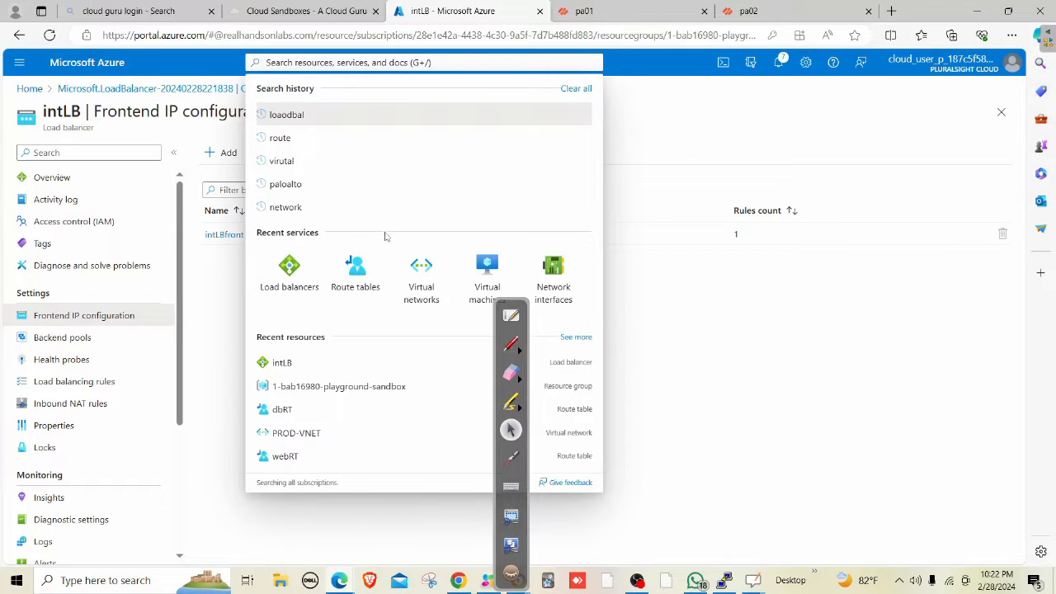
left_click(365, 272)
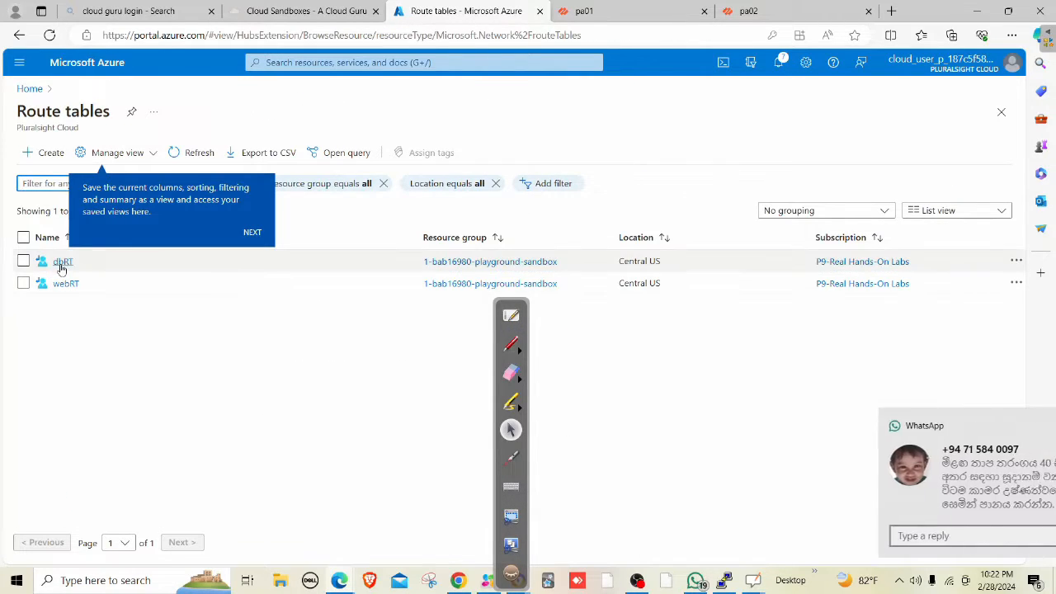
left_click(63, 262)
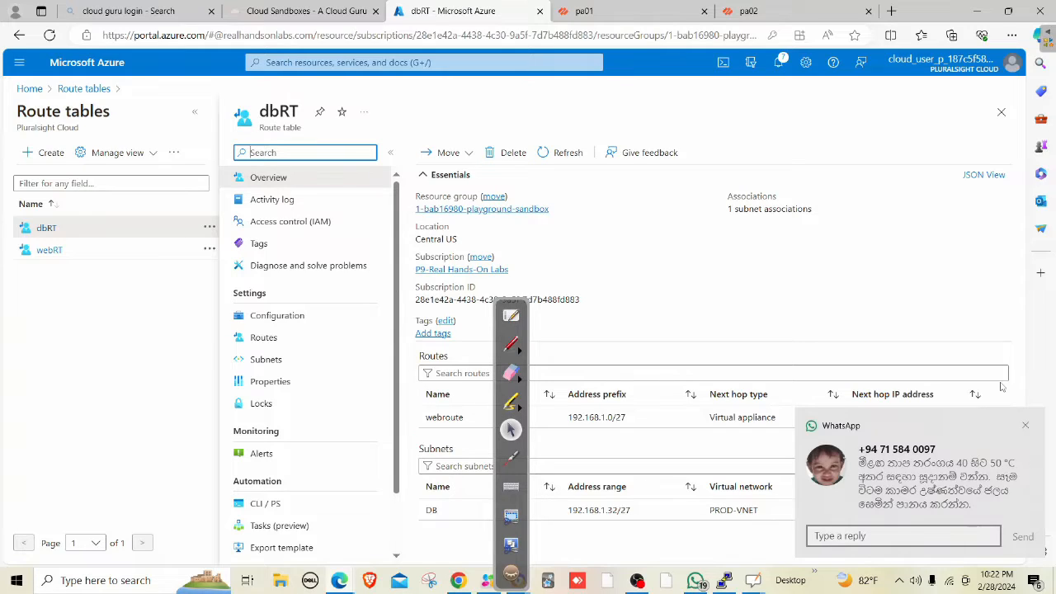
left_click(1024, 425)
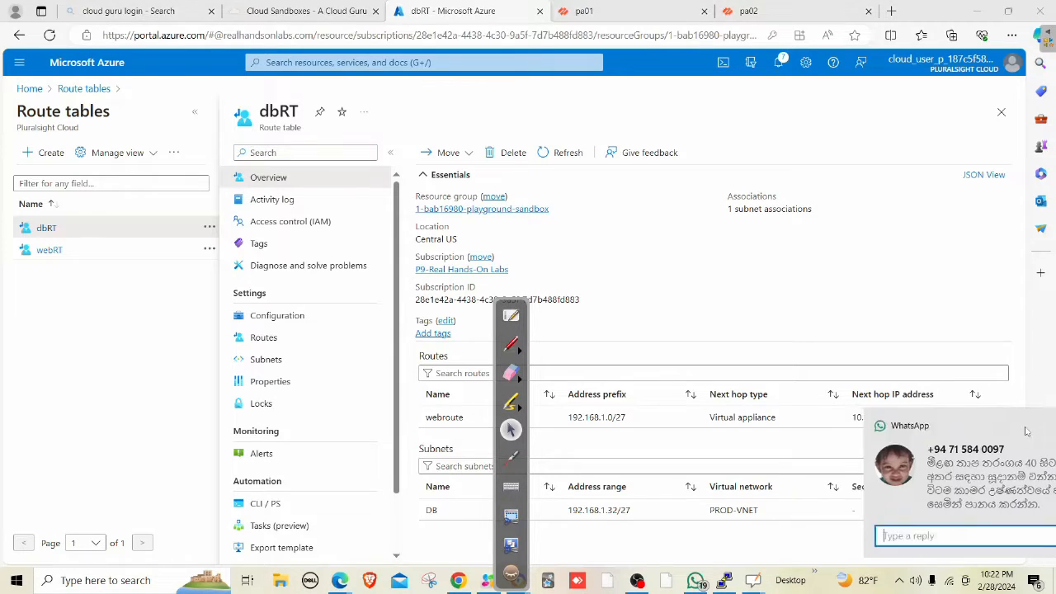
left_click(312, 339)
mouse_move(520, 306)
left_mouse_down()
mouse_move(599, 339)
mouse_move(751, 351)
left_mouse_up()
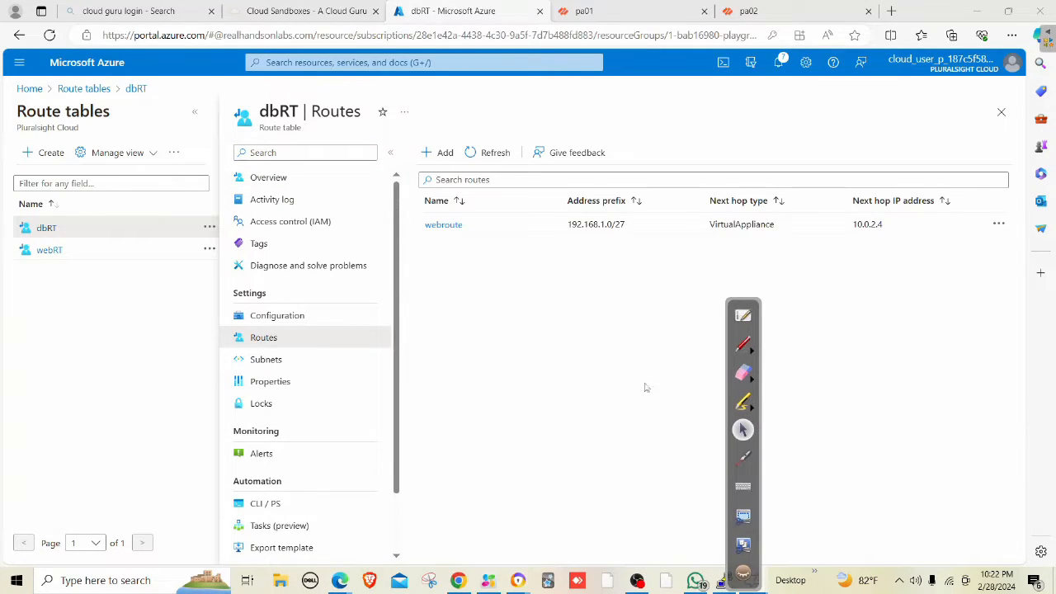
Change webroute's next hop address from 10.0.2.4 to 10.0.2.6, then switch to WhatsApp.
left_click(444, 224)
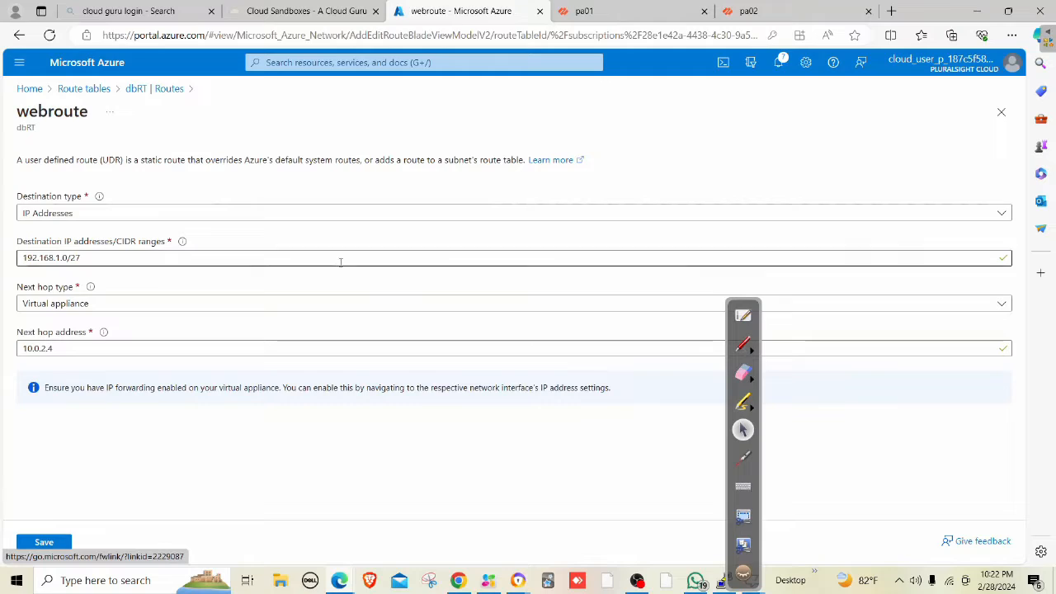
left_click(97, 352)
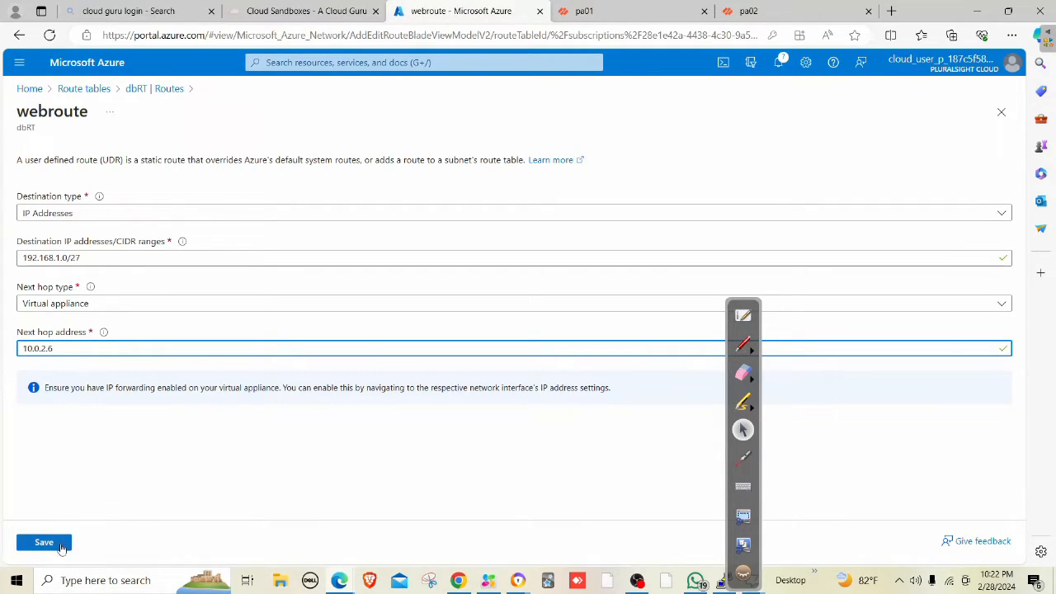
left_click(693, 580)
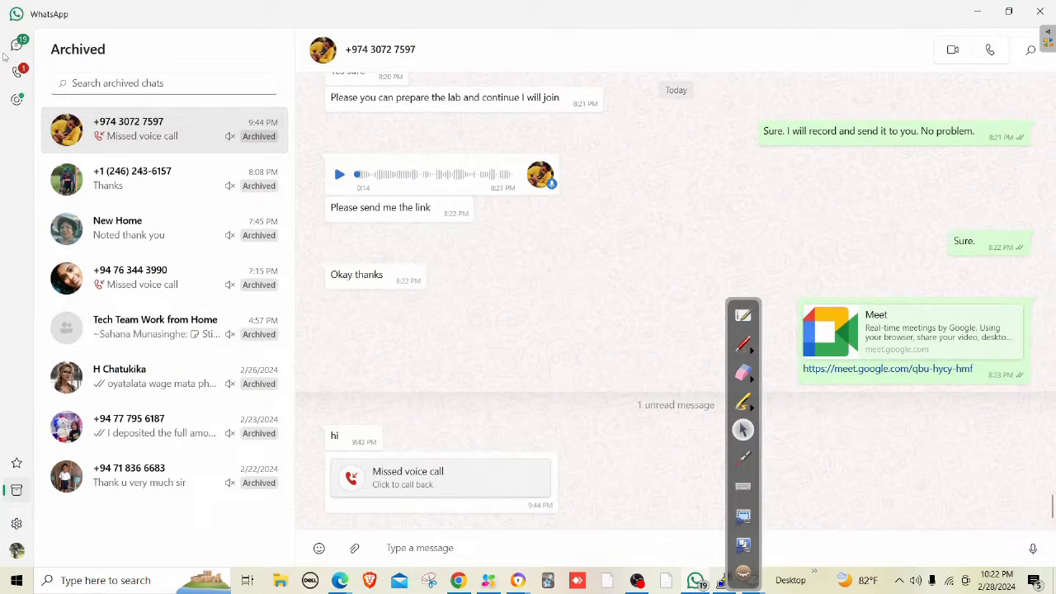
Read the newest forwarded message in WhatsApp's main Chats, then minimize WhatsApp.
left_click(17, 45)
left_click(165, 143)
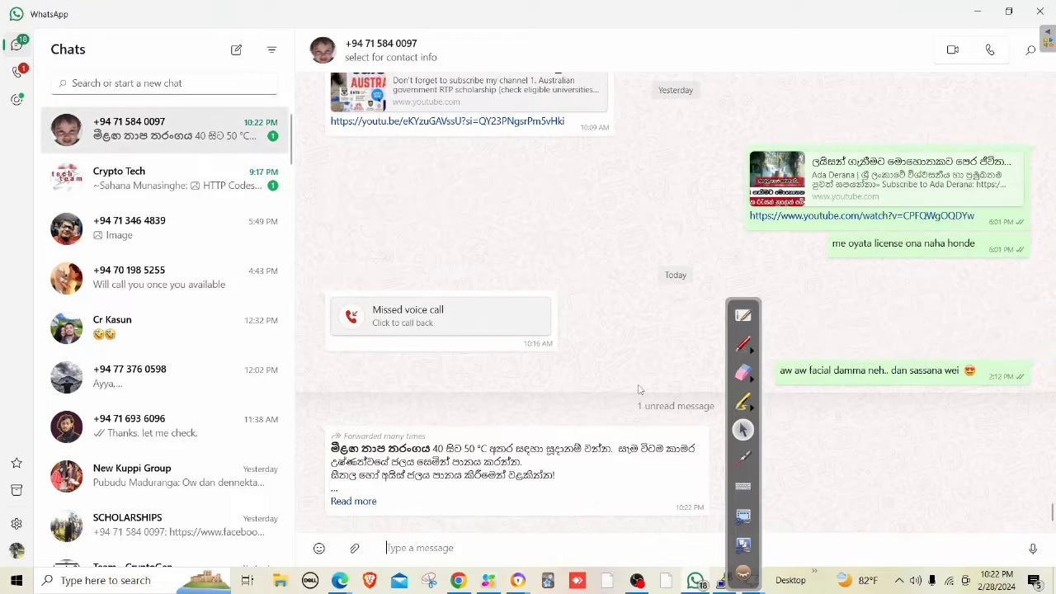
left_click_drag(556, 476, 335, 446)
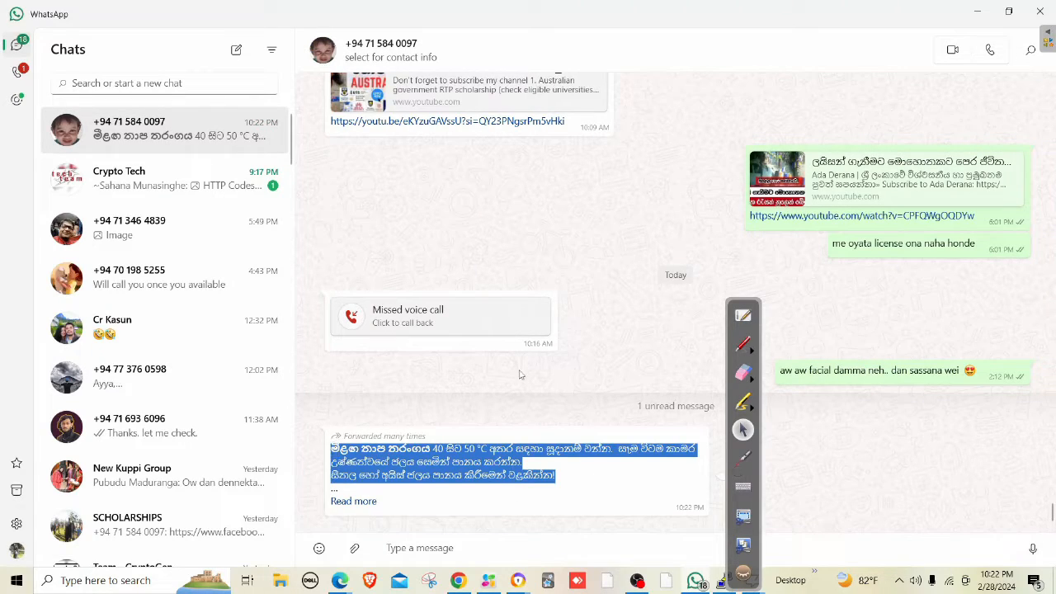
left_click(565, 484)
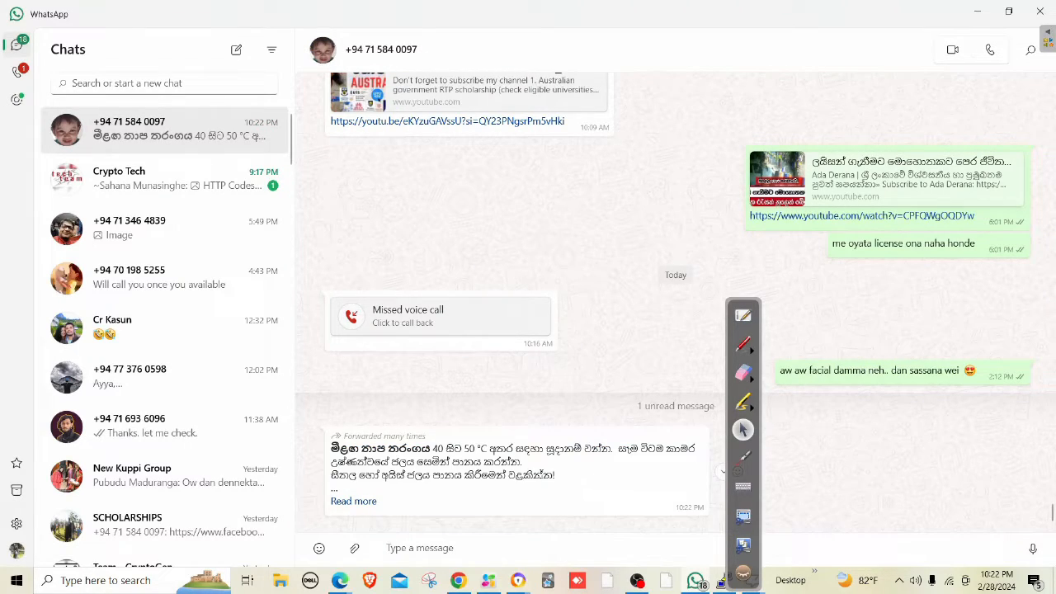
left_click(980, 11)
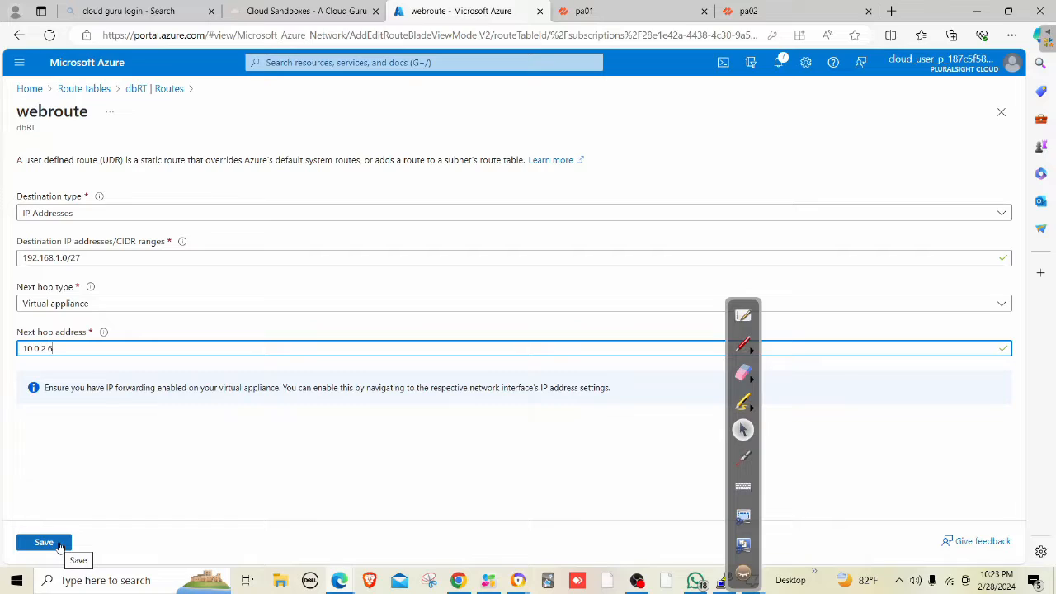
Save webroute with next hop 10.0.2.6 and go to the Route tables list.
left_click(44, 541)
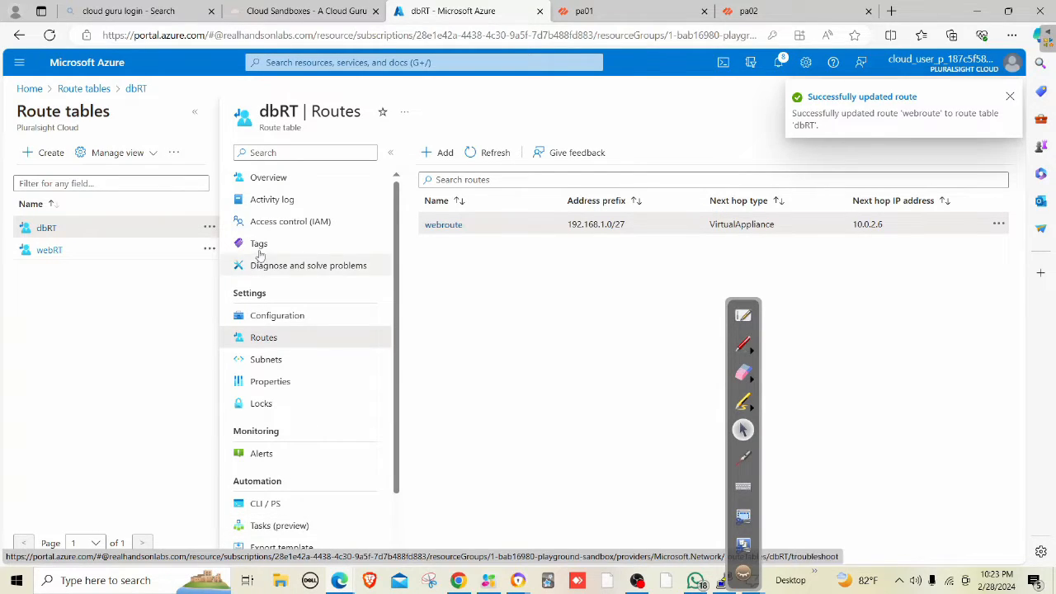
left_click(425, 62)
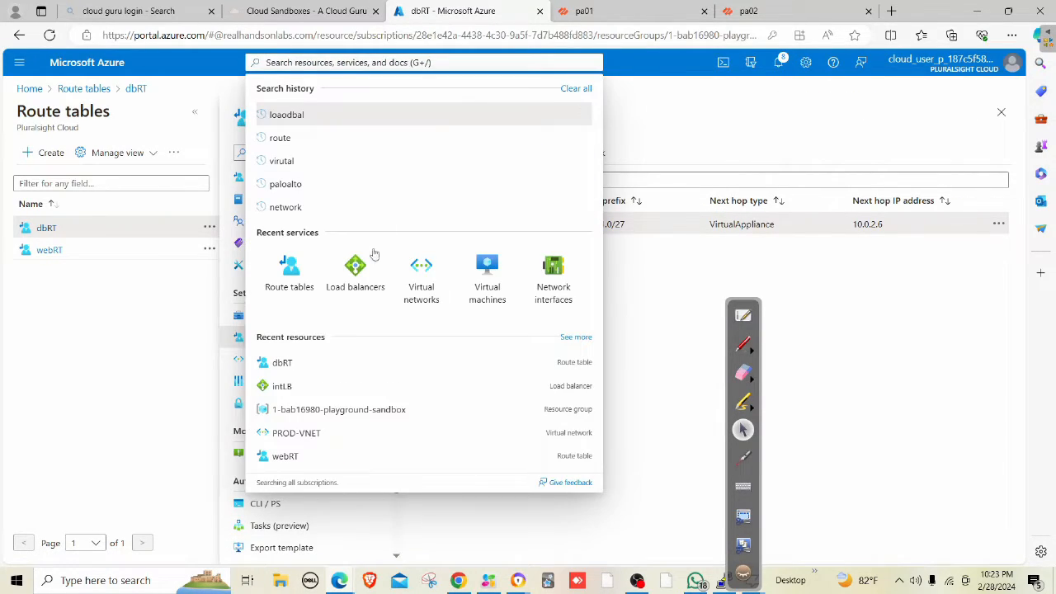
left_click(301, 285)
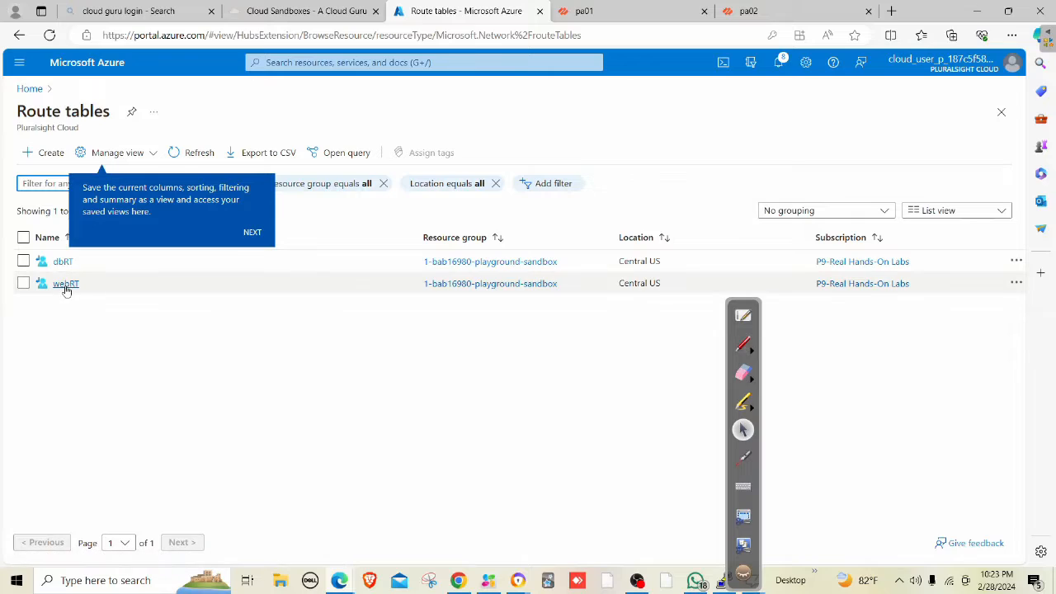
Change dbroute in the webRT route table to next hop 10.0.2.6 and save it.
left_click(66, 286)
left_click(268, 340)
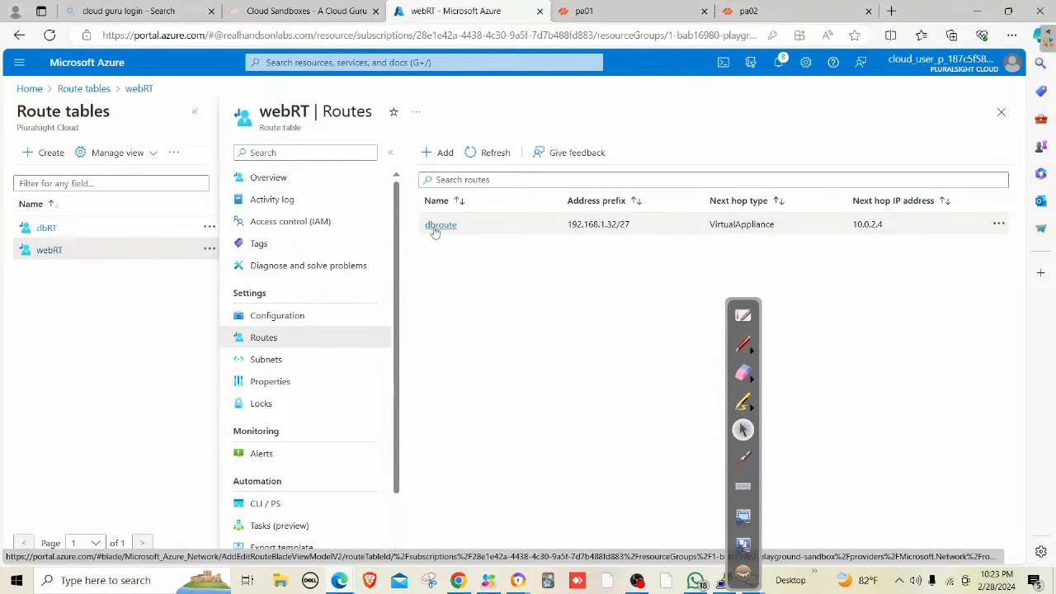
left_click(440, 225)
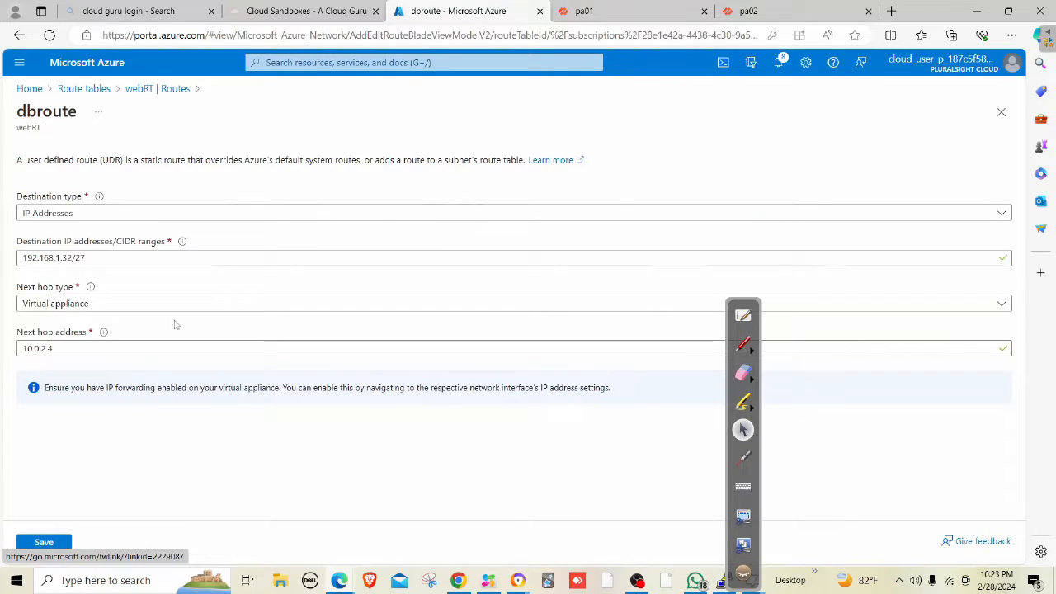
left_click(81, 350)
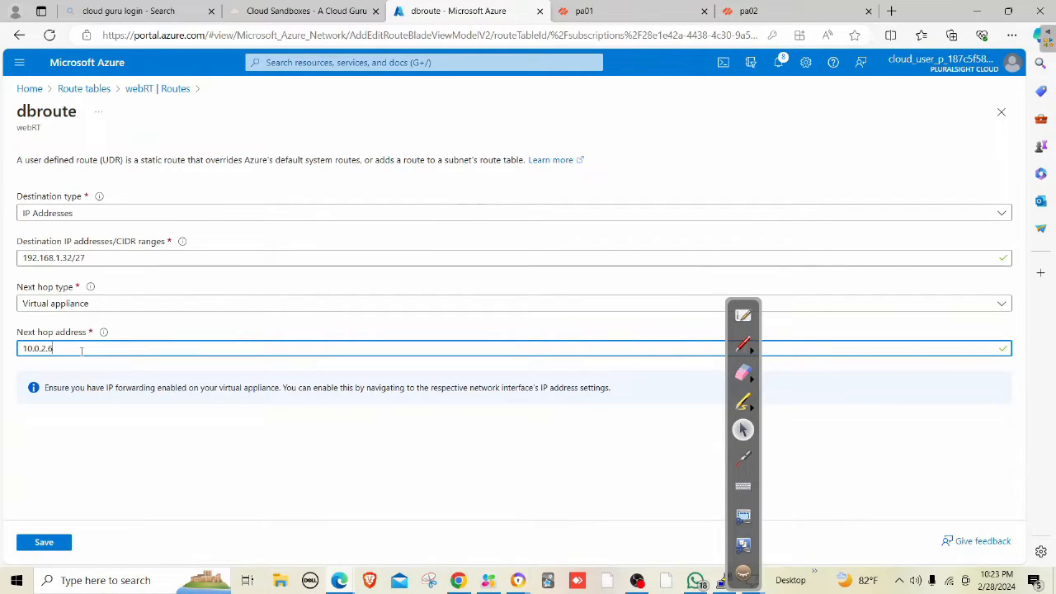
left_click(50, 542)
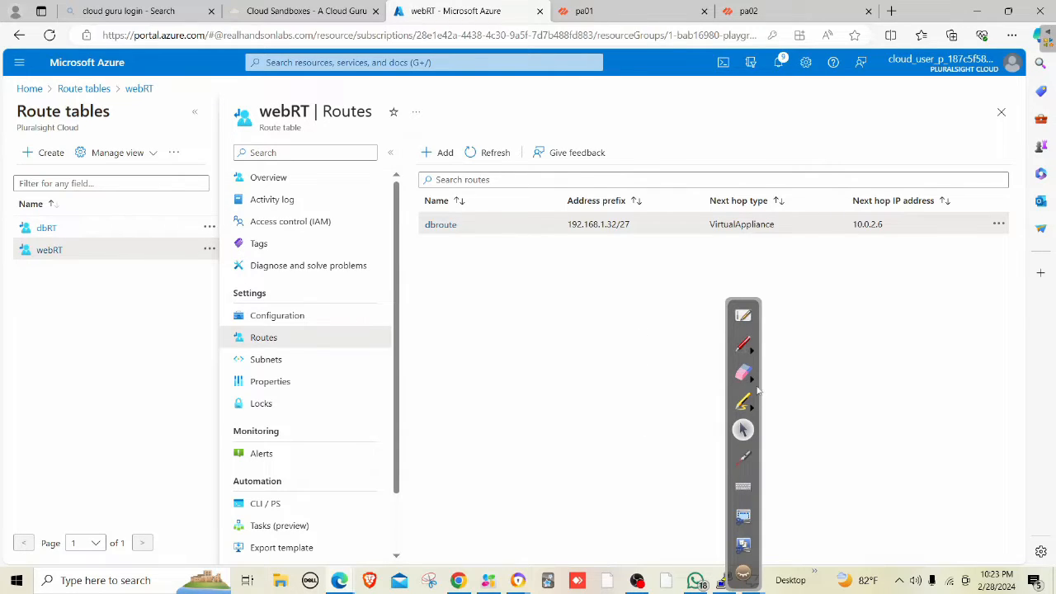
left_click_drag(757, 311, 912, 293)
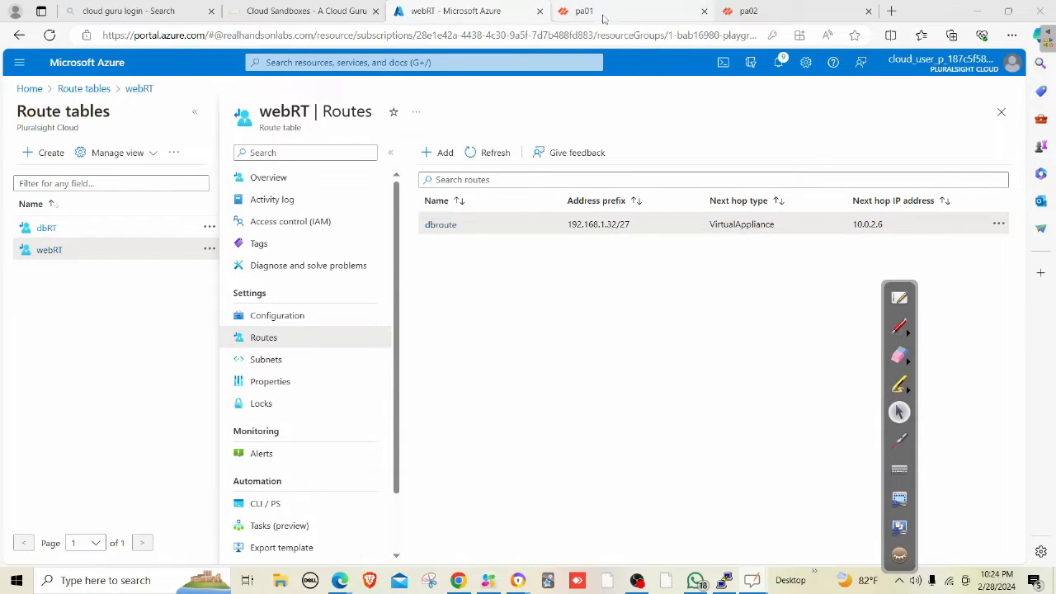
Show pa01's Ethernet interfaces, confirm PuTTY pings still reply, and list Interface Mgmt profiles.
left_click(600, 16)
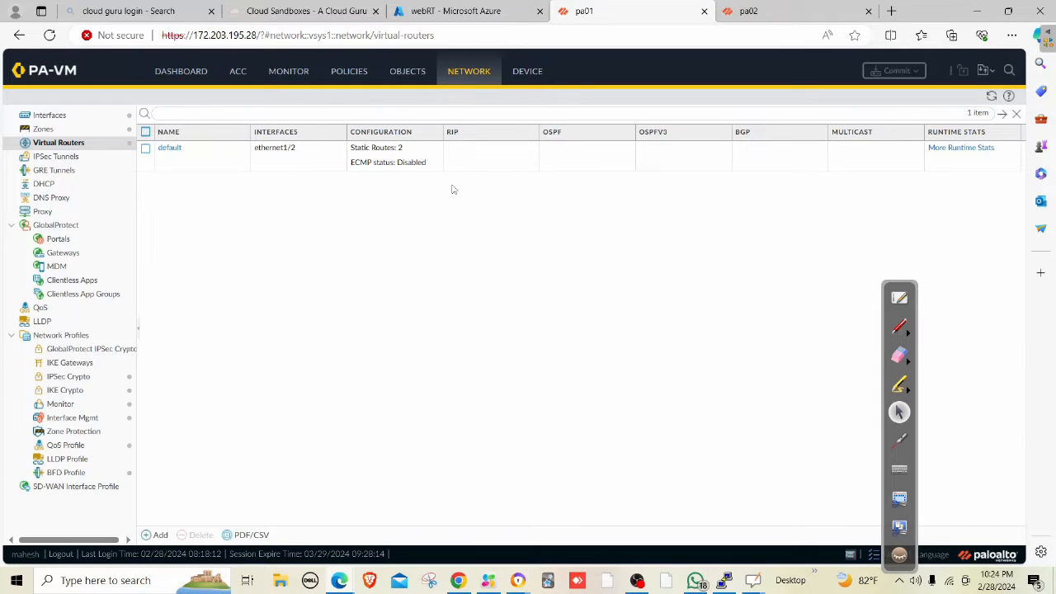
left_click(55, 115)
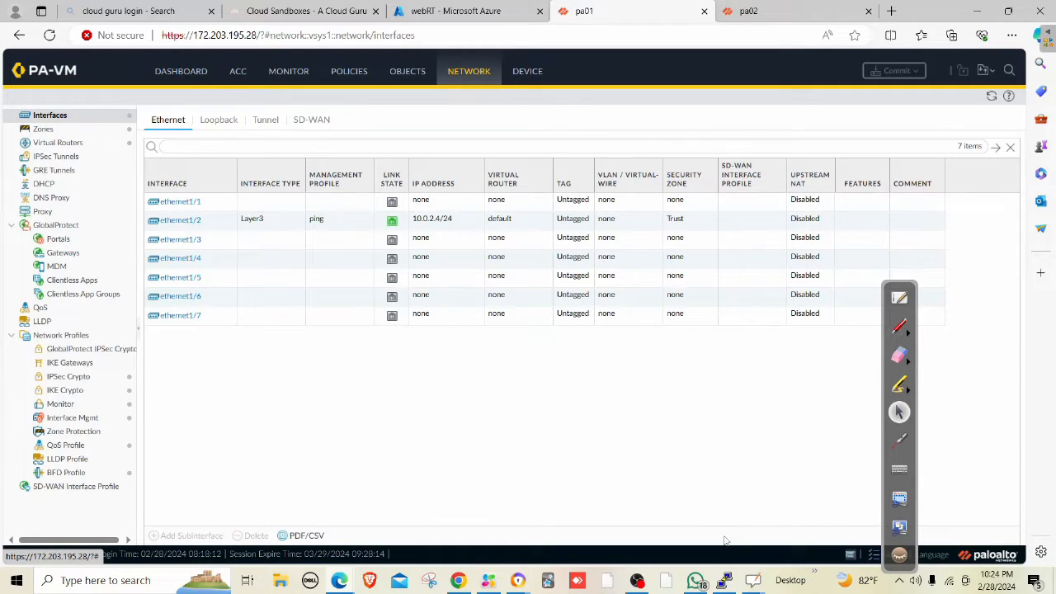
left_click(724, 580)
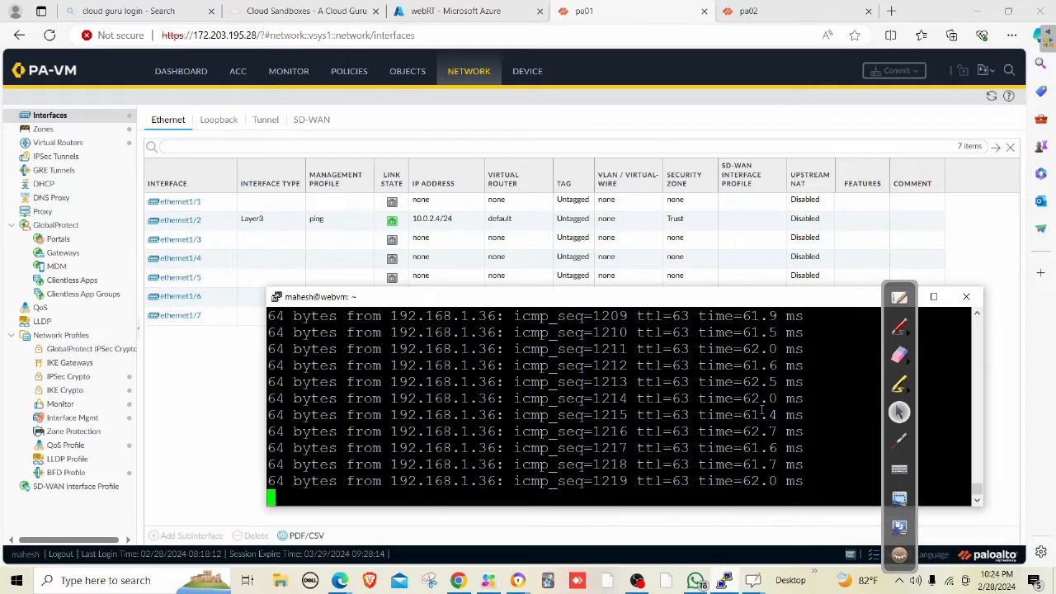
key("Return")
key("Return")
key("Return")
key("Return")
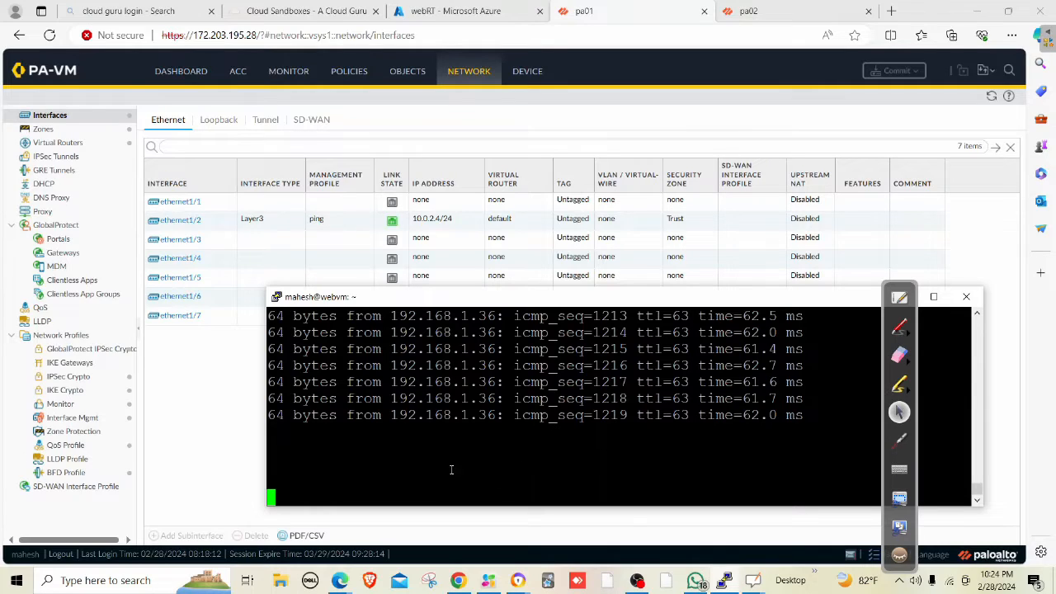
left_click_drag(294, 438, 307, 481)
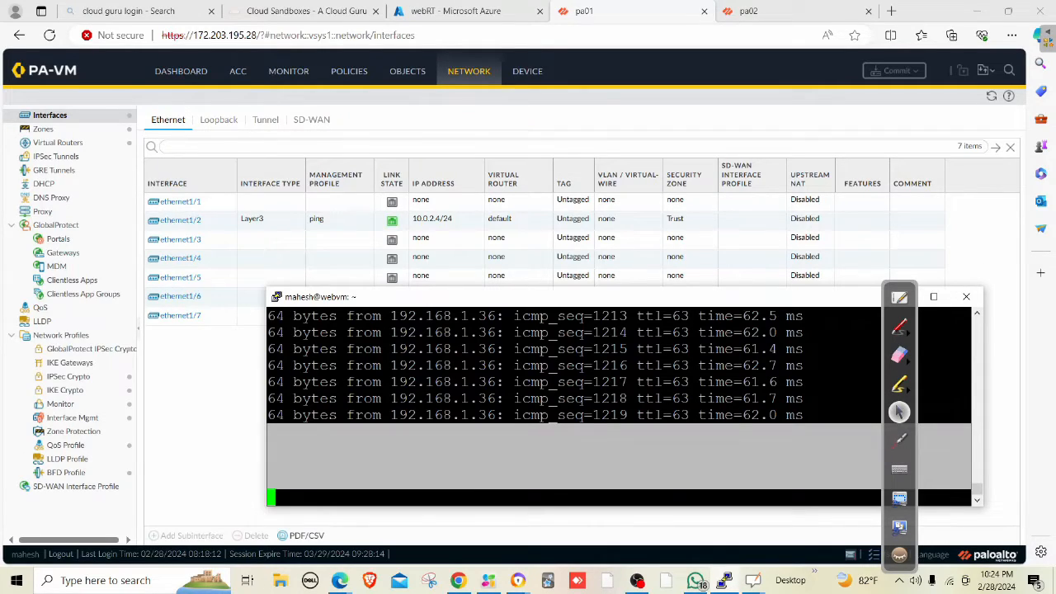
left_click(557, 414)
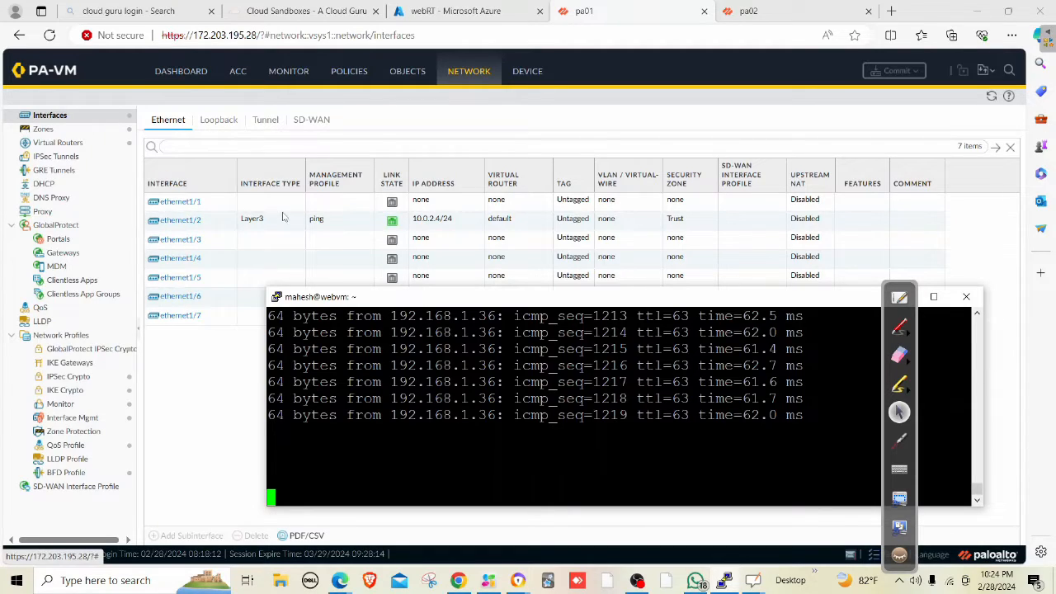
left_click(305, 220)
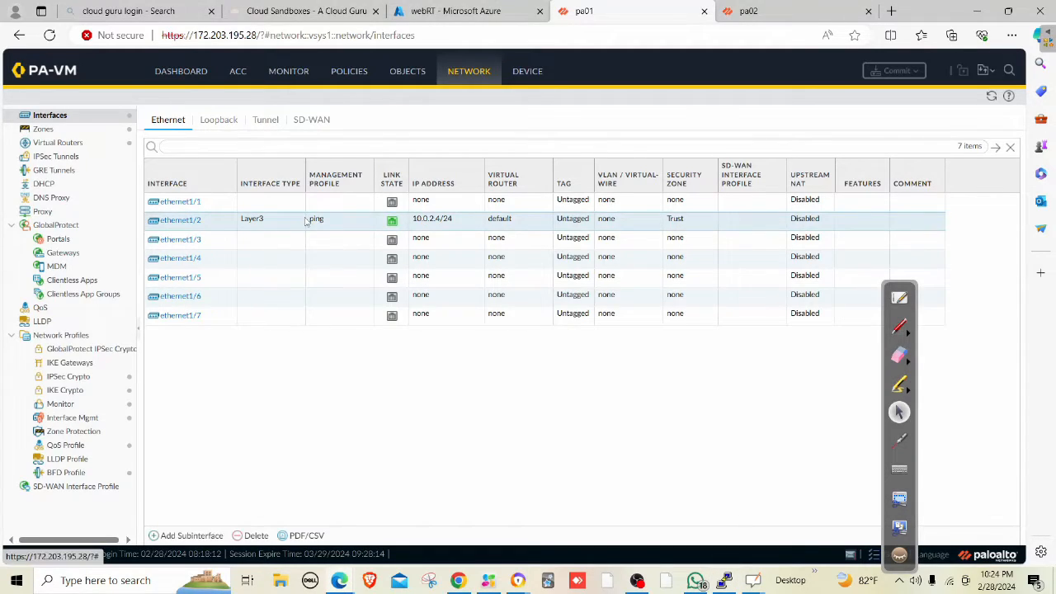
left_click(89, 419)
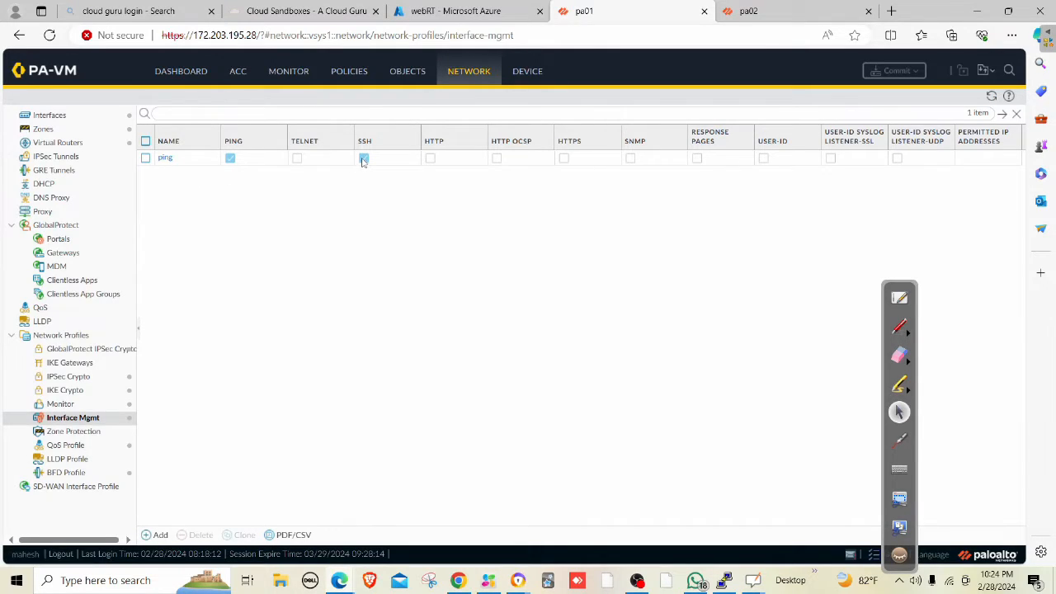
Review traffic-log denies from 168.63.129.16, start adding a Security rule, and open a new browser tab.
left_click(288, 73)
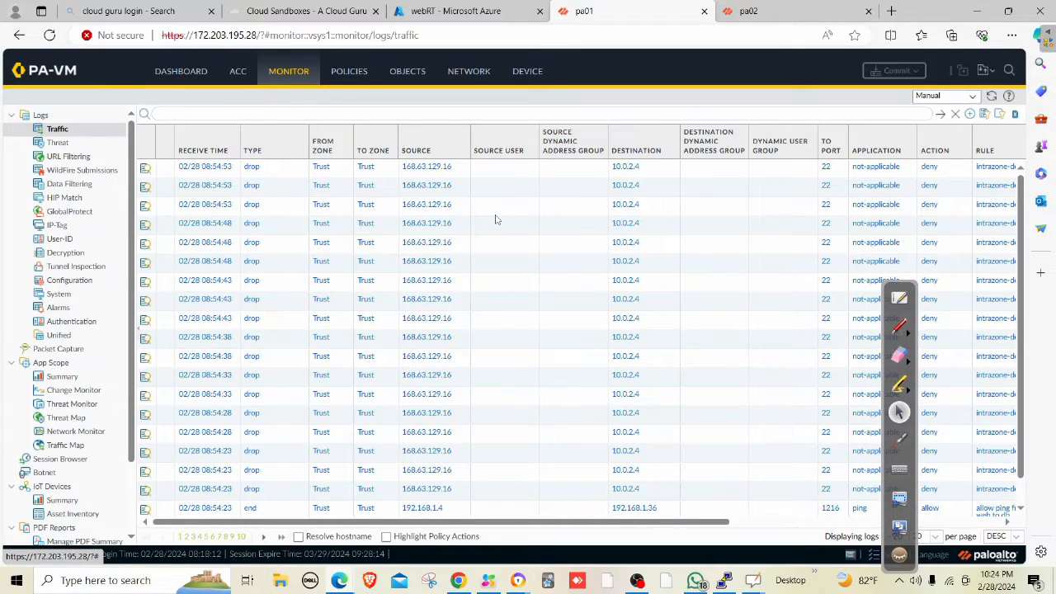
left_click(350, 73)
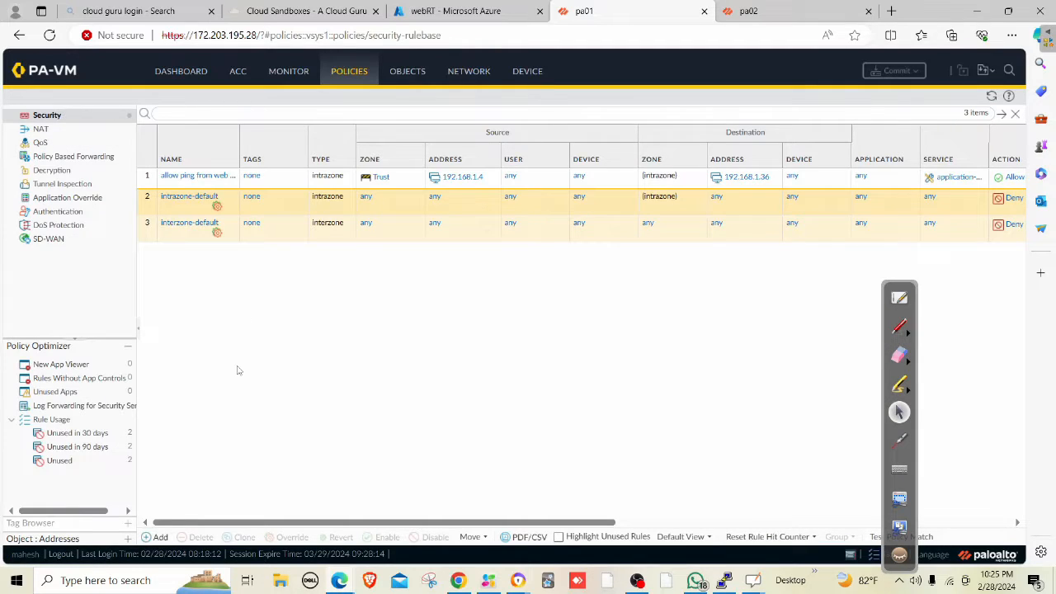
left_click(159, 538)
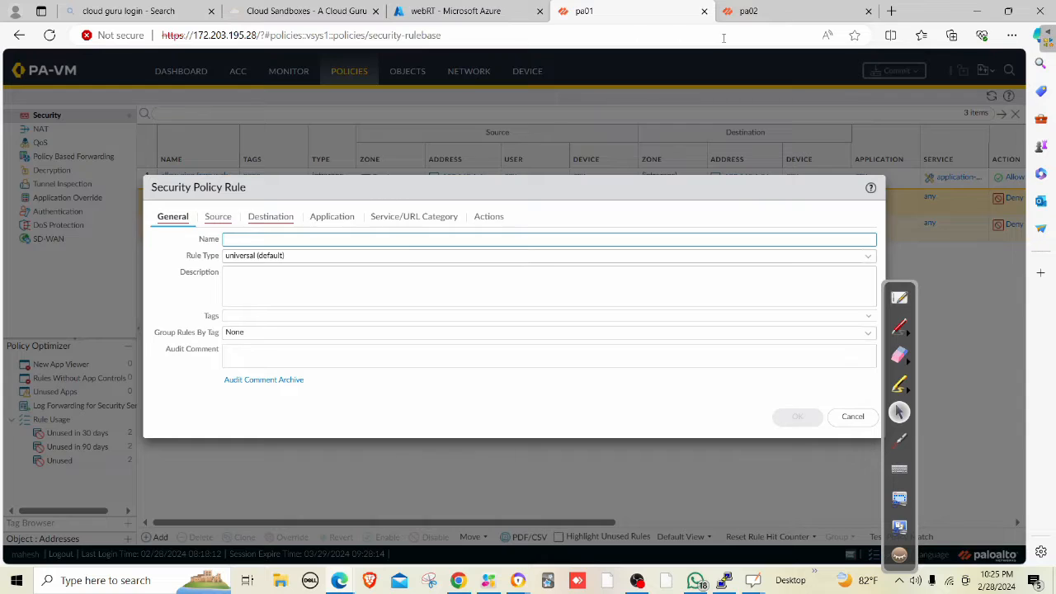
left_click(891, 11)
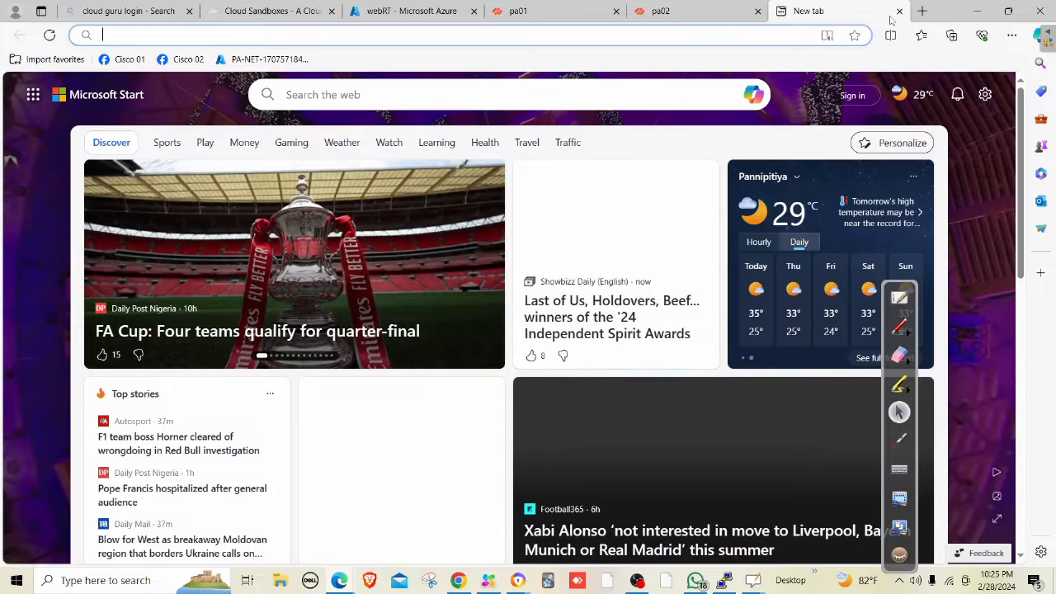
Search Bing for 'azure load balancer healthprobe ip' and copy the answer 168.63.129.16.
type("azure ")
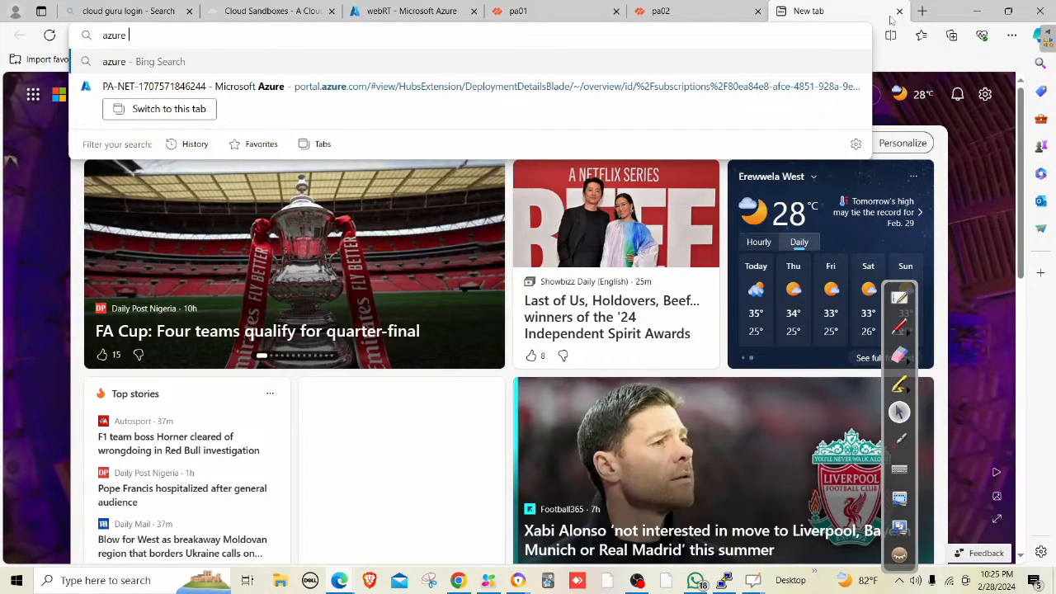
type("lob")
key("BackSpace")
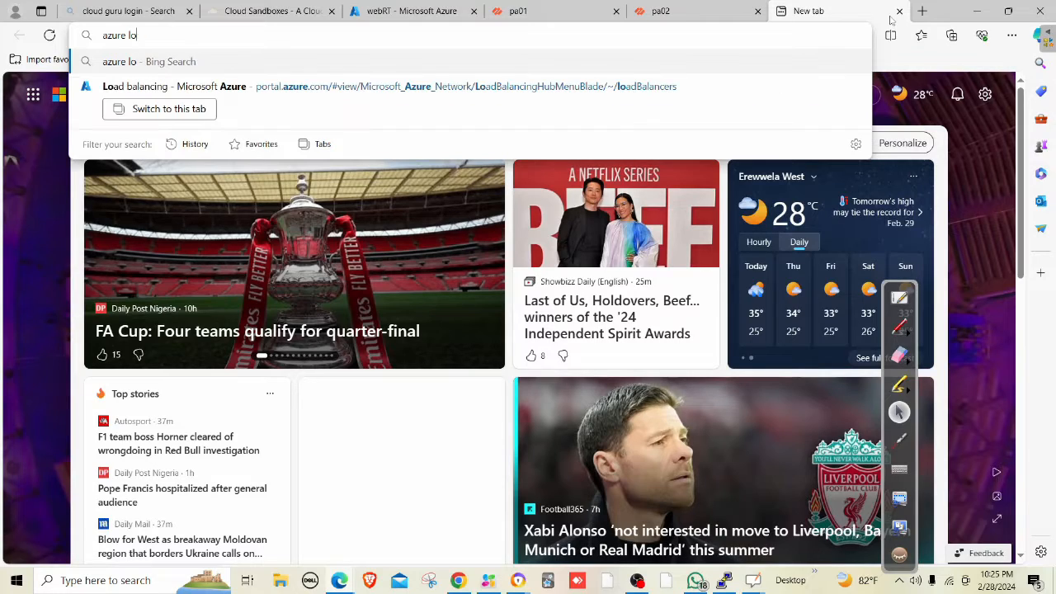
type("ad balancer")
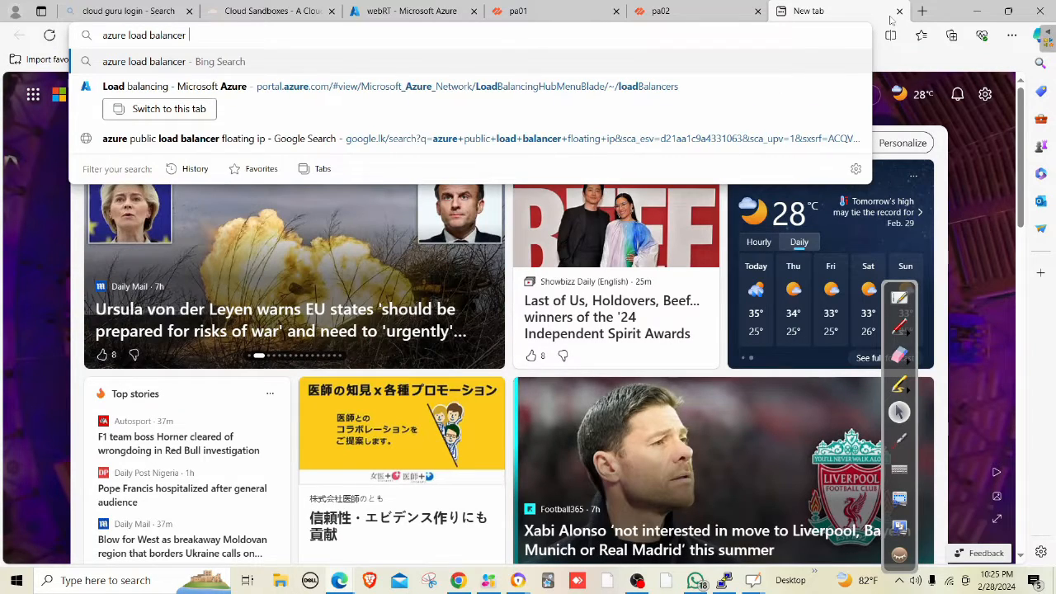
type(" hea")
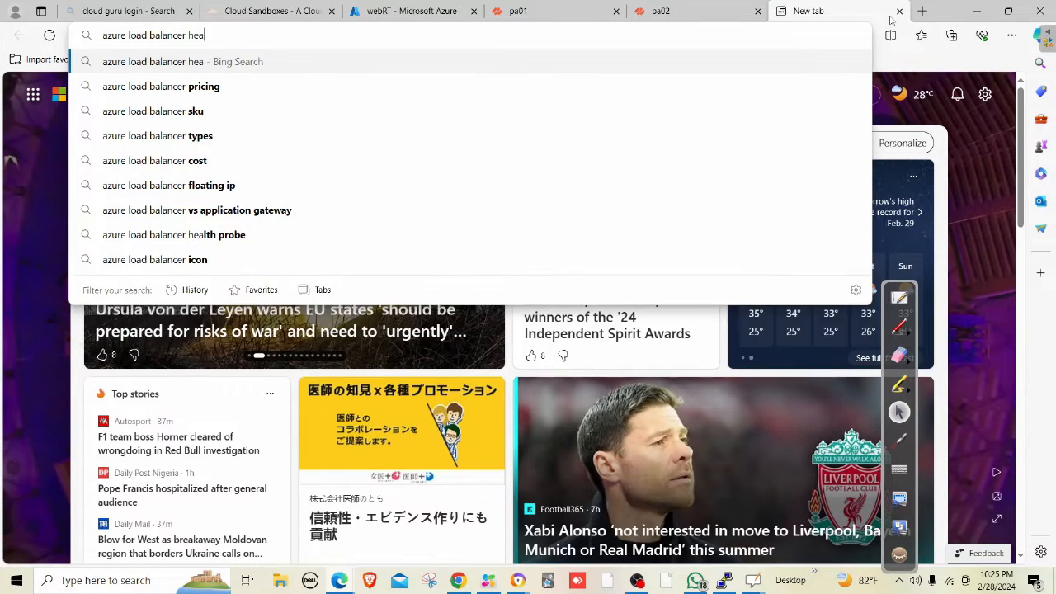
type("lthprobe ip")
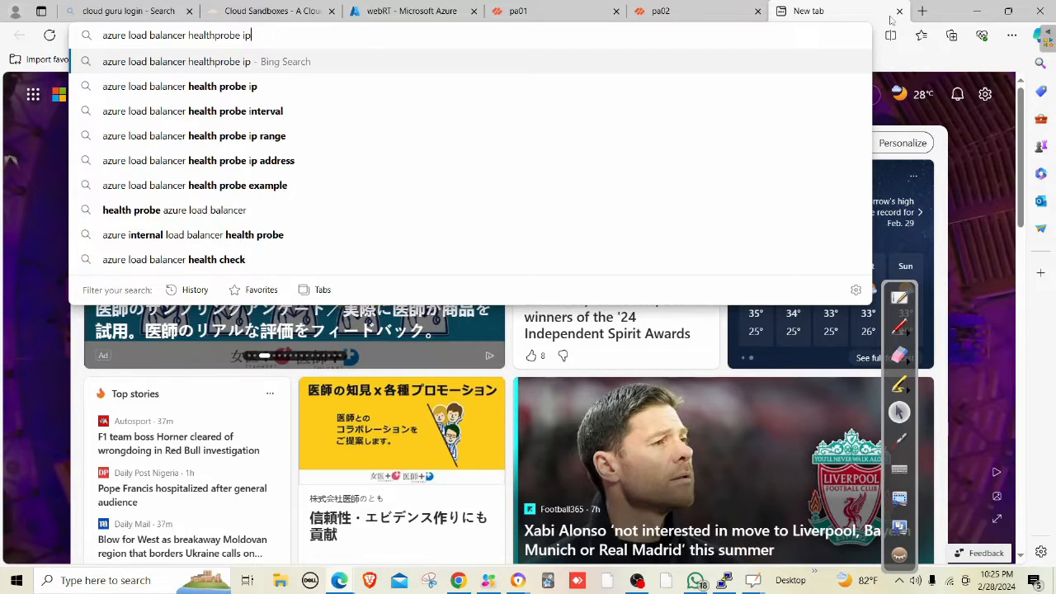
key("Return")
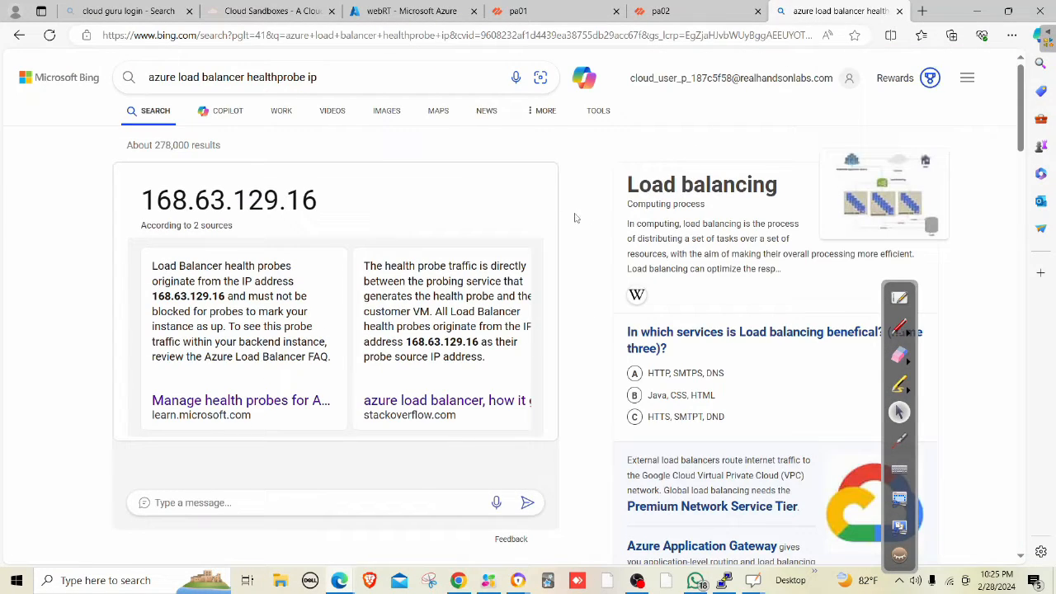
left_click_drag(328, 201, 141, 200)
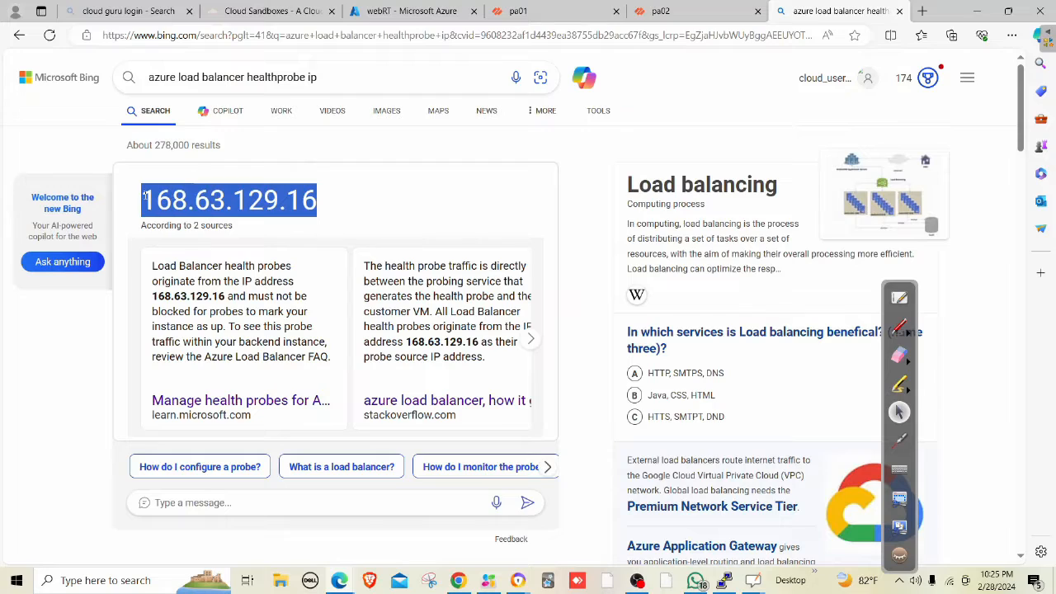
right_click(158, 202)
left_click(189, 212)
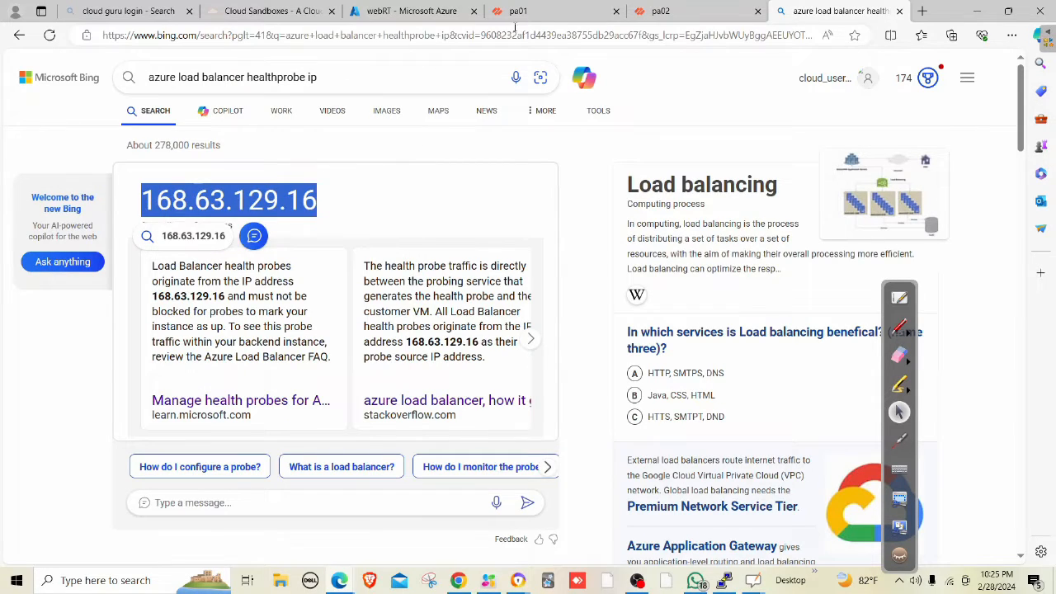
left_click(518, 11)
Name the new security rule 'int lb access' and set its rule type to intrazone.
left_click(275, 241)
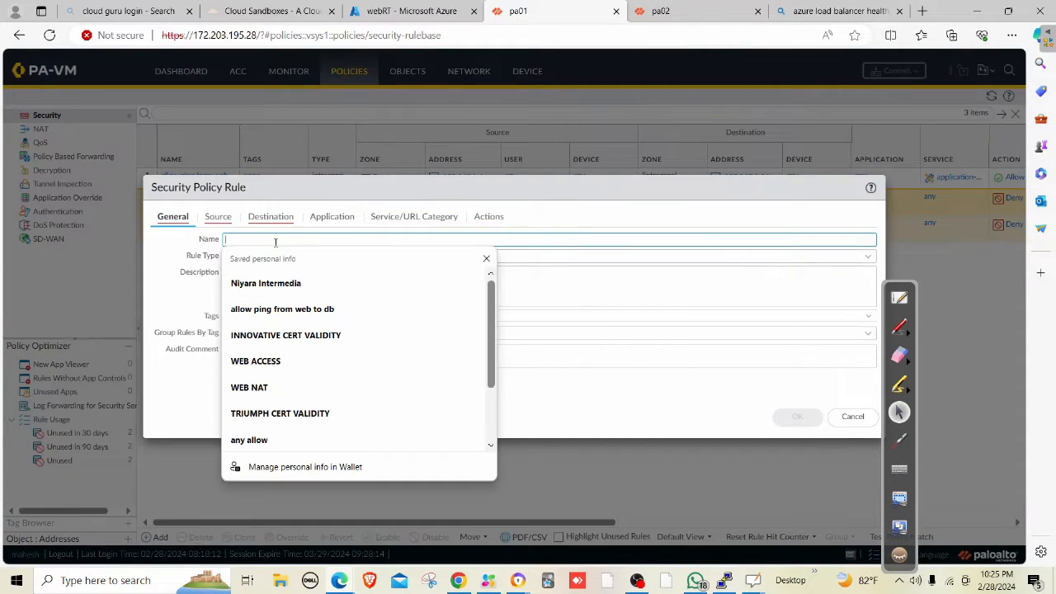
type("int lb")
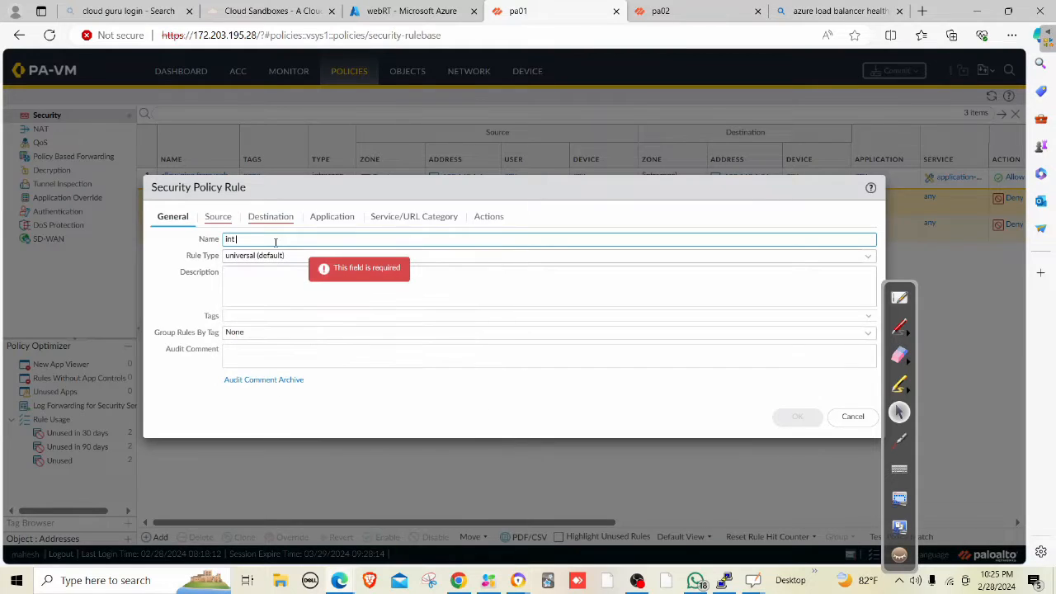
type(" access")
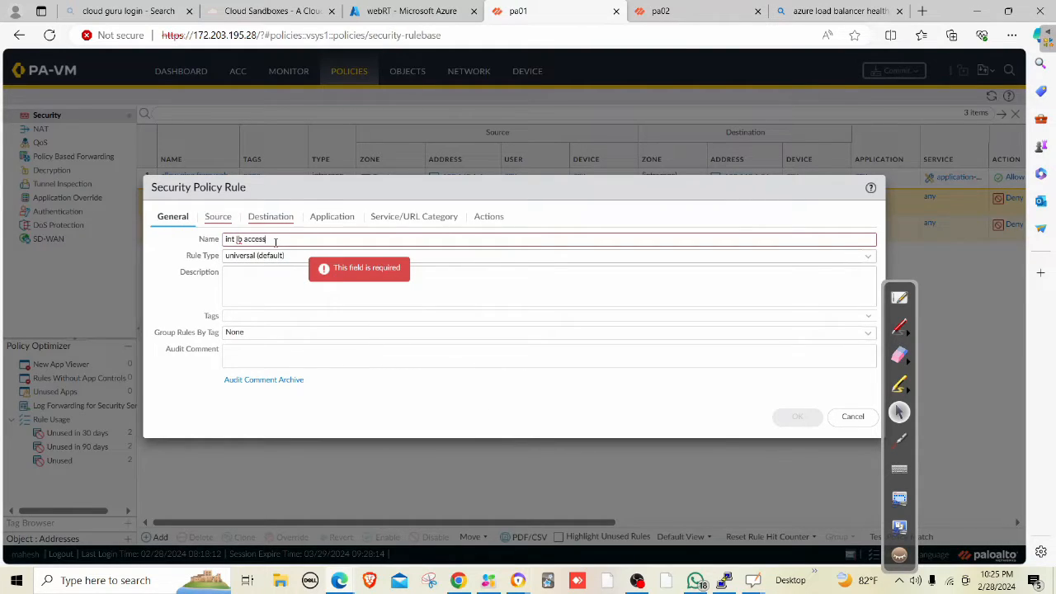
left_click(218, 216)
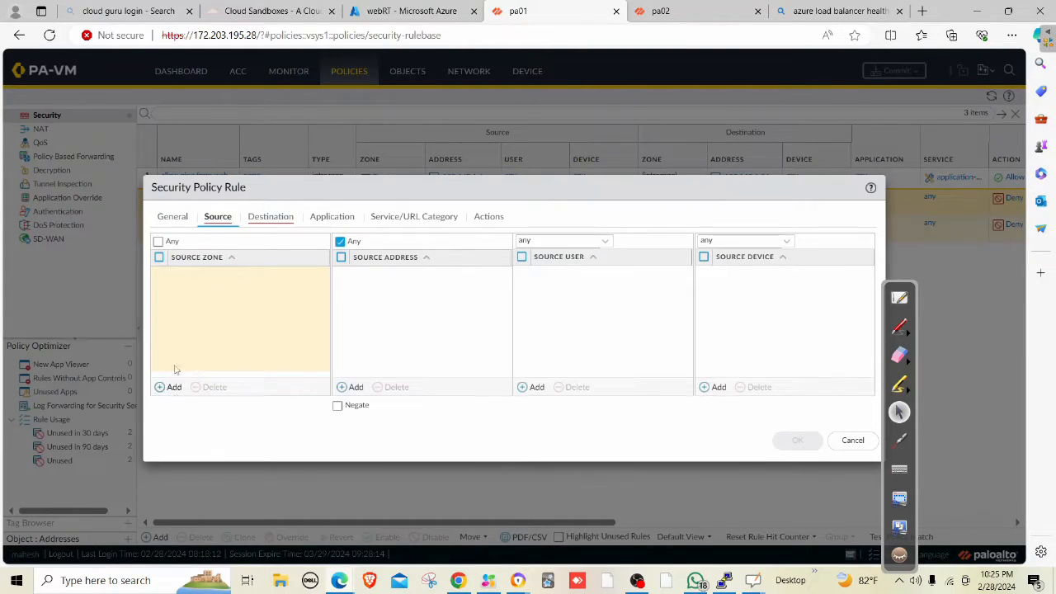
left_click(177, 218)
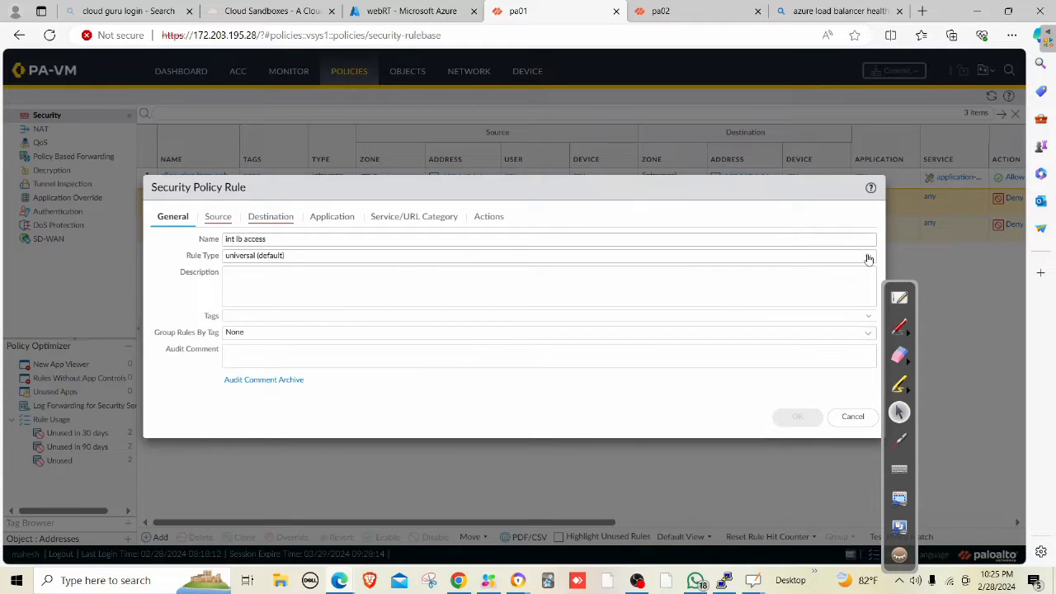
left_click(868, 259)
left_click(262, 289)
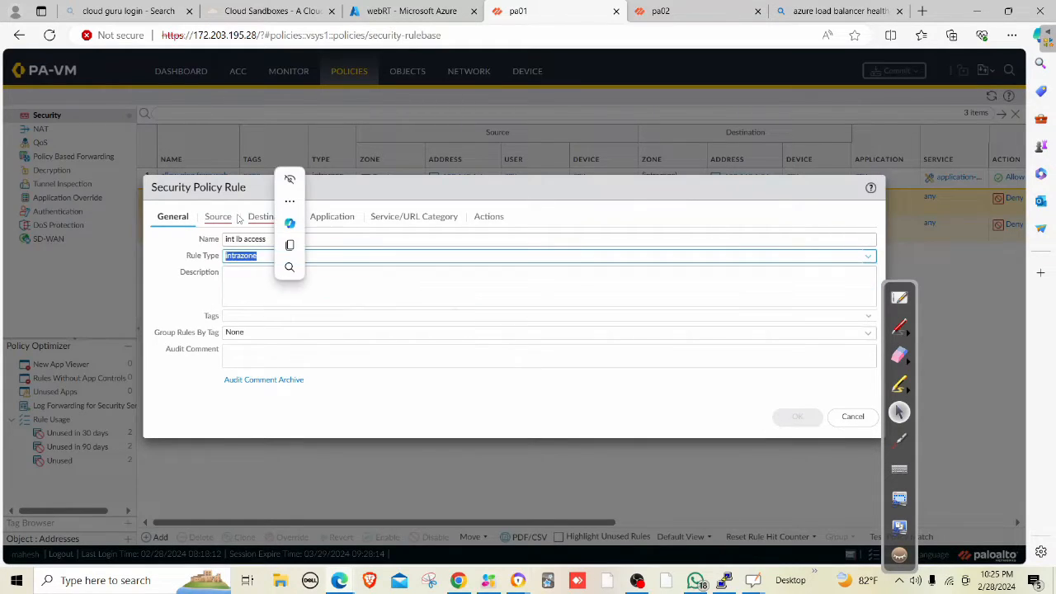
Set the rule's source zone to Trust and source address to 168.63.129.16.
left_click(213, 218)
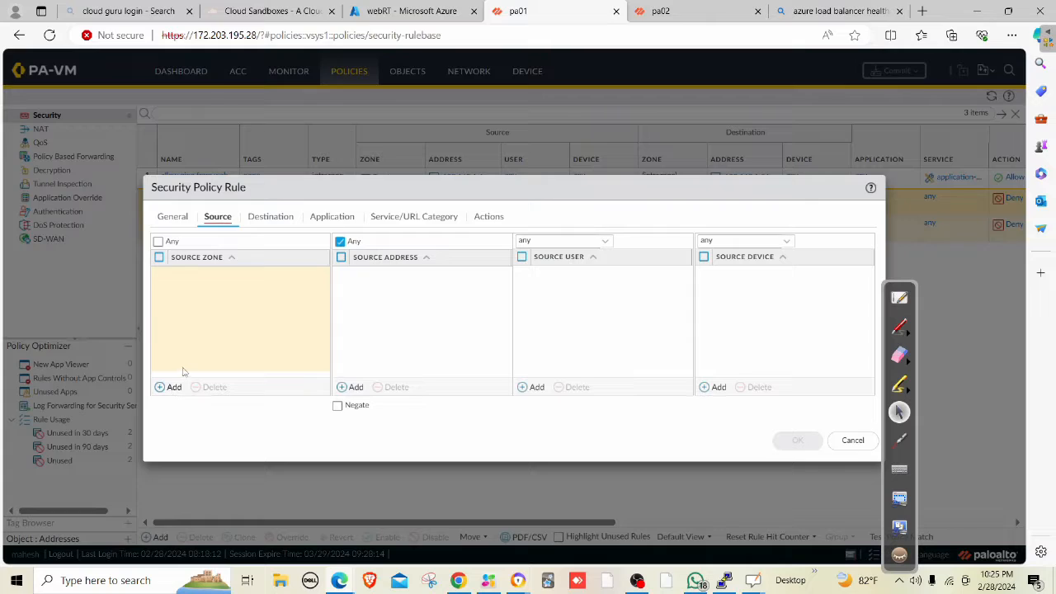
left_click(171, 387)
left_click(207, 295)
left_click(218, 340)
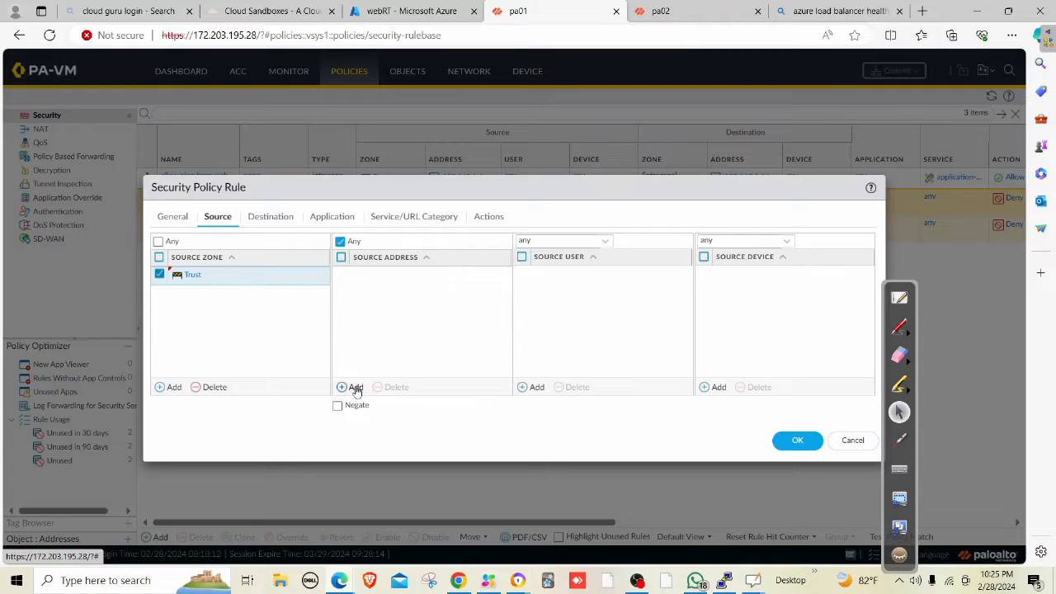
left_click(353, 387)
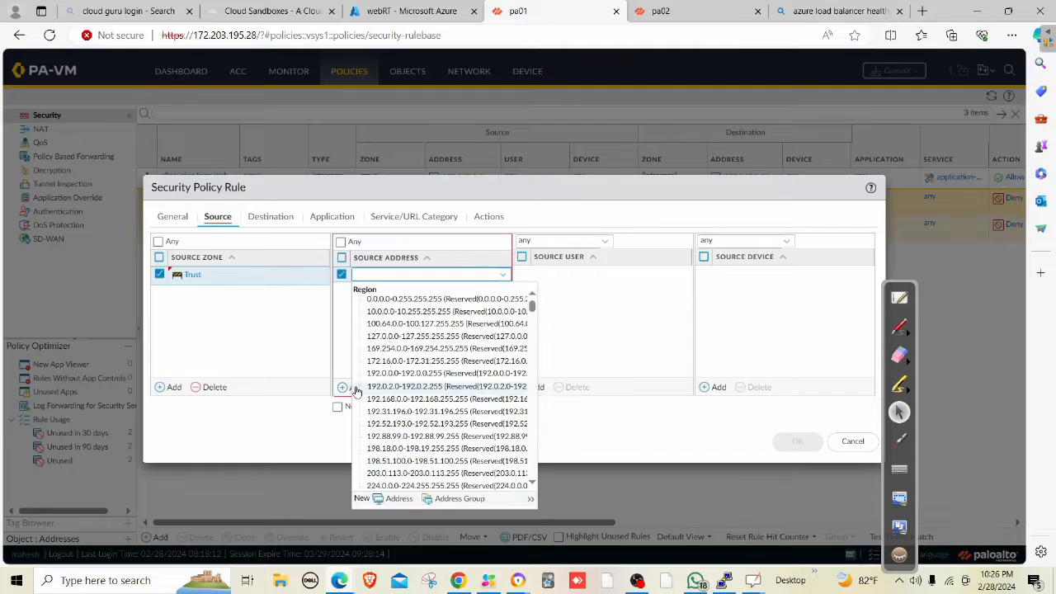
key("ctrl+v")
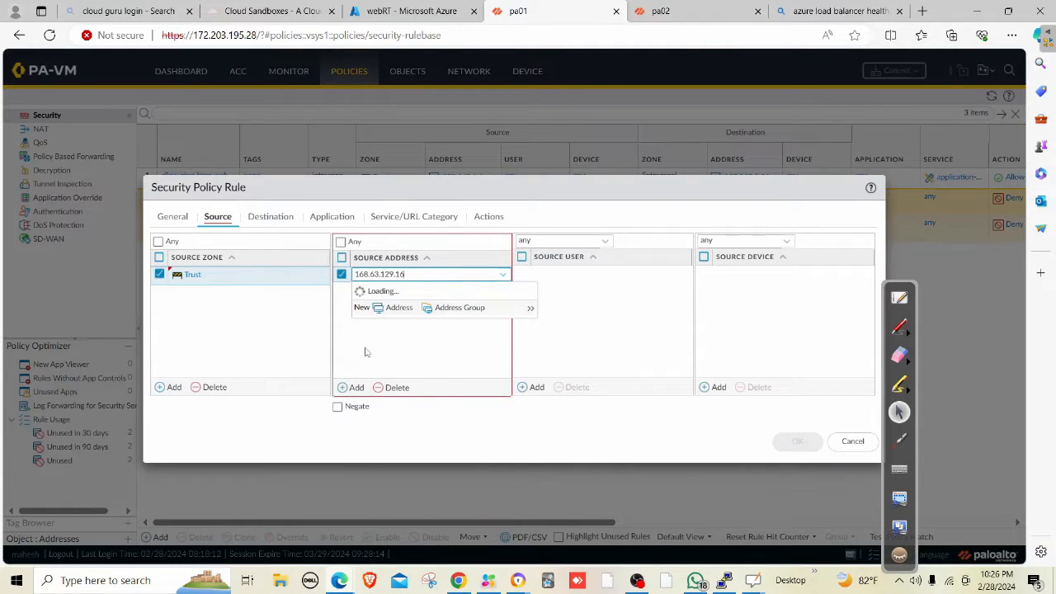
left_click(367, 353)
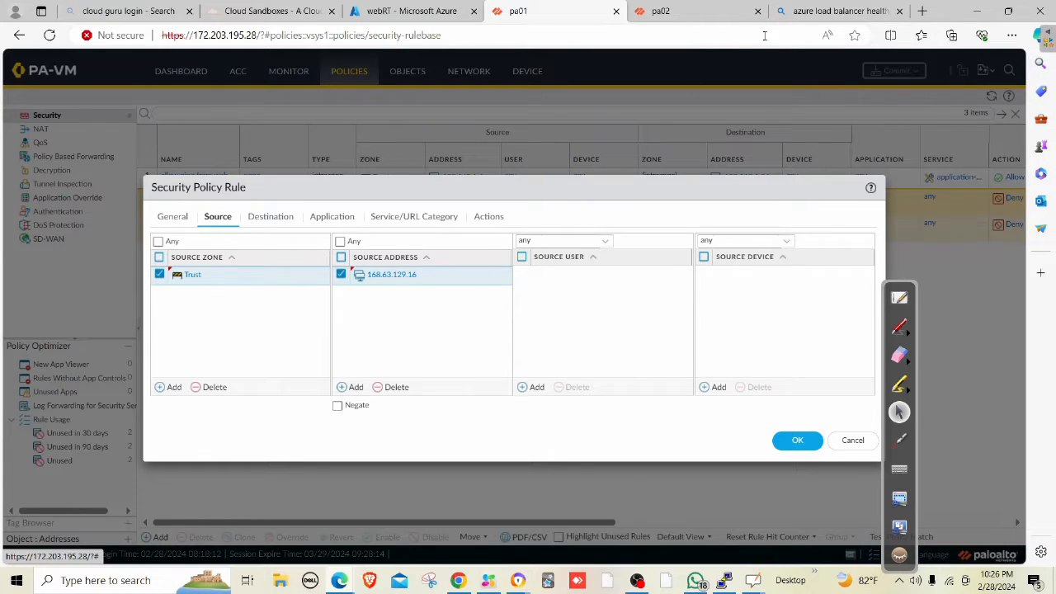
Recheck the health-probe IP in the Bing results, then return to the rule dialog.
left_click(819, 11)
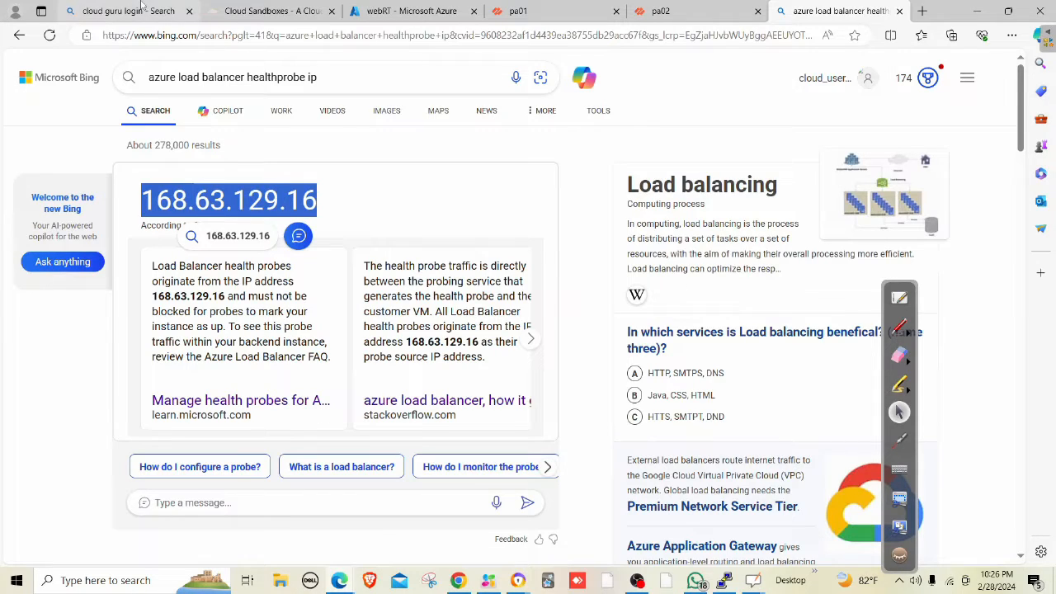
left_click(582, 11)
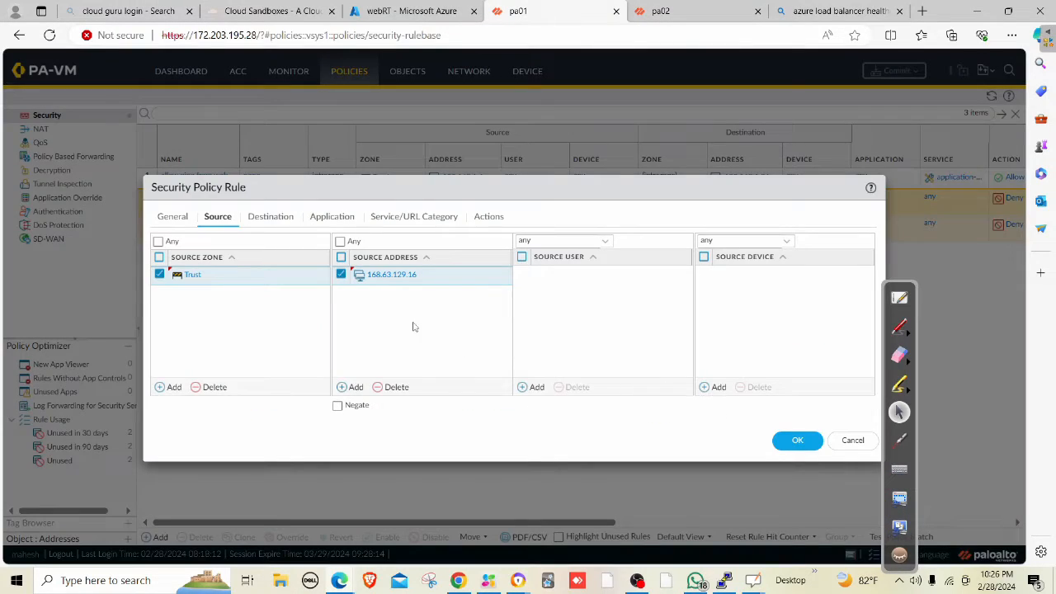
left_click(273, 219)
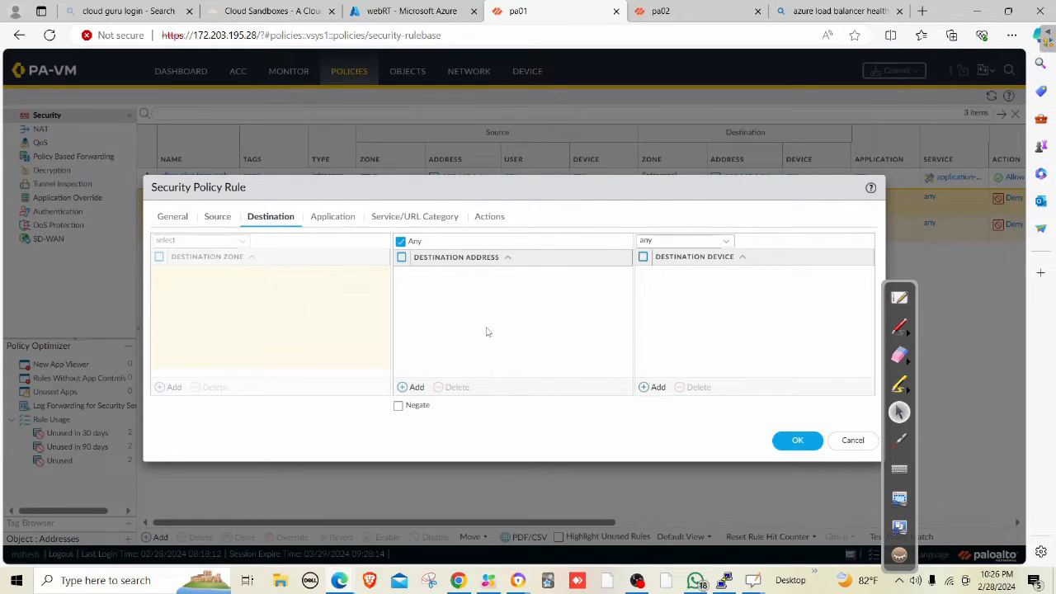
Add destination address 10.0.2.4 and save the 'int lb access' rule.
left_click(415, 388)
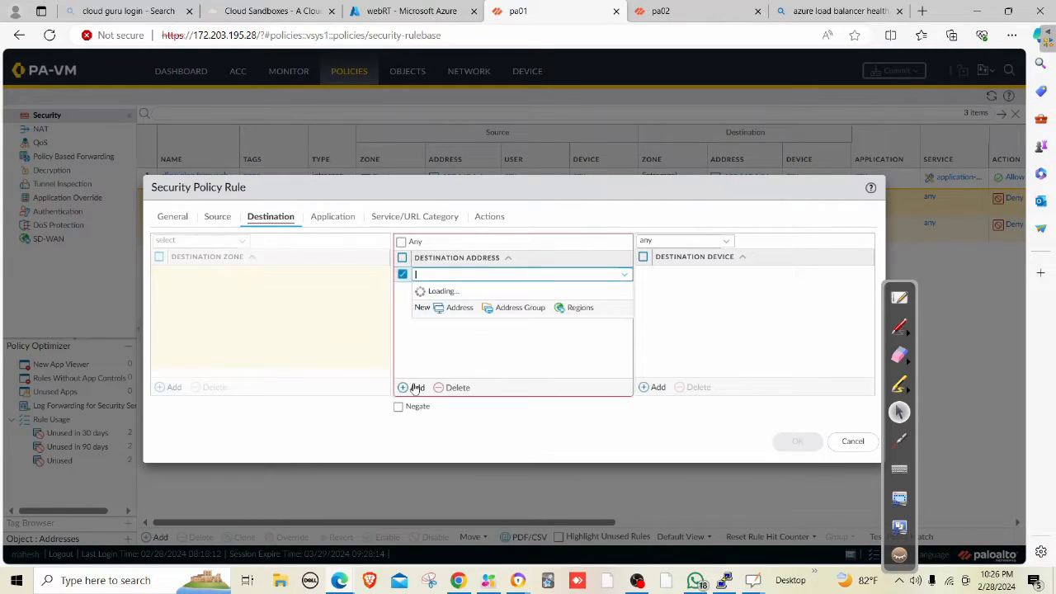
type("10.0.1.4")
key("BackSpace")
key("BackSpace")
key("BackSpace")
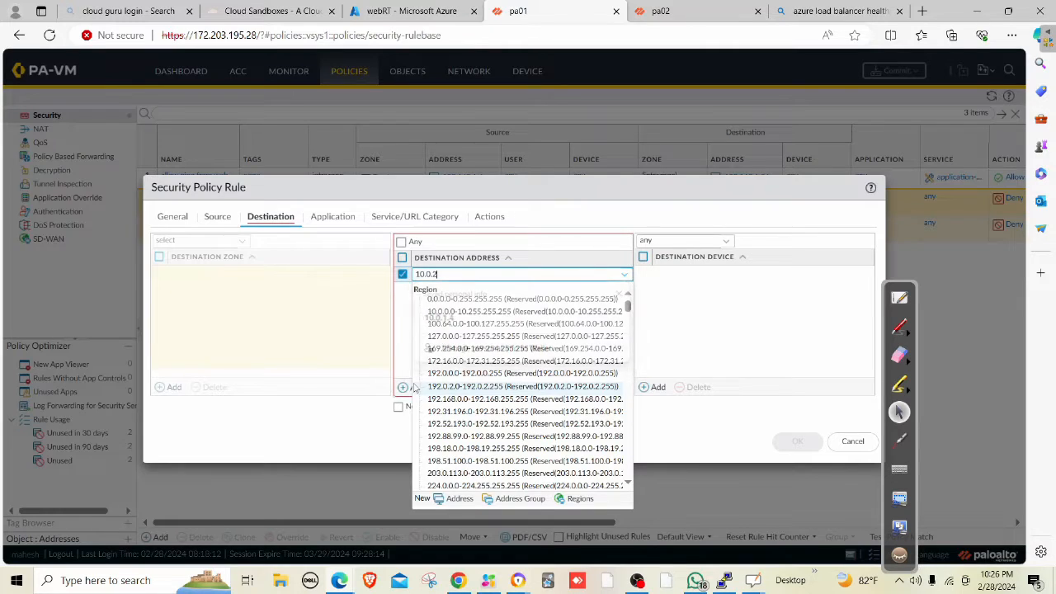
type("2.4")
left_click(464, 342)
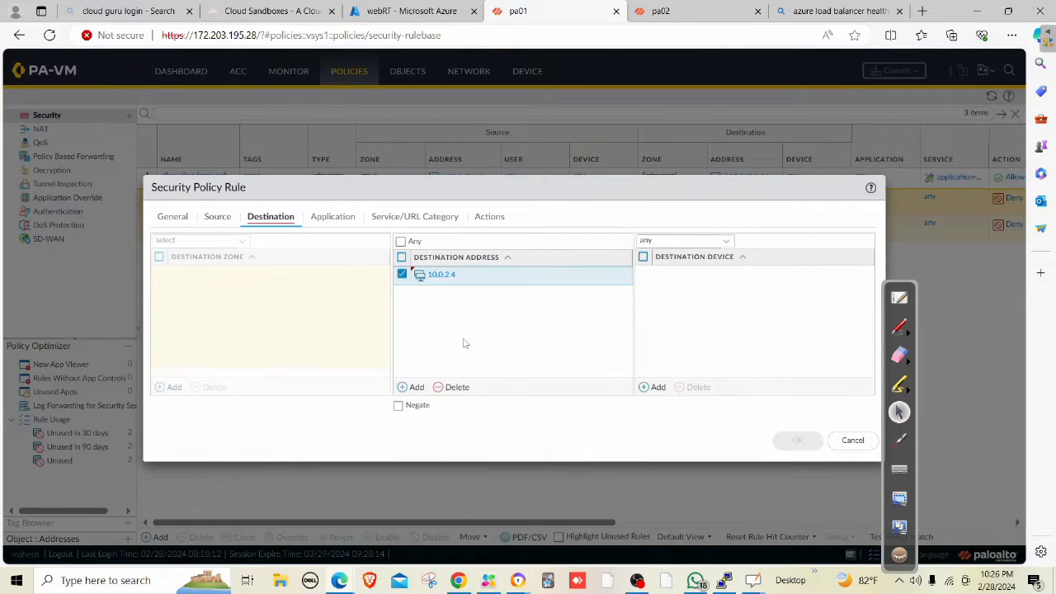
left_click(798, 439)
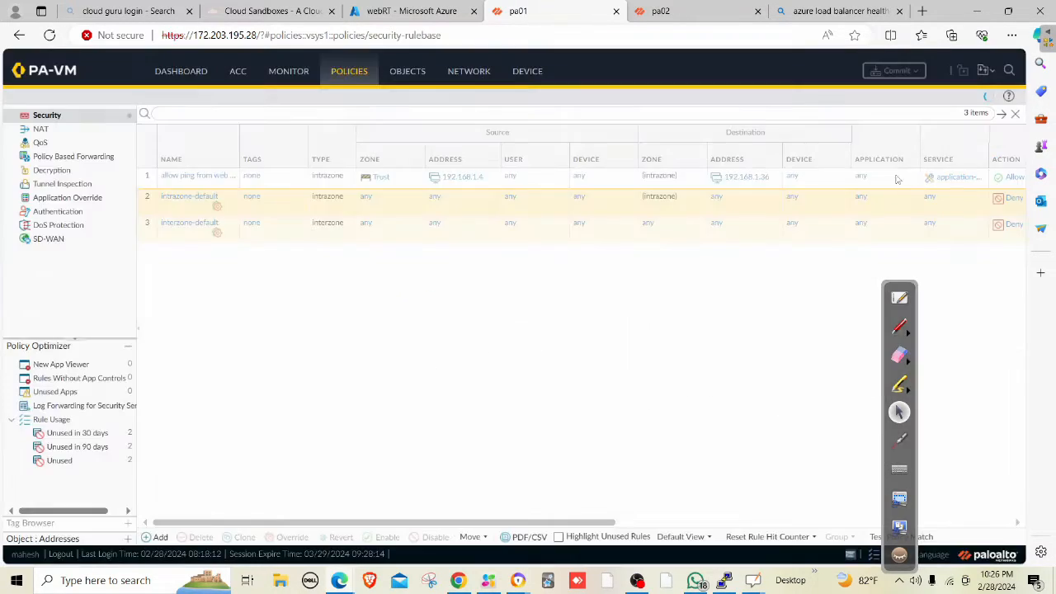
Commit the 'int lb access' rule, glance at the ping session, and open the traffic logs.
left_click(901, 71)
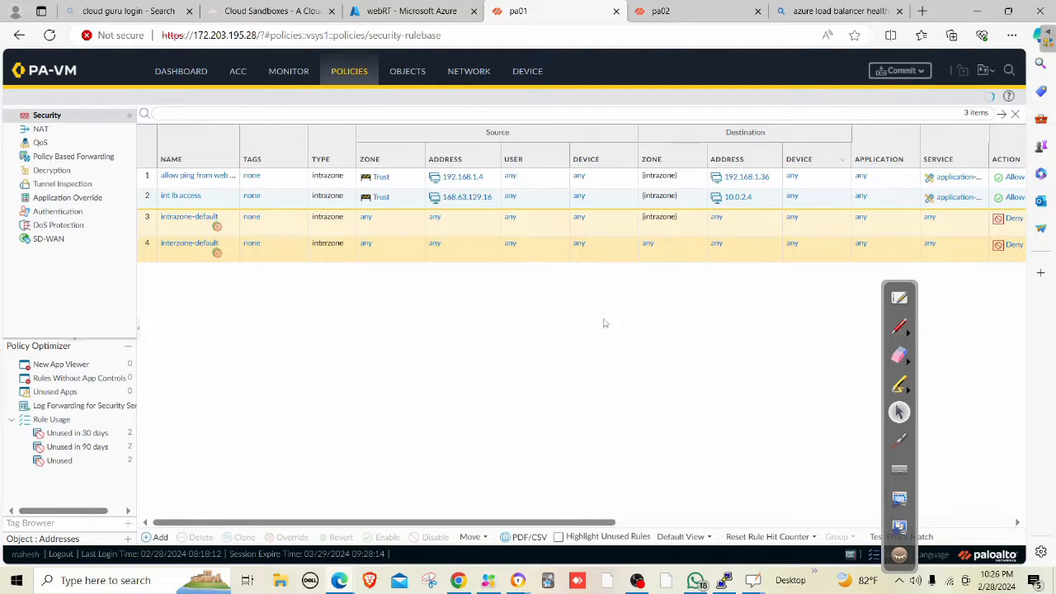
left_click(635, 475)
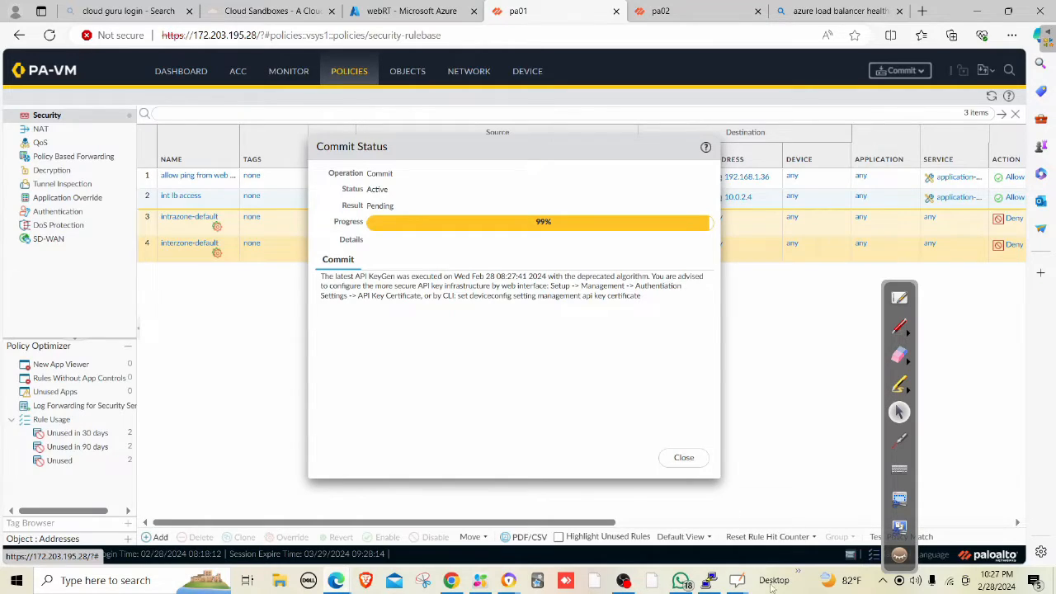
left_click(715, 585)
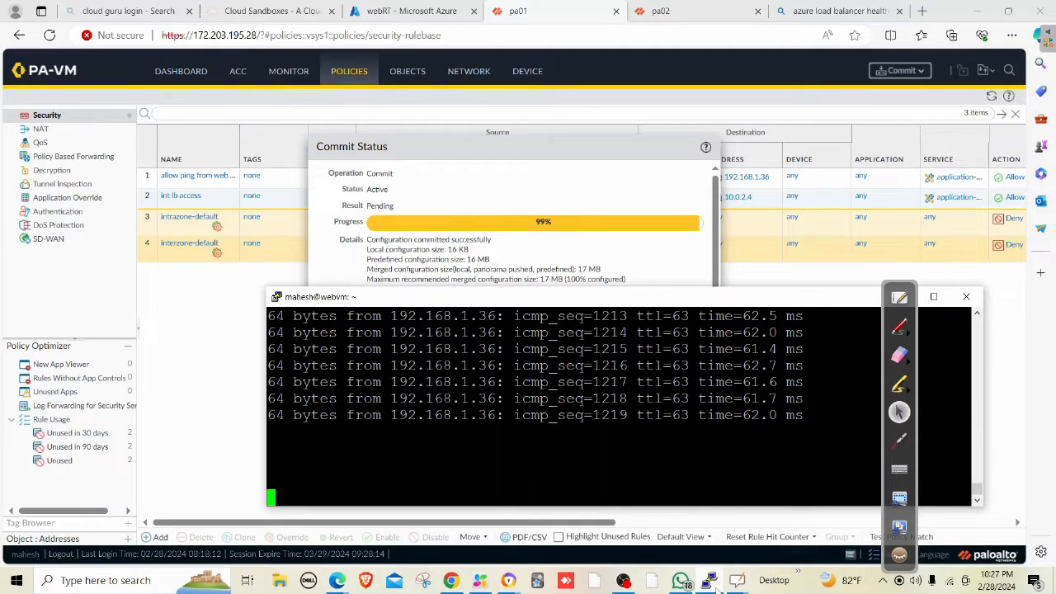
left_click(716, 583)
left_click(683, 459)
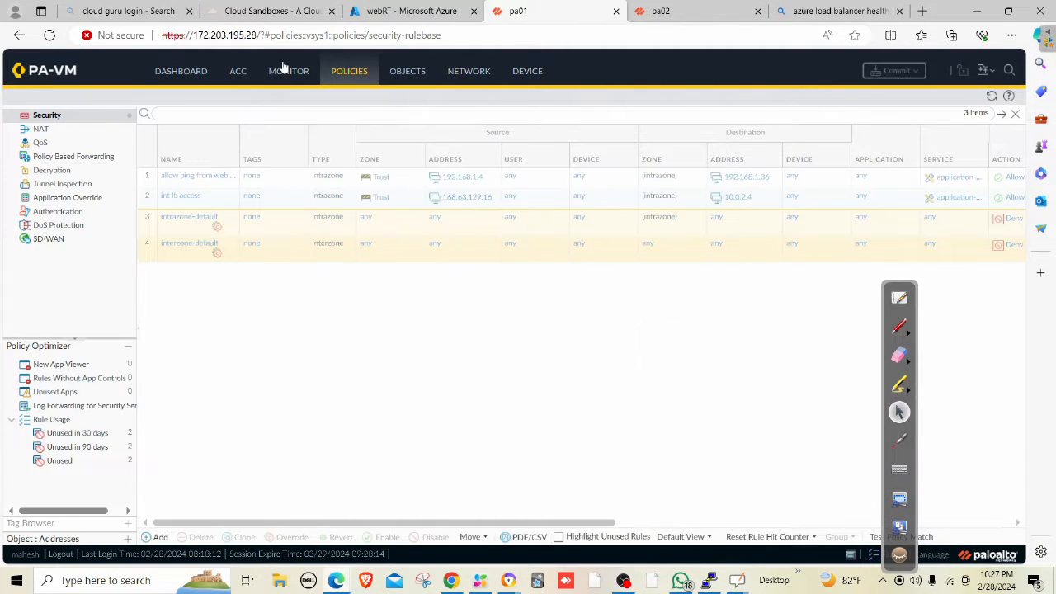
left_click(285, 71)
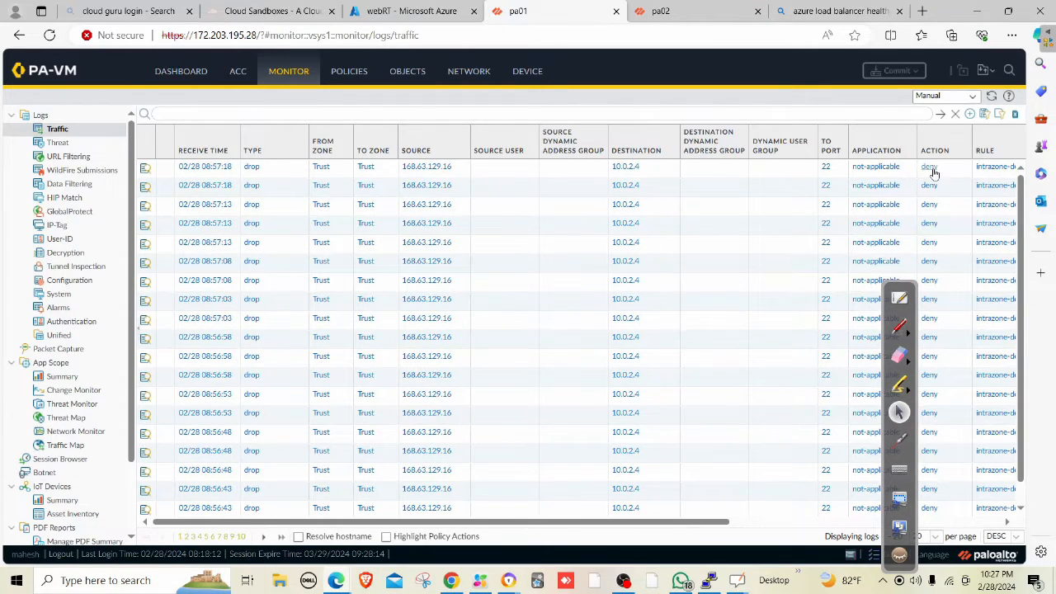
Refresh the traffic log to show 168.63.129.16 to 10.0.2.4 sessions allowed by 'int lb access'.
left_click(941, 115)
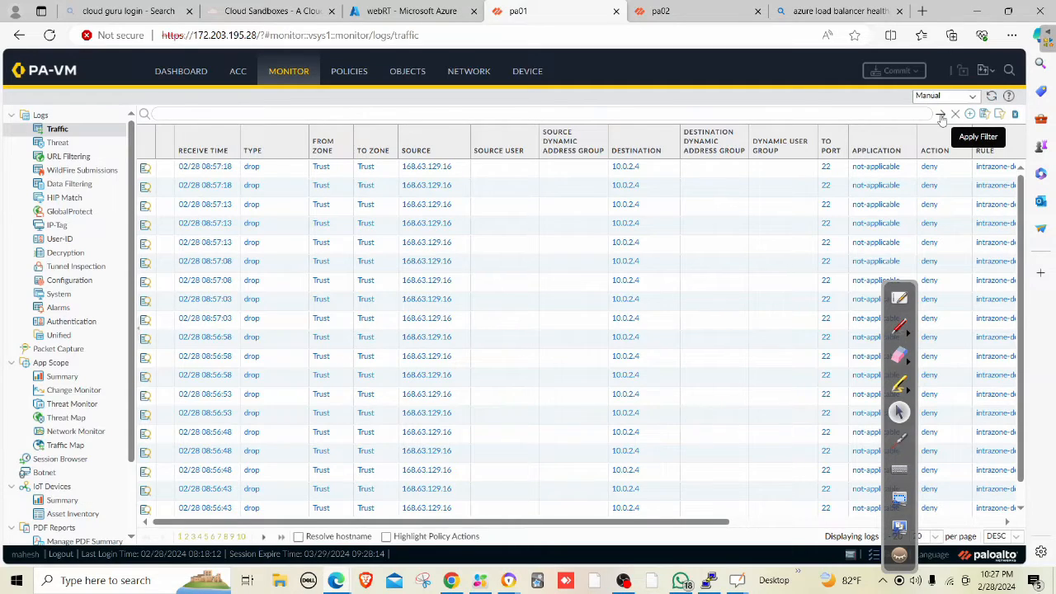
left_click(941, 116)
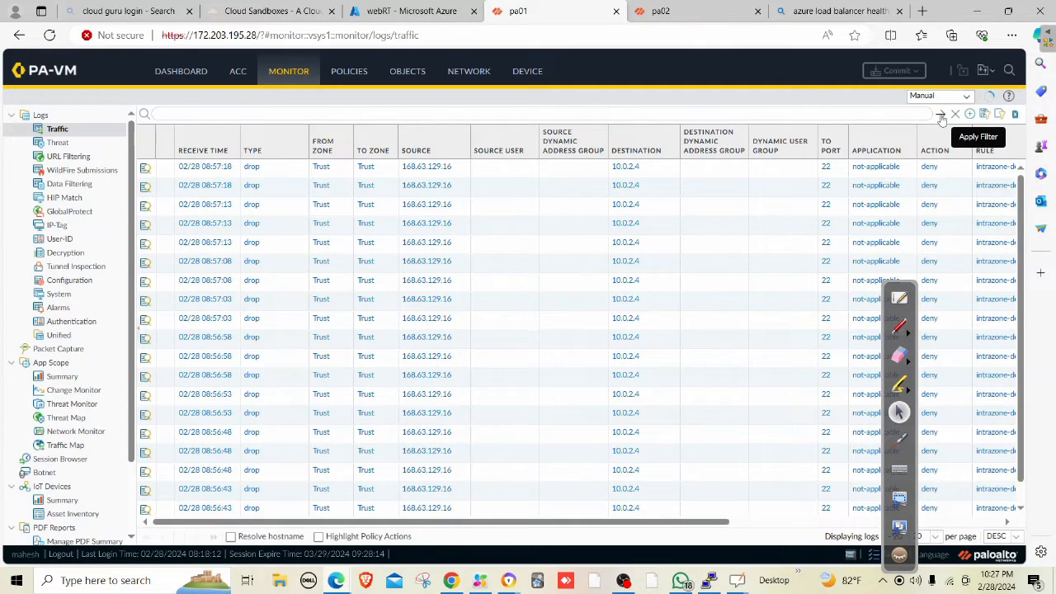
left_click(941, 116)
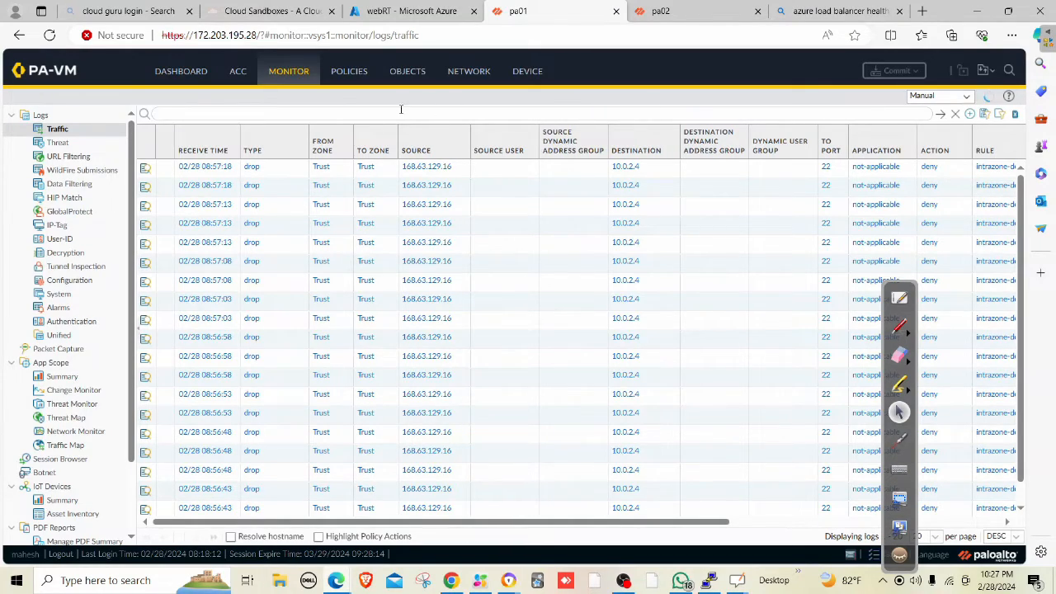
left_click(71, 350)
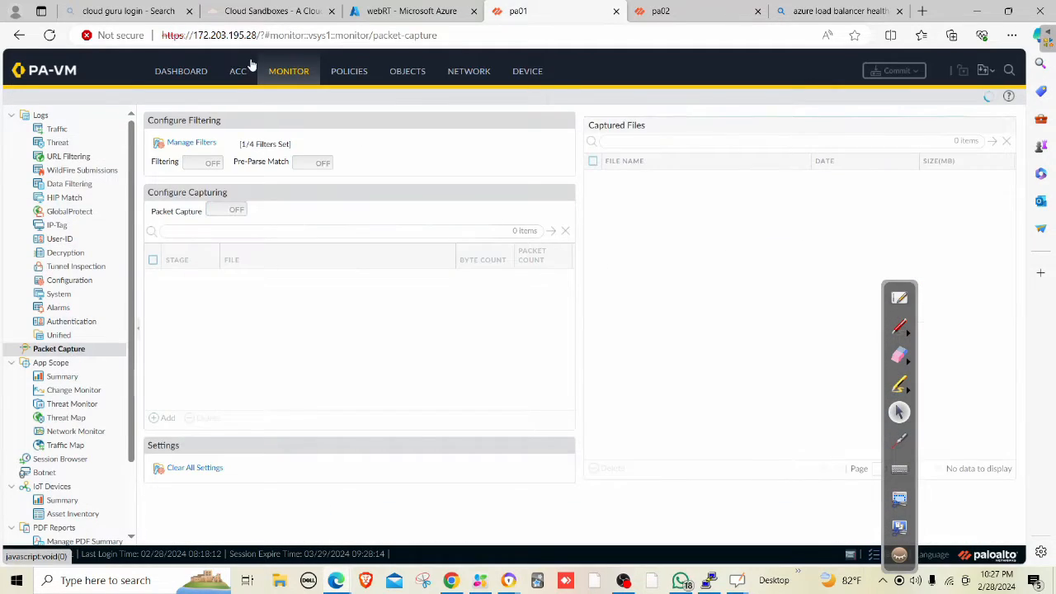
left_click(57, 128)
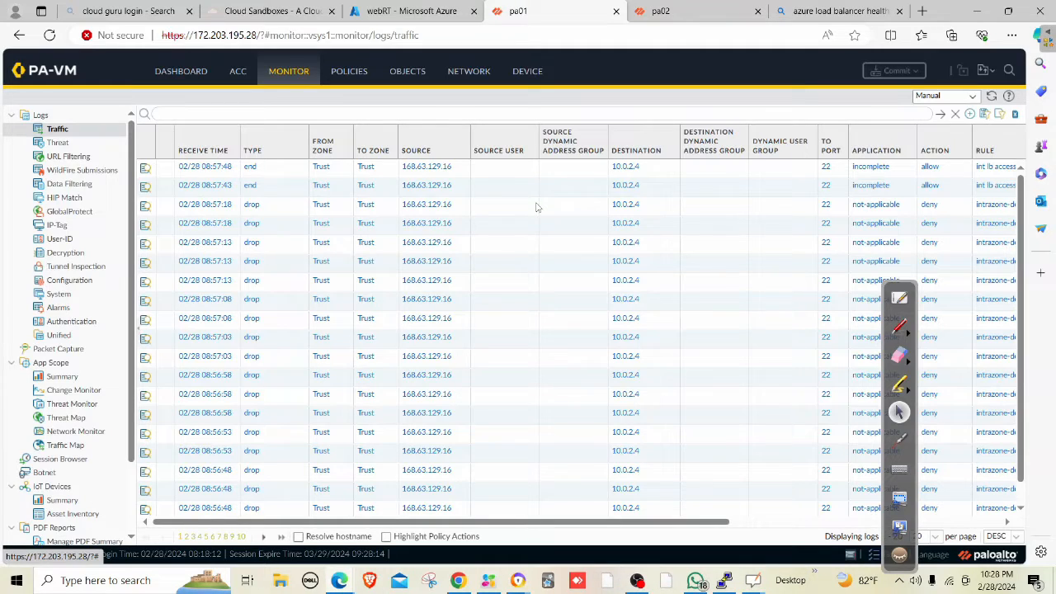
left_click(472, 74)
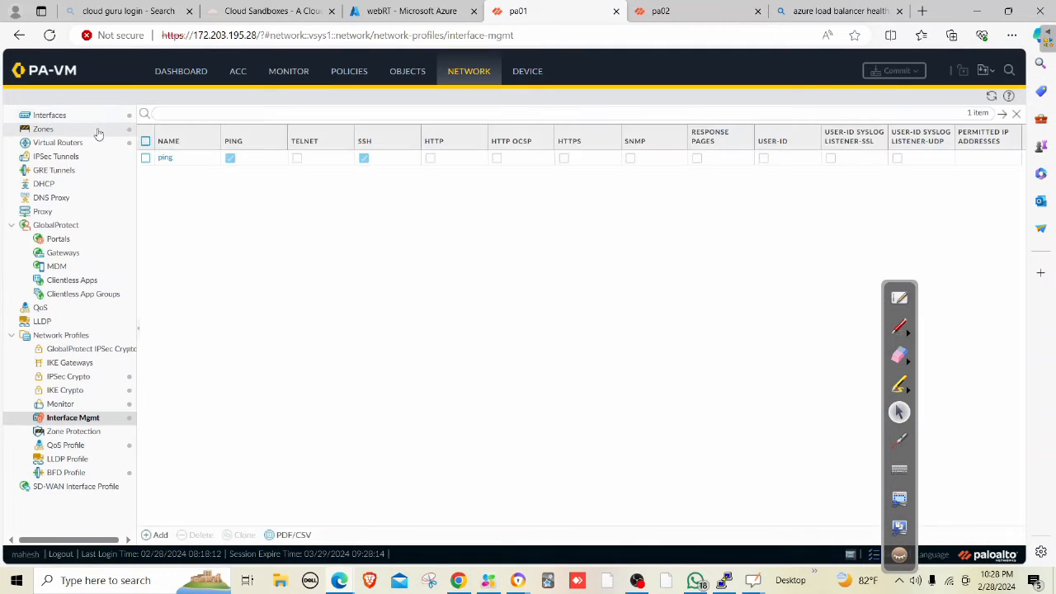
left_click(90, 144)
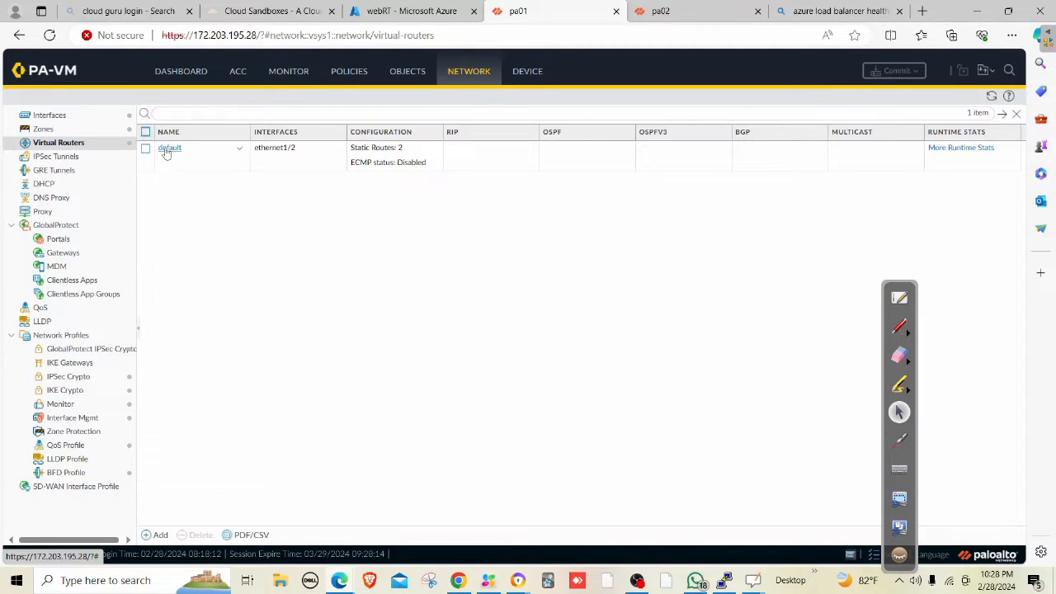
left_click(168, 149)
left_click(275, 188)
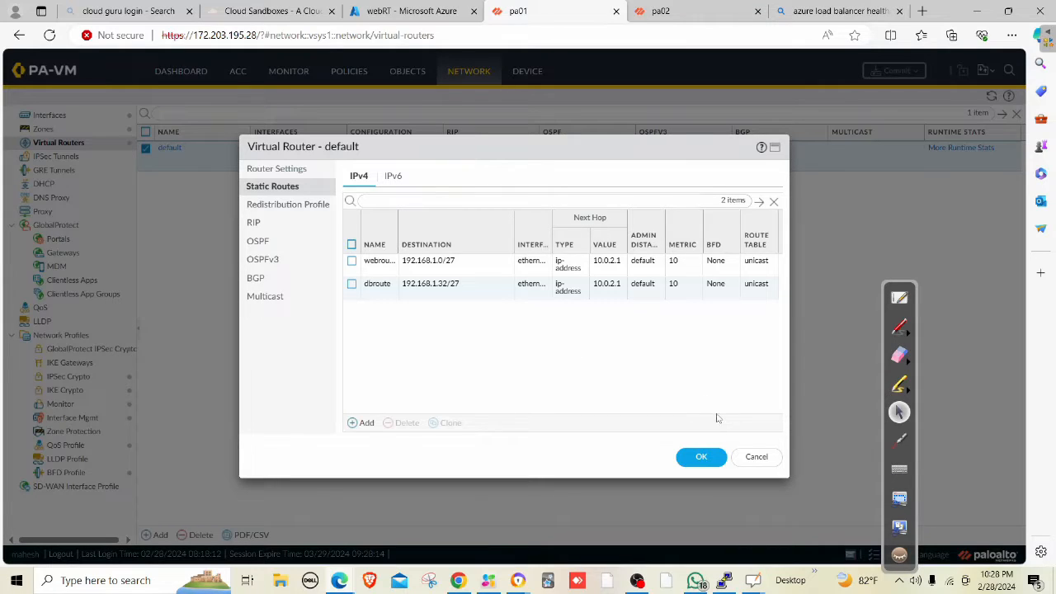
left_click(756, 457)
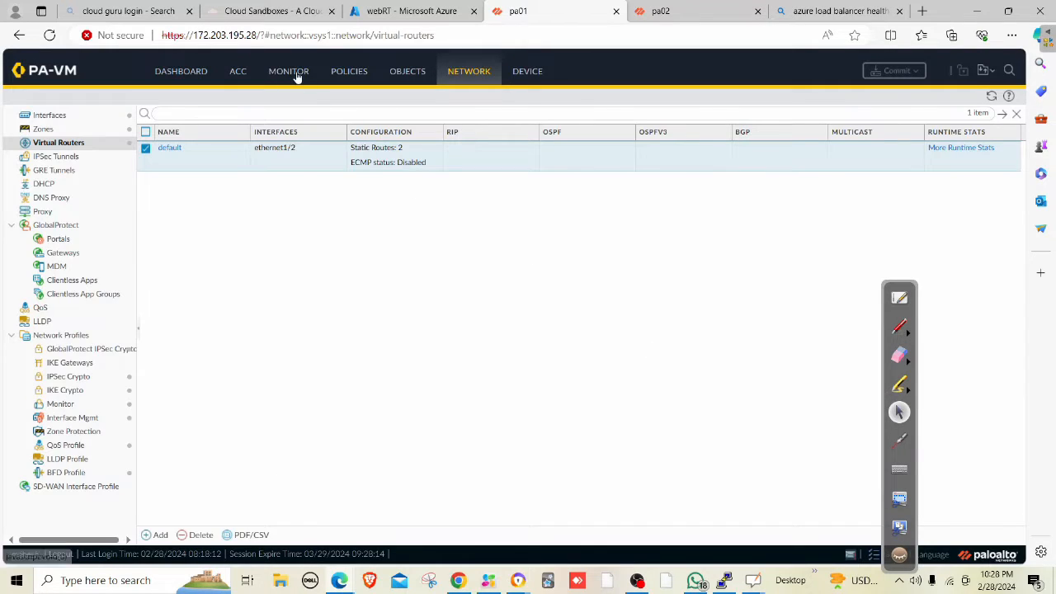
left_click(58, 115)
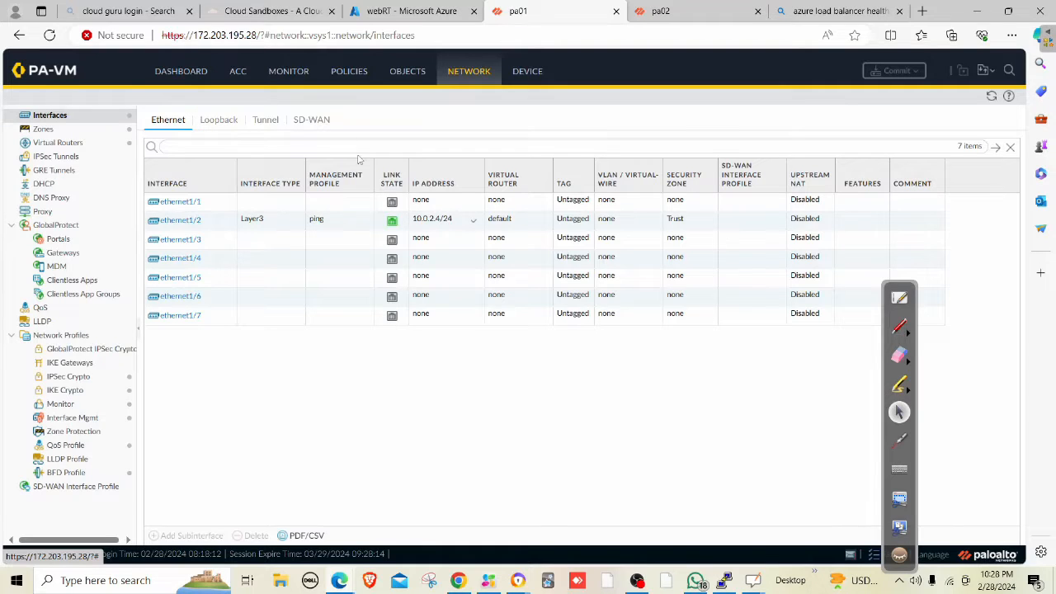
left_click(289, 73)
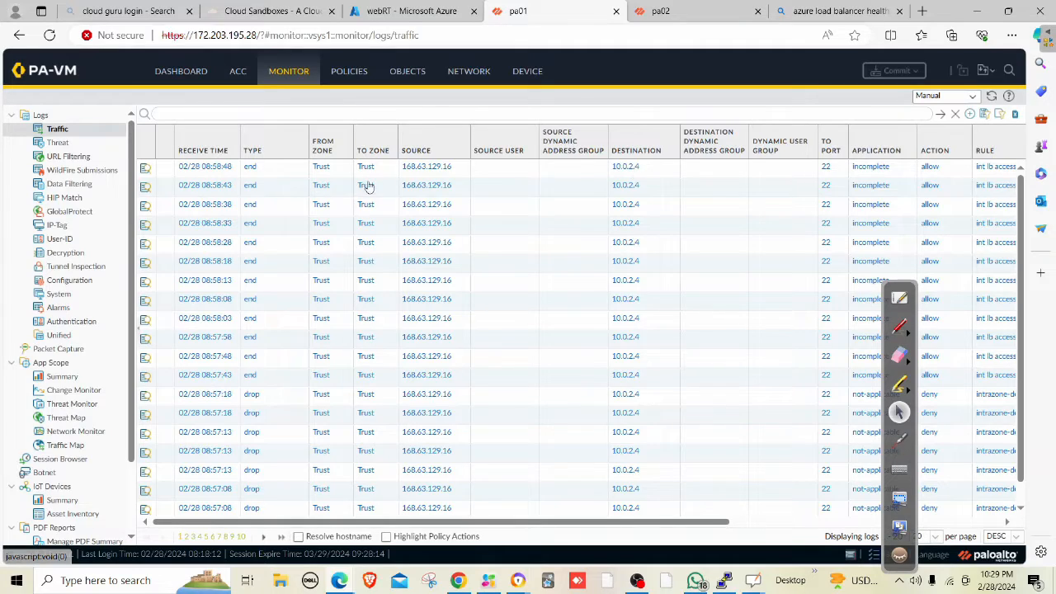
left_click(145, 170)
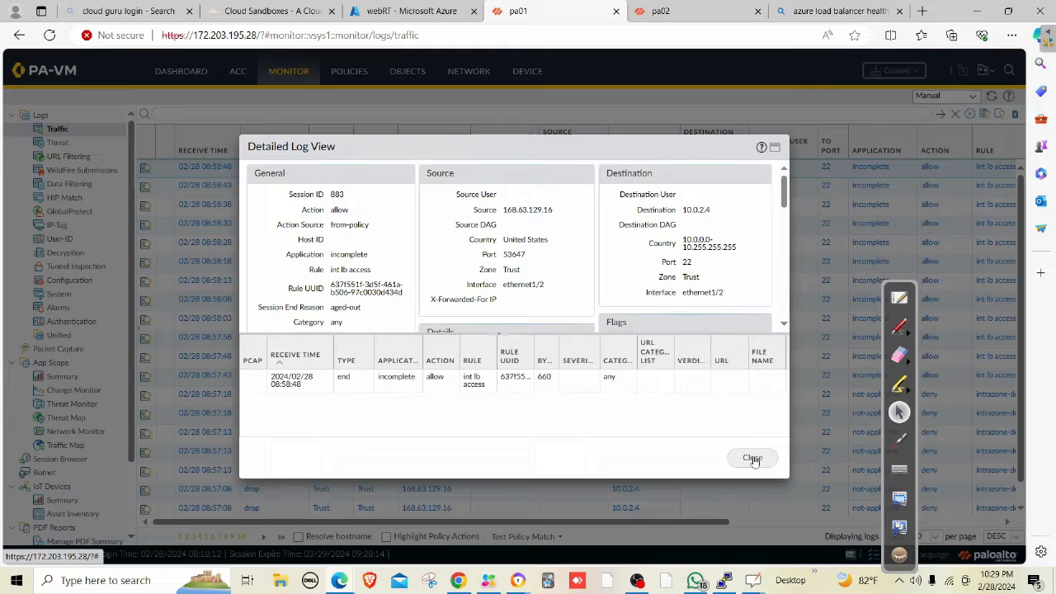
left_click(753, 458)
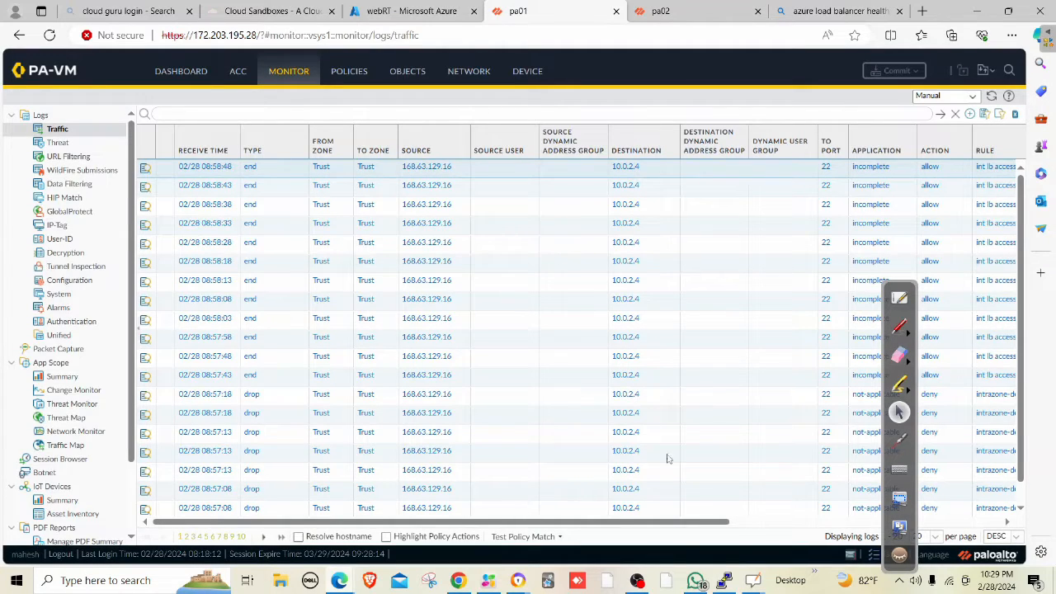
left_click(724, 580)
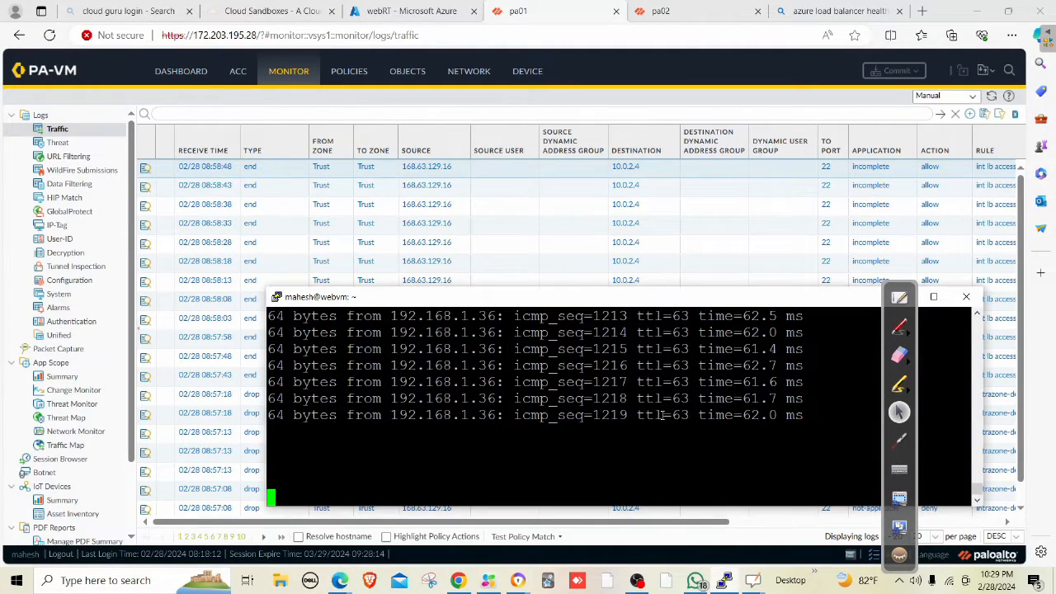
left_click_drag(858, 303, 697, 331)
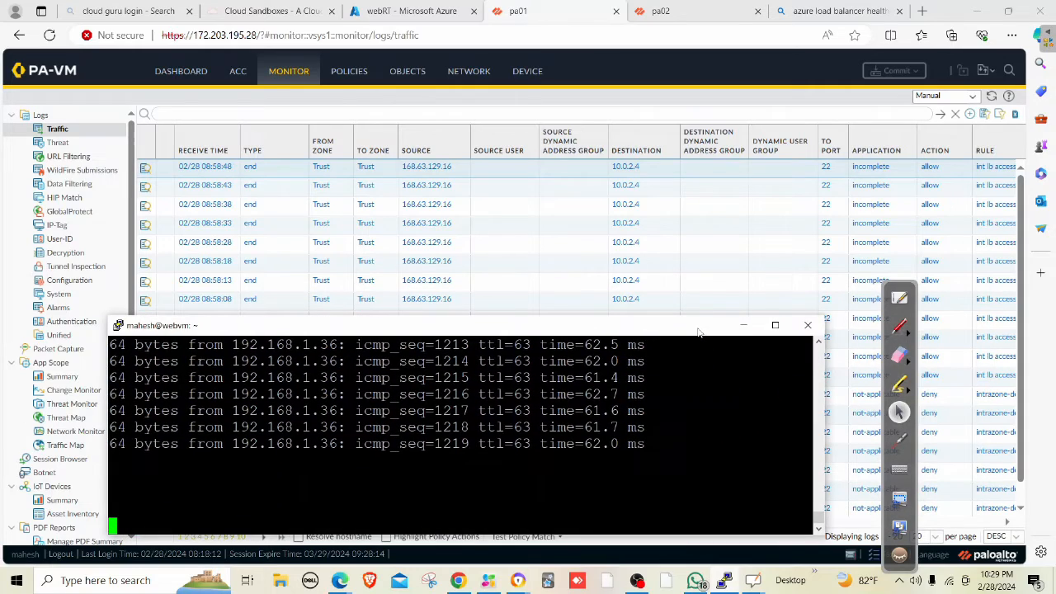
left_click(743, 327)
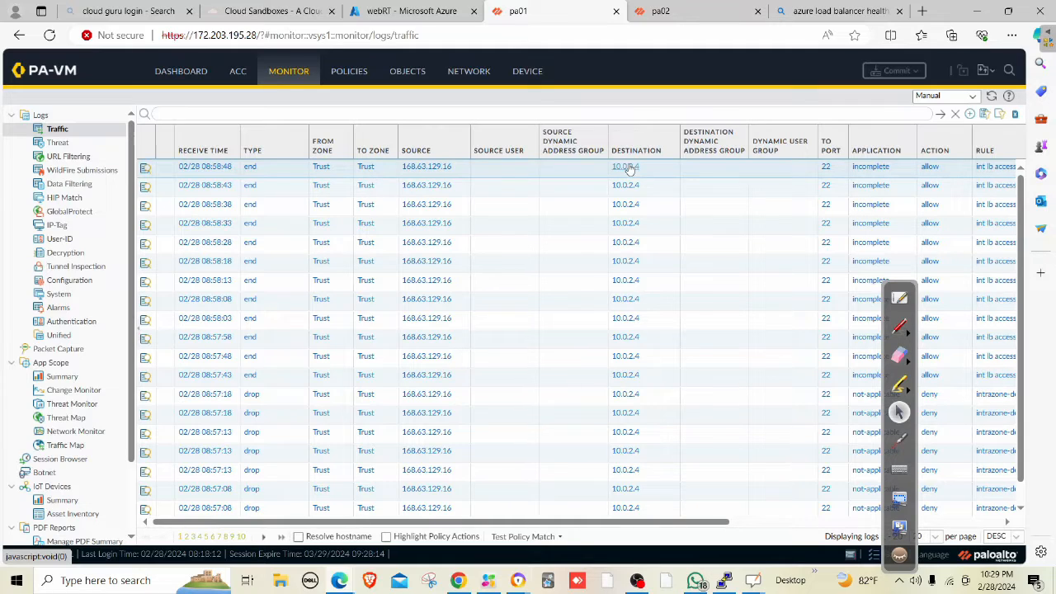
left_click(724, 580)
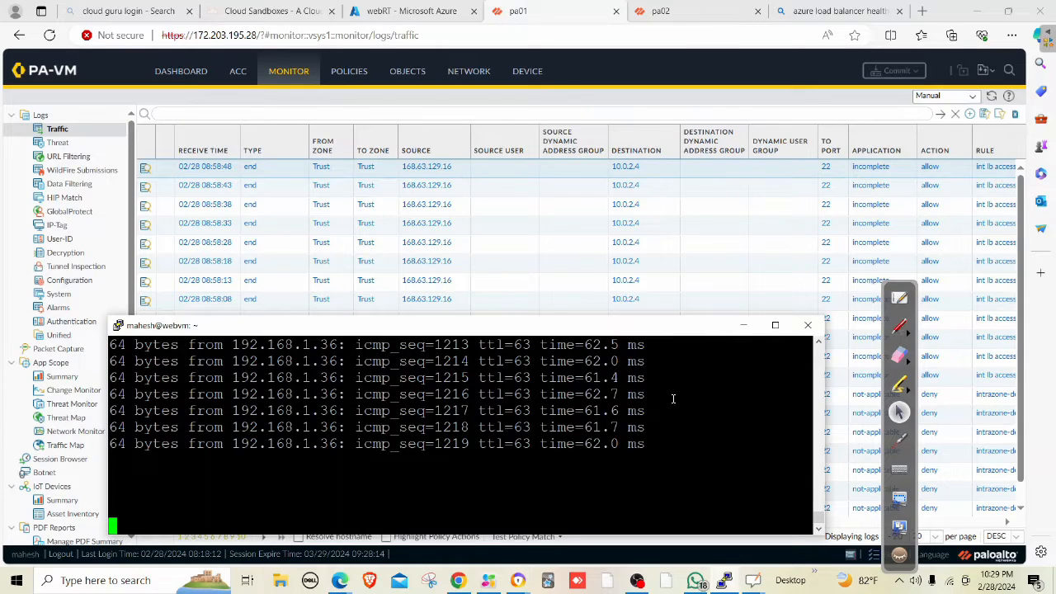
left_click(743, 325)
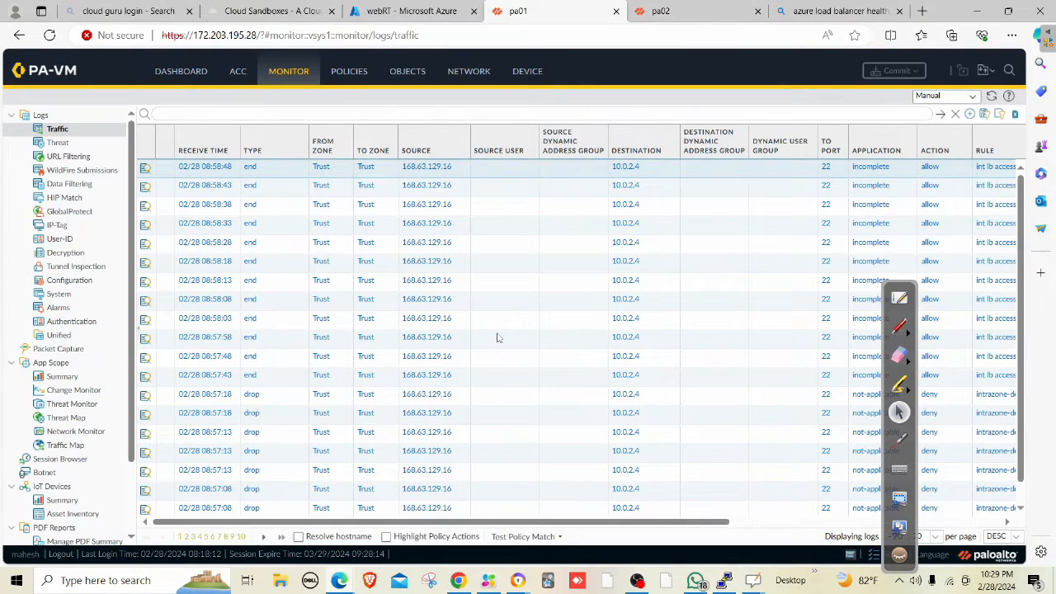
scroll(497, 337, "down", 1)
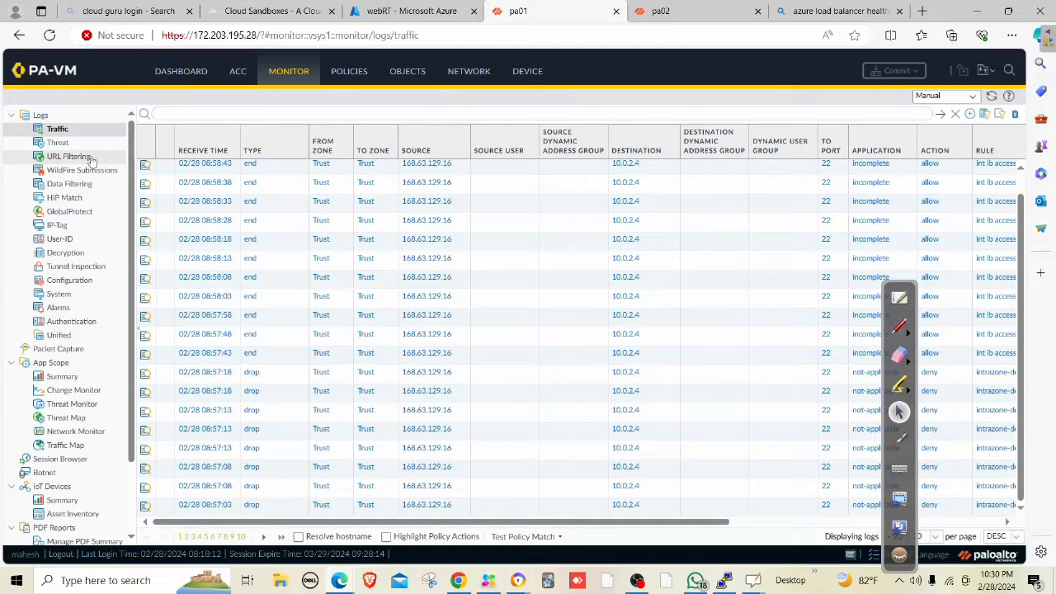
On the default virtual router, add a static route named lbreturn with destination 168.63.129.16/32.
left_click(466, 78)
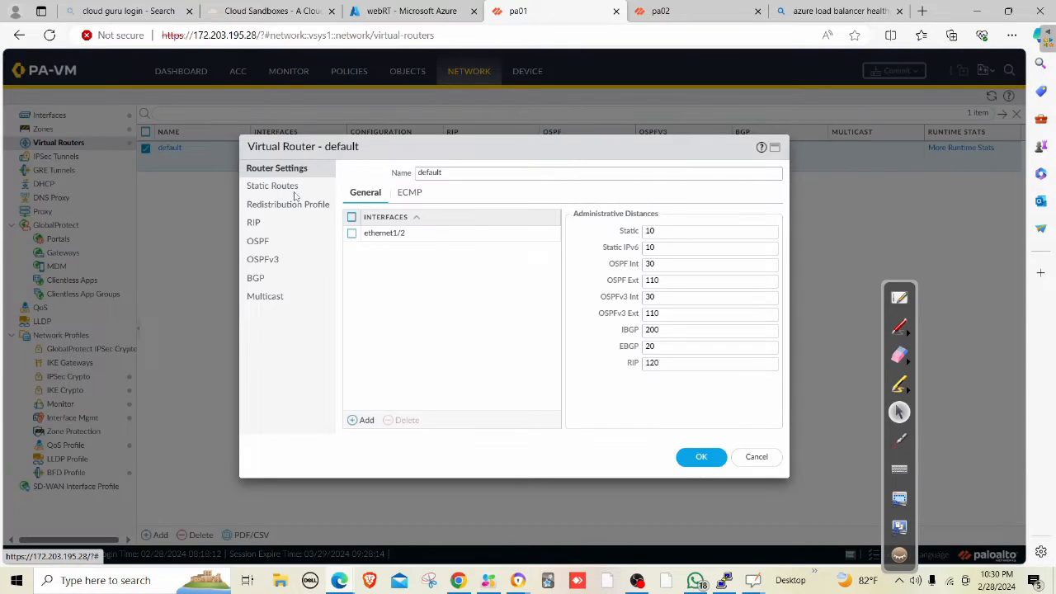
left_click(291, 191)
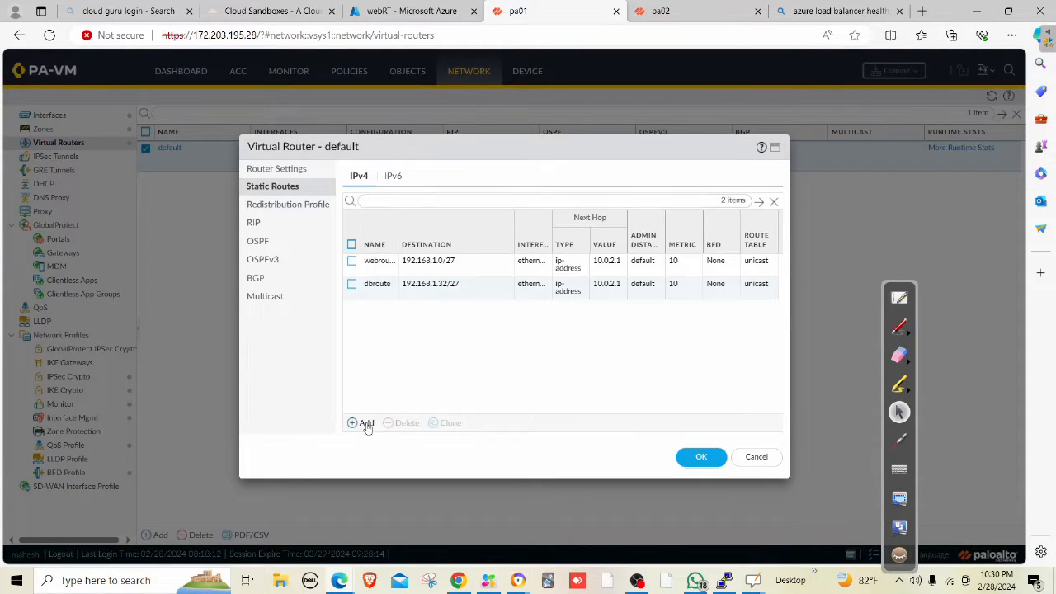
left_click(364, 423)
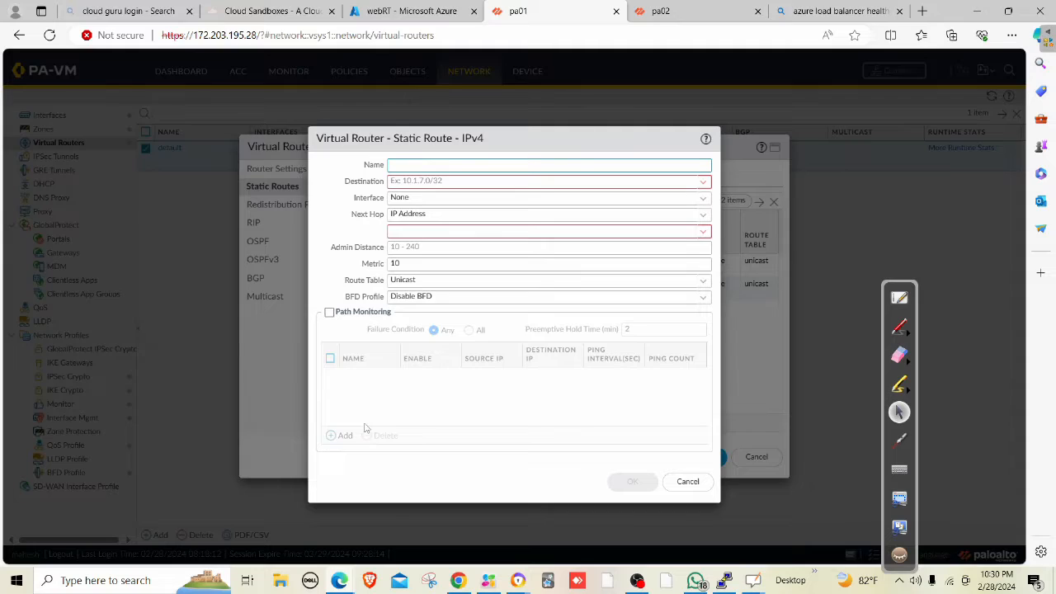
type("lbreturn")
key("Tab")
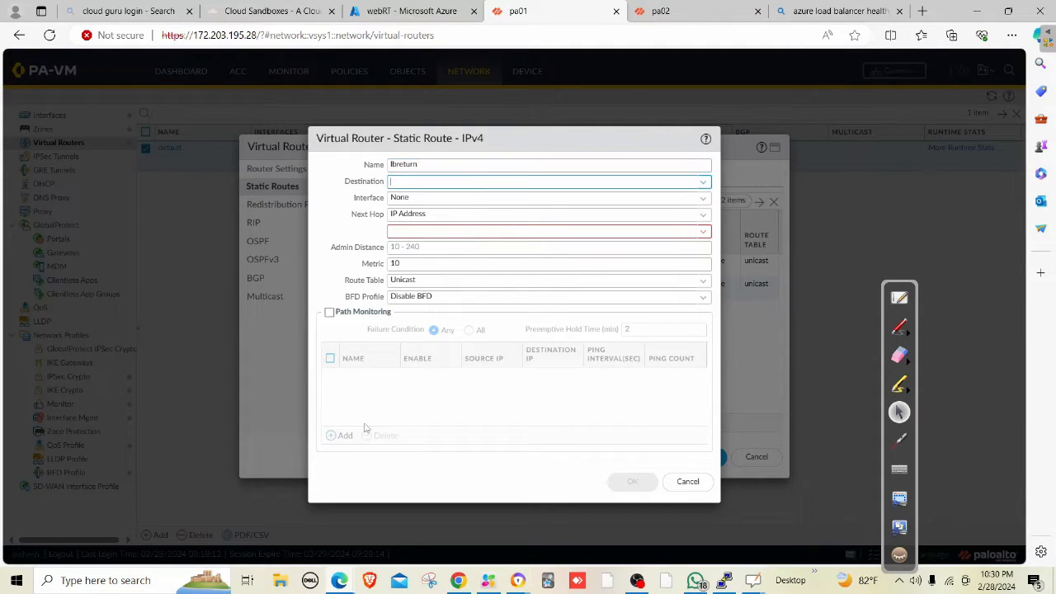
type("168.63.129.16")
type("/32")
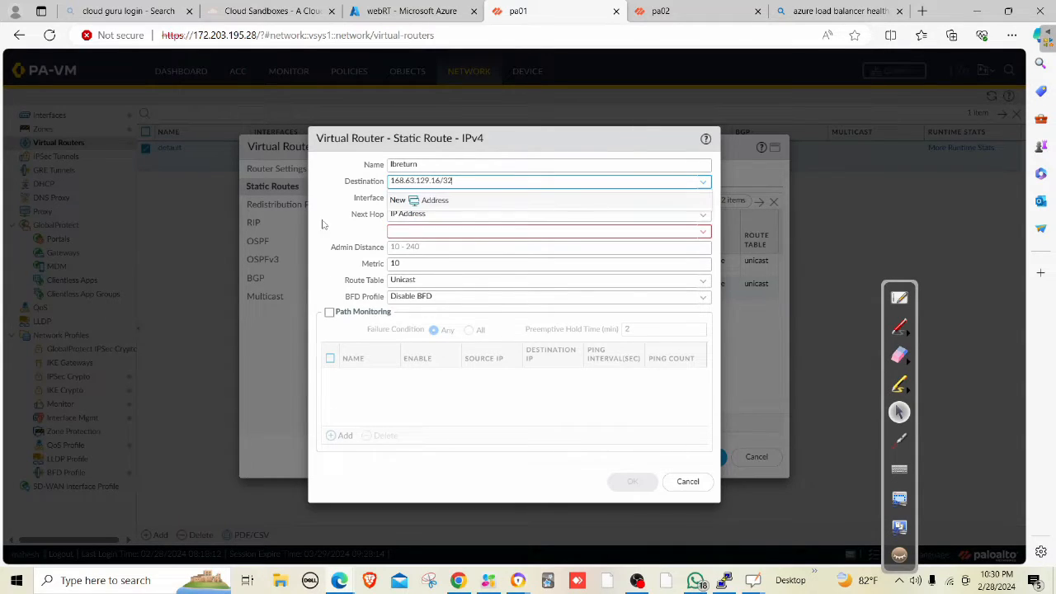
key("Tab")
key("Tab")
Route lbreturn via ethernet1/2 to next hop 10.0.2.1, then save the route and the default router.
left_click(703, 196)
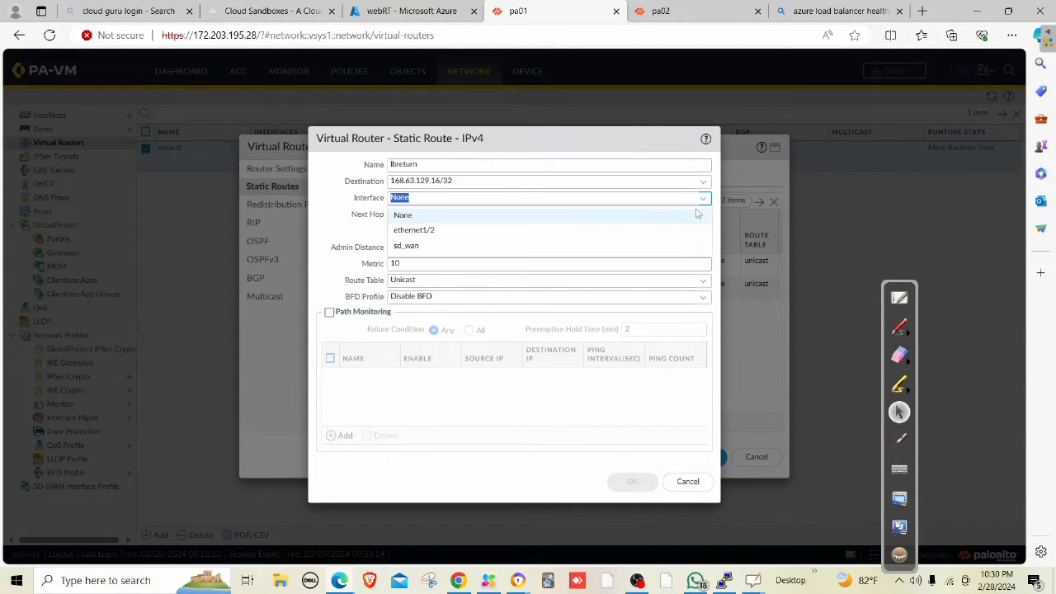
left_click(425, 234)
left_click(430, 233)
type("10.")
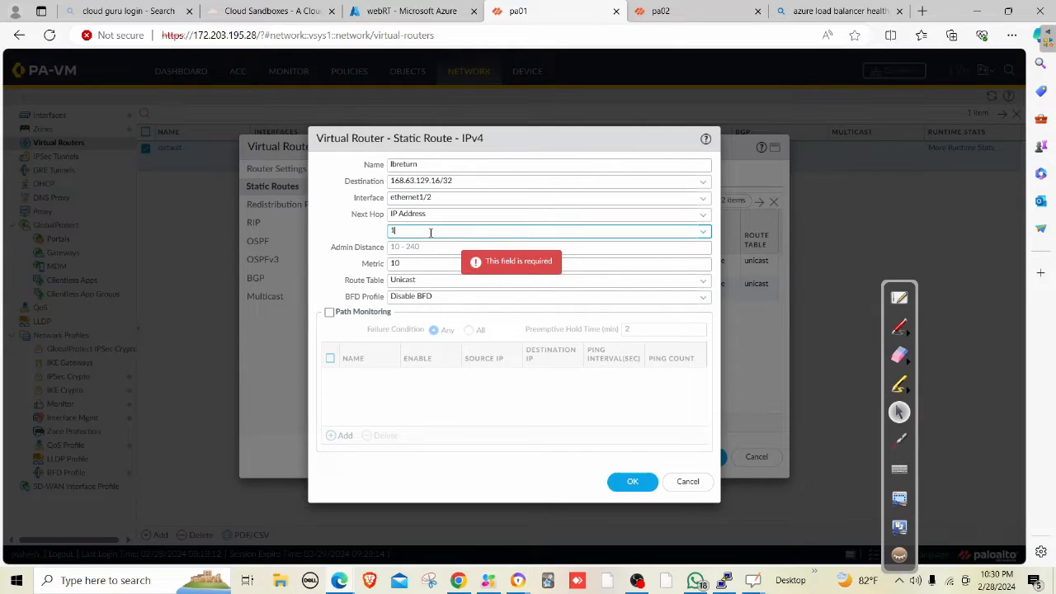
key("Return")
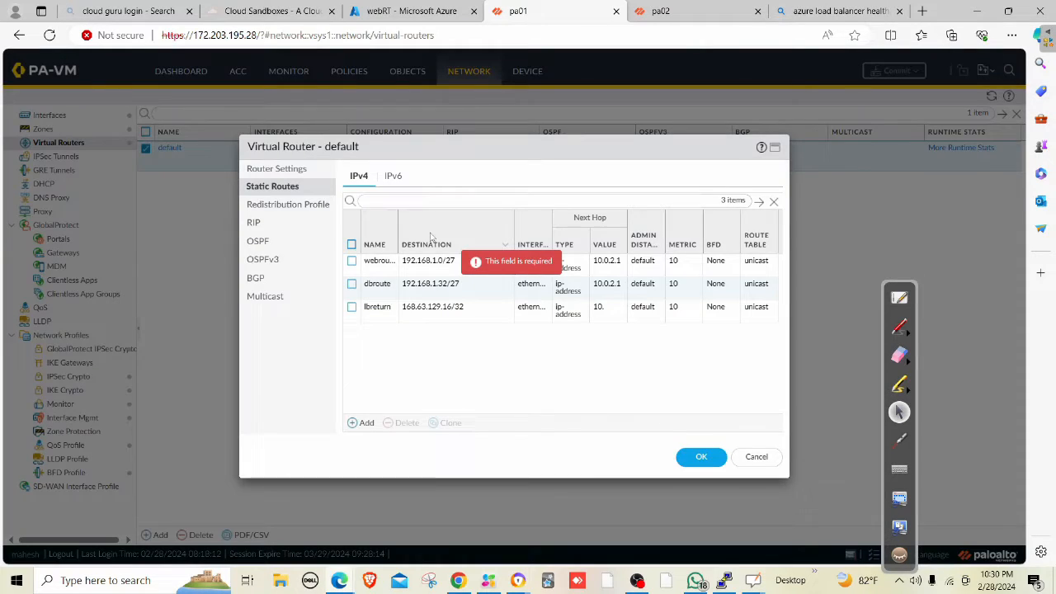
left_click(381, 307)
left_click(432, 232)
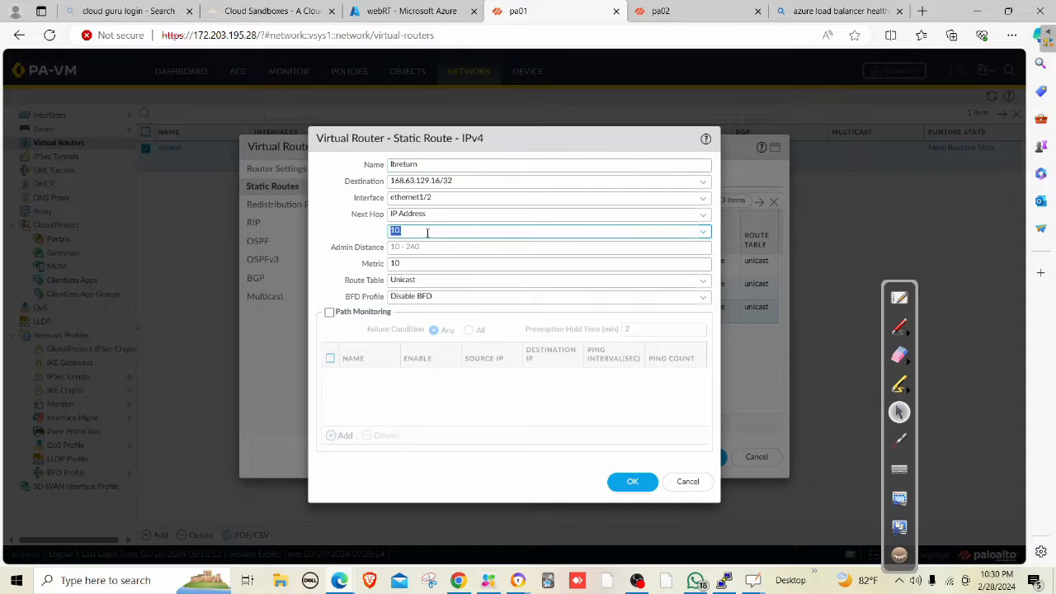
type("0.2.1")
left_click(470, 440)
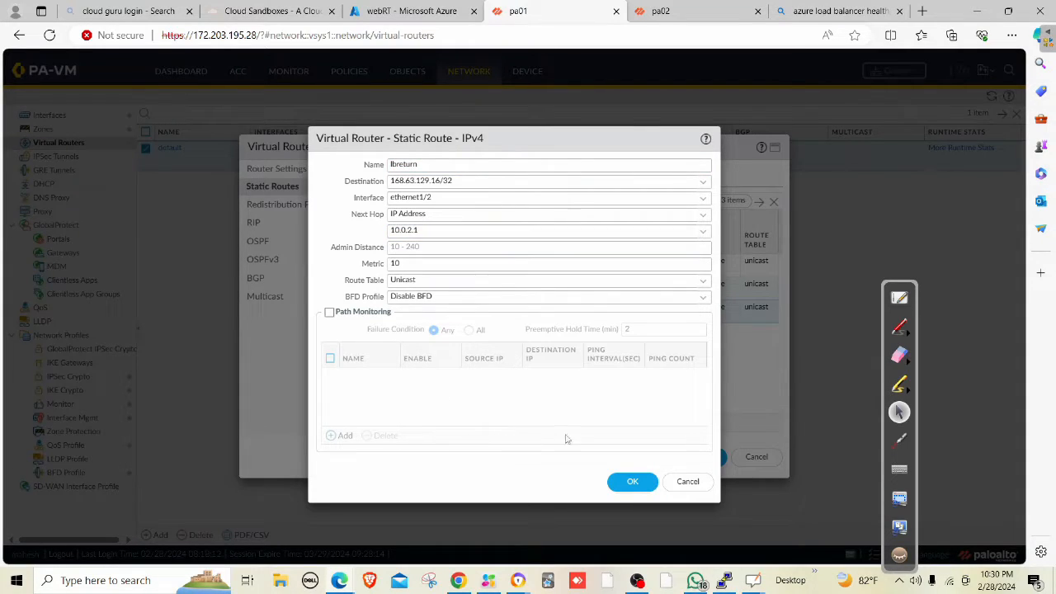
left_click(632, 483)
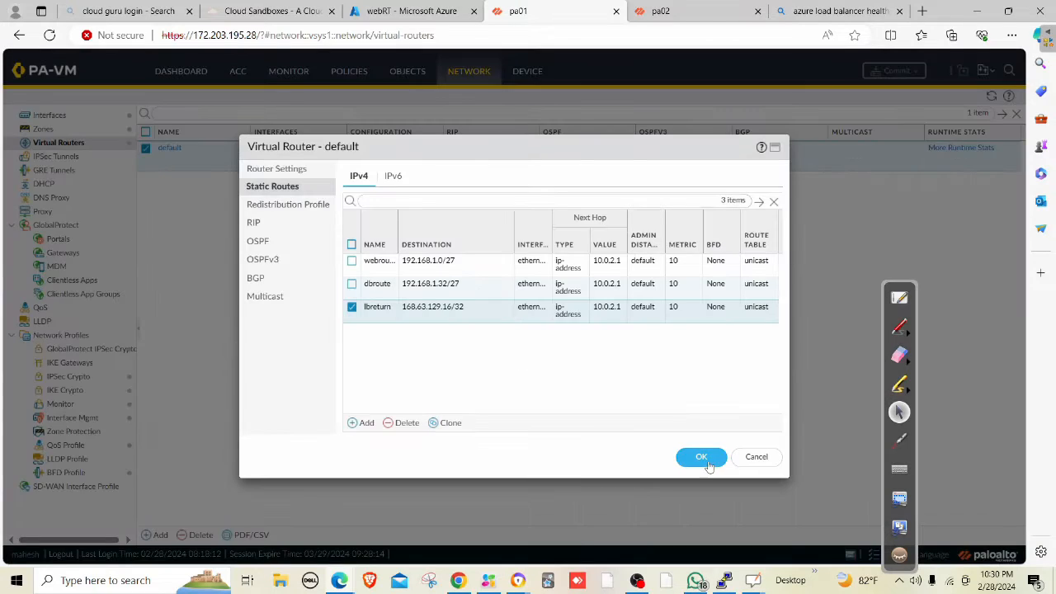
left_click(701, 456)
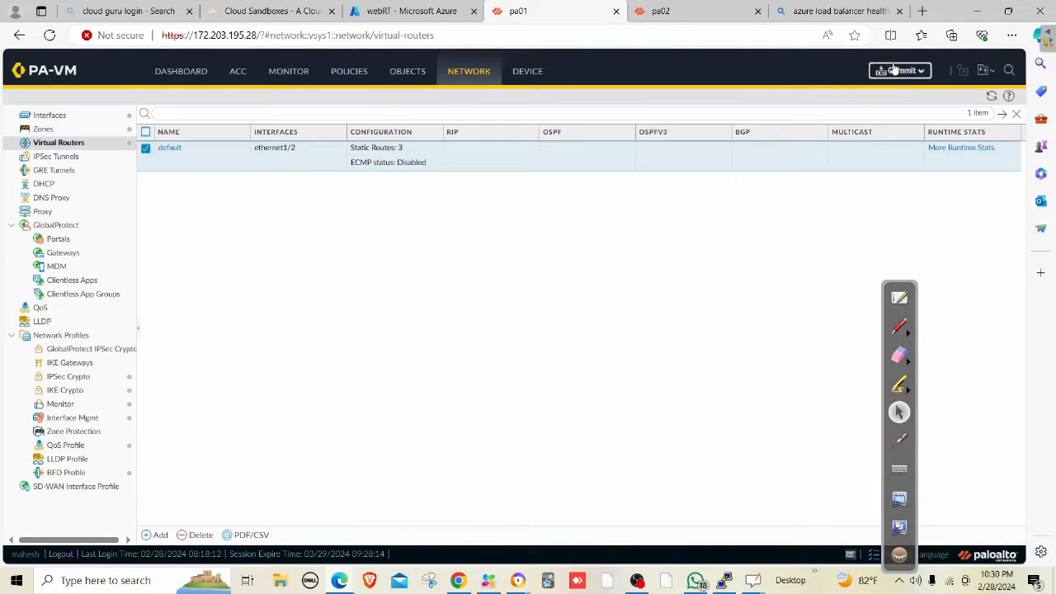
Commit the lbreturn route, check the ping terminal, then open the Monitor traffic logs.
left_click(899, 72)
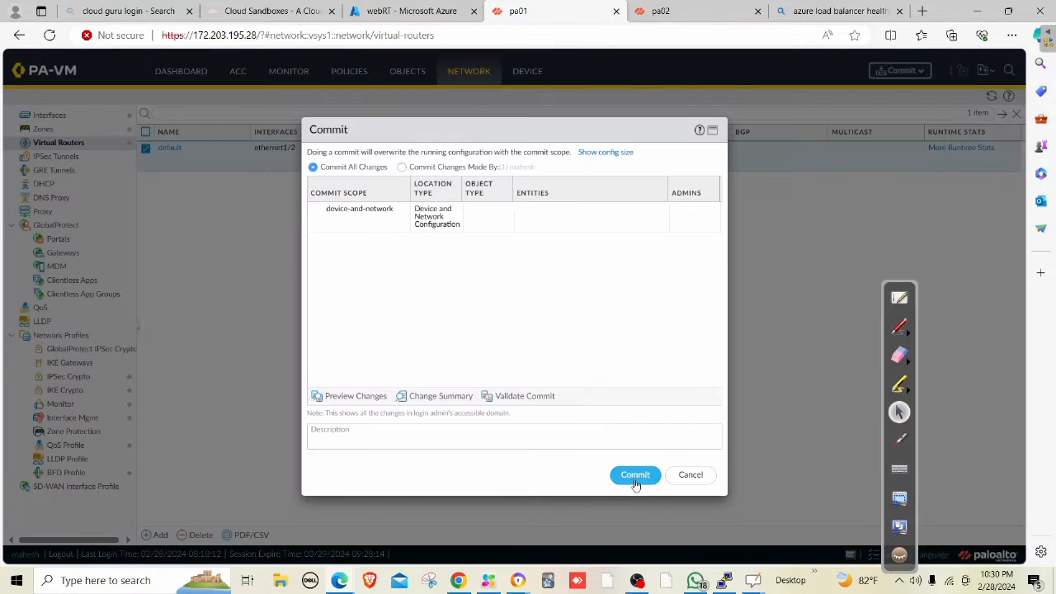
left_click(635, 474)
key("alt+Tab")
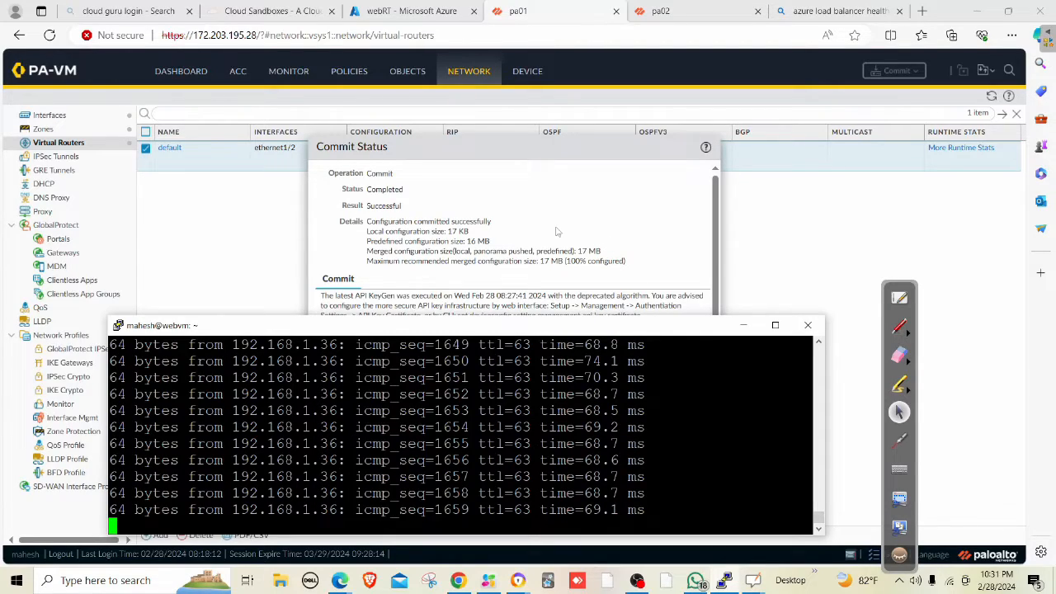
left_click(243, 201)
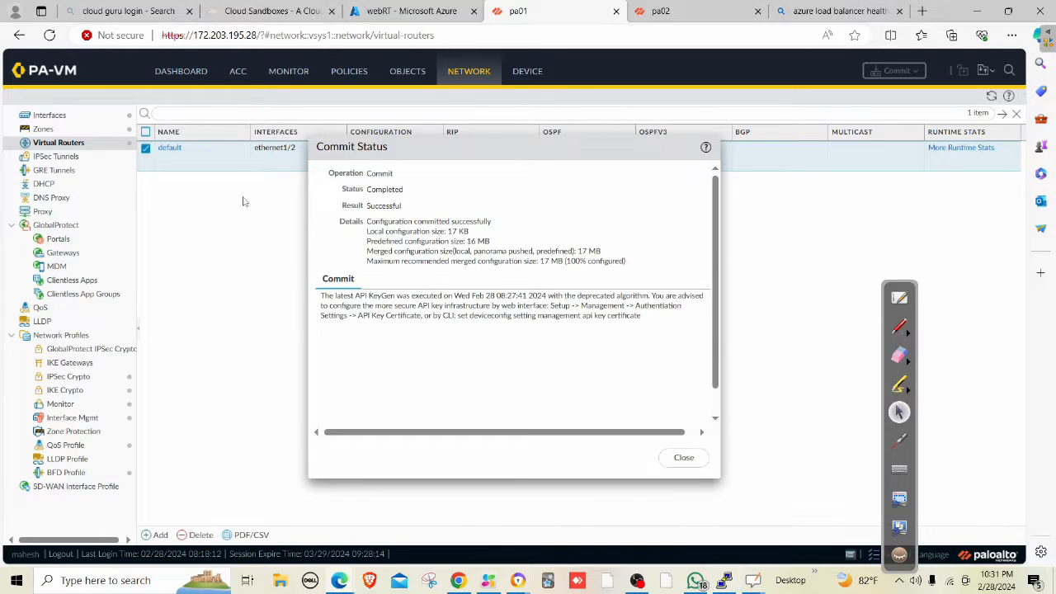
left_click(285, 74)
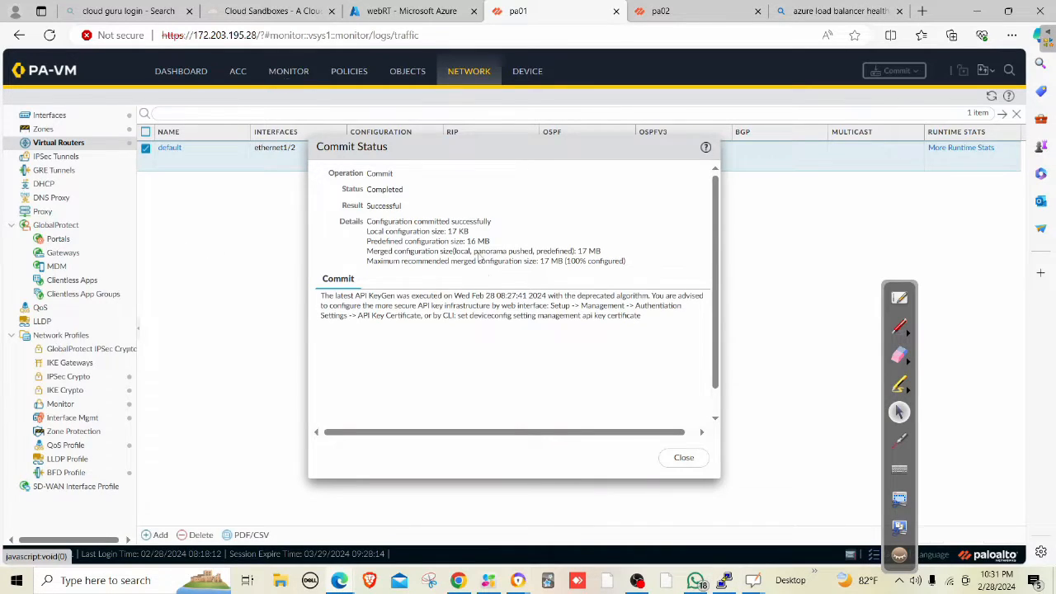
Open the latest ping traffic log's details and confirm 686 bytes sent and 686 received.
left_click(696, 464)
left_click(188, 75)
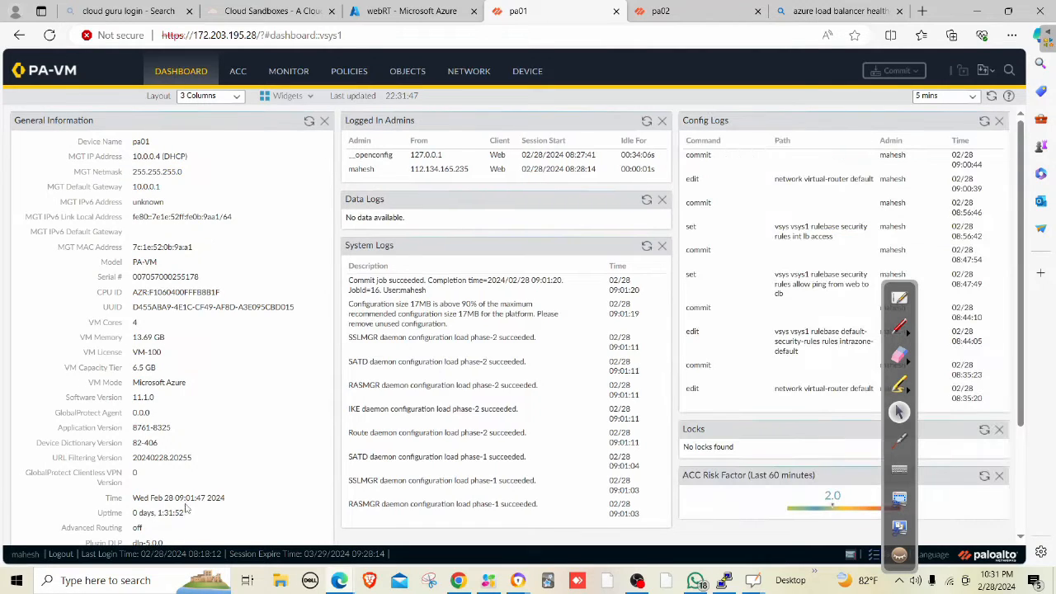
left_click(293, 75)
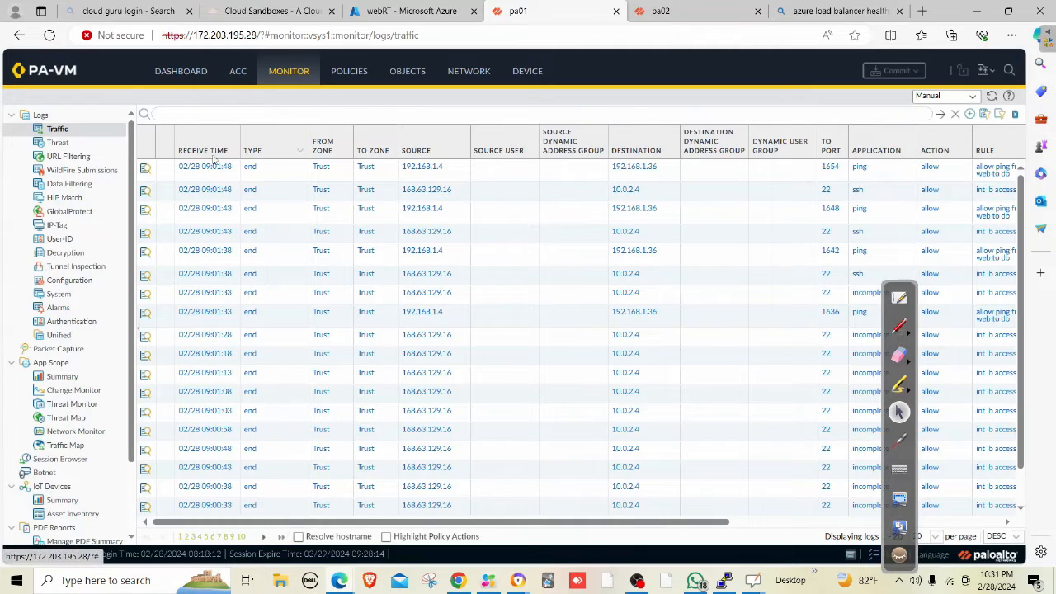
left_click(157, 170)
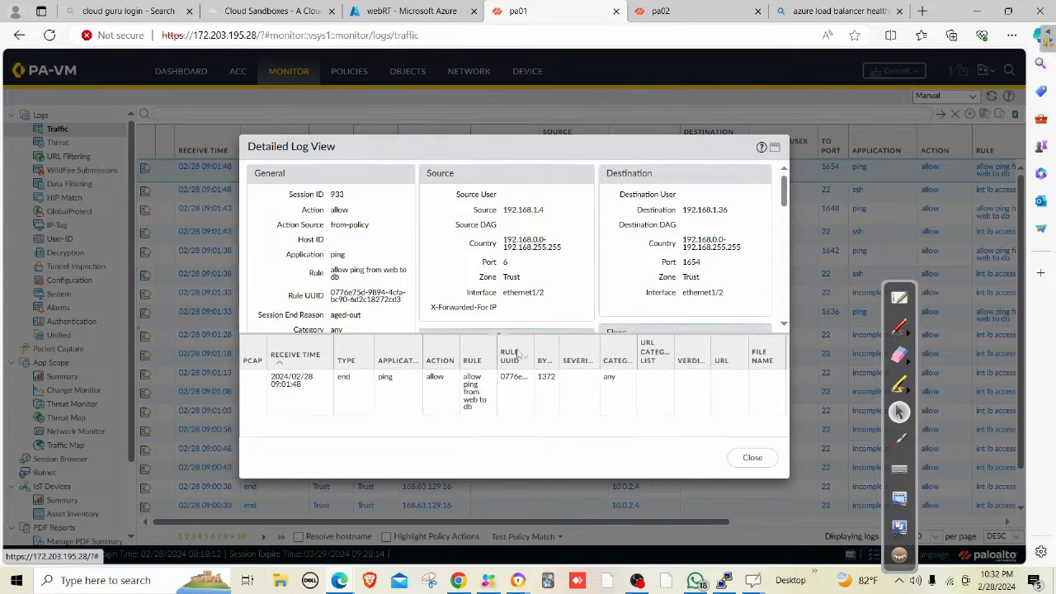
scroll(528, 302, "down", 3)
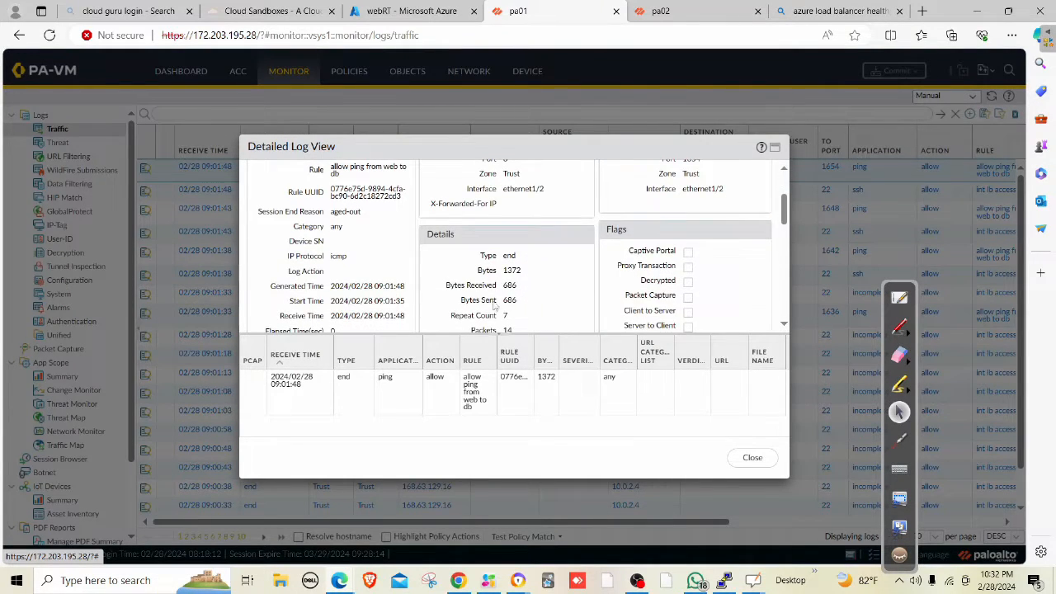
left_click_drag(471, 303, 524, 305)
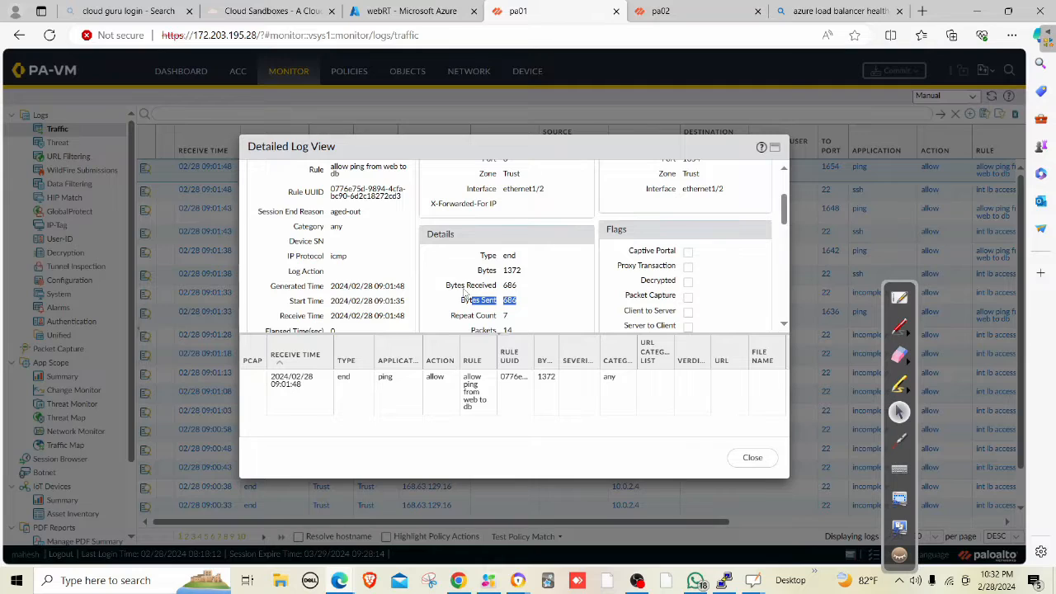
left_click_drag(465, 288, 518, 287)
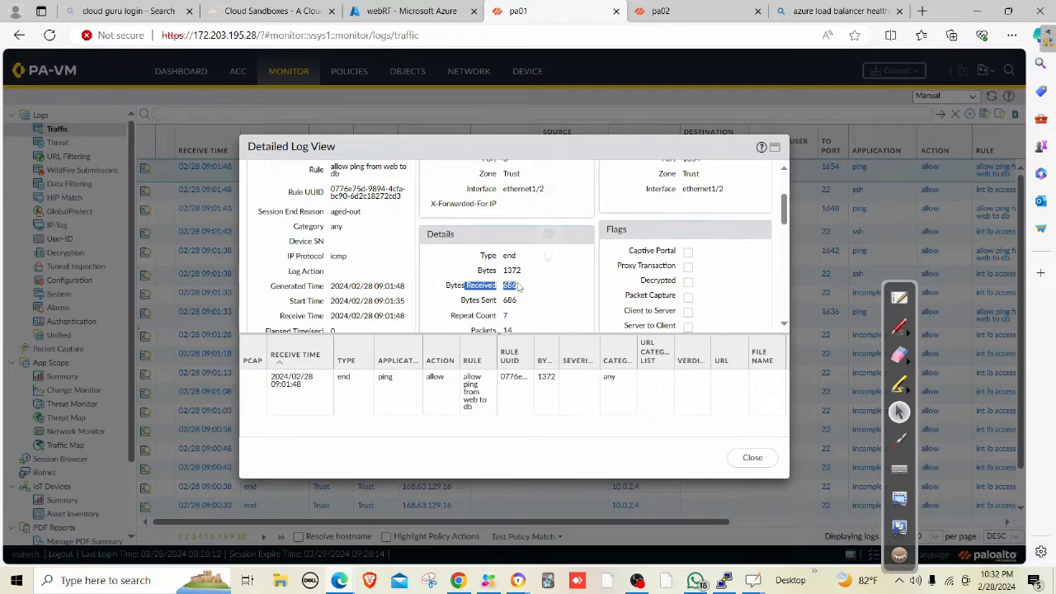
left_click(752, 457)
left_click(470, 74)
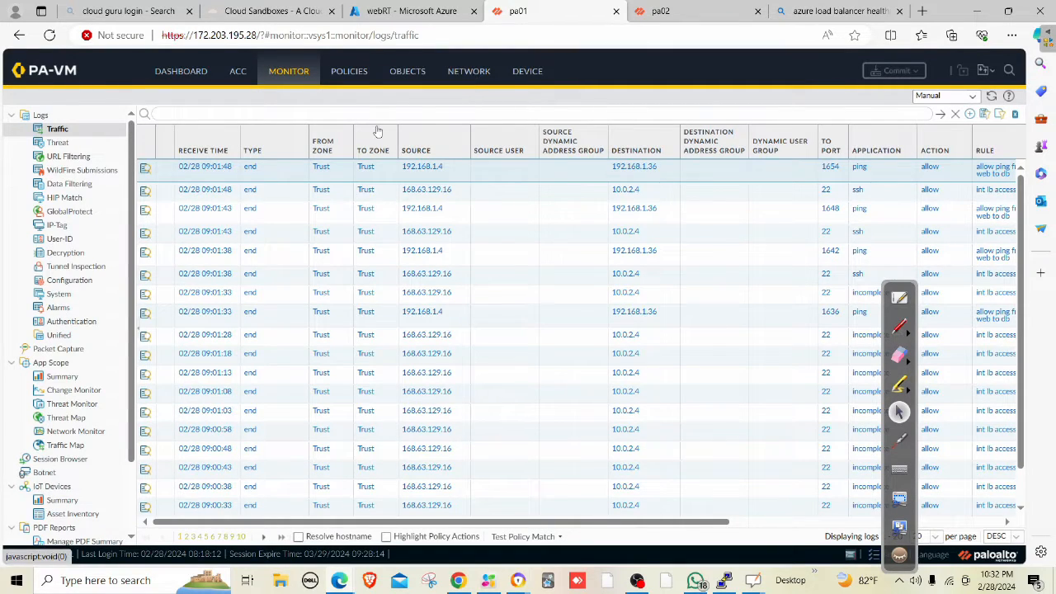
Remove SSH from the 'ping' Interface Mgmt profile, leaving only Ping, and open Commit.
left_click(82, 418)
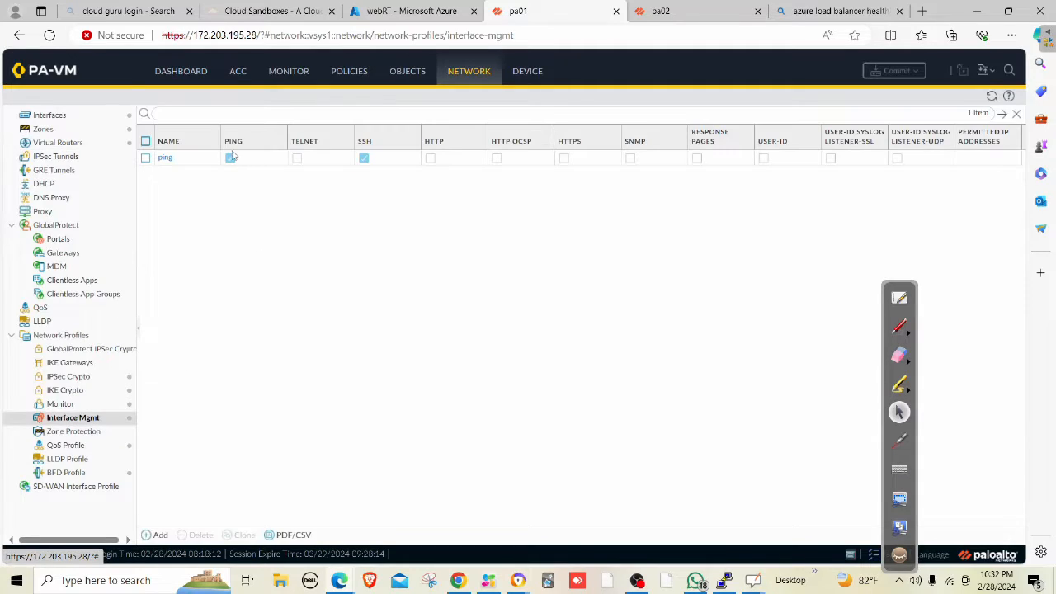
left_click(168, 158)
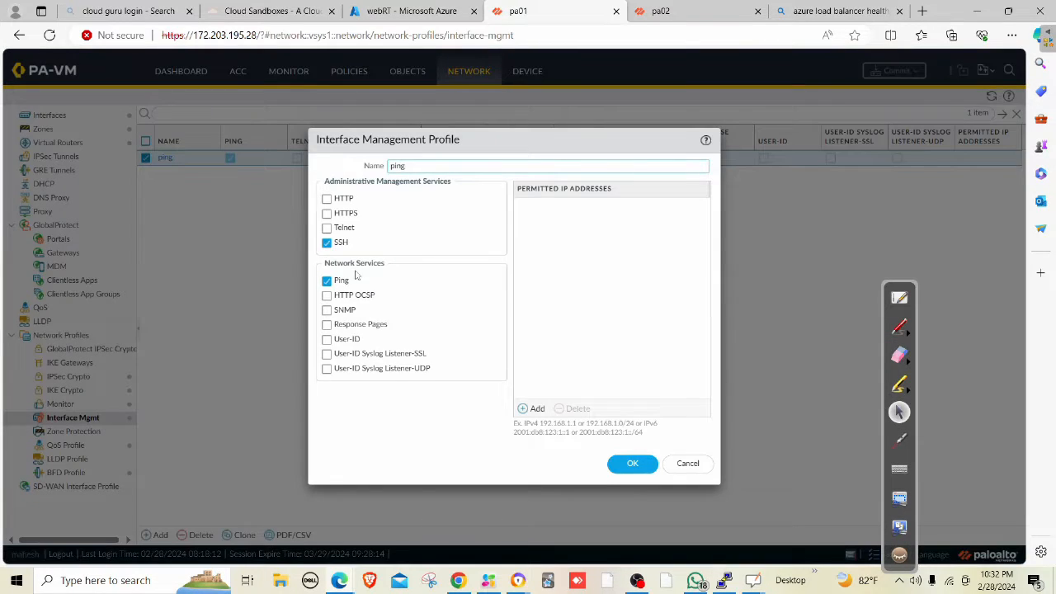
left_click(328, 242)
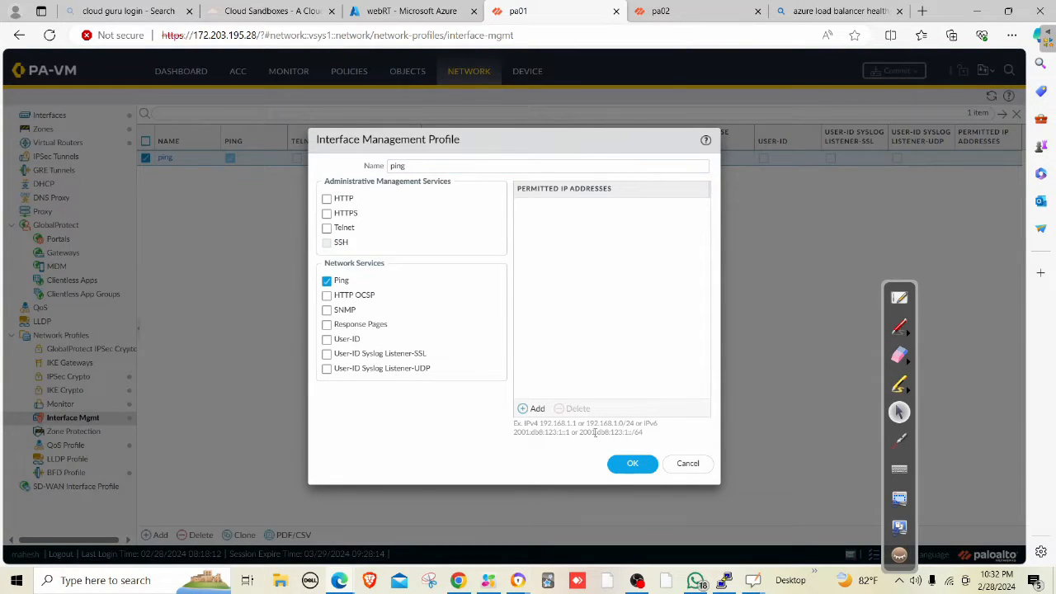
left_click(631, 467)
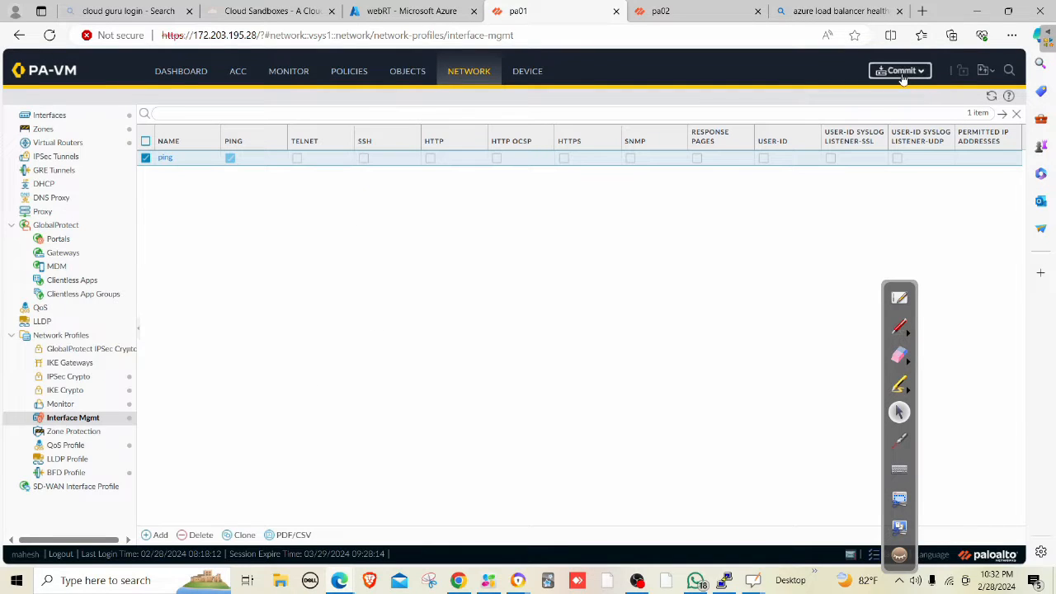
left_click(899, 70)
left_click(621, 480)
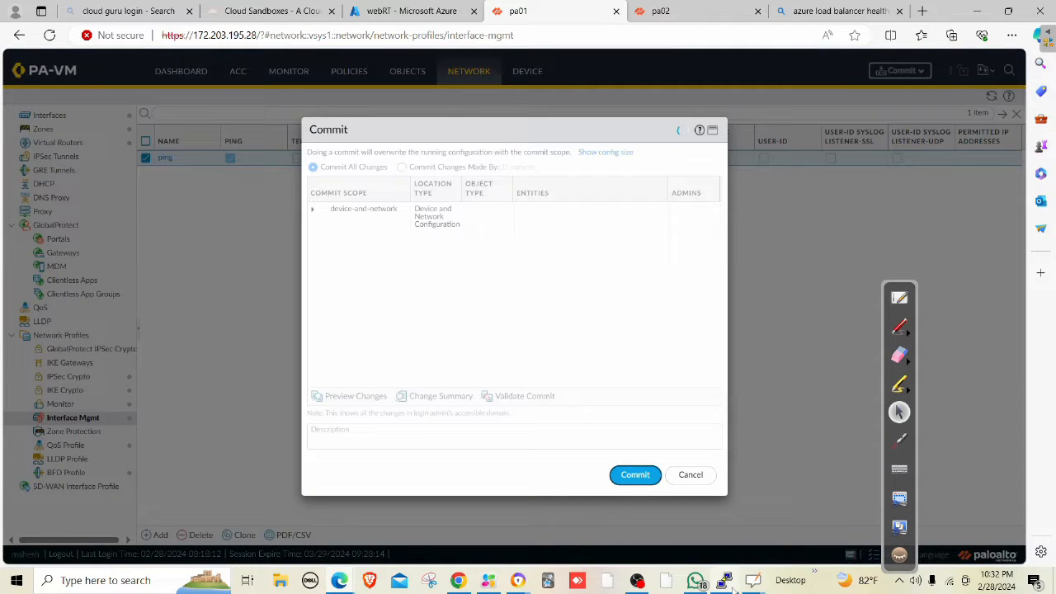
Commit the 'ping' profile change, confirm pings to 192.168.1.36 still reply, and close Commit Status.
left_click(725, 581)
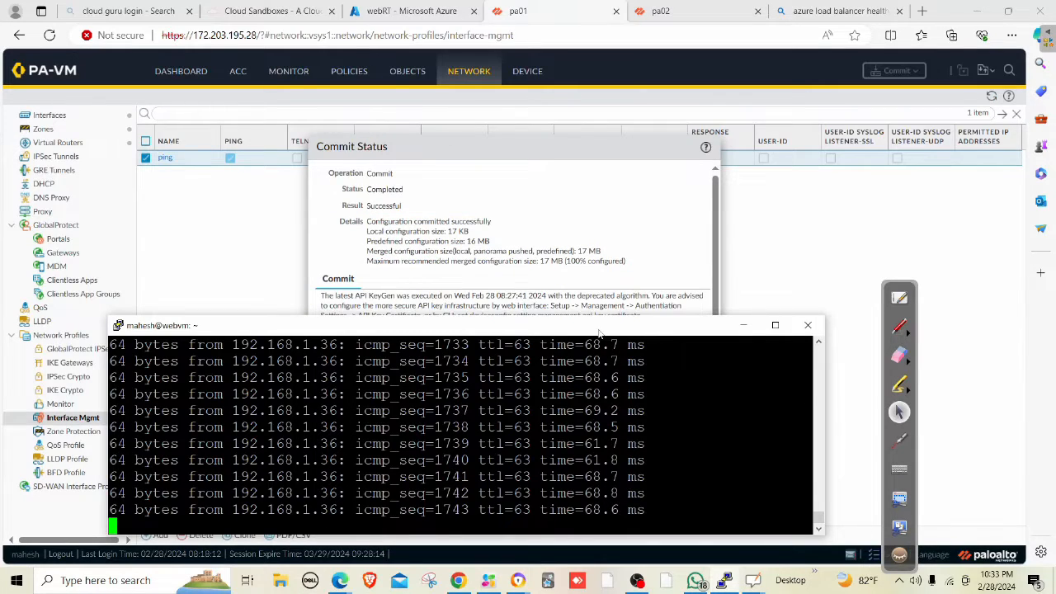
left_click_drag(587, 328, 616, 216)
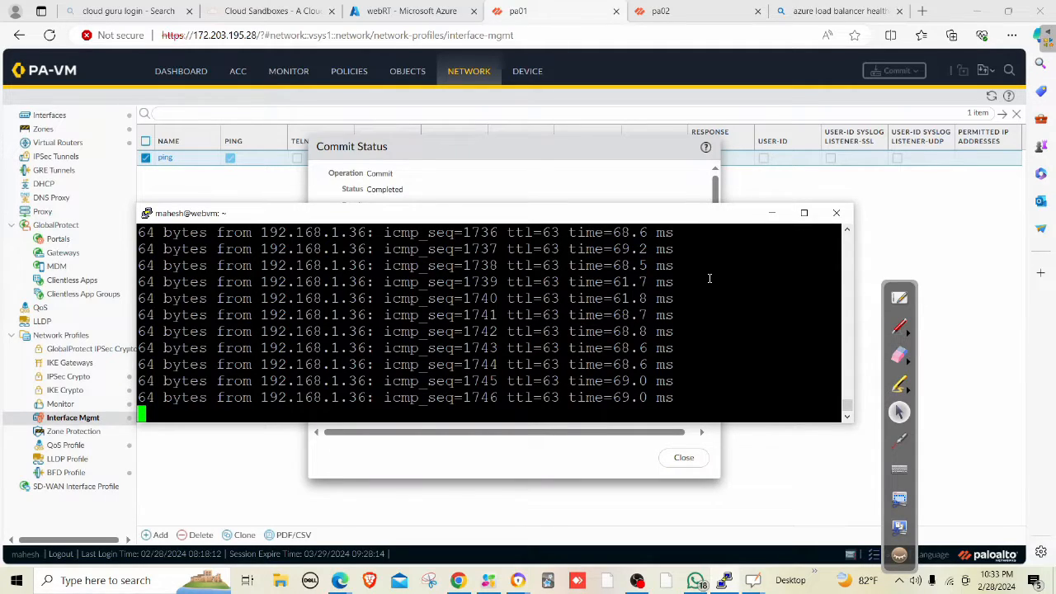
key("Return")
key("Return")
key("Return")
key("Return")
key("Return")
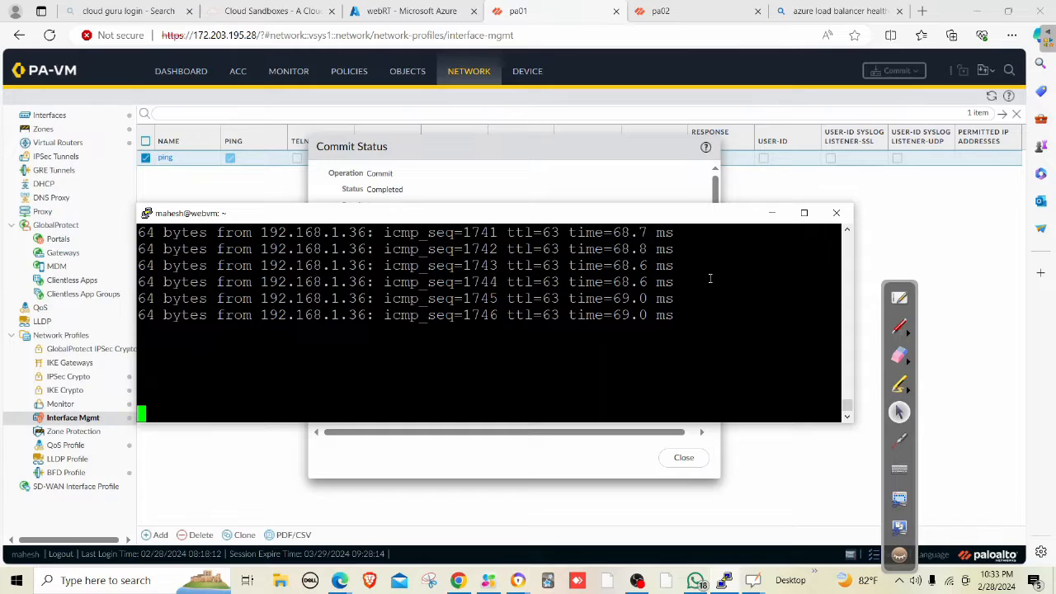
left_click(771, 213)
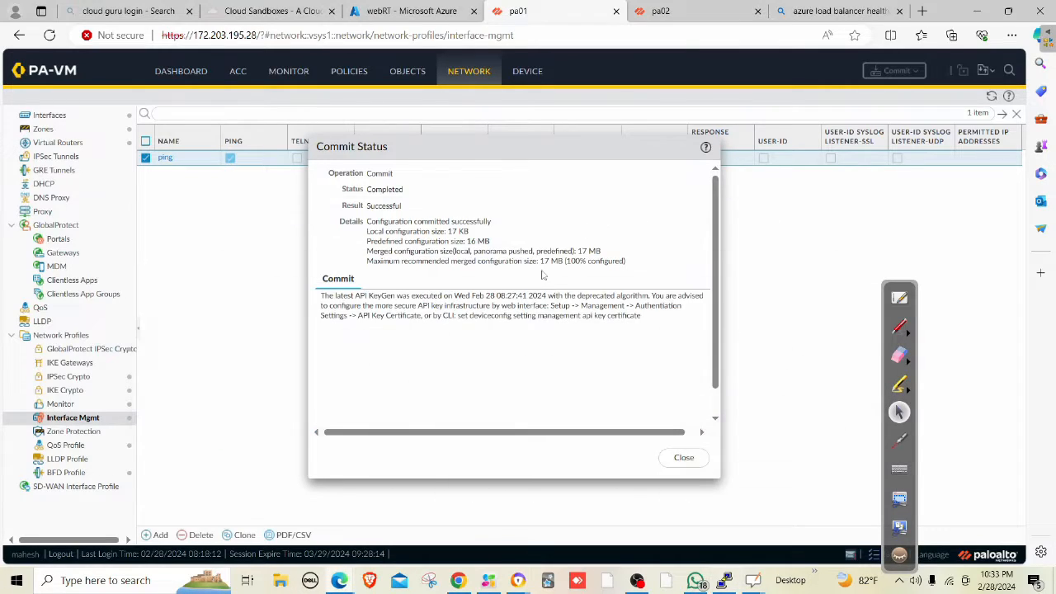
left_click(686, 458)
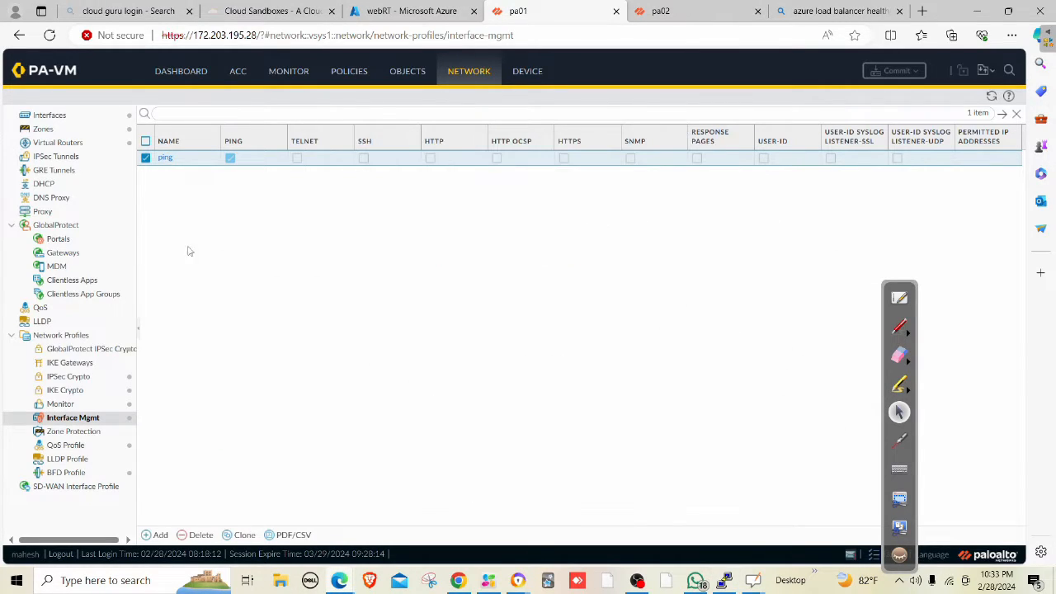
left_click(165, 157)
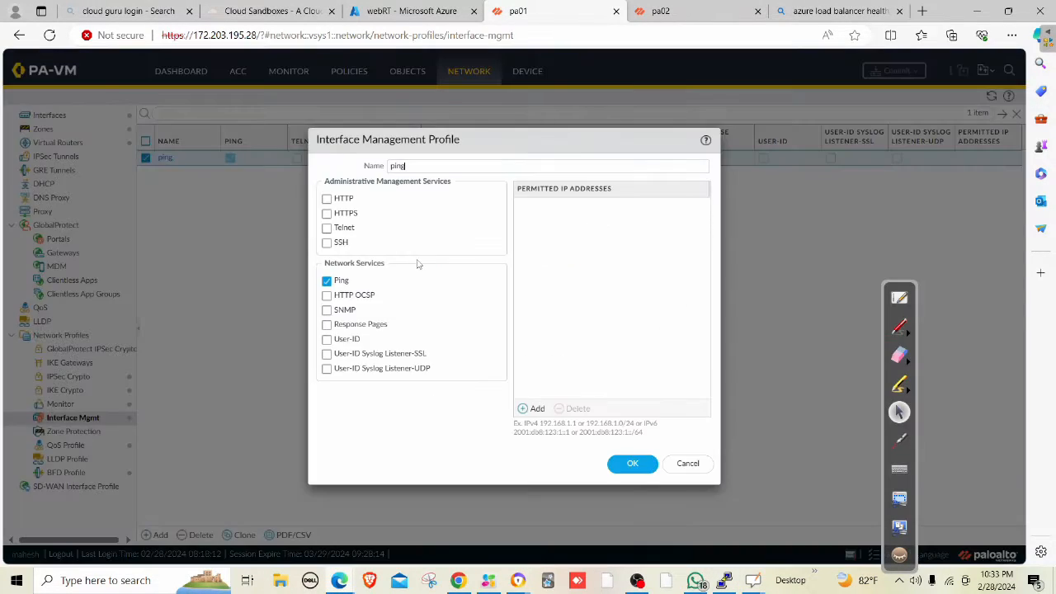
left_click(327, 243)
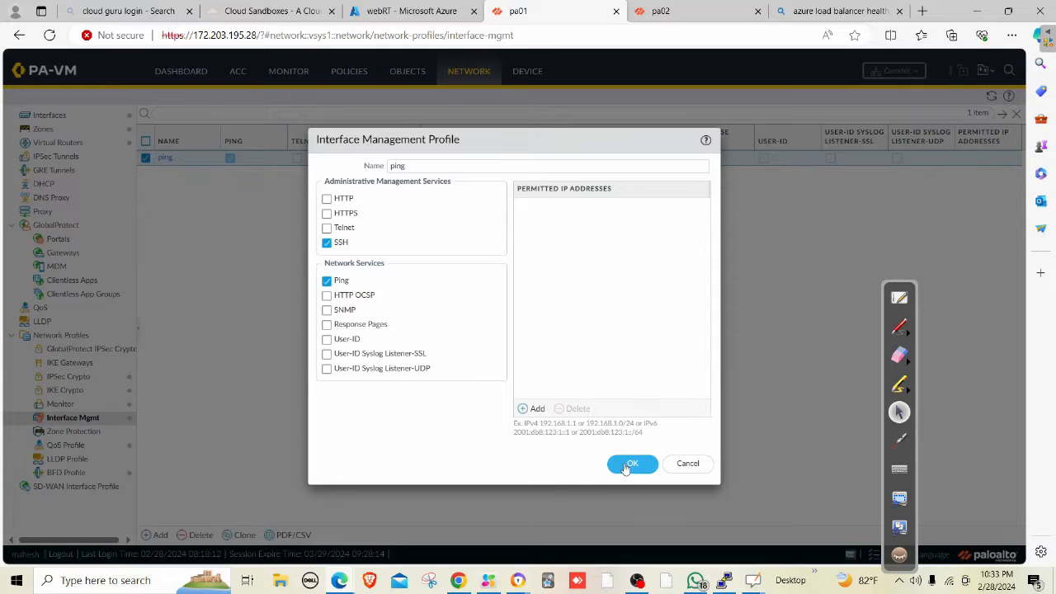
left_click(685, 464)
left_click(693, 9)
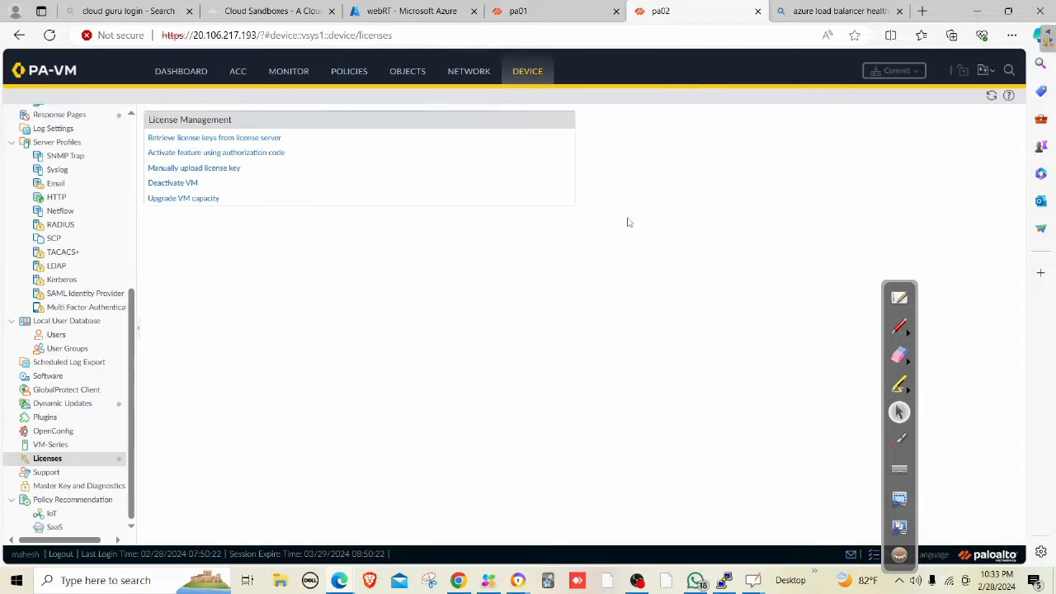
left_click(508, 337)
left_click(588, 15)
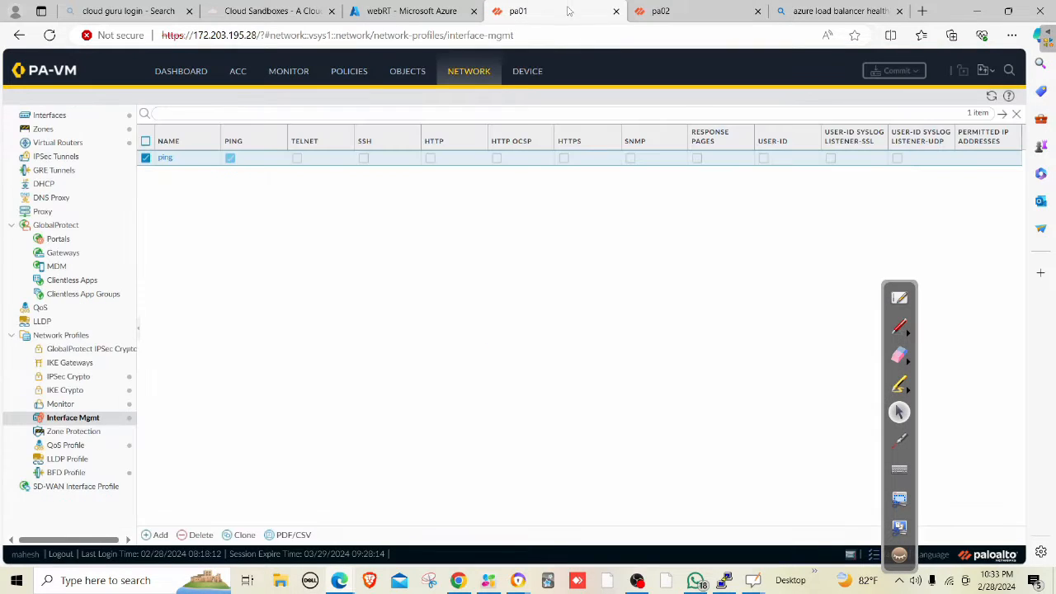